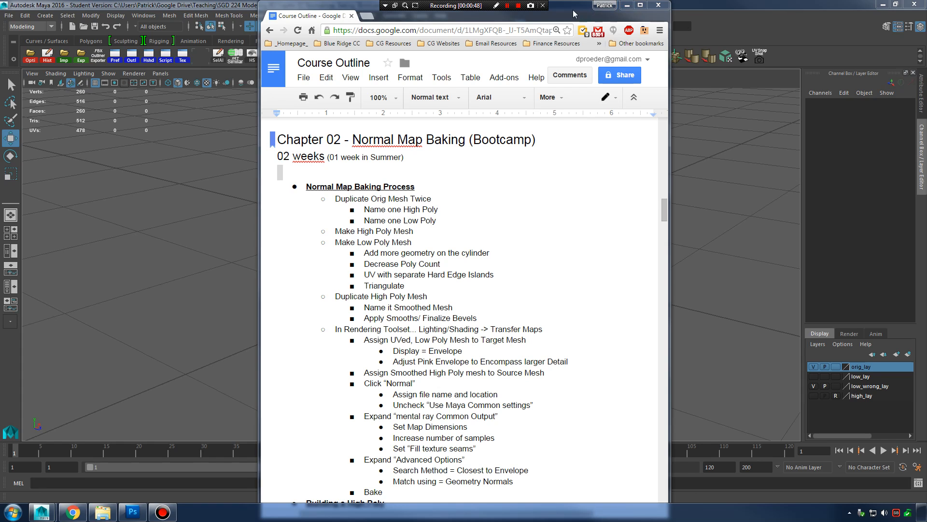
# Step: Move the course outline document window out of the way to uncover the Maya viewport
pyautogui.moveTo(573, 13); pyautogui.dragTo(566, 14)
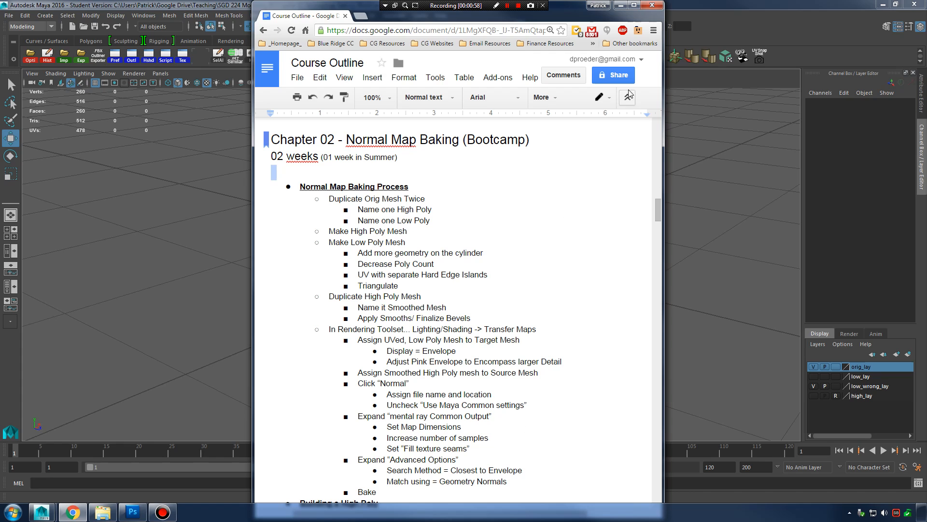
pyautogui.moveTo(568, 17); pyautogui.dragTo(926, 35)
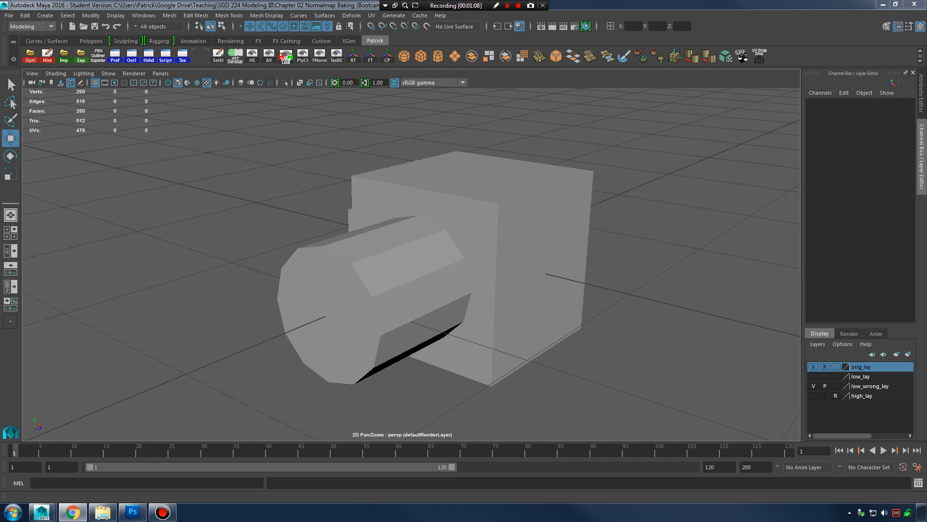
# Step: Hide the full_example_bake group and inspect the original cube mesh on its own
pyautogui.click(560, 221)
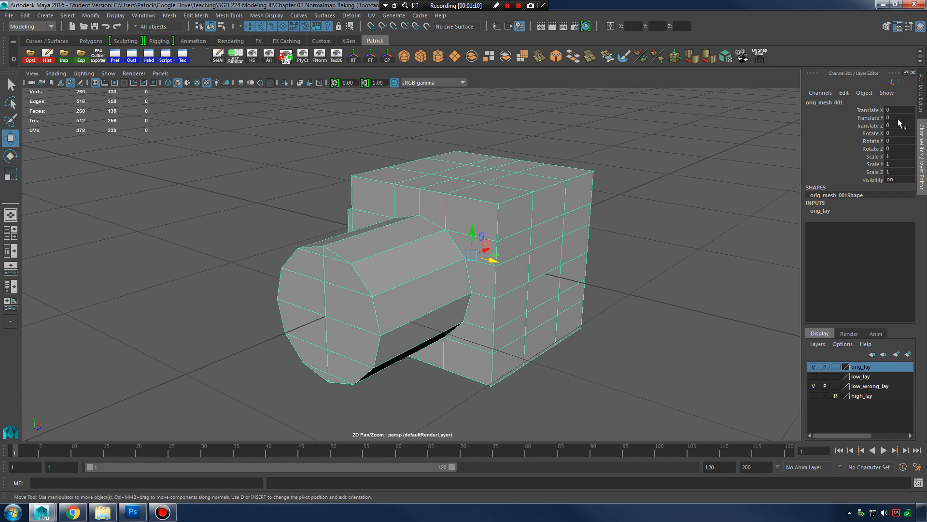
pyautogui.moveTo(530, 190); pyautogui.dragTo(574, 174, button='right')
pyautogui.click(654, 138)
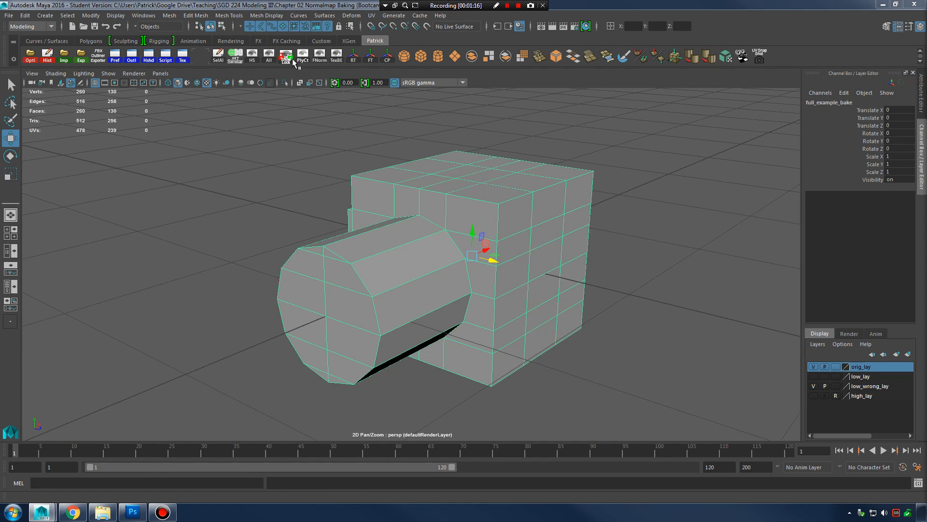
pyautogui.click(289, 57)
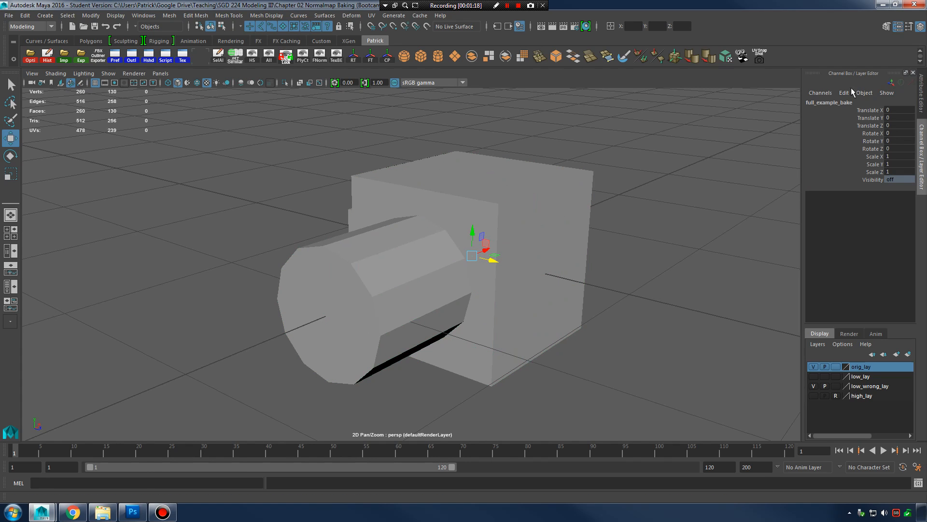
pyautogui.click(639, 234)
pyautogui.click(555, 248)
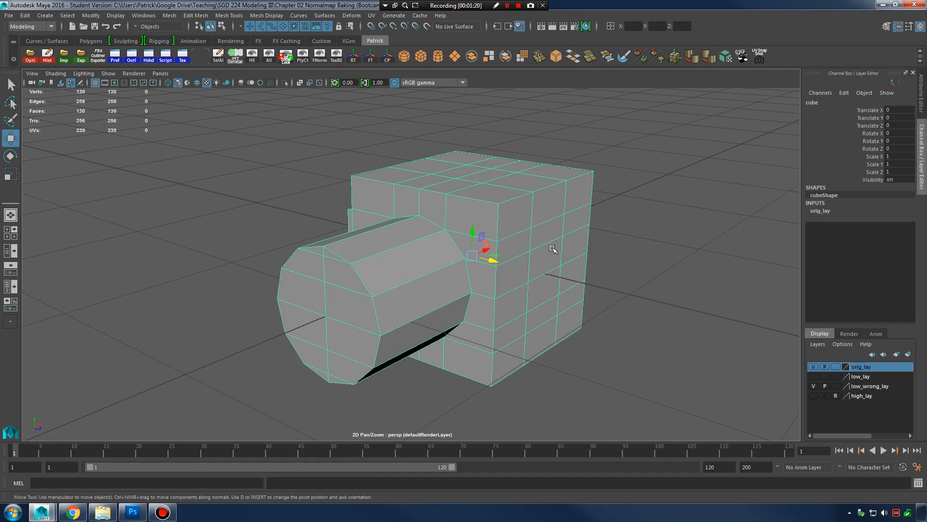
pyautogui.keyDown('alt'); pyautogui.moveTo(558, 263); pyautogui.dragTo(663, 221); pyautogui.keyUp('alt')
pyautogui.click(671, 214)
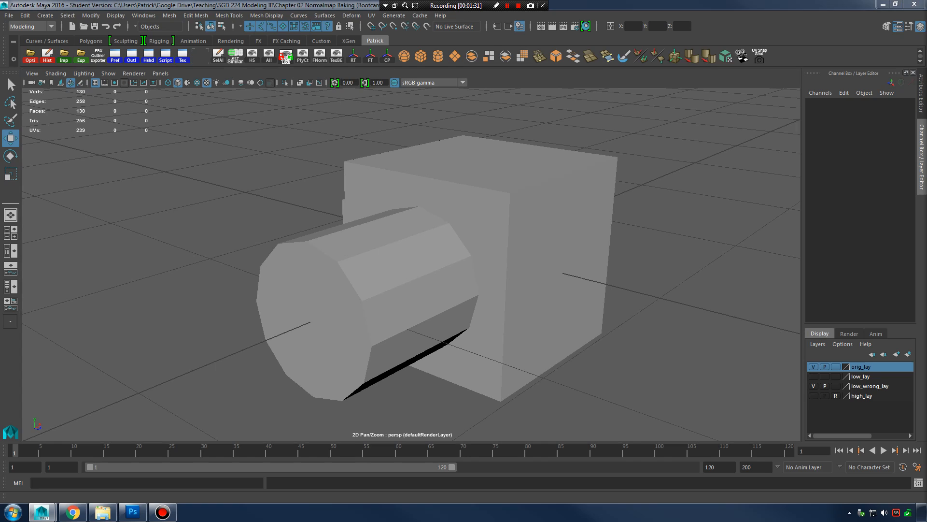
# Step: Show the full_example_bake group with orig_lay hidden and low_lay visible, and view the low-poly mesh from several sides
pyautogui.click(286, 57)
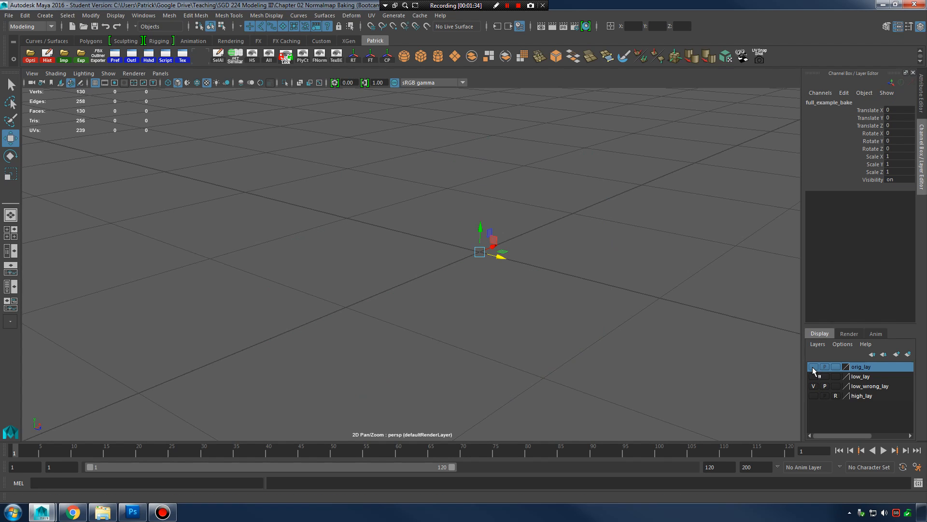
pyautogui.click(814, 376)
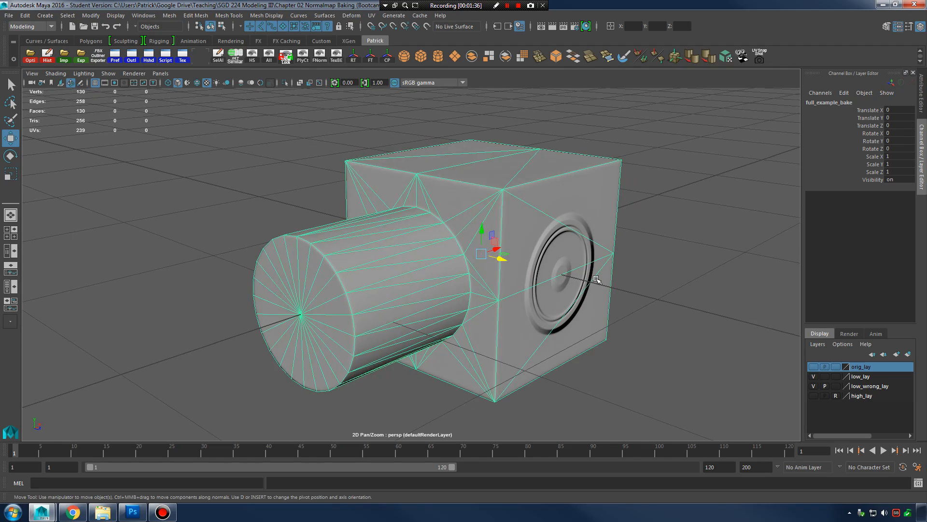
pyautogui.click(683, 263)
pyautogui.keyDown('alt'); pyautogui.moveTo(683, 262); pyautogui.dragTo(535, 271); pyautogui.keyUp('alt')
pyautogui.keyDown('alt'); pyautogui.moveTo(394, 245); pyautogui.dragTo(623, 259); pyautogui.keyUp('alt')
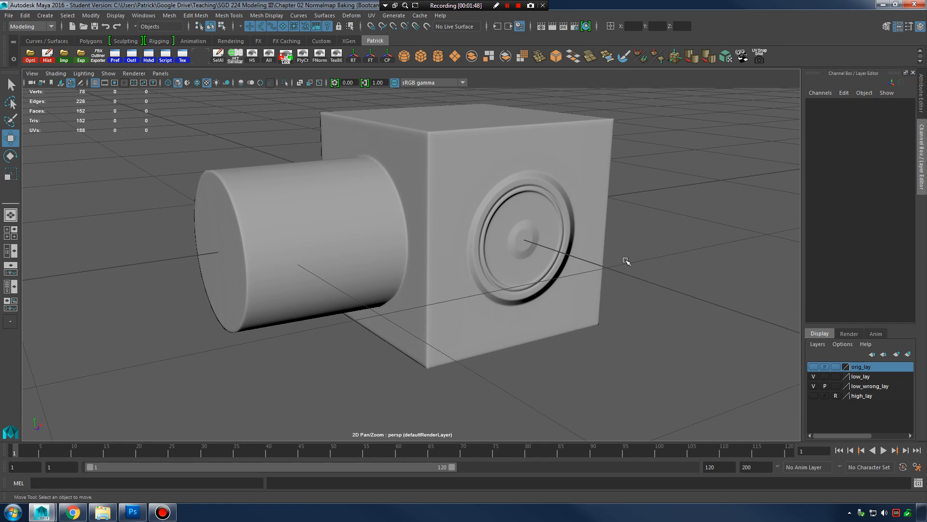
# Step: Compare the low-poly mesh in plain shaded and textured display, examining its edges and the circular normal-map detail
pyautogui.click(813, 386)
pyautogui.keyDown('alt'); pyautogui.moveTo(550, 270); pyautogui.dragTo(586, 292); pyautogui.keyUp('alt')
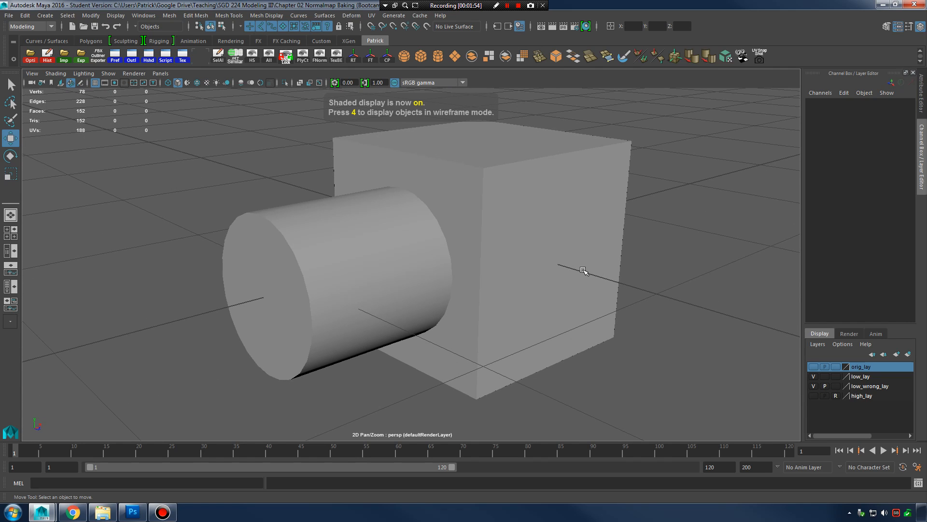
pyautogui.moveTo(581, 266)
pyautogui.keyDown('alt'); pyautogui.mouseDown()
pyautogui.moveTo(617, 269)
pyautogui.moveTo(557, 267)
pyautogui.moveTo(588, 276)
pyautogui.moveTo(570, 277)
pyautogui.mouseUp(); pyautogui.keyUp('alt')
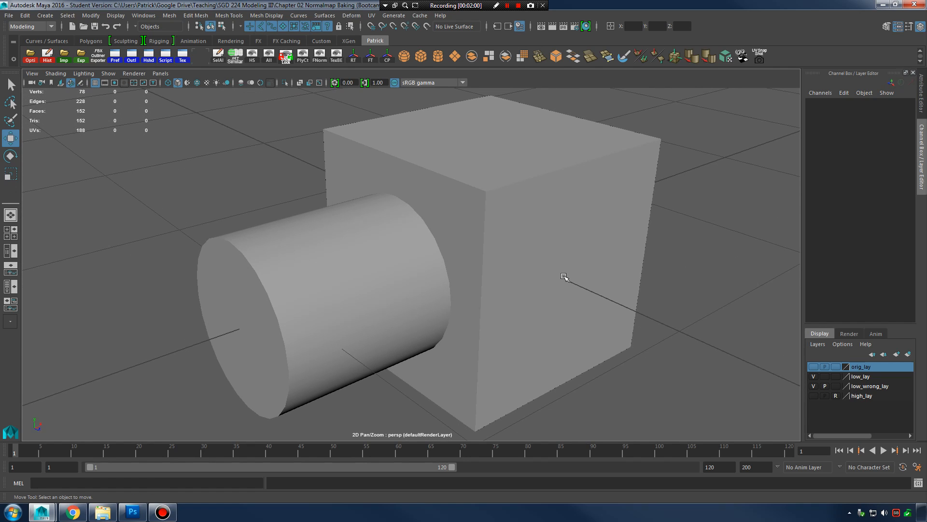
pyautogui.press('6')
pyautogui.keyDown('alt'); pyautogui.moveTo(592, 273); pyautogui.dragTo(619, 261); pyautogui.keyUp('alt')
pyautogui.keyDown('alt'); pyautogui.moveTo(619, 261); pyautogui.dragTo(613, 290, button='right'); pyautogui.keyUp('alt')
pyautogui.keyDown('alt'); pyautogui.moveTo(613, 291); pyautogui.dragTo(437, 203); pyautogui.keyUp('alt')
pyautogui.keyDown('alt'); pyautogui.moveTo(515, 191); pyautogui.dragTo(554, 238, button='right'); pyautogui.keyUp('alt')
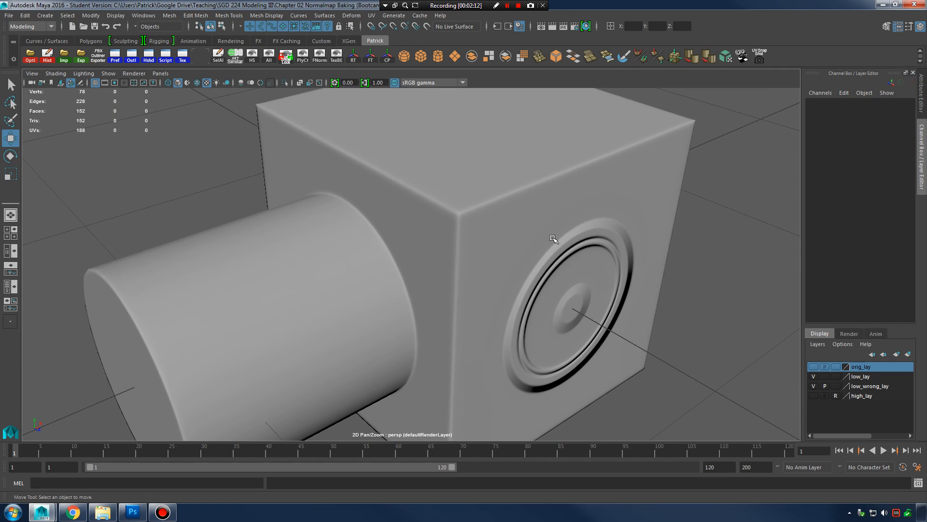
pyautogui.press('5')
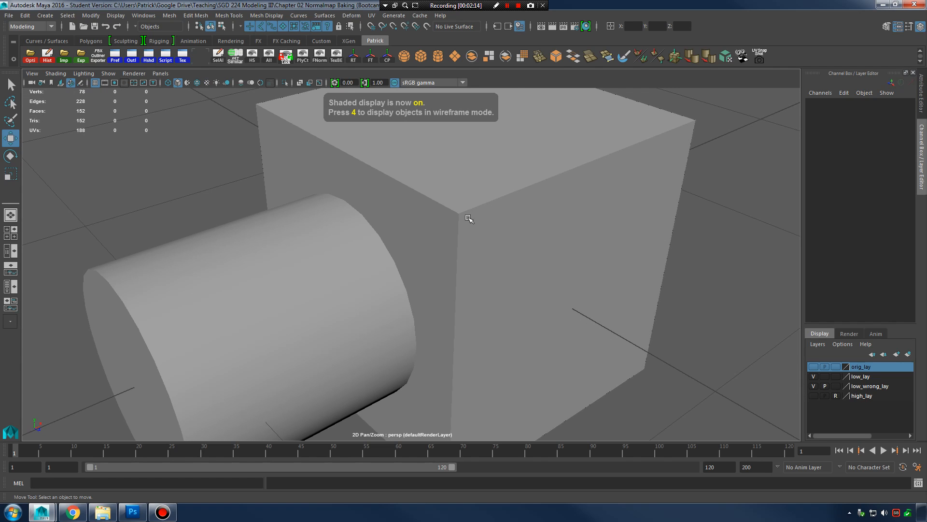
pyautogui.press('6')
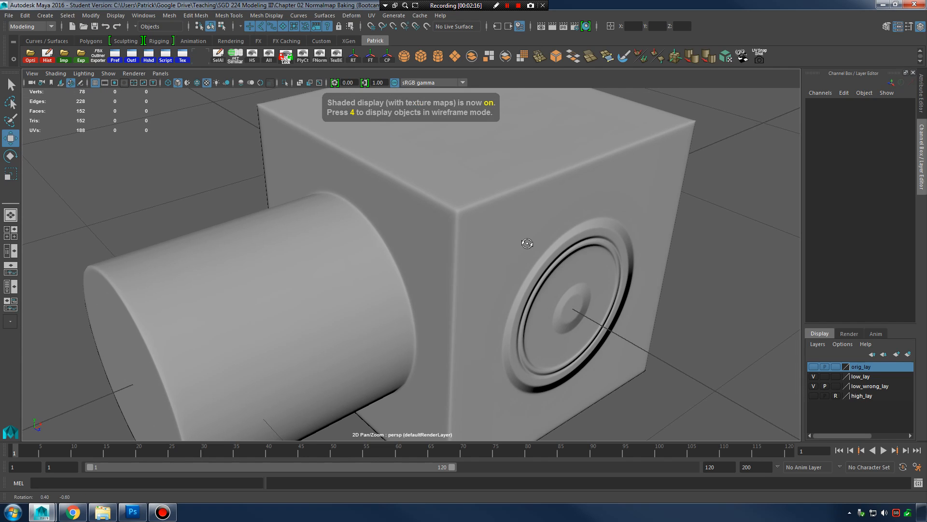
pyautogui.keyDown('alt'); pyautogui.moveTo(565, 237); pyautogui.dragTo(568, 271); pyautogui.keyUp('alt')
pyautogui.keyDown('alt'); pyautogui.moveTo(568, 272); pyautogui.dragTo(593, 264, button='right'); pyautogui.keyUp('alt')
pyautogui.keyDown('alt'); pyautogui.moveTo(592, 264); pyautogui.dragTo(582, 268, button='middle'); pyautogui.keyUp('alt')
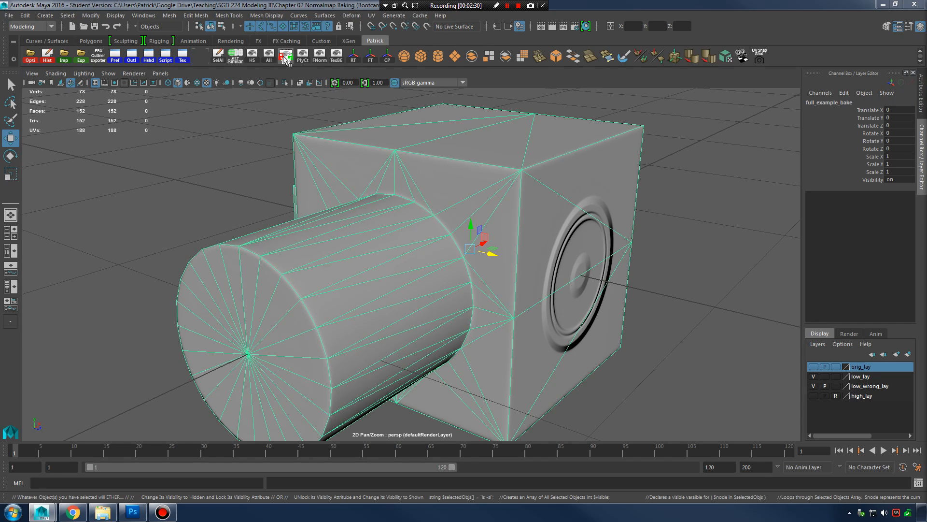
# Step: Hide the full_example_bake group and make the orig_lay layer visible
pyautogui.click(287, 57)
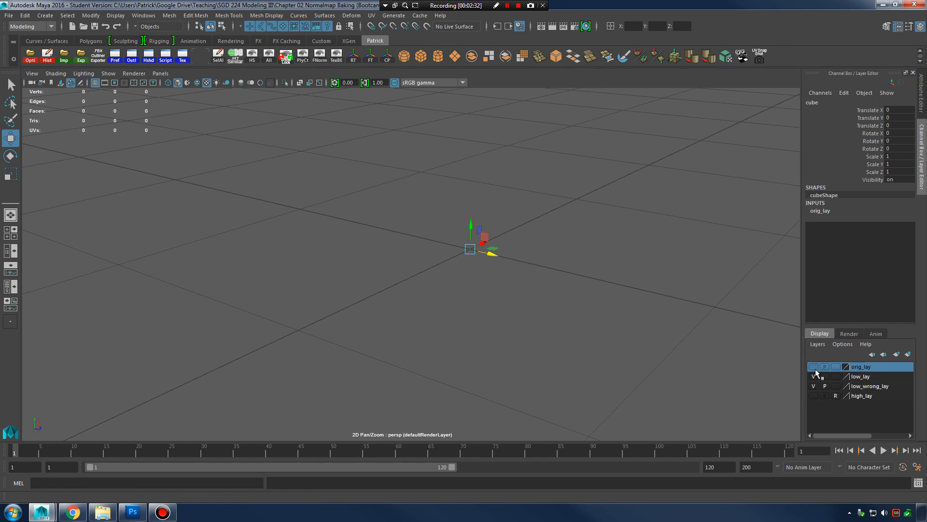
pyautogui.click(813, 367)
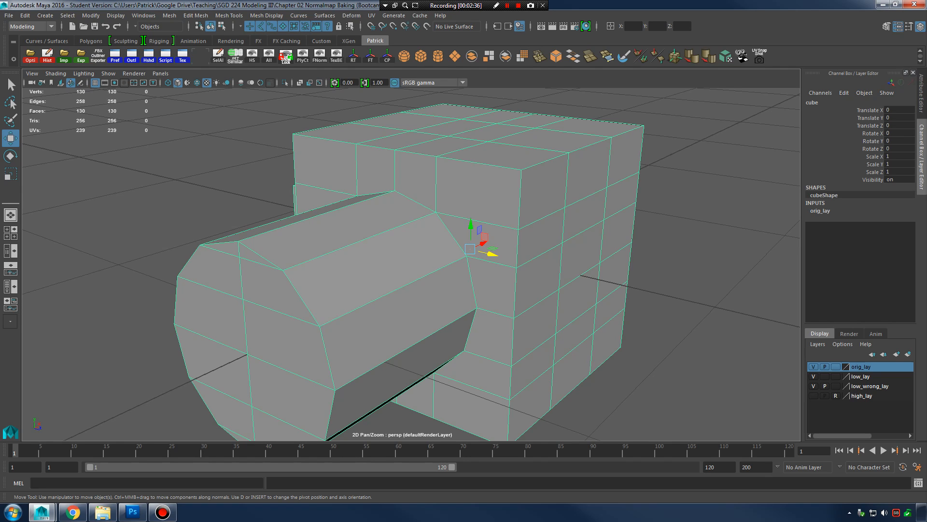
# Step: Open the Outliner beside the model and rename the cube mesh as orig_mesh01
pyautogui.click(132, 56)
pyautogui.moveTo(491, 46); pyautogui.dragTo(102, 74)
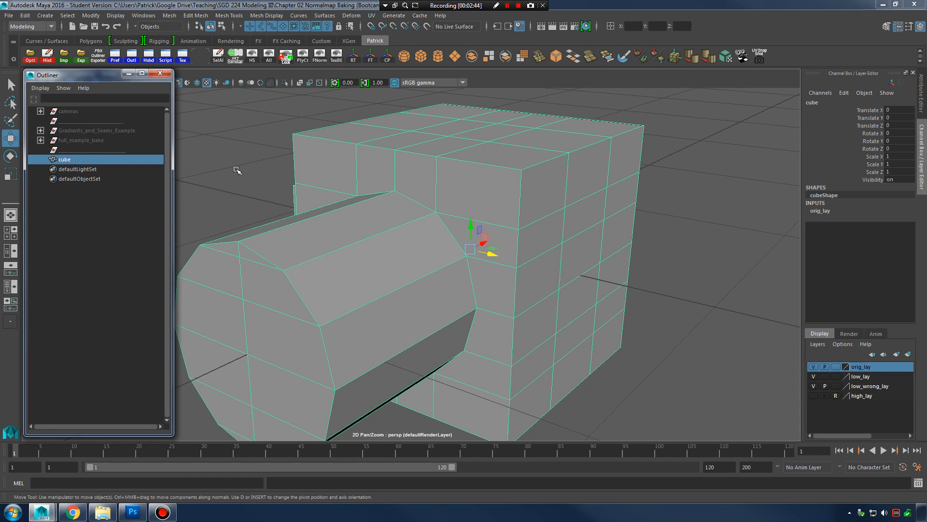
pyautogui.scroll(-4, 560, 189)
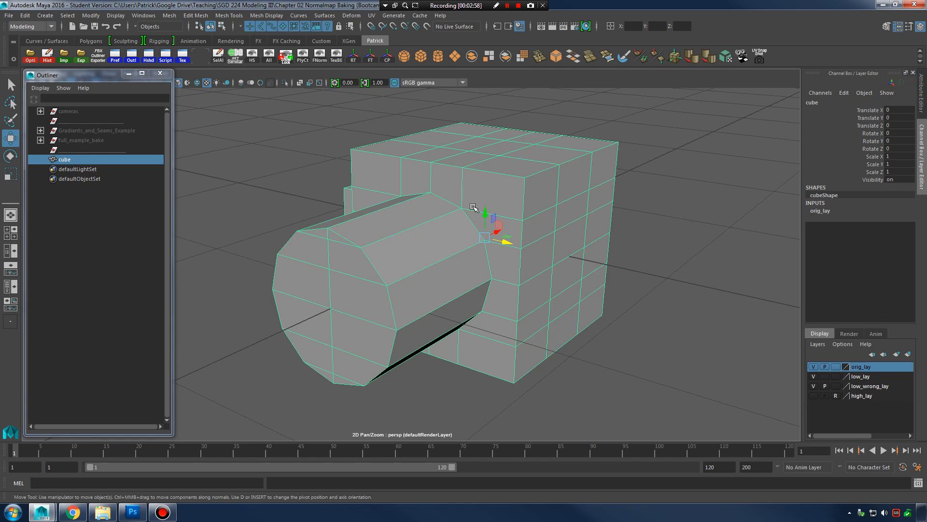
pyautogui.click(120, 210)
pyautogui.click(67, 161)
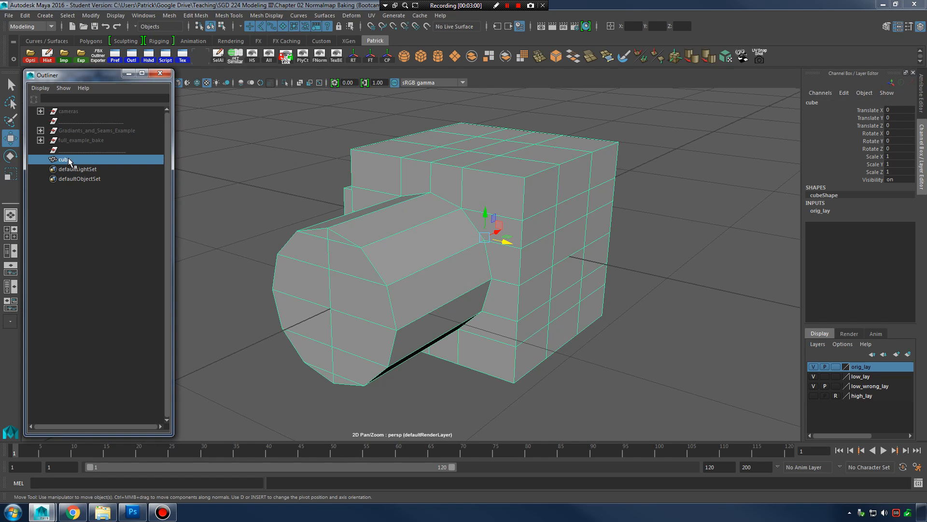
pyautogui.doubleClick(67, 160)
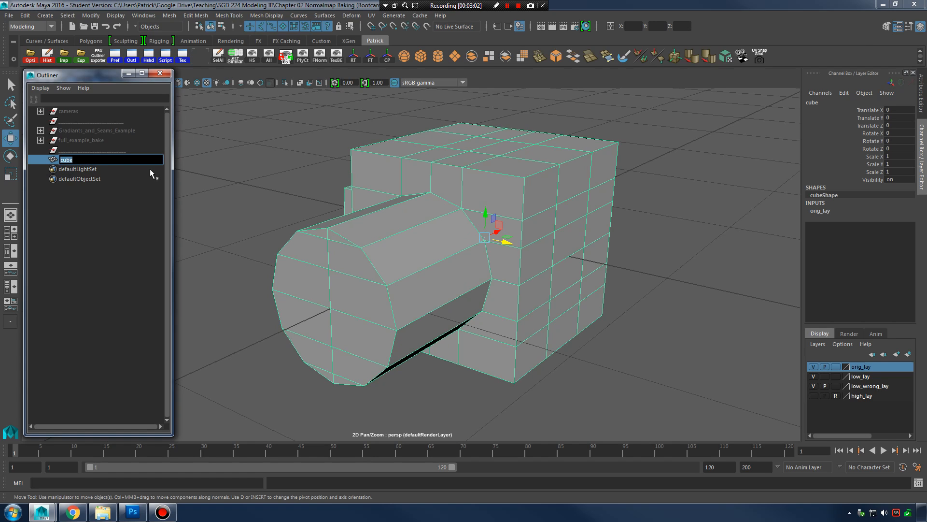
pyautogui.write('orig_mehs_01')
pyautogui.press('Return')
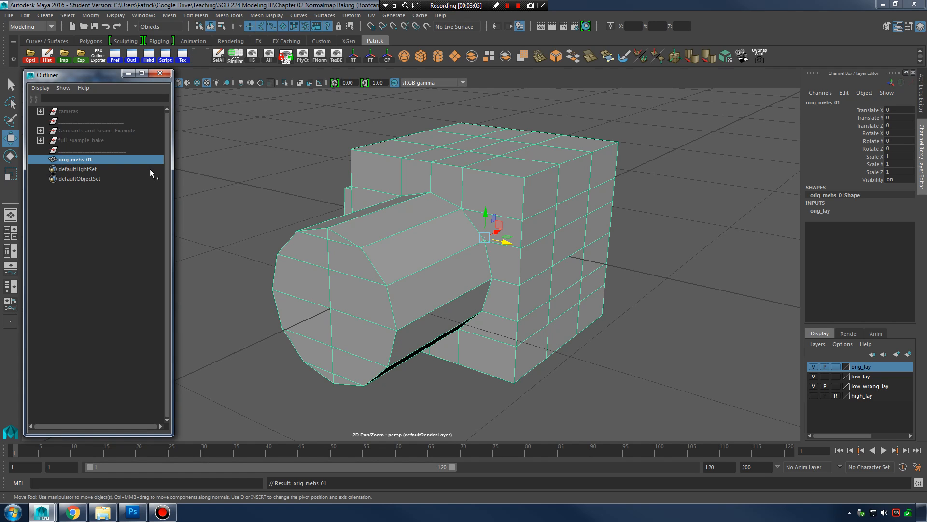
pyautogui.doubleClick(84, 160)
pyautogui.moveTo(78, 160); pyautogui.dragTo(87, 160)
pyautogui.write('esh')
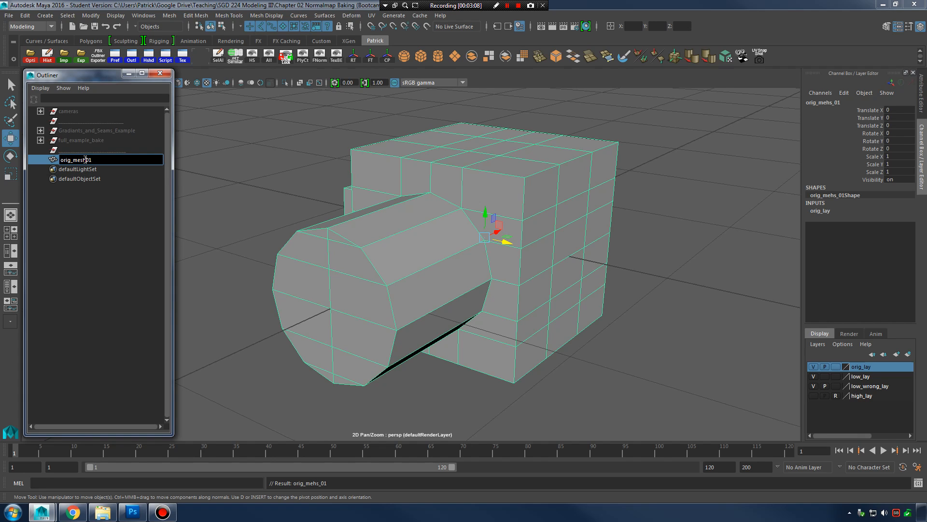
pyautogui.press('Return')
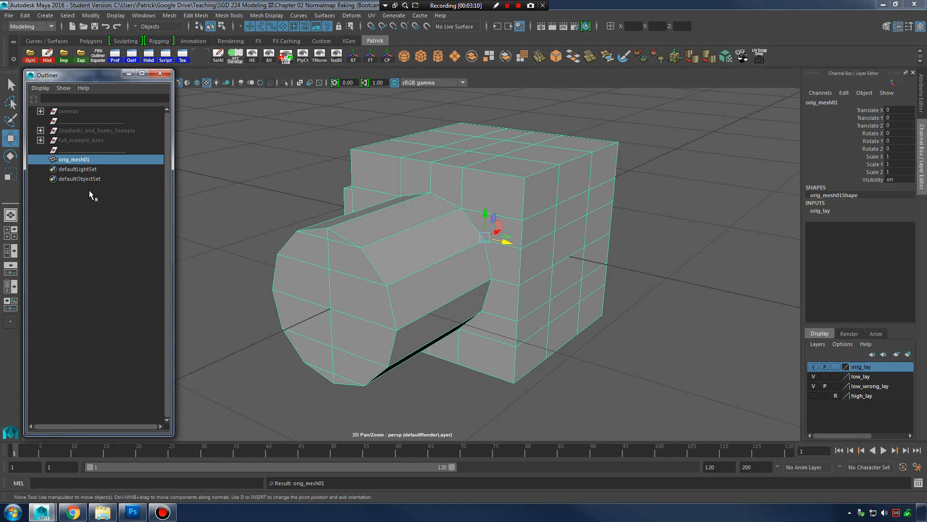
# Step: Duplicate orig_mesh01 twice and rename the copies high_mesh_01 and low_mesh_01
pyautogui.hotkey('ctrl', 'd')
pyautogui.hotkey('ctrl', 'd')
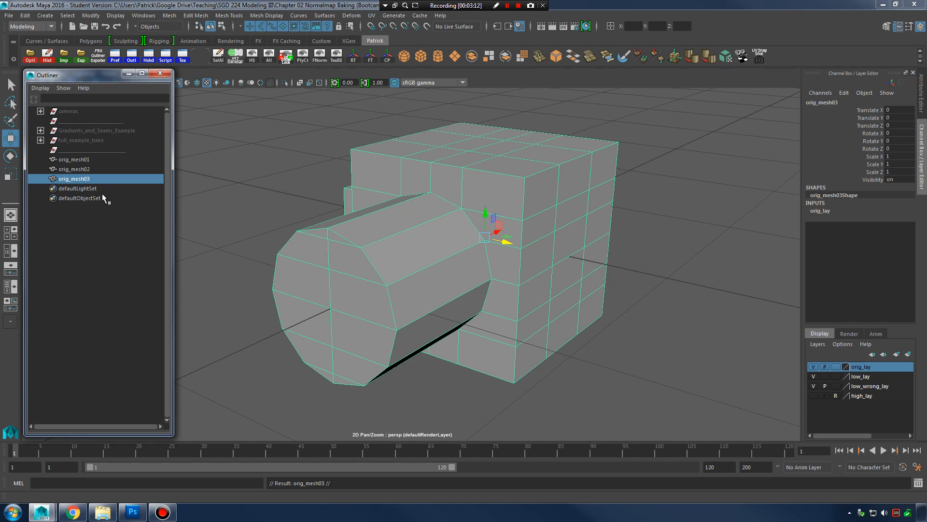
pyautogui.doubleClick(76, 169)
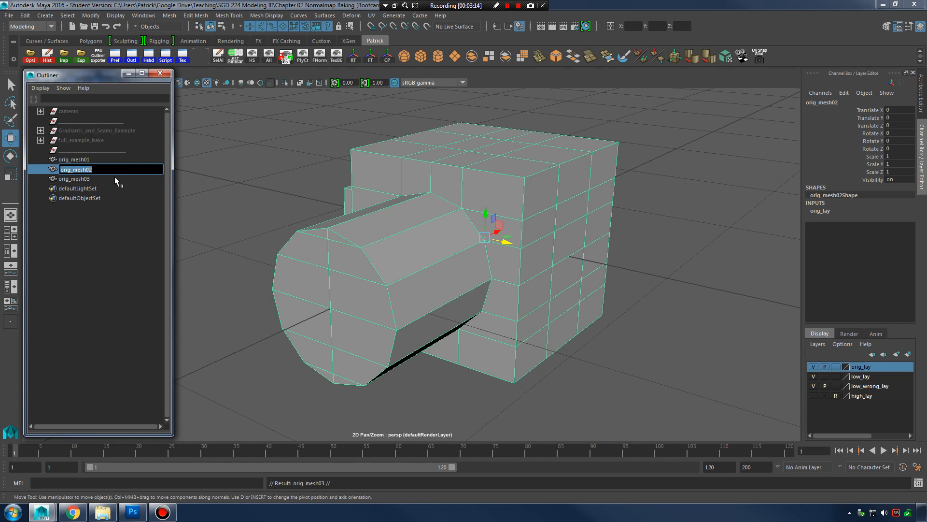
pyautogui.write('high_mesh_01')
pyautogui.press('Return')
pyautogui.doubleClick(84, 181)
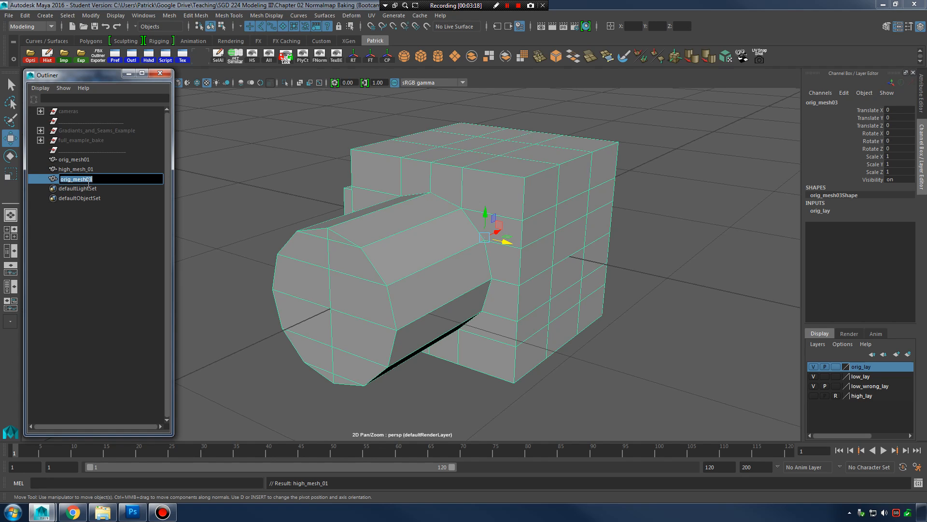
pyautogui.write('low_mesh_01')
pyautogui.press('Return')
pyautogui.moveTo(65, 159); pyautogui.dragTo(87, 167)
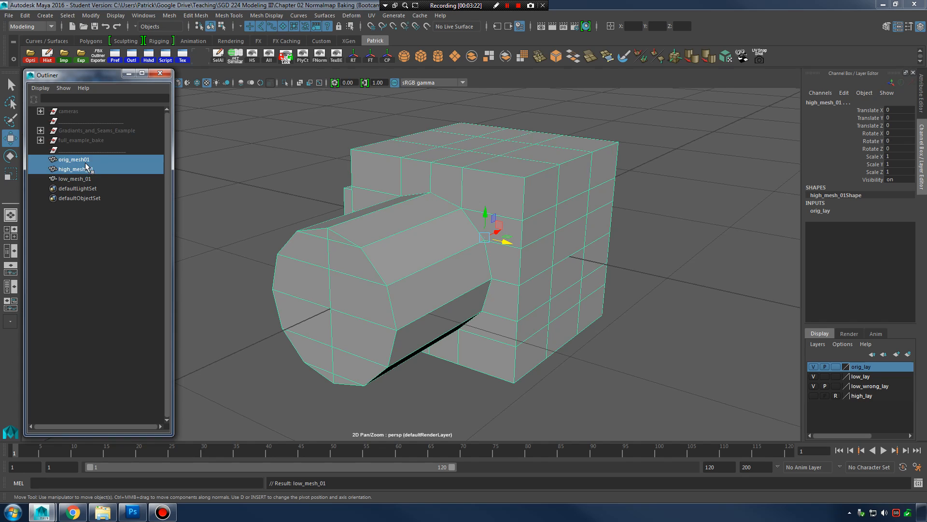
pyautogui.click(87, 178)
pyautogui.click(86, 167)
pyautogui.click(83, 160)
pyautogui.click(82, 170)
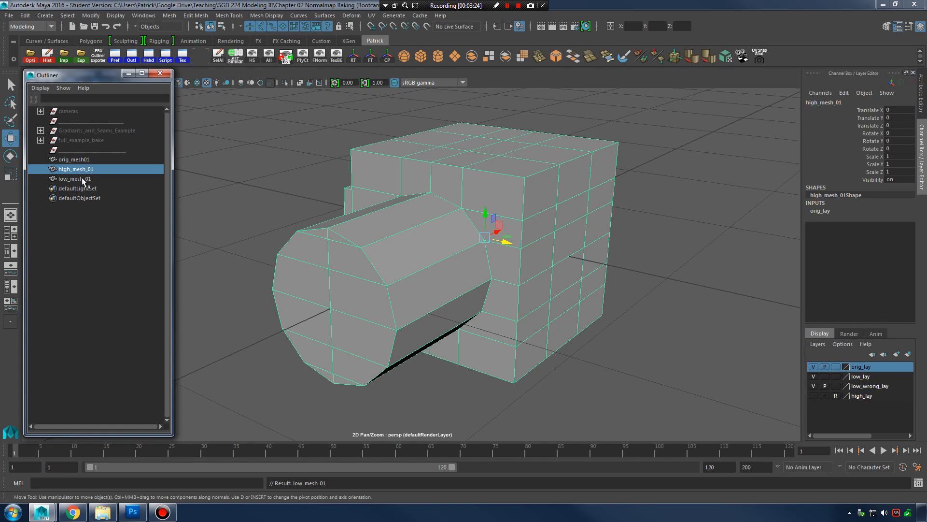
pyautogui.click(84, 179)
# Step: Add orig_mesh01 to the orig_lay layer, and leave orig_lay visible with low_lay and low_wrong_lay hidden
pyautogui.click(88, 161)
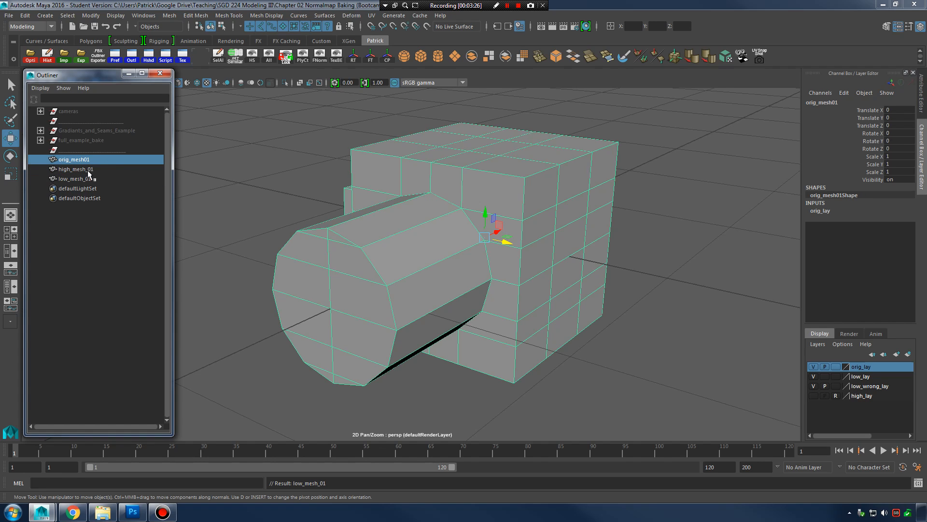
pyautogui.rightClick(859, 369)
pyautogui.click(855, 385)
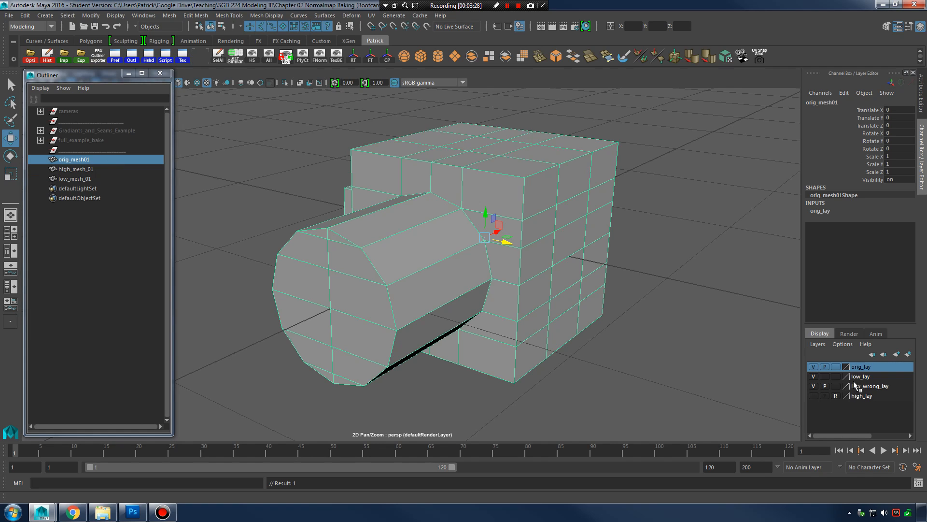
pyautogui.click(813, 367)
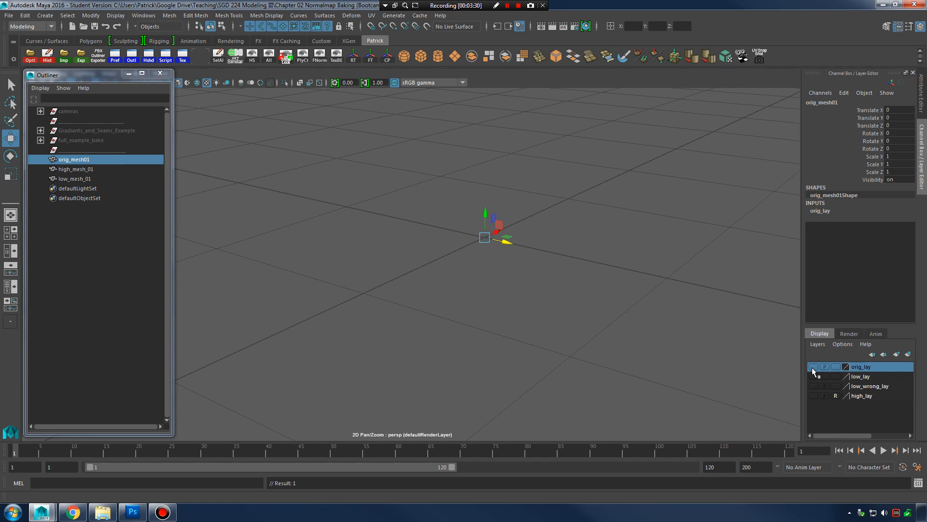
pyautogui.click(813, 367)
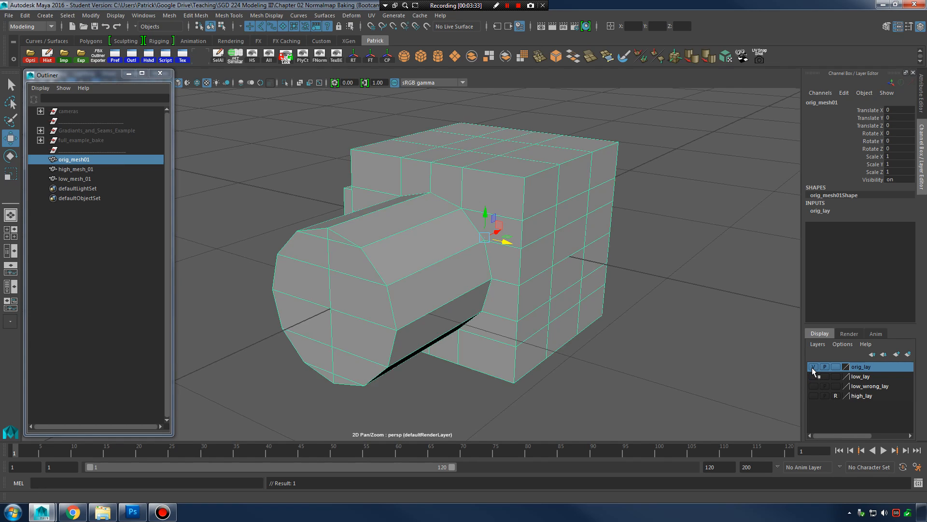
# Step: Add high_mesh_01 to the high_lay layer
pyautogui.click(77, 170)
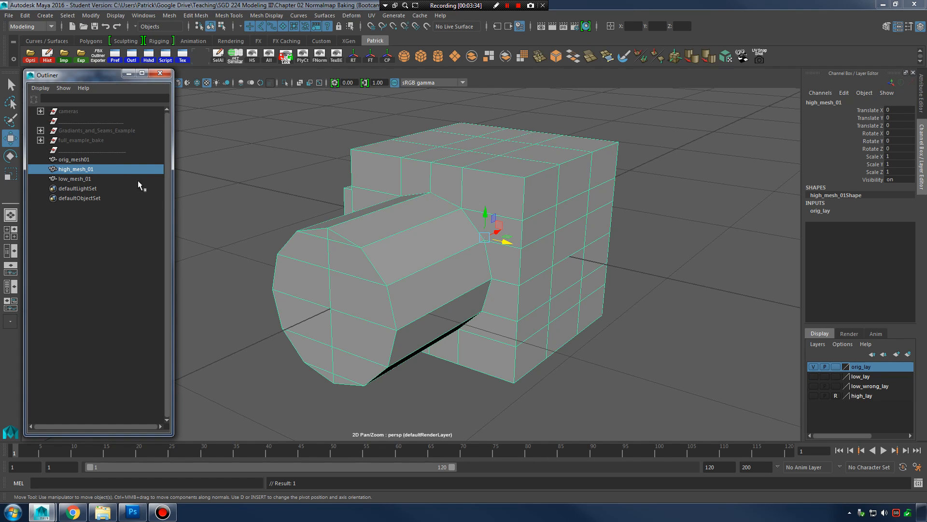
pyautogui.click(814, 369)
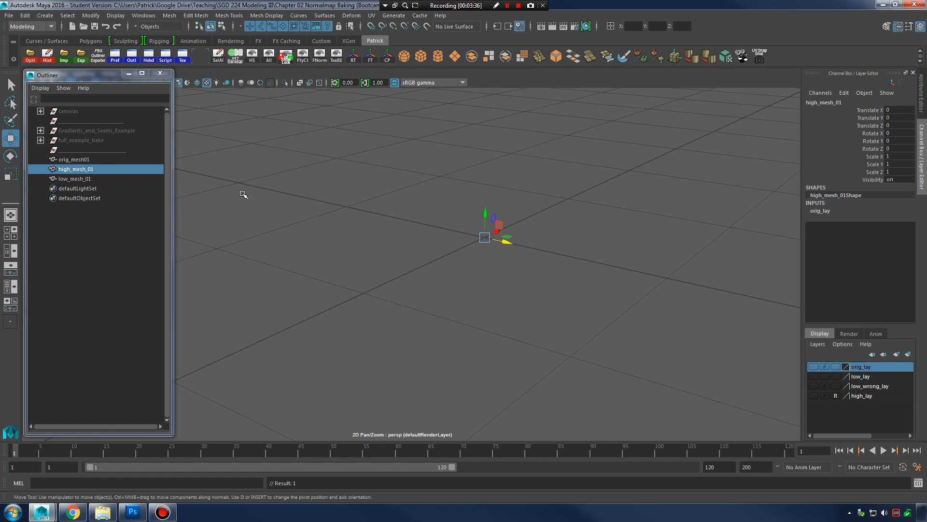
pyautogui.click(87, 177)
pyautogui.click(86, 170)
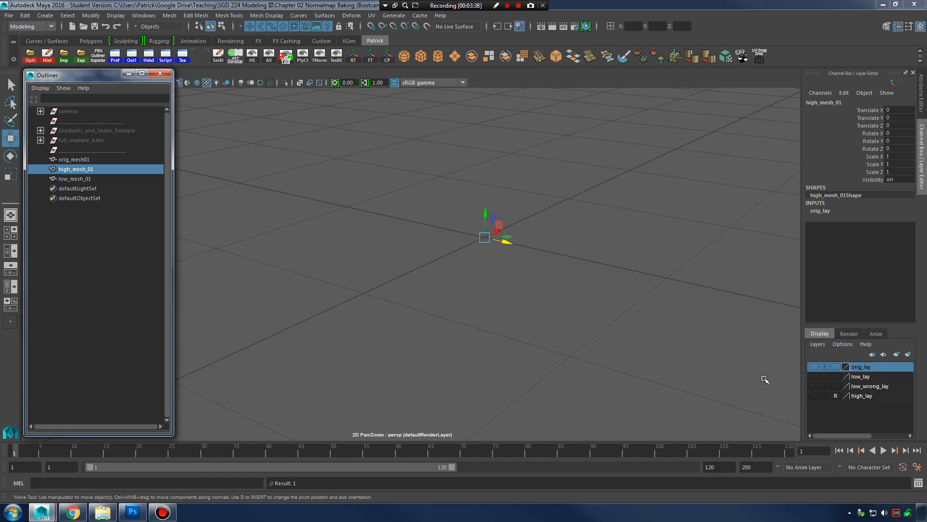
pyautogui.click(814, 366)
pyautogui.click(868, 379)
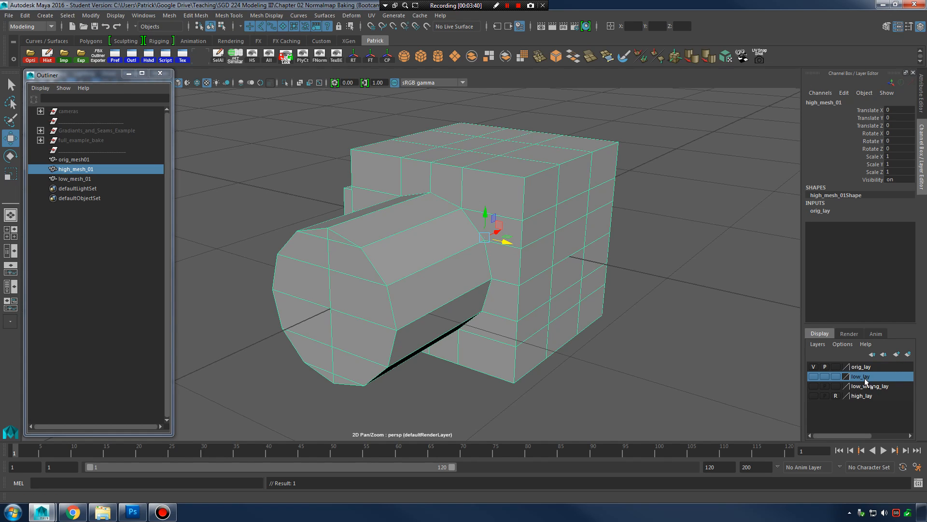
pyautogui.click(864, 396)
pyautogui.rightClick(821, 396)
pyautogui.click(824, 402)
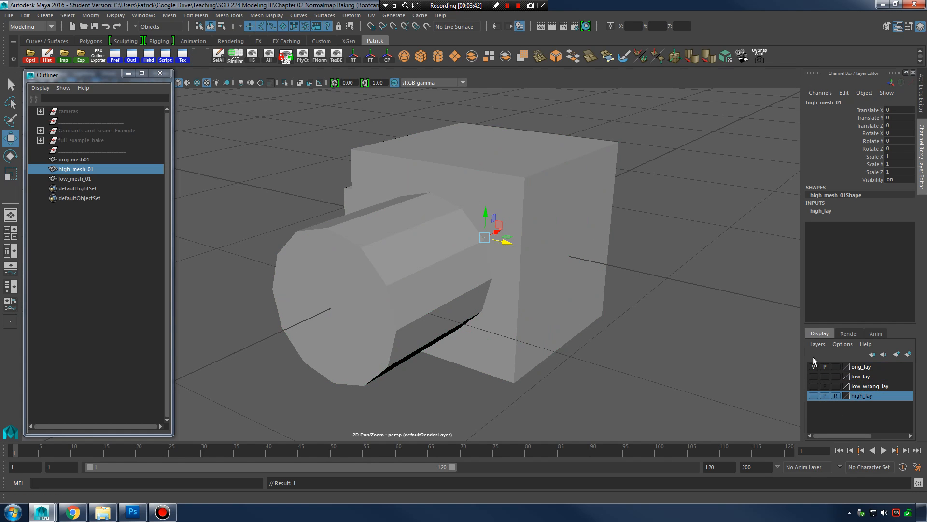
# Step: Hide orig_lay and toggle high_lay on and off to check its membership, leaving high_lay visible
pyautogui.click(813, 367)
pyautogui.click(813, 395)
pyautogui.click(812, 395)
pyautogui.click(813, 395)
pyautogui.click(813, 395)
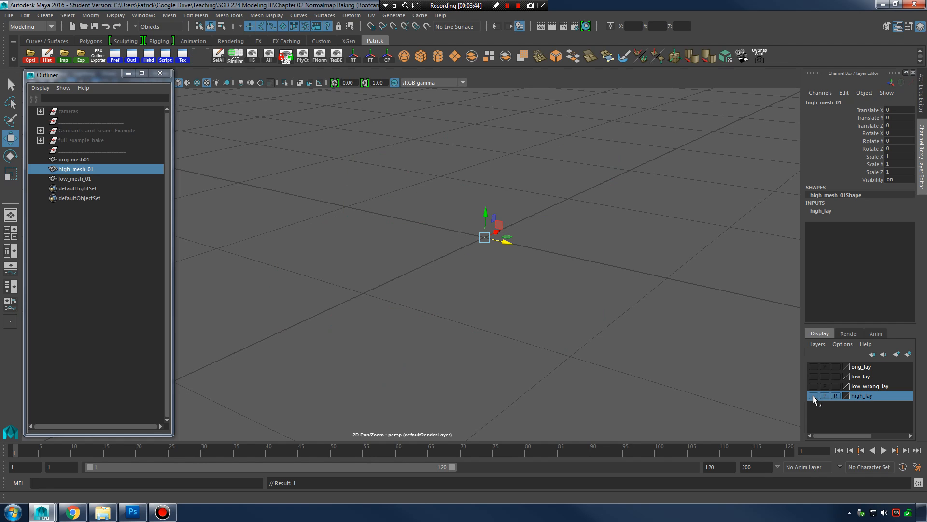
pyautogui.click(813, 395)
pyautogui.click(813, 395)
pyautogui.click(813, 395)
pyautogui.click(813, 395)
pyautogui.click(813, 396)
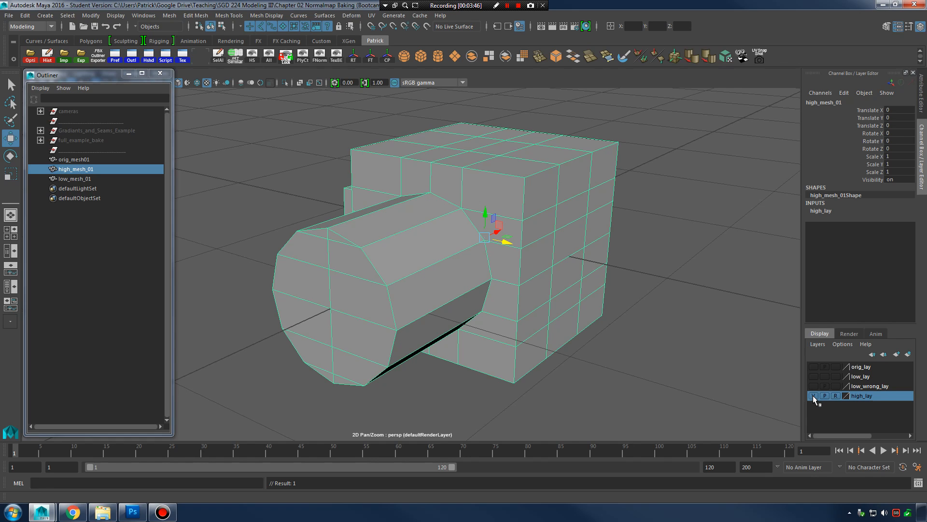
# Step: Add low_mesh_01 to the low_lay layer
pyautogui.click(69, 179)
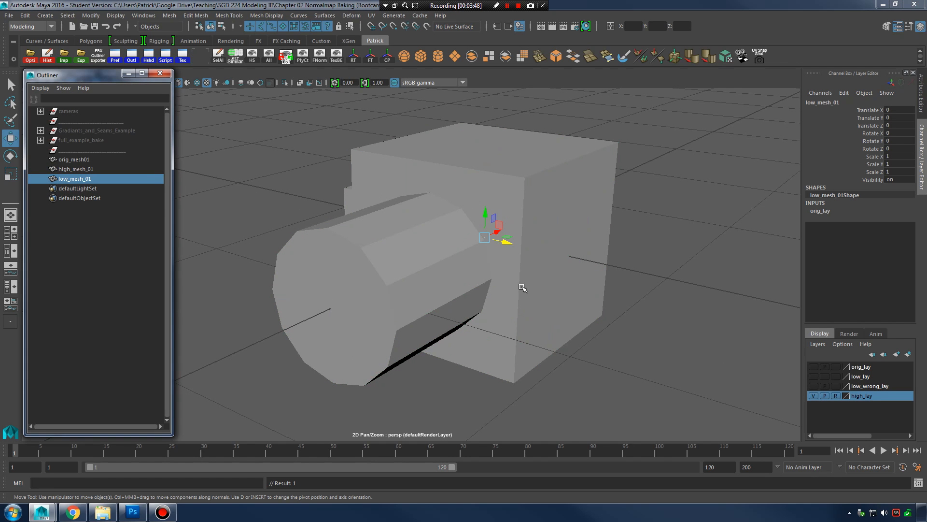
pyautogui.rightClick(862, 376)
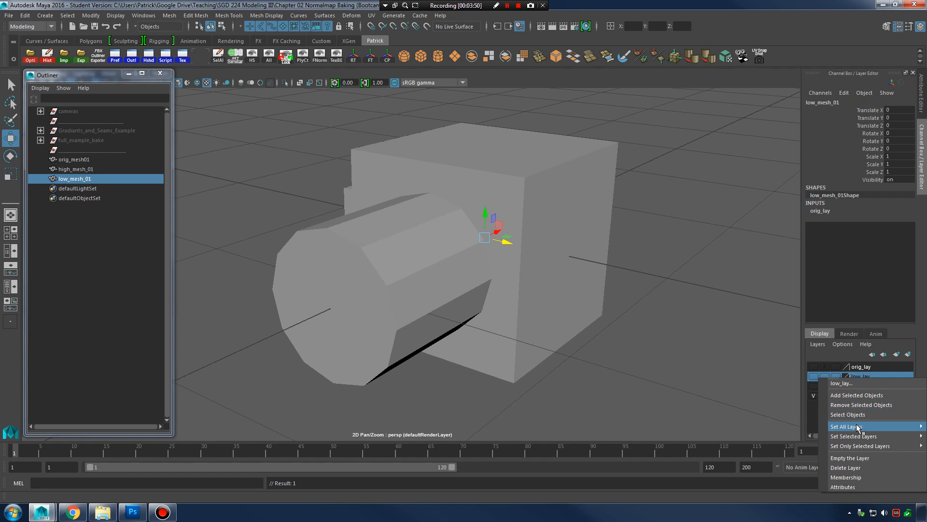
pyautogui.click(857, 396)
# Step: Reorder the display layers as orig_lay, high_lay, low_lay and low_wrong_lay
pyautogui.click(870, 386)
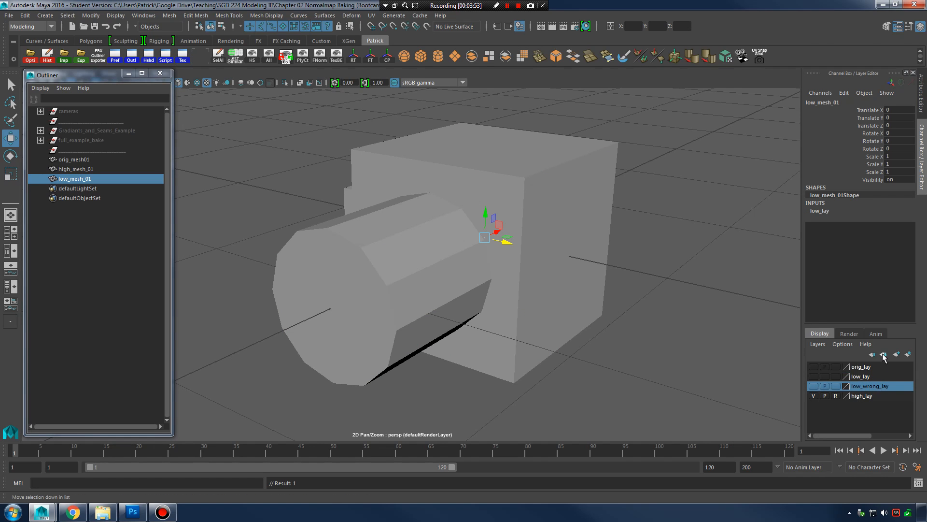
pyautogui.click(884, 354)
pyautogui.click(861, 386)
pyautogui.click(872, 355)
pyautogui.click(863, 388)
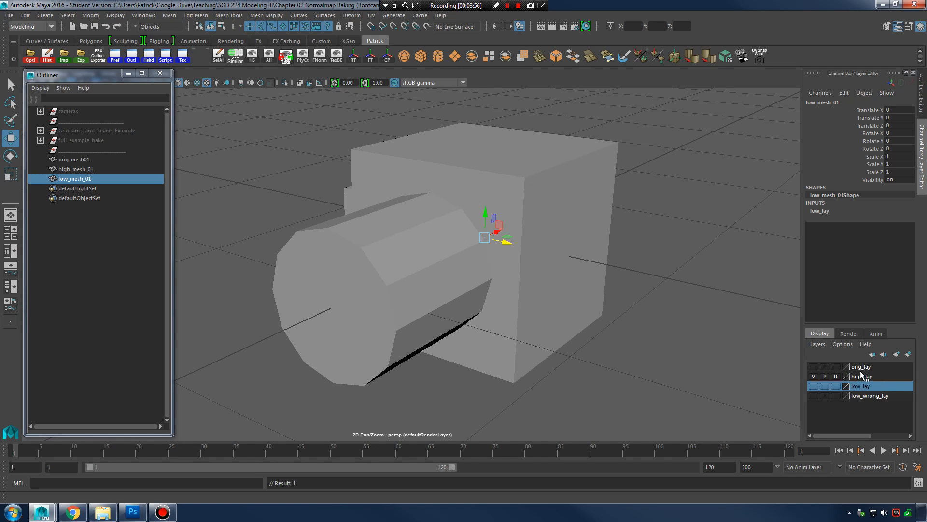
# Step: Switch visibility from high_lay to orig_lay and select the original mesh in the view
pyautogui.click(862, 373)
pyautogui.click(814, 376)
pyautogui.click(814, 367)
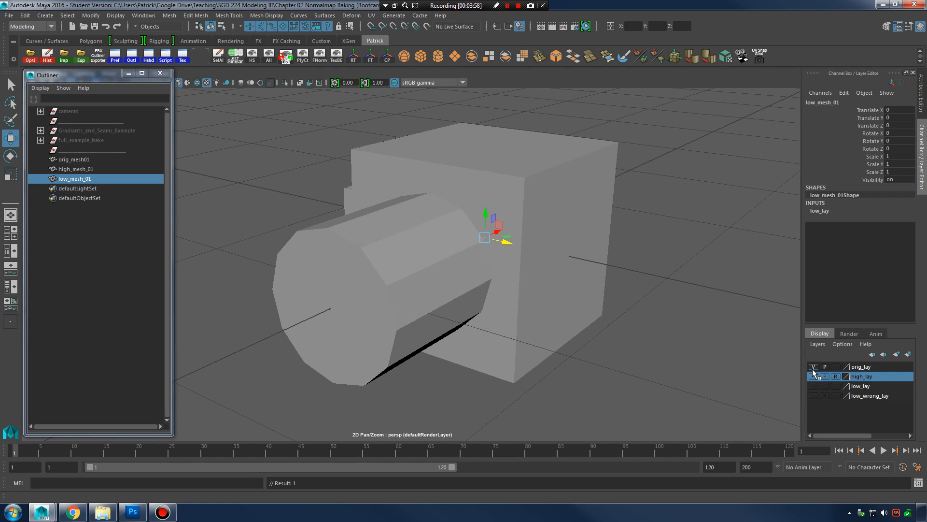
pyautogui.click(534, 216)
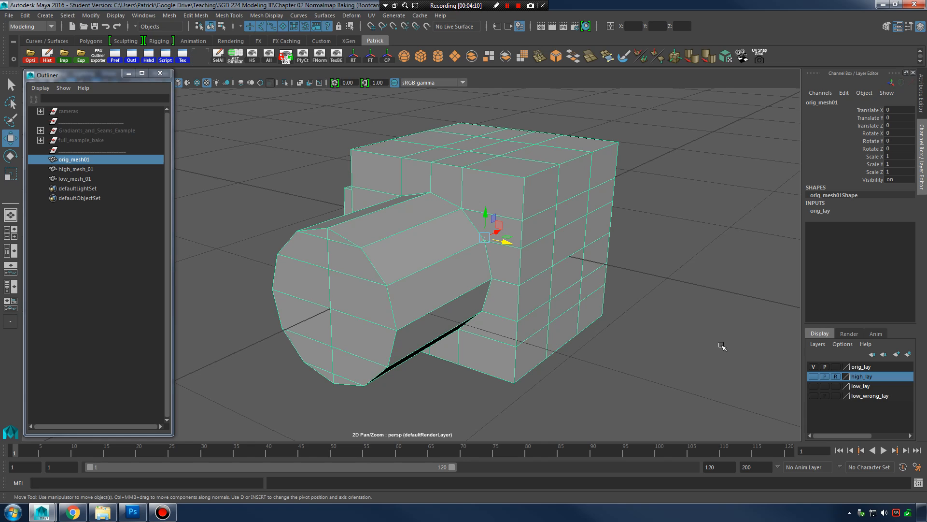
# Step: Show high_lay instead of orig_lay, turn off its reference mode and select high_mesh_01 in the view
pyautogui.click(814, 366)
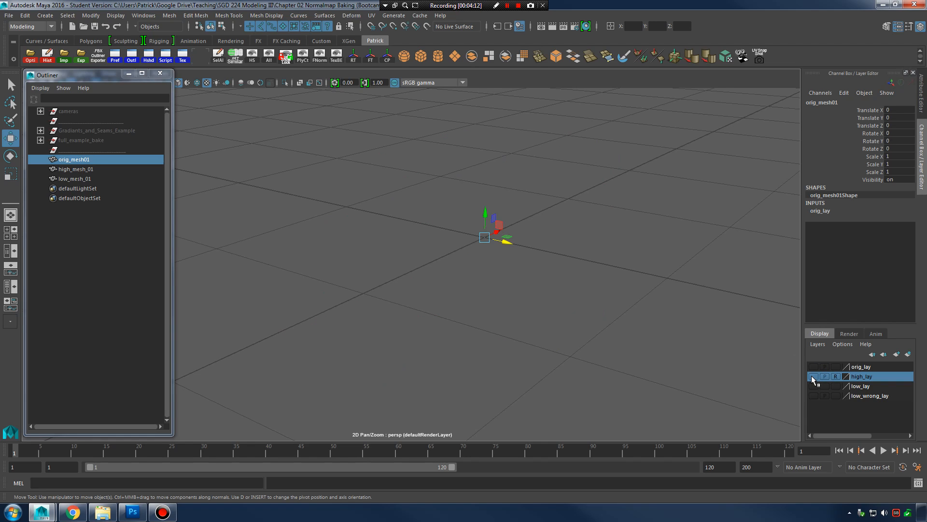
pyautogui.click(814, 376)
pyautogui.click(574, 188)
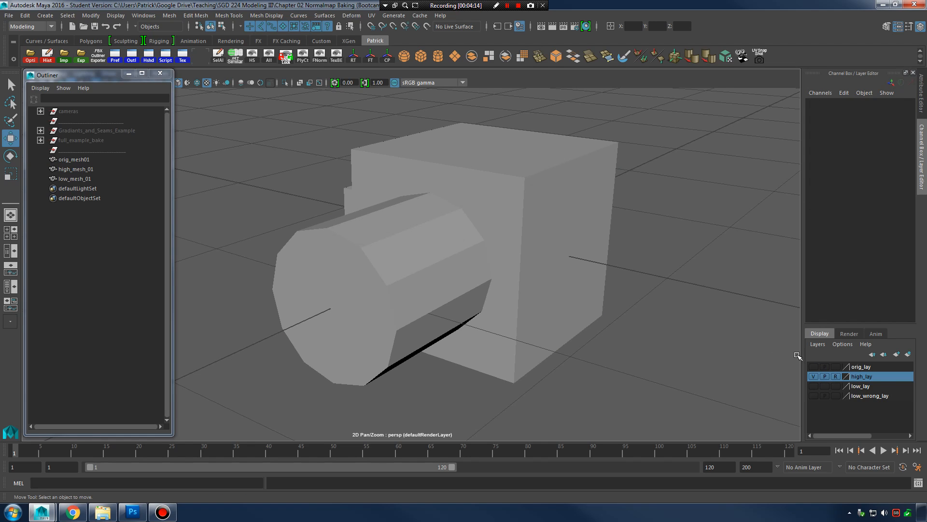
pyautogui.click(524, 188)
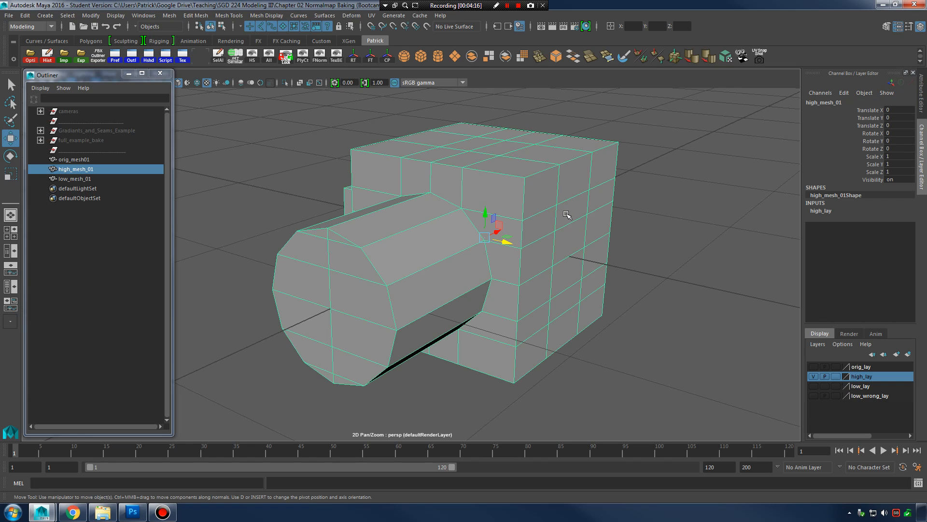
# Step: Switch visibility from high_lay to low_lay and select low_mesh_01 in the view
pyautogui.click(813, 377)
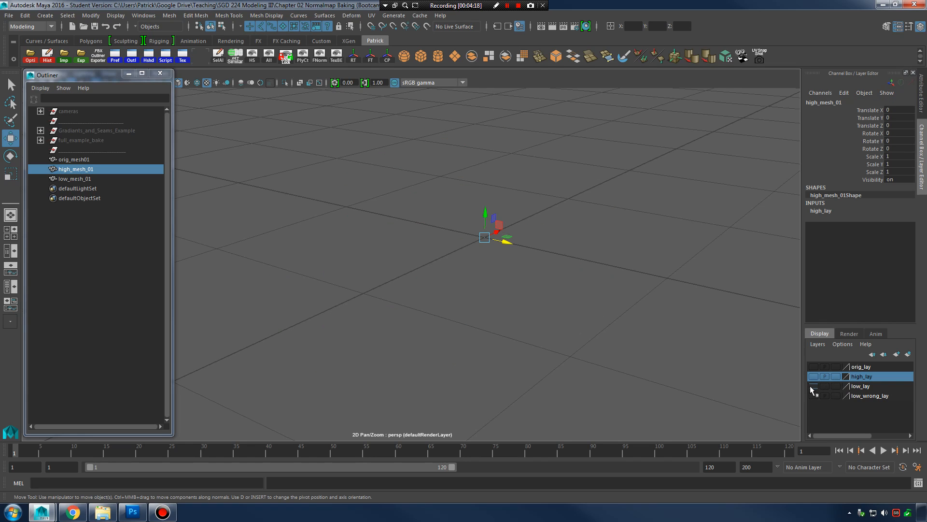
pyautogui.click(814, 386)
pyautogui.click(564, 221)
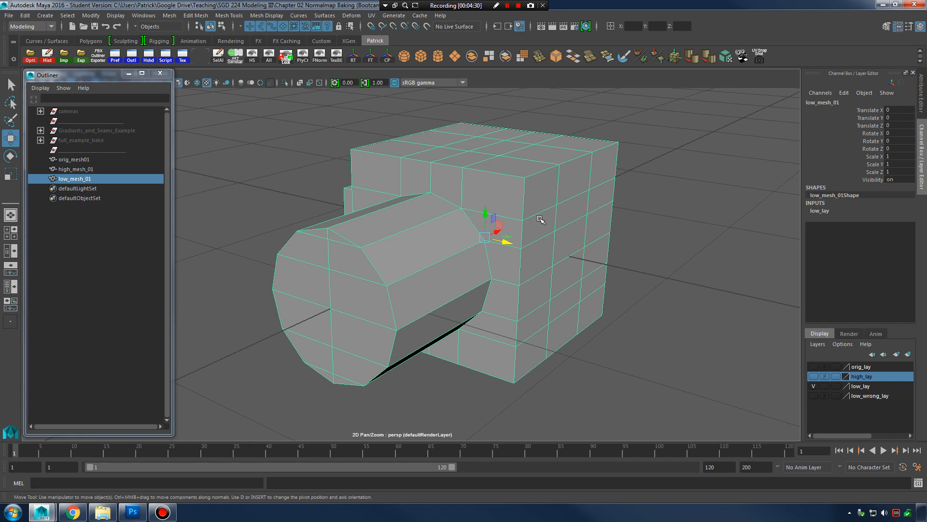
# Step: Review orig_lay with its mesh selected, and switch visibility to high_lay with high_mesh_01 selected
pyautogui.click(813, 386)
pyautogui.click(813, 366)
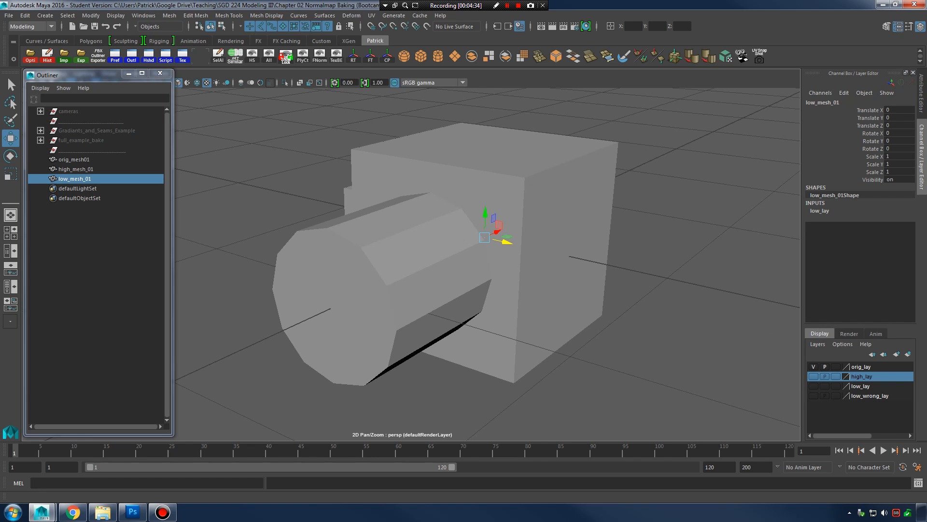
pyautogui.hotkey('alt', 'Tab')
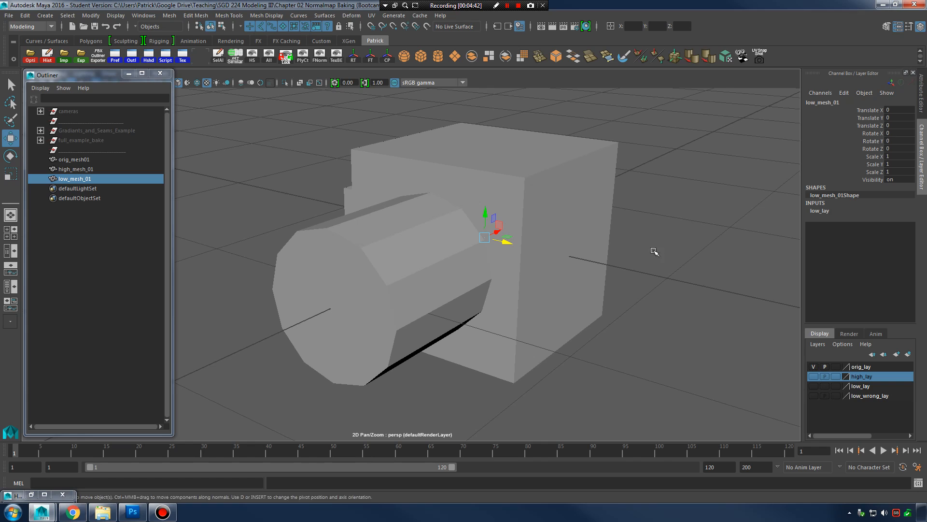
pyautogui.click(582, 243)
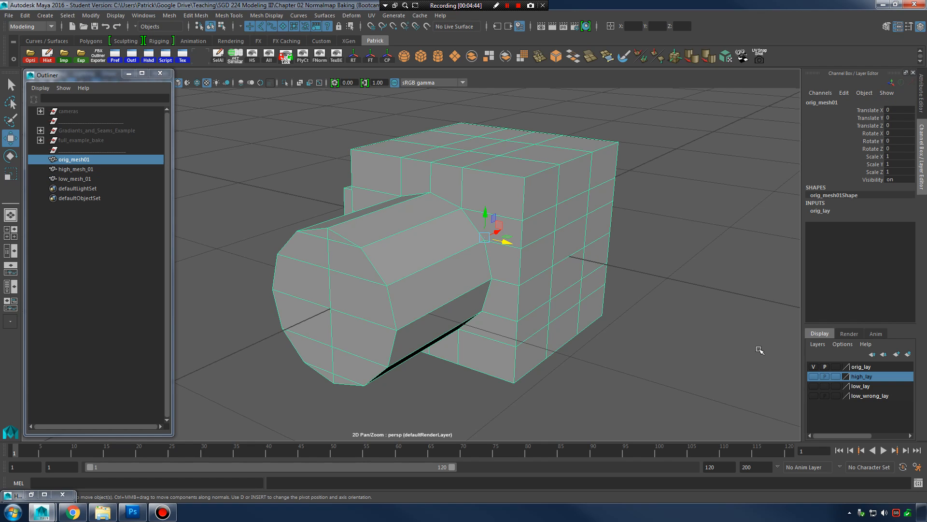
pyautogui.click(814, 367)
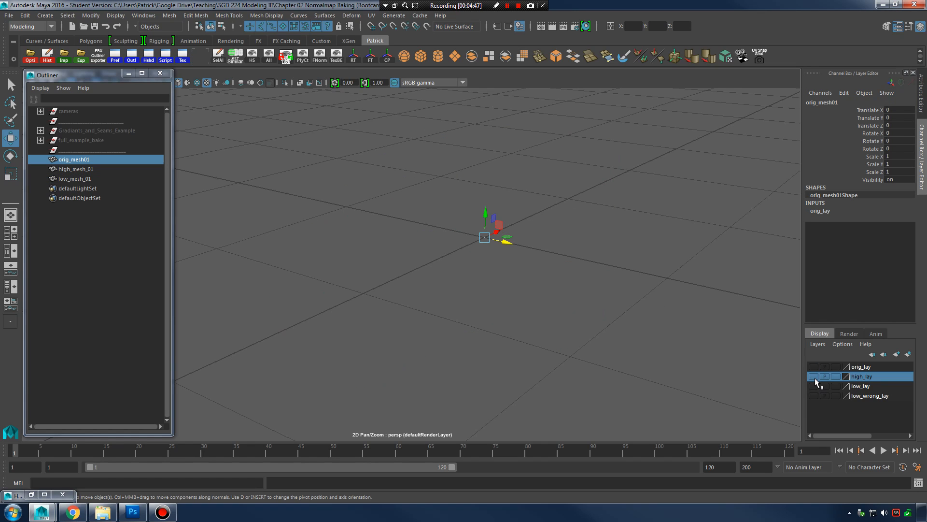
pyautogui.click(814, 376)
pyautogui.click(582, 218)
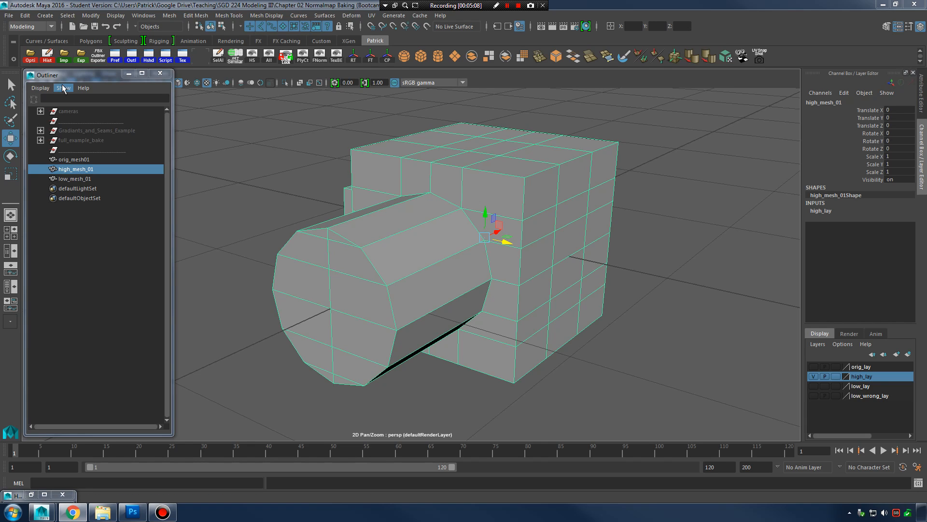
# Step: Group orig_mesh01, high_mesh_01 and low_mesh_01, and rename the group as Tutorial
pyautogui.click(114, 134)
pyautogui.click(88, 160)
pyautogui.click(88, 170)
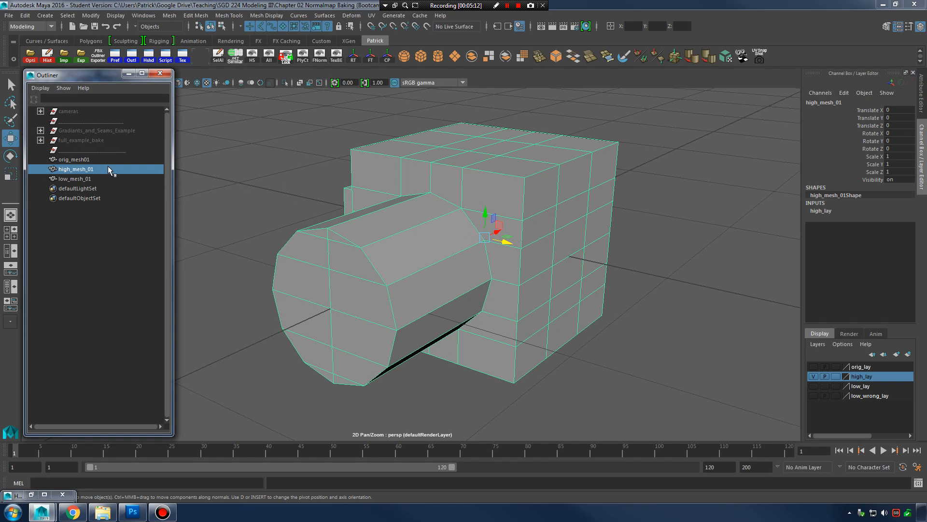
pyautogui.click(82, 161)
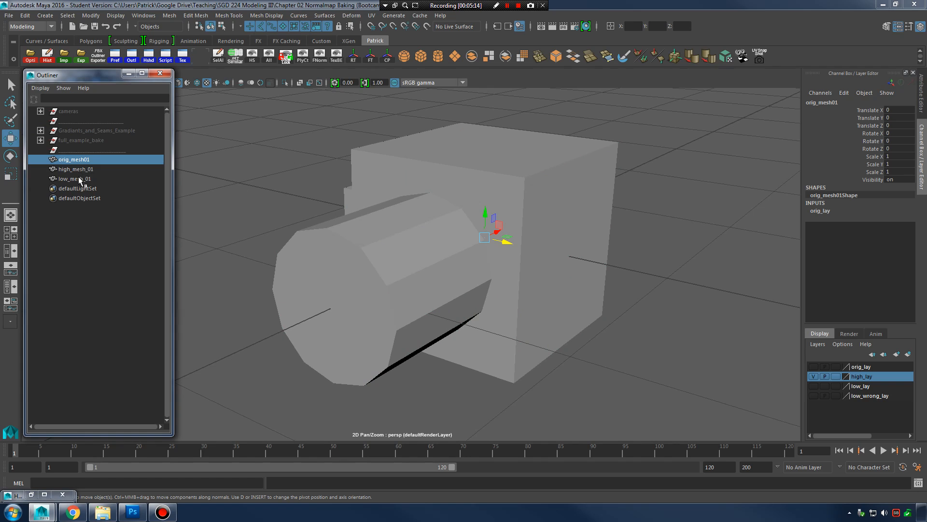
pyautogui.keyDown('shift'); pyautogui.click(80, 179); pyautogui.keyUp('shift')
pyautogui.hotkey('ctrl', 'g')
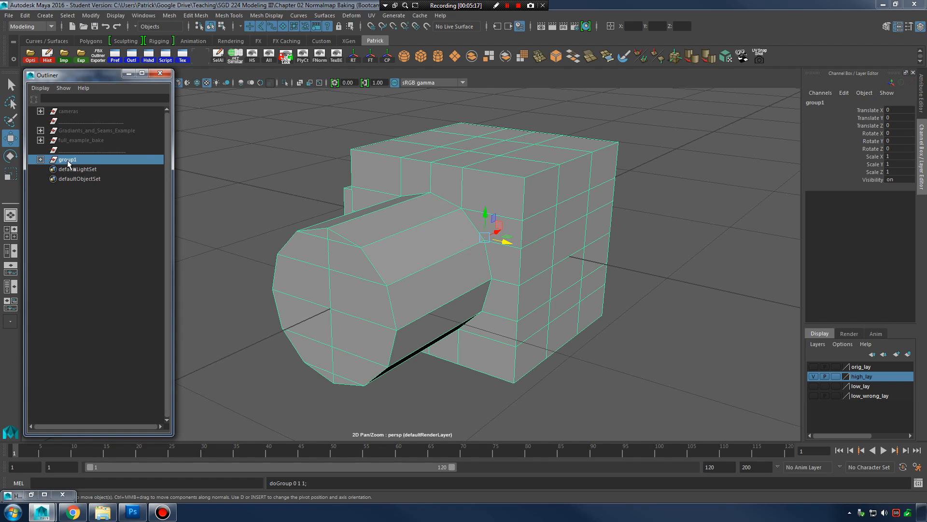
pyautogui.doubleClick(68, 161)
pyautogui.write('Tutorial')
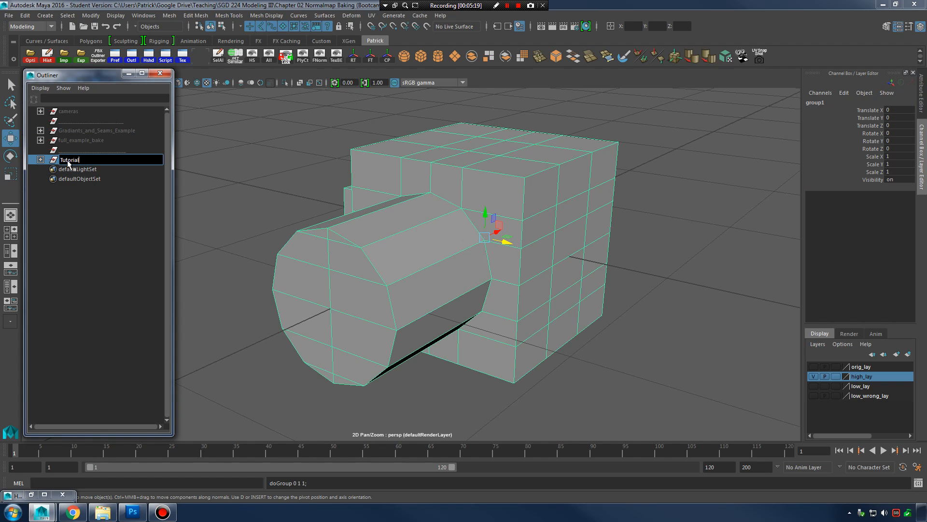
pyautogui.press('Return')
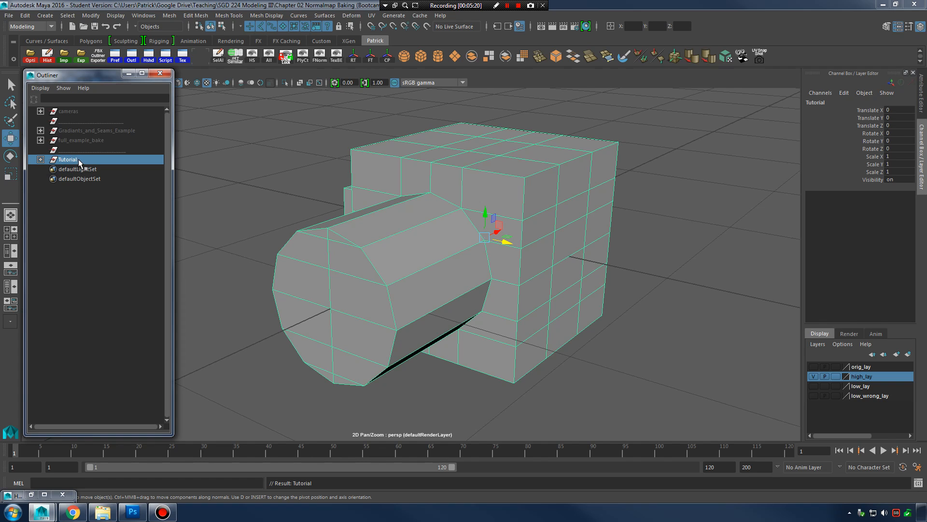
# Step: Hide the Tutorial group and show the full_example_bake group
pyautogui.hotkey('ctrl', 'h')
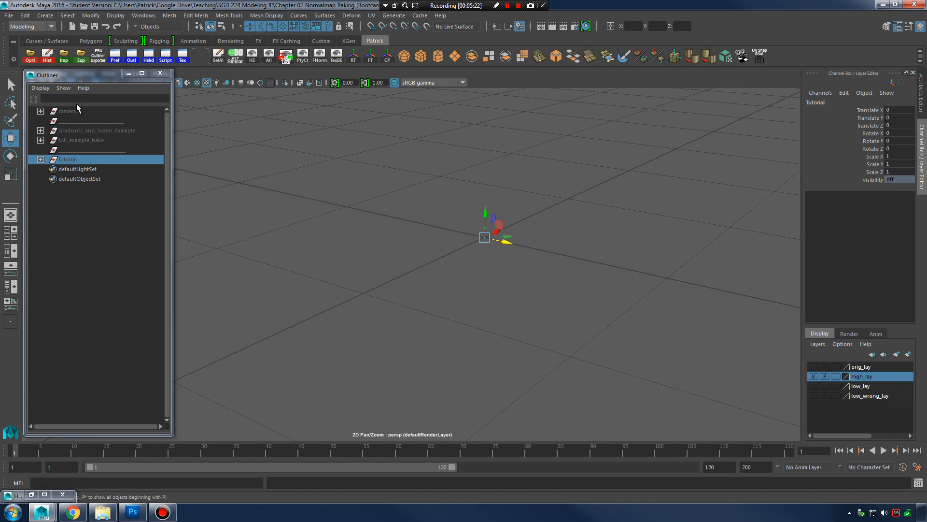
pyautogui.click(89, 141)
pyautogui.click(289, 58)
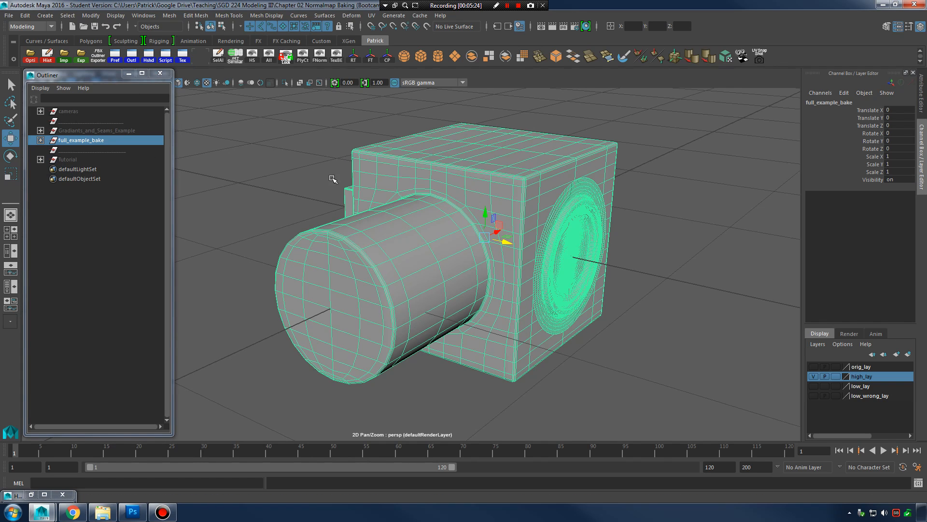
# Step: Select the example's high-poly mesh and examine its rounded edges from another angle
pyautogui.click(703, 249)
pyautogui.click(528, 207)
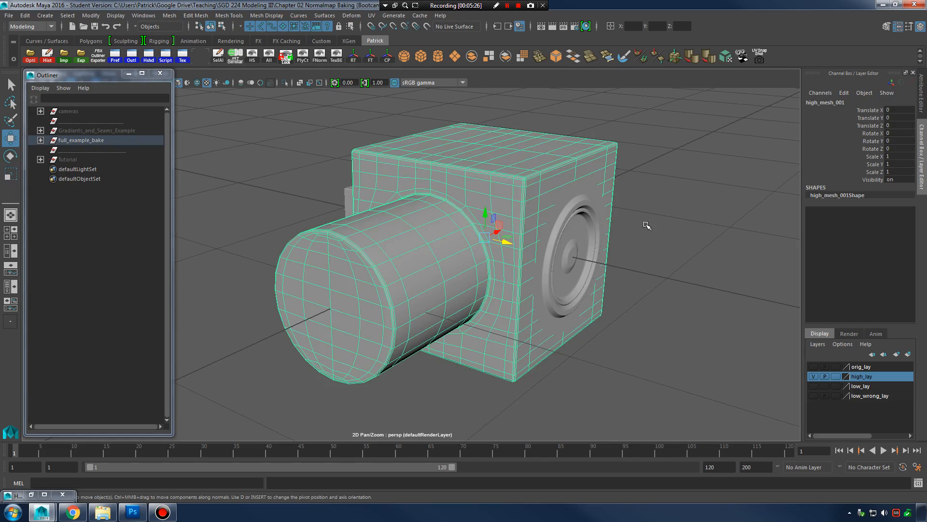
pyautogui.keyDown('alt'); pyautogui.moveTo(627, 237); pyautogui.dragTo(618, 264); pyautogui.keyUp('alt')
pyautogui.click(681, 249)
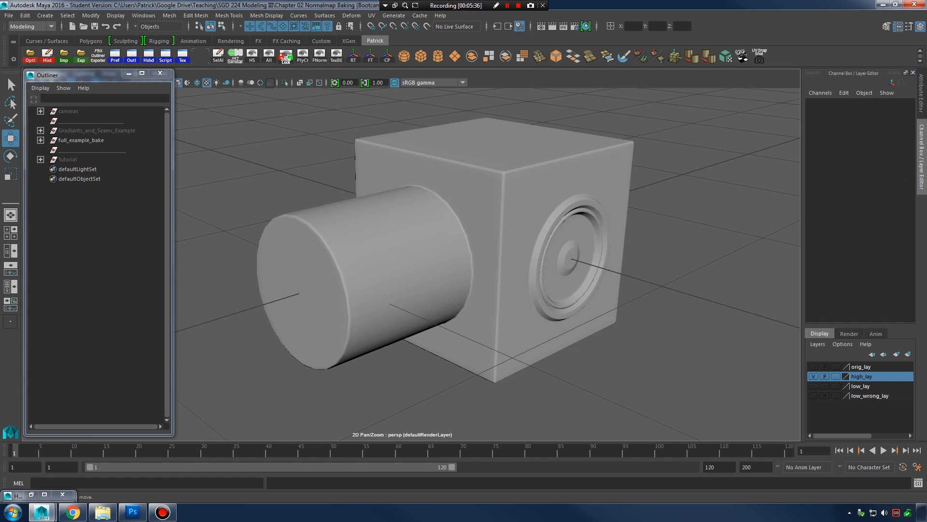
# Step: Review Edge Thickness in the Course Outline document in Chrome, and enlarge reference image 01_A.JPG in Windows Photo Viewer
pyautogui.moveTo(926, 11); pyautogui.dragTo(532, 16)
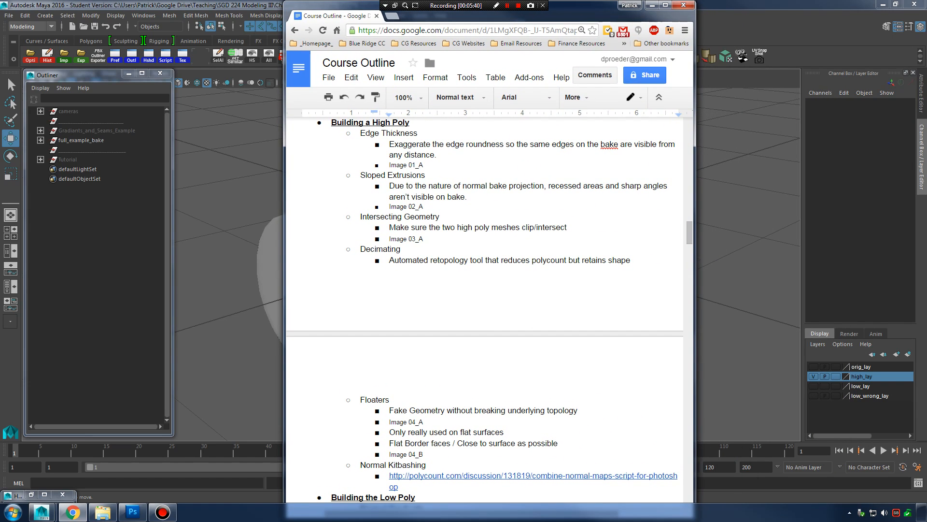
pyautogui.moveTo(361, 134); pyautogui.dragTo(418, 135)
pyautogui.click(436, 147)
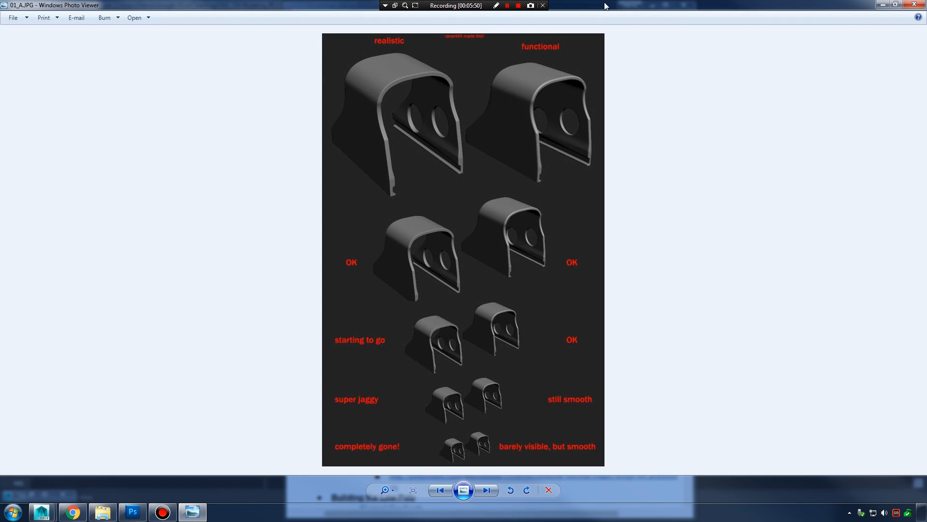
pyautogui.scroll(3, 527, 160)
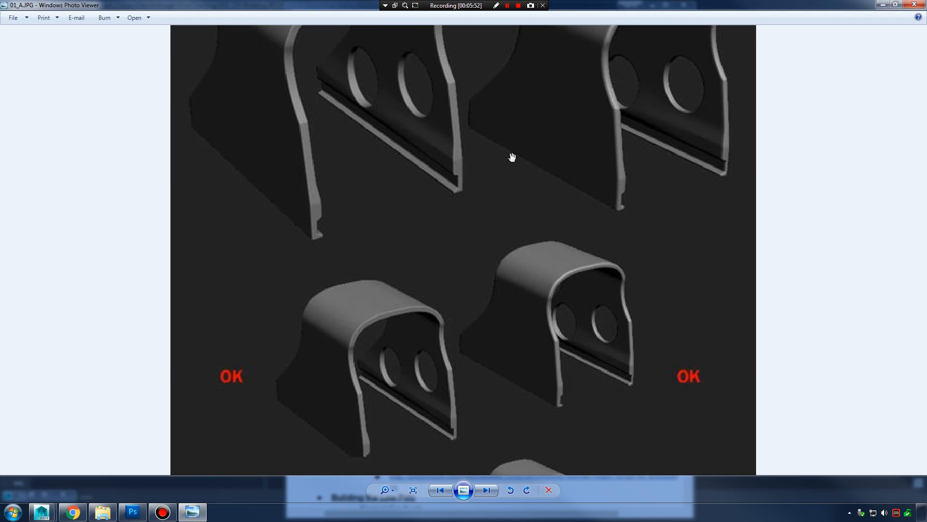
# Step: Compare the edge thickness of the realistic and functional models in the largest row of 01_A.JPG
pyautogui.moveTo(513, 155); pyautogui.dragTo(551, 261)
pyautogui.scroll(-3, 537, 157)
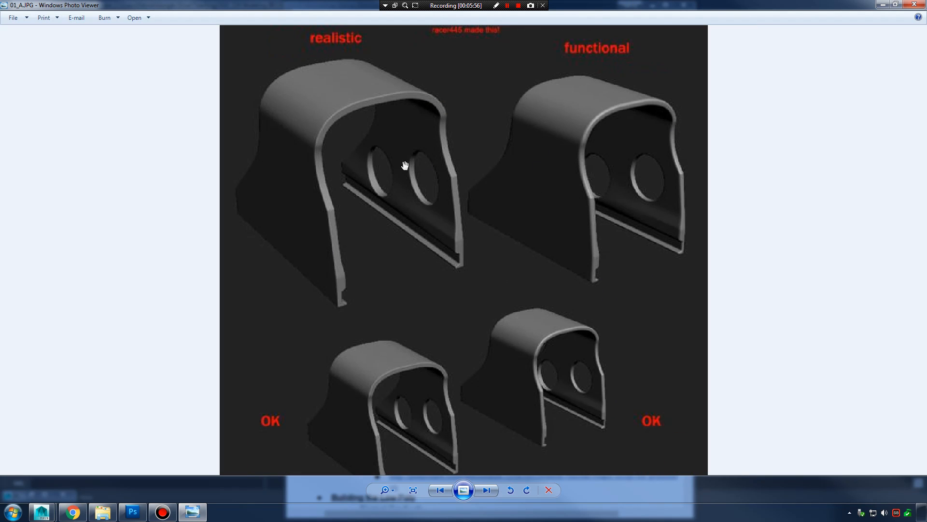
pyautogui.scroll(-1, 416, 113)
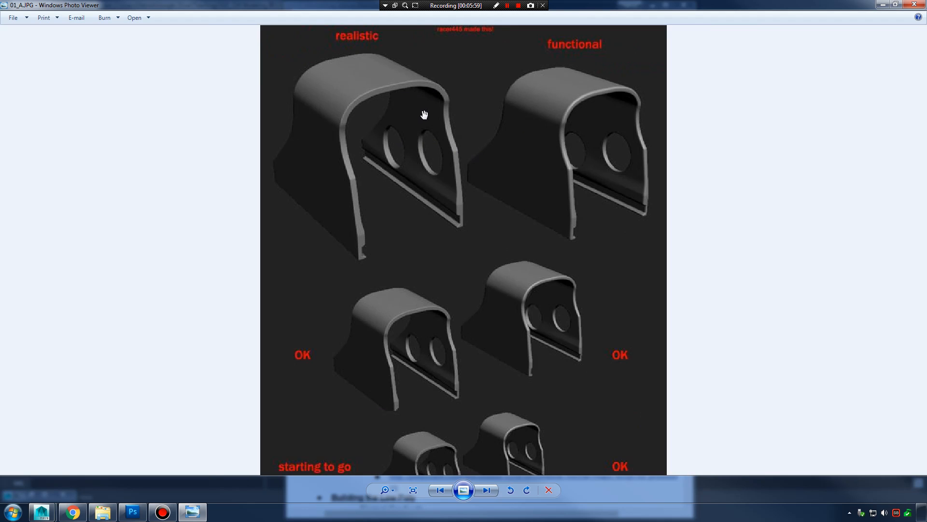
pyautogui.scroll(1, 383, 107)
pyautogui.scroll(-1, 389, 108)
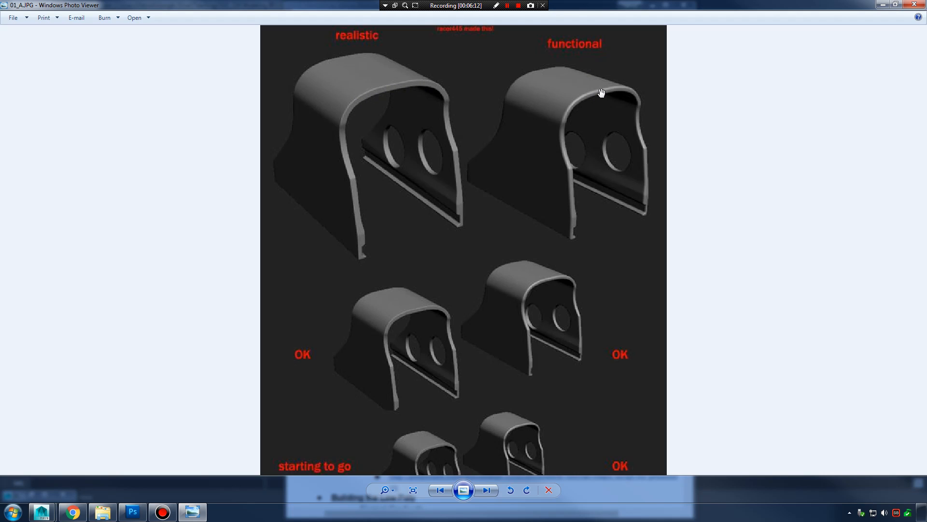
pyautogui.scroll(-1, 604, 94)
pyautogui.scroll(1, 596, 93)
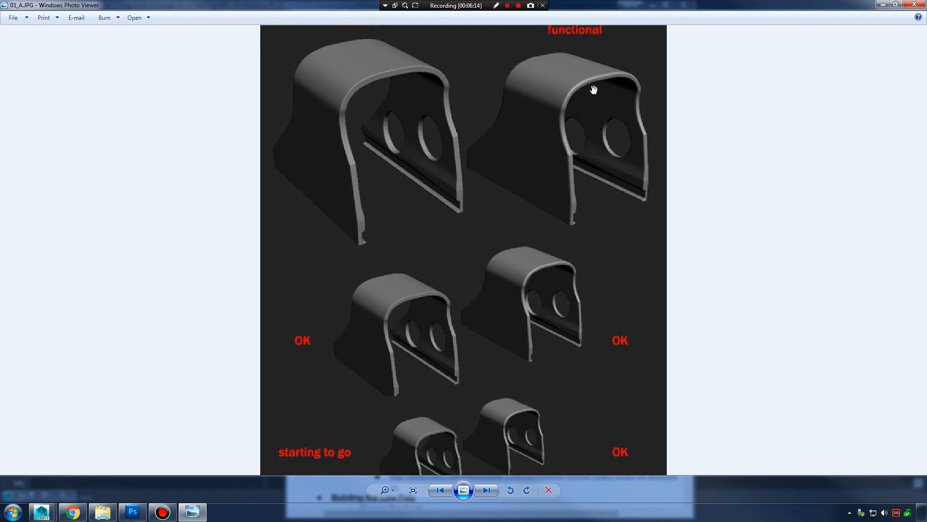
pyautogui.moveTo(598, 89); pyautogui.dragTo(584, 103)
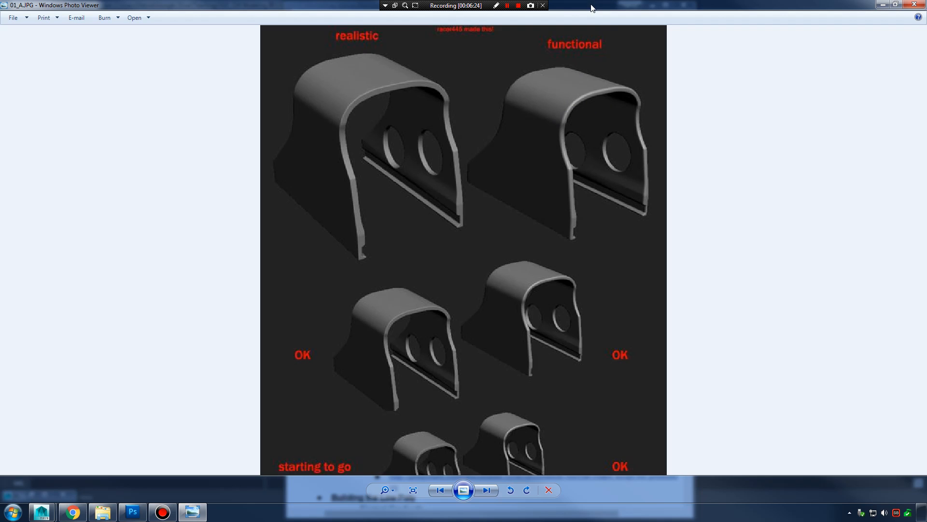
# Step: Compare the edges of the realistic and functional models through the progressively smaller rows of 01_A.JPG
pyautogui.moveTo(487, 320); pyautogui.dragTo(491, 220)
pyautogui.moveTo(476, 280); pyautogui.dragTo(462, 231)
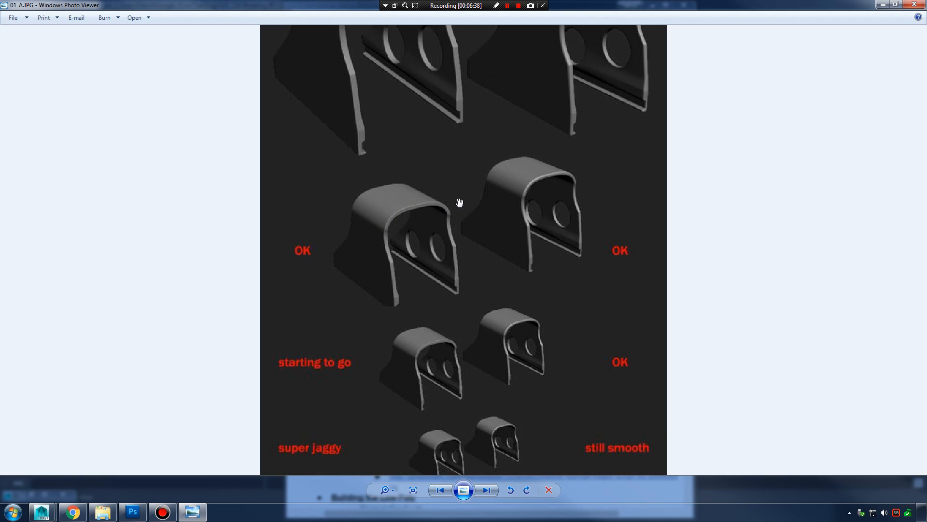
pyautogui.moveTo(547, 189); pyautogui.dragTo(547, 184)
pyautogui.moveTo(515, 268); pyautogui.dragTo(518, 192)
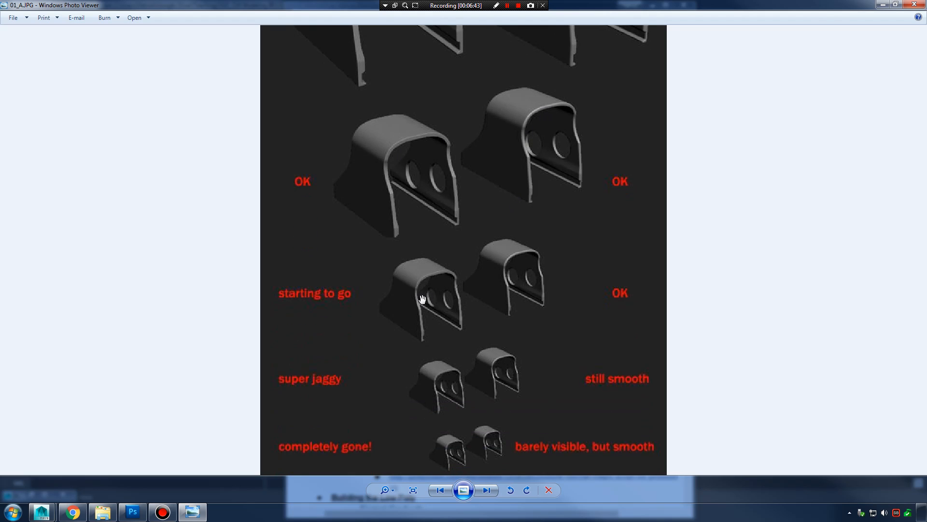
pyautogui.scroll(-1, 443, 290)
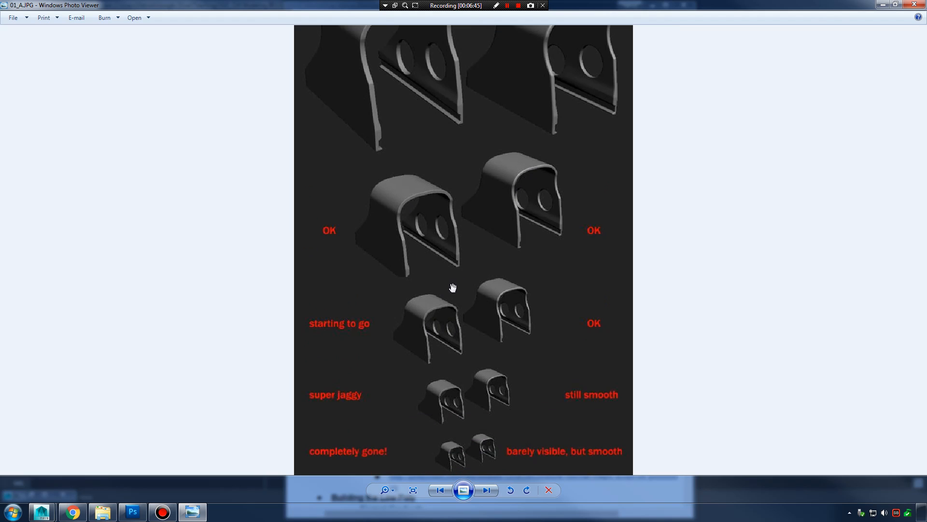
pyautogui.scroll(3, 453, 288)
pyautogui.scroll(-2, 453, 300)
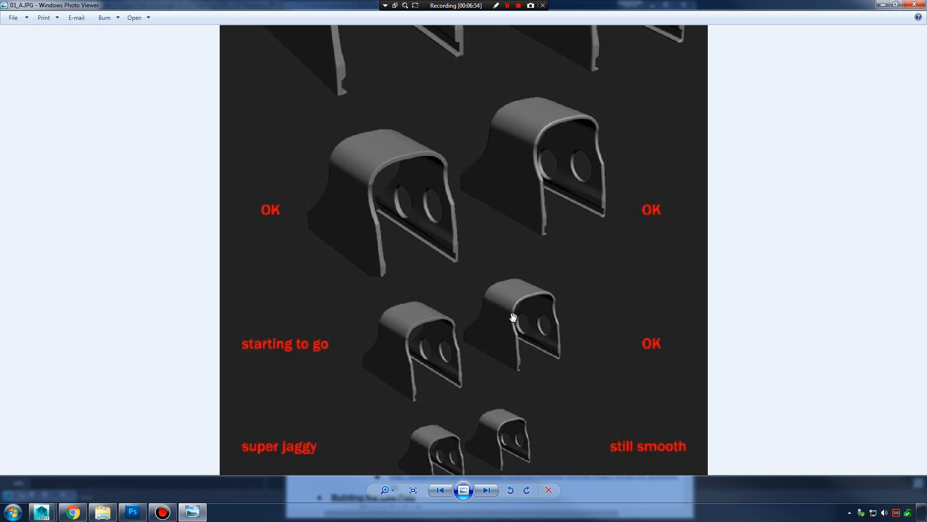
pyautogui.moveTo(496, 387); pyautogui.dragTo(506, 275)
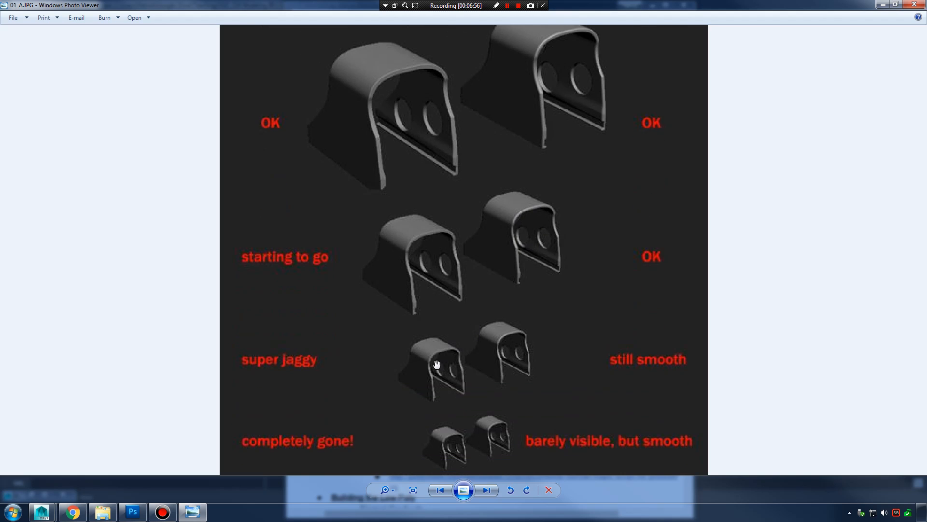
pyautogui.scroll(-2, 459, 364)
pyautogui.scroll(1, 459, 365)
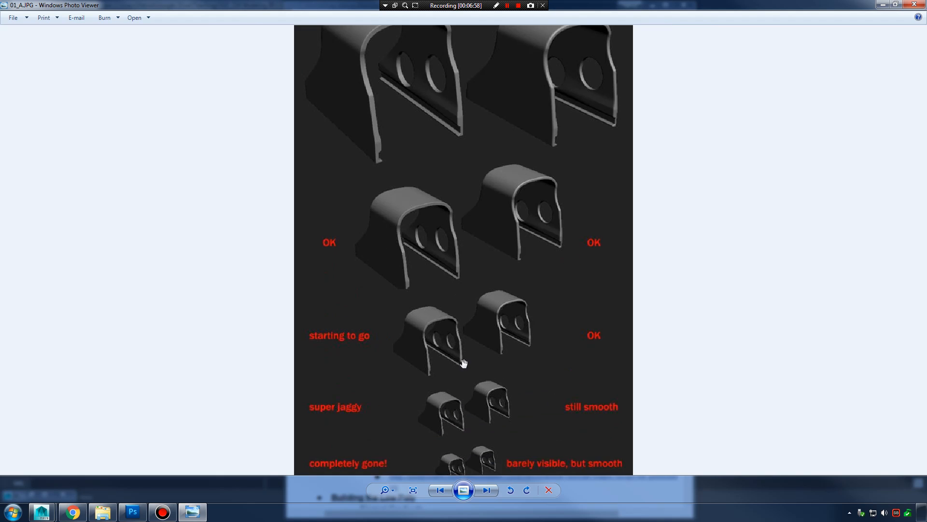
pyautogui.scroll(-1, 461, 370)
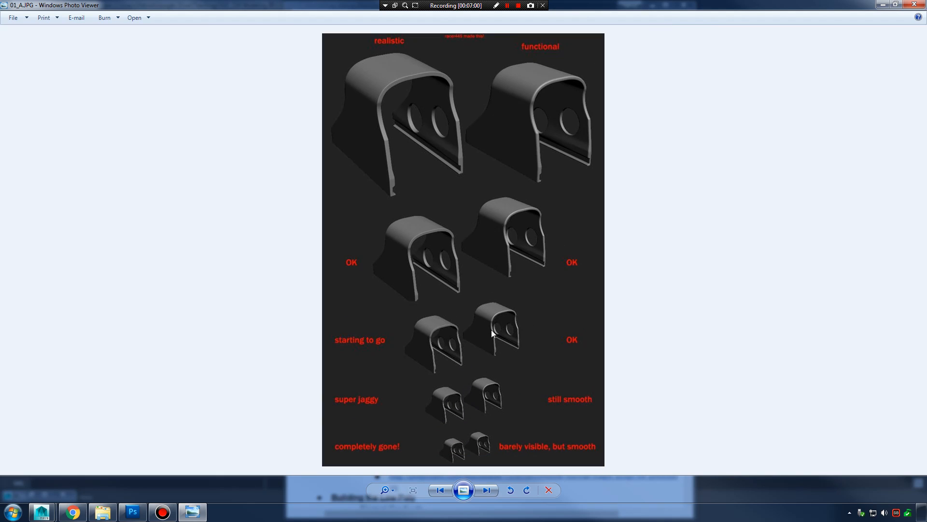
pyautogui.scroll(1, 486, 338)
pyautogui.moveTo(494, 372); pyautogui.dragTo(491, 330)
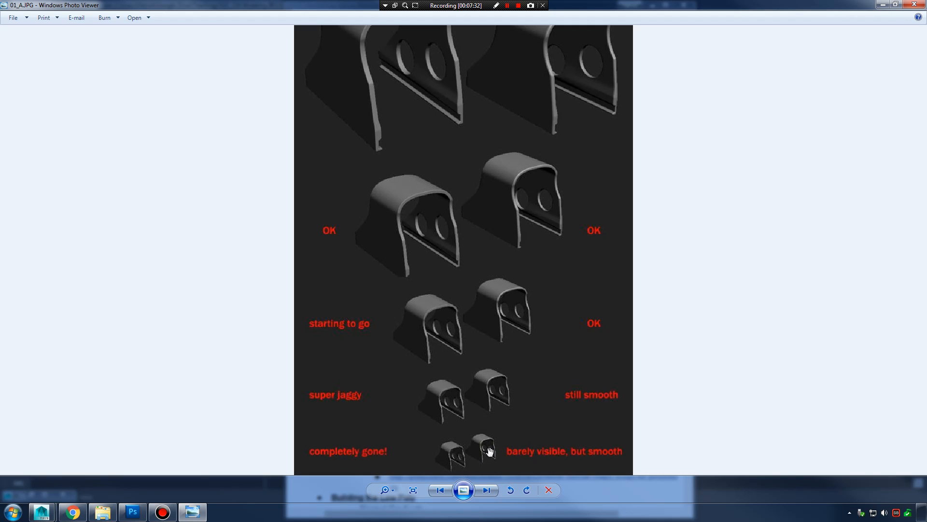
pyautogui.moveTo(529, 150); pyautogui.dragTo(535, 217)
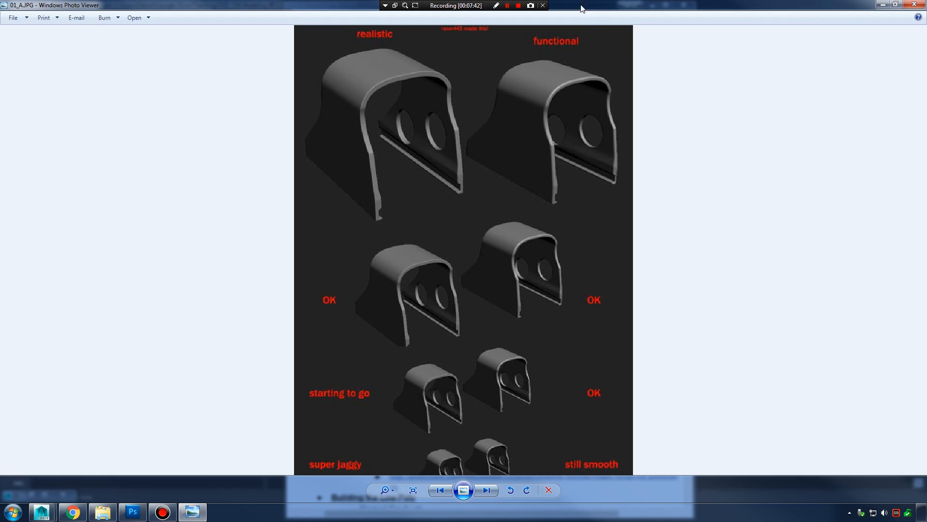
# Step: Move the reference image aside, minimize Chrome to return to Maya, and select the example's high-poly mesh
pyautogui.moveTo(570, 8); pyautogui.dragTo(926, 29)
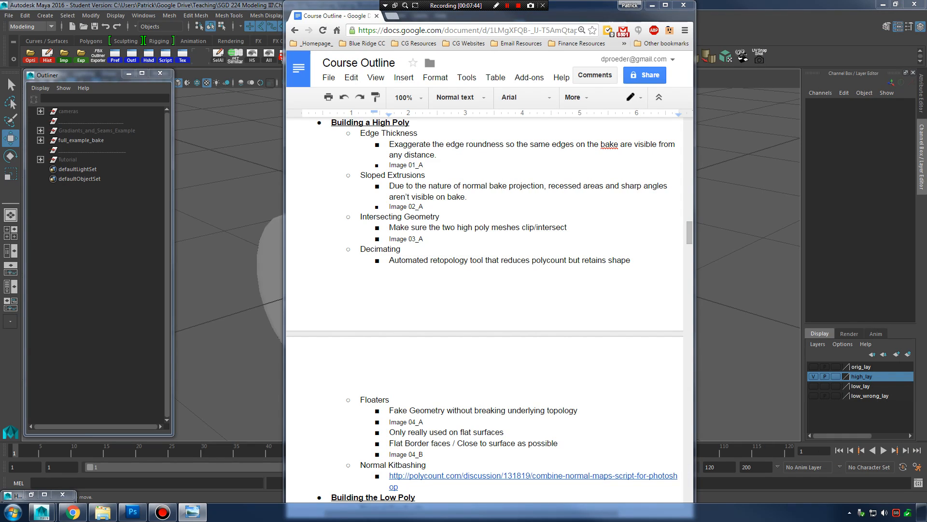
pyautogui.click(653, 6)
pyautogui.click(528, 176)
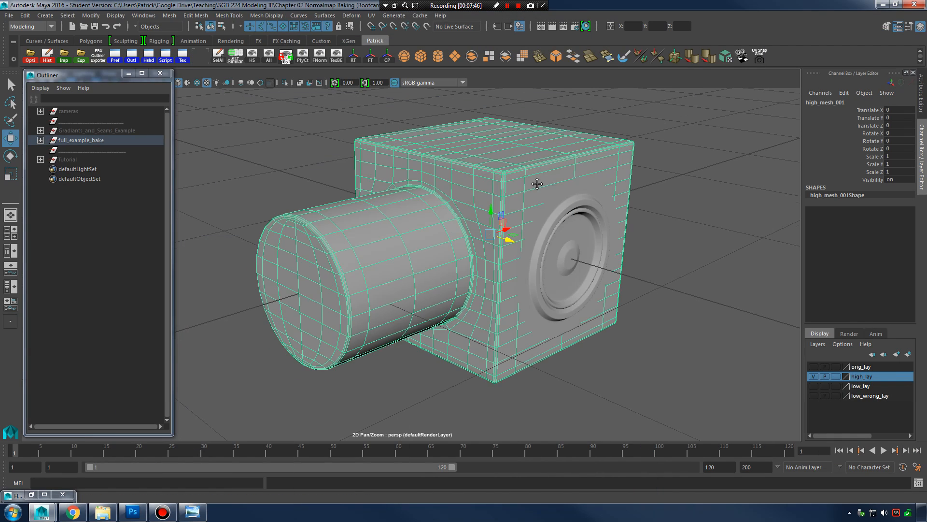
# Step: Examine the cube's rounded corner and edges up close, comparing the high-poly mesh with smooth preview off and on
pyautogui.keyDown('alt'); pyautogui.moveTo(534, 183); pyautogui.dragTo(474, 240, button='middle'); pyautogui.keyUp('alt')
pyautogui.keyDown('alt'); pyautogui.moveTo(474, 240); pyautogui.dragTo(688, 257, button='right'); pyautogui.keyUp('alt')
pyautogui.press('1')
pyautogui.press('3')
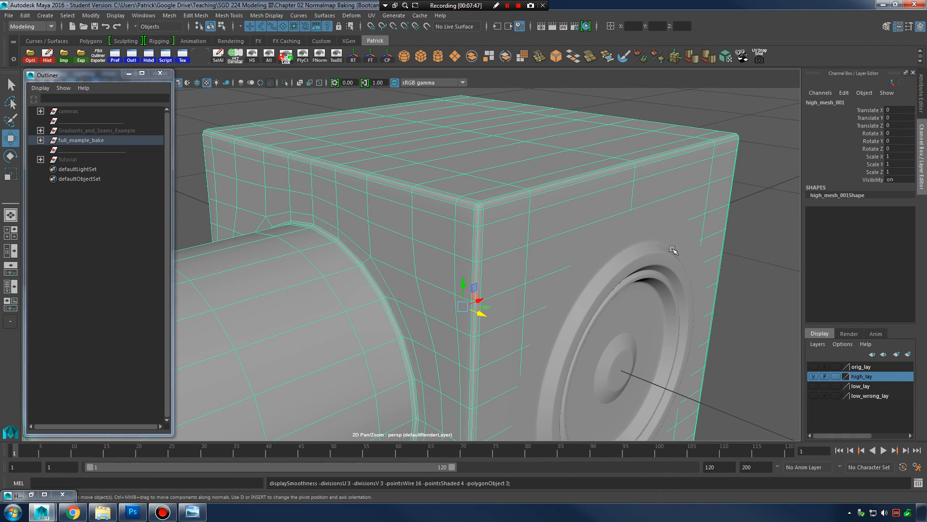
pyautogui.click(768, 193)
pyautogui.keyDown('alt'); pyautogui.moveTo(768, 193); pyautogui.dragTo(599, 237); pyautogui.keyUp('alt')
pyautogui.click(599, 237)
pyautogui.keyDown('alt'); pyautogui.moveTo(630, 269); pyautogui.dragTo(620, 254); pyautogui.keyUp('alt')
pyautogui.keyDown('alt'); pyautogui.moveTo(621, 254); pyautogui.dragTo(635, 247, button='right'); pyautogui.keyUp('alt')
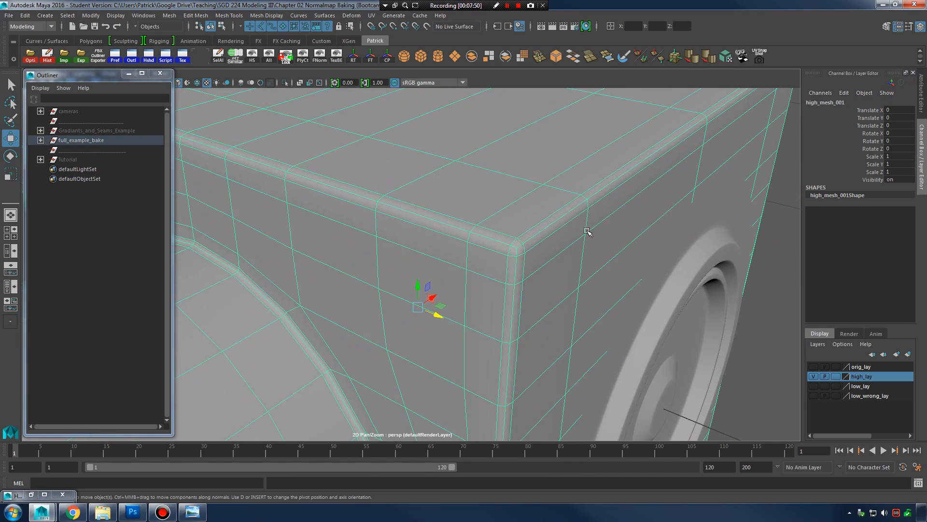
pyautogui.keyDown('alt'); pyautogui.moveTo(587, 231); pyautogui.dragTo(559, 245); pyautogui.keyUp('alt')
pyautogui.press('1')
pyautogui.press('3')
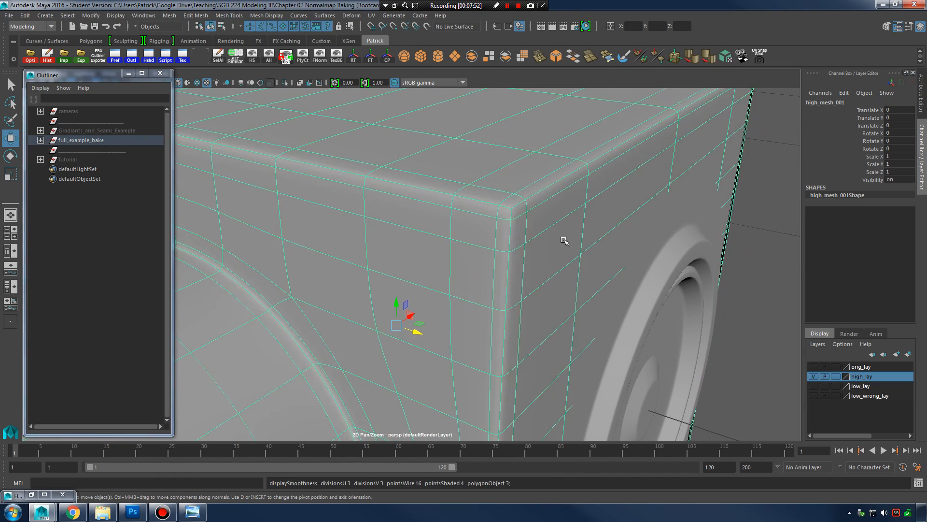
pyautogui.press('1')
pyautogui.press('3')
pyautogui.keyDown('alt'); pyautogui.moveTo(625, 180); pyautogui.dragTo(572, 223); pyautogui.keyUp('alt')
# Step: Select the edge loop beside the cube's upper edge in edge mode and try to shift it along the Z axis
pyautogui.moveTo(551, 223); pyautogui.dragTo(552, 201, button='right')
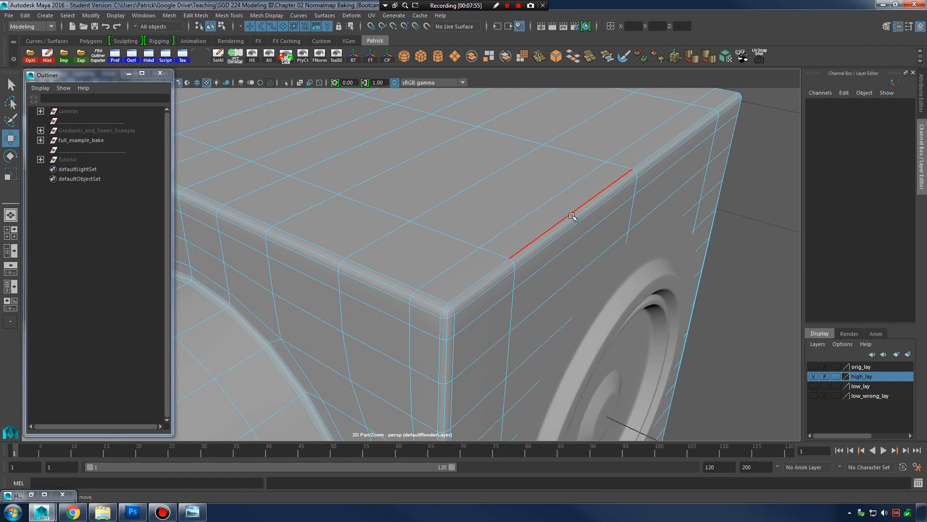
pyautogui.doubleClick(572, 219)
pyautogui.keyDown('alt'); pyautogui.moveTo(574, 222); pyautogui.dragTo(595, 276); pyautogui.keyUp('alt')
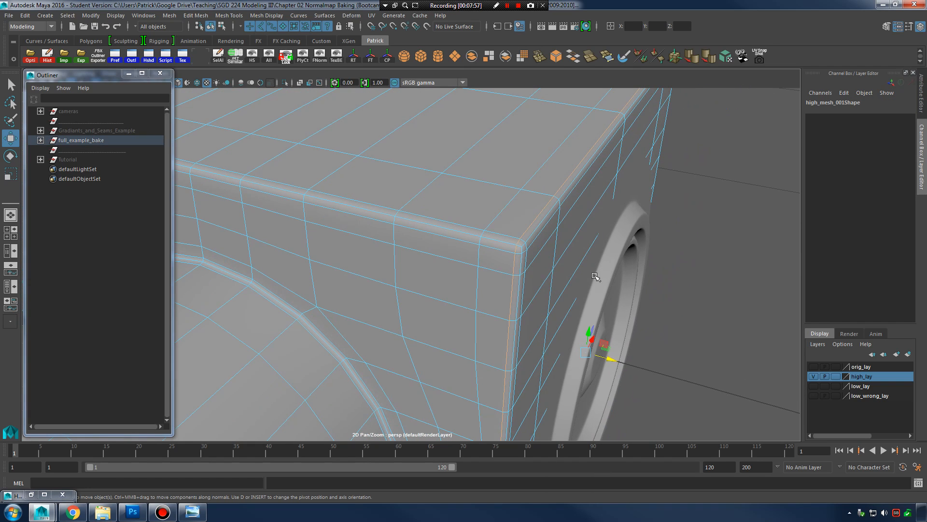
pyautogui.moveTo(618, 361)
pyautogui.mouseDown()
pyautogui.moveTo(610, 359)
pyautogui.moveTo(617, 372)
pyautogui.mouseUp()
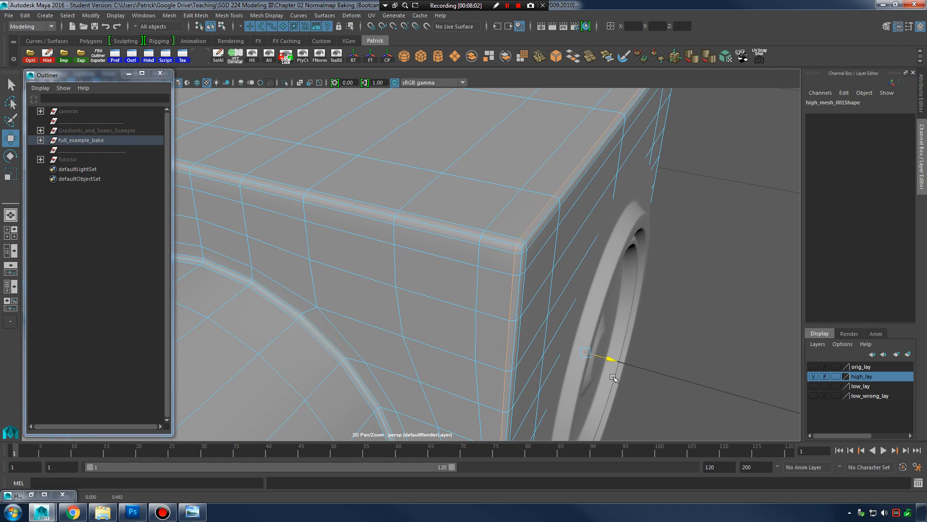
pyautogui.keyDown('alt'); pyautogui.moveTo(613, 320); pyautogui.dragTo(488, 291); pyautogui.keyUp('alt')
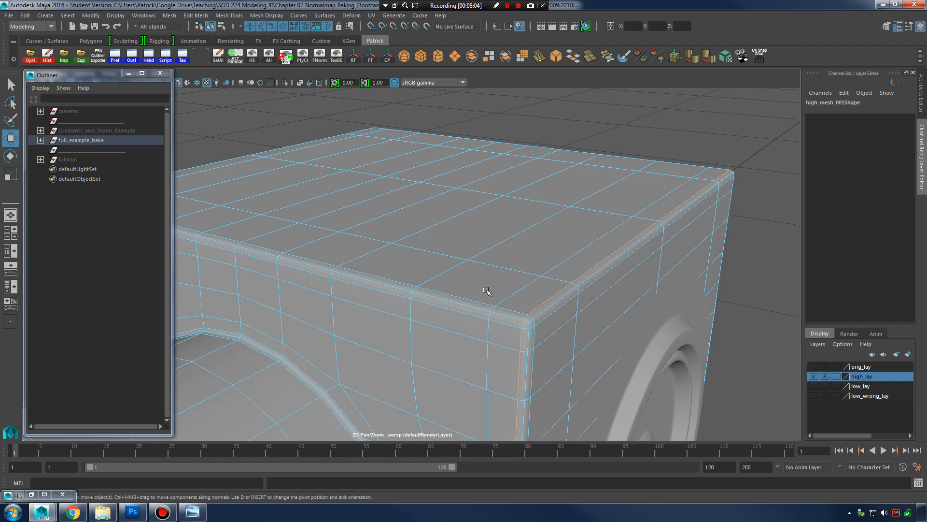
# Step: Inspect the supporting edges around the cube's corner, selecting an edge on the side face and turning smooth preview off
pyautogui.keyDown('alt'); pyautogui.moveTo(489, 292); pyautogui.dragTo(536, 318, button='right'); pyautogui.keyUp('alt')
pyautogui.keyDown('alt'); pyautogui.moveTo(536, 319); pyautogui.dragTo(561, 279, button='middle'); pyautogui.keyUp('alt')
pyautogui.keyDown('alt'); pyautogui.moveTo(561, 278); pyautogui.dragTo(552, 294); pyautogui.keyUp('alt')
pyautogui.keyDown('alt'); pyautogui.moveTo(553, 295); pyautogui.dragTo(549, 242, button='right'); pyautogui.keyUp('alt')
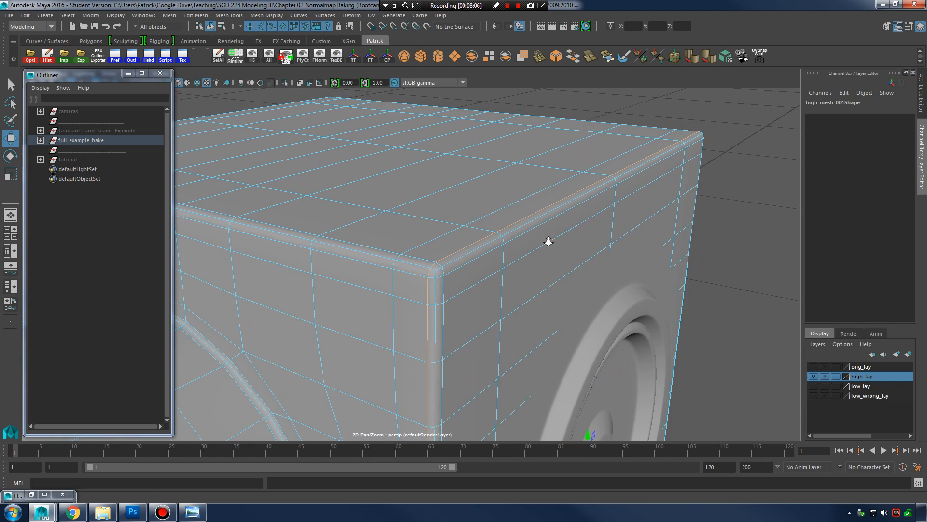
pyautogui.press('3')
pyautogui.click(723, 226)
pyautogui.click(580, 205)
pyautogui.press('1')
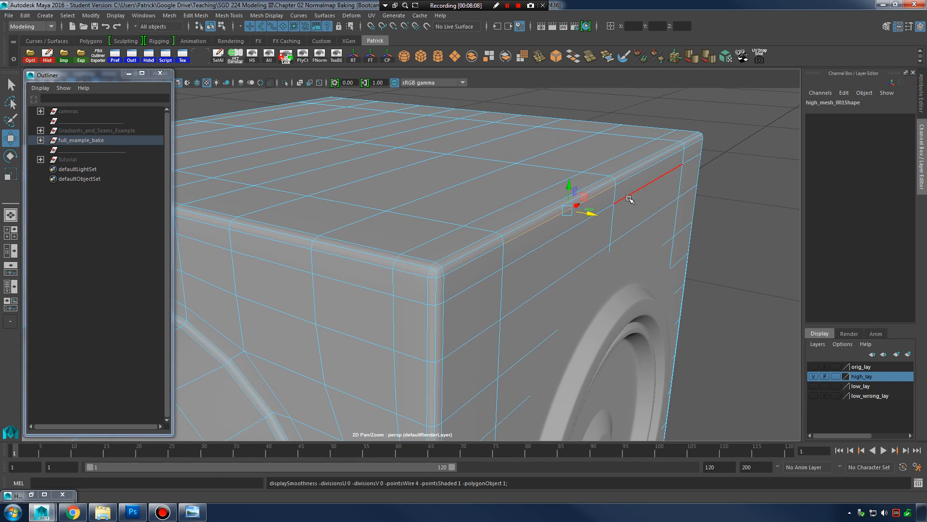
# Step: Return to object mode and reselect the high-poly mesh, viewing the cube corner beside the cylinder
pyautogui.moveTo(629, 200); pyautogui.dragTo(659, 171, button='right')
pyautogui.keyDown('alt'); pyautogui.moveTo(687, 245); pyautogui.dragTo(737, 185); pyautogui.keyUp('alt')
pyautogui.click(737, 185)
pyautogui.keyDown('alt'); pyautogui.moveTo(545, 232); pyautogui.dragTo(575, 245); pyautogui.keyUp('alt')
pyautogui.click(588, 249)
pyautogui.keyDown('alt'); pyautogui.moveTo(575, 244); pyautogui.dragTo(635, 213, button='right'); pyautogui.keyUp('alt')
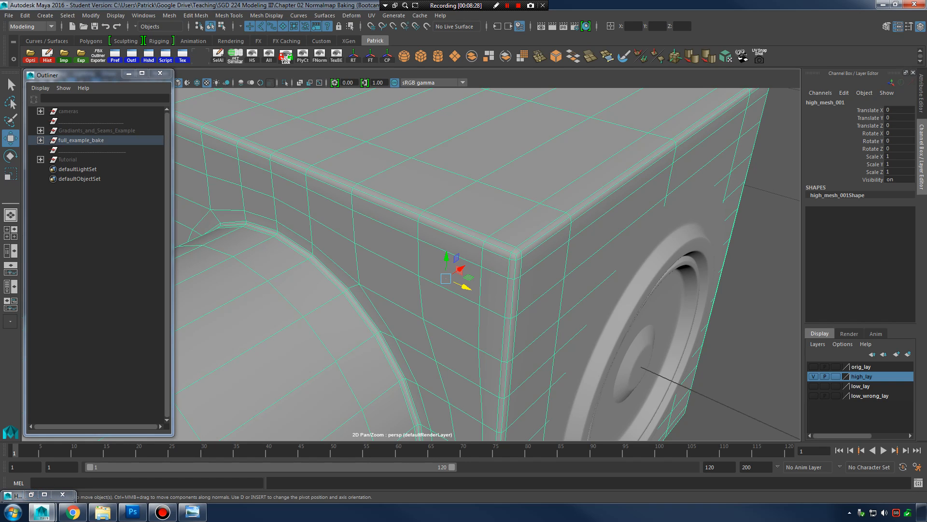
# Step: Review Sloped Extrusions in the Course Outline document in Chrome, and bring up reference image 02_A.JPG in Windows Photo Viewer
pyautogui.click(76, 513)
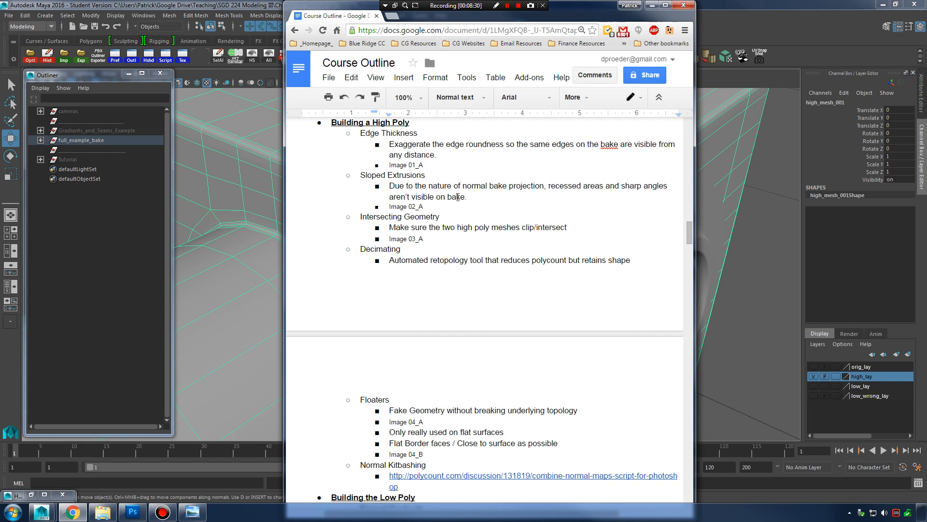
pyautogui.tripleClick(437, 174)
pyautogui.click(435, 173)
pyautogui.write('8 30')
pyautogui.moveTo(926, 97); pyautogui.dragTo(615, 30)
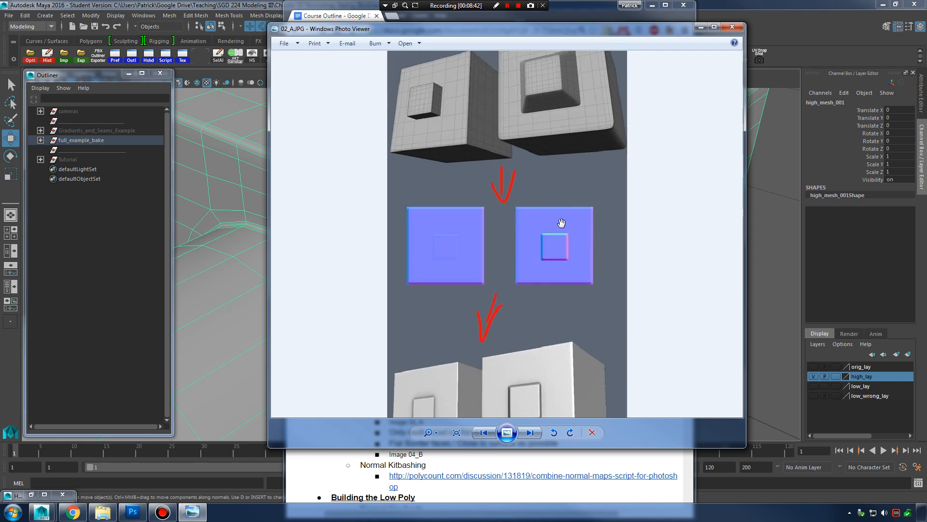
# Step: Compare the straight and sloped extrusions on the two high-poly cubes in 02_A.JPG
pyautogui.scroll(2, 555, 313)
pyautogui.scroll(1, 555, 313)
pyautogui.moveTo(537, 256); pyautogui.dragTo(545, 321)
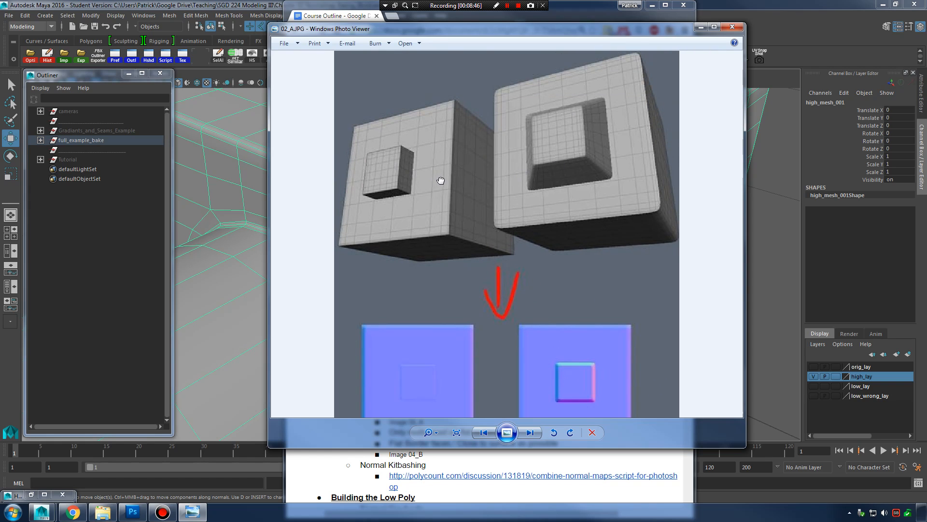
pyautogui.scroll(-1, 438, 180)
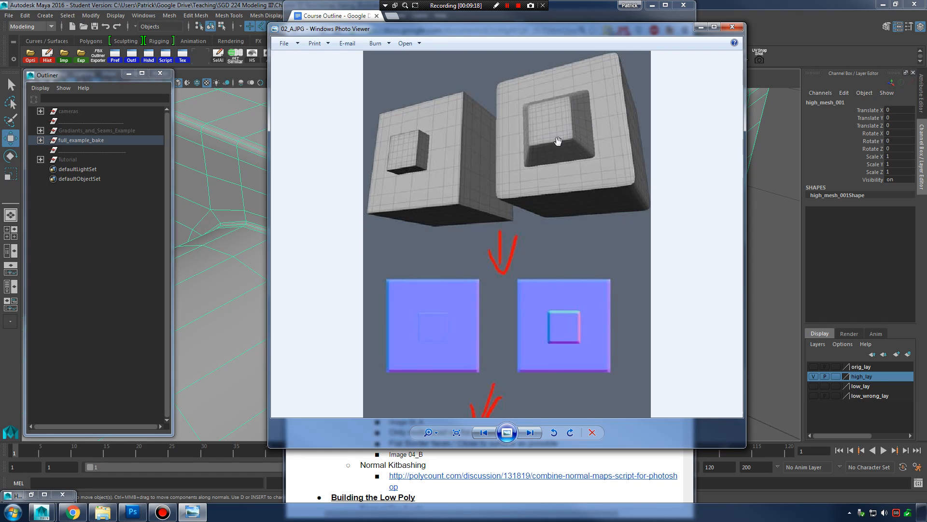
# Step: Examine the two baked normal maps in 02_A.JPG and compare how the straight and sloped extrusions register
pyautogui.moveTo(514, 280); pyautogui.dragTo(512, 155)
pyautogui.moveTo(502, 218); pyautogui.dragTo(529, 259)
pyautogui.scroll(1, 522, 229)
pyautogui.scroll(1, 520, 231)
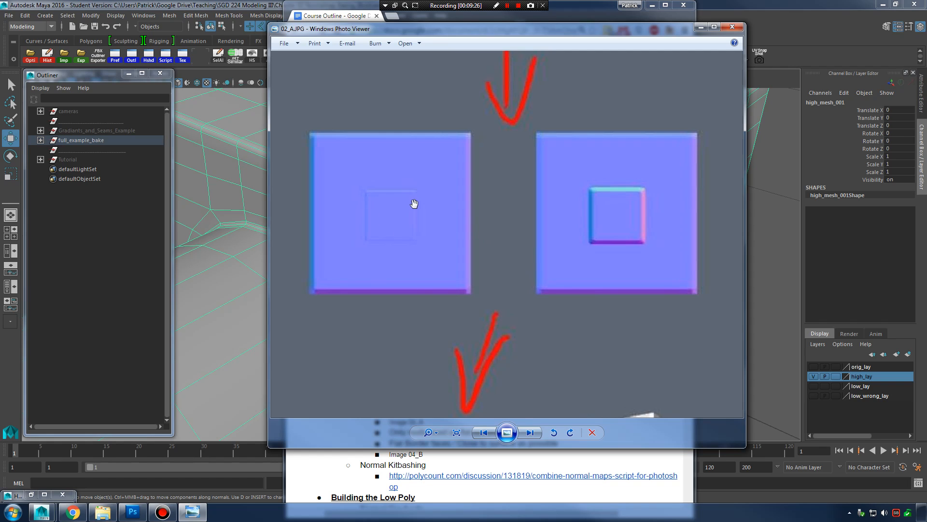
pyautogui.moveTo(414, 203); pyautogui.dragTo(416, 222)
pyautogui.scroll(-1, 416, 221)
pyautogui.moveTo(419, 113); pyautogui.dragTo(418, 224)
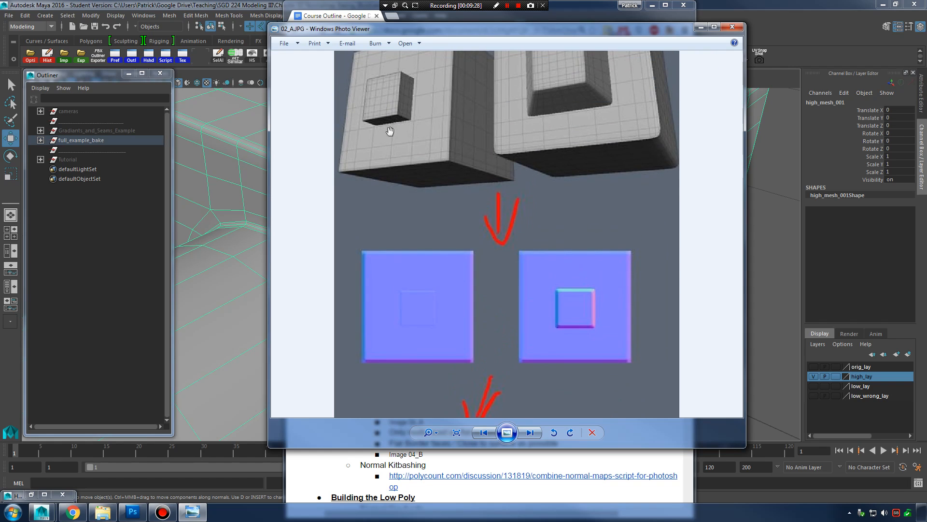
pyautogui.moveTo(440, 334); pyautogui.dragTo(438, 270)
pyautogui.scroll(1, 437, 269)
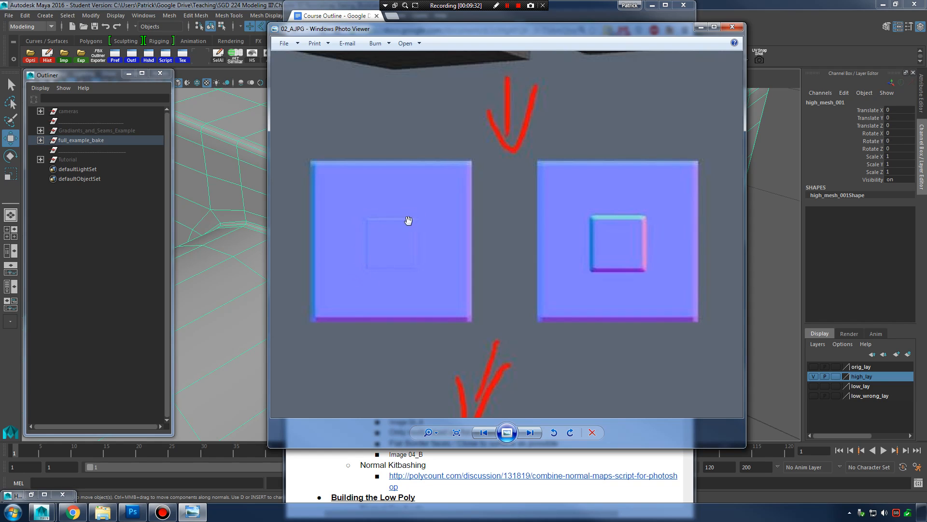
pyautogui.moveTo(439, 248); pyautogui.dragTo(455, 222)
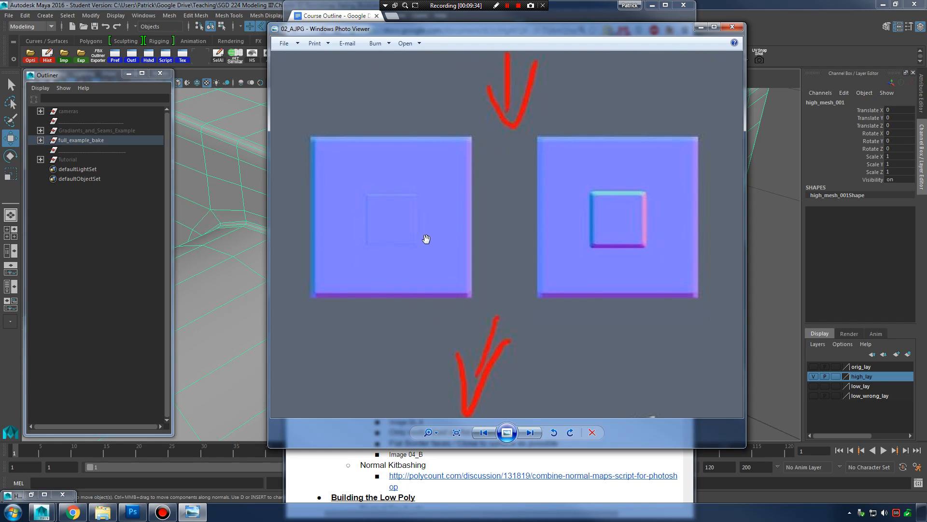
pyautogui.moveTo(427, 229); pyautogui.dragTo(419, 225)
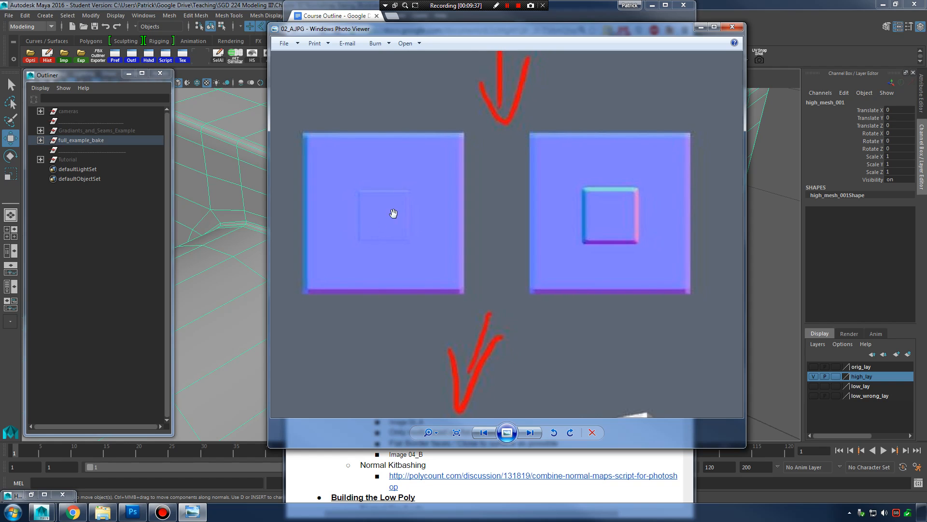
# Step: Compare the two baked normal maps with the shaded low-poly cubes in 02_A.JPG
pyautogui.moveTo(432, 189); pyautogui.dragTo(434, 230)
pyautogui.moveTo(486, 168); pyautogui.dragTo(476, 127)
pyautogui.moveTo(604, 201)
pyautogui.mouseDown()
pyautogui.moveTo(563, 205)
pyautogui.moveTo(598, 209)
pyautogui.mouseUp()
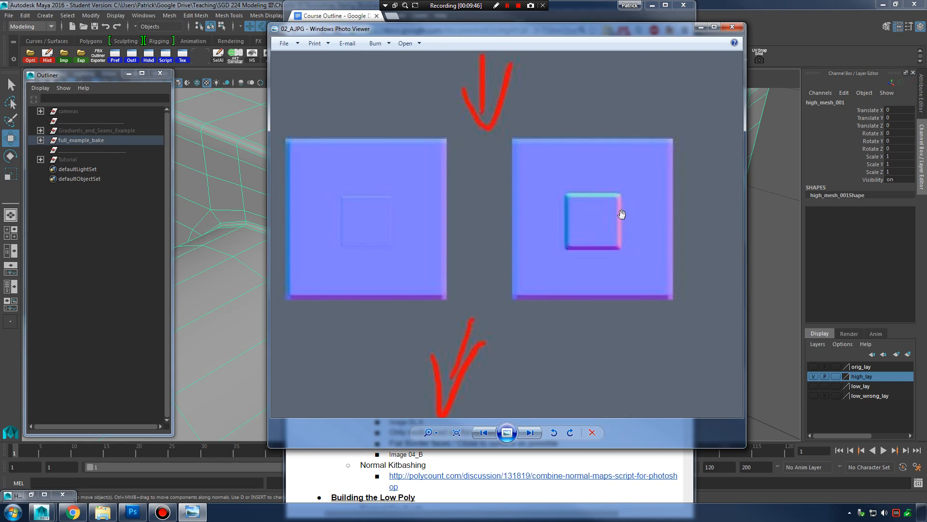
pyautogui.moveTo(618, 292); pyautogui.dragTo(617, 159)
pyautogui.moveTo(587, 217); pyautogui.dragTo(597, 165)
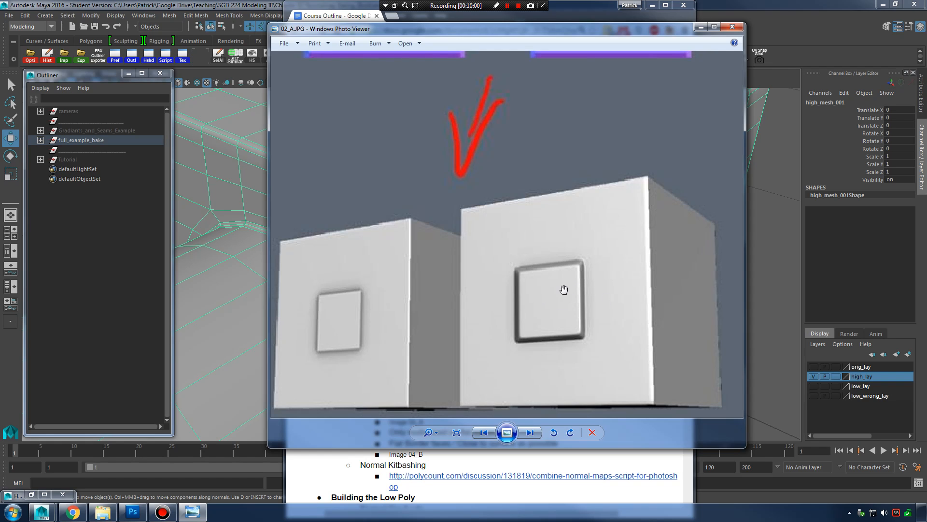
# Step: Trace the straight and sloped extrusions in 02_A.JPG from the high-poly cubes through the normal maps to the shaded results
pyautogui.moveTo(550, 164); pyautogui.dragTo(557, 342)
pyautogui.moveTo(568, 175); pyautogui.dragTo(568, 338)
pyautogui.moveTo(550, 162); pyautogui.dragTo(550, 267)
pyautogui.moveTo(497, 158); pyautogui.dragTo(496, 213)
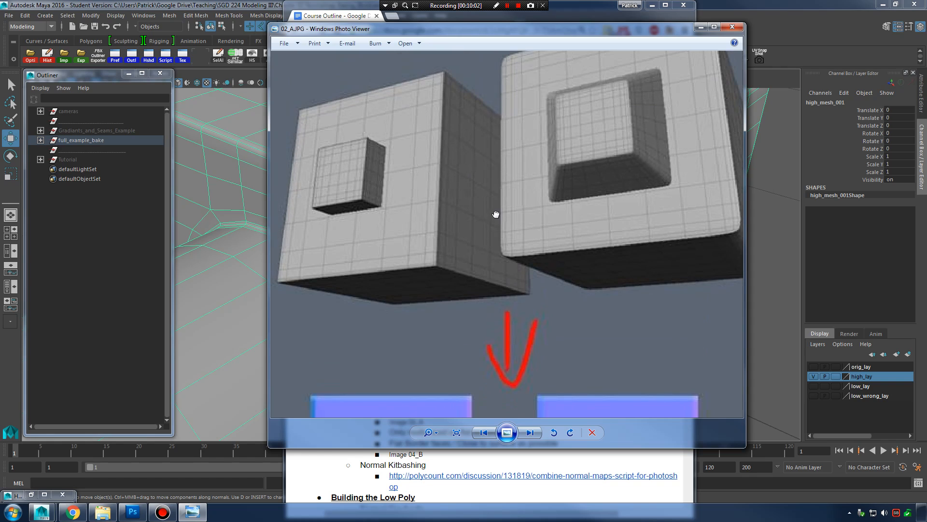
pyautogui.moveTo(614, 314); pyautogui.dragTo(593, 234)
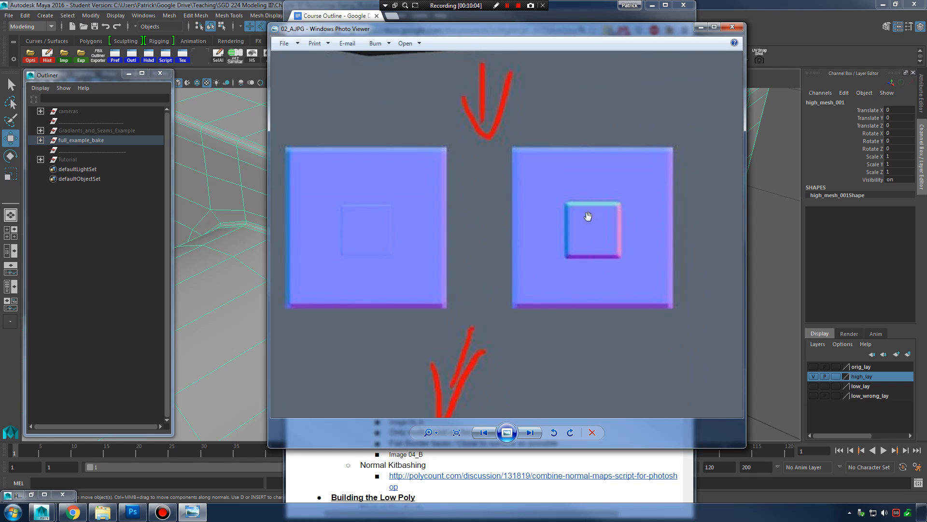
pyautogui.moveTo(611, 184); pyautogui.dragTo(614, 128)
pyautogui.moveTo(549, 411); pyautogui.dragTo(572, 227)
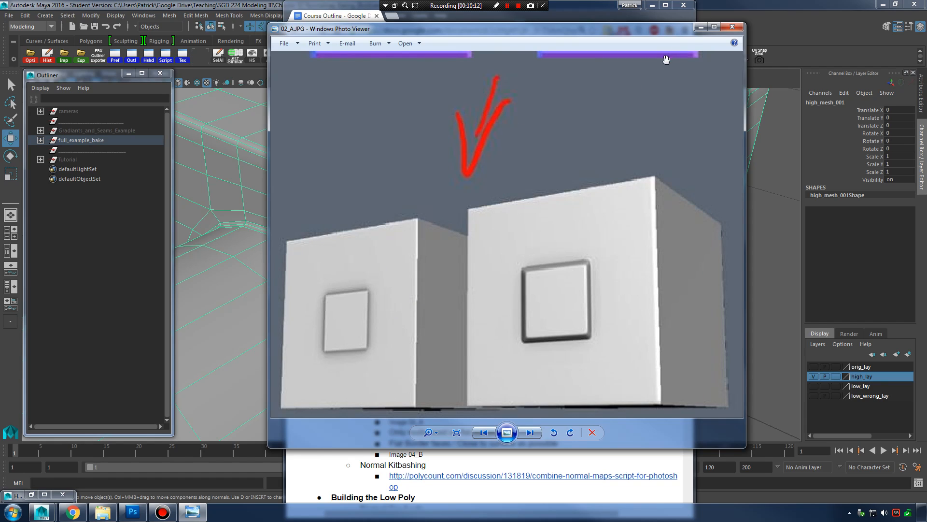
# Step: Add 10 16 after the Intersecting Geometry heading in the Course Outline in Chrome, and bring up 03_A.JPG in Windows Photo Viewer
pyautogui.click(700, 27)
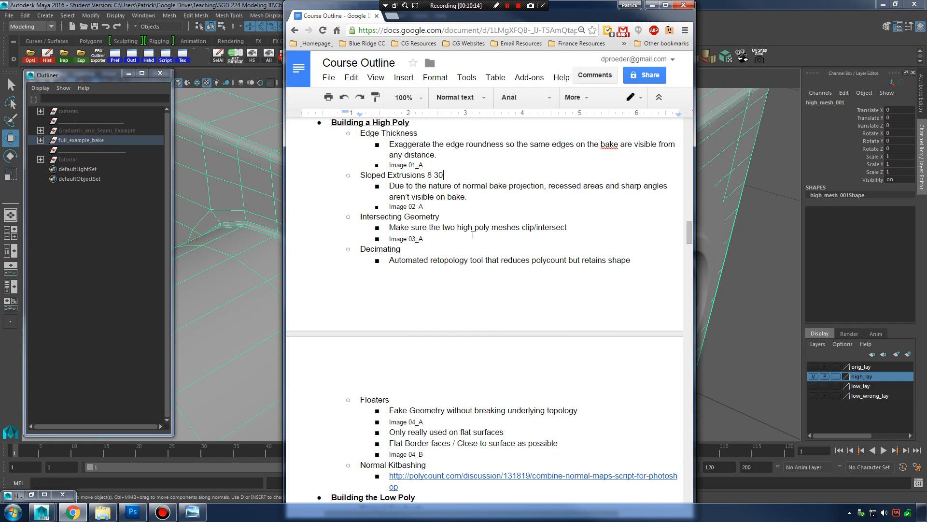
pyautogui.doubleClick(455, 217)
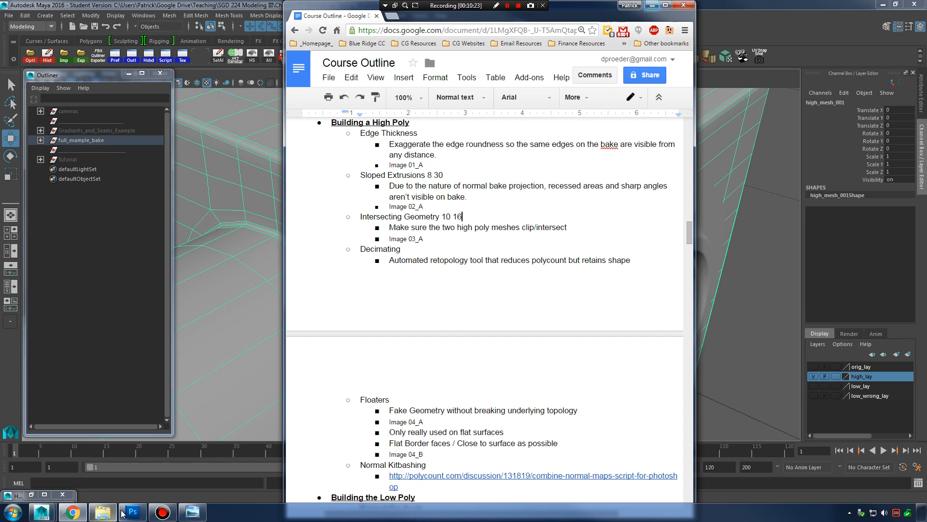
pyautogui.click(193, 512)
pyautogui.click(529, 433)
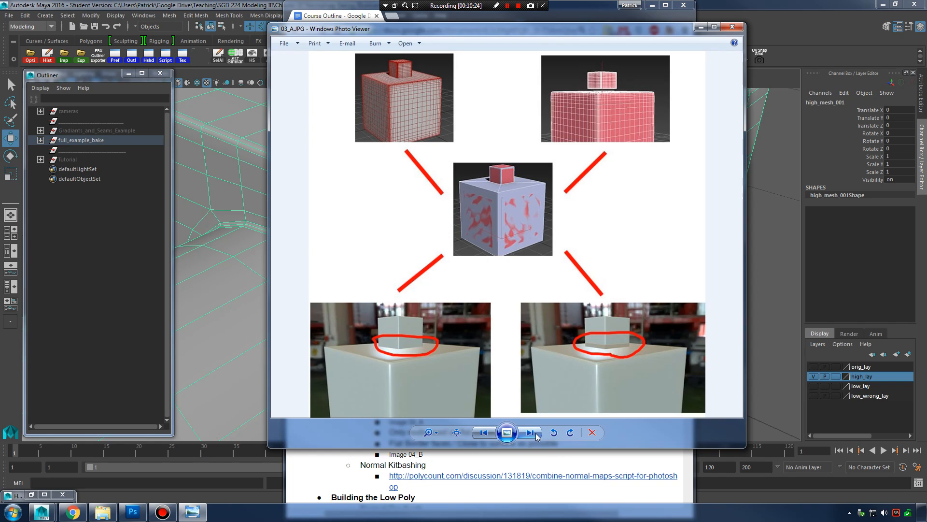
# Step: Enlarge the viewer window and examine 03_A.JPG, comparing the intersecting and separated high-poly meshes with their circled bake results
pyautogui.scroll(3, 548, 195)
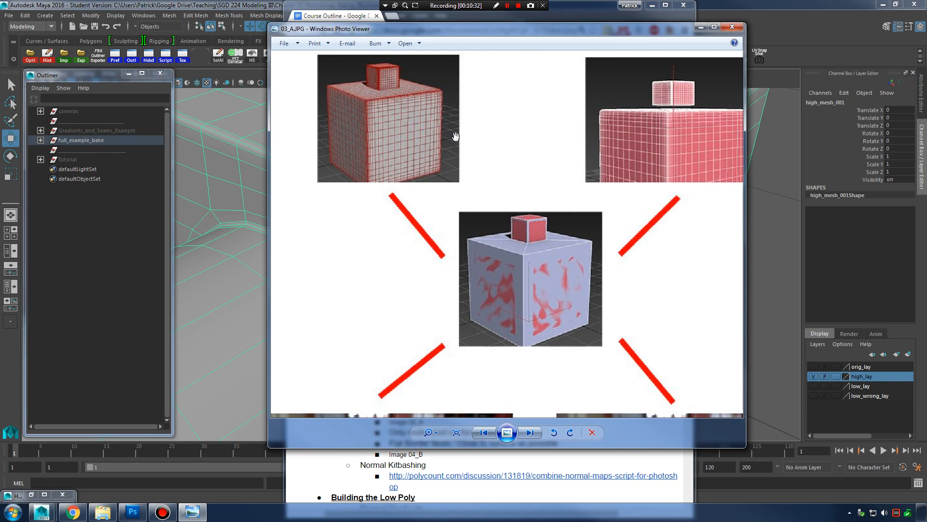
pyautogui.moveTo(455, 137); pyautogui.dragTo(443, 162)
pyautogui.moveTo(745, 447); pyautogui.dragTo(805, 516)
pyautogui.scroll(-2, 536, 202)
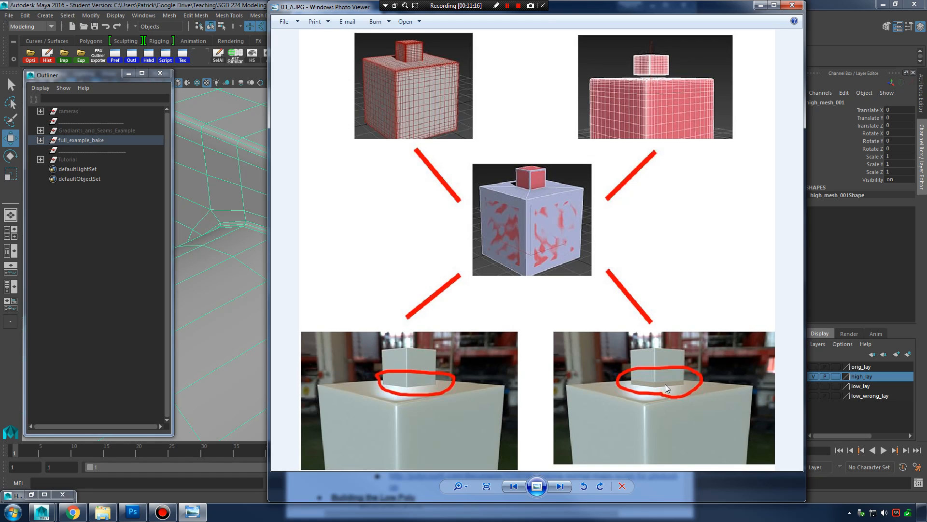
pyautogui.scroll(3, 665, 384)
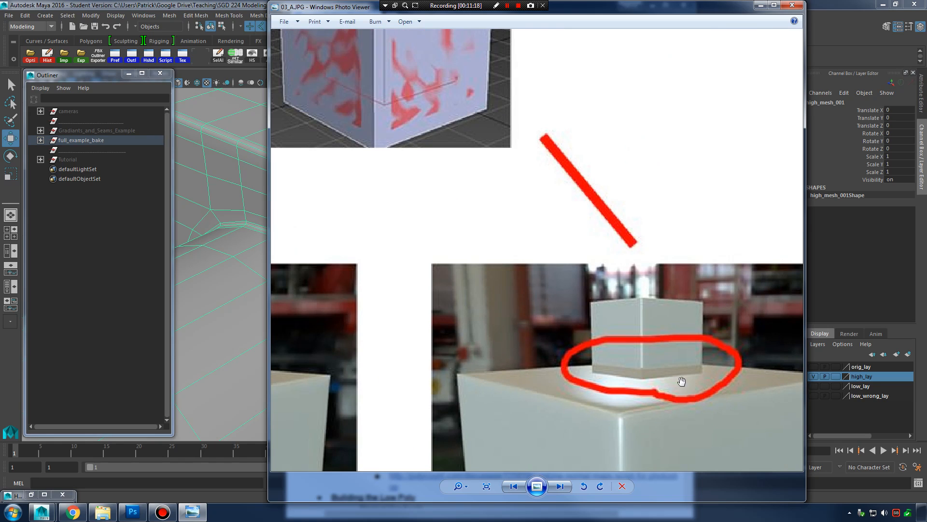
pyautogui.moveTo(681, 382); pyautogui.dragTo(673, 357)
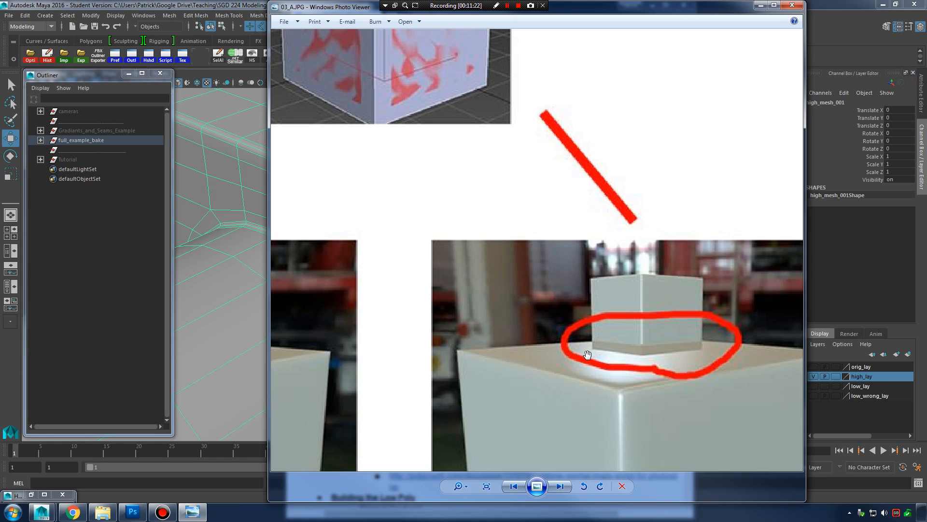
pyautogui.scroll(-3, 679, 354)
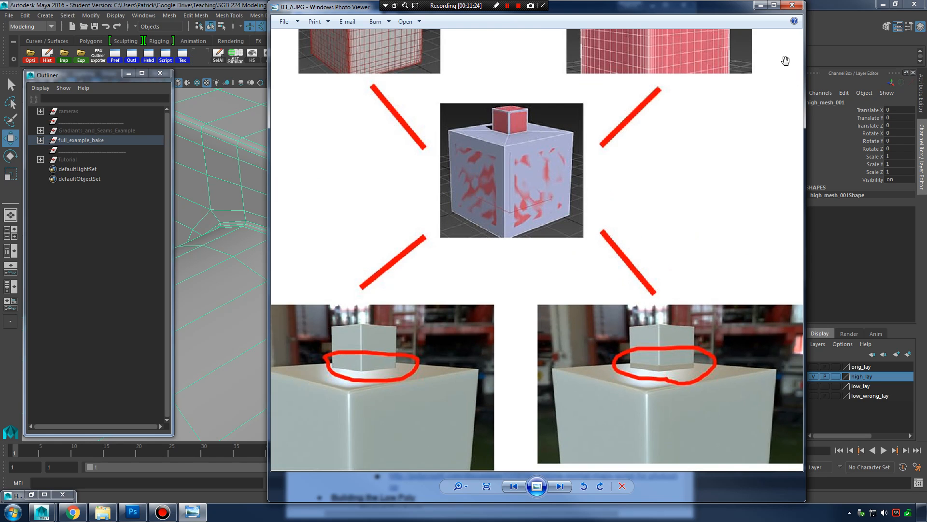
pyautogui.click(760, 5)
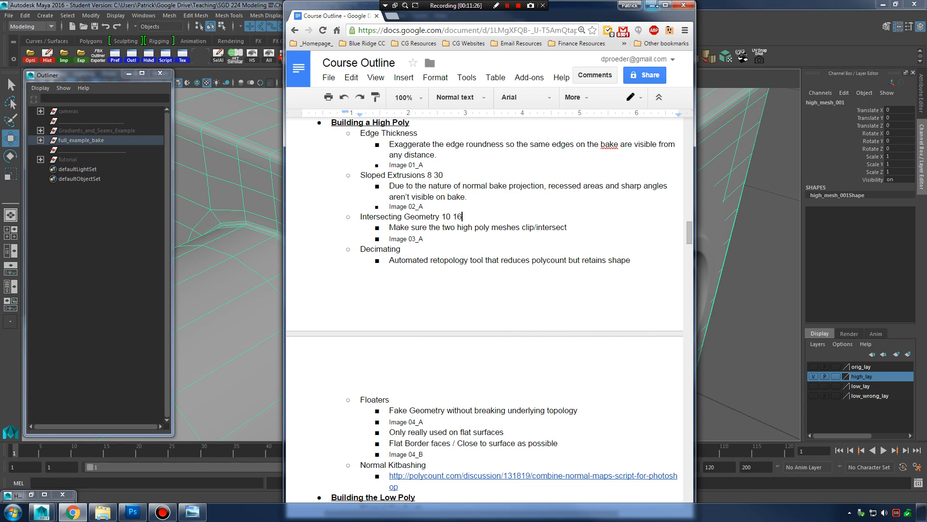
# Step: Switch to Maya and select the small cube attached to the side of the large high-poly cube
pyautogui.click(652, 6)
pyautogui.keyDown('alt'); pyautogui.moveTo(613, 148); pyautogui.dragTo(503, 217, button='right'); pyautogui.keyUp('alt')
pyautogui.keyDown('alt'); pyautogui.moveTo(425, 268); pyautogui.dragTo(516, 252); pyautogui.keyUp('alt')
pyautogui.keyDown('alt'); pyautogui.moveTo(516, 252); pyautogui.dragTo(646, 190, button='middle'); pyautogui.keyUp('alt')
pyautogui.click(418, 266)
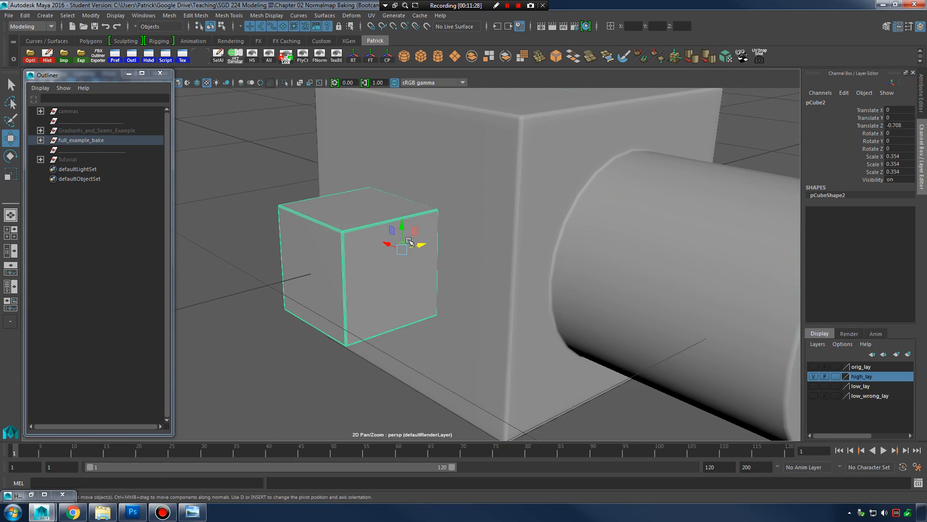
# Step: Pull the small cube away from the large cube to Translate Z -0.739, leaving a gap between them
pyautogui.keyDown('alt'); pyautogui.moveTo(425, 258); pyautogui.dragTo(519, 250, button='right'); pyautogui.keyUp('alt')
pyautogui.keyDown('alt'); pyautogui.moveTo(519, 250); pyautogui.dragTo(559, 261); pyautogui.keyUp('alt')
pyautogui.keyDown('alt'); pyautogui.moveTo(559, 261); pyautogui.dragTo(585, 261, button='right'); pyautogui.keyUp('alt')
pyautogui.keyDown('alt'); pyautogui.moveTo(562, 256); pyautogui.dragTo(532, 282, button='middle'); pyautogui.keyUp('alt')
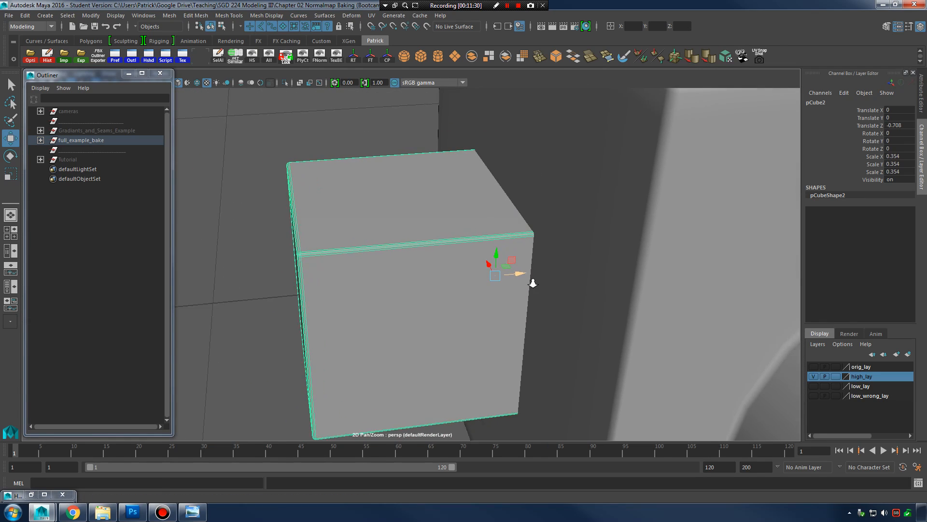
pyautogui.keyDown('alt'); pyautogui.moveTo(532, 281); pyautogui.dragTo(546, 283, button='right'); pyautogui.keyUp('alt')
pyautogui.moveTo(530, 278); pyautogui.dragTo(511, 281)
pyautogui.keyDown('alt'); pyautogui.moveTo(512, 281); pyautogui.dragTo(544, 253); pyautogui.keyUp('alt')
pyautogui.keyDown('alt'); pyautogui.moveTo(544, 252); pyautogui.dragTo(527, 258, button='middle'); pyautogui.keyUp('alt')
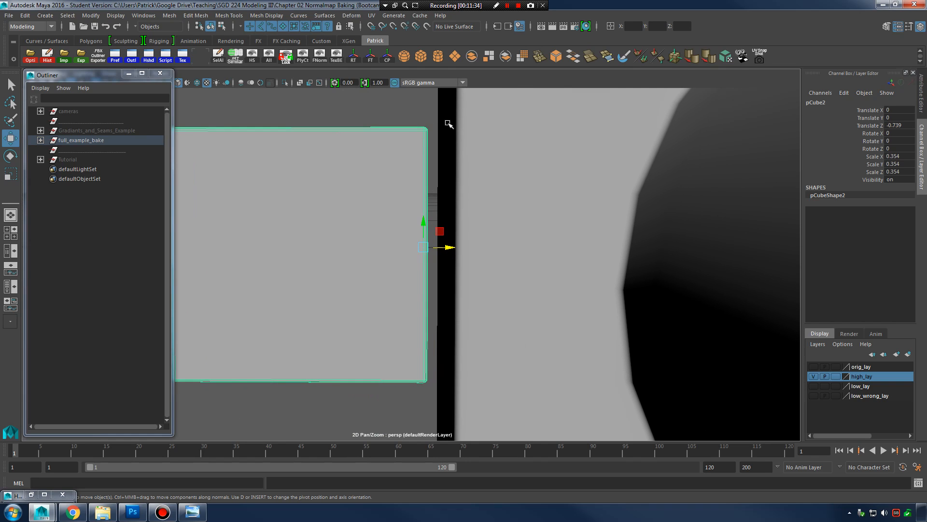
# Step: Return the small cube to Translate Z -0.708 so it intersects the large cube, and view the joint up close
pyautogui.keyDown('alt'); pyautogui.moveTo(435, 179); pyautogui.dragTo(476, 245); pyautogui.keyUp('alt')
pyautogui.moveTo(465, 276)
pyautogui.mouseDown()
pyautogui.moveTo(487, 275)
pyautogui.moveTo(472, 273)
pyautogui.mouseUp()
pyautogui.keyDown('alt'); pyautogui.moveTo(528, 283); pyautogui.dragTo(638, 235); pyautogui.keyUp('alt')
pyautogui.keyDown('alt'); pyautogui.moveTo(638, 236); pyautogui.dragTo(613, 236, button='right'); pyautogui.keyUp('alt')
pyautogui.keyDown('alt'); pyautogui.moveTo(526, 237); pyautogui.dragTo(507, 249); pyautogui.keyUp('alt')
pyautogui.keyDown('alt'); pyautogui.moveTo(508, 248); pyautogui.dragTo(580, 246, button='right'); pyautogui.keyUp('alt')
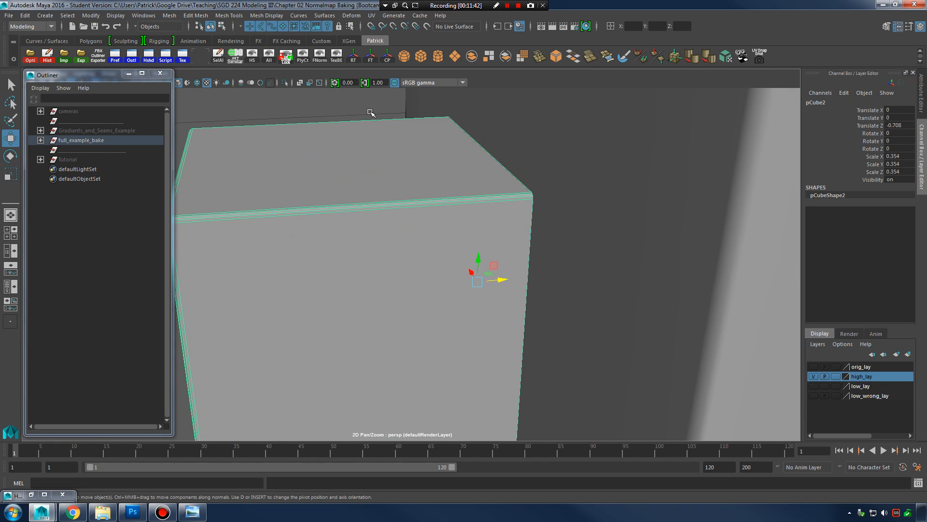
# Step: Inspect the joint between the small and large cubes with nothing selected, and reselect the small cube
pyautogui.click(369, 116)
pyautogui.keyDown('alt'); pyautogui.moveTo(369, 116); pyautogui.dragTo(513, 213); pyautogui.keyUp('alt')
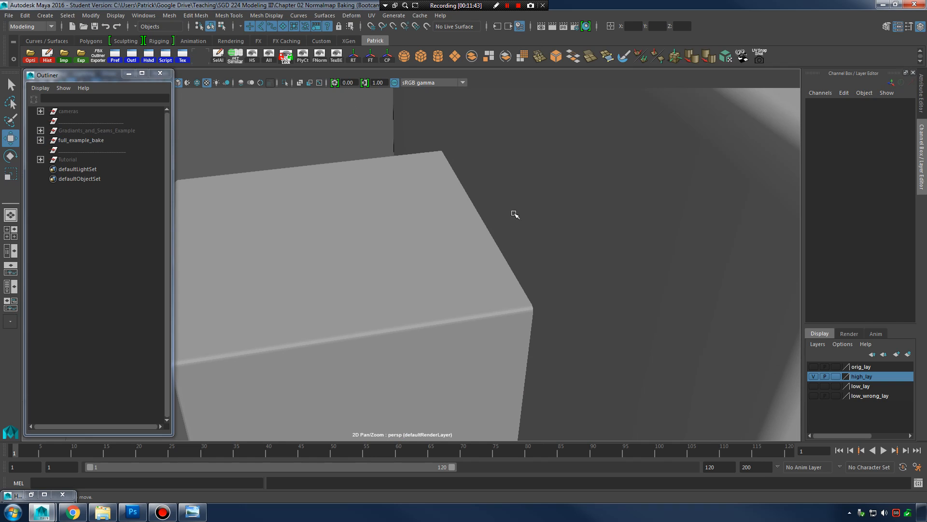
pyautogui.click(504, 240)
pyautogui.keyDown('alt'); pyautogui.moveTo(580, 249); pyautogui.dragTo(524, 220); pyautogui.keyUp('alt')
# Step: Bring up 03_A.JPG, add 11 53 after the Decimating heading in the Course Outline in Chrome, and return to Maya
pyautogui.click(193, 513)
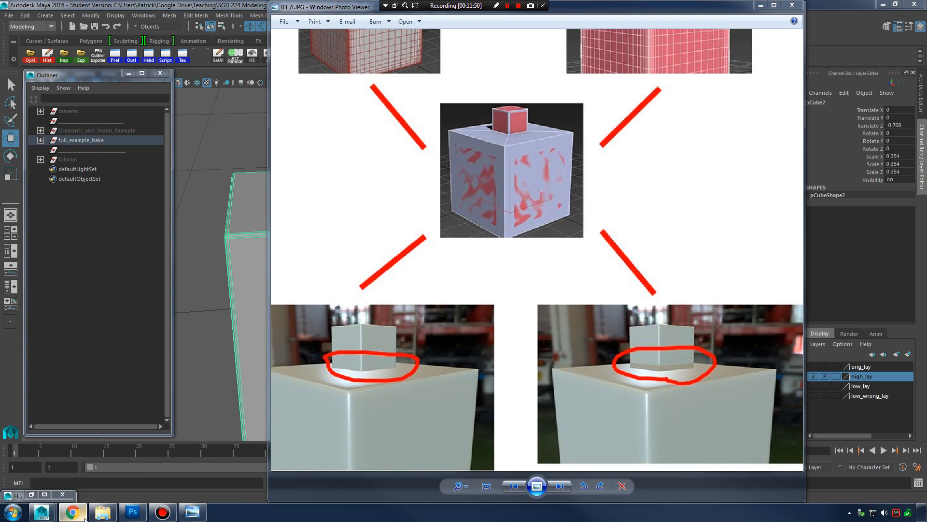
pyautogui.click(72, 512)
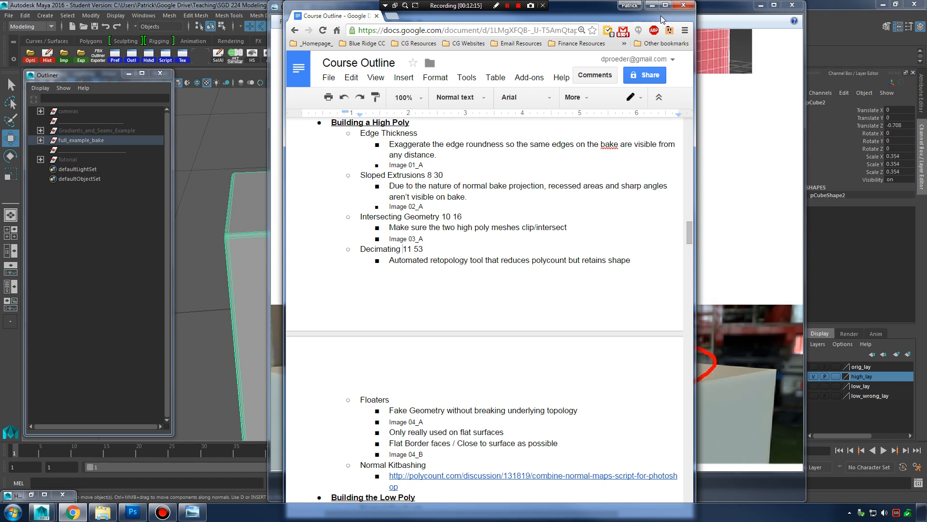
pyautogui.click(652, 5)
pyautogui.click(760, 5)
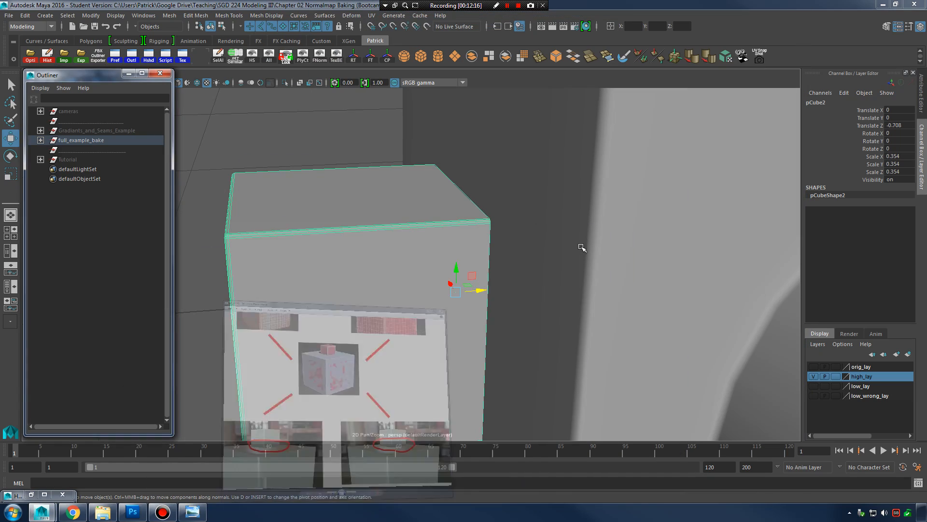
# Step: Select the large high-poly mesh and view its cube, cylinder and circular side detail together
pyautogui.click(601, 193)
pyautogui.scroll(-5, 634, 200)
pyautogui.keyDown('alt'); pyautogui.moveTo(635, 201); pyautogui.dragTo(602, 203); pyautogui.keyUp('alt')
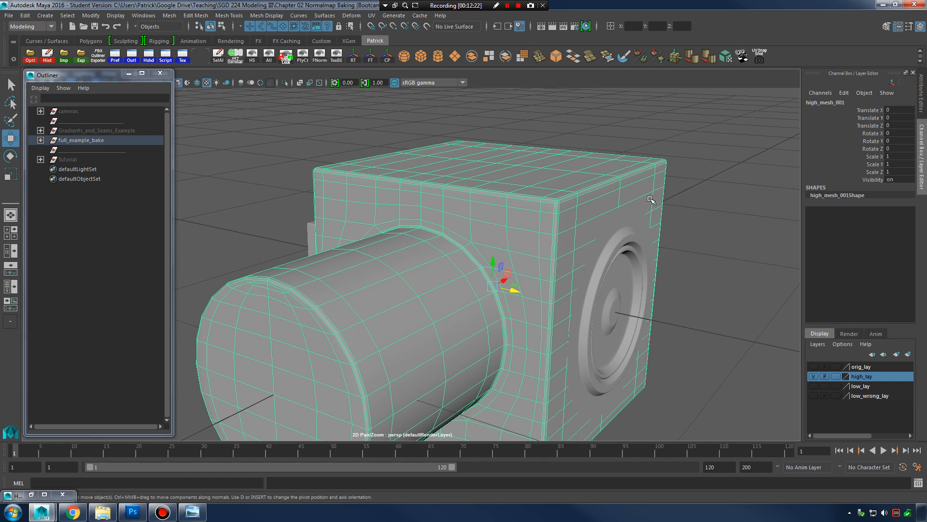
# Step: Review the dense high-poly wireframes and their bake results in 03_A.JPG in Windows Photo Viewer, and return to Maya
pyautogui.click(192, 511)
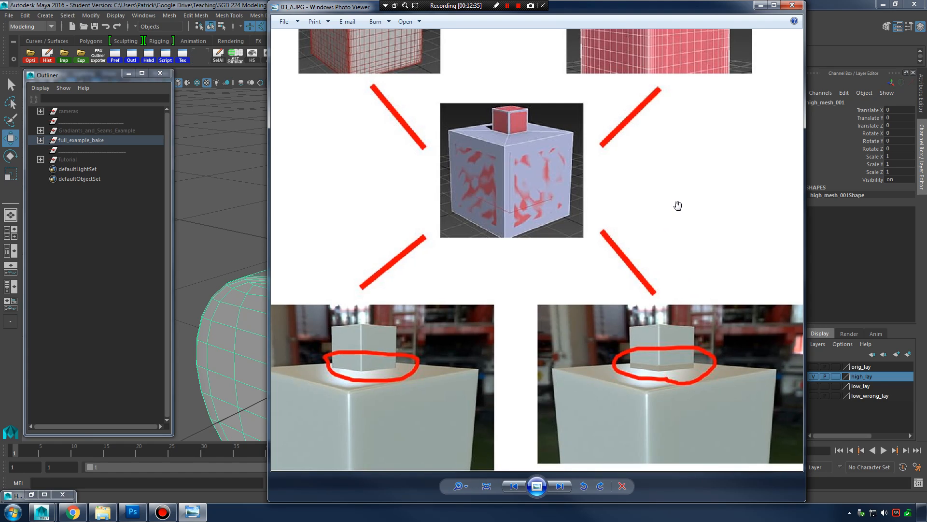
pyautogui.moveTo(662, 133); pyautogui.dragTo(658, 321)
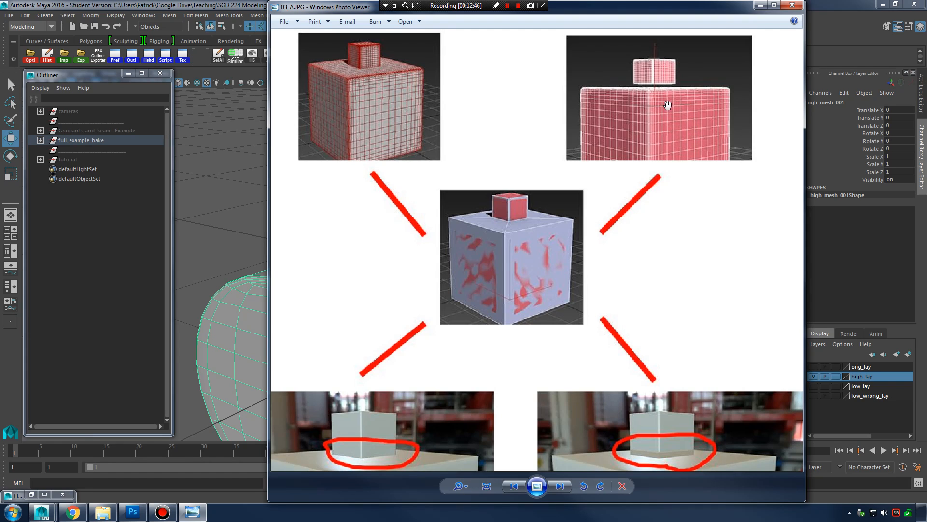
pyautogui.moveTo(680, 318)
pyautogui.mouseDown()
pyautogui.moveTo(677, 211)
pyautogui.moveTo(680, 323)
pyautogui.mouseUp()
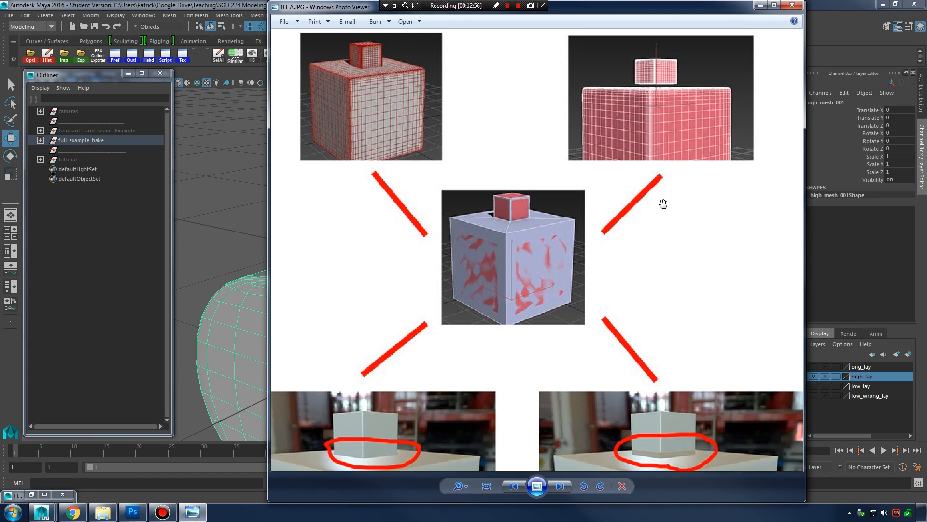
pyautogui.moveTo(691, 203); pyautogui.dragTo(711, 210)
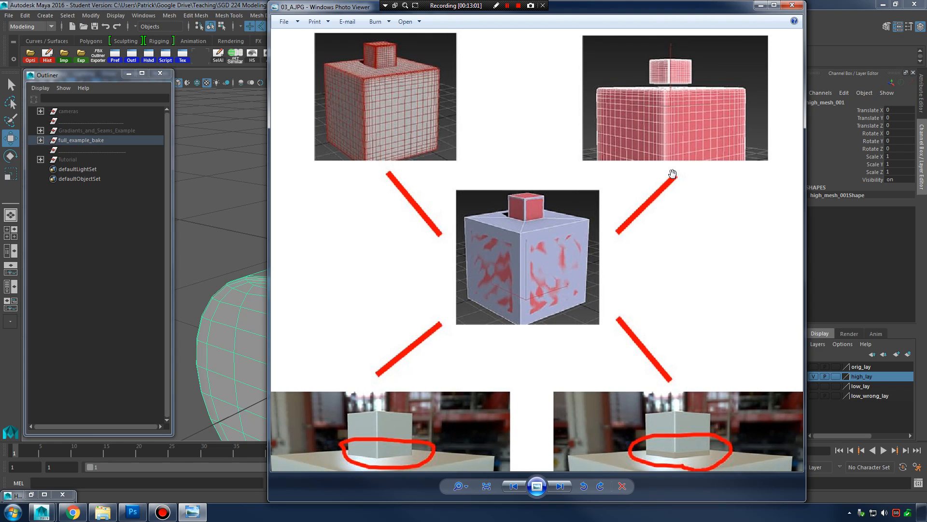
pyautogui.click(761, 6)
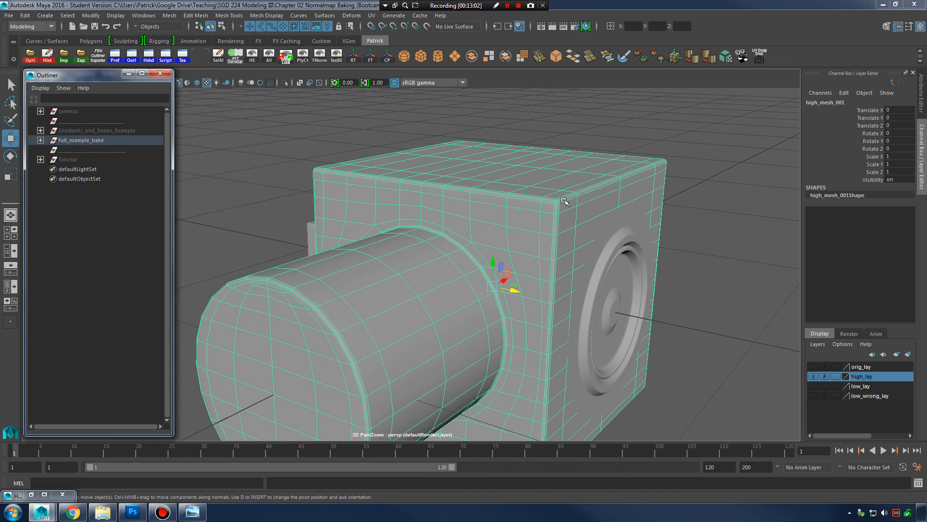
# Step: Compare the high-poly mesh with and without its wireframe by toggling its selection, leaving nothing selected
pyautogui.click(694, 162)
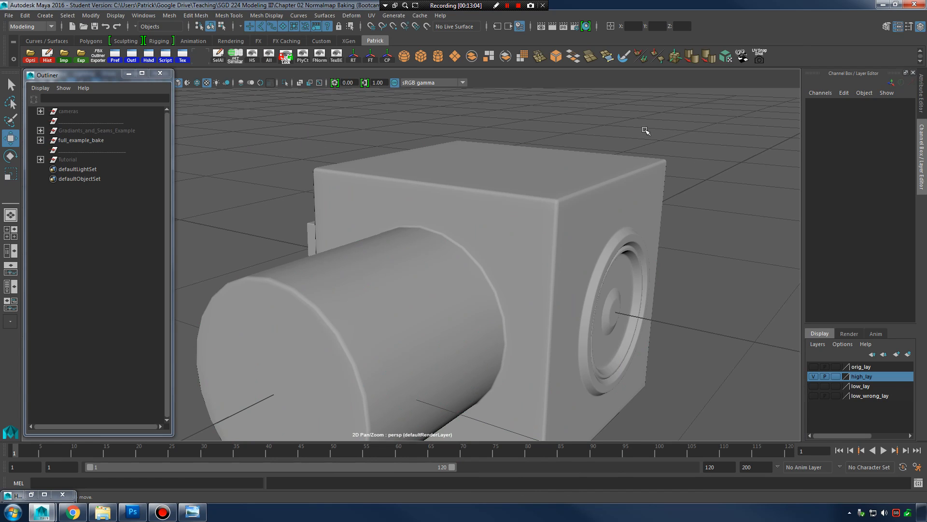
pyautogui.click(579, 203)
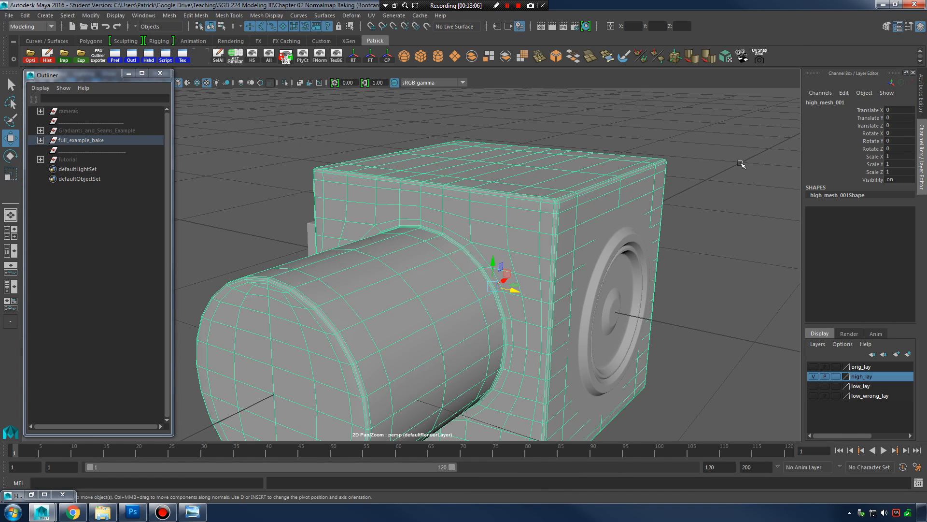
pyautogui.click(742, 164)
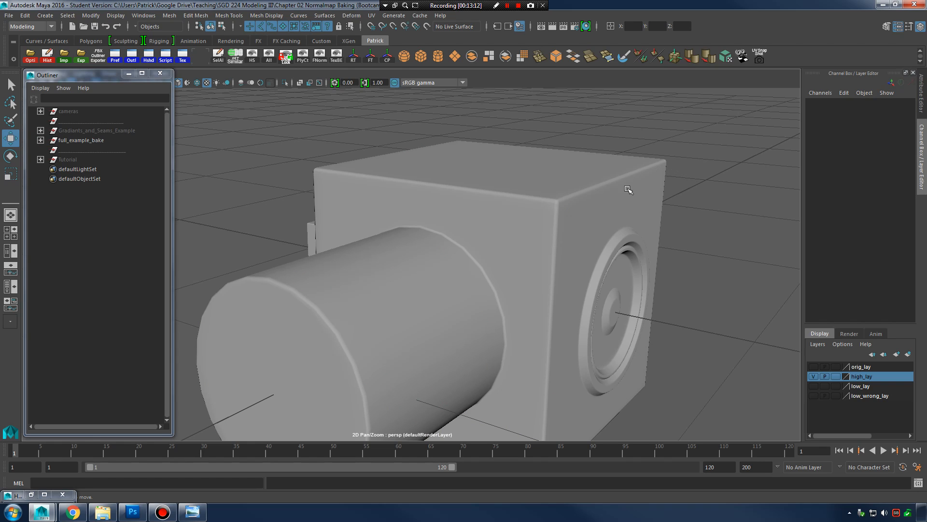
# Step: Add 3 15 after the Floaters heading in the Course Outline in Chrome, and return to Maya
pyautogui.click(72, 512)
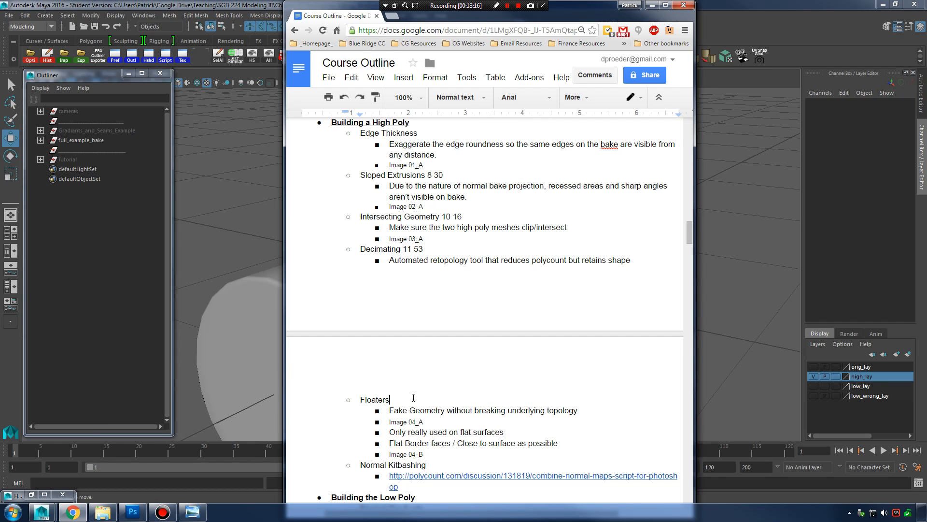
pyautogui.write('3 15')
pyautogui.click(652, 5)
# Step: Select the high-poly cube mesh and inspect the cube face carrying the circular ring detail
pyautogui.click(627, 269)
pyautogui.keyDown('alt'); pyautogui.moveTo(627, 268); pyautogui.dragTo(661, 287); pyautogui.keyUp('alt')
pyautogui.click(621, 242)
pyautogui.click(610, 213)
pyautogui.keyDown('alt'); pyautogui.moveTo(610, 213); pyautogui.dragTo(702, 251); pyautogui.keyUp('alt')
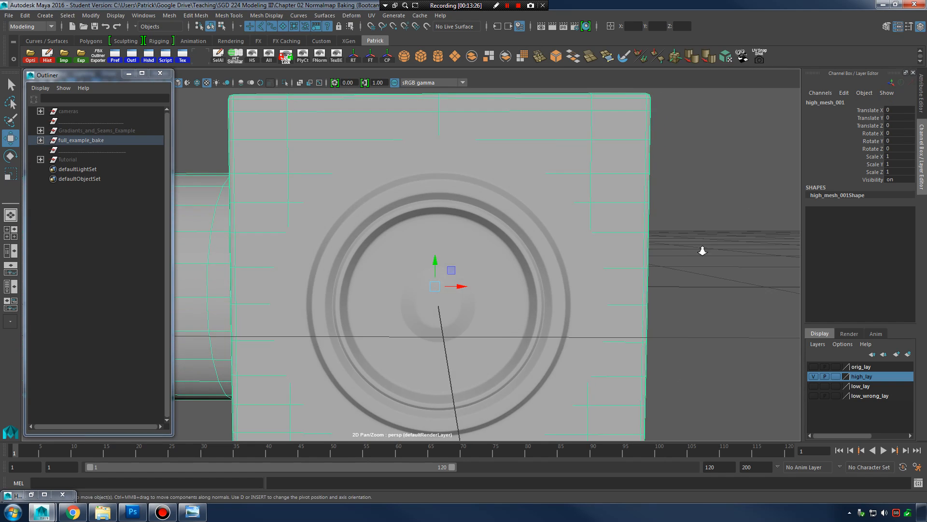
pyautogui.keyDown('alt'); pyautogui.moveTo(701, 251); pyautogui.dragTo(623, 243, button='right'); pyautogui.keyUp('alt')
pyautogui.keyDown('alt'); pyautogui.moveTo(623, 244); pyautogui.dragTo(601, 223); pyautogui.keyUp('alt')
# Step: Select the floating circular mesh, and reselect the high-poly cube mesh behind it to compare their separate topology
pyautogui.click(648, 249)
pyautogui.keyDown('alt'); pyautogui.moveTo(546, 252); pyautogui.dragTo(575, 238); pyautogui.keyUp('alt')
pyautogui.click(575, 238)
pyautogui.keyDown('shift'); pyautogui.click(563, 232); pyautogui.keyUp('shift')
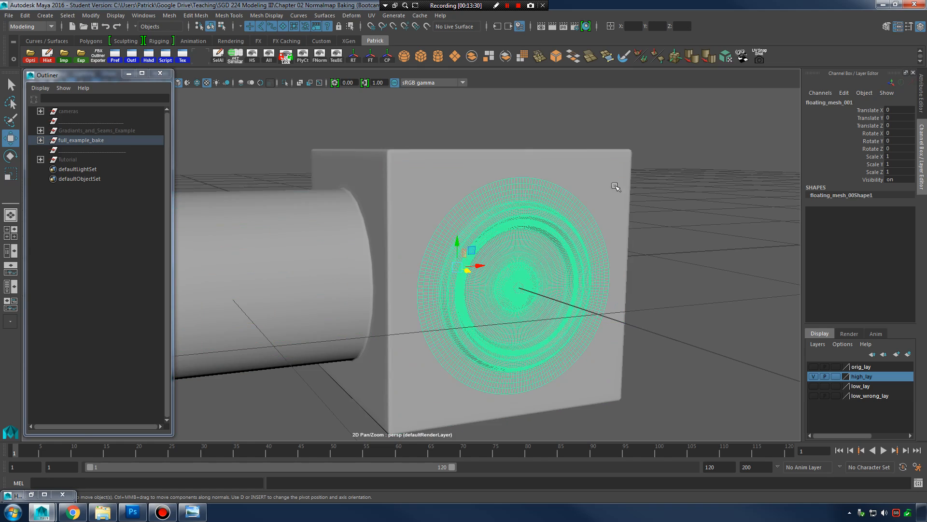
pyautogui.click(718, 245)
pyautogui.keyDown('alt'); pyautogui.moveTo(718, 245); pyautogui.dragTo(684, 254); pyautogui.keyUp('alt')
pyautogui.click(567, 242)
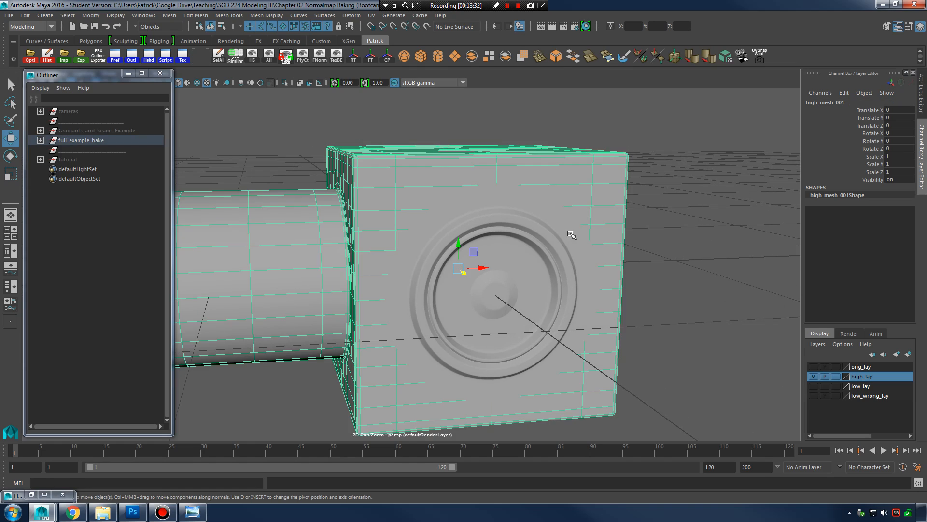
# Step: Select the floating circular mesh and inspect from the side how it sits in front of the cube face
pyautogui.keyDown('alt'); pyautogui.moveTo(572, 236); pyautogui.dragTo(676, 244); pyautogui.keyUp('alt')
pyautogui.keyDown('alt'); pyautogui.moveTo(676, 244); pyautogui.dragTo(498, 233, button='middle'); pyautogui.keyUp('alt')
pyautogui.keyDown('alt'); pyautogui.moveTo(497, 232); pyautogui.dragTo(550, 231, button='right'); pyautogui.keyUp('alt')
pyautogui.keyDown('alt'); pyautogui.moveTo(550, 231); pyautogui.dragTo(563, 230); pyautogui.keyUp('alt')
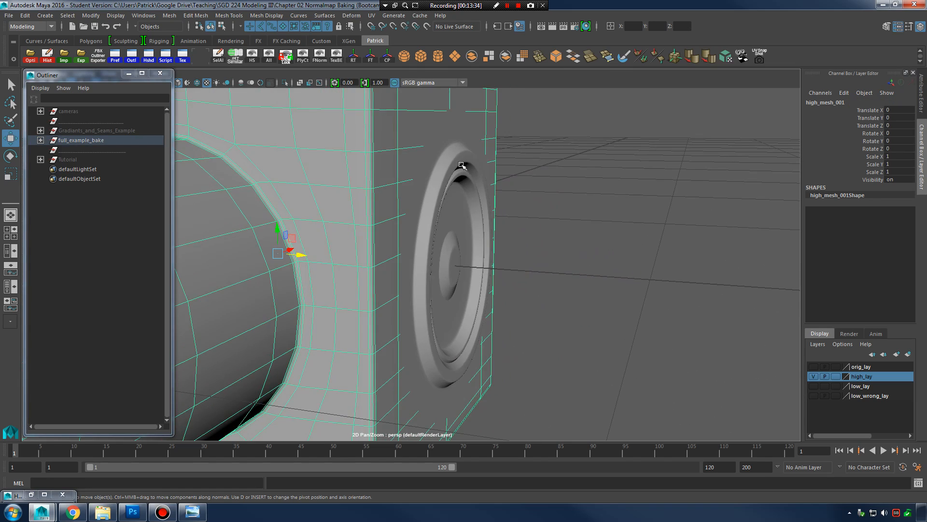
pyautogui.click(465, 169)
pyautogui.keyDown('alt'); pyautogui.moveTo(535, 201); pyautogui.dragTo(592, 193); pyautogui.keyUp('alt')
pyautogui.keyDown('alt'); pyautogui.moveTo(591, 193); pyautogui.dragTo(644, 235, button='middle'); pyautogui.keyUp('alt')
pyautogui.keyDown('alt'); pyautogui.moveTo(643, 235); pyautogui.dragTo(615, 224); pyautogui.keyUp('alt')
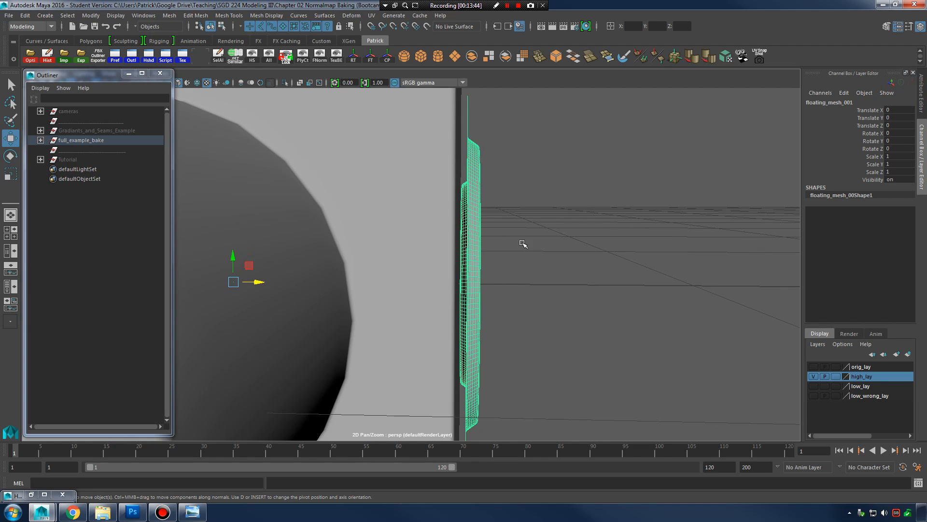
pyautogui.keyDown('alt'); pyautogui.moveTo(544, 196); pyautogui.dragTo(600, 203); pyautogui.keyUp('alt')
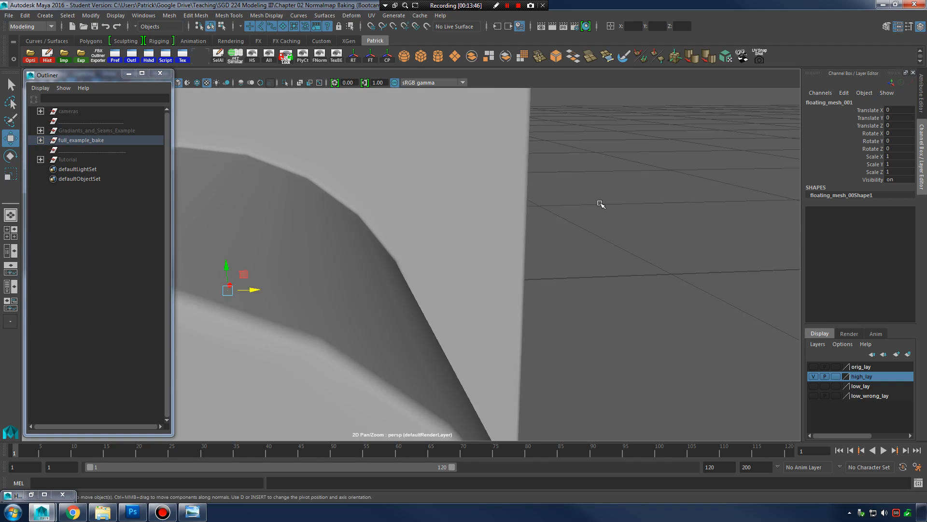
# Step: Examine the ring detail and the neighbouring cube and cylinder surfaces from several angles, leaving nothing selected
pyautogui.keyDown('alt'); pyautogui.moveTo(600, 203); pyautogui.dragTo(445, 241, button='right'); pyautogui.keyUp('alt')
pyautogui.keyDown('alt'); pyautogui.moveTo(445, 241); pyautogui.dragTo(511, 240, button='middle'); pyautogui.keyUp('alt')
pyautogui.keyDown('alt'); pyautogui.moveTo(511, 240); pyautogui.dragTo(541, 222); pyautogui.keyUp('alt')
pyautogui.click(319, 280)
pyautogui.keyDown('alt'); pyautogui.moveTo(378, 271); pyautogui.dragTo(421, 256, button='middle'); pyautogui.keyUp('alt')
pyautogui.keyDown('alt'); pyautogui.moveTo(422, 256); pyautogui.dragTo(512, 288); pyautogui.keyUp('alt')
pyautogui.moveTo(440, 266); pyautogui.dragTo(440, 267)
pyautogui.keyDown('alt'); pyautogui.moveTo(628, 243); pyautogui.dragTo(524, 243); pyautogui.keyUp('alt')
pyautogui.keyDown('alt'); pyautogui.moveTo(629, 238); pyautogui.dragTo(477, 239, button='right'); pyautogui.keyUp('alt')
pyautogui.click(495, 221)
pyautogui.keyDown('alt'); pyautogui.moveTo(495, 222); pyautogui.dragTo(557, 249); pyautogui.keyUp('alt')
pyautogui.click(587, 221)
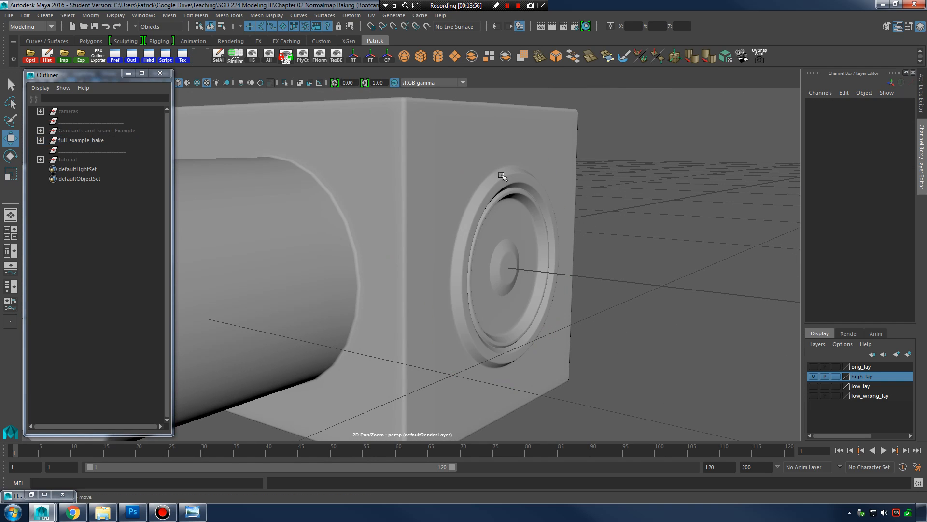
# Step: Show low_lay instead of high_lay, select the low-poly mesh and inspect the baked ring on its cube face
pyautogui.keyDown('alt'); pyautogui.moveTo(539, 241); pyautogui.dragTo(588, 263, button='right'); pyautogui.keyUp('alt')
pyautogui.moveTo(512, 246)
pyautogui.keyDown('alt'); pyautogui.mouseDown()
pyautogui.moveTo(546, 248)
pyautogui.moveTo(551, 259)
pyautogui.moveTo(501, 248)
pyautogui.mouseUp(); pyautogui.keyUp('alt')
pyautogui.keyDown('alt'); pyautogui.moveTo(638, 231); pyautogui.dragTo(487, 214, button='right'); pyautogui.keyUp('alt')
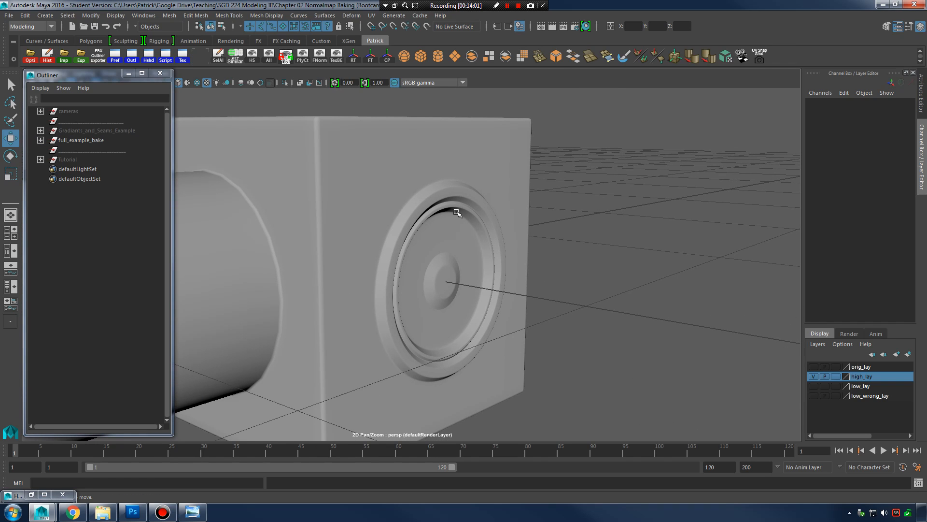
pyautogui.click(813, 386)
pyautogui.click(814, 376)
pyautogui.keyDown('alt'); pyautogui.moveTo(627, 324); pyautogui.dragTo(655, 299); pyautogui.keyUp('alt')
pyautogui.click(356, 269)
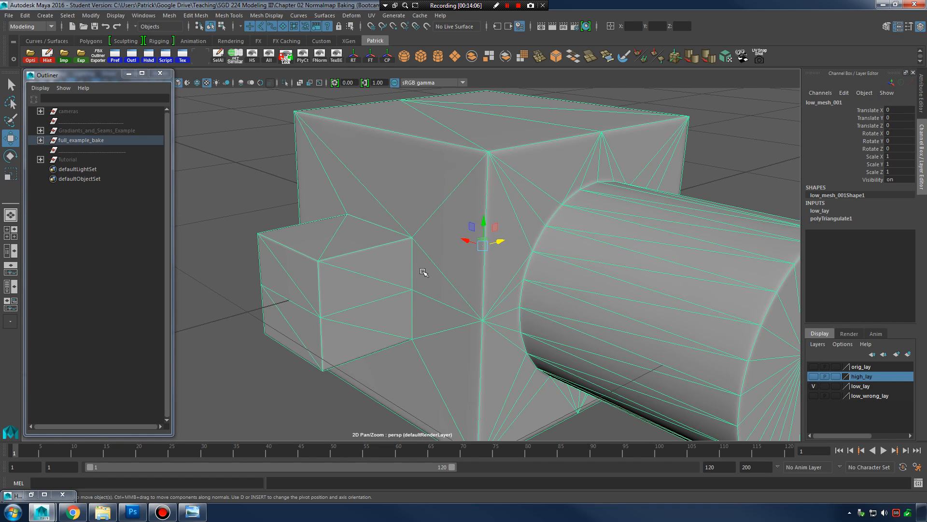
pyautogui.keyDown('alt'); pyautogui.moveTo(524, 261); pyautogui.dragTo(505, 257); pyautogui.keyUp('alt')
pyautogui.keyDown('alt'); pyautogui.moveTo(417, 261); pyautogui.dragTo(541, 249); pyautogui.keyUp('alt')
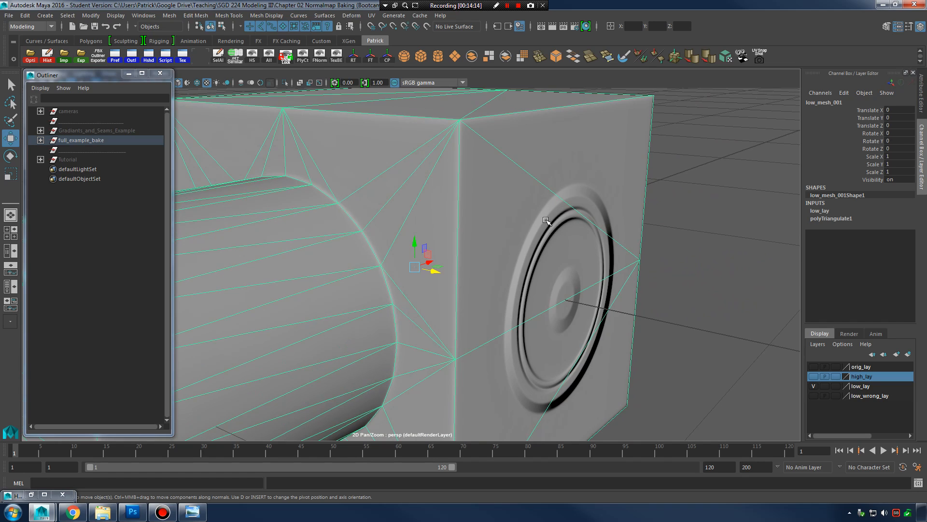
pyautogui.keyDown('alt'); pyautogui.moveTo(565, 254); pyautogui.dragTo(482, 256); pyautogui.keyUp('alt')
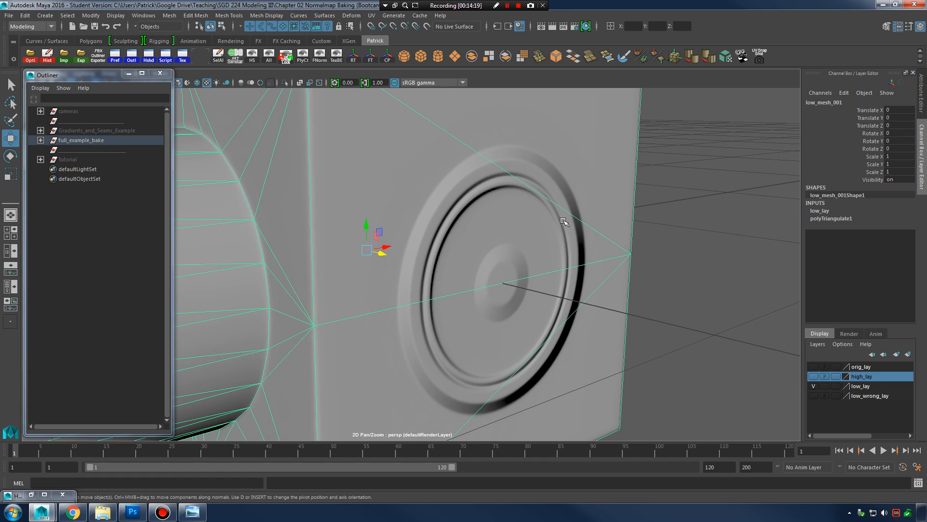
# Step: Show high_lay instead of low_lay and select the floating circular mesh on the cube face
pyautogui.click(812, 386)
pyautogui.click(815, 377)
pyautogui.keyDown('alt'); pyautogui.moveTo(673, 279); pyautogui.dragTo(628, 265, button='right'); pyautogui.keyUp('alt')
pyautogui.click(549, 218)
pyautogui.keyDown('alt'); pyautogui.moveTo(584, 221); pyautogui.dragTo(657, 258, button='middle'); pyautogui.keyUp('alt')
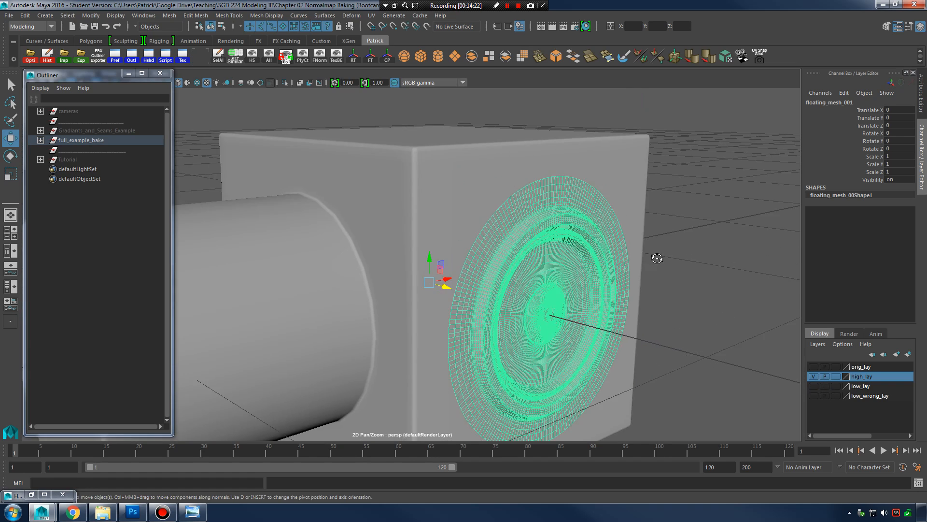
pyautogui.keyDown('alt'); pyautogui.moveTo(657, 259); pyautogui.dragTo(549, 253); pyautogui.keyUp('alt')
pyautogui.keyDown('alt'); pyautogui.moveTo(548, 252); pyautogui.dragTo(617, 259, button='middle'); pyautogui.keyUp('alt')
# Step: Compare the ring detail face-on with and without the floating mesh's wireframe, leaving nothing selected
pyautogui.click(696, 252)
pyautogui.keyDown('alt'); pyautogui.moveTo(697, 252); pyautogui.dragTo(678, 278); pyautogui.keyUp('alt')
pyautogui.keyDown('alt'); pyautogui.moveTo(677, 278); pyautogui.dragTo(672, 287, button='middle'); pyautogui.keyUp('alt')
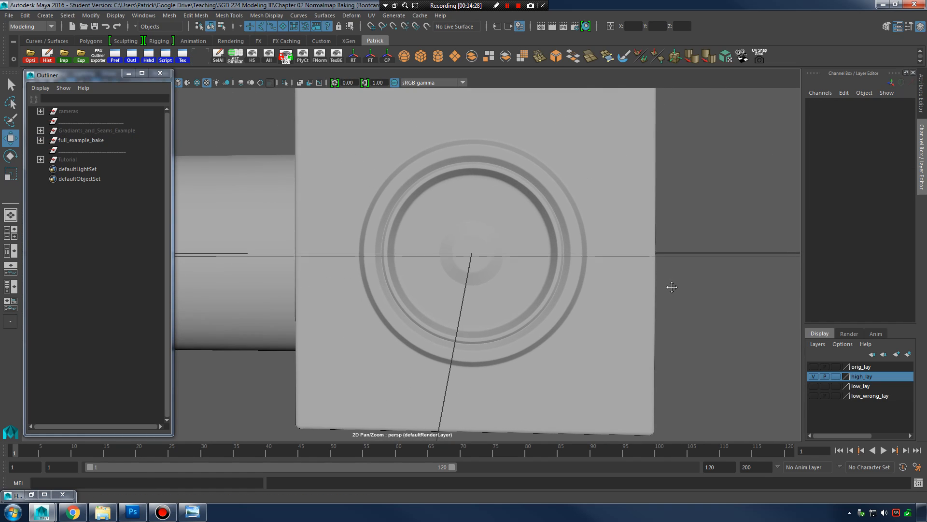
pyautogui.keyDown('alt'); pyautogui.moveTo(686, 280); pyautogui.dragTo(668, 269); pyautogui.keyUp('alt')
pyautogui.keyDown('alt'); pyautogui.moveTo(667, 269); pyautogui.dragTo(668, 269, button='middle'); pyautogui.keyUp('alt')
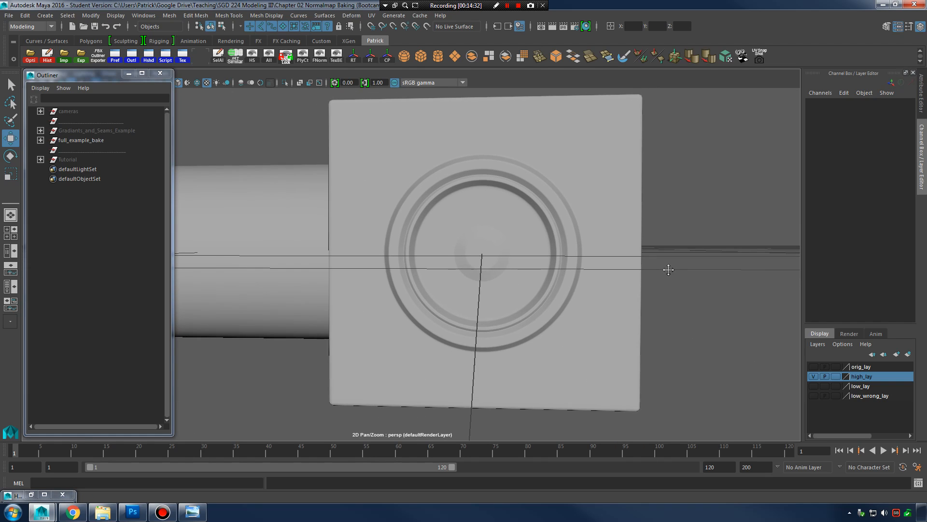
pyautogui.keyDown('alt'); pyautogui.moveTo(669, 269); pyautogui.dragTo(672, 268); pyautogui.keyUp('alt')
pyautogui.click(584, 170)
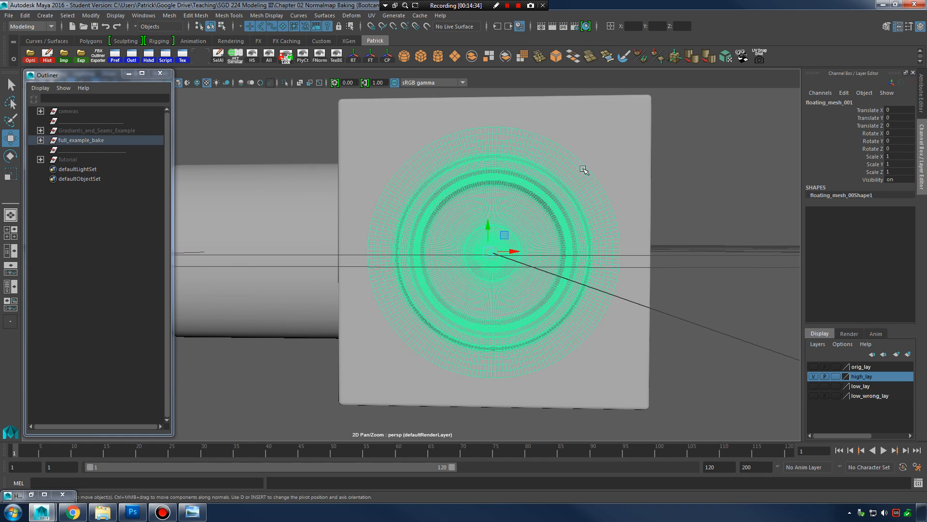
pyautogui.click(610, 156)
pyautogui.click(562, 192)
pyautogui.click(737, 204)
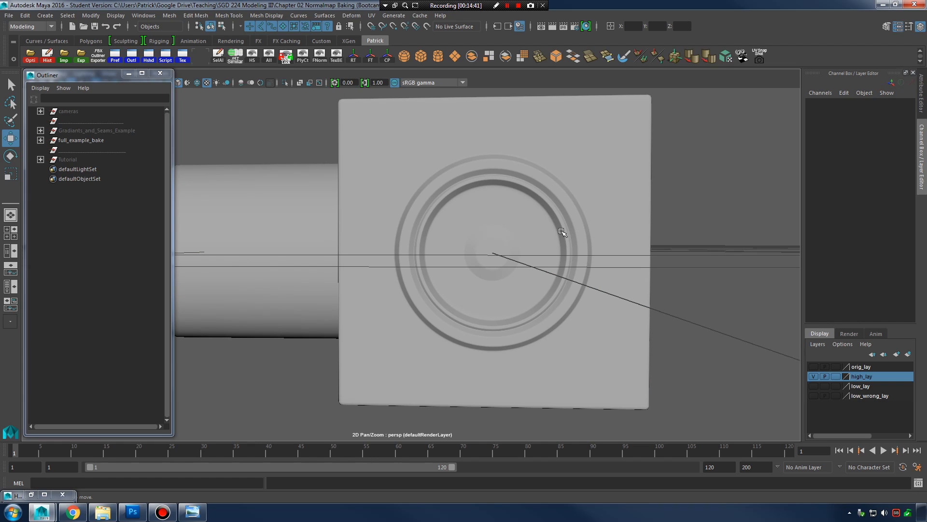
# Step: Compare the low-poly bake of the ring with the high-poly version by toggling low_lay and high_lay, ending on high_lay
pyautogui.click(813, 377)
pyautogui.click(814, 386)
pyautogui.keyDown('alt'); pyautogui.moveTo(621, 275); pyautogui.dragTo(672, 295); pyautogui.keyUp('alt')
pyautogui.click(813, 386)
pyautogui.click(814, 376)
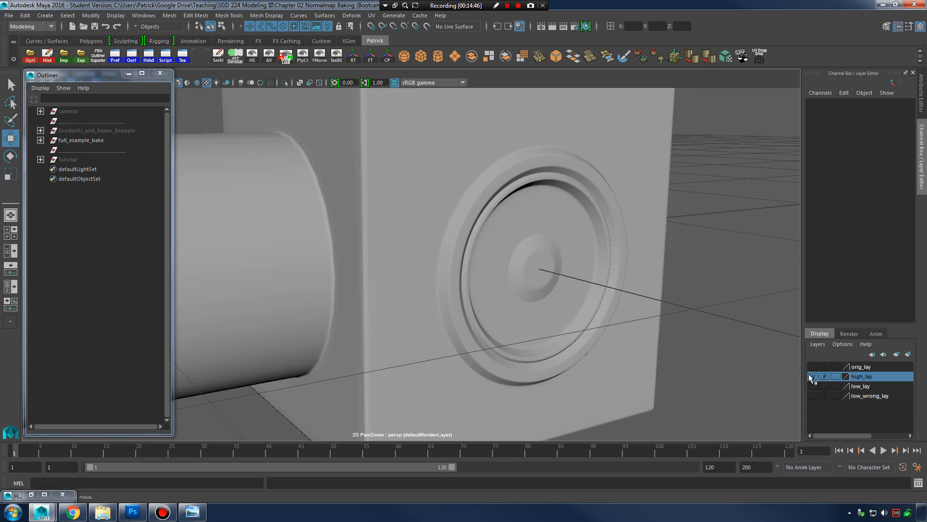
# Step: Pull the floating circular mesh outward, away from the cube face, and center its pivot
pyautogui.click(613, 205)
pyautogui.keyDown('alt'); pyautogui.moveTo(614, 205); pyautogui.dragTo(611, 253); pyautogui.keyUp('alt')
pyautogui.keyDown('alt'); pyautogui.moveTo(611, 253); pyautogui.dragTo(639, 271, button='right'); pyautogui.keyUp('alt')
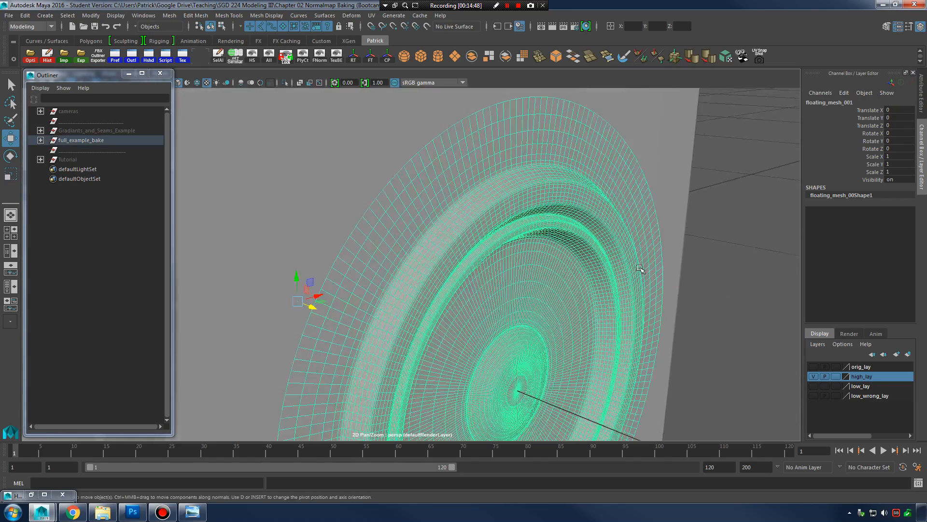
pyautogui.keyDown('alt'); pyautogui.moveTo(639, 271); pyautogui.dragTo(609, 260); pyautogui.keyUp('alt')
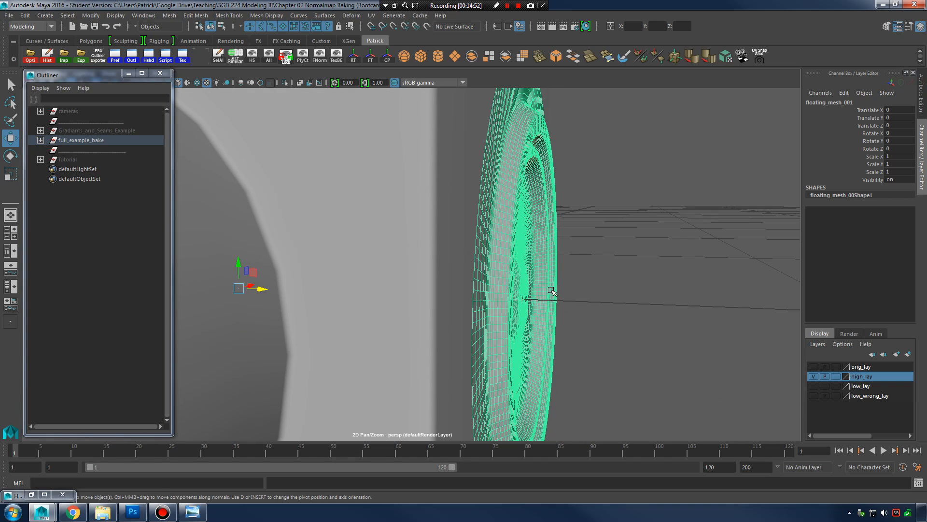
pyautogui.keyDown('alt'); pyautogui.moveTo(551, 290); pyautogui.dragTo(492, 288, button='right'); pyautogui.keyUp('alt')
pyautogui.press('r')
pyautogui.moveTo(307, 281); pyautogui.dragTo(336, 285)
pyautogui.keyDown('alt'); pyautogui.moveTo(577, 220); pyautogui.dragTo(483, 214, button='middle'); pyautogui.keyUp('alt')
pyautogui.click(385, 56)
# Step: Select the flat outer border band of the floating mesh in edge mode and examine it face-on and from the side
pyautogui.moveTo(700, 293); pyautogui.dragTo(526, 207)
pyautogui.scroll(2, 531, 194)
pyautogui.rightClick(538, 146)
pyautogui.moveTo(538, 146); pyautogui.dragTo(538, 120, button='right')
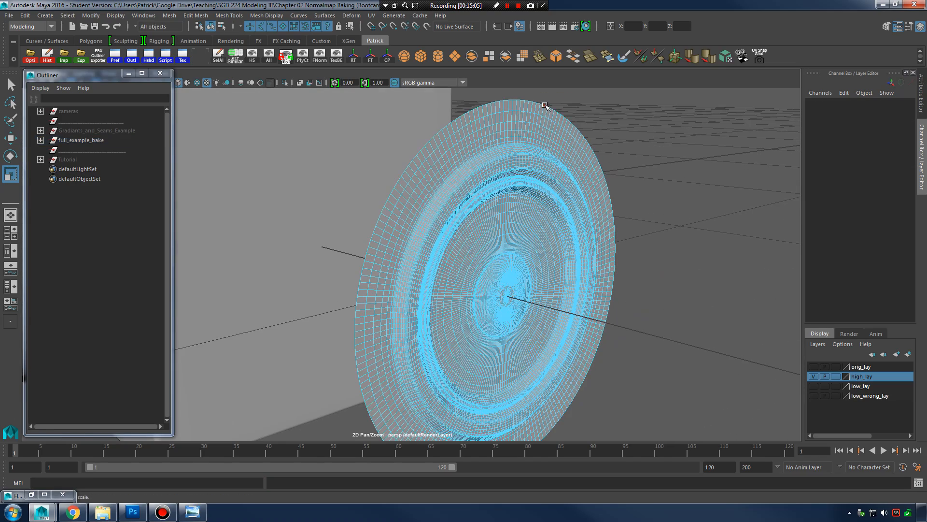
pyautogui.doubleClick(576, 128)
pyautogui.keyDown('alt'); pyautogui.moveTo(577, 130); pyautogui.dragTo(617, 170); pyautogui.keyUp('alt')
pyautogui.keyDown('shift'); pyautogui.moveTo(548, 168); pyautogui.dragTo(633, 231, button='right'); pyautogui.keyUp('shift')
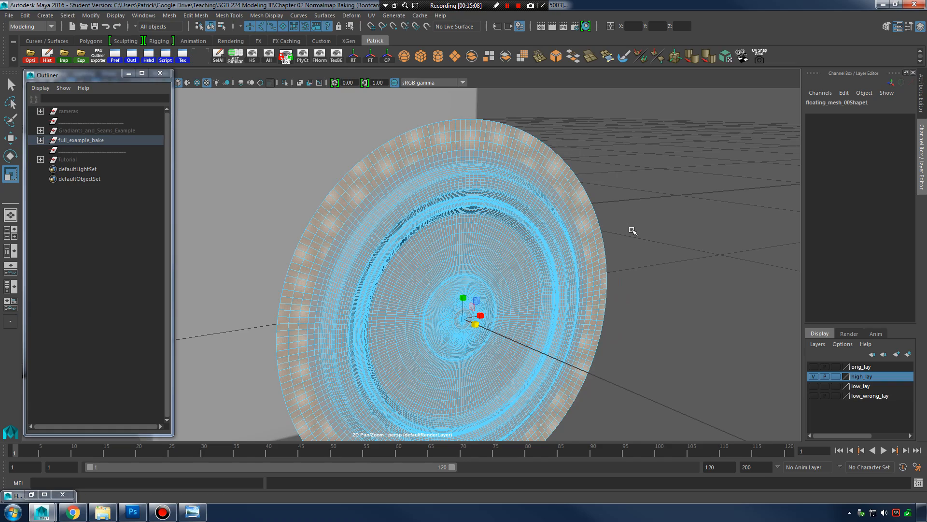
pyautogui.keyDown('alt'); pyautogui.moveTo(583, 219); pyautogui.dragTo(630, 214, button='middle'); pyautogui.keyUp('alt')
pyautogui.scroll(-2, 628, 214)
pyautogui.keyDown('alt'); pyautogui.moveTo(604, 222); pyautogui.dragTo(433, 211); pyautogui.keyUp('alt')
pyautogui.keyDown('alt'); pyautogui.moveTo(433, 210); pyautogui.dragTo(571, 231, button='middle'); pyautogui.keyUp('alt')
pyautogui.scroll(2, 571, 231)
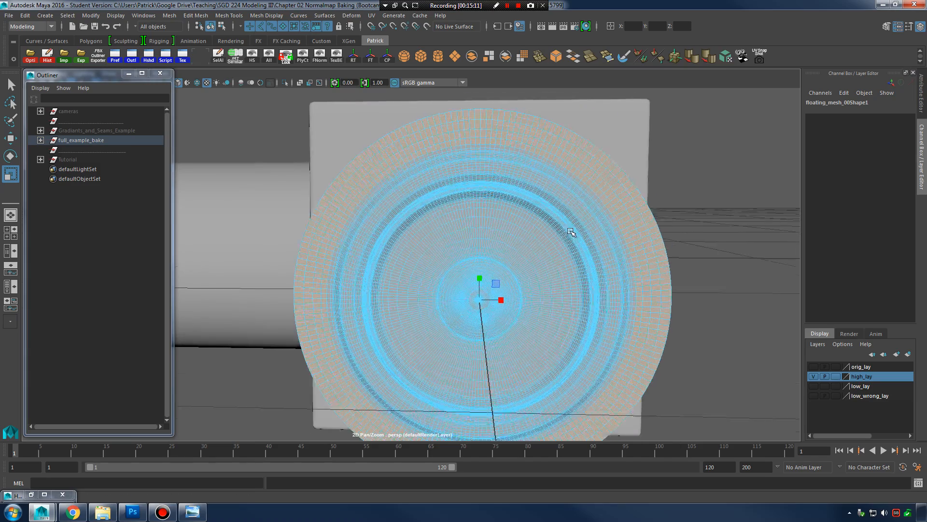
pyautogui.keyDown('alt'); pyautogui.moveTo(571, 232); pyautogui.dragTo(588, 245); pyautogui.keyUp('alt')
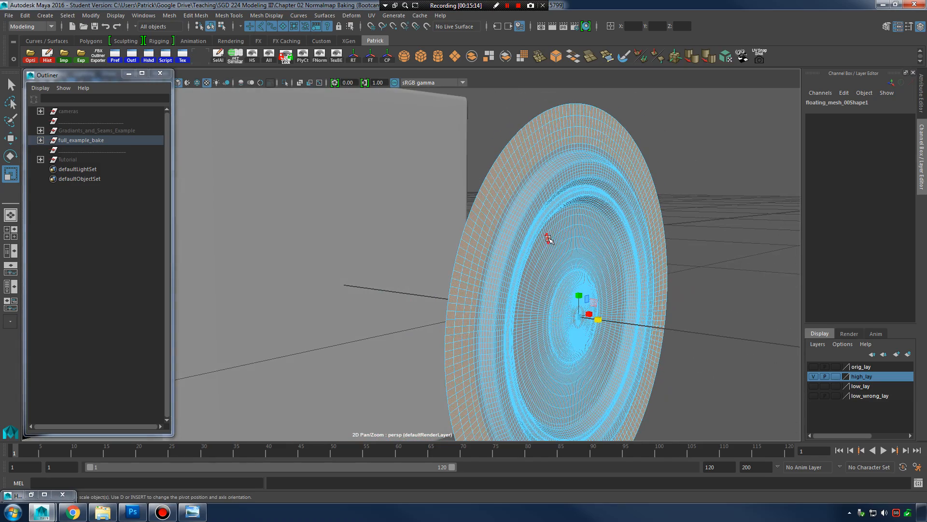
# Step: Return the floating mesh to object mode and inspect its flat rim from several angles
pyautogui.click(741, 157)
pyautogui.keyDown('alt'); pyautogui.moveTo(682, 195); pyautogui.dragTo(695, 199); pyautogui.keyUp('alt')
pyautogui.moveTo(610, 164); pyautogui.dragTo(647, 151, button='right')
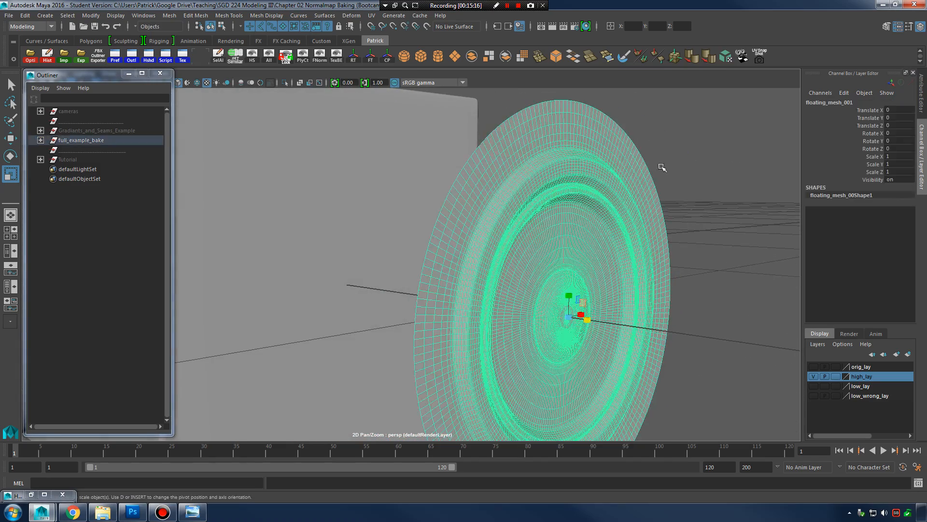
pyautogui.keyDown('alt'); pyautogui.moveTo(661, 168); pyautogui.dragTo(616, 199); pyautogui.keyUp('alt')
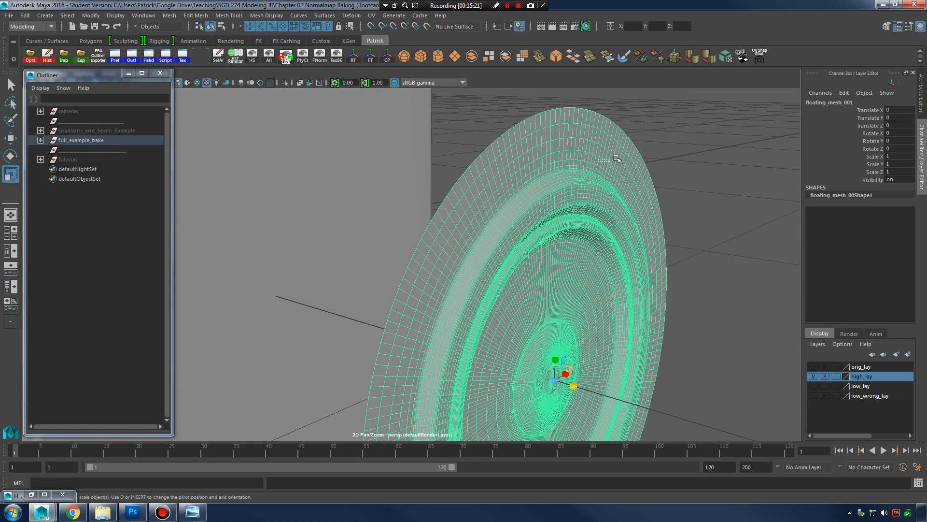
pyautogui.keyDown('alt'); pyautogui.moveTo(617, 159); pyautogui.dragTo(559, 175); pyautogui.keyUp('alt')
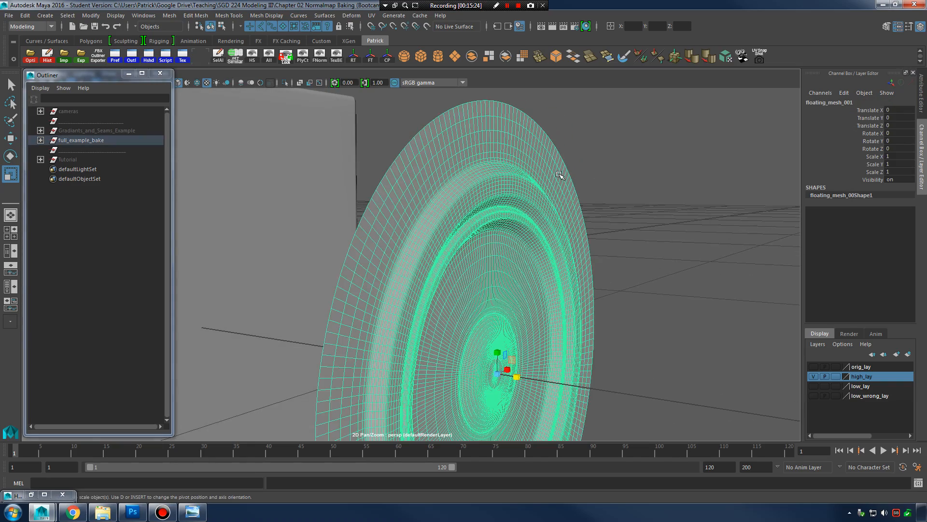
pyautogui.keyDown('alt'); pyautogui.moveTo(470, 147); pyautogui.dragTo(573, 260); pyautogui.keyUp('alt')
pyautogui.keyDown('alt'); pyautogui.moveTo(573, 260); pyautogui.dragTo(522, 209, button='right'); pyautogui.keyUp('alt')
# Step: Move the floating mesh back against the cube face at Translate Z -0.637, and select the high-poly cube mesh
pyautogui.press('w')
pyautogui.keyDown('alt'); pyautogui.moveTo(528, 276); pyautogui.dragTo(364, 272); pyautogui.keyUp('alt')
pyautogui.click(550, 213)
pyautogui.keyDown('alt'); pyautogui.moveTo(550, 213); pyautogui.dragTo(628, 241); pyautogui.keyUp('alt')
pyautogui.click(503, 205)
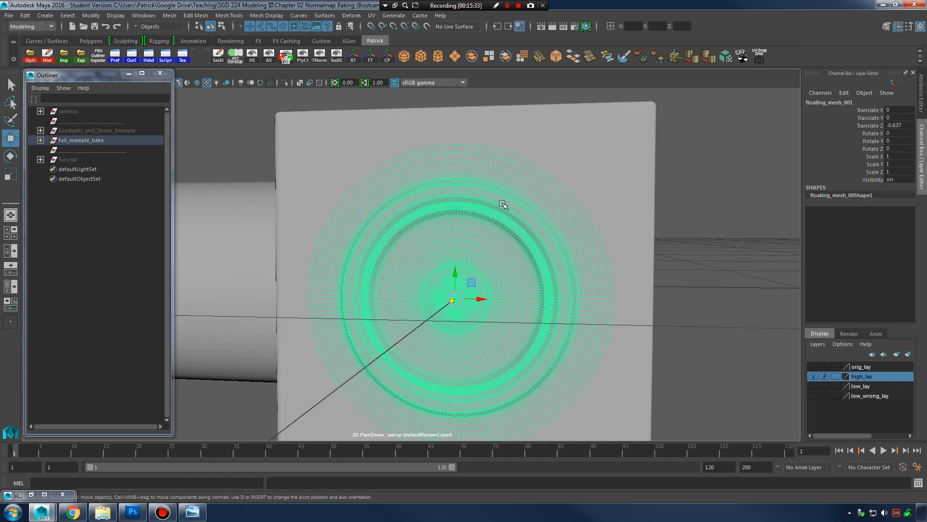
pyautogui.click(604, 177)
pyautogui.moveTo(613, 203)
pyautogui.keyDown('alt'); pyautogui.mouseDown()
pyautogui.moveTo(558, 214)
pyautogui.moveTo(608, 209)
pyautogui.mouseUp(); pyautogui.keyUp('alt')
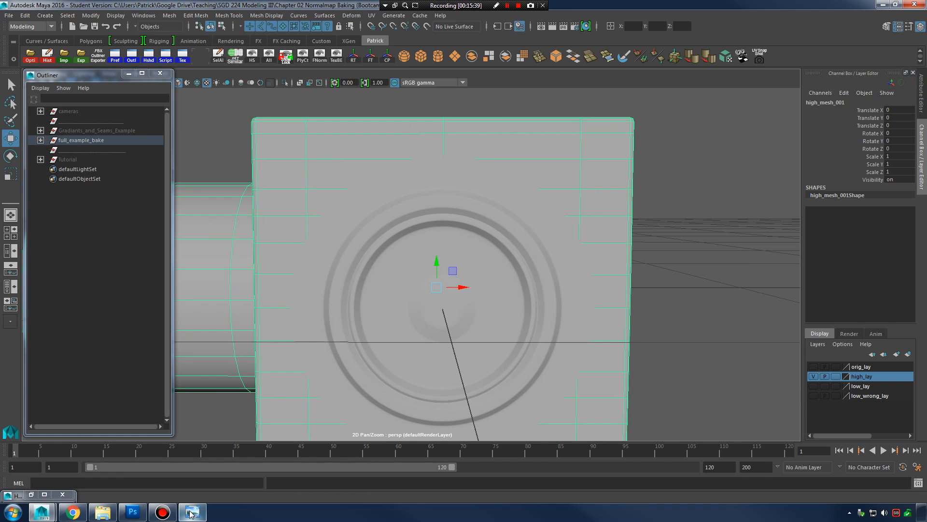
# Step: View the floater reference images 04_A.JPG and 04_B.JPG in Windows Photo Viewer
pyautogui.moveTo(191, 511)
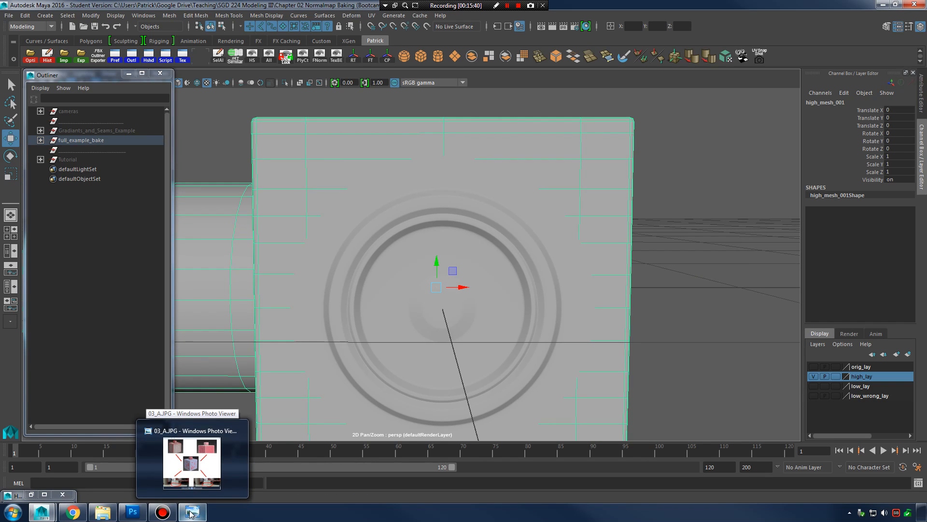
pyautogui.click(191, 511)
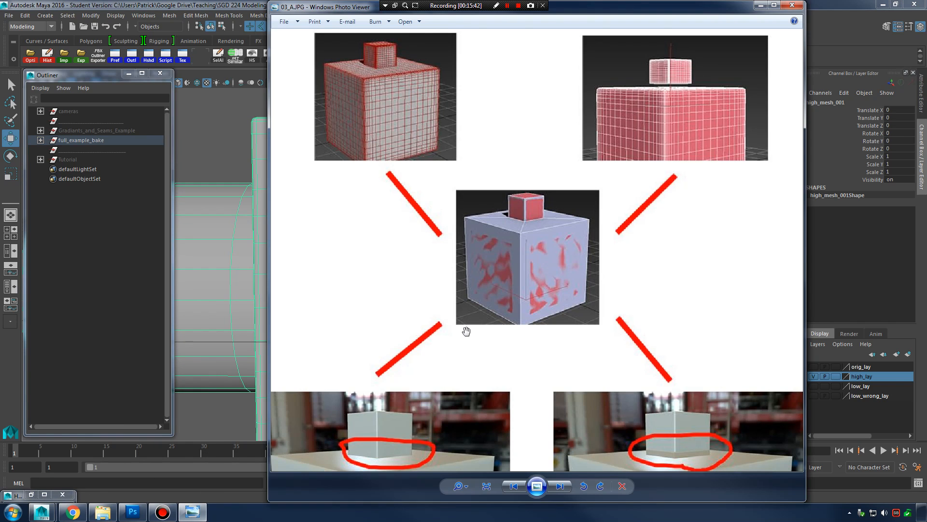
pyautogui.click(560, 486)
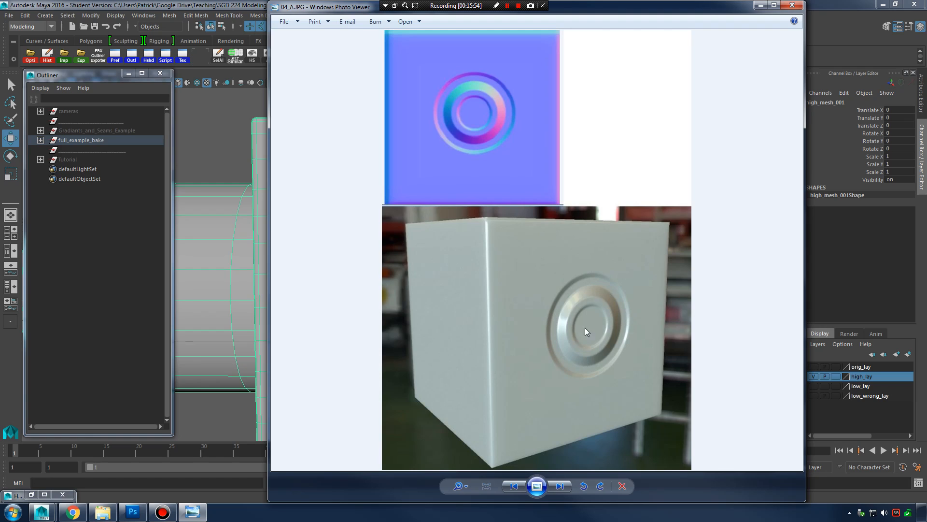
pyautogui.click(559, 486)
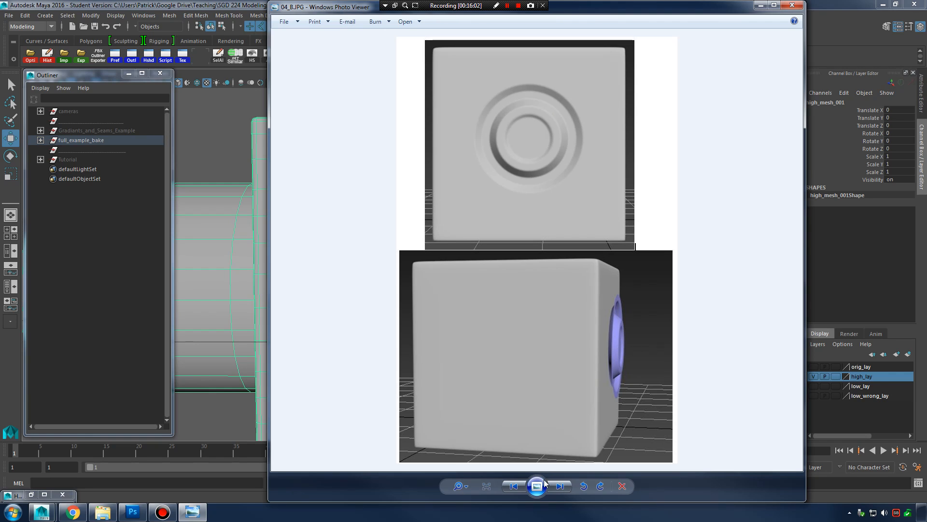
# Step: Add 16 09 after the Normal Kitbashing heading in the Course Outline in Chrome
pyautogui.click(72, 512)
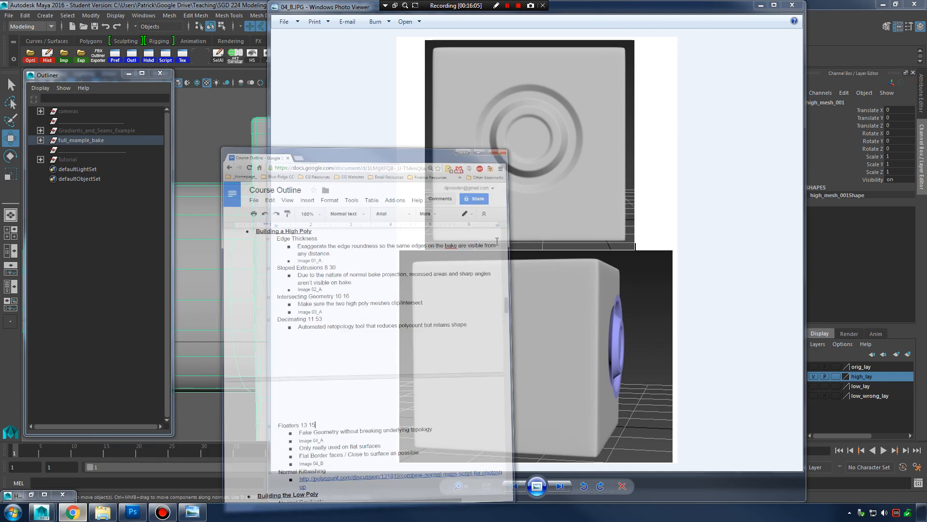
pyautogui.scroll(-1, 488, 318)
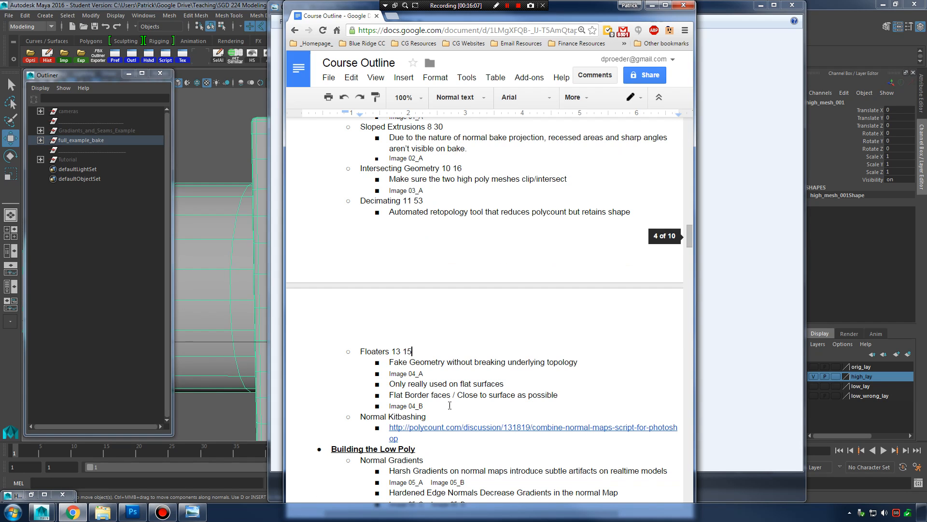
pyautogui.click(466, 414)
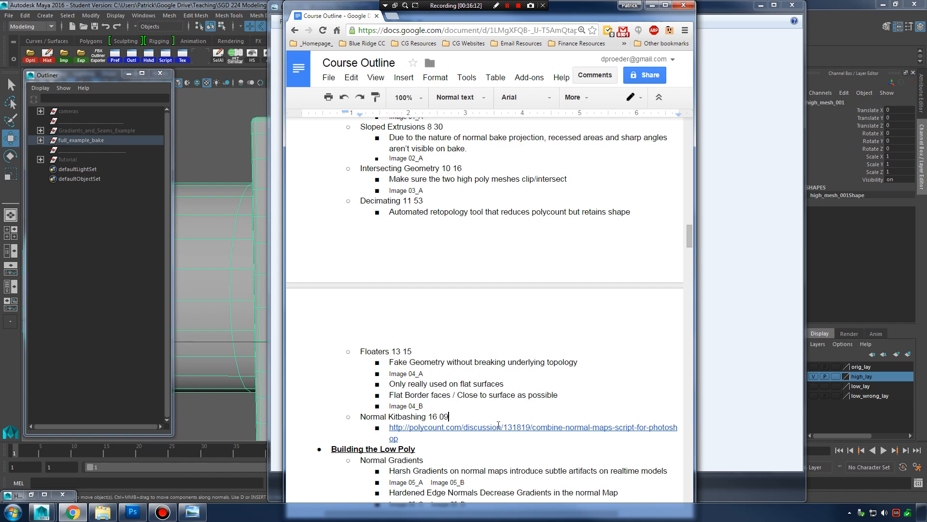
# Step: Open the polycount link under Normal Kitbashing and view the Combine normal maps script for Photoshop thread
pyautogui.click(493, 427)
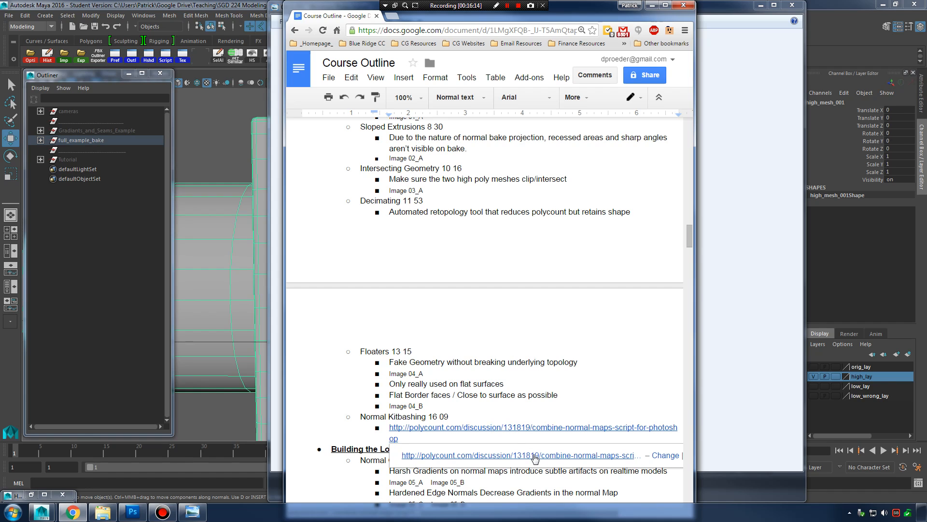
pyautogui.click(535, 456)
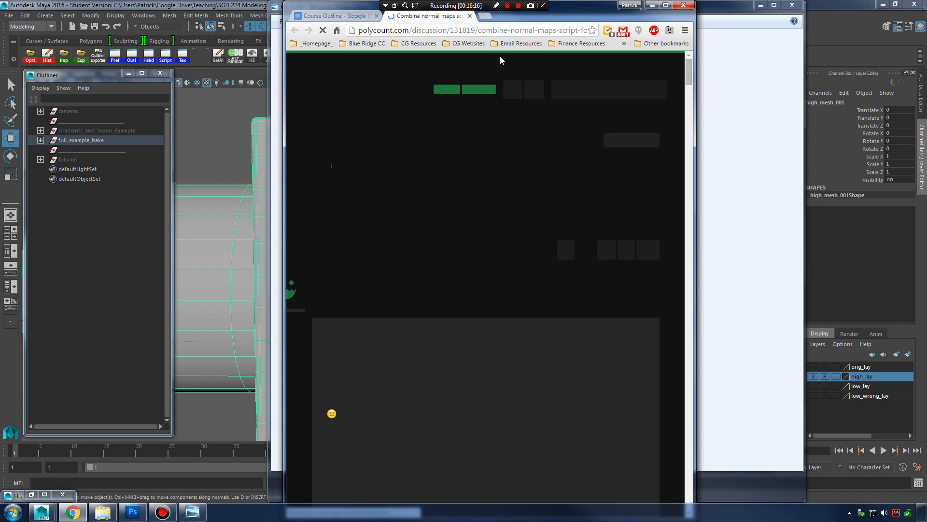
pyautogui.moveTo(473, 308); pyautogui.dragTo(471, 282)
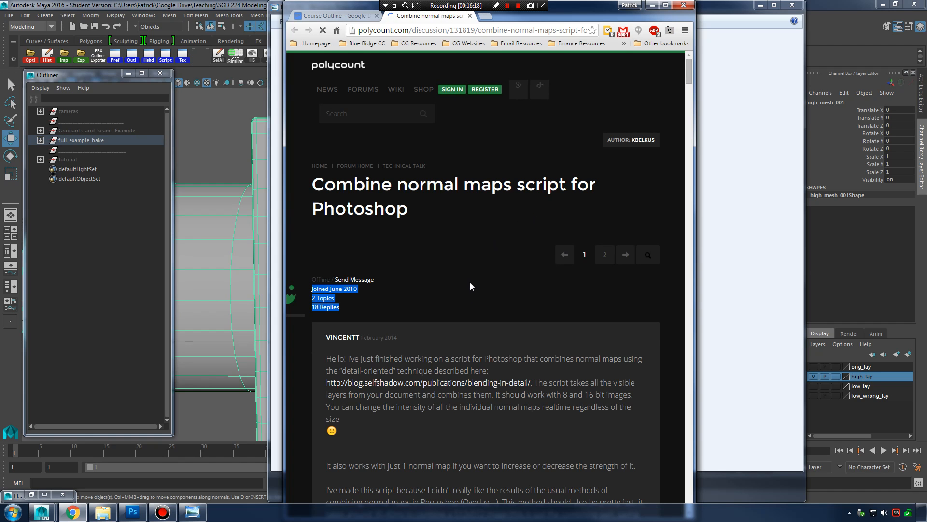
# Step: Look through the Combine normal maps script thread, examining its description, the script dialog image and the detail-oriented versus overlay method comparison
pyautogui.click(494, 265)
pyautogui.scroll(-9, 471, 274)
pyautogui.scroll(-10, 486, 276)
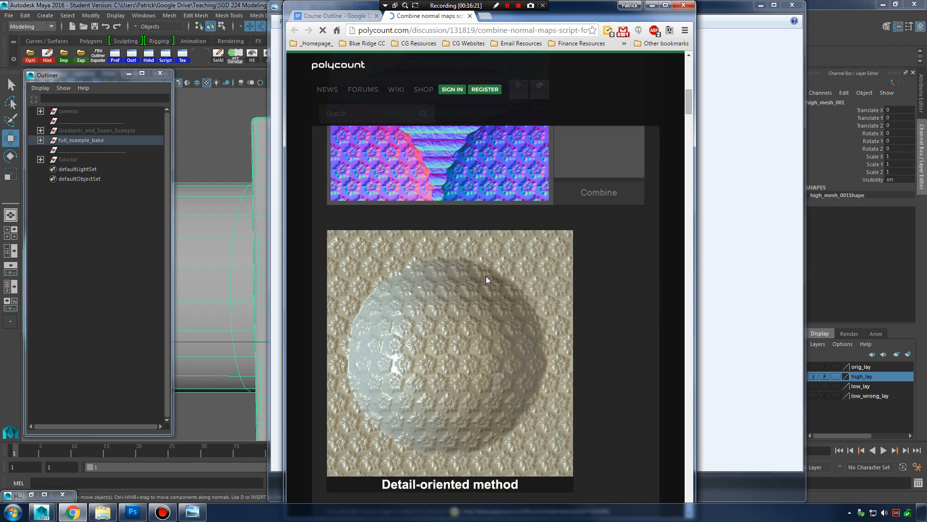
pyautogui.scroll(10, 499, 271)
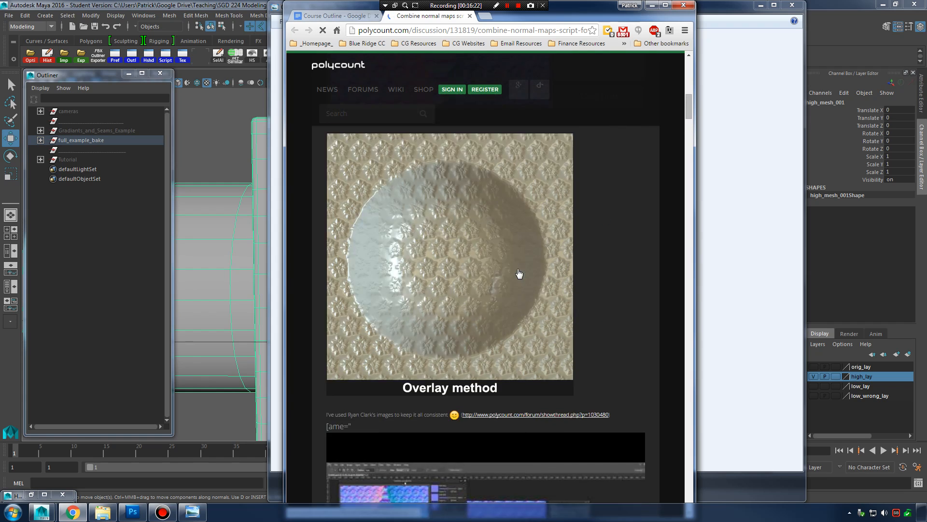
pyautogui.scroll(4, 495, 274)
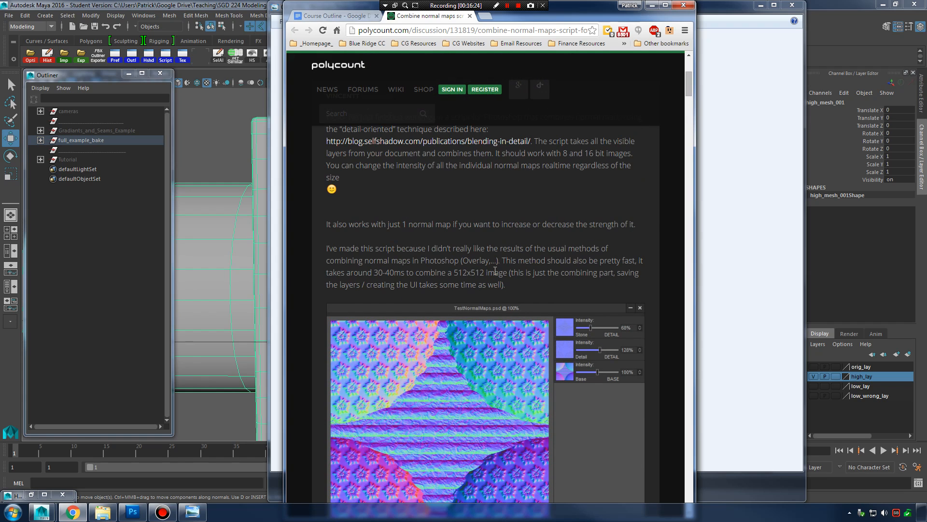
pyautogui.scroll(5, 506, 261)
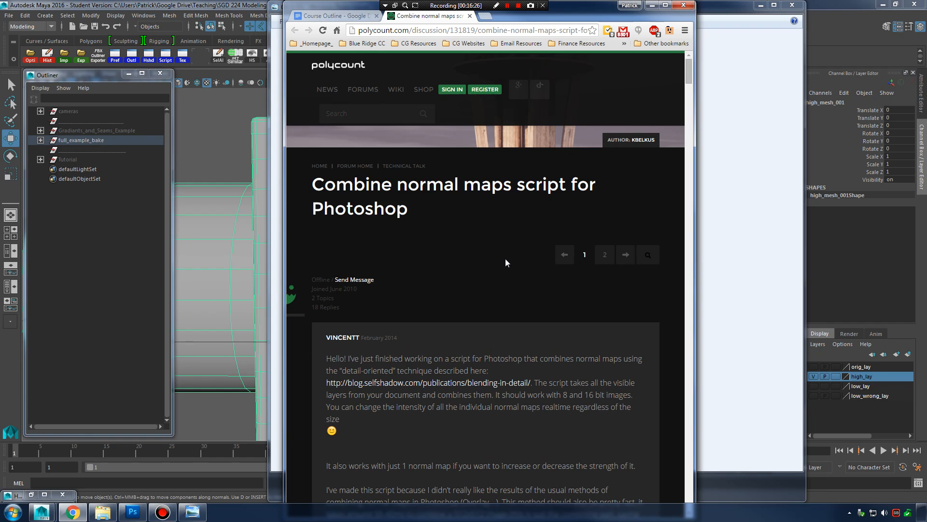
pyautogui.scroll(-4, 502, 261)
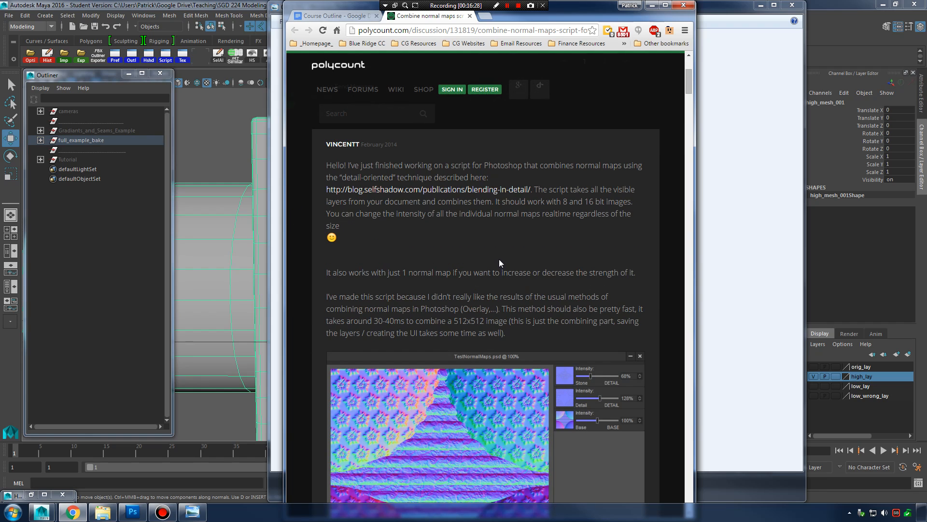
pyautogui.scroll(-3, 499, 261)
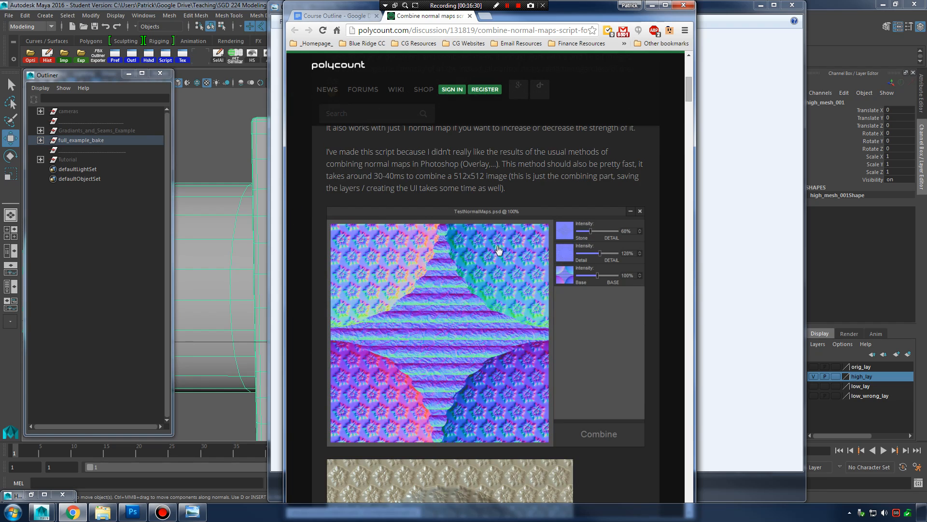
# Step: Switch to Windows Photo Viewer and view the floater reference images 04_B.JPG and 04_A.JPG
pyautogui.click(193, 512)
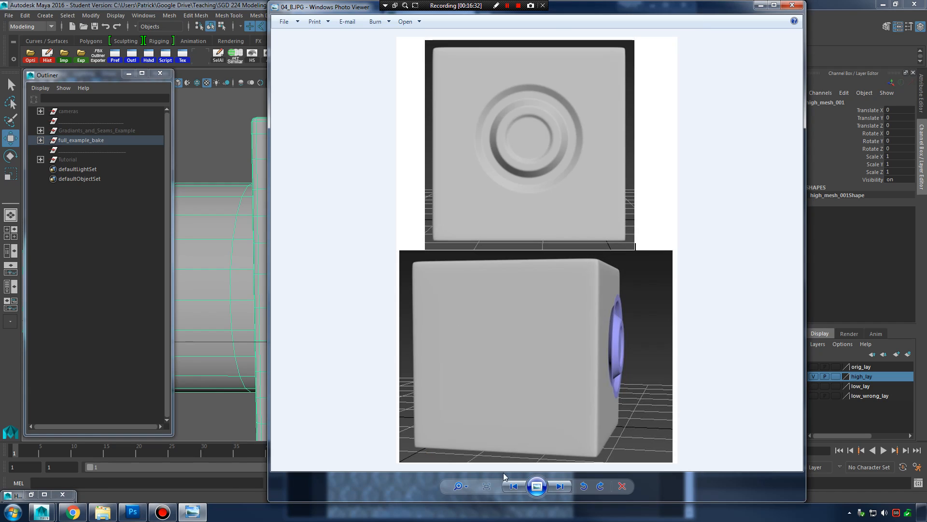
pyautogui.click(510, 485)
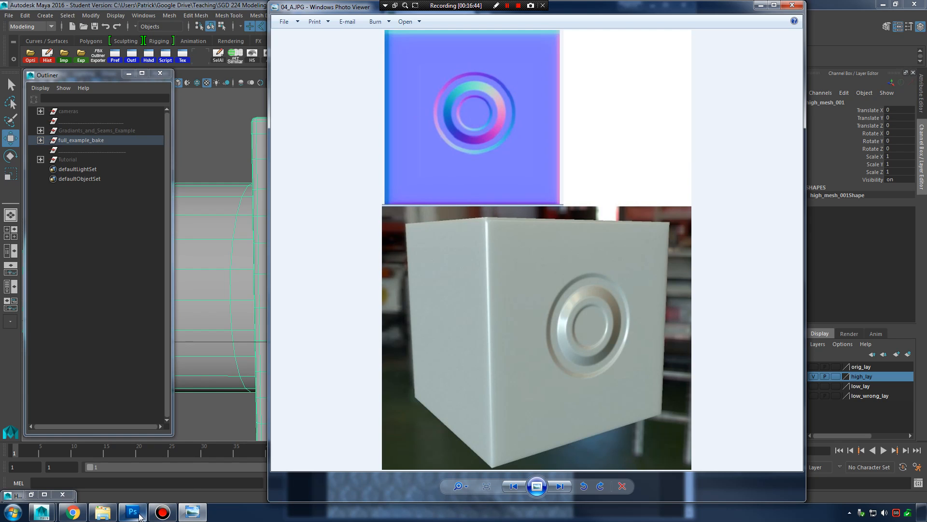
pyautogui.click(139, 516)
pyautogui.click(139, 515)
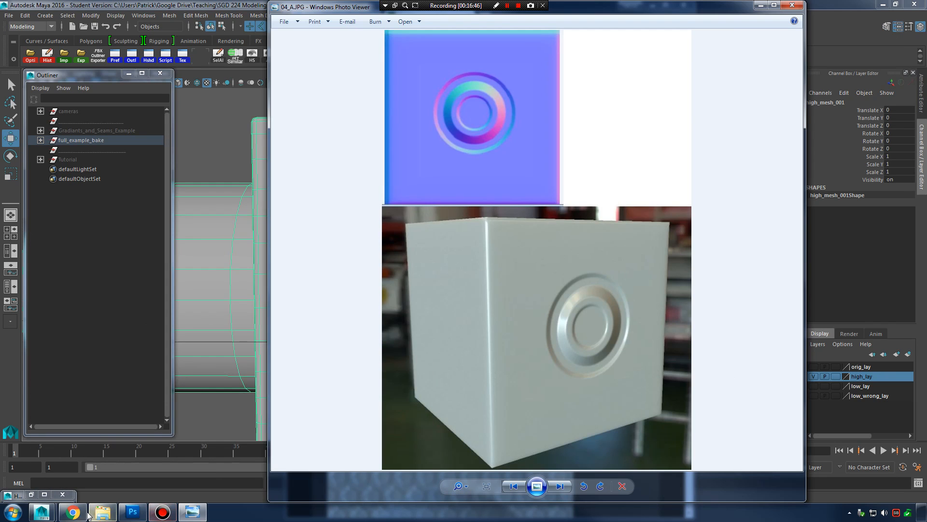
# Step: Return to the polycount thread in Chrome and examine the script's example images, demo video and download notes
pyautogui.click(73, 512)
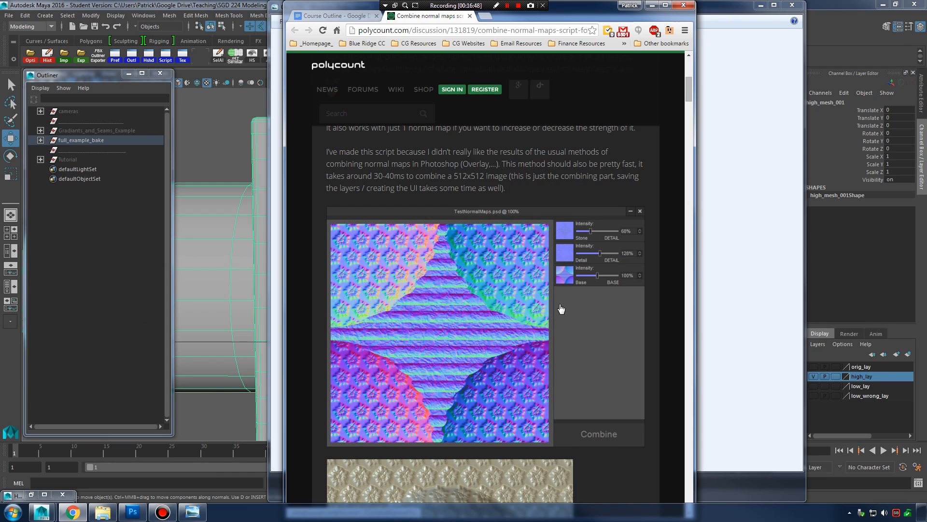
pyautogui.scroll(-7, 548, 304)
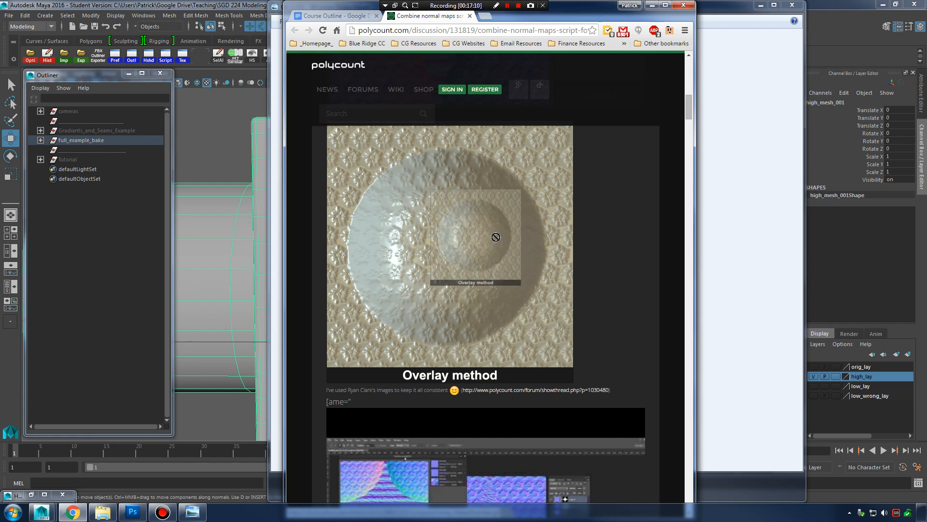
pyautogui.scroll(-3, 607, 266)
pyautogui.scroll(-5, 604, 265)
pyautogui.scroll(3, 604, 262)
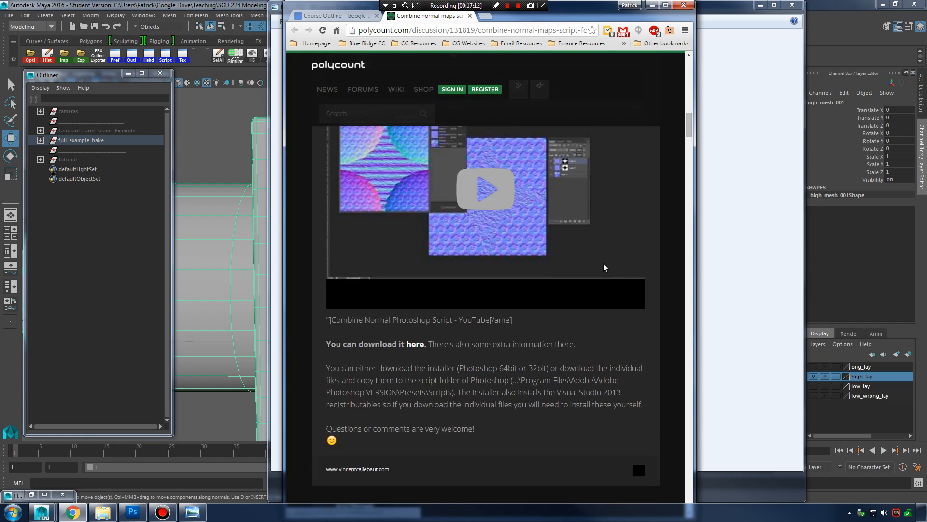
pyautogui.scroll(9, 613, 266)
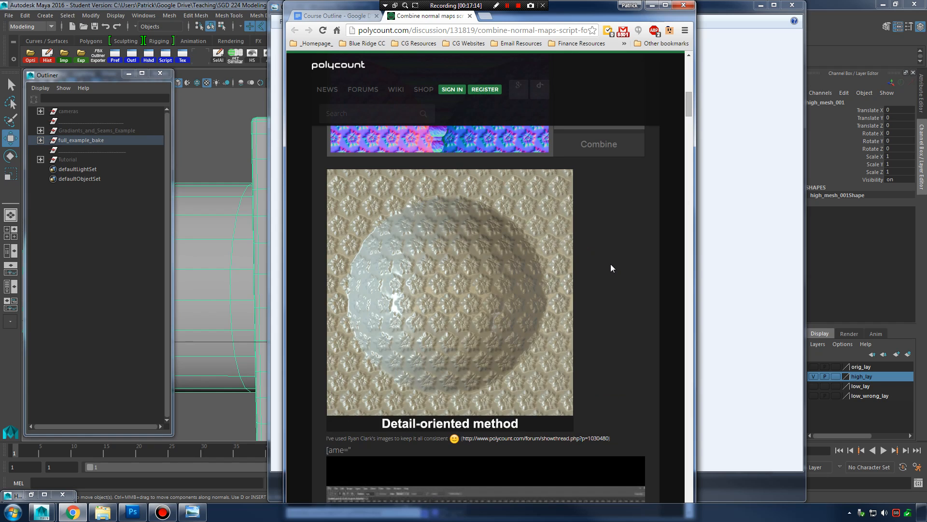
pyautogui.scroll(4, 614, 266)
pyautogui.scroll(-2, 607, 265)
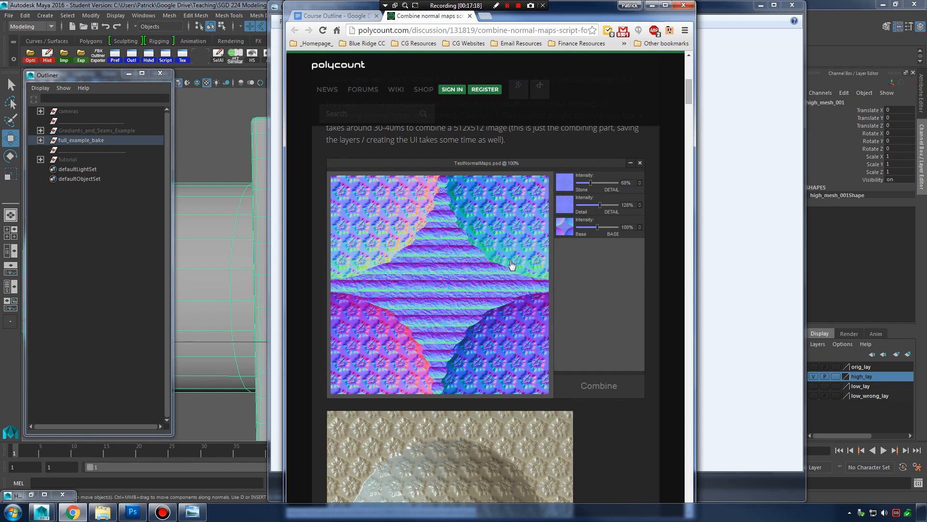
pyautogui.scroll(8, 508, 256)
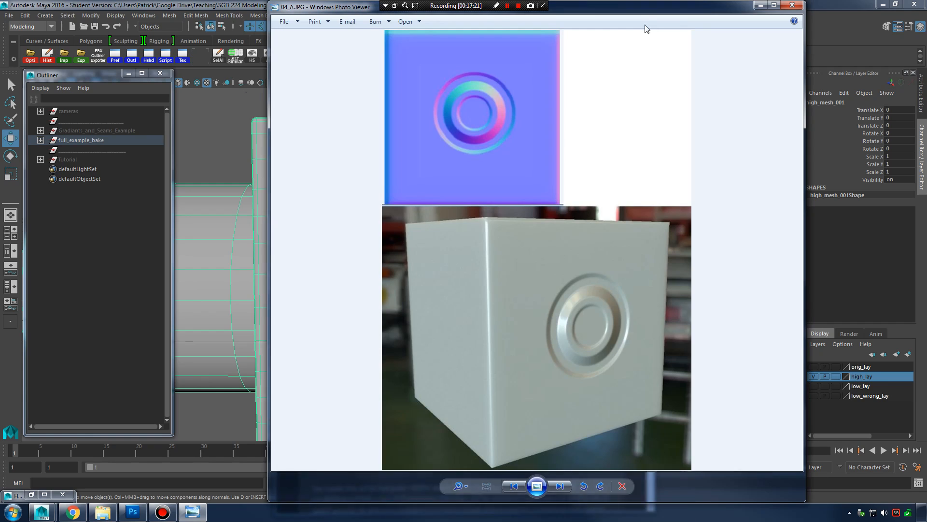
# Step: Minimize Chrome and bring up the normal gradient reference image 05_A.JPG in Windows Photo Viewer
pyautogui.click(652, 6)
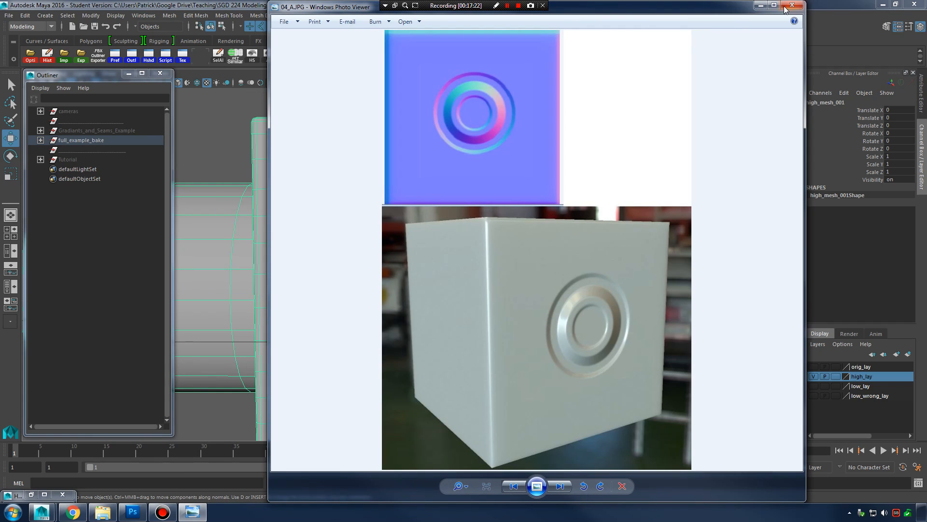
pyautogui.click(568, 486)
pyautogui.click(567, 485)
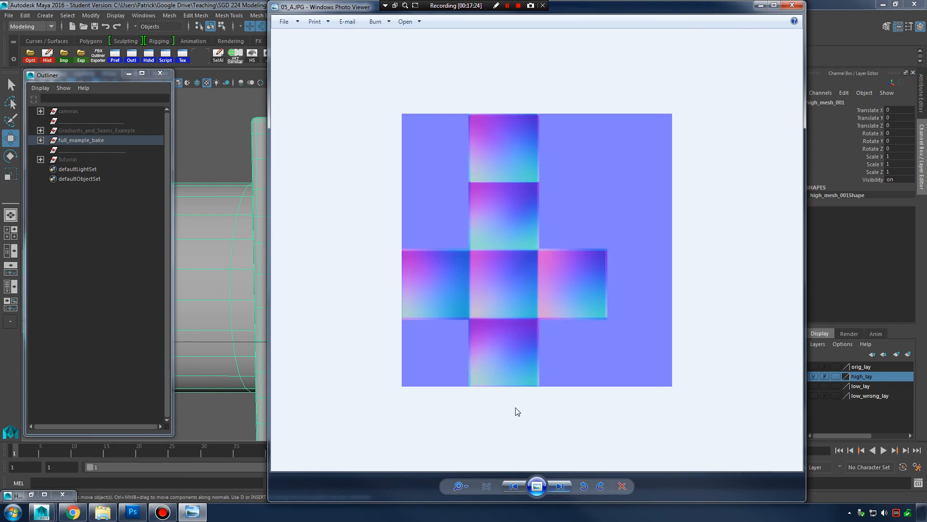
# Step: Close the polycount thread in Chrome, review the Course Outline around Normal Kitbashing, and move the browser window off this screen
pyautogui.click(73, 512)
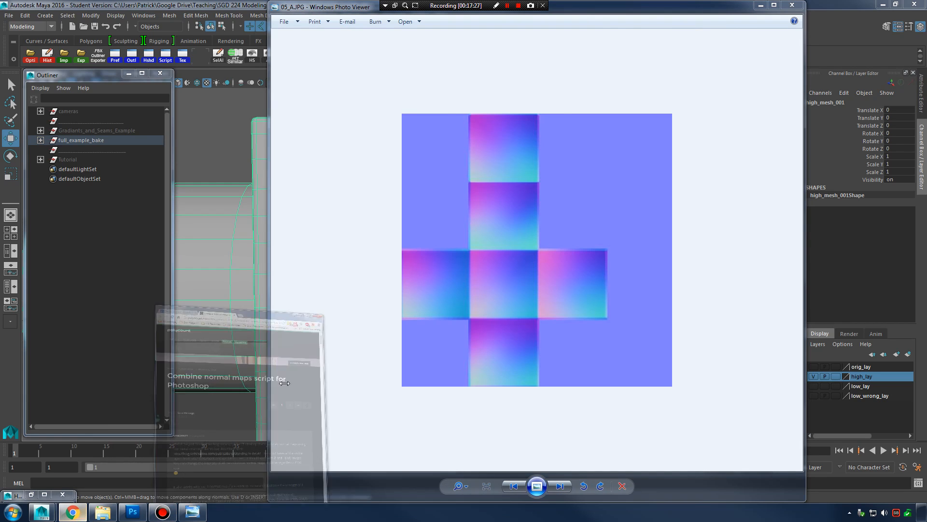
pyautogui.click(349, 16)
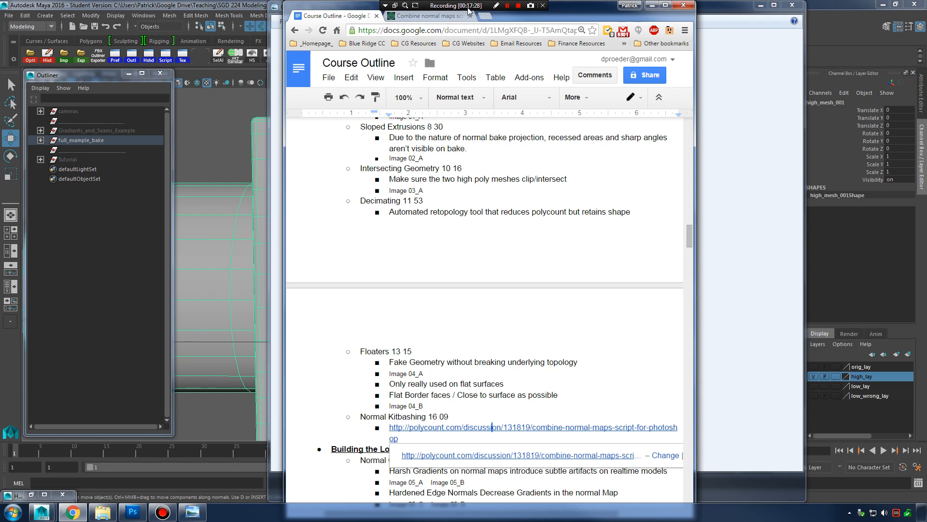
pyautogui.click(470, 16)
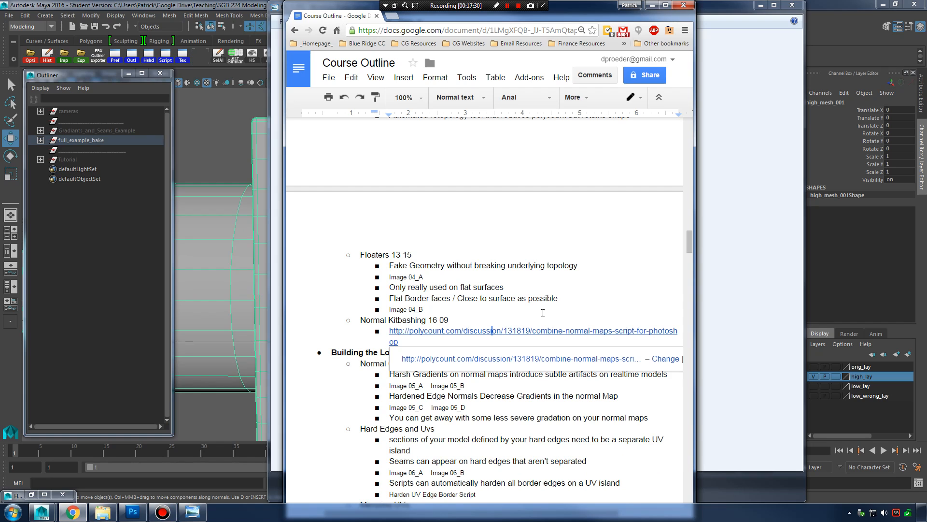
pyautogui.click(633, 251)
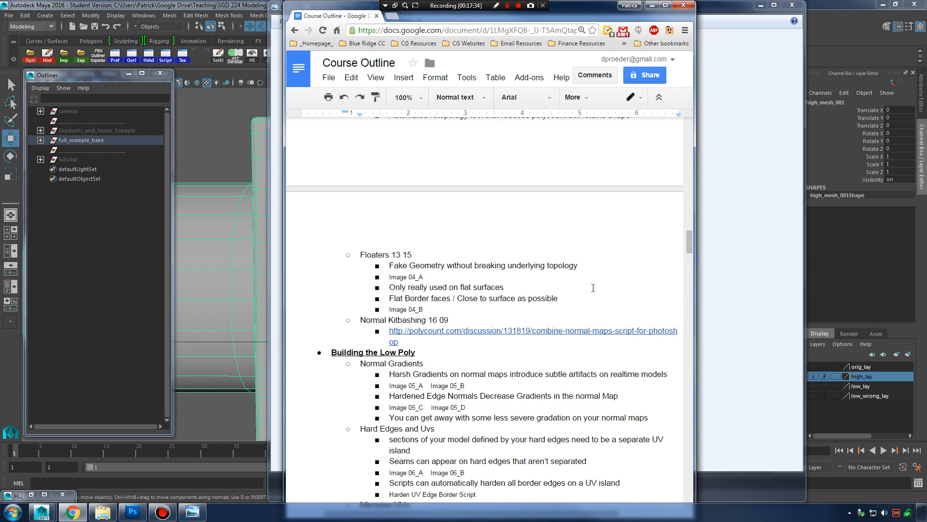
pyautogui.scroll(6, 595, 287)
pyautogui.moveTo(551, 6); pyautogui.dragTo(926, 38)
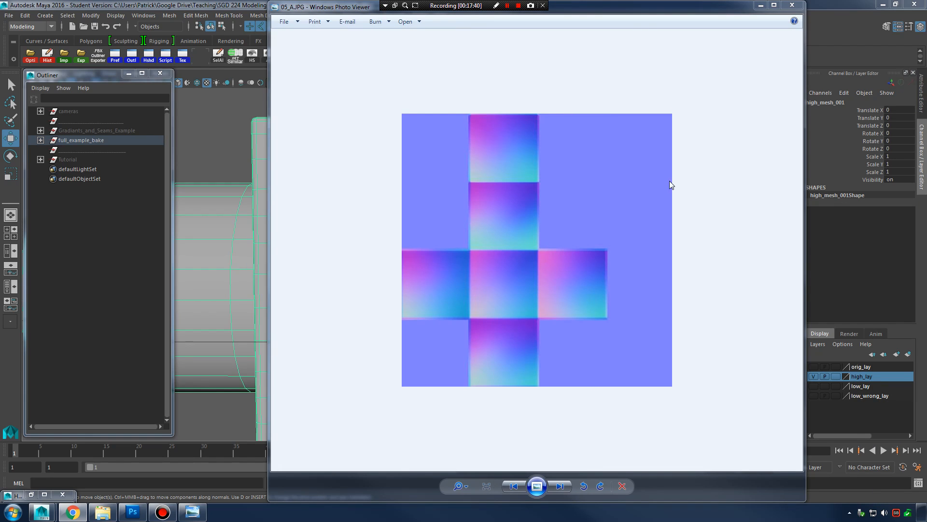
# Step: Minimize Photo Viewer to return to Maya, hide the full_example_bake group, then show the Tutorial group and expand it
pyautogui.click(763, 7)
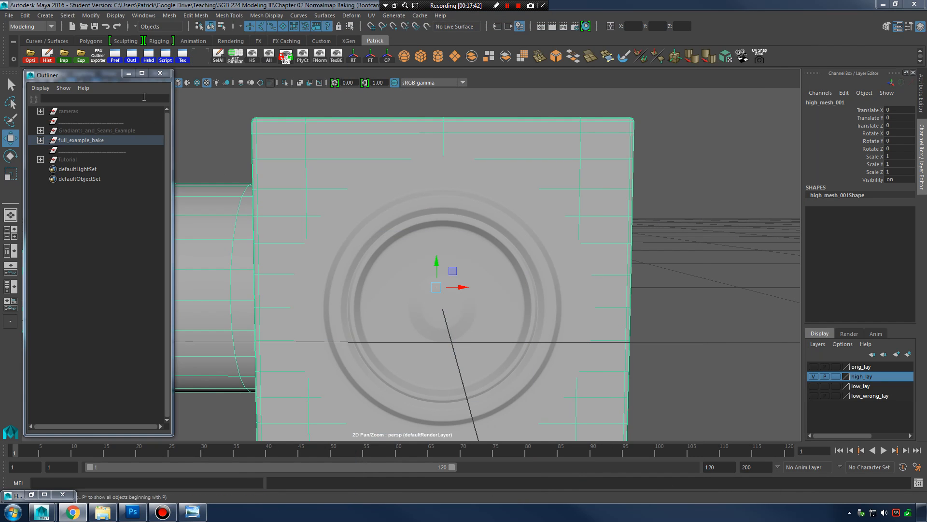
pyautogui.click(91, 142)
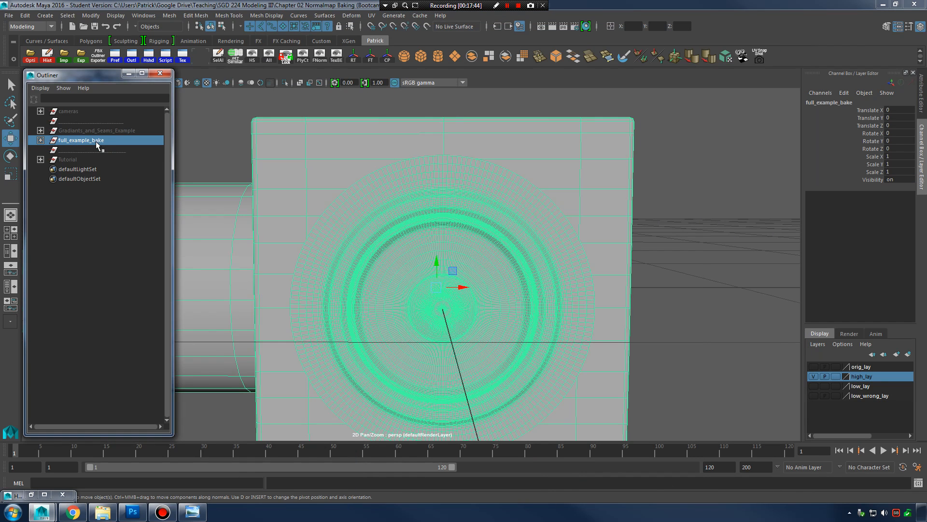
pyautogui.click(285, 57)
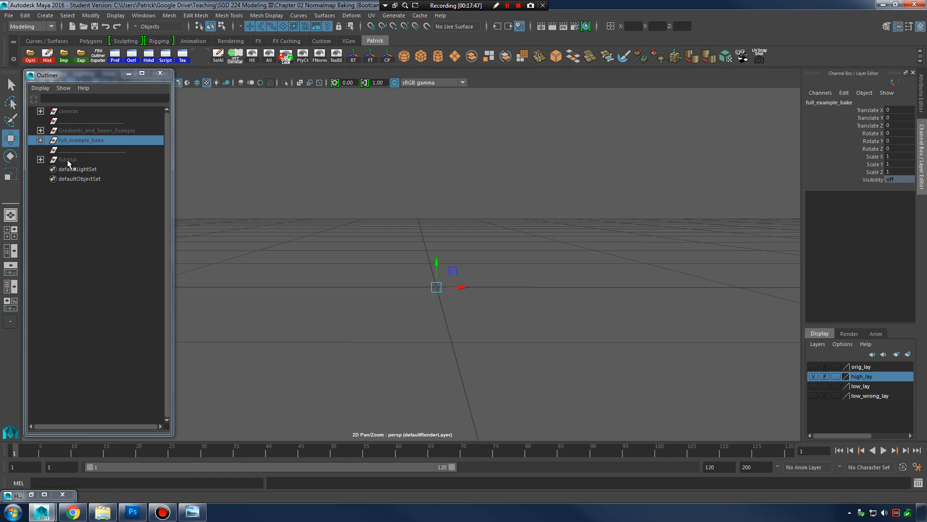
pyautogui.click(68, 161)
pyautogui.click(286, 57)
pyautogui.click(38, 161)
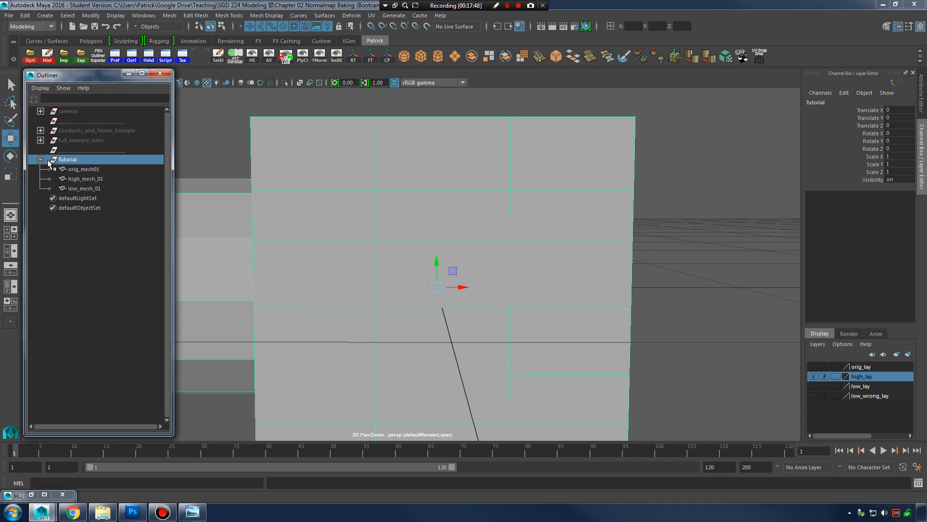
# Step: Select high_mesh_01, orig_mesh01 and low_mesh_01 in turn within the Tutorial group, ending with high_mesh_01 selected
pyautogui.click(95, 180)
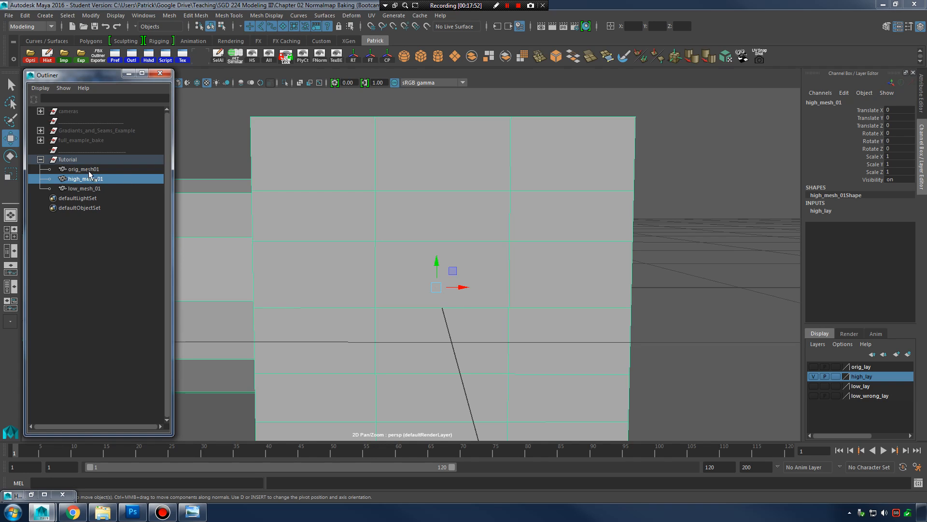
pyautogui.click(89, 170)
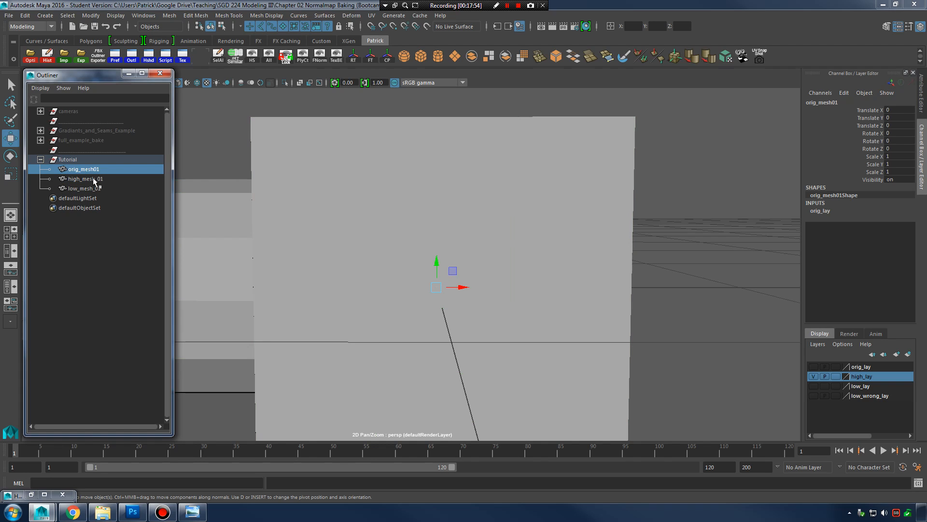
pyautogui.click(89, 190)
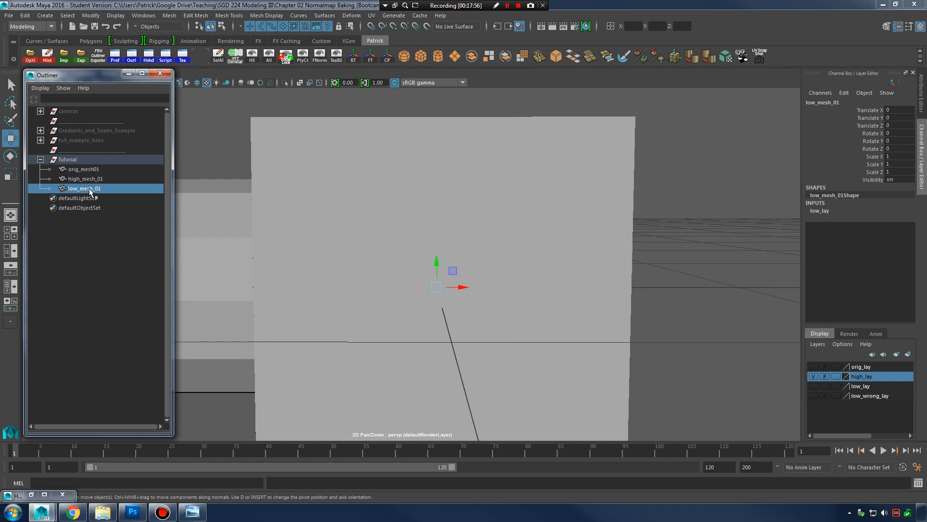
pyautogui.click(93, 179)
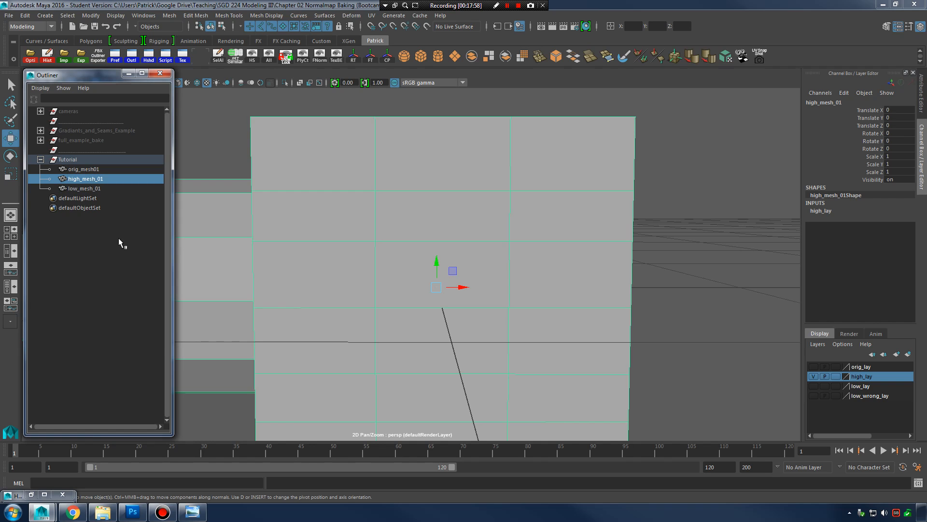
pyautogui.click(204, 515)
pyautogui.click(205, 516)
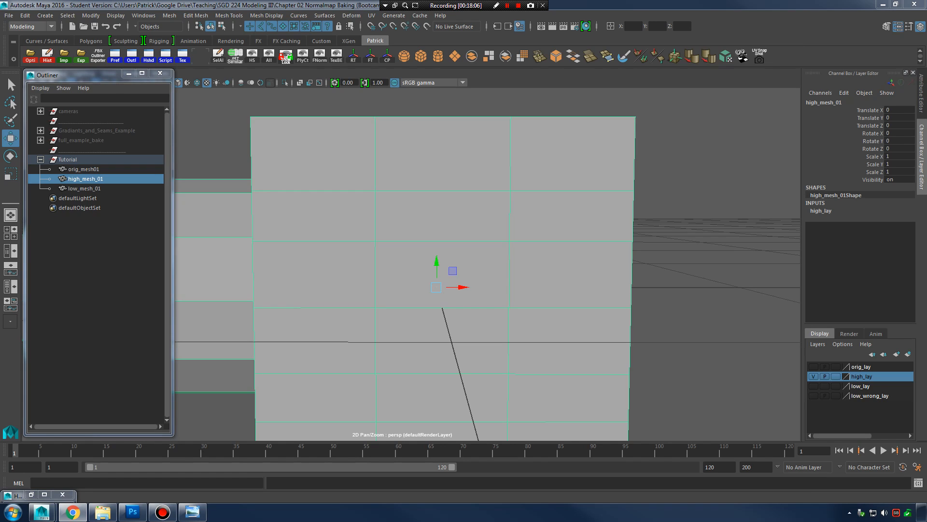
# Step: Clear the selection, inspect the tutorial cube and cylinder model from an angled view, and select its high-poly mesh high_mesh_01
pyautogui.click(720, 242)
pyautogui.keyDown('alt'); pyautogui.moveTo(720, 242); pyautogui.dragTo(508, 253, button='right'); pyautogui.keyUp('alt')
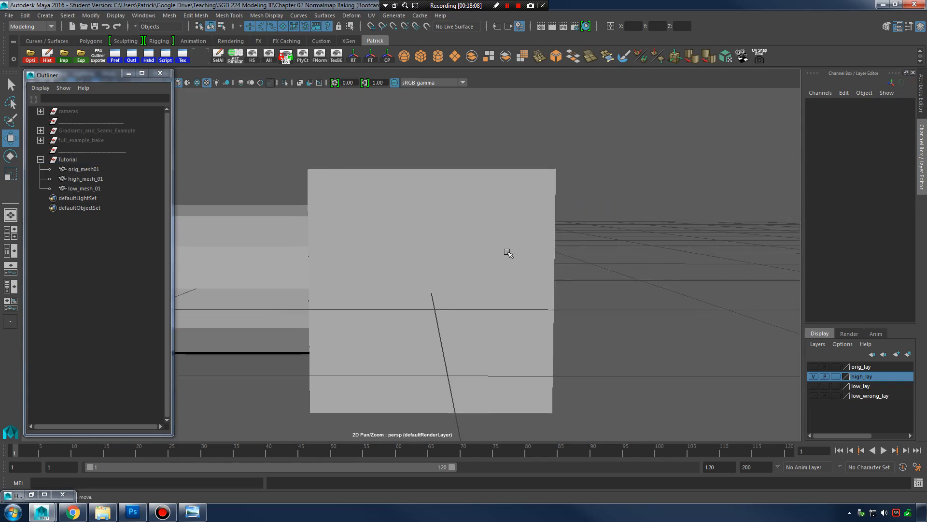
pyautogui.keyDown('alt'); pyautogui.moveTo(507, 253); pyautogui.dragTo(613, 261); pyautogui.keyUp('alt')
pyautogui.click(420, 271)
pyautogui.keyDown('alt'); pyautogui.moveTo(420, 270); pyautogui.dragTo(599, 254, button='middle'); pyautogui.keyUp('alt')
pyautogui.moveTo(599, 246)
pyautogui.keyDown('alt'); pyautogui.mouseDown()
pyautogui.moveTo(611, 258)
pyautogui.moveTo(718, 259)
pyautogui.moveTo(534, 257)
pyautogui.moveTo(570, 246)
pyautogui.moveTo(648, 250)
pyautogui.moveTo(587, 248)
pyautogui.mouseUp(); pyautogui.keyUp('alt')
pyautogui.click(680, 225)
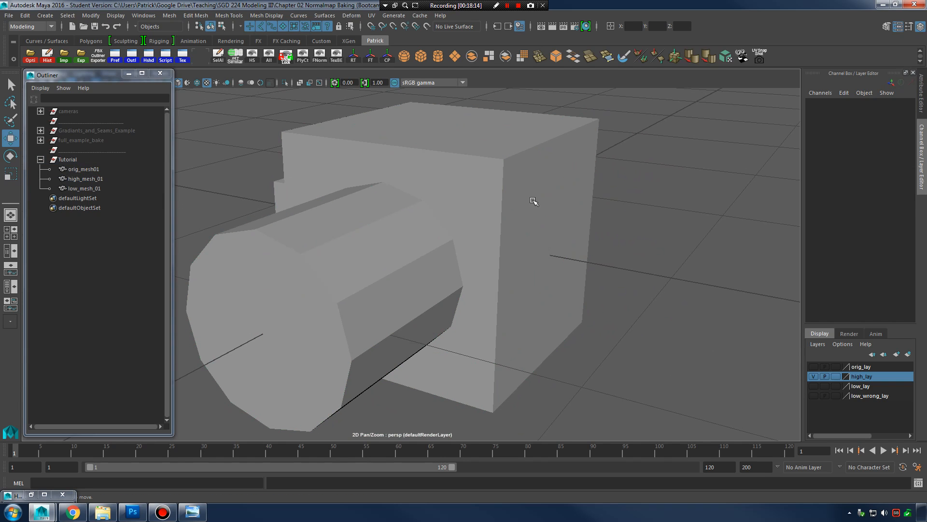
pyautogui.click(536, 201)
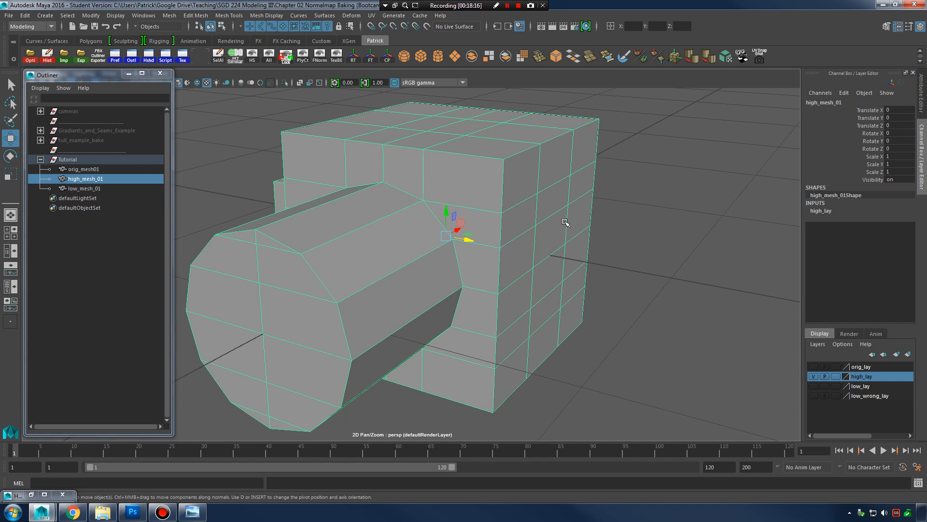
pyautogui.moveTo(565, 223)
pyautogui.keyDown('alt'); pyautogui.mouseDown()
pyautogui.moveTo(575, 210)
pyautogui.moveTo(564, 225)
pyautogui.mouseUp(); pyautogui.keyUp('alt')
pyautogui.keyDown('alt'); pyautogui.moveTo(578, 221); pyautogui.dragTo(642, 229, button='right'); pyautogui.keyUp('alt')
pyautogui.keyDown('alt'); pyautogui.moveTo(642, 229); pyautogui.dragTo(582, 242, button='middle'); pyautogui.keyUp('alt')
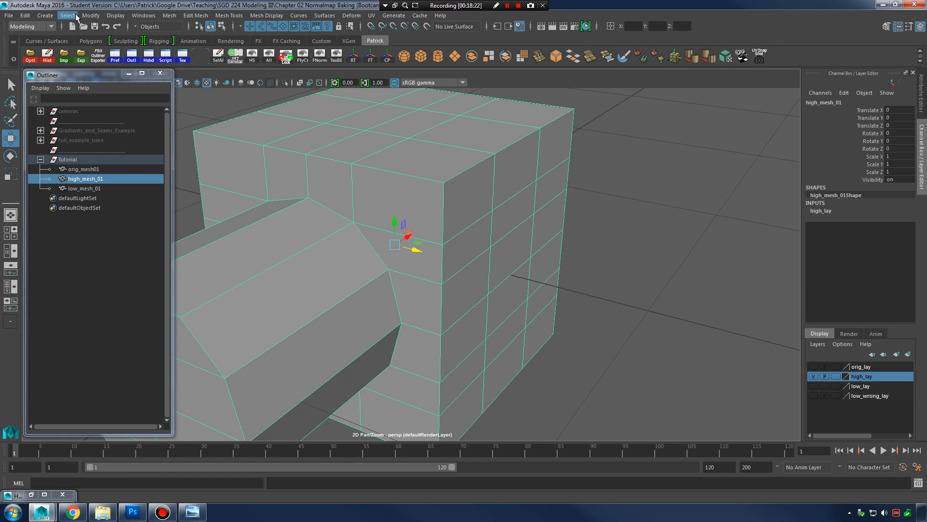
# Step: Create an eight-sided polygon cylinder, move it along Z to about 1.98 beside the tutorial model, and set its Rotate X to 90
pyautogui.click(45, 15)
pyautogui.moveTo(83, 51)
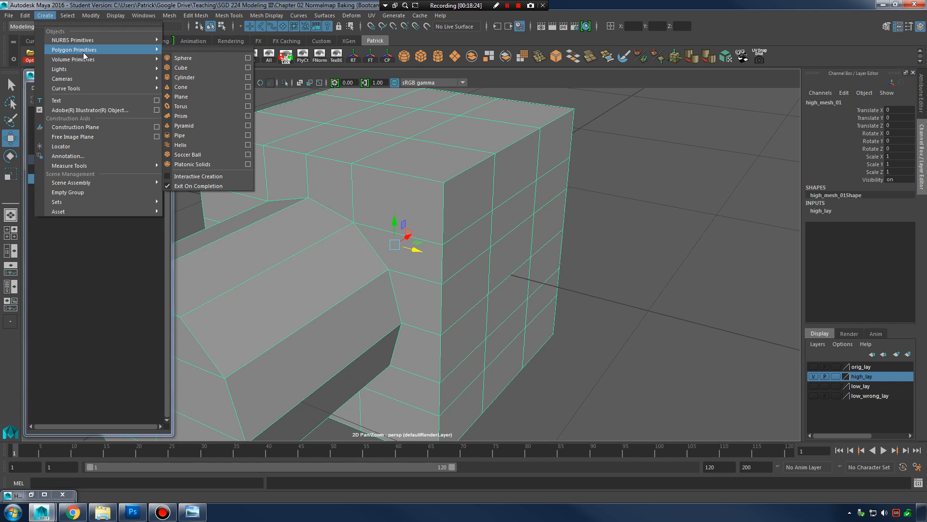
pyautogui.click(230, 78)
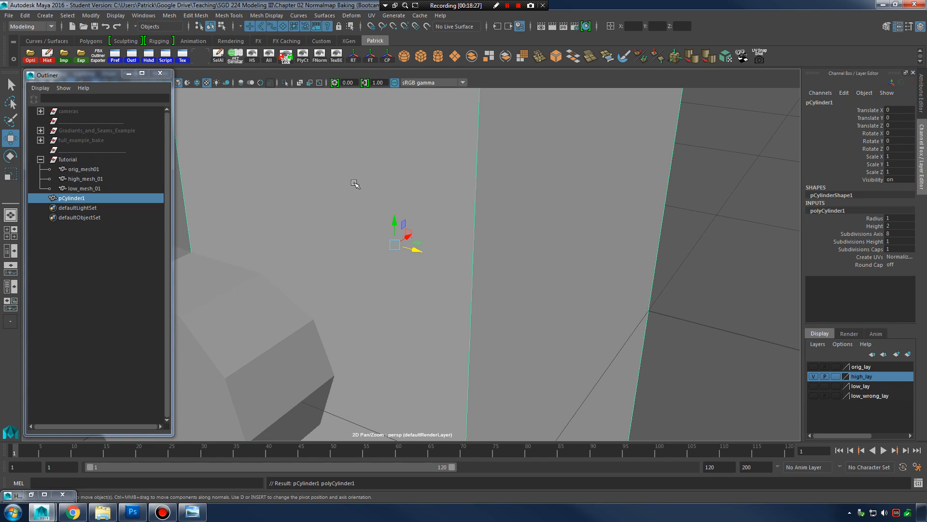
pyautogui.press('f')
pyautogui.moveTo(434, 261); pyautogui.dragTo(621, 323)
pyautogui.press('e')
pyautogui.moveTo(428, 263); pyautogui.dragTo(652, 326)
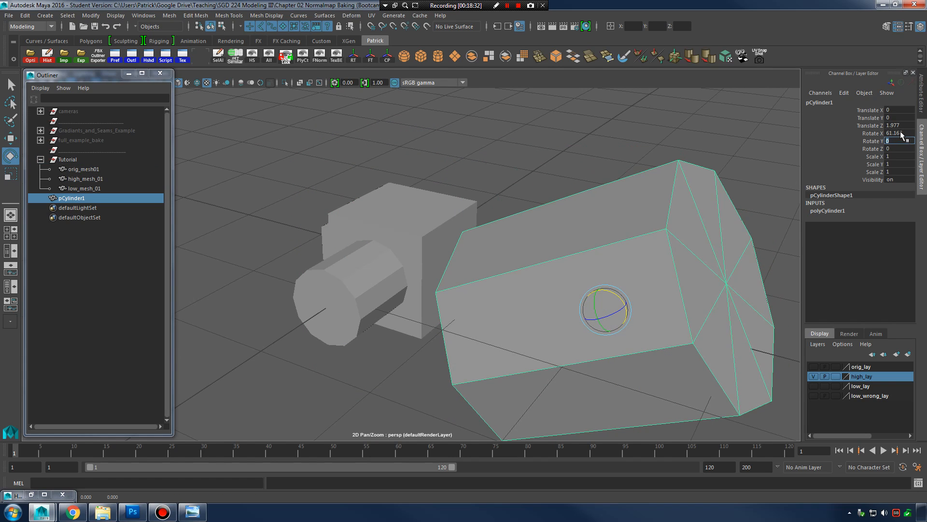
pyautogui.write('90')
pyautogui.press('Return')
# Step: Delete the cylinder's side and rear cap faces, leaving only the front cap as a flat disc
pyautogui.keyDown('alt'); pyautogui.moveTo(435, 166); pyautogui.dragTo(576, 186); pyautogui.keyUp('alt')
pyautogui.rightClick(576, 186)
pyautogui.click(576, 213)
pyautogui.moveTo(401, 118); pyautogui.dragTo(544, 434)
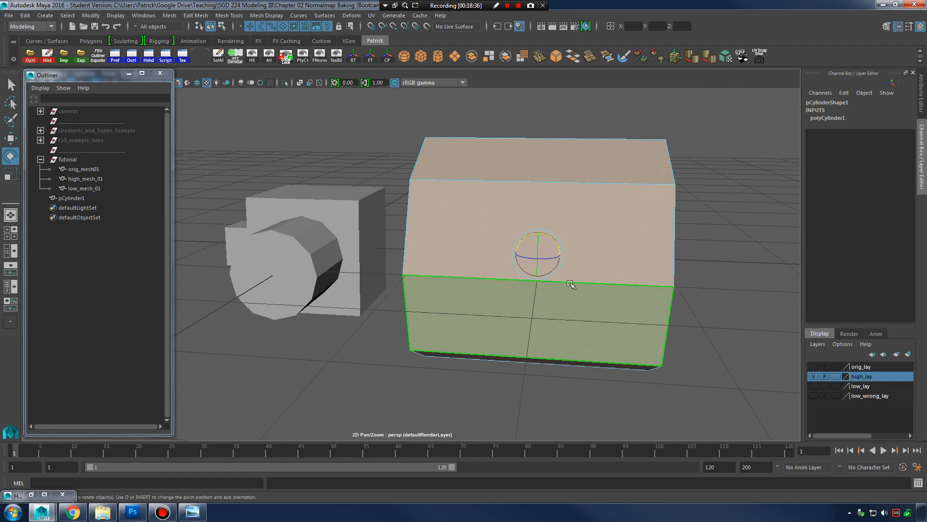
pyautogui.press('Delete')
pyautogui.keyDown('alt'); pyautogui.moveTo(704, 244); pyautogui.dragTo(664, 250); pyautogui.keyUp('alt')
pyautogui.moveTo(607, 271); pyautogui.dragTo(641, 245, button='right')
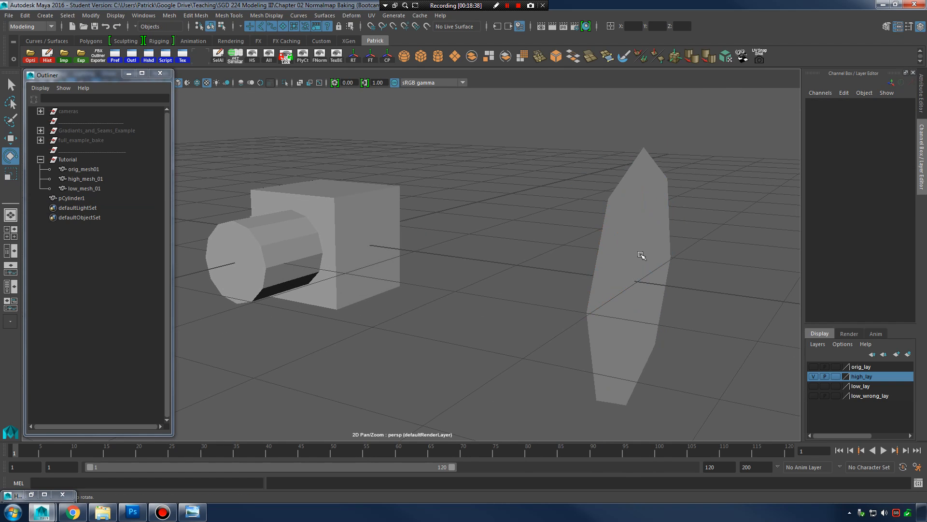
# Step: Center the disc's pivot, move the disc in front of the cube's side face, and scale it uniformly to about 0.264
pyautogui.click(644, 272)
pyautogui.click(387, 56)
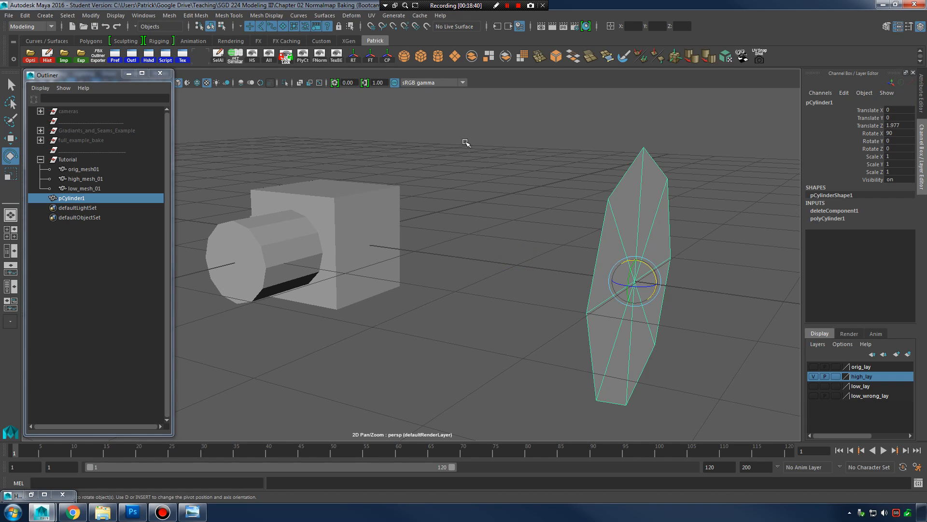
pyautogui.press('w')
pyautogui.moveTo(659, 285); pyautogui.dragTo(271, 257)
pyautogui.press('r')
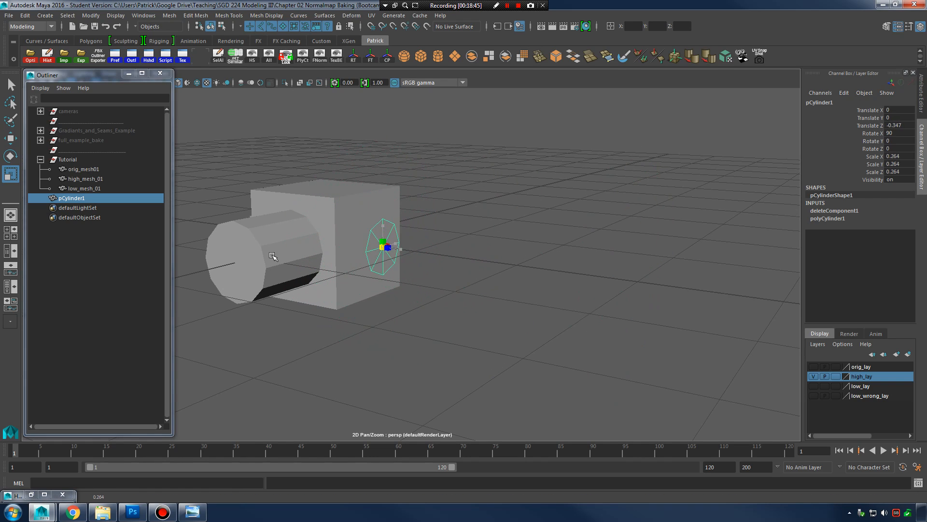
pyautogui.press('f')
pyautogui.keyDown('alt'); pyautogui.moveTo(523, 270); pyautogui.dragTo(501, 246); pyautogui.keyUp('alt')
pyautogui.press('w')
pyautogui.keyDown('alt'); pyautogui.moveTo(501, 246); pyautogui.dragTo(565, 240, button='middle'); pyautogui.keyUp('alt')
pyautogui.press('1')
# Step: Extrude the disc's border edges and scale them outward to form a surrounding ring of faces
pyautogui.keyDown('alt'); pyautogui.moveTo(565, 241); pyautogui.dragTo(506, 221); pyautogui.keyUp('alt')
pyautogui.moveTo(497, 219); pyautogui.dragTo(518, 237, button='right')
pyautogui.doubleClick(499, 191)
pyautogui.press('e')
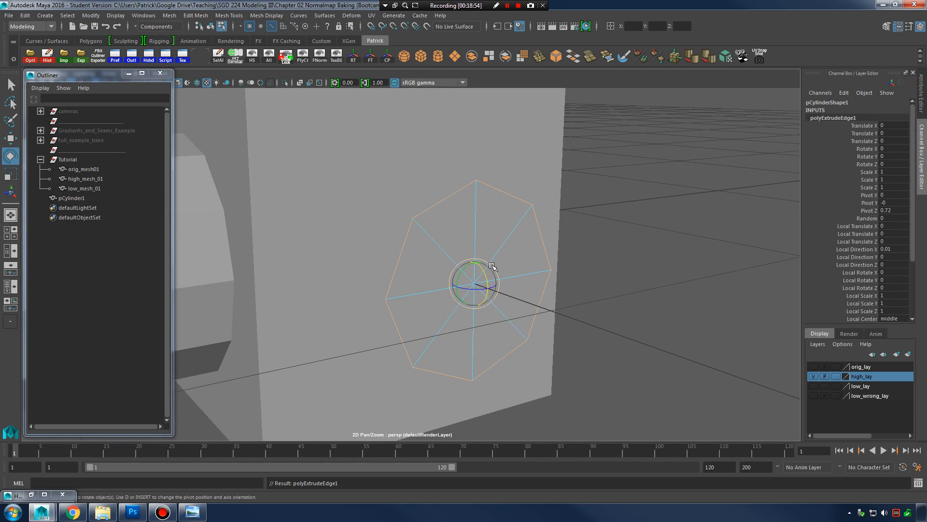
pyautogui.press('r')
pyautogui.moveTo(474, 283); pyautogui.dragTo(590, 271)
# Step: Insert an edge loop midway through the extruded ring and pull it away from the cube to raise a rim
pyautogui.moveTo(540, 224)
pyautogui.keyDown('alt'); pyautogui.mouseDown()
pyautogui.moveTo(531, 257)
pyautogui.moveTo(555, 232)
pyautogui.moveTo(531, 219)
pyautogui.mouseUp(); pyautogui.keyUp('alt')
pyautogui.moveTo(530, 216); pyautogui.dragTo(505, 213, button='right')
pyautogui.moveTo(500, 164); pyautogui.dragTo(503, 151)
pyautogui.press('w')
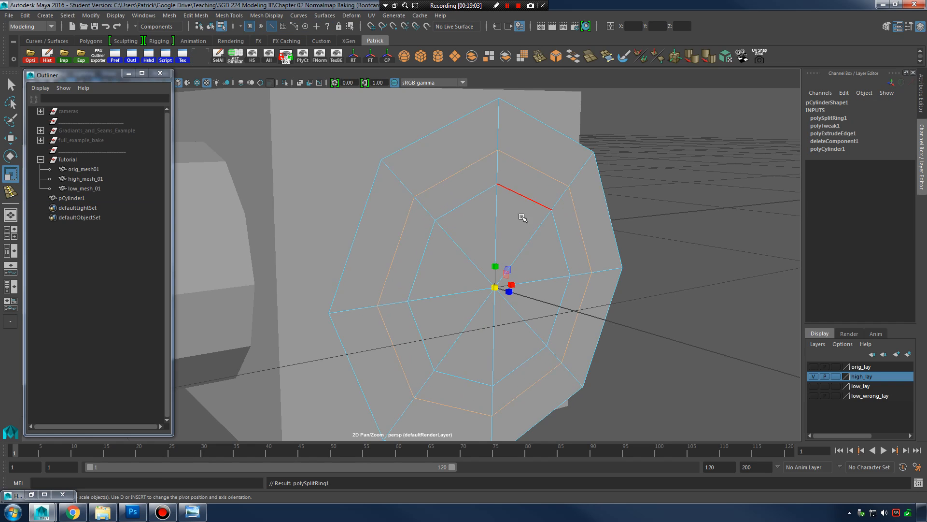
pyautogui.moveTo(512, 291); pyautogui.dragTo(530, 298)
# Step: Insert a second edge loop between the raised loop and the inner disc, and pull it outward
pyautogui.moveTo(559, 199); pyautogui.dragTo(493, 206, button='right')
pyautogui.click(507, 172)
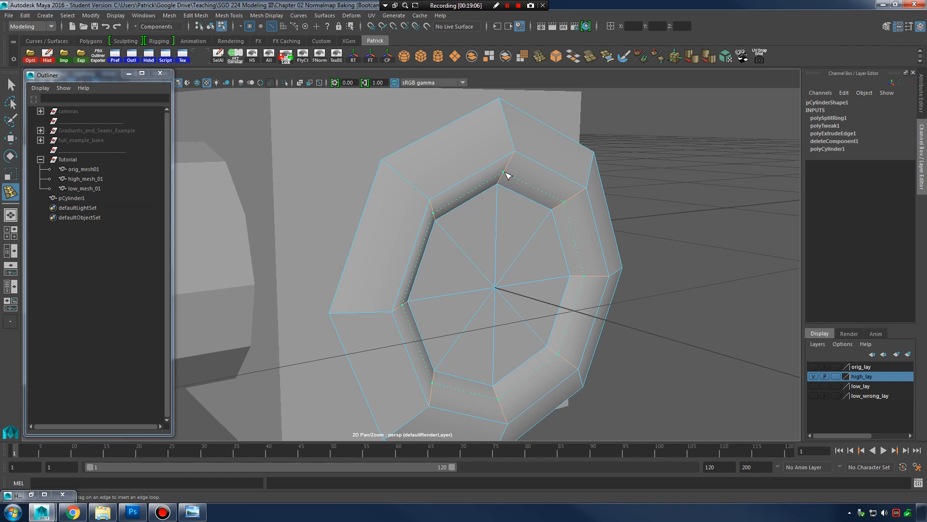
pyautogui.press('w')
pyautogui.moveTo(522, 296); pyautogui.dragTo(539, 304)
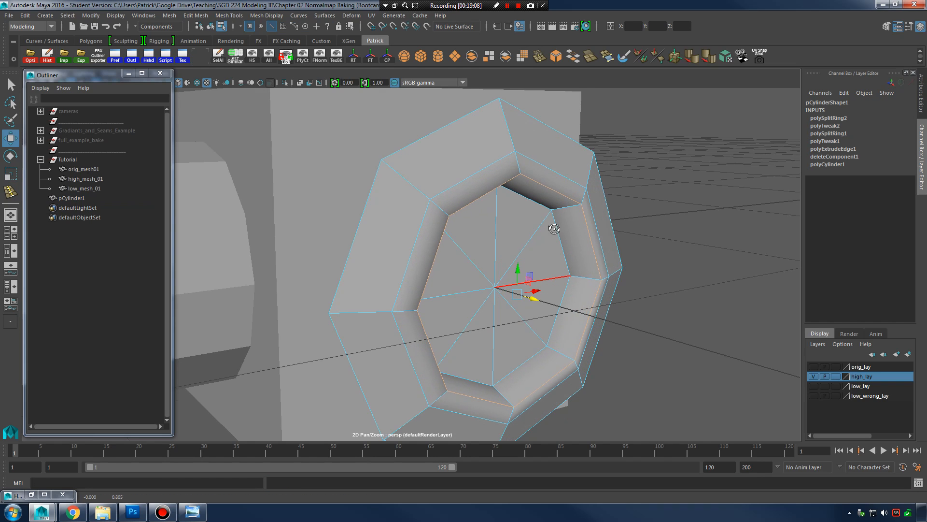
# Step: Insert an edge loop in the ring's outer slope, push it back toward the cube, and check the shape in smooth preview
pyautogui.keyDown('alt'); pyautogui.moveTo(554, 229); pyautogui.dragTo(562, 233); pyautogui.keyUp('alt')
pyautogui.moveTo(505, 144); pyautogui.dragTo(540, 127, button='right')
pyautogui.keyDown('alt'); pyautogui.moveTo(470, 162); pyautogui.dragTo(514, 159); pyautogui.keyUp('alt')
pyautogui.keyDown('shift'); pyautogui.moveTo(512, 159); pyautogui.dragTo(482, 173, button='right'); pyautogui.keyUp('shift')
pyautogui.click(525, 144)
pyautogui.press('w')
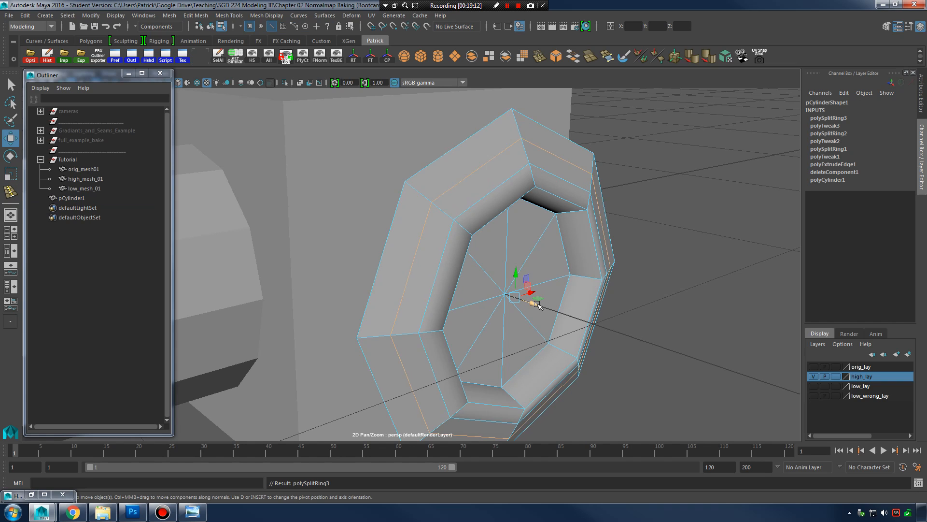
pyautogui.moveTo(537, 304); pyautogui.dragTo(518, 297)
pyautogui.keyDown('alt'); pyautogui.moveTo(622, 237); pyautogui.dragTo(589, 223); pyautogui.keyUp('alt')
pyautogui.press('3')
pyautogui.press('1')
# Step: Try to insert an edge loop across the triangular faces of the inner disc
pyautogui.keyDown('alt'); pyautogui.moveTo(565, 256); pyautogui.dragTo(524, 232); pyautogui.keyUp('alt')
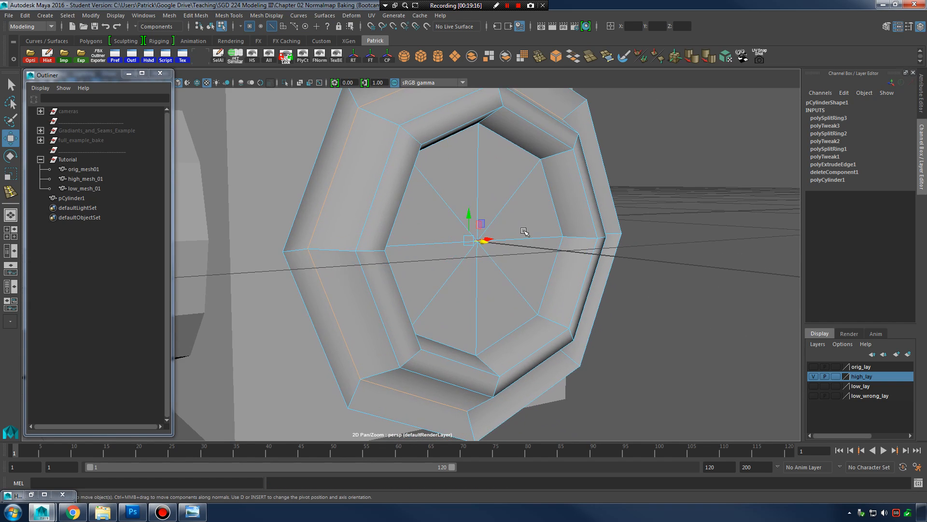
pyautogui.moveTo(500, 187); pyautogui.dragTo(502, 213, button='right')
pyautogui.keyDown('alt'); pyautogui.moveTo(627, 197); pyautogui.dragTo(561, 189); pyautogui.keyUp('alt')
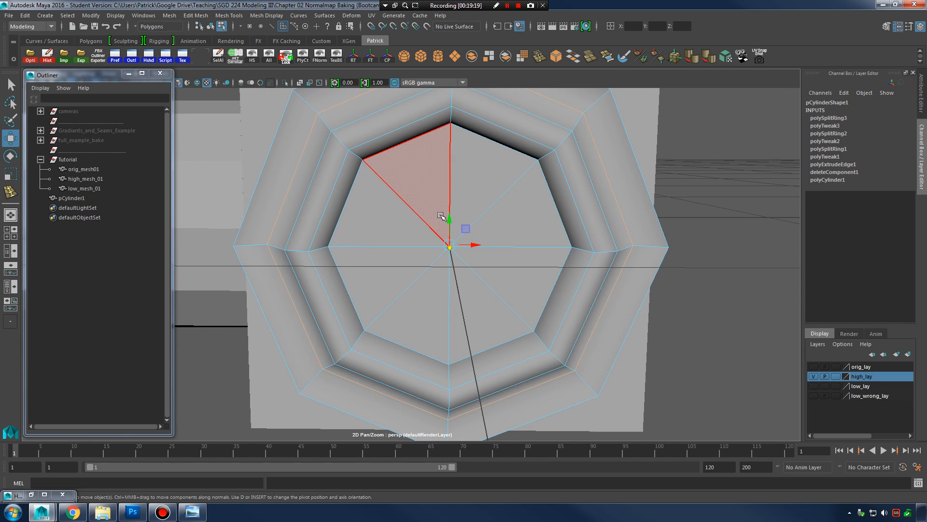
pyautogui.keyDown('alt'); pyautogui.moveTo(441, 216); pyautogui.dragTo(502, 244); pyautogui.keyUp('alt')
pyautogui.keyDown('alt'); pyautogui.moveTo(524, 212); pyautogui.dragTo(500, 192); pyautogui.keyUp('alt')
pyautogui.press('F8')
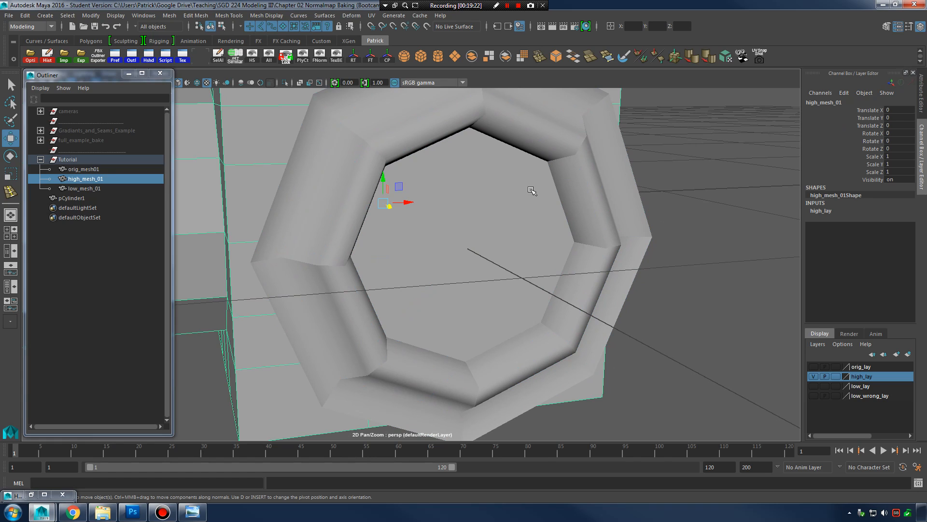
pyautogui.click(534, 189)
pyautogui.keyDown('shift'); pyautogui.moveTo(535, 182); pyautogui.dragTo(511, 194, button='right'); pyautogui.keyUp('shift')
pyautogui.click(515, 196)
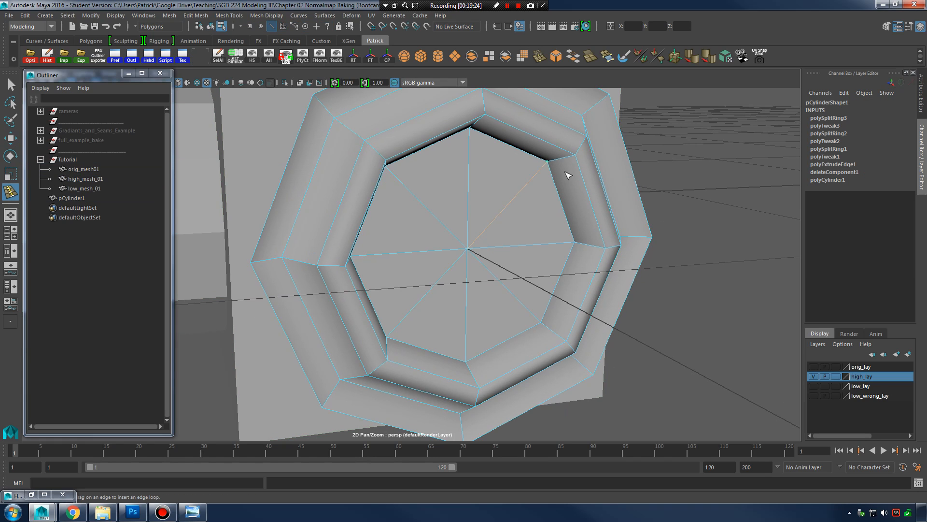
pyautogui.press('q')
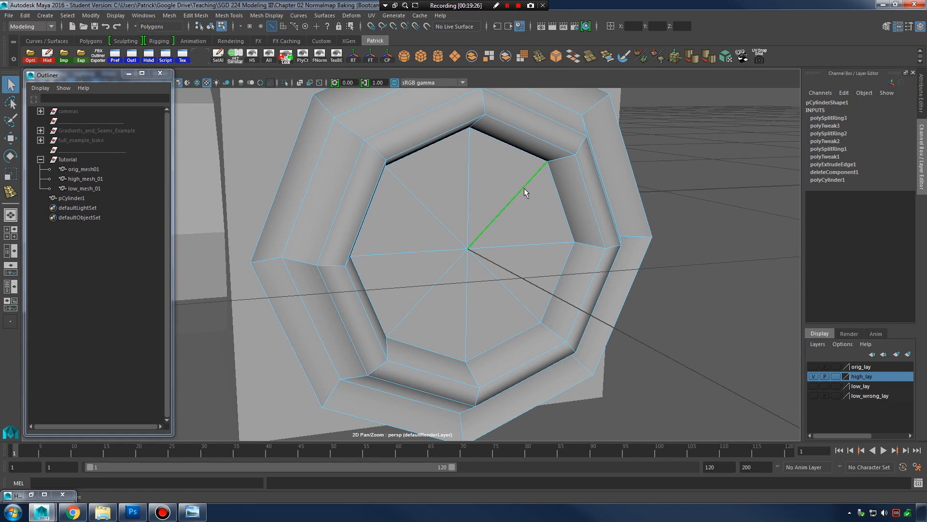
# Step: Extrude the triangular faces of the inner disc and scale them inward to create a smaller inset
pyautogui.moveTo(523, 189); pyautogui.dragTo(507, 226, button='right')
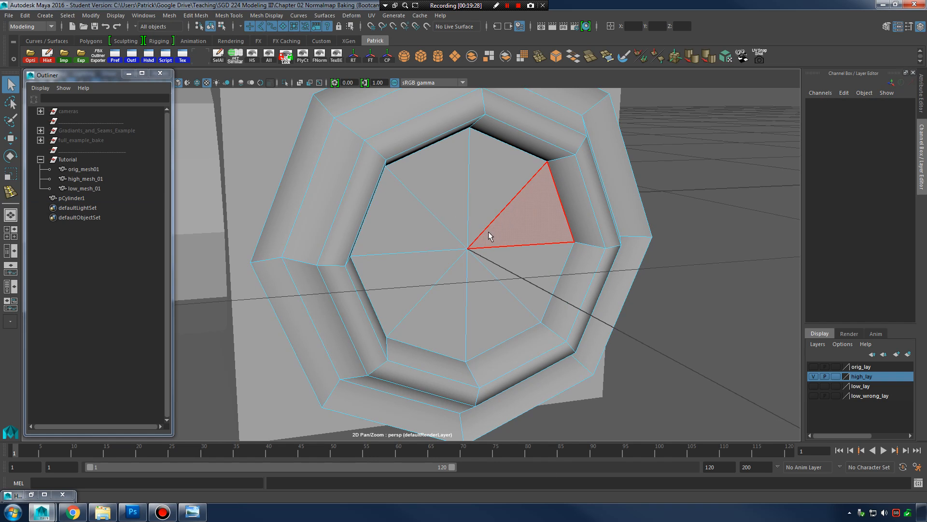
pyautogui.moveTo(449, 227); pyautogui.dragTo(482, 268)
pyautogui.keyDown('alt'); pyautogui.moveTo(498, 263); pyautogui.dragTo(662, 249); pyautogui.keyUp('alt')
pyautogui.keyDown('alt'); pyautogui.moveTo(275, 188); pyautogui.dragTo(488, 220); pyautogui.keyUp('alt')
pyautogui.moveTo(488, 220); pyautogui.dragTo(488, 242, button='right')
pyautogui.press('r')
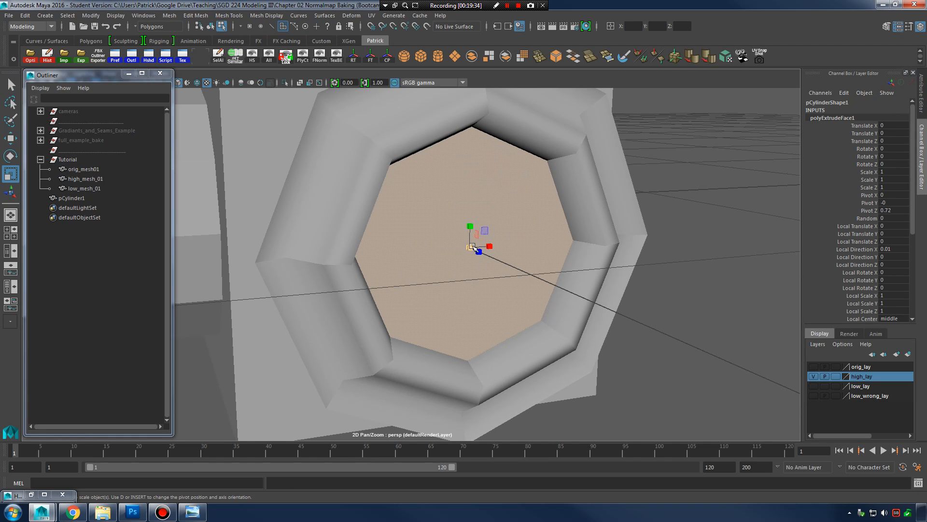
pyautogui.press('4')
pyautogui.moveTo(474, 248); pyautogui.dragTo(428, 253)
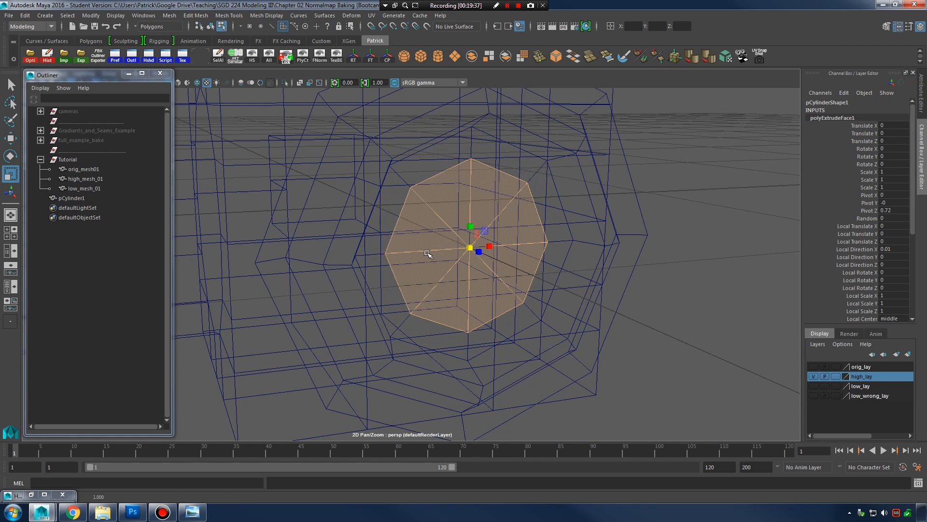
pyautogui.press('5')
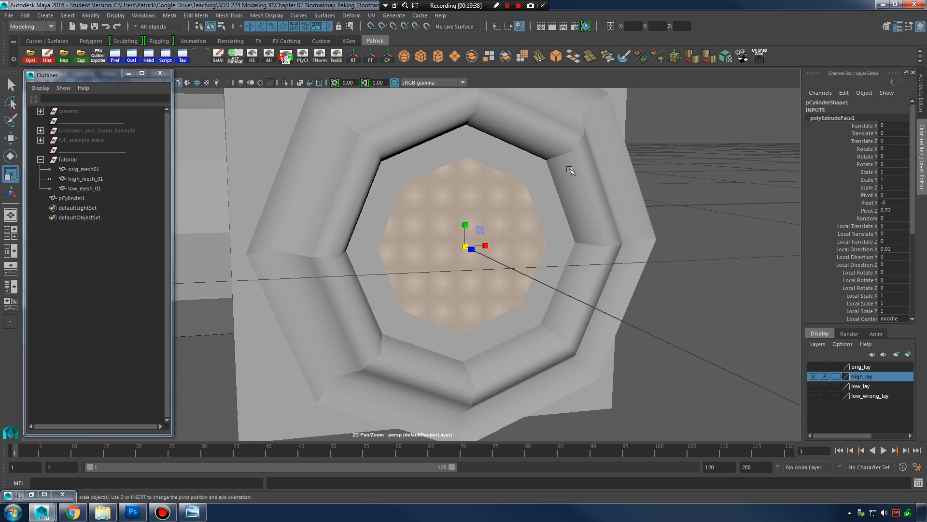
# Step: Push the inset's edge loop back toward the cube to recess it, and check the disc in smooth preview
pyautogui.moveTo(570, 170); pyautogui.dragTo(595, 154, button='right')
pyautogui.keyDown('alt'); pyautogui.moveTo(594, 193); pyautogui.dragTo(485, 197); pyautogui.keyUp('alt')
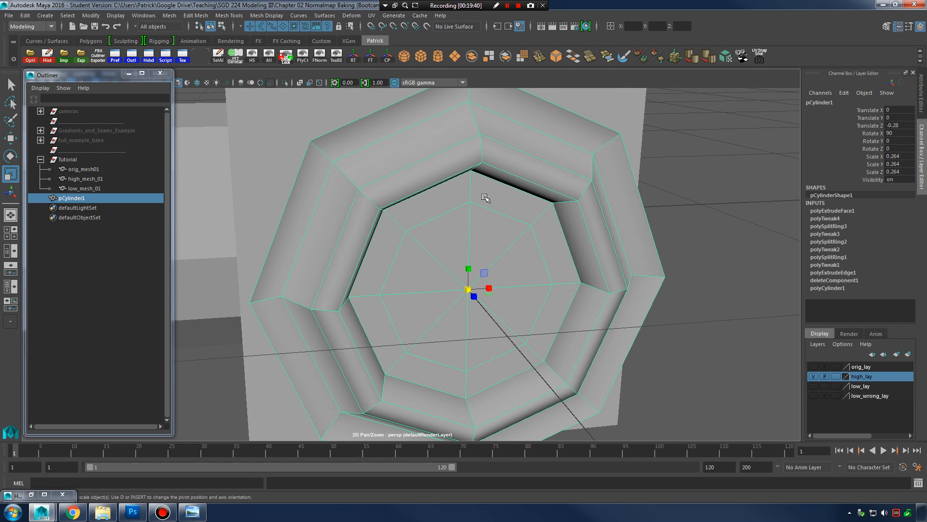
pyautogui.keyDown('alt'); pyautogui.moveTo(520, 240); pyautogui.dragTo(527, 219); pyautogui.keyUp('alt')
pyautogui.moveTo(482, 169); pyautogui.dragTo(491, 145, button='right')
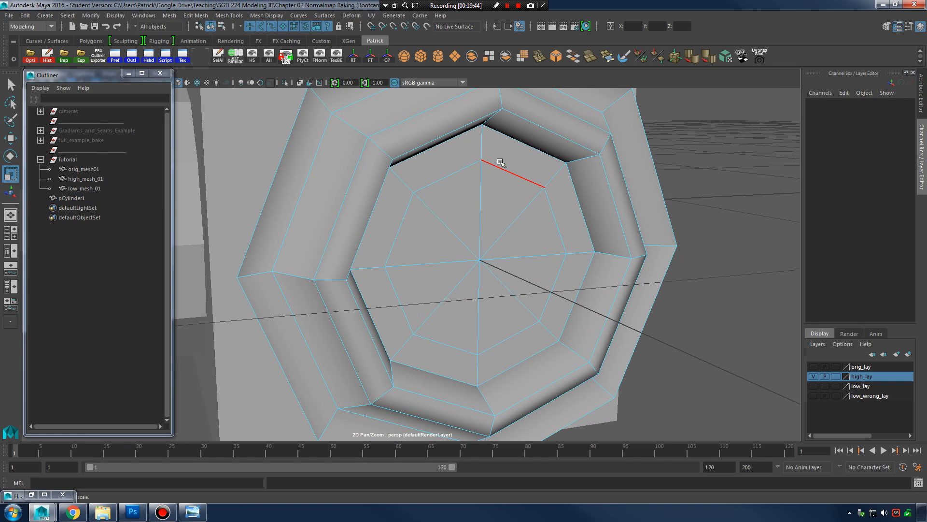
pyautogui.doubleClick(502, 169)
pyautogui.press('w')
pyautogui.moveTo(490, 263)
pyautogui.mouseDown()
pyautogui.moveTo(503, 269)
pyautogui.moveTo(480, 261)
pyautogui.mouseUp()
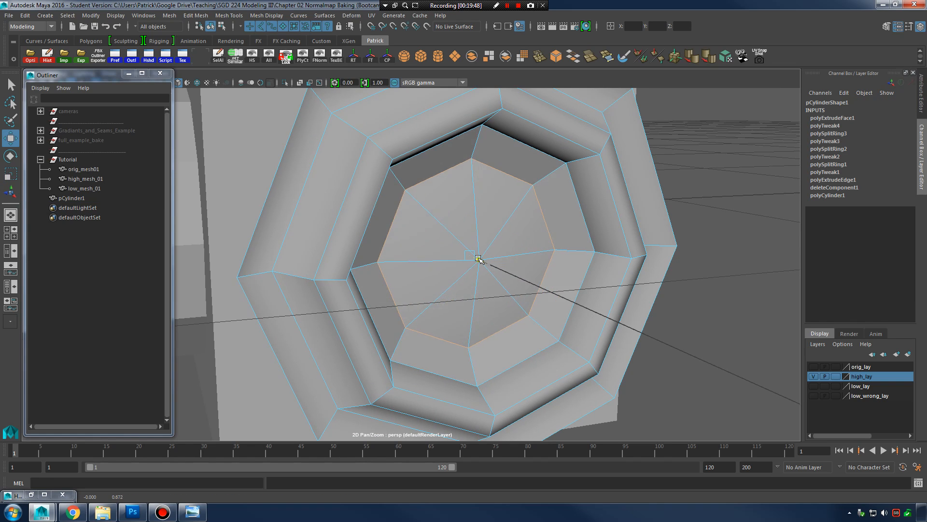
pyautogui.press('3')
pyautogui.click(671, 187)
pyautogui.keyDown('alt'); pyautogui.moveTo(669, 194); pyautogui.dragTo(604, 240, button='right'); pyautogui.keyUp('alt')
pyautogui.keyDown('alt'); pyautogui.moveTo(604, 240); pyautogui.dragTo(532, 220); pyautogui.keyUp('alt')
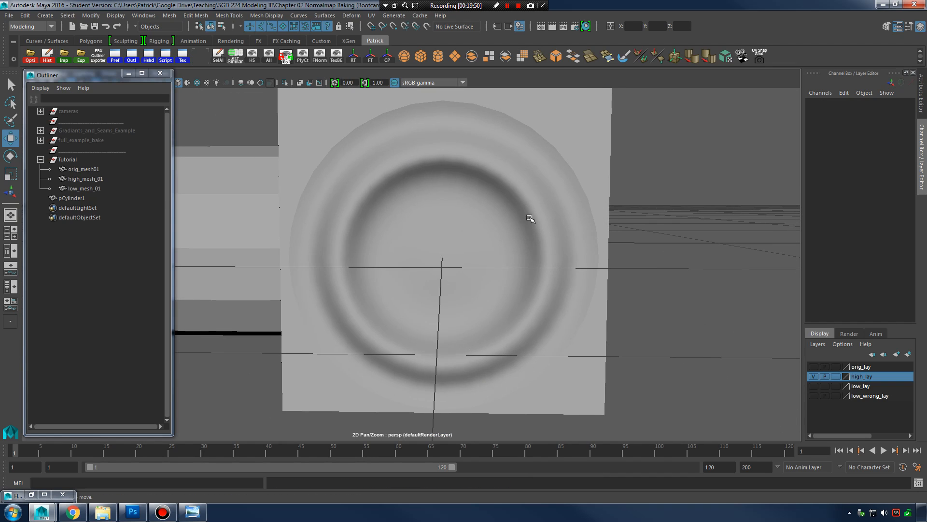
# Step: Select the disc's outer border edges, extrude them, and scale them outward into a wide flange
pyautogui.click(527, 221)
pyautogui.keyDown('alt'); pyautogui.moveTo(495, 225); pyautogui.dragTo(490, 281, button='middle'); pyautogui.keyUp('alt')
pyautogui.keyDown('alt'); pyautogui.moveTo(489, 282); pyautogui.dragTo(504, 258, button='right'); pyautogui.keyUp('alt')
pyautogui.press('1')
pyautogui.keyDown('alt'); pyautogui.moveTo(505, 258); pyautogui.dragTo(507, 213); pyautogui.keyUp('alt')
pyautogui.rightClick(486, 205)
pyautogui.moveTo(486, 204); pyautogui.dragTo(485, 178, button='right')
pyautogui.doubleClick(493, 155)
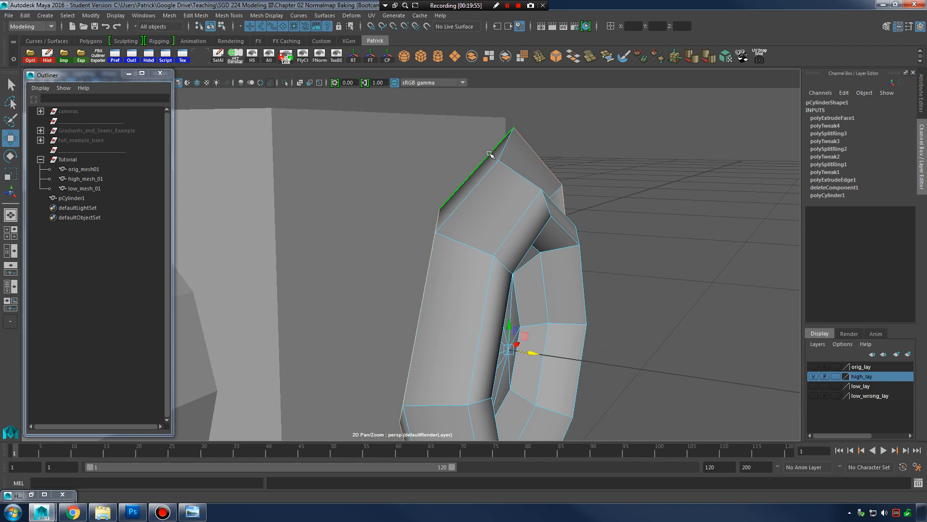
pyautogui.keyDown('alt'); pyautogui.moveTo(572, 187); pyautogui.dragTo(520, 189); pyautogui.keyUp('alt')
pyautogui.keyDown('alt'); pyautogui.moveTo(520, 189); pyautogui.dragTo(507, 249, button='right'); pyautogui.keyUp('alt')
pyautogui.keyDown('alt'); pyautogui.moveTo(507, 249); pyautogui.dragTo(513, 190, button='middle'); pyautogui.keyUp('alt')
pyautogui.moveTo(513, 189)
pyautogui.keyDown('alt'); pyautogui.mouseDown()
pyautogui.moveTo(542, 203)
pyautogui.moveTo(515, 208)
pyautogui.mouseUp(); pyautogui.keyUp('alt')
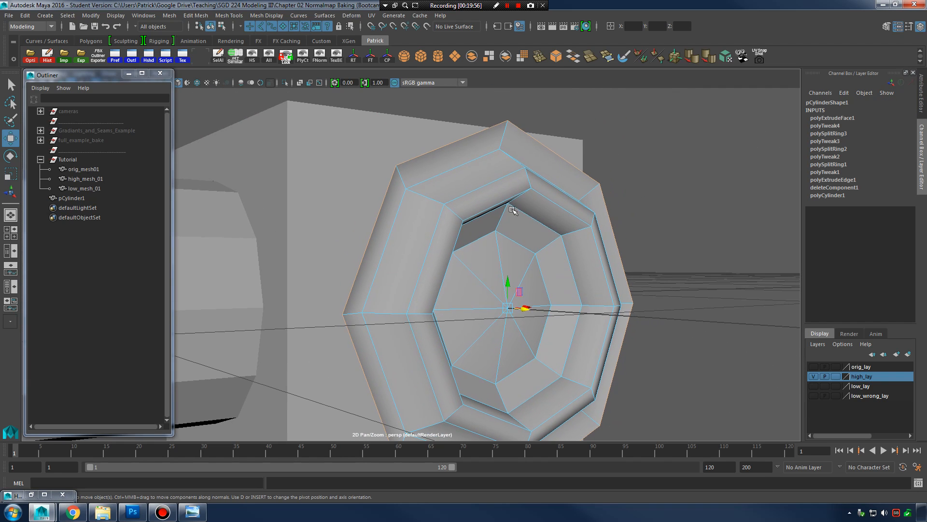
pyautogui.keyDown('shift'); pyautogui.rightClick(491, 152); pyautogui.keyUp('shift')
pyautogui.click(495, 169)
pyautogui.press('r')
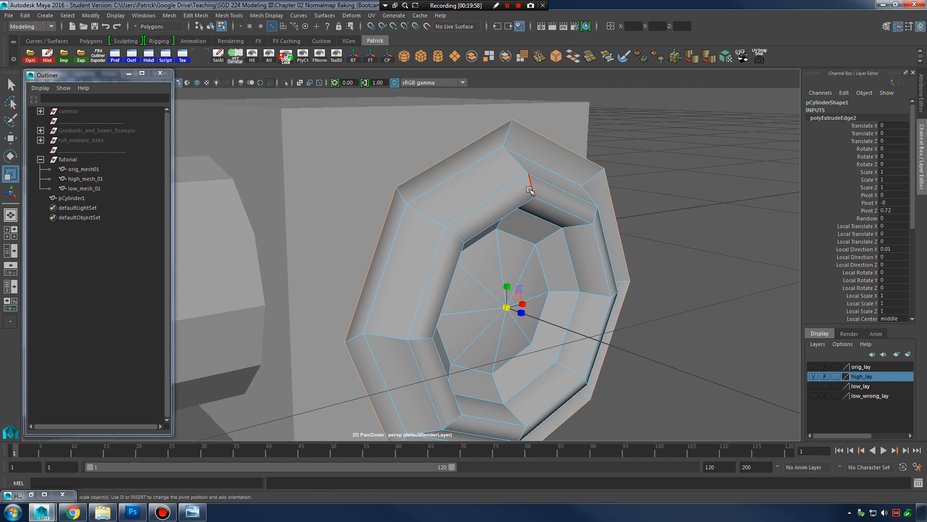
pyautogui.moveTo(507, 308); pyautogui.dragTo(634, 298)
# Step: Scale the whole disc uniformly down to about 0.166 and move it along Z to about -0.36
pyautogui.keyDown('alt'); pyautogui.moveTo(659, 274); pyautogui.dragTo(523, 259, button='right'); pyautogui.keyUp('alt')
pyautogui.keyDown('alt'); pyautogui.moveTo(522, 260); pyautogui.dragTo(538, 244); pyautogui.keyUp('alt')
pyautogui.moveTo(484, 219); pyautogui.dragTo(521, 199, button='right')
pyautogui.moveTo(468, 290); pyautogui.dragTo(465, 291)
pyautogui.keyDown('alt'); pyautogui.moveTo(490, 288); pyautogui.dragTo(366, 289); pyautogui.keyUp('alt')
pyautogui.press('w')
pyautogui.press('r')
pyautogui.press('w')
pyautogui.moveTo(454, 284); pyautogui.dragTo(453, 284)
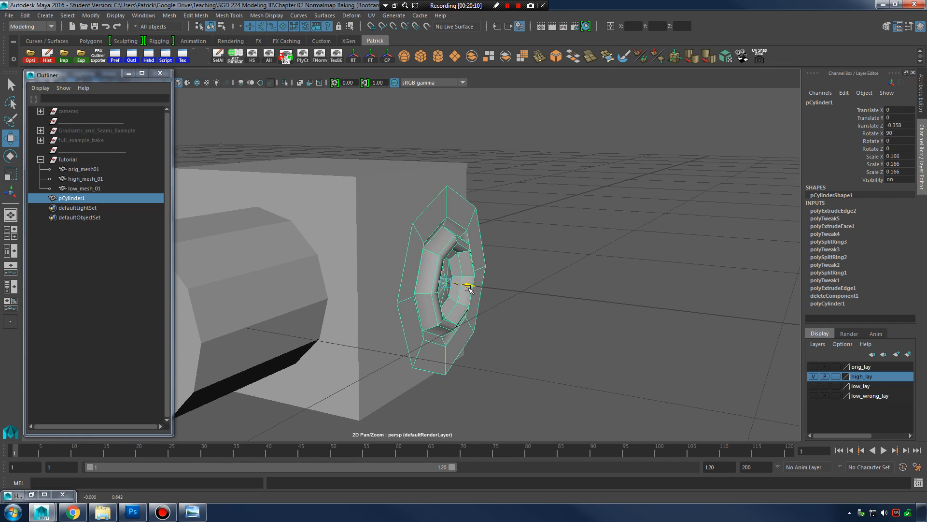
# Step: Move the disc along Z to about -0.46 so its flange sits against the cube's side face
pyautogui.keyDown('alt'); pyautogui.moveTo(469, 289); pyautogui.dragTo(558, 275); pyautogui.keyUp('alt')
pyautogui.press('r')
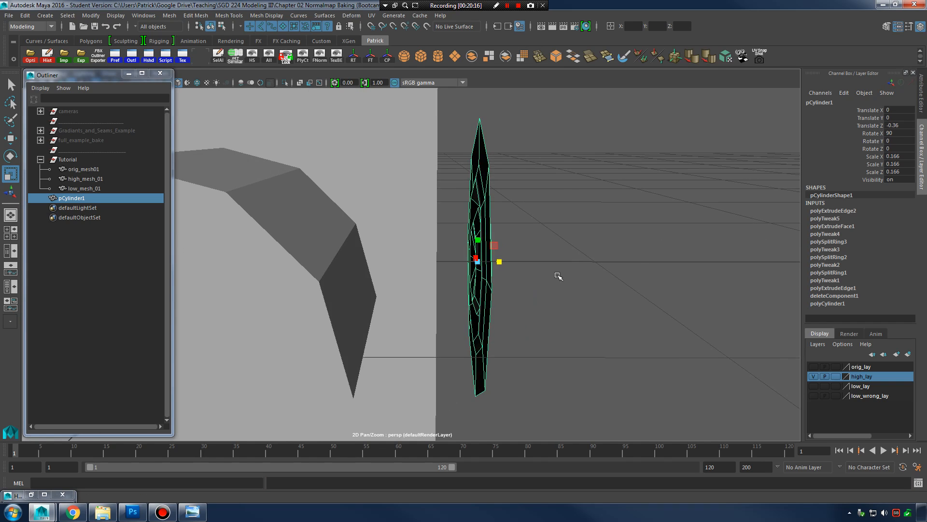
pyautogui.press('w')
pyautogui.keyDown('alt'); pyautogui.moveTo(552, 242); pyautogui.dragTo(521, 235); pyautogui.keyUp('alt')
pyautogui.moveTo(487, 209); pyautogui.dragTo(493, 200, button='right')
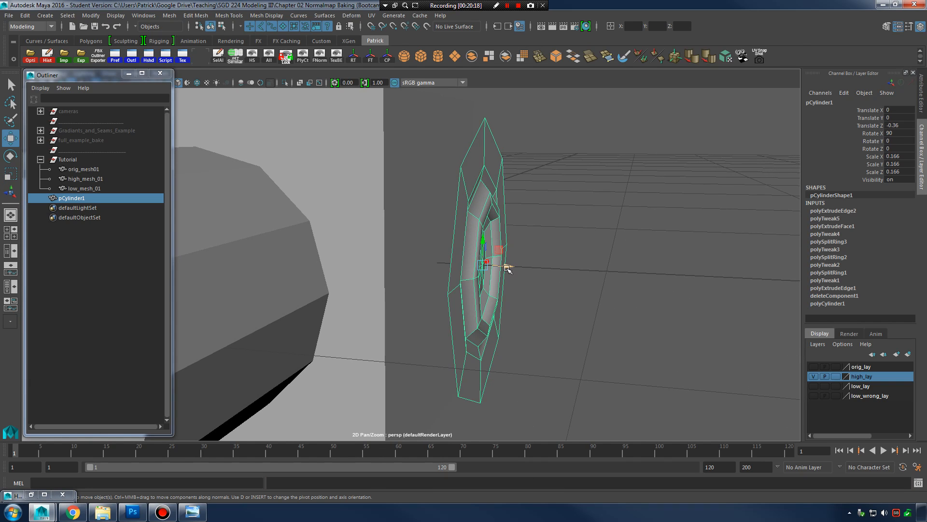
pyautogui.keyDown('alt'); pyautogui.moveTo(465, 265); pyautogui.dragTo(551, 259); pyautogui.keyUp('alt')
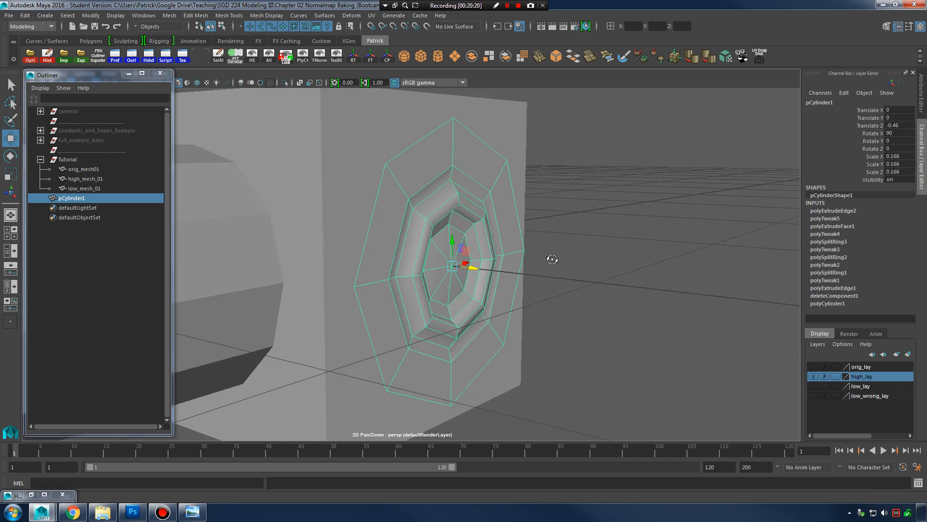
# Step: Preview the disc smoothed, return it to the unsmoothed cage, and insert a supporting edge loop close beside an existing loop on the raised rim
pyautogui.click(620, 257)
pyautogui.keyDown('alt'); pyautogui.moveTo(619, 257); pyautogui.dragTo(563, 264, button='right'); pyautogui.keyUp('alt')
pyautogui.moveTo(563, 264)
pyautogui.keyDown('alt'); pyautogui.mouseDown()
pyautogui.moveTo(574, 265)
pyautogui.moveTo(551, 263)
pyautogui.moveTo(584, 265)
pyautogui.moveTo(565, 264)
pyautogui.mouseUp(); pyautogui.keyUp('alt')
pyautogui.keyDown('alt'); pyautogui.moveTo(565, 263); pyautogui.dragTo(565, 227, button='right'); pyautogui.keyUp('alt')
pyautogui.click(534, 213)
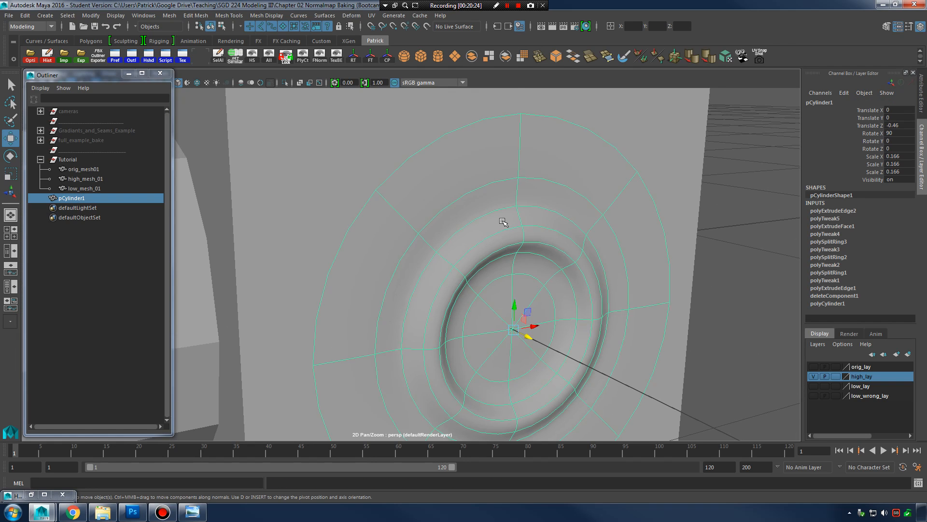
pyautogui.press('1')
pyautogui.keyDown('shift'); pyautogui.rightClick(503, 217); pyautogui.keyUp('shift')
pyautogui.click(444, 231)
pyautogui.keyDown('alt'); pyautogui.moveTo(447, 232); pyautogui.dragTo(472, 237, button='right'); pyautogui.keyUp('alt')
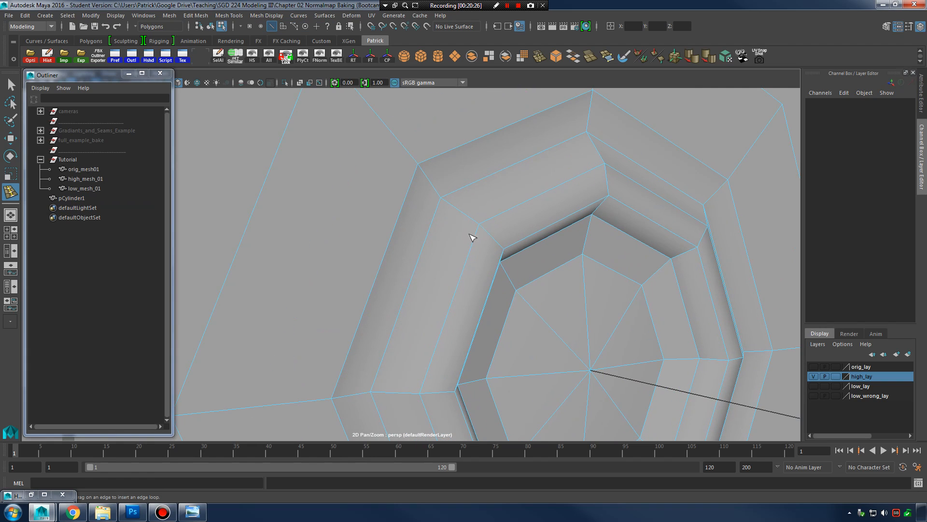
pyautogui.click(486, 228)
pyautogui.keyDown('alt'); pyautogui.moveTo(483, 230); pyautogui.dragTo(426, 209); pyautogui.keyUp('alt')
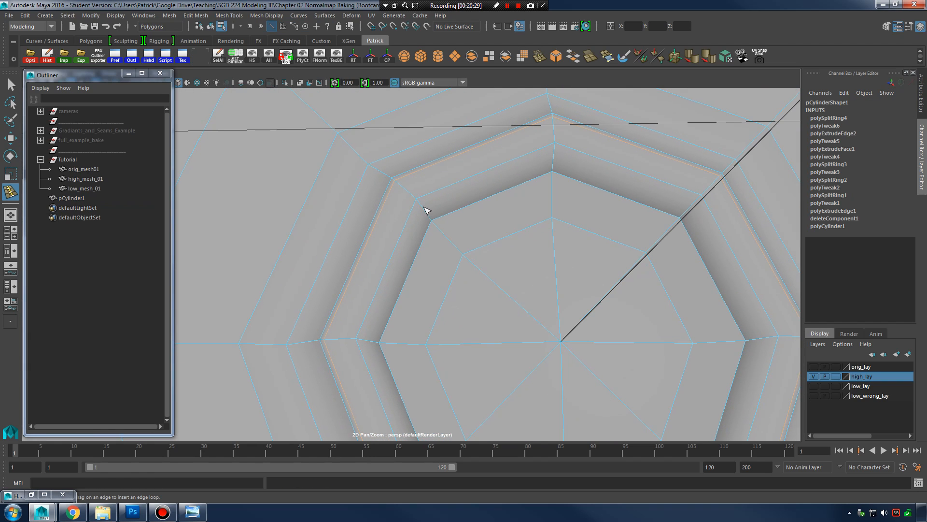
# Step: Insert one supporting edge loop on the raised rim and another close to the inner octagon of the recessed floor, checking the smoothed preview
pyautogui.click(424, 203)
pyautogui.moveTo(463, 251); pyautogui.dragTo(460, 249)
pyautogui.press('3')
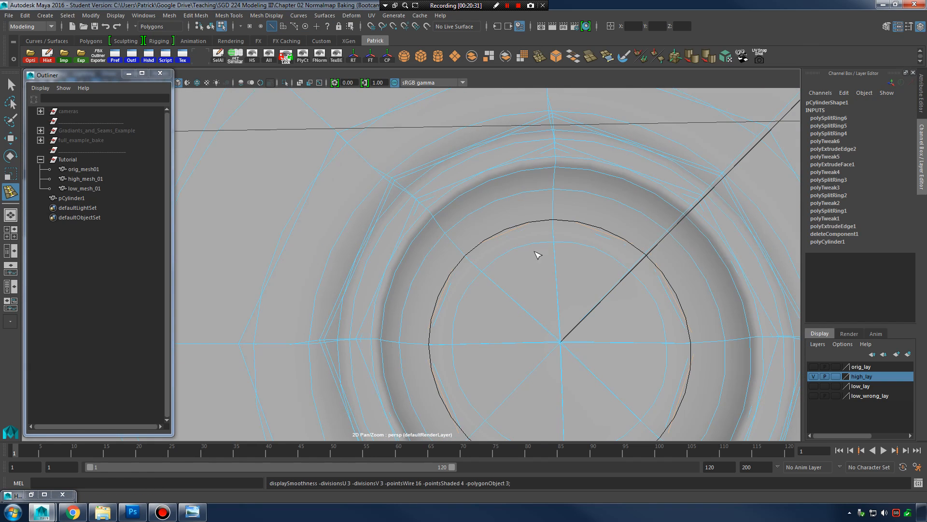
pyautogui.keyDown('alt'); pyautogui.moveTo(538, 252); pyautogui.dragTo(508, 251, button='right'); pyautogui.keyUp('alt')
pyautogui.keyDown('alt'); pyautogui.moveTo(508, 251); pyautogui.dragTo(505, 248); pyautogui.keyUp('alt')
pyautogui.press('1')
pyautogui.keyDown('alt'); pyautogui.moveTo(451, 251); pyautogui.dragTo(465, 245, button='right'); pyautogui.keyUp('alt')
pyautogui.keyDown('alt'); pyautogui.moveTo(465, 246); pyautogui.dragTo(447, 233); pyautogui.keyUp('alt')
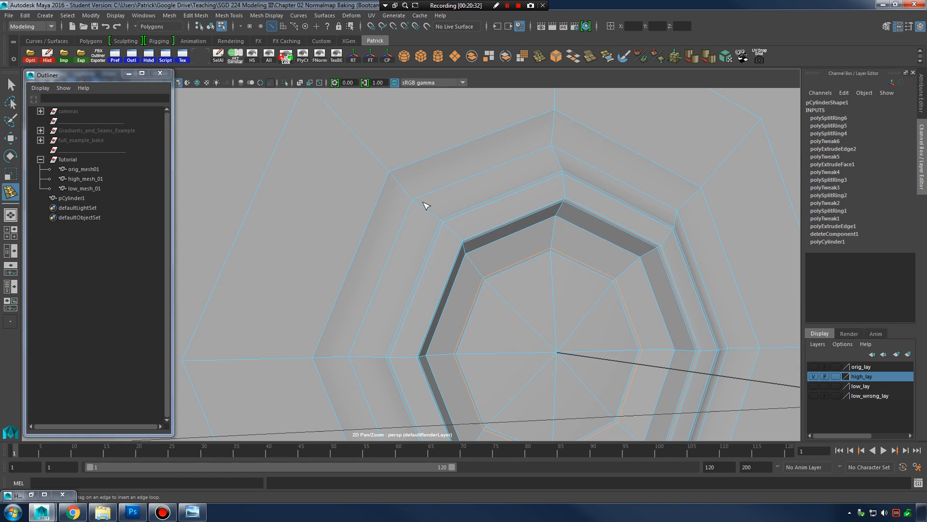
# Step: Insert supporting edge loops near both borders of the outer sloped ring, and show the disc smoothed in object mode
pyautogui.moveTo(418, 207); pyautogui.dragTo(408, 193)
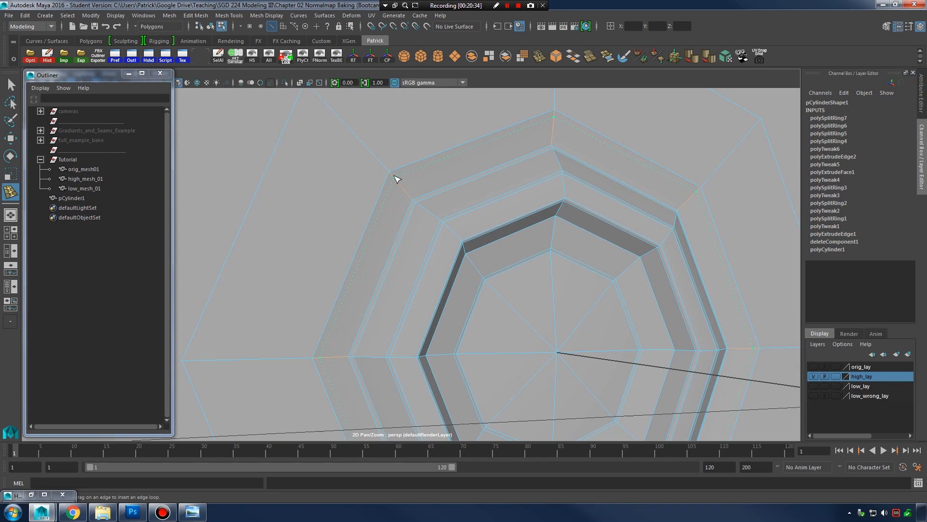
pyautogui.press('q')
pyautogui.moveTo(470, 182); pyautogui.dragTo(516, 170, button='right')
pyautogui.press('3')
pyautogui.scroll(-2, 586, 242)
pyautogui.press('w')
pyautogui.moveTo(559, 230); pyautogui.dragTo(603, 216, button='right')
pyautogui.scroll(-2, 575, 224)
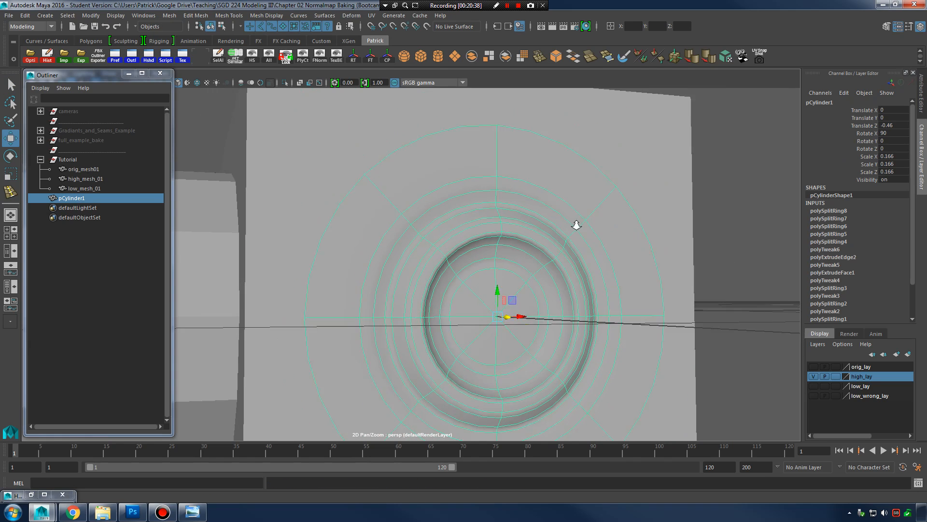
# Step: Return the disc to its unsmoothed cage and insert an edge loop on the flange close around the base of the outer sloped ring
pyautogui.click(665, 278)
pyautogui.keyDown('alt'); pyautogui.moveTo(667, 280); pyautogui.dragTo(575, 209); pyautogui.keyUp('alt')
pyautogui.click(573, 176)
pyautogui.keyDown('shift'); pyautogui.moveTo(573, 175); pyautogui.dragTo(549, 187, button='right'); pyautogui.keyUp('shift')
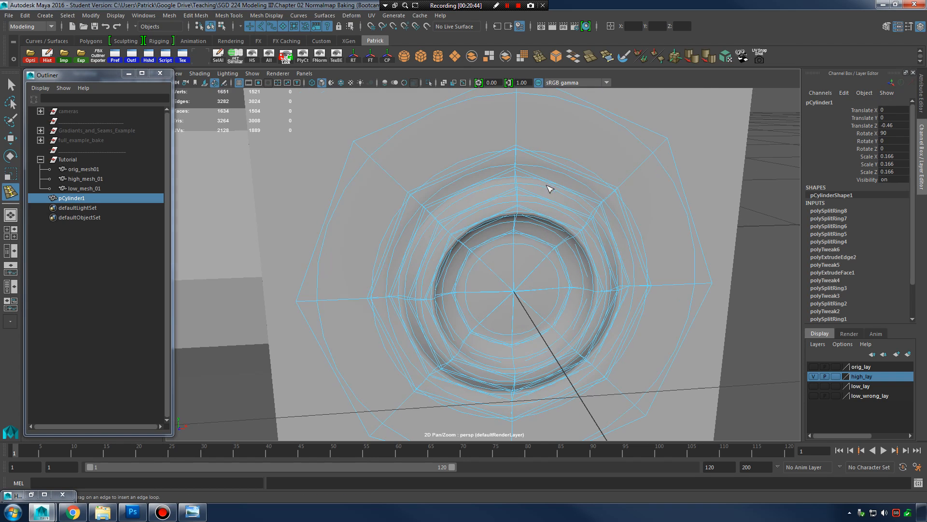
pyautogui.press('1')
pyautogui.keyDown('alt'); pyautogui.moveTo(584, 194); pyautogui.dragTo(499, 244, button='middle'); pyautogui.keyUp('alt')
pyautogui.keyDown('alt'); pyautogui.moveTo(500, 244); pyautogui.dragTo(562, 221, button='right'); pyautogui.keyUp('alt')
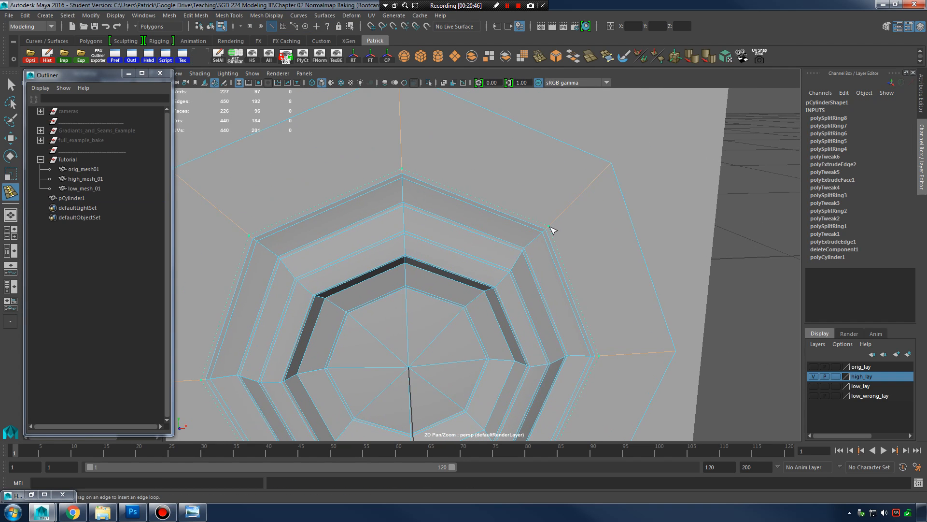
pyautogui.click(553, 231)
# Step: Insert a supporting edge loop at the base of the dark recess wall, and show the disc smoothed in object mode
pyautogui.keyDown('alt'); pyautogui.moveTo(560, 232); pyautogui.dragTo(504, 182); pyautogui.keyUp('alt')
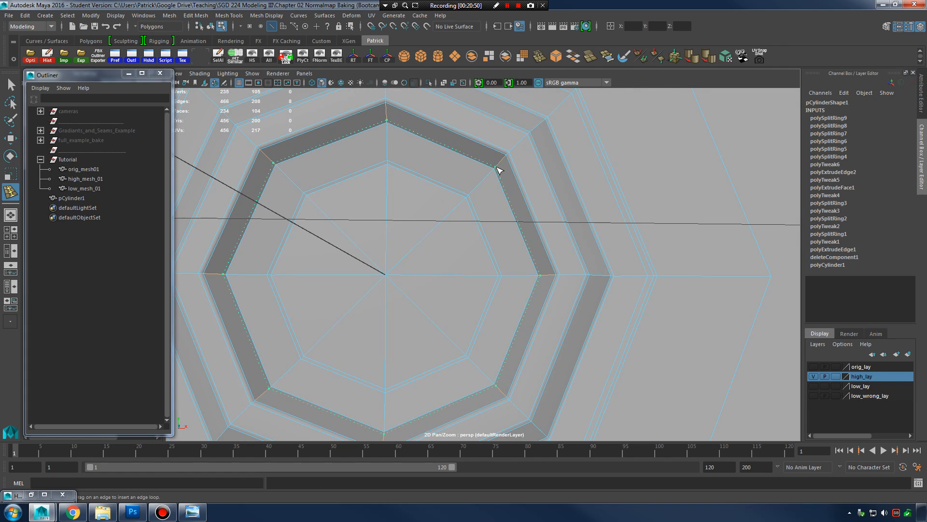
pyautogui.click(498, 171)
pyautogui.press('3')
pyautogui.press('q')
pyautogui.moveTo(540, 195); pyautogui.dragTo(593, 170, button='right')
pyautogui.keyDown('alt'); pyautogui.moveTo(593, 171); pyautogui.dragTo(527, 193, button='right'); pyautogui.keyUp('alt')
pyautogui.keyDown('alt'); pyautogui.moveTo(527, 193); pyautogui.dragTo(712, 288); pyautogui.keyUp('alt')
pyautogui.click(564, 228)
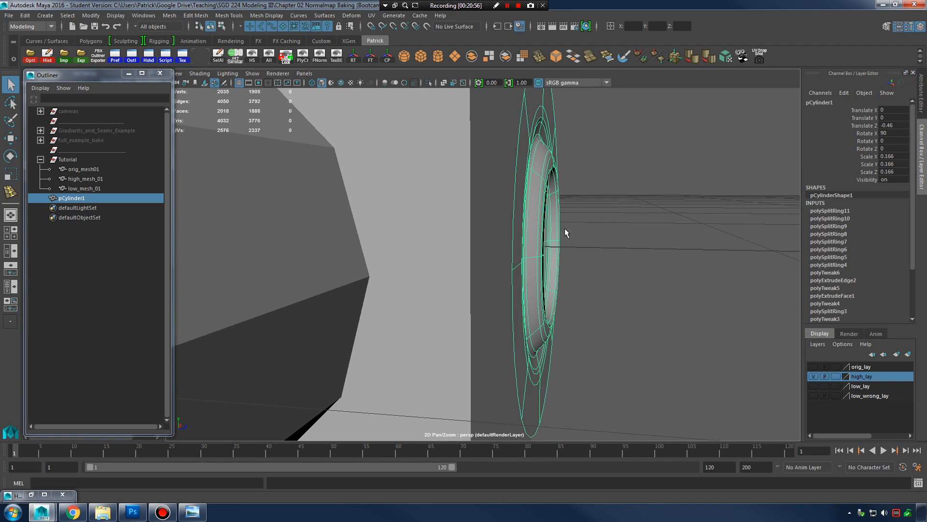
# Step: Move the smoothed disc along Z to about -0.481 so its flange blends into the cube's side face
pyautogui.press('w')
pyautogui.press('f')
pyautogui.moveTo(554, 282)
pyautogui.mouseDown()
pyautogui.moveTo(535, 284)
pyautogui.moveTo(546, 285)
pyautogui.mouseUp()
pyautogui.keyDown('alt'); pyautogui.moveTo(613, 280); pyautogui.dragTo(553, 273); pyautogui.keyUp('alt')
pyautogui.click(669, 262)
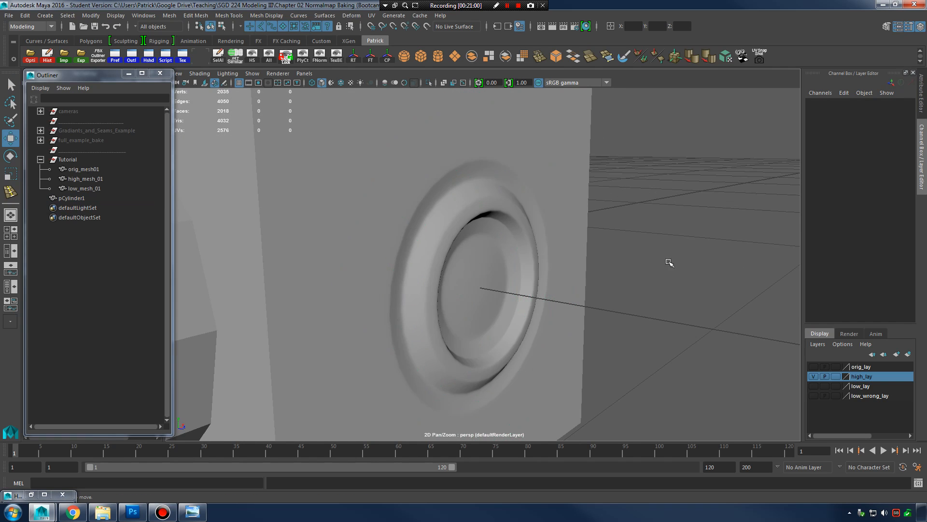
pyautogui.keyDown('alt'); pyautogui.moveTo(668, 263); pyautogui.dragTo(520, 247); pyautogui.keyUp('alt')
pyautogui.click(504, 251)
pyautogui.scroll(-5, 536, 244)
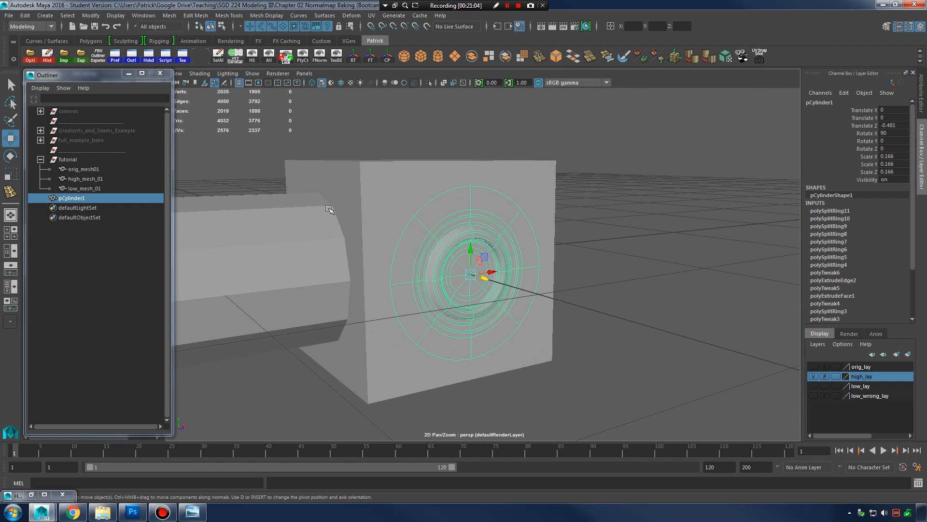
# Step: Rename the disc object floater_mesh_001 and clear the selection to view it on the cube
pyautogui.doubleClick(77, 198)
pyautogui.write('f')
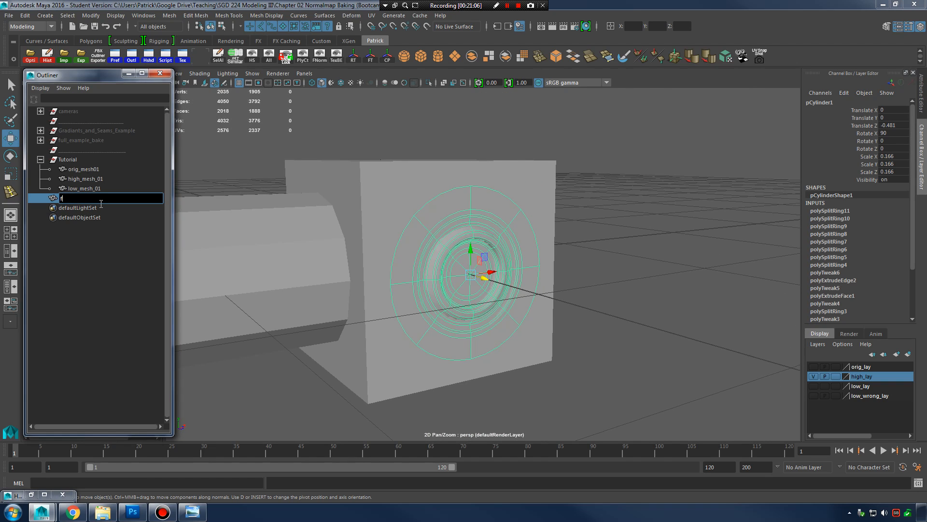
pyautogui.write('loater_mesh_001')
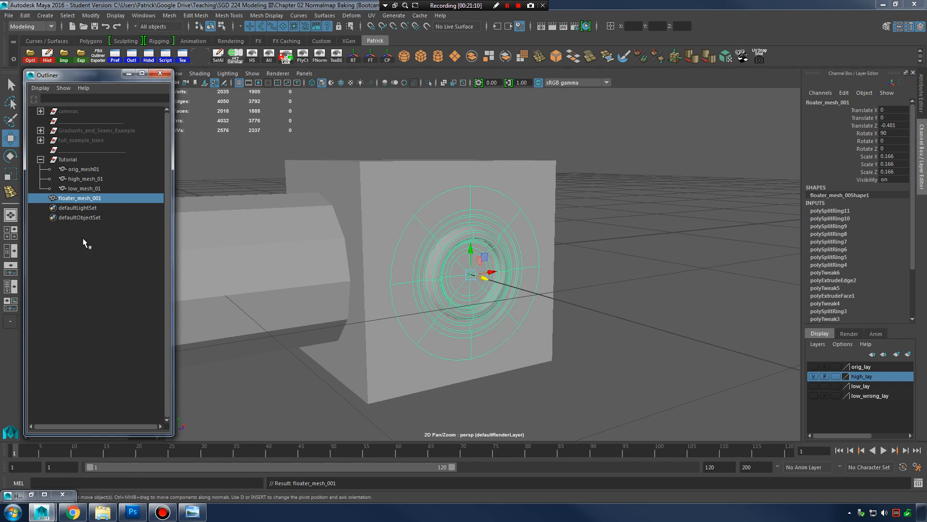
pyautogui.click(637, 239)
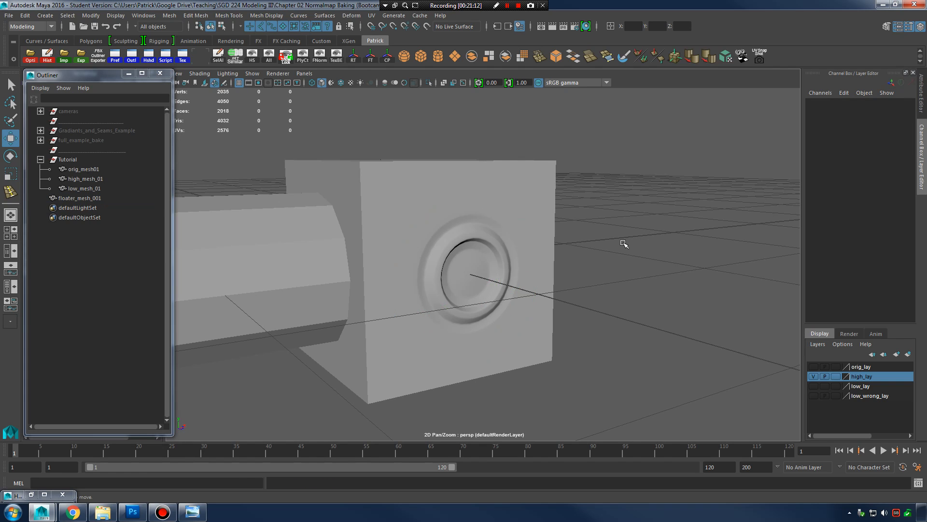
pyautogui.keyDown('alt'); pyautogui.moveTo(624, 242); pyautogui.dragTo(587, 213); pyautogui.keyUp('alt')
pyautogui.scroll(4, 469, 248)
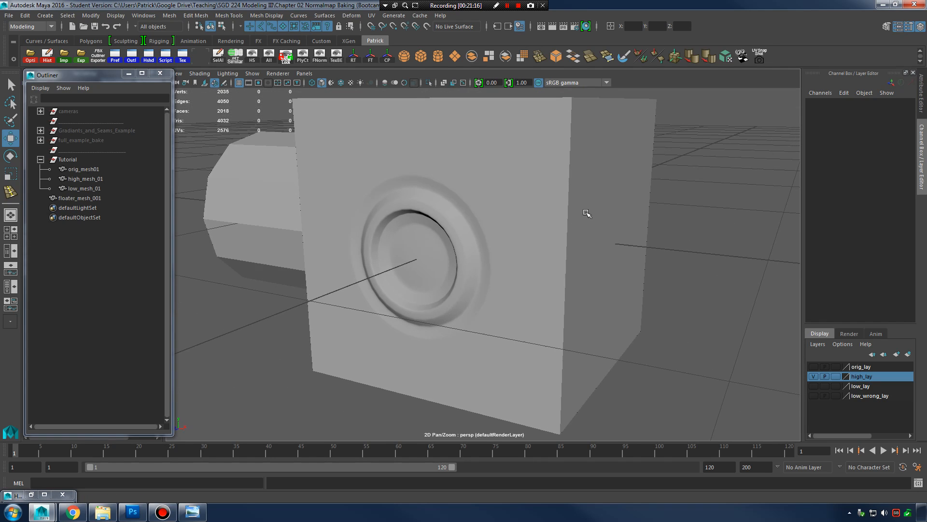
# Step: Select the two-by-four block of faces in the middle of the high-poly cube's side adjacent to the circular detail
pyautogui.click(599, 210)
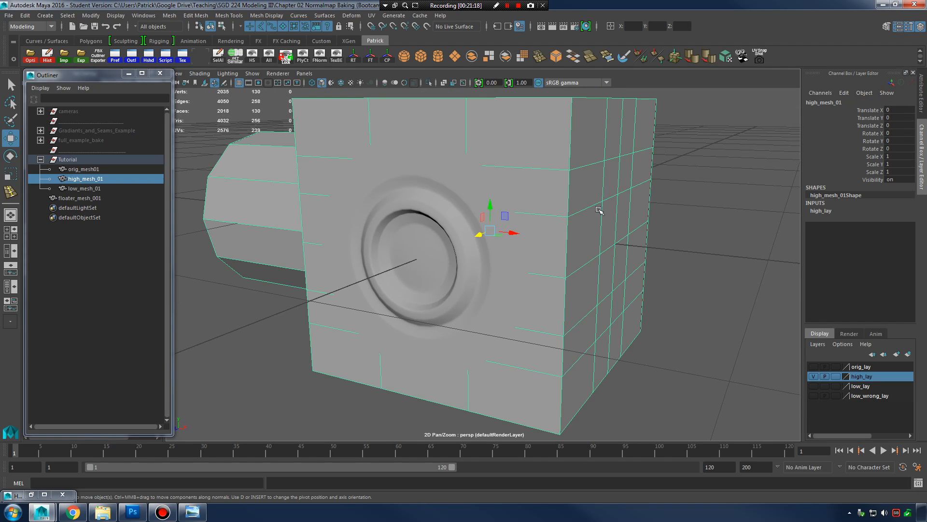
pyautogui.keyDown('alt'); pyautogui.moveTo(619, 219); pyautogui.dragTo(500, 223); pyautogui.keyUp('alt')
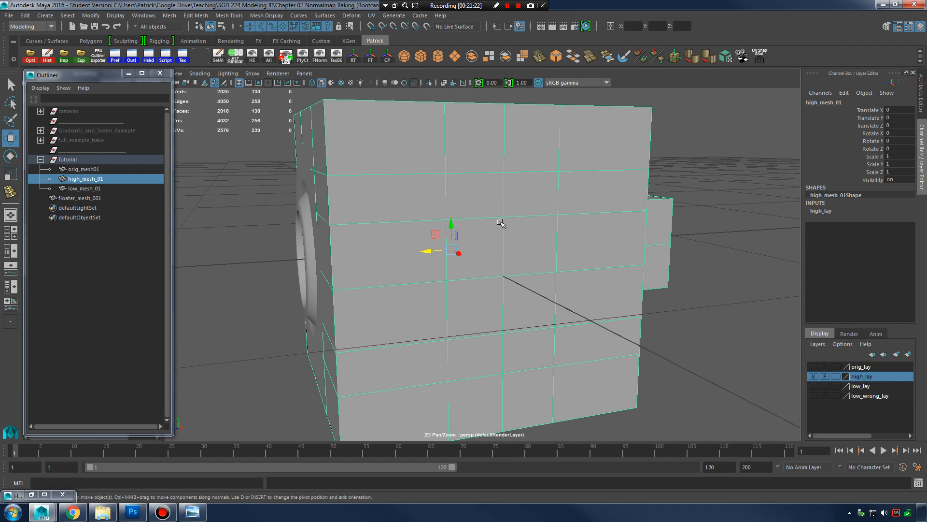
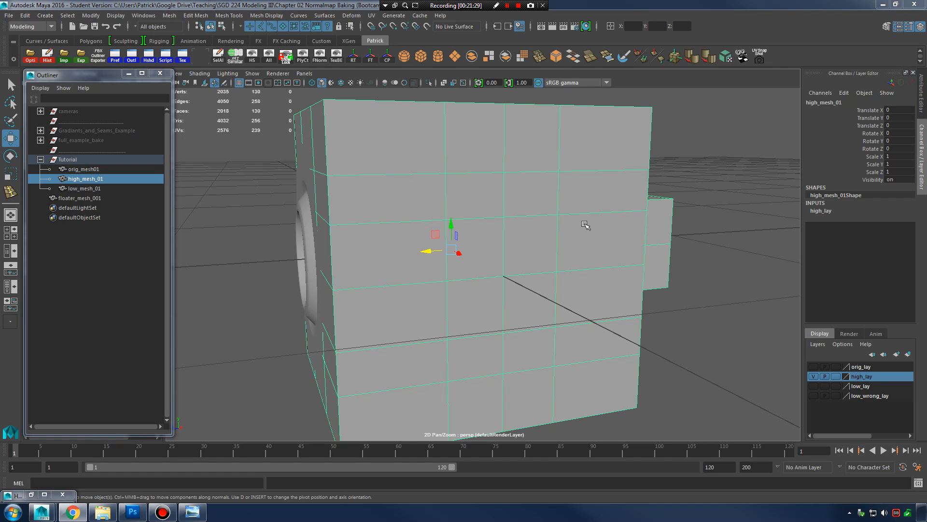
pyautogui.moveTo(491, 207); pyautogui.dragTo(499, 209, button='right')
pyautogui.click(499, 209)
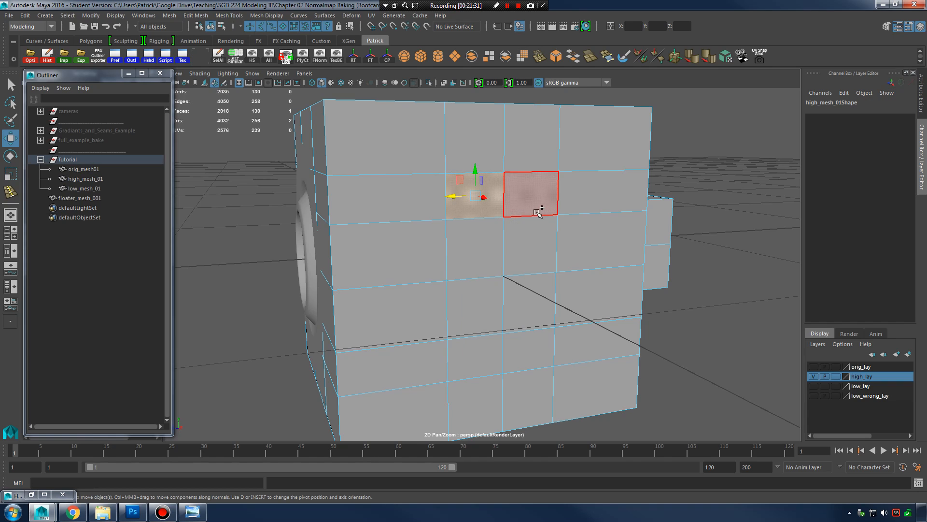
pyautogui.keyDown('shift'); pyautogui.click(537, 254); pyautogui.keyUp('shift')
pyautogui.keyDown('shift'); pyautogui.click(481, 255); pyautogui.keyUp('shift')
pyautogui.keyDown('shift'); pyautogui.click(482, 308); pyautogui.keyUp('shift')
pyautogui.keyDown('shift'); pyautogui.click(568, 321); pyautogui.keyUp('shift')
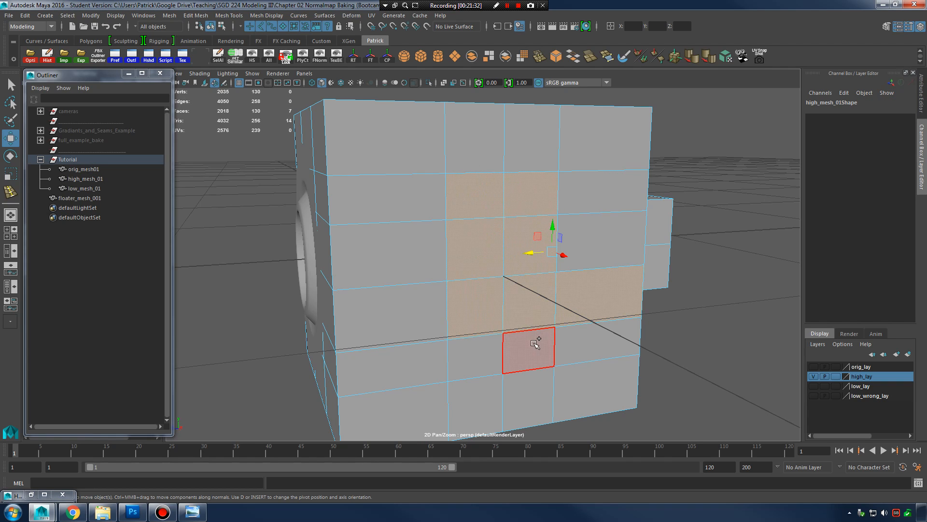
# Step: Extrude the selected face block slightly outward as a raised rectangular panel, and return to object mode with nothing selected
pyautogui.keyDown('alt'); pyautogui.moveTo(690, 294); pyautogui.dragTo(559, 253); pyautogui.keyUp('alt')
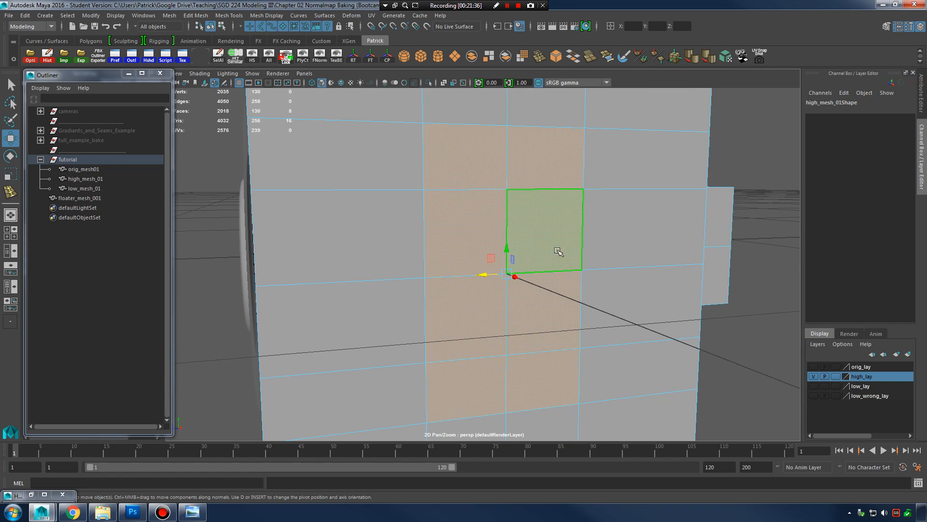
pyautogui.keyDown('shift'); pyautogui.moveTo(558, 252); pyautogui.dragTo(552, 257, button='right'); pyautogui.keyUp('shift')
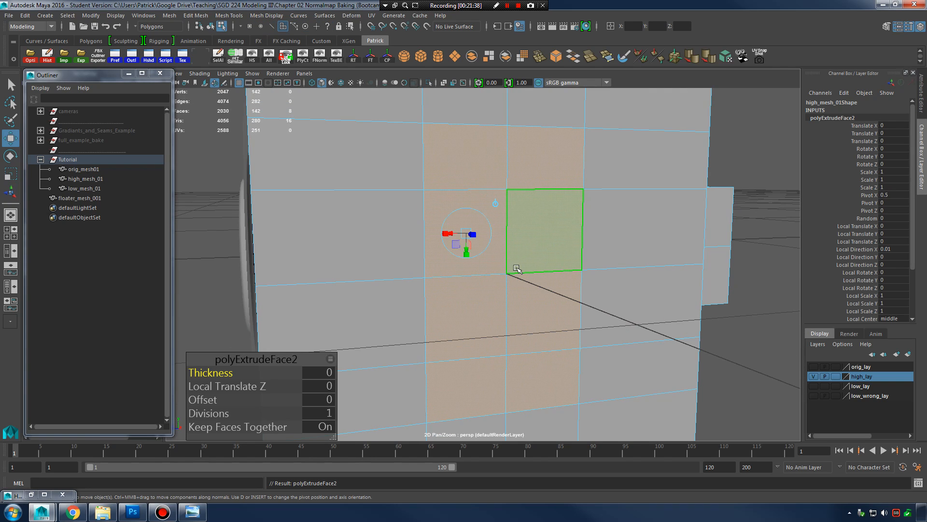
pyautogui.keyDown('alt'); pyautogui.moveTo(517, 268); pyautogui.dragTo(569, 255); pyautogui.keyUp('alt')
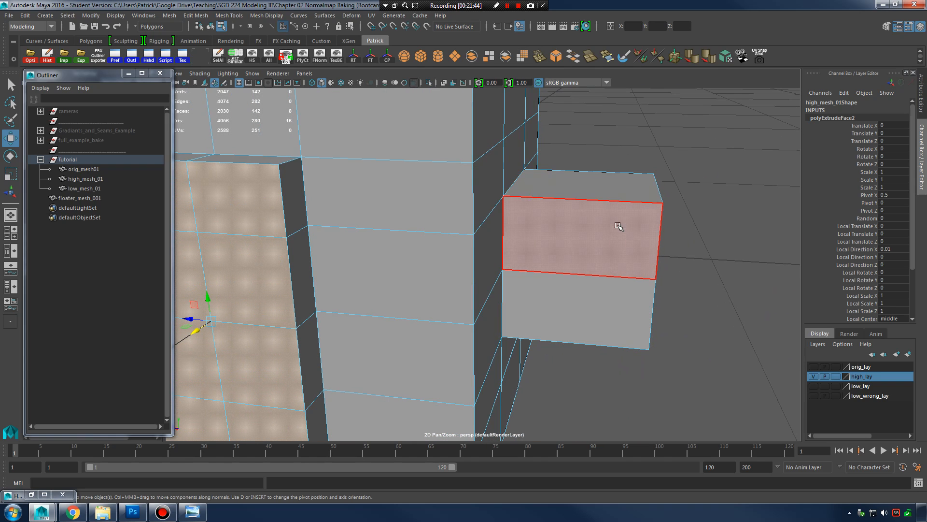
pyautogui.moveTo(617, 227)
pyautogui.keyDown('alt'); pyautogui.mouseDown()
pyautogui.moveTo(603, 247)
pyautogui.moveTo(637, 253)
pyautogui.moveTo(549, 245)
pyautogui.moveTo(422, 260)
pyautogui.moveTo(482, 262)
pyautogui.moveTo(432, 282)
pyautogui.moveTo(438, 292)
pyautogui.moveTo(429, 294)
pyautogui.mouseUp(); pyautogui.keyUp('alt')
pyautogui.click(515, 187)
pyautogui.moveTo(499, 192); pyautogui.dragTo(526, 179, button='right')
pyautogui.click(411, 268)
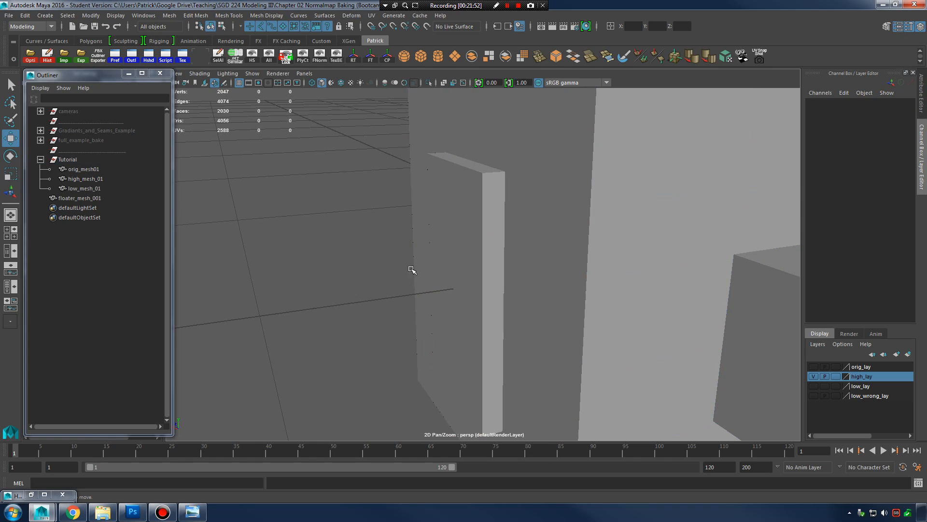
# Step: Examine the straight-walled raised panel from oblique angles and head-on, comparing how its outline reads against the cube face
pyautogui.keyDown('alt'); pyautogui.moveTo(412, 269); pyautogui.dragTo(533, 248); pyautogui.keyUp('alt')
pyautogui.click(535, 249)
pyautogui.keyDown('alt'); pyautogui.moveTo(599, 257); pyautogui.dragTo(551, 253); pyautogui.keyUp('alt')
pyautogui.click(748, 163)
pyautogui.keyDown('alt'); pyautogui.moveTo(733, 238); pyautogui.dragTo(732, 238); pyautogui.keyUp('alt')
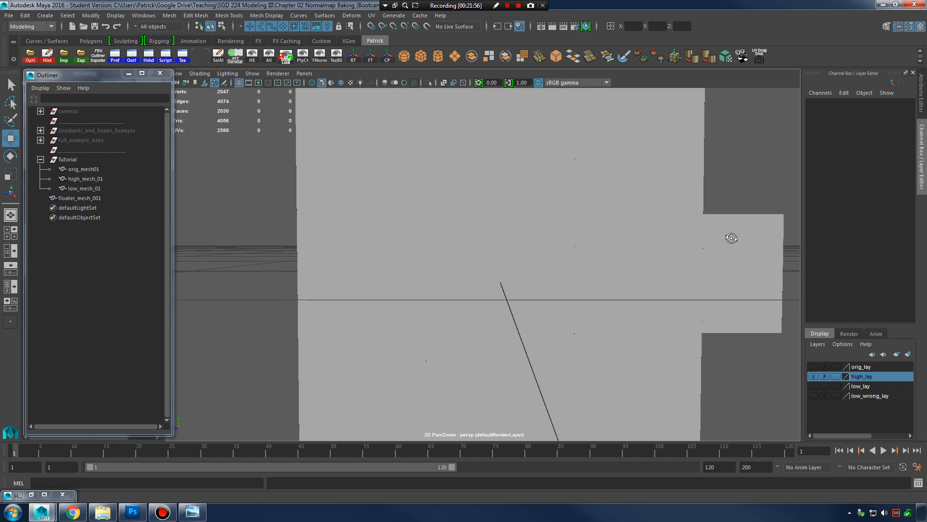
pyautogui.keyDown('alt'); pyautogui.moveTo(732, 238); pyautogui.dragTo(544, 234, button='right'); pyautogui.keyUp('alt')
pyautogui.keyDown('alt'); pyautogui.moveTo(545, 234); pyautogui.dragTo(590, 236); pyautogui.keyUp('alt')
pyautogui.keyDown('alt'); pyautogui.moveTo(590, 236); pyautogui.dragTo(700, 250, button='right'); pyautogui.keyUp('alt')
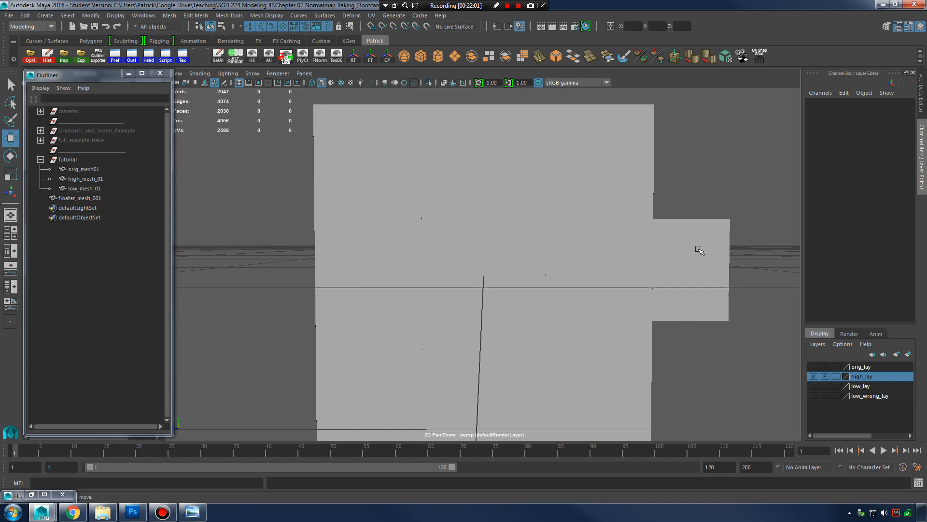
pyautogui.keyDown('alt'); pyautogui.moveTo(599, 254); pyautogui.dragTo(556, 232); pyautogui.keyUp('alt')
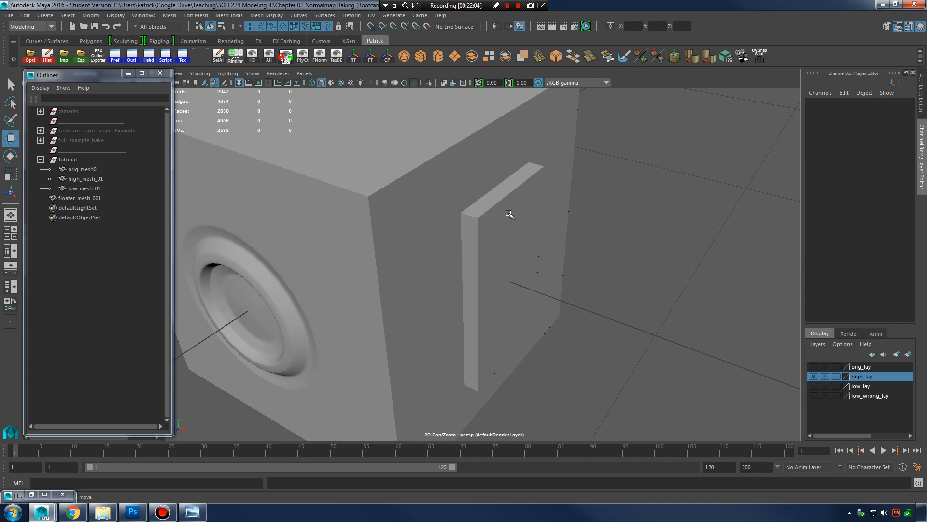
# Step: Pick out the raised panel's perpendicular wall faces, and examine the unselected cube head-on to judge whether those walls are visible
pyautogui.click(498, 208)
pyautogui.moveTo(498, 209); pyautogui.dragTo(500, 233, button='right')
pyautogui.click(492, 207)
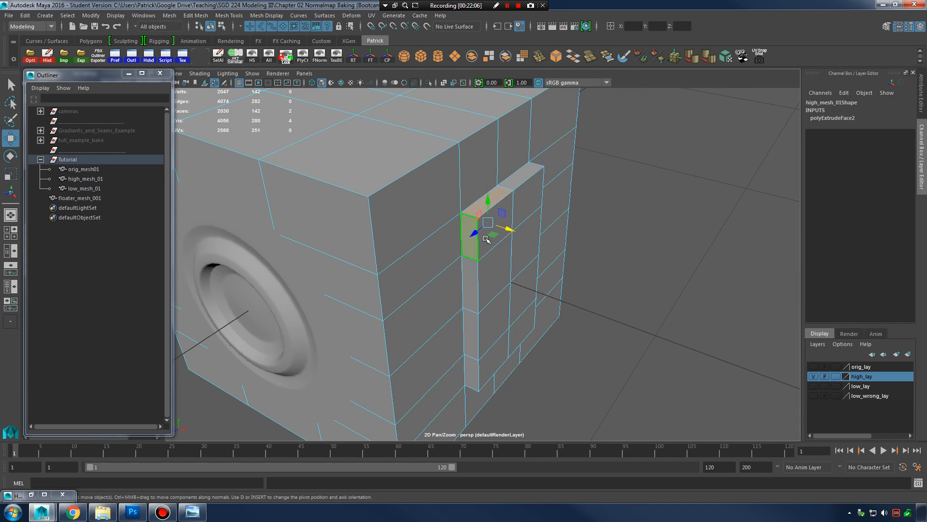
pyautogui.click(679, 226)
pyautogui.keyDown('alt'); pyautogui.moveTo(680, 226); pyautogui.dragTo(600, 226); pyautogui.keyUp('alt')
pyautogui.moveTo(511, 223); pyautogui.dragTo(551, 208, button='right')
pyautogui.click(702, 143)
pyautogui.keyDown('alt'); pyautogui.moveTo(673, 199); pyautogui.dragTo(672, 202); pyautogui.keyUp('alt')
pyautogui.moveTo(687, 204)
pyautogui.keyDown('alt'); pyautogui.mouseDown(button='middle')
pyautogui.moveTo(669, 201)
pyautogui.moveTo(683, 199)
pyautogui.mouseUp(button='middle'); pyautogui.keyUp('alt')
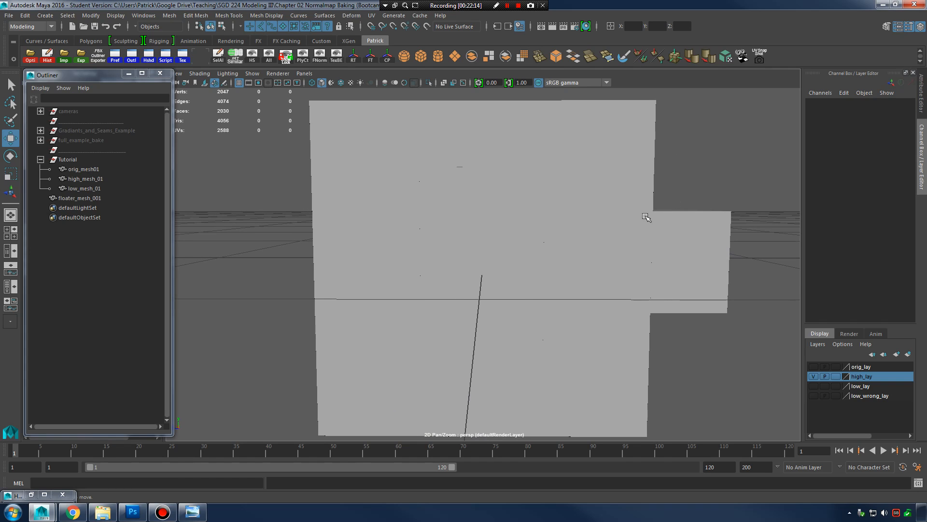
pyautogui.moveTo(645, 226)
pyautogui.keyDown('alt'); pyautogui.mouseDown()
pyautogui.moveTo(650, 220)
pyautogui.moveTo(646, 229)
pyautogui.mouseUp(); pyautogui.keyUp('alt')
pyautogui.keyDown('alt'); pyautogui.moveTo(578, 245); pyautogui.dragTo(578, 242, button='middle'); pyautogui.keyUp('alt')
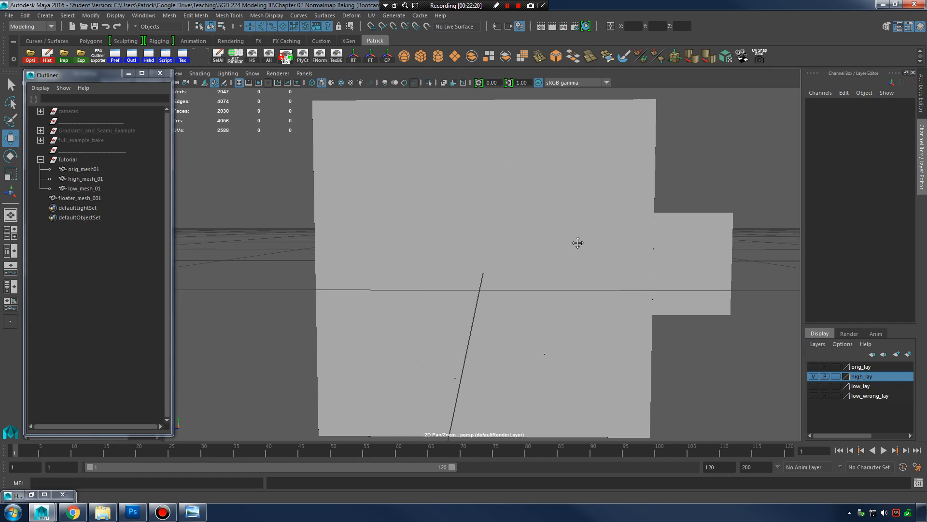
pyautogui.keyDown('alt'); pyautogui.moveTo(578, 242); pyautogui.dragTo(580, 240); pyautogui.keyUp('alt')
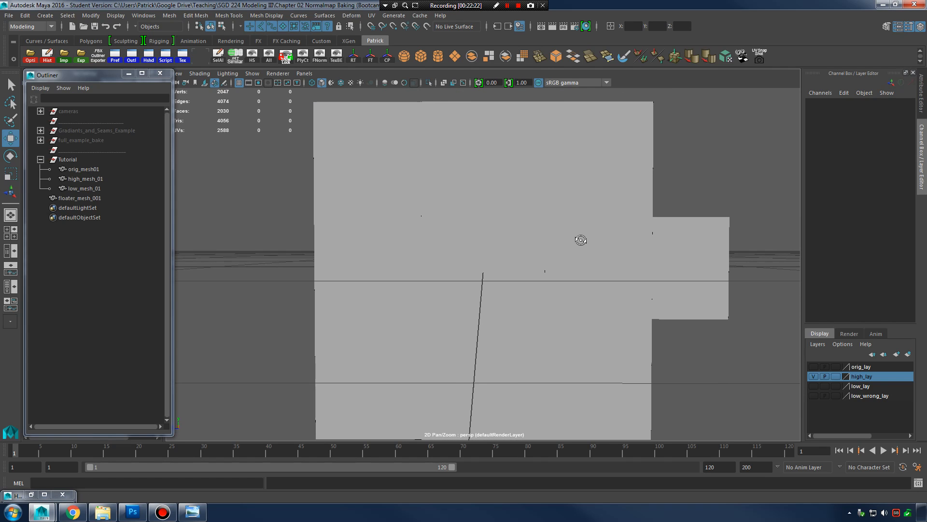
# Step: Select the raised panel's outermost vertices and scale them inward so its walls slope, returning to object mode
pyautogui.click(502, 241)
pyautogui.keyDown('alt'); pyautogui.moveTo(509, 240); pyautogui.dragTo(501, 205); pyautogui.keyUp('alt')
pyautogui.moveTo(501, 205); pyautogui.dragTo(459, 206, button='right')
pyautogui.keyDown('alt'); pyautogui.moveTo(466, 206); pyautogui.dragTo(545, 209); pyautogui.keyUp('alt')
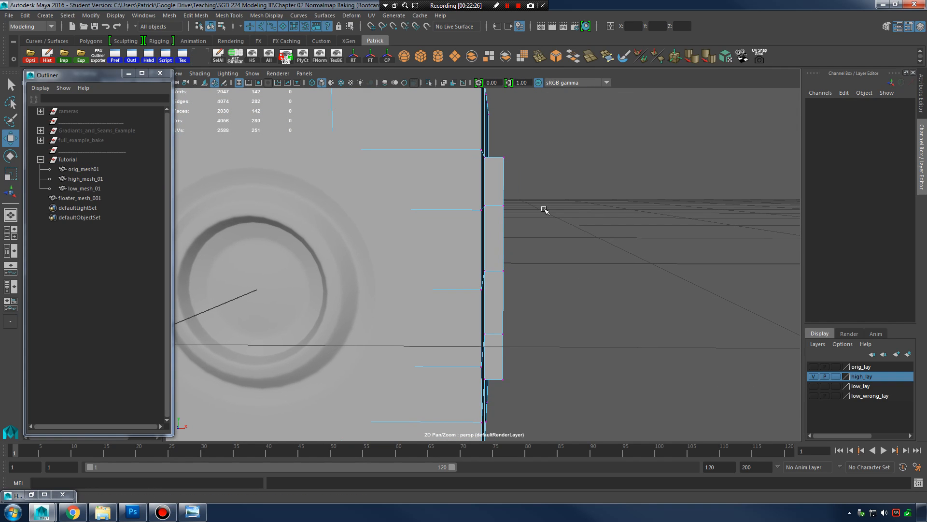
pyautogui.moveTo(612, 402); pyautogui.dragTo(613, 402)
pyautogui.keyDown('alt'); pyautogui.moveTo(654, 325); pyautogui.dragTo(517, 245); pyautogui.keyUp('alt')
pyautogui.press('r')
pyautogui.moveTo(535, 211); pyautogui.dragTo(586, 192, button='right')
pyautogui.keyDown('alt'); pyautogui.moveTo(690, 170); pyautogui.dragTo(673, 178); pyautogui.keyUp('alt')
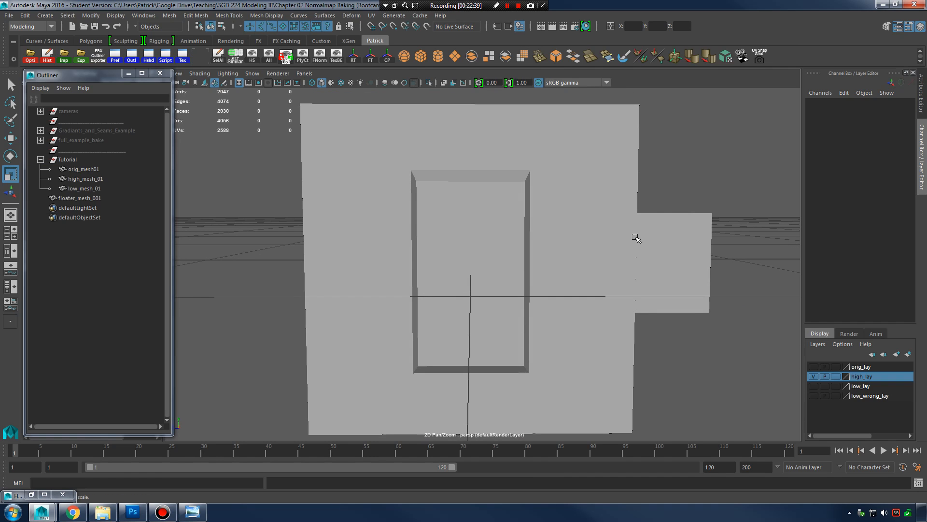
# Step: Select the outer vertices of the tapered panel from a side view and activate the Move tool
pyautogui.keyDown('alt'); pyautogui.moveTo(557, 252); pyautogui.dragTo(477, 269); pyautogui.keyUp('alt')
pyautogui.click(471, 201)
pyautogui.moveTo(473, 201); pyautogui.dragTo(447, 201, button='right')
pyautogui.keyDown('alt'); pyautogui.moveTo(452, 204); pyautogui.dragTo(472, 190); pyautogui.keyUp('alt')
pyautogui.moveTo(412, 162); pyautogui.dragTo(436, 241)
pyautogui.moveTo(468, 404); pyautogui.dragTo(468, 405)
pyautogui.press('w')
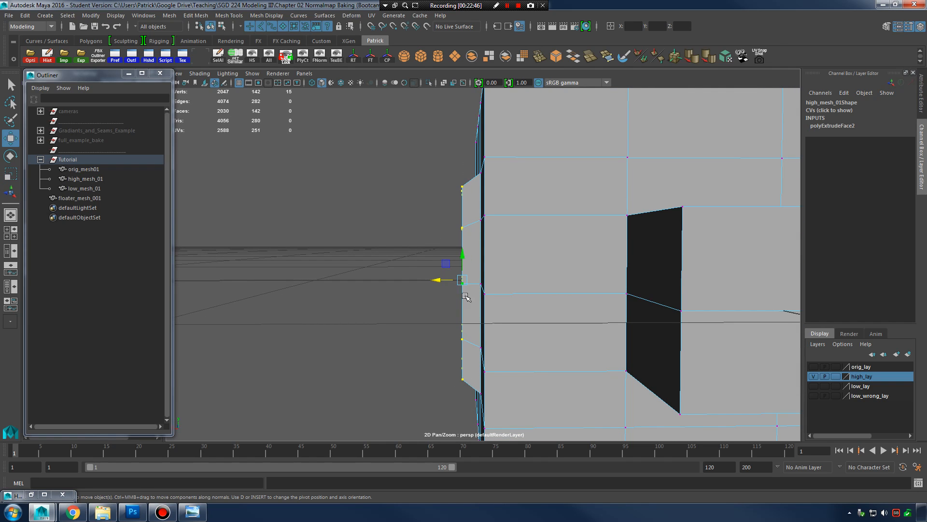
# Step: Return the cube mesh to object mode and examine the tapered panel and the block protruding from the neighbouring face
pyautogui.keyDown('alt'); pyautogui.moveTo(488, 289); pyautogui.dragTo(633, 296); pyautogui.keyUp('alt')
pyautogui.moveTo(508, 188); pyautogui.dragTo(551, 168, button='right')
pyautogui.click(571, 182)
pyautogui.keyDown('alt'); pyautogui.moveTo(575, 212); pyautogui.dragTo(607, 277); pyautogui.keyUp('alt')
pyautogui.click(644, 255)
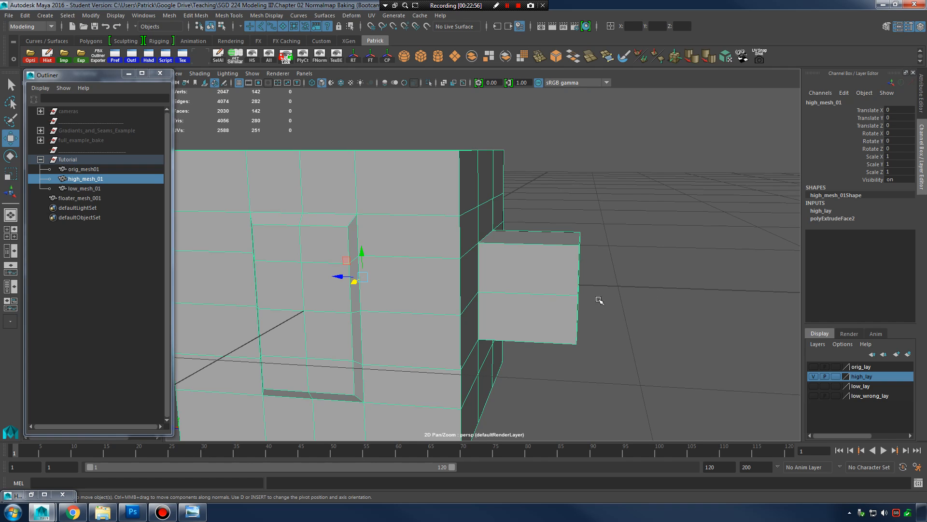
pyautogui.keyDown('alt'); pyautogui.moveTo(582, 277); pyautogui.dragTo(454, 232); pyautogui.keyUp('alt')
pyautogui.keyDown('alt'); pyautogui.moveTo(465, 298); pyautogui.dragTo(565, 296); pyautogui.keyUp('alt')
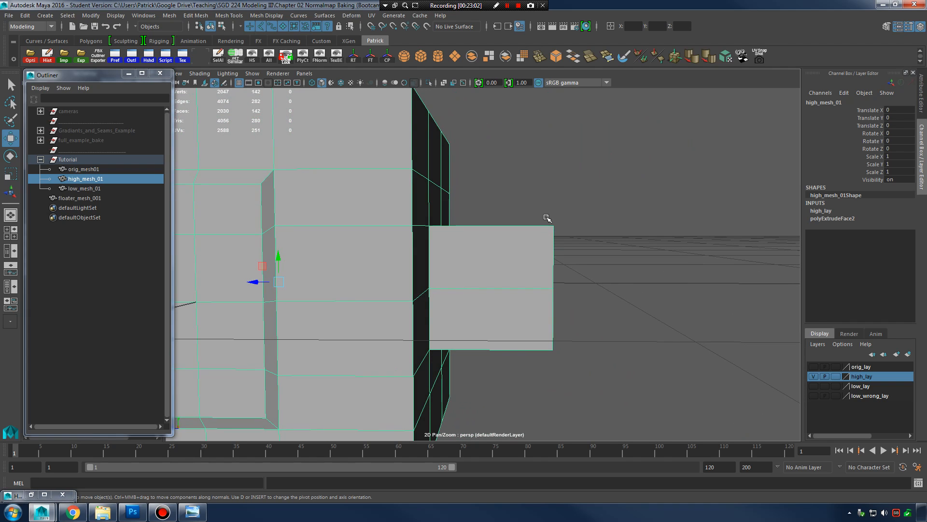
# Step: Select and delete all the faces of the block protruding from the high-poly cube's side
pyautogui.moveTo(550, 241); pyautogui.dragTo(549, 261, button='right')
pyautogui.moveTo(530, 196); pyautogui.dragTo(634, 381)
pyautogui.press('Delete')
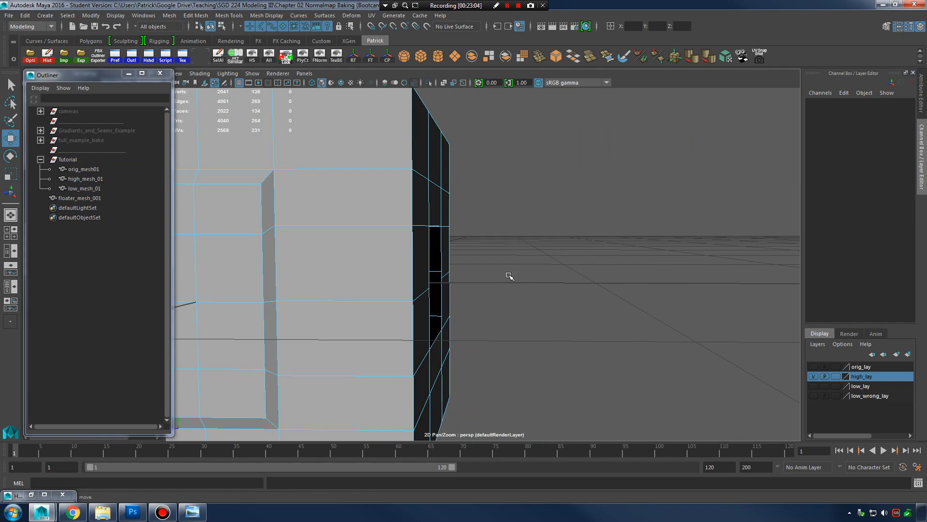
# Step: Fill the square hole in the cube's side with two appended quads using Append to Polygon, and return the mesh to object mode
pyautogui.keyDown('alt'); pyautogui.moveTo(540, 247); pyautogui.dragTo(454, 270); pyautogui.keyUp('alt')
pyautogui.moveTo(455, 191); pyautogui.dragTo(453, 170, button='right')
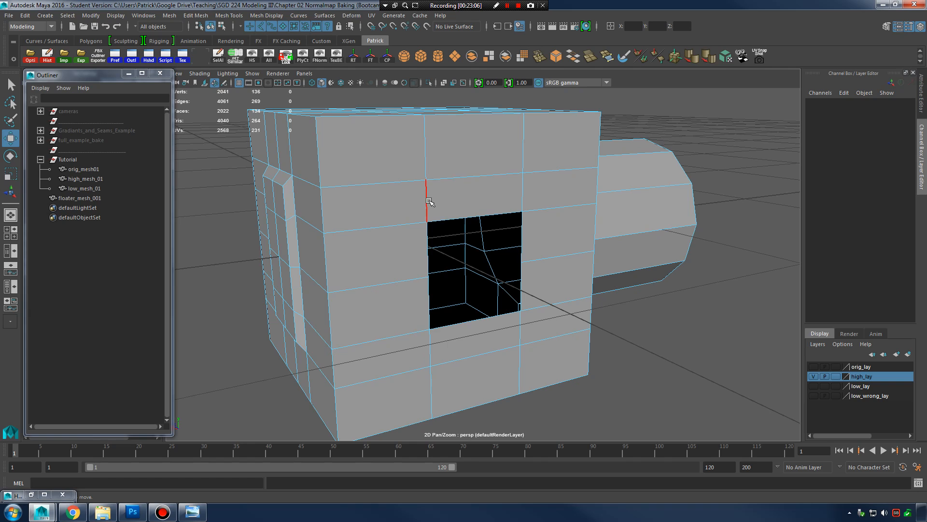
pyautogui.keyDown('shift'); pyautogui.moveTo(430, 202); pyautogui.dragTo(494, 183, button='right'); pyautogui.keyUp('shift')
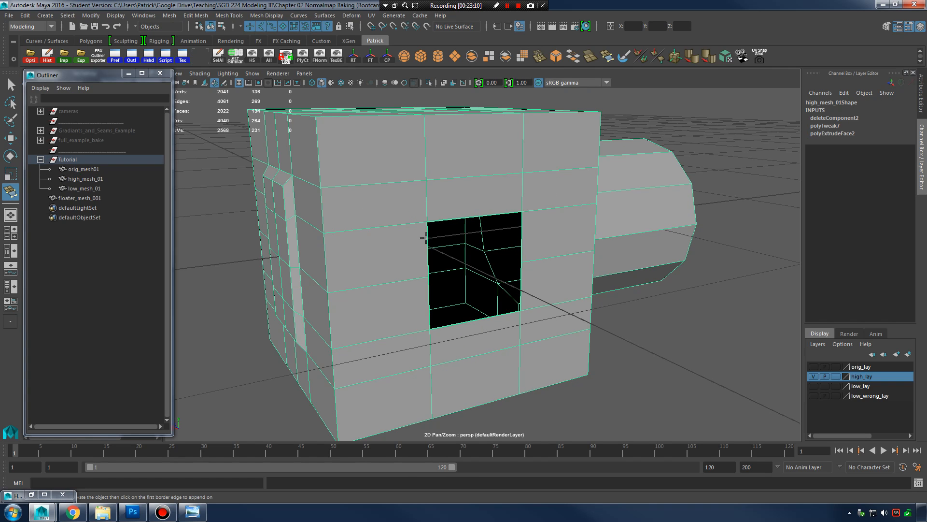
pyautogui.click(522, 231)
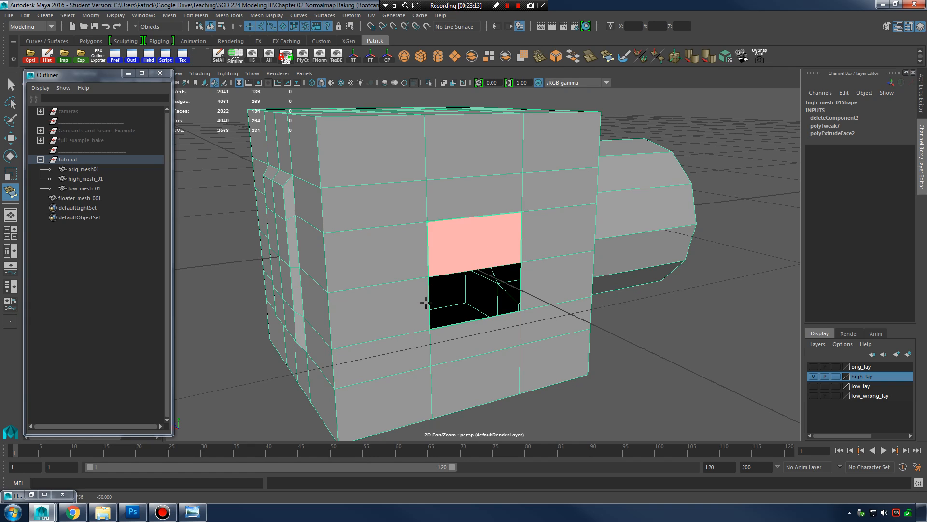
pyautogui.press('Return')
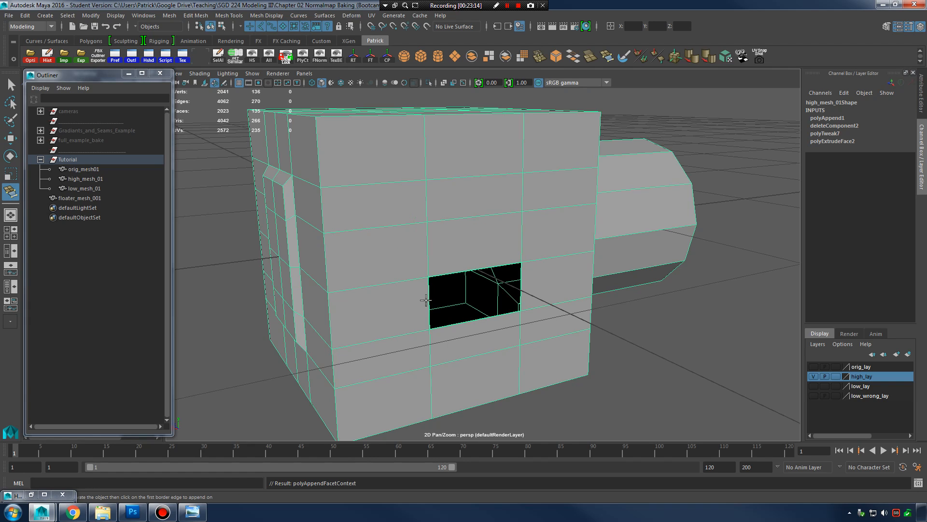
pyautogui.click(426, 300)
pyautogui.click(520, 287)
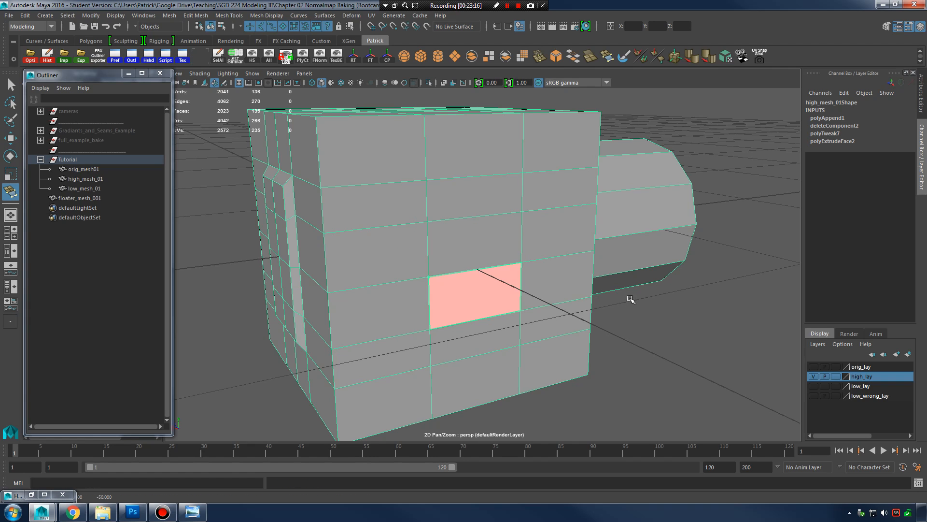
pyautogui.press('w')
pyautogui.keyDown('alt'); pyautogui.moveTo(544, 241); pyautogui.dragTo(570, 228); pyautogui.keyUp('alt')
pyautogui.press('q')
pyautogui.moveTo(462, 234); pyautogui.dragTo(475, 217, button='right')
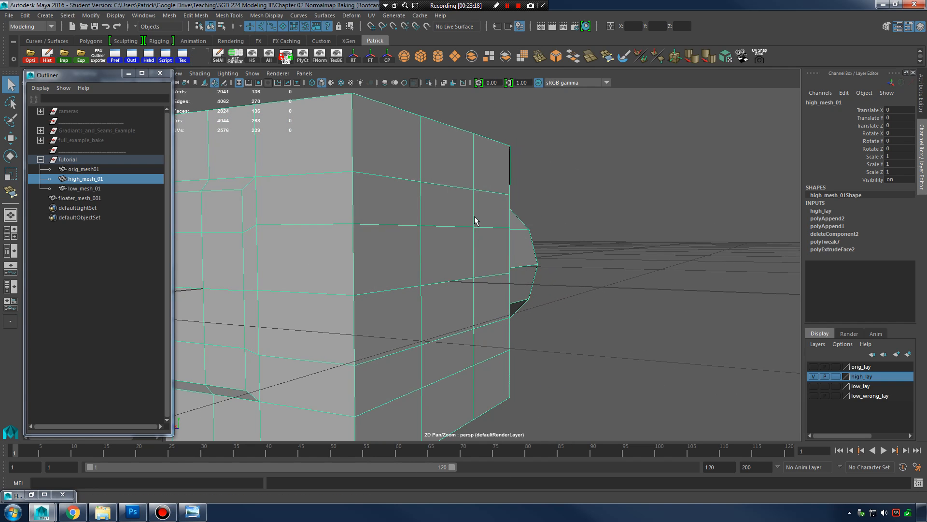
# Step: Create a new polygon cube primitive at the origin
pyautogui.moveTo(475, 220)
pyautogui.keyDown('alt'); pyautogui.mouseDown()
pyautogui.moveTo(605, 262)
pyautogui.moveTo(477, 211)
pyautogui.mouseUp(); pyautogui.keyUp('alt')
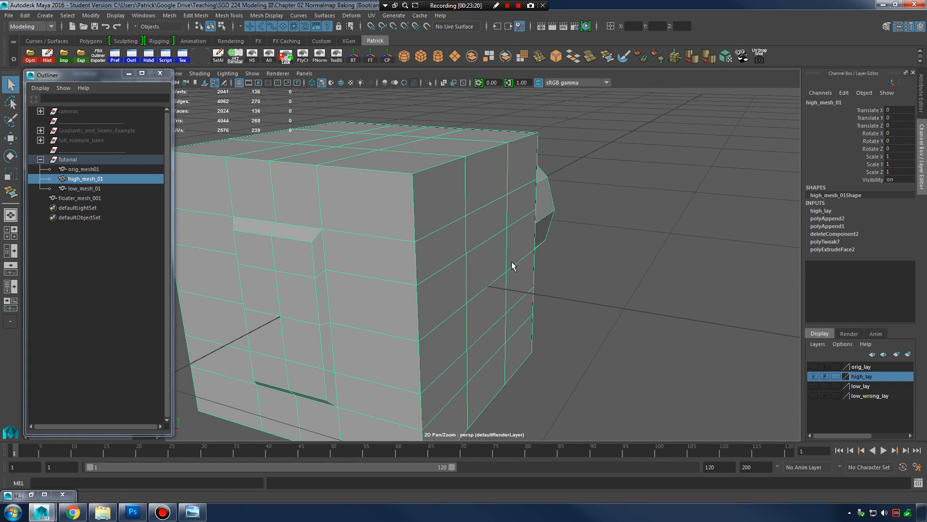
pyautogui.keyDown('alt'); pyautogui.moveTo(512, 266); pyautogui.dragTo(392, 169); pyautogui.keyUp('alt')
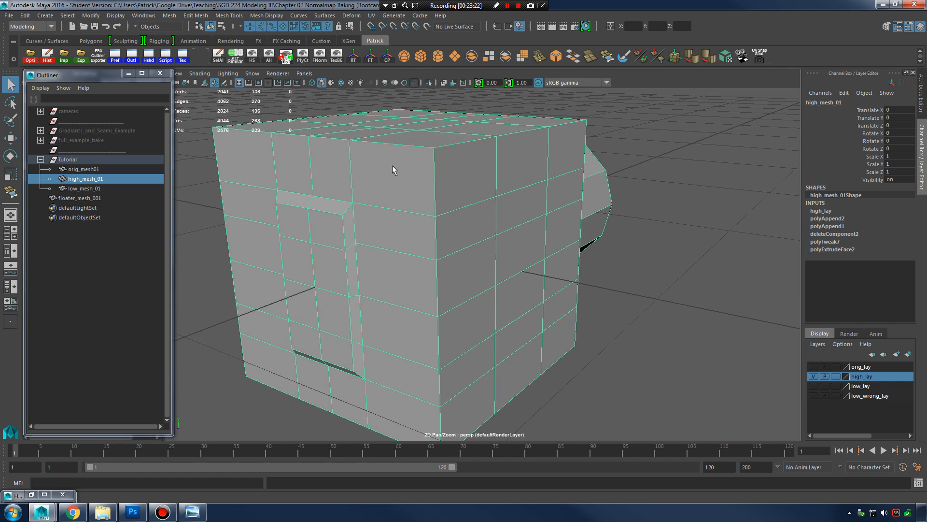
pyautogui.click(67, 16)
pyautogui.moveTo(75, 18)
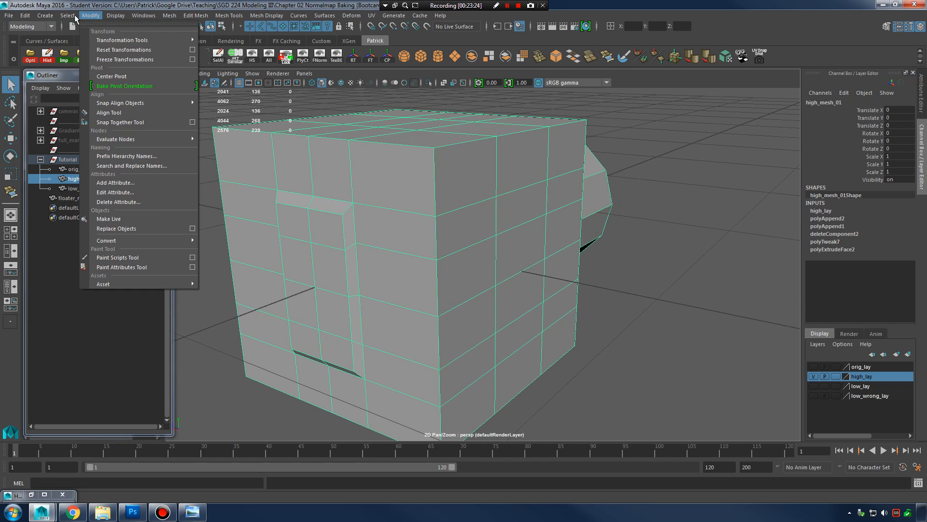
pyautogui.moveTo(45, 15)
pyautogui.moveTo(118, 48)
pyautogui.click(209, 66)
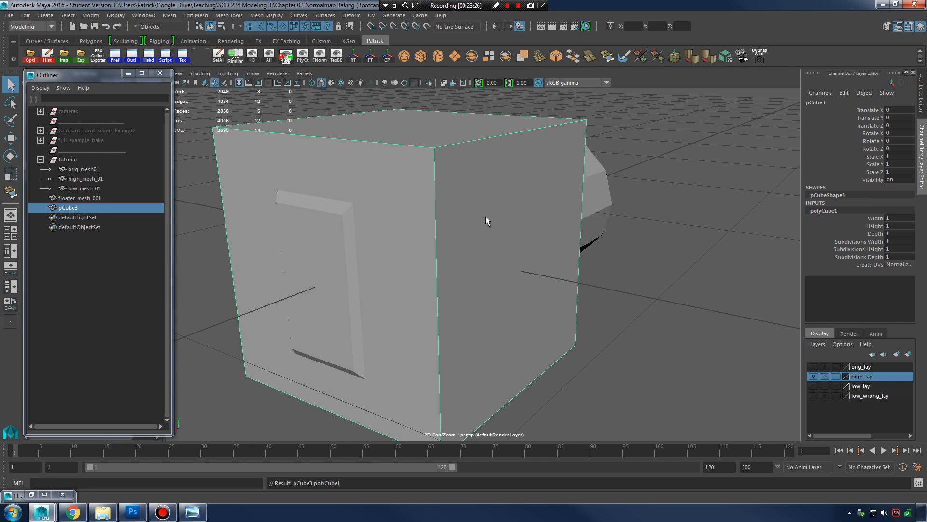
# Step: Move the new cube along Z to -0.679, outside the high-poly cube, and scale it uniformly to 0.359
pyautogui.keyDown('alt'); pyautogui.moveTo(485, 221); pyautogui.dragTo(483, 243); pyautogui.keyUp('alt')
pyautogui.press('w')
pyautogui.moveTo(382, 249); pyautogui.dragTo(410, 272)
pyautogui.press('r')
pyautogui.moveTo(389, 268); pyautogui.dragTo(406, 266, button='middle')
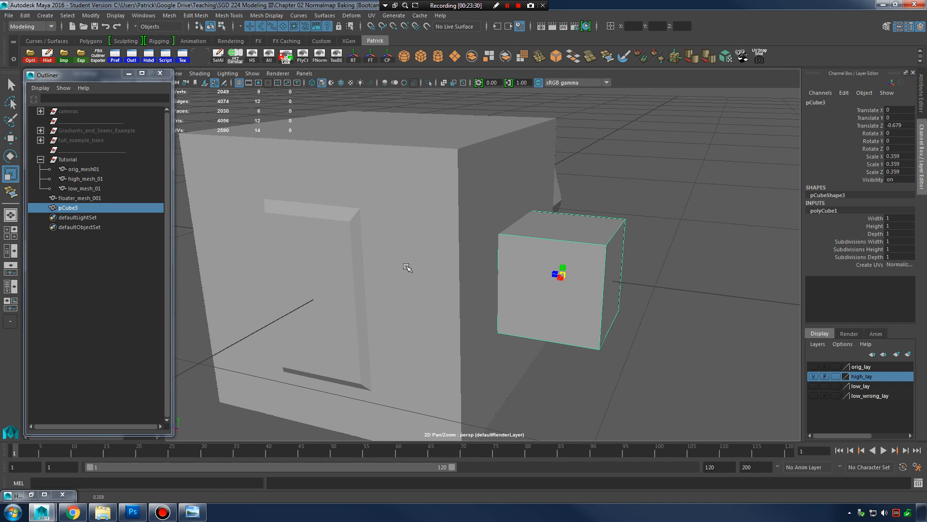
# Step: Shift the small cube along Z to -0.699 so it sits close to the high-poly cube's side
pyautogui.press('w')
pyautogui.keyDown('alt'); pyautogui.moveTo(598, 263); pyautogui.dragTo(437, 284); pyautogui.keyUp('alt')
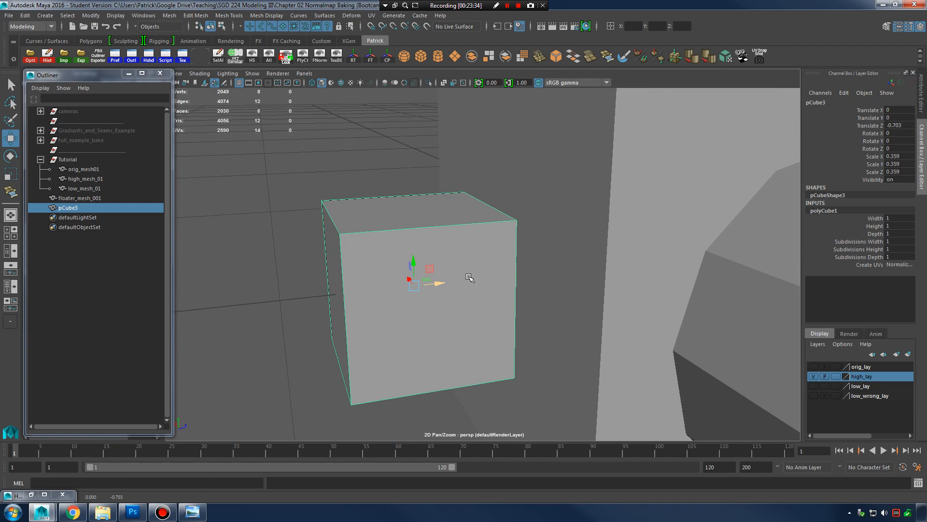
pyautogui.keyDown('alt'); pyautogui.moveTo(472, 277); pyautogui.dragTo(527, 266, button='right'); pyautogui.keyUp('alt')
pyautogui.keyDown('alt'); pyautogui.moveTo(526, 266); pyautogui.dragTo(563, 228); pyautogui.keyUp('alt')
pyautogui.moveTo(518, 209); pyautogui.dragTo(557, 195, button='right')
pyautogui.keyDown('alt'); pyautogui.moveTo(517, 220); pyautogui.dragTo(463, 257); pyautogui.keyUp('alt')
pyautogui.press('3')
pyautogui.press('1')
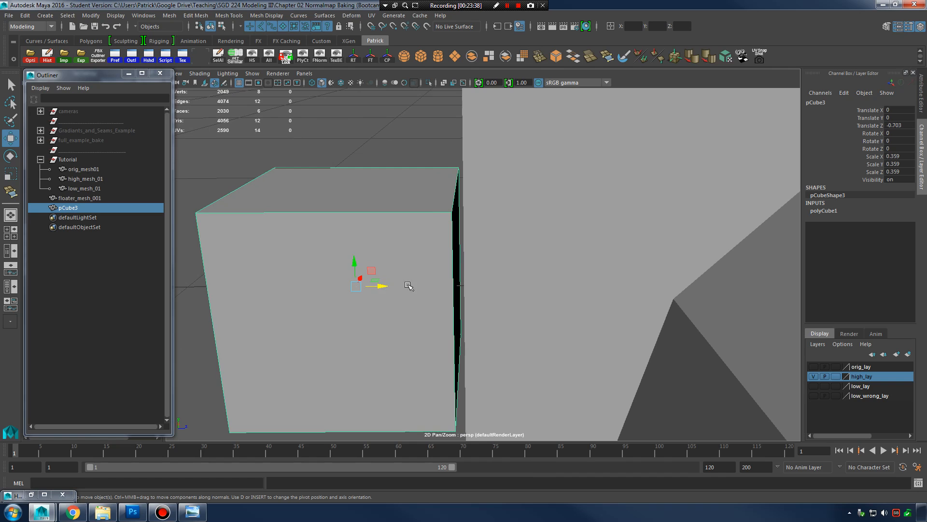
pyautogui.moveTo(408, 286)
pyautogui.keyDown('alt'); pyautogui.mouseDown()
pyautogui.moveTo(435, 286)
pyautogui.moveTo(399, 288)
pyautogui.mouseUp(); pyautogui.keyUp('alt')
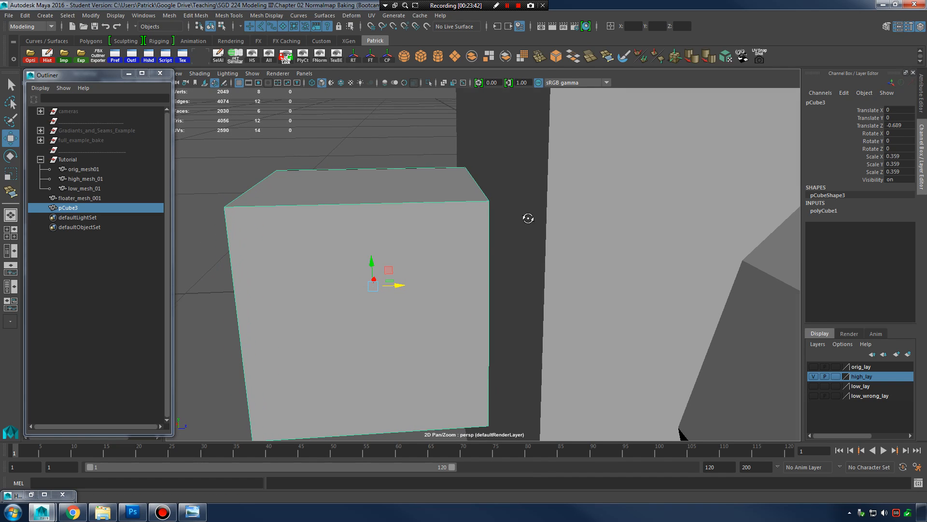
pyautogui.keyDown('alt'); pyautogui.moveTo(528, 219); pyautogui.dragTo(559, 219); pyautogui.keyUp('alt')
pyautogui.moveTo(407, 287); pyautogui.dragTo(402, 288)
pyautogui.keyDown('alt'); pyautogui.moveTo(445, 226); pyautogui.dragTo(497, 214); pyautogui.keyUp('alt')
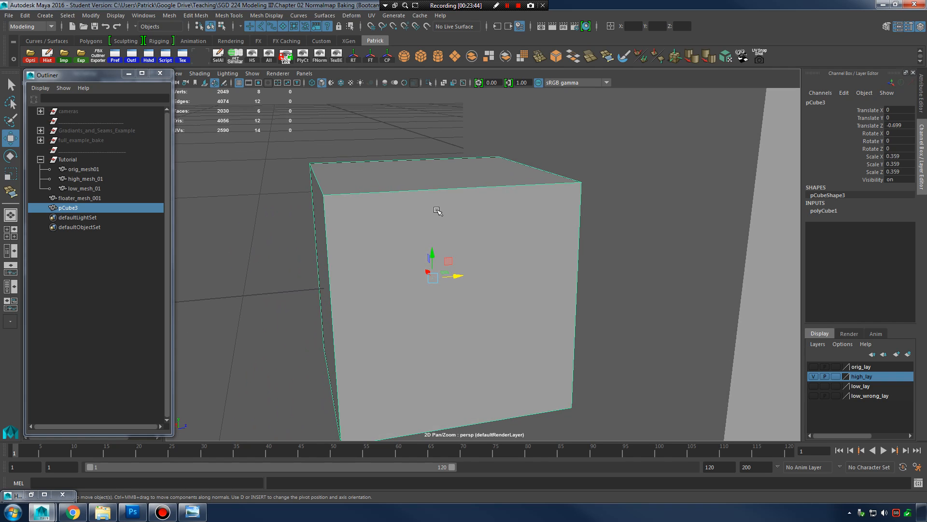
# Step: Try to select all edges of the small cube with a marquee from a side view
pyautogui.moveTo(437, 210); pyautogui.dragTo(439, 186, button='right')
pyautogui.keyDown('alt'); pyautogui.moveTo(455, 201); pyautogui.dragTo(489, 203); pyautogui.keyUp('alt')
pyautogui.keyDown('alt'); pyautogui.moveTo(563, 213); pyautogui.dragTo(529, 213, button='middle'); pyautogui.keyUp('alt')
pyautogui.keyDown('alt'); pyautogui.moveTo(530, 213); pyautogui.dragTo(552, 231); pyautogui.keyUp('alt')
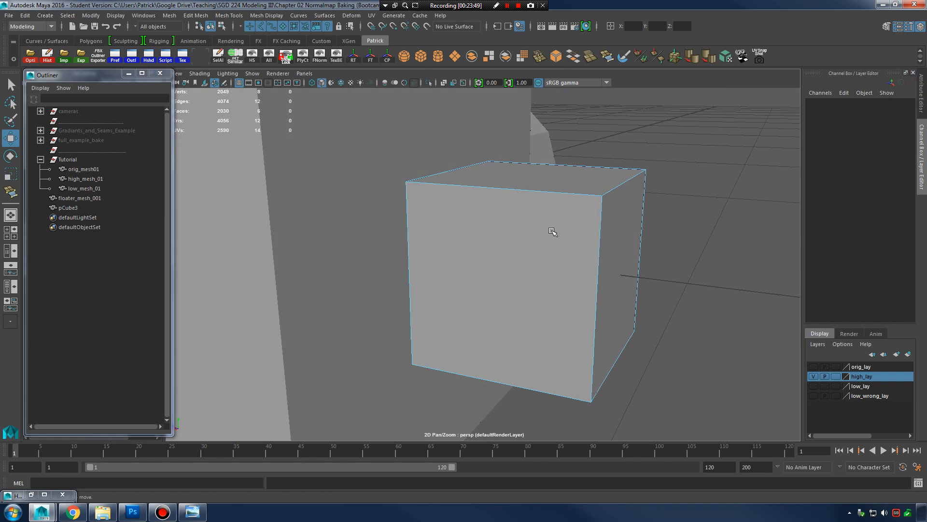
pyautogui.keyDown('alt'); pyautogui.moveTo(553, 232); pyautogui.dragTo(519, 251, button='middle'); pyautogui.keyUp('alt')
pyautogui.keyDown('alt'); pyautogui.moveTo(519, 250); pyautogui.dragTo(530, 244, button='right'); pyautogui.keyUp('alt')
pyautogui.keyDown('alt'); pyautogui.moveTo(530, 245); pyautogui.dragTo(545, 246); pyautogui.keyUp('alt')
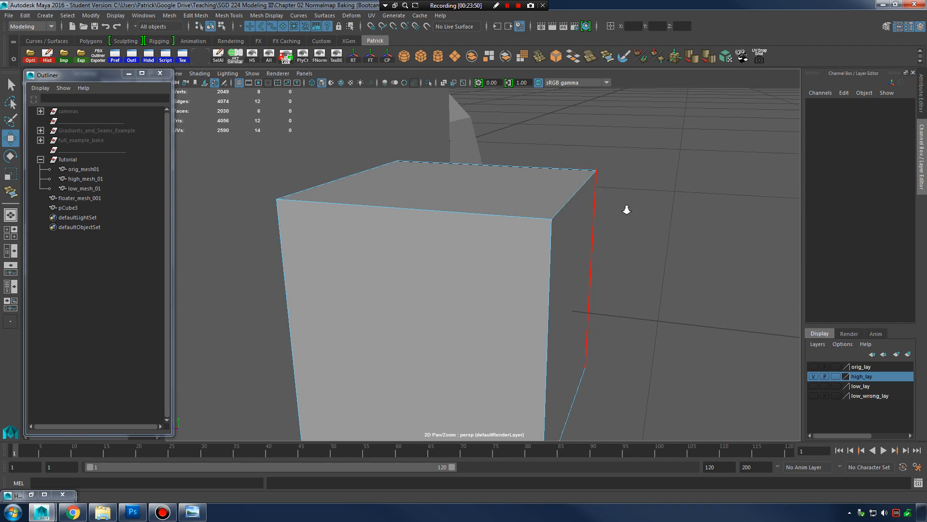
pyautogui.keyDown('alt'); pyautogui.moveTo(626, 210); pyautogui.dragTo(527, 223); pyautogui.keyUp('alt')
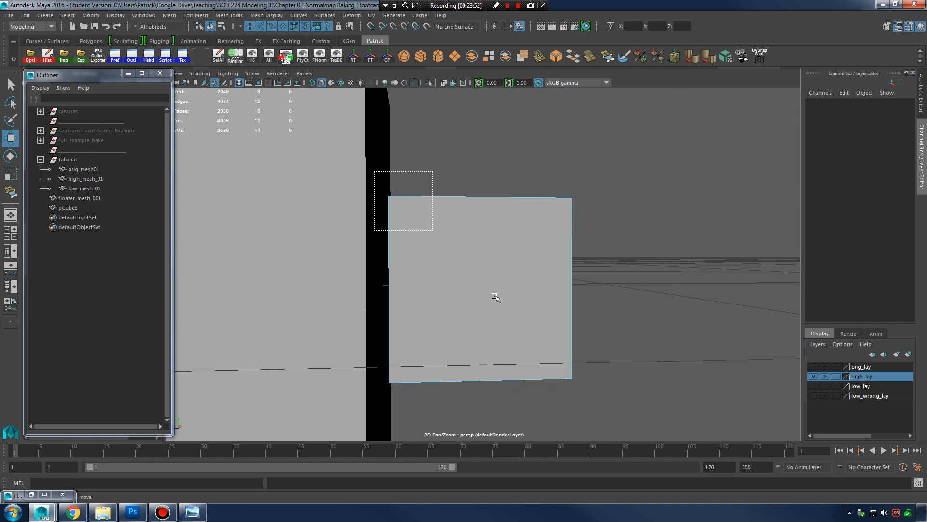
pyautogui.moveTo(494, 295); pyautogui.dragTo(645, 420)
pyautogui.keyDown('ctrl'); pyautogui.click(356, 157); pyautogui.keyUp('ctrl')
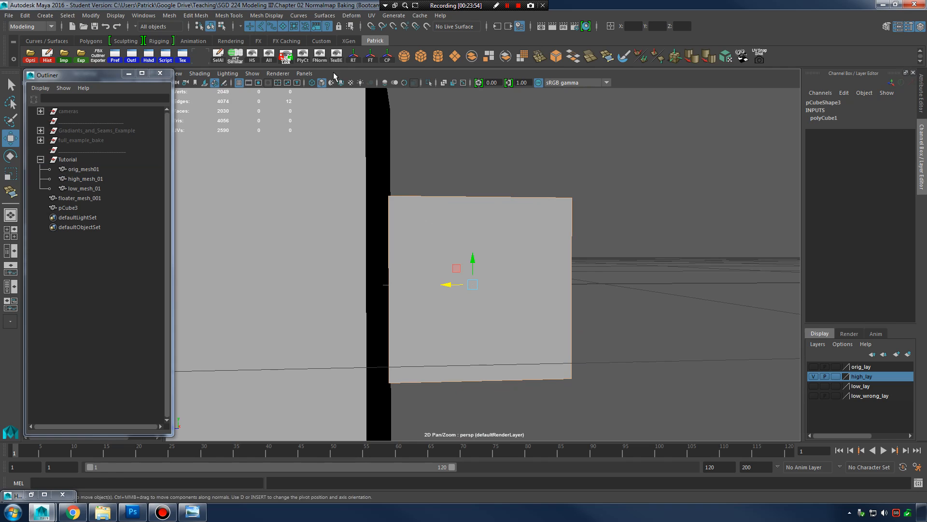
# Step: Switch to component selection, select all twelve edges of the small cube and bevel them
pyautogui.click(221, 26)
pyautogui.moveTo(637, 148); pyautogui.dragTo(379, 406)
pyautogui.keyDown('alt'); pyautogui.moveTo(525, 203); pyautogui.dragTo(498, 230); pyautogui.keyUp('alt')
pyautogui.moveTo(464, 233); pyautogui.dragTo(513, 211, button='right')
pyautogui.click(222, 27)
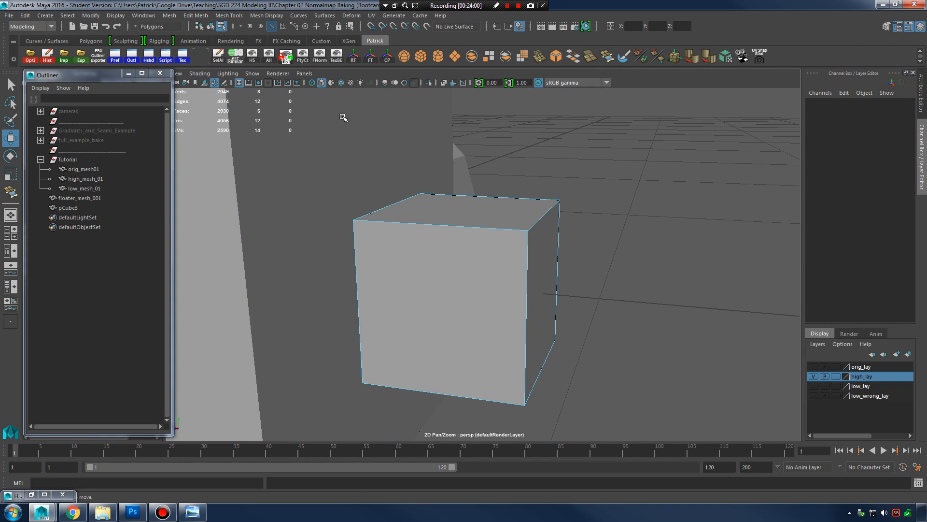
pyautogui.keyDown('alt'); pyautogui.moveTo(344, 116); pyautogui.dragTo(647, 450); pyautogui.keyUp('alt')
pyautogui.keyDown('alt'); pyautogui.moveTo(649, 311); pyautogui.dragTo(481, 307); pyautogui.keyUp('alt')
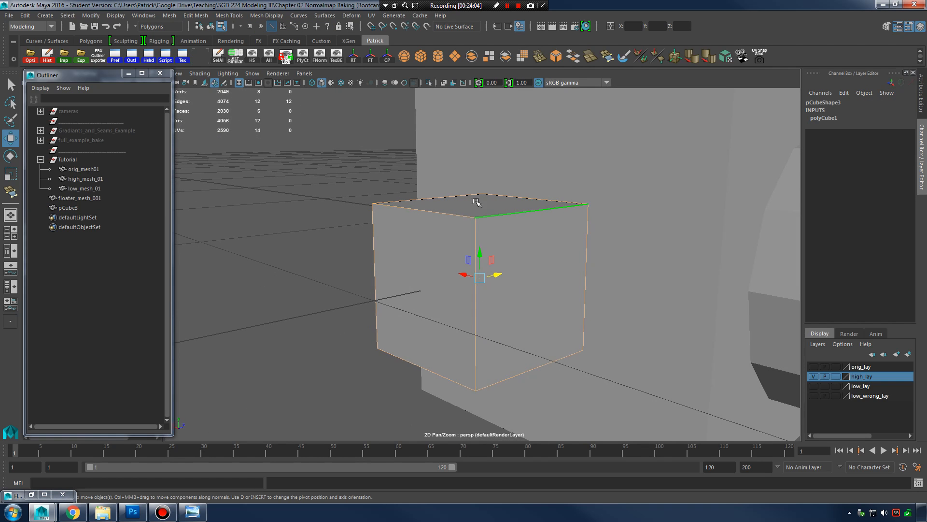
pyautogui.click(231, 16)
pyautogui.moveTo(206, 16)
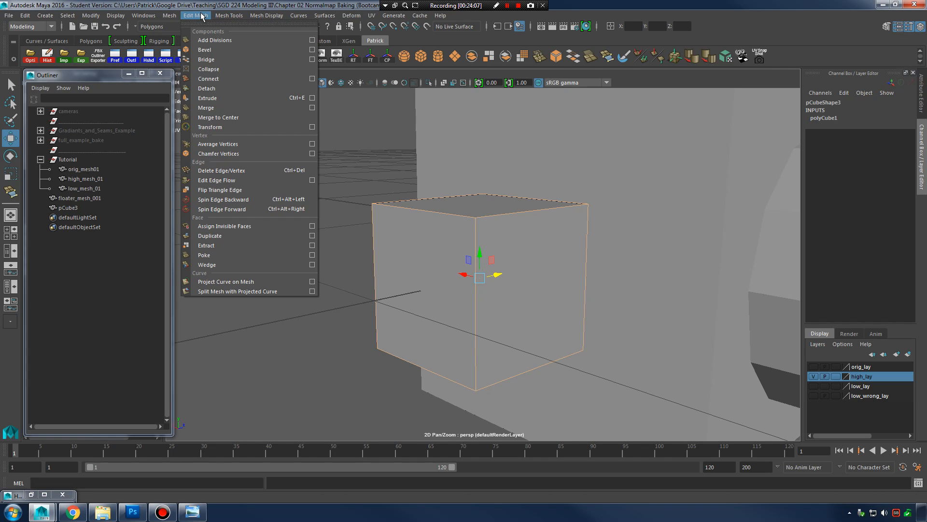
pyautogui.click(294, 50)
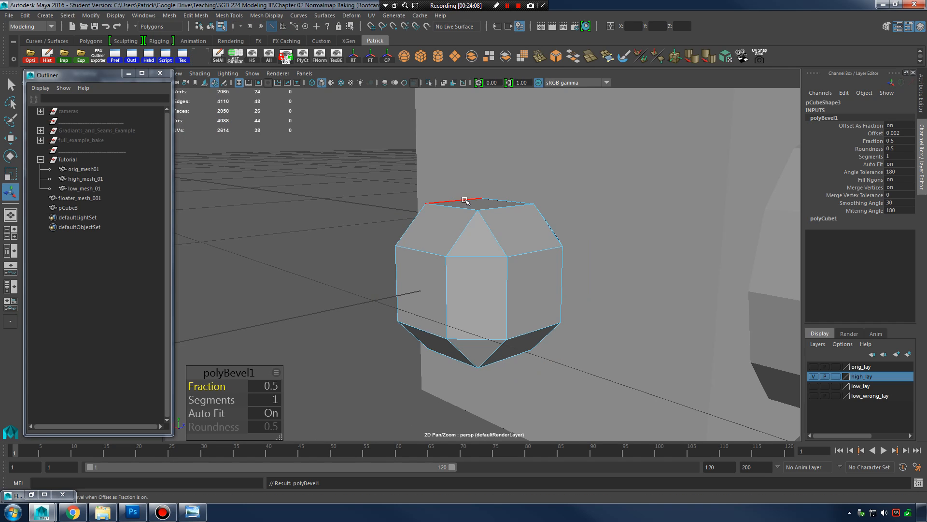
# Step: Narrow the small cube's bevel by trying fractions of 0.2 and 0.1, and settle on 0.05
pyautogui.keyDown('alt'); pyautogui.moveTo(411, 267); pyautogui.dragTo(367, 293); pyautogui.keyUp('alt')
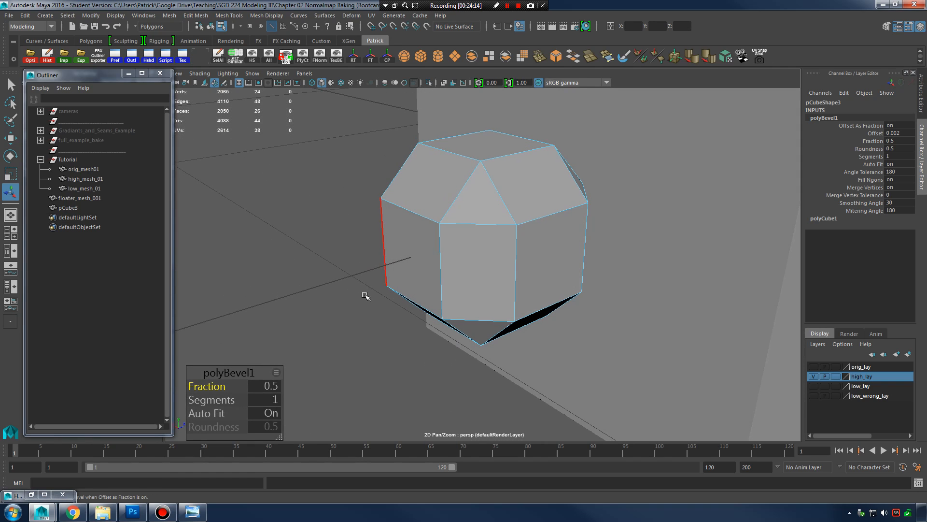
pyautogui.moveTo(207, 387)
pyautogui.mouseDown()
pyautogui.moveTo(186, 387)
pyautogui.moveTo(206, 389)
pyautogui.mouseUp()
pyautogui.click(263, 386)
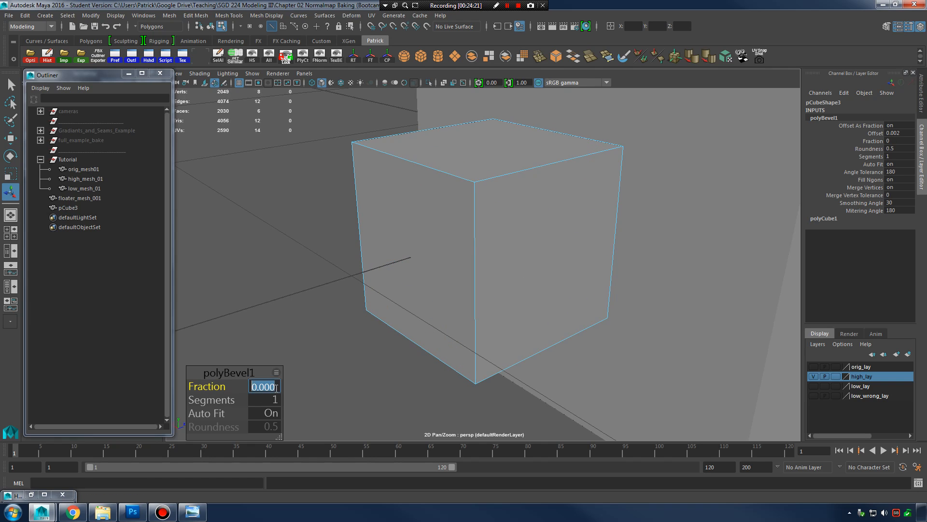
pyautogui.write('.2')
pyautogui.press('Return')
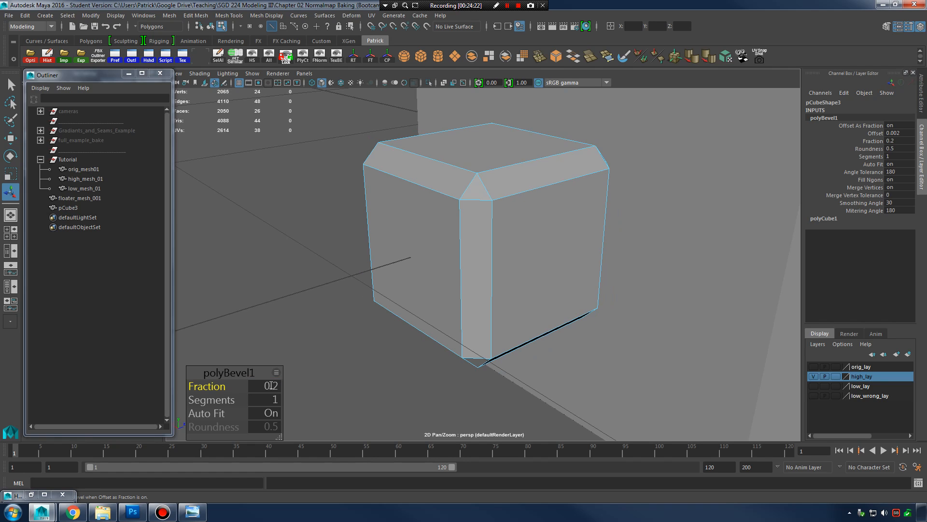
pyautogui.write('.1')
pyautogui.press('Return')
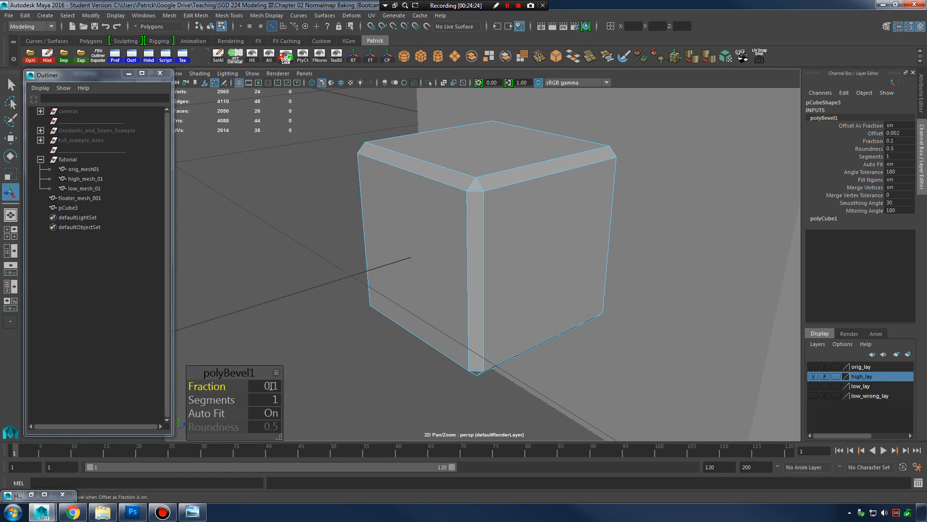
pyautogui.click(271, 386)
pyautogui.moveTo(276, 387); pyautogui.dragTo(226, 383)
pyautogui.write('.05')
pyautogui.press('Return')
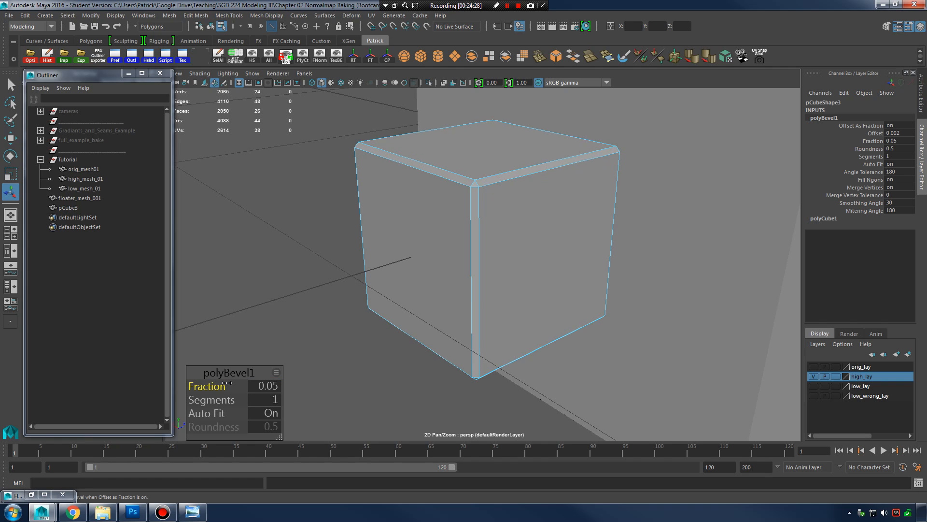
# Step: Set the bevel to 4 segments and select the small cube in object mode
pyautogui.keyDown('alt'); pyautogui.moveTo(504, 224); pyautogui.dragTo(481, 246, button='middle'); pyautogui.keyUp('alt')
pyautogui.keyDown('alt'); pyautogui.moveTo(482, 246); pyautogui.dragTo(512, 264, button='right'); pyautogui.keyUp('alt')
pyautogui.keyDown('alt'); pyautogui.moveTo(511, 264); pyautogui.dragTo(504, 313, button='middle'); pyautogui.keyUp('alt')
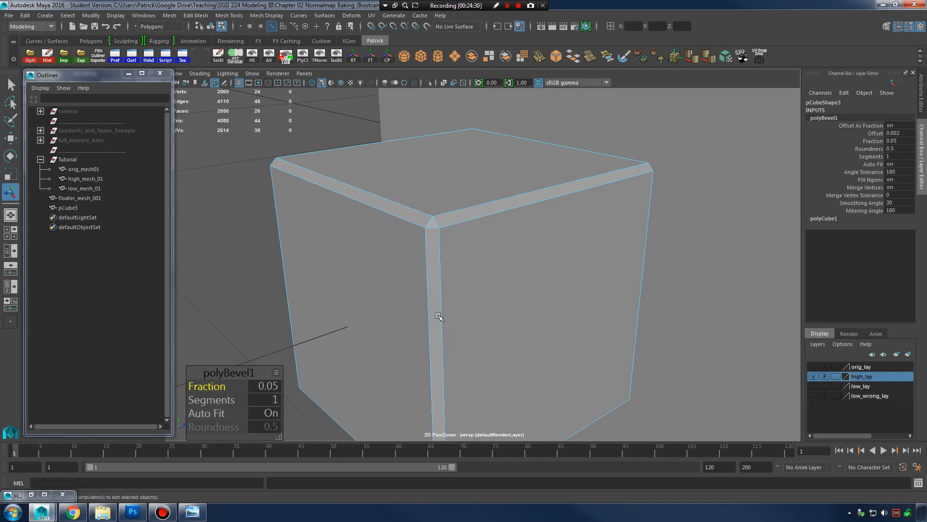
pyautogui.moveTo(209, 400); pyautogui.dragTo(223, 401)
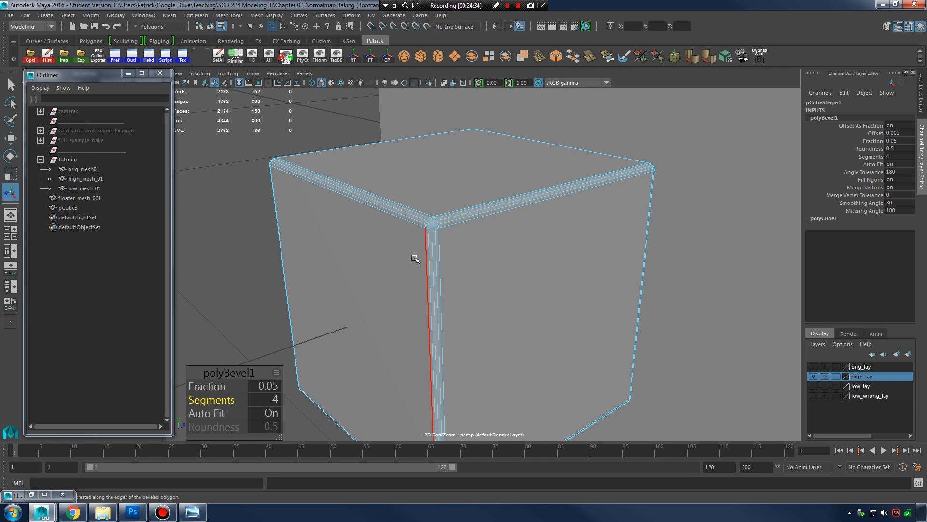
pyautogui.moveTo(415, 253); pyautogui.dragTo(455, 223, button='right')
pyautogui.moveTo(504, 283)
pyautogui.keyDown('alt'); pyautogui.mouseDown()
pyautogui.moveTo(495, 251)
pyautogui.moveTo(521, 211)
pyautogui.moveTo(470, 227)
pyautogui.moveTo(485, 275)
pyautogui.mouseUp(); pyautogui.keyUp('alt')
pyautogui.click(485, 280)
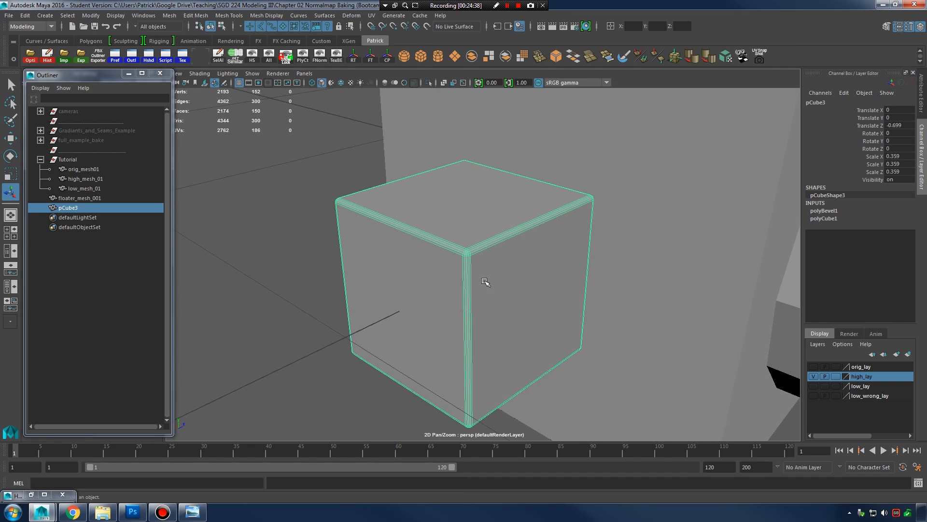
# Step: Inspect the rounded edges of the small cube and move it along Z to -0.679, against the high-poly cube's side
pyautogui.scroll(3, 420, 271)
pyautogui.keyDown('alt'); pyautogui.moveTo(362, 260); pyautogui.dragTo(450, 218); pyautogui.keyUp('alt')
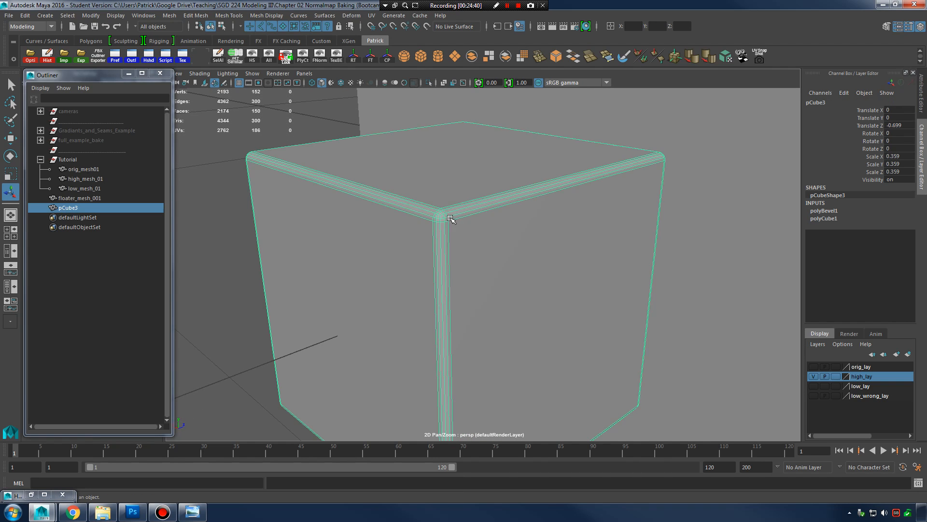
pyautogui.keyDown('alt'); pyautogui.moveTo(560, 276); pyautogui.dragTo(439, 273, button='right'); pyautogui.keyUp('alt')
pyautogui.keyDown('alt'); pyautogui.moveTo(537, 270); pyautogui.dragTo(481, 269); pyautogui.keyUp('alt')
pyautogui.keyDown('alt'); pyautogui.moveTo(614, 276); pyautogui.dragTo(501, 284, button='middle'); pyautogui.keyUp('alt')
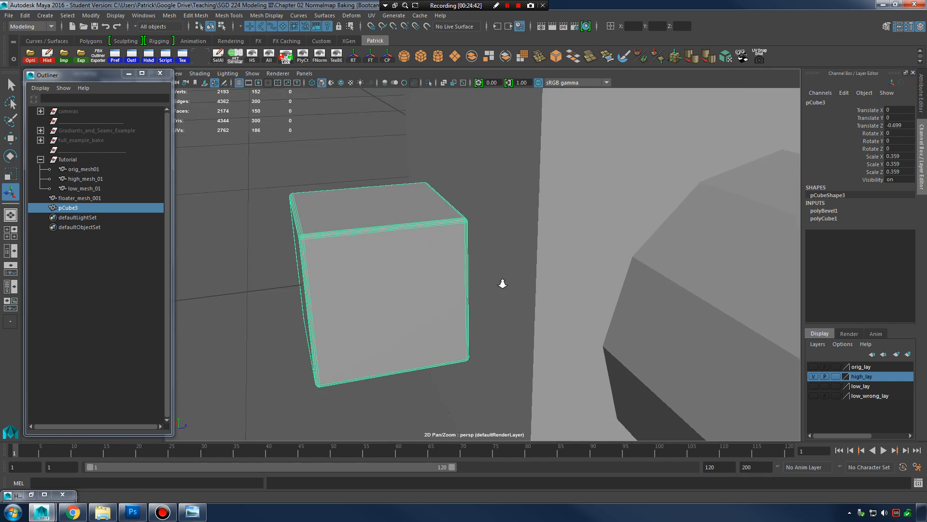
pyautogui.keyDown('alt'); pyautogui.moveTo(387, 266); pyautogui.dragTo(428, 265, button='right'); pyautogui.keyUp('alt')
pyautogui.press('w')
pyautogui.moveTo(378, 272); pyautogui.dragTo(388, 273)
pyautogui.keyDown('alt'); pyautogui.moveTo(454, 271); pyautogui.dragTo(570, 271, button='right'); pyautogui.keyUp('alt')
pyautogui.keyDown('alt'); pyautogui.moveTo(493, 244); pyautogui.dragTo(538, 285, button='middle'); pyautogui.keyUp('alt')
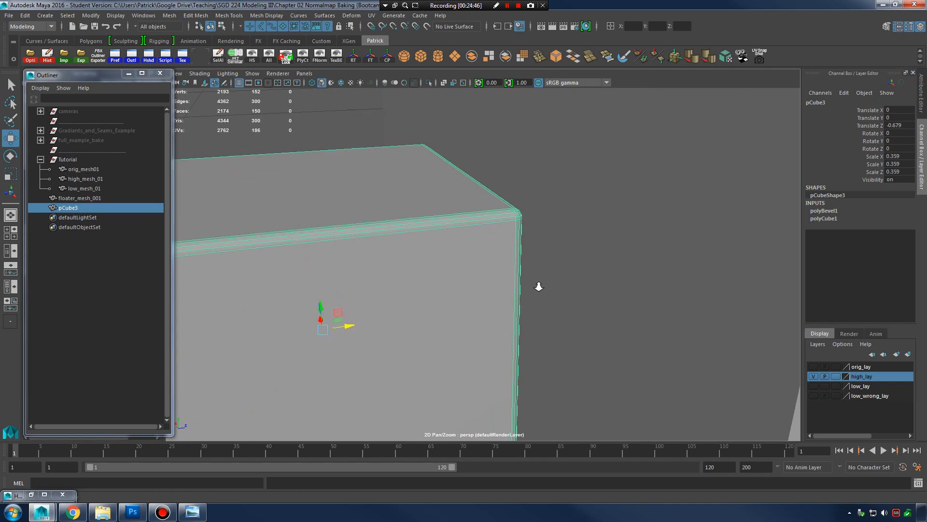
# Step: Move the small cube along Z to -0.666 and select the high-poly cube with it to compare where they meet
pyautogui.keyDown('alt'); pyautogui.moveTo(538, 285); pyautogui.dragTo(532, 300); pyautogui.keyUp('alt')
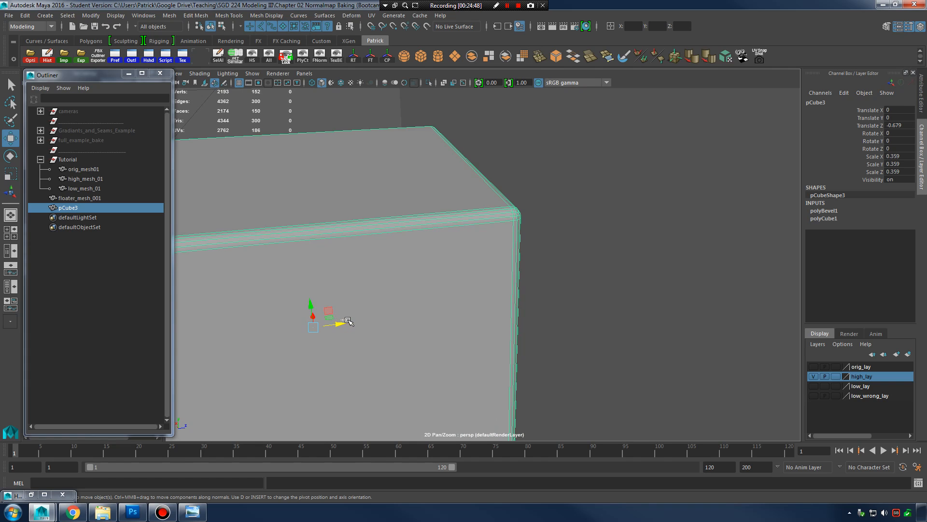
pyautogui.moveTo(347, 320); pyautogui.dragTo(355, 324)
pyautogui.click(381, 279)
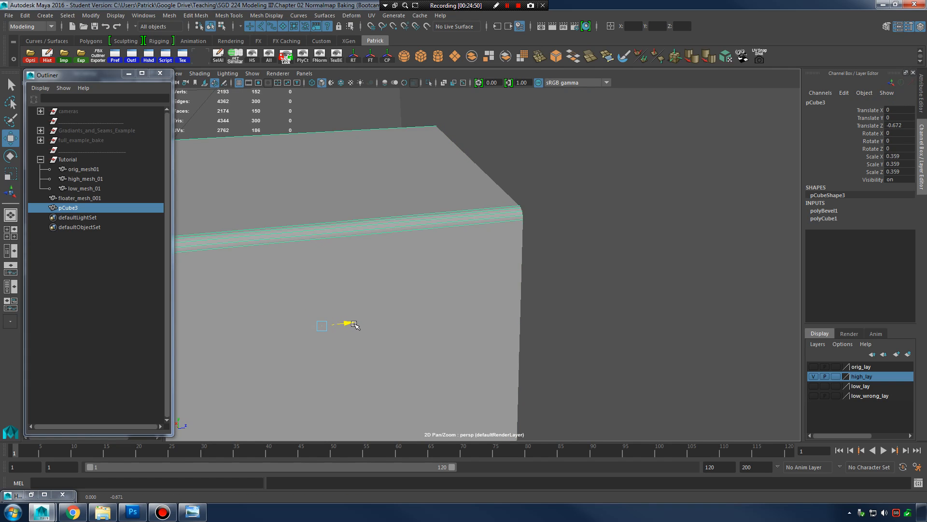
pyautogui.keyDown('shift'); pyautogui.click(487, 154); pyautogui.keyUp('shift')
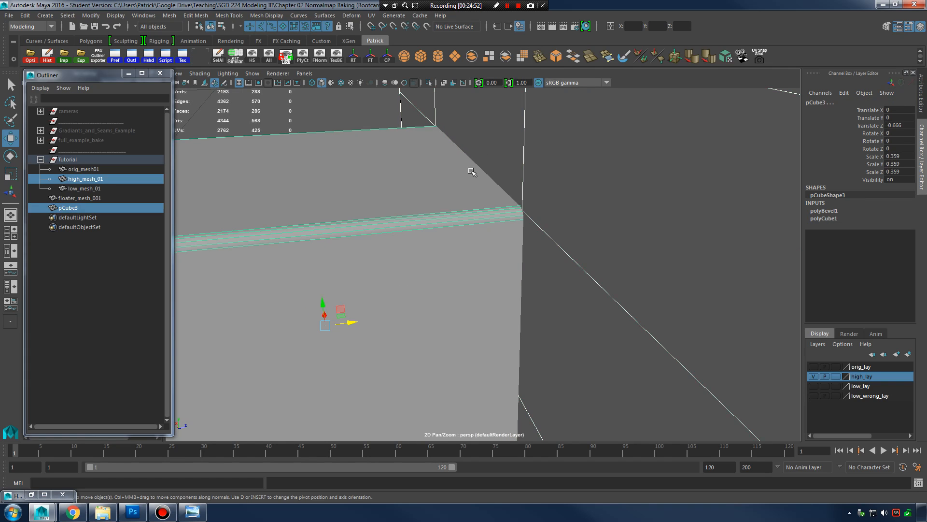
pyautogui.keyDown('alt'); pyautogui.moveTo(490, 168); pyautogui.dragTo(478, 181, button='right'); pyautogui.keyUp('alt')
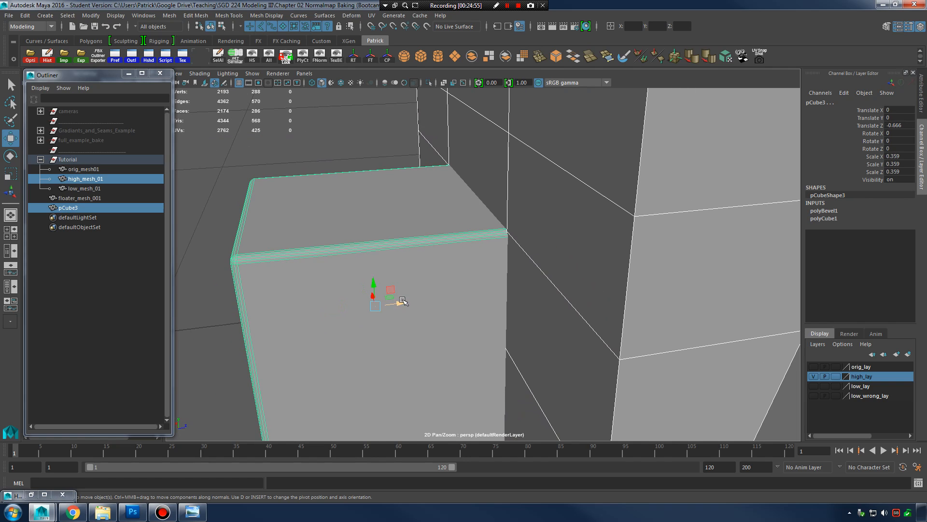
# Step: Readjust the small cube along Z to -0.669 so its inner beveled edge sits inside the high-poly cube's side
pyautogui.click(428, 248)
pyautogui.moveTo(396, 305); pyautogui.dragTo(453, 316)
pyautogui.moveTo(344, 306); pyautogui.dragTo(358, 306)
pyautogui.keyDown('alt'); pyautogui.moveTo(432, 290); pyautogui.dragTo(425, 302, button='middle'); pyautogui.keyUp('alt')
pyautogui.keyDown('alt'); pyautogui.moveTo(425, 302); pyautogui.dragTo(475, 292); pyautogui.keyUp('alt')
pyautogui.click(366, 137)
pyautogui.keyDown('alt'); pyautogui.moveTo(402, 171); pyautogui.dragTo(440, 184); pyautogui.keyUp('alt')
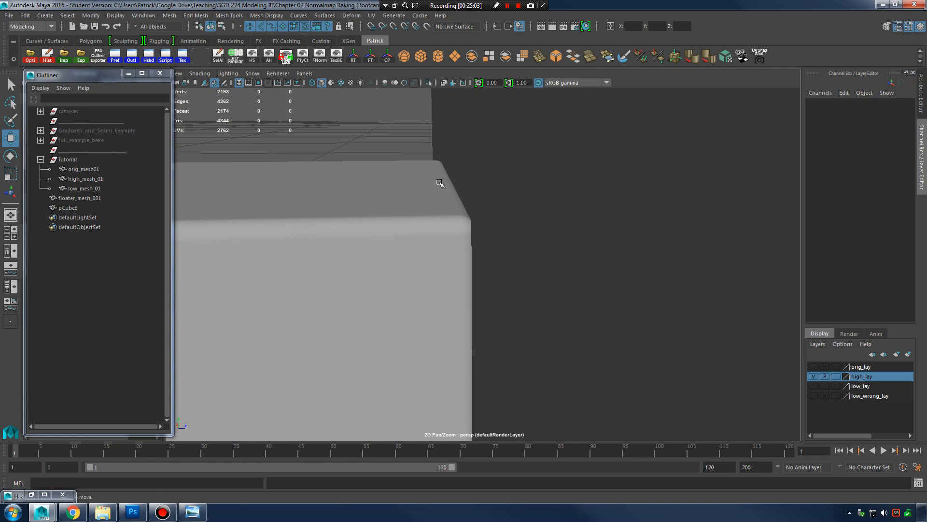
pyautogui.click(420, 206)
pyautogui.moveTo(261, 401); pyautogui.dragTo(271, 402)
# Step: Examine from several sides how the small cube intersects the high-poly cube
pyautogui.keyDown('alt'); pyautogui.moveTo(524, 208); pyautogui.dragTo(631, 238); pyautogui.keyUp('alt')
pyautogui.click(572, 207)
pyautogui.keyDown('alt'); pyautogui.moveTo(631, 238); pyautogui.dragTo(543, 247, button='right'); pyautogui.keyUp('alt')
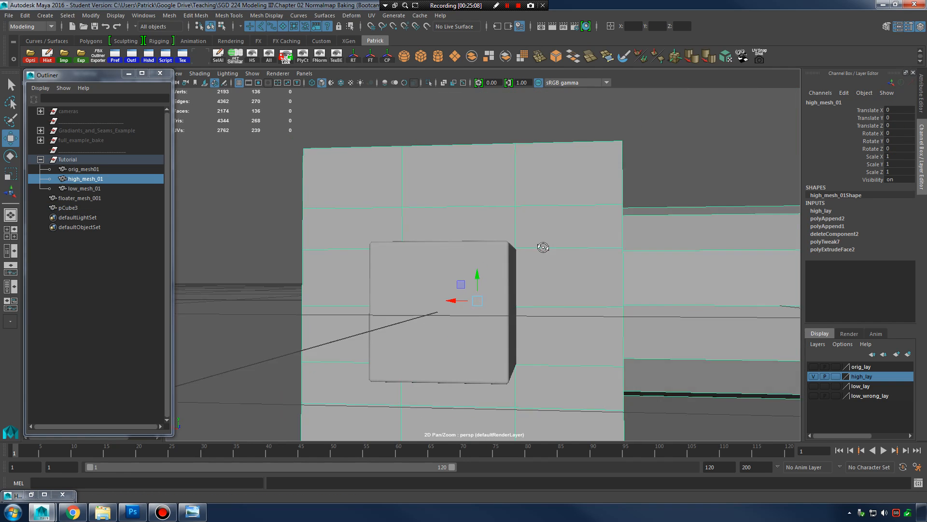
pyautogui.keyDown('alt'); pyautogui.moveTo(543, 247); pyautogui.dragTo(587, 258); pyautogui.keyUp('alt')
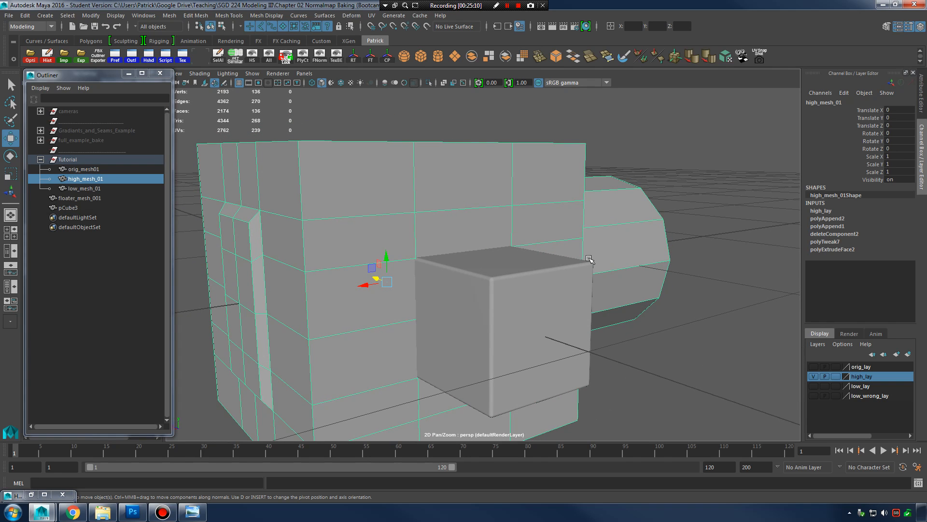
pyautogui.keyDown('alt'); pyautogui.moveTo(527, 245); pyautogui.dragTo(582, 256); pyautogui.keyUp('alt')
pyautogui.click(565, 290)
pyautogui.keyDown('alt'); pyautogui.moveTo(565, 289); pyautogui.dragTo(570, 275); pyautogui.keyUp('alt')
pyautogui.click(511, 190)
pyautogui.keyDown('alt'); pyautogui.moveTo(534, 218); pyautogui.dragTo(544, 260); pyautogui.keyUp('alt')
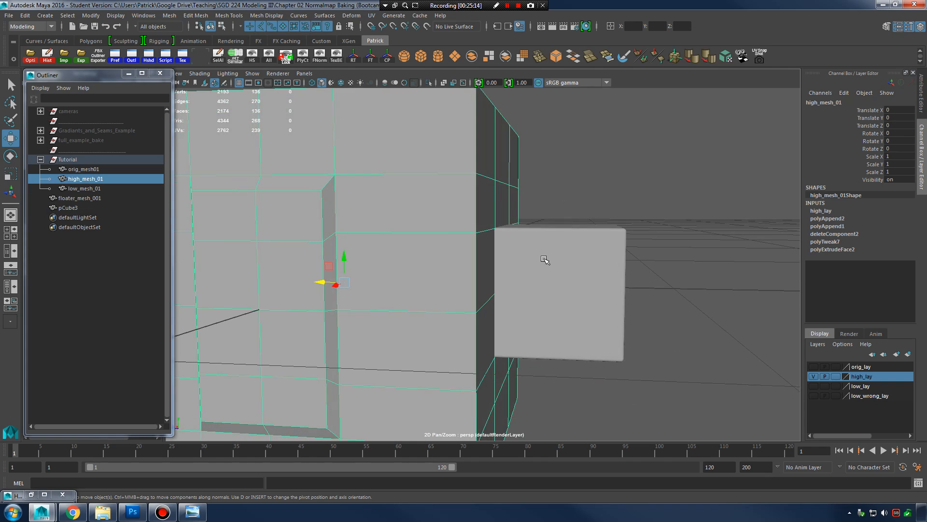
pyautogui.keyDown('alt'); pyautogui.moveTo(672, 315); pyautogui.dragTo(476, 278); pyautogui.keyUp('alt')
# Step: Select the small cube and rename it clipping_mesh_001
pyautogui.click(451, 292)
pyautogui.click(691, 289)
pyautogui.click(483, 286)
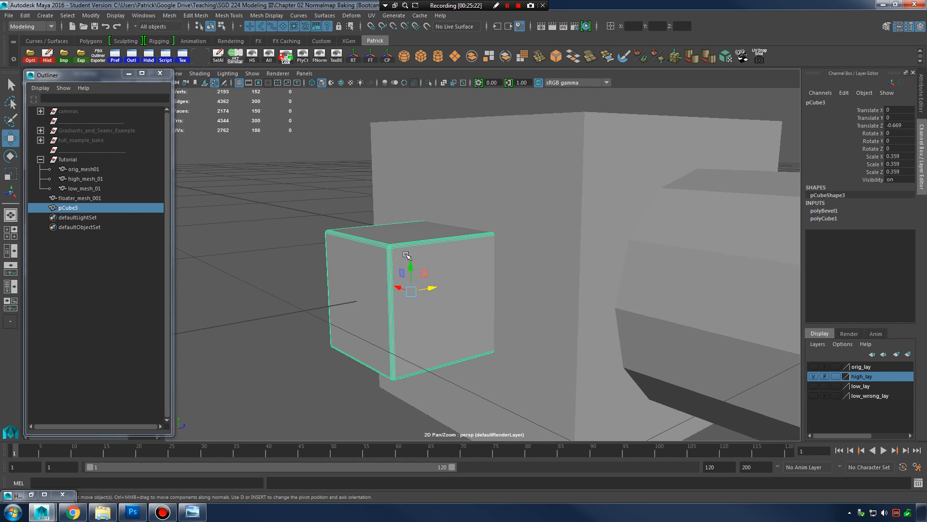
pyautogui.doubleClick(91, 209)
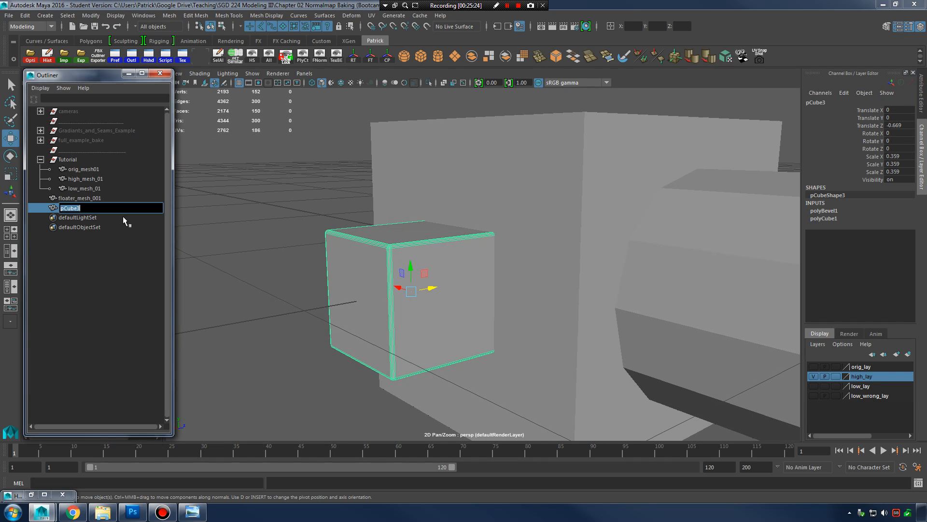
pyautogui.write('clipping_mesh_001')
pyautogui.press('Return')
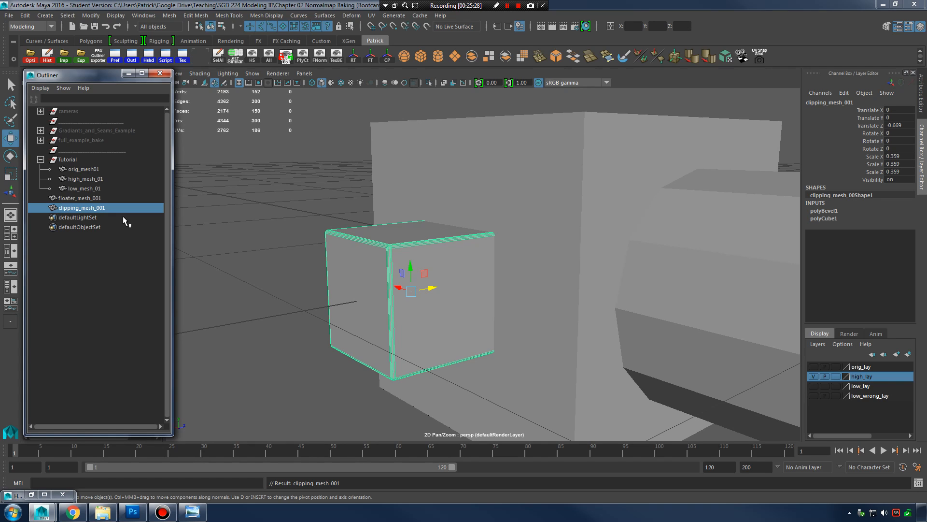
# Step: Examine the high-poly cube and clipping_mesh_001 as separate meshes, selecting each and viewing the junction between them
pyautogui.click(483, 193)
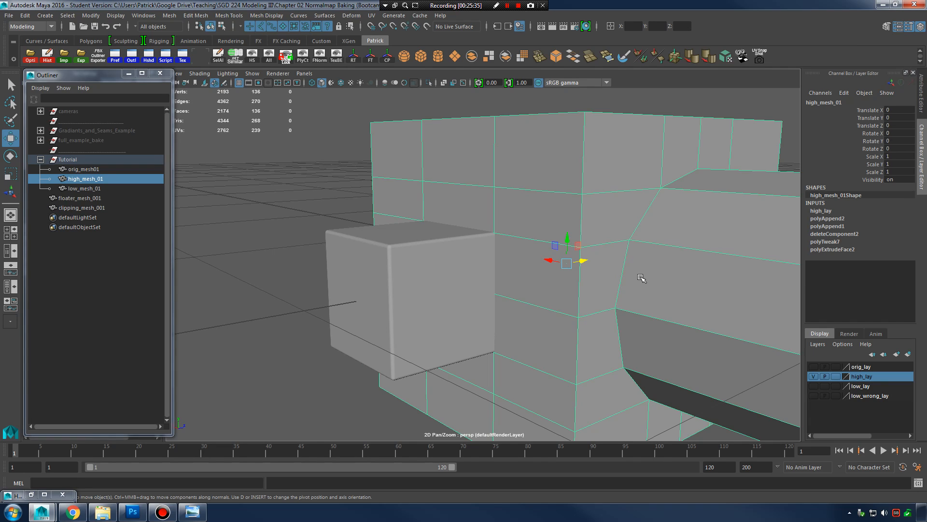
pyautogui.keyDown('alt'); pyautogui.moveTo(632, 256); pyautogui.dragTo(511, 261); pyautogui.keyUp('alt')
pyautogui.click(575, 268)
pyautogui.keyDown('alt'); pyautogui.moveTo(576, 268); pyautogui.dragTo(543, 257); pyautogui.keyUp('alt')
pyautogui.keyDown('alt'); pyautogui.moveTo(544, 257); pyautogui.dragTo(613, 247, button='middle'); pyautogui.keyUp('alt')
pyautogui.keyDown('alt'); pyautogui.moveTo(613, 247); pyautogui.dragTo(561, 266); pyautogui.keyUp('alt')
pyautogui.click(710, 227)
pyautogui.keyDown('alt'); pyautogui.moveTo(560, 265); pyautogui.dragTo(644, 256, button='middle'); pyautogui.keyUp('alt')
pyautogui.click(644, 256)
pyautogui.keyDown('alt'); pyautogui.moveTo(644, 257); pyautogui.dragTo(604, 254); pyautogui.keyUp('alt')
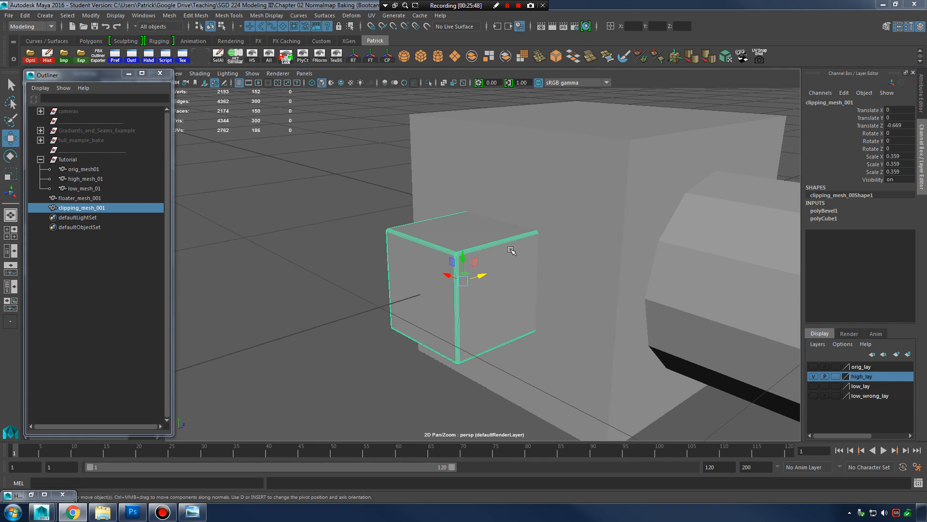
pyautogui.click(600, 201)
pyautogui.keyDown('alt'); pyautogui.moveTo(600, 201); pyautogui.dragTo(573, 204); pyautogui.keyUp('alt')
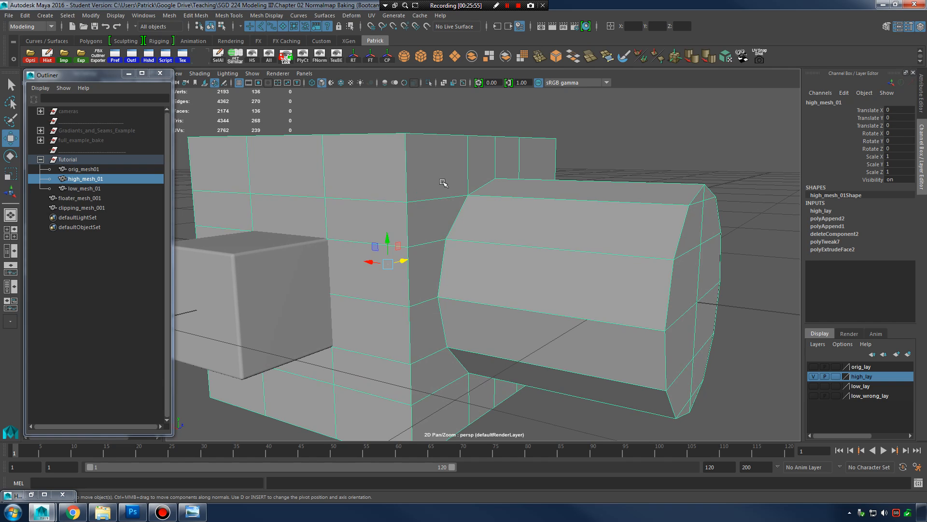
# Step: Preview high_mesh_01 smoothed without support edges, then return it to the unsmoothed display
pyautogui.moveTo(442, 180); pyautogui.dragTo(476, 162, button='right')
pyautogui.keyDown('alt'); pyautogui.moveTo(466, 171); pyautogui.dragTo(533, 222); pyautogui.keyUp('alt')
pyautogui.scroll(3, 532, 221)
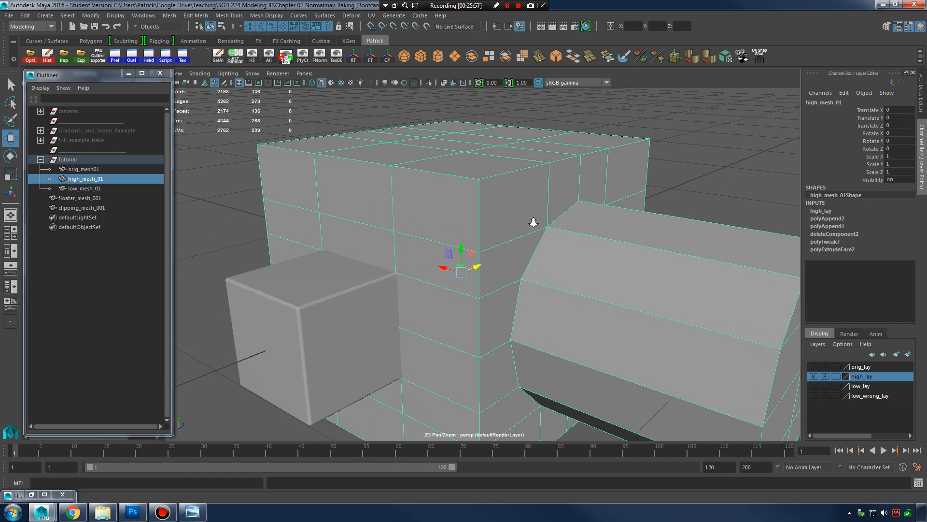
pyautogui.moveTo(519, 177); pyautogui.dragTo(473, 190, button='right')
pyautogui.press('3')
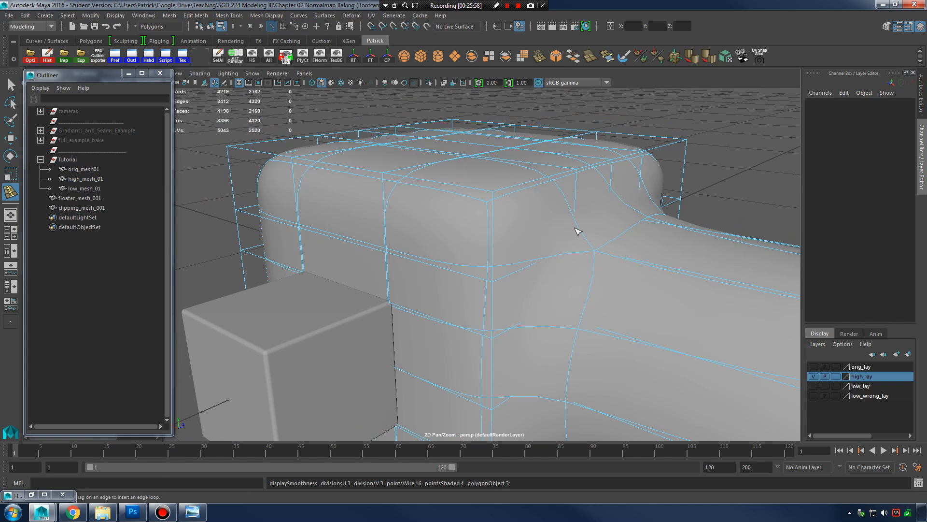
pyautogui.press('q')
pyautogui.moveTo(532, 217); pyautogui.dragTo(578, 202, button='right')
pyautogui.click(705, 152)
pyautogui.scroll(-5, 627, 178)
pyautogui.keyDown('alt'); pyautogui.moveTo(456, 224); pyautogui.dragTo(498, 279); pyautogui.keyUp('alt')
pyautogui.click(506, 247)
pyautogui.press('3')
pyautogui.click(632, 178)
pyautogui.click(575, 223)
pyautogui.press('1')
# Step: Insert three support edge loops on high_mesh_01, tight against the cube's borders around one upper corner
pyautogui.keyDown('alt'); pyautogui.moveTo(575, 223); pyautogui.dragTo(460, 259); pyautogui.keyUp('alt')
pyautogui.keyDown('alt'); pyautogui.moveTo(459, 259); pyautogui.dragTo(512, 268, button='right'); pyautogui.keyUp('alt')
pyautogui.keyDown('alt'); pyautogui.moveTo(512, 268); pyautogui.dragTo(507, 216); pyautogui.keyUp('alt')
pyautogui.keyDown('shift'); pyautogui.moveTo(507, 221); pyautogui.dragTo(475, 231, button='right'); pyautogui.keyUp('shift')
pyautogui.scroll(3, 464, 269)
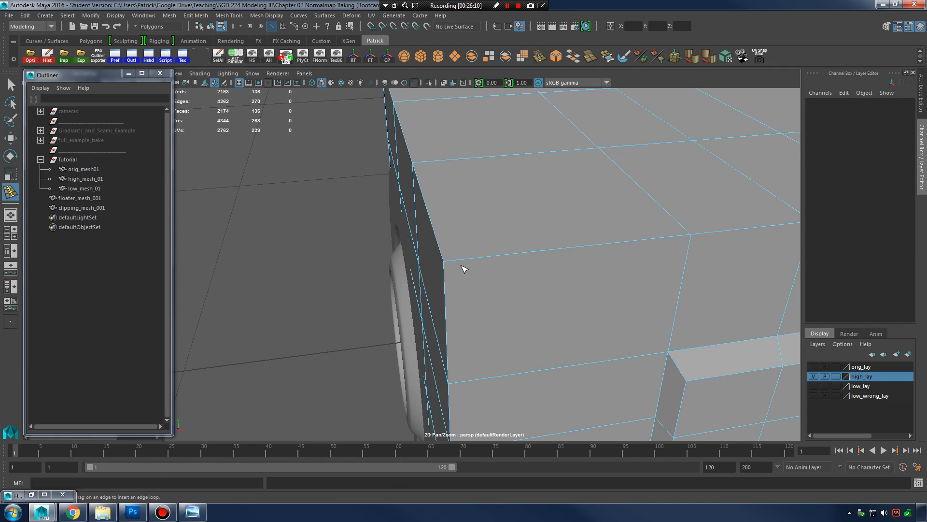
pyautogui.keyDown('alt'); pyautogui.moveTo(460, 263); pyautogui.dragTo(526, 273); pyautogui.keyUp('alt')
pyautogui.keyDown('alt'); pyautogui.moveTo(526, 273); pyautogui.dragTo(510, 282, button='middle'); pyautogui.keyUp('alt')
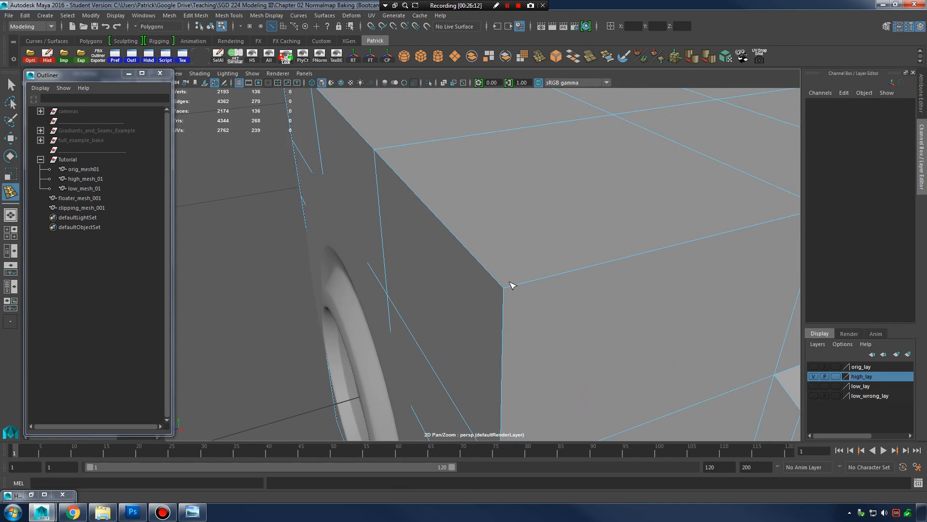
pyautogui.click(518, 289)
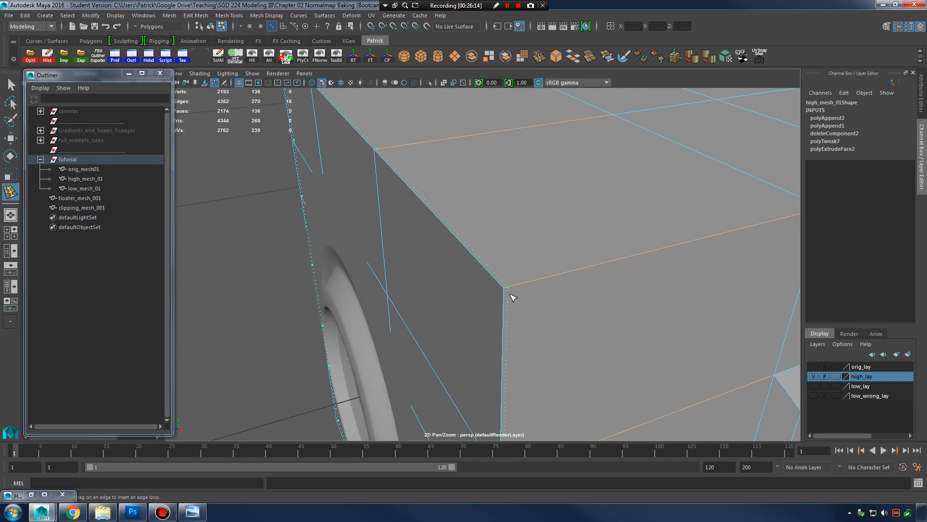
pyautogui.moveTo(512, 298); pyautogui.dragTo(511, 298)
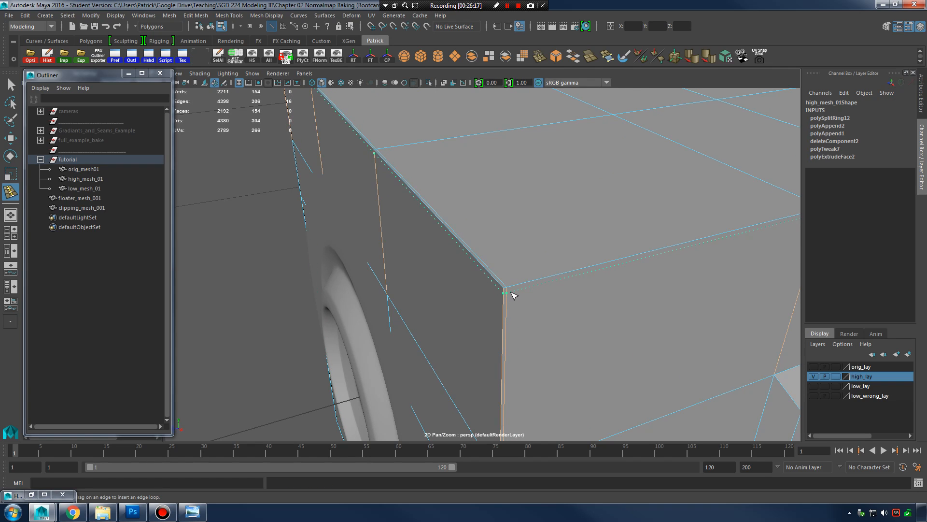
pyautogui.click(515, 294)
pyautogui.click(506, 285)
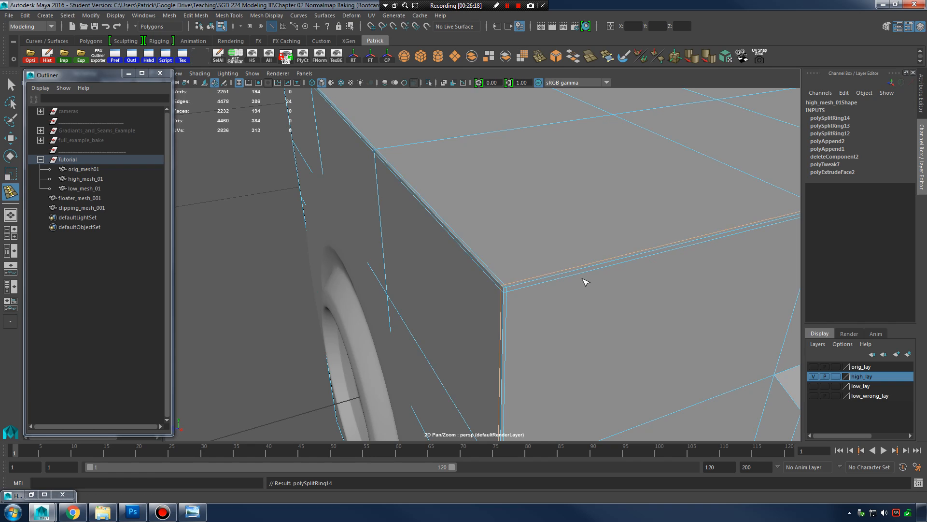
# Step: Display high_mesh_01 smoothed in object mode and examine the supported corner up close
pyautogui.press('3')
pyautogui.press('q')
pyautogui.moveTo(505, 236); pyautogui.dragTo(549, 219, button='right')
pyautogui.click(288, 280)
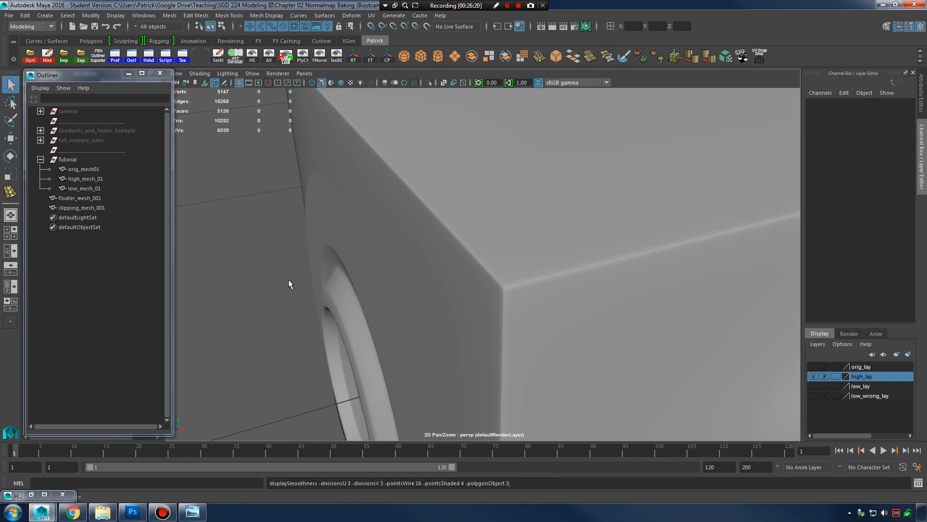
pyautogui.keyDown('alt'); pyautogui.moveTo(245, 308); pyautogui.dragTo(512, 289); pyautogui.keyUp('alt')
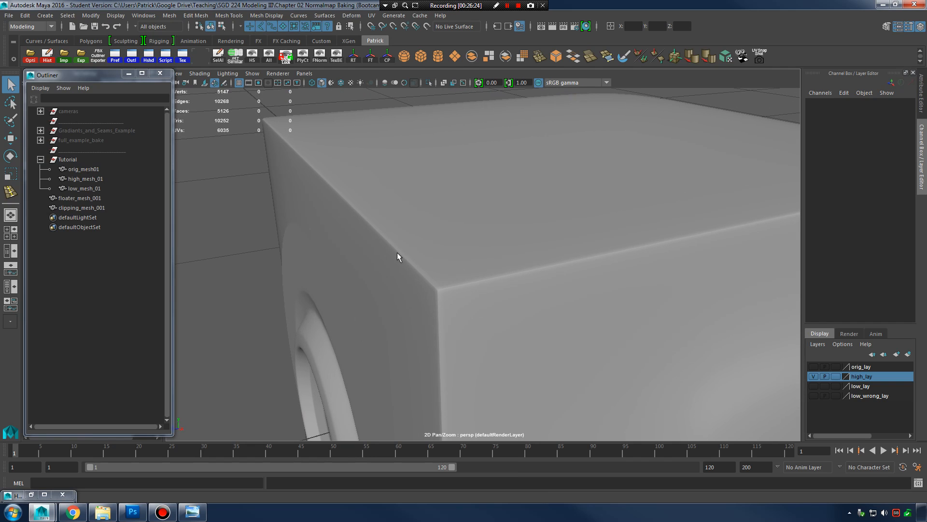
pyautogui.keyDown('alt'); pyautogui.moveTo(456, 279); pyautogui.dragTo(420, 282); pyautogui.keyUp('alt')
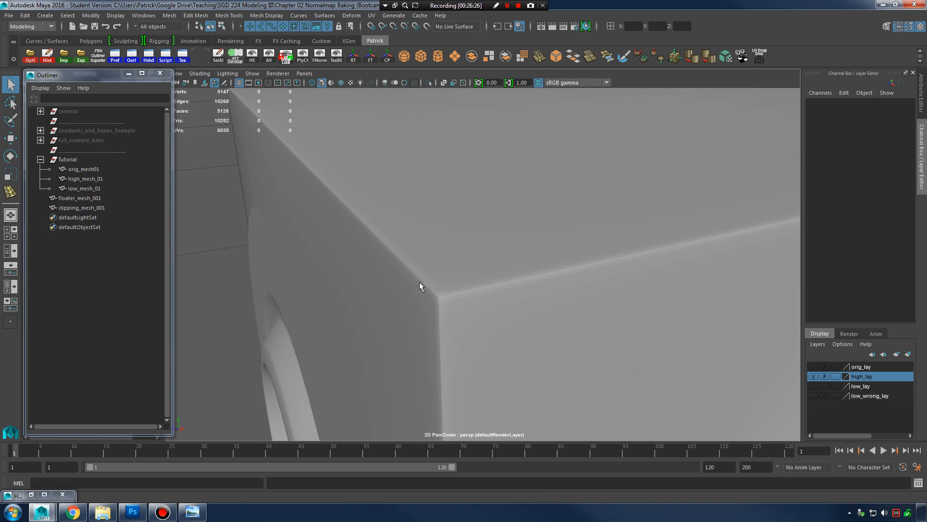
pyautogui.keyDown('alt'); pyautogui.moveTo(514, 271); pyautogui.dragTo(480, 280); pyautogui.keyUp('alt')
# Step: Compare the corner of high_mesh_01 unsmoothed and smoothed, up close and from a distance
pyautogui.click(496, 280)
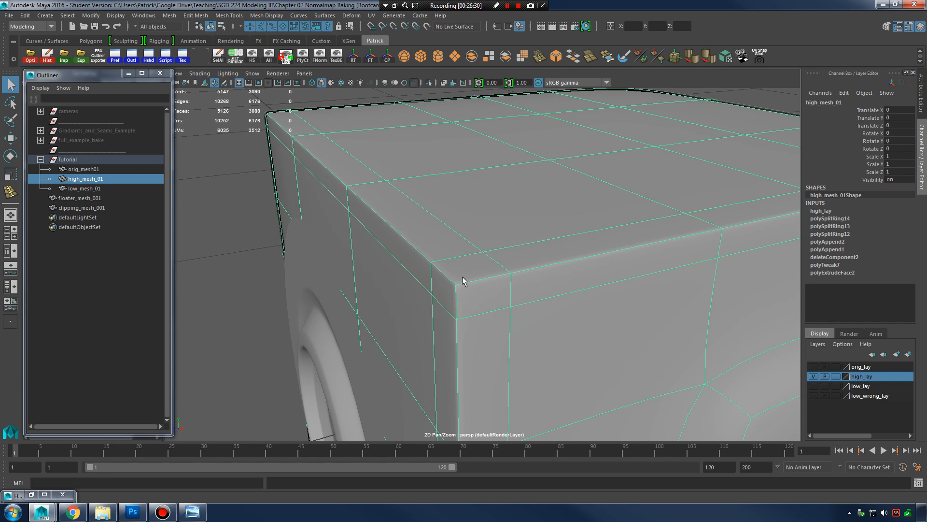
pyautogui.press('1')
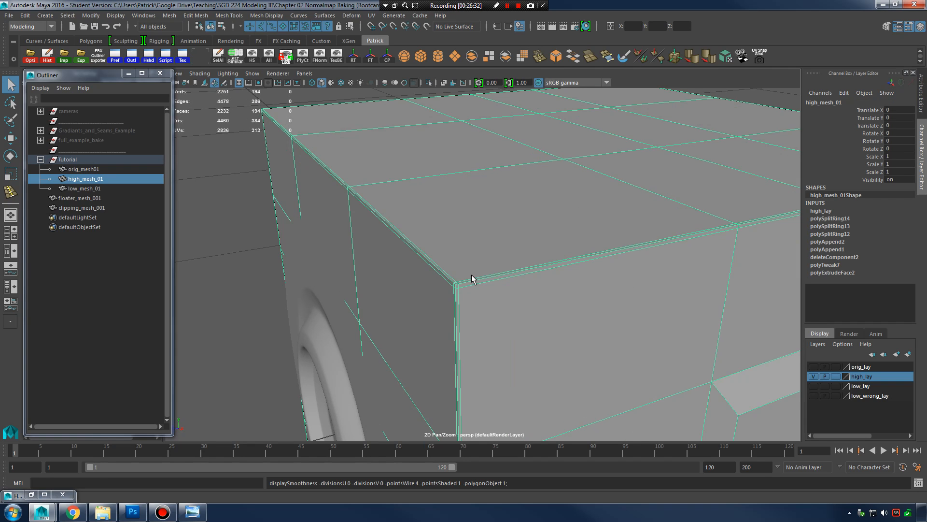
pyautogui.moveTo(472, 275)
pyautogui.keyDown('alt'); pyautogui.mouseDown()
pyautogui.moveTo(539, 269)
pyautogui.moveTo(473, 265)
pyautogui.mouseUp(); pyautogui.keyUp('alt')
pyautogui.press('3')
pyautogui.click(303, 265)
pyautogui.scroll(-10, 465, 246)
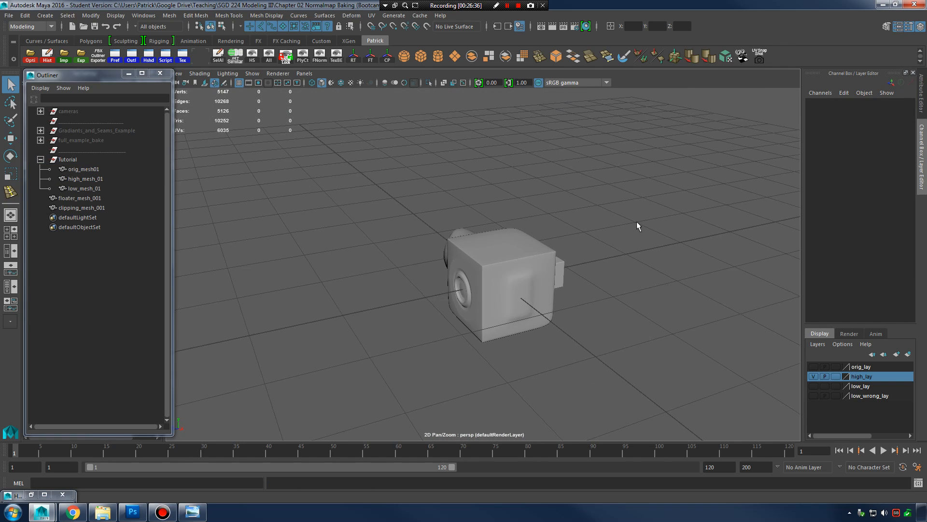
pyautogui.keyDown('alt'); pyautogui.moveTo(465, 253); pyautogui.dragTo(926, 282, button='right'); pyautogui.keyUp('alt')
pyautogui.click(471, 255)
pyautogui.press('1')
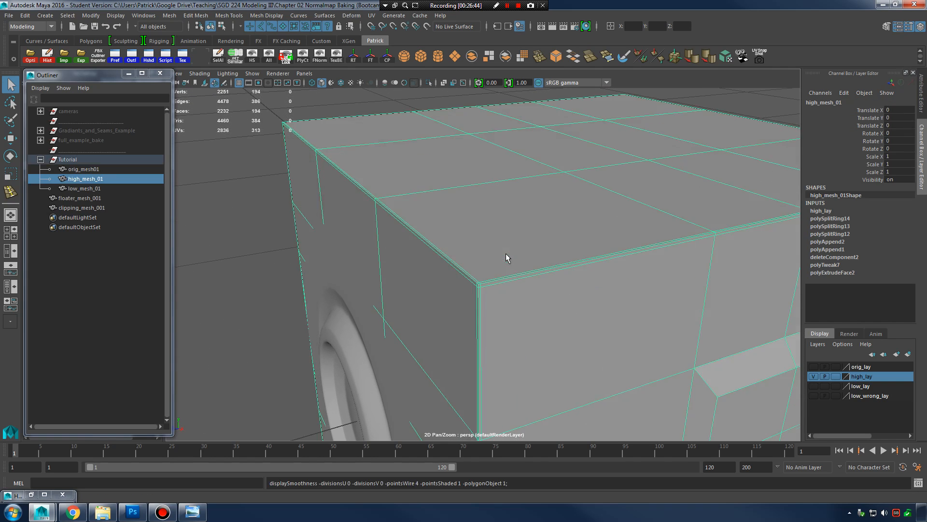
# Step: Select the support edge loops around the corner of high_mesh_01 in edge mode and move them farther from the cube's borders
pyautogui.rightClick(447, 234)
pyautogui.moveTo(441, 221); pyautogui.dragTo(442, 209, button='right')
pyautogui.keyDown('alt'); pyautogui.moveTo(444, 261); pyautogui.dragTo(462, 240); pyautogui.keyUp('alt')
pyautogui.keyDown('alt'); pyautogui.moveTo(462, 241); pyautogui.dragTo(456, 270, button='right'); pyautogui.keyUp('alt')
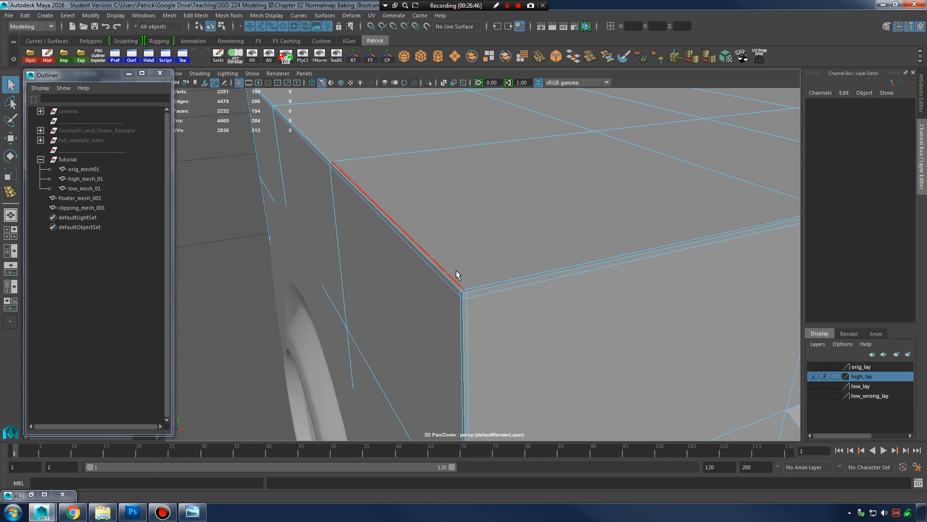
pyautogui.doubleClick(454, 271)
pyautogui.press('w')
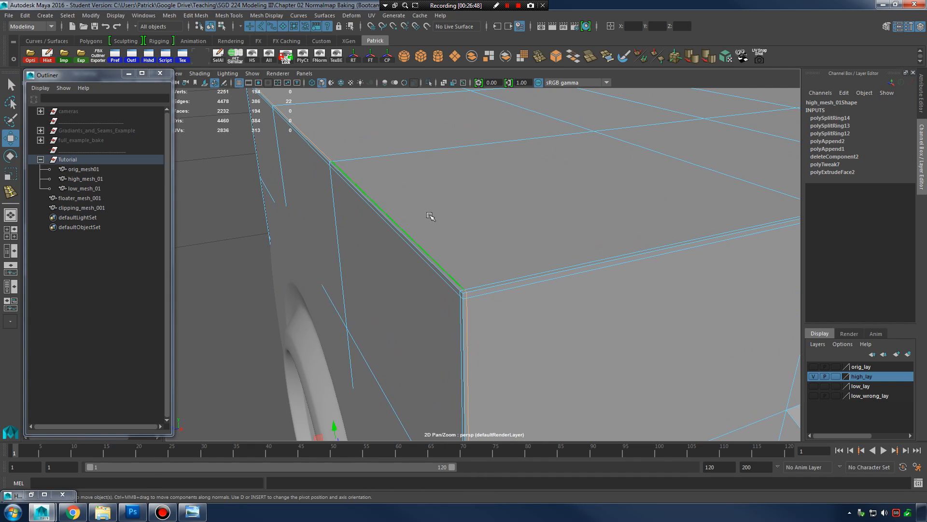
pyautogui.keyDown('alt'); pyautogui.moveTo(557, 227); pyautogui.dragTo(431, 237, button='right'); pyautogui.keyUp('alt')
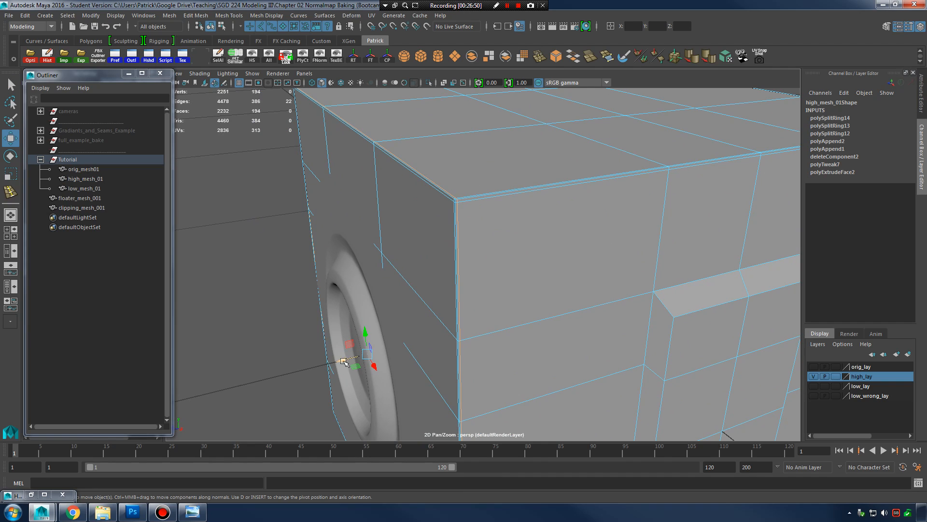
pyautogui.keyDown('alt'); pyautogui.moveTo(409, 291); pyautogui.dragTo(487, 269, button='right'); pyautogui.keyUp('alt')
pyautogui.keyDown('alt'); pyautogui.moveTo(479, 221); pyautogui.dragTo(571, 234); pyautogui.keyUp('alt')
pyautogui.keyDown('alt'); pyautogui.moveTo(571, 234); pyautogui.dragTo(528, 217, button='right'); pyautogui.keyUp('alt')
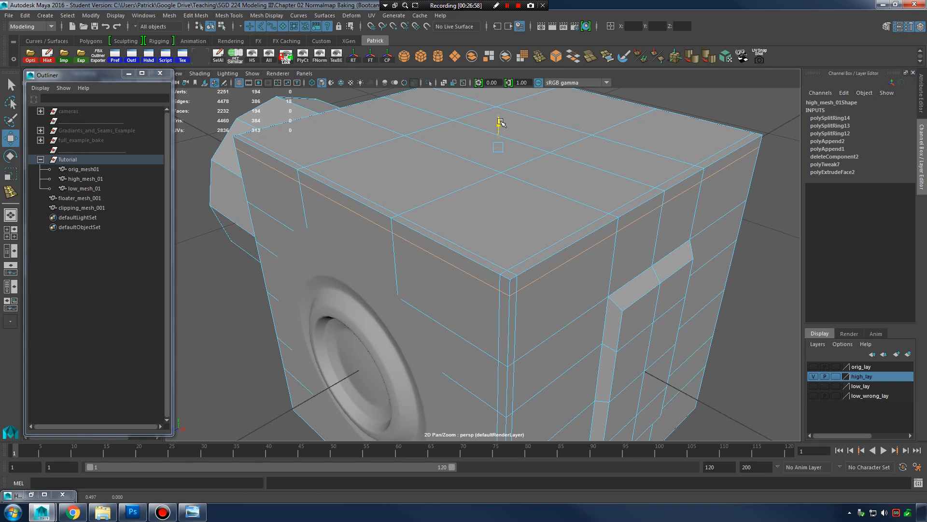
# Step: Display high_mesh_01 smoothed in object mode and examine its widened edges from afar and up close
pyautogui.press('3')
pyautogui.moveTo(552, 220); pyautogui.dragTo(606, 198, button='right')
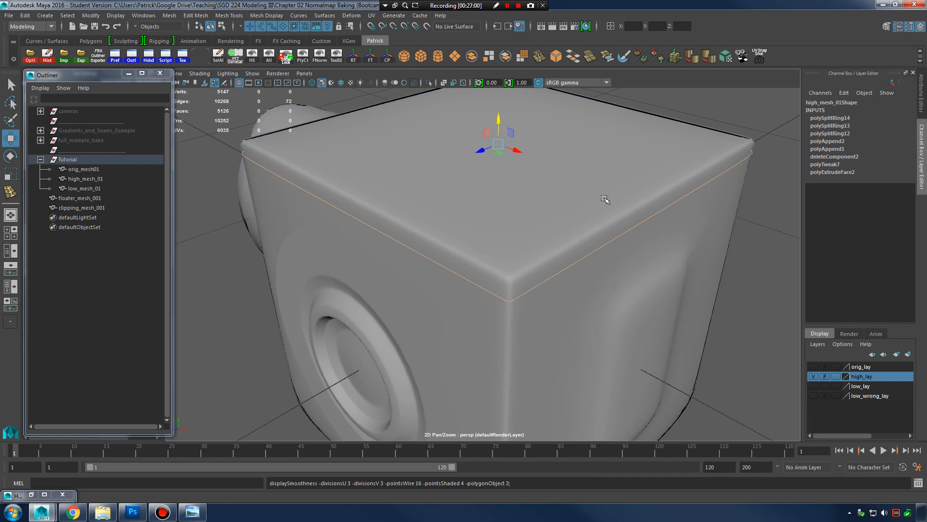
pyautogui.click(753, 273)
pyautogui.keyDown('alt'); pyautogui.moveTo(729, 300); pyautogui.dragTo(560, 283); pyautogui.keyUp('alt')
pyautogui.keyDown('alt'); pyautogui.moveTo(560, 283); pyautogui.dragTo(639, 235, button='right'); pyautogui.keyUp('alt')
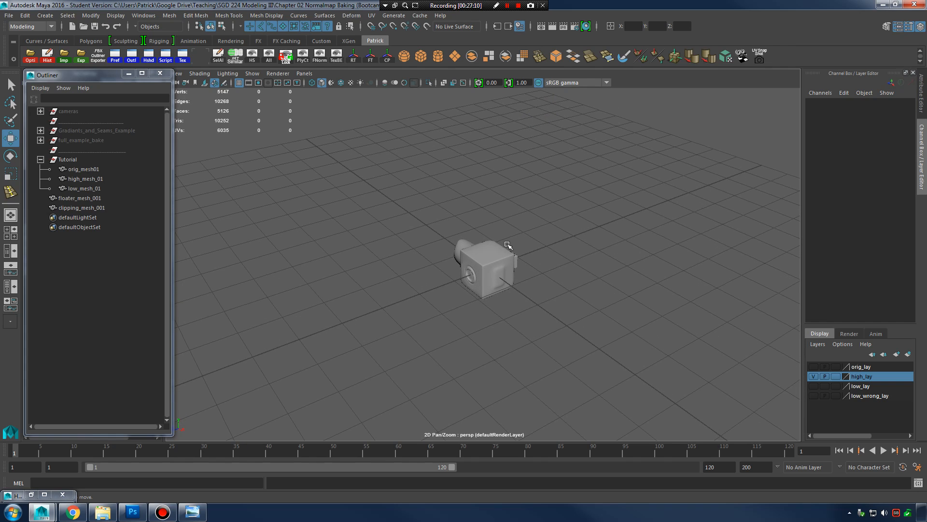
pyautogui.keyDown('alt'); pyautogui.moveTo(502, 252); pyautogui.dragTo(758, 265, button='right'); pyautogui.keyUp('alt')
pyautogui.click(538, 251)
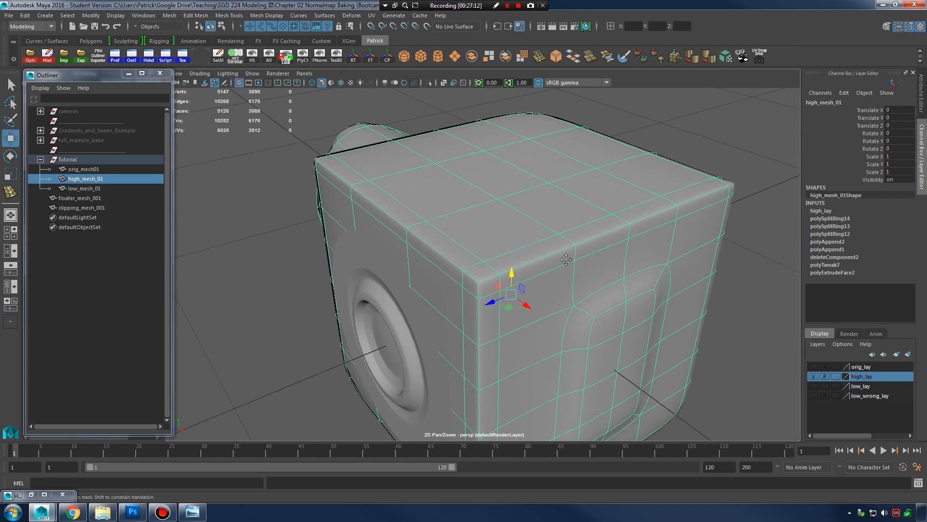
# Step: Insert three more support edge loops along the remaining cube borders of high_mesh_01 and display it smoothed
pyautogui.press('1')
pyautogui.keyDown('alt'); pyautogui.moveTo(565, 261); pyautogui.dragTo(613, 220); pyautogui.keyUp('alt')
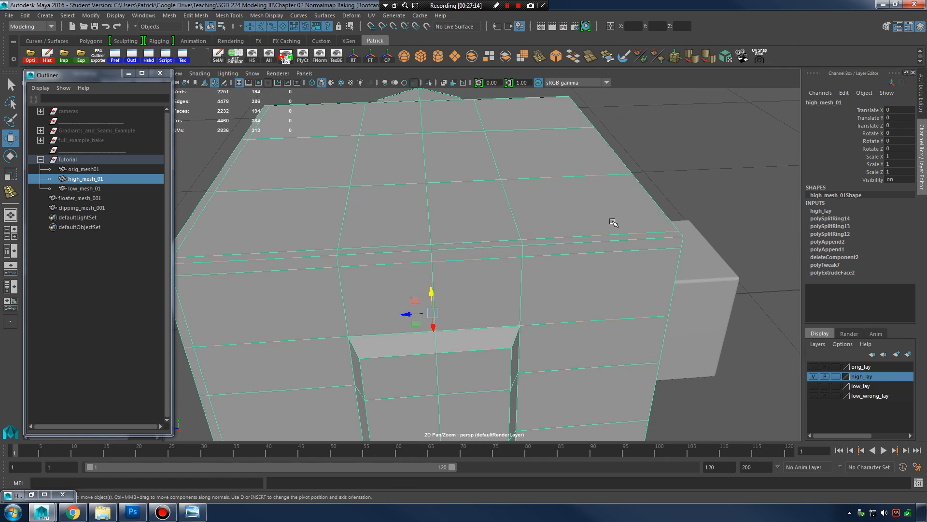
pyautogui.keyDown('shift'); pyautogui.moveTo(613, 220); pyautogui.dragTo(583, 231, button='right'); pyautogui.keyUp('shift')
pyautogui.keyDown('alt'); pyautogui.moveTo(583, 231); pyautogui.dragTo(615, 224); pyautogui.keyUp('alt')
pyautogui.click(471, 239)
pyautogui.press('3')
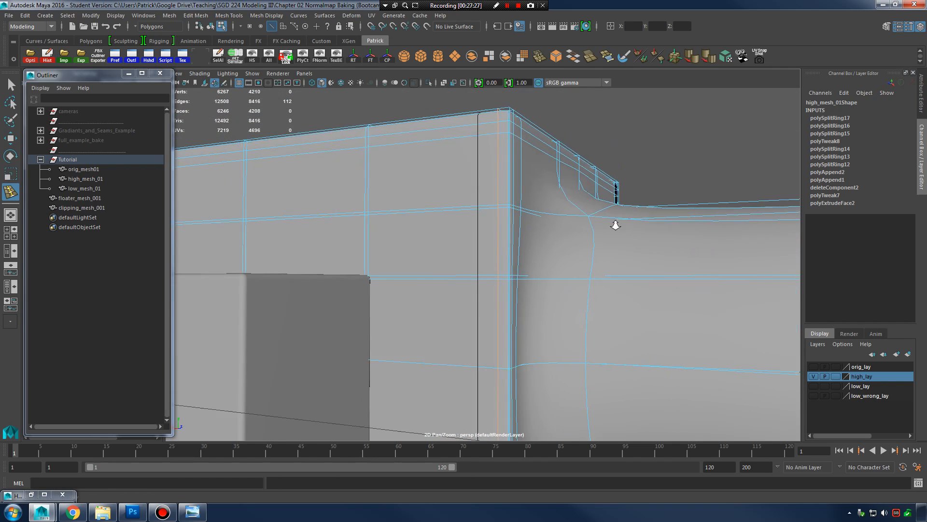
# Step: Examine the smoothed high_mesh_01 in object mode around its tightened cube edges and the protruding cylinder
pyautogui.keyDown('alt'); pyautogui.moveTo(615, 224); pyautogui.dragTo(526, 167, button='right'); pyautogui.keyUp('alt')
pyautogui.press('q')
pyautogui.click(526, 167)
pyautogui.keyDown('alt'); pyautogui.moveTo(526, 167); pyautogui.dragTo(503, 195, button='right'); pyautogui.keyUp('alt')
pyautogui.keyDown('alt'); pyautogui.moveTo(541, 180); pyautogui.dragTo(446, 169); pyautogui.keyUp('alt')
pyautogui.keyDown('alt'); pyautogui.moveTo(595, 262); pyautogui.dragTo(621, 256); pyautogui.keyUp('alt')
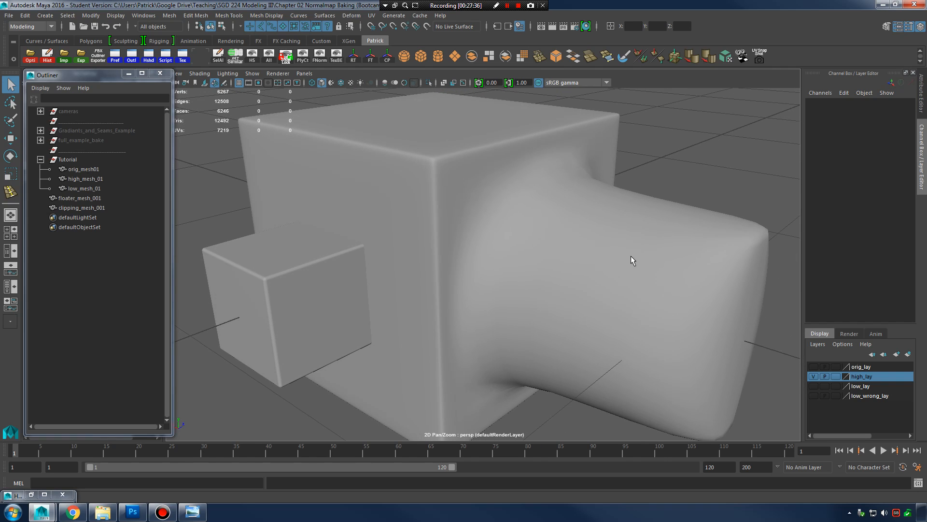
# Step: Compare the rectangular panel face of high_mesh_01 unsmoothed and smoothed, with the mesh selected and deselected
pyautogui.click(632, 253)
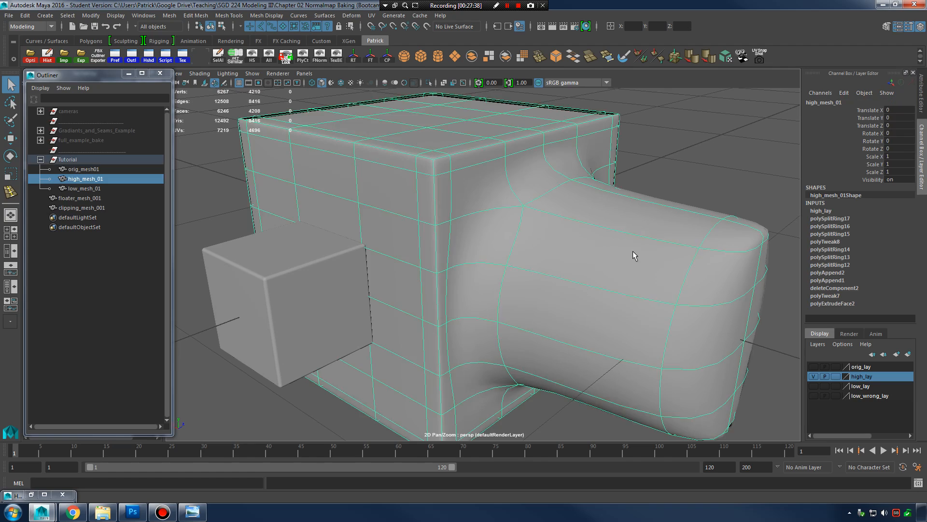
pyautogui.press('1')
pyautogui.keyDown('alt'); pyautogui.moveTo(633, 251); pyautogui.dragTo(569, 270); pyautogui.keyUp('alt')
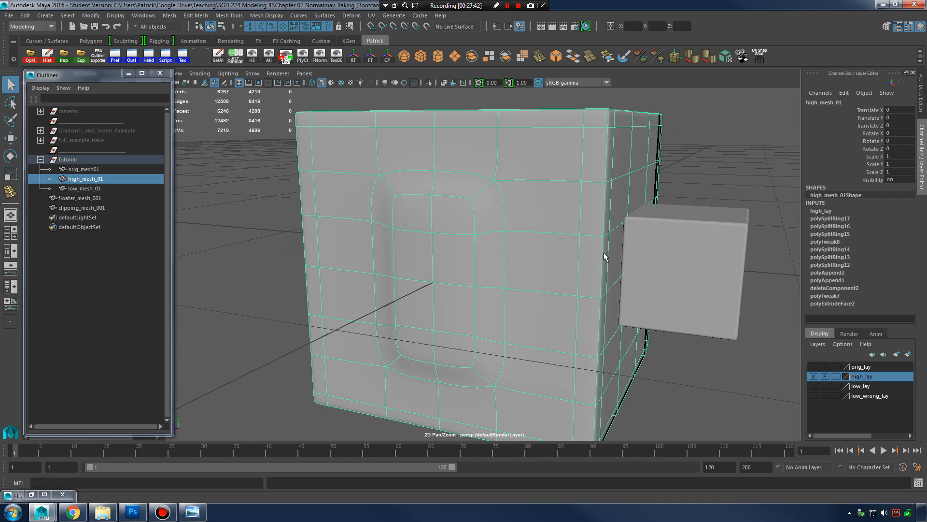
pyautogui.press('1')
pyautogui.keyDown('alt'); pyautogui.moveTo(542, 242); pyautogui.dragTo(592, 219); pyautogui.keyUp('alt')
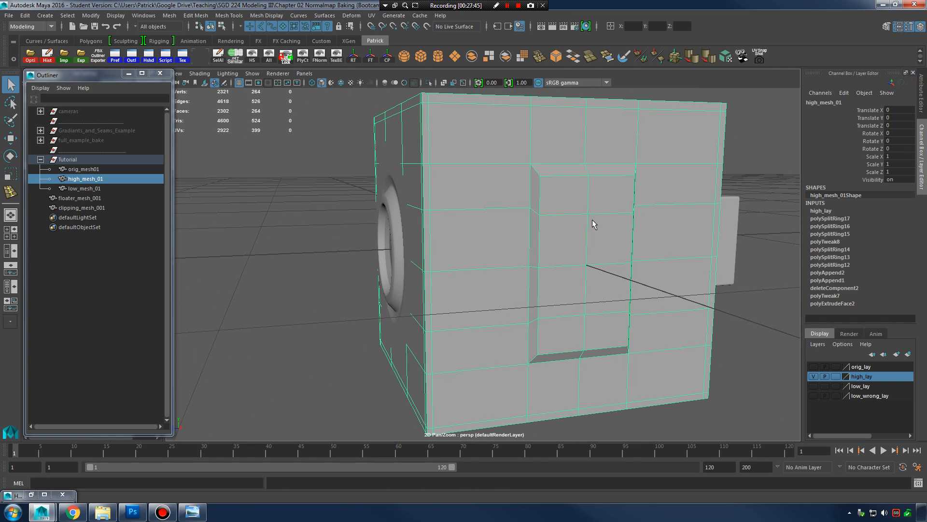
pyautogui.click(735, 159)
pyautogui.keyDown('alt'); pyautogui.moveTo(698, 209); pyautogui.dragTo(593, 219); pyautogui.keyUp('alt')
pyautogui.click(593, 220)
pyautogui.press('3')
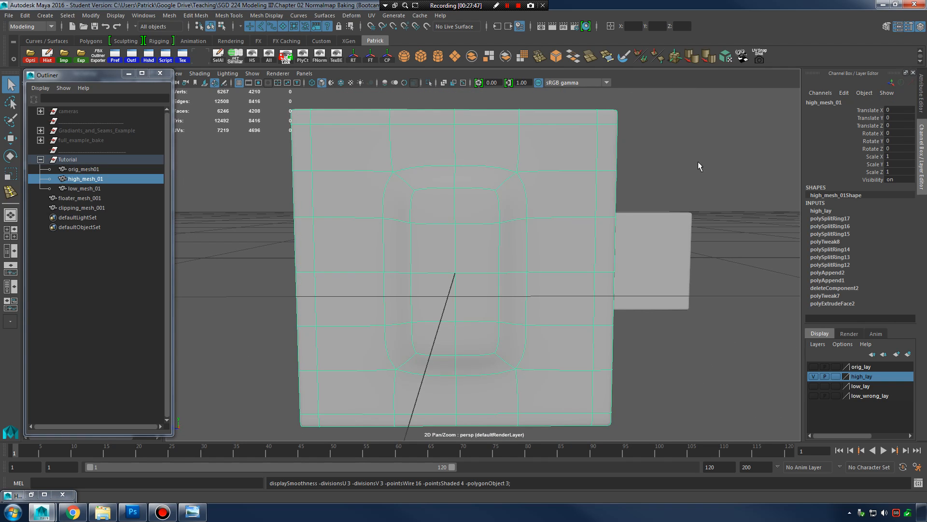
pyautogui.click(697, 162)
pyautogui.keyDown('alt'); pyautogui.moveTo(684, 228); pyautogui.dragTo(627, 251); pyautogui.keyUp('alt')
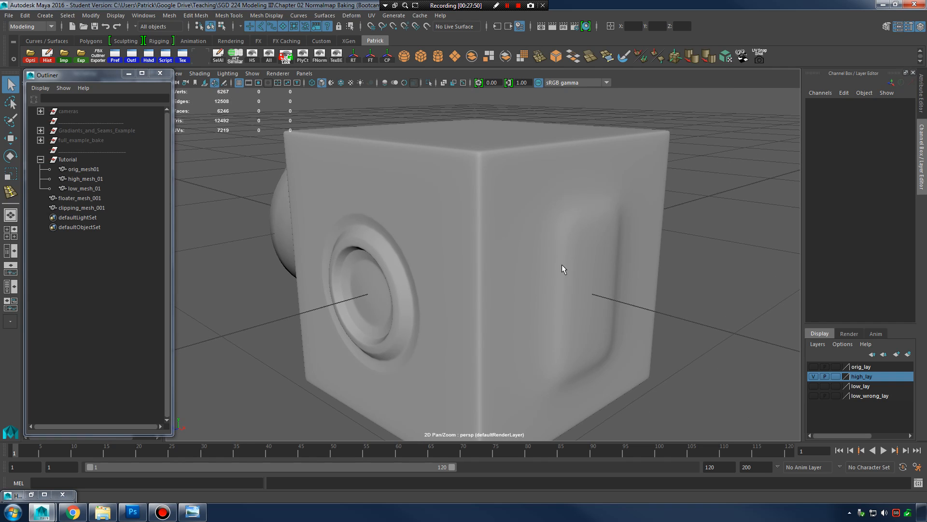
# Step: Unsmooth high_mesh_01 and insert a support edge loop around the protruding cylinder, close to where it meets the cube wall
pyautogui.keyDown('alt'); pyautogui.moveTo(562, 269); pyautogui.dragTo(460, 253); pyautogui.keyUp('alt')
pyautogui.click(459, 251)
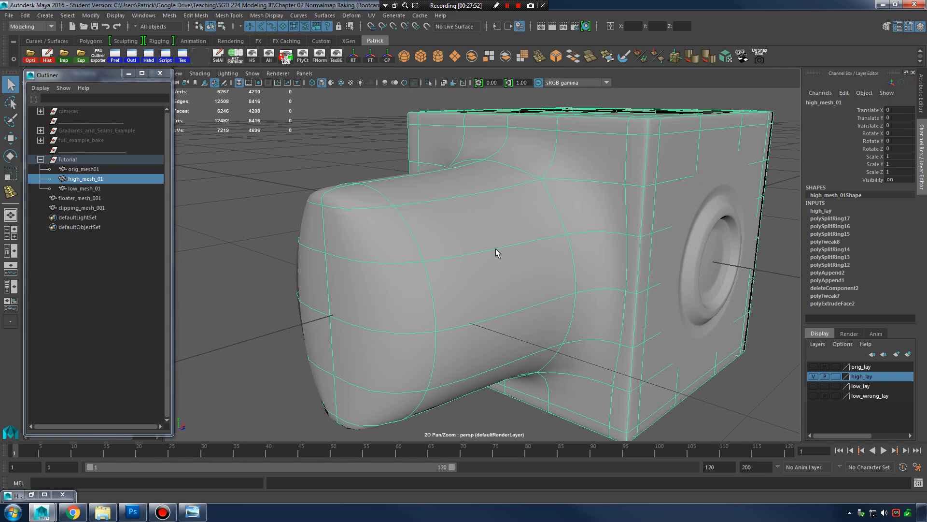
pyautogui.press('1')
pyautogui.keyDown('alt'); pyautogui.moveTo(554, 244); pyautogui.dragTo(645, 263); pyautogui.keyUp('alt')
pyautogui.keyDown('shift'); pyautogui.moveTo(450, 233); pyautogui.dragTo(413, 245, button='right'); pyautogui.keyUp('shift')
pyautogui.keyDown('alt'); pyautogui.moveTo(490, 241); pyautogui.dragTo(570, 240); pyautogui.keyUp('alt')
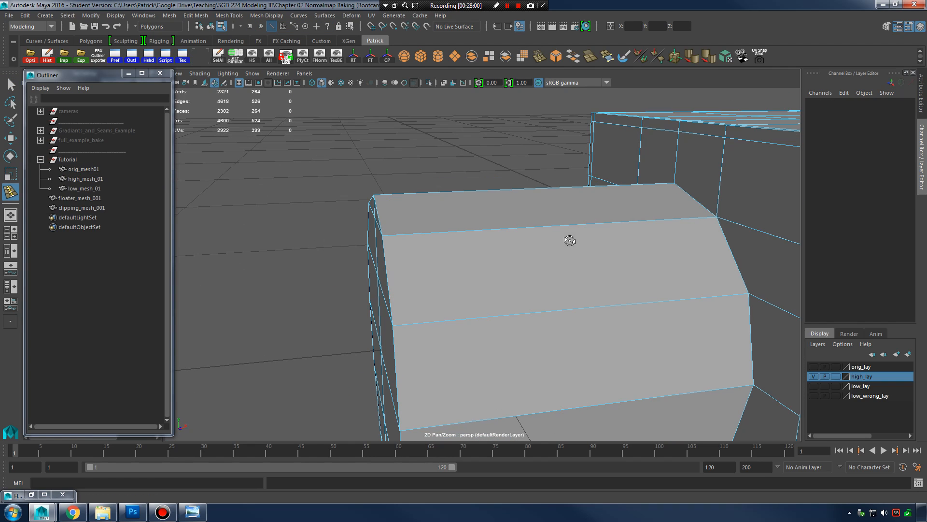
pyautogui.click(392, 240)
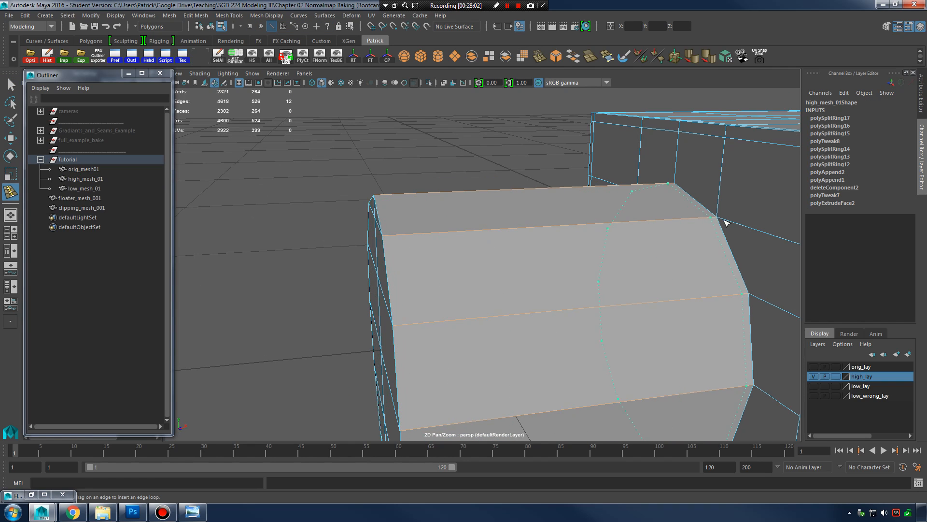
pyautogui.keyDown('alt'); pyautogui.moveTo(715, 228); pyautogui.dragTo(536, 244); pyautogui.keyUp('alt')
# Step: Undo the cylinder's support loop and insert it again just beside the junction with the cube wall
pyautogui.click(545, 234)
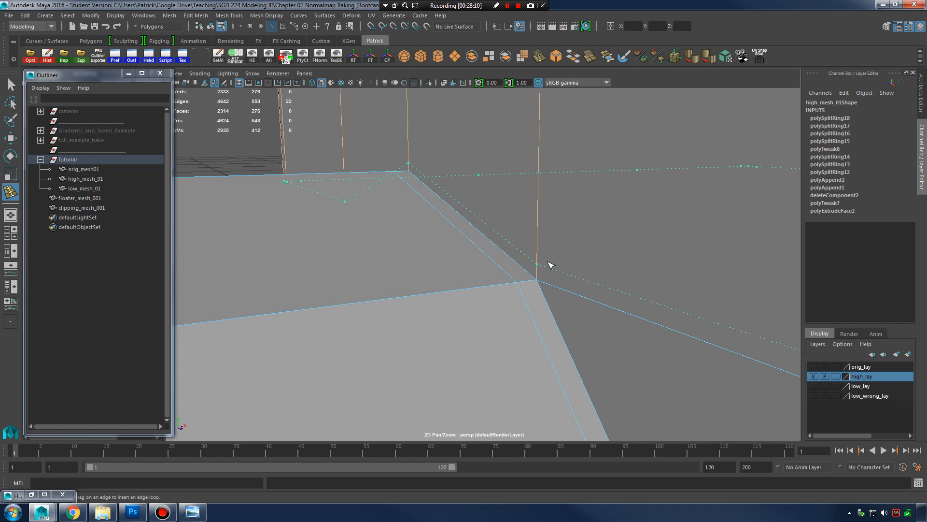
pyautogui.keyDown('alt'); pyautogui.moveTo(683, 248); pyautogui.dragTo(524, 220, button='right'); pyautogui.keyUp('alt')
pyautogui.keyDown('alt'); pyautogui.moveTo(523, 219); pyautogui.dragTo(581, 253); pyautogui.keyUp('alt')
pyautogui.keyDown('alt'); pyautogui.moveTo(581, 253); pyautogui.dragTo(536, 257, button='right'); pyautogui.keyUp('alt')
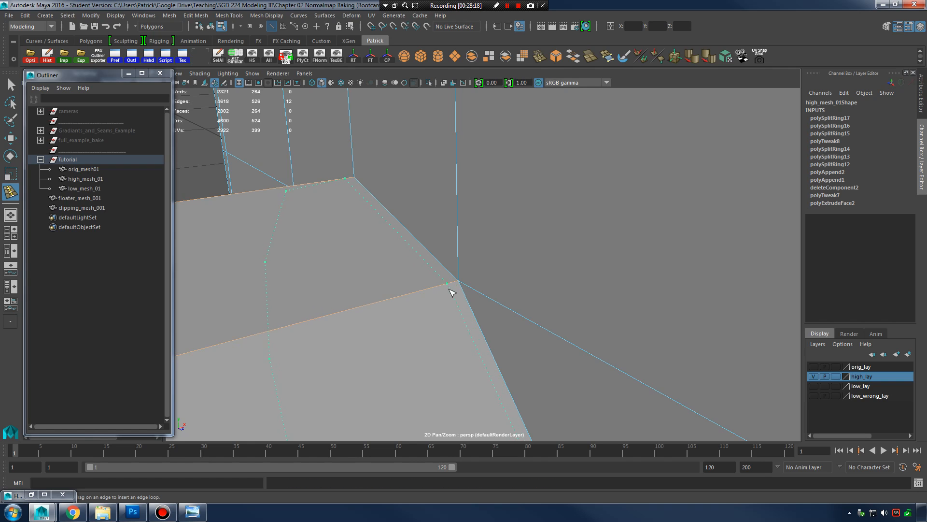
pyautogui.keyDown('alt'); pyautogui.moveTo(503, 274); pyautogui.dragTo(501, 277); pyautogui.keyUp('alt')
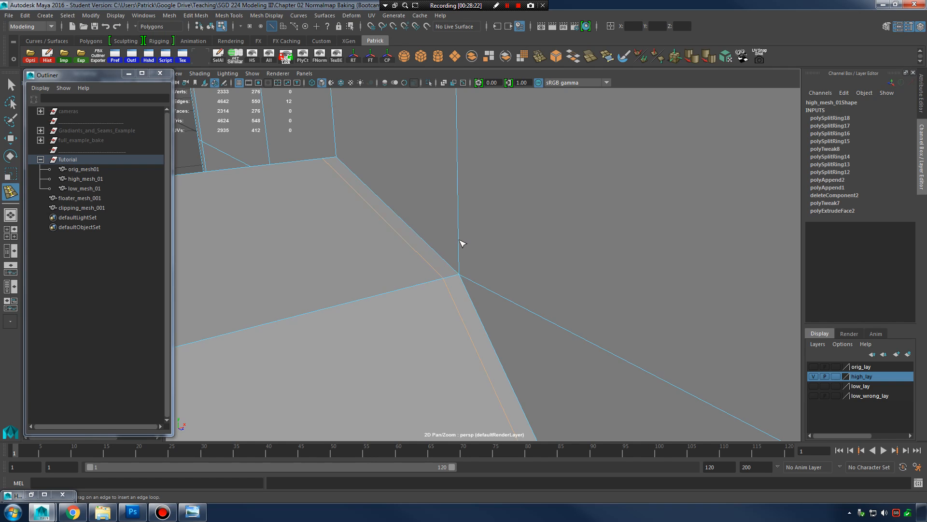
# Step: Try an edge loop on the cube wall just above the cylinder junction, examine how it spreads across the cube, and undo it
pyautogui.click(460, 263)
pyautogui.scroll(-5, 473, 254)
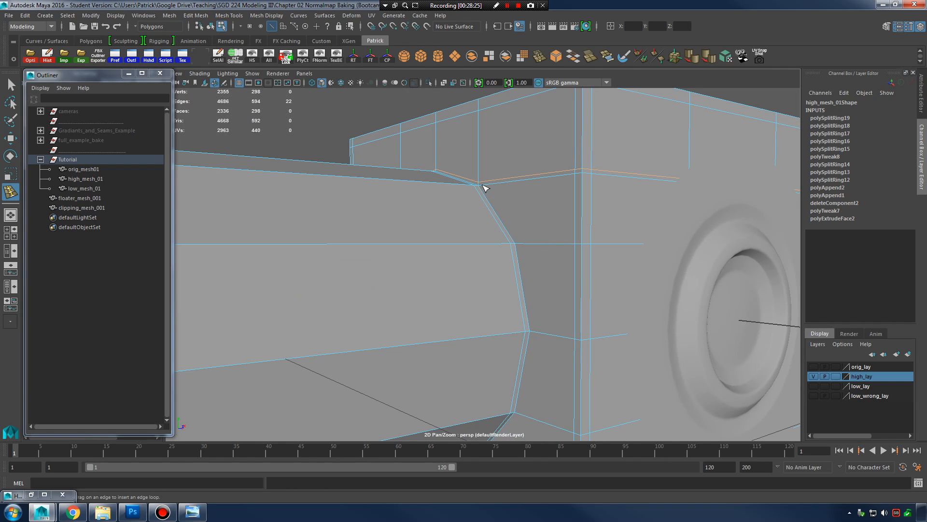
pyautogui.keyDown('alt'); pyautogui.moveTo(548, 398); pyautogui.dragTo(585, 263); pyautogui.keyUp('alt')
pyautogui.keyDown('alt'); pyautogui.moveTo(585, 263); pyautogui.dragTo(601, 261, button='right'); pyautogui.keyUp('alt')
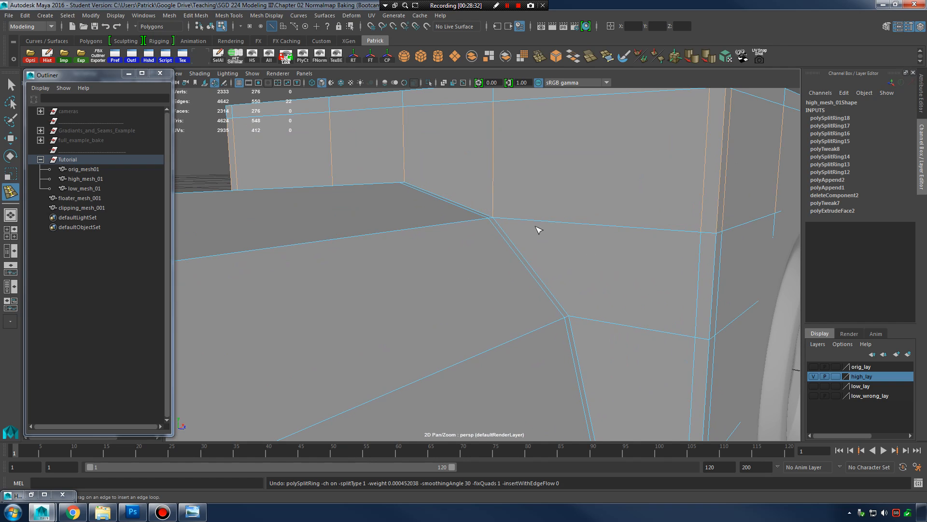
pyautogui.moveTo(539, 230)
pyautogui.keyDown('alt'); pyautogui.mouseDown()
pyautogui.moveTo(459, 242)
pyautogui.moveTo(541, 261)
pyautogui.mouseUp(); pyautogui.keyUp('alt')
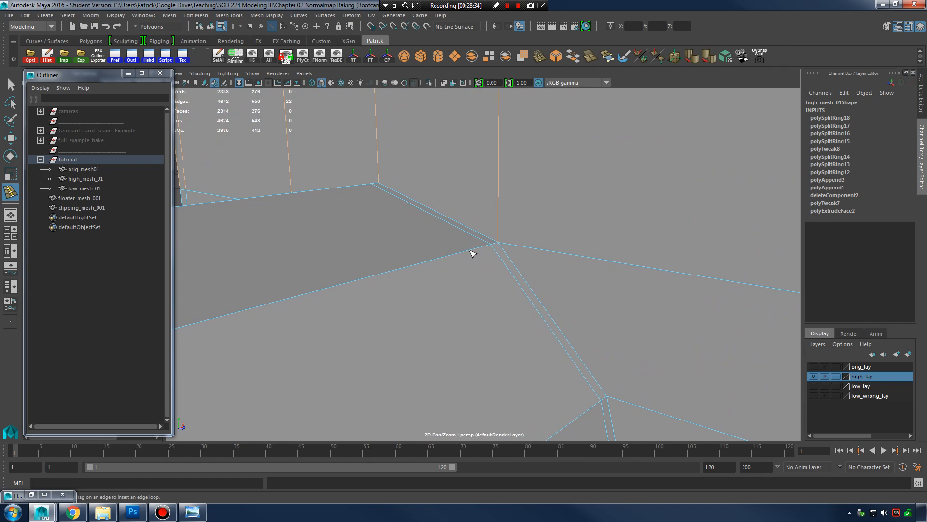
# Step: Select the edge loop where the cylinder meets the cube wall and scale it outward to form a narrow strip
pyautogui.moveTo(490, 194); pyautogui.dragTo(501, 196, button='right')
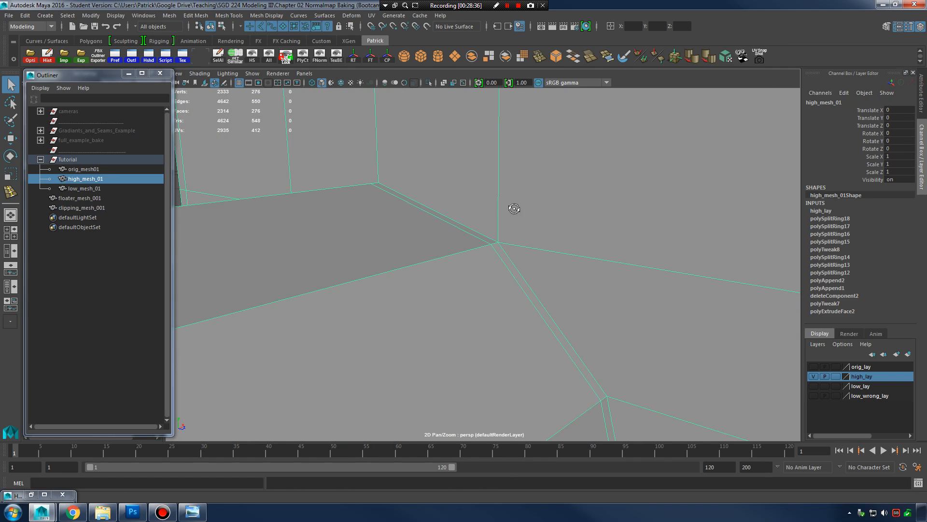
pyautogui.keyDown('alt'); pyautogui.moveTo(514, 208); pyautogui.dragTo(485, 239); pyautogui.keyUp('alt')
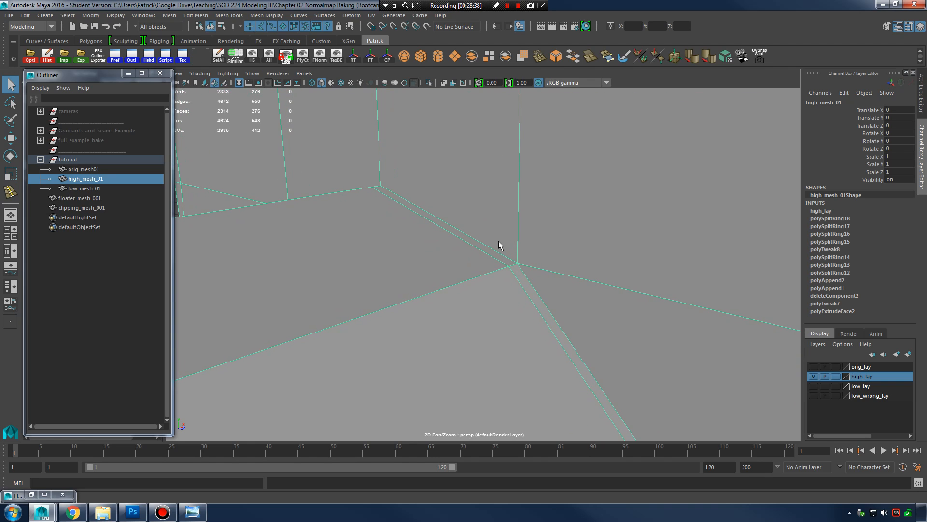
pyautogui.keyDown('alt'); pyautogui.moveTo(391, 174); pyautogui.dragTo(538, 267); pyautogui.keyUp('alt')
pyautogui.moveTo(449, 234); pyautogui.dragTo(488, 218, button='right')
pyautogui.keyDown('alt'); pyautogui.moveTo(471, 253); pyautogui.dragTo(455, 256); pyautogui.keyUp('alt')
pyautogui.moveTo(455, 234); pyautogui.dragTo(459, 215, button='right')
pyautogui.keyDown('alt'); pyautogui.moveTo(544, 302); pyautogui.dragTo(505, 286); pyautogui.keyUp('alt')
pyautogui.keyDown('shift'); pyautogui.click(488, 233); pyautogui.keyUp('shift')
pyautogui.keyDown('shift'); pyautogui.click(543, 250); pyautogui.keyUp('shift')
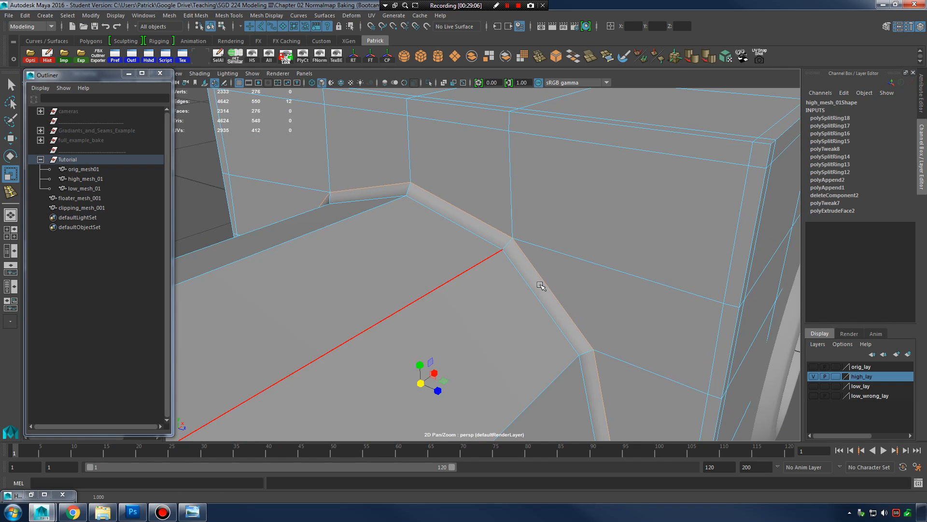
pyautogui.keyDown('alt'); pyautogui.moveTo(541, 285); pyautogui.dragTo(467, 252); pyautogui.keyUp('alt')
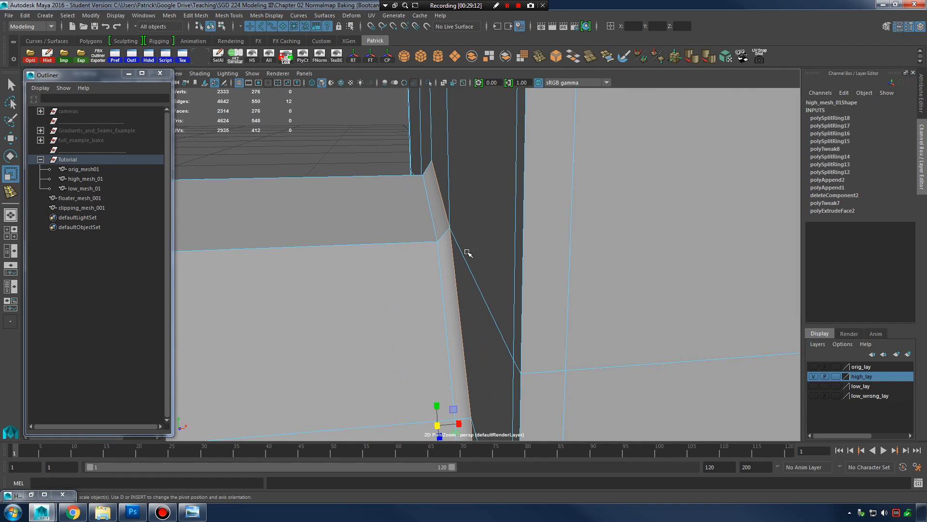
# Step: Select the cylinder's support loop beside the junction and move it along the cylinder's axis
pyautogui.moveTo(428, 230); pyautogui.dragTo(380, 230, button='right')
pyautogui.click(429, 200)
pyautogui.keyDown('alt'); pyautogui.moveTo(512, 261); pyautogui.dragTo(511, 294); pyautogui.keyUp('alt')
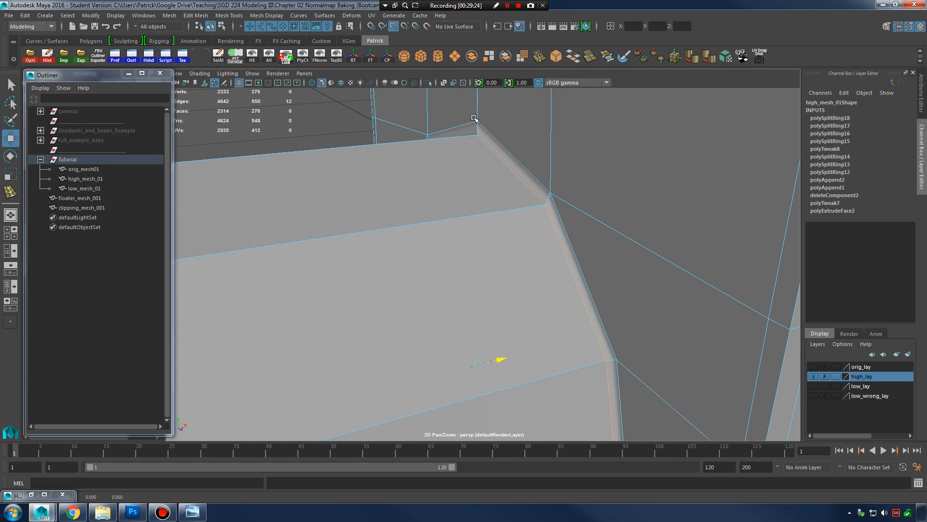
# Step: Examine the adjusted junction strip between the cylinder and cube in object mode from several sides
pyautogui.keyDown('alt'); pyautogui.moveTo(502, 158); pyautogui.dragTo(563, 198); pyautogui.keyUp('alt')
pyautogui.moveTo(562, 179); pyautogui.dragTo(595, 162, button='right')
pyautogui.keyDown('alt'); pyautogui.moveTo(599, 174); pyautogui.dragTo(549, 216); pyautogui.keyUp('alt')
pyautogui.click(477, 170)
pyautogui.keyDown('alt'); pyautogui.moveTo(477, 170); pyautogui.dragTo(551, 199); pyautogui.keyUp('alt')
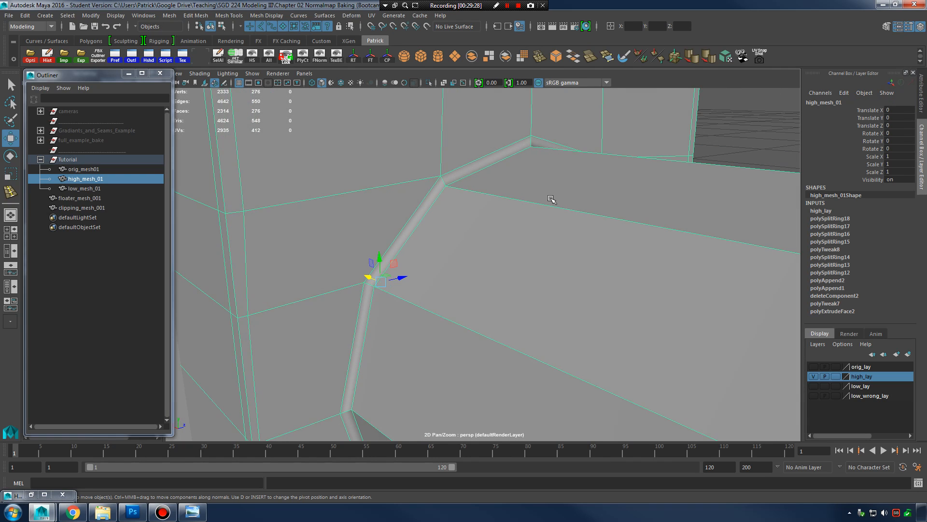
pyautogui.keyDown('alt'); pyautogui.moveTo(569, 185); pyautogui.dragTo(529, 217, button='right'); pyautogui.keyUp('alt')
pyautogui.keyDown('alt'); pyautogui.moveTo(530, 218); pyautogui.dragTo(541, 215); pyautogui.keyUp('alt')
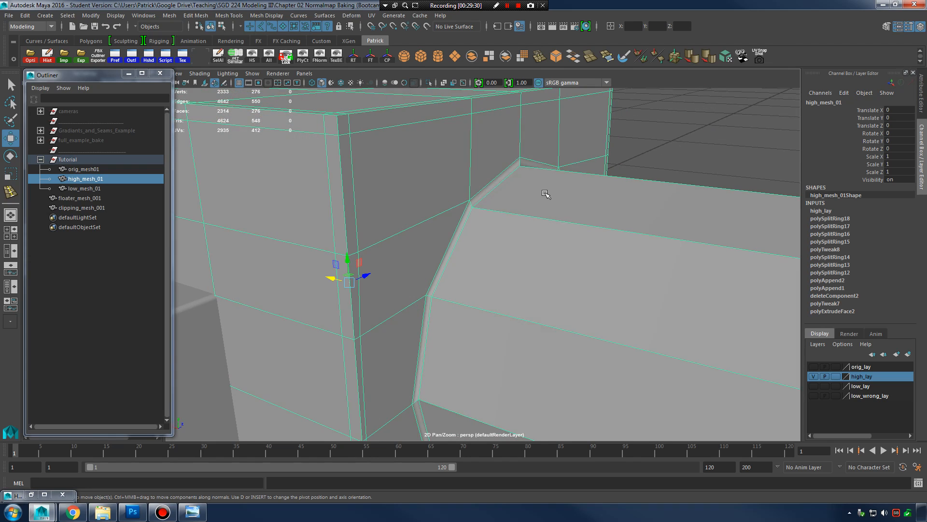
# Step: Insert another support edge loop around the cylinder right next to the junction strip and display the mesh smoothed
pyautogui.keyDown('shift'); pyautogui.moveTo(544, 193); pyautogui.dragTo(518, 205, button='right'); pyautogui.keyUp('shift')
pyautogui.keyDown('alt'); pyautogui.moveTo(517, 205); pyautogui.dragTo(539, 230); pyautogui.keyUp('alt')
pyautogui.keyDown('alt'); pyautogui.moveTo(539, 230); pyautogui.dragTo(524, 254, button='middle'); pyautogui.keyUp('alt')
pyautogui.keyDown('alt'); pyautogui.moveTo(524, 254); pyautogui.dragTo(540, 258, button='right'); pyautogui.keyUp('alt')
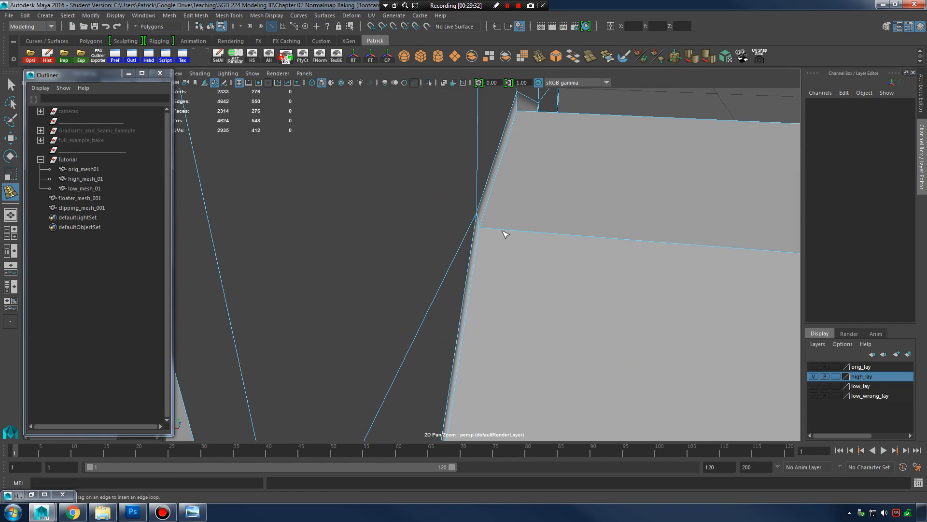
pyautogui.moveTo(505, 235)
pyautogui.mouseDown()
pyautogui.moveTo(491, 234)
pyautogui.moveTo(540, 232)
pyautogui.moveTo(512, 227)
pyautogui.mouseUp()
pyautogui.press('3')
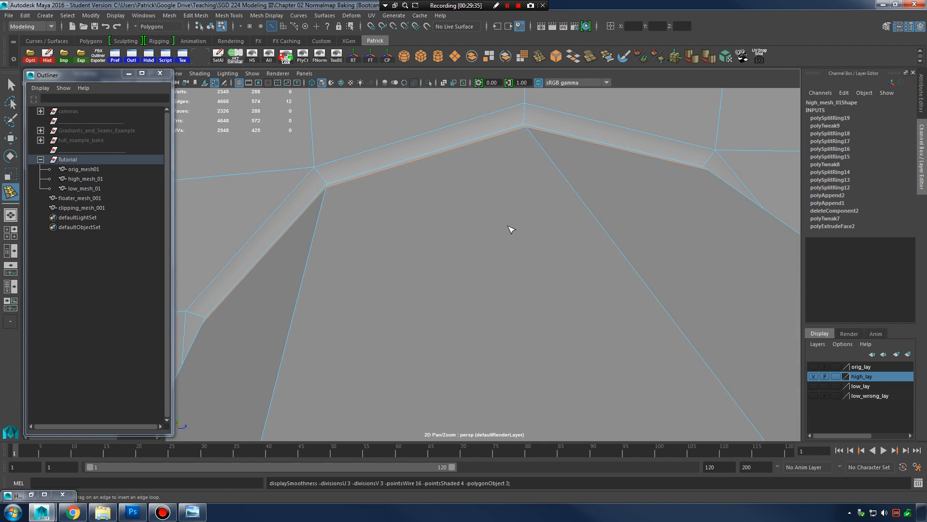
# Step: Examine the smoothed junction between the cylinder and cube wall in object mode
pyautogui.keyDown('alt'); pyautogui.moveTo(512, 227); pyautogui.dragTo(610, 166, button='right'); pyautogui.keyUp('alt')
pyautogui.press('q')
pyautogui.click(761, 178)
pyautogui.keyDown('alt'); pyautogui.moveTo(715, 208); pyautogui.dragTo(639, 227, button='right'); pyautogui.keyUp('alt')
pyautogui.keyDown('alt'); pyautogui.moveTo(639, 227); pyautogui.dragTo(551, 199); pyautogui.keyUp('alt')
pyautogui.keyDown('alt'); pyautogui.moveTo(551, 199); pyautogui.dragTo(567, 198, button='right'); pyautogui.keyUp('alt')
pyautogui.keyDown('alt'); pyautogui.moveTo(575, 257); pyautogui.dragTo(547, 236, button='middle'); pyautogui.keyUp('alt')
pyautogui.keyDown('alt'); pyautogui.moveTo(547, 236); pyautogui.dragTo(575, 244, button='right'); pyautogui.keyUp('alt')
pyautogui.click(574, 243)
pyautogui.keyDown('alt'); pyautogui.moveTo(574, 244); pyautogui.dragTo(575, 246); pyautogui.keyUp('alt')
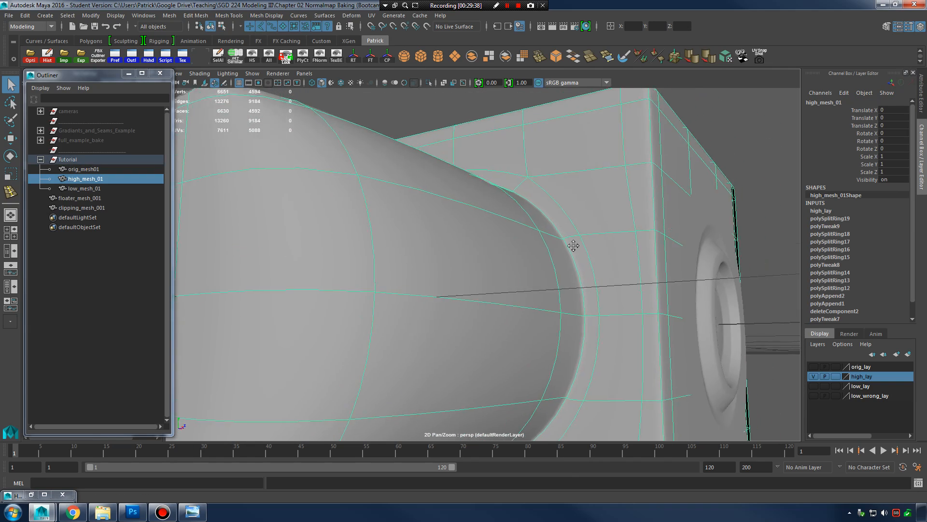
pyautogui.keyDown('alt'); pyautogui.moveTo(575, 246); pyautogui.dragTo(562, 247, button='right'); pyautogui.keyUp('alt')
pyautogui.keyDown('alt'); pyautogui.moveTo(561, 247); pyautogui.dragTo(488, 284); pyautogui.keyUp('alt')
# Step: Unsmooth high_mesh_01, select the cylinder's newest support loop and move it farther from the cube wall
pyautogui.keyDown('alt'); pyautogui.moveTo(488, 283); pyautogui.dragTo(573, 284, button='right'); pyautogui.keyUp('alt')
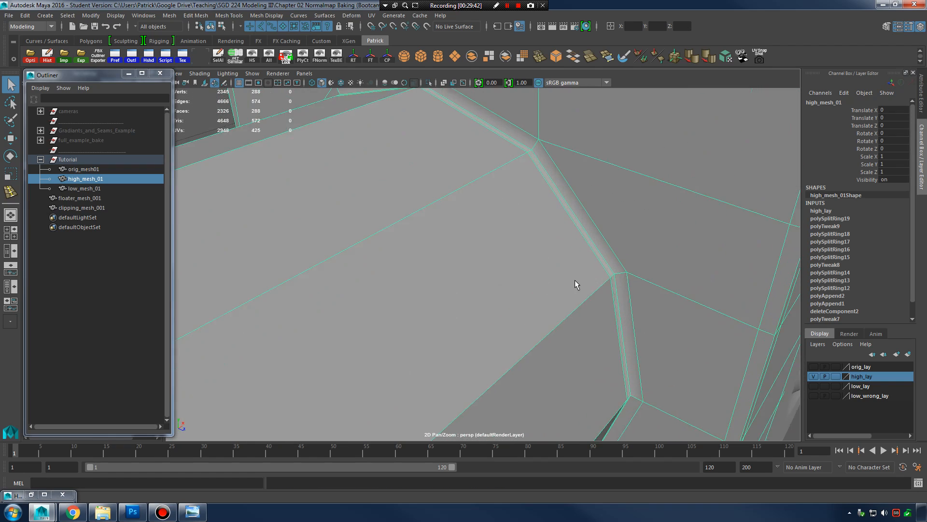
pyautogui.keyDown('alt'); pyautogui.moveTo(574, 283); pyautogui.dragTo(511, 198, button='middle'); pyautogui.keyUp('alt')
pyautogui.moveTo(500, 193); pyautogui.dragTo(497, 169, button='right')
pyautogui.click(495, 192)
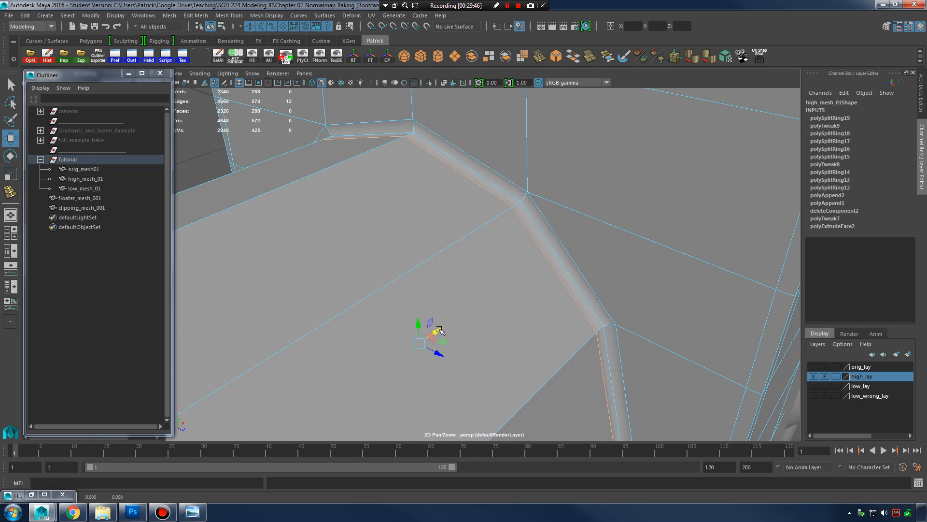
# Step: Display high_mesh_01 smoothed and examine the softened cylinder junction after moving its support loop
pyautogui.press('3')
pyautogui.moveTo(516, 205); pyautogui.dragTo(561, 179, button='right')
pyautogui.keyDown('alt'); pyautogui.moveTo(628, 208); pyautogui.dragTo(567, 225, button='right'); pyautogui.keyUp('alt')
pyautogui.keyDown('alt'); pyautogui.moveTo(567, 226); pyautogui.dragTo(708, 234); pyautogui.keyUp('alt')
pyautogui.keyDown('alt'); pyautogui.moveTo(573, 316); pyautogui.dragTo(570, 295); pyautogui.keyUp('alt')
pyautogui.keyDown('alt'); pyautogui.moveTo(570, 294); pyautogui.dragTo(599, 292, button='right'); pyautogui.keyUp('alt')
pyautogui.keyDown('alt'); pyautogui.moveTo(579, 292); pyautogui.dragTo(652, 292, button='middle'); pyautogui.keyUp('alt')
pyautogui.keyDown('alt'); pyautogui.moveTo(581, 298); pyautogui.dragTo(575, 301); pyautogui.keyUp('alt')
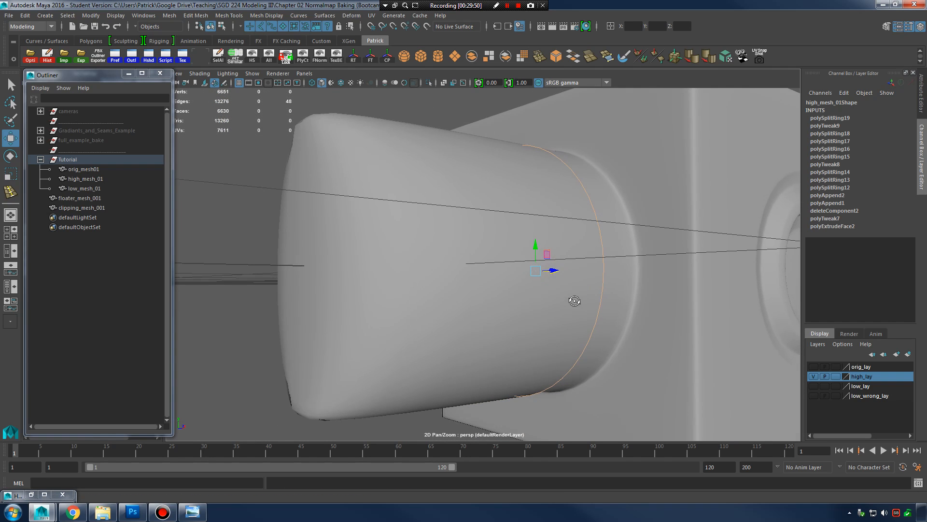
# Step: Unsmooth high_mesh_01 and insert a support edge loop around the cylinder close to its free end
pyautogui.click(451, 248)
pyautogui.press('1')
pyautogui.keyDown('alt'); pyautogui.moveTo(449, 249); pyautogui.dragTo(474, 204); pyautogui.keyUp('alt')
pyautogui.keyDown('shift'); pyautogui.moveTo(475, 203); pyautogui.dragTo(443, 216, button='right'); pyautogui.keyUp('shift')
pyautogui.keyDown('alt'); pyautogui.moveTo(531, 207); pyautogui.dragTo(491, 226); pyautogui.keyUp('alt')
pyautogui.keyDown('alt'); pyautogui.moveTo(490, 225); pyautogui.dragTo(510, 228, button='right'); pyautogui.keyUp('alt')
pyautogui.keyDown('alt'); pyautogui.moveTo(416, 232); pyautogui.dragTo(464, 248, button='middle'); pyautogui.keyUp('alt')
pyautogui.keyDown('alt'); pyautogui.moveTo(464, 248); pyautogui.dragTo(491, 252, button='right'); pyautogui.keyUp('alt')
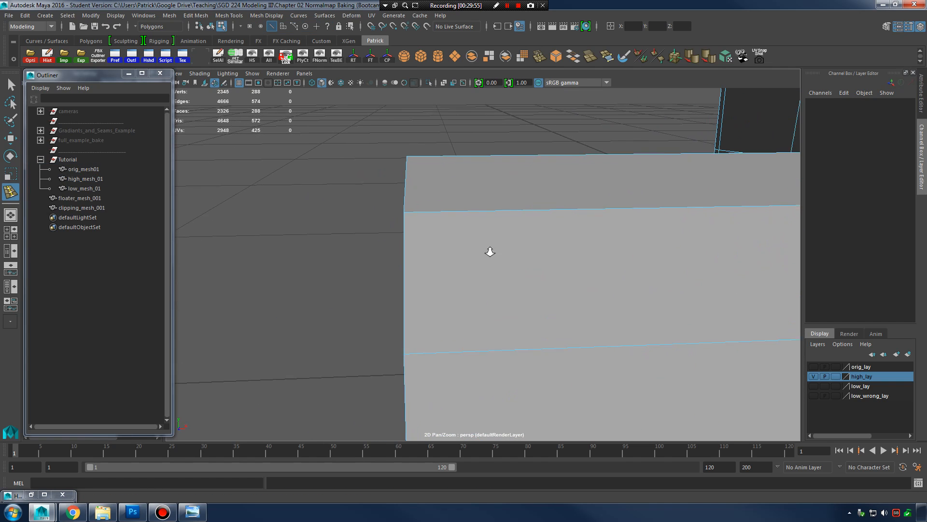
pyautogui.click(423, 212)
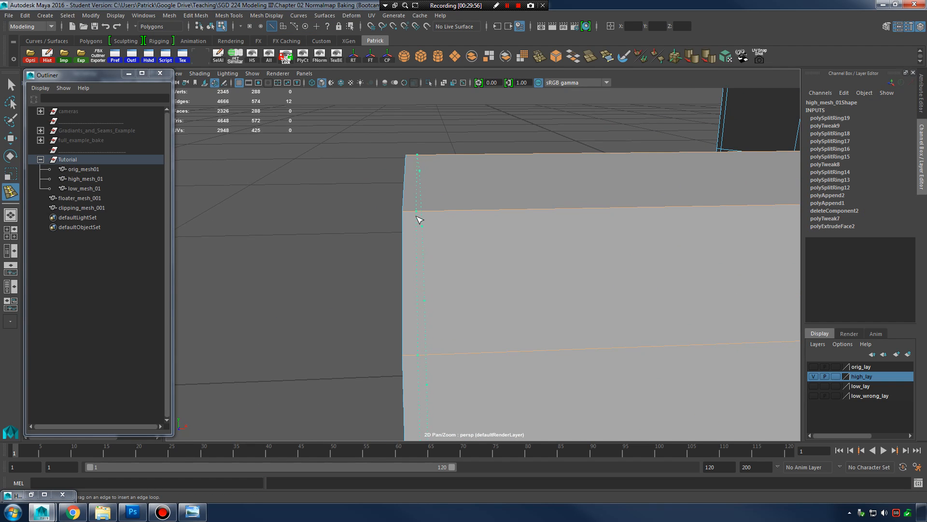
pyautogui.click(416, 217)
# Step: Display high_mesh_01 smoothed in object mode and examine the cylinder's supported end cap
pyautogui.keyDown('alt'); pyautogui.moveTo(419, 218); pyautogui.dragTo(561, 241); pyautogui.keyUp('alt')
pyautogui.press('3')
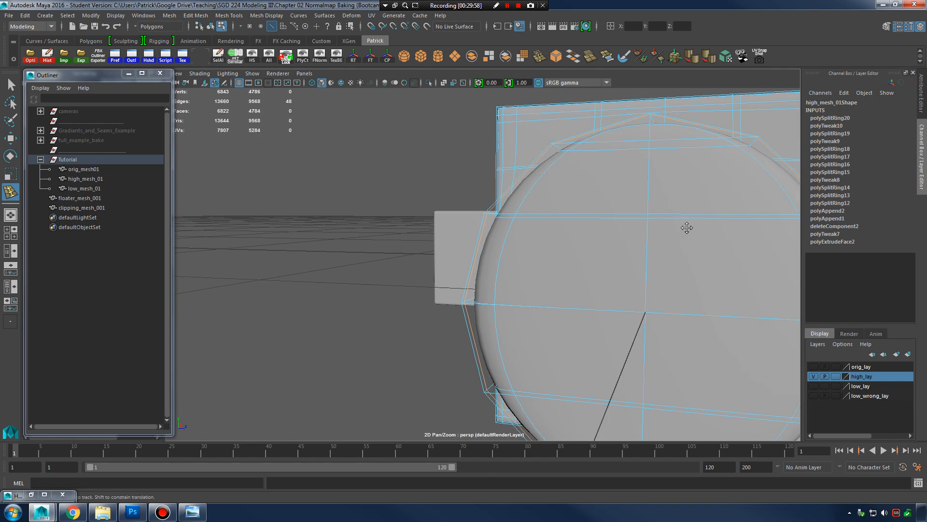
pyautogui.keyDown('alt'); pyautogui.moveTo(688, 227); pyautogui.dragTo(609, 217); pyautogui.keyUp('alt')
pyautogui.press('q')
pyautogui.moveTo(608, 218); pyautogui.dragTo(649, 188, button='right')
pyautogui.keyDown('alt'); pyautogui.moveTo(651, 188); pyautogui.dragTo(537, 232); pyautogui.keyUp('alt')
# Step: Display high_mesh_01 unsmoothed for a close view of the support loop at the cylinder's free end
pyautogui.click(537, 231)
pyautogui.press('1')
pyautogui.scroll(5, 541, 241)
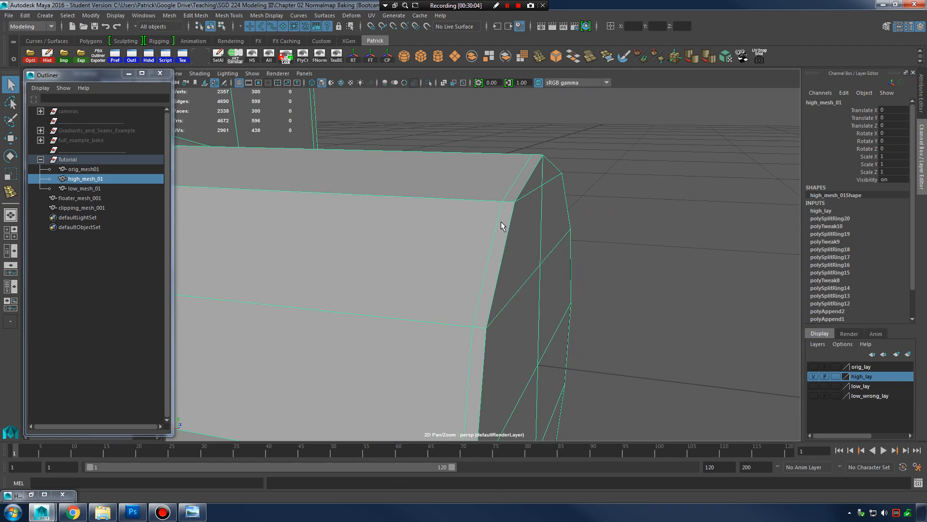
pyautogui.keyDown('alt'); pyautogui.moveTo(534, 261); pyautogui.dragTo(514, 231); pyautogui.keyUp('alt')
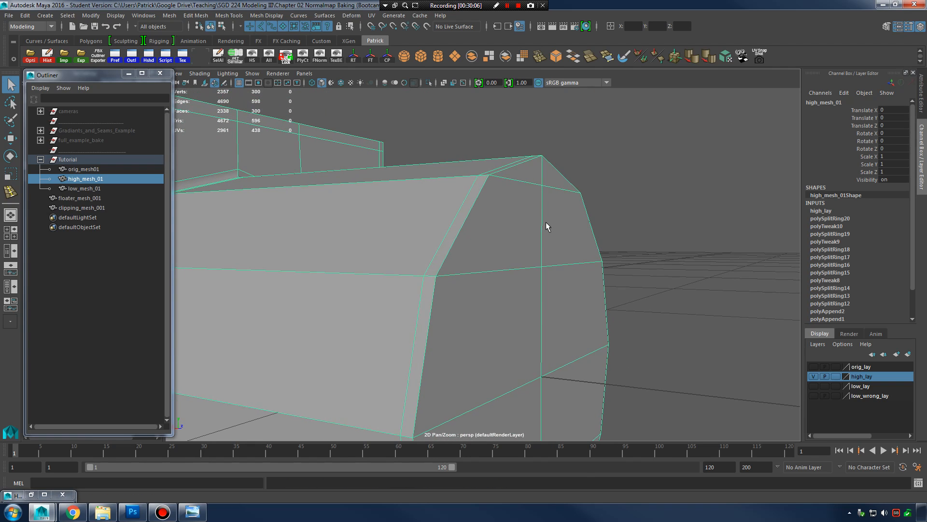
pyautogui.moveTo(546, 222); pyautogui.dragTo(520, 183, button='right')
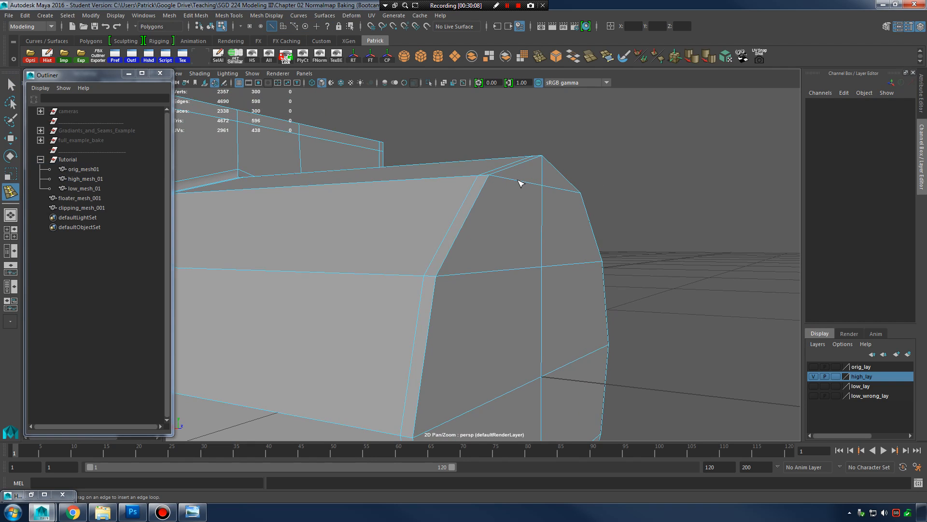
pyautogui.moveTo(520, 182); pyautogui.dragTo(510, 185)
pyautogui.scroll(-10, 532, 199)
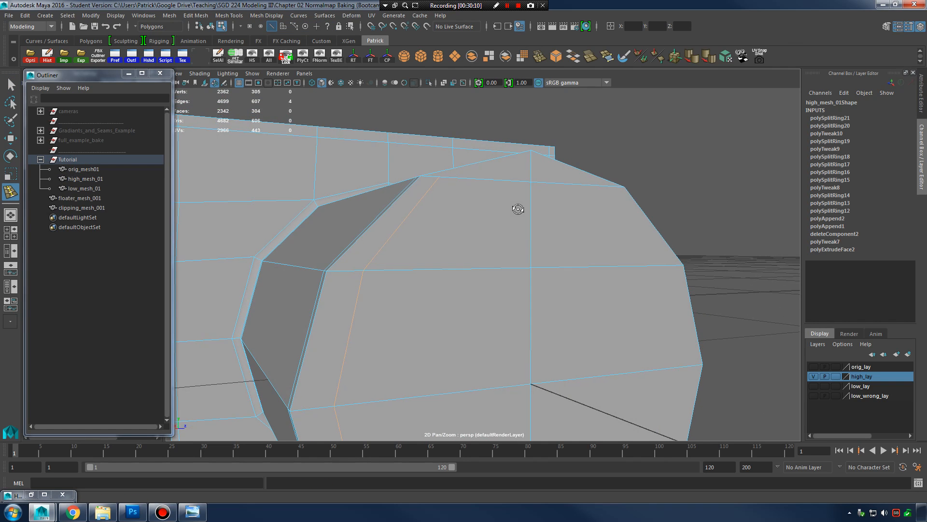
pyautogui.keyDown('alt'); pyautogui.moveTo(473, 311); pyautogui.dragTo(504, 256); pyautogui.keyUp('alt')
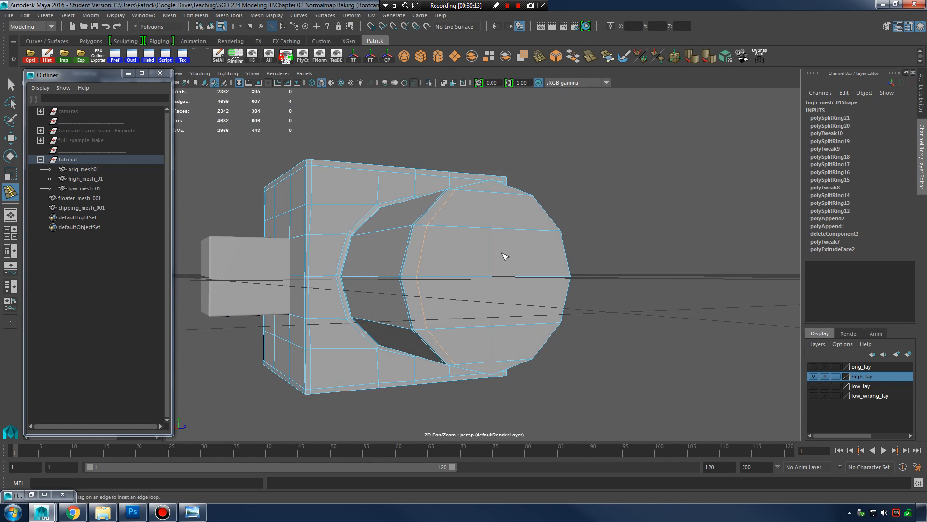
pyautogui.hotkey('ctrl', 'z')
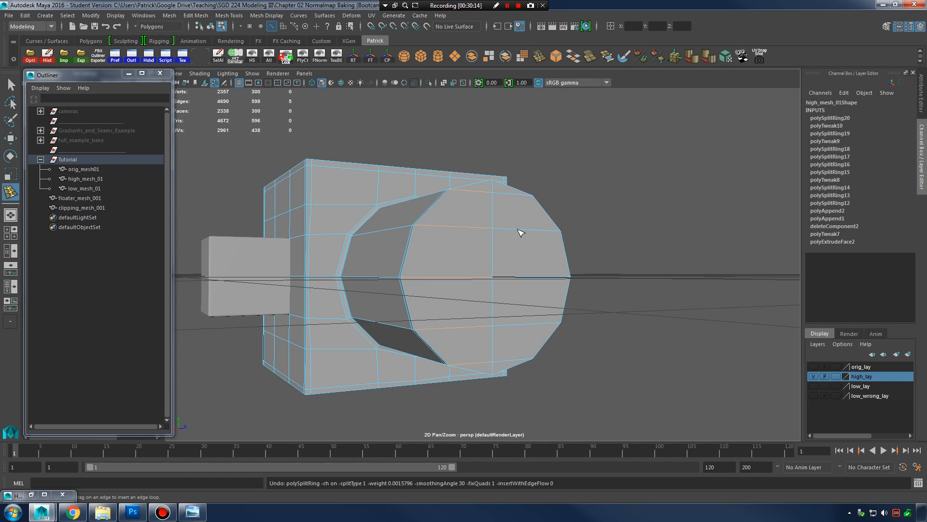
# Step: Extrude all faces of the cylinder's end cap and scale them slightly inward to form a narrow supporting border
pyautogui.press('q')
pyautogui.moveTo(491, 207); pyautogui.dragTo(489, 234, button='right')
pyautogui.click(499, 192)
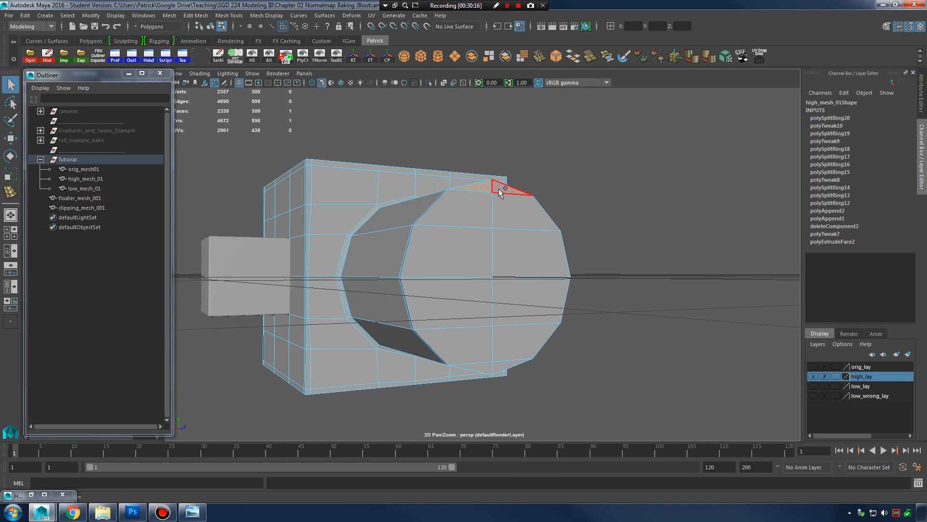
pyautogui.moveTo(482, 220)
pyautogui.keyDown('shift'); pyautogui.mouseDown()
pyautogui.moveTo(528, 255)
pyautogui.moveTo(487, 319)
pyautogui.moveTo(506, 351)
pyautogui.moveTo(465, 323)
pyautogui.moveTo(507, 265)
pyautogui.moveTo(528, 276)
pyautogui.mouseUp(); pyautogui.keyUp('shift')
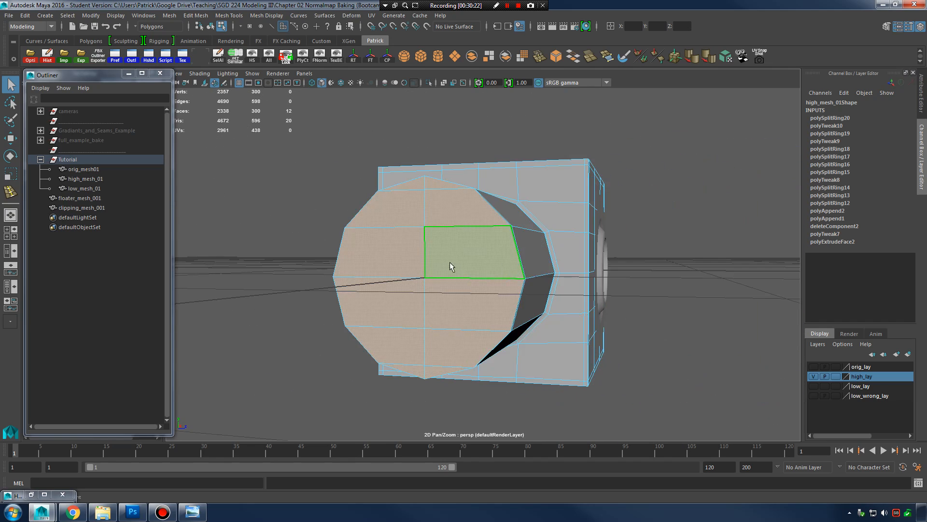
pyautogui.keyDown('alt'); pyautogui.moveTo(450, 262); pyautogui.dragTo(471, 251); pyautogui.keyUp('alt')
pyautogui.keyDown('alt'); pyautogui.moveTo(471, 217); pyautogui.dragTo(497, 216, button='right'); pyautogui.keyUp('alt')
pyautogui.keyDown('alt'); pyautogui.moveTo(500, 217); pyautogui.dragTo(528, 224, button='right'); pyautogui.keyUp('alt')
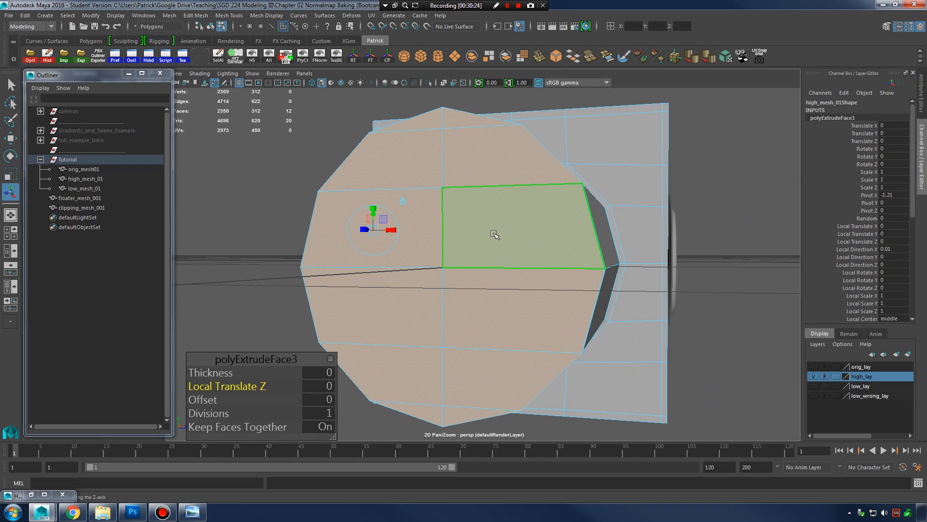
pyautogui.press('e')
pyautogui.press('r')
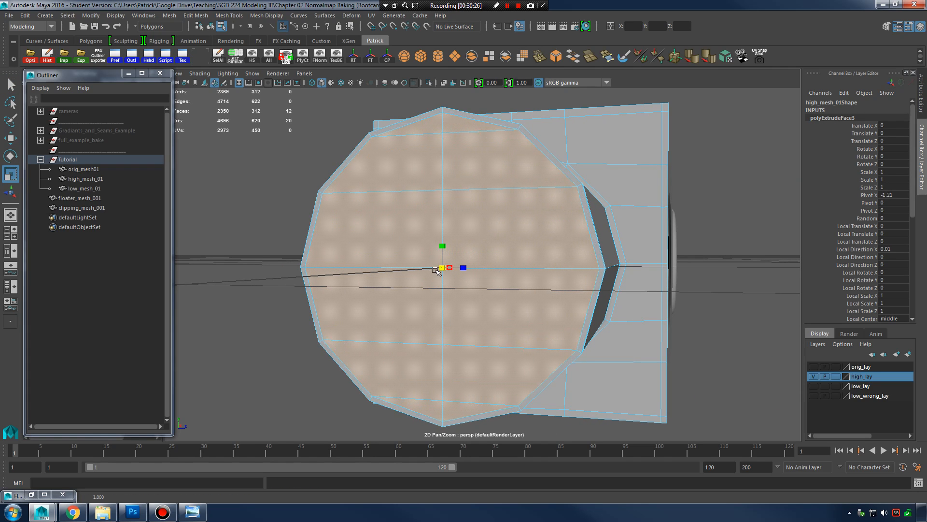
# Step: Check the cylinder cap's rim in smooth preview and select its inner edge loop in the unsmoothed display
pyautogui.keyDown('alt'); pyautogui.moveTo(486, 235); pyautogui.dragTo(607, 262); pyautogui.keyUp('alt')
pyautogui.press('3')
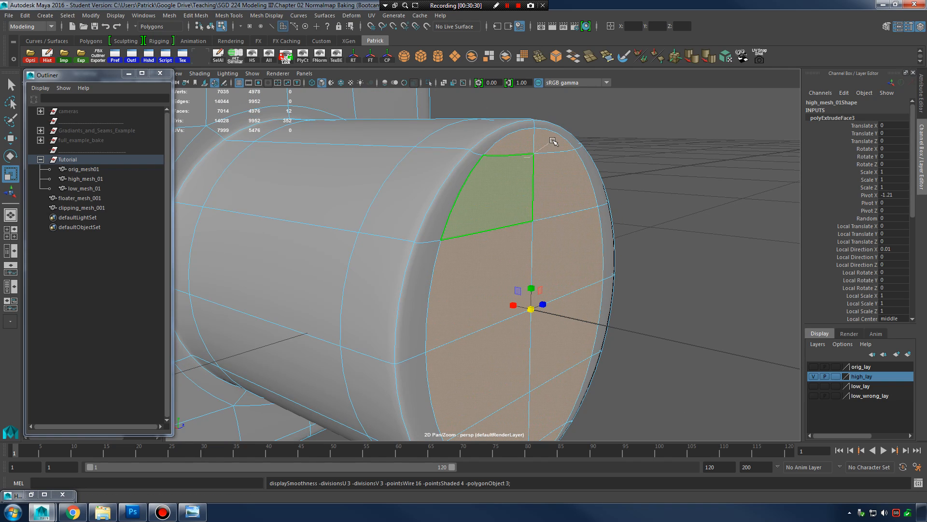
pyautogui.moveTo(553, 141); pyautogui.dragTo(561, 140, button='right')
pyautogui.click(630, 120)
pyautogui.keyDown('alt'); pyautogui.moveTo(589, 278); pyautogui.dragTo(554, 263); pyautogui.keyUp('alt')
pyautogui.click(544, 197)
pyautogui.moveTo(505, 142); pyautogui.dragTo(504, 119, button='right')
pyautogui.doubleClick(501, 125)
pyautogui.press('1')
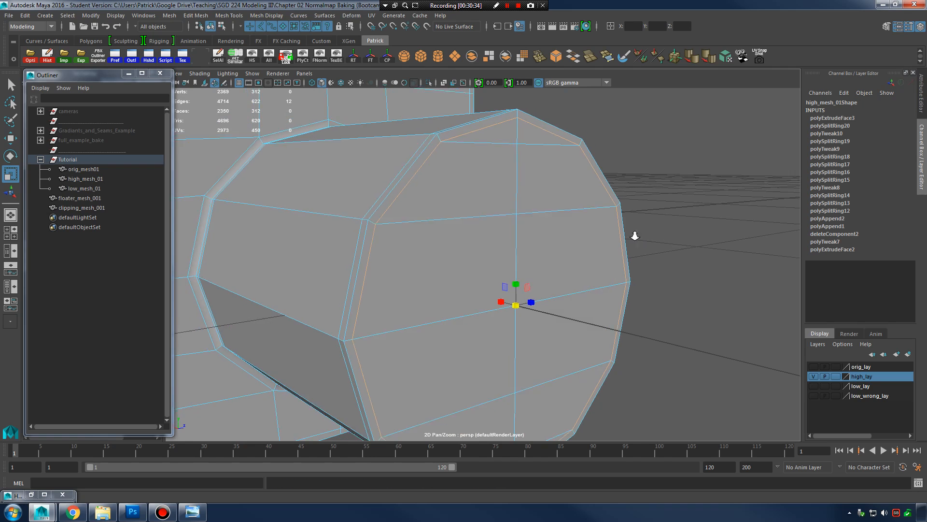
pyautogui.keyDown('alt'); pyautogui.moveTo(631, 233); pyautogui.dragTo(598, 245); pyautogui.keyUp('alt')
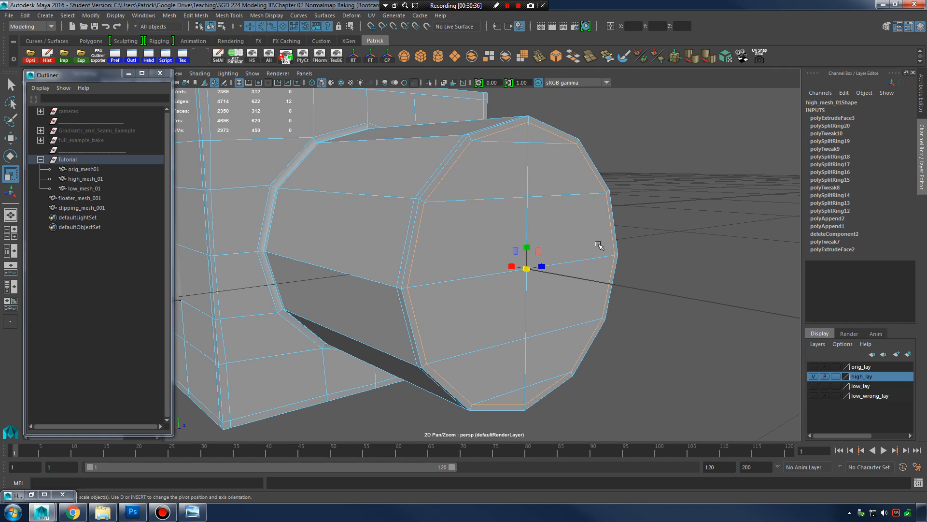
# Step: Examine the cylinder and the box in smooth preview from several sides
pyautogui.keyDown('alt'); pyautogui.moveTo(615, 243); pyautogui.dragTo(532, 242); pyautogui.keyUp('alt')
pyautogui.press('3')
pyautogui.moveTo(574, 188); pyautogui.dragTo(626, 198, button='right')
pyautogui.keyDown('alt'); pyautogui.moveTo(626, 198); pyautogui.dragTo(599, 236, button='middle'); pyautogui.keyUp('alt')
pyautogui.keyDown('alt'); pyautogui.moveTo(599, 236); pyautogui.dragTo(516, 251); pyautogui.keyUp('alt')
pyautogui.click(447, 182)
pyautogui.keyDown('alt'); pyautogui.moveTo(516, 251); pyautogui.dragTo(408, 257, button='right'); pyautogui.keyUp('alt')
pyautogui.keyDown('alt'); pyautogui.moveTo(506, 267); pyautogui.dragTo(568, 267, button='right'); pyautogui.keyUp('alt')
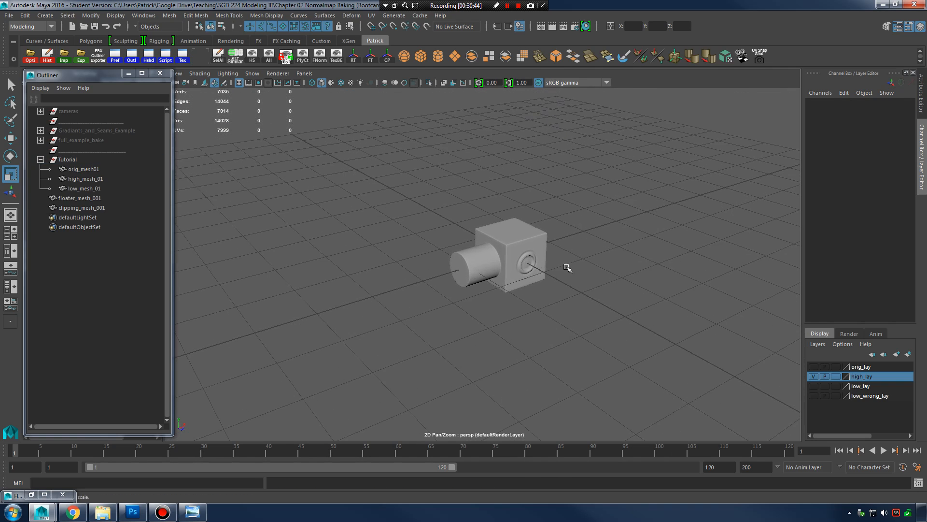
pyautogui.keyDown('alt'); pyautogui.moveTo(499, 265); pyautogui.dragTo(601, 263, button='right'); pyautogui.keyUp('alt')
pyautogui.click(453, 270)
pyautogui.press('f')
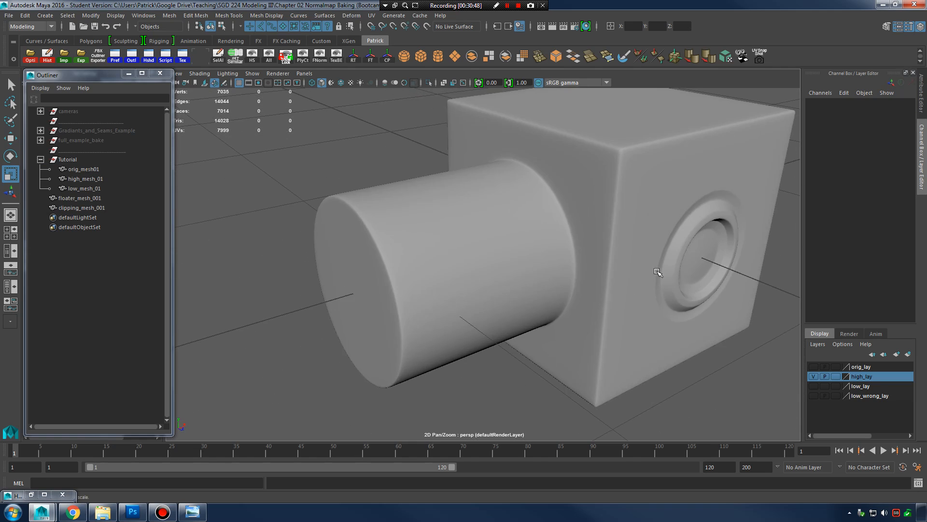
# Step: Select the inner edge loop on the cylinder's end cap and scale it slightly inward
pyautogui.keyDown('alt'); pyautogui.moveTo(428, 250); pyautogui.dragTo(425, 201, button='right'); pyautogui.keyUp('alt')
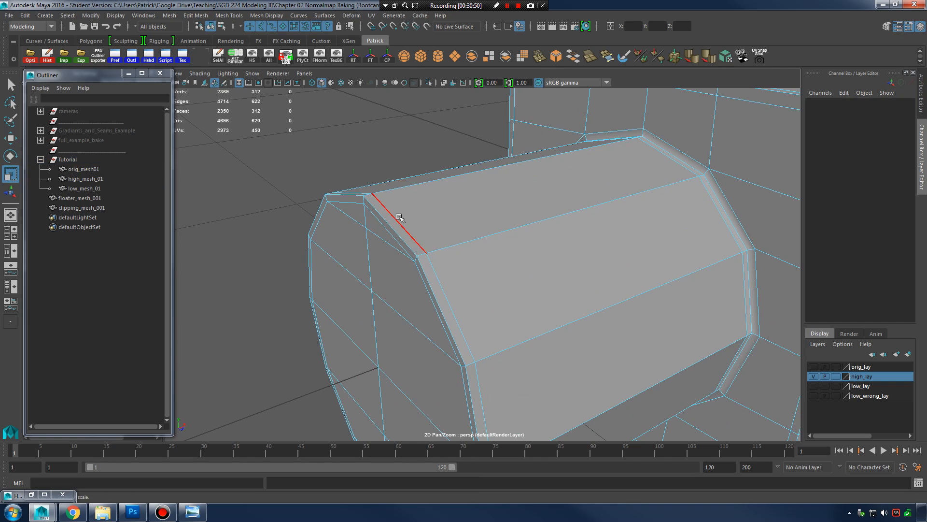
pyautogui.doubleClick(400, 217)
pyautogui.press('w')
pyautogui.keyDown('alt'); pyautogui.moveTo(416, 334); pyautogui.dragTo(450, 312); pyautogui.keyUp('alt')
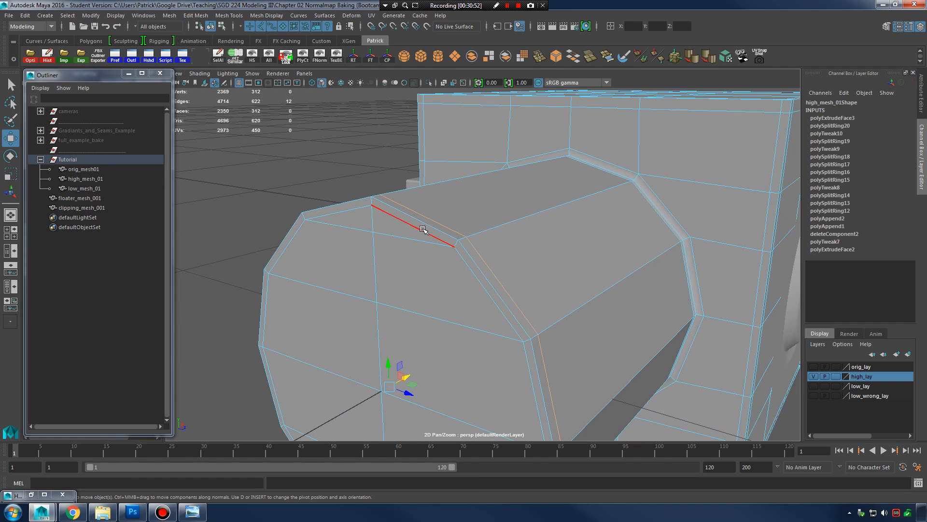
pyautogui.doubleClick(421, 228)
pyautogui.press('r')
pyautogui.keyDown('alt'); pyautogui.moveTo(464, 345); pyautogui.dragTo(461, 265, button='middle'); pyautogui.keyUp('alt')
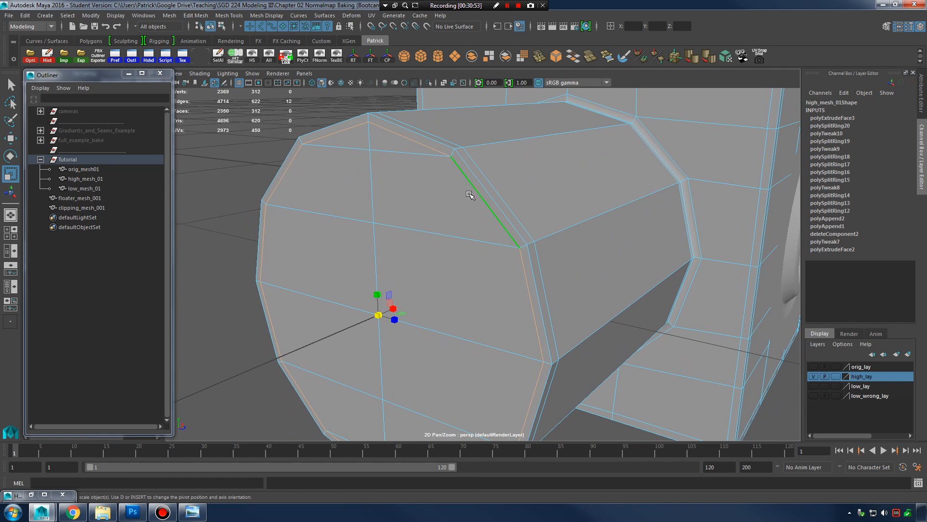
pyautogui.click(462, 170)
pyautogui.doubleClick(441, 154)
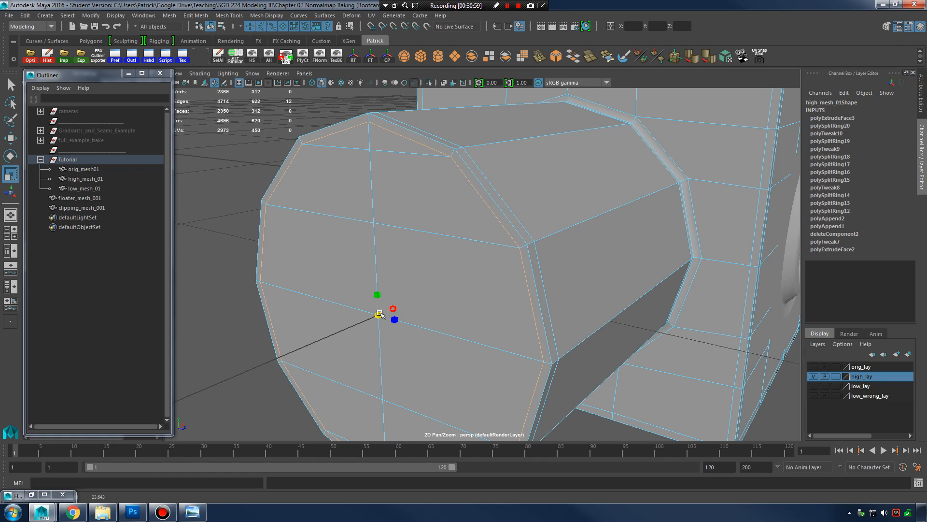
pyautogui.moveTo(377, 314); pyautogui.dragTo(377, 314)
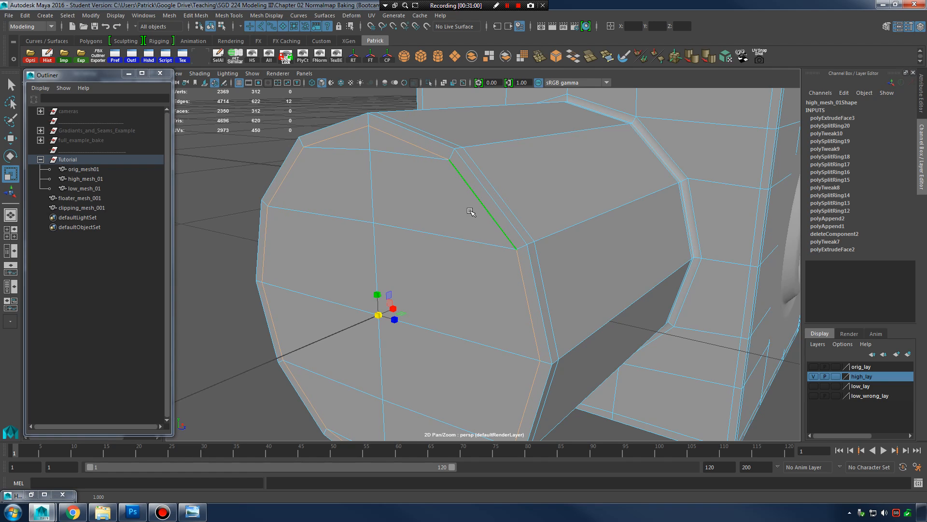
# Step: Preview the smoothed high-poly mesh and compare it with the unsmoothed display on the box's rectangular panel side
pyautogui.moveTo(471, 212); pyautogui.dragTo(470, 184, button='right')
pyautogui.click(542, 211)
pyautogui.press('3')
pyautogui.click(470, 182)
pyautogui.keyDown('alt'); pyautogui.moveTo(603, 187); pyautogui.dragTo(608, 194); pyautogui.keyUp('alt')
pyautogui.keyDown('alt'); pyautogui.moveTo(607, 194); pyautogui.dragTo(479, 246, button='right'); pyautogui.keyUp('alt')
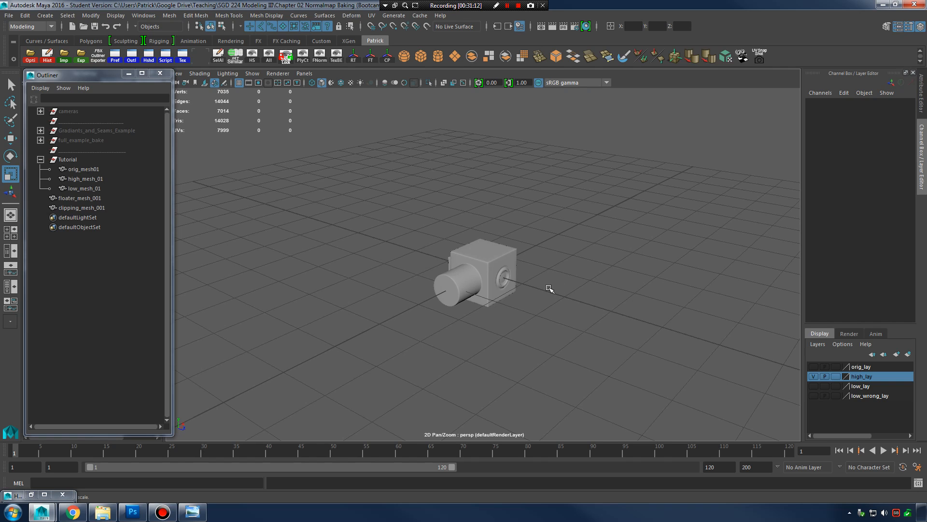
pyautogui.keyDown('alt'); pyautogui.moveTo(437, 288); pyautogui.dragTo(645, 309, button='right'); pyautogui.keyUp('alt')
pyautogui.keyDown('alt'); pyautogui.moveTo(646, 308); pyautogui.dragTo(503, 279); pyautogui.keyUp('alt')
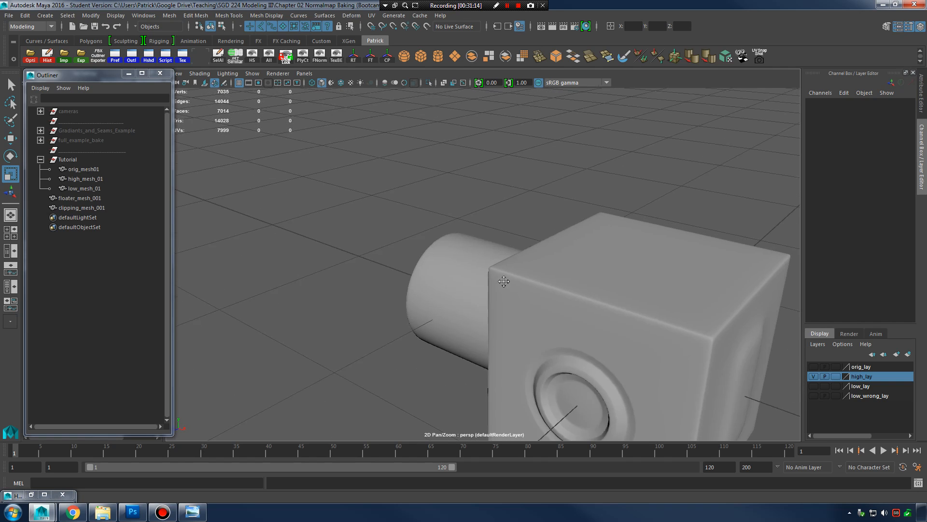
pyautogui.keyDown('alt'); pyautogui.moveTo(763, 331); pyautogui.dragTo(622, 263, button='middle'); pyautogui.keyUp('alt')
pyautogui.keyDown('alt'); pyautogui.moveTo(621, 264); pyautogui.dragTo(606, 263); pyautogui.keyUp('alt')
pyautogui.click(604, 290)
pyautogui.press('1')
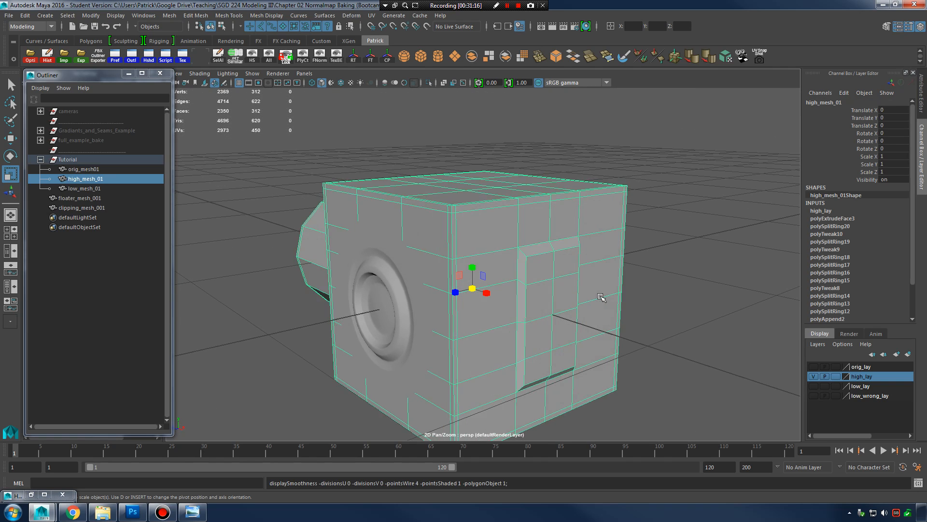
pyautogui.press('3')
pyautogui.click(690, 274)
# Step: Insert a vertical edge loop just inside one side of the rectangular panel and two loops around its bevel, along the outer and inner edges
pyautogui.keyDown('alt'); pyautogui.moveTo(658, 316); pyautogui.dragTo(688, 308); pyautogui.keyUp('alt')
pyautogui.keyDown('alt'); pyautogui.moveTo(688, 309); pyautogui.dragTo(766, 337, button='right'); pyautogui.keyUp('alt')
pyautogui.keyDown('alt'); pyautogui.moveTo(765, 337); pyautogui.dragTo(683, 288, button='middle'); pyautogui.keyUp('alt')
pyautogui.keyDown('alt'); pyautogui.moveTo(599, 273); pyautogui.dragTo(625, 303, button='middle'); pyautogui.keyUp('alt')
pyautogui.click(534, 258)
pyautogui.press('1')
pyautogui.keyDown('alt'); pyautogui.moveTo(560, 254); pyautogui.dragTo(548, 271, button='middle'); pyautogui.keyUp('alt')
pyautogui.keyDown('alt'); pyautogui.moveTo(548, 271); pyautogui.dragTo(669, 309, button='right'); pyautogui.keyUp('alt')
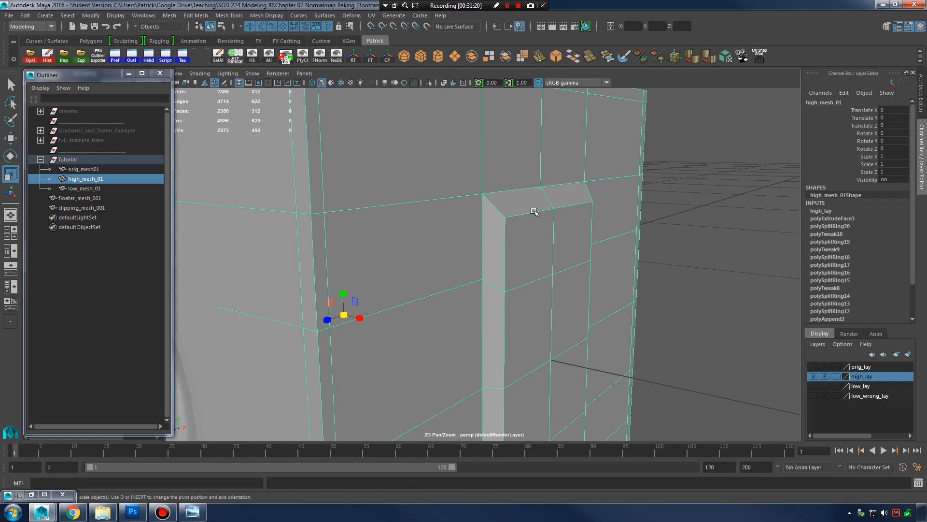
pyautogui.keyDown('shift'); pyautogui.rightClick(522, 207); pyautogui.keyUp('shift')
pyautogui.keyDown('shift'); pyautogui.moveTo(522, 208); pyautogui.dragTo(497, 220, button='right'); pyautogui.keyUp('shift')
pyautogui.scroll(2, 521, 228)
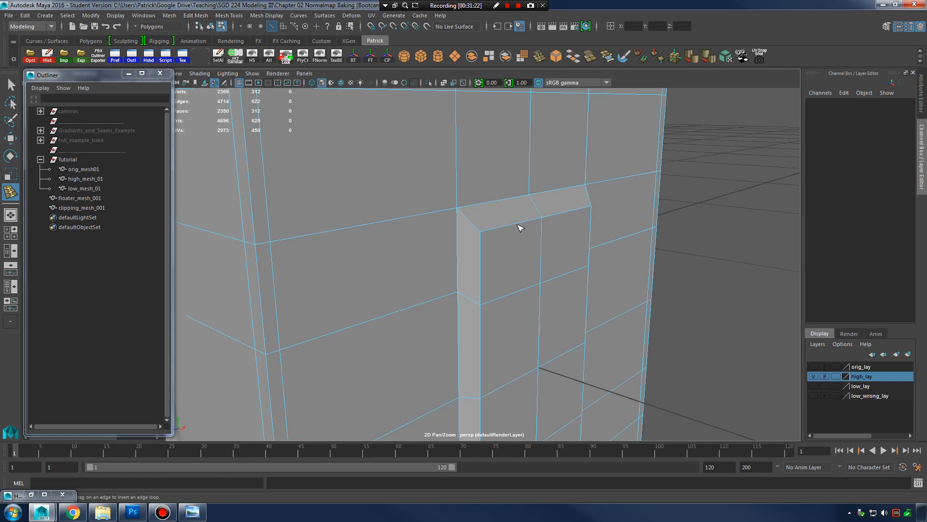
pyautogui.click(492, 244)
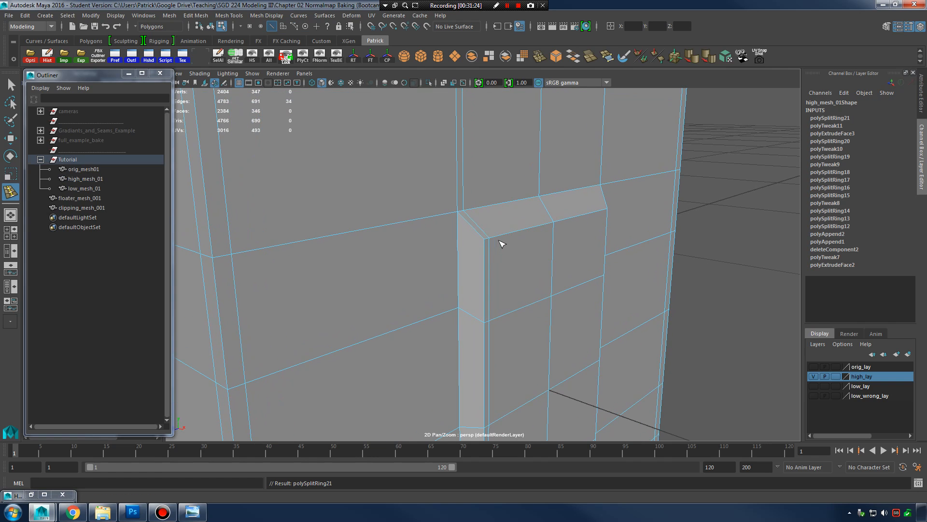
pyautogui.click(471, 218)
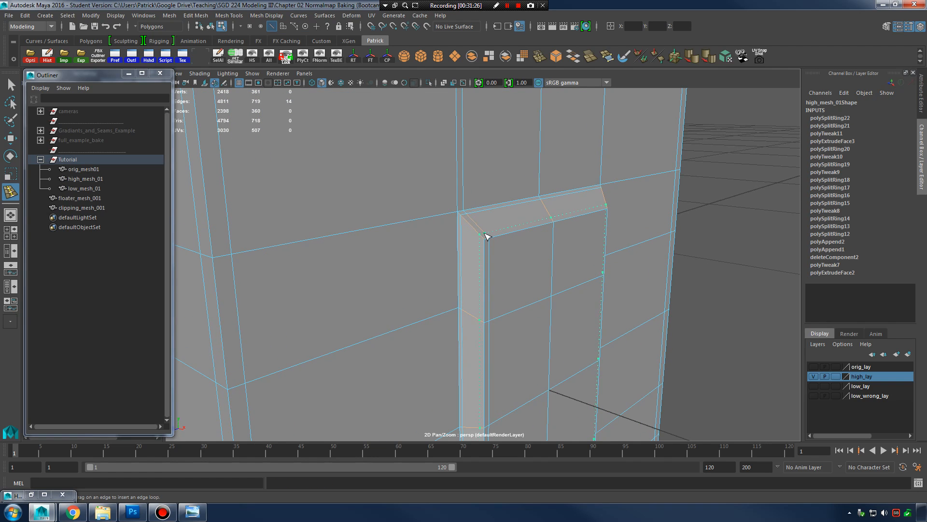
pyautogui.click(487, 237)
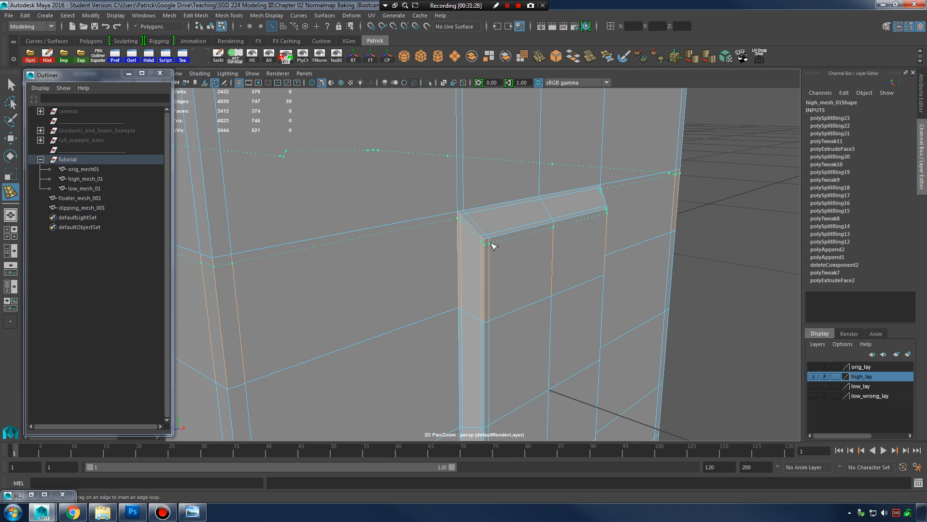
# Step: Insert horizontal edge loops just below and just above the panel's upper edge, undoing one extra loop
pyautogui.click(489, 243)
pyautogui.click(461, 205)
pyautogui.click(498, 213)
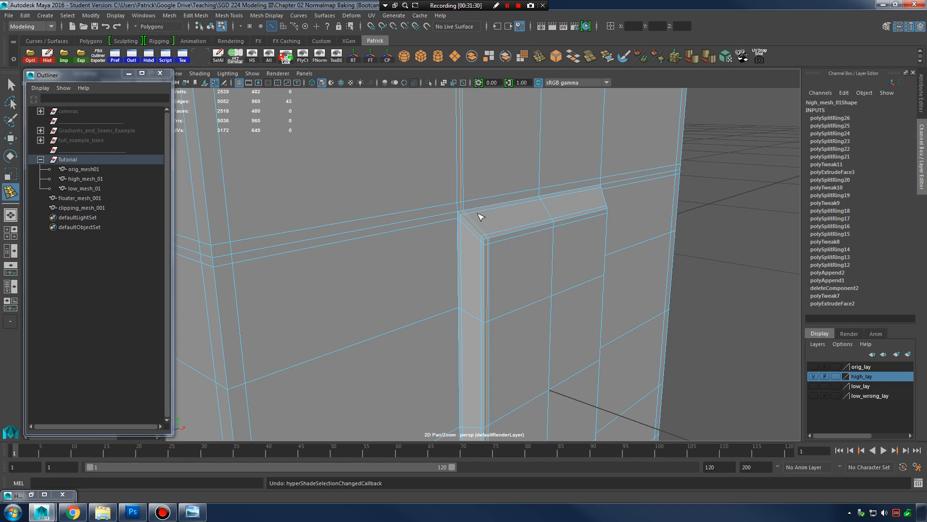
pyautogui.hotkey('ctrl', 'z')
# Step: Insert supporting edge loops inside the panel along its lower edge and its opposite vertical side
pyautogui.keyDown('alt'); pyautogui.moveTo(638, 255); pyautogui.dragTo(592, 189); pyautogui.keyUp('alt')
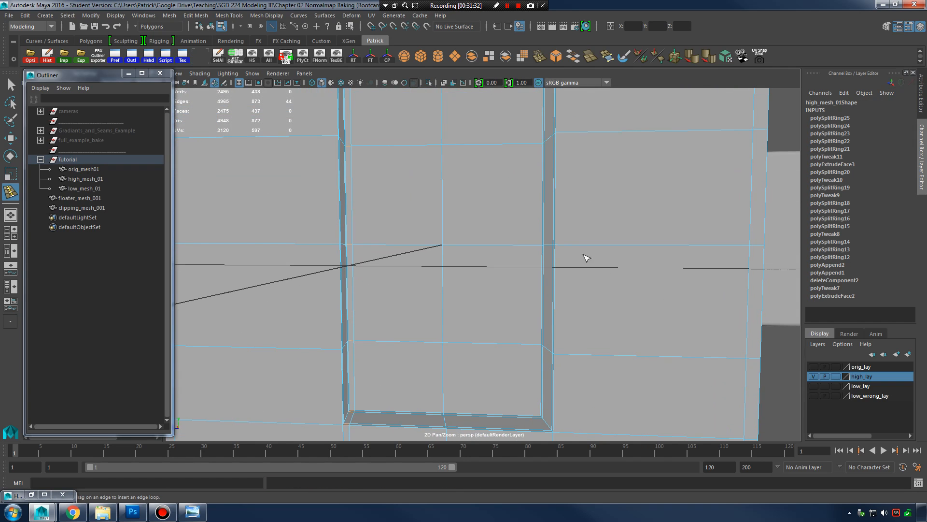
pyautogui.keyDown('alt'); pyautogui.moveTo(587, 258); pyautogui.dragTo(526, 282); pyautogui.keyUp('alt')
pyautogui.click(515, 277)
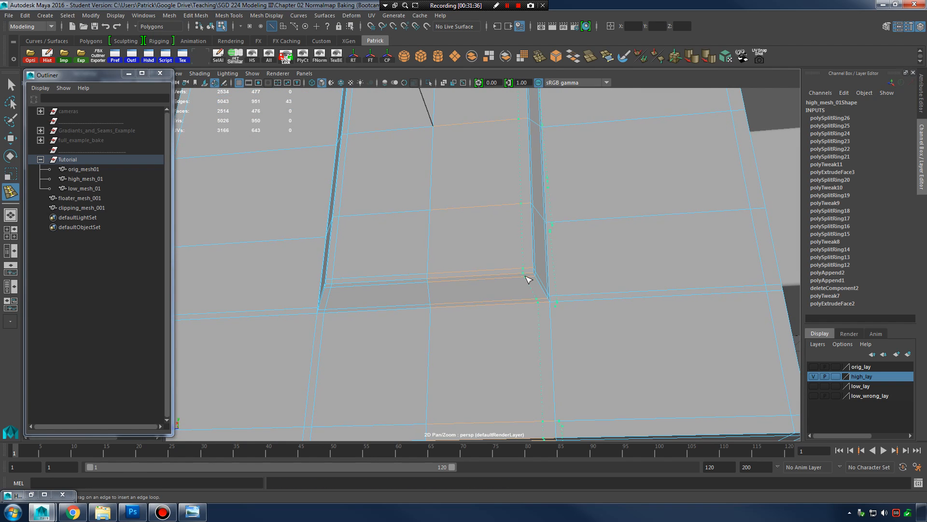
pyautogui.click(526, 278)
# Step: Check the rectangular panel's edges in smooth preview in object mode
pyautogui.keyDown('alt'); pyautogui.moveTo(466, 284); pyautogui.dragTo(515, 265); pyautogui.keyUp('alt')
pyautogui.press('3')
pyautogui.press('q')
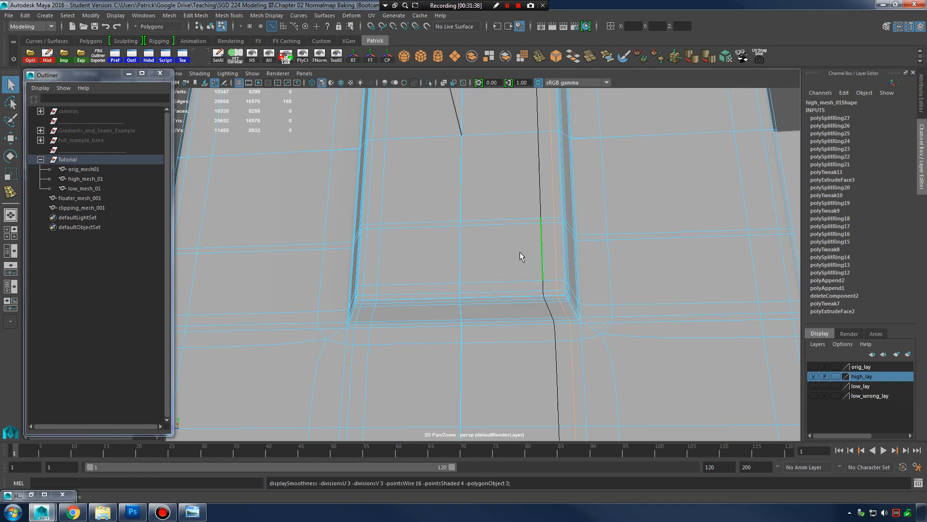
pyautogui.moveTo(520, 252); pyautogui.dragTo(568, 224, button='right')
pyautogui.keyDown('alt'); pyautogui.moveTo(636, 220); pyautogui.dragTo(676, 320); pyautogui.keyUp('alt')
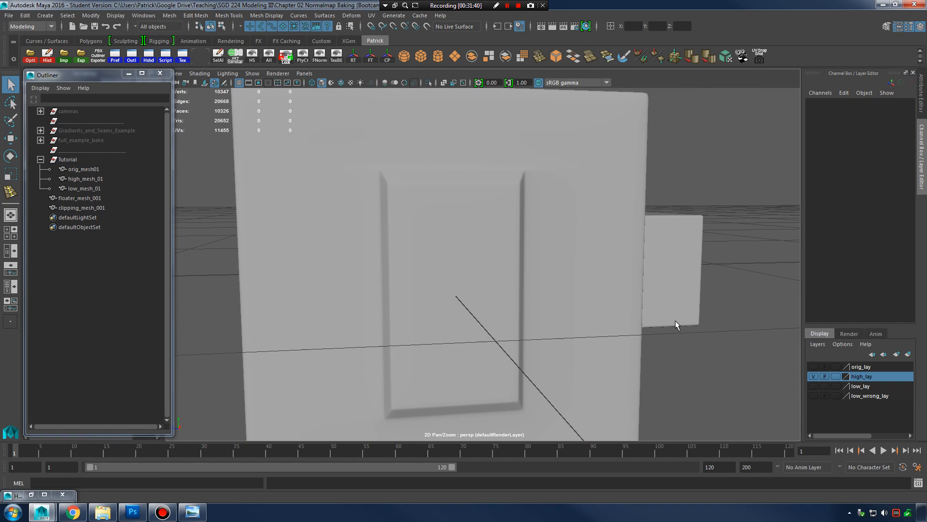
pyautogui.click(586, 211)
pyautogui.press('1')
pyautogui.keyDown('alt'); pyautogui.moveTo(586, 211); pyautogui.dragTo(543, 275, button='middle'); pyautogui.keyUp('alt')
pyautogui.scroll(5, 542, 275)
pyautogui.keyDown('shift'); pyautogui.moveTo(537, 216); pyautogui.dragTo(501, 227, button='right'); pyautogui.keyUp('shift')
pyautogui.scroll(4, 524, 213)
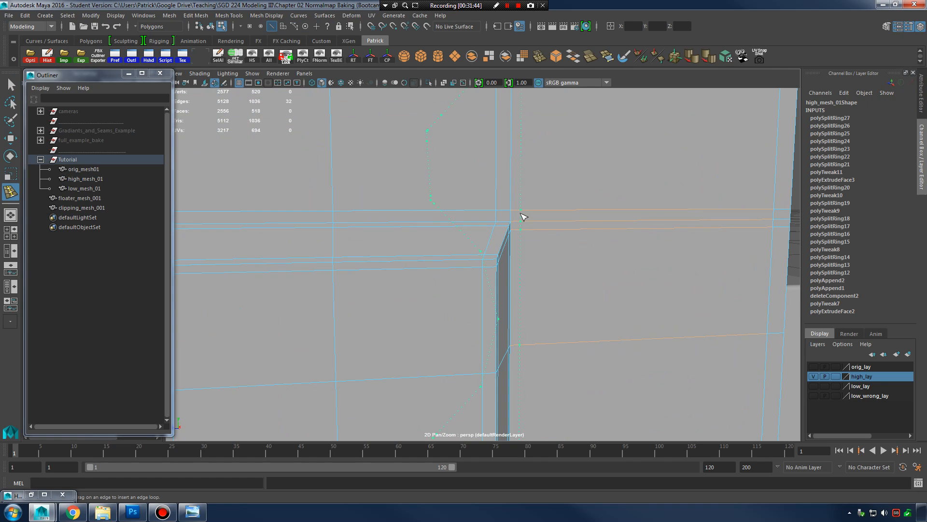
pyautogui.press('q')
pyautogui.moveTo(493, 222); pyautogui.dragTo(527, 211, button='right')
pyautogui.click(532, 217)
# Step: Examine the smoothed panel's upper corners and the box's outer edges up close and from a distance
pyautogui.press('3')
pyautogui.scroll(-5, 584, 248)
pyautogui.click(650, 234)
pyautogui.scroll(6, 564, 265)
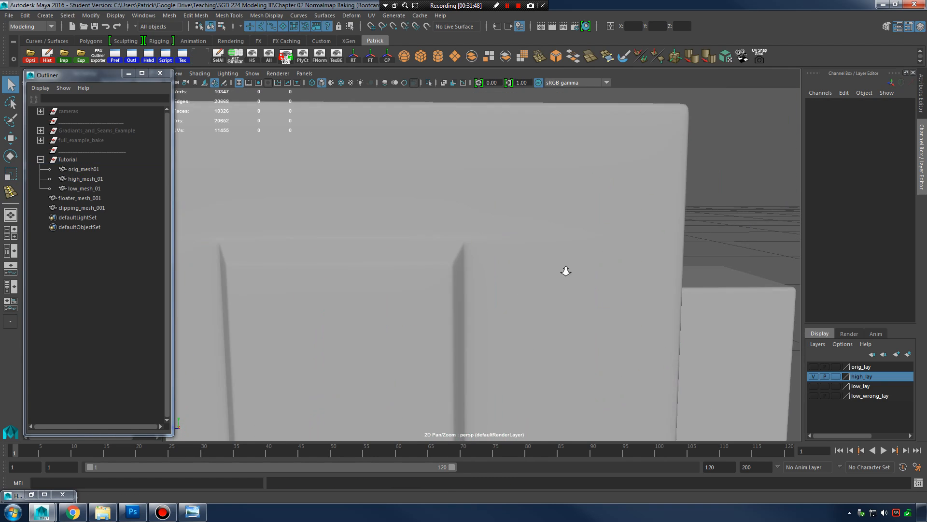
pyautogui.keyDown('alt'); pyautogui.moveTo(564, 265); pyautogui.dragTo(483, 277); pyautogui.keyUp('alt')
pyautogui.scroll(-7, 569, 270)
pyautogui.scroll(-3, 504, 269)
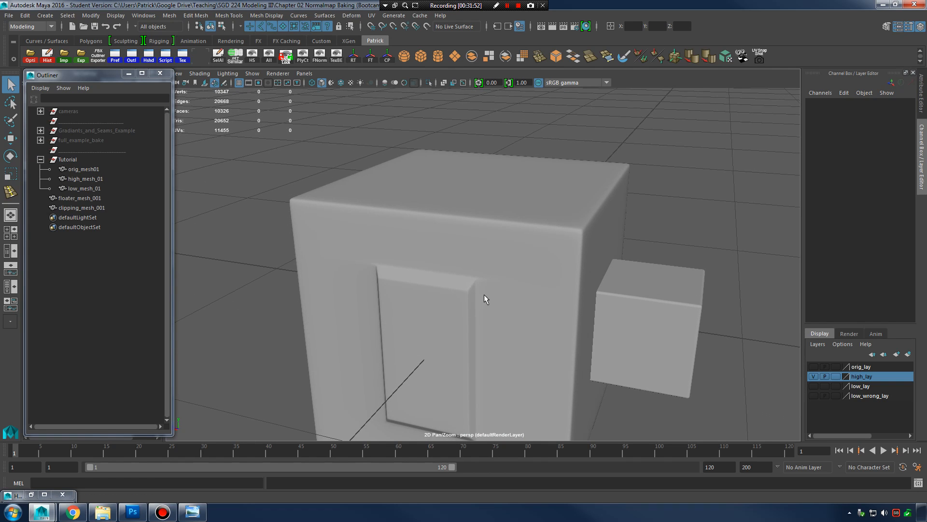
# Step: Insert vertical supporting edge loops on the high-poly box just outside both vertical sides of the rectangular panel
pyautogui.click(482, 309)
pyautogui.scroll(6, 520, 259)
pyautogui.scroll(2, 546, 224)
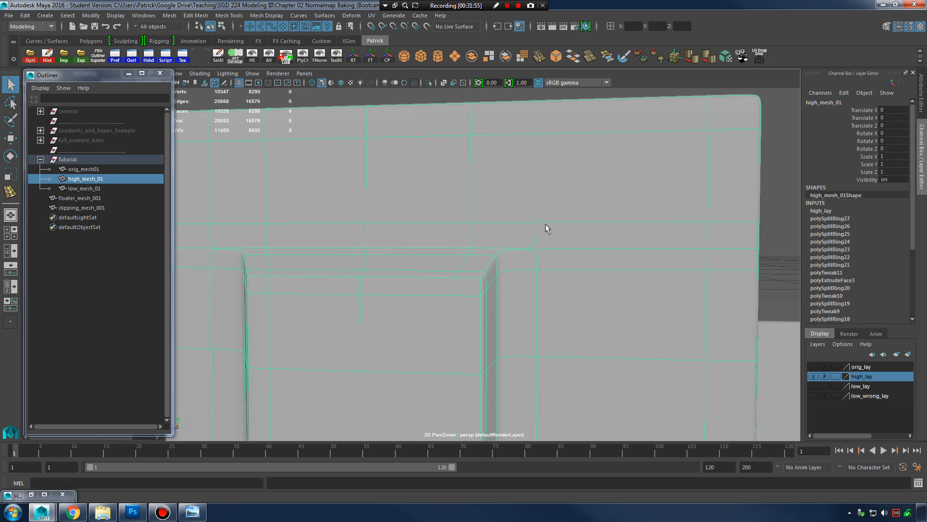
pyautogui.keyDown('shift'); pyautogui.moveTo(546, 225); pyautogui.dragTo(486, 240, button='right'); pyautogui.keyUp('shift')
pyautogui.press('1')
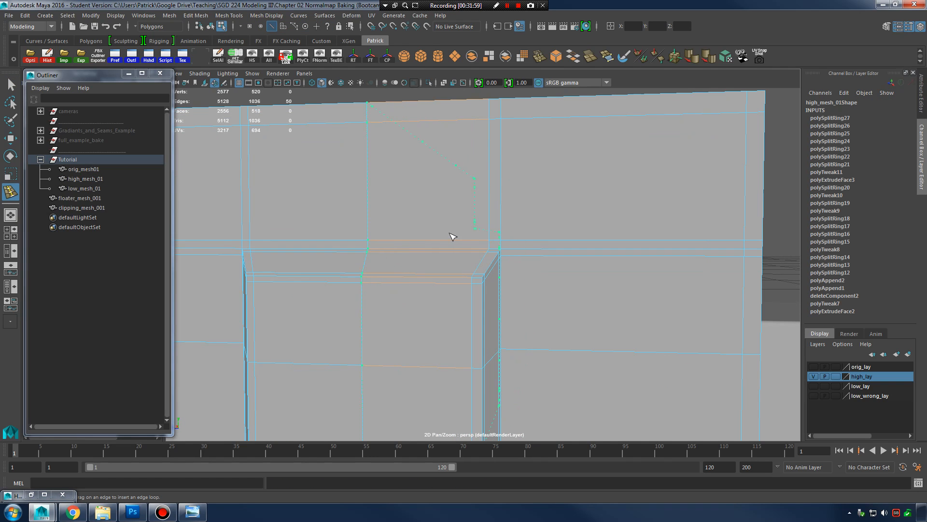
pyautogui.keyDown('alt'); pyautogui.moveTo(409, 233); pyautogui.dragTo(536, 258); pyautogui.keyUp('alt')
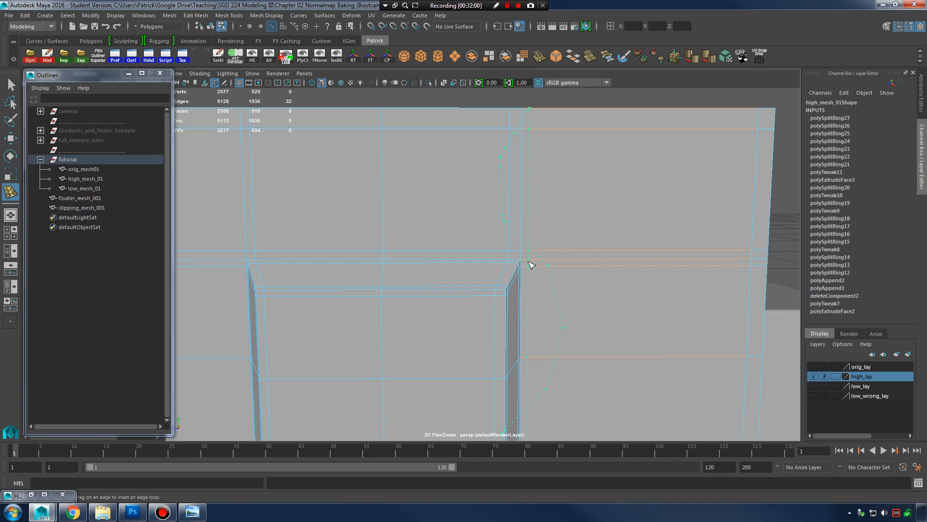
pyautogui.click(532, 264)
pyautogui.press('3')
pyautogui.press('1')
pyautogui.keyDown('alt'); pyautogui.moveTo(379, 274); pyautogui.dragTo(431, 266); pyautogui.keyUp('alt')
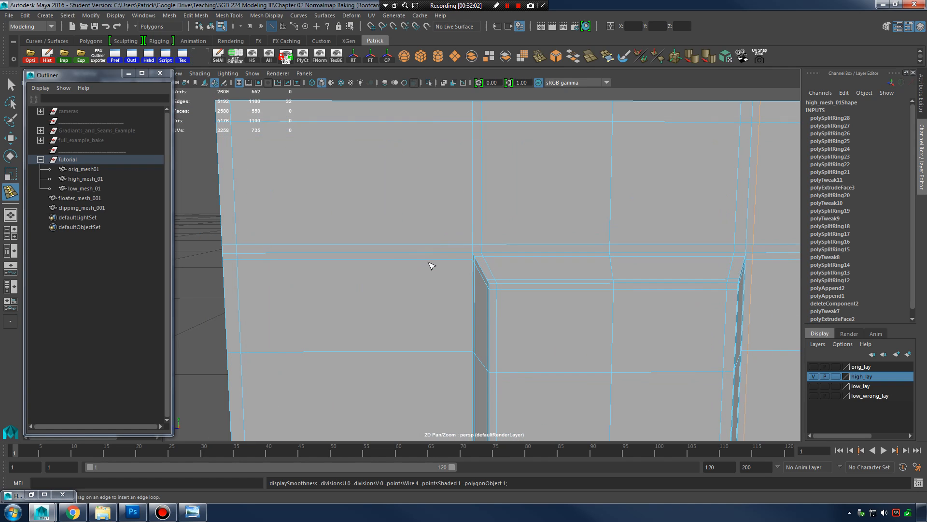
pyautogui.click(468, 261)
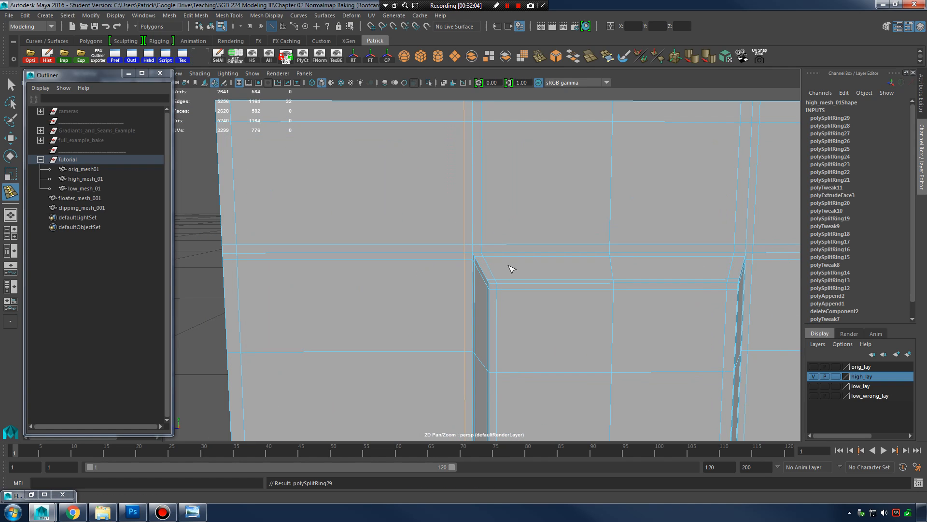
# Step: Check the smoothed panel corners, cylinder and circular floater detail in object mode from several angles
pyautogui.press('3')
pyautogui.press('q')
pyautogui.moveTo(528, 244); pyautogui.dragTo(584, 206, button='right')
pyautogui.click(703, 201)
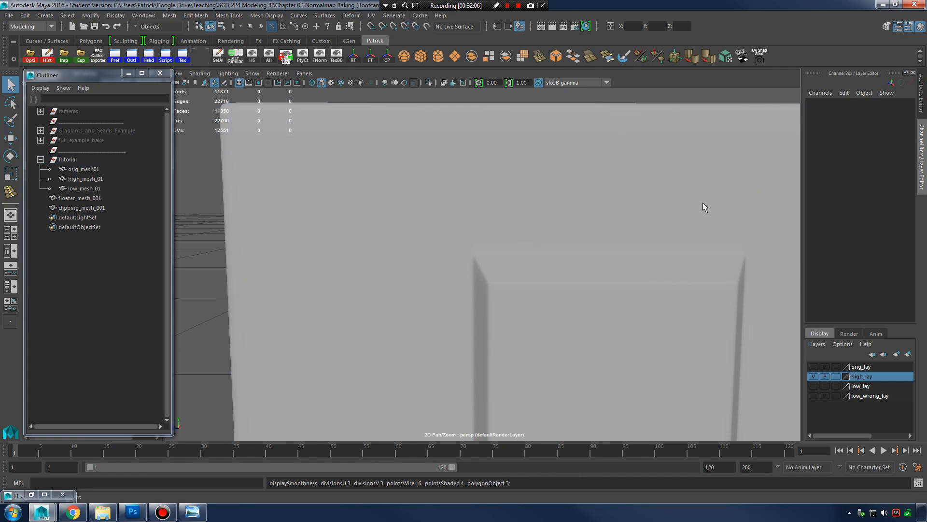
pyautogui.keyDown('alt'); pyautogui.moveTo(703, 202); pyautogui.dragTo(599, 236, button='right'); pyautogui.keyUp('alt')
pyautogui.keyDown('alt'); pyautogui.moveTo(599, 236); pyautogui.dragTo(537, 283); pyautogui.keyUp('alt')
pyautogui.click(636, 263)
pyautogui.click(511, 378)
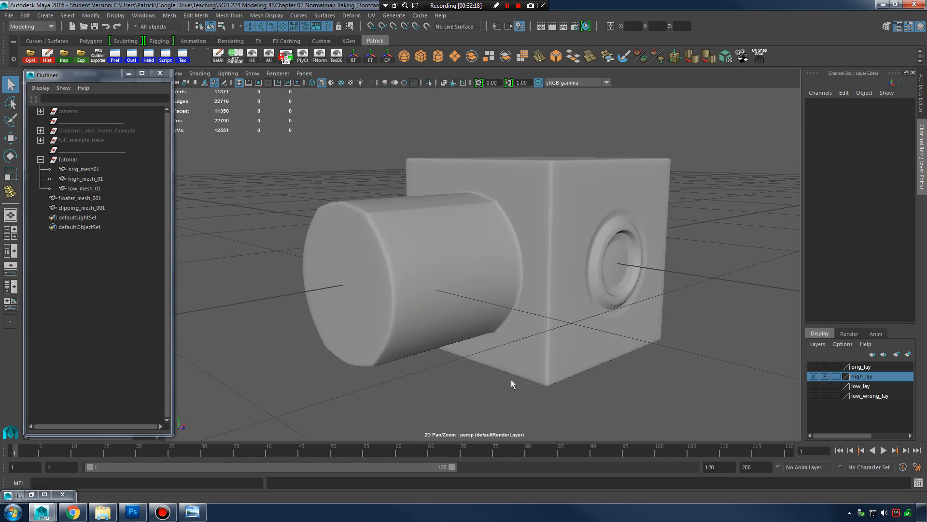
pyautogui.keyDown('alt'); pyautogui.moveTo(511, 379); pyautogui.dragTo(563, 234); pyautogui.keyUp('alt')
pyautogui.click(580, 257)
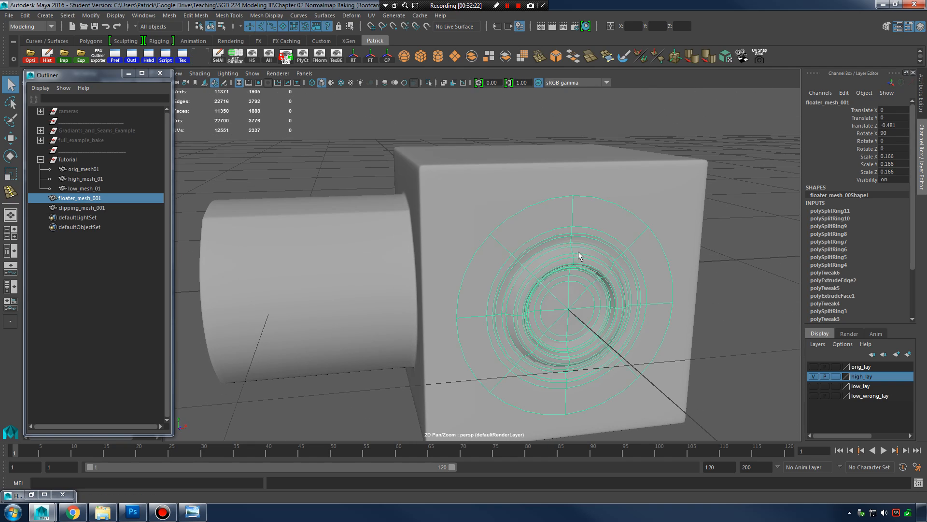
# Step: Examine the vertices where the panel's supporting loops cross the box corner, comparing the unsmoothed and smoothed displays
pyautogui.click(653, 195)
pyautogui.press('1')
pyautogui.keyDown('alt'); pyautogui.moveTo(689, 245); pyautogui.dragTo(519, 272); pyautogui.keyUp('alt')
pyautogui.moveTo(498, 231); pyautogui.dragTo(481, 242, button='right')
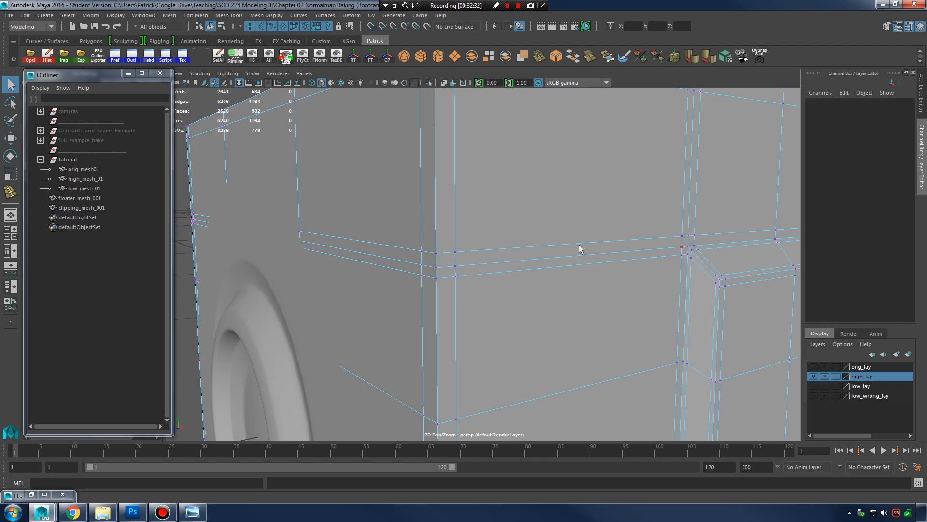
pyautogui.keyDown('alt'); pyautogui.moveTo(459, 276); pyautogui.dragTo(625, 260); pyautogui.keyUp('alt')
pyautogui.press('3')
pyautogui.press('1')
pyautogui.press('3')
pyautogui.press('1')
# Step: Target-weld the three horizontal loops beside the panel's upper corner into one vertex on the box corner's vertical support loop
pyautogui.click(887, 27)
pyautogui.keyDown('alt'); pyautogui.moveTo(624, 263); pyautogui.dragTo(688, 293, button='right'); pyautogui.keyUp('alt')
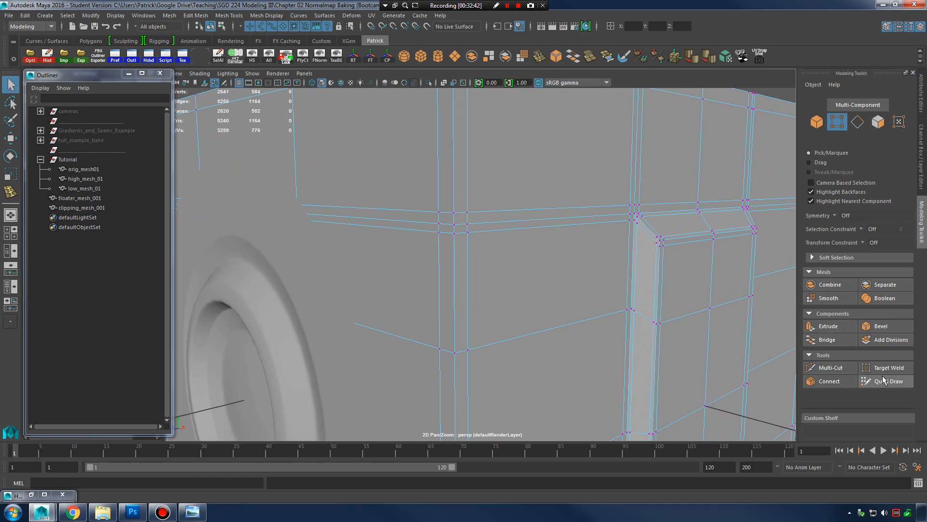
pyautogui.click(889, 26)
pyautogui.click(890, 26)
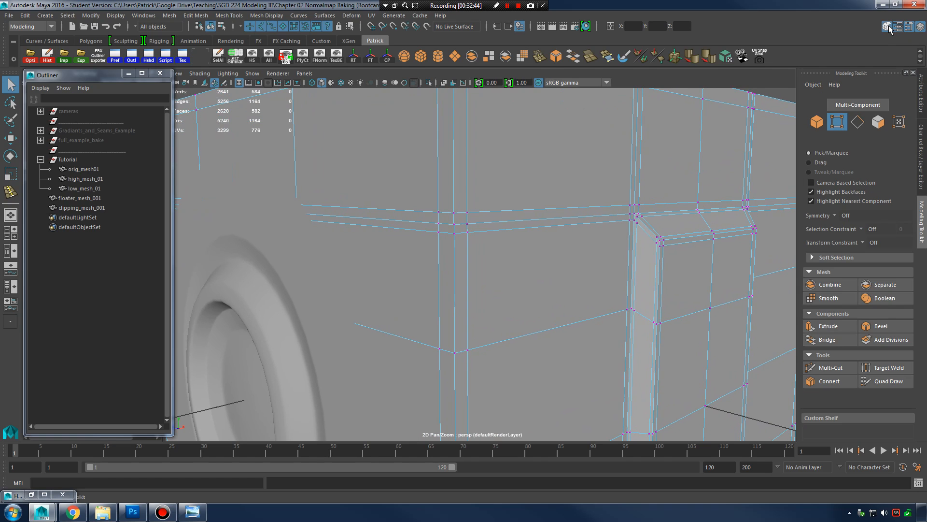
pyautogui.click(889, 26)
pyautogui.click(889, 26)
pyautogui.click(888, 26)
pyautogui.click(888, 26)
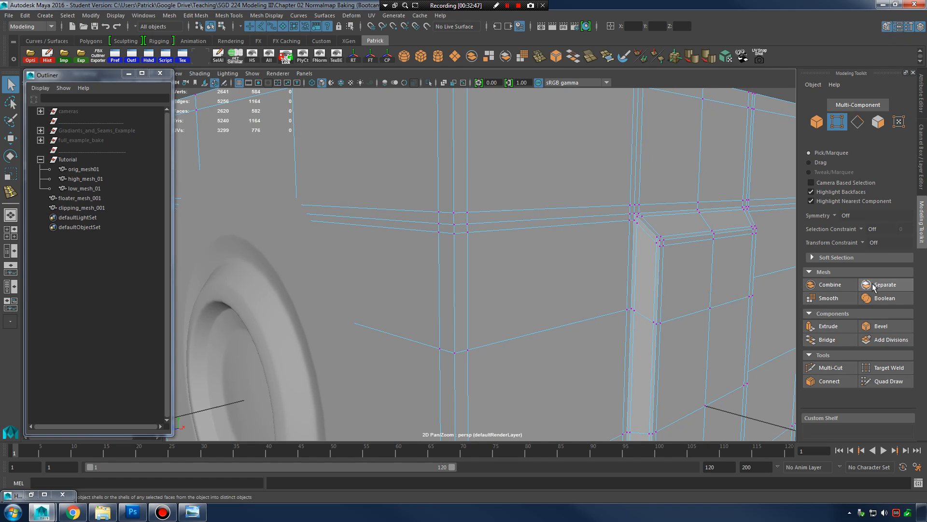
pyautogui.click(888, 368)
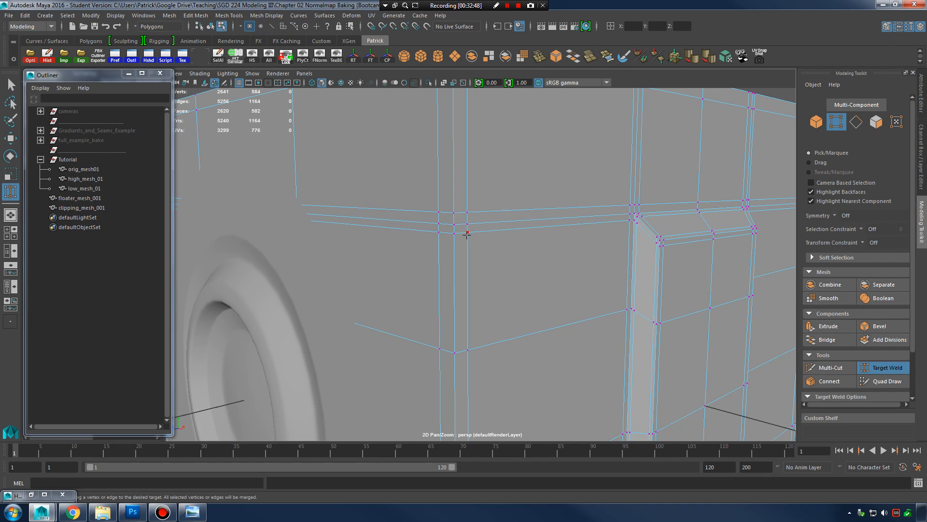
pyautogui.moveTo(467, 223); pyautogui.dragTo(467, 214)
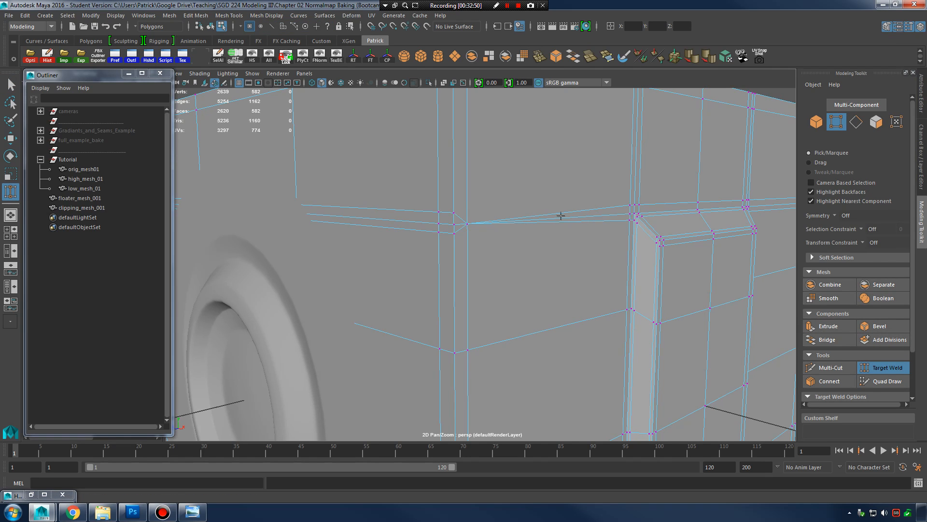
# Step: Target-weld the three vertical loops above the panel's first upper corner into one vertex on the box's upper support loop
pyautogui.keyDown('alt'); pyautogui.moveTo(560, 176); pyautogui.dragTo(543, 259, button='middle'); pyautogui.keyUp('alt')
pyautogui.keyDown('alt'); pyautogui.moveTo(542, 258); pyautogui.dragTo(589, 265, button='right'); pyautogui.keyUp('alt')
pyautogui.keyDown('alt'); pyautogui.moveTo(590, 264); pyautogui.dragTo(548, 255); pyautogui.keyUp('alt')
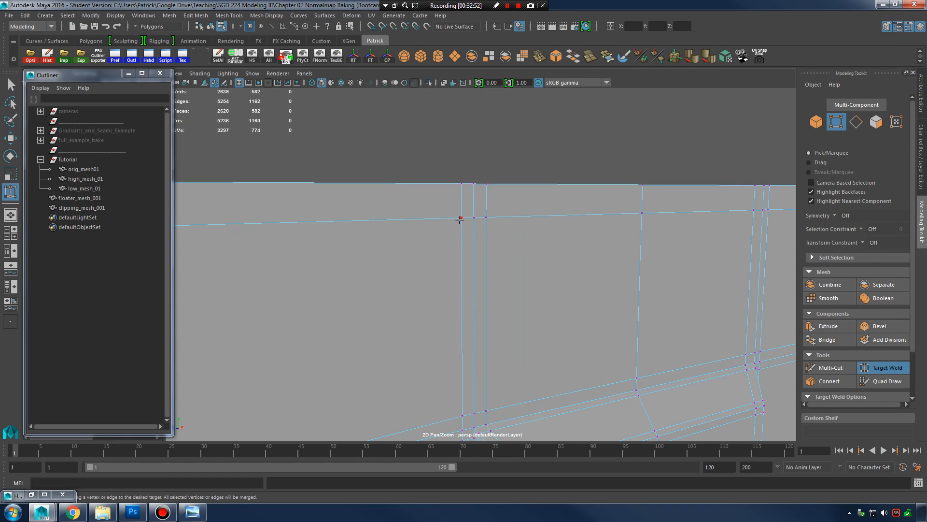
pyautogui.moveTo(470, 218); pyautogui.dragTo(474, 217)
pyautogui.moveTo(572, 262)
pyautogui.keyDown('alt'); pyautogui.mouseDown()
pyautogui.moveTo(561, 259)
pyautogui.moveTo(570, 258)
pyautogui.mouseUp(); pyautogui.keyUp('alt')
pyautogui.keyDown('alt'); pyautogui.moveTo(570, 258); pyautogui.dragTo(579, 246, button='middle'); pyautogui.keyUp('alt')
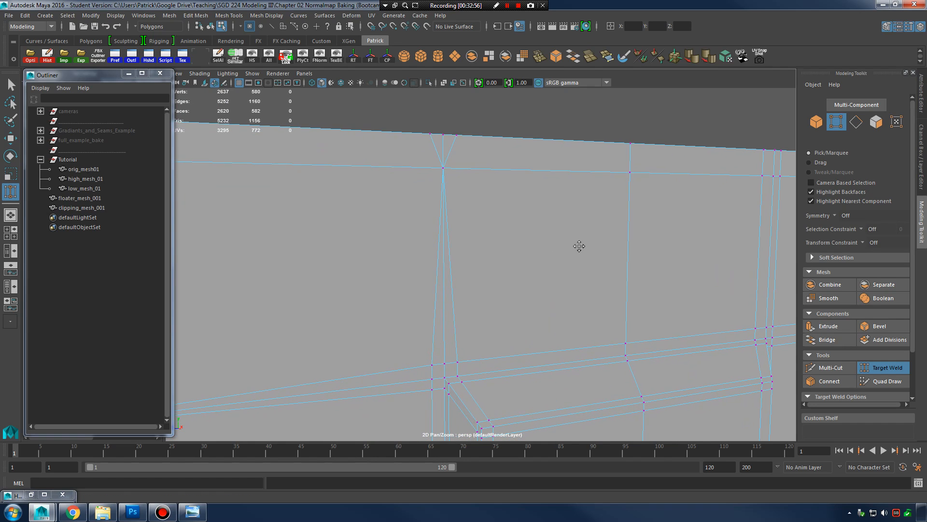
pyautogui.moveTo(510, 306)
pyautogui.keyDown('alt'); pyautogui.mouseDown(button='middle')
pyautogui.moveTo(515, 294)
pyautogui.moveTo(511, 313)
pyautogui.mouseUp(button='middle'); pyautogui.keyUp('alt')
pyautogui.keyDown('alt'); pyautogui.moveTo(471, 173); pyautogui.dragTo(475, 212, button='middle'); pyautogui.keyUp('alt')
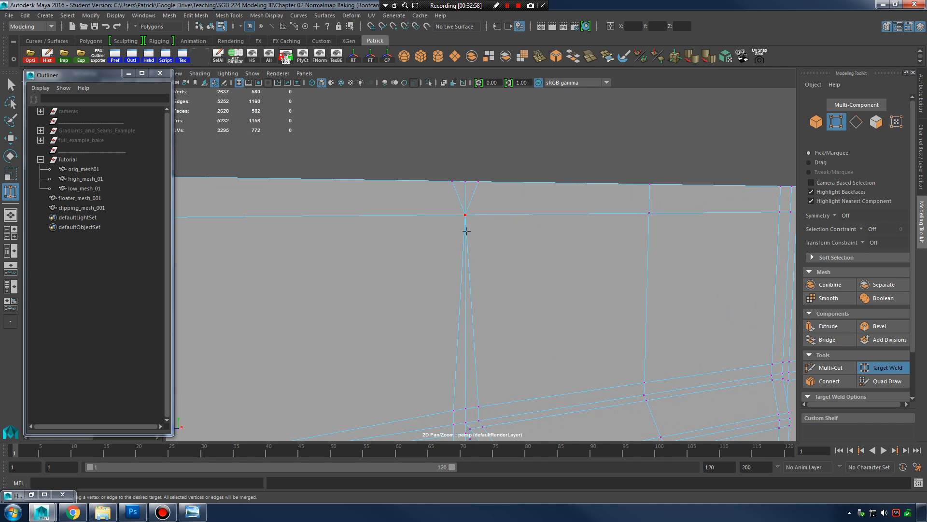
# Step: Target-weld the loops above the panel's other upper corner and beside it near the box corner, undoing the extra weld on the corner edge
pyautogui.keyDown('alt'); pyautogui.moveTo(504, 240); pyautogui.dragTo(545, 242); pyautogui.keyUp('alt')
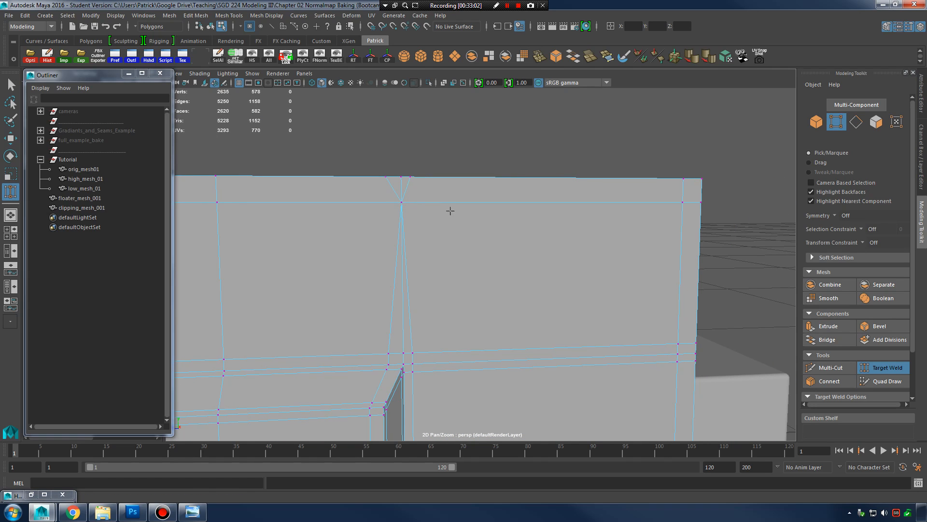
pyautogui.keyDown('alt'); pyautogui.moveTo(450, 210); pyautogui.dragTo(523, 210, button='middle'); pyautogui.keyUp('alt')
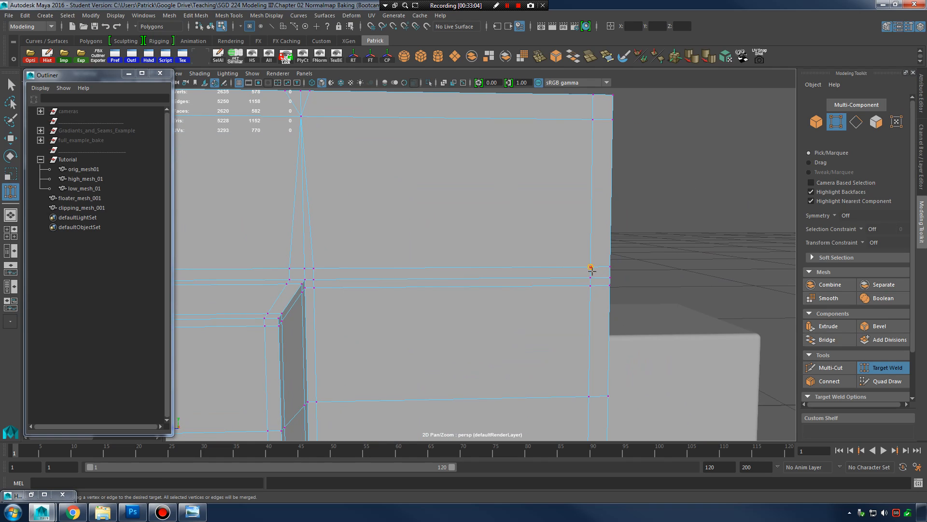
pyautogui.keyDown('alt'); pyautogui.moveTo(619, 276); pyautogui.dragTo(447, 251); pyautogui.keyUp('alt')
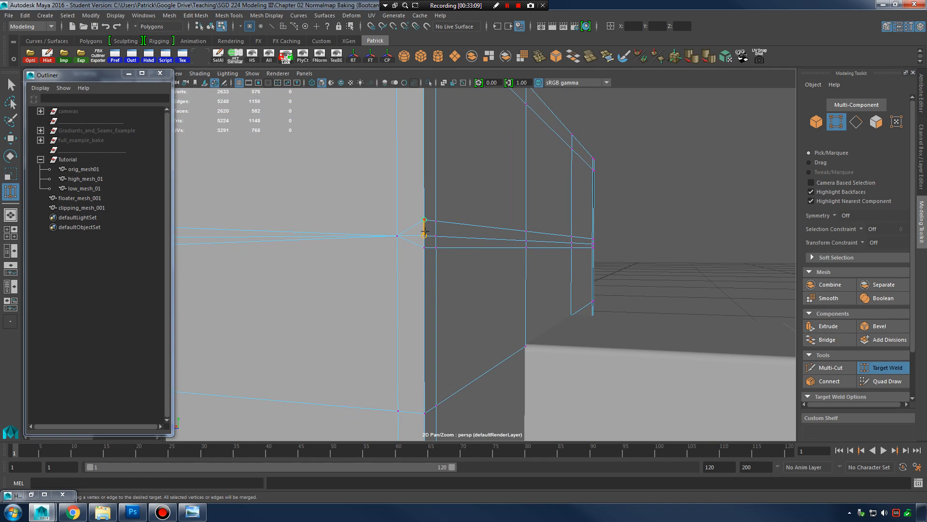
pyautogui.hotkey('ctrl', 'z')
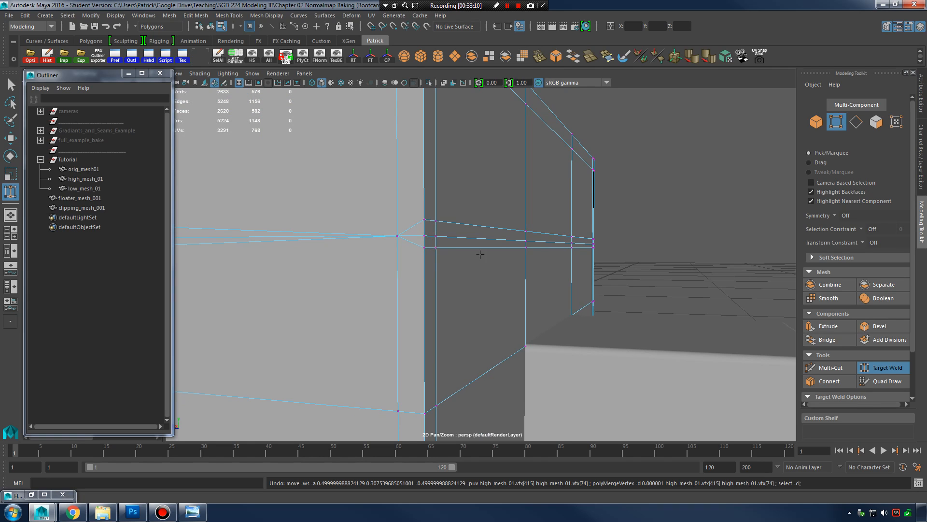
# Step: Insert a horizontal edge loop just below the panel's lower edge, undoing one stray extra loop
pyautogui.keyDown('alt'); pyautogui.moveTo(500, 372); pyautogui.dragTo(542, 166, button='middle'); pyautogui.keyUp('alt')
pyautogui.keyDown('alt'); pyautogui.moveTo(539, 305); pyautogui.dragTo(541, 236, button='middle'); pyautogui.keyUp('alt')
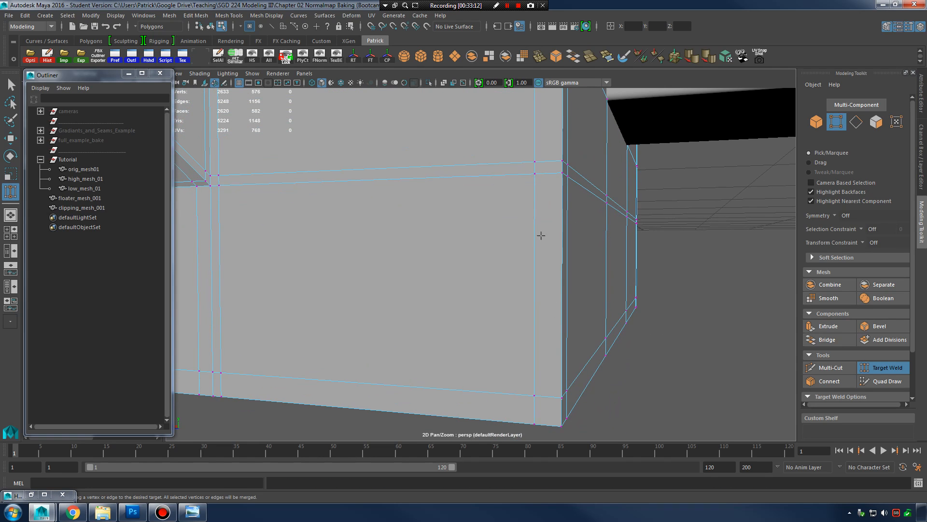
pyautogui.keyDown('alt'); pyautogui.moveTo(515, 234); pyautogui.dragTo(547, 267); pyautogui.keyUp('alt')
pyautogui.press('q')
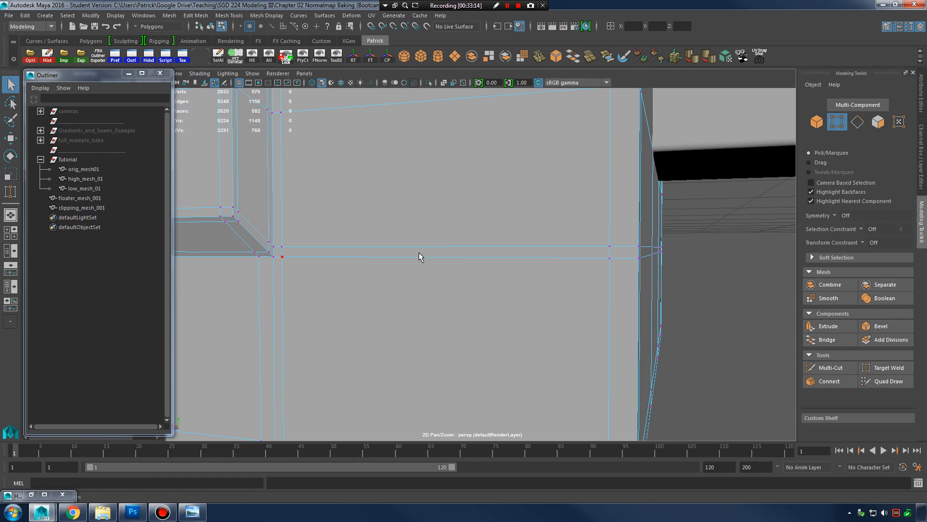
pyautogui.moveTo(419, 254); pyautogui.dragTo(391, 247, button='right')
pyautogui.click(447, 224)
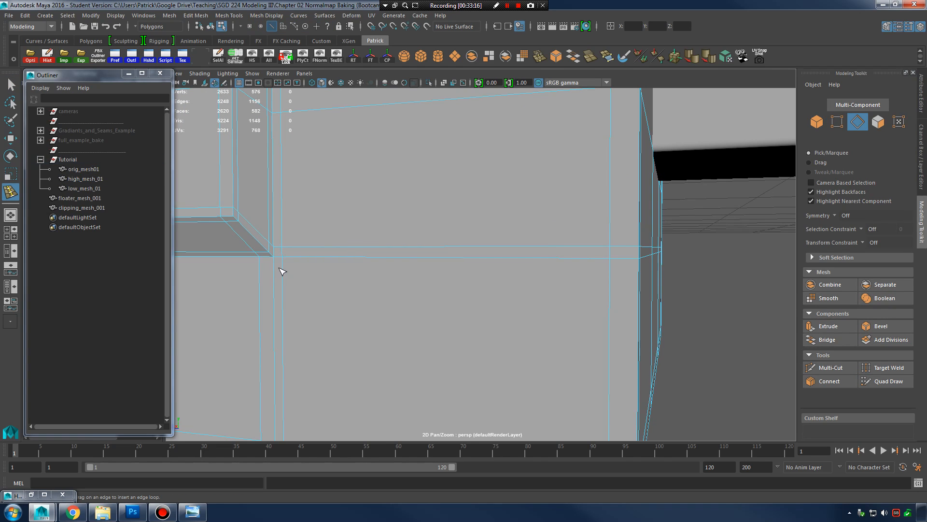
pyautogui.moveTo(282, 271); pyautogui.dragTo(286, 267)
pyautogui.moveTo(536, 234); pyautogui.dragTo(588, 227, button='right')
pyautogui.click(591, 231)
pyautogui.moveTo(610, 227); pyautogui.dragTo(829, 341)
pyautogui.hotkey('ctrl', 'z')
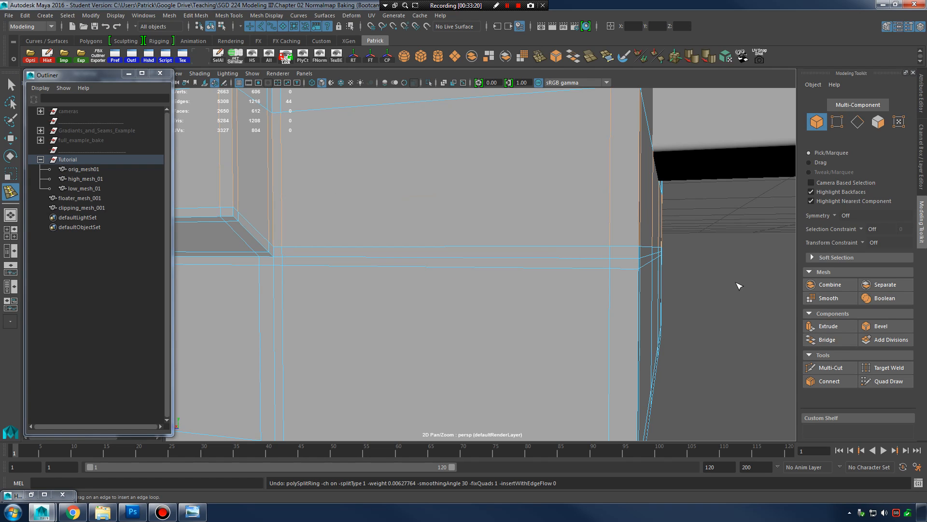
# Step: Target-weld the three horizontal loops beside the panel's lower corner into one vertex on the nearby vertical support loop
pyautogui.click(887, 368)
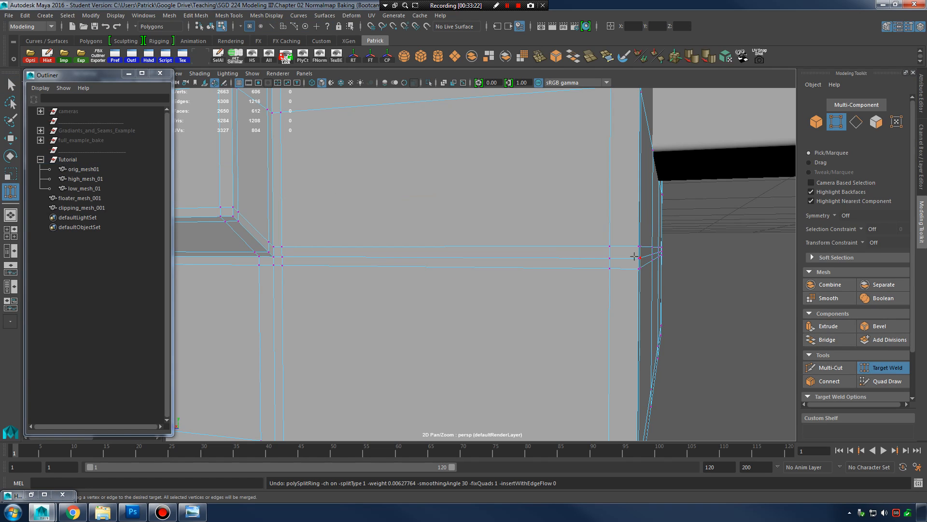
pyautogui.moveTo(610, 259); pyautogui.dragTo(610, 258)
pyautogui.keyDown('alt'); pyautogui.moveTo(610, 266); pyautogui.dragTo(686, 258, button='middle'); pyautogui.keyUp('alt')
pyautogui.keyDown('alt'); pyautogui.moveTo(686, 258); pyautogui.dragTo(563, 271, button='right'); pyautogui.keyUp('alt')
# Step: Target-weld the vertical loops below both lower panel corners and the lower horizontal loops near the opposite box corner
pyautogui.keyDown('alt'); pyautogui.moveTo(571, 291); pyautogui.dragTo(527, 280); pyautogui.keyUp('alt')
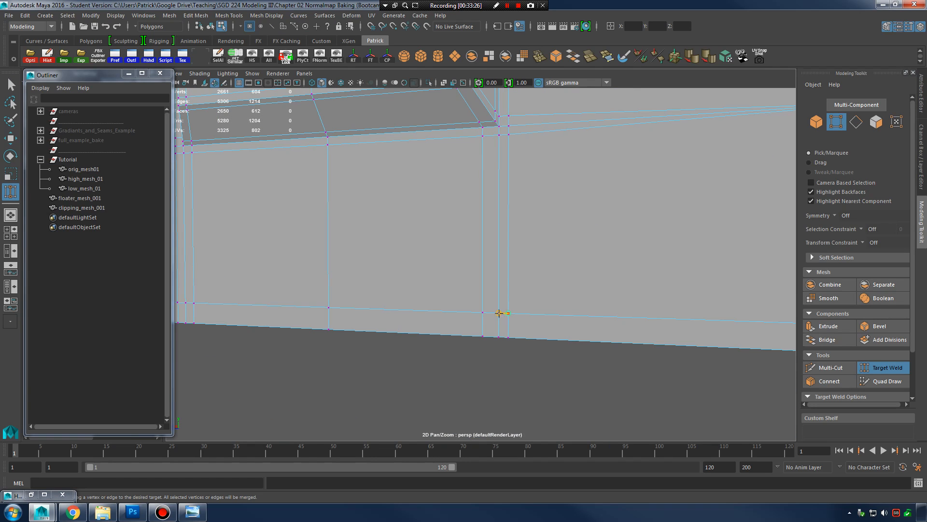
pyautogui.keyDown('alt'); pyautogui.moveTo(503, 319); pyautogui.dragTo(581, 307); pyautogui.keyUp('alt')
pyautogui.keyDown('alt'); pyautogui.moveTo(485, 312); pyautogui.dragTo(516, 303, button='middle'); pyautogui.keyUp('alt')
pyautogui.moveTo(481, 305); pyautogui.dragTo(402, 239)
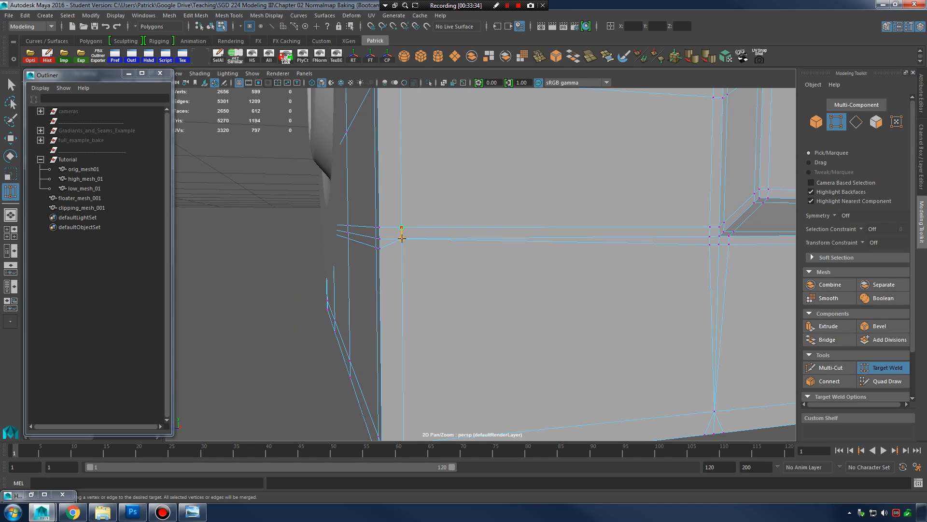
pyautogui.keyDown('alt'); pyautogui.moveTo(485, 230); pyautogui.dragTo(507, 314, button='middle'); pyautogui.keyUp('alt')
pyautogui.keyDown('alt'); pyautogui.moveTo(506, 175); pyautogui.dragTo(497, 300, button='middle'); pyautogui.keyUp('alt')
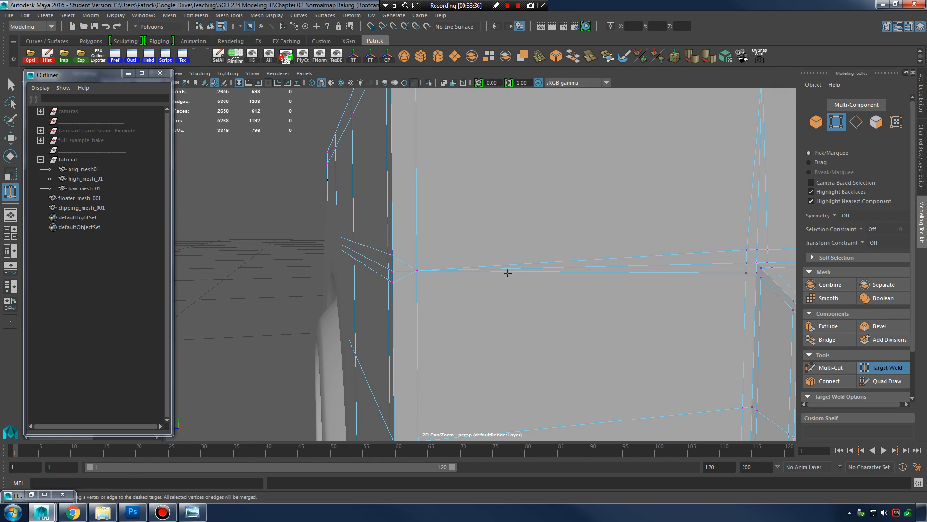
# Step: Delete the outer horizontal support loops that continue around the other sides of the box from the welded vertices, keeping the middle loop
pyautogui.keyDown('alt'); pyautogui.moveTo(616, 256); pyautogui.dragTo(495, 252, button='right'); pyautogui.keyUp('alt')
pyautogui.keyDown('alt'); pyautogui.moveTo(550, 245); pyautogui.dragTo(481, 244, button='middle'); pyautogui.keyUp('alt')
pyautogui.keyDown('alt'); pyautogui.moveTo(482, 244); pyautogui.dragTo(484, 245); pyautogui.keyUp('alt')
pyautogui.press('q')
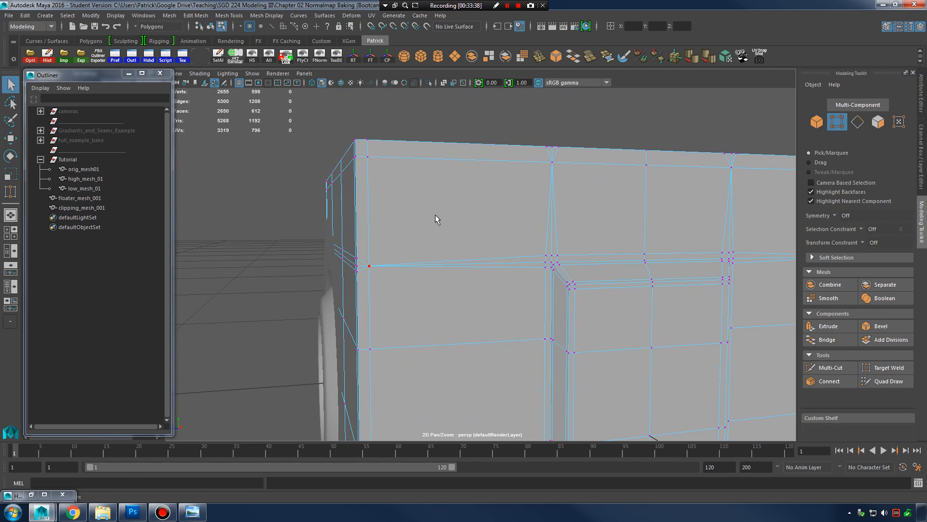
pyautogui.moveTo(435, 215); pyautogui.dragTo(431, 196, button='right')
pyautogui.keyDown('alt'); pyautogui.moveTo(427, 205); pyautogui.dragTo(470, 227); pyautogui.keyUp('alt')
pyautogui.keyDown('alt'); pyautogui.moveTo(449, 250); pyautogui.dragTo(487, 222, button='right'); pyautogui.keyUp('alt')
pyautogui.doubleClick(475, 218)
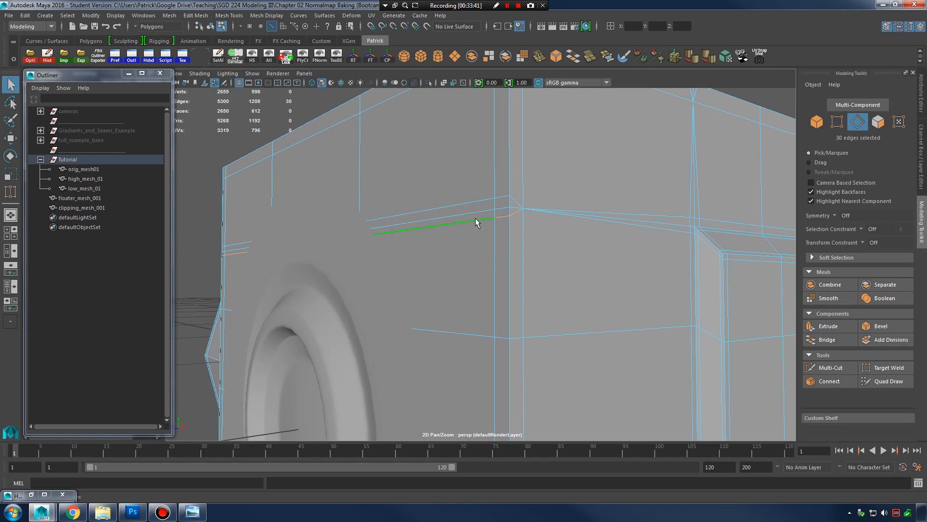
pyautogui.keyDown('alt'); pyautogui.moveTo(582, 247); pyautogui.dragTo(551, 251); pyautogui.keyUp('alt')
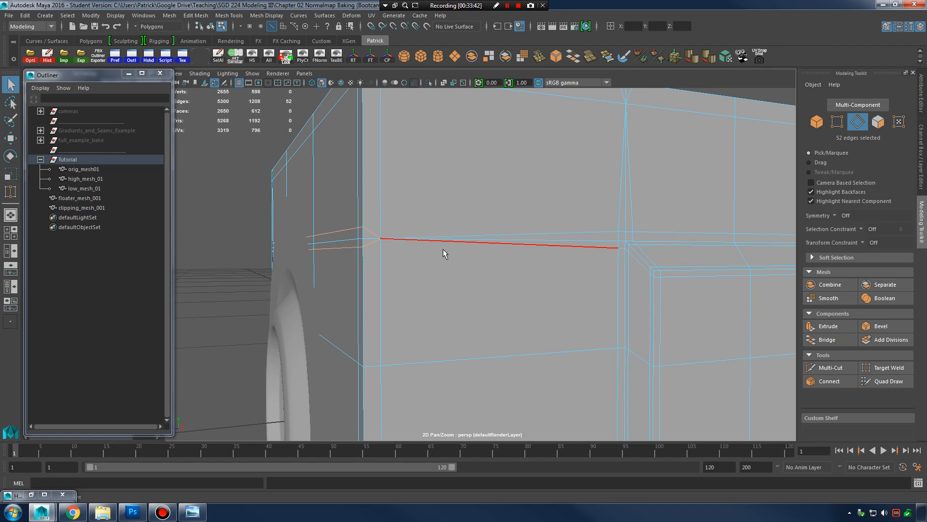
pyautogui.keyDown('alt'); pyautogui.moveTo(411, 283); pyautogui.dragTo(483, 276); pyautogui.keyUp('alt')
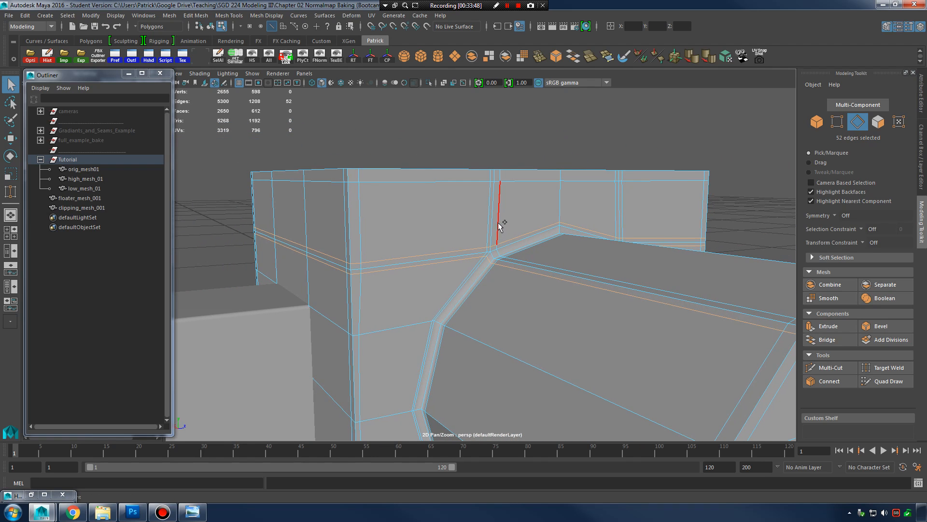
pyautogui.keyDown('shift'); pyautogui.moveTo(491, 221); pyautogui.dragTo(467, 238, button='right'); pyautogui.keyUp('shift')
# Step: Delete the outer vertical support loops that run from the panel's welded corners around the box's top and underside, keeping the middle loops
pyautogui.keyDown('alt'); pyautogui.moveTo(468, 236); pyautogui.dragTo(577, 302); pyautogui.keyUp('alt')
pyautogui.click(573, 302)
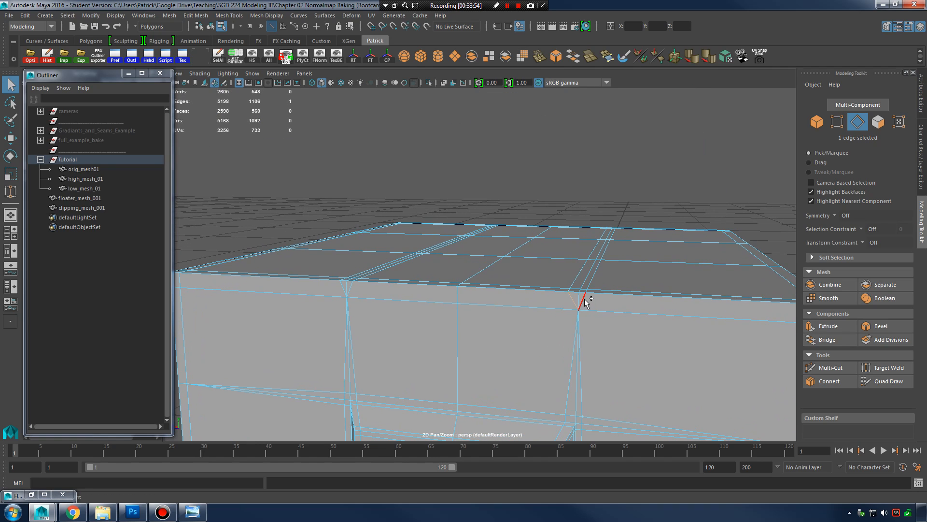
pyautogui.keyDown('shift'); pyautogui.doubleClick(583, 301); pyautogui.keyUp('shift')
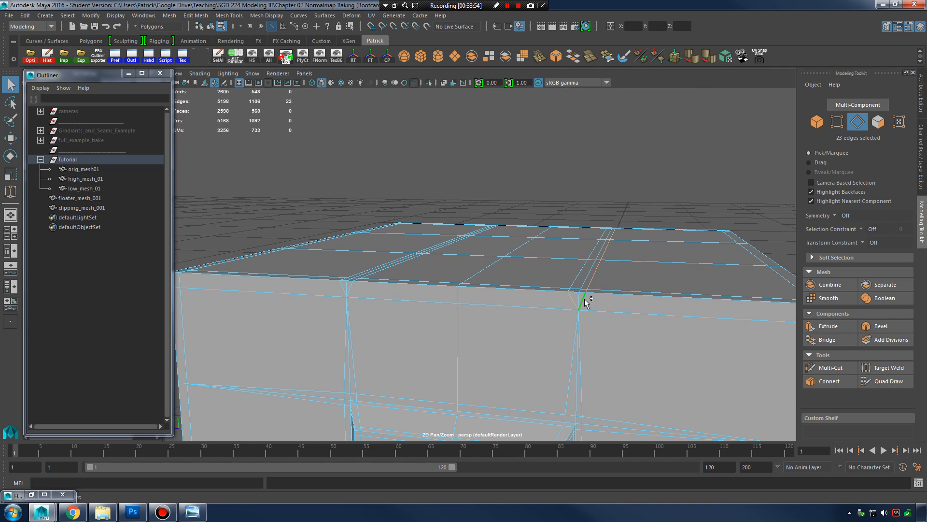
pyautogui.keyDown('shift'); pyautogui.doubleClick(350, 288); pyautogui.keyUp('shift')
pyautogui.keyDown('alt'); pyautogui.moveTo(354, 293); pyautogui.dragTo(505, 203); pyautogui.keyUp('alt')
pyautogui.keyDown('shift'); pyautogui.doubleClick(529, 179); pyautogui.keyUp('shift')
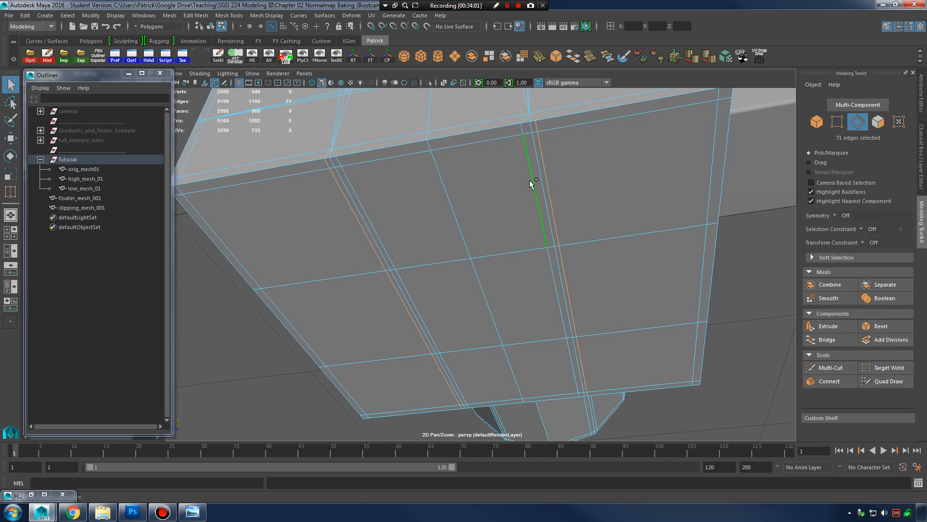
pyautogui.keyDown('alt'); pyautogui.moveTo(461, 178); pyautogui.dragTo(507, 212); pyautogui.keyUp('alt')
pyautogui.keyDown('shift'); pyautogui.doubleClick(415, 170); pyautogui.keyUp('shift')
pyautogui.keyDown('alt'); pyautogui.moveTo(432, 173); pyautogui.dragTo(461, 181); pyautogui.keyUp('alt')
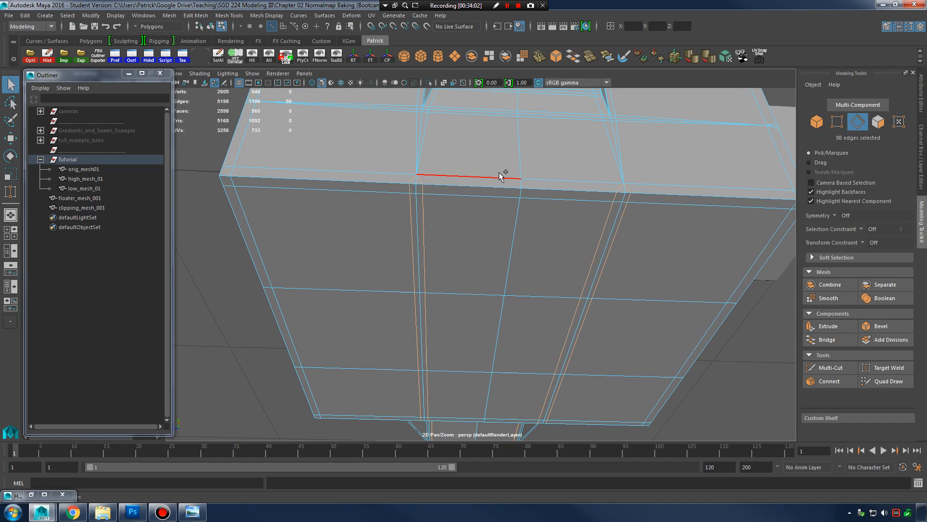
pyautogui.keyDown('shift'); pyautogui.moveTo(501, 179); pyautogui.dragTo(476, 188, button='right'); pyautogui.keyUp('shift')
pyautogui.keyDown('alt'); pyautogui.moveTo(476, 187); pyautogui.dragTo(522, 228); pyautogui.keyUp('alt')
pyautogui.keyDown('alt'); pyautogui.moveTo(586, 218); pyautogui.dragTo(532, 234); pyautogui.keyUp('alt')
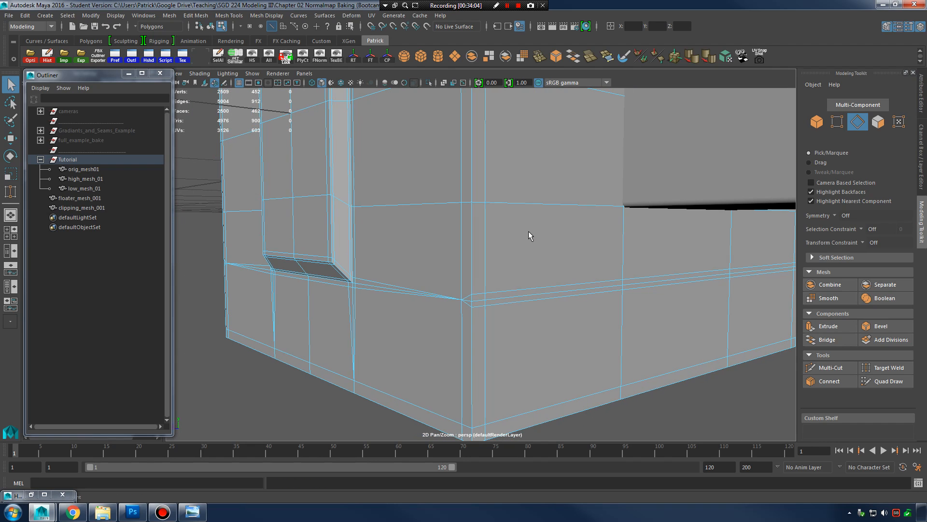
# Step: Delete the surplus outer horizontal support loops around the lower part of the box's other sides
pyautogui.doubleClick(526, 303)
pyautogui.moveTo(526, 302)
pyautogui.keyDown('alt'); pyautogui.mouseDown()
pyautogui.moveTo(459, 311)
pyautogui.moveTo(517, 305)
pyautogui.mouseUp(); pyautogui.keyUp('alt')
pyautogui.keyDown('shift'); pyautogui.moveTo(597, 229); pyautogui.dragTo(532, 243, button='right'); pyautogui.keyUp('shift')
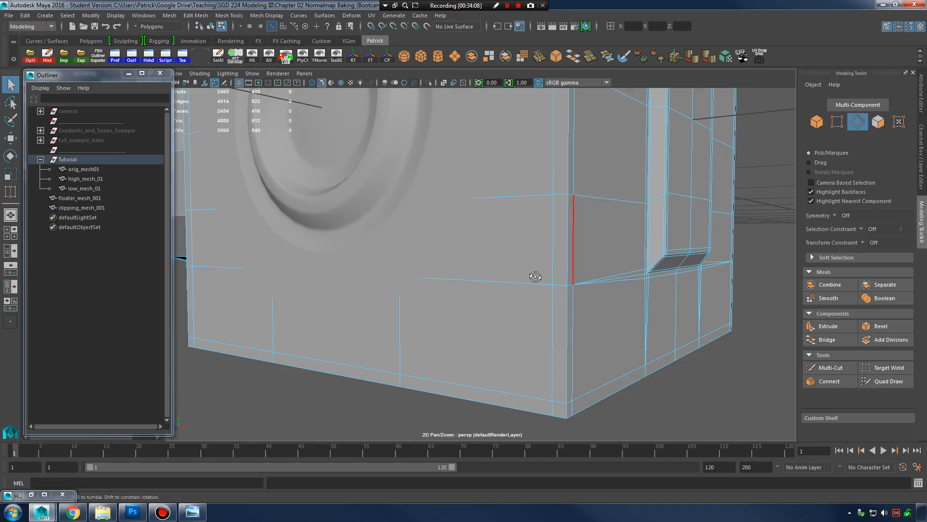
# Step: Turn on smooth preview for the high-poly mesh and examine its cylinder, box edges and recessed panel
pyautogui.keyDown('alt'); pyautogui.moveTo(537, 274); pyautogui.dragTo(514, 239); pyautogui.keyUp('alt')
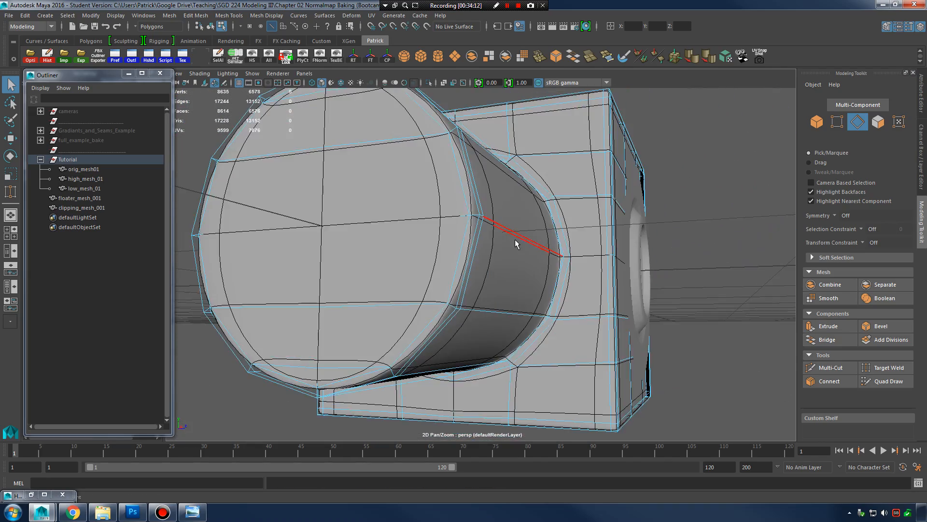
pyautogui.rightClick(513, 234)
pyautogui.click(561, 220)
pyautogui.click(529, 230)
pyautogui.press('3')
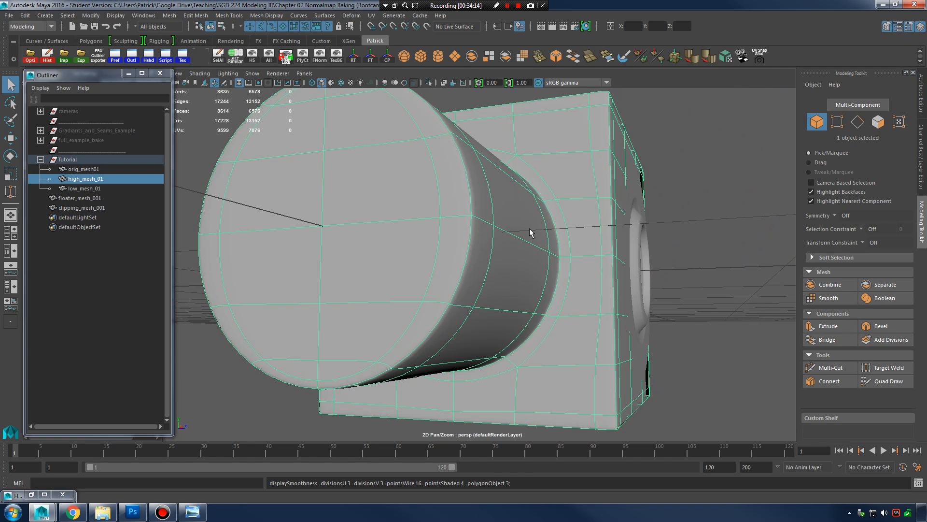
pyautogui.keyDown('alt'); pyautogui.moveTo(623, 197); pyautogui.dragTo(617, 219); pyautogui.keyUp('alt')
pyautogui.click(698, 194)
pyautogui.scroll(-5, 537, 256)
pyautogui.keyDown('alt'); pyautogui.moveTo(537, 257); pyautogui.dragTo(520, 249); pyautogui.keyUp('alt')
pyautogui.click(578, 231)
pyautogui.click(645, 217)
pyautogui.click(560, 231)
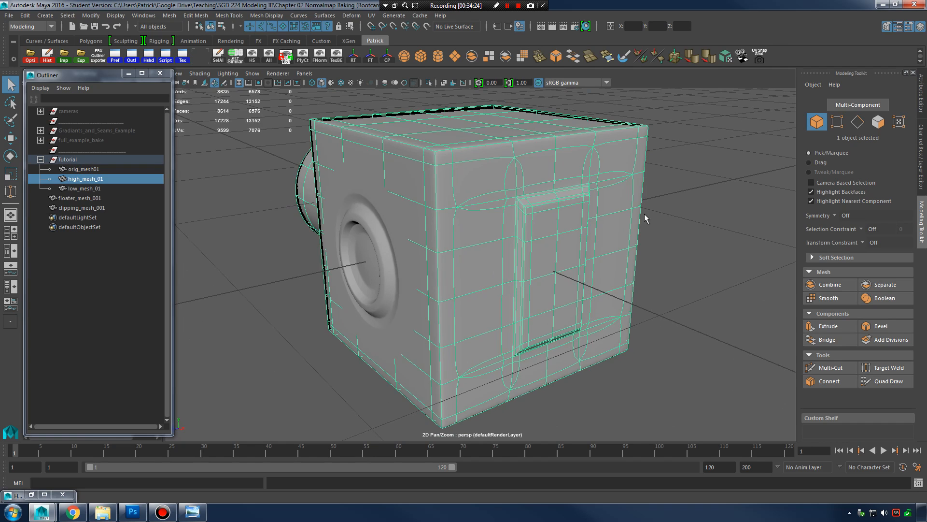
# Step: Inspect the smoothed edge flow around the panel's upper corners and where the cylinder joins the box
pyautogui.keyDown('alt'); pyautogui.moveTo(644, 214); pyautogui.dragTo(724, 198, button='right'); pyautogui.keyUp('alt')
pyautogui.keyDown('alt'); pyautogui.moveTo(725, 198); pyautogui.dragTo(631, 262, button='middle'); pyautogui.keyUp('alt')
pyautogui.press('3')
pyautogui.moveTo(478, 155); pyautogui.dragTo(495, 114, button='right')
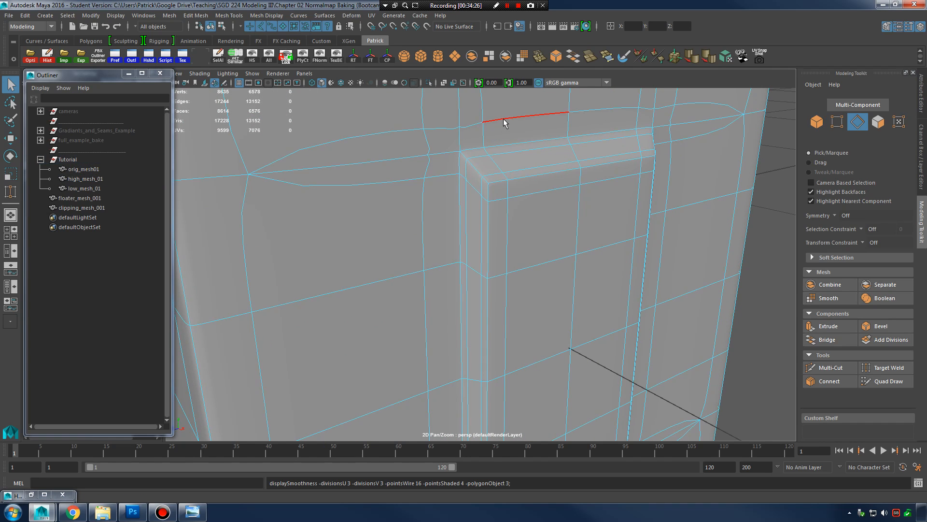
pyautogui.keyDown('shift'); pyautogui.doubleClick(540, 190); pyautogui.keyUp('shift')
pyautogui.keyDown('alt'); pyautogui.moveTo(608, 262); pyautogui.dragTo(457, 259, button='right'); pyautogui.keyUp('alt')
pyautogui.keyDown('alt'); pyautogui.moveTo(457, 259); pyautogui.dragTo(521, 229); pyautogui.keyUp('alt')
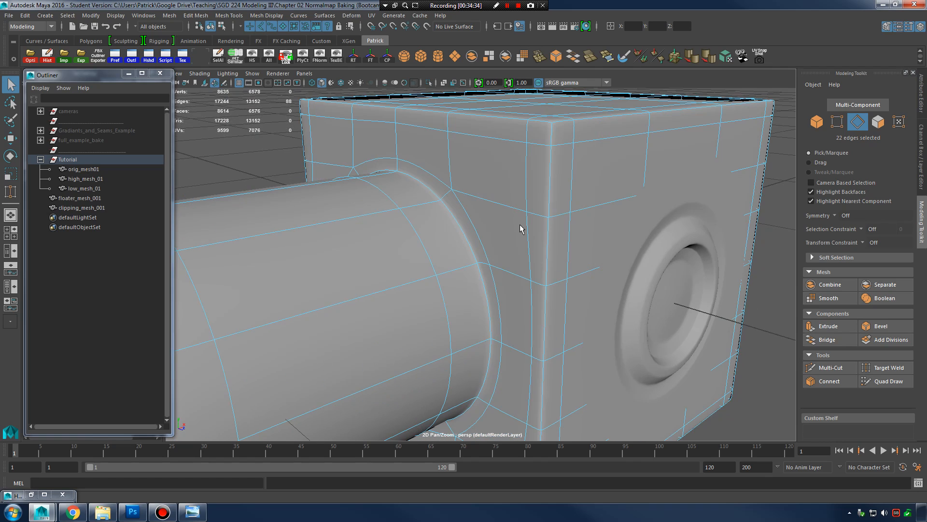
pyautogui.keyDown('alt'); pyautogui.moveTo(431, 263); pyautogui.dragTo(485, 209, button='middle'); pyautogui.keyUp('alt')
pyautogui.keyDown('alt'); pyautogui.moveTo(478, 216); pyautogui.dragTo(534, 211); pyautogui.keyUp('alt')
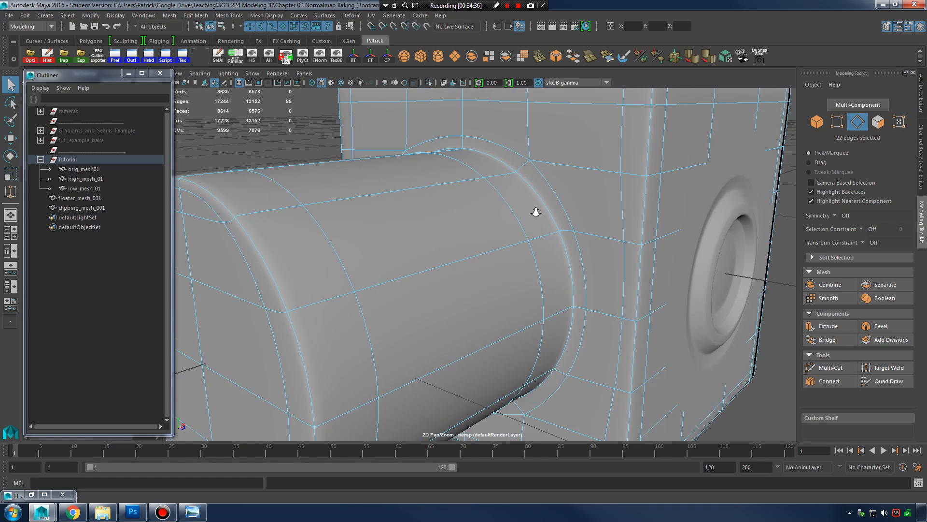
pyautogui.keyDown('alt'); pyautogui.moveTo(534, 211); pyautogui.dragTo(425, 220, button='right'); pyautogui.keyUp('alt')
pyautogui.moveTo(422, 221); pyautogui.dragTo(436, 217, button='right')
pyautogui.keyDown('alt'); pyautogui.moveTo(373, 161); pyautogui.dragTo(405, 271); pyautogui.keyUp('alt')
pyautogui.click(435, 252)
# Step: Compare the small clipping box with smooth preview on and off next to the smoothed high-poly mesh
pyautogui.keyDown('alt'); pyautogui.moveTo(436, 253); pyautogui.dragTo(549, 279, button='right'); pyautogui.keyUp('alt')
pyautogui.click(526, 228)
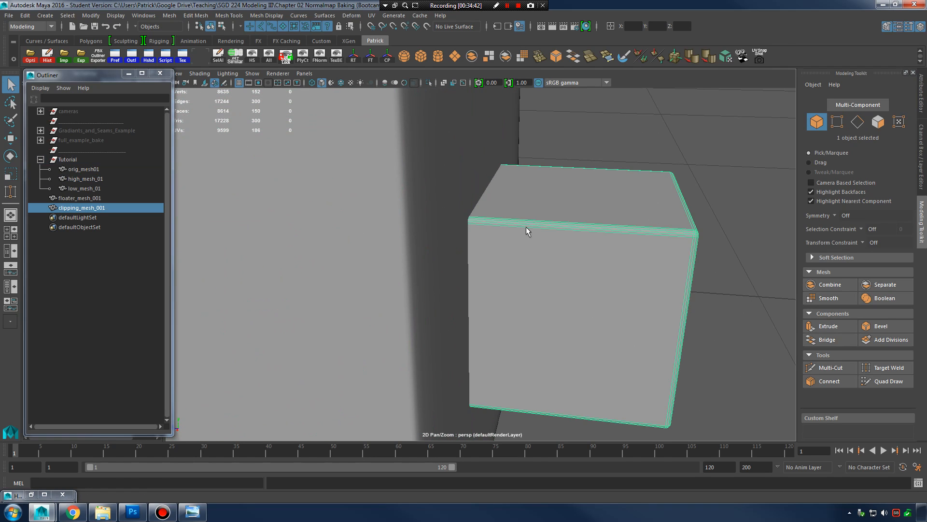
pyautogui.press('1')
pyautogui.click(422, 208)
pyautogui.press('3')
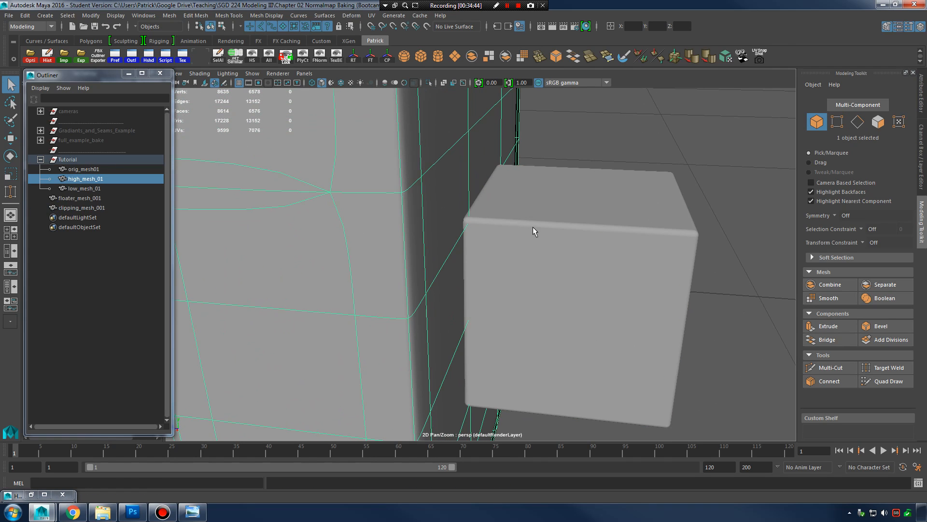
pyautogui.click(532, 227)
pyautogui.press('3')
pyautogui.press('1')
pyautogui.press('3')
pyautogui.press('1')
pyautogui.click(621, 156)
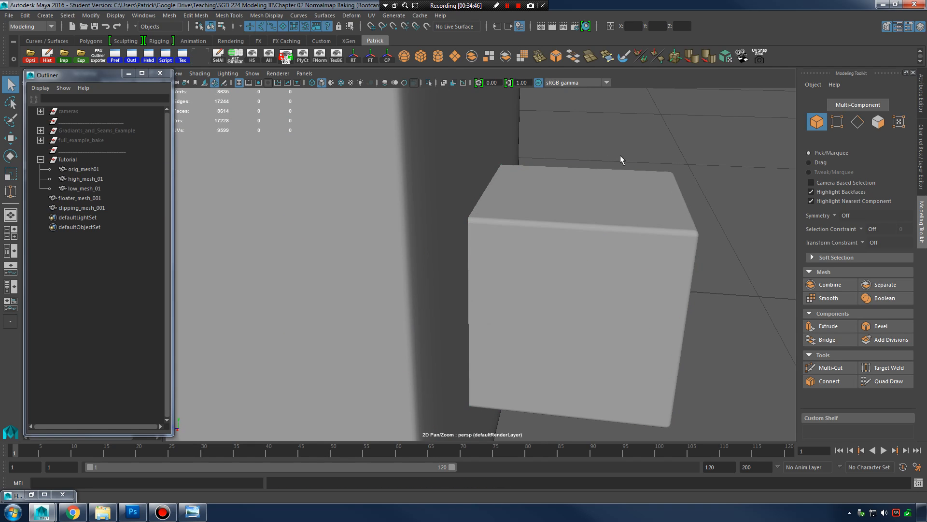
# Step: Apply a one-division mesh Smooth to the high-poly box and check the result from several sides
pyautogui.keyDown('alt'); pyautogui.moveTo(620, 155); pyautogui.dragTo(461, 220, button='right'); pyautogui.keyUp('alt')
pyautogui.keyDown('alt'); pyautogui.moveTo(462, 220); pyautogui.dragTo(594, 285); pyautogui.keyUp('alt')
pyautogui.click(593, 285)
pyautogui.keyDown('alt'); pyautogui.moveTo(486, 335); pyautogui.dragTo(342, 215); pyautogui.keyUp('alt')
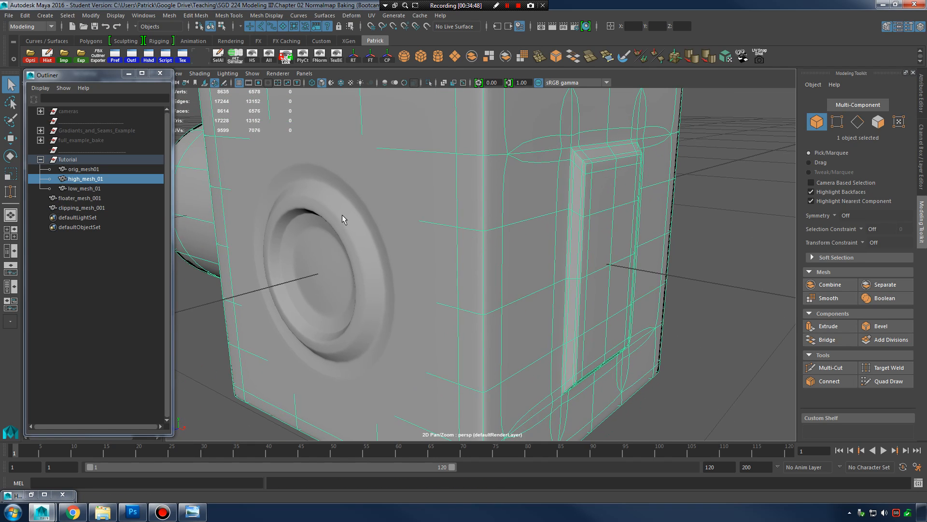
pyautogui.click(169, 15)
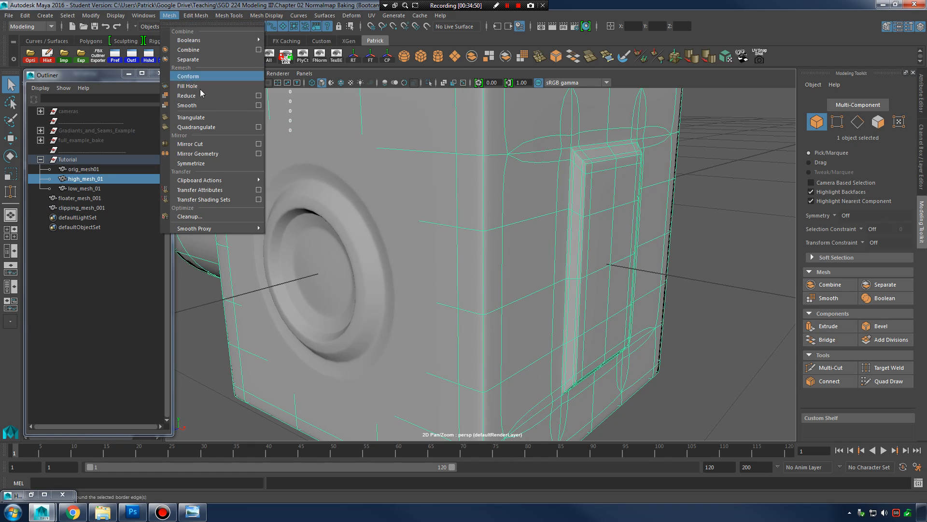
pyautogui.click(187, 105)
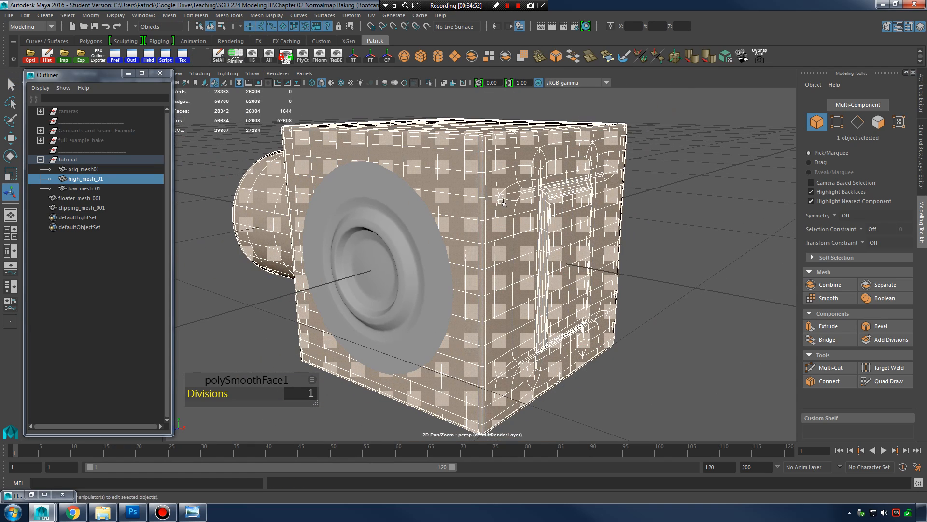
pyautogui.click(696, 201)
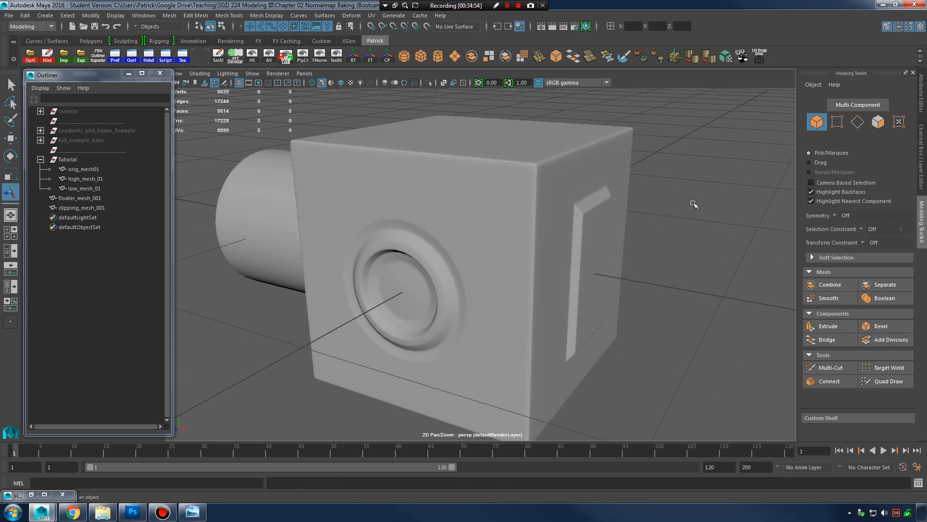
pyautogui.keyDown('alt'); pyautogui.moveTo(695, 201); pyautogui.dragTo(652, 256); pyautogui.keyUp('alt')
pyautogui.click(552, 235)
pyautogui.keyDown('alt'); pyautogui.moveTo(551, 234); pyautogui.dragTo(534, 215); pyautogui.keyUp('alt')
pyautogui.scroll(4, 493, 247)
# Step: Undo the mesh Smooth on the high-poly box to restore its editable low-density cage
pyautogui.hotkey('ctrl', 'z')
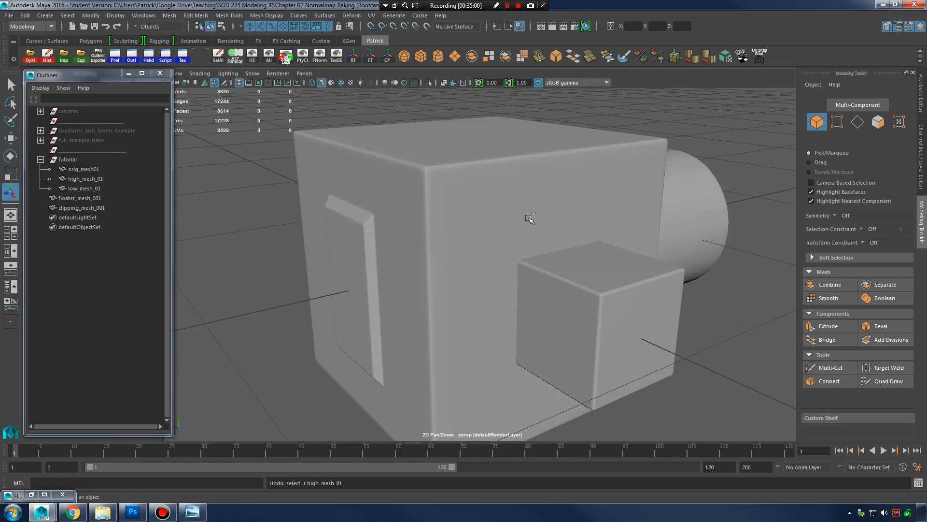
pyautogui.hotkey('ctrl', 'z')
pyautogui.hotkey('ctrl', 'z')
pyautogui.hotkey('ctrl', 'z')
pyautogui.hotkey('ctrl', 'z')
pyautogui.hotkey('ctrl', 'z')
pyautogui.hotkey('ctrl', 'z')
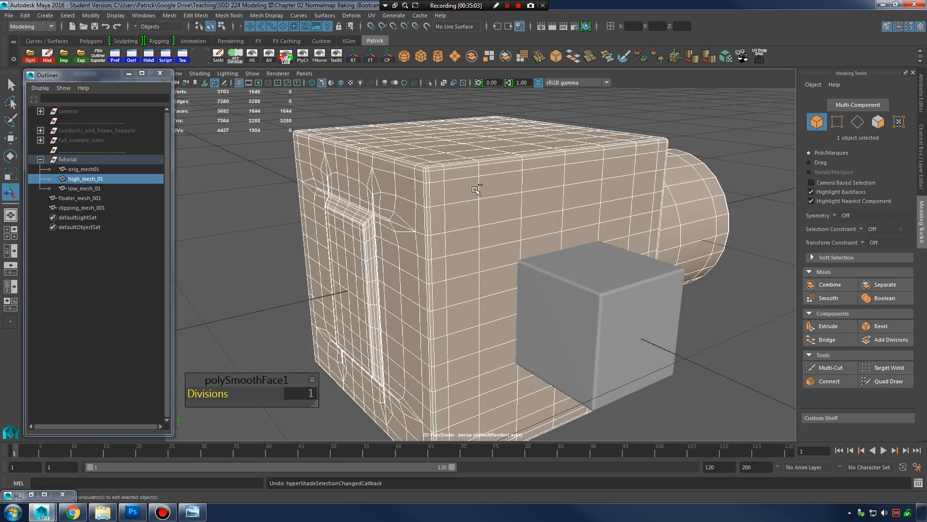
pyautogui.hotkey('ctrl', 'z')
# Step: Turn off smooth preview for all visible meshes, including the circular floater and the small clipping box
pyautogui.keyDown('alt'); pyautogui.moveTo(519, 221); pyautogui.dragTo(299, 213); pyautogui.keyUp('alt')
pyautogui.keyDown('alt'); pyautogui.moveTo(533, 241); pyautogui.dragTo(621, 268); pyautogui.keyUp('alt')
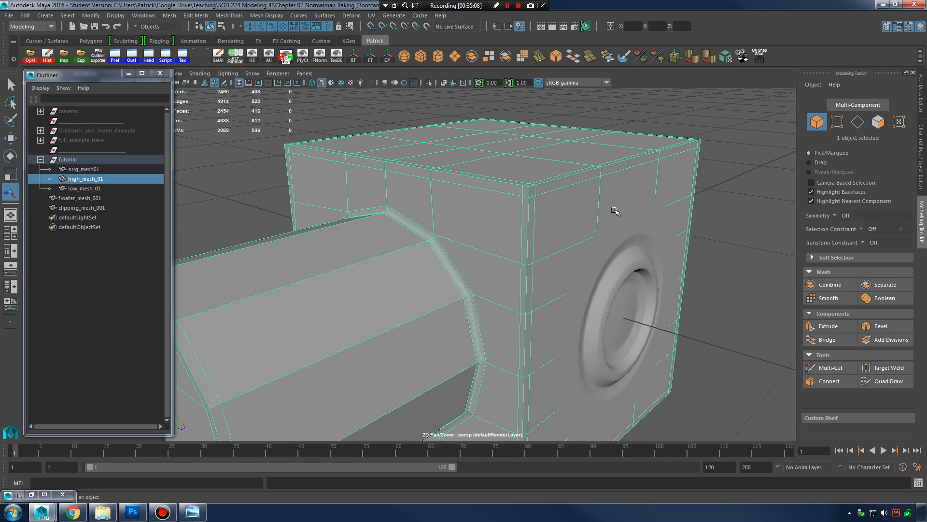
pyautogui.keyDown('alt'); pyautogui.moveTo(646, 200); pyautogui.dragTo(557, 198, button='right'); pyautogui.keyUp('alt')
pyautogui.keyDown('alt'); pyautogui.moveTo(558, 198); pyautogui.dragTo(542, 182, button='middle'); pyautogui.keyUp('alt')
pyautogui.rightClick(542, 182)
pyautogui.click(639, 235)
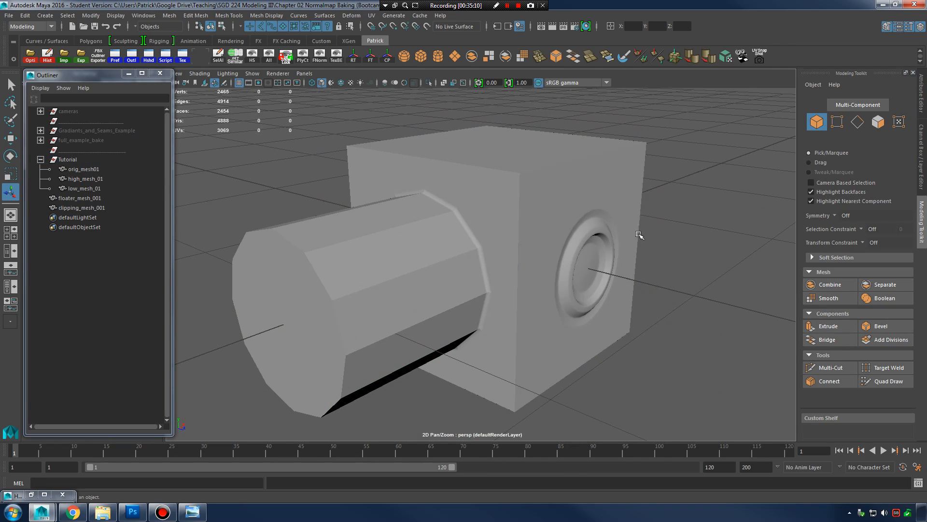
pyautogui.click(584, 224)
pyautogui.keyDown('alt'); pyautogui.moveTo(642, 230); pyautogui.dragTo(706, 240); pyautogui.keyUp('alt')
pyautogui.click(588, 227)
pyautogui.keyDown('alt'); pyautogui.moveTo(507, 241); pyautogui.dragTo(580, 243); pyautogui.keyUp('alt')
pyautogui.click(473, 242)
pyautogui.click(517, 261)
pyautogui.keyDown('alt'); pyautogui.moveTo(474, 242); pyautogui.dragTo(566, 261); pyautogui.keyUp('alt')
pyautogui.press('1')
pyautogui.click(669, 295)
pyautogui.moveTo(260, 127); pyautogui.dragTo(694, 432)
pyautogui.press('1')
pyautogui.click(674, 302)
# Step: Parent floater_mesh_001 and clipping_mesh_001 under high_mesh_01, and check that selecting the parent includes them
pyautogui.keyDown('alt'); pyautogui.moveTo(519, 315); pyautogui.dragTo(554, 310); pyautogui.keyUp('alt')
pyautogui.moveTo(94, 197); pyautogui.dragTo(91, 206)
pyautogui.moveTo(91, 207); pyautogui.dragTo(93, 179, button='middle')
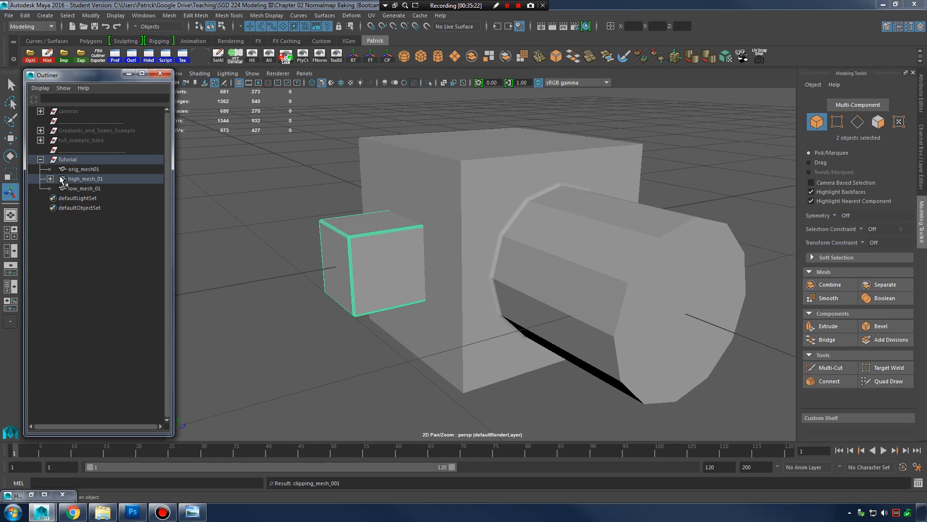
pyautogui.click(84, 179)
pyautogui.keyDown('alt'); pyautogui.moveTo(367, 212); pyautogui.dragTo(420, 245); pyautogui.keyUp('alt')
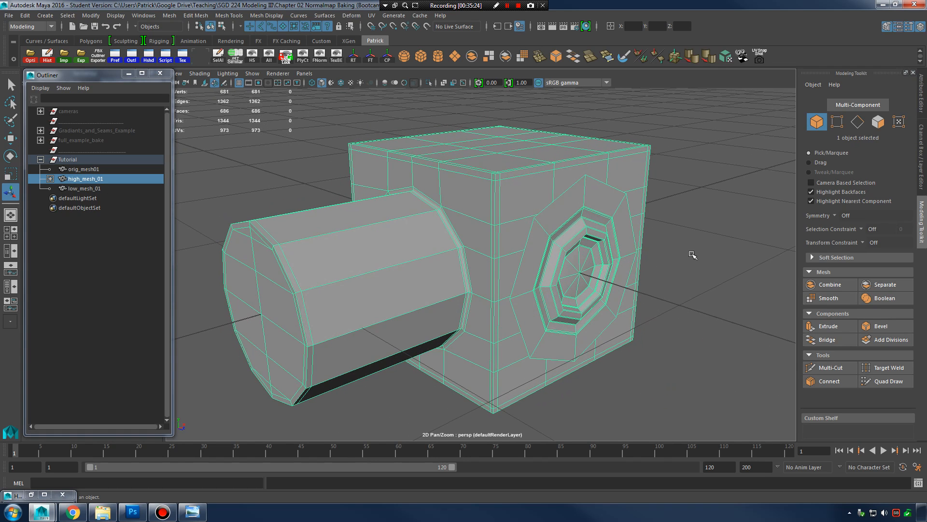
pyautogui.click(714, 235)
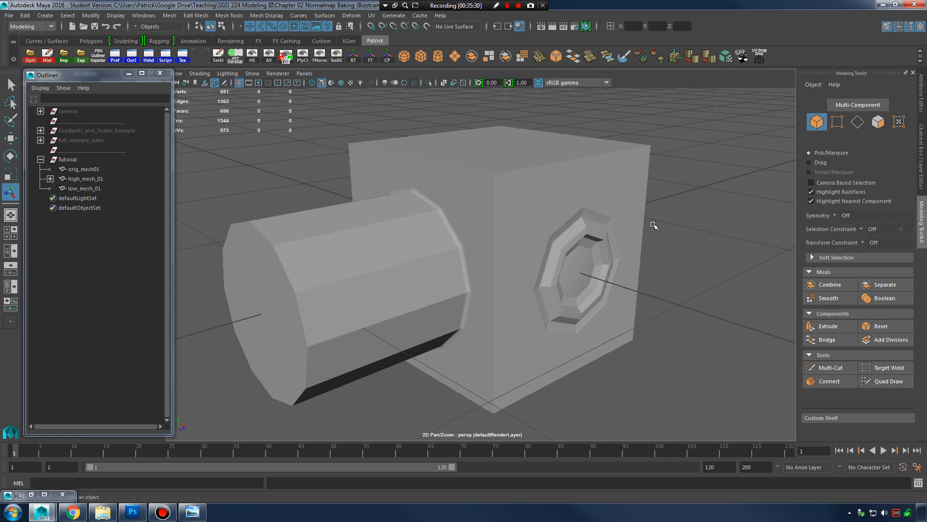
# Step: Save the scene as a new version named normalmaptutorial_002.ma, accepting the student version notice
pyautogui.click(8, 15)
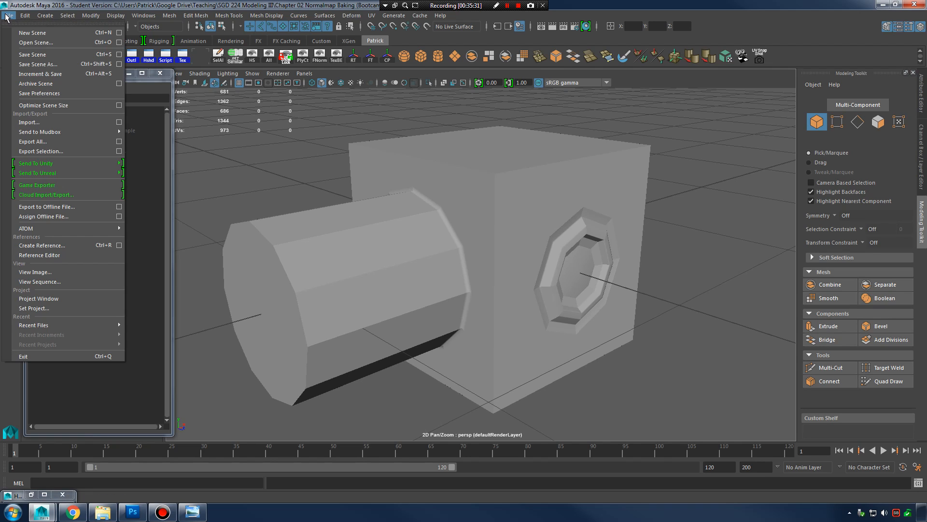
pyautogui.click(52, 61)
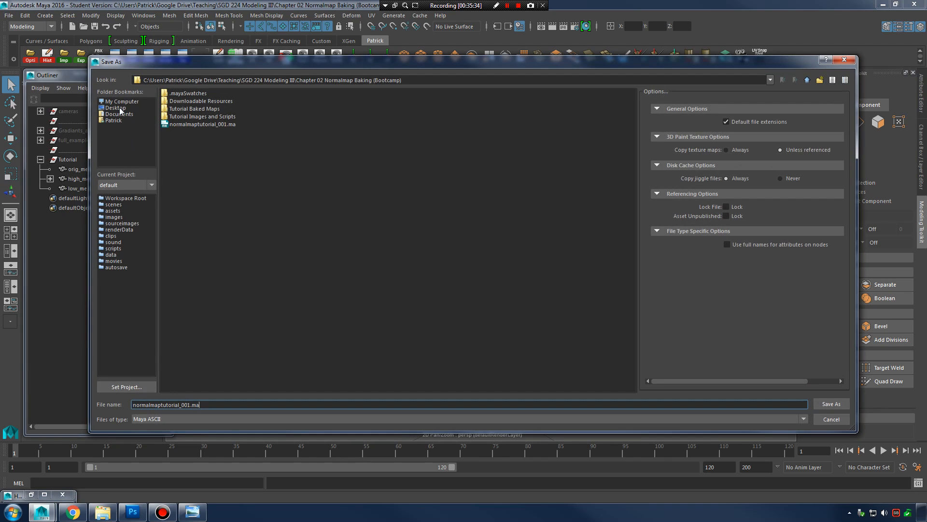
pyautogui.click(212, 124)
pyautogui.click(189, 405)
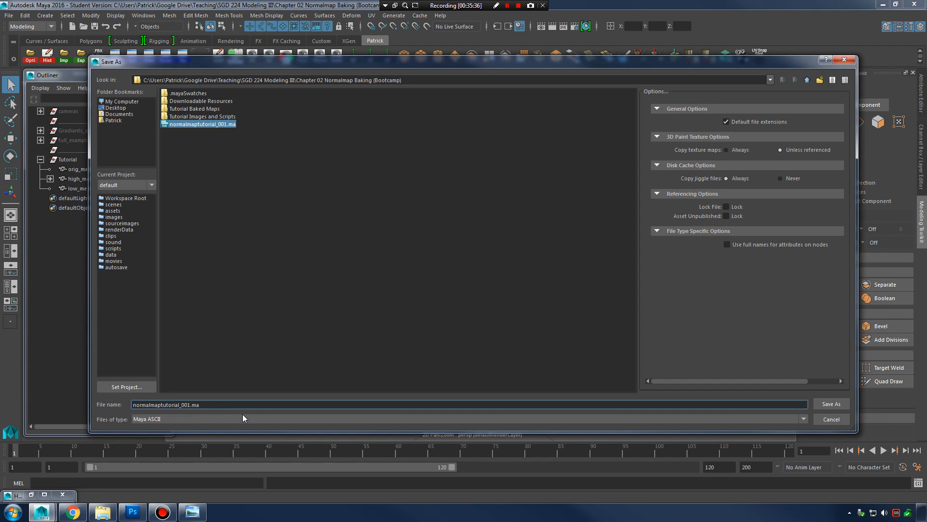
pyautogui.press('Delete')
pyautogui.write('2')
pyautogui.press('Return')
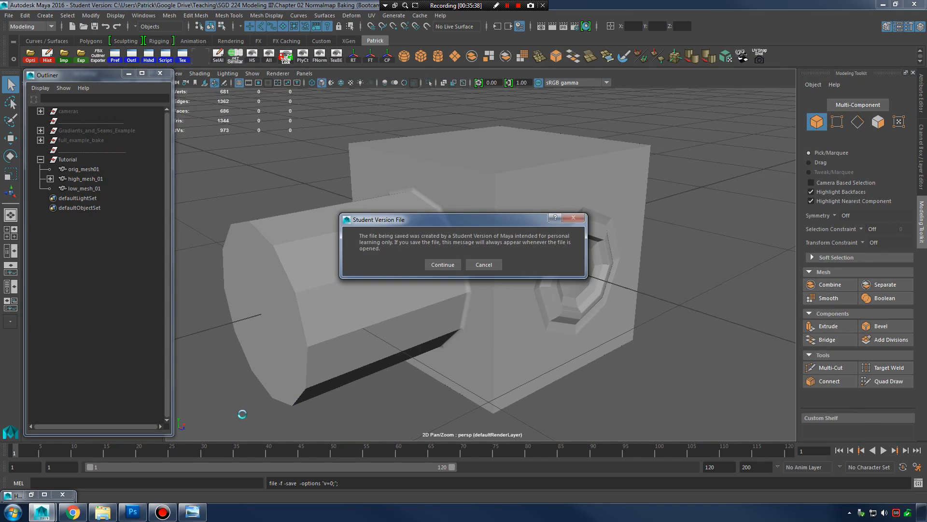
pyautogui.click(453, 263)
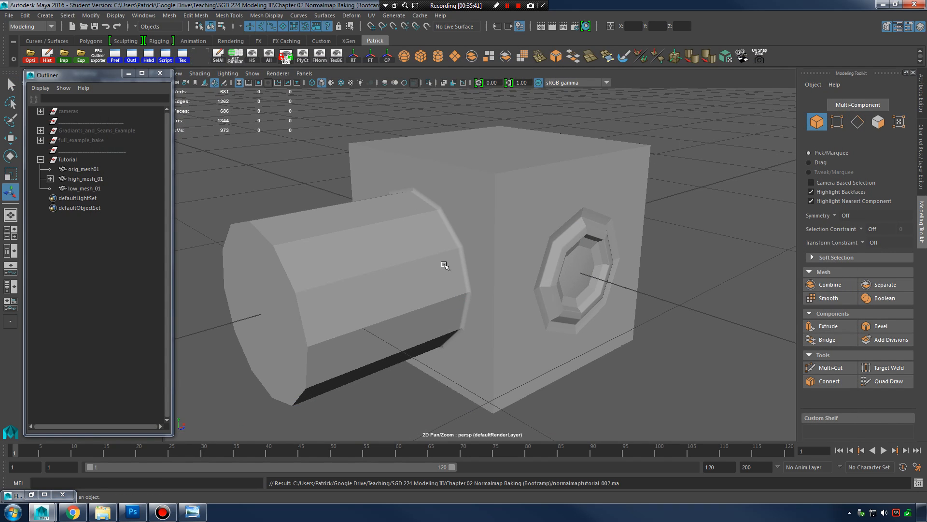
# Step: Show the display layers, hide high_lay after toggling its visibility, and make low_lay visible
pyautogui.click(616, 196)
pyautogui.click(707, 251)
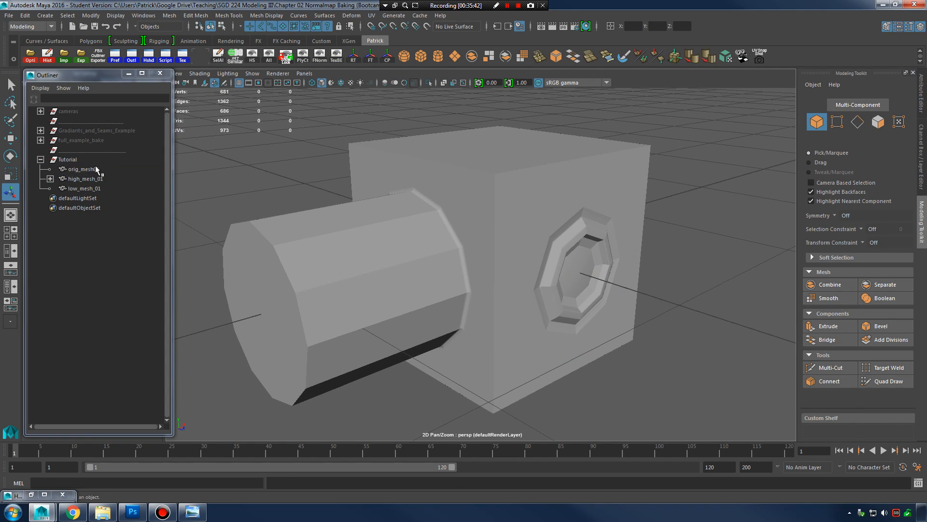
pyautogui.click(87, 178)
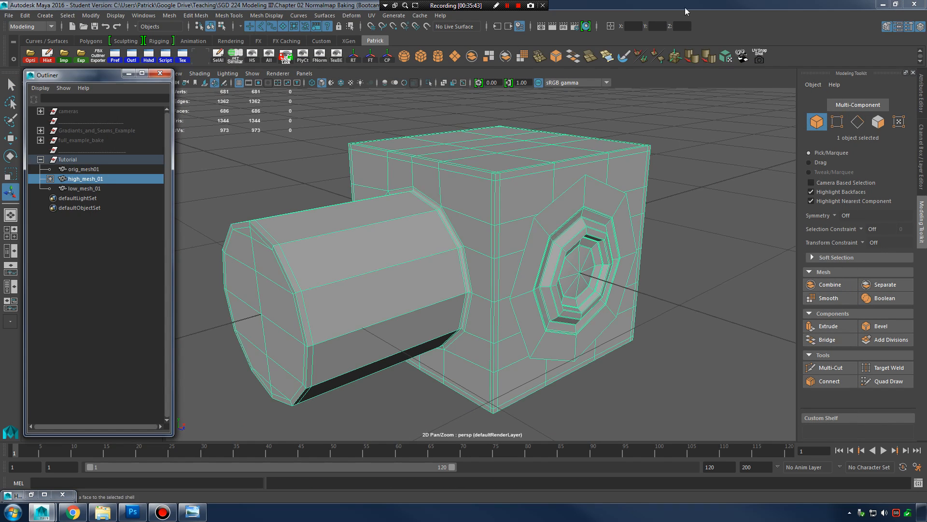
pyautogui.click(888, 26)
pyautogui.click(814, 373)
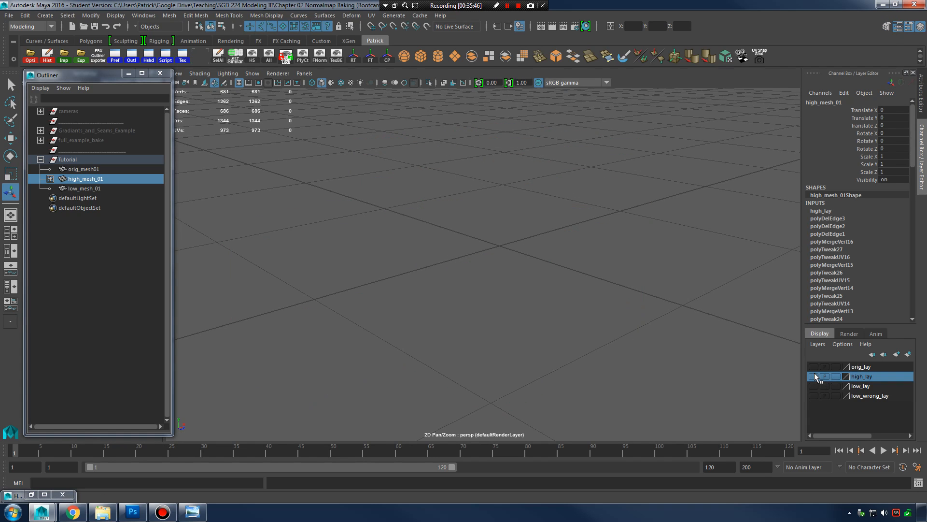
pyautogui.click(814, 373)
pyautogui.click(814, 374)
pyautogui.click(815, 373)
pyautogui.click(814, 373)
pyautogui.click(815, 373)
pyautogui.click(815, 373)
pyautogui.click(813, 385)
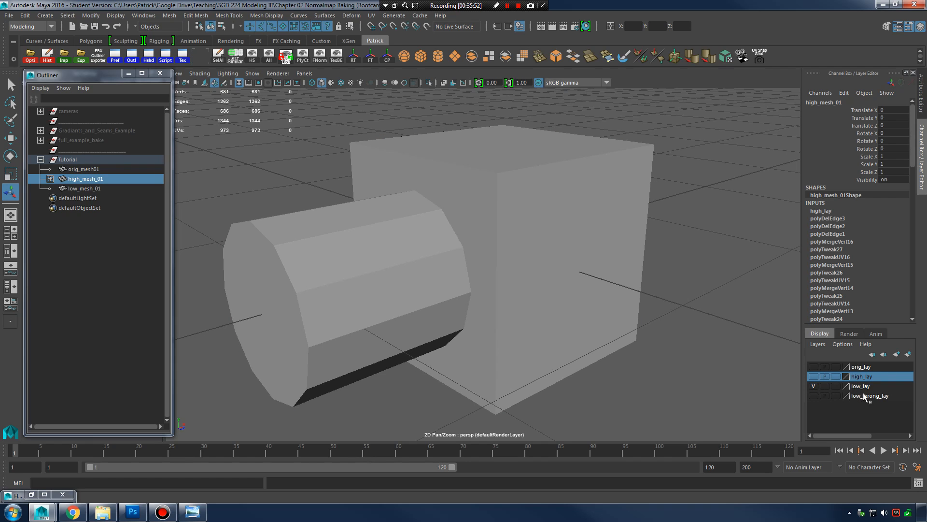
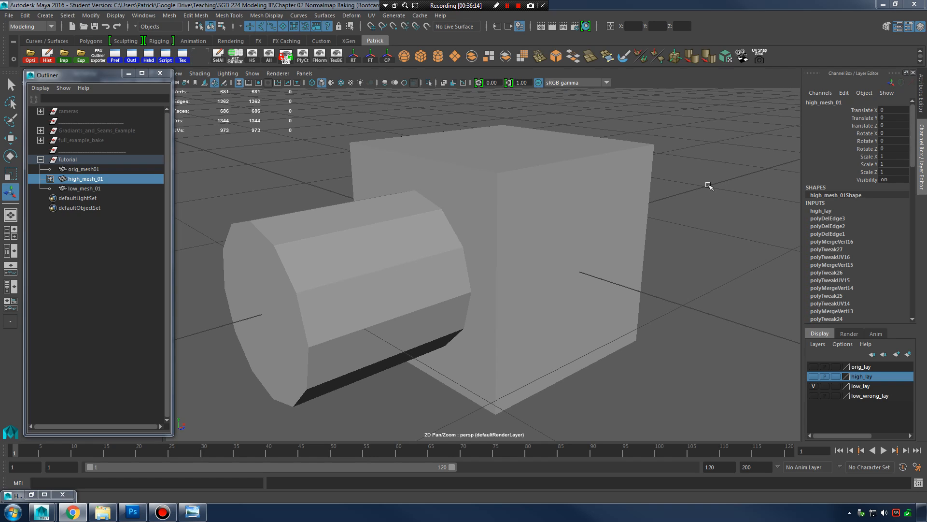
# Step: Select low_mesh_01 in the viewport to inspect its edge layout, and clear the selection
pyautogui.click(617, 209)
pyautogui.click(697, 210)
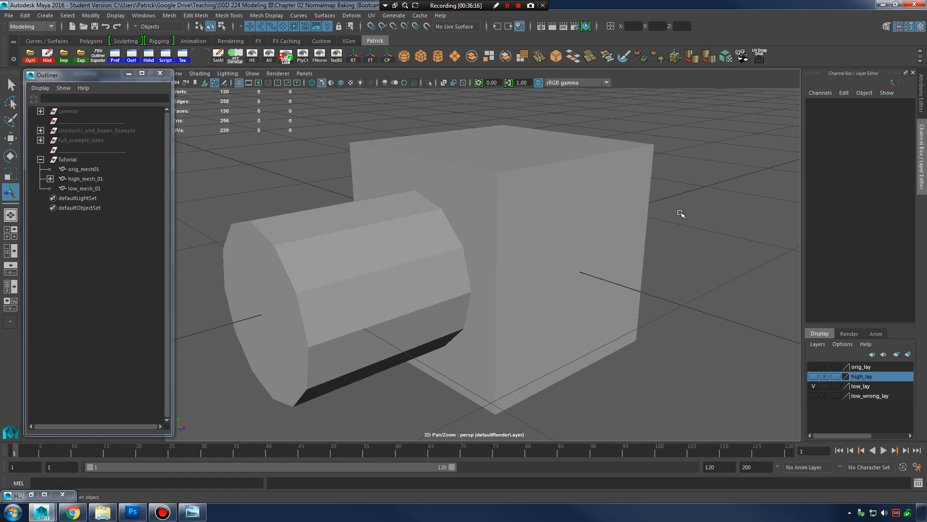
pyautogui.click(609, 207)
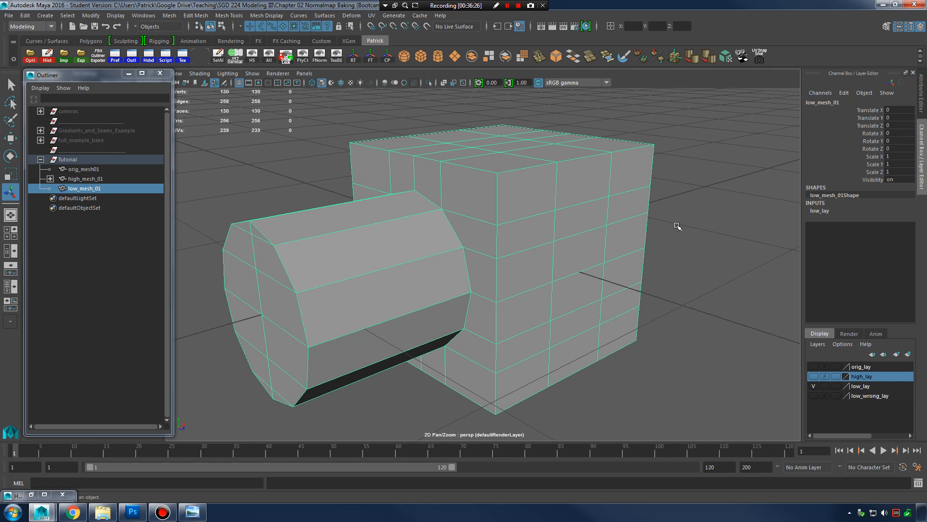
pyautogui.click(90, 278)
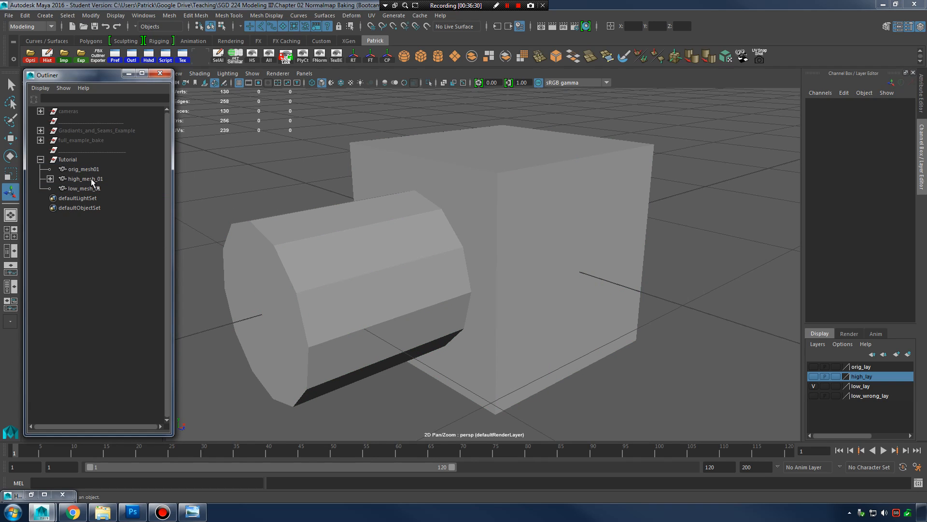
# Step: Hide and collapse the Tutorial group, and make the Gradiants_and_Seams_Example group visible
pyautogui.click(75, 158)
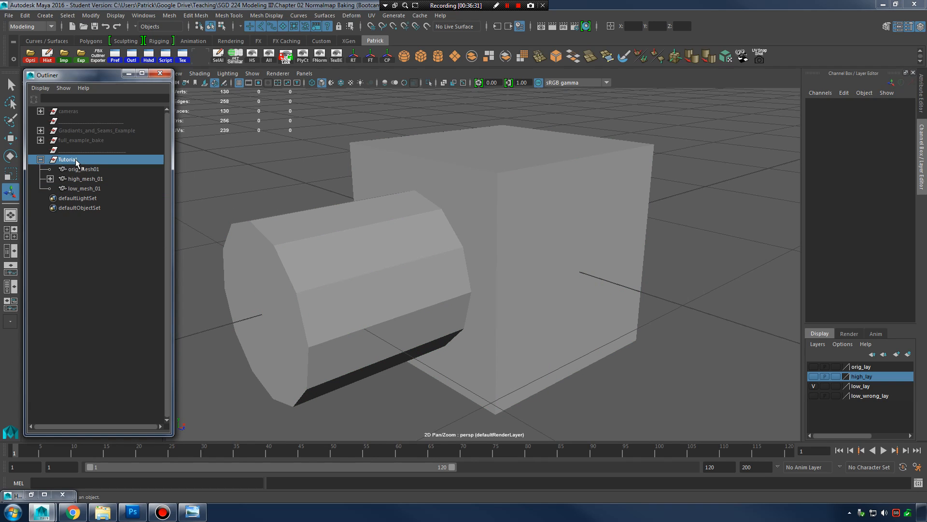
pyautogui.click(288, 59)
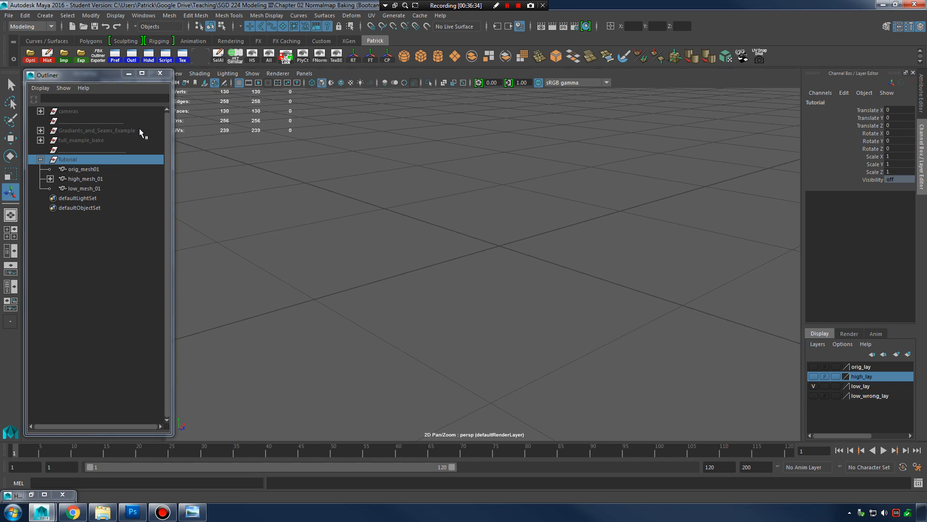
pyautogui.click(131, 130)
pyautogui.click(41, 160)
pyautogui.click(288, 59)
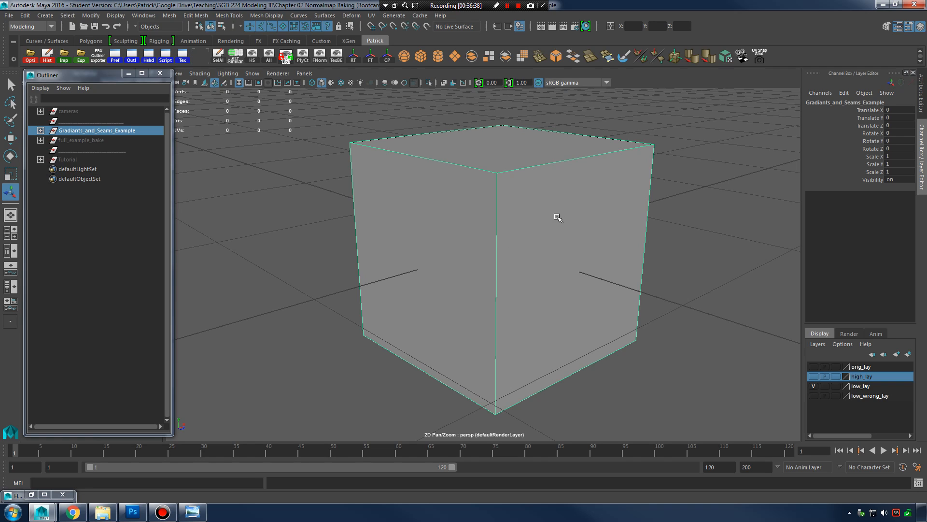
# Step: Expand Gradiants_and_Seams_Example and make high_lay and low_wrong_lay visible so that all three example cubes are in view
pyautogui.click(38, 129)
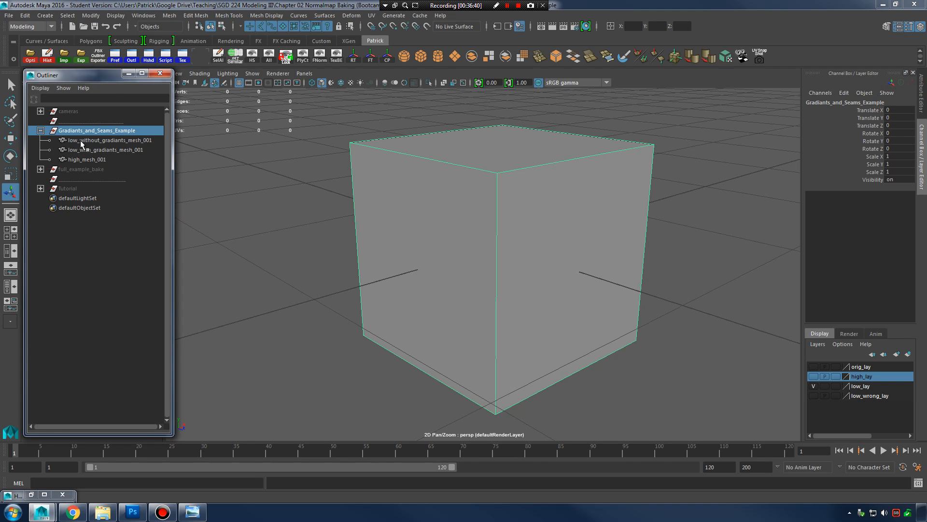
pyautogui.click(80, 140)
pyautogui.click(813, 376)
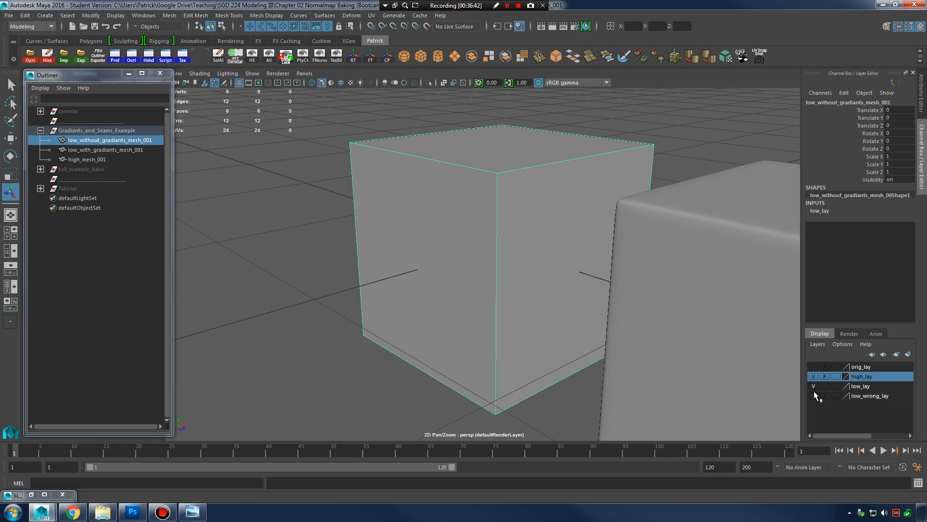
pyautogui.click(814, 395)
pyautogui.scroll(-5, 490, 205)
pyautogui.keyDown('alt'); pyautogui.moveTo(491, 204); pyautogui.dragTo(718, 208); pyautogui.keyUp('alt')
pyautogui.keyDown('alt'); pyautogui.moveTo(546, 219); pyautogui.dragTo(616, 234, button='right'); pyautogui.keyUp('alt')
pyautogui.keyDown('alt'); pyautogui.moveTo(689, 224); pyautogui.dragTo(585, 228, button='right'); pyautogui.keyUp('alt')
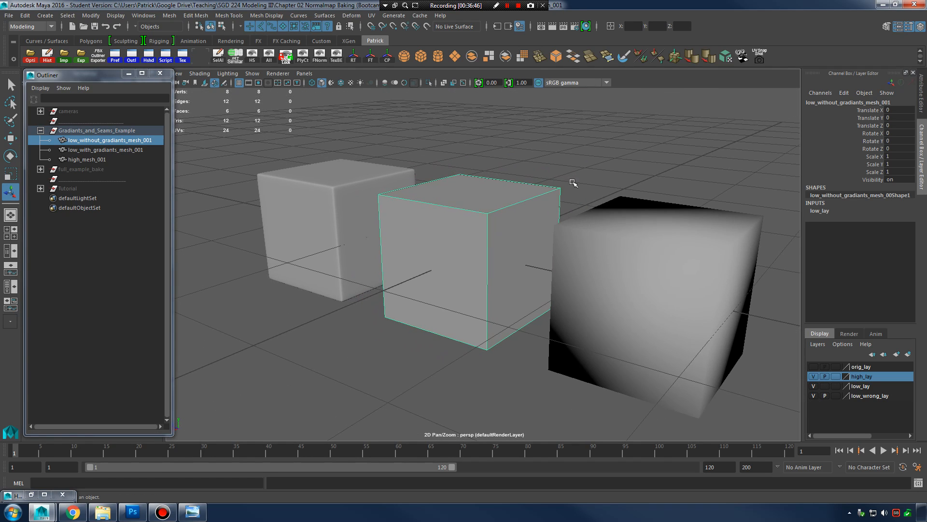
# Step: Compare the shading of the three example cubes, ending with low_with_gradiants_mesh_001 selected
pyautogui.click(571, 179)
pyautogui.click(351, 201)
pyautogui.keyDown('alt'); pyautogui.moveTo(437, 173); pyautogui.dragTo(441, 176, button='middle'); pyautogui.keyUp('alt')
pyautogui.keyDown('alt'); pyautogui.moveTo(440, 175); pyautogui.dragTo(444, 196, button='right'); pyautogui.keyUp('alt')
pyautogui.click(526, 232)
pyautogui.keyDown('alt'); pyautogui.moveTo(477, 220); pyautogui.dragTo(490, 222); pyautogui.keyUp('alt')
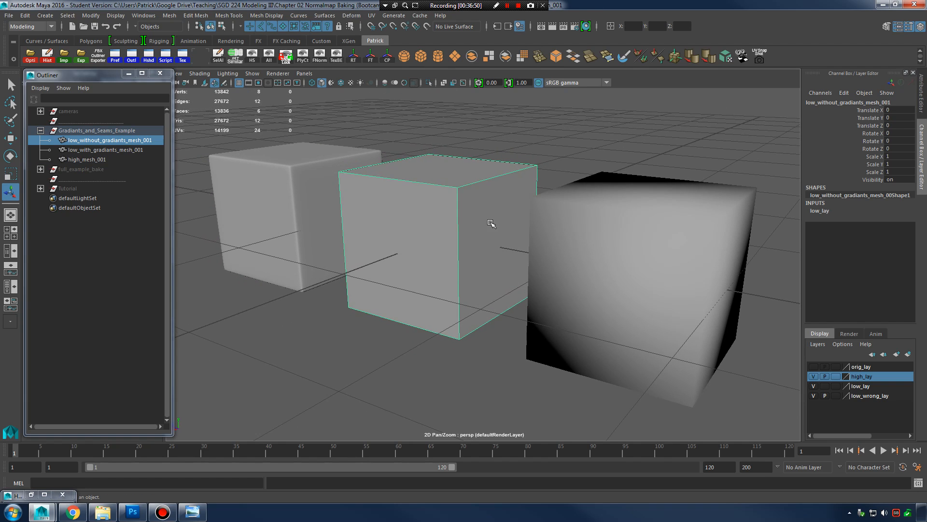
pyautogui.keyDown('alt'); pyautogui.moveTo(595, 236); pyautogui.dragTo(561, 228, button='middle'); pyautogui.keyUp('alt')
pyautogui.keyDown('alt'); pyautogui.moveTo(477, 218); pyautogui.dragTo(456, 197); pyautogui.keyUp('alt')
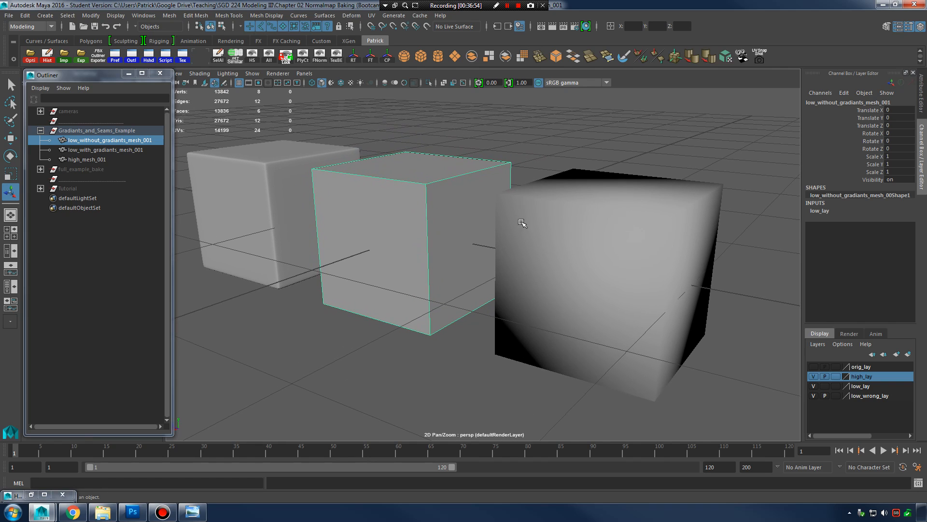
pyautogui.click(656, 235)
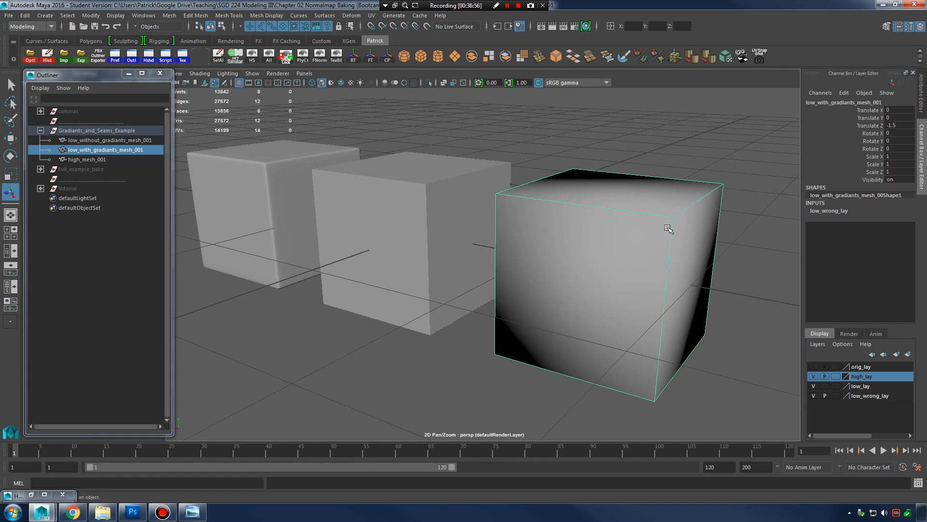
# Step: Switch to the Course Outline document in Chrome and review the Building the Low Poly notes on normal gradients and hard edges
pyautogui.moveTo(926, 21); pyautogui.dragTo(415, 13)
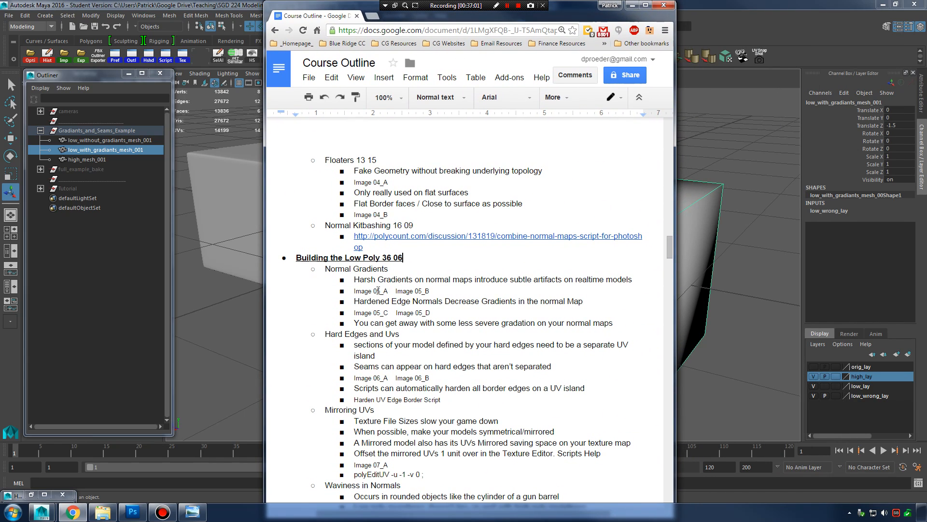
pyautogui.scroll(-1, 403, 283)
pyautogui.scroll(-1, 394, 265)
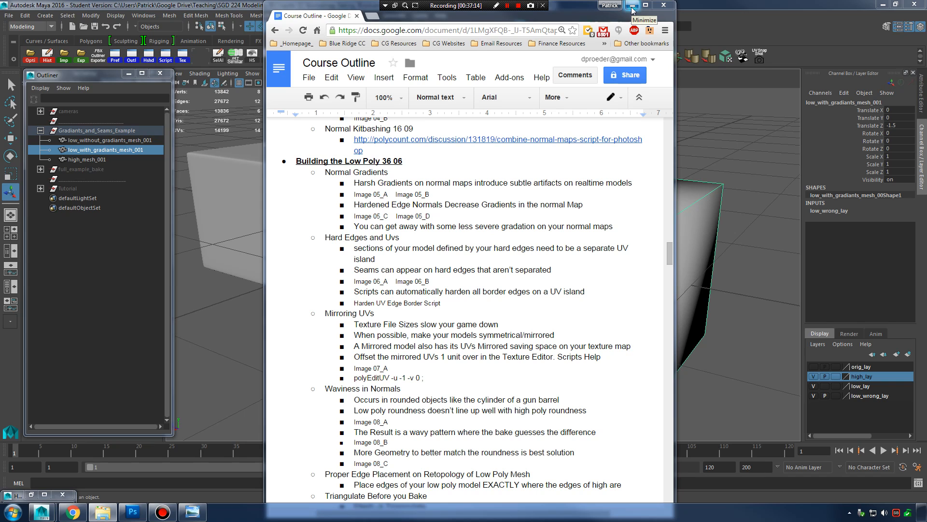
pyautogui.moveTo(583, 10); pyautogui.dragTo(326, 7)
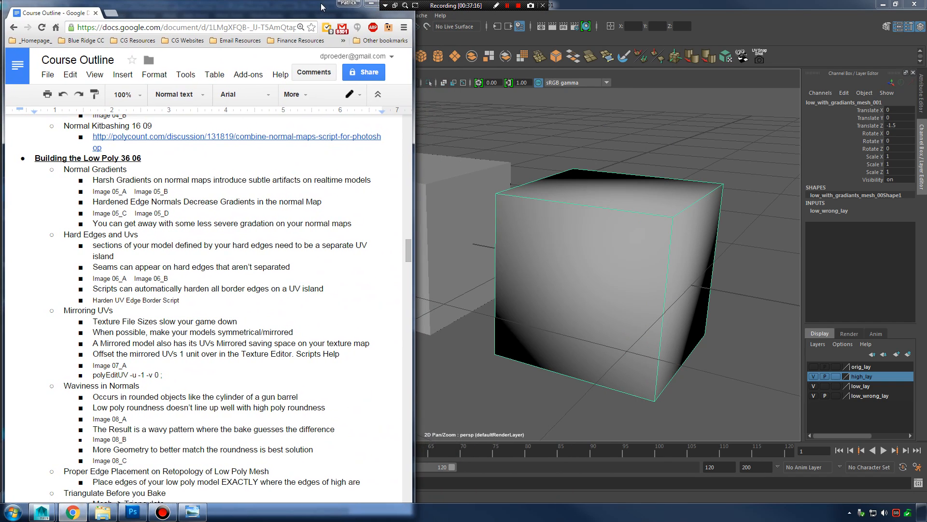
# Step: Return to Maya and open the UV Editor to view the UV layout of low_with_gradiants_mesh_001
pyautogui.click(640, 240)
pyautogui.moveTo(668, 233)
pyautogui.keyDown('alt'); pyautogui.mouseDown()
pyautogui.moveTo(634, 220)
pyautogui.moveTo(654, 211)
pyautogui.moveTo(603, 242)
pyautogui.moveTo(667, 221)
pyautogui.mouseUp(); pyautogui.keyUp('alt')
pyautogui.keyDown('alt'); pyautogui.moveTo(667, 220); pyautogui.dragTo(710, 229, button='right'); pyautogui.keyUp('alt')
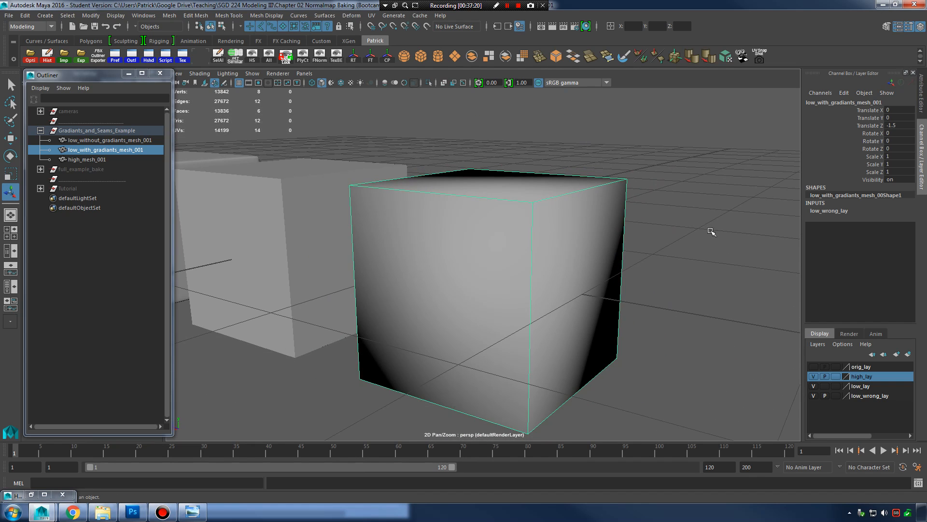
pyautogui.click(710, 230)
pyautogui.keyDown('alt'); pyautogui.moveTo(710, 230); pyautogui.dragTo(632, 225); pyautogui.keyUp('alt')
pyautogui.click(623, 211)
pyautogui.click(186, 56)
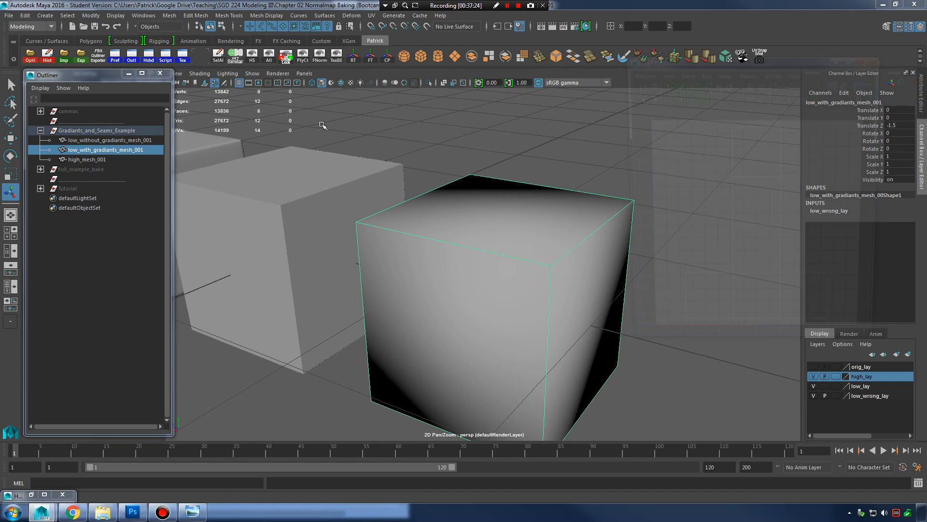
pyautogui.keyDown('alt'); pyautogui.moveTo(775, 229); pyautogui.dragTo(814, 224, button='middle'); pyautogui.keyUp('alt')
pyautogui.keyDown('alt'); pyautogui.moveTo(815, 223); pyautogui.dragTo(714, 221, button='right'); pyautogui.keyUp('alt')
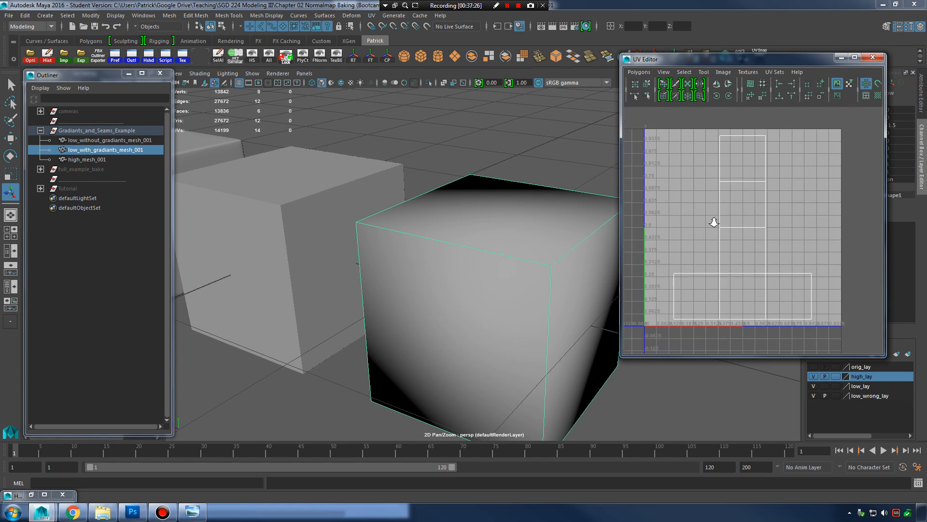
pyautogui.keyDown('alt'); pyautogui.moveTo(734, 205); pyautogui.dragTo(749, 207, button='middle'); pyautogui.keyUp('alt')
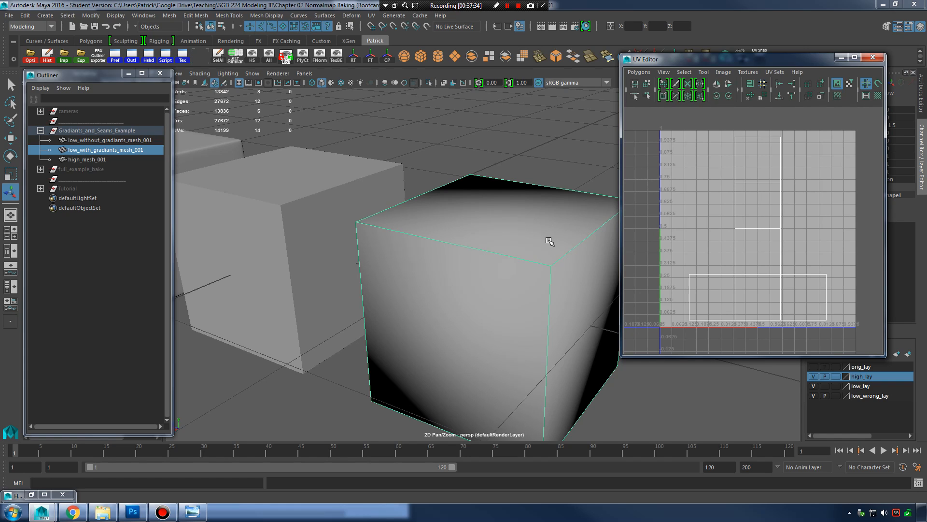
# Step: Examine the shading gradients across the faces of the low_with_gradiants_mesh_001 cube from several angles
pyautogui.keyDown('alt'); pyautogui.moveTo(549, 242); pyautogui.dragTo(510, 235, button='middle'); pyautogui.keyUp('alt')
pyautogui.keyDown('alt'); pyautogui.moveTo(510, 236); pyautogui.dragTo(522, 221); pyautogui.keyUp('alt')
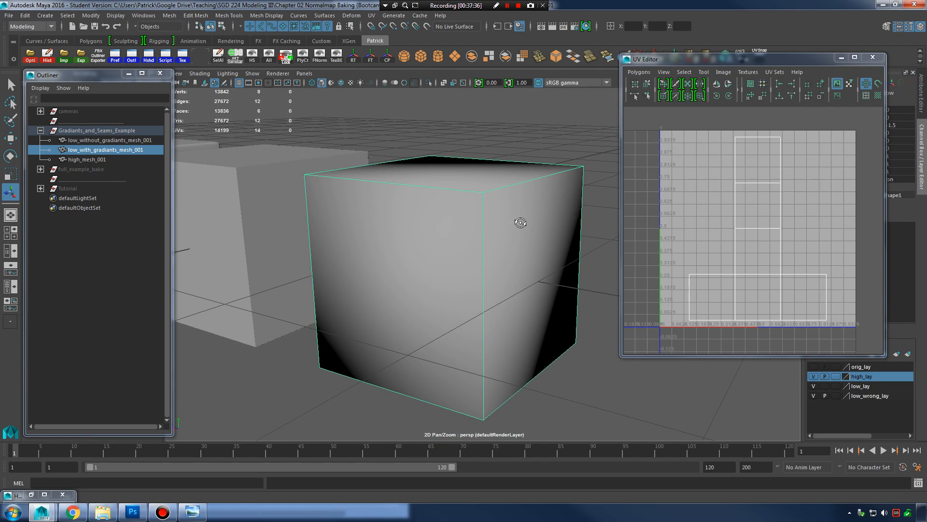
pyautogui.keyDown('alt'); pyautogui.moveTo(522, 222); pyautogui.dragTo(545, 232, button='right'); pyautogui.keyUp('alt')
pyautogui.moveTo(545, 232)
pyautogui.keyDown('alt'); pyautogui.mouseDown()
pyautogui.moveTo(559, 255)
pyautogui.moveTo(544, 251)
pyautogui.moveTo(563, 257)
pyautogui.moveTo(539, 245)
pyautogui.moveTo(545, 250)
pyautogui.mouseUp(); pyautogui.keyUp('alt')
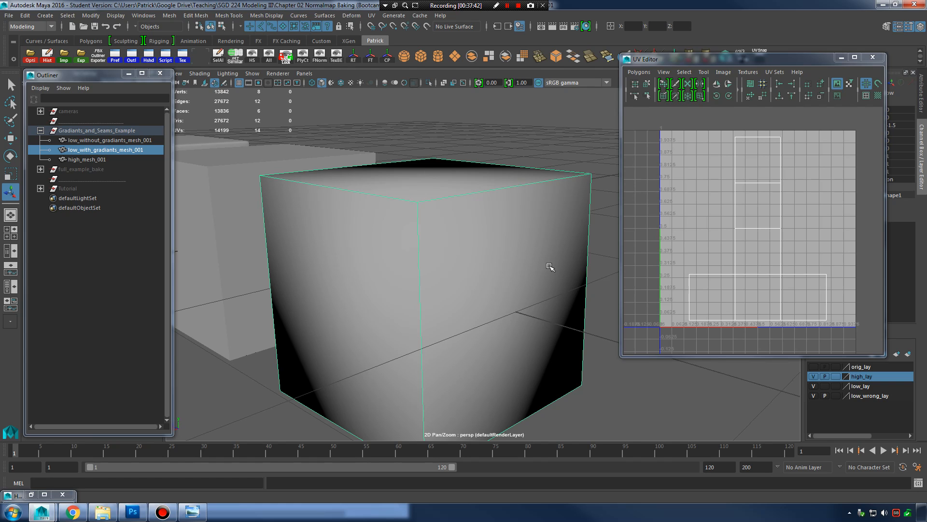
# Step: Move the UV Editor off the shelf, then harden all edges of low_with_gradiants_mesh_001 for comparison and soften them again
pyautogui.moveTo(723, 60); pyautogui.dragTo(722, 137)
pyautogui.click(708, 58)
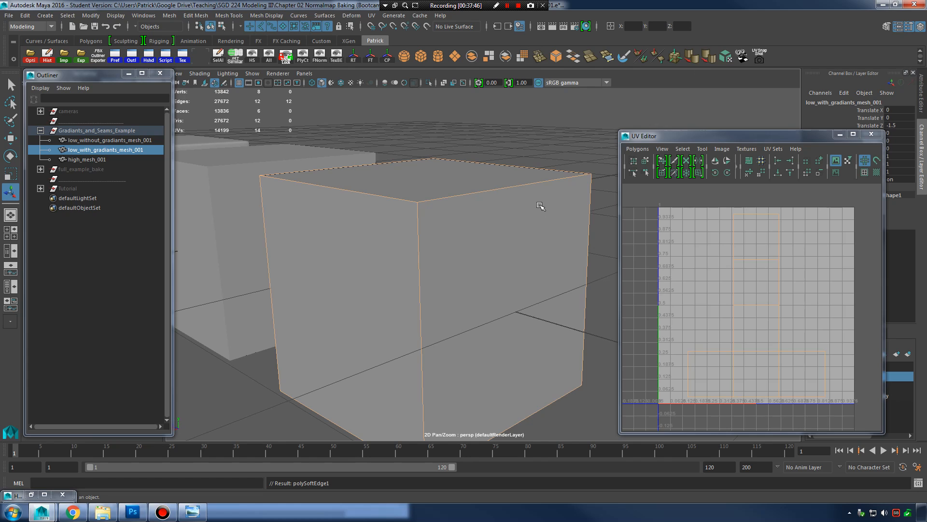
pyautogui.moveTo(540, 205); pyautogui.dragTo(575, 154, button='right')
pyautogui.click(528, 204)
pyautogui.click(692, 57)
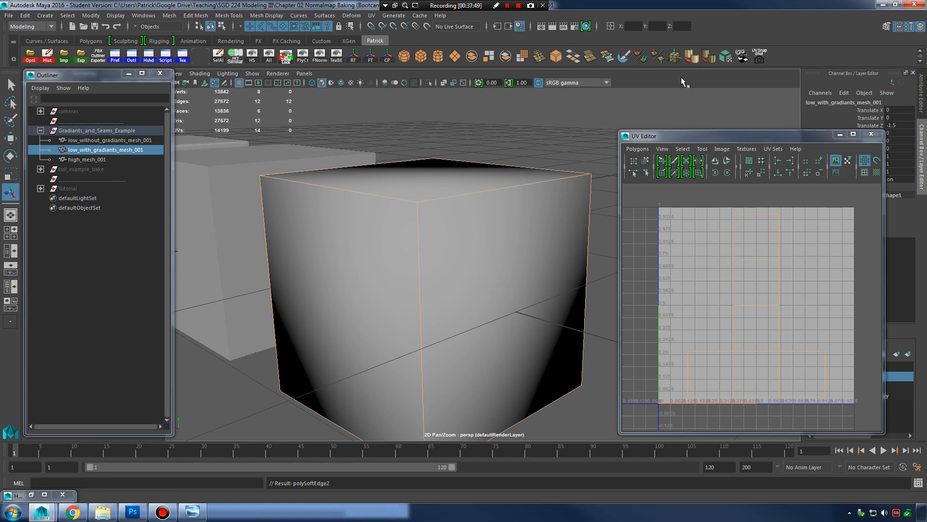
pyautogui.click(596, 144)
pyautogui.click(549, 204)
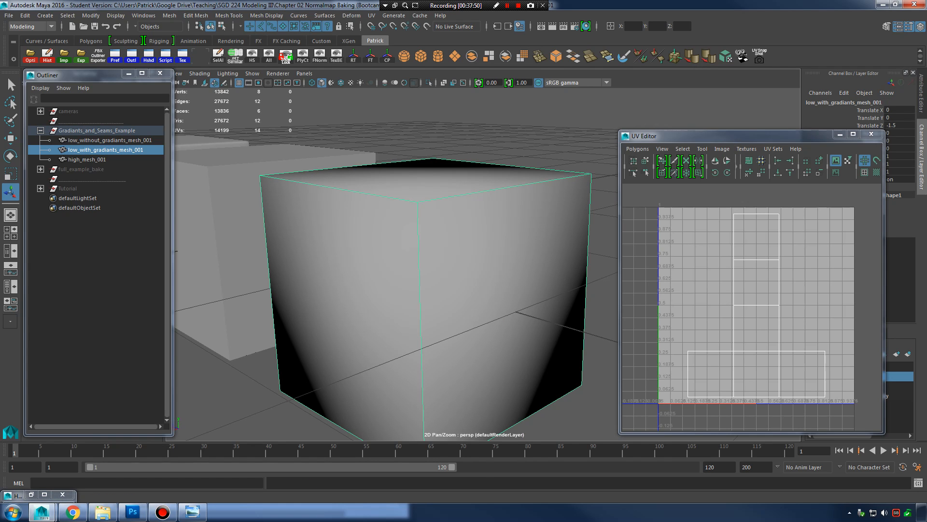
# Step: Switch to Windows Photo Viewer and examine the gradient normal map 05_A.JPG and the rendered cube 05_B.JPG
pyautogui.click(192, 512)
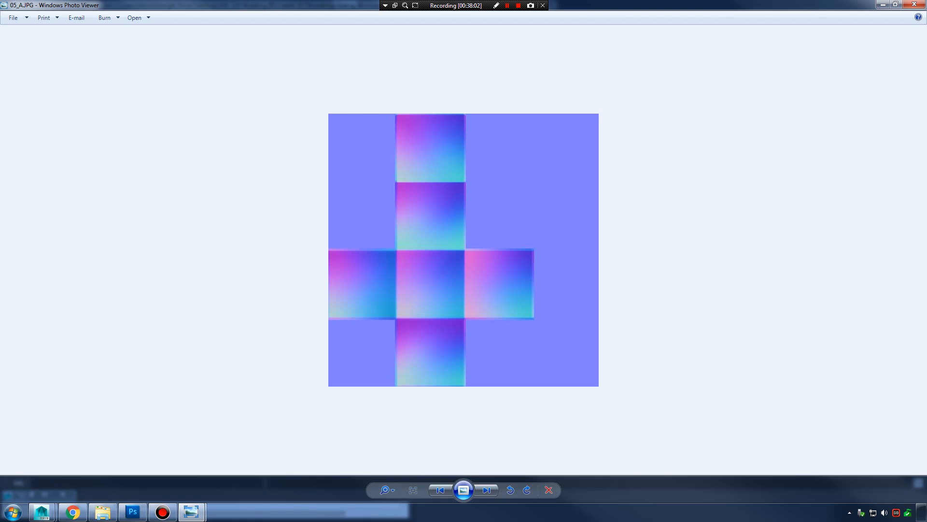
pyautogui.press('Right')
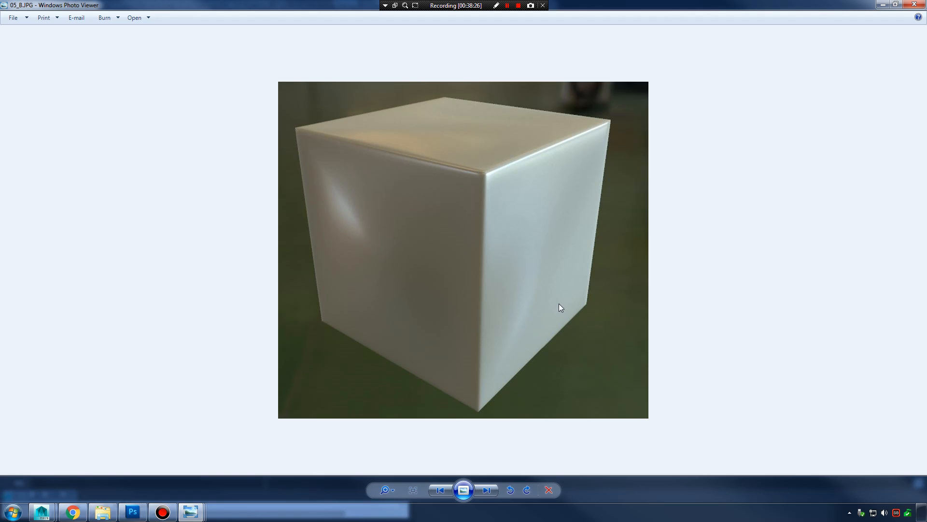
pyautogui.scroll(2, 376, 241)
pyautogui.moveTo(385, 231); pyautogui.dragTo(424, 247)
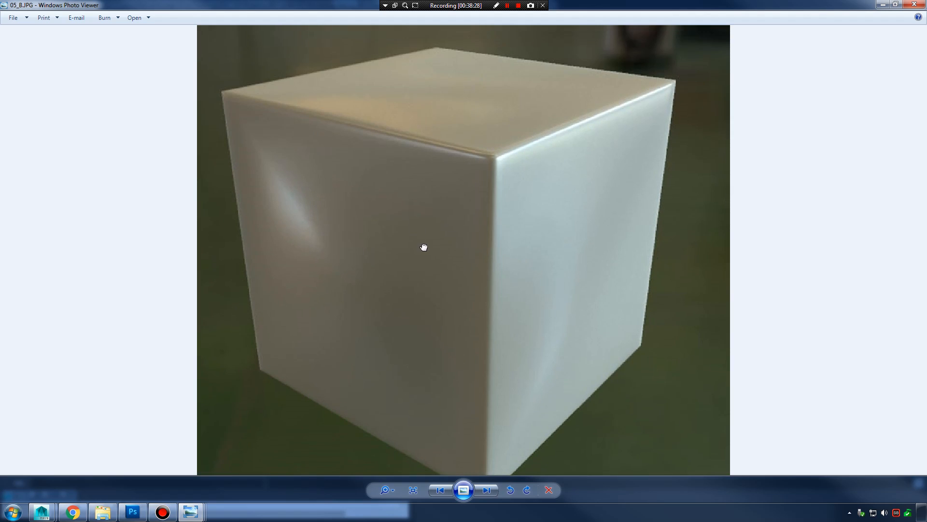
pyautogui.scroll(-2, 414, 230)
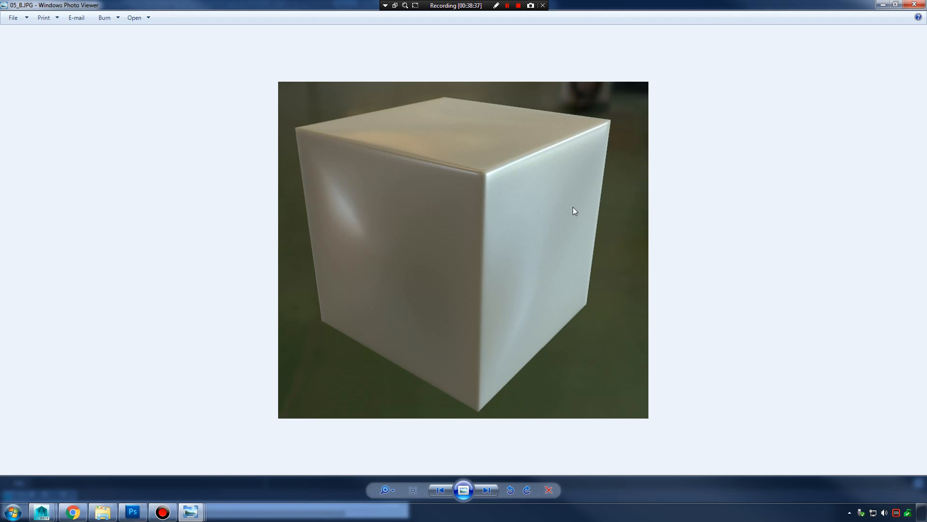
pyautogui.press('Left')
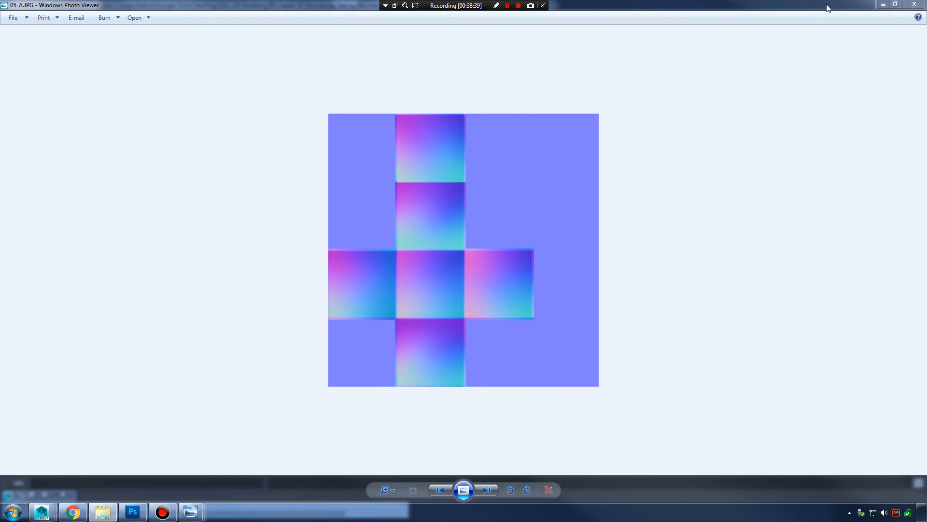
pyautogui.click(883, 5)
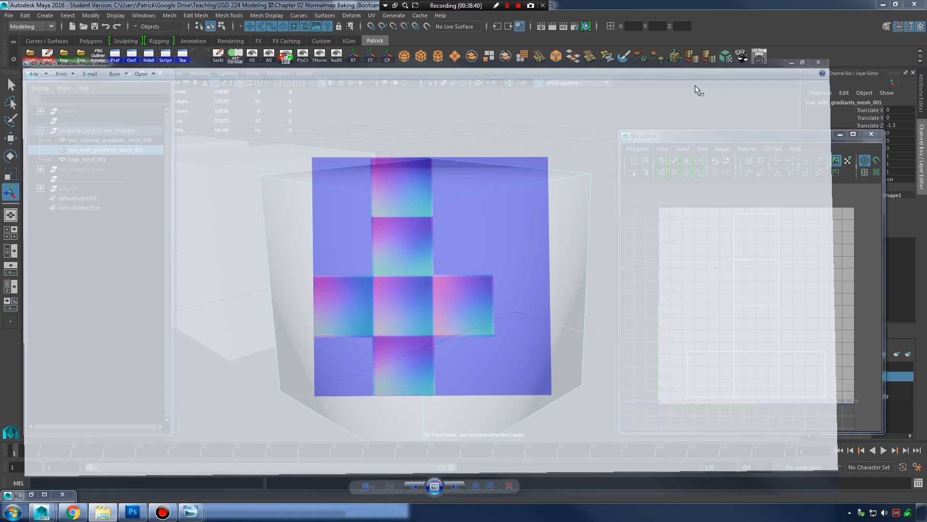
# Step: In Maya, toggle the edges of low_with_gradiants_mesh_001 between hard and soft again, ending with soft edges in object selection
pyautogui.click(709, 57)
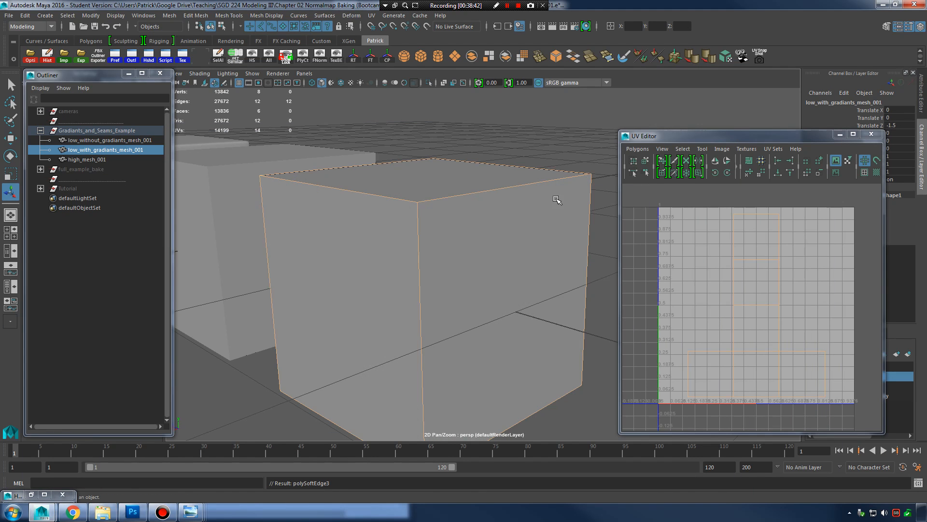
pyautogui.click(505, 241)
pyautogui.click(567, 131)
pyautogui.click(510, 219)
pyautogui.click(708, 56)
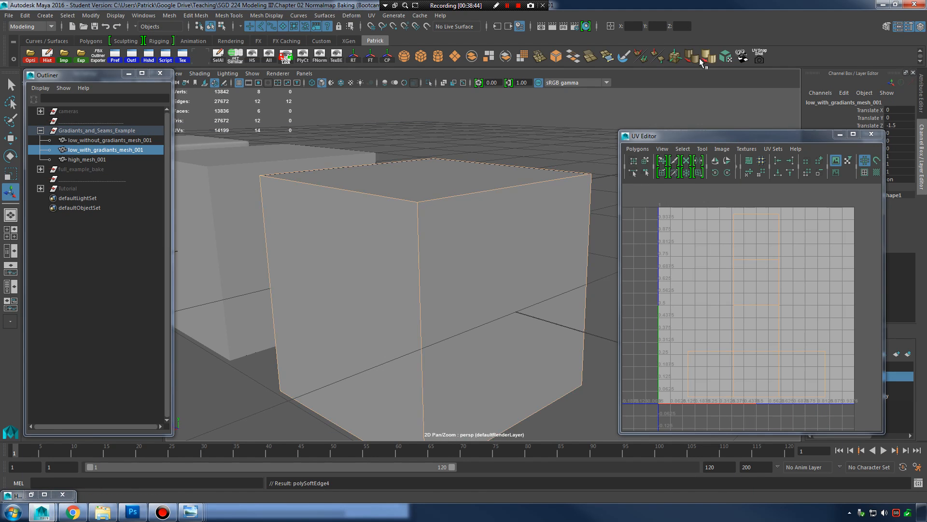
pyautogui.click(692, 57)
pyautogui.click(573, 136)
pyautogui.click(531, 202)
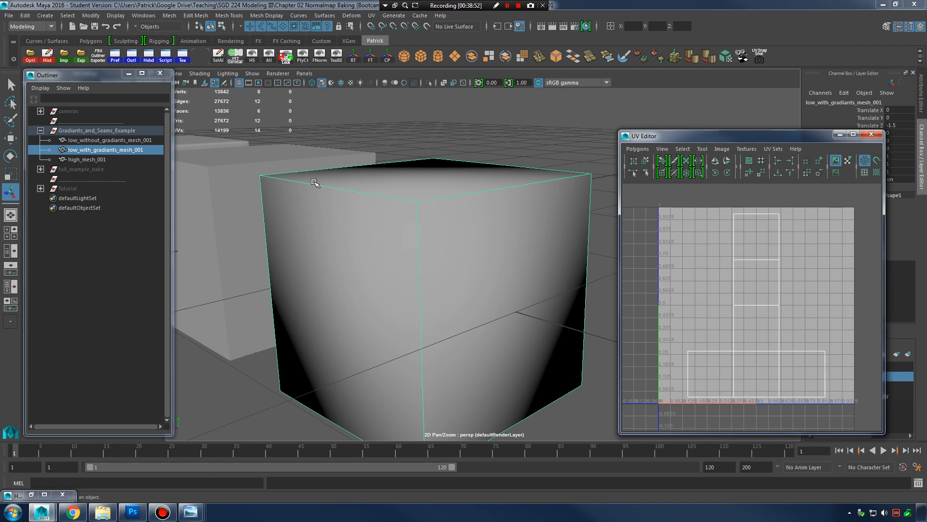
# Step: Select the hard-edged cube low_without_gradiants_mesh_001 to view its separated UV islands in the UV Editor
pyautogui.keyDown('alt'); pyautogui.moveTo(310, 182); pyautogui.dragTo(509, 216); pyautogui.keyUp('alt')
pyautogui.click(418, 197)
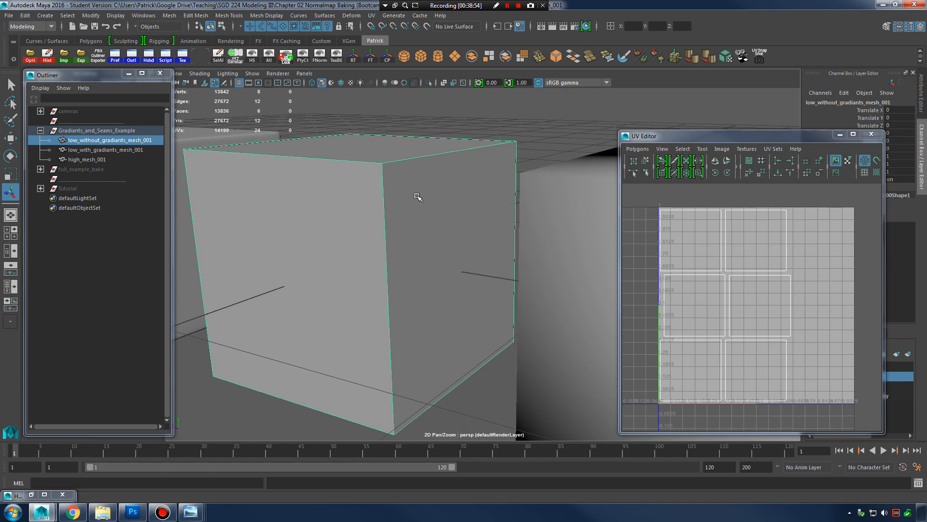
# Step: Harden all edges of low_without_gradiants_mesh_001, return to object selection and deselect the cube
pyautogui.keyDown('alt'); pyautogui.moveTo(419, 197); pyautogui.dragTo(455, 197); pyautogui.keyUp('alt')
pyautogui.keyDown('alt'); pyautogui.moveTo(455, 198); pyautogui.dragTo(451, 203, button='middle'); pyautogui.keyUp('alt')
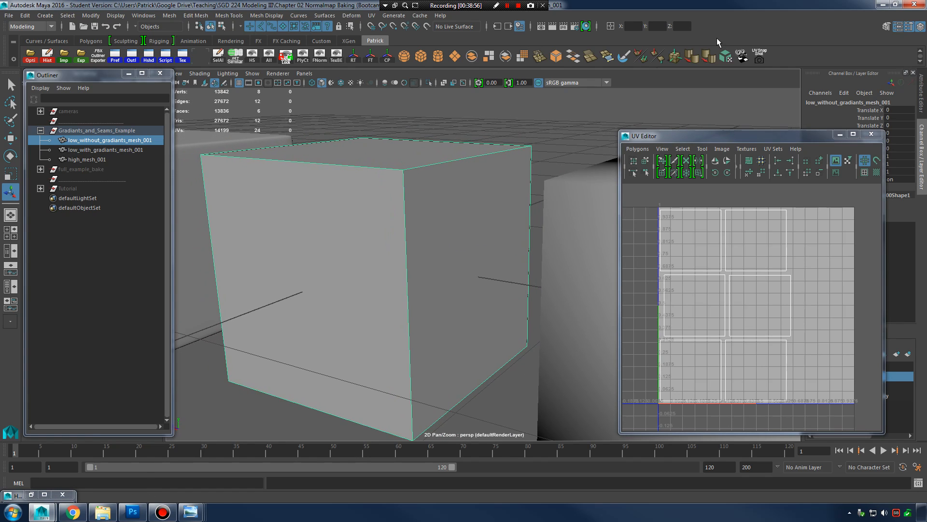
pyautogui.click(710, 57)
pyautogui.moveTo(448, 191); pyautogui.dragTo(493, 157, button='right')
pyautogui.click(549, 114)
pyautogui.click(497, 207)
pyautogui.click(530, 138)
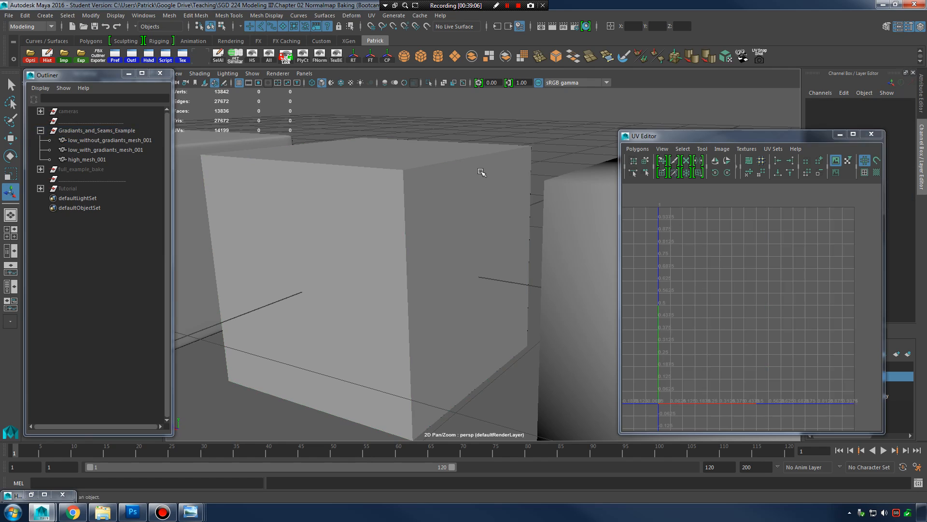
# Step: Select low_without_gradiants_mesh_001 and examine its hard edges alongside the matching separated islands in the UV Editor
pyautogui.click(483, 171)
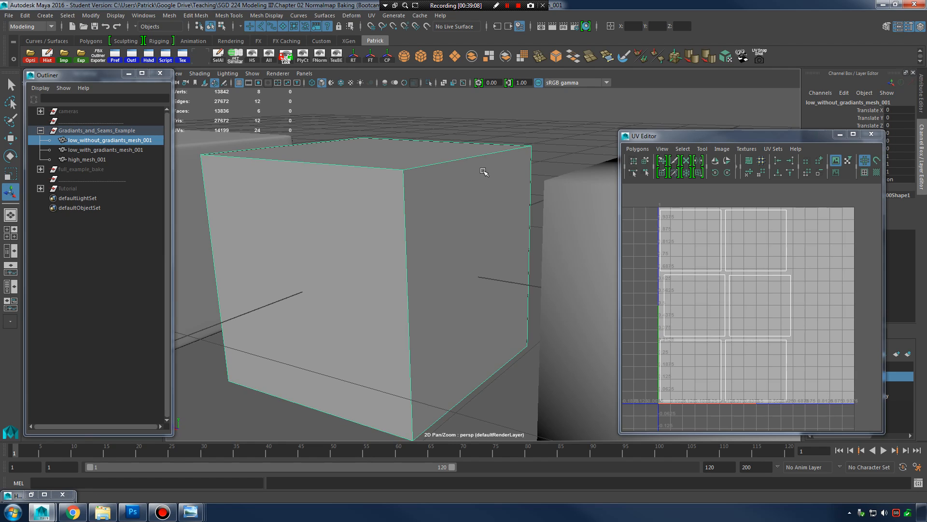
pyautogui.click(534, 145)
pyautogui.click(501, 167)
pyautogui.click(558, 140)
pyautogui.click(503, 164)
pyautogui.moveTo(509, 177)
pyautogui.keyDown('alt'); pyautogui.mouseDown()
pyautogui.moveTo(459, 170)
pyautogui.moveTo(497, 182)
pyautogui.moveTo(497, 191)
pyautogui.moveTo(488, 185)
pyautogui.mouseUp(); pyautogui.keyUp('alt')
pyautogui.keyDown('alt'); pyautogui.moveTo(427, 173); pyautogui.dragTo(472, 174, button='middle'); pyautogui.keyUp('alt')
pyautogui.keyDown('alt'); pyautogui.moveTo(472, 174); pyautogui.dragTo(524, 183, button='right'); pyautogui.keyUp('alt')
pyautogui.keyDown('alt'); pyautogui.moveTo(524, 183); pyautogui.dragTo(558, 188, button='middle'); pyautogui.keyUp('alt')
pyautogui.keyDown('alt'); pyautogui.moveTo(558, 187); pyautogui.dragTo(604, 205, button='right'); pyautogui.keyUp('alt')
pyautogui.keyDown('alt'); pyautogui.moveTo(745, 278); pyautogui.dragTo(783, 287, button='right'); pyautogui.keyUp('alt')
pyautogui.keyDown('alt'); pyautogui.moveTo(777, 287); pyautogui.dragTo(797, 313, button='middle'); pyautogui.keyUp('alt')
pyautogui.keyDown('alt'); pyautogui.moveTo(797, 312); pyautogui.dragTo(760, 291, button='right'); pyautogui.keyUp('alt')
pyautogui.moveTo(763, 291)
pyautogui.keyDown('alt'); pyautogui.mouseDown(button='middle')
pyautogui.moveTo(756, 275)
pyautogui.moveTo(761, 282)
pyautogui.mouseUp(button='middle'); pyautogui.keyUp('alt')
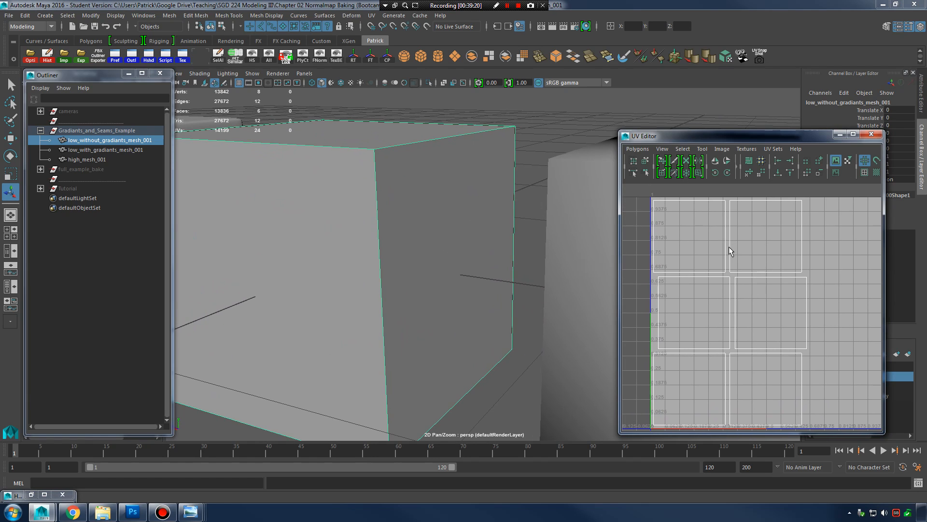
# Step: Try shifting the upper-right UV island of low_without_gradiants_mesh_001 slightly, and undo the move
pyautogui.moveTo(738, 220); pyautogui.dragTo(784, 214, button='right')
pyautogui.moveTo(794, 192); pyautogui.dragTo(817, 210)
pyautogui.keyDown('ctrl'); pyautogui.rightClick(797, 214); pyautogui.keyUp('ctrl')
pyautogui.keyDown('ctrl'); pyautogui.moveTo(797, 216); pyautogui.dragTo(827, 204, button='right'); pyautogui.keyUp('ctrl')
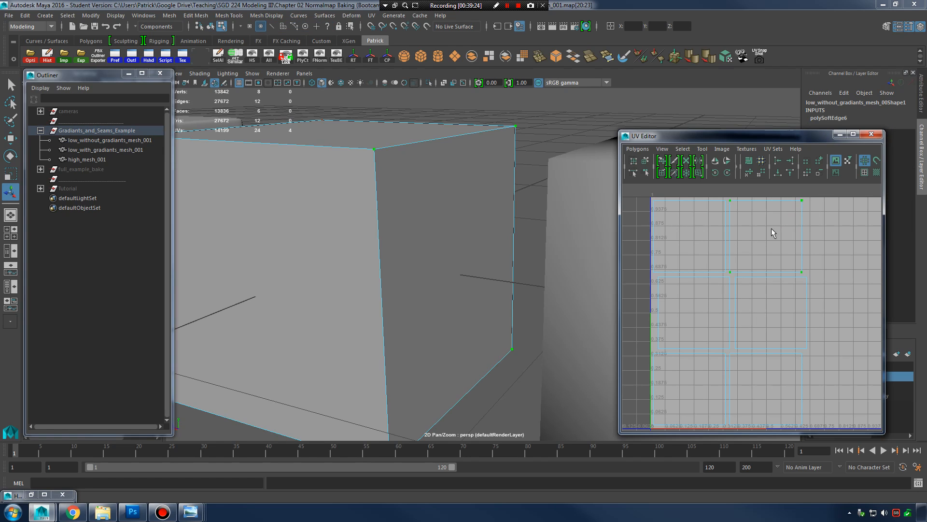
pyautogui.press('w')
pyautogui.hotkey('ctrl', 'z')
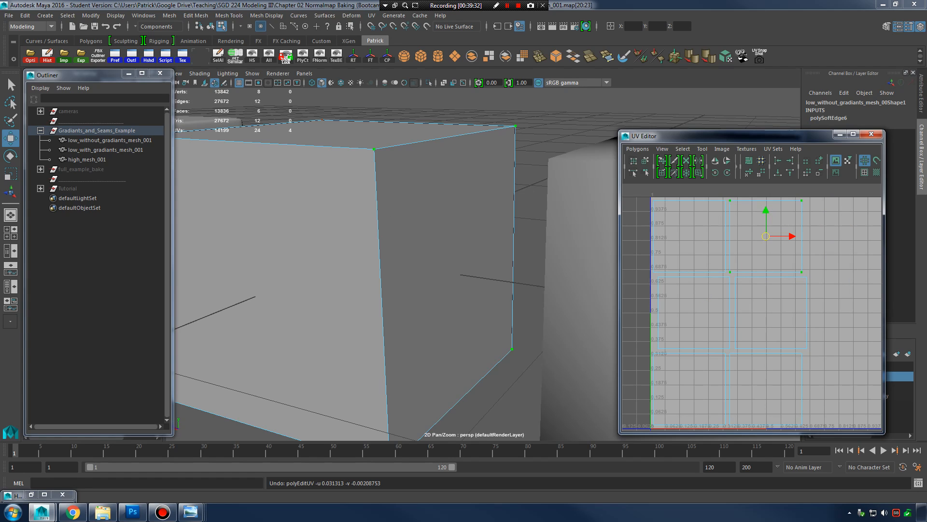
# Step: Switch to Windows Photo Viewer and examine the normal map 05_C.JPG and the rendered cube 05_D.JPG
pyautogui.hotkey('alt', 'Tab')
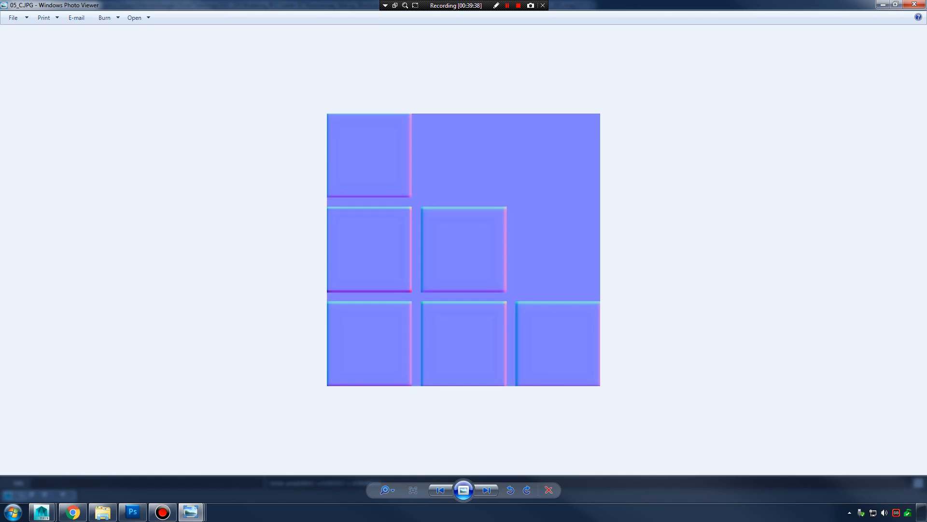
pyautogui.press('Right')
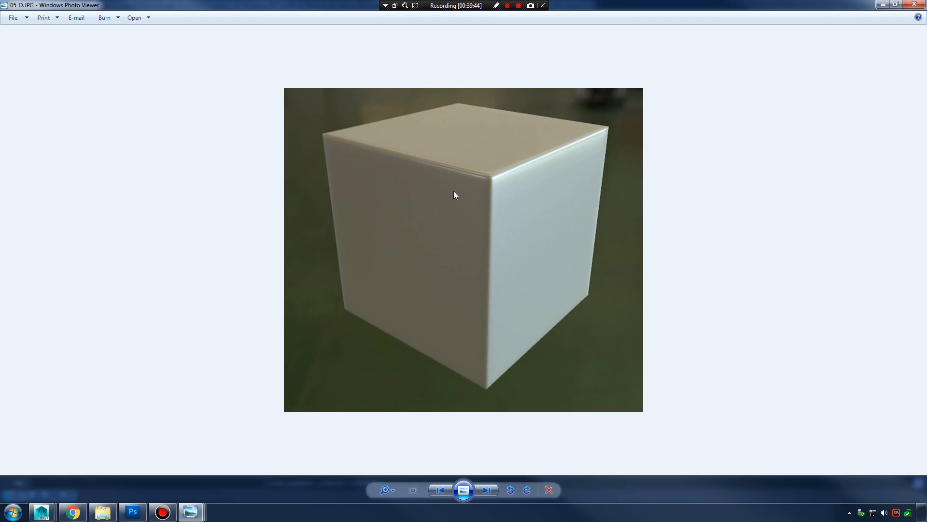
pyautogui.press('Left')
pyautogui.click(916, 6)
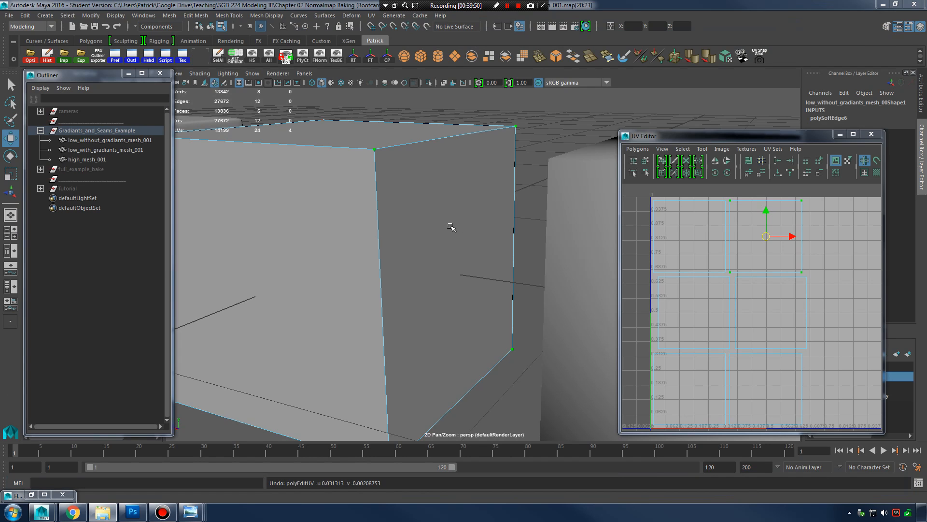
# Step: In Maya, return to object selection and examine the shading of low_without_gradiants_mesh_001 deselected and selected
pyautogui.keyDown('alt'); pyautogui.moveTo(476, 213); pyautogui.dragTo(422, 211, button='right'); pyautogui.keyUp('alt')
pyautogui.keyDown('alt'); pyautogui.moveTo(422, 211); pyautogui.dragTo(457, 214, button='middle'); pyautogui.keyUp('alt')
pyautogui.moveTo(480, 204); pyautogui.dragTo(527, 188, button='right')
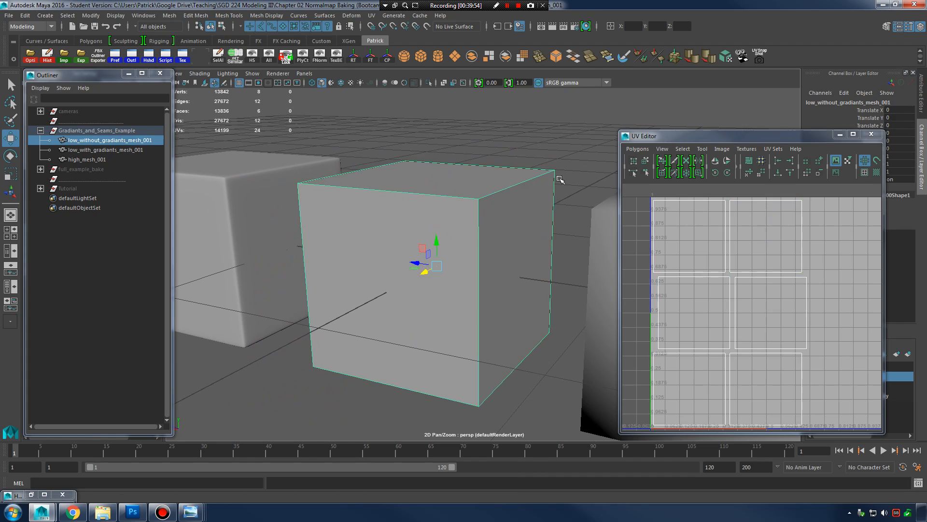
pyautogui.click(559, 180)
pyautogui.keyDown('alt'); pyautogui.moveTo(548, 185); pyautogui.dragTo(531, 185, button='middle'); pyautogui.keyUp('alt')
pyautogui.keyDown('alt'); pyautogui.moveTo(479, 218); pyautogui.dragTo(485, 211); pyautogui.keyUp('alt')
pyautogui.keyDown('alt'); pyautogui.moveTo(482, 214); pyautogui.dragTo(503, 221, button='right'); pyautogui.keyUp('alt')
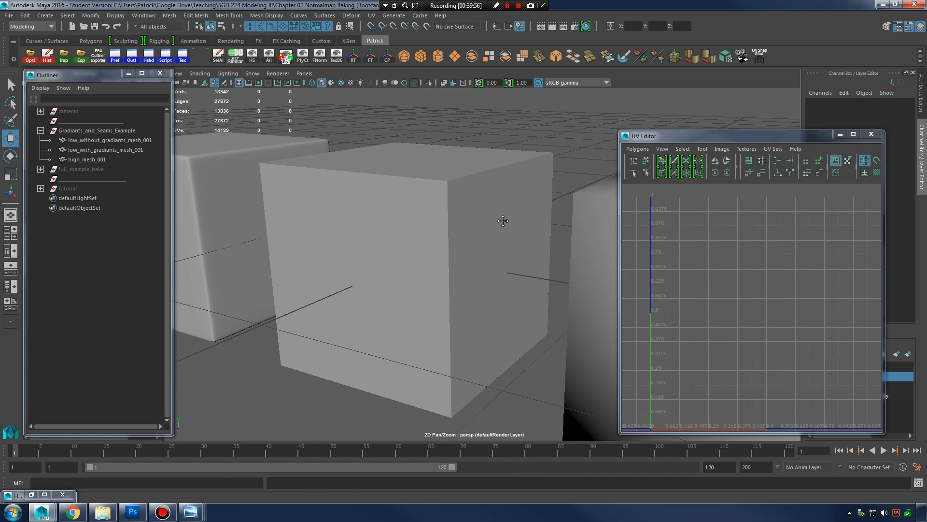
pyautogui.keyDown('alt'); pyautogui.moveTo(503, 221); pyautogui.dragTo(491, 224, button='middle'); pyautogui.keyUp('alt')
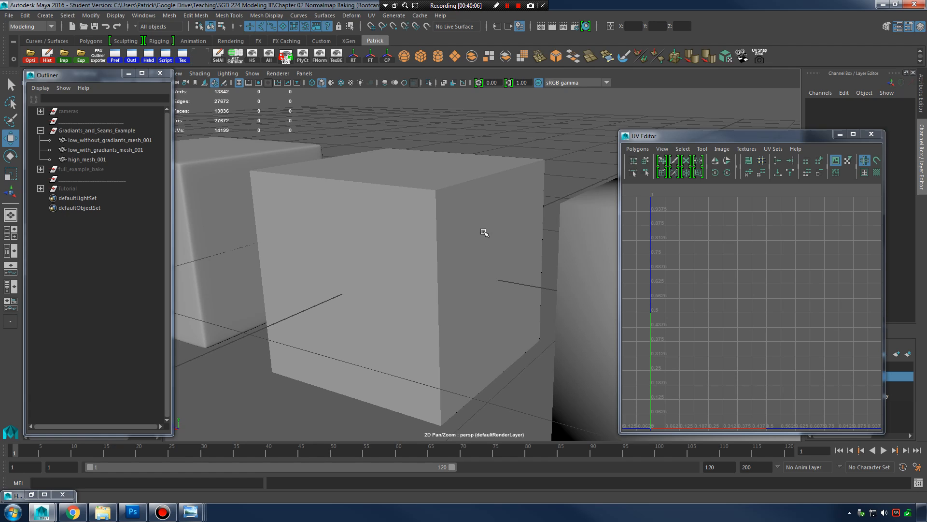
pyautogui.click(508, 222)
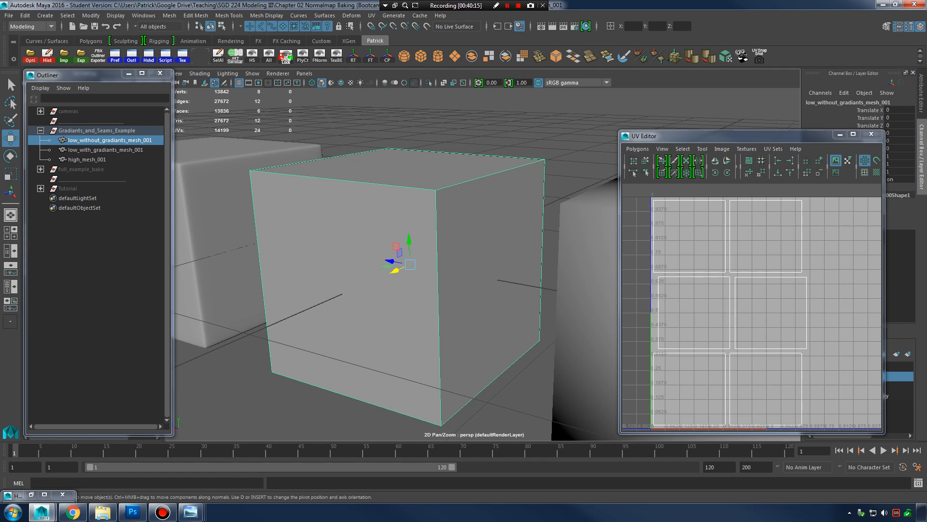
# Step: Compare the normal maps 05_A.JPG and 05_C.JPG in Windows Photo Viewer, and return to object selection in Maya
pyautogui.click(191, 511)
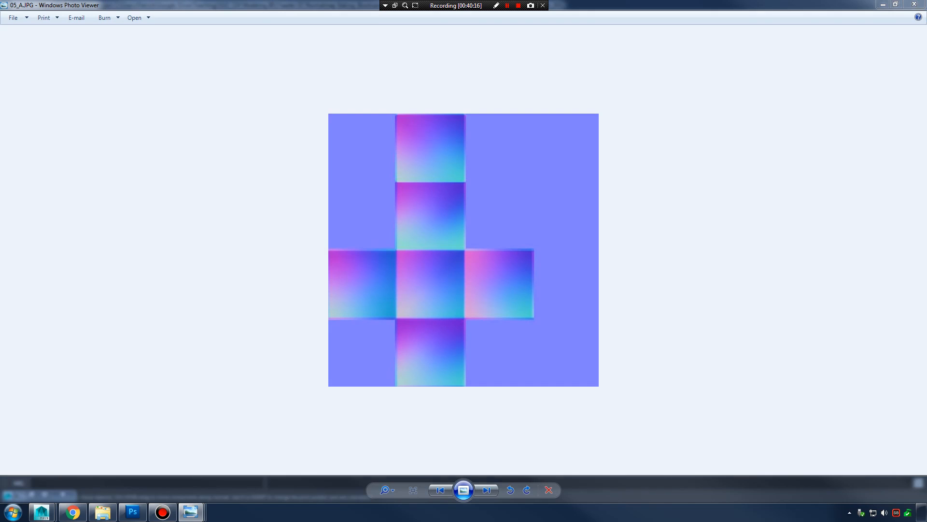
pyautogui.press('Right')
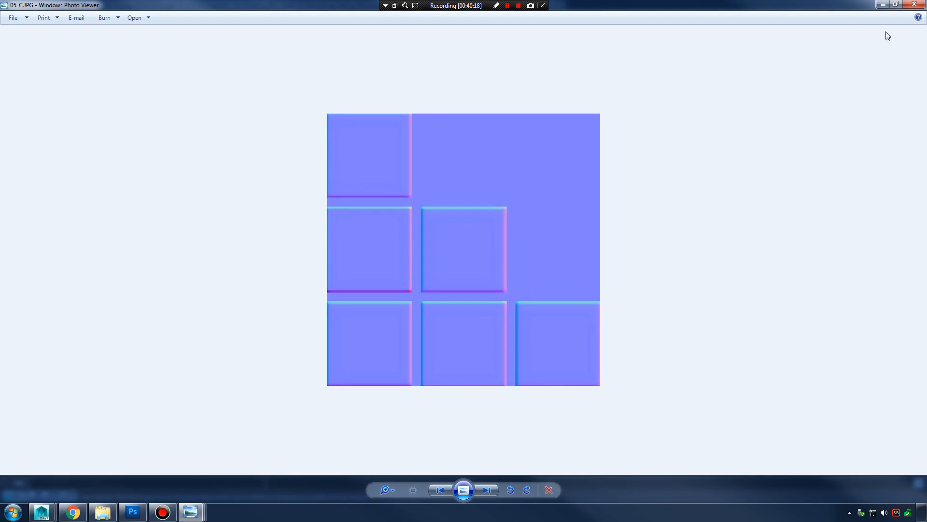
pyautogui.click(914, 4)
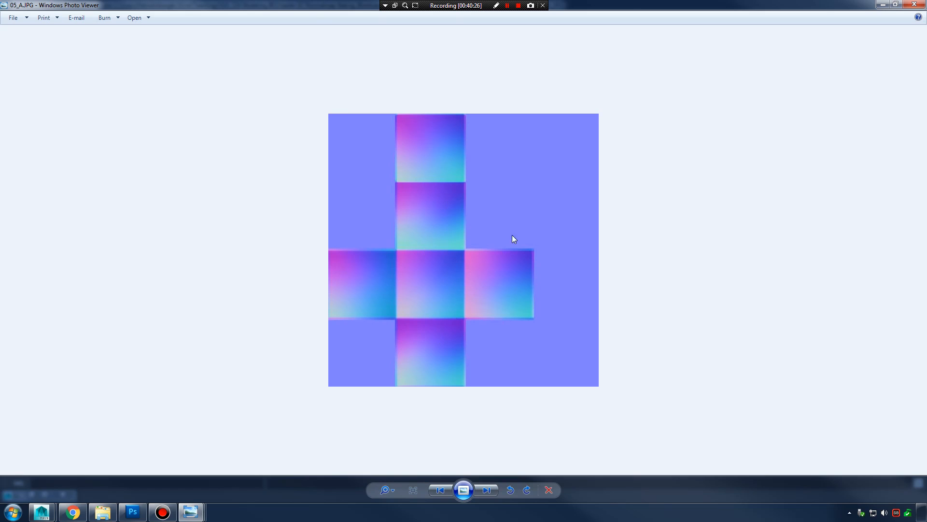
pyautogui.click(914, 5)
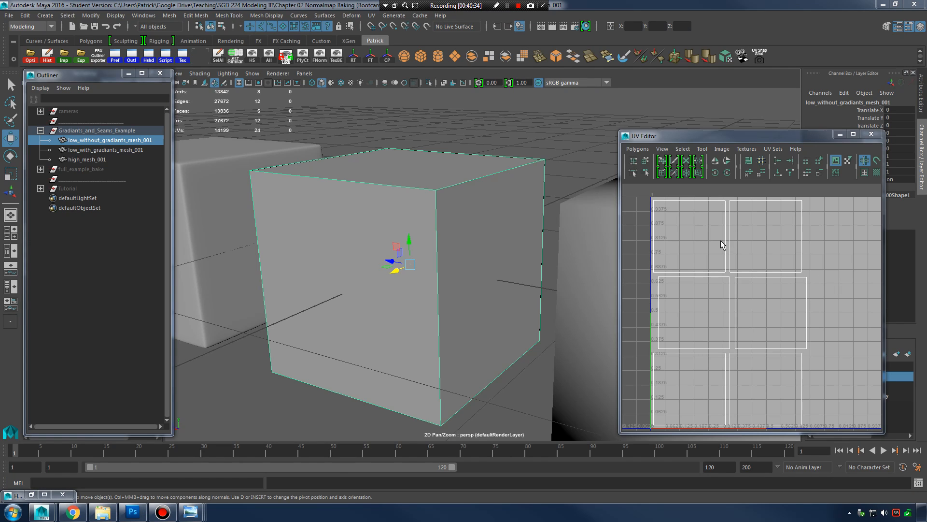
pyautogui.moveTo(458, 194); pyautogui.dragTo(509, 182, button='right')
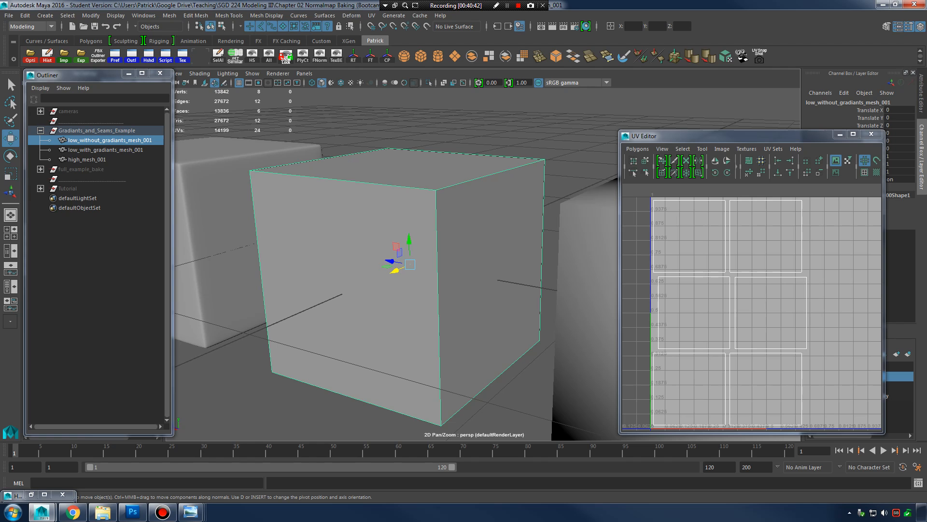
# Step: View the normal map 06_A.jpg in Windows Photo Viewer and select low_with_gradiants_mesh_001 back in Maya
pyautogui.hotkey('alt', 'Tab')
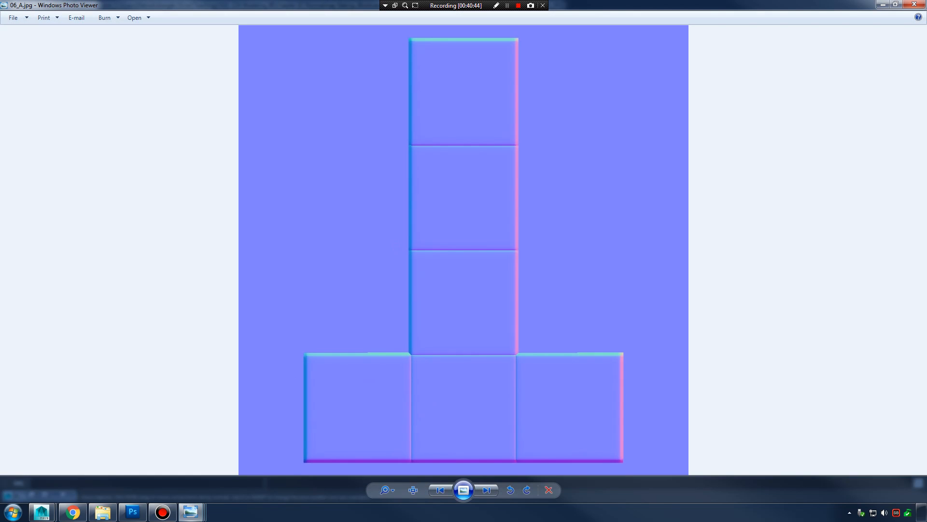
pyautogui.click(882, 6)
pyautogui.click(581, 215)
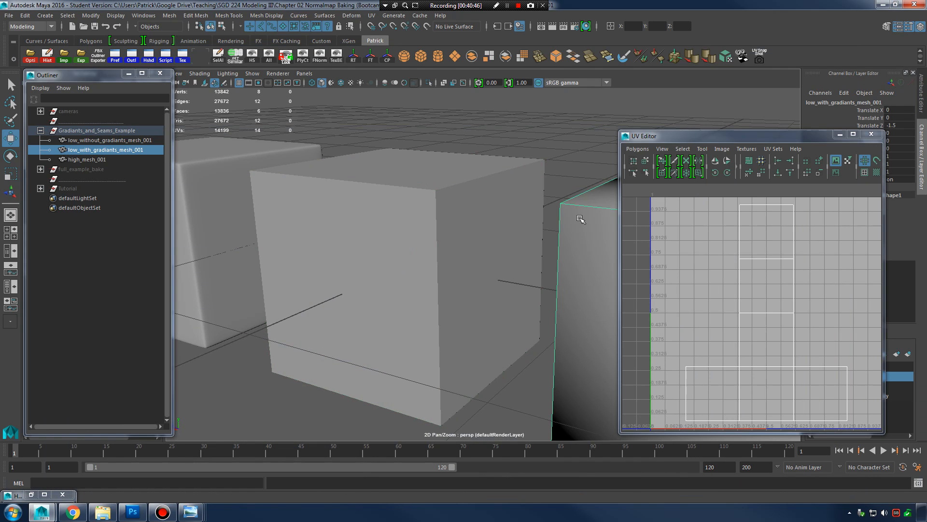
pyautogui.moveTo(578, 215)
pyautogui.keyDown('alt'); pyautogui.mouseDown(button='middle')
pyautogui.moveTo(444, 192)
pyautogui.moveTo(427, 169)
pyautogui.mouseUp(button='middle'); pyautogui.keyUp('alt')
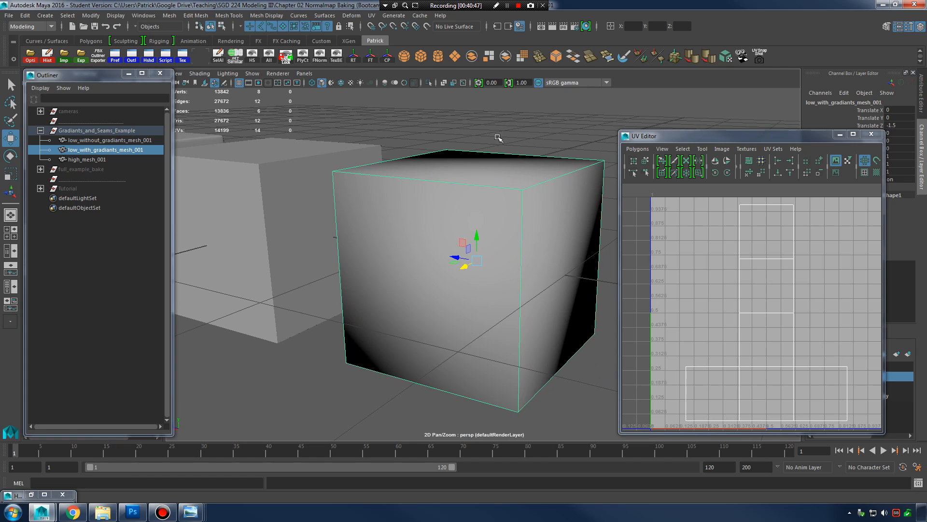
# Step: Toggle the edges of low_with_gradiants_mesh_001 between hard and soft, ending with all edges hard in object selection
pyautogui.click(710, 57)
pyautogui.keyDown('alt'); pyautogui.moveTo(562, 203); pyautogui.dragTo(537, 187, button='middle'); pyautogui.keyUp('alt')
pyautogui.scroll(-1, 541, 200)
pyautogui.moveTo(509, 188); pyautogui.dragTo(555, 175, button='right')
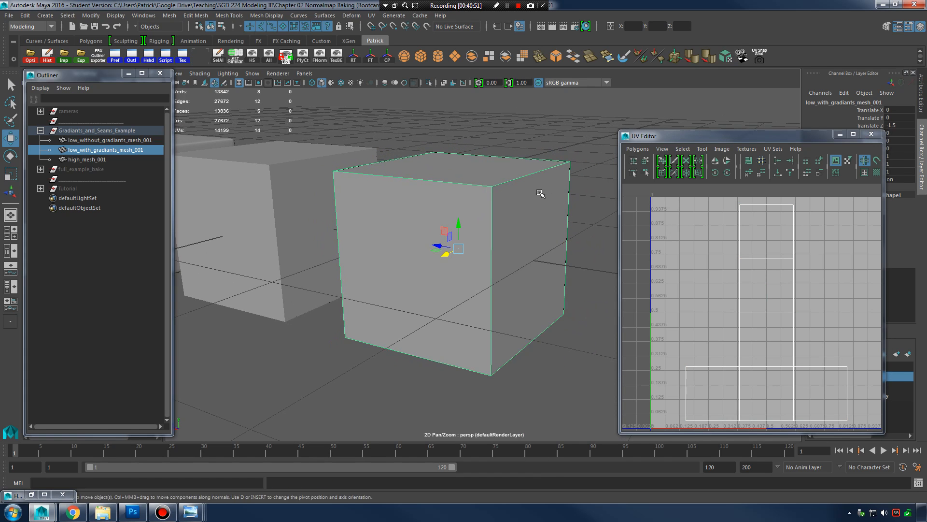
pyautogui.click(709, 57)
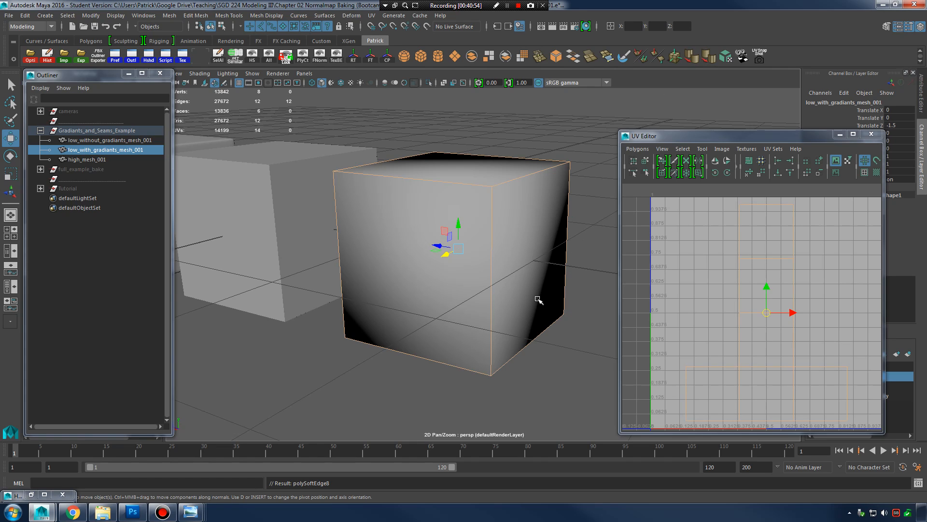
pyautogui.click(709, 58)
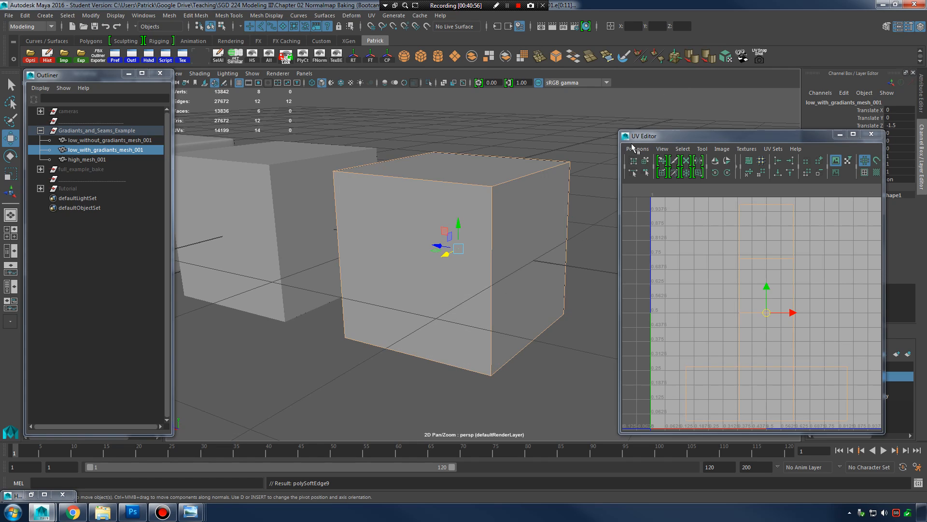
pyautogui.moveTo(532, 199); pyautogui.dragTo(560, 186, button='right')
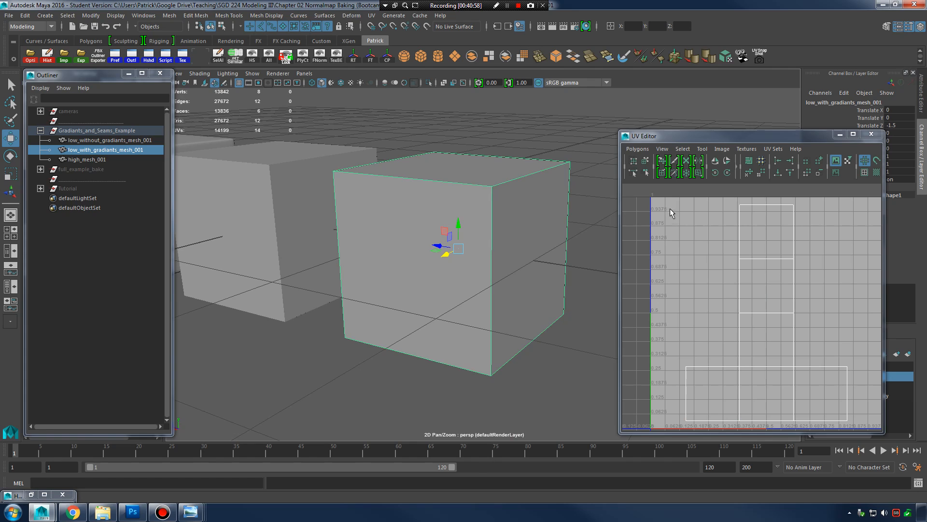
# Step: Move the UV Editor up beside the cube and inspect the connected UV layout of low_with_gradiants_mesh_001
pyautogui.moveTo(760, 136); pyautogui.dragTo(717, 103)
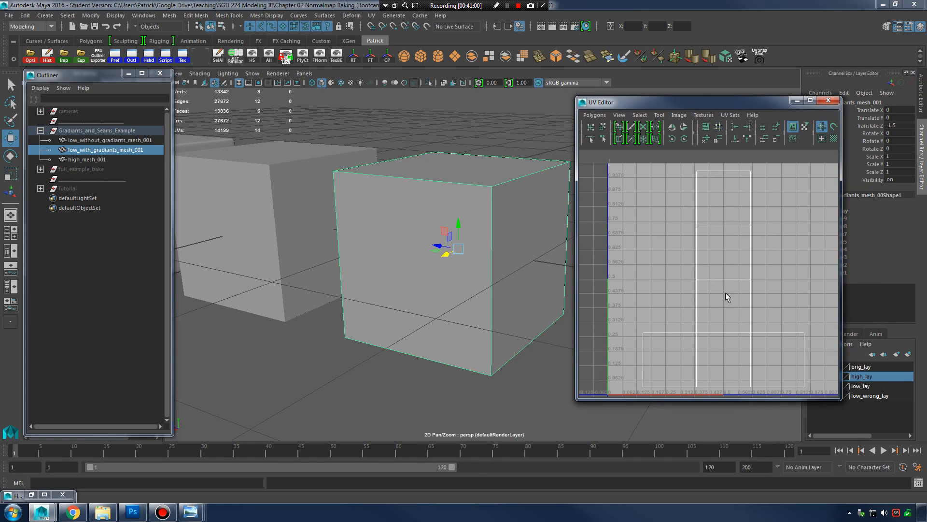
pyautogui.keyDown('alt'); pyautogui.moveTo(734, 269); pyautogui.dragTo(728, 262, button='middle'); pyautogui.keyUp('alt')
pyautogui.moveTo(728, 263)
pyautogui.keyDown('alt'); pyautogui.mouseDown(button='right')
pyautogui.moveTo(752, 267)
pyautogui.moveTo(736, 269)
pyautogui.mouseUp(button='right'); pyautogui.keyUp('alt')
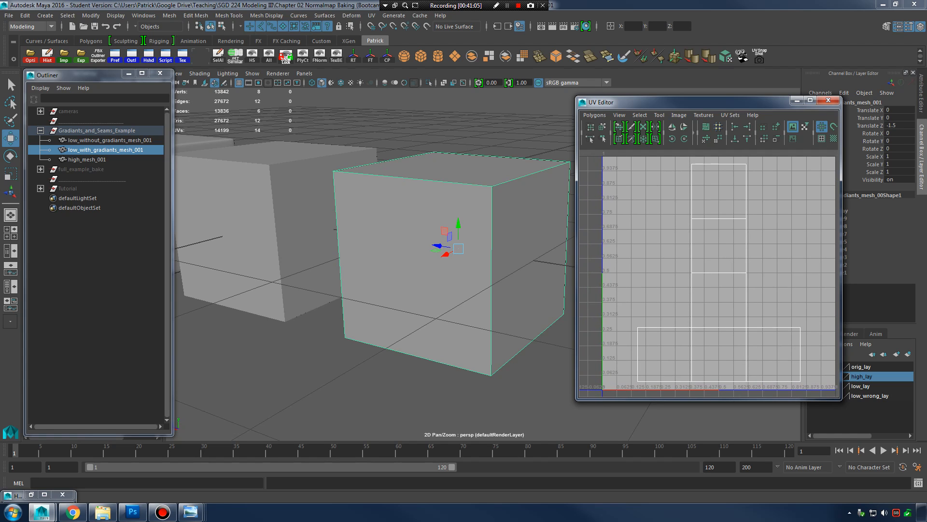
# Step: In Windows Photo Viewer, compare normal map 06_A.jpg with 05_A.JPG and 05_C.JPG, and rendered cube 05_D.JPG with 06_B.jpg
pyautogui.hotkey('alt', 'Tab')
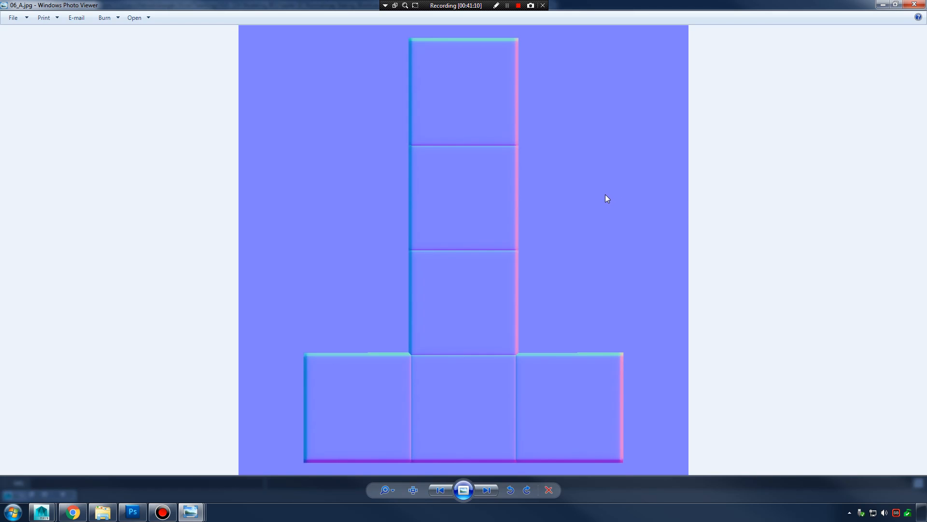
pyautogui.press('Left')
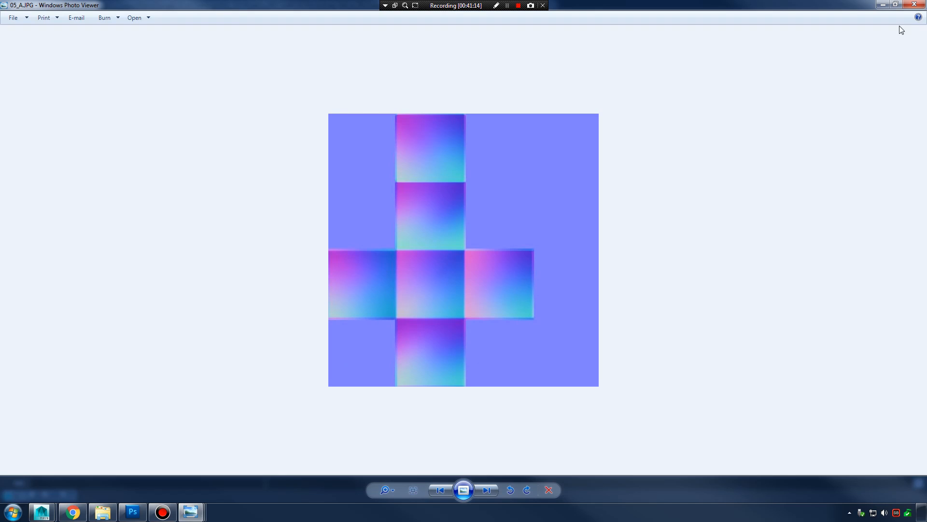
pyautogui.press('Right')
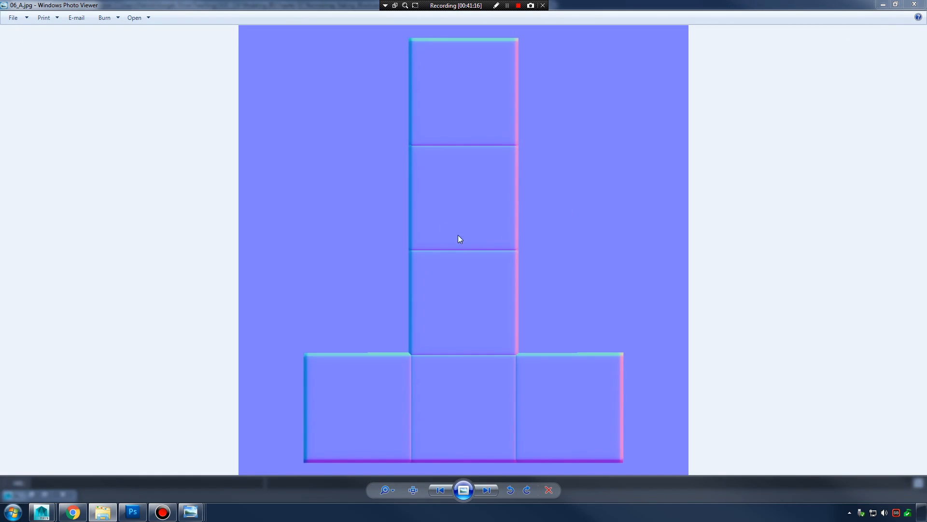
pyautogui.press('Right')
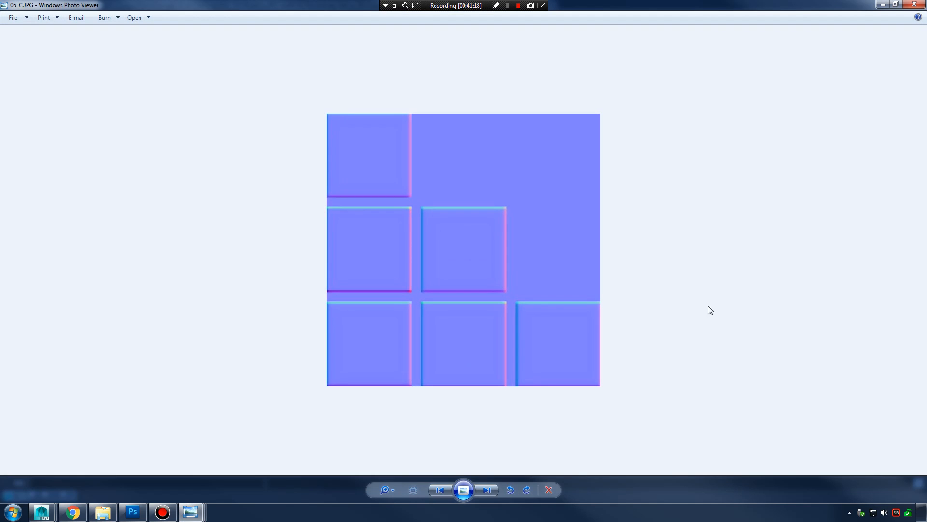
pyautogui.press('Left')
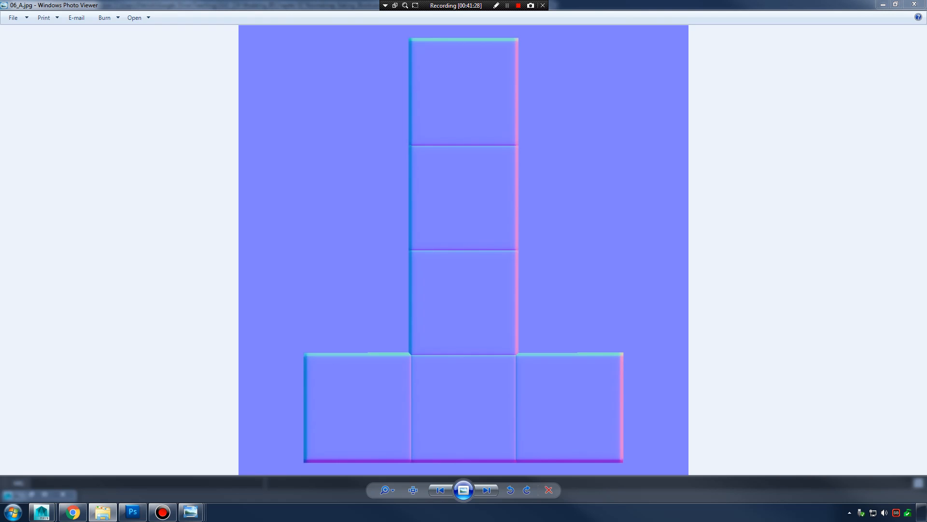
pyautogui.press('Left')
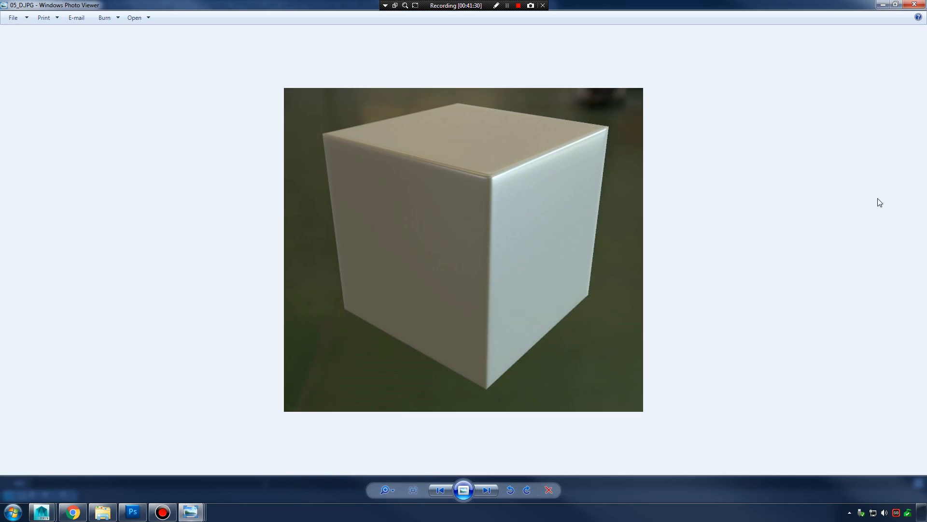
pyautogui.press('Right')
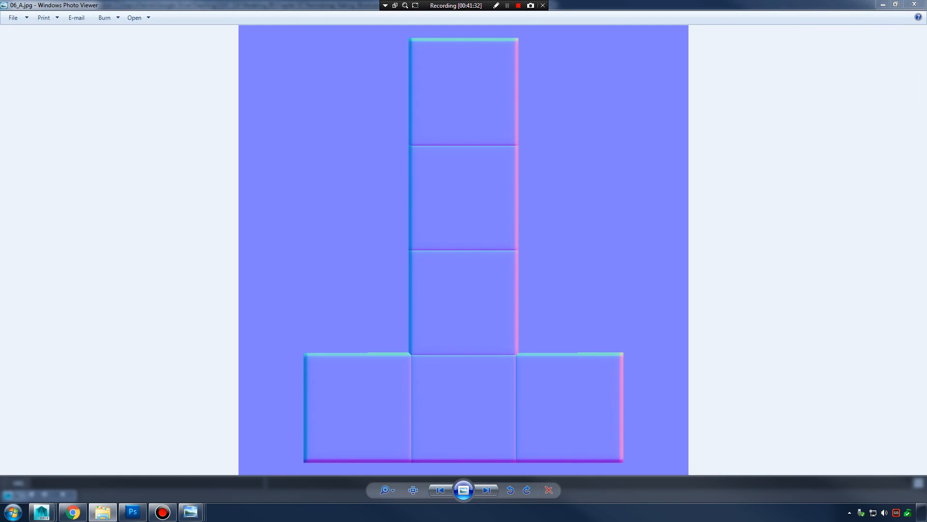
pyautogui.press('Right')
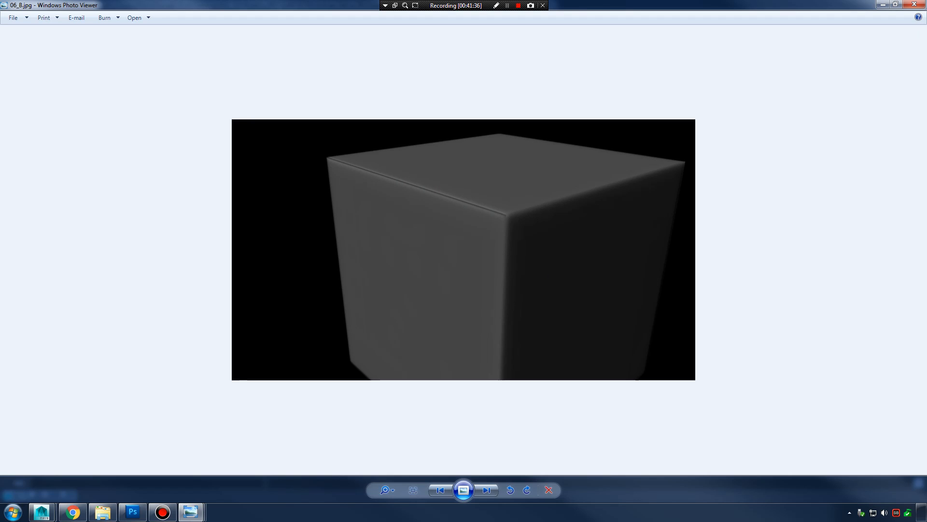
# Step: Compare normal map 06_A.jpg with rendered cube 06_B.jpg, examine the cube's edge seams up close, and return to Maya
pyautogui.press('Left')
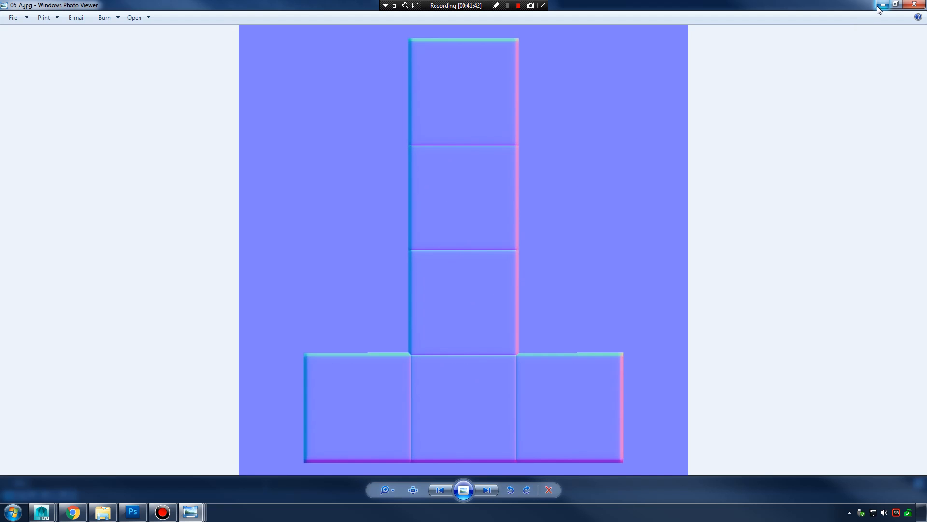
pyautogui.press('Right')
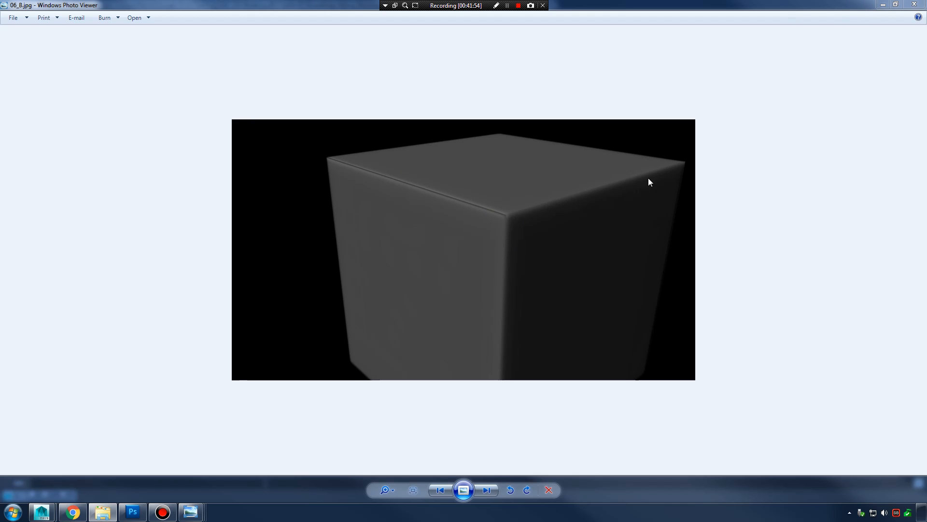
pyautogui.scroll(3, 552, 220)
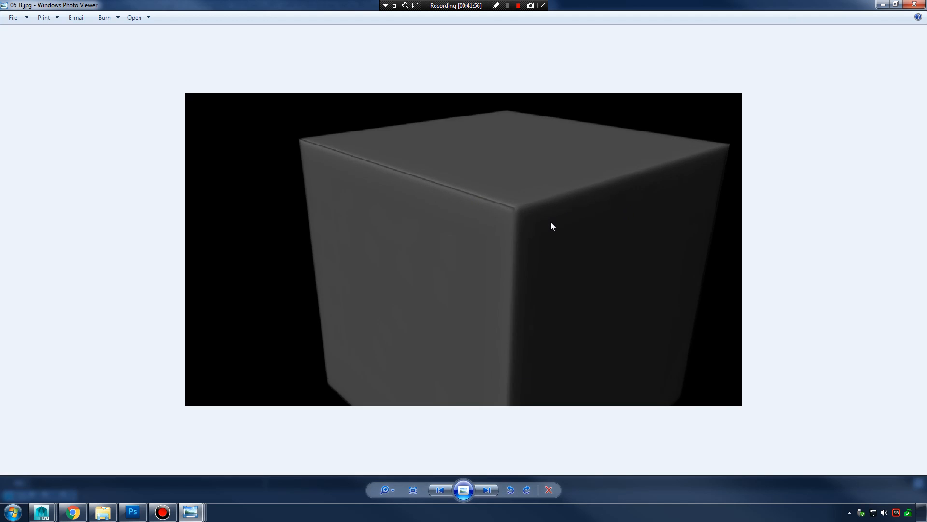
pyautogui.scroll(-1, 553, 221)
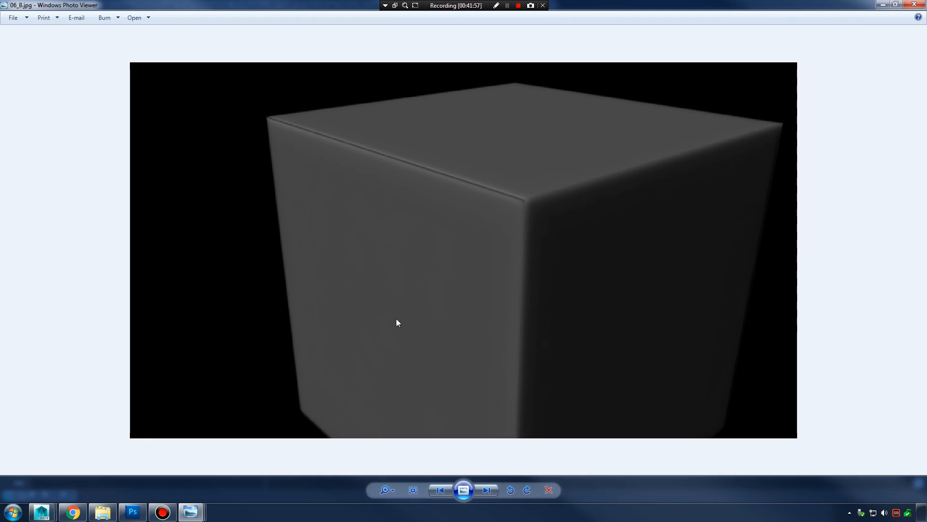
pyautogui.press('Right')
pyautogui.click(882, 5)
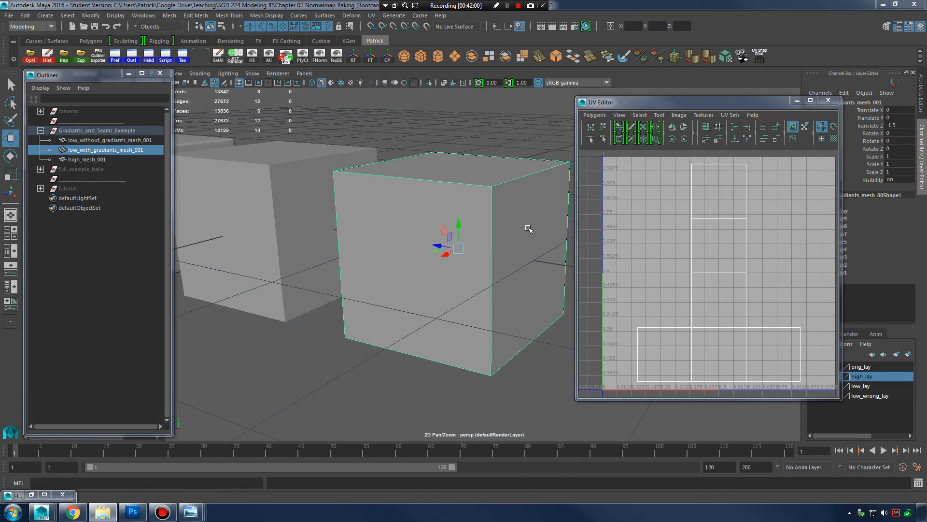
# Step: Select the four border edges of one side face of low_with_gradiants_mesh_001 to show where they lie in the UV layout
pyautogui.keyDown('alt'); pyautogui.moveTo(774, 251); pyautogui.dragTo(751, 257, button='middle'); pyautogui.keyUp('alt')
pyautogui.keyDown('alt'); pyautogui.moveTo(479, 214); pyautogui.dragTo(482, 230, button='middle'); pyautogui.keyUp('alt')
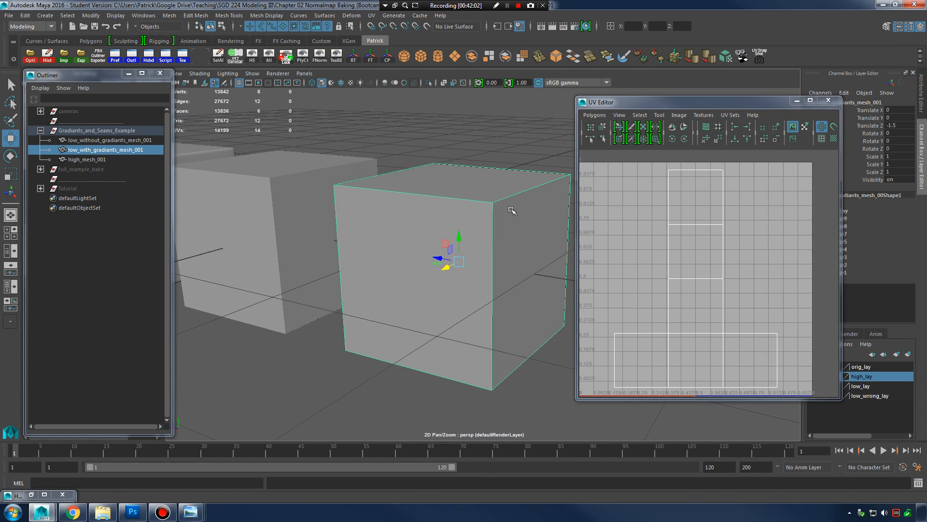
pyautogui.keyDown('alt'); pyautogui.moveTo(513, 208); pyautogui.dragTo(548, 241, button='right'); pyautogui.keyUp('alt')
pyautogui.moveTo(492, 195); pyautogui.dragTo(495, 168, button='right')
pyautogui.click(498, 165)
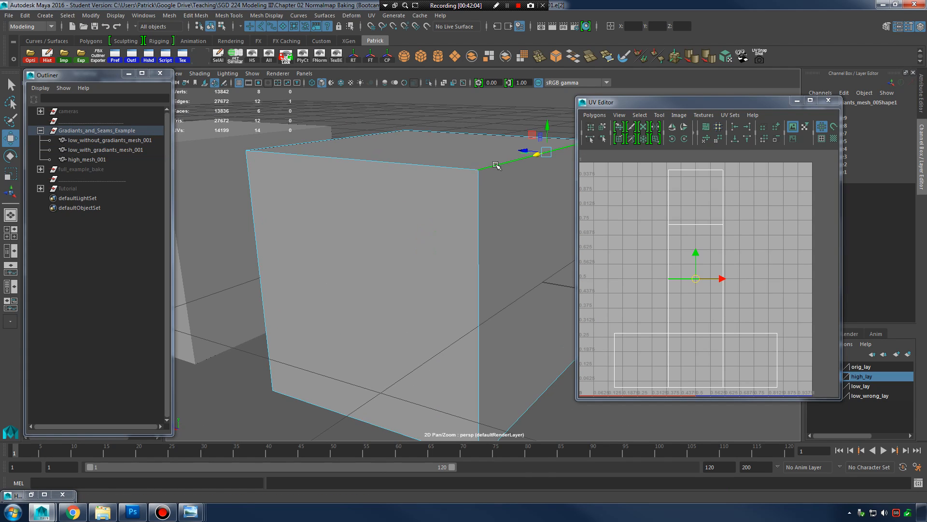
pyautogui.keyDown('alt'); pyautogui.moveTo(502, 197); pyautogui.dragTo(475, 202, button='middle'); pyautogui.keyUp('alt')
pyautogui.keyDown('shift'); pyautogui.click(445, 217); pyautogui.keyUp('shift')
pyautogui.keyDown('alt'); pyautogui.moveTo(446, 217); pyautogui.dragTo(501, 280); pyautogui.keyUp('alt')
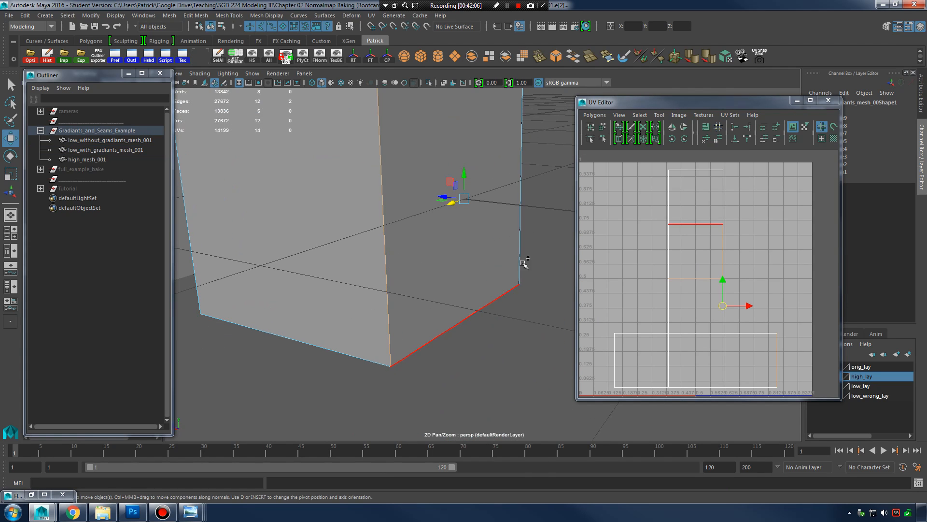
pyautogui.keyDown('shift'); pyautogui.click(517, 206); pyautogui.keyUp('shift')
pyautogui.keyDown('alt'); pyautogui.moveTo(516, 207); pyautogui.dragTo(493, 325); pyautogui.keyUp('alt')
pyautogui.keyDown('shift'); pyautogui.click(493, 325); pyautogui.keyUp('shift')
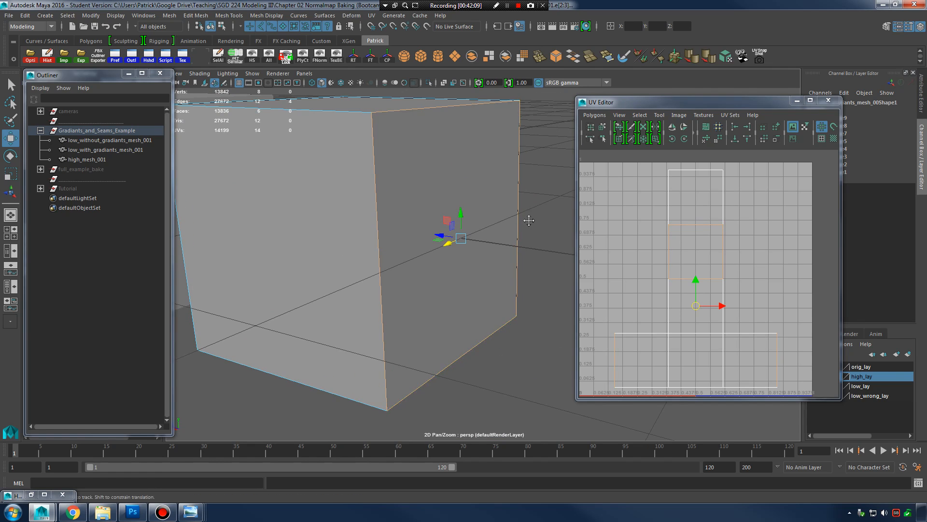
# Step: In the UV Editor, select the edge shared by the side face and the bottom face, and frame it in the 3D view
pyautogui.keyDown('alt'); pyautogui.moveTo(528, 217); pyautogui.dragTo(541, 239); pyautogui.keyUp('alt')
pyautogui.scroll(5, 760, 285)
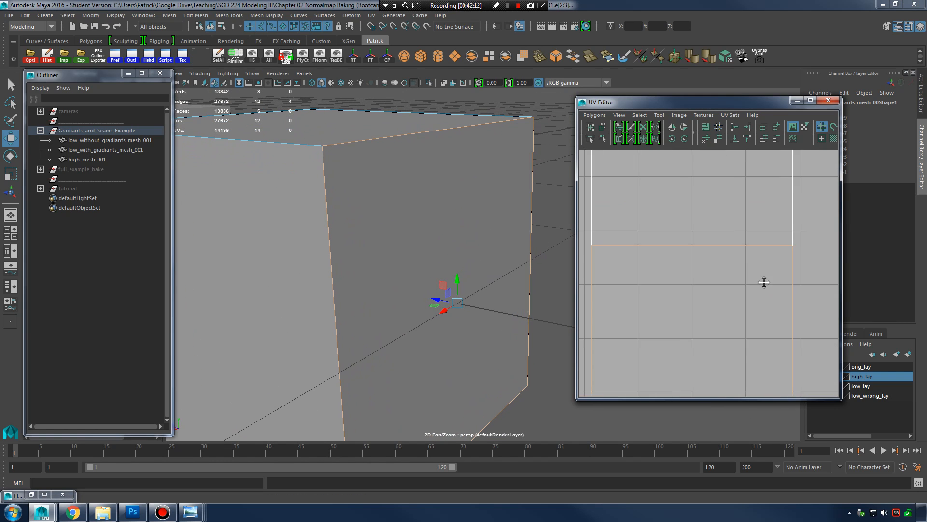
pyautogui.rightClick(724, 243)
pyautogui.moveTo(724, 240); pyautogui.dragTo(724, 214, button='right')
pyautogui.moveTo(714, 213); pyautogui.dragTo(724, 271)
pyautogui.press('f')
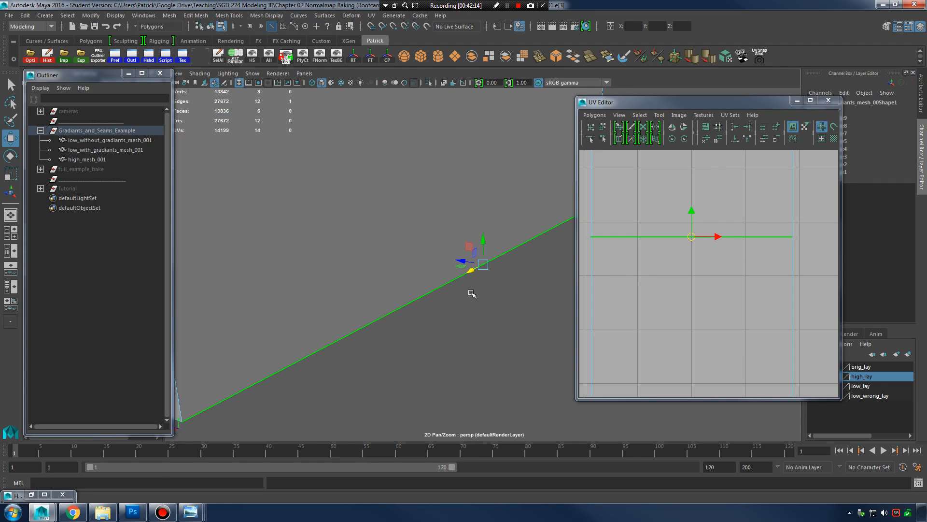
# Step: Examine the selected shared edge between the cube's side and bottom faces from below and from several angles
pyautogui.keyDown('alt'); pyautogui.moveTo(470, 290); pyautogui.dragTo(498, 252); pyautogui.keyUp('alt')
pyautogui.keyDown('alt'); pyautogui.moveTo(499, 253); pyautogui.dragTo(458, 261, button='right'); pyautogui.keyUp('alt')
pyautogui.keyDown('alt'); pyautogui.moveTo(458, 261); pyautogui.dragTo(528, 259); pyautogui.keyUp('alt')
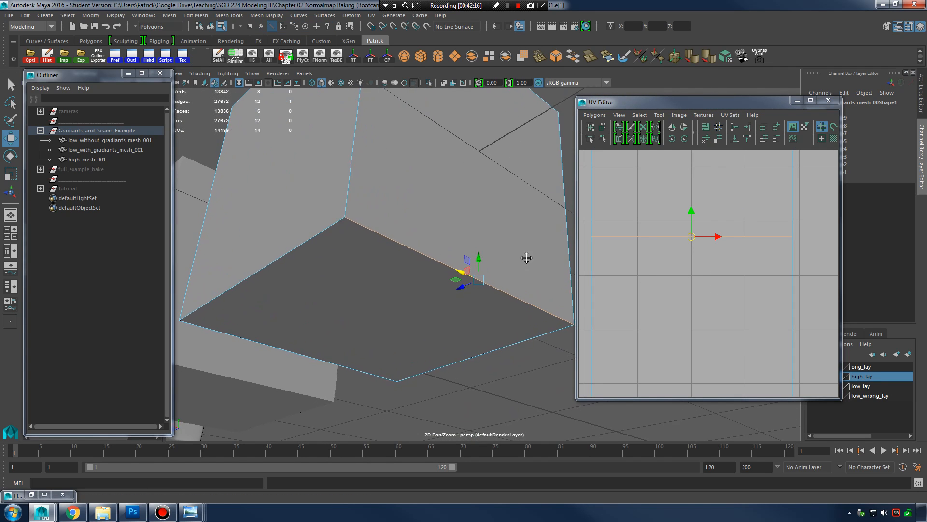
pyautogui.keyDown('alt'); pyautogui.moveTo(528, 259); pyautogui.dragTo(468, 261, button='middle'); pyautogui.keyUp('alt')
pyautogui.keyDown('alt'); pyautogui.moveTo(468, 261); pyautogui.dragTo(491, 263, button='right'); pyautogui.keyUp('alt')
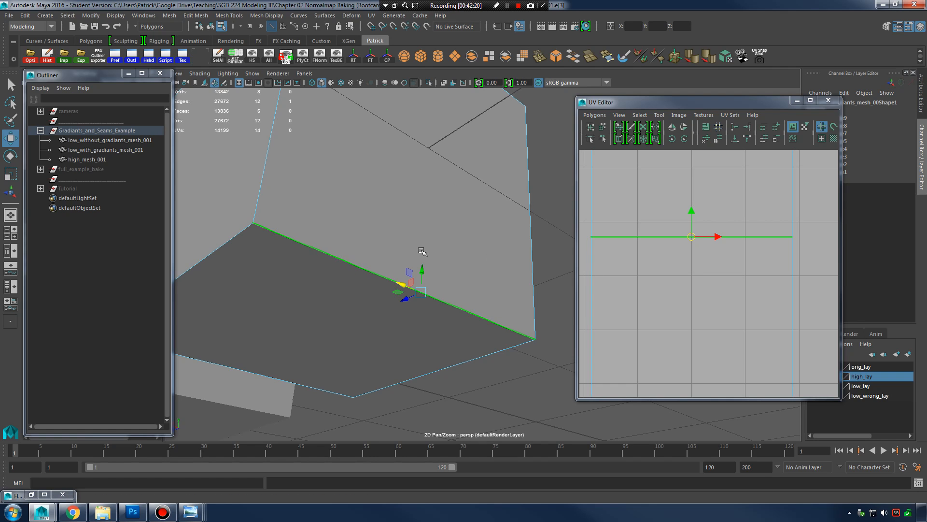
pyautogui.keyDown('alt'); pyautogui.moveTo(420, 257); pyautogui.dragTo(449, 277); pyautogui.keyUp('alt')
pyautogui.keyDown('alt'); pyautogui.moveTo(449, 277); pyautogui.dragTo(463, 278, button='right'); pyautogui.keyUp('alt')
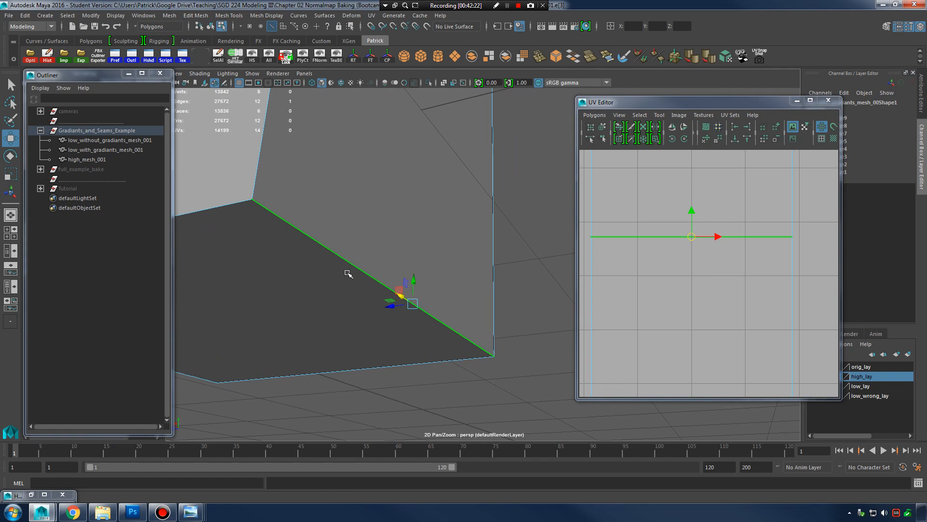
pyautogui.keyDown('alt'); pyautogui.moveTo(370, 267); pyautogui.dragTo(386, 276, button='middle'); pyautogui.keyUp('alt')
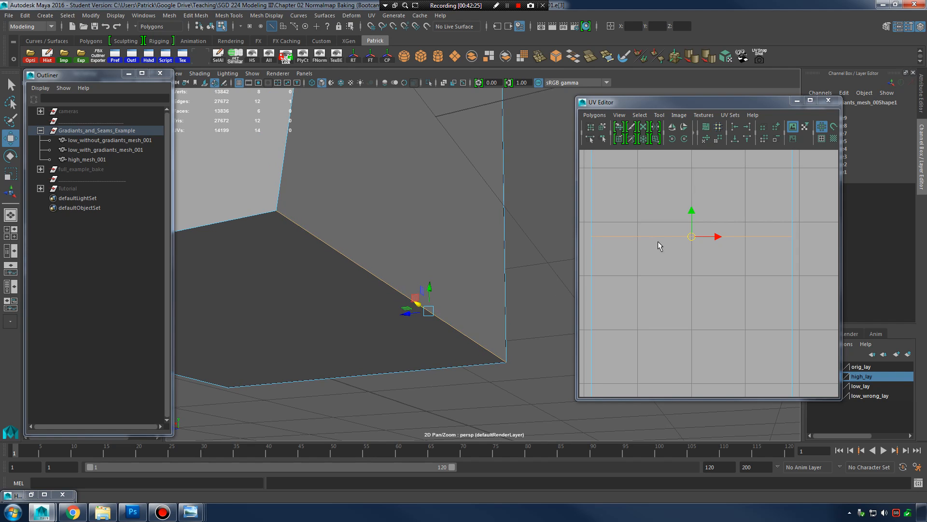
pyautogui.keyDown('alt'); pyautogui.moveTo(456, 255); pyautogui.dragTo(483, 255); pyautogui.keyUp('alt')
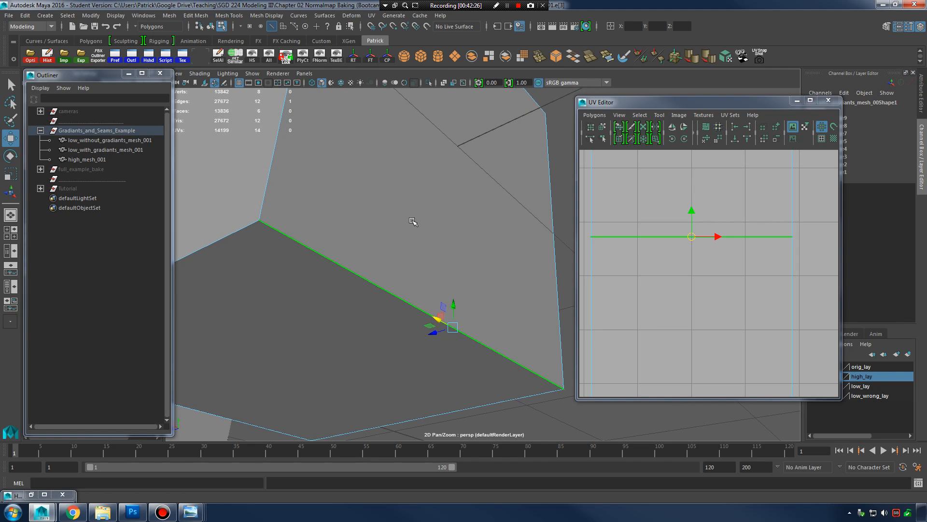
# Step: Select the cube's bottom face to locate its UV shell, and reselect its shared edge with the side face in the UV Editor
pyautogui.moveTo(438, 187); pyautogui.dragTo(441, 204, button='right')
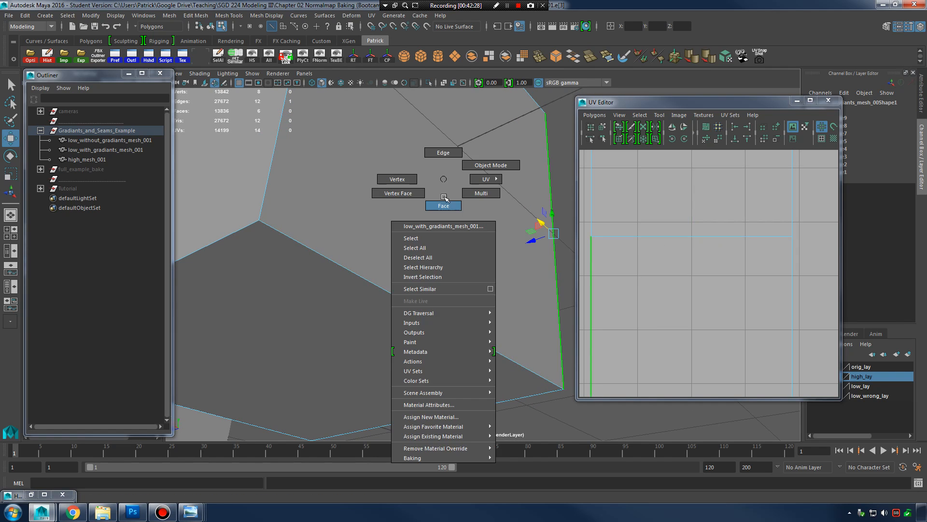
pyautogui.click(448, 197)
pyautogui.click(350, 338)
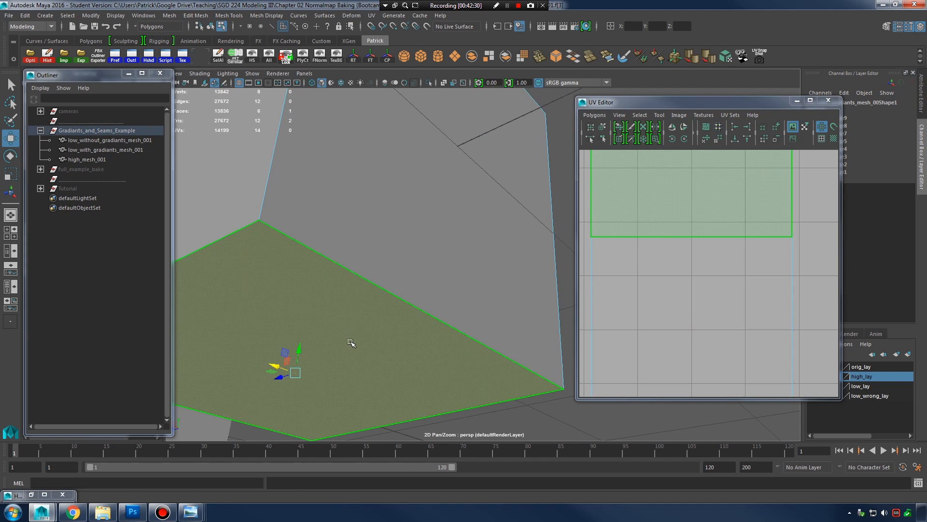
pyautogui.moveTo(668, 240); pyautogui.dragTo(683, 213, button='right')
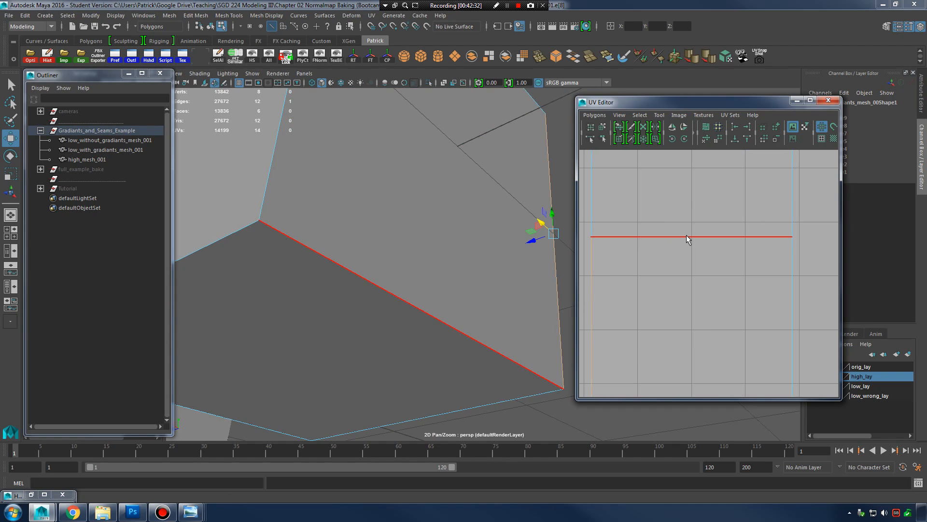
pyautogui.click(687, 236)
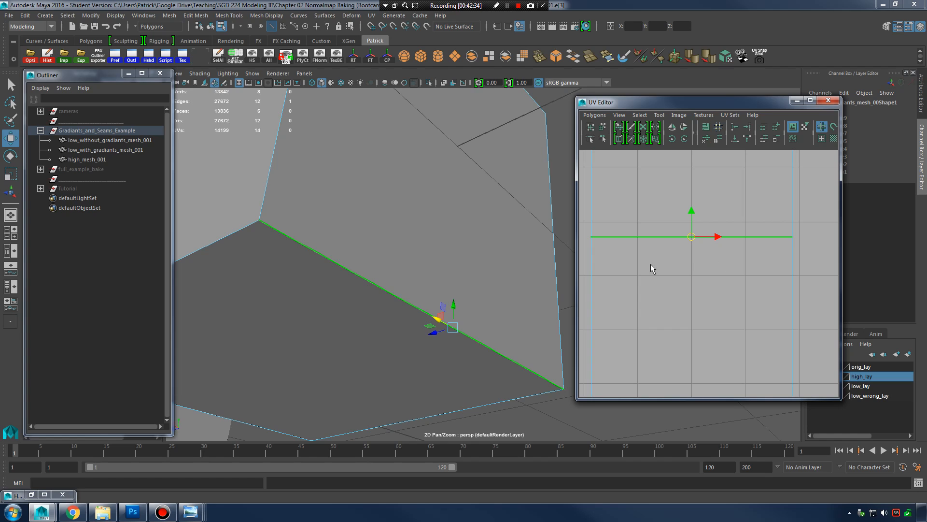
# Step: Move and enlarge the UV Editor window and fit the full length of the selected shared edge inside it
pyautogui.keyDown('alt'); pyautogui.moveTo(654, 245); pyautogui.dragTo(700, 241, button='right'); pyautogui.keyUp('alt')
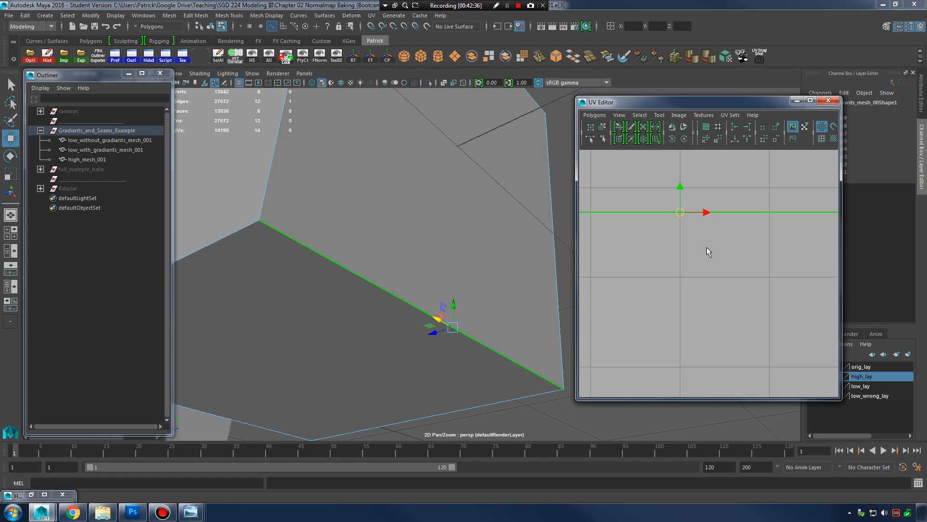
pyautogui.keyDown('alt'); pyautogui.moveTo(706, 248); pyautogui.dragTo(729, 260, button='middle'); pyautogui.keyUp('alt')
pyautogui.keyDown('alt'); pyautogui.moveTo(729, 261); pyautogui.dragTo(570, 249, button='right'); pyautogui.keyUp('alt')
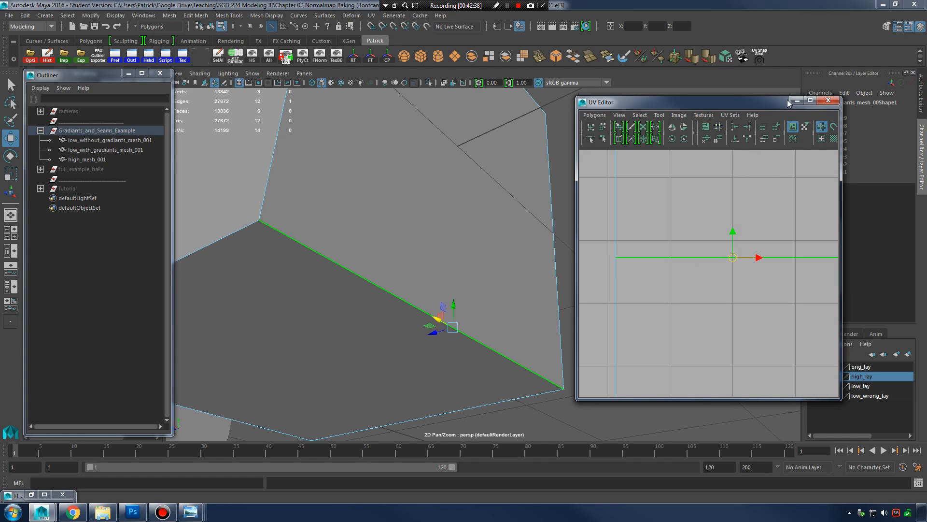
pyautogui.moveTo(783, 102); pyautogui.dragTo(718, 52)
pyautogui.moveTo(775, 348); pyautogui.dragTo(888, 414)
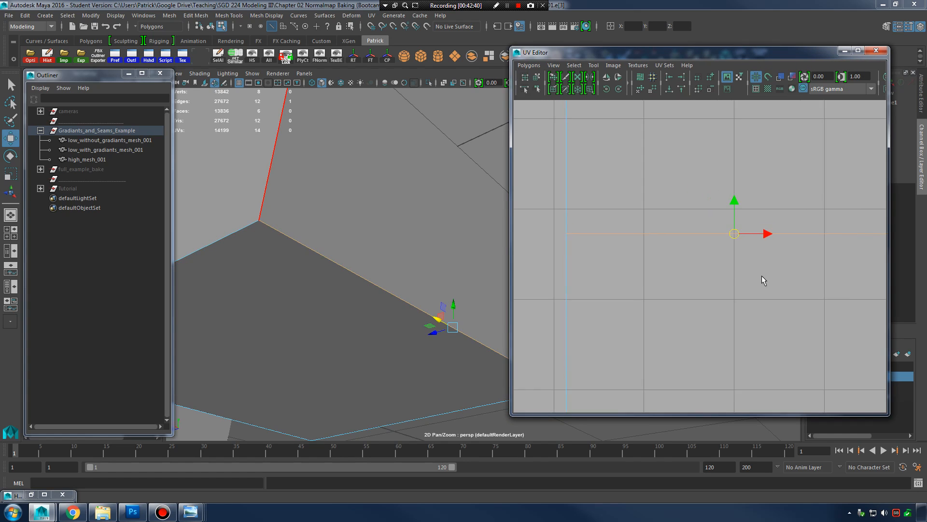
pyautogui.keyDown('alt'); pyautogui.moveTo(746, 277); pyautogui.dragTo(663, 259, button='right'); pyautogui.keyUp('alt')
pyautogui.keyDown('alt'); pyautogui.moveTo(662, 259); pyautogui.dragTo(681, 232, button='middle'); pyautogui.keyUp('alt')
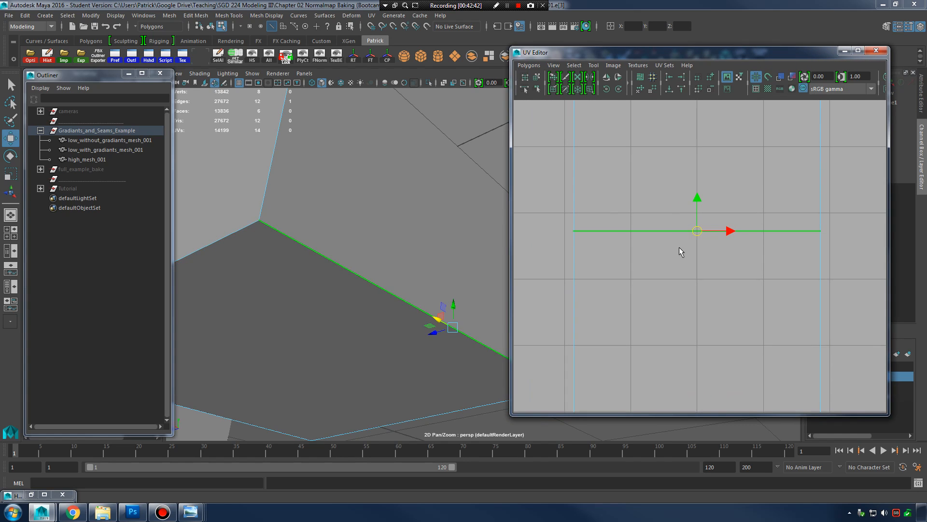
# Step: Select the cube's bottom face and adjoining side face in turn to compare their UVs, and reselect the edge between them
pyautogui.moveTo(688, 177); pyautogui.dragTo(687, 203, button='right')
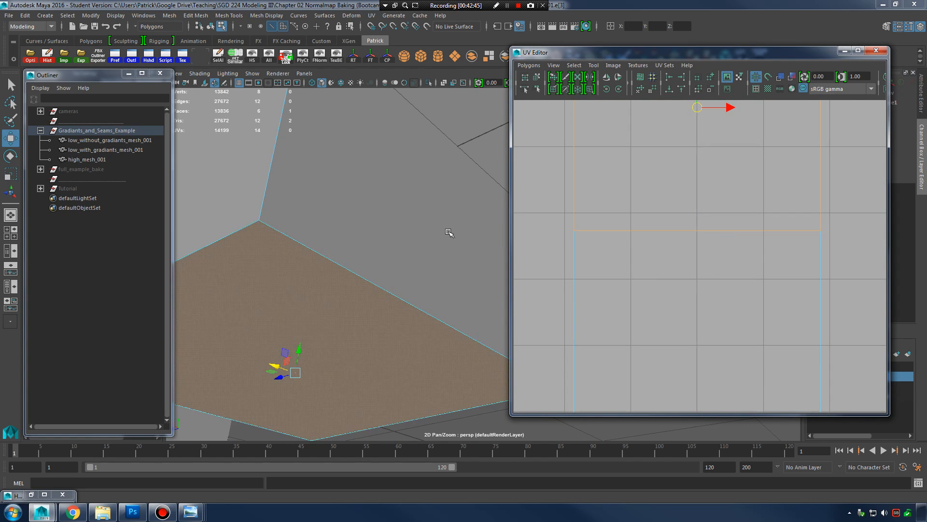
pyautogui.click(306, 298)
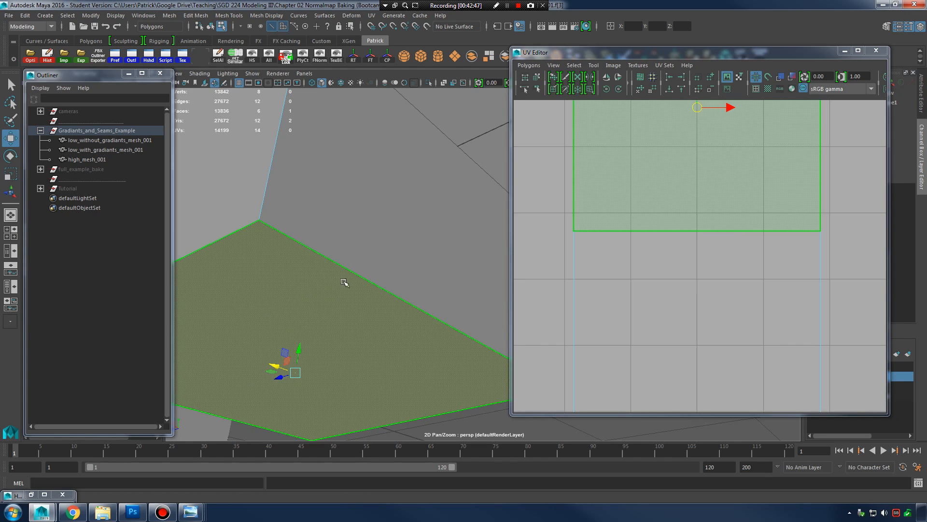
pyautogui.click(357, 270)
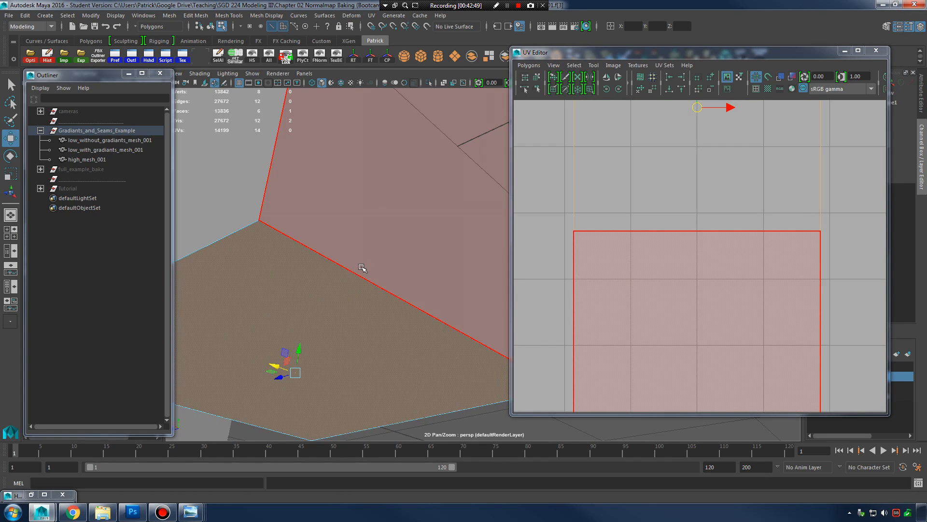
pyautogui.click(365, 260)
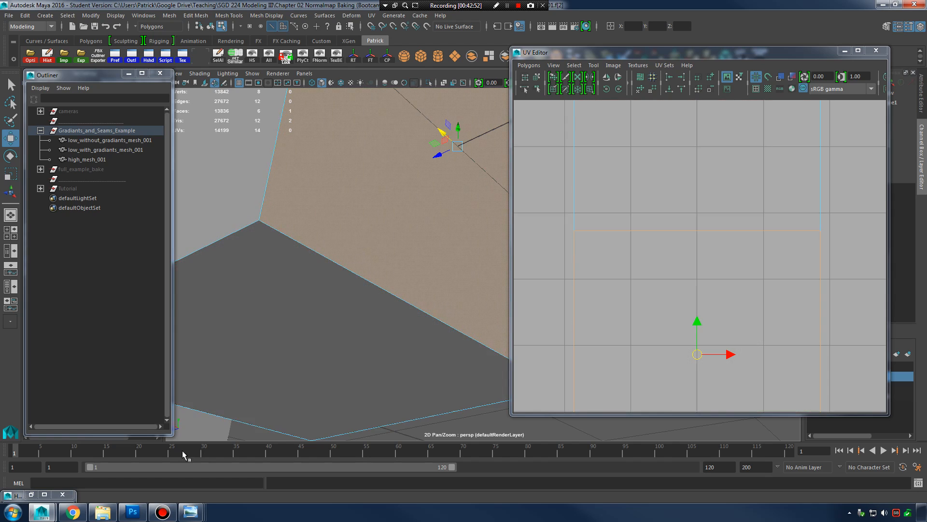
pyautogui.moveTo(347, 269); pyautogui.dragTo(346, 208, button='right')
pyautogui.click(347, 270)
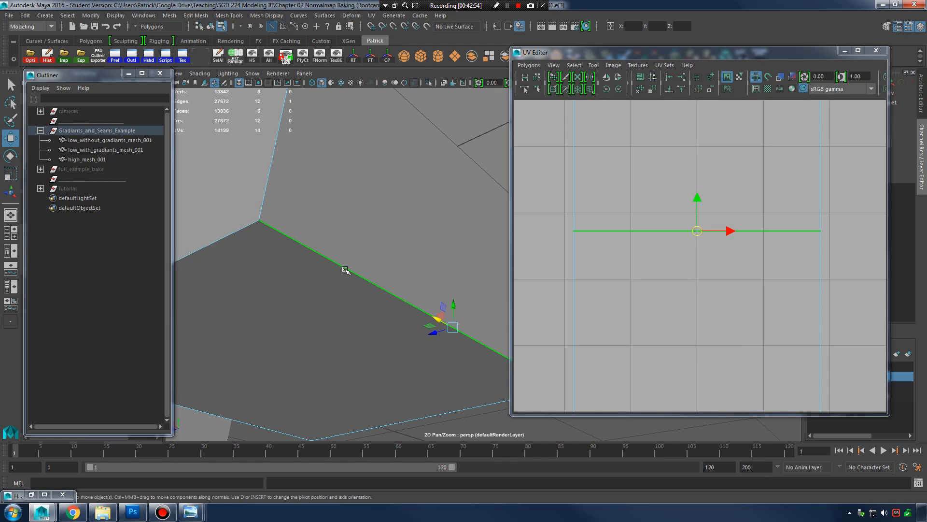
# Step: Switch to 06_A.jpg in Windows Photo Viewer and examine the normal map's color transition along the shared edges between connected faces
pyautogui.moveTo(191, 511)
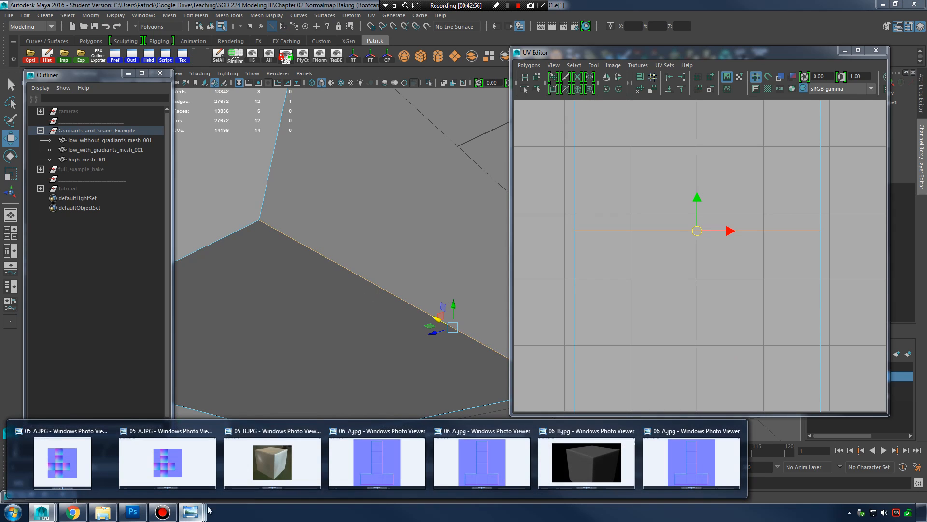
pyautogui.click(528, 473)
pyautogui.scroll(5, 482, 276)
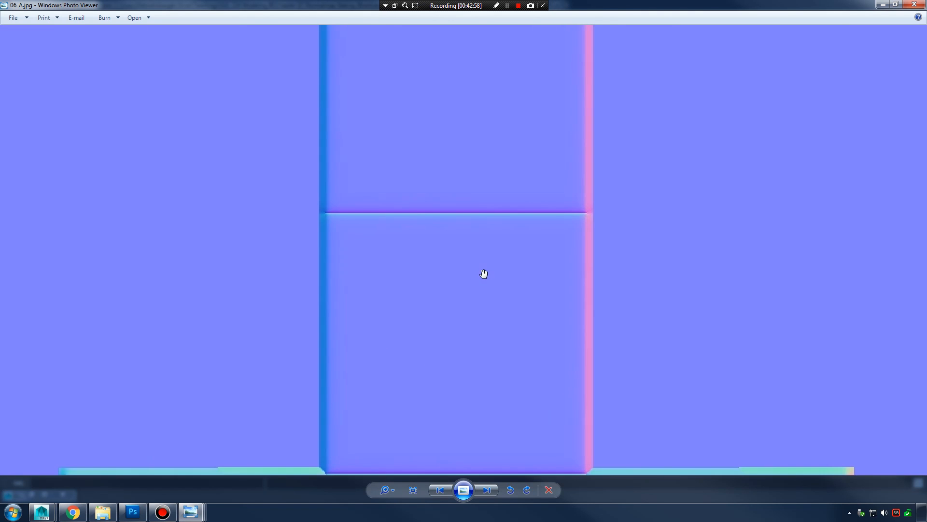
pyautogui.scroll(3, 404, 222)
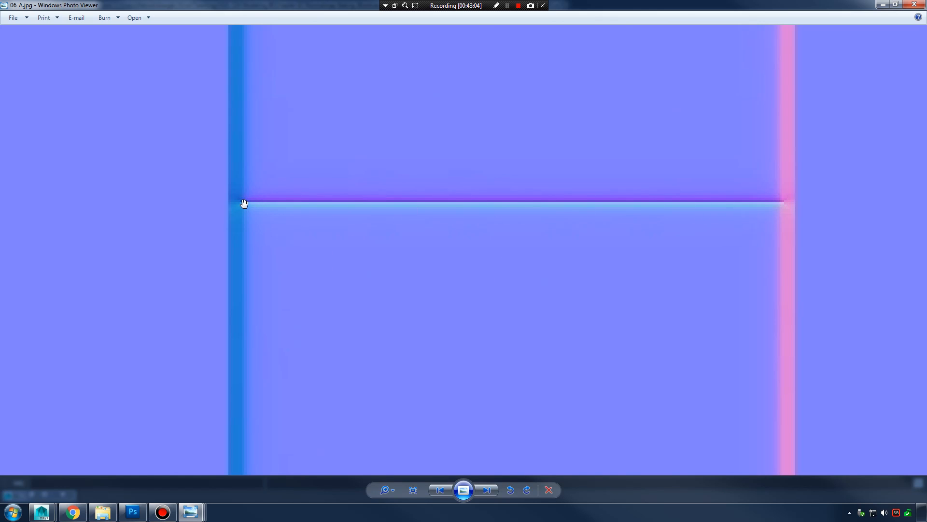
pyautogui.scroll(-2, 652, 211)
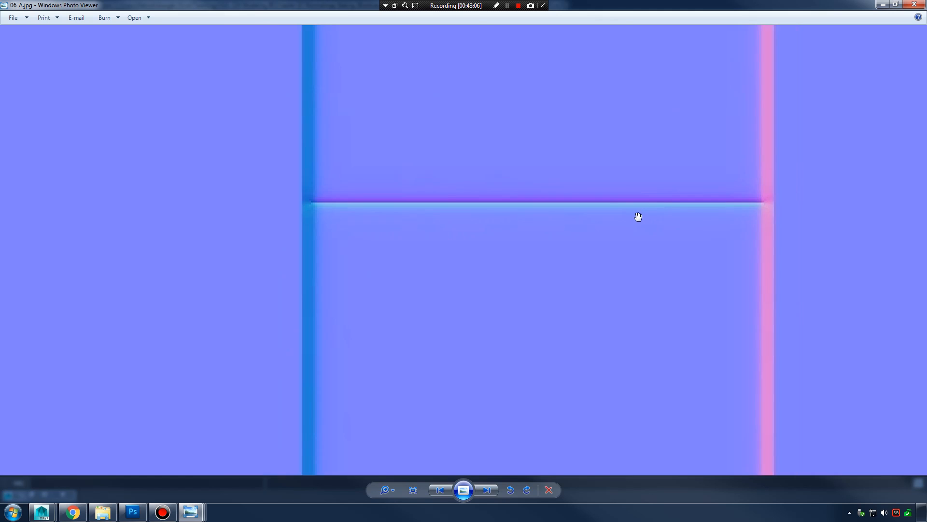
pyautogui.moveTo(630, 208); pyautogui.dragTo(540, 141)
pyautogui.moveTo(568, 288); pyautogui.dragTo(567, 250)
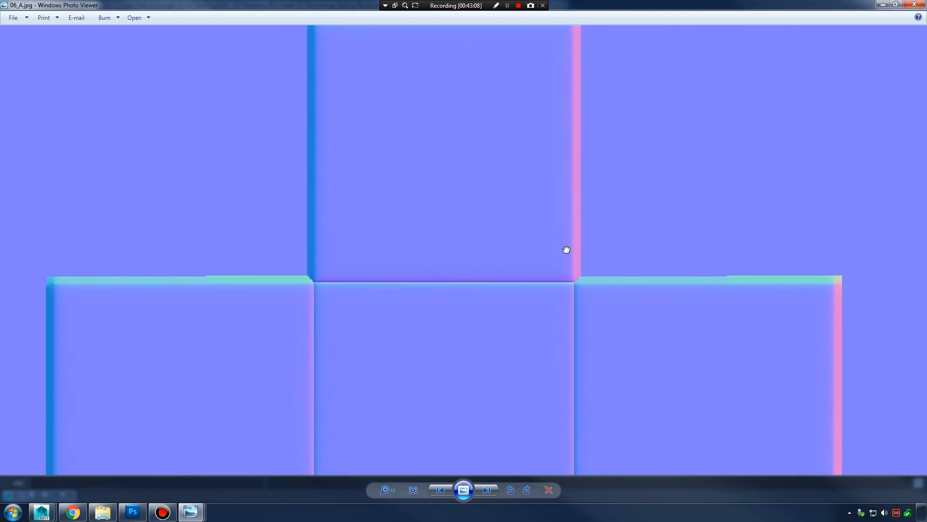
pyautogui.moveTo(580, 195); pyautogui.dragTo(575, 361)
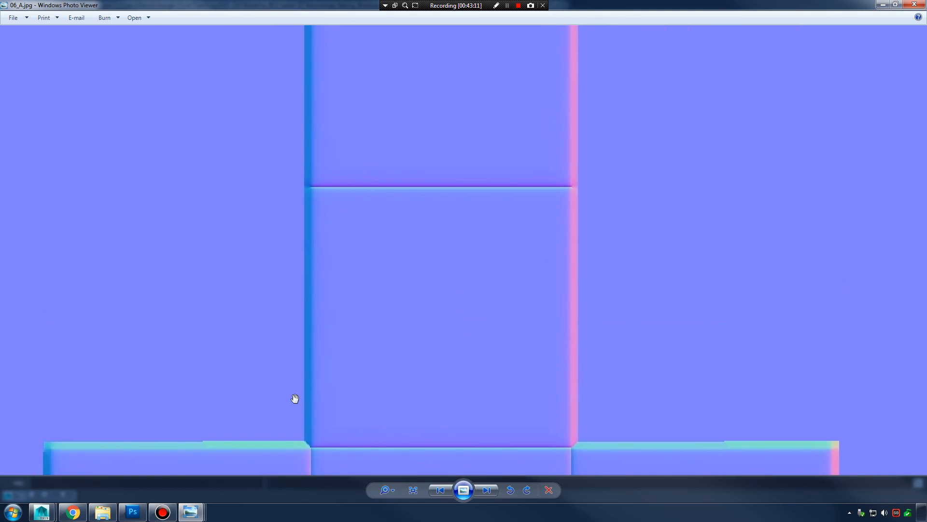
# Step: Compare the 06_B.jpg cube render with the 06_A.jpg normal map, examining the edges between connected faces and the map's outer borders
pyautogui.press('Right')
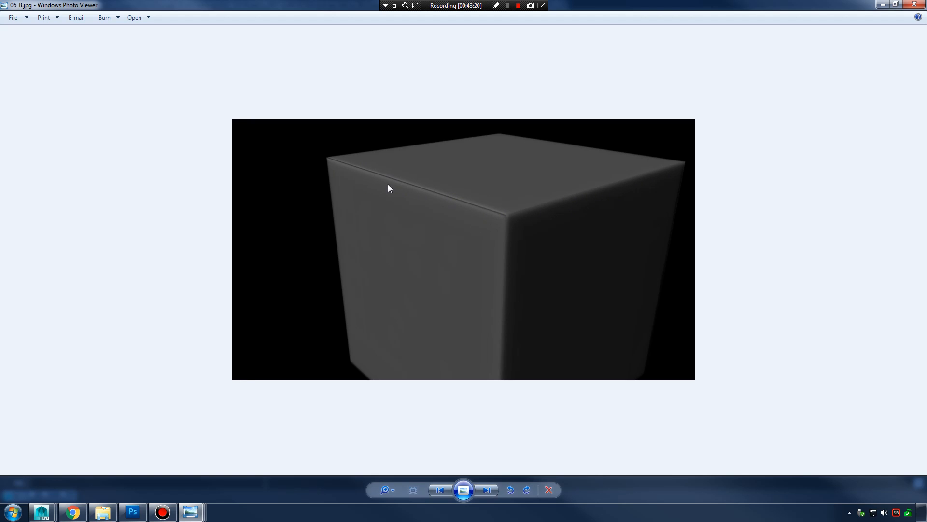
pyautogui.press('Left')
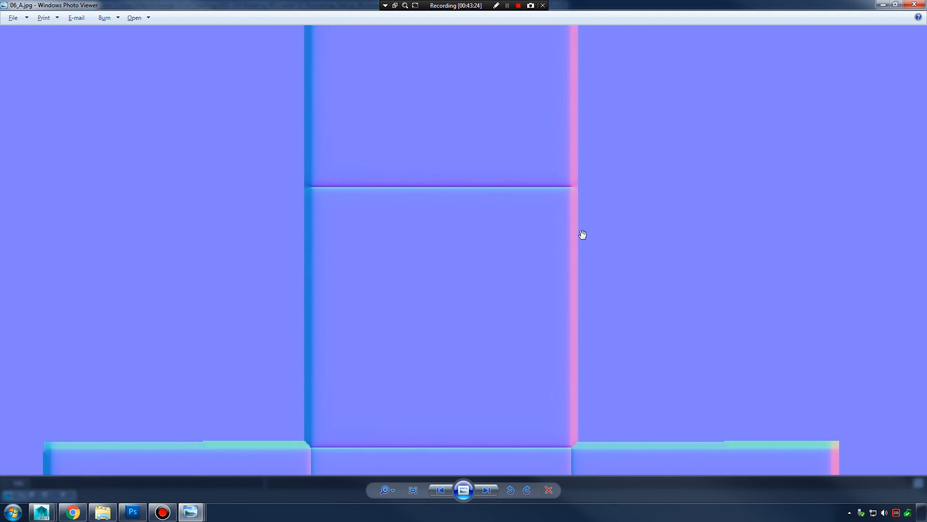
pyautogui.scroll(-3, 569, 197)
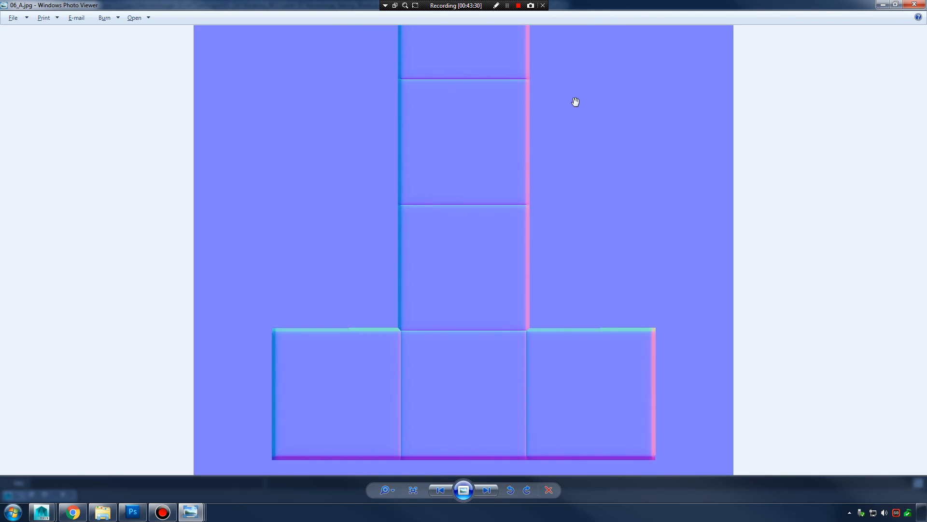
pyautogui.moveTo(576, 101); pyautogui.dragTo(555, 129)
pyautogui.scroll(2, 575, 311)
pyautogui.moveTo(584, 308); pyautogui.dragTo(602, 231)
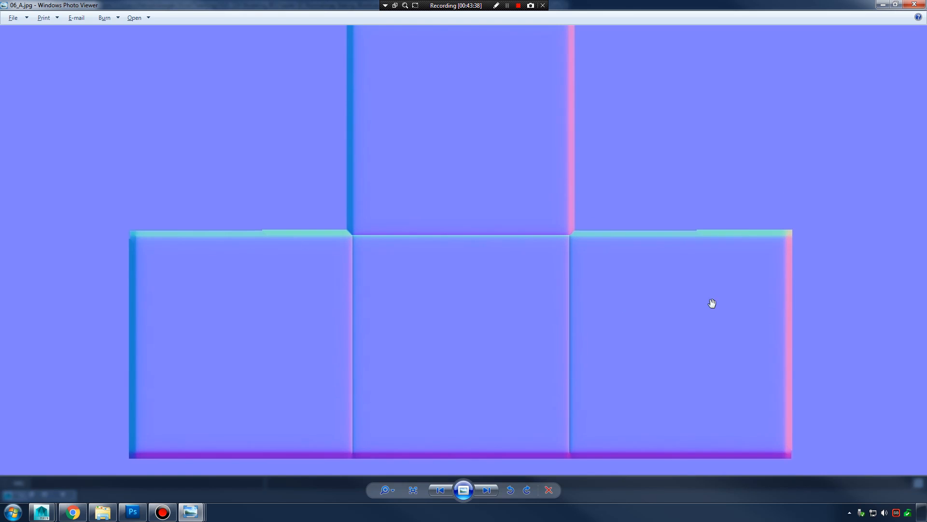
pyautogui.moveTo(712, 304); pyautogui.dragTo(702, 208)
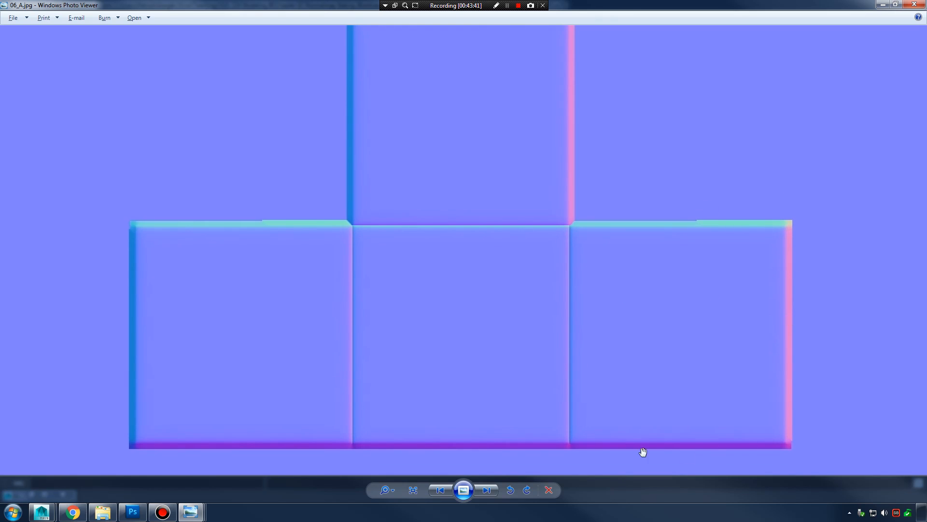
pyautogui.scroll(-4, 490, 279)
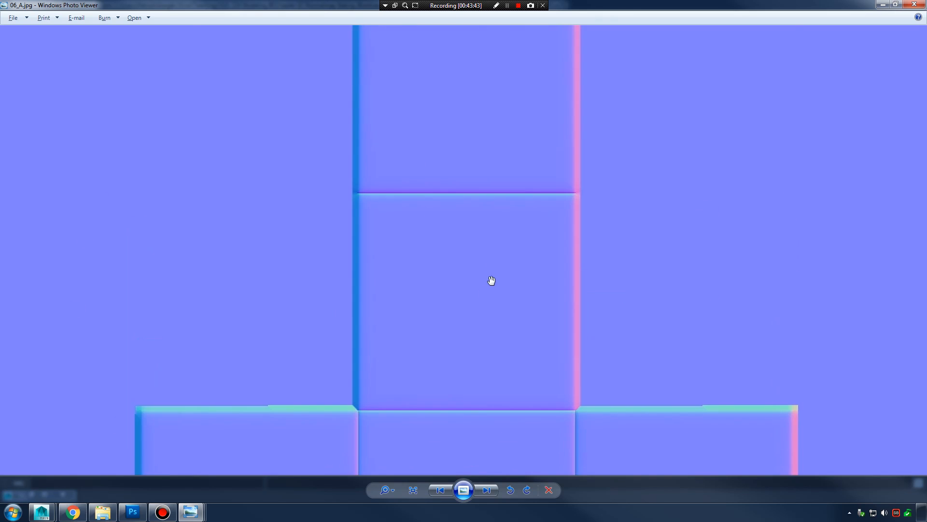
pyautogui.scroll(3, 521, 249)
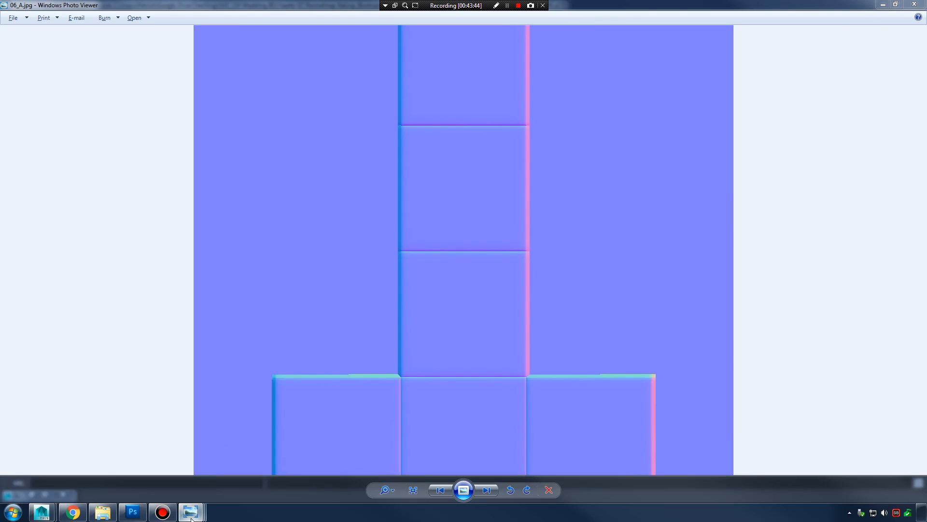
# Step: View 06_B.jpg and 06_A.jpg again, close the covering viewer window, and minimize the 06_A.jpg window to return to Maya
pyautogui.moveTo(191, 512)
pyautogui.click(566, 446)
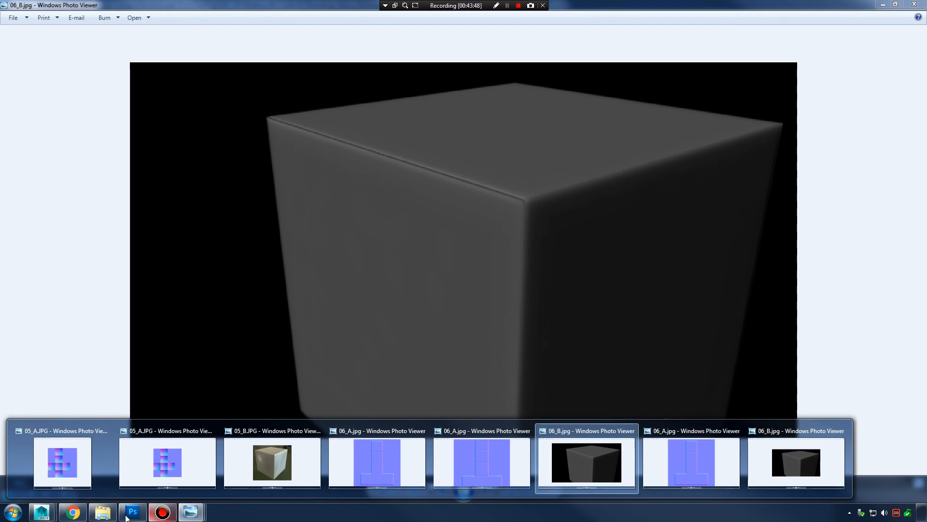
pyautogui.click(377, 462)
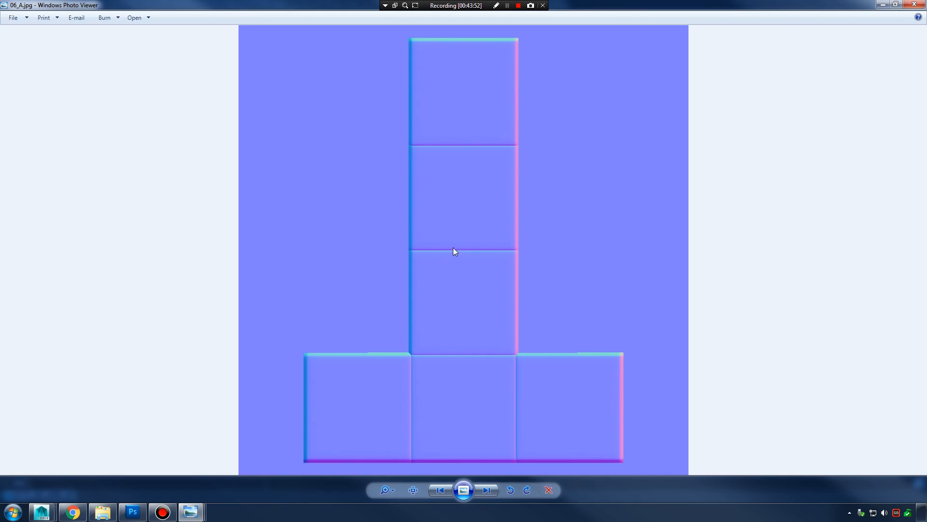
pyautogui.moveTo(649, 7); pyautogui.dragTo(926, 113)
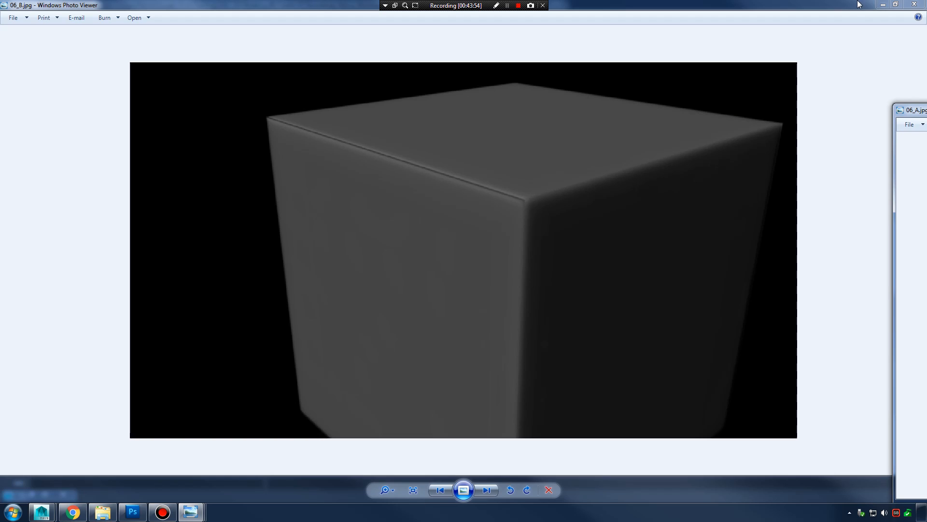
pyautogui.click(915, 4)
pyautogui.click(914, 4)
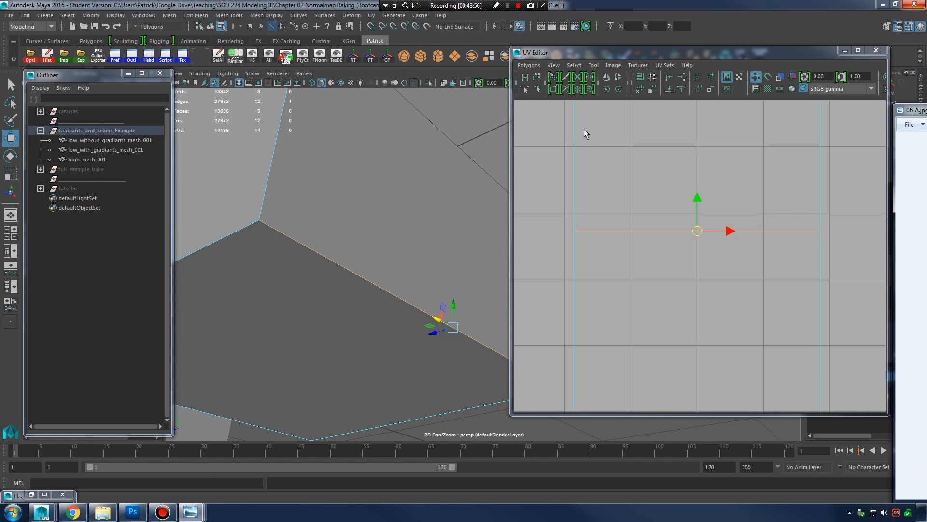
pyautogui.moveTo(305, 254); pyautogui.dragTo(310, 243, button='right')
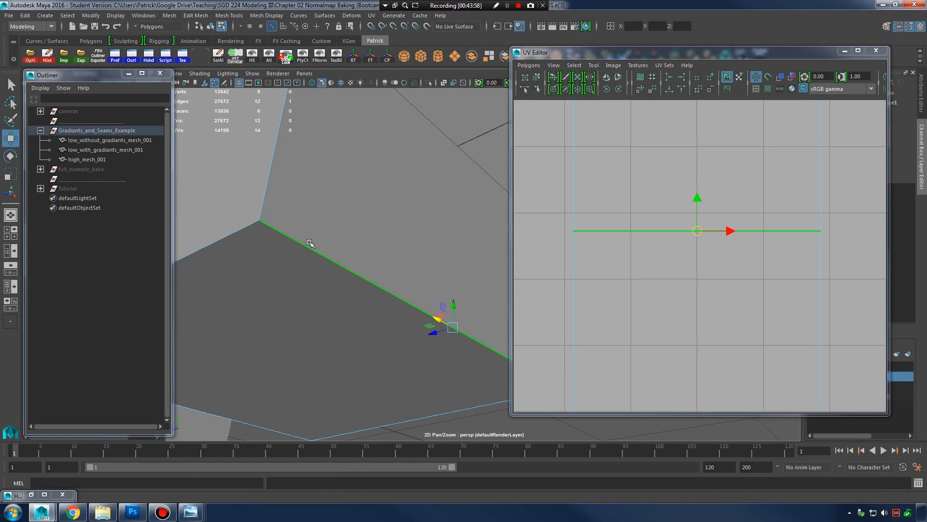
pyautogui.moveTo(926, 102); pyautogui.dragTo(604, 82)
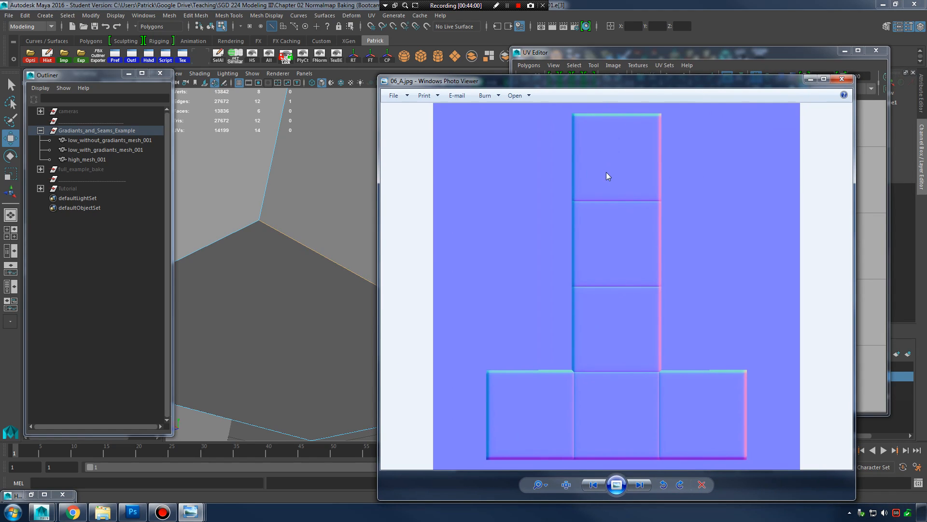
pyautogui.click(810, 80)
# Step: Minimize the UV Editor and select the bottom face of the low_with_gradiants_mesh_001 cube
pyautogui.keyDown('alt'); pyautogui.moveTo(415, 251); pyautogui.dragTo(305, 239, button='right'); pyautogui.keyUp('alt')
pyautogui.click(845, 51)
pyautogui.keyDown('alt'); pyautogui.moveTo(531, 210); pyautogui.dragTo(487, 213, button='right'); pyautogui.keyUp('alt')
pyautogui.keyDown('alt'); pyautogui.moveTo(486, 213); pyautogui.dragTo(520, 213, button='middle'); pyautogui.keyUp('alt')
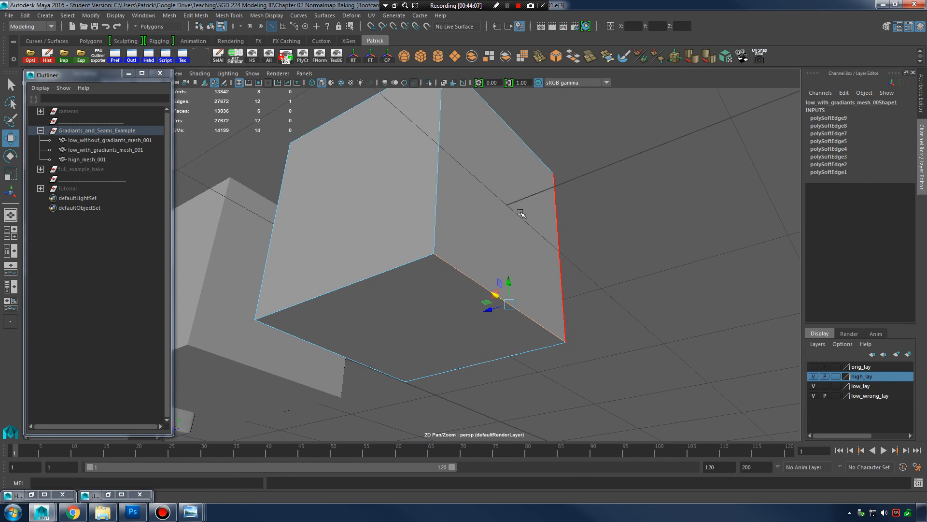
pyautogui.moveTo(520, 213); pyautogui.dragTo(512, 239, button='right')
pyautogui.keyDown('shift'); pyautogui.click(458, 305); pyautogui.keyUp('shift')
pyautogui.keyDown('alt'); pyautogui.moveTo(570, 292); pyautogui.dragTo(634, 271); pyautogui.keyUp('alt')
# Step: Select the low_without_gradiants_mesh_001 cube in object mode and show its separate UV shells in the UV Editor
pyautogui.moveTo(514, 233); pyautogui.dragTo(548, 207, button='right')
pyautogui.click(662, 213)
pyautogui.keyDown('alt'); pyautogui.moveTo(544, 273); pyautogui.dragTo(757, 289); pyautogui.keyUp('alt')
pyautogui.click(313, 250)
pyautogui.keyDown('alt'); pyautogui.moveTo(313, 256); pyautogui.dragTo(555, 250, button='middle'); pyautogui.keyUp('alt')
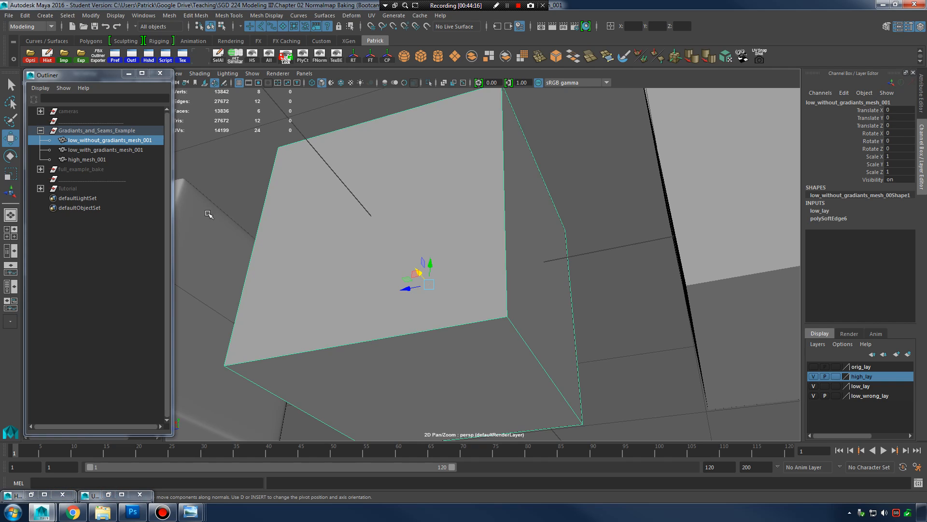
pyautogui.click(109, 495)
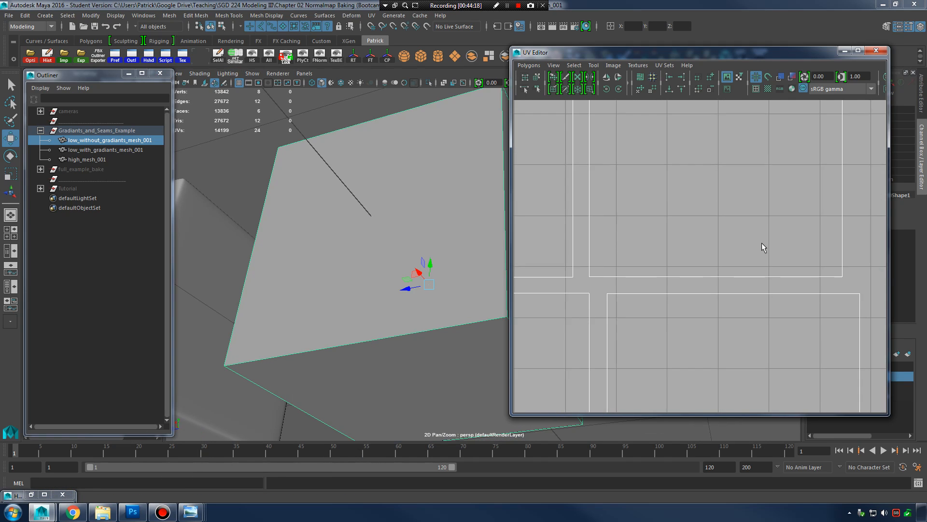
pyautogui.keyDown('alt'); pyautogui.moveTo(762, 244); pyautogui.dragTo(705, 224, button='right'); pyautogui.keyUp('alt')
pyautogui.keyDown('alt'); pyautogui.moveTo(724, 226); pyautogui.dragTo(758, 290, button='middle'); pyautogui.keyUp('alt')
pyautogui.keyDown('alt'); pyautogui.moveTo(757, 290); pyautogui.dragTo(689, 257, button='right'); pyautogui.keyUp('alt')
pyautogui.keyDown('alt'); pyautogui.moveTo(731, 260); pyautogui.dragTo(707, 236, button='middle'); pyautogui.keyUp('alt')
# Step: Select several border edges of one side face on the low_without_gradiants_mesh_001 cube to locate them in the UV Editor
pyautogui.keyDown('alt'); pyautogui.moveTo(417, 260); pyautogui.dragTo(414, 215); pyautogui.keyUp('alt')
pyautogui.moveTo(415, 212); pyautogui.dragTo(425, 180, button='right')
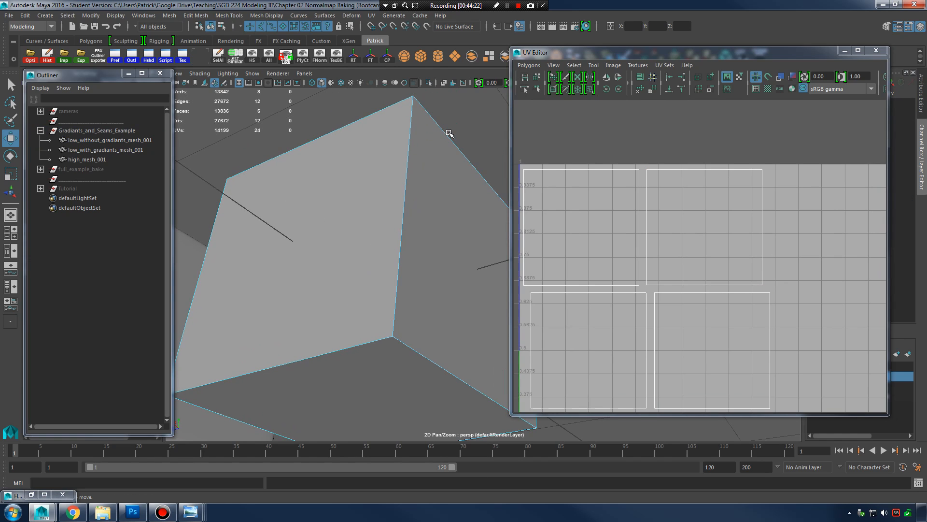
pyautogui.click(449, 133)
pyautogui.keyDown('shift'); pyautogui.moveTo(407, 157); pyautogui.dragTo(409, 261); pyautogui.keyUp('shift')
pyautogui.keyDown('shift'); pyautogui.click(382, 332); pyautogui.keyUp('shift')
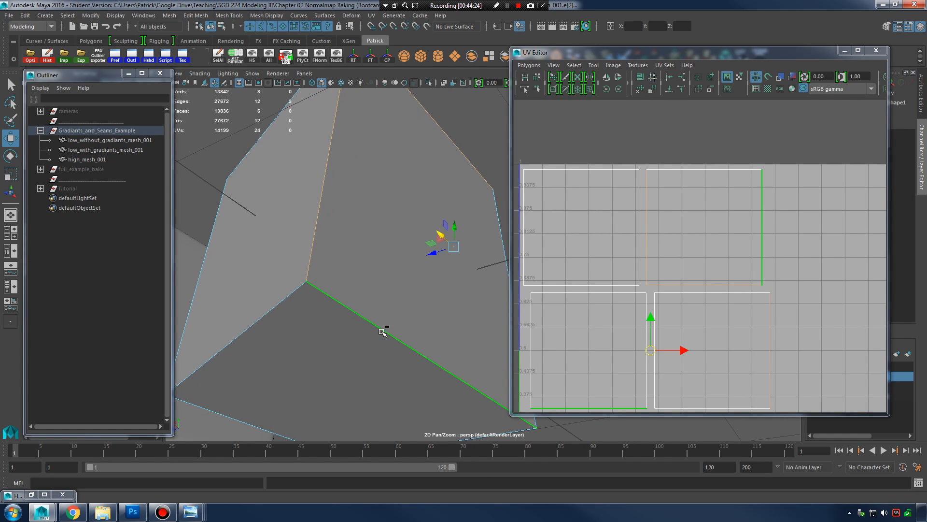
pyautogui.keyDown('alt'); pyautogui.moveTo(383, 332); pyautogui.dragTo(404, 273); pyautogui.keyUp('alt')
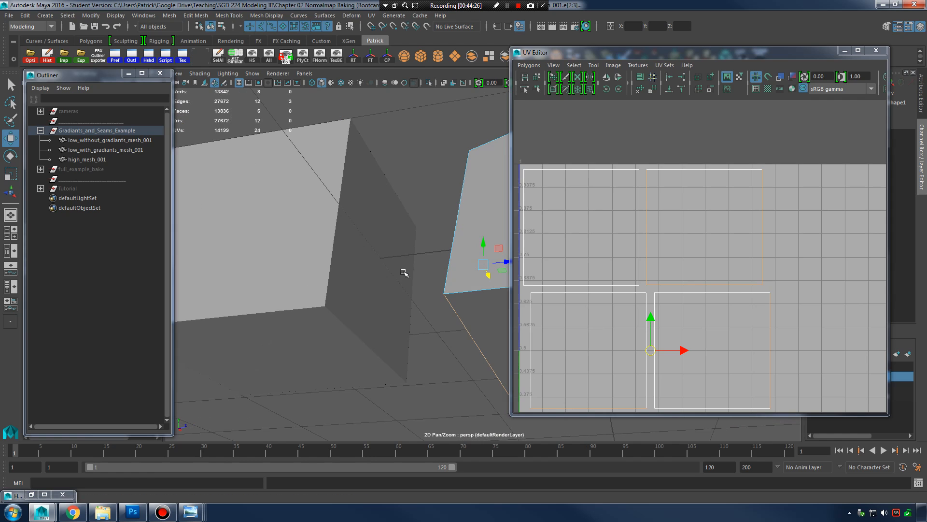
pyautogui.keyDown('shift'); pyautogui.click(455, 239); pyautogui.keyUp('shift')
pyautogui.keyDown('alt'); pyautogui.moveTo(455, 238); pyautogui.dragTo(357, 255); pyautogui.keyUp('alt')
pyautogui.hotkey('ctrl', 'z')
pyautogui.hotkey('ctrl', 'z')
pyautogui.hotkey('ctrl', 'z')
pyautogui.hotkey('ctrl', 'z')
pyautogui.hotkey('ctrl', 'z')
# Step: Complete the selection of the side face's four border edges and bring the cube's full UV layout into the UV Editor
pyautogui.keyDown('shift'); pyautogui.click(356, 255); pyautogui.keyUp('shift')
pyautogui.keyDown('alt'); pyautogui.moveTo(397, 300); pyautogui.dragTo(388, 220, button='middle'); pyautogui.keyUp('alt')
pyautogui.keyDown('shift'); pyautogui.click(323, 325); pyautogui.keyUp('shift')
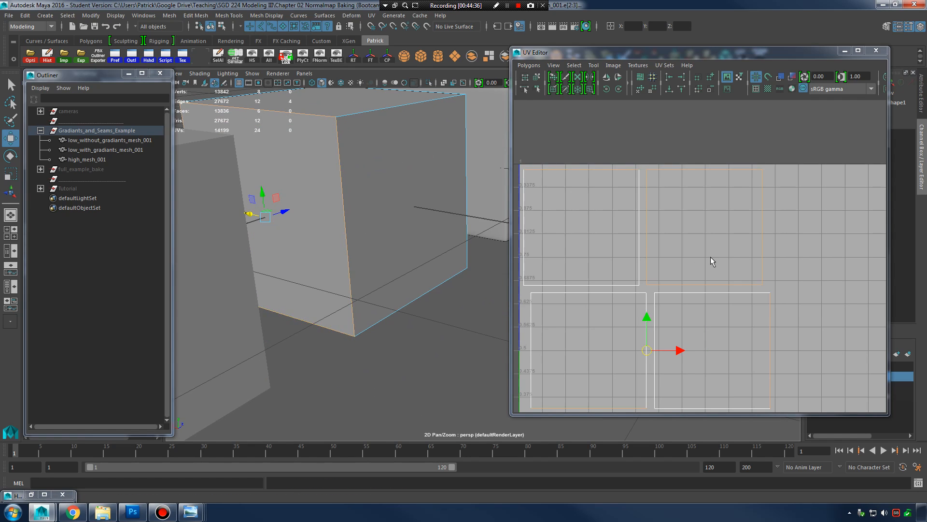
pyautogui.keyDown('alt'); pyautogui.moveTo(835, 260); pyautogui.dragTo(618, 244, button='right'); pyautogui.keyUp('alt')
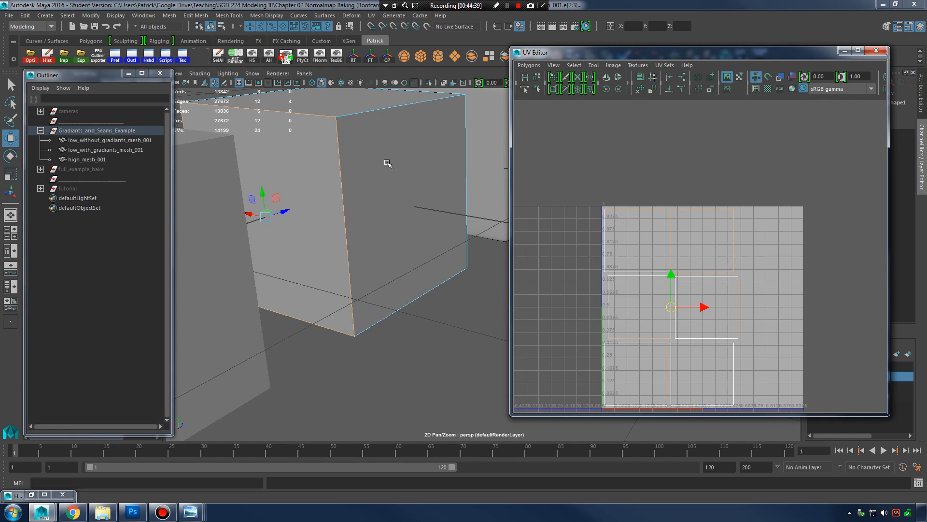
# Step: Return the cube to object mode, glance at 06_B.jpg, and close all Windows Photo Viewer windows
pyautogui.moveTo(380, 160); pyautogui.dragTo(412, 145, button='right')
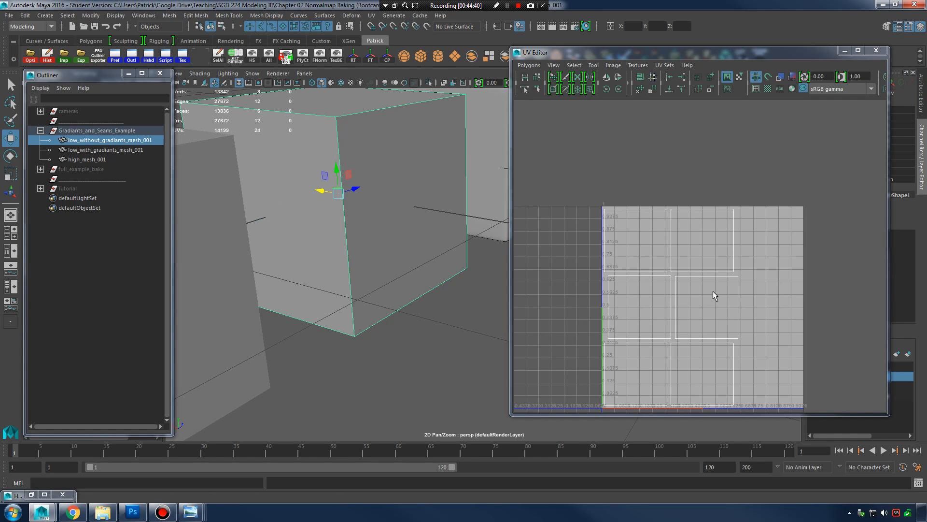
pyautogui.keyDown('alt'); pyautogui.moveTo(415, 194); pyautogui.dragTo(362, 246); pyautogui.keyUp('alt')
pyautogui.moveTo(191, 512)
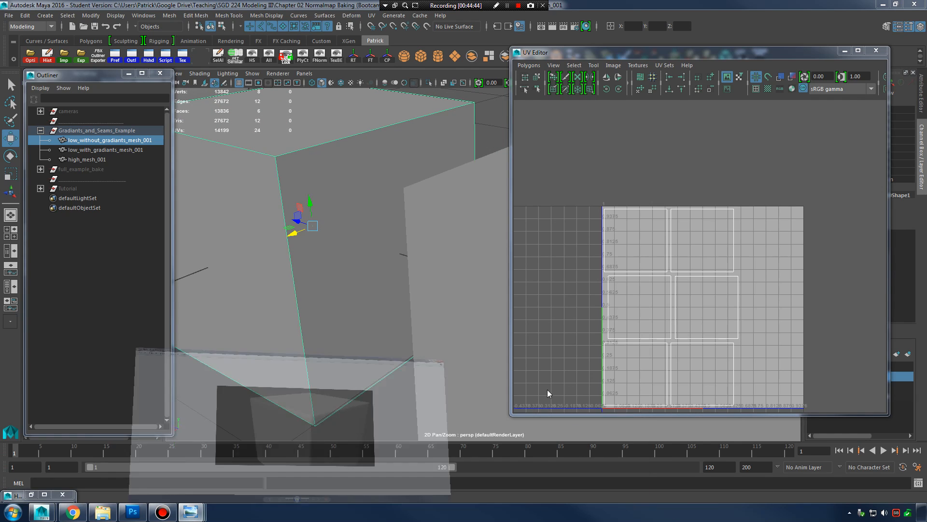
pyautogui.click(589, 459)
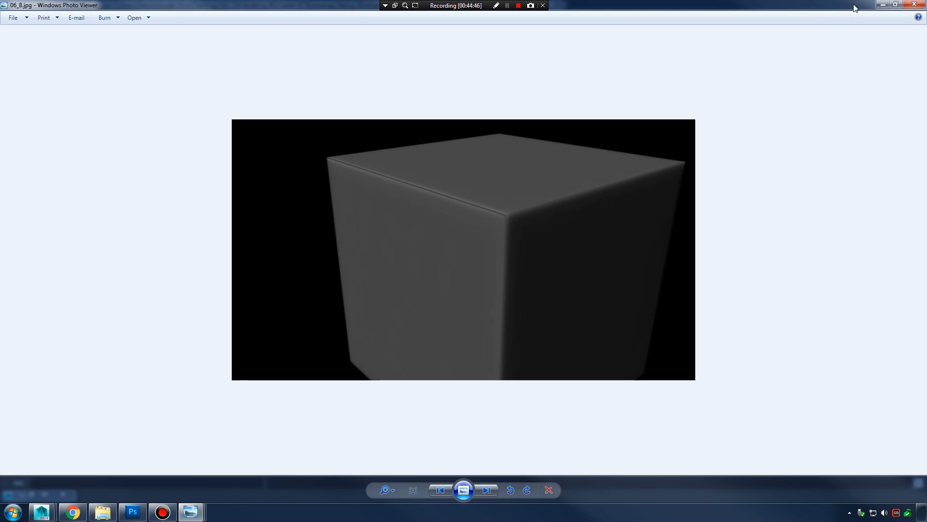
pyautogui.click(915, 4)
pyautogui.keyDown('alt'); pyautogui.moveTo(446, 235); pyautogui.dragTo(382, 226, button='right'); pyautogui.keyUp('alt')
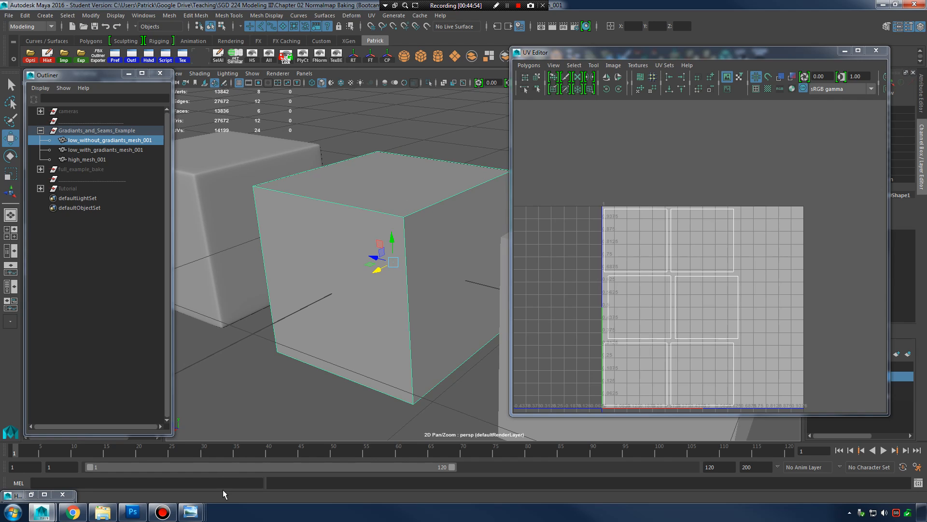
pyautogui.rightClick(191, 512)
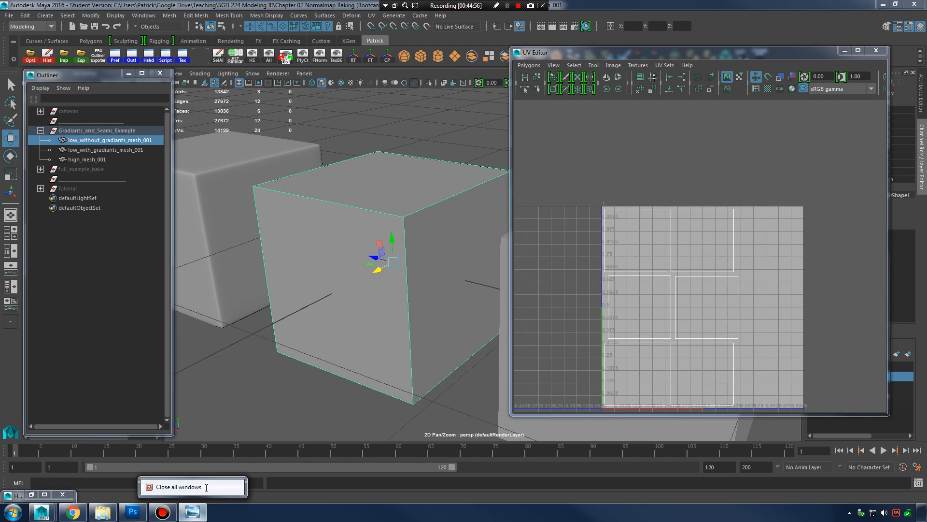
pyautogui.click(206, 487)
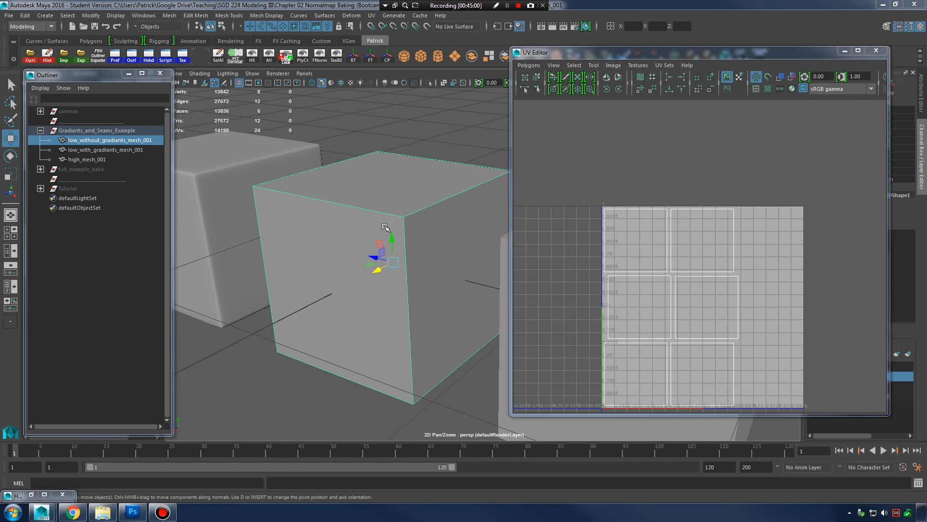
# Step: Select one top edge of the low_without_gradiants_mesh_001 cube and examine its position on the separate UV shells
pyautogui.moveTo(358, 205); pyautogui.dragTo(356, 177, button='right')
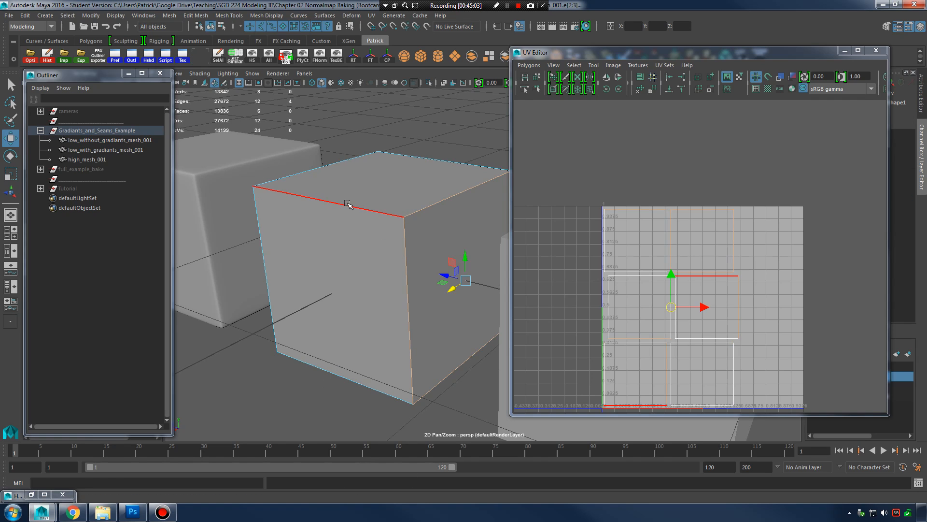
pyautogui.click(352, 206)
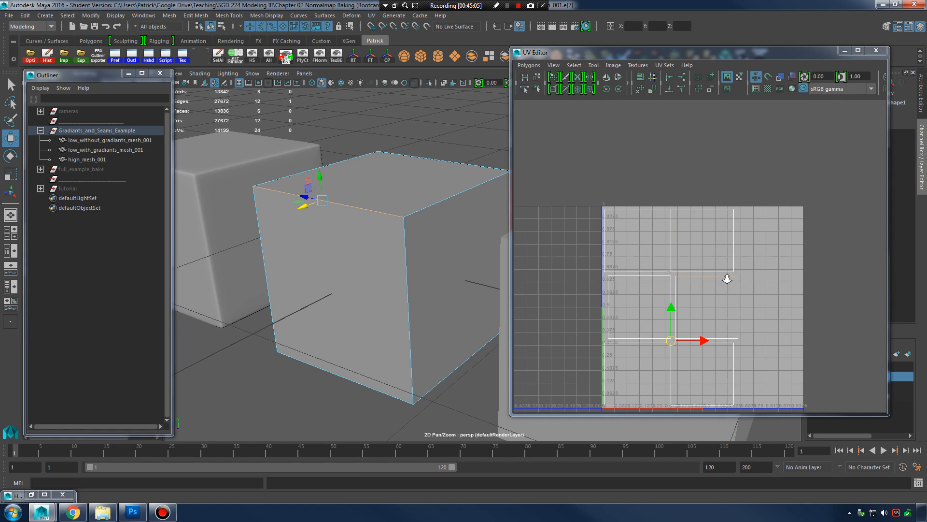
pyautogui.scroll(5, 727, 278)
pyautogui.keyDown('alt'); pyautogui.moveTo(715, 309); pyautogui.dragTo(709, 169, button='middle'); pyautogui.keyUp('alt')
pyautogui.keyDown('alt'); pyautogui.moveTo(721, 244); pyautogui.dragTo(812, 213, button='middle'); pyautogui.keyUp('alt')
pyautogui.keyDown('alt'); pyautogui.moveTo(753, 219); pyautogui.dragTo(738, 329, button='middle'); pyautogui.keyUp('alt')
pyautogui.scroll(-5, 759, 267)
pyautogui.keyDown('alt'); pyautogui.moveTo(758, 263); pyautogui.dragTo(711, 176, button='middle'); pyautogui.keyUp('alt')
pyautogui.keyDown('alt'); pyautogui.moveTo(724, 223); pyautogui.dragTo(714, 221, button='middle'); pyautogui.keyUp('alt')
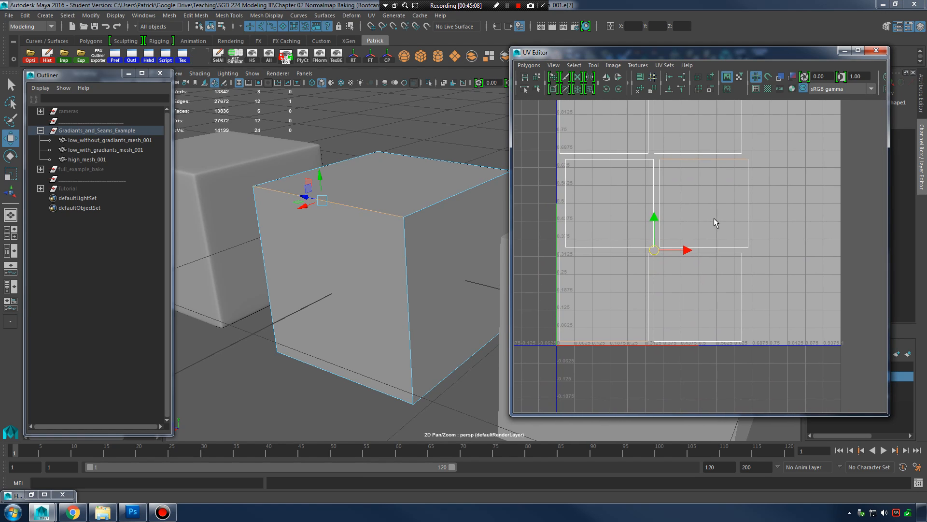
pyautogui.scroll(2, 714, 222)
pyautogui.keyDown('alt'); pyautogui.moveTo(707, 185); pyautogui.dragTo(719, 221, button='middle'); pyautogui.keyUp('alt')
pyautogui.scroll(2, 693, 215)
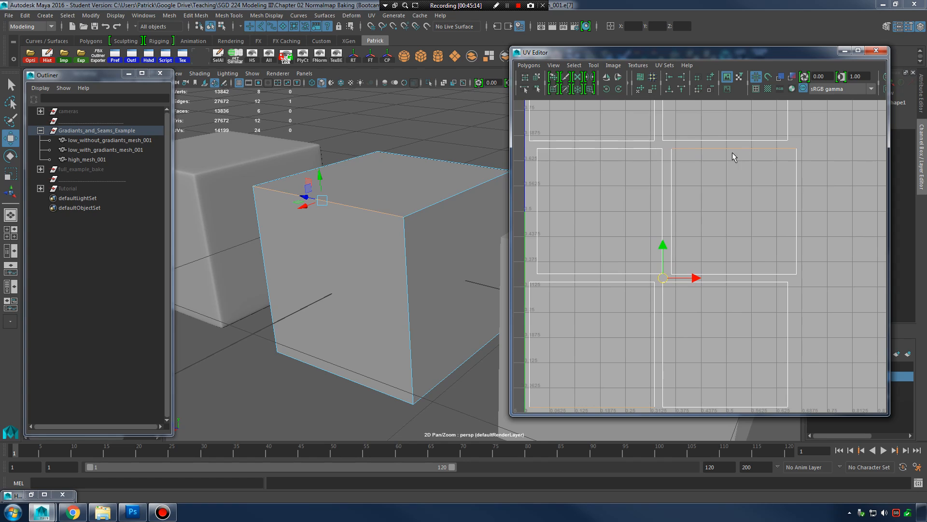
# Step: Switch the UV Editor to edge selection, minimize the 06_A.jpg window, and reselect the cube's top edge on its UV shell
pyautogui.moveTo(733, 155); pyautogui.dragTo(734, 127, button='right')
pyautogui.keyDown('alt'); pyautogui.moveTo(697, 316); pyautogui.dragTo(720, 192, button='middle'); pyautogui.keyUp('alt')
pyautogui.keyDown('alt'); pyautogui.moveTo(618, 291); pyautogui.dragTo(619, 383, button='middle'); pyautogui.keyUp('alt')
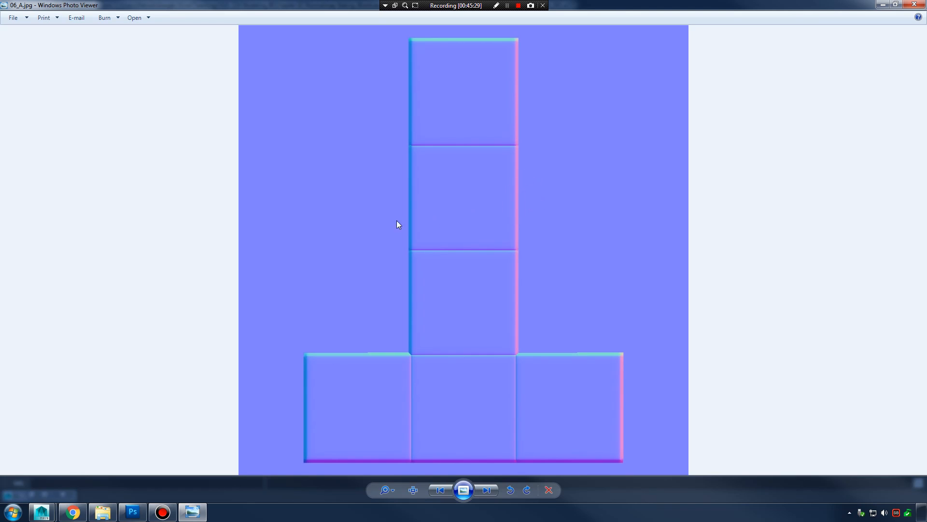
pyautogui.click(883, 4)
pyautogui.keyDown('alt'); pyautogui.moveTo(761, 183); pyautogui.dragTo(747, 202, button='middle'); pyautogui.keyUp('alt')
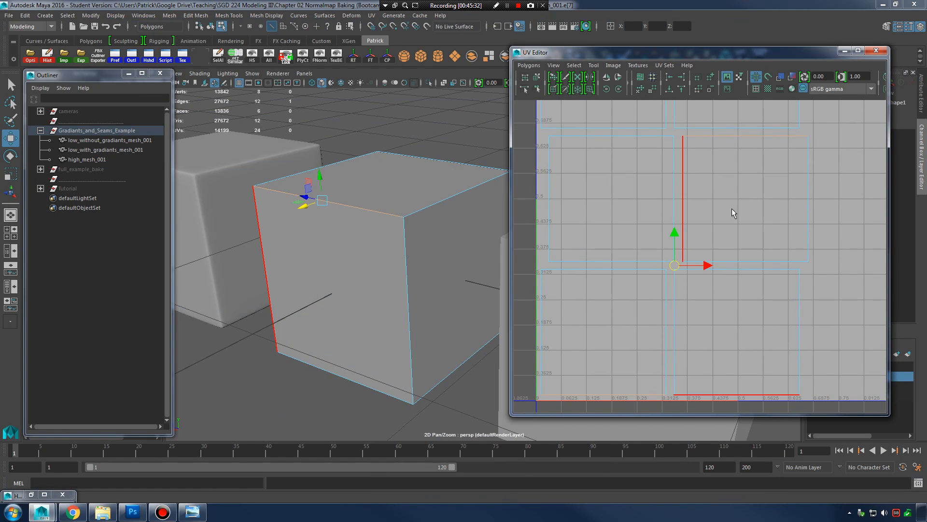
pyautogui.scroll(-1, 732, 207)
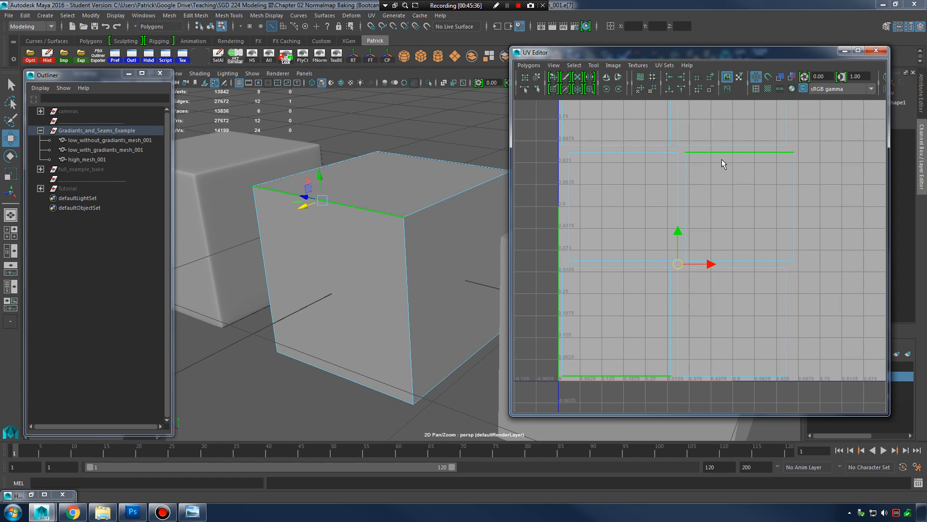
pyautogui.click(735, 155)
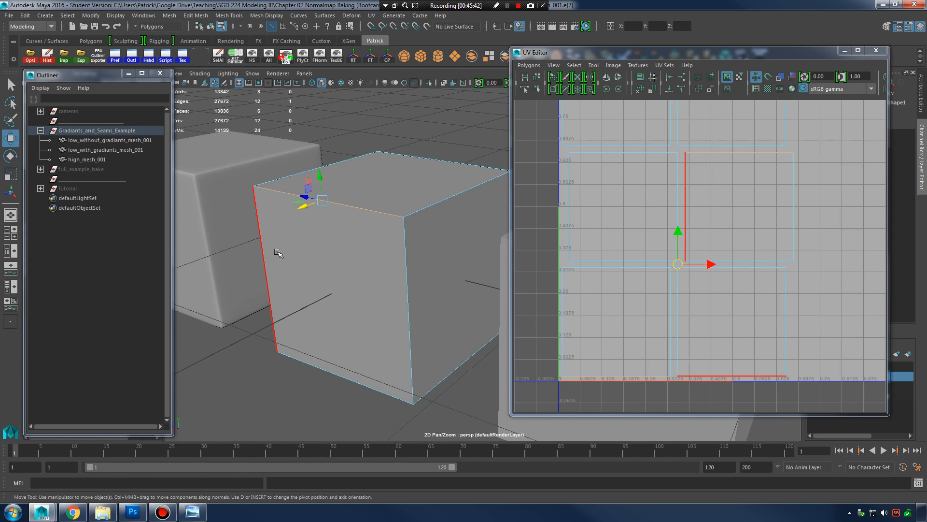
# Step: Switch to the Course Outline document and review the Hard Edges and Uvs section, ending at the Mirroring UVs heading
pyautogui.click(73, 512)
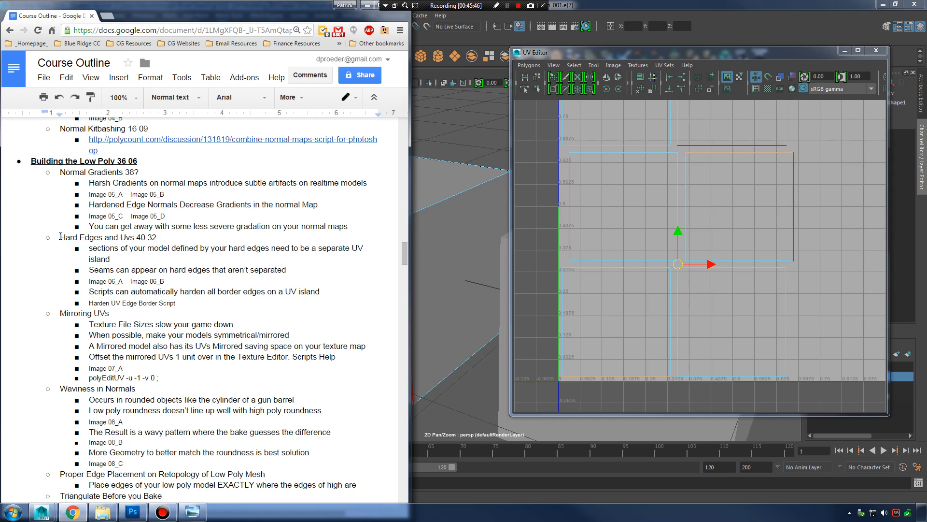
pyautogui.moveTo(60, 237); pyautogui.dragTo(168, 238)
pyautogui.click(124, 314)
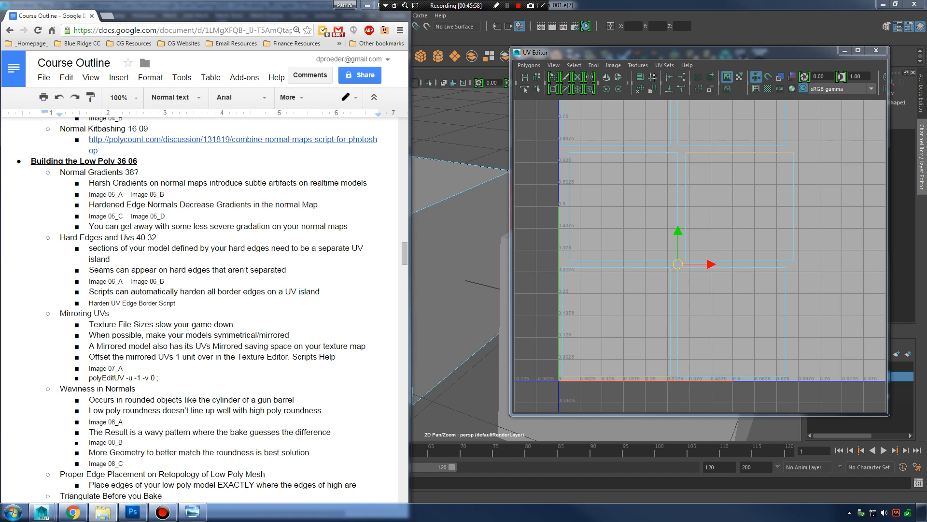
# Step: Examine the mirrored UV shell layout in 07_A.JPG at closer range and close the image
pyautogui.hotkey('alt', 'Tab')
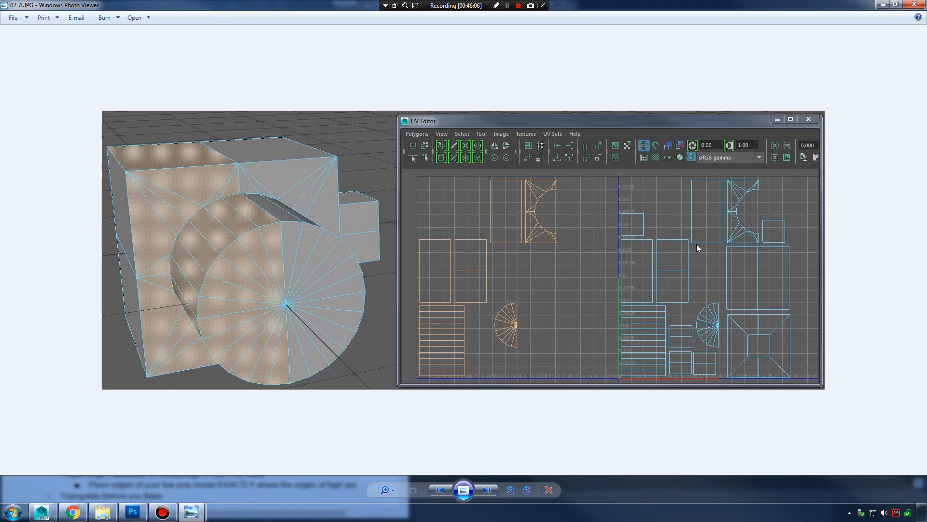
pyautogui.scroll(3, 696, 244)
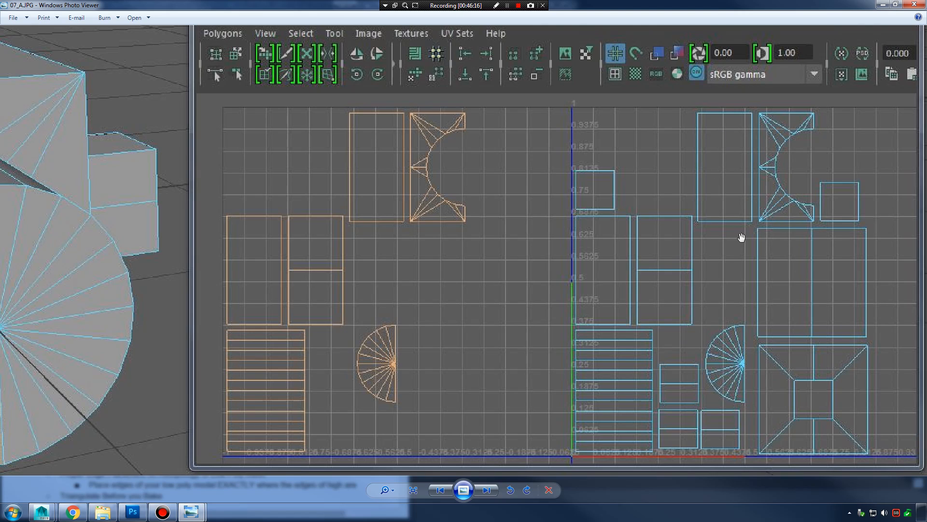
pyautogui.moveTo(743, 197)
pyautogui.mouseDown()
pyautogui.moveTo(727, 204)
pyautogui.moveTo(734, 193)
pyautogui.mouseUp()
pyautogui.scroll(-4, 528, 245)
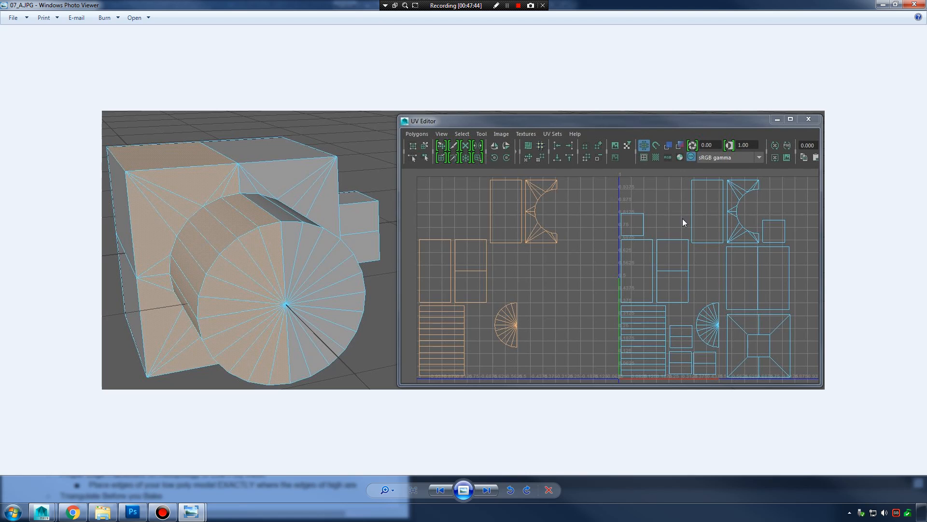
pyautogui.click(919, 3)
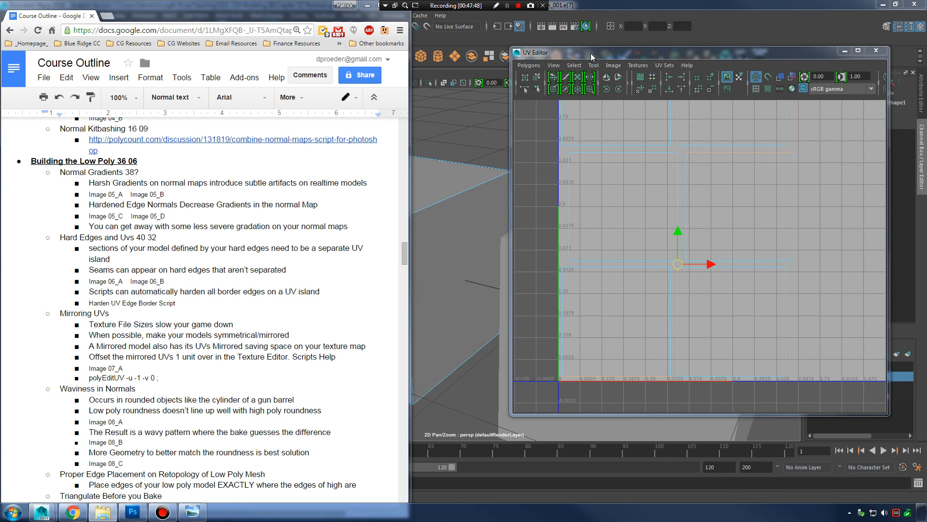
pyautogui.click(463, 162)
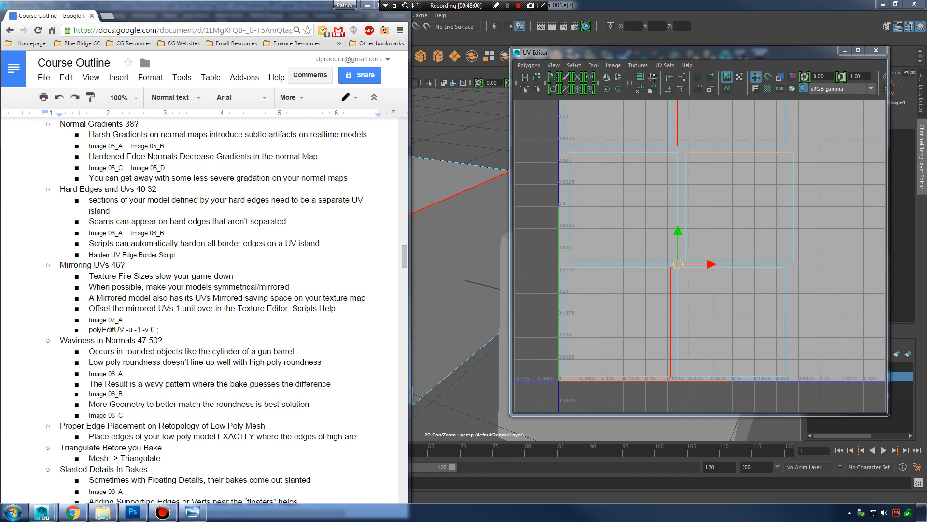
# Step: Review the cylinder images 08_A.JPG, 08_B.JPG and 08_C.JPG, close the image windows and minimize the Course Outline
pyautogui.click(193, 512)
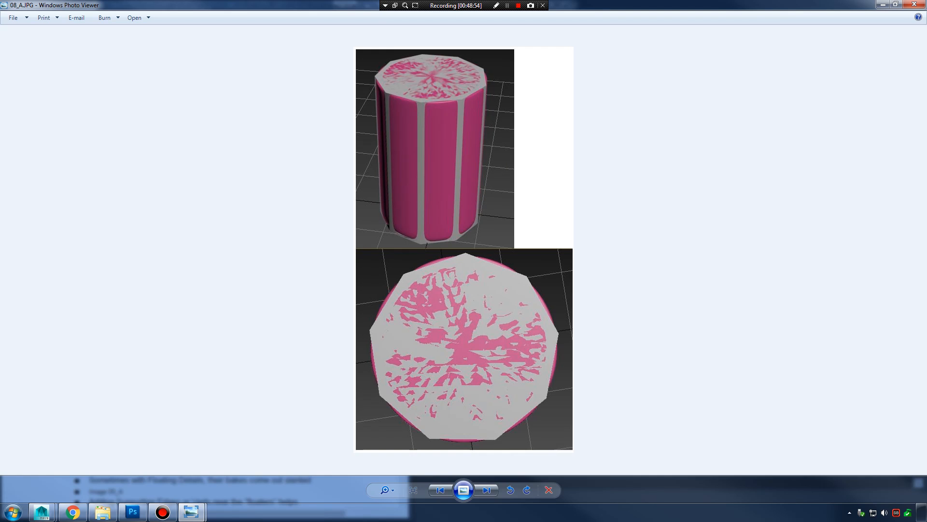
pyautogui.press('Right')
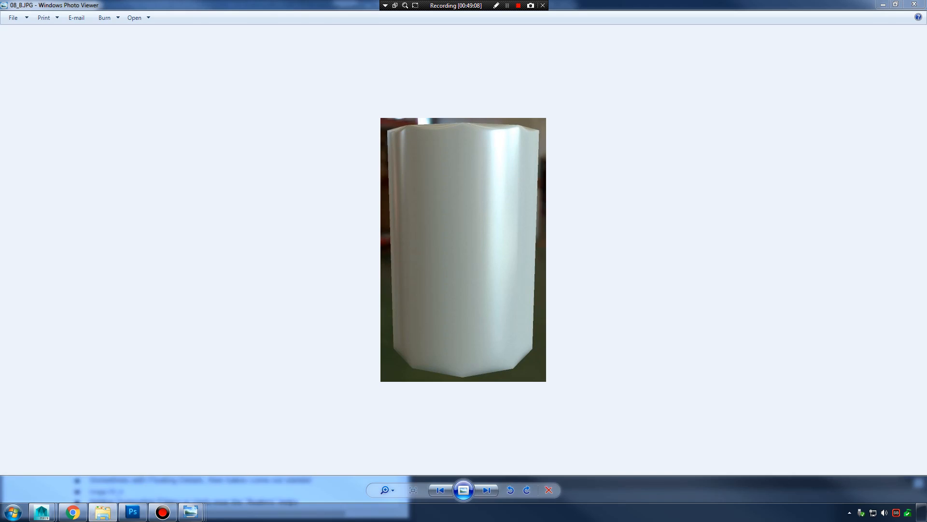
pyautogui.press('Right')
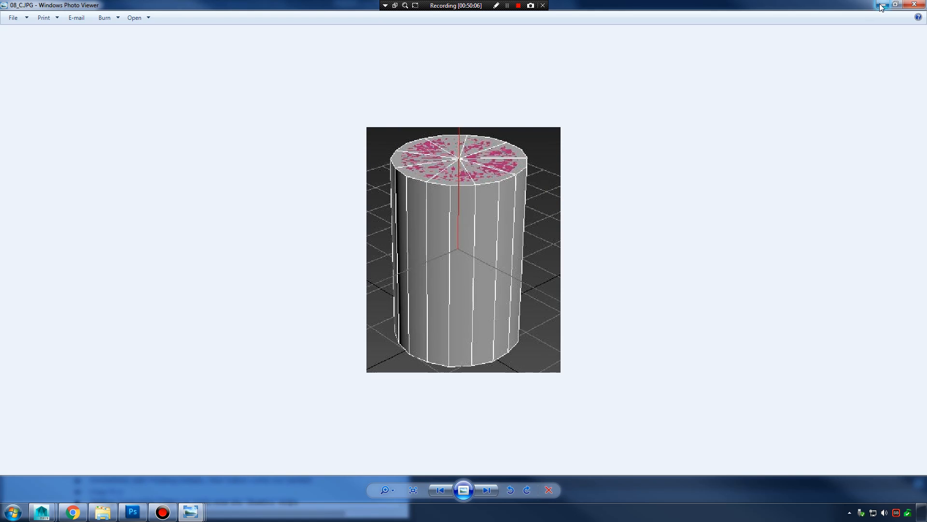
pyautogui.press('Left')
pyautogui.click(916, 4)
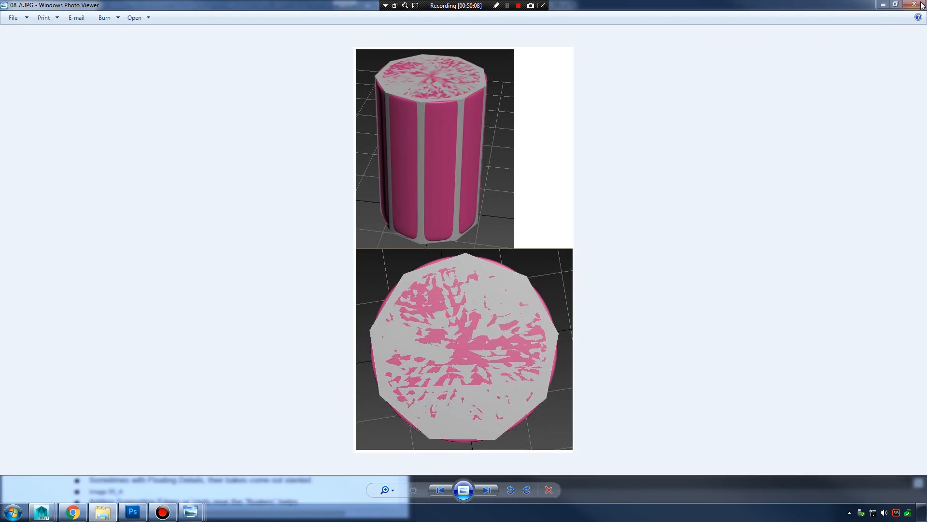
pyautogui.click(916, 4)
pyautogui.click(367, 6)
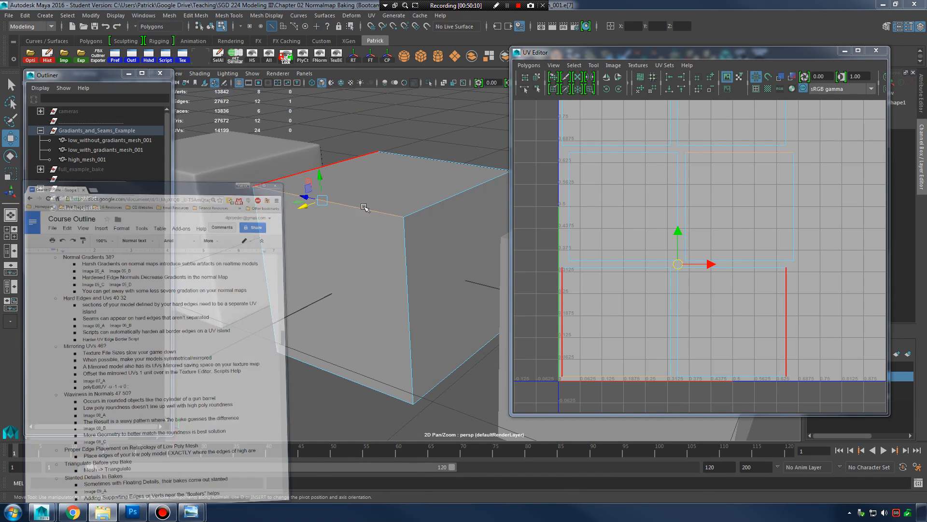
# Step: Hide the Gradiants_and_Seams_Example group and show the Tutorial group
pyautogui.keyDown('alt'); pyautogui.moveTo(304, 200); pyautogui.dragTo(276, 179, button='middle'); pyautogui.keyUp('alt')
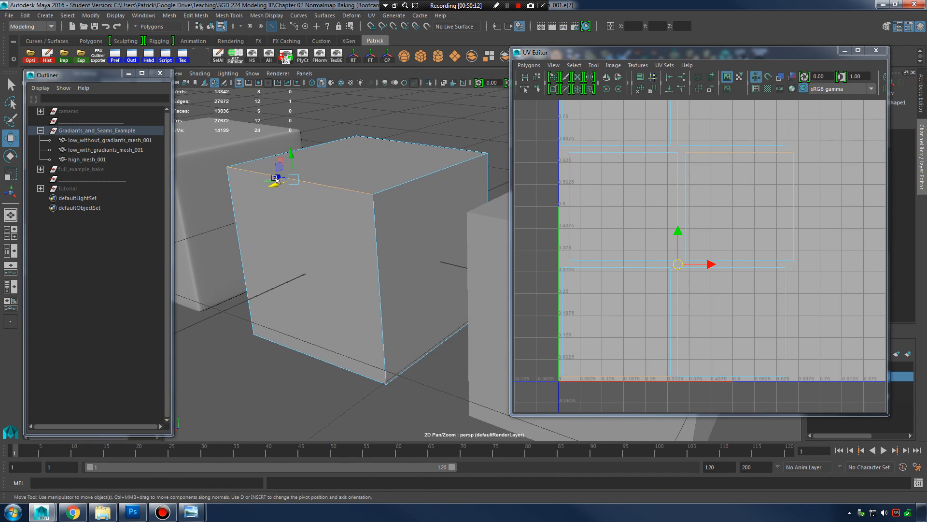
pyautogui.click(87, 131)
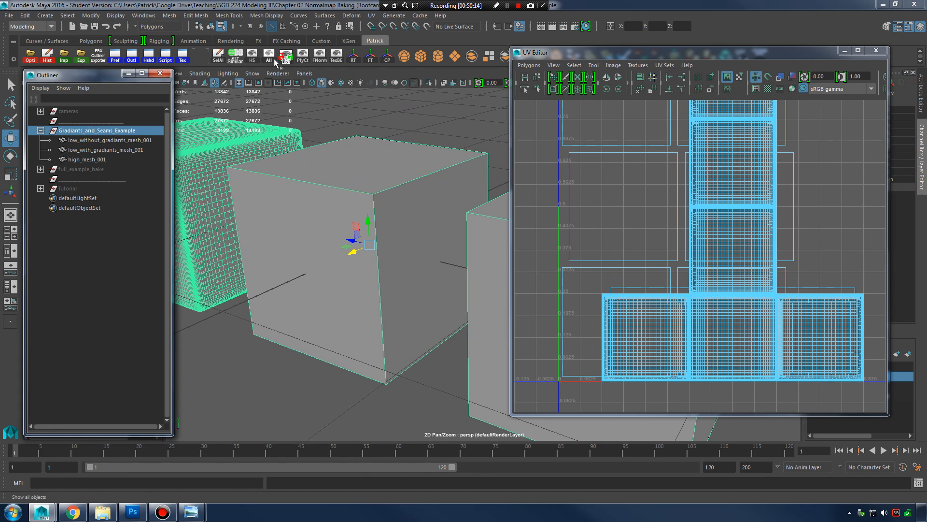
pyautogui.click(253, 56)
pyautogui.click(68, 188)
pyautogui.click(252, 54)
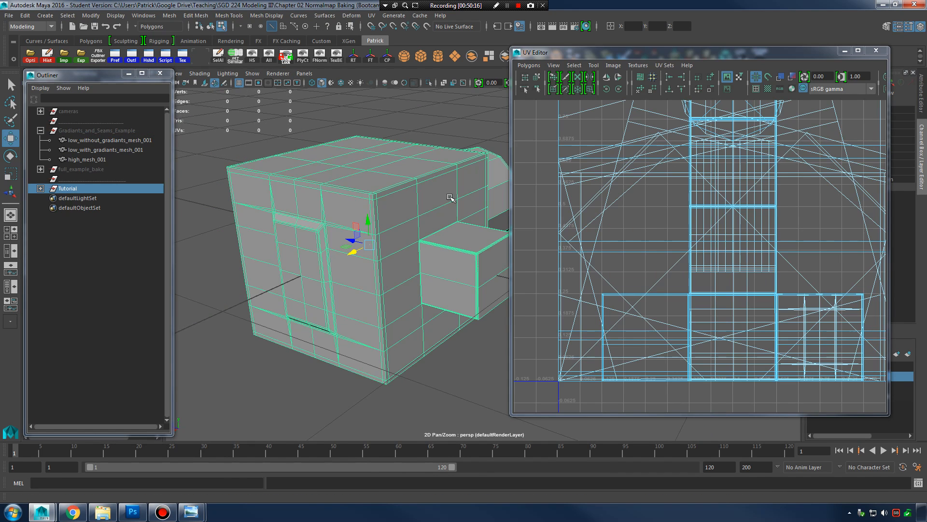
# Step: Show the Tutorial group with smooth mesh preview and return its low mesh to the unsmoothed display
pyautogui.keyDown('alt'); pyautogui.moveTo(433, 202); pyautogui.dragTo(430, 285); pyautogui.keyUp('alt')
pyautogui.press('3')
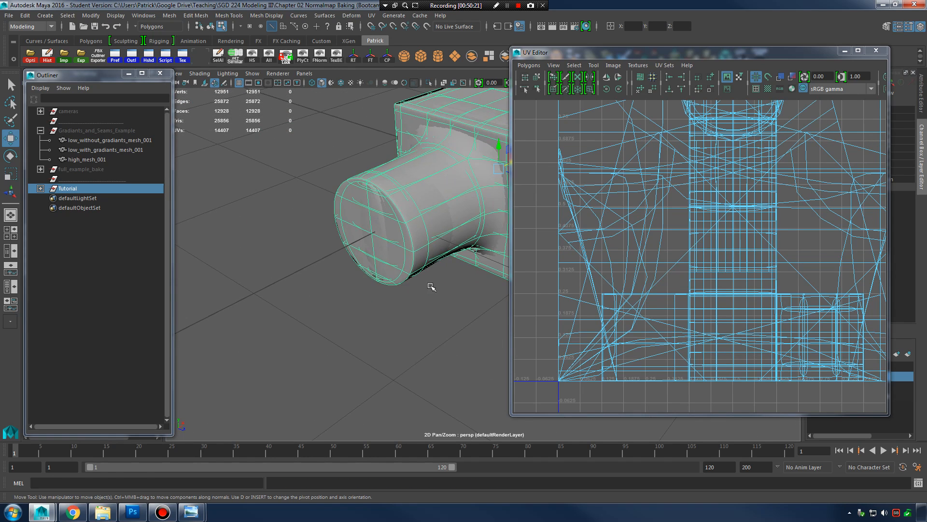
pyautogui.click(430, 285)
pyautogui.keyDown('alt'); pyautogui.moveTo(396, 276); pyautogui.dragTo(382, 280, button='middle'); pyautogui.keyUp('alt')
pyautogui.press('1')
pyautogui.click(338, 242)
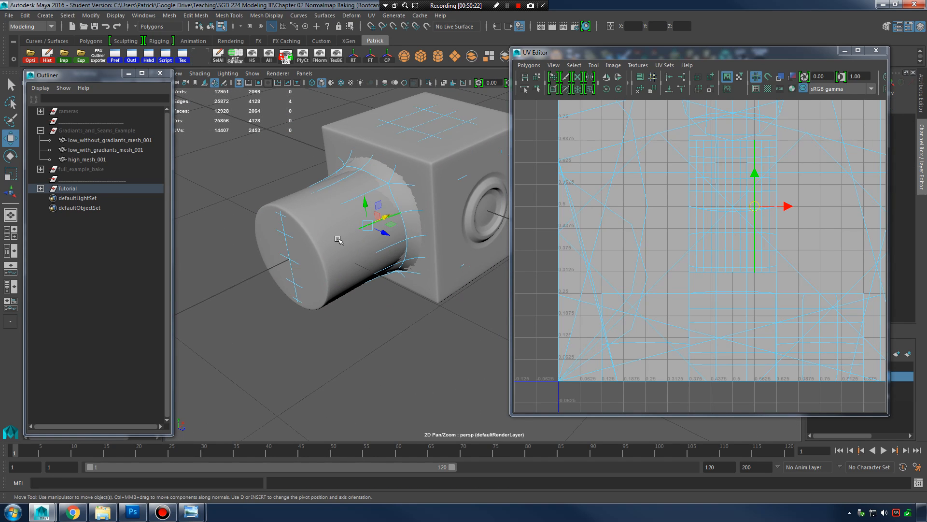
pyautogui.click(392, 340)
pyautogui.keyDown('alt'); pyautogui.moveTo(392, 341); pyautogui.dragTo(350, 270); pyautogui.keyUp('alt')
pyautogui.click(331, 241)
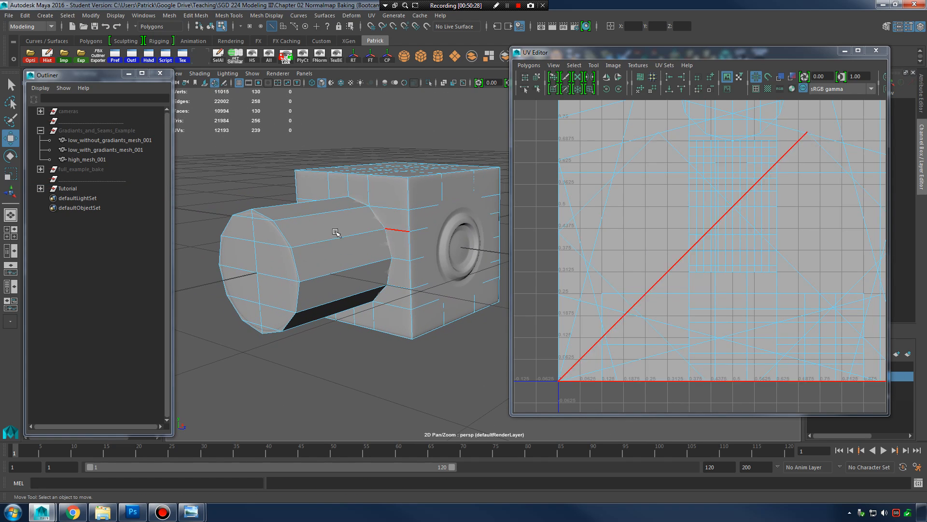
# Step: Minimize the UV Editor and select low_mesh_01 in object mode, with its cylinder end cap in close view
pyautogui.click(845, 51)
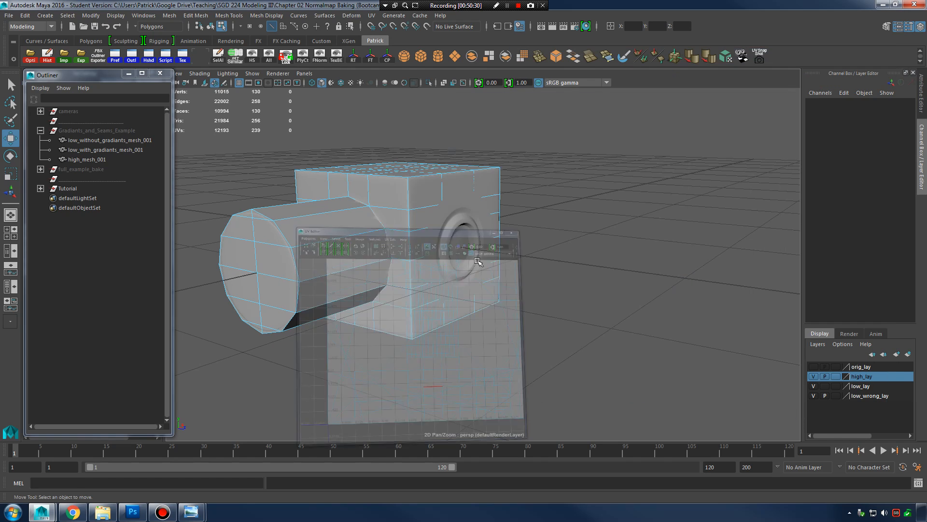
pyautogui.moveTo(463, 271)
pyautogui.keyDown('alt'); pyautogui.mouseDown(button='right')
pyautogui.moveTo(555, 290)
pyautogui.moveTo(474, 283)
pyautogui.mouseUp(button='right'); pyautogui.keyUp('alt')
pyautogui.moveTo(474, 283)
pyautogui.keyDown('alt'); pyautogui.mouseDown()
pyautogui.moveTo(517, 259)
pyautogui.moveTo(512, 249)
pyautogui.moveTo(478, 266)
pyautogui.mouseUp(); pyautogui.keyUp('alt')
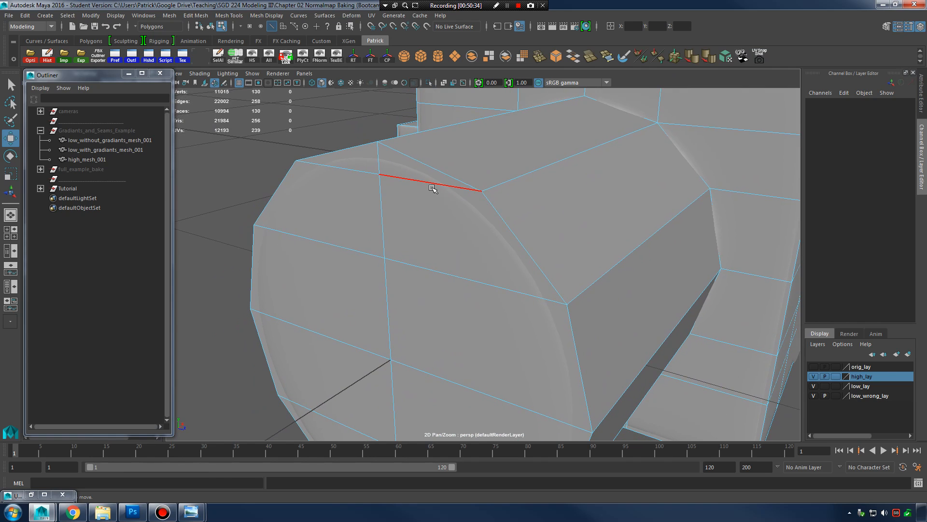
pyautogui.click(488, 234)
pyautogui.moveTo(540, 227); pyautogui.dragTo(581, 207, button='right')
pyautogui.click(447, 231)
pyautogui.click(465, 232)
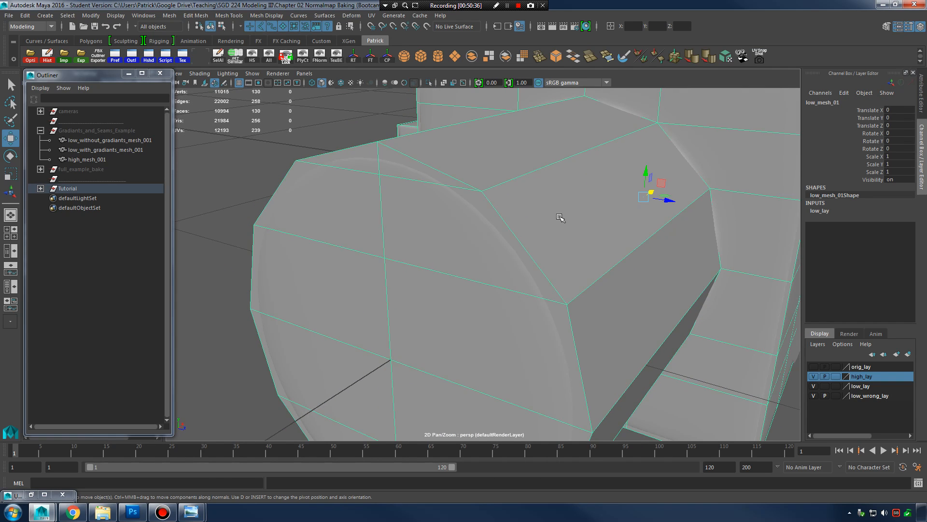
# Step: Examine the outline of low_mesh_01's cylinder cap against the rounded high-poly cylinder
pyautogui.click(560, 217)
pyautogui.click(516, 197)
pyautogui.moveTo(515, 197); pyautogui.dragTo(400, 275)
pyautogui.keyDown('alt'); pyautogui.moveTo(508, 277); pyautogui.dragTo(447, 214); pyautogui.keyUp('alt')
pyautogui.click(306, 139)
pyautogui.click(455, 220)
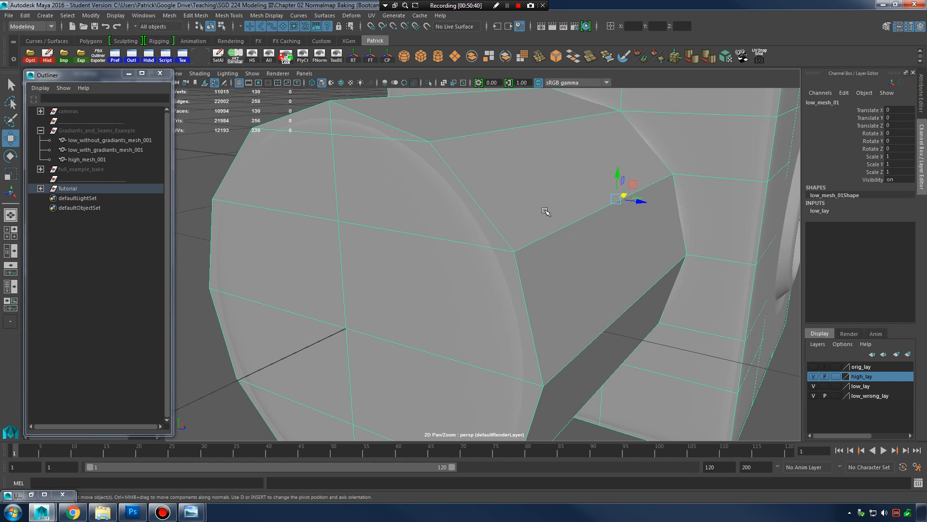
pyautogui.keyDown('alt'); pyautogui.moveTo(534, 226); pyautogui.dragTo(402, 219); pyautogui.keyUp('alt')
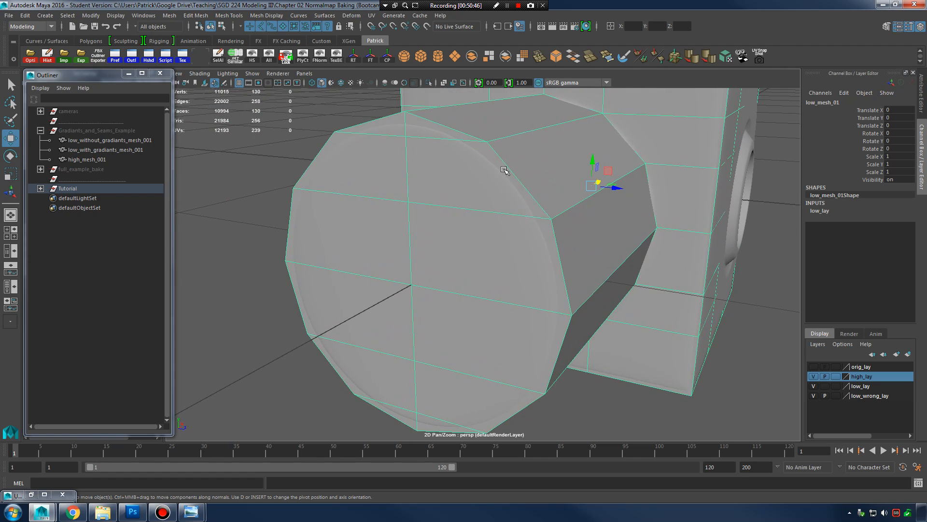
# Step: Switch low_mesh_01 to edge selection and compare its cap edges with the high-poly mesh in wireframe and shaded display
pyautogui.moveTo(504, 167); pyautogui.dragTo(503, 143, button='right')
pyautogui.click(515, 174)
pyautogui.keyDown('alt'); pyautogui.moveTo(515, 175); pyautogui.dragTo(539, 243); pyautogui.keyUp('alt')
pyautogui.press('4')
pyautogui.moveTo(502, 219)
pyautogui.keyDown('alt'); pyautogui.mouseDown()
pyautogui.moveTo(522, 211)
pyautogui.moveTo(477, 196)
pyautogui.mouseUp(); pyautogui.keyUp('alt')
pyautogui.press('5')
pyautogui.click(465, 200)
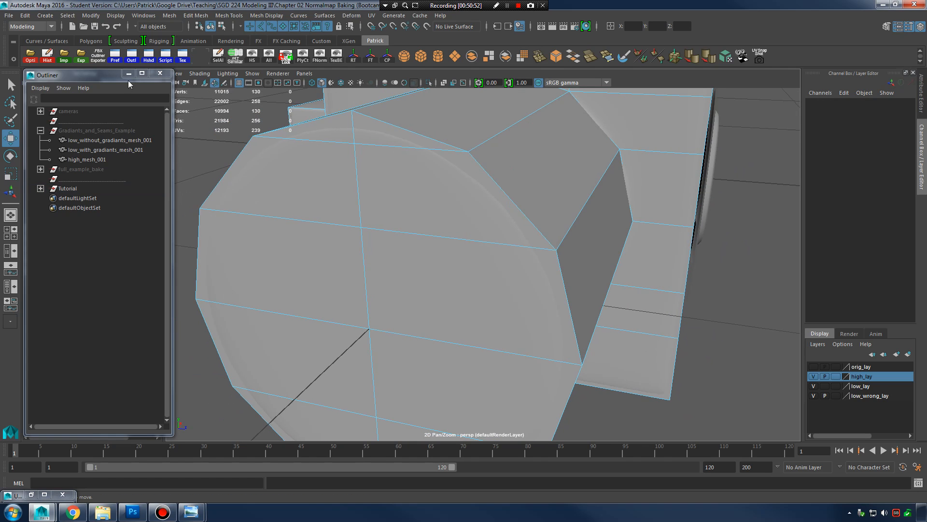
# Step: Move the Outliner aside, display wireframes over the shaded surfaces and select a rim edge of the low mesh's cylinder cap
pyautogui.moveTo(111, 77); pyautogui.dragTo(111, 117)
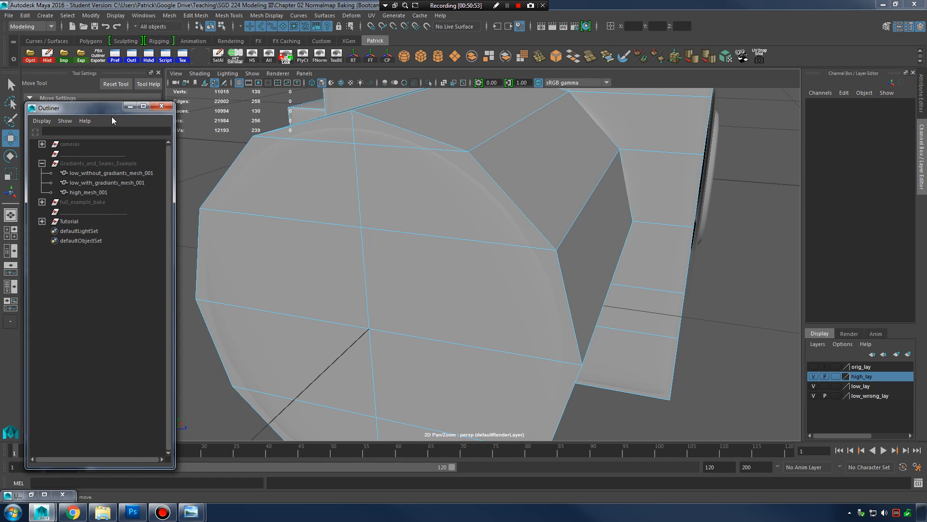
pyautogui.click(200, 73)
pyautogui.click(236, 178)
pyautogui.keyDown('alt'); pyautogui.moveTo(470, 203); pyautogui.dragTo(478, 201); pyautogui.keyUp('alt')
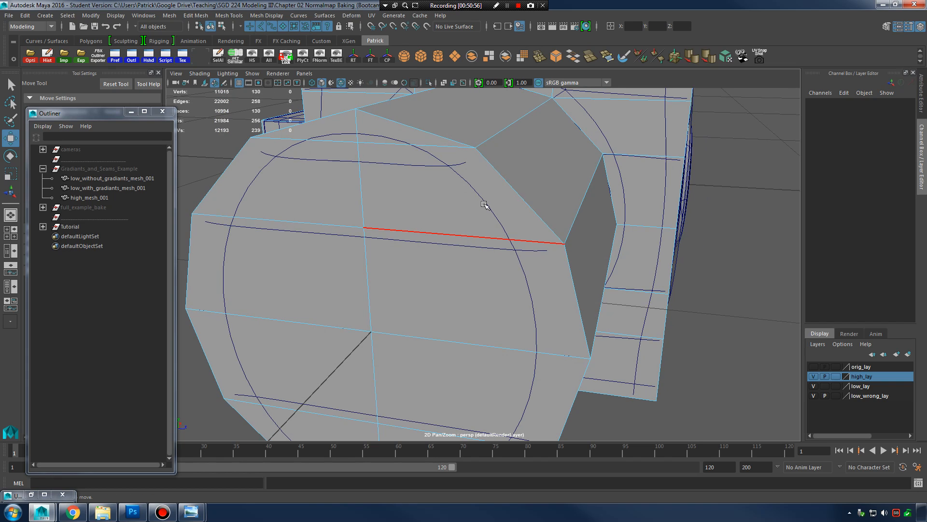
pyautogui.keyDown('alt'); pyautogui.moveTo(522, 212); pyautogui.dragTo(507, 256, button='middle'); pyautogui.keyUp('alt')
pyautogui.click(508, 255)
pyautogui.keyDown('alt'); pyautogui.moveTo(508, 255); pyautogui.dragTo(526, 253); pyautogui.keyUp('alt')
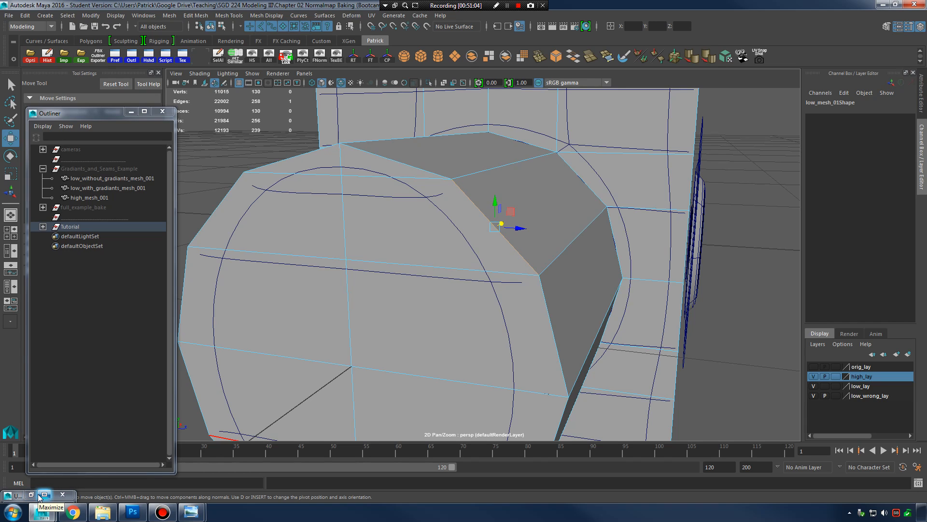
# Step: Highlight the Proper Edge Placement on Retopology of Low Poly Mesh heading in the Course Outline and minimize the document
pyautogui.click(72, 512)
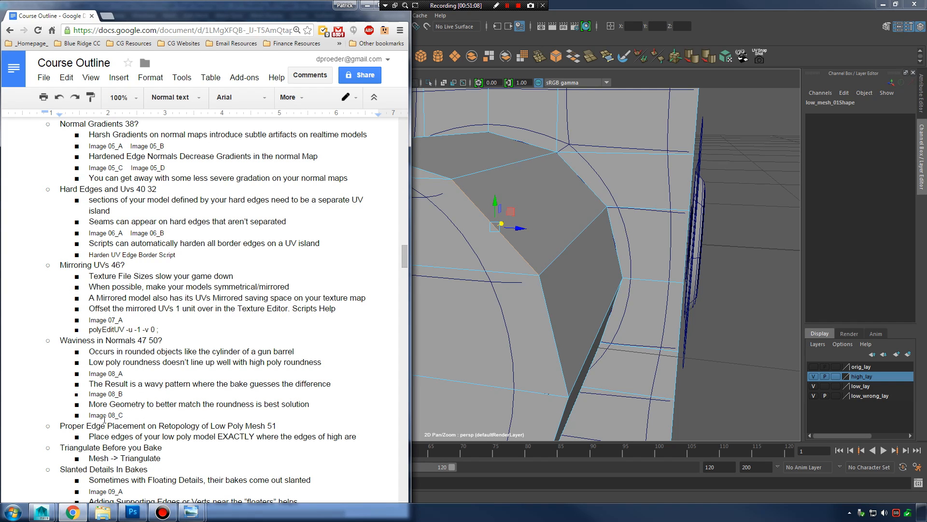
pyautogui.moveTo(81, 423); pyautogui.dragTo(275, 423)
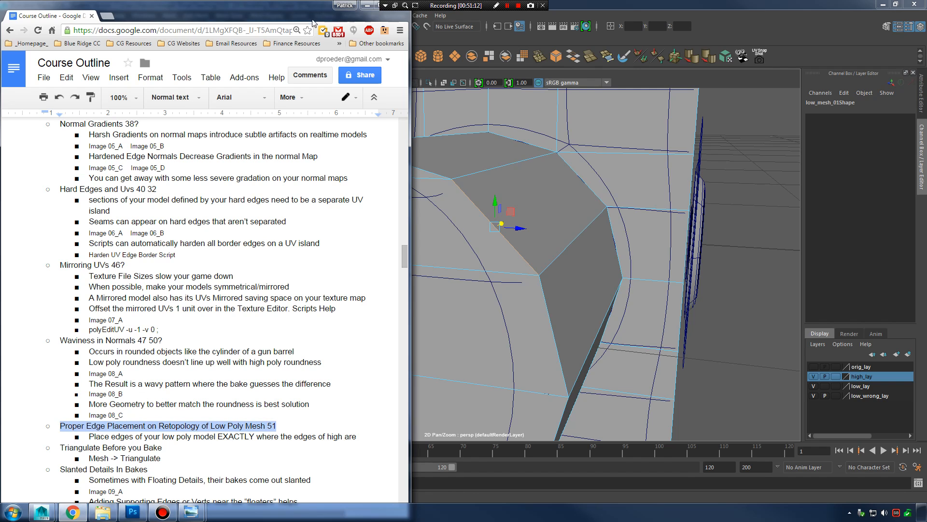
pyautogui.click(373, 5)
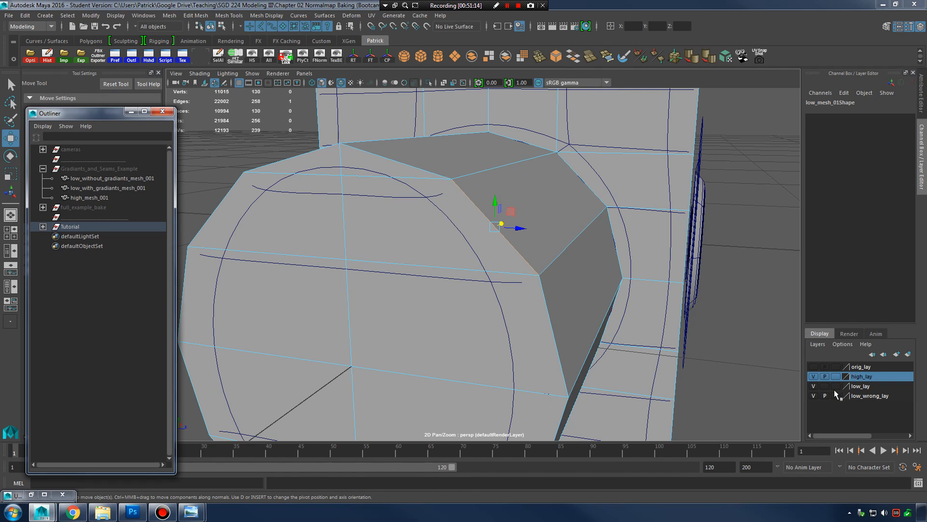
# Step: Set the high_lay display layer to reference mode
pyautogui.click(835, 376)
pyautogui.click(835, 376)
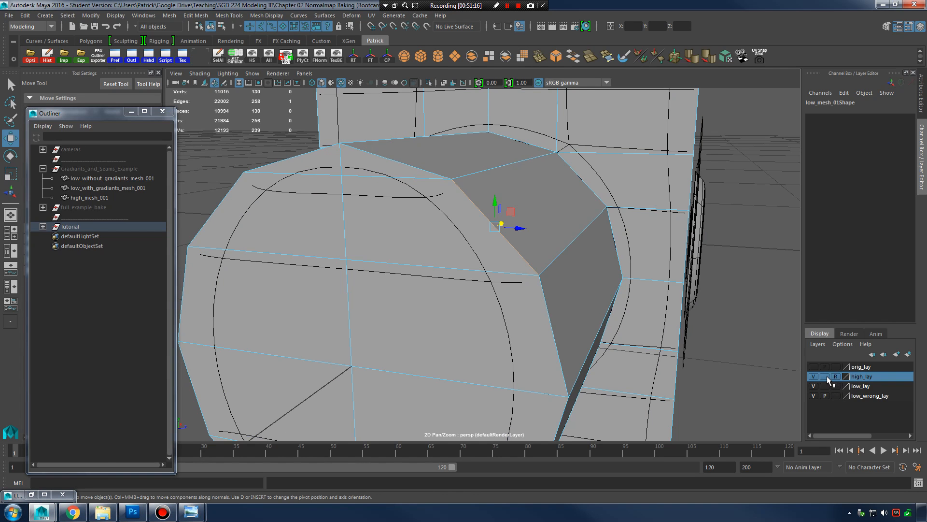
pyautogui.click(770, 213)
# Step: Return low_mesh_01 to object mode and inspect its cylinder cap against the overlaid high-poly wireframe
pyautogui.keyDown('alt'); pyautogui.moveTo(643, 198); pyautogui.dragTo(542, 207); pyautogui.keyUp('alt')
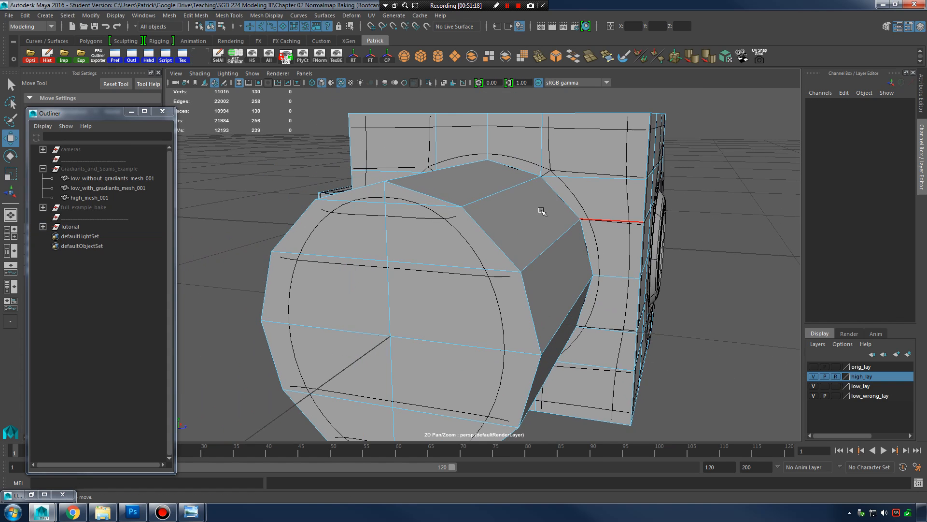
pyautogui.moveTo(557, 193); pyautogui.dragTo(620, 172, button='right')
pyautogui.keyDown('alt'); pyautogui.moveTo(623, 208); pyautogui.dragTo(683, 227); pyautogui.keyUp('alt')
pyautogui.click(683, 228)
pyautogui.keyDown('alt'); pyautogui.moveTo(515, 248); pyautogui.dragTo(463, 243); pyautogui.keyUp('alt')
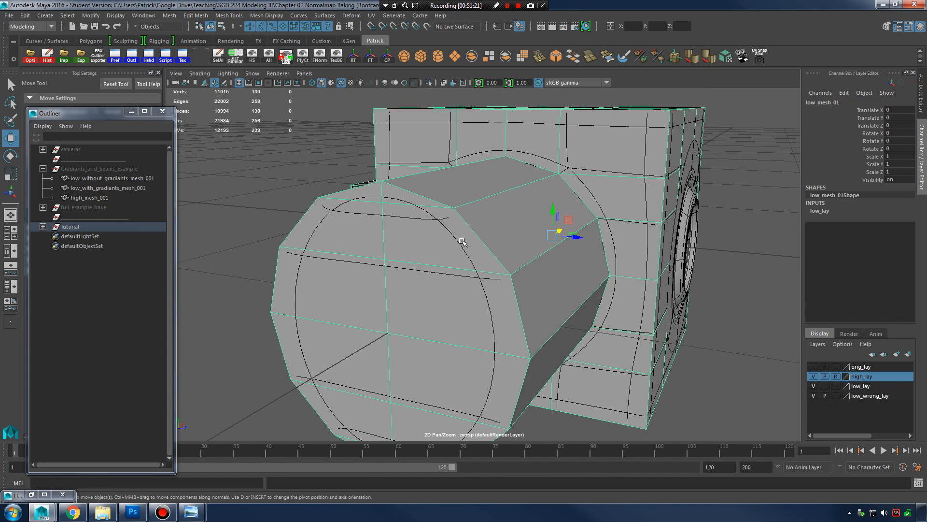
# Step: Select an upper rim edge of low_mesh_01's cylinder cap and compare it with the high-poly curve in wireframe display
pyautogui.moveTo(449, 233); pyautogui.dragTo(449, 197, button='right')
pyautogui.click(473, 227)
pyautogui.moveTo(472, 227)
pyautogui.keyDown('alt'); pyautogui.mouseDown()
pyautogui.moveTo(538, 256)
pyautogui.moveTo(526, 242)
pyautogui.moveTo(700, 282)
pyautogui.moveTo(725, 311)
pyautogui.moveTo(499, 284)
pyautogui.moveTo(586, 261)
pyautogui.mouseUp(); pyautogui.keyUp('alt')
pyautogui.hotkey('ctrl', 'z')
pyautogui.press('4')
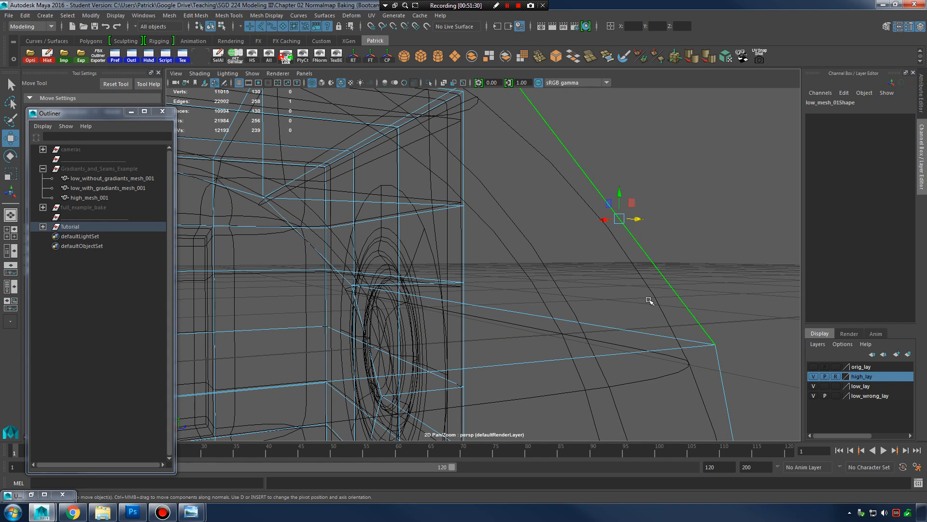
pyautogui.keyDown('alt'); pyautogui.moveTo(512, 144); pyautogui.dragTo(572, 189); pyautogui.keyUp('alt')
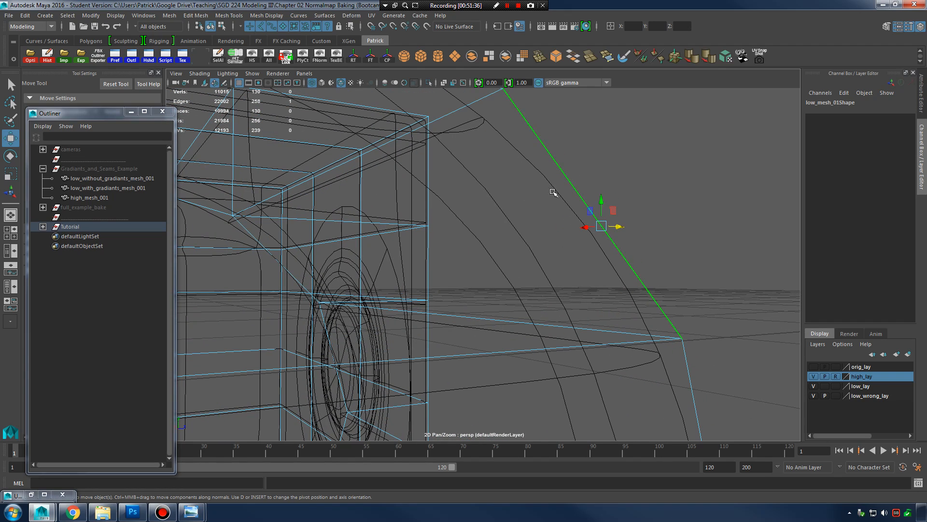
# Step: Select the four vertices along low_mesh_01's upper box edge in wireframe and try moving them outward from the high-poly corner
pyautogui.keyDown('alt'); pyautogui.moveTo(645, 284); pyautogui.dragTo(658, 284); pyautogui.keyUp('alt')
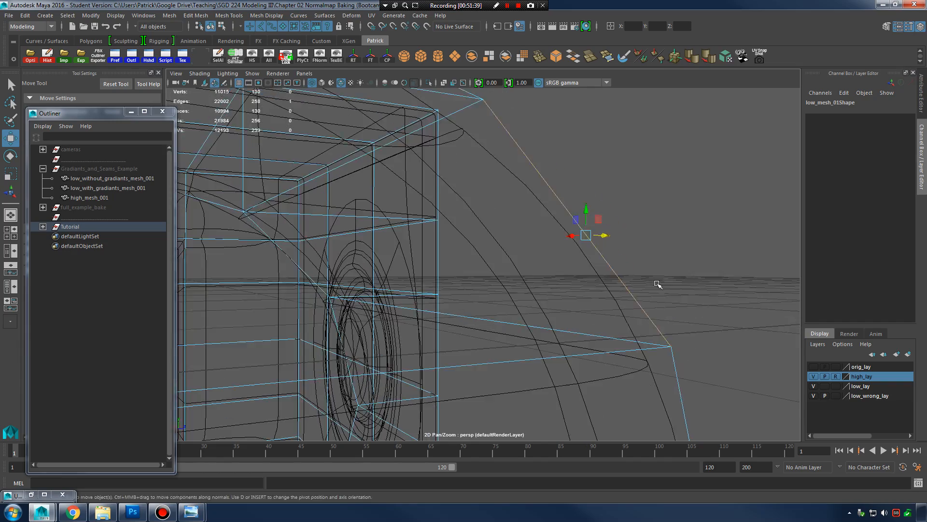
pyautogui.keyDown('alt'); pyautogui.moveTo(658, 284); pyautogui.dragTo(529, 277, button='right'); pyautogui.keyUp('alt')
pyautogui.keyDown('alt'); pyautogui.moveTo(662, 271); pyautogui.dragTo(511, 240); pyautogui.keyUp('alt')
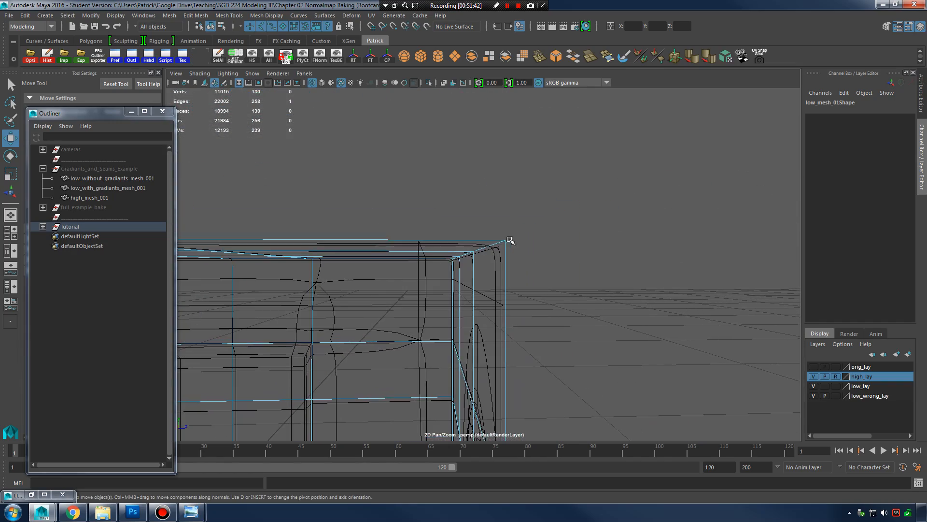
pyautogui.moveTo(511, 240); pyautogui.dragTo(448, 238, button='right')
pyautogui.keyDown('alt'); pyautogui.moveTo(447, 238); pyautogui.dragTo(489, 220); pyautogui.keyUp('alt')
pyautogui.moveTo(515, 256); pyautogui.dragTo(525, 257)
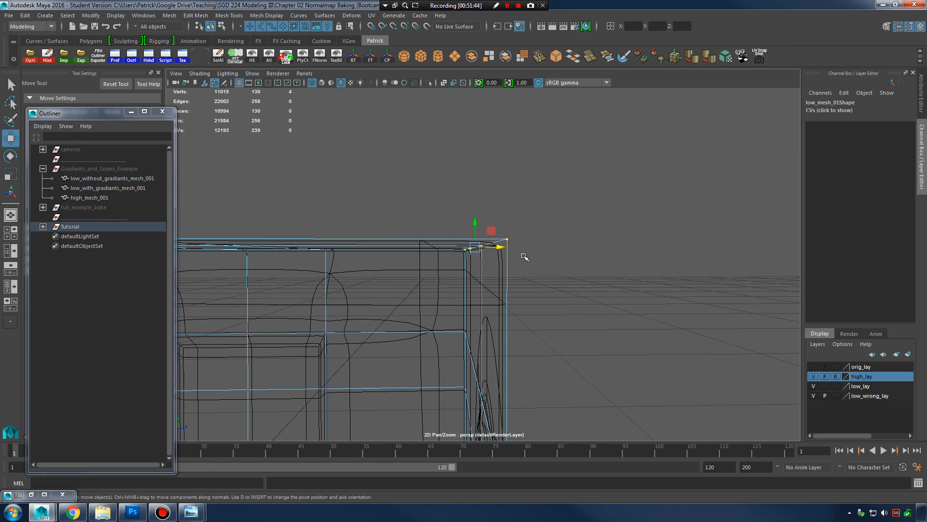
pyautogui.moveTo(482, 223); pyautogui.dragTo(468, 199)
pyautogui.moveTo(501, 226); pyautogui.dragTo(533, 227)
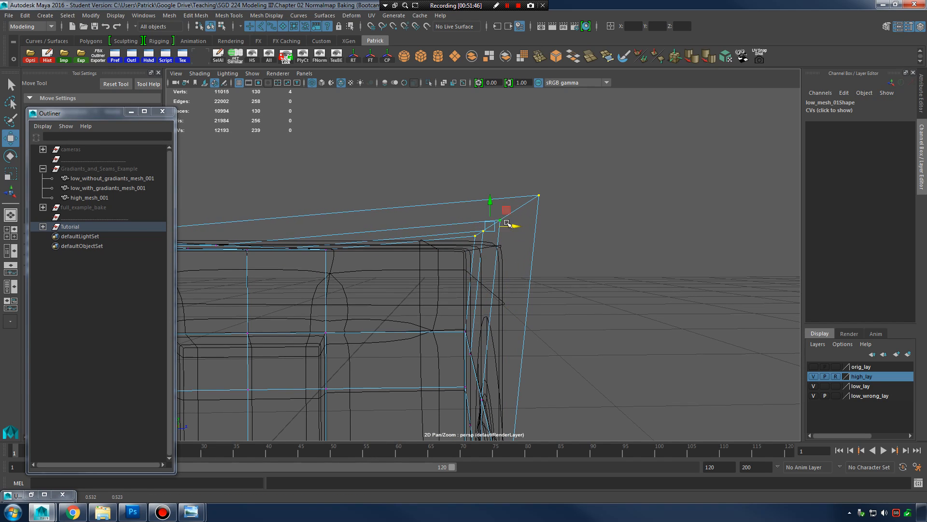
pyautogui.click(438, 184)
pyautogui.hotkey('ctrl', 'z')
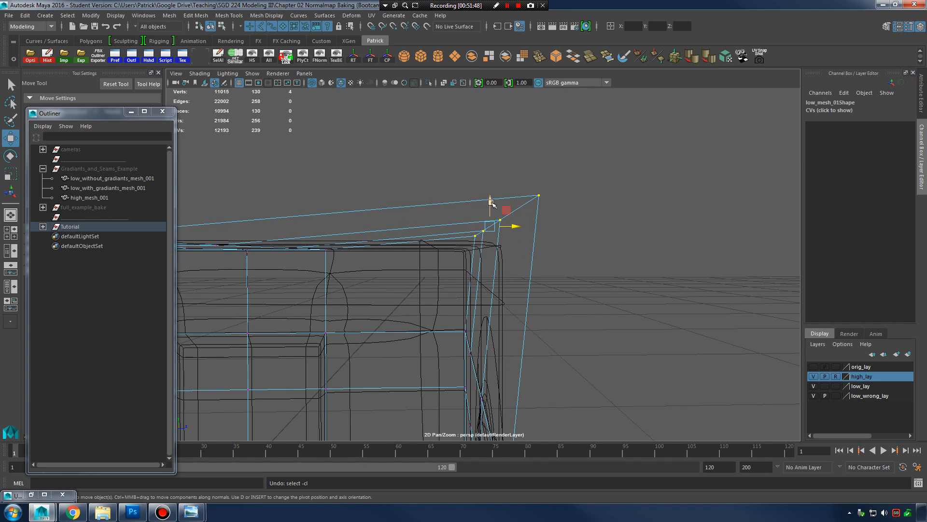
pyautogui.moveTo(491, 203); pyautogui.dragTo(491, 222)
# Step: Compare the displaced low-poly edge with the high-poly wireframe, and undo the vertex moves
pyautogui.keyDown('alt'); pyautogui.moveTo(546, 233); pyautogui.dragTo(540, 236); pyautogui.keyUp('alt')
pyautogui.keyDown('alt'); pyautogui.moveTo(540, 236); pyautogui.dragTo(647, 266, button='right'); pyautogui.keyUp('alt')
pyautogui.moveTo(647, 265)
pyautogui.keyDown('alt'); pyautogui.mouseDown(button='middle')
pyautogui.moveTo(598, 265)
pyautogui.moveTo(644, 274)
pyautogui.mouseUp(button='middle'); pyautogui.keyUp('alt')
pyautogui.keyDown('alt'); pyautogui.moveTo(644, 274); pyautogui.dragTo(563, 255, button='right'); pyautogui.keyUp('alt')
pyautogui.keyDown('alt'); pyautogui.moveTo(563, 254); pyautogui.dragTo(552, 243, button='middle'); pyautogui.keyUp('alt')
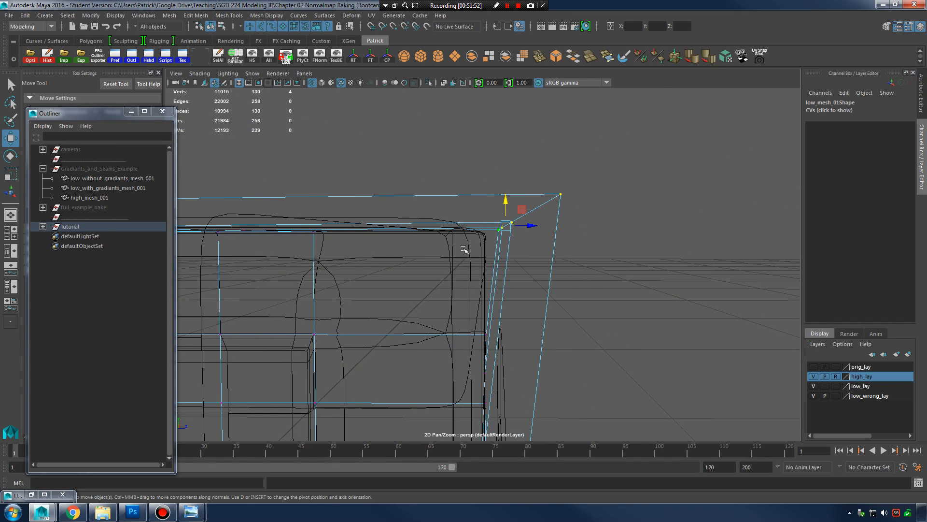
pyautogui.keyDown('alt'); pyautogui.moveTo(496, 238); pyautogui.dragTo(480, 235); pyautogui.keyUp('alt')
pyautogui.keyDown('alt'); pyautogui.moveTo(623, 242); pyautogui.dragTo(574, 244); pyautogui.keyUp('alt')
pyautogui.keyDown('alt'); pyautogui.moveTo(467, 233); pyautogui.dragTo(487, 227); pyautogui.keyUp('alt')
pyautogui.hotkey('ctrl', 'z')
pyautogui.hotkey('ctrl', 'z')
pyautogui.hotkey('ctrl', 'z')
pyautogui.hotkey('ctrl', 'z')
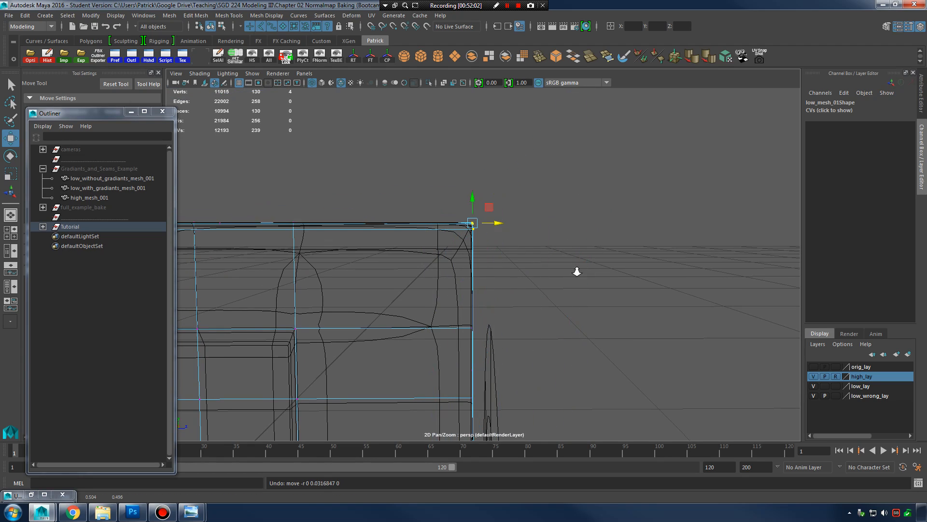
pyautogui.moveTo(577, 272)
pyautogui.keyDown('alt'); pyautogui.mouseDown()
pyautogui.moveTo(618, 265)
pyautogui.moveTo(588, 273)
pyautogui.mouseUp(); pyautogui.keyUp('alt')
pyautogui.moveTo(594, 276)
pyautogui.keyDown('alt'); pyautogui.mouseDown(button='right')
pyautogui.moveTo(591, 291)
pyautogui.moveTo(594, 273)
pyautogui.mouseUp(button='right'); pyautogui.keyUp('alt')
pyautogui.moveTo(594, 274)
pyautogui.keyDown('alt'); pyautogui.mouseDown()
pyautogui.moveTo(519, 277)
pyautogui.moveTo(564, 263)
pyautogui.moveTo(592, 269)
pyautogui.moveTo(586, 260)
pyautogui.mouseUp(); pyautogui.keyUp('alt')
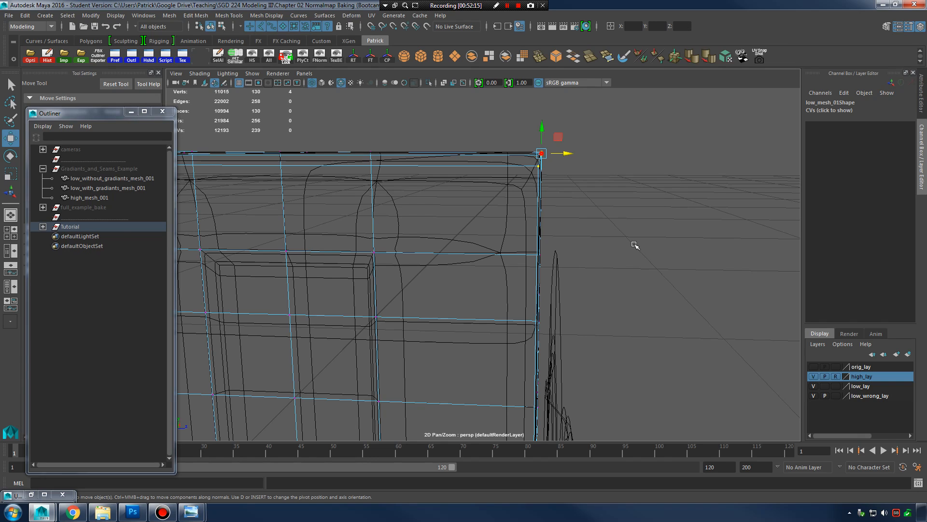
pyautogui.keyDown('alt'); pyautogui.moveTo(632, 246); pyautogui.dragTo(612, 248); pyautogui.keyUp('alt')
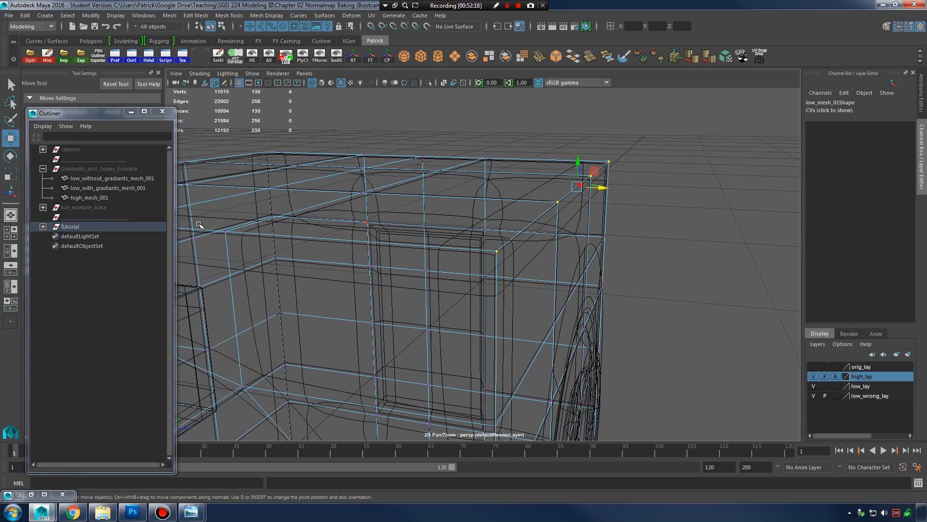
# Step: Show the orig_lay display layer and hide high_lay, low_lay and low_wrong_lay
pyautogui.click(813, 367)
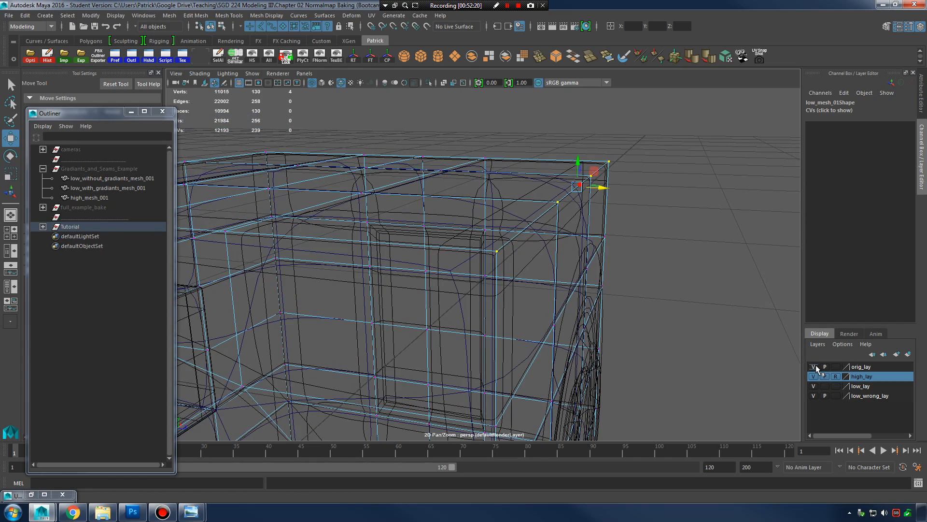
pyautogui.click(814, 377)
pyautogui.click(814, 386)
pyautogui.click(814, 396)
# Step: Select orig_mesh01, turn off its smooth preview, and view the whole mesh in shaded display
pyautogui.moveTo(468, 192); pyautogui.dragTo(564, 276)
pyautogui.press('1')
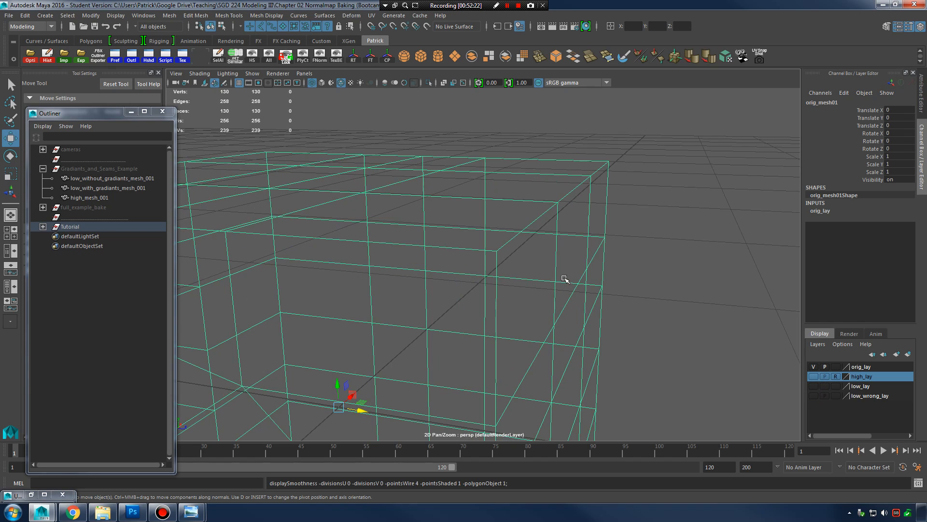
pyautogui.click(706, 246)
pyautogui.press('5')
pyautogui.keyDown('alt'); pyautogui.moveTo(666, 217); pyautogui.dragTo(456, 232, button='right'); pyautogui.keyUp('alt')
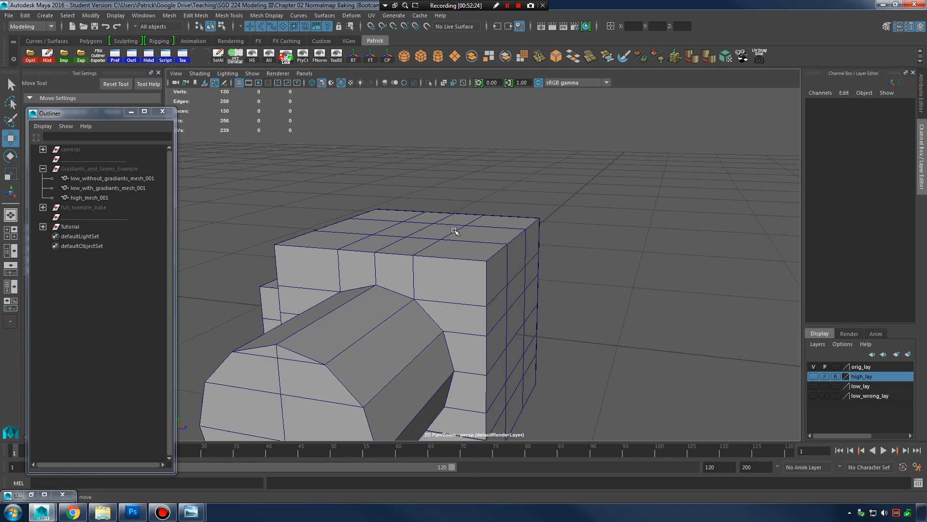
pyautogui.keyDown('alt'); pyautogui.moveTo(574, 251); pyautogui.dragTo(614, 213, button='middle'); pyautogui.keyUp('alt')
# Step: Hide the orig_lay display layer, show low_lay, and select low_mesh_01
pyautogui.click(814, 367)
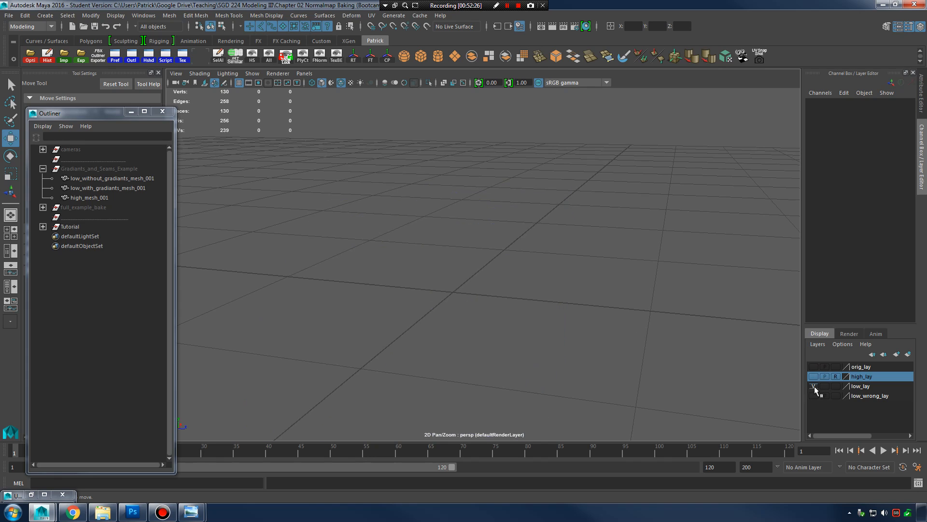
pyautogui.click(814, 385)
pyautogui.click(546, 239)
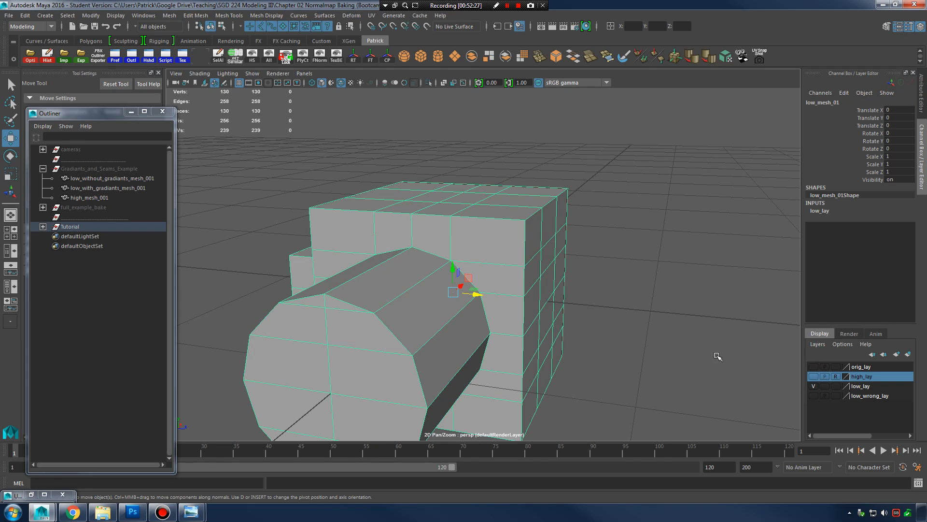
pyautogui.click(814, 386)
pyautogui.click(813, 386)
# Step: Overlay the orig_lay and high_lay display layers on low_mesh_01 in the shaded view
pyautogui.keyDown('alt'); pyautogui.moveTo(613, 233); pyautogui.dragTo(497, 233); pyautogui.keyUp('alt')
pyautogui.keyDown('alt'); pyautogui.moveTo(497, 232); pyautogui.dragTo(612, 248, button='right'); pyautogui.keyUp('alt')
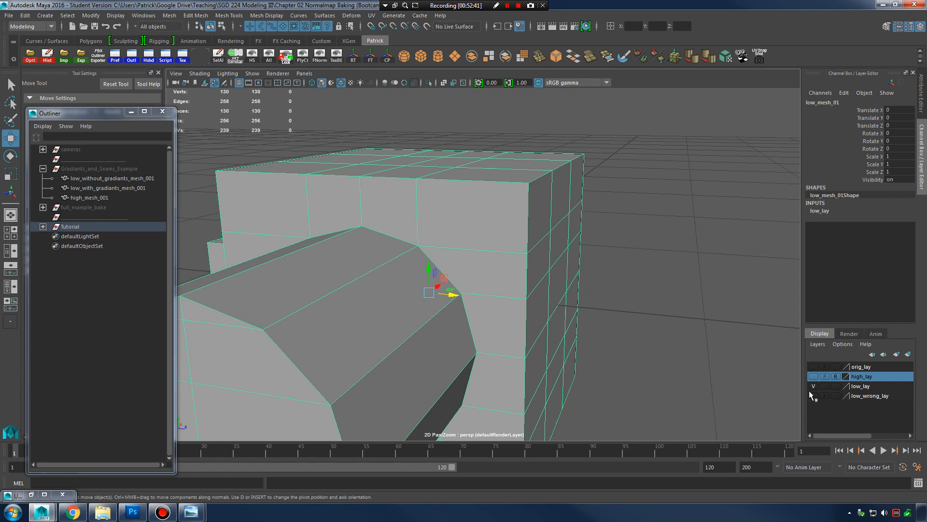
pyautogui.click(813, 376)
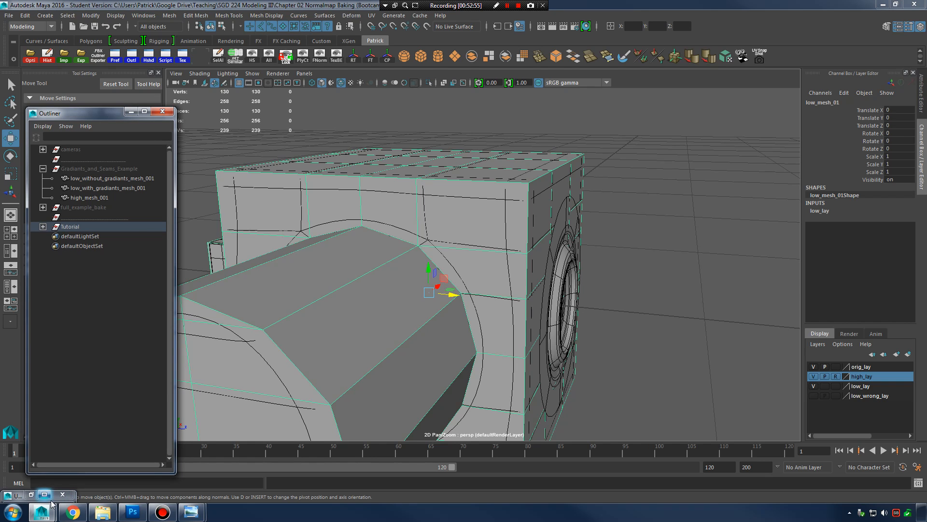
# Step: Switch to the Course Outline in Chrome, highlight the Triangulate Before you Bake heading, and minimize the document
pyautogui.click(73, 512)
pyautogui.scroll(-2, 202, 360)
pyautogui.click(190, 357)
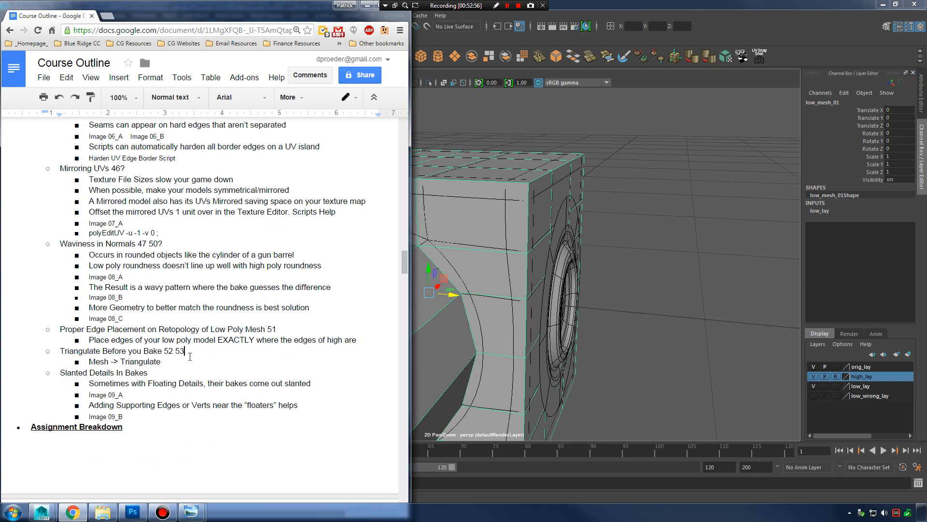
pyautogui.moveTo(91, 351); pyautogui.dragTo(155, 351)
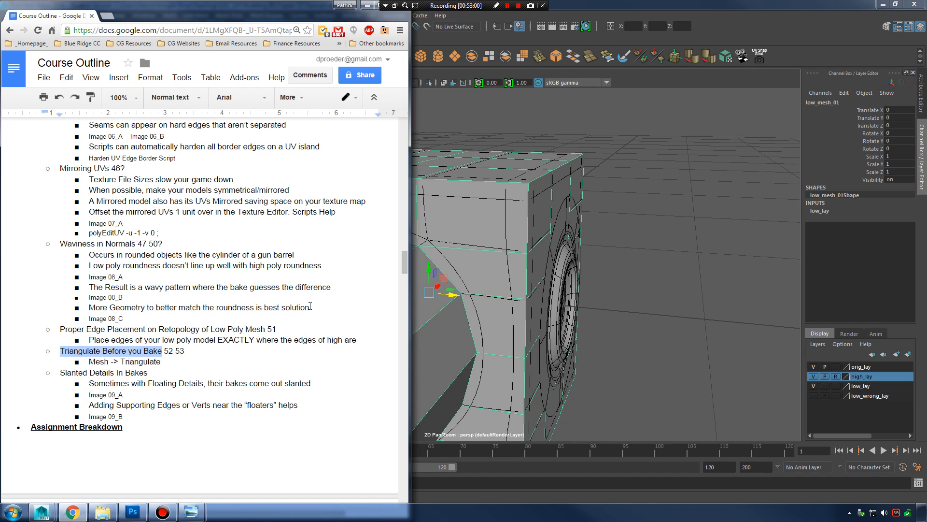
pyautogui.click(366, 6)
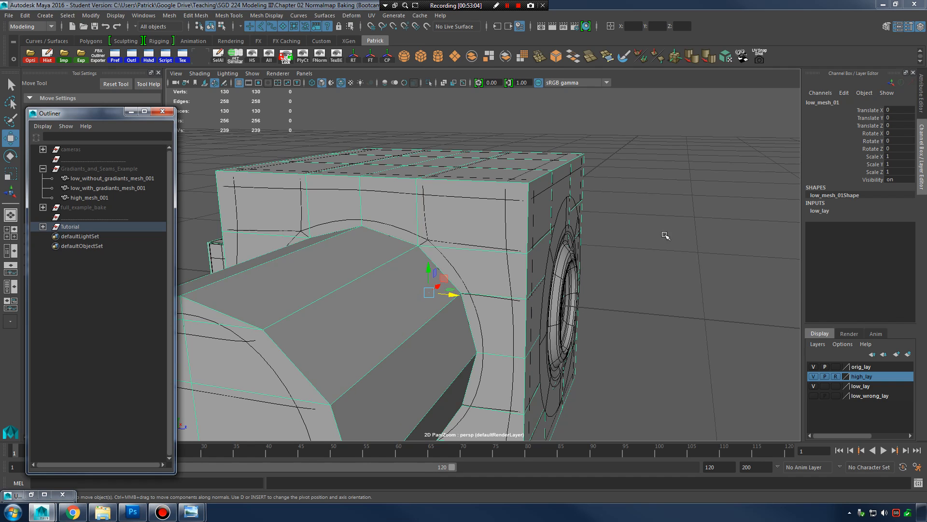
# Step: Hide the orig_lay and high_lay display layers so only low_lay is shown
pyautogui.click(815, 368)
pyautogui.click(815, 376)
pyautogui.keyDown('alt'); pyautogui.moveTo(698, 281); pyautogui.dragTo(686, 275); pyautogui.keyUp('alt')
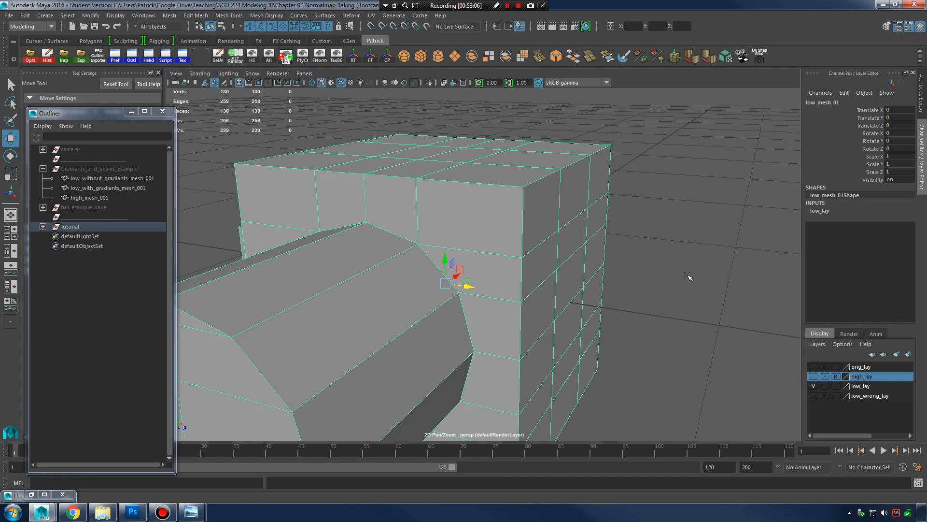
pyautogui.keyDown('alt'); pyautogui.moveTo(687, 275); pyautogui.dragTo(663, 273, button='right'); pyautogui.keyUp('alt')
# Step: Triangulate low_mesh_01 and inspect the diagonal edges on its box and cylinder
pyautogui.click(691, 319)
pyautogui.click(575, 269)
pyautogui.keyDown('alt'); pyautogui.moveTo(585, 267); pyautogui.dragTo(602, 253); pyautogui.keyUp('alt')
pyautogui.keyDown('alt'); pyautogui.moveTo(602, 253); pyautogui.dragTo(552, 254, button='right'); pyautogui.keyUp('alt')
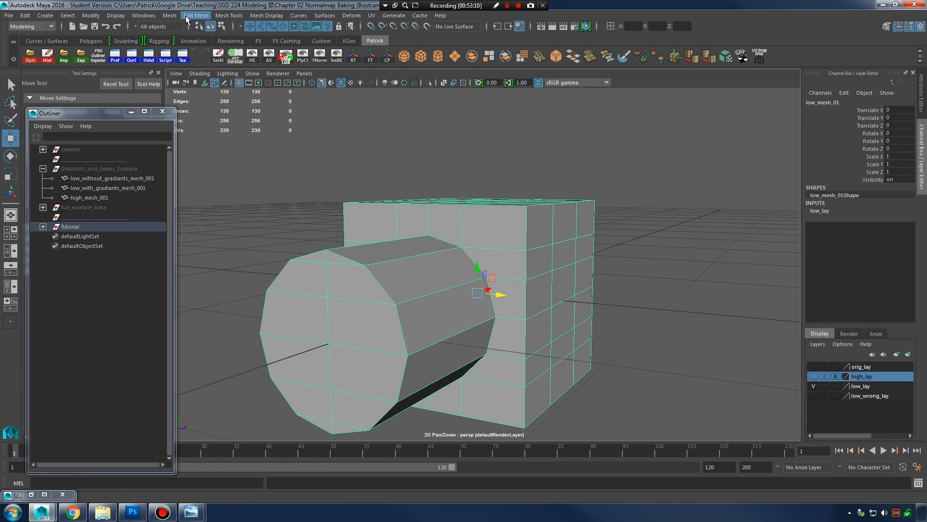
pyautogui.click(170, 14)
pyautogui.click(196, 117)
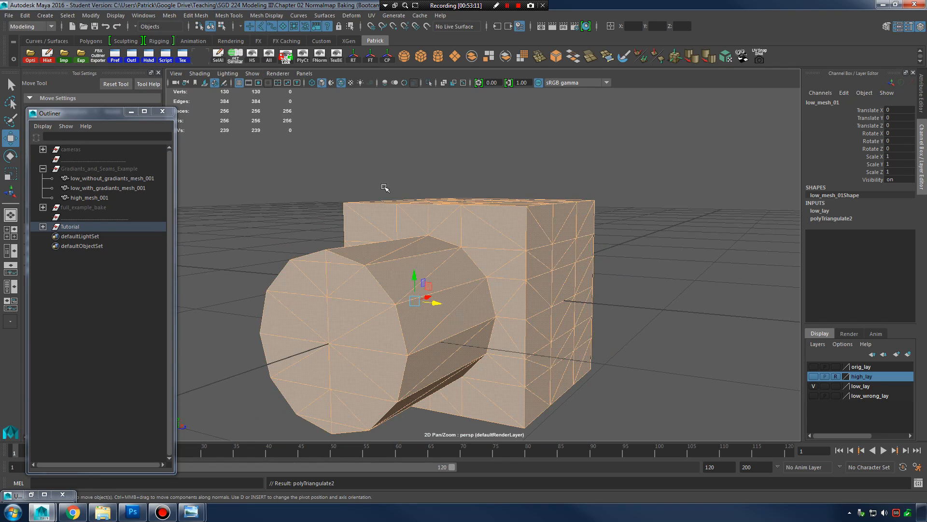
pyautogui.click(680, 246)
pyautogui.keyDown('alt'); pyautogui.moveTo(672, 248); pyautogui.dragTo(591, 270); pyautogui.keyUp('alt')
pyautogui.keyDown('alt'); pyautogui.moveTo(507, 265); pyautogui.dragTo(551, 263, button='right'); pyautogui.keyUp('alt')
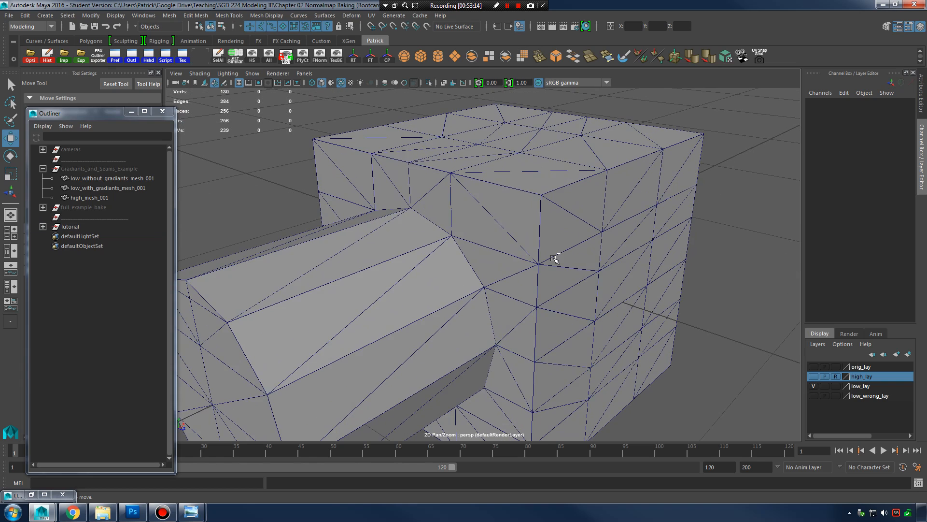
# Step: Undo the triangulation of low_mesh_01 and view its original faces
pyautogui.hotkey('ctrl', 'z')
pyautogui.hotkey('ctrl', 'z')
pyautogui.keyDown('alt'); pyautogui.moveTo(541, 259); pyautogui.dragTo(656, 250); pyautogui.keyUp('alt')
pyautogui.keyDown('alt'); pyautogui.moveTo(656, 250); pyautogui.dragTo(596, 242, button='right'); pyautogui.keyUp('alt')
pyautogui.keyDown('alt'); pyautogui.moveTo(597, 241); pyautogui.dragTo(581, 242); pyautogui.keyUp('alt')
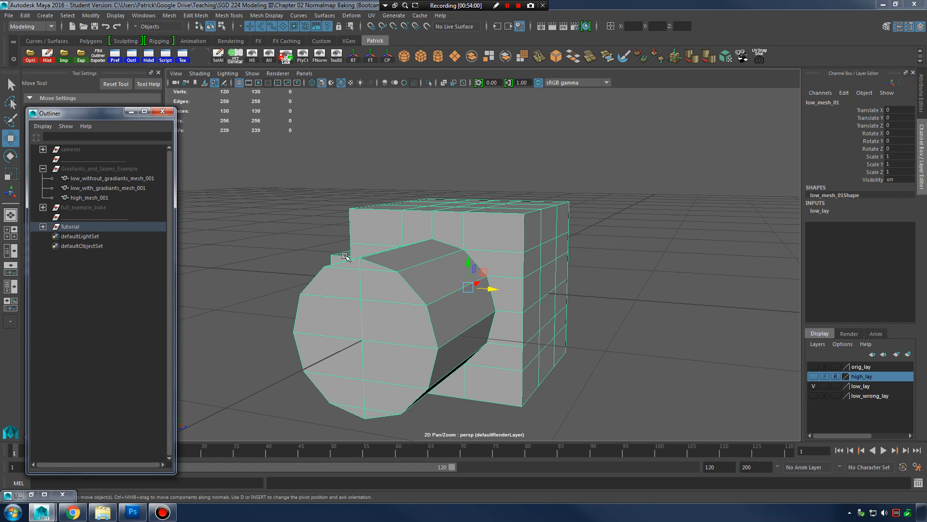
# Step: Highlight the Slanted Details In Bakes heading in the Course Outline, and close the restored UV Editor
pyautogui.click(31, 494)
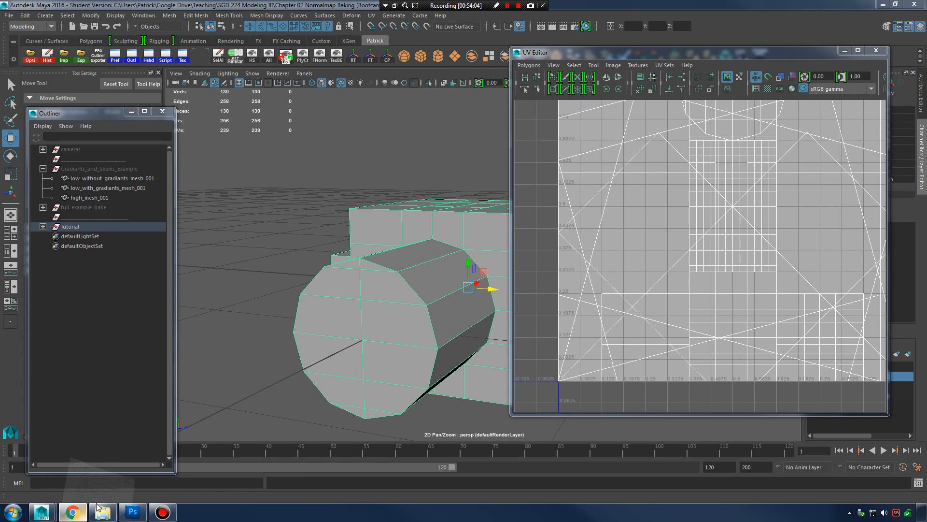
pyautogui.click(72, 512)
pyautogui.moveTo(60, 372); pyautogui.dragTo(148, 372)
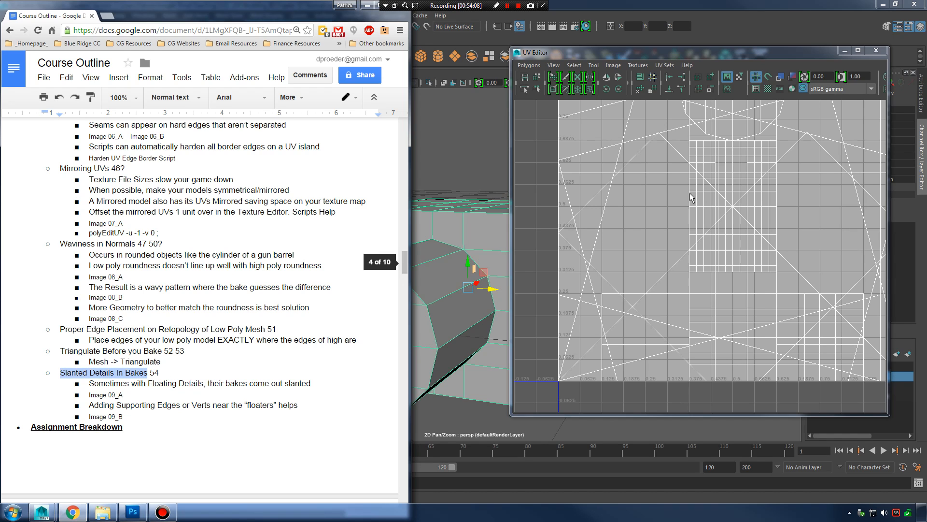
pyautogui.click(877, 50)
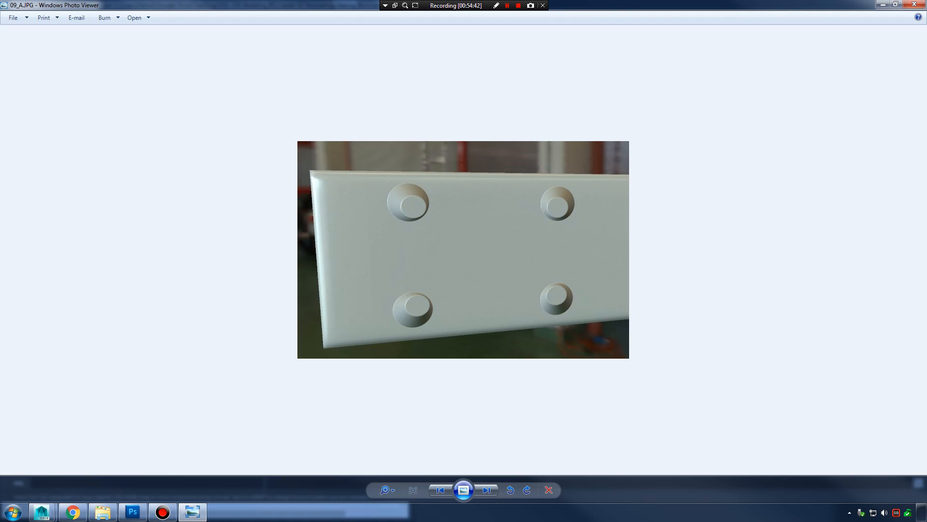
# Step: View reference image 09_B.JPG after 09_A.JPG in Windows Photo Viewer, and close the viewer
pyautogui.press('Right')
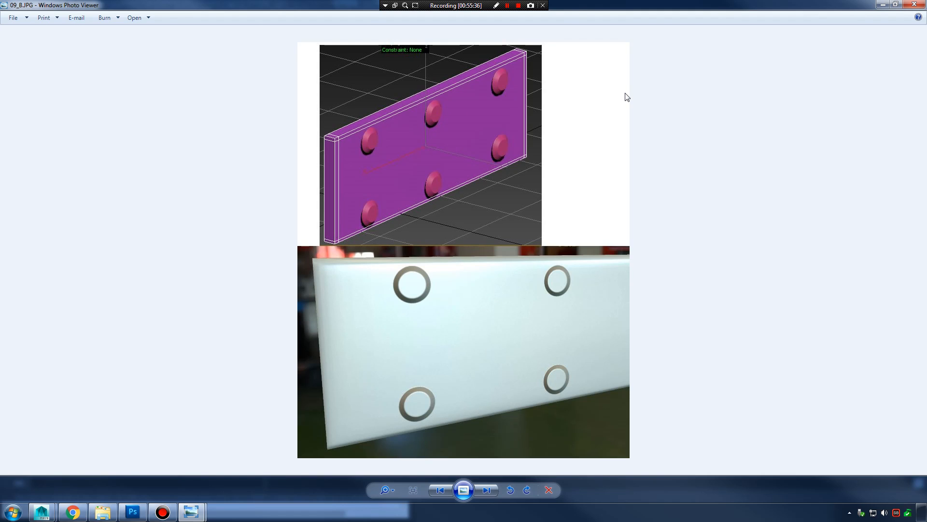
pyautogui.click(915, 6)
pyautogui.click(915, 4)
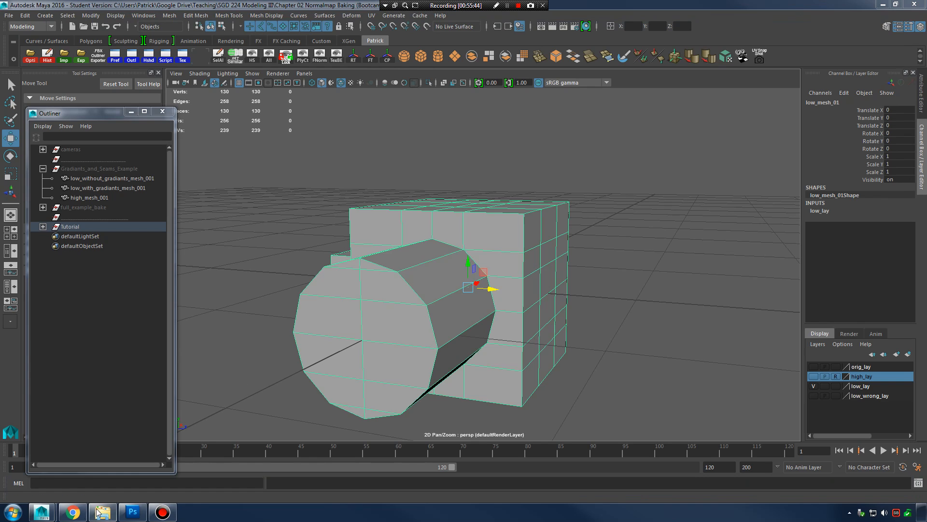
# Step: Return to the Course Outline in Chrome and highlight Make Low Poly Mesh and its item Add more geometry on the cylinder
pyautogui.click(73, 512)
pyautogui.moveTo(60, 153); pyautogui.dragTo(138, 153)
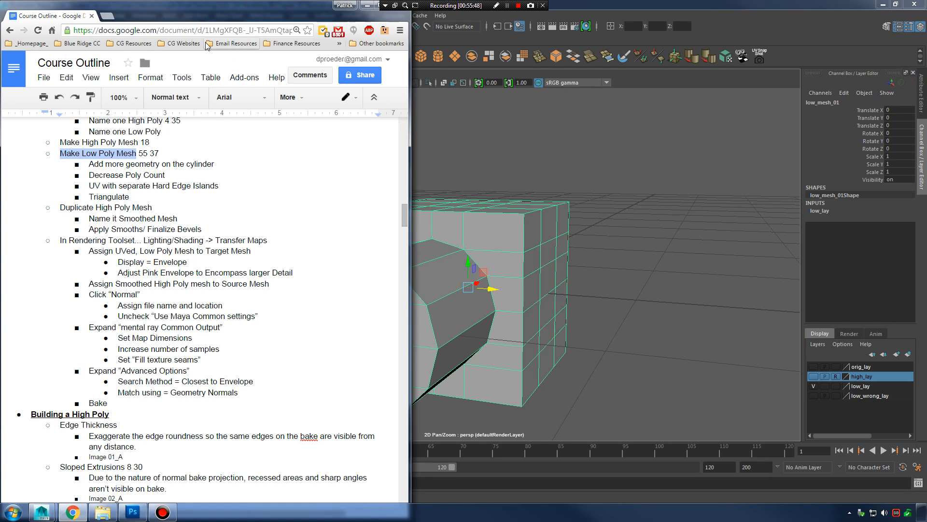
pyautogui.click(185, 164)
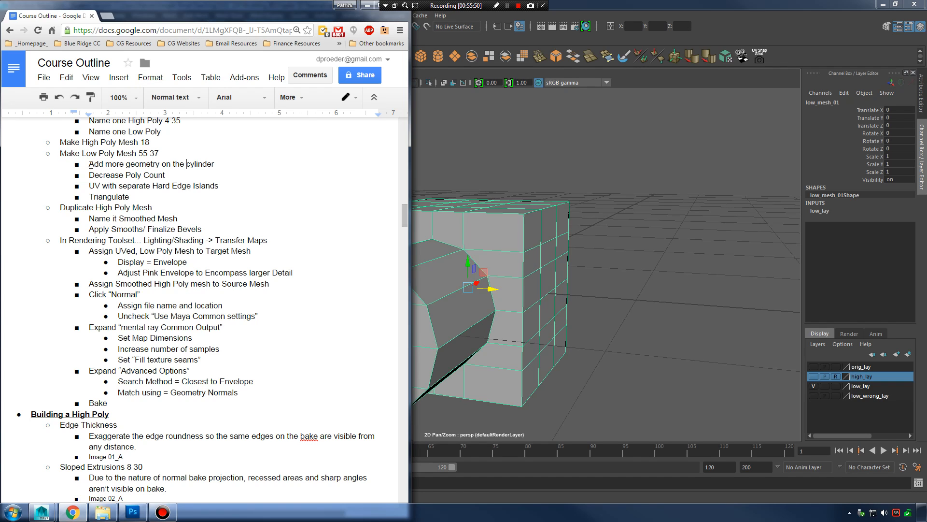
pyautogui.moveTo(91, 164); pyautogui.dragTo(214, 169)
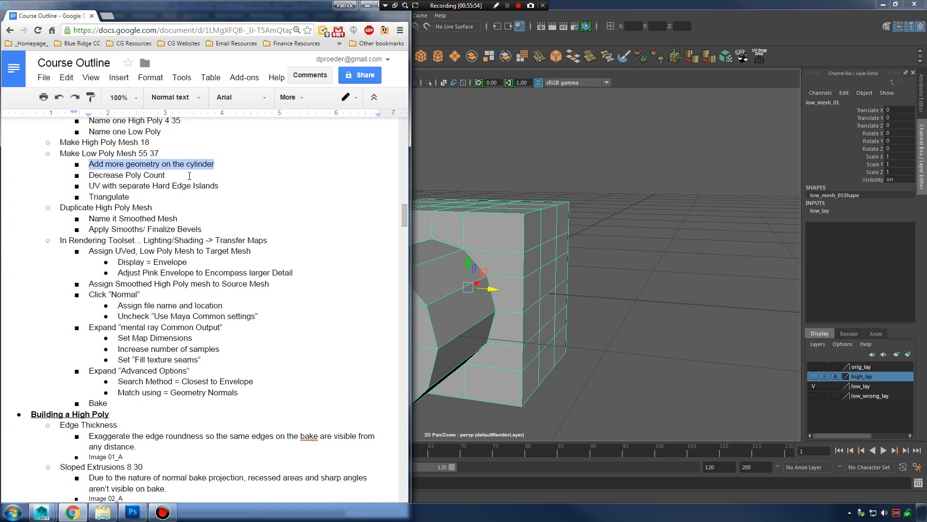
# Step: Highlight the Decrease Poly Count, UV with separate Hard Edge Islands and Triangulate items in turn
pyautogui.moveTo(90, 175); pyautogui.dragTo(165, 175)
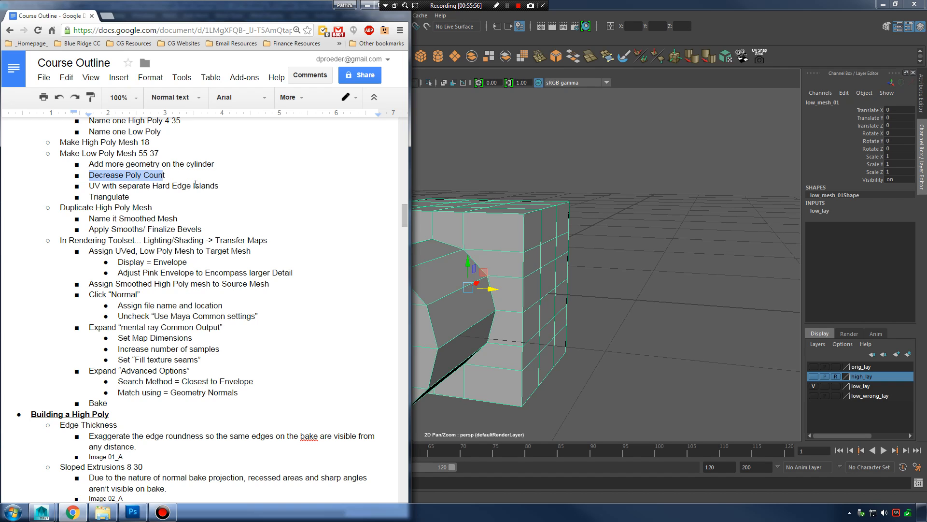
pyautogui.click(168, 177)
pyautogui.moveTo(90, 175); pyautogui.dragTo(171, 175)
pyautogui.moveTo(150, 185); pyautogui.dragTo(150, 186)
pyautogui.hotkey('ctrl', 'z')
pyautogui.moveTo(87, 187); pyautogui.dragTo(220, 185)
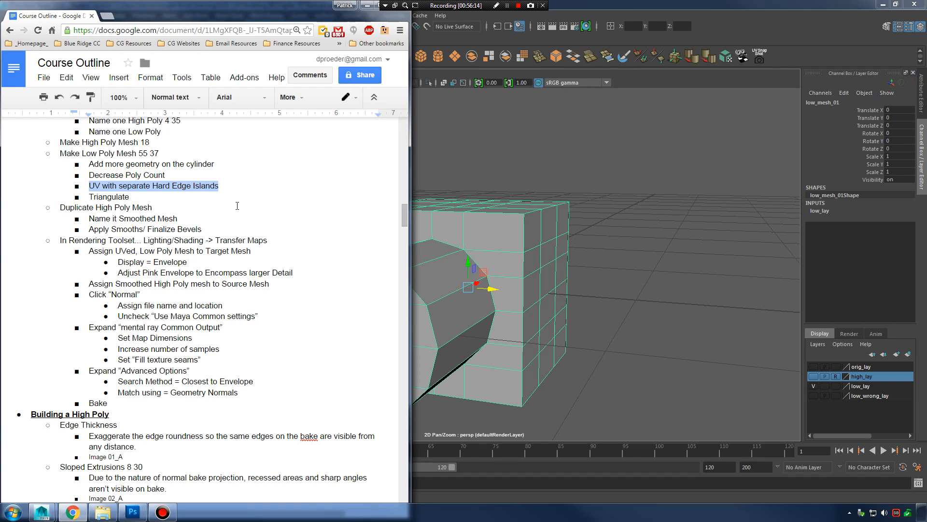
pyautogui.doubleClick(95, 197)
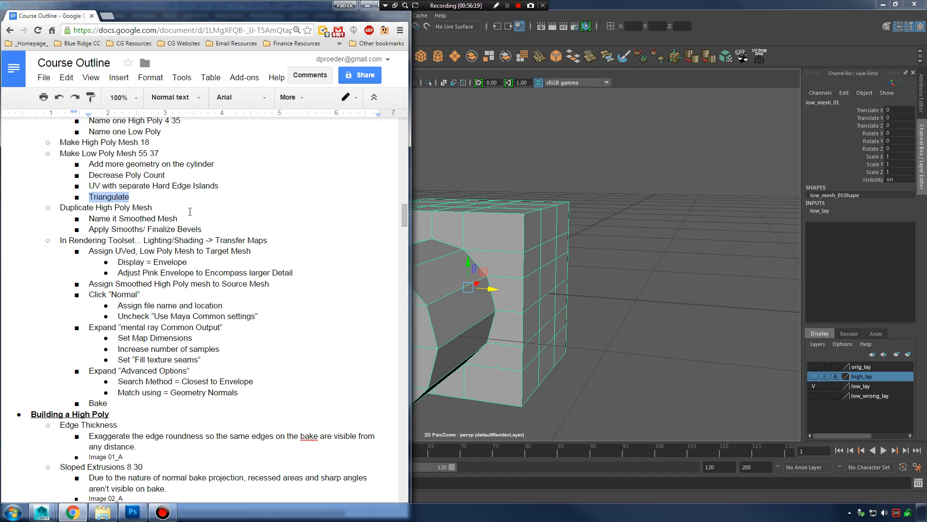
# Step: Note the time 56 26 beside Add more geometry on the cylinder, switch to Maya and select the low-poly mesh
pyautogui.moveTo(59, 208); pyautogui.dragTo(174, 198)
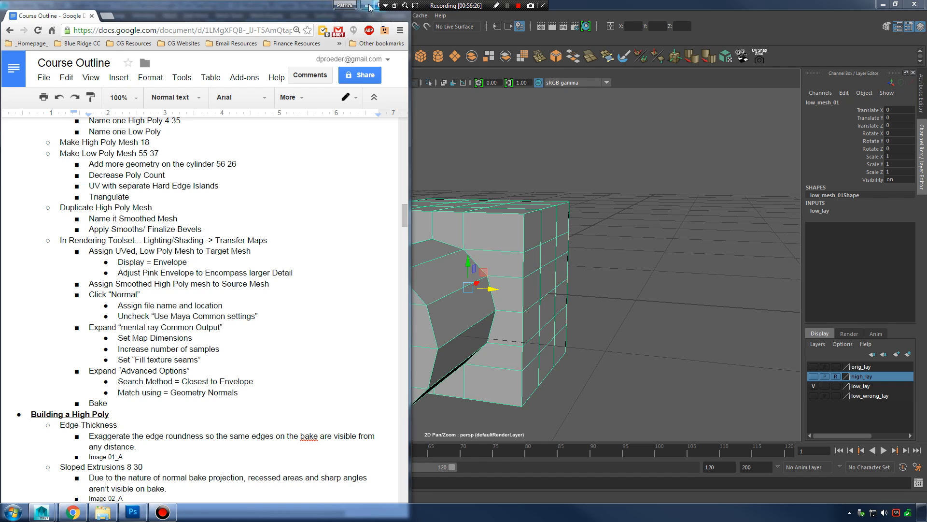
pyautogui.click(501, 224)
pyautogui.click(588, 261)
pyautogui.scroll(4, 511, 241)
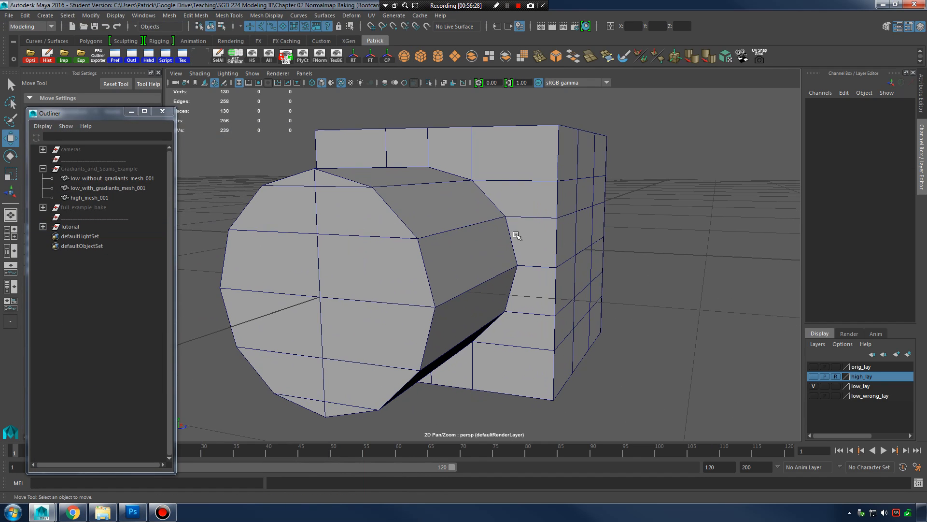
pyautogui.click(554, 253)
pyautogui.keyDown('alt'); pyautogui.moveTo(554, 252); pyautogui.dragTo(592, 247, button='middle'); pyautogui.keyUp('alt')
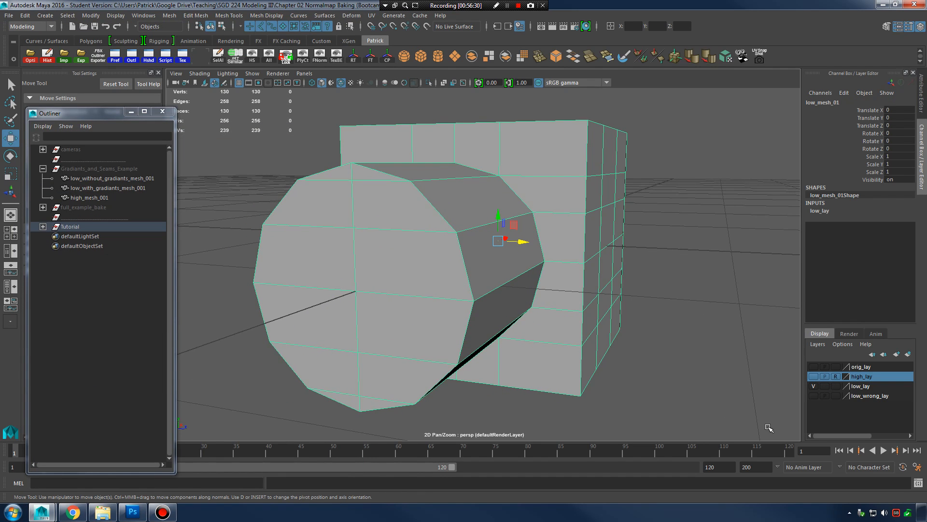
# Step: Show high_lay and compare the high-poly and low-poly cylinders in wireframe and shaded display
pyautogui.click(814, 375)
pyautogui.moveTo(680, 305)
pyautogui.keyDown('alt'); pyautogui.mouseDown()
pyautogui.moveTo(720, 315)
pyautogui.moveTo(503, 276)
pyautogui.moveTo(600, 256)
pyautogui.moveTo(521, 253)
pyautogui.moveTo(569, 253)
pyautogui.moveTo(563, 224)
pyautogui.moveTo(587, 228)
pyautogui.moveTo(540, 225)
pyautogui.mouseUp(); pyautogui.keyUp('alt')
pyautogui.scroll(2, 599, 256)
pyautogui.press('4')
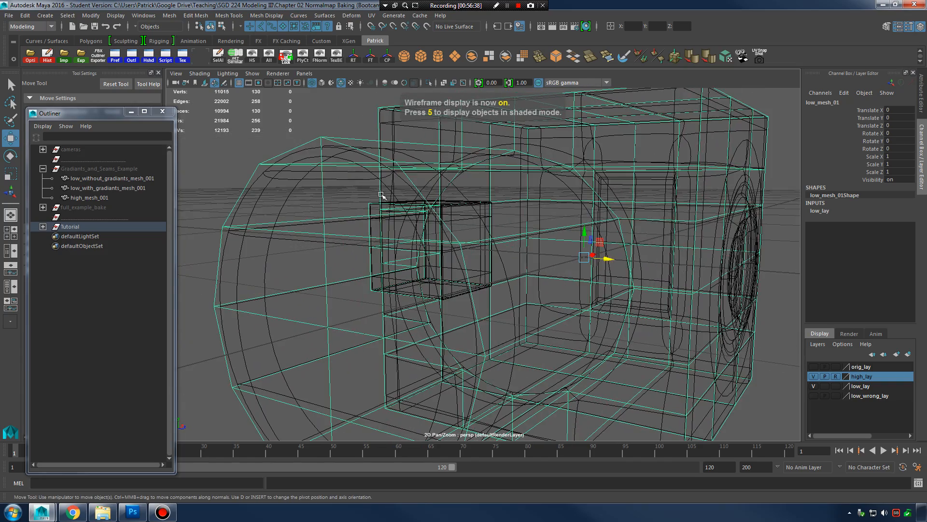
pyautogui.press('5')
pyautogui.keyDown('alt'); pyautogui.moveTo(421, 179); pyautogui.dragTo(414, 177); pyautogui.keyUp('alt')
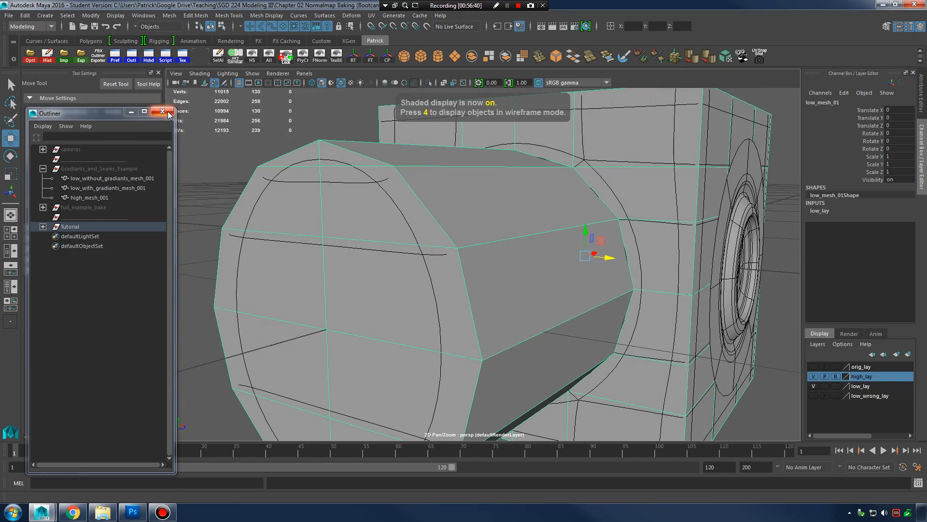
# Step: Minimize the Outliner and close Tool Settings to free up the viewport
pyautogui.click(130, 112)
pyautogui.click(158, 72)
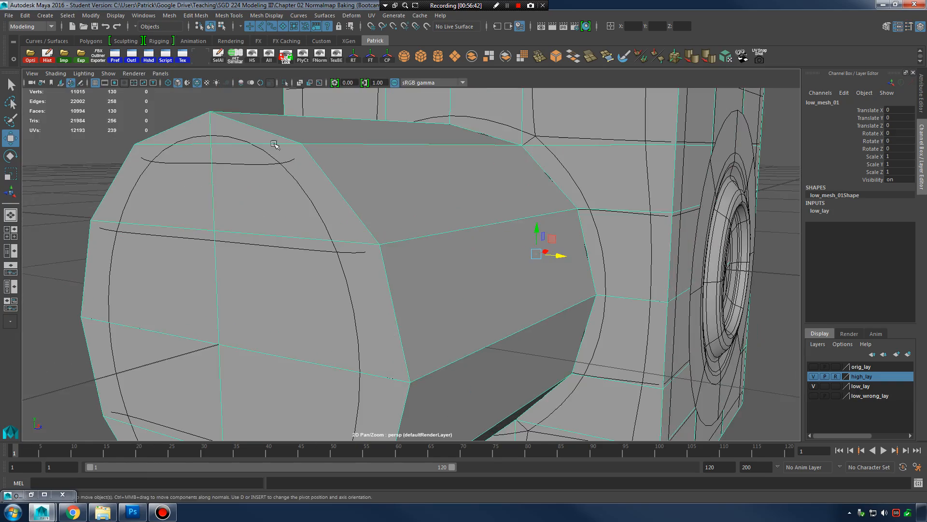
pyautogui.keyDown('alt'); pyautogui.moveTo(275, 144); pyautogui.dragTo(457, 183); pyautogui.keyUp('alt')
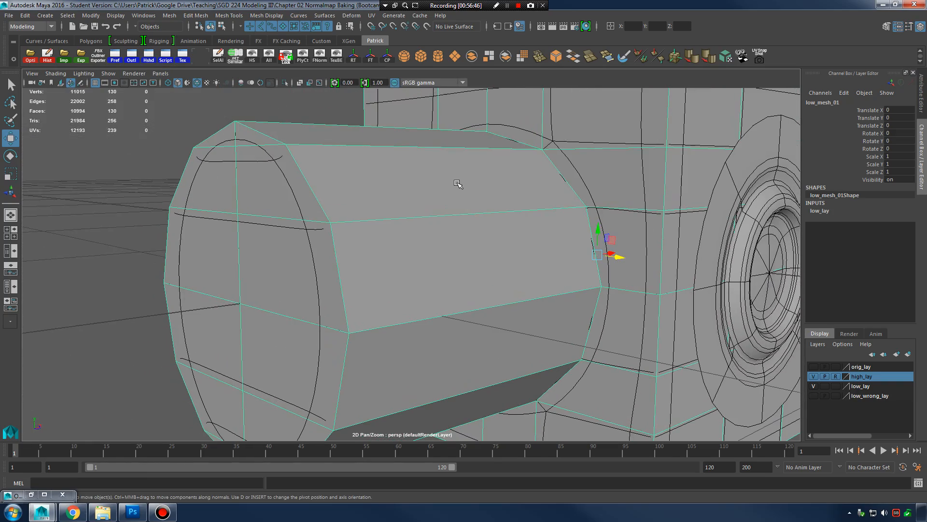
# Step: Try to add geometry to the low-poly cylinder by inserting edge loops lengthwise between its existing side edges
pyautogui.keyDown('shift'); pyautogui.moveTo(458, 183); pyautogui.dragTo(386, 196, button='right'); pyautogui.keyUp('shift')
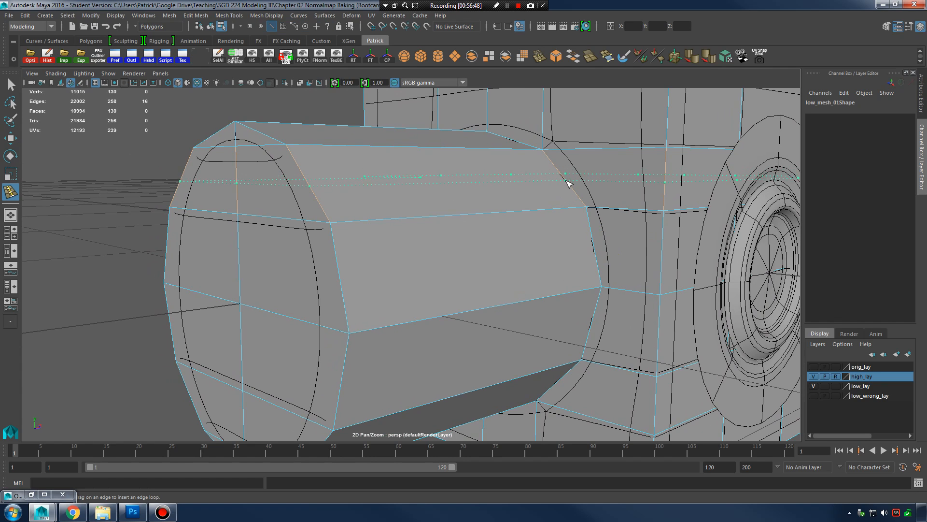
pyautogui.click(568, 180)
pyautogui.keyDown('alt'); pyautogui.moveTo(596, 218); pyautogui.dragTo(601, 218); pyautogui.keyUp('alt')
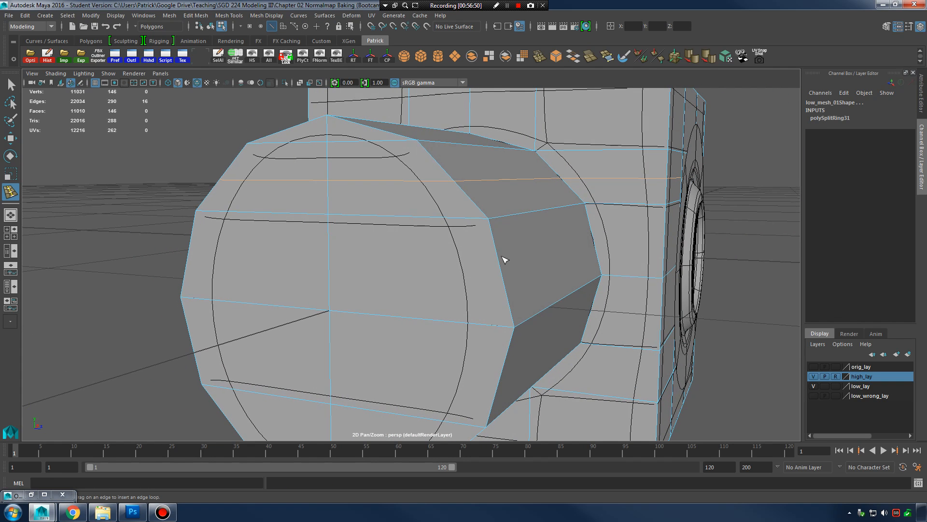
pyautogui.click(503, 274)
pyautogui.keyDown('alt'); pyautogui.moveTo(502, 275); pyautogui.dragTo(516, 297); pyautogui.keyUp('alt')
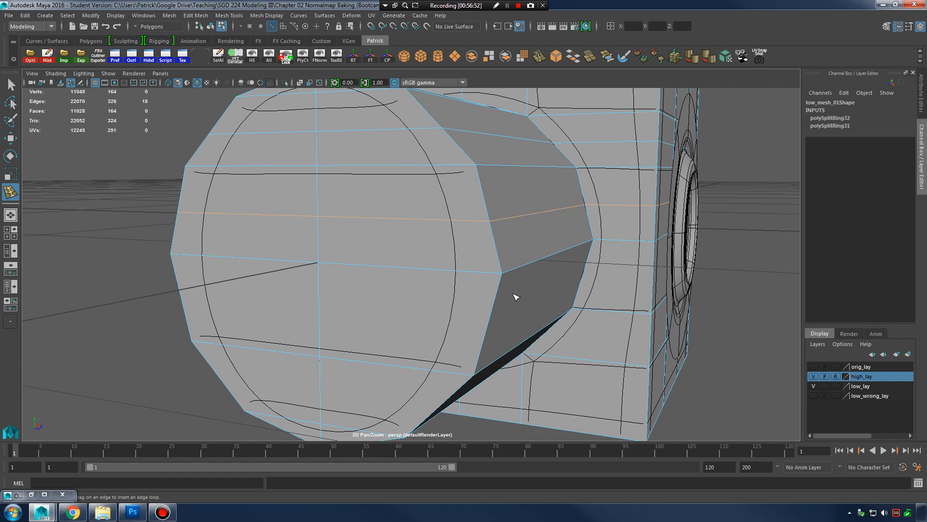
pyautogui.click(492, 333)
pyautogui.keyDown('alt'); pyautogui.moveTo(492, 333); pyautogui.dragTo(530, 306); pyautogui.keyUp('alt')
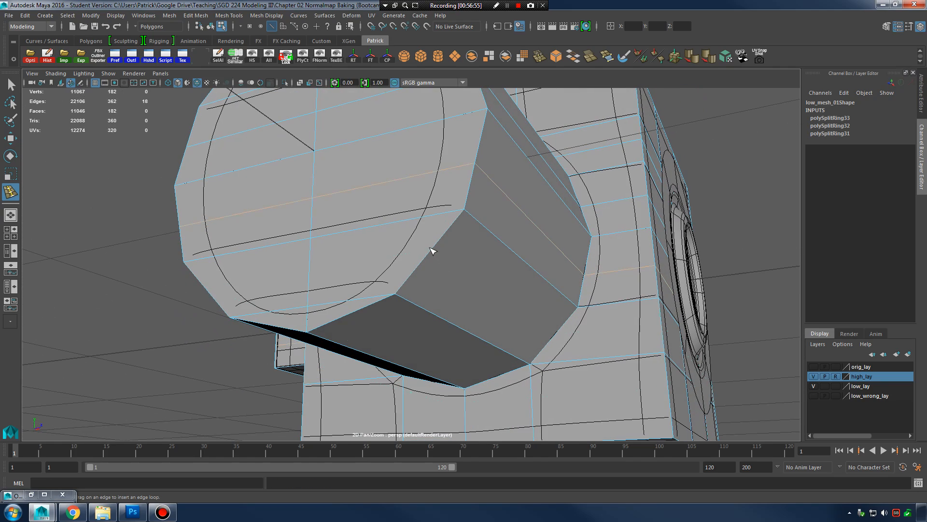
pyautogui.click(427, 266)
pyautogui.click(358, 315)
pyautogui.keyDown('alt'); pyautogui.moveTo(358, 314); pyautogui.dragTo(499, 291); pyautogui.keyUp('alt')
pyautogui.click(466, 284)
# Step: Undo all the edge loops inserted on the low-poly cylinder
pyautogui.hotkey('ctrl', 'z')
pyautogui.hotkey('ctrl', 'z')
pyautogui.hotkey('ctrl', 'z')
pyautogui.hotkey('ctrl', 'z')
pyautogui.hotkey('ctrl', 'z')
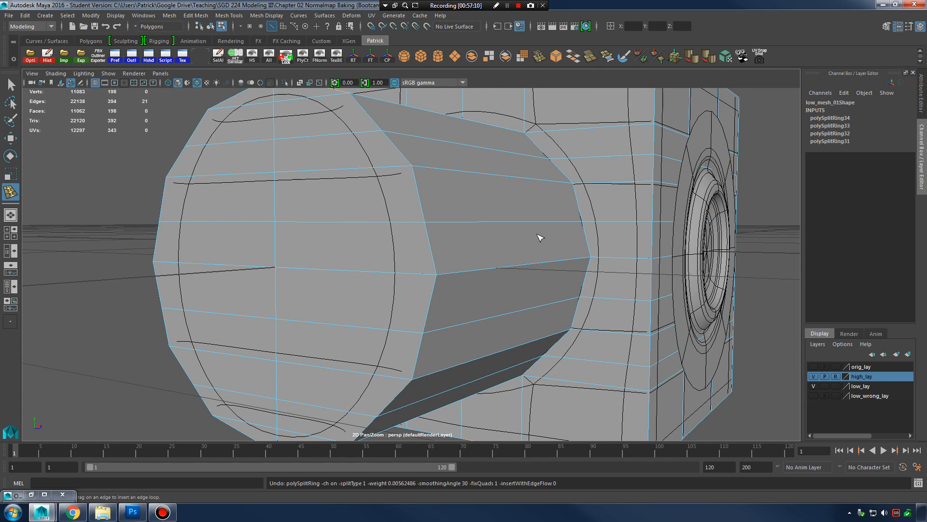
pyautogui.hotkey('ctrl', 'z')
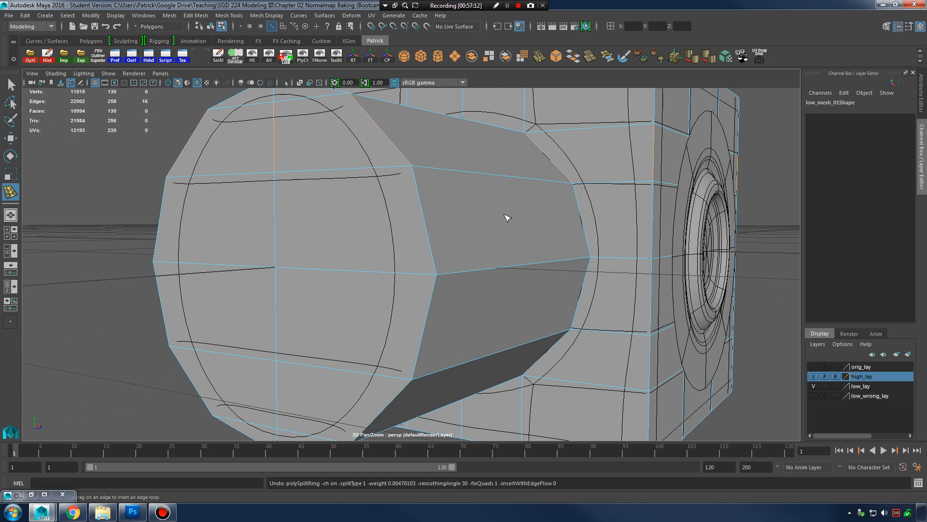
# Step: Leave the Insert Edge Loop tool and reselect the low-poly mesh in object mode
pyautogui.keyDown('alt'); pyautogui.moveTo(503, 216); pyautogui.dragTo(447, 227); pyautogui.keyUp('alt')
pyautogui.press('q')
pyautogui.moveTo(447, 227); pyautogui.dragTo(472, 202, button='right')
pyautogui.click(271, 164)
pyautogui.click(413, 243)
pyautogui.keyDown('alt'); pyautogui.moveTo(413, 243); pyautogui.dragTo(499, 221); pyautogui.keyUp('alt')
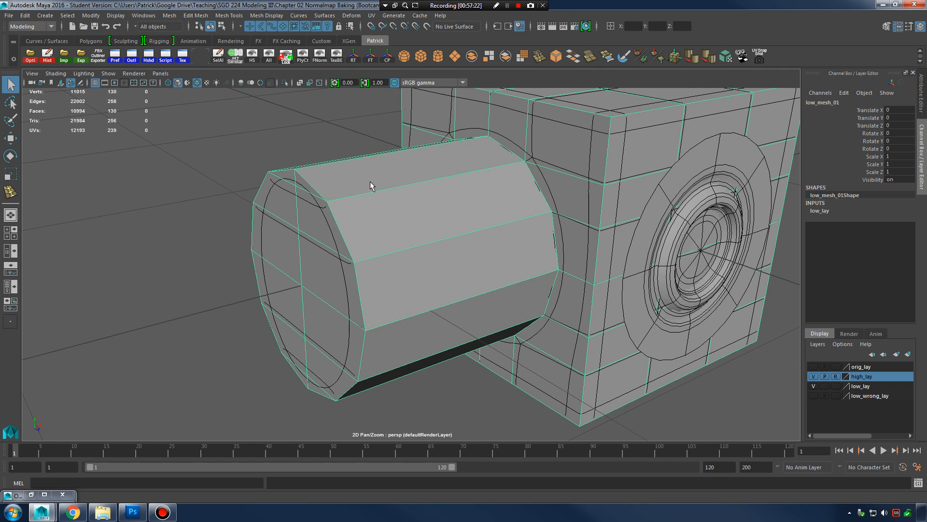
# Step: Select all the side faces around the low-poly cylinder to count its sides
pyautogui.keyDown('alt'); pyautogui.moveTo(330, 198); pyautogui.dragTo(597, 179); pyautogui.keyUp('alt')
pyautogui.keyDown('alt'); pyautogui.moveTo(592, 266); pyautogui.dragTo(459, 186); pyautogui.keyUp('alt')
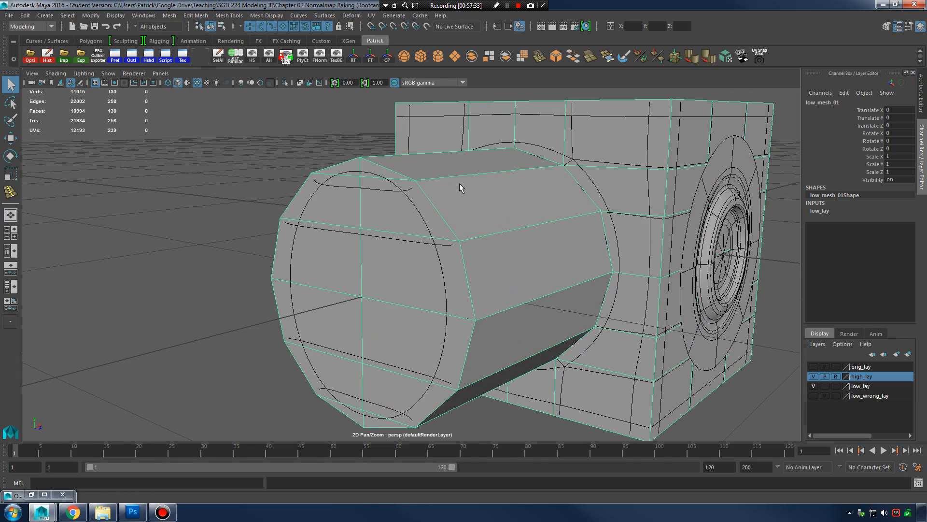
pyautogui.moveTo(467, 195); pyautogui.dragTo(466, 220, button='right')
pyautogui.keyDown('alt'); pyautogui.moveTo(473, 193); pyautogui.dragTo(495, 207); pyautogui.keyUp('alt')
pyautogui.click(482, 201)
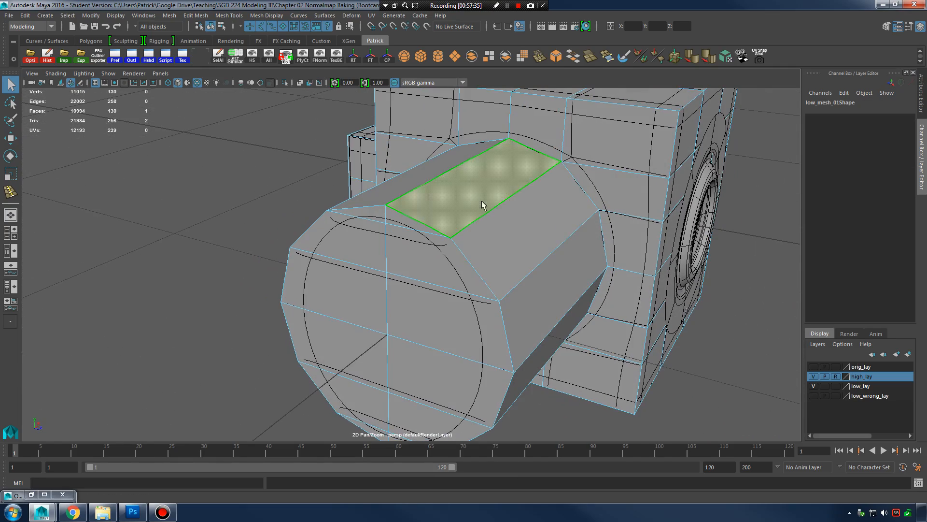
pyautogui.keyDown('alt'); pyautogui.moveTo(553, 218); pyautogui.dragTo(543, 208); pyautogui.keyUp('alt')
pyautogui.keyDown('shift'); pyautogui.click(518, 199); pyautogui.keyUp('shift')
pyautogui.keyDown('shift'); pyautogui.click(520, 242); pyautogui.keyUp('shift')
pyautogui.keyDown('alt'); pyautogui.moveTo(520, 241); pyautogui.dragTo(448, 237); pyautogui.keyUp('alt')
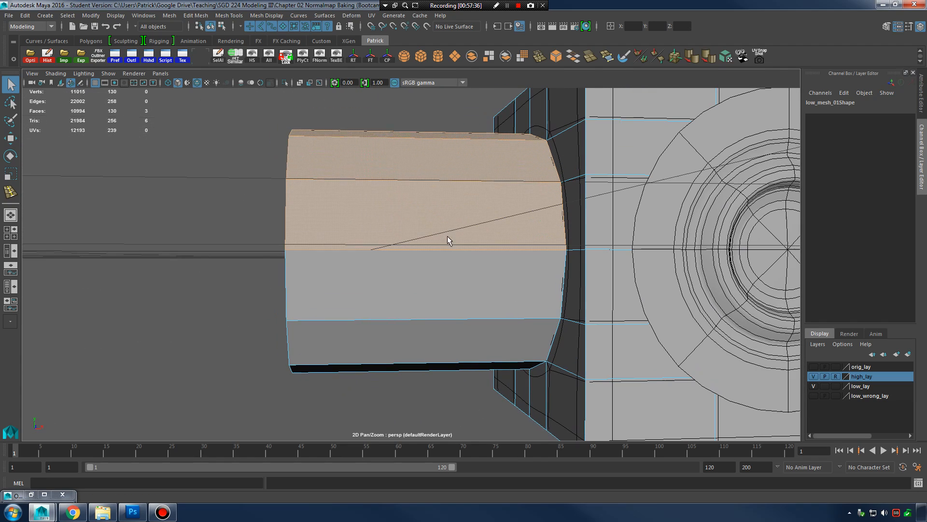
pyautogui.keyDown('shift'); pyautogui.moveTo(386, 111); pyautogui.dragTo(327, 245); pyautogui.keyUp('shift')
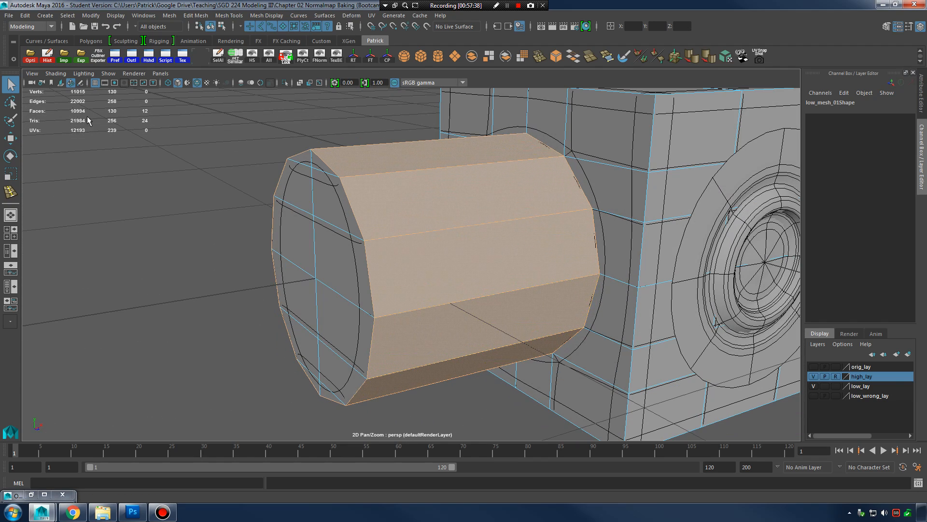
# Step: Check the Poly Count option of the Heads Up Display against the selected cylinder faces
pyautogui.keyDown('alt'); pyautogui.moveTo(271, 137); pyautogui.dragTo(225, 141); pyautogui.keyUp('alt')
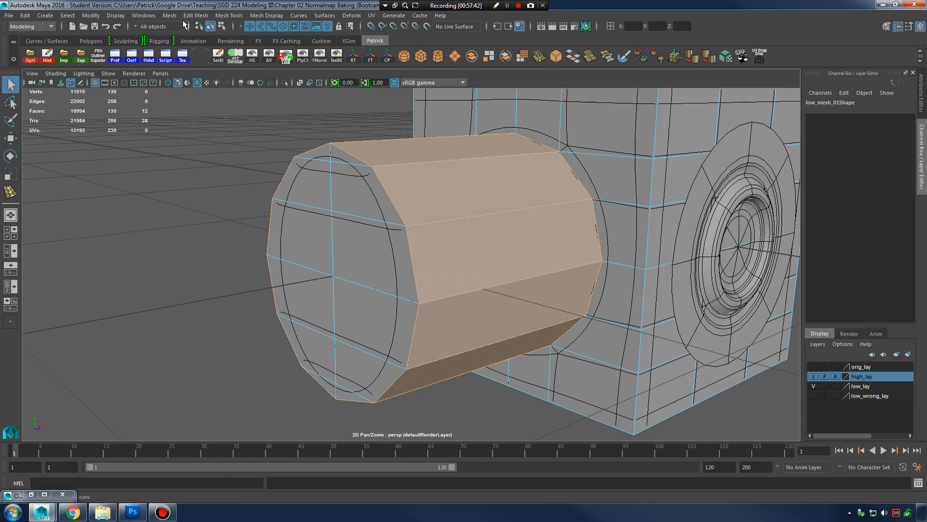
pyautogui.click(115, 15)
pyautogui.moveTo(155, 51)
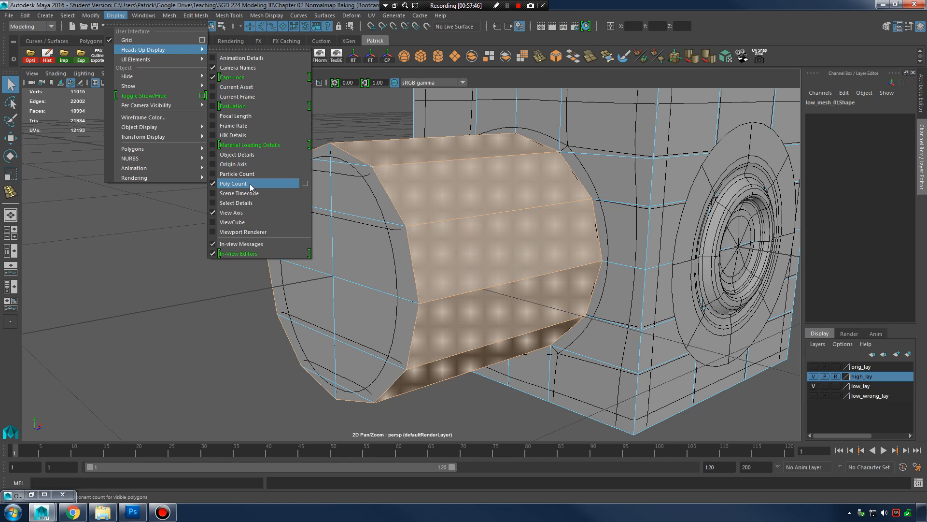
pyautogui.keyDown('alt'); pyautogui.moveTo(163, 256); pyautogui.dragTo(286, 192); pyautogui.keyUp('alt')
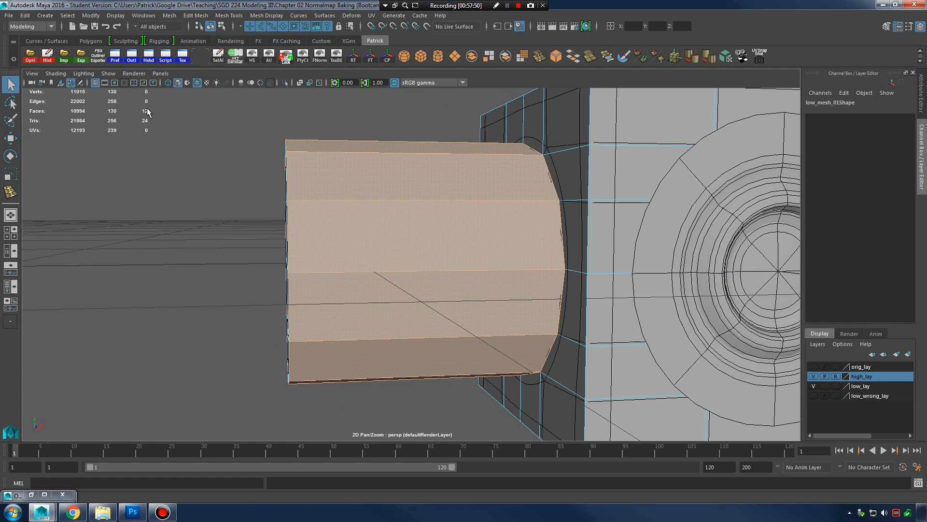
# Step: Create a polygon cylinder with radius 1, height 2 and 24 axis divisions
pyautogui.click(45, 16)
pyautogui.moveTo(106, 48)
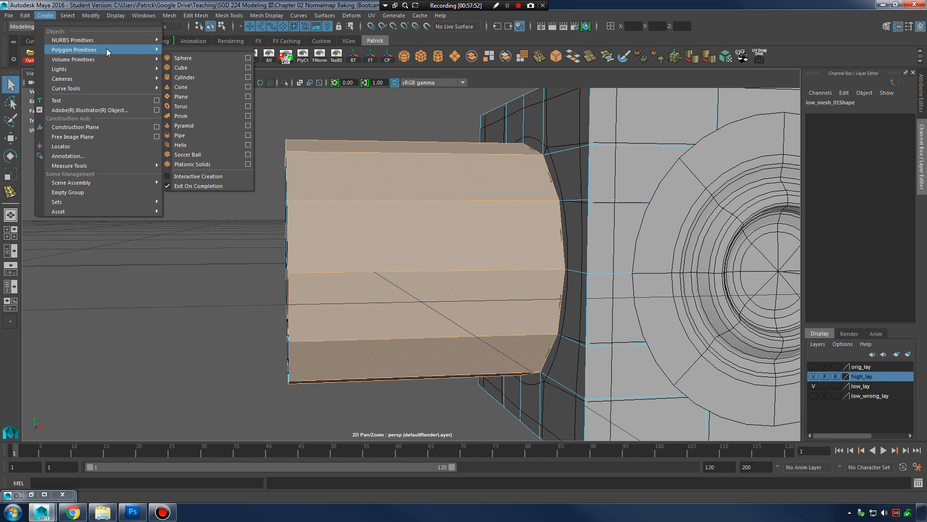
pyautogui.click(250, 82)
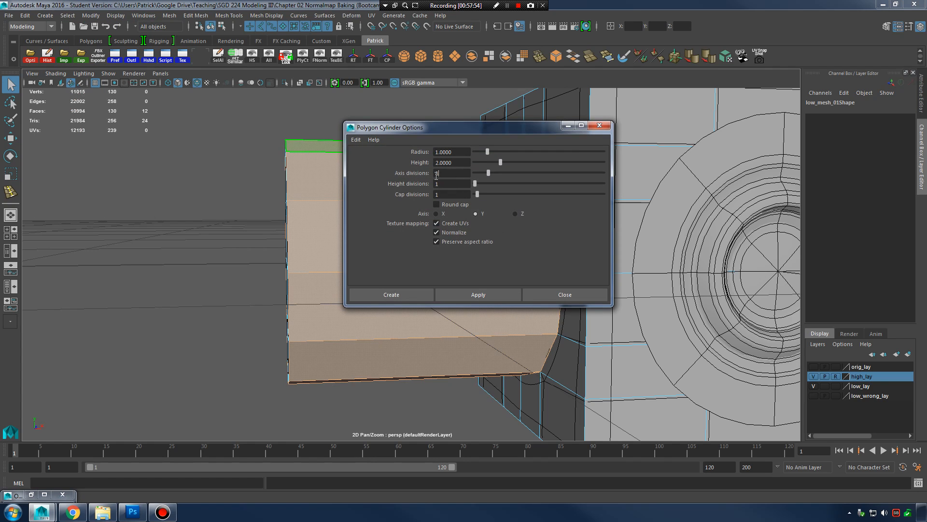
pyautogui.click(404, 296)
pyautogui.scroll(-5, 468, 167)
# Step: Rotate the new cylinder onto its side with Rotate Z set to 90
pyautogui.press('e')
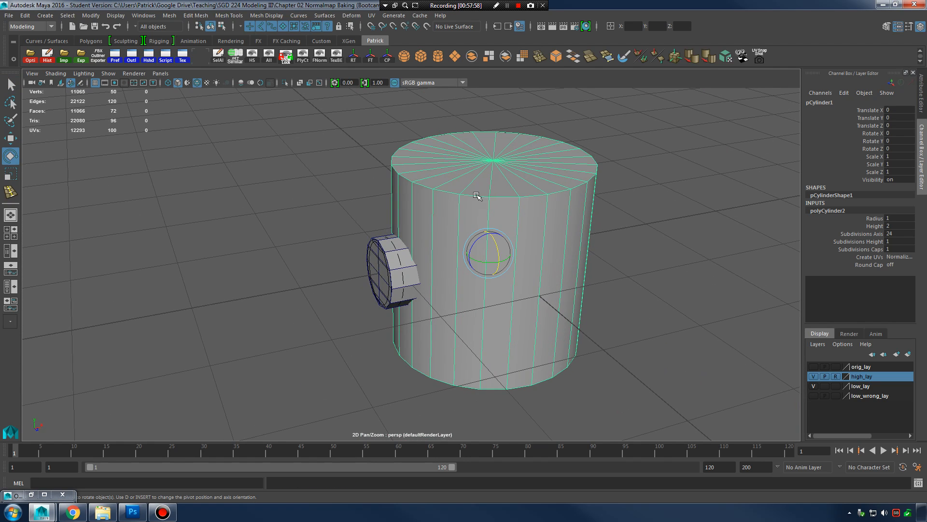
pyautogui.moveTo(477, 240); pyautogui.dragTo(463, 280)
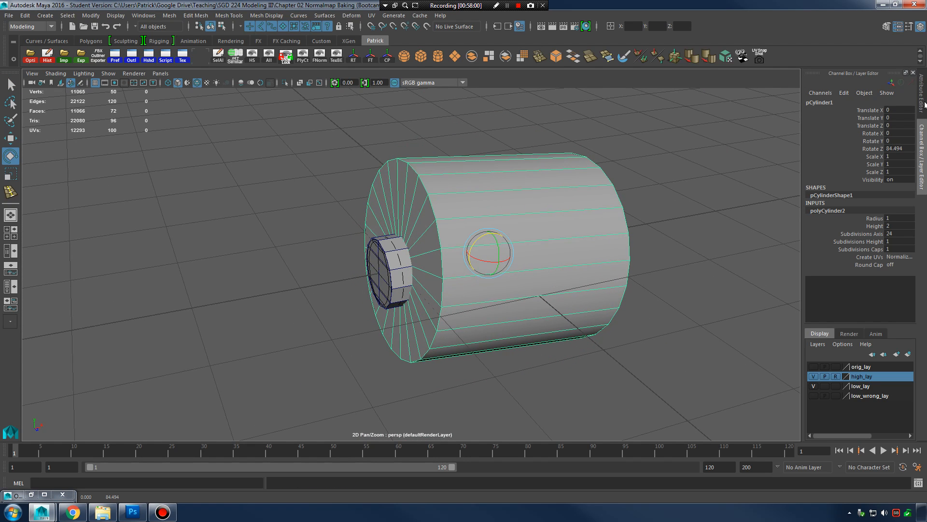
pyautogui.click(911, 148)
pyautogui.write('90')
pyautogui.press('Return')
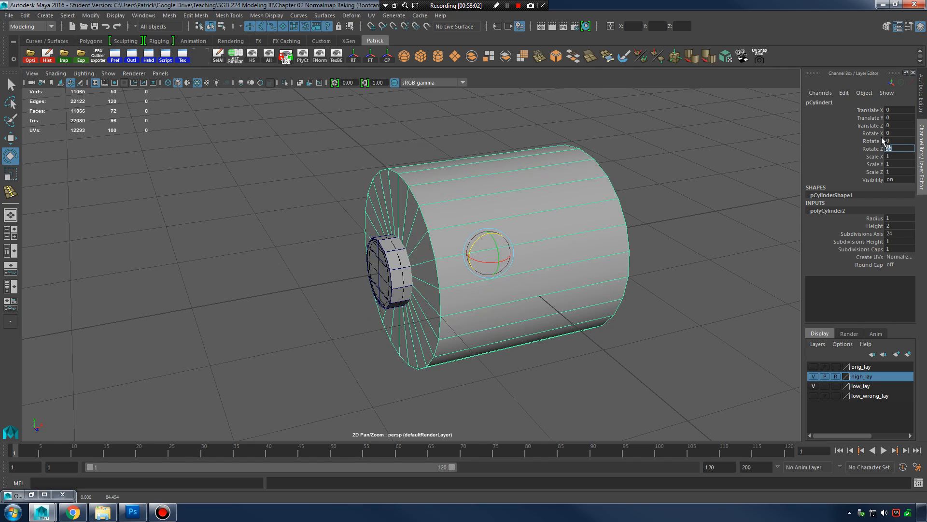
# Step: Scale the new cylinder down uniformly to about 0.446
pyautogui.keyDown('alt'); pyautogui.moveTo(561, 245); pyautogui.dragTo(561, 234, button='middle'); pyautogui.keyUp('alt')
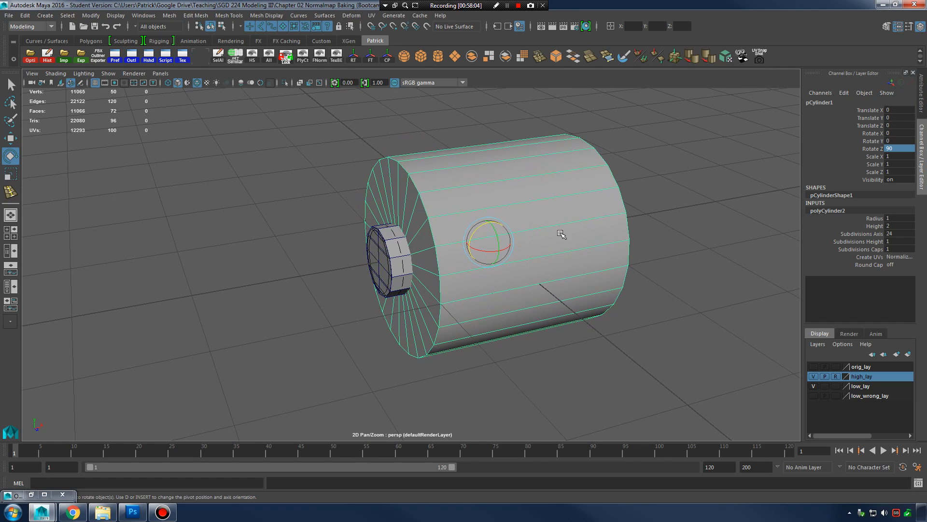
pyautogui.press('w')
pyautogui.press('r')
pyautogui.moveTo(489, 242); pyautogui.dragTo(398, 250)
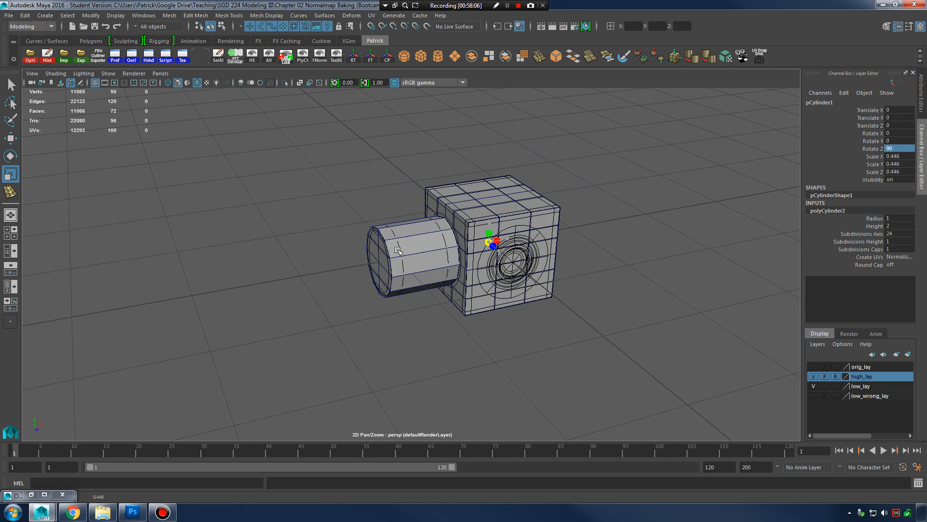
# Step: Set low_lay to reference display and hide high_lay, moving the new cylinder out in front of the low-poly cylinder
pyautogui.click(836, 386)
pyautogui.click(836, 386)
pyautogui.press('w')
pyautogui.keyDown('alt'); pyautogui.moveTo(525, 246); pyautogui.dragTo(539, 243, button='middle'); pyautogui.keyUp('alt')
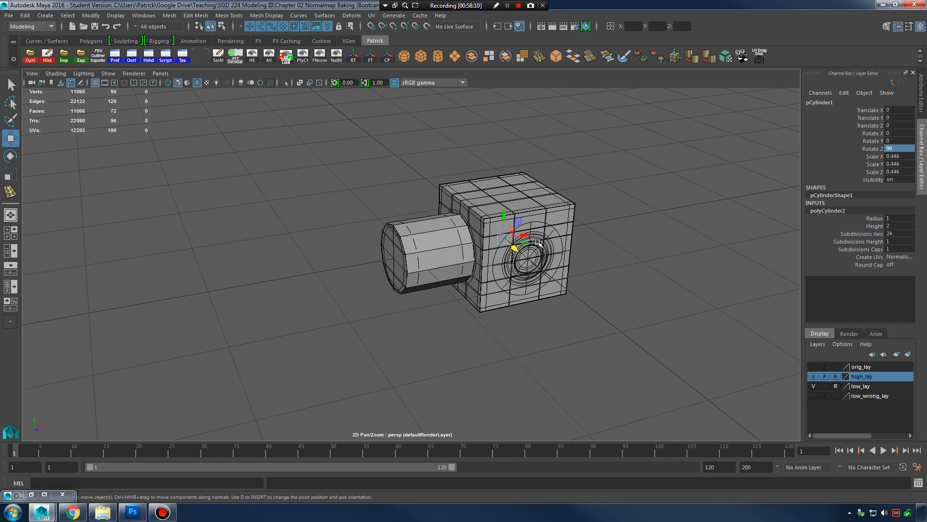
pyautogui.moveTo(539, 243); pyautogui.dragTo(368, 249)
pyautogui.click(813, 376)
# Step: Scale the new cylinder uniformly to about 0.346 and place its pivot at the centre of its outer cap
pyautogui.scroll(5, 435, 258)
pyautogui.press('r')
pyautogui.press('w')
pyautogui.keyDown('alt'); pyautogui.moveTo(398, 265); pyautogui.dragTo(410, 275, button='right'); pyautogui.keyUp('alt')
pyautogui.keyDown('alt'); pyautogui.moveTo(410, 274); pyautogui.dragTo(536, 269, button='middle'); pyautogui.keyUp('alt')
pyautogui.press('Insert')
pyautogui.moveTo(496, 235); pyautogui.dragTo(465, 259)
pyautogui.press('Insert')
pyautogui.keyDown('alt'); pyautogui.moveTo(465, 259); pyautogui.dragTo(491, 267, button='right'); pyautogui.keyUp('alt')
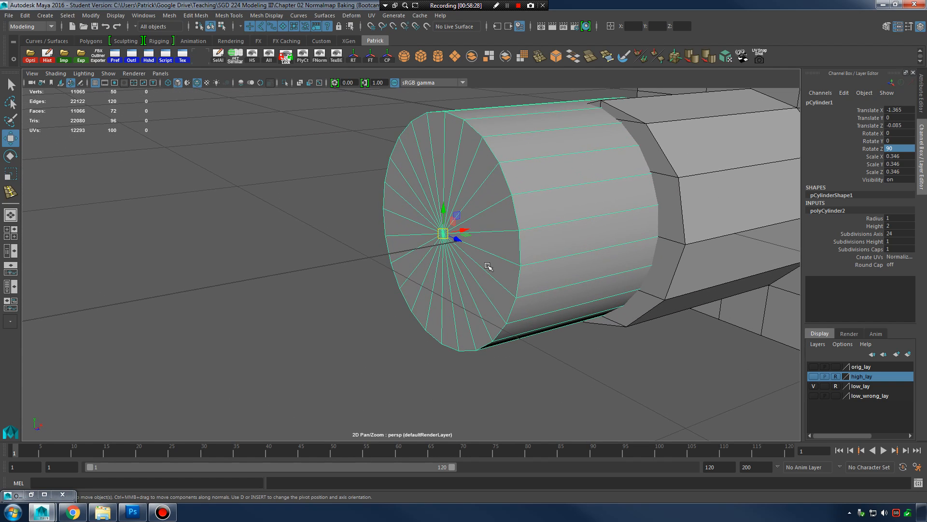
# Step: Snap the new cylinder's cap centre to the centre of the low-poly cylinder's cap, at Translate X -0.864
pyautogui.keyDown('alt'); pyautogui.moveTo(423, 265); pyautogui.dragTo(455, 276); pyautogui.keyUp('alt')
pyautogui.keyDown('alt'); pyautogui.moveTo(456, 276); pyautogui.dragTo(489, 256, button='right'); pyautogui.keyUp('alt')
pyautogui.keyDown('alt'); pyautogui.moveTo(489, 256); pyautogui.dragTo(458, 259, button='middle'); pyautogui.keyUp('alt')
pyautogui.keyDown('alt'); pyautogui.moveTo(431, 244); pyautogui.dragTo(578, 224); pyautogui.keyUp('alt')
pyautogui.hotkey('ctrl', 'z')
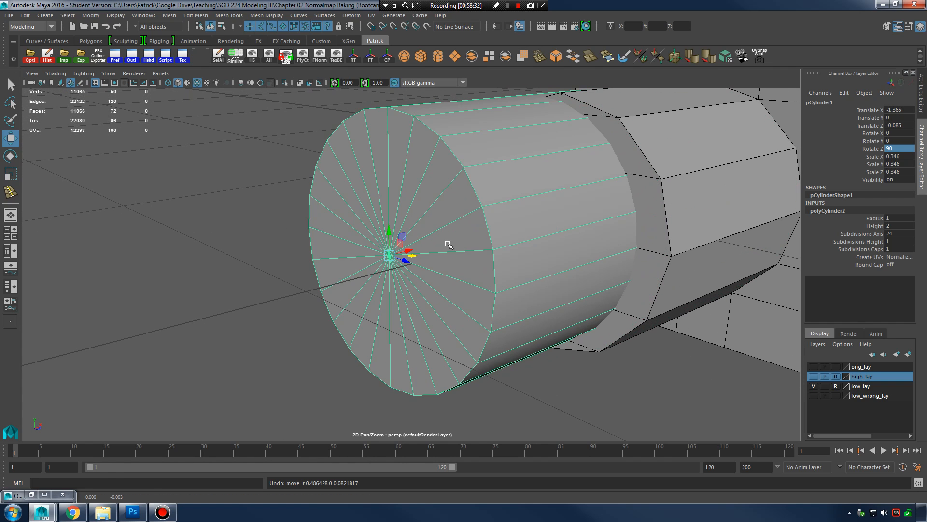
pyautogui.moveTo(392, 257); pyautogui.dragTo(560, 228)
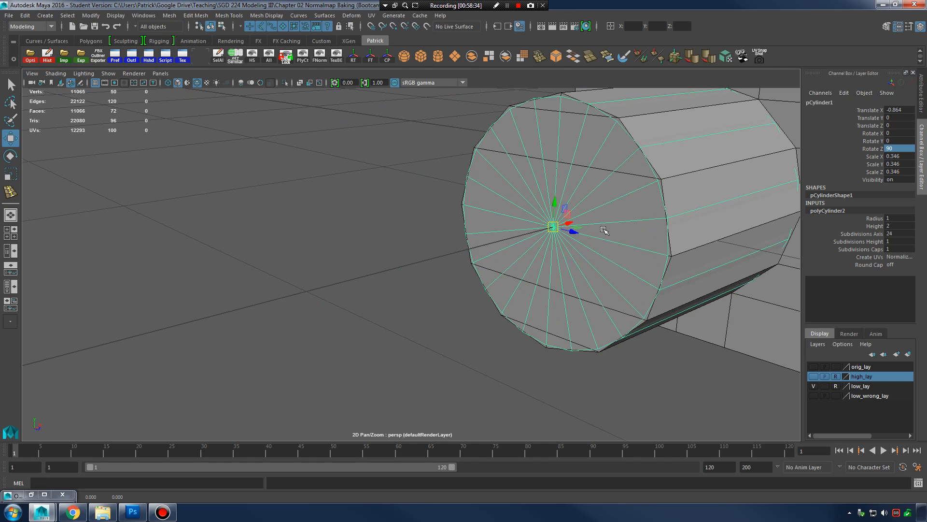
pyautogui.keyDown('alt'); pyautogui.moveTo(603, 230); pyautogui.dragTo(500, 262, button='middle'); pyautogui.keyUp('alt')
pyautogui.keyDown('alt'); pyautogui.moveTo(500, 262); pyautogui.dragTo(425, 286); pyautogui.keyUp('alt')
pyautogui.hotkey('ctrl', 'z')
pyautogui.press('v')
pyautogui.moveTo(289, 297); pyautogui.dragTo(582, 276)
# Step: In wireframe display, select the vertices at the new cylinder's inner end and snap them along X to the cube's face
pyautogui.keyDown('alt'); pyautogui.moveTo(582, 276); pyautogui.dragTo(633, 285, button='right'); pyautogui.keyUp('alt')
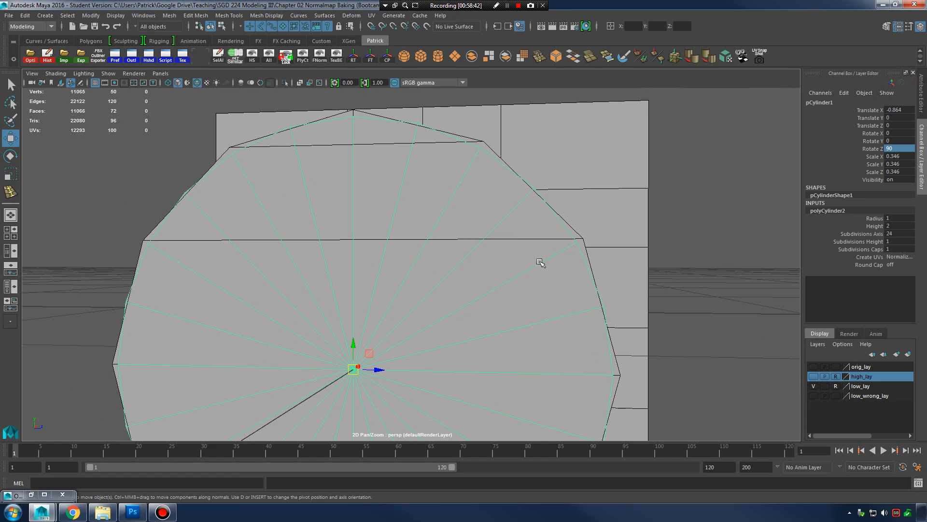
pyautogui.keyDown('alt'); pyautogui.moveTo(575, 265); pyautogui.dragTo(552, 238); pyautogui.keyUp('alt')
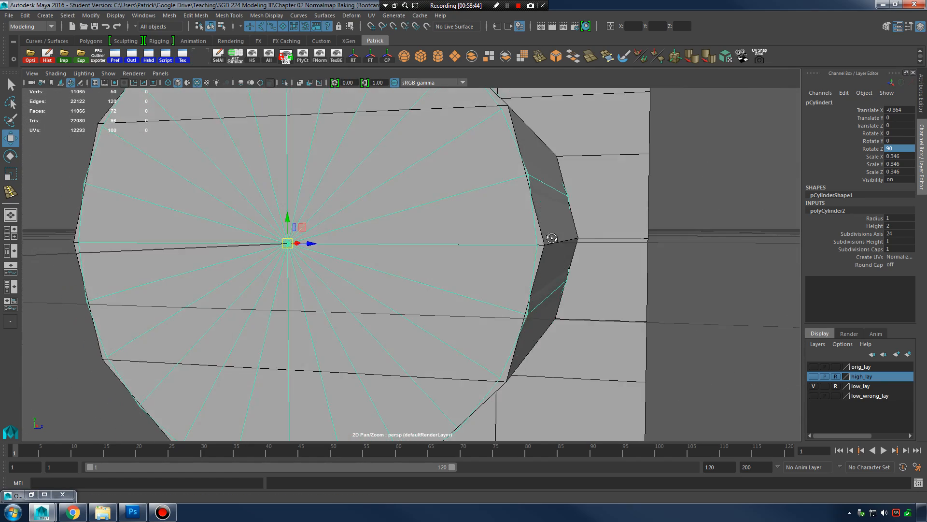
pyautogui.keyDown('alt'); pyautogui.moveTo(551, 211); pyautogui.dragTo(582, 257, button='middle'); pyautogui.keyUp('alt')
pyautogui.keyDown('alt'); pyautogui.moveTo(586, 257); pyautogui.dragTo(468, 246, button='right'); pyautogui.keyUp('alt')
pyautogui.keyDown('alt'); pyautogui.moveTo(502, 249); pyautogui.dragTo(466, 300); pyautogui.keyUp('alt')
pyautogui.keyDown('alt'); pyautogui.moveTo(583, 306); pyautogui.dragTo(513, 310); pyautogui.keyUp('alt')
pyautogui.press('4')
pyautogui.keyDown('alt'); pyautogui.moveTo(678, 227); pyautogui.dragTo(566, 252, button='middle'); pyautogui.keyUp('alt')
pyautogui.moveTo(563, 203); pyautogui.dragTo(521, 202, button='right')
pyautogui.keyDown('alt'); pyautogui.moveTo(585, 208); pyautogui.dragTo(546, 209, button='middle'); pyautogui.keyUp('alt')
pyautogui.keyDown('alt'); pyautogui.moveTo(546, 209); pyautogui.dragTo(580, 208); pyautogui.keyUp('alt')
pyautogui.moveTo(464, 150); pyautogui.dragTo(644, 486)
pyautogui.keyDown('alt'); pyautogui.moveTo(702, 344); pyautogui.dragTo(511, 273); pyautogui.keyUp('alt')
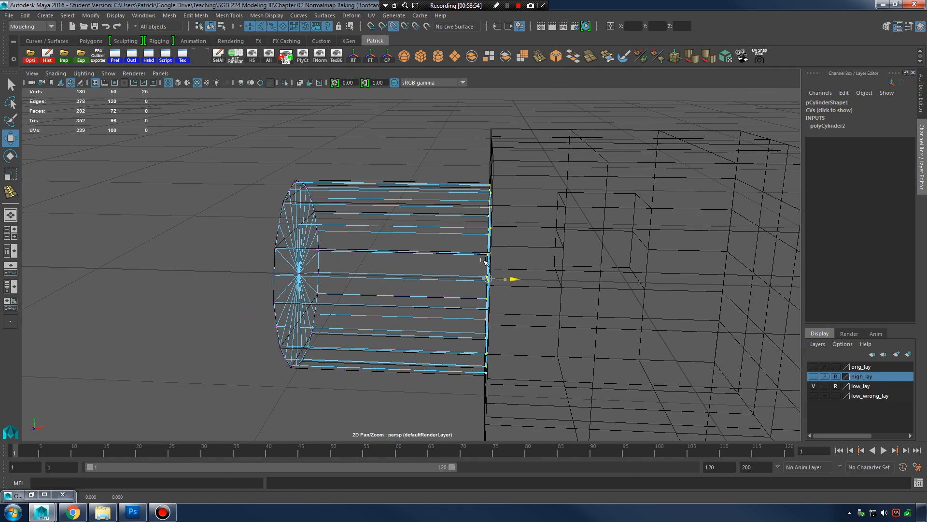
# Step: Delete the new cylinder's inner cap faces at the cube's face and return to shaded display
pyautogui.keyDown('alt'); pyautogui.moveTo(481, 188); pyautogui.dragTo(501, 267); pyautogui.keyUp('alt')
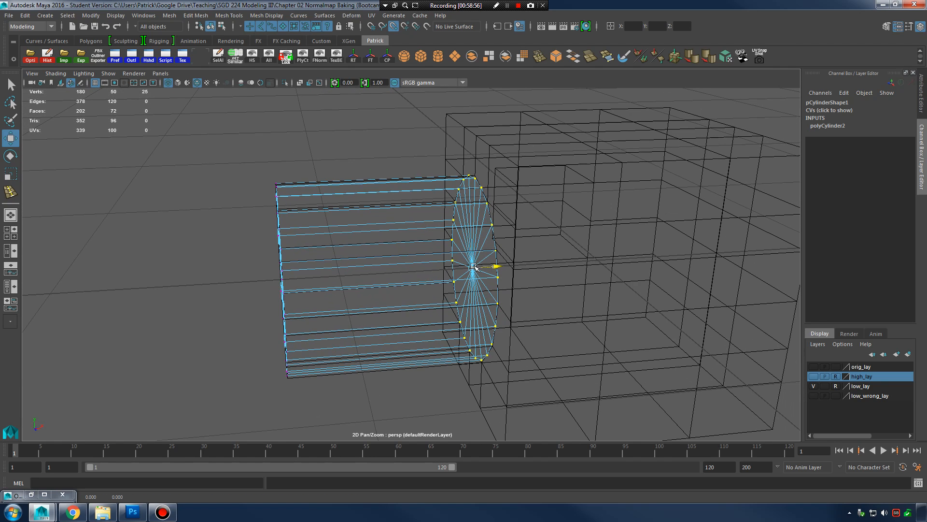
pyautogui.moveTo(435, 188); pyautogui.dragTo(436, 213, button='right')
pyautogui.keyDown('alt'); pyautogui.moveTo(436, 213); pyautogui.dragTo(469, 209); pyautogui.keyUp('alt')
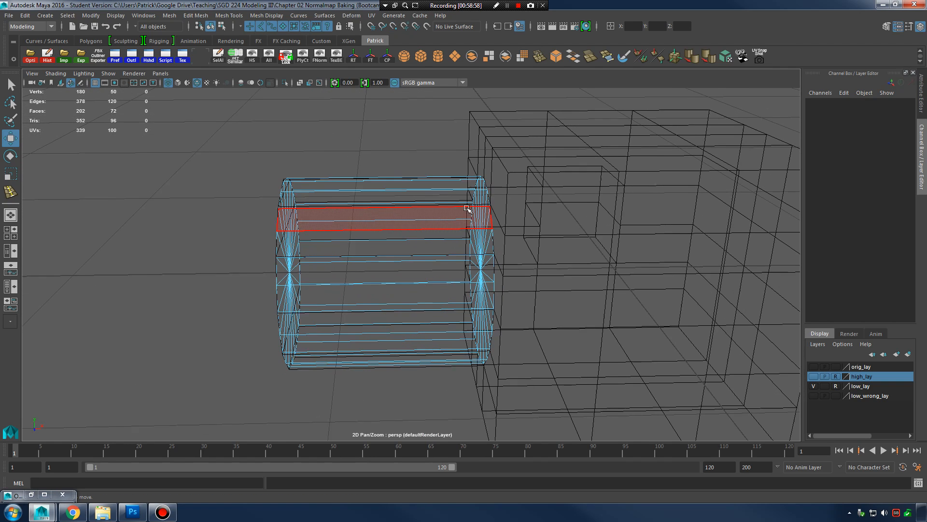
pyautogui.moveTo(445, 146); pyautogui.dragTo(597, 427)
pyautogui.keyDown('ctrl'); pyautogui.moveTo(215, 141); pyautogui.dragTo(374, 410); pyautogui.keyUp('ctrl')
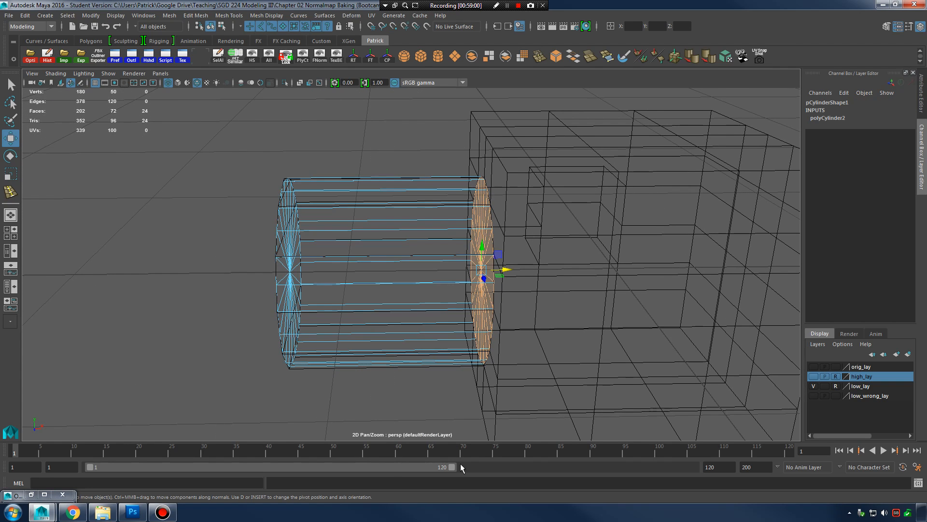
pyautogui.press('Delete')
pyautogui.moveTo(493, 213)
pyautogui.keyDown('alt'); pyautogui.mouseDown()
pyautogui.moveTo(472, 234)
pyautogui.moveTo(497, 230)
pyautogui.moveTo(464, 248)
pyautogui.moveTo(513, 252)
pyautogui.moveTo(521, 224)
pyautogui.moveTo(503, 228)
pyautogui.moveTo(513, 217)
pyautogui.mouseUp(); pyautogui.keyUp('alt')
pyautogui.press('5')
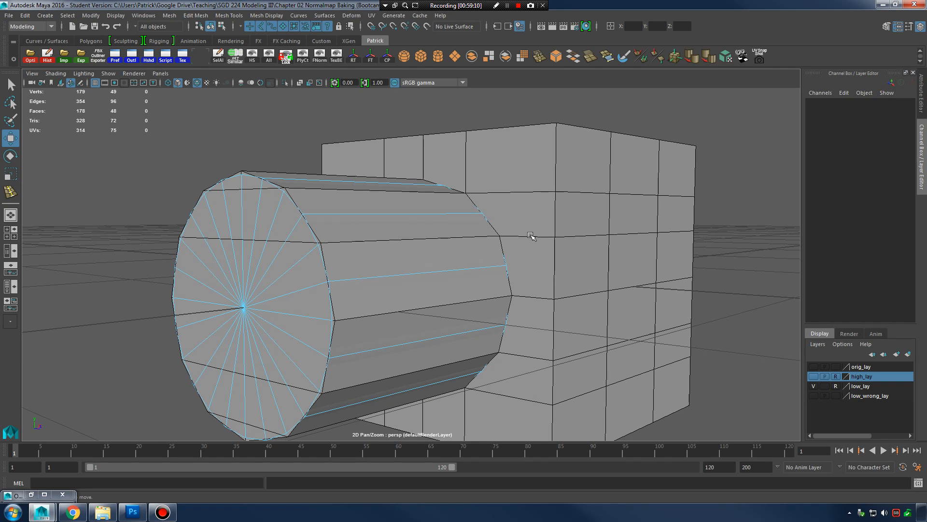
# Step: Return to object selection, select the new 24-sided cylinder and hide it
pyautogui.keyDown('alt'); pyautogui.moveTo(520, 237); pyautogui.dragTo(511, 265); pyautogui.keyUp('alt')
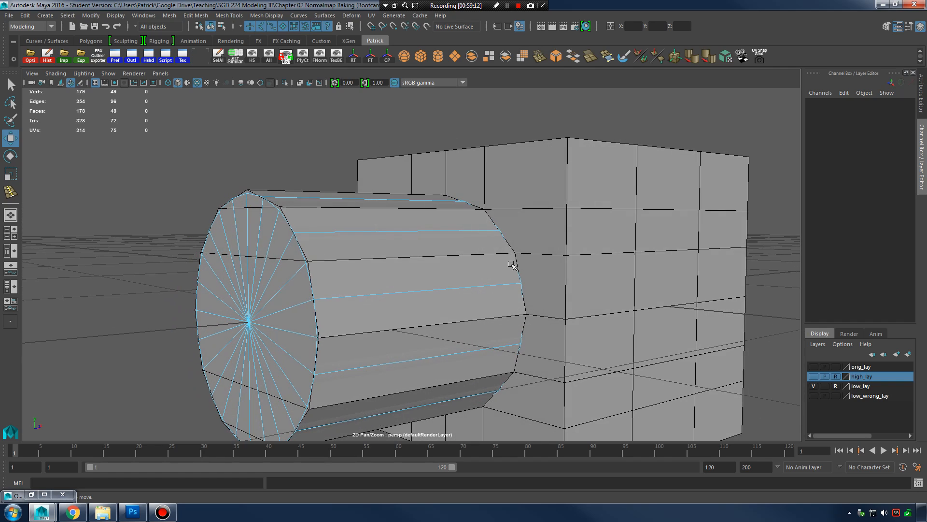
pyautogui.keyDown('alt'); pyautogui.moveTo(714, 352); pyautogui.dragTo(560, 278); pyautogui.keyUp('alt')
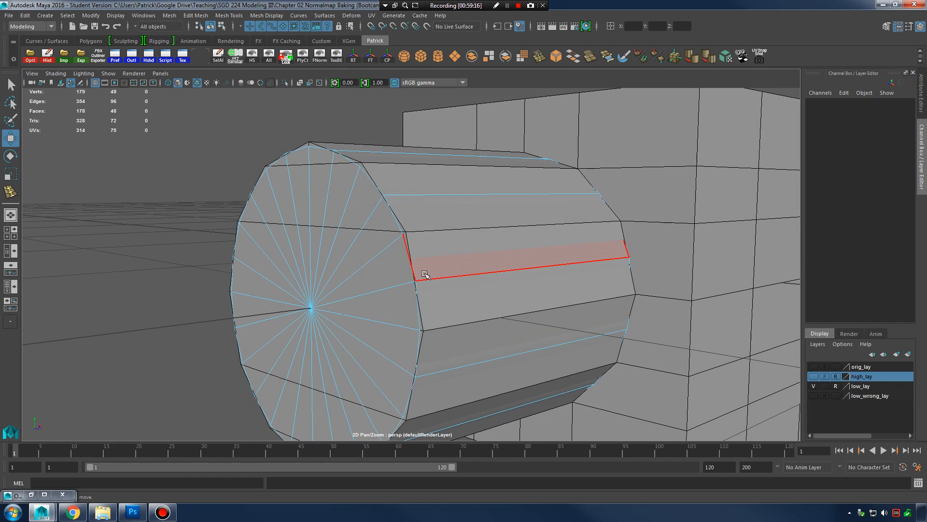
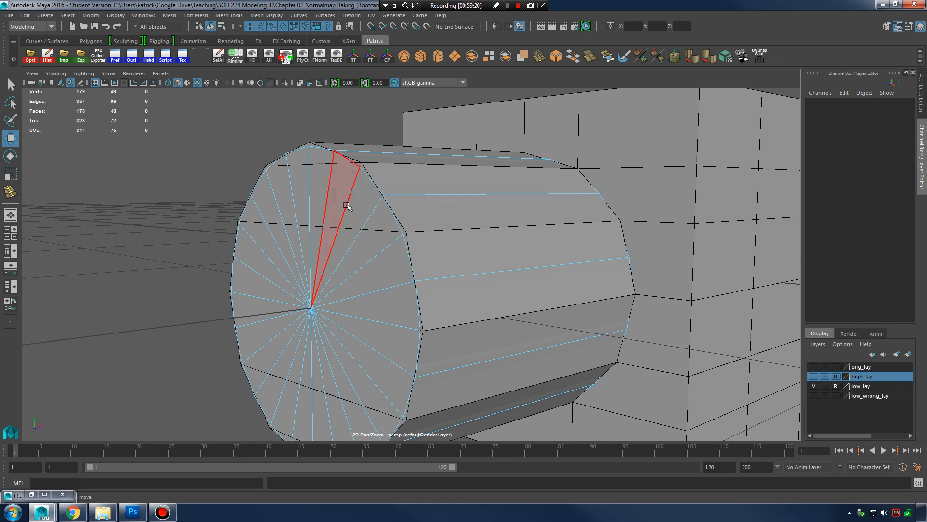
pyautogui.moveTo(686, 150); pyautogui.dragTo(701, 150, button='right')
pyautogui.keyDown('alt'); pyautogui.moveTo(698, 177); pyautogui.dragTo(676, 211); pyautogui.keyUp('alt')
pyautogui.click(656, 264)
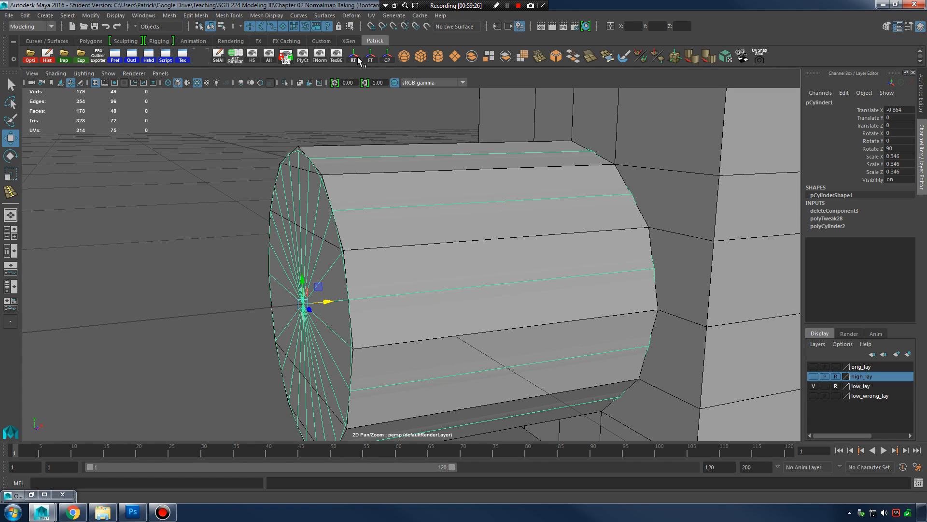
pyautogui.click(252, 54)
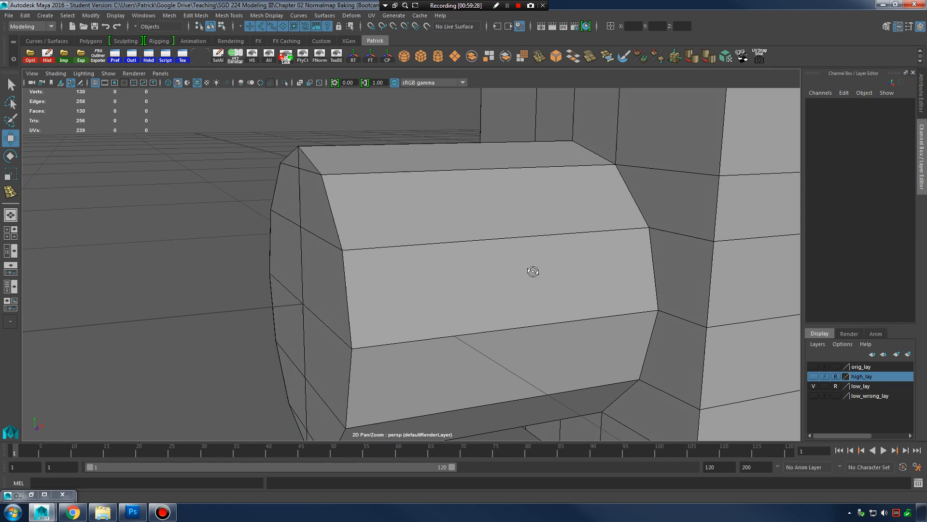
# Step: Turn off low_lay's reference display and delete all faces of the old 12-sided cylinder from the low-poly mesh
pyautogui.keyDown('alt'); pyautogui.moveTo(534, 269); pyautogui.dragTo(475, 252); pyautogui.keyUp('alt')
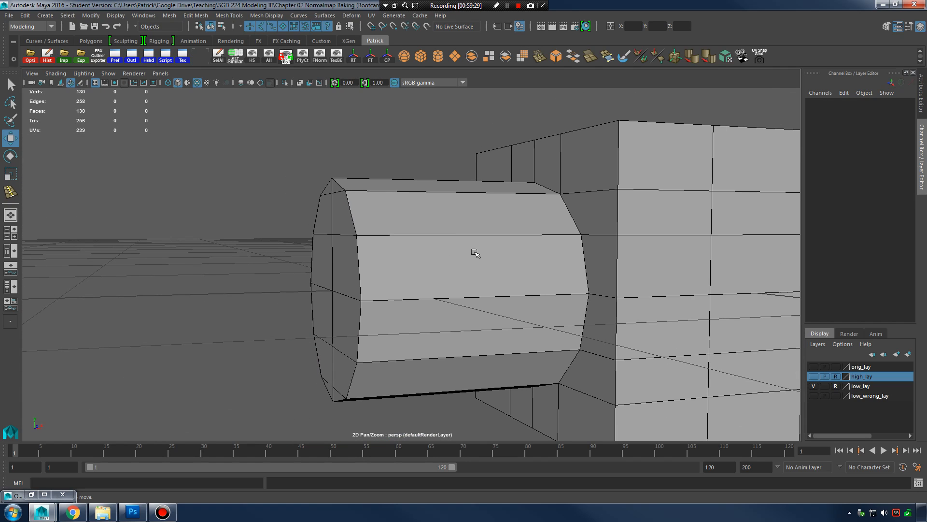
pyautogui.click(836, 386)
pyautogui.keyDown('alt'); pyautogui.moveTo(467, 224); pyautogui.dragTo(423, 224); pyautogui.keyUp('alt')
pyautogui.moveTo(416, 205); pyautogui.dragTo(414, 228, button='right')
pyautogui.moveTo(249, 129); pyautogui.dragTo(436, 392)
pyautogui.keyDown('alt'); pyautogui.moveTo(422, 332); pyautogui.dragTo(781, 421); pyautogui.keyUp('alt')
pyautogui.press('Delete')
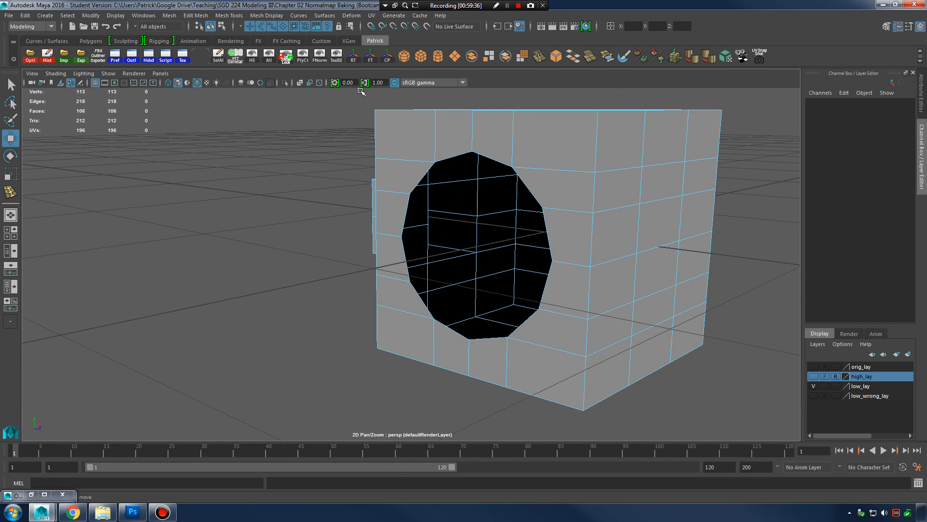
# Step: Unhide the new cylinder and select it as an object
pyautogui.click(283, 59)
pyautogui.keyDown('alt'); pyautogui.moveTo(555, 264); pyautogui.dragTo(471, 259); pyautogui.keyUp('alt')
pyautogui.moveTo(505, 222); pyautogui.dragTo(529, 205, button='right')
pyautogui.click(525, 242)
pyautogui.keyDown('alt'); pyautogui.moveTo(526, 244); pyautogui.dragTo(568, 235); pyautogui.keyUp('alt')
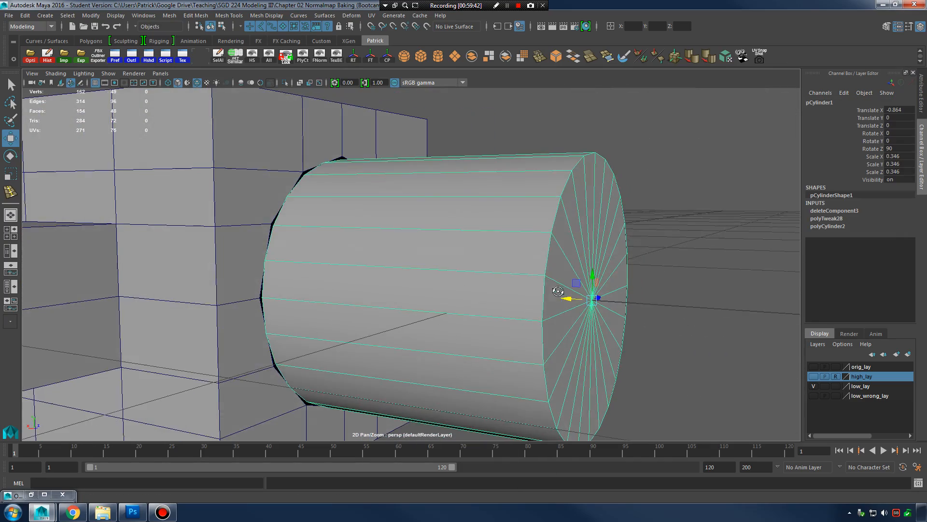
# Step: Show high_lay and toggle low_lay's visibility to compare the new cylinder with the high-poly mesh, leaving low_lay hidden
pyautogui.click(815, 377)
pyautogui.scroll(-3, 737, 364)
pyautogui.keyDown('alt'); pyautogui.moveTo(658, 340); pyautogui.dragTo(618, 237); pyautogui.keyUp('alt')
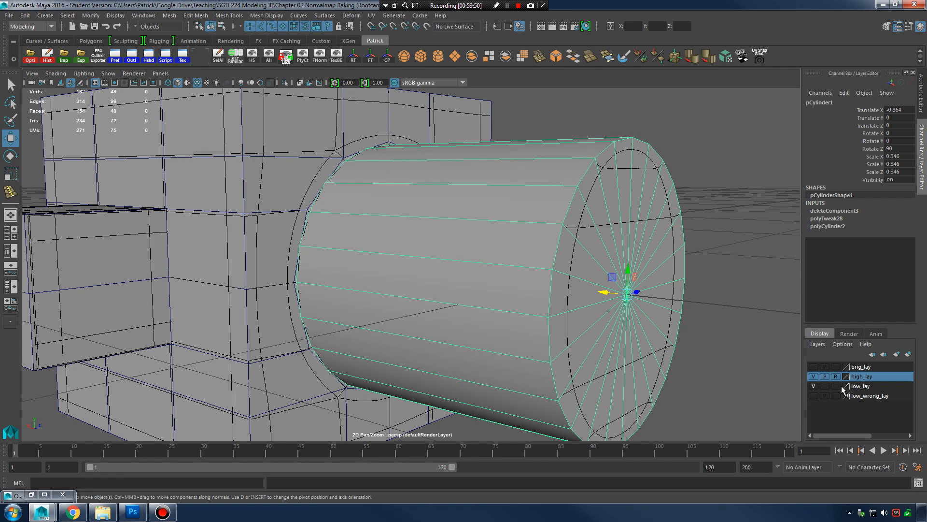
pyautogui.click(814, 385)
pyautogui.moveTo(637, 294)
pyautogui.keyDown('alt'); pyautogui.mouseDown()
pyautogui.moveTo(659, 290)
pyautogui.moveTo(640, 291)
pyautogui.mouseUp(); pyautogui.keyUp('alt')
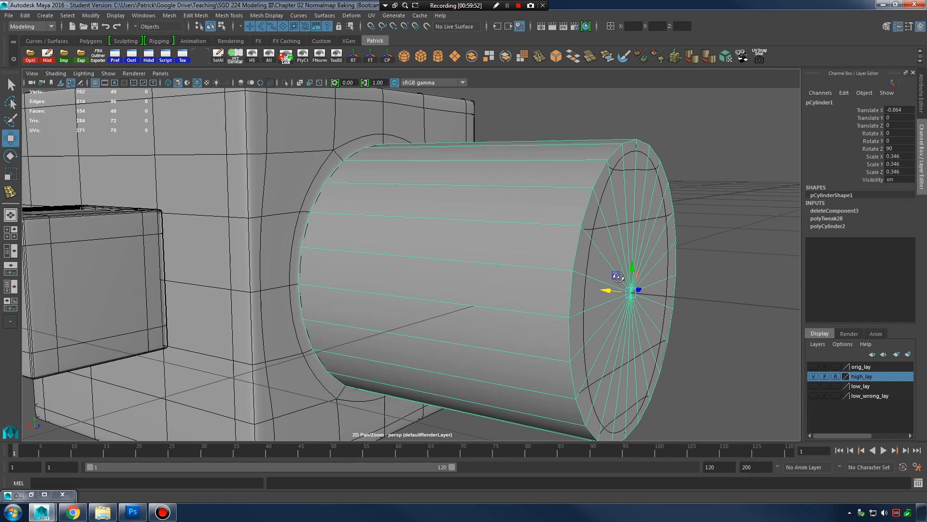
pyautogui.click(814, 387)
pyautogui.keyDown('alt'); pyautogui.moveTo(676, 299); pyautogui.dragTo(642, 299, button='middle'); pyautogui.keyUp('alt')
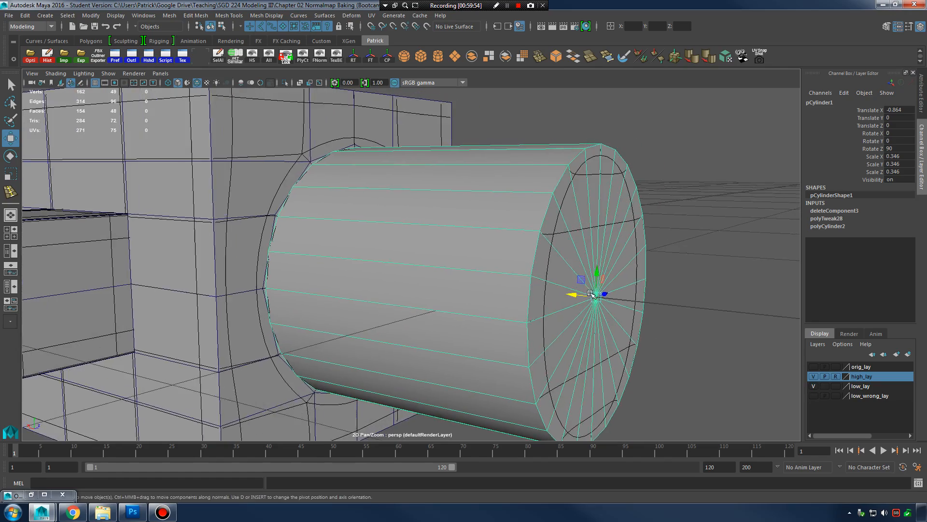
pyautogui.keyDown('alt'); pyautogui.moveTo(643, 299); pyautogui.dragTo(611, 291, button='right'); pyautogui.keyUp('alt')
pyautogui.keyDown('alt'); pyautogui.moveTo(611, 290); pyautogui.dragTo(437, 278); pyautogui.keyUp('alt')
pyautogui.keyDown('alt'); pyautogui.moveTo(483, 280); pyautogui.dragTo(515, 282, button='middle'); pyautogui.keyUp('alt')
pyautogui.keyDown('alt'); pyautogui.moveTo(425, 276); pyautogui.dragTo(469, 282); pyautogui.keyUp('alt')
pyautogui.click(814, 387)
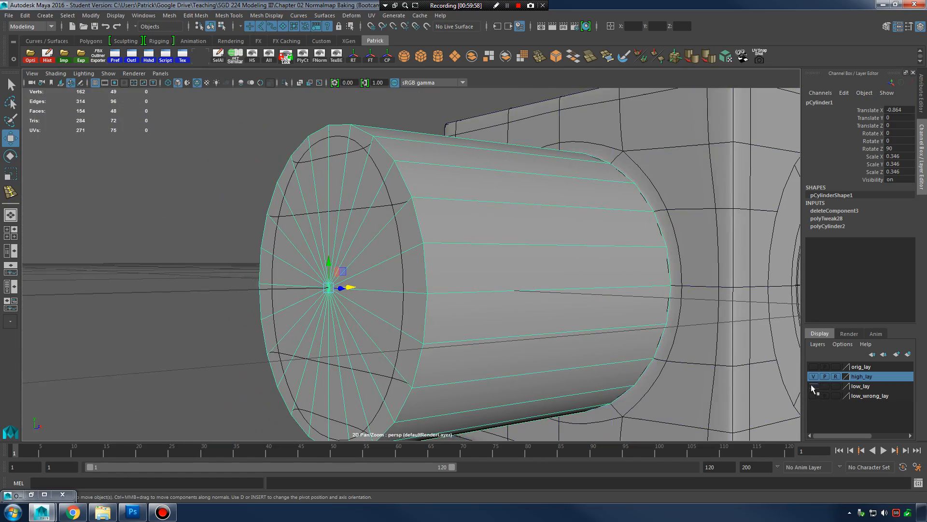
pyautogui.keyDown('alt'); pyautogui.moveTo(731, 316); pyautogui.dragTo(700, 313); pyautogui.keyUp('alt')
pyautogui.keyDown('alt'); pyautogui.moveTo(700, 312); pyautogui.dragTo(643, 289, button='right'); pyautogui.keyUp('alt')
pyautogui.click(623, 152)
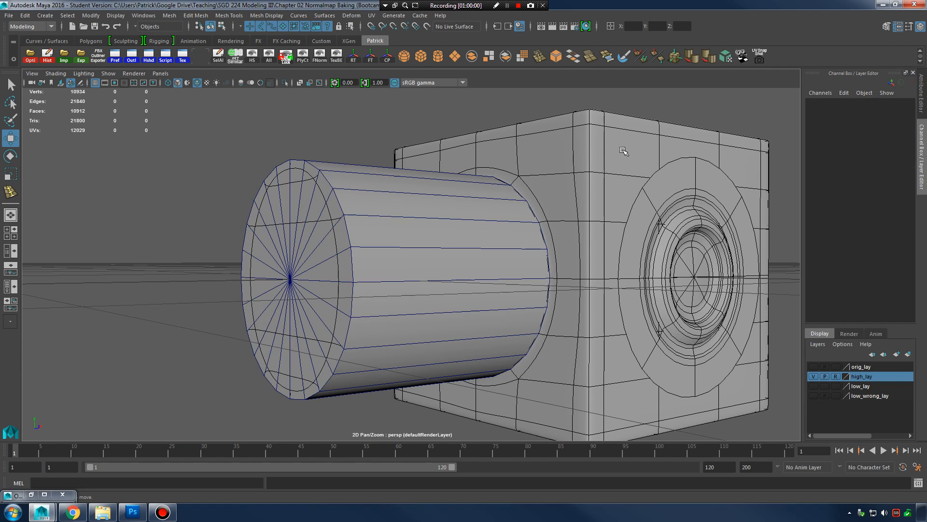
# Step: Scale the new cylinder uniformly to 0.338 so it matches the high-poly cylinder's diameter
pyautogui.click(340, 230)
pyautogui.keyDown('alt'); pyautogui.moveTo(358, 256); pyautogui.dragTo(459, 271, button='middle'); pyautogui.keyUp('alt')
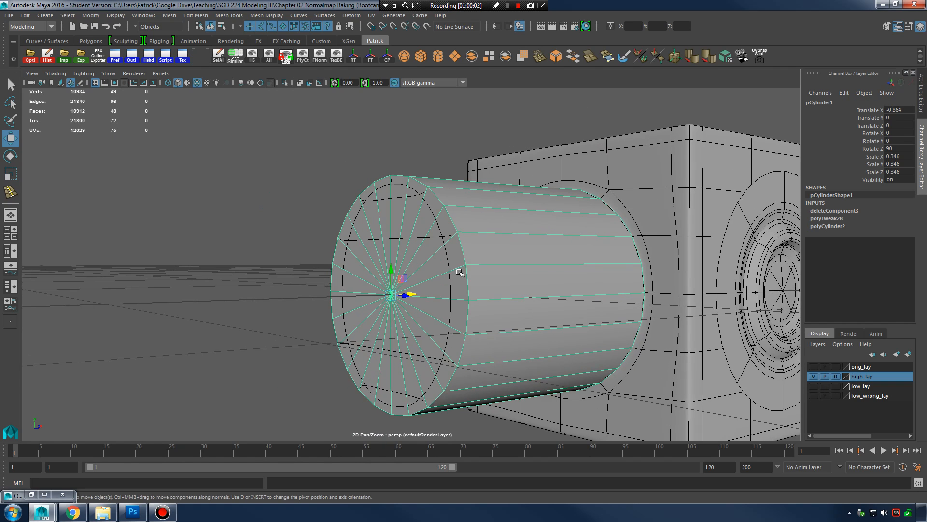
pyautogui.keyDown('alt'); pyautogui.moveTo(460, 271); pyautogui.dragTo(476, 290, button='right'); pyautogui.keyUp('alt')
pyautogui.press('r')
pyautogui.moveTo(388, 299)
pyautogui.mouseDown()
pyautogui.moveTo(362, 302)
pyautogui.moveTo(378, 301)
pyautogui.mouseUp()
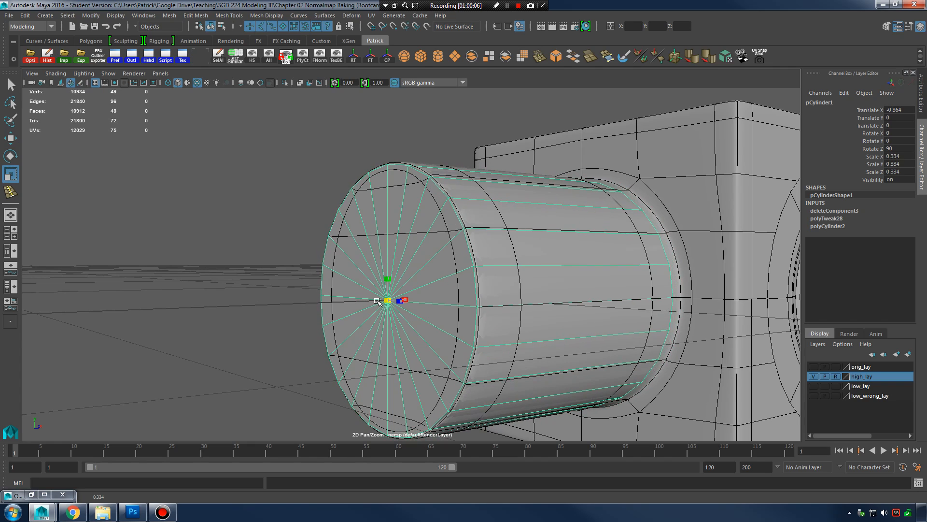
pyautogui.scroll(8, 420, 295)
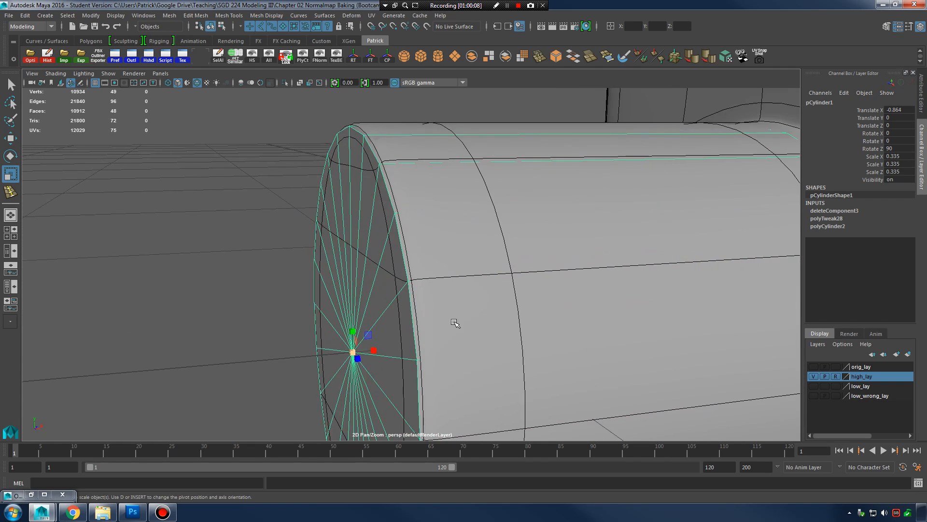
pyautogui.moveTo(344, 363); pyautogui.dragTo(485, 332)
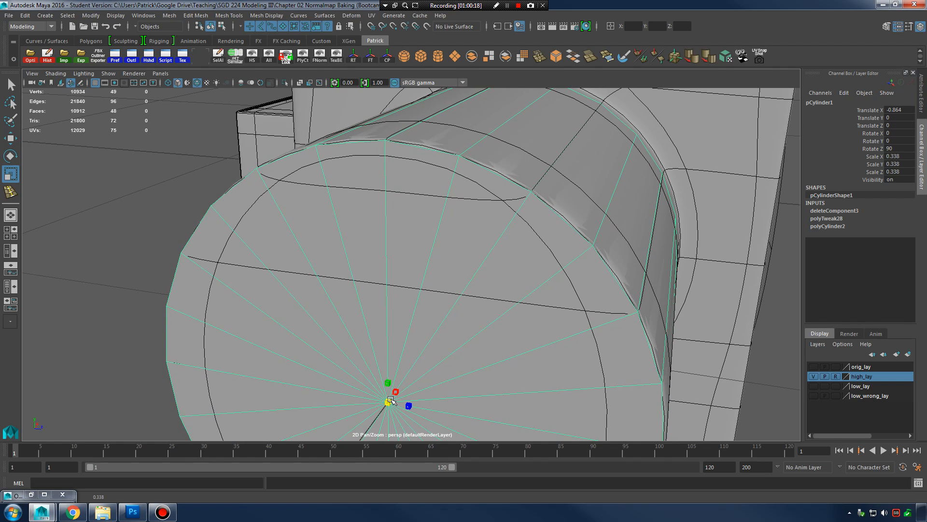
pyautogui.keyDown('alt'); pyautogui.moveTo(556, 328); pyautogui.dragTo(511, 325); pyautogui.keyUp('alt')
pyautogui.keyDown('alt'); pyautogui.moveTo(511, 326); pyautogui.dragTo(410, 319, button='right'); pyautogui.keyUp('alt')
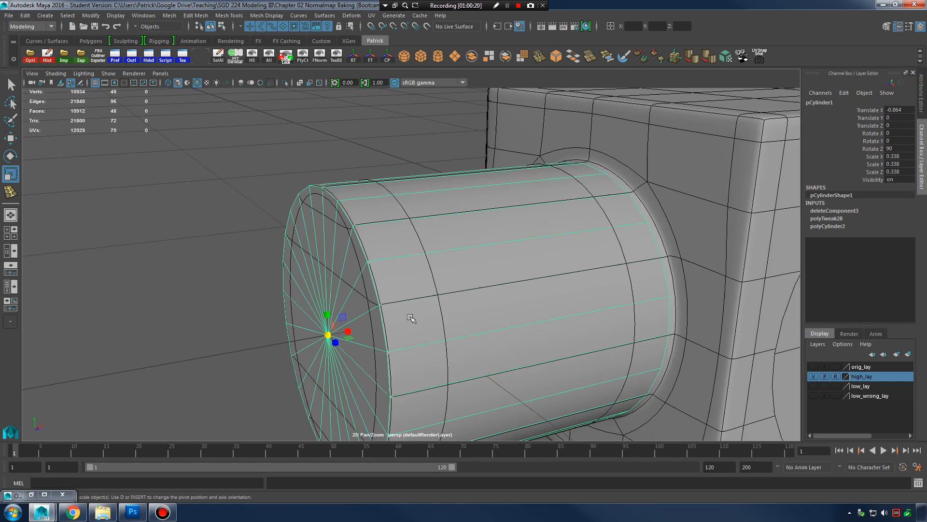
# Step: Switch to a full-size front view framed on the new cylinder
pyautogui.keyDown('alt'); pyautogui.moveTo(410, 319); pyautogui.dragTo(464, 265, button='middle'); pyautogui.keyUp('alt')
pyautogui.keyDown('alt'); pyautogui.moveTo(507, 275); pyautogui.dragTo(480, 258); pyautogui.keyUp('alt')
pyautogui.press('space')
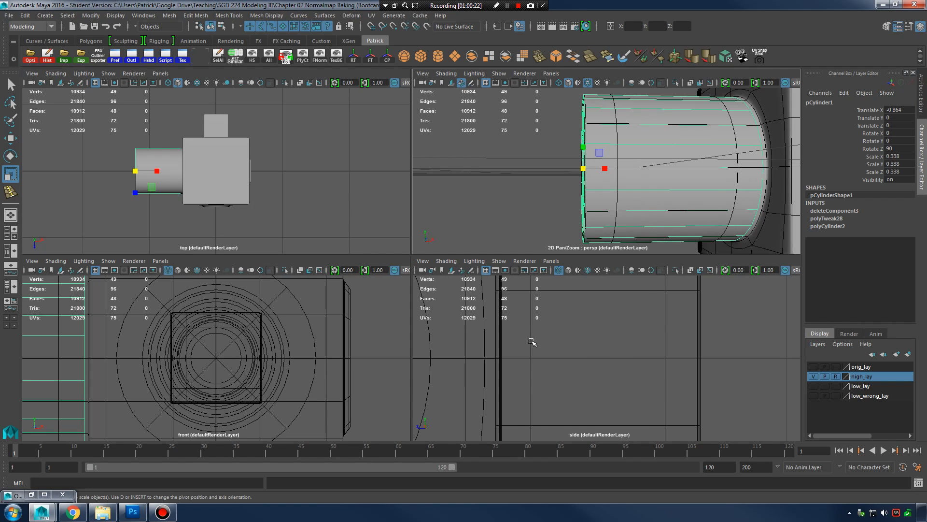
pyautogui.press('f')
pyautogui.press('f')
pyautogui.press('space')
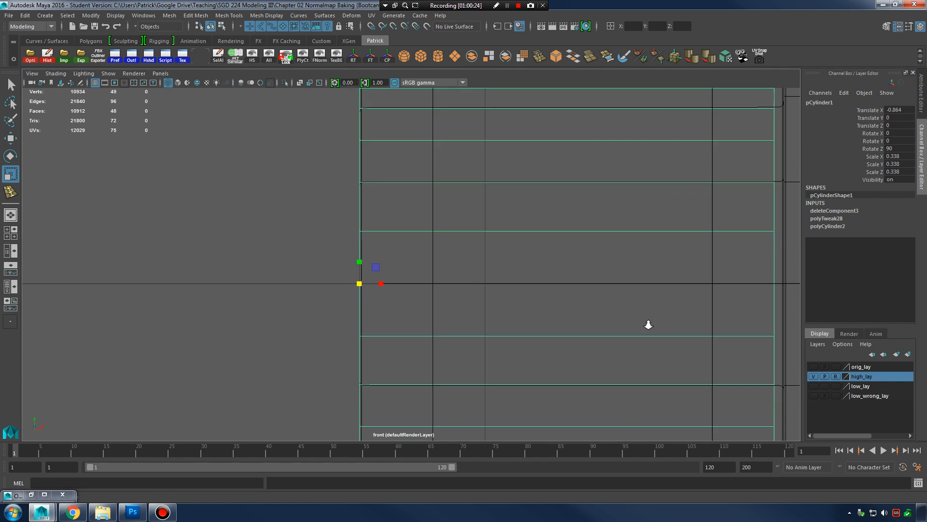
# Step: Reselect only the new cylinder at its outer end and set high_lay to template display
pyautogui.keyDown('alt'); pyautogui.moveTo(649, 324); pyautogui.dragTo(793, 325, button='right'); pyautogui.keyUp('alt')
pyautogui.keyDown('alt'); pyautogui.moveTo(321, 291); pyautogui.dragTo(431, 246, button='middle'); pyautogui.keyUp('alt')
pyautogui.keyDown('alt'); pyautogui.moveTo(431, 245); pyautogui.dragTo(705, 299, button='right'); pyautogui.keyUp('alt')
pyautogui.click(363, 220)
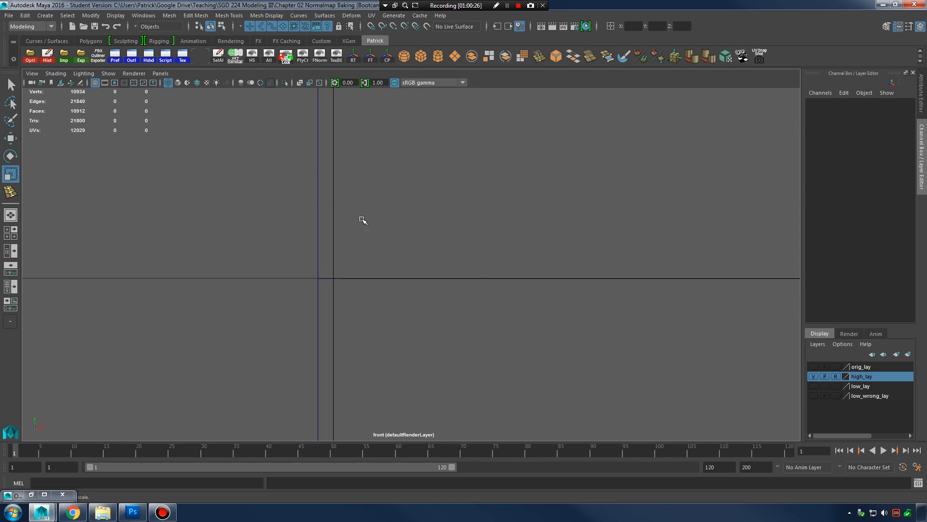
pyautogui.moveTo(323, 220); pyautogui.dragTo(369, 260)
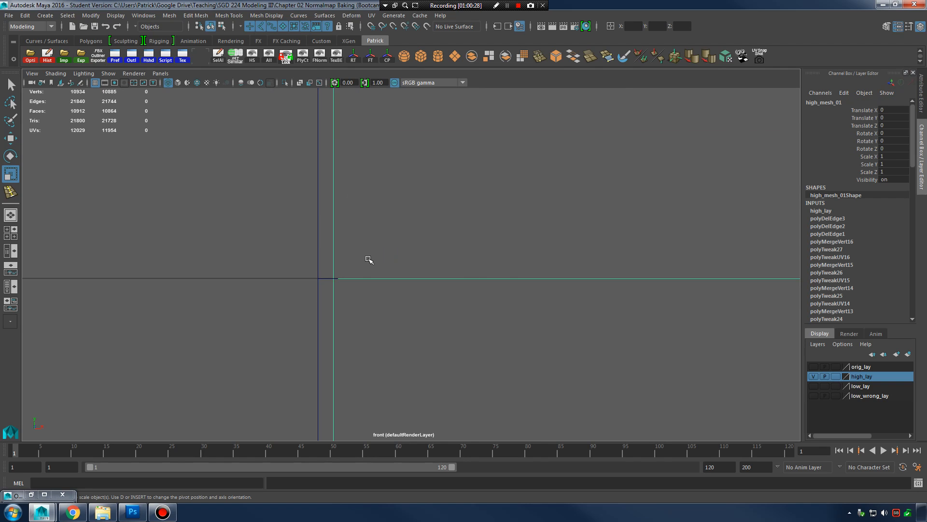
pyautogui.moveTo(296, 210); pyautogui.dragTo(332, 252)
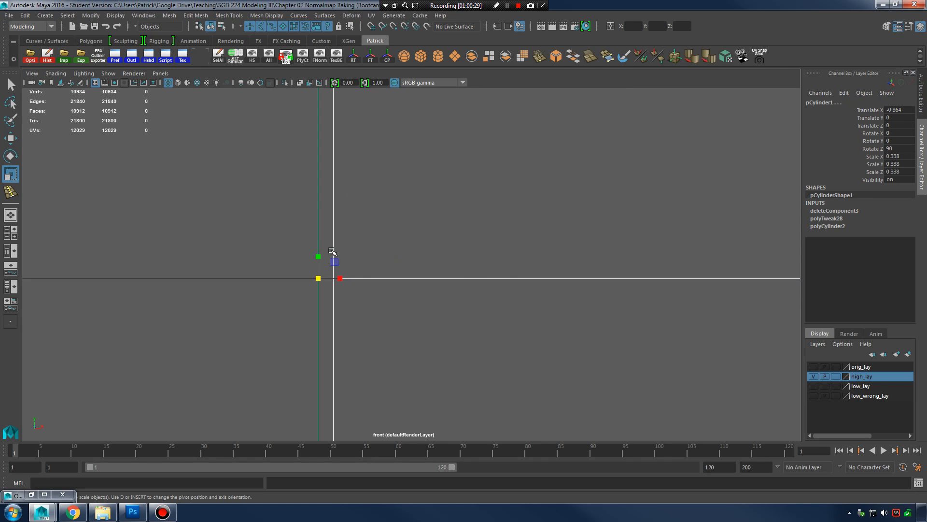
pyautogui.click(318, 208)
pyautogui.click(835, 376)
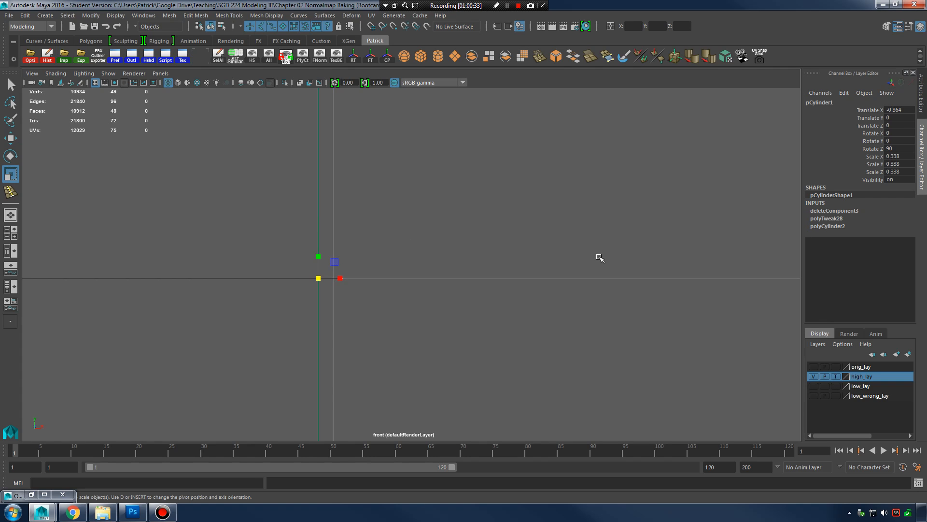
# Step: Select the new cylinder's outer cap vertices and try to snap them along X to the high-poly cylinder's end
pyautogui.keyDown('alt'); pyautogui.moveTo(599, 257); pyautogui.dragTo(378, 217, button='right'); pyautogui.keyUp('alt')
pyautogui.keyDown('alt'); pyautogui.moveTo(378, 217); pyautogui.dragTo(398, 253, button='middle'); pyautogui.keyUp('alt')
pyautogui.keyDown('alt'); pyautogui.moveTo(398, 252); pyautogui.dragTo(628, 386, button='right'); pyautogui.keyUp('alt')
pyautogui.keyDown('alt'); pyautogui.moveTo(628, 387); pyautogui.dragTo(579, 312, button='middle'); pyautogui.keyUp('alt')
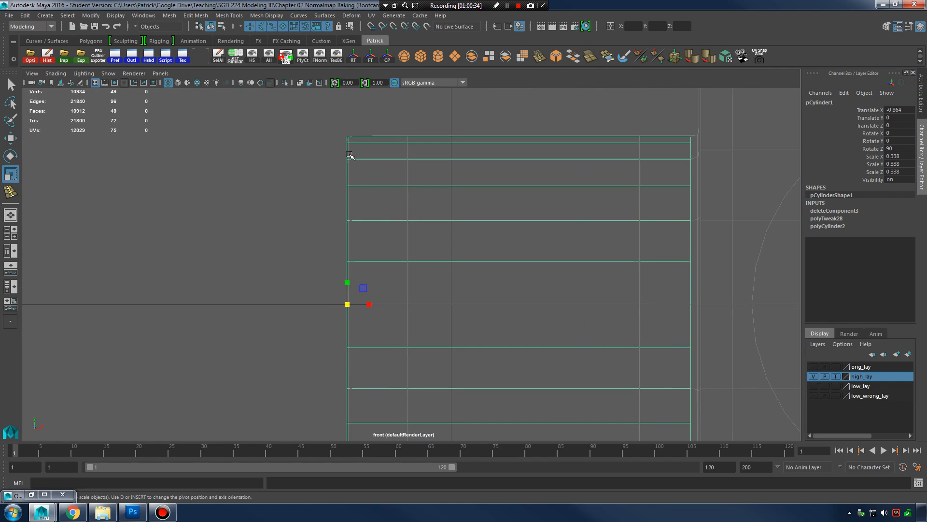
pyautogui.moveTo(351, 155); pyautogui.dragTo(300, 153, button='right')
pyautogui.moveTo(315, 127); pyautogui.dragTo(400, 437)
pyautogui.keyDown('alt'); pyautogui.moveTo(406, 387); pyautogui.dragTo(424, 296, button='middle'); pyautogui.keyUp('alt')
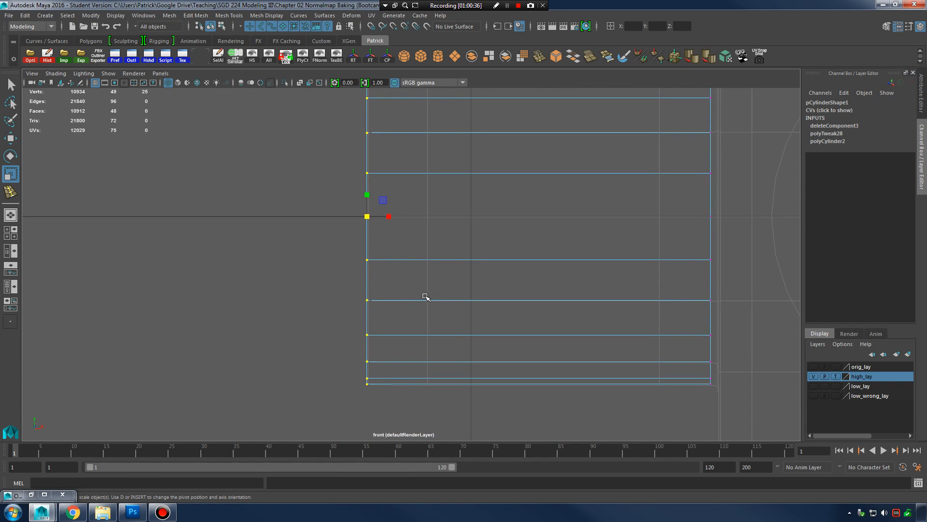
pyautogui.press('w')
pyautogui.moveTo(391, 214); pyautogui.dragTo(359, 211)
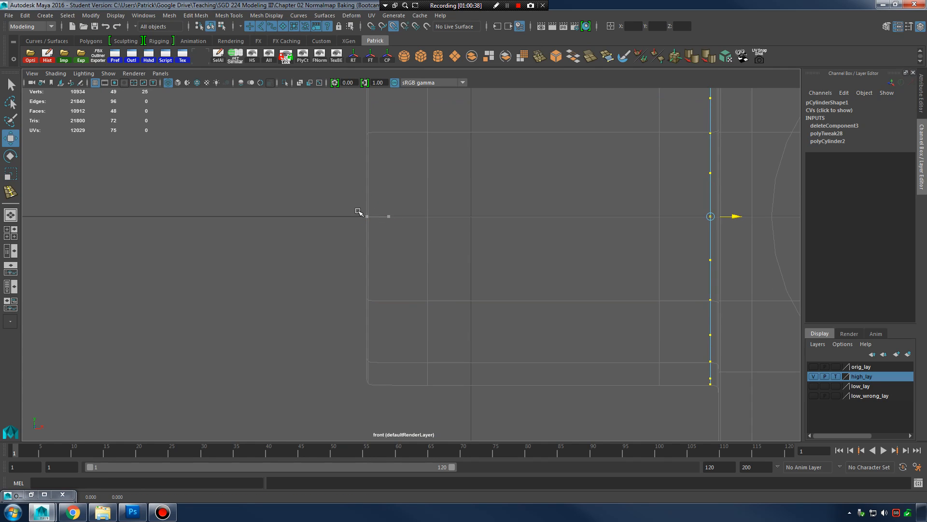
# Step: Set high_lay to reference display, snap the cap vertices back along X to the high-poly cylinder's outer end and restore the four-view layout
pyautogui.click(836, 376)
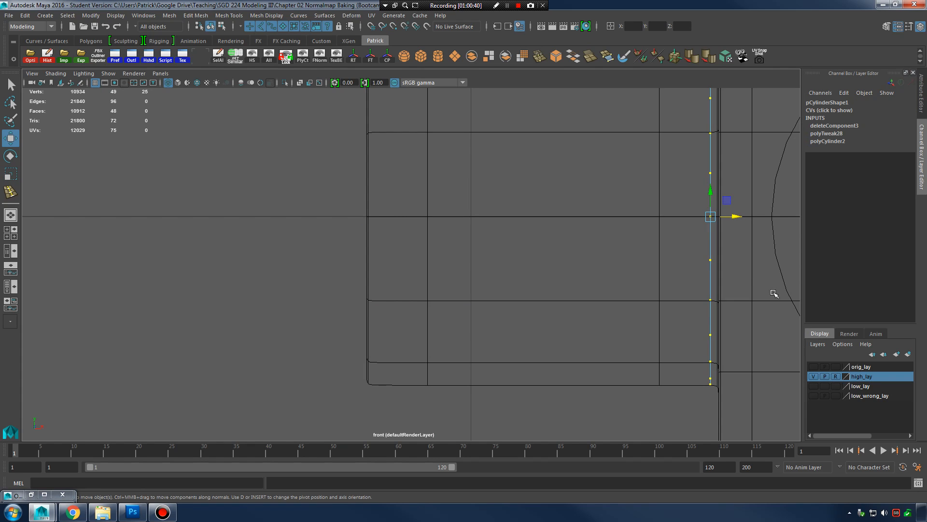
pyautogui.moveTo(735, 218); pyautogui.dragTo(372, 234)
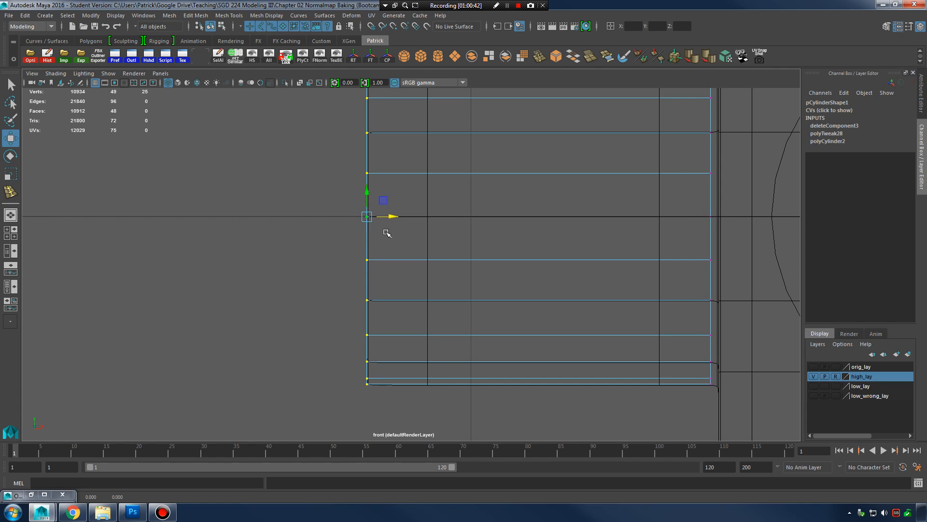
pyautogui.keyDown('alt'); pyautogui.moveTo(387, 233); pyautogui.dragTo(538, 282, button='middle'); pyautogui.keyUp('alt')
pyautogui.keyDown('alt'); pyautogui.moveTo(539, 282); pyautogui.dragTo(840, 333, button='right'); pyautogui.keyUp('alt')
pyautogui.keyDown('alt'); pyautogui.moveTo(840, 333); pyautogui.dragTo(633, 328, button='middle'); pyautogui.keyUp('alt')
pyautogui.keyDown('alt'); pyautogui.moveTo(584, 246); pyautogui.dragTo(685, 297, button='right'); pyautogui.keyUp('alt')
pyautogui.press('v')
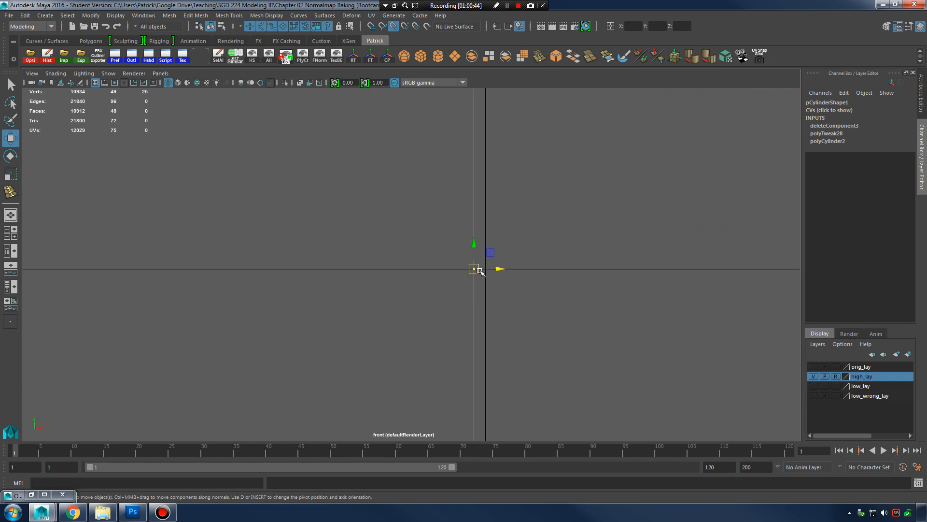
pyautogui.moveTo(480, 271); pyautogui.dragTo(524, 272)
pyautogui.press('space')
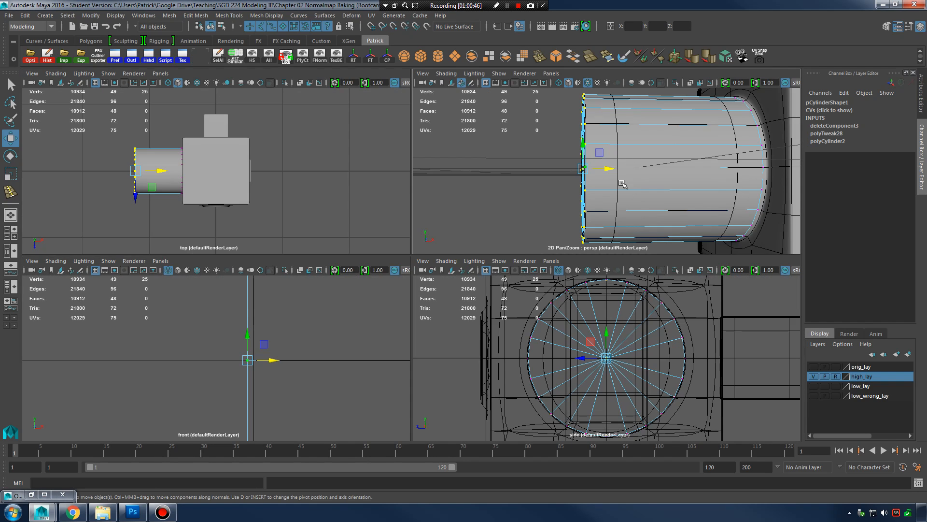
# Step: Maximize the perspective view, leave vertex editing and select the cylinder as an object
pyautogui.press('space')
pyautogui.keyDown('alt'); pyautogui.moveTo(544, 272); pyautogui.dragTo(579, 251, button='right'); pyautogui.keyUp('alt')
pyautogui.moveTo(532, 196); pyautogui.dragTo(579, 182, button='right')
pyautogui.click(594, 228)
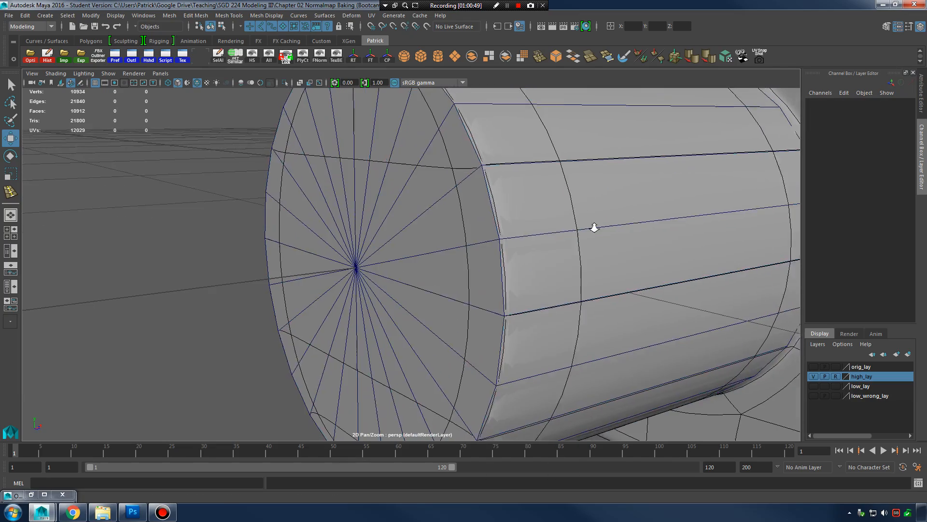
pyautogui.moveTo(594, 227)
pyautogui.keyDown('alt'); pyautogui.mouseDown()
pyautogui.moveTo(530, 245)
pyautogui.moveTo(591, 235)
pyautogui.mouseUp(); pyautogui.keyUp('alt')
pyautogui.keyDown('alt'); pyautogui.moveTo(592, 234); pyautogui.dragTo(530, 229, button='right'); pyautogui.keyUp('alt')
pyautogui.keyDown('alt'); pyautogui.moveTo(530, 228); pyautogui.dragTo(469, 239); pyautogui.keyUp('alt')
pyautogui.click(544, 216)
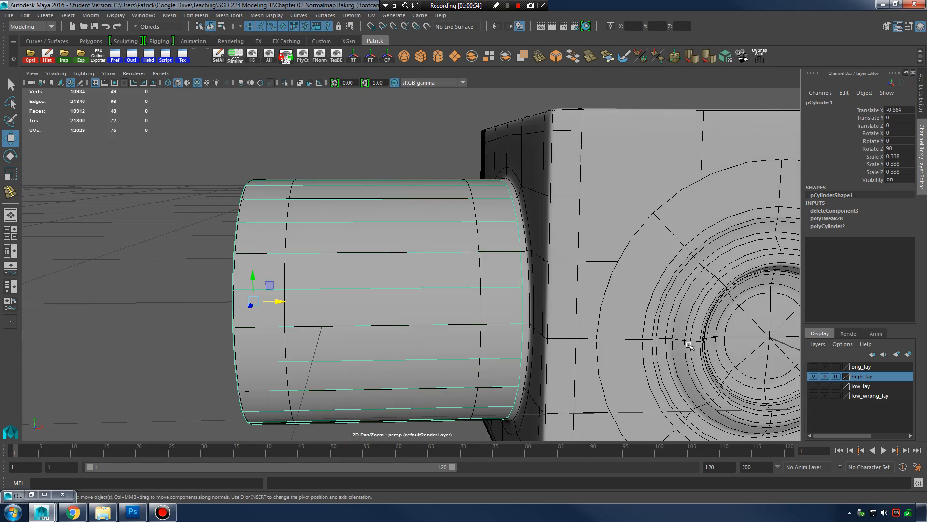
# Step: Hide the high_lay layer, show low_lay and set it to reference, with the cylinder in vertex editing
pyautogui.click(814, 377)
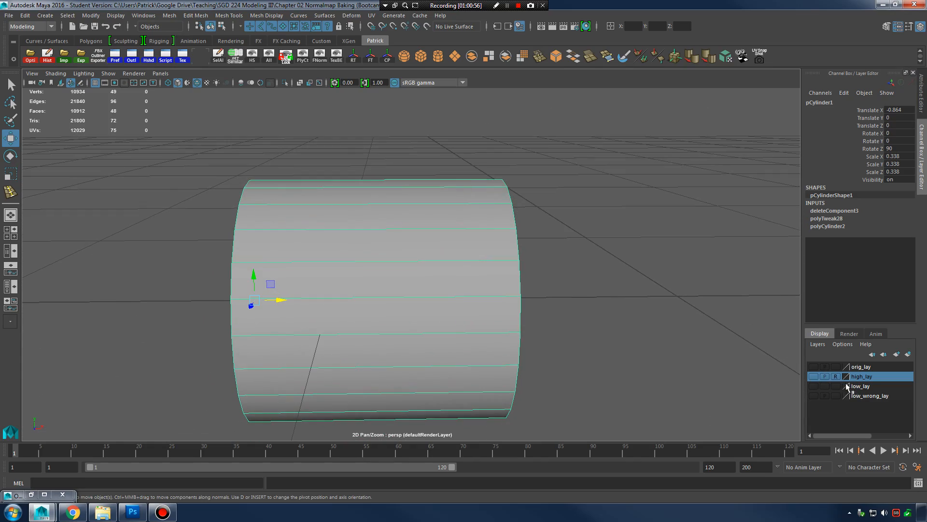
pyautogui.click(814, 386)
pyautogui.moveTo(484, 201); pyautogui.dragTo(442, 197, button='right')
pyautogui.keyDown('alt'); pyautogui.moveTo(484, 203); pyautogui.dragTo(529, 235); pyautogui.keyUp('alt')
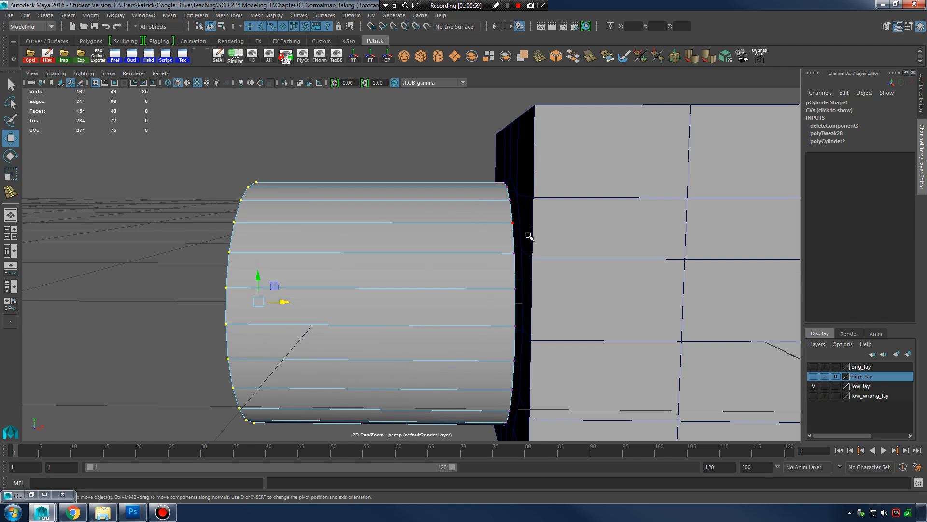
pyautogui.click(837, 387)
pyautogui.click(837, 386)
# Step: Select the cylinder's vertices at the box end and move them along X to line up with the box face around the opening
pyautogui.moveTo(457, 130); pyautogui.dragTo(701, 442)
pyautogui.keyDown('alt'); pyautogui.moveTo(526, 280); pyautogui.dragTo(512, 177); pyautogui.keyUp('alt')
pyautogui.scroll(3, 549, 303)
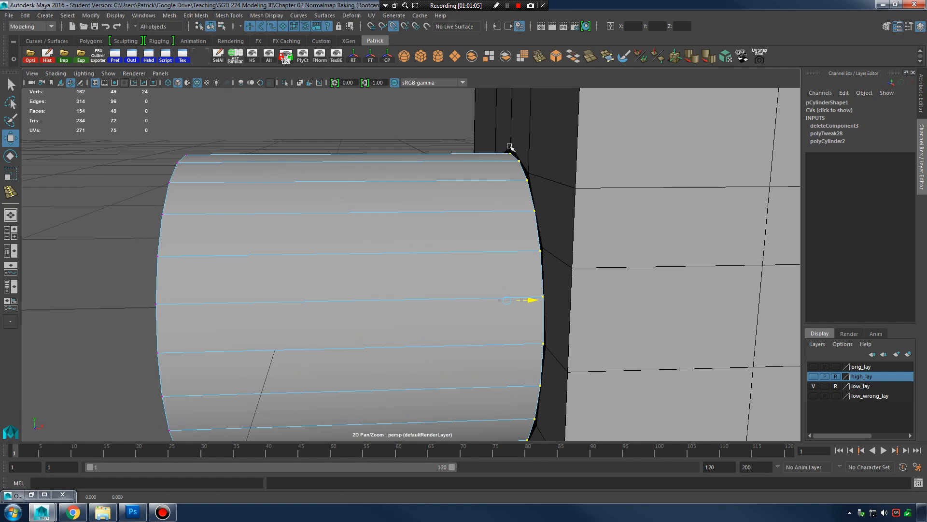
pyautogui.moveTo(477, 148); pyautogui.dragTo(444, 158)
pyautogui.keyDown('alt'); pyautogui.moveTo(574, 169); pyautogui.dragTo(520, 240, button='middle'); pyautogui.keyUp('alt')
pyautogui.keyDown('alt'); pyautogui.moveTo(520, 240); pyautogui.dragTo(667, 265); pyautogui.keyUp('alt')
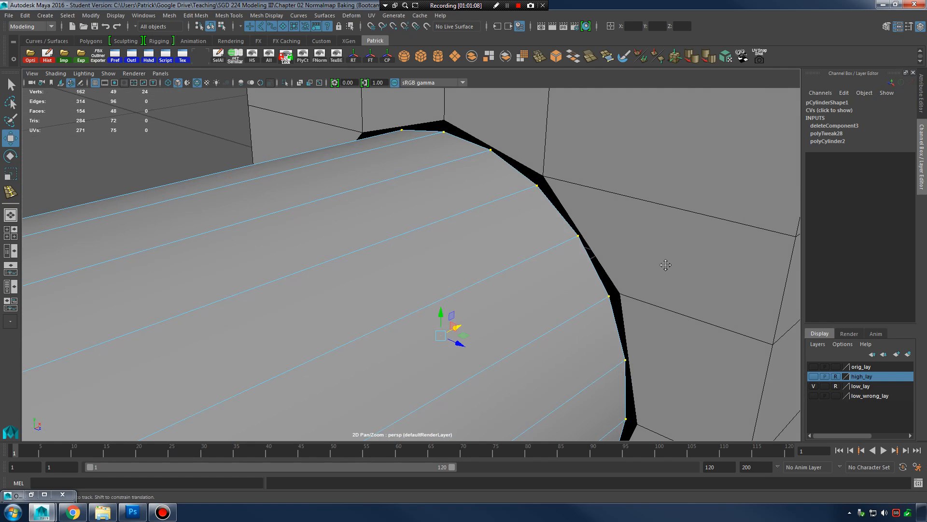
pyautogui.keyDown('alt'); pyautogui.moveTo(667, 265); pyautogui.dragTo(656, 348, button='middle'); pyautogui.keyUp('alt')
pyautogui.keyDown('alt'); pyautogui.moveTo(517, 274); pyautogui.dragTo(557, 237); pyautogui.keyUp('alt')
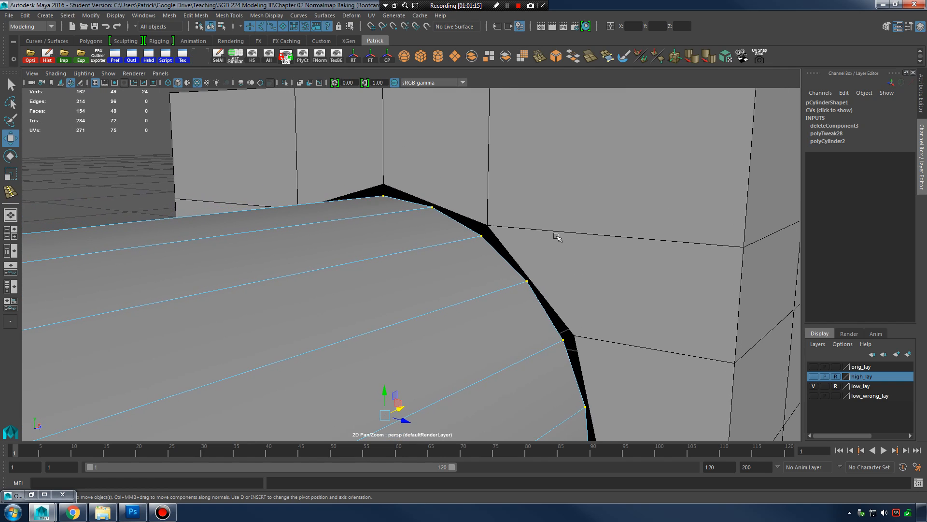
# Step: Turn off reference mode on low_lay and start editing the vertices of the box mesh around the opening
pyautogui.click(836, 386)
pyautogui.click(642, 213)
pyautogui.moveTo(489, 228); pyautogui.dragTo(489, 226, button='right')
pyautogui.click(489, 226)
pyautogui.keyDown('alt'); pyautogui.moveTo(493, 227); pyautogui.dragTo(451, 225); pyautogui.keyUp('alt')
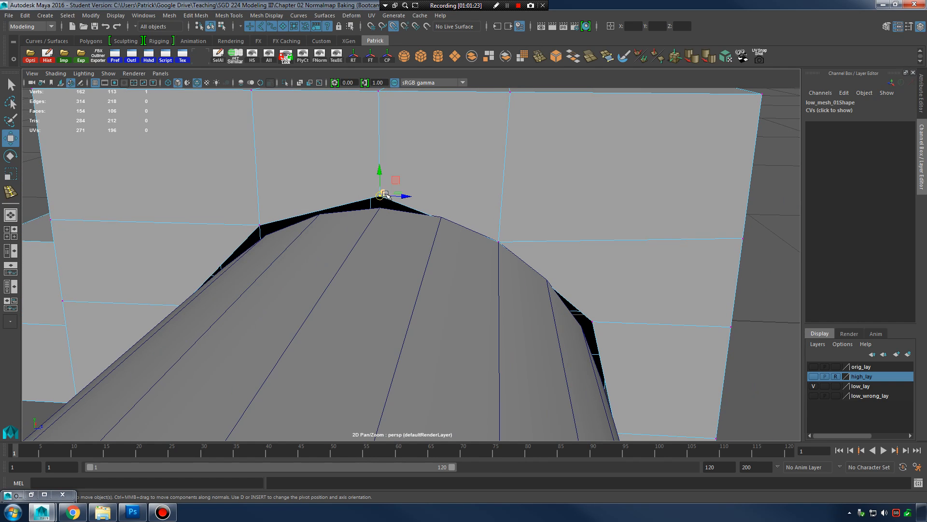
# Step: Try to snap the box opening's existing corner vertices onto the cylinder's edge vertices
pyautogui.moveTo(385, 196); pyautogui.dragTo(405, 231)
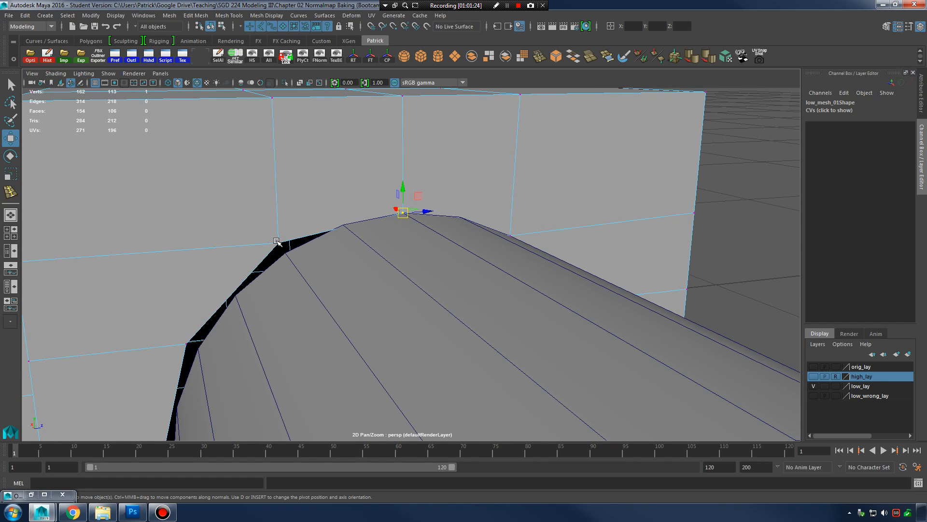
pyautogui.keyDown('alt'); pyautogui.moveTo(279, 243); pyautogui.dragTo(343, 273); pyautogui.keyUp('alt')
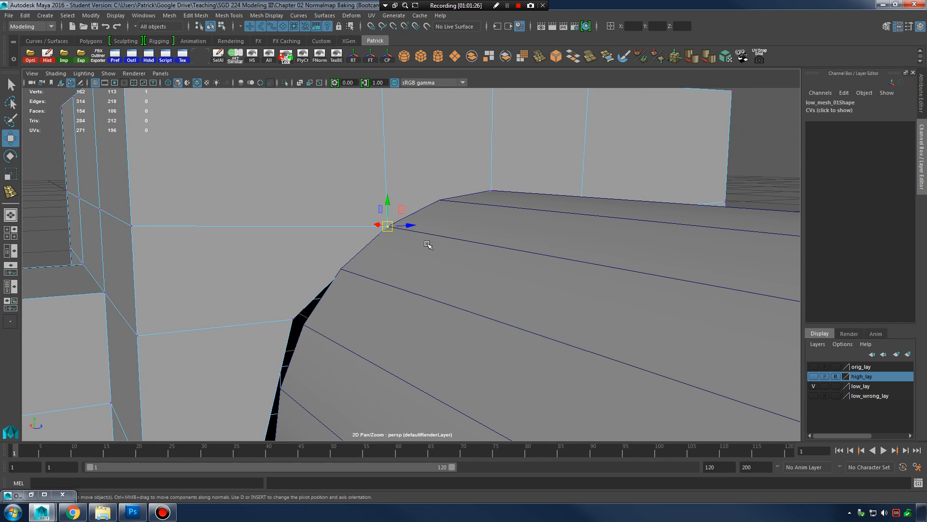
pyautogui.keyDown('alt'); pyautogui.moveTo(428, 244); pyautogui.dragTo(476, 244); pyautogui.keyUp('alt')
pyautogui.click(476, 245)
pyautogui.keyDown('alt'); pyautogui.moveTo(690, 215); pyautogui.dragTo(486, 265); pyautogui.keyUp('alt')
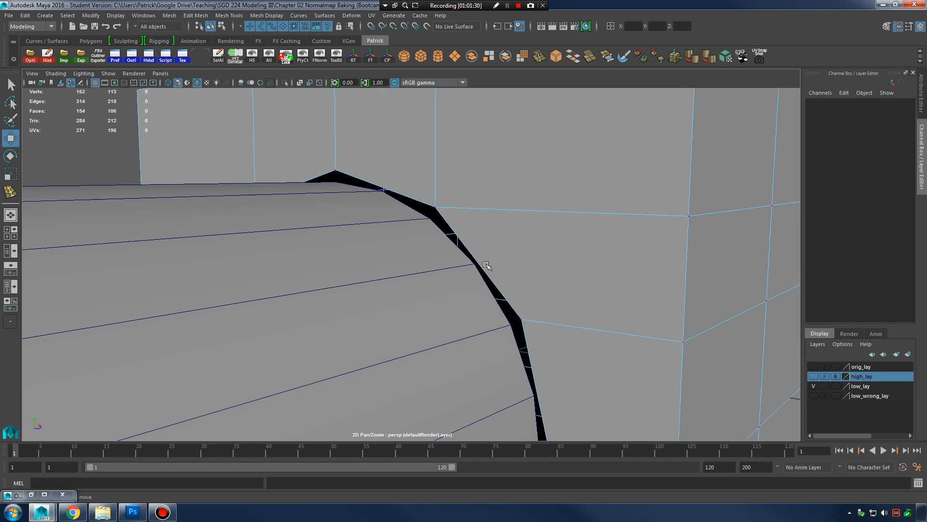
pyautogui.moveTo(446, 267); pyautogui.dragTo(489, 221, button='right')
pyautogui.click(522, 319)
pyautogui.keyDown('alt'); pyautogui.moveTo(539, 282); pyautogui.dragTo(535, 241); pyautogui.keyUp('alt')
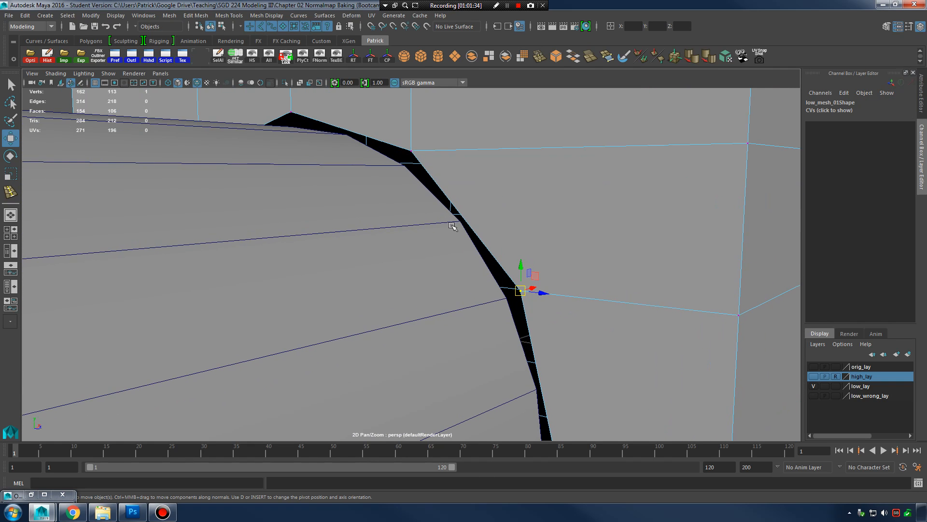
pyautogui.click(592, 211)
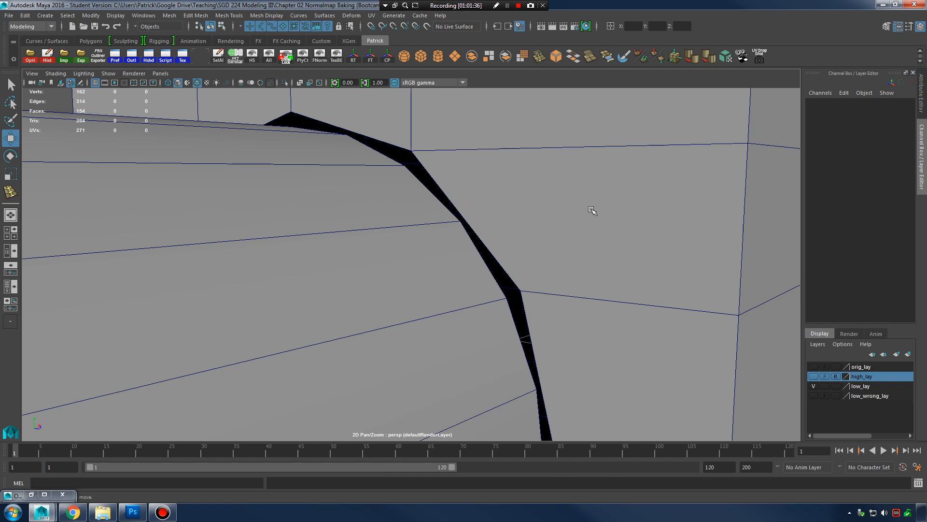
# Step: Cut an edge with Multi-Cut from the box's outer vertex to the opening's upper diagonal edge where the cylinder's vertex touches it
pyautogui.moveTo(682, 129); pyautogui.dragTo(735, 191)
pyautogui.keyDown('alt'); pyautogui.moveTo(735, 192); pyautogui.dragTo(704, 224); pyautogui.keyUp('alt')
pyautogui.moveTo(664, 192); pyautogui.dragTo(687, 177, button='right')
pyautogui.keyDown('shift'); pyautogui.rightClick(667, 189); pyautogui.keyUp('shift')
pyautogui.click(623, 189)
pyautogui.click(681, 178)
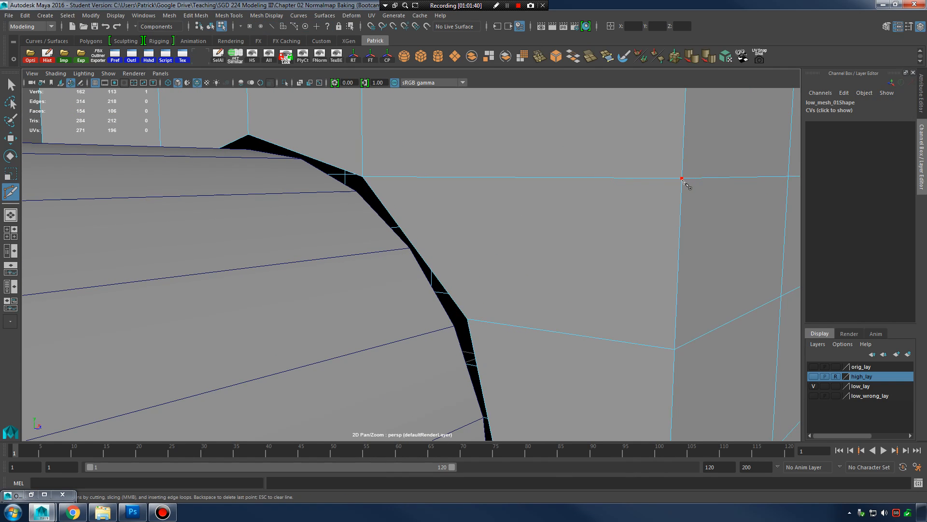
pyautogui.keyDown('alt'); pyautogui.moveTo(429, 259); pyautogui.dragTo(416, 306); pyautogui.keyUp('alt')
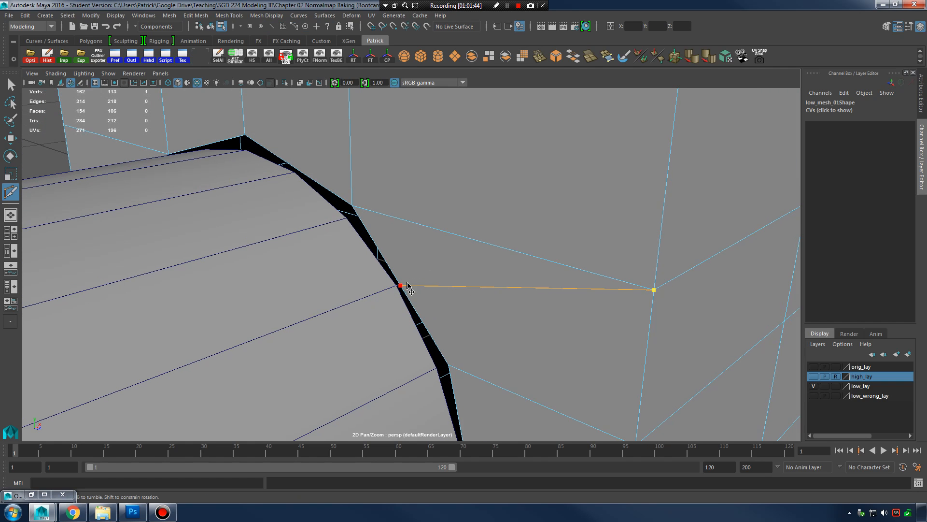
pyautogui.rightClick(518, 293)
# Step: Cut two more edges from the box's outer side vertices to the middle of the opening's side segments, matching the cylinder's vertices
pyautogui.keyDown('alt'); pyautogui.moveTo(557, 278); pyautogui.dragTo(555, 234); pyautogui.keyUp('alt')
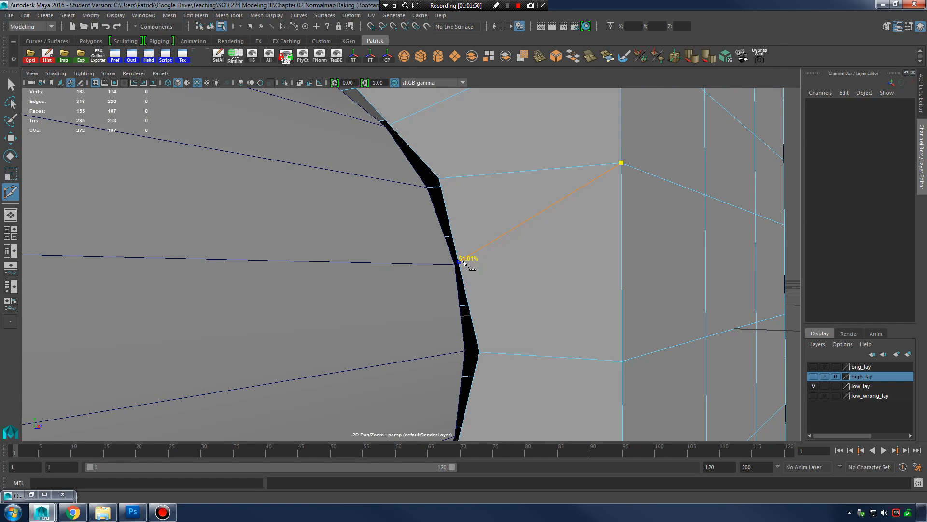
pyautogui.rightClick(590, 283)
pyautogui.keyDown('alt'); pyautogui.moveTo(560, 336); pyautogui.dragTo(558, 208, button='middle'); pyautogui.keyUp('alt')
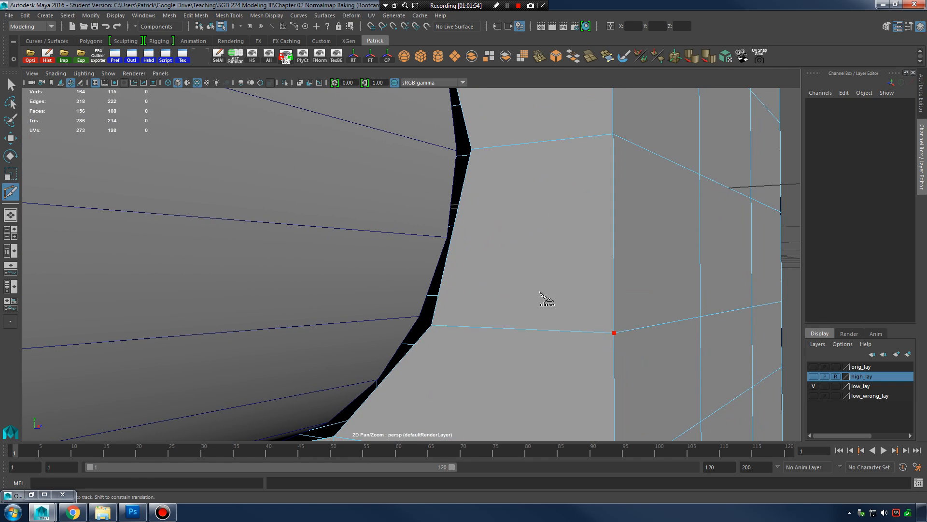
pyautogui.keyDown('alt'); pyautogui.moveTo(454, 244); pyautogui.dragTo(480, 263); pyautogui.keyUp('alt')
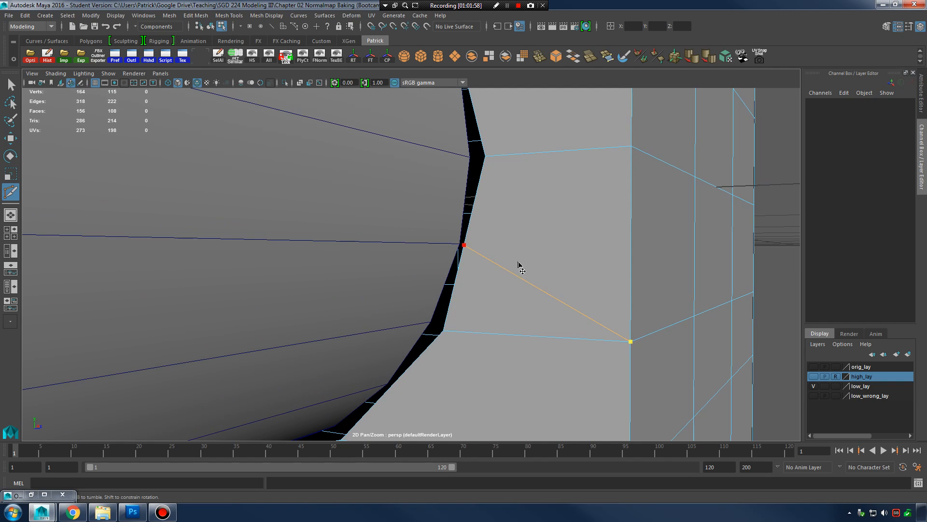
pyautogui.rightClick(569, 284)
# Step: Cut edges from the box's outer vertices to the middle of each remaining opening segment, all around the cylinder
pyautogui.keyDown('alt'); pyautogui.moveTo(540, 333); pyautogui.dragTo(528, 217, button='middle'); pyautogui.keyUp('alt')
pyautogui.keyDown('alt'); pyautogui.moveTo(528, 216); pyautogui.dragTo(541, 211); pyautogui.keyUp('alt')
pyautogui.click(444, 196)
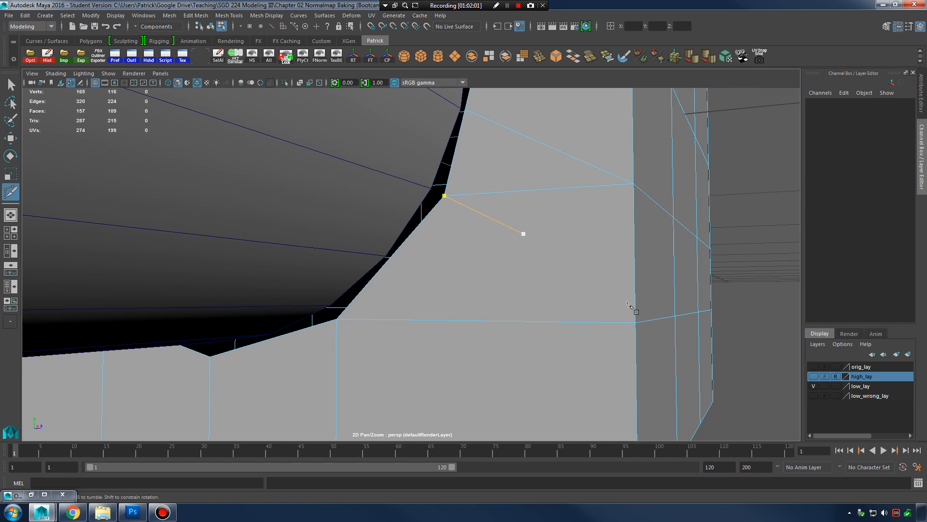
pyautogui.keyDown('alt'); pyautogui.moveTo(454, 277); pyautogui.dragTo(557, 261); pyautogui.keyUp('alt')
pyautogui.click(381, 295)
pyautogui.rightClick(442, 290)
pyautogui.keyDown('alt'); pyautogui.moveTo(556, 259); pyautogui.dragTo(560, 254, button='middle'); pyautogui.keyUp('alt')
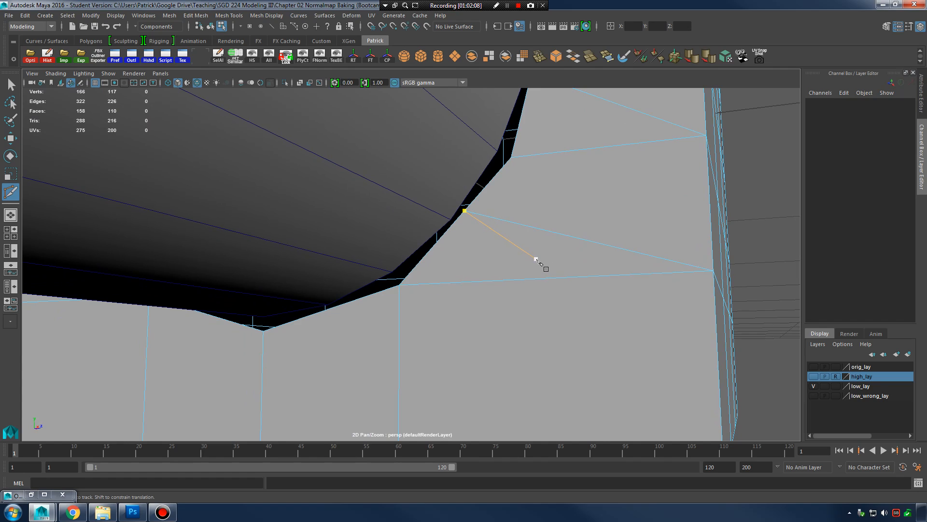
pyautogui.keyDown('alt'); pyautogui.moveTo(536, 260); pyautogui.dragTo(444, 242); pyautogui.keyUp('alt')
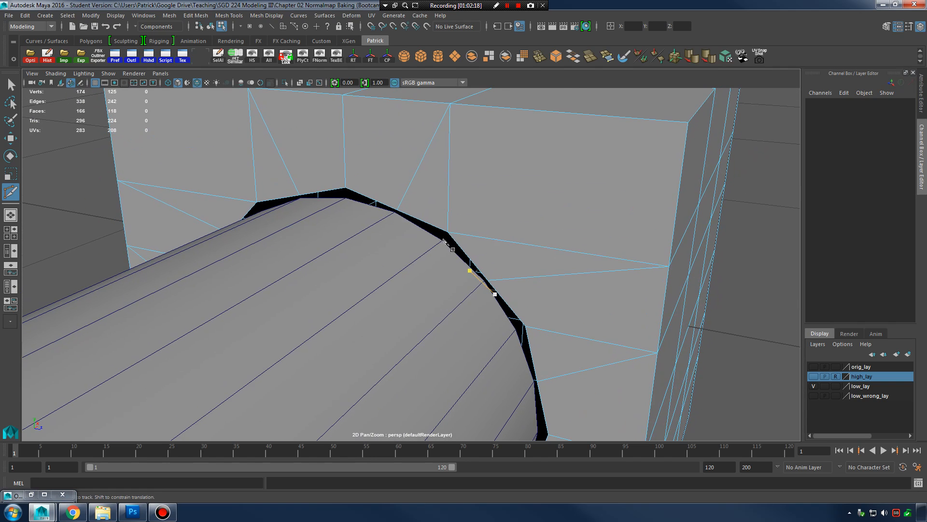
# Step: Turn on point snapping and move the opening's topmost vertices onto the matching vertices of the cylinder
pyautogui.moveTo(383, 197); pyautogui.dragTo(437, 166, button='right')
pyautogui.press('w')
pyautogui.click(346, 196)
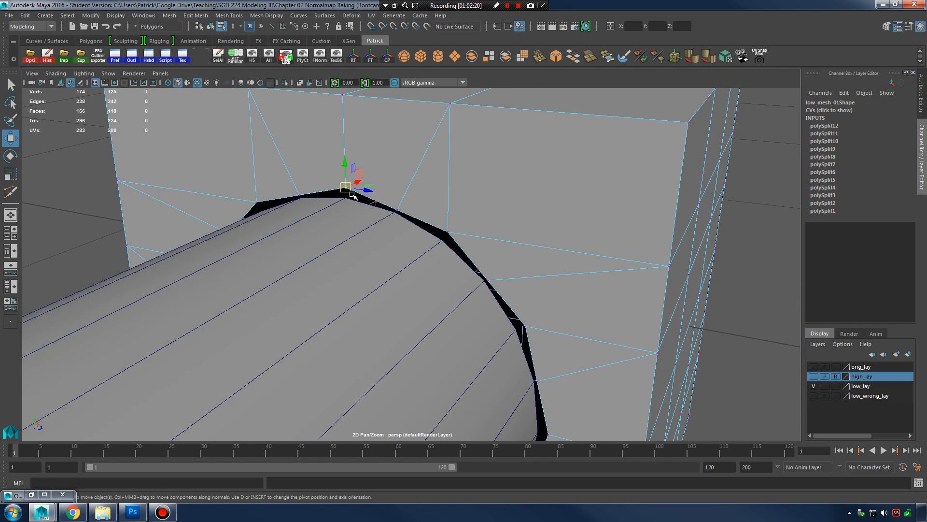
pyautogui.click(395, 27)
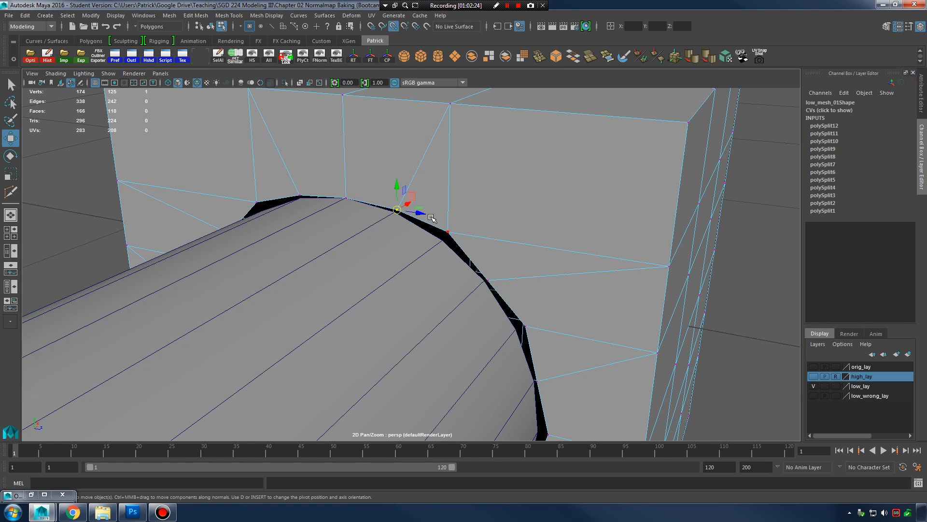
pyautogui.keyDown('alt'); pyautogui.moveTo(431, 217); pyautogui.dragTo(494, 221, button='right'); pyautogui.keyUp('alt')
pyautogui.keyDown('alt'); pyautogui.moveTo(494, 221); pyautogui.dragTo(437, 245); pyautogui.keyUp('alt')
pyautogui.moveTo(358, 219); pyautogui.dragTo(399, 276)
pyautogui.click(404, 265)
pyautogui.keyDown('alt'); pyautogui.moveTo(465, 313); pyautogui.dragTo(460, 287, button='middle'); pyautogui.keyUp('alt')
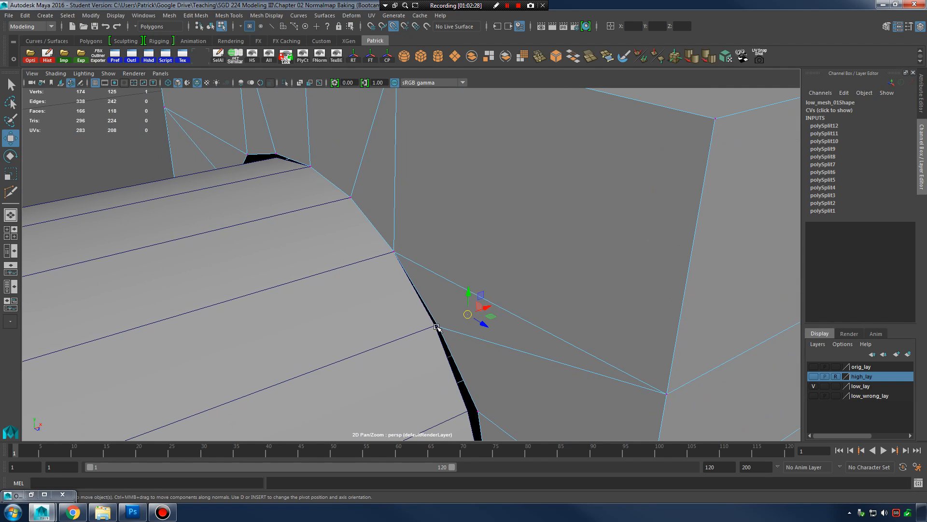
# Step: Snap the vertices along the side of the box opening onto the adjacent cylinder vertices
pyautogui.moveTo(439, 327); pyautogui.dragTo(478, 244)
pyautogui.moveTo(485, 286); pyautogui.dragTo(479, 239)
pyautogui.click(484, 239)
pyautogui.keyDown('alt'); pyautogui.moveTo(498, 293); pyautogui.dragTo(493, 279); pyautogui.keyUp('alt')
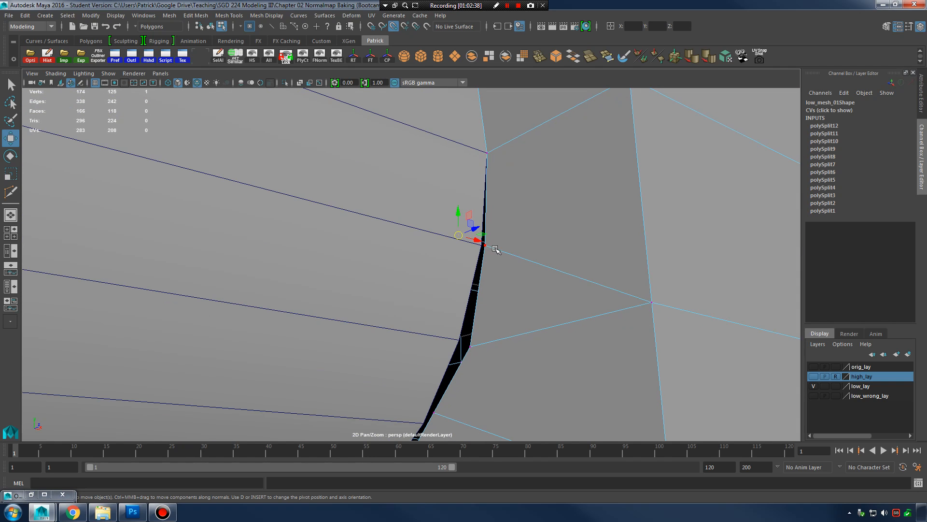
pyautogui.moveTo(496, 292)
pyautogui.keyDown('alt'); pyautogui.mouseDown()
pyautogui.moveTo(497, 277)
pyautogui.moveTo(484, 283)
pyautogui.mouseUp(); pyautogui.keyUp('alt')
pyautogui.moveTo(455, 331); pyautogui.dragTo(456, 332)
pyautogui.keyDown('alt'); pyautogui.moveTo(476, 334); pyautogui.dragTo(491, 318); pyautogui.keyUp('alt')
pyautogui.moveTo(504, 273); pyautogui.dragTo(496, 306)
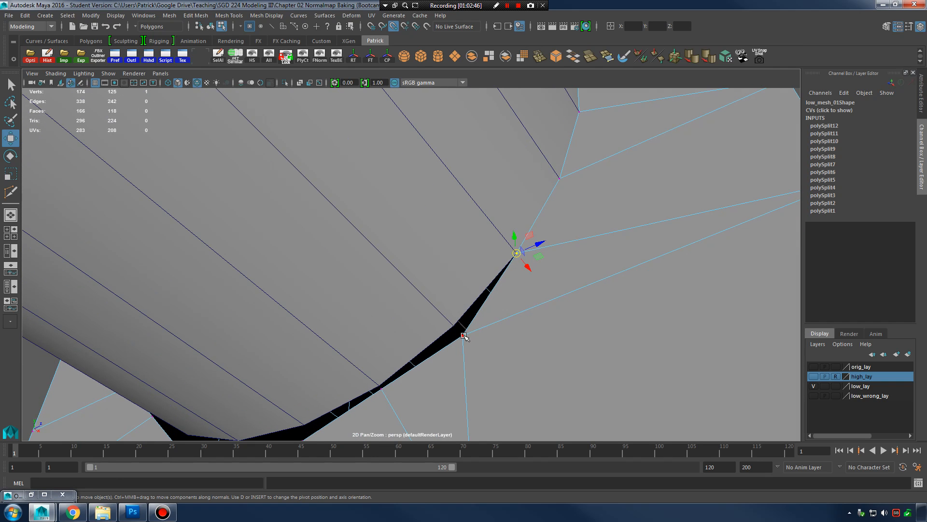
# Step: Snap the vertices along the underside of the box opening onto the matching cylinder vertices
pyautogui.moveTo(464, 338); pyautogui.dragTo(455, 328)
pyautogui.keyDown('alt'); pyautogui.moveTo(455, 329); pyautogui.dragTo(489, 288, button='middle'); pyautogui.keyUp('alt')
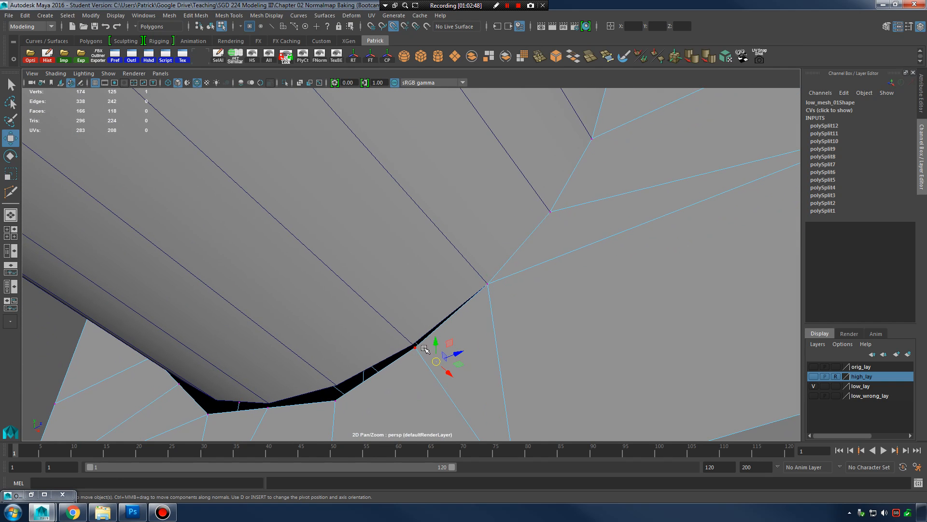
pyautogui.moveTo(422, 354); pyautogui.dragTo(422, 354)
pyautogui.moveTo(416, 347); pyautogui.dragTo(413, 343)
pyautogui.keyDown('alt'); pyautogui.moveTo(412, 342); pyautogui.dragTo(568, 296); pyautogui.keyUp('alt')
pyautogui.keyDown('alt'); pyautogui.moveTo(569, 296); pyautogui.dragTo(493, 280, button='right'); pyautogui.keyUp('alt')
pyautogui.keyDown('alt'); pyautogui.moveTo(492, 280); pyautogui.dragTo(614, 328); pyautogui.keyUp('alt')
pyautogui.keyDown('alt'); pyautogui.moveTo(584, 259); pyautogui.dragTo(579, 317); pyautogui.keyUp('alt')
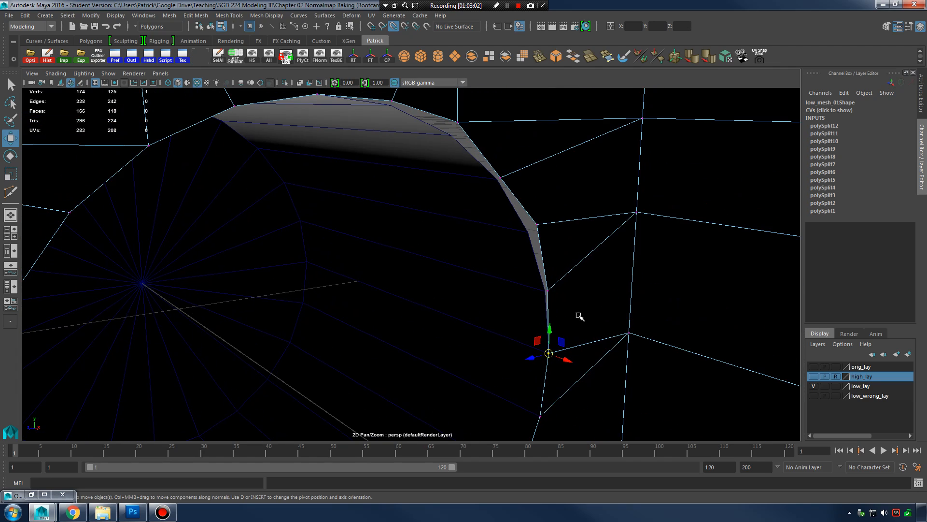
# Step: Snap the remaining opening vertices to the cylinder in wireframe display, then return to shaded display and object mode
pyautogui.press('4')
pyautogui.keyDown('alt'); pyautogui.moveTo(575, 288); pyautogui.dragTo(604, 307, button='right'); pyautogui.keyUp('alt')
pyautogui.keyDown('alt'); pyautogui.moveTo(604, 308); pyautogui.dragTo(550, 323, button='middle'); pyautogui.keyUp('alt')
pyautogui.keyDown('alt'); pyautogui.moveTo(551, 322); pyautogui.dragTo(537, 319); pyautogui.keyUp('alt')
pyautogui.moveTo(521, 295); pyautogui.dragTo(552, 325)
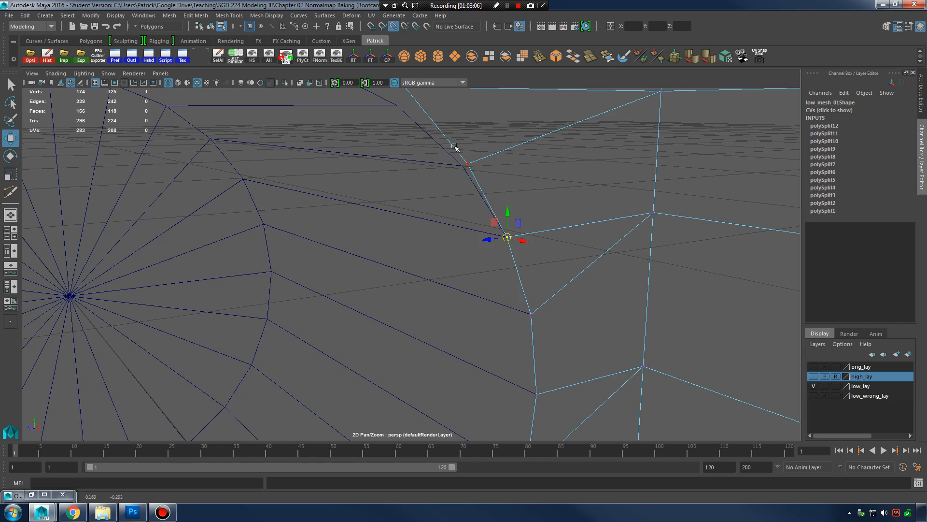
pyautogui.keyDown('alt'); pyautogui.moveTo(460, 185); pyautogui.dragTo(478, 288); pyautogui.keyUp('alt')
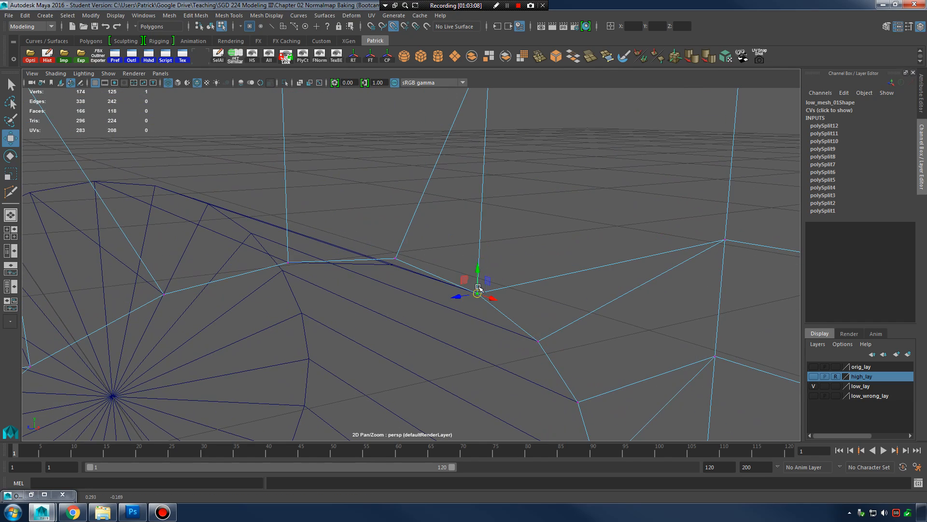
pyautogui.keyDown('alt'); pyautogui.moveTo(403, 265); pyautogui.dragTo(480, 314); pyautogui.keyUp('alt')
pyautogui.press('5')
pyautogui.moveTo(497, 184); pyautogui.dragTo(543, 158, button='right')
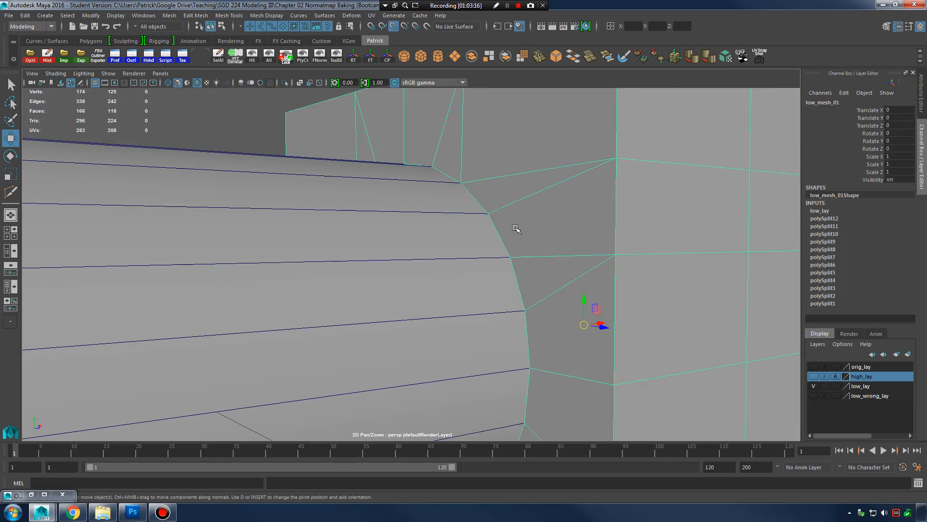
# Step: Hide the cylinder to check the shape of the box opening, then show it again
pyautogui.click(431, 220)
pyautogui.click(284, 58)
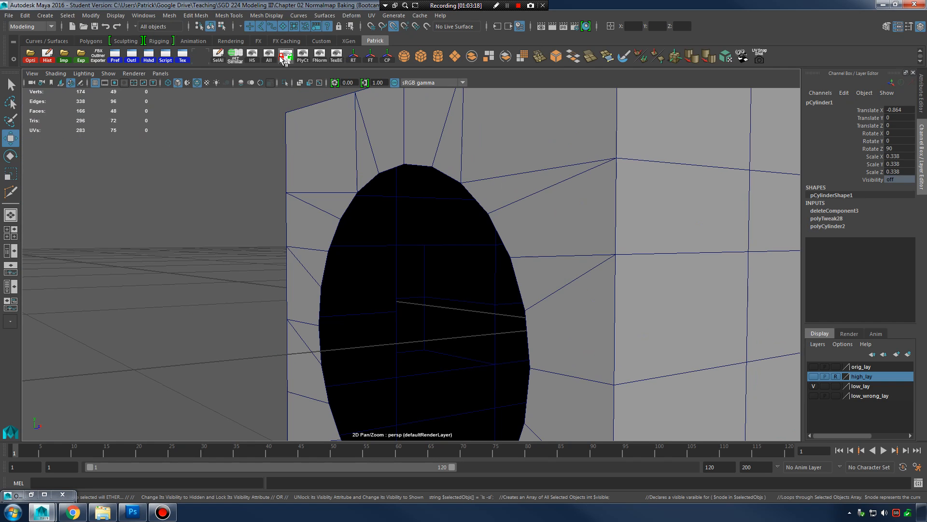
pyautogui.scroll(-3, 519, 226)
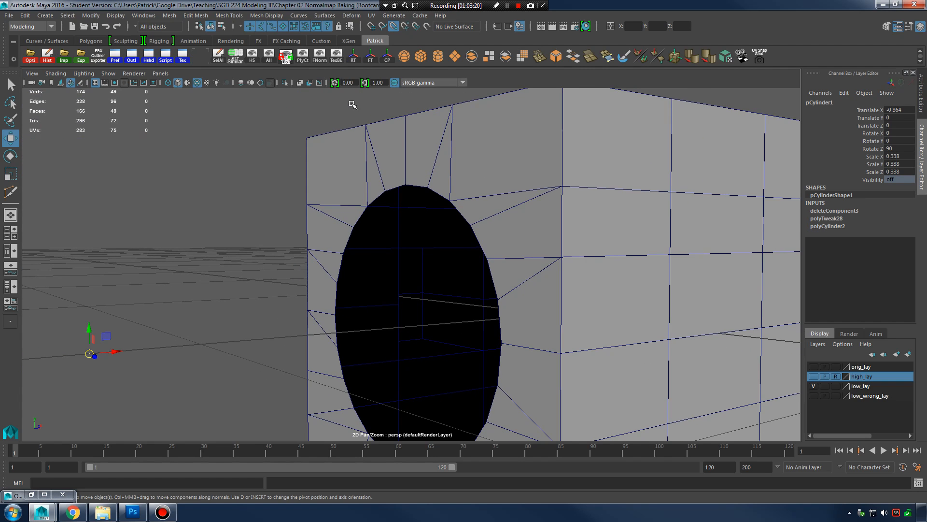
pyautogui.click(285, 57)
# Step: Select the cylinder and the low-poly box mesh together as objects
pyautogui.keyDown('alt'); pyautogui.moveTo(401, 211); pyautogui.dragTo(493, 233); pyautogui.keyUp('alt')
pyautogui.moveTo(494, 234); pyautogui.dragTo(536, 220, button='right')
pyautogui.keyDown('alt'); pyautogui.moveTo(441, 277); pyautogui.dragTo(488, 250); pyautogui.keyUp('alt')
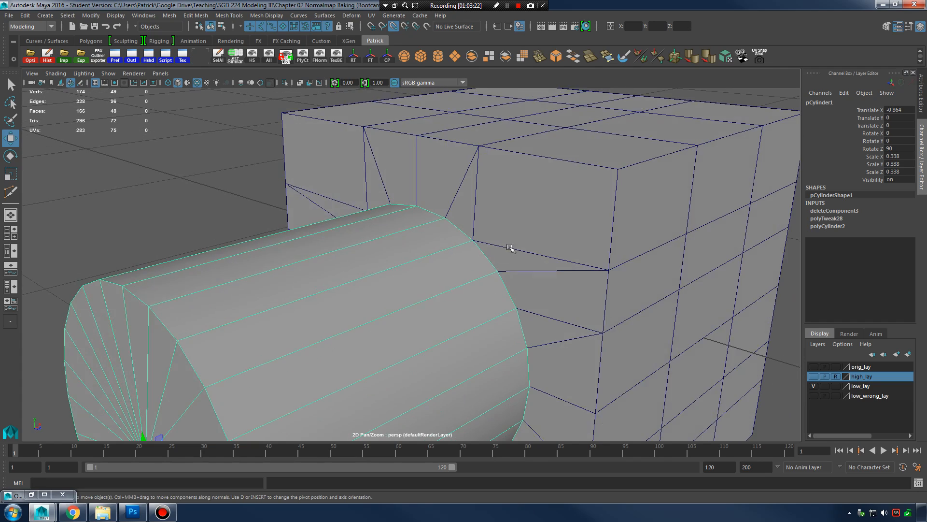
pyautogui.keyDown('shift'); pyautogui.click(539, 261); pyautogui.keyUp('shift')
pyautogui.keyDown('alt'); pyautogui.moveTo(542, 264); pyautogui.dragTo(528, 173, button='middle'); pyautogui.keyUp('alt')
pyautogui.keyDown('alt'); pyautogui.moveTo(528, 172); pyautogui.dragTo(499, 177); pyautogui.keyUp('alt')
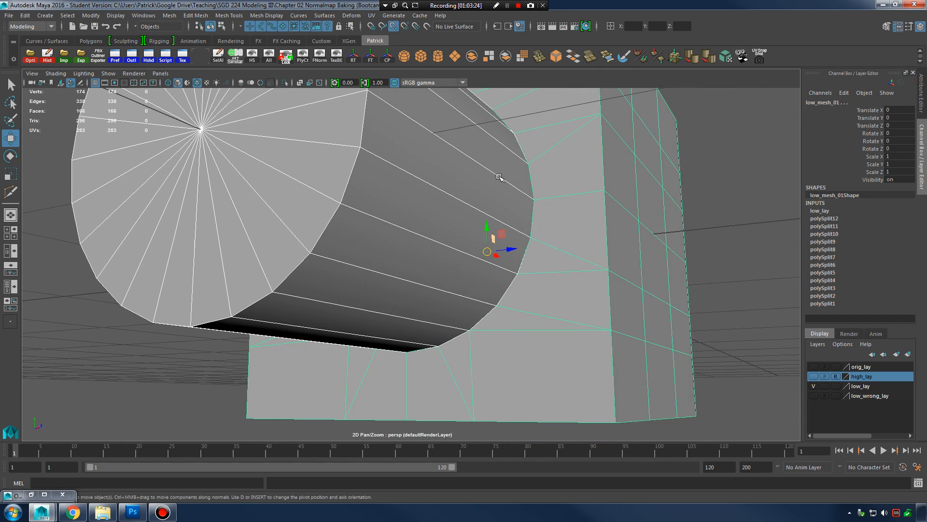
# Step: Combine the selected cylinder and low-poly box into a single mesh
pyautogui.click(169, 15)
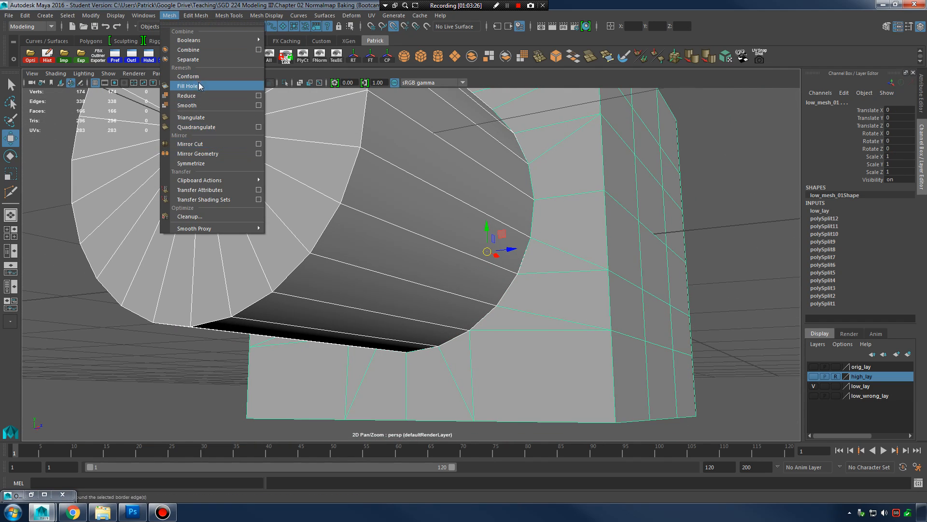
pyautogui.click(205, 51)
pyautogui.keyDown('alt'); pyautogui.moveTo(452, 157); pyautogui.dragTo(462, 199); pyautogui.keyUp('alt')
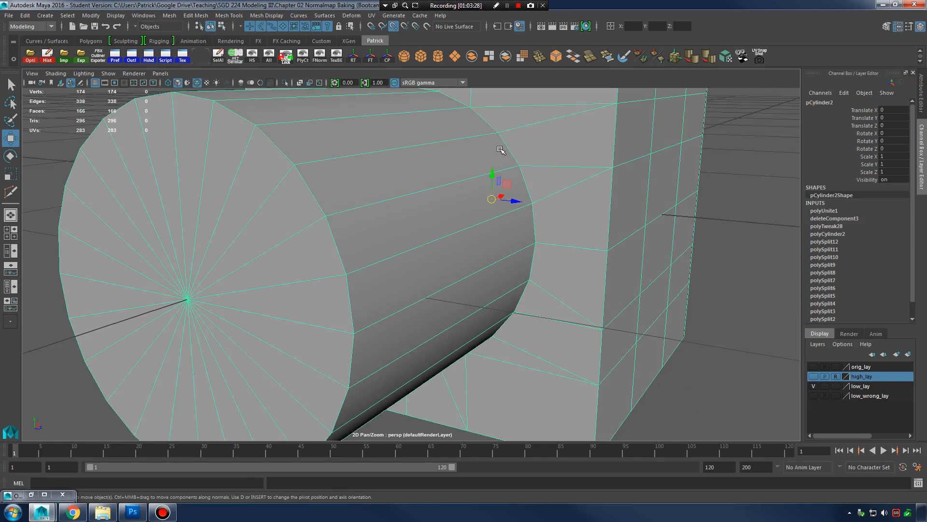
pyautogui.keyDown('alt'); pyautogui.moveTo(500, 151); pyautogui.dragTo(487, 202, button='middle'); pyautogui.keyUp('alt')
# Step: Select all vertices around the seam between the cylinder and the box in wireframe display
pyautogui.moveTo(447, 178); pyautogui.dragTo(429, 177, button='right')
pyautogui.keyDown('alt'); pyautogui.moveTo(487, 191); pyautogui.dragTo(483, 192); pyautogui.keyUp('alt')
pyautogui.press('4')
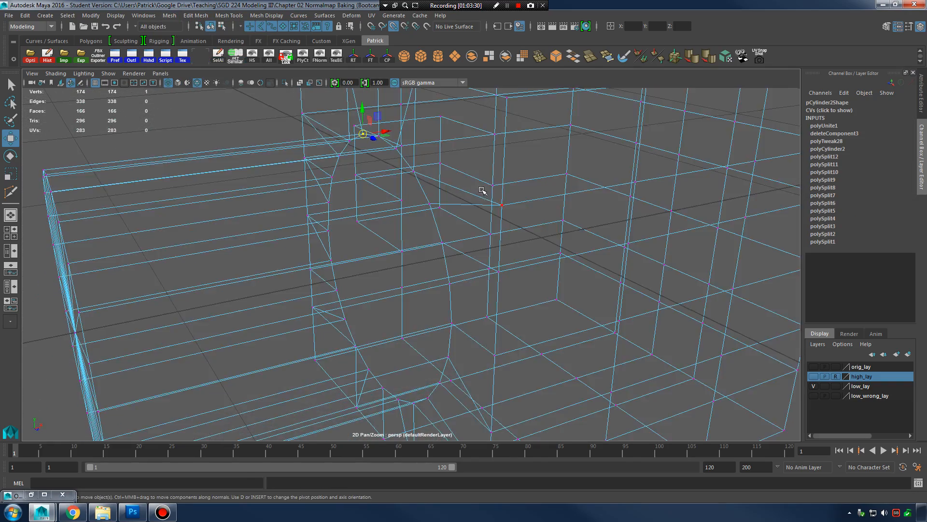
pyautogui.keyDown('alt'); pyautogui.moveTo(483, 192); pyautogui.dragTo(397, 202, button='right'); pyautogui.keyUp('alt')
pyautogui.keyDown('alt'); pyautogui.moveTo(398, 203); pyautogui.dragTo(396, 185); pyautogui.keyUp('alt')
pyautogui.moveTo(333, 135); pyautogui.dragTo(454, 427)
pyautogui.keyDown('alt'); pyautogui.moveTo(434, 290); pyautogui.dragTo(464, 292); pyautogui.keyUp('alt')
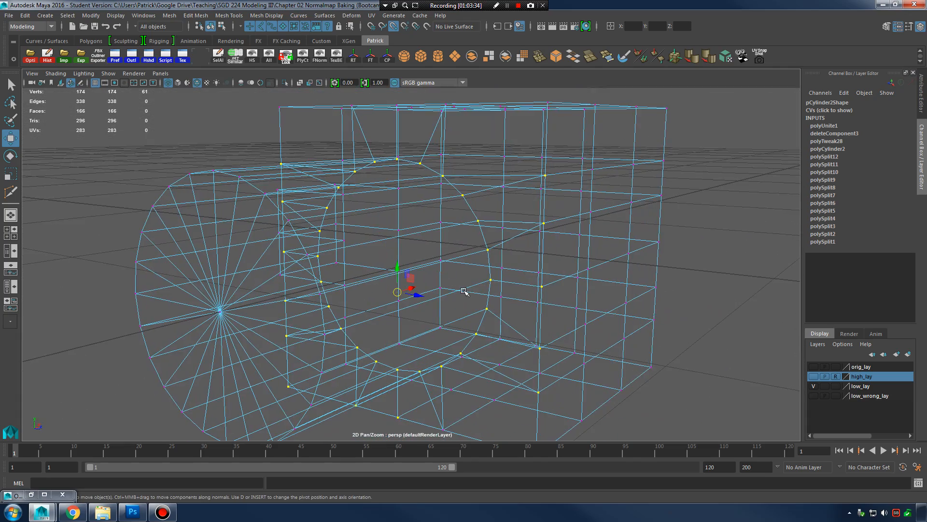
# Step: Merge the selected seam vertices with a threshold of 0.001
pyautogui.scroll(5, 482, 229)
pyautogui.keyDown('shift'); pyautogui.rightClick(473, 200); pyautogui.keyUp('shift')
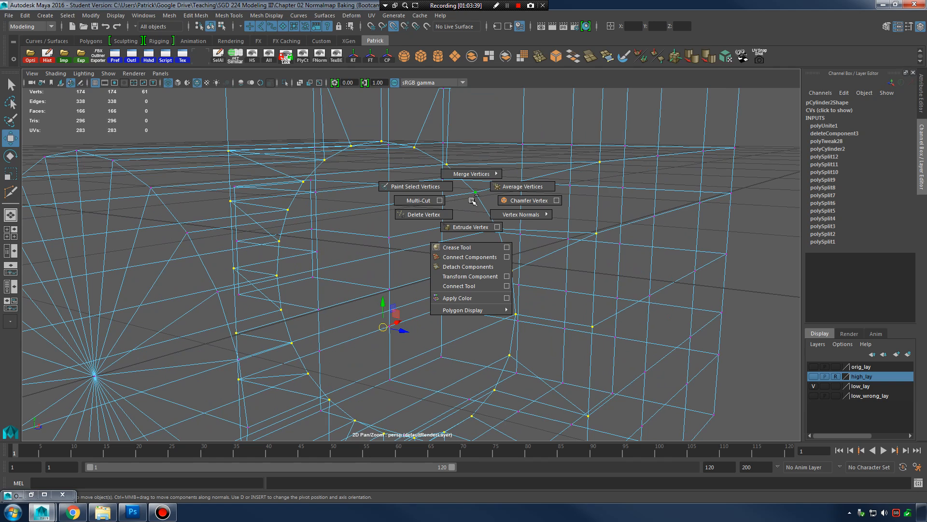
pyautogui.keyDown('shift'); pyautogui.moveTo(472, 200); pyautogui.dragTo(552, 149, button='right'); pyautogui.keyUp('shift')
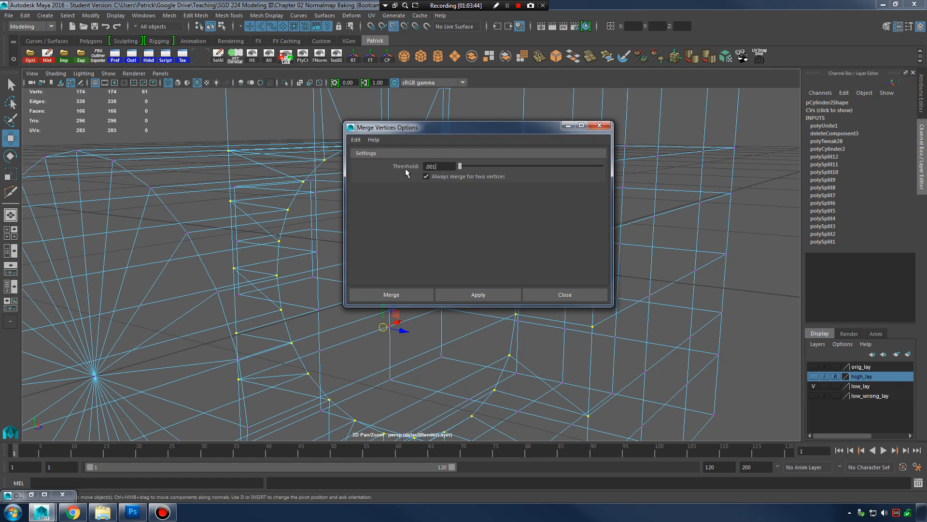
pyautogui.click(489, 297)
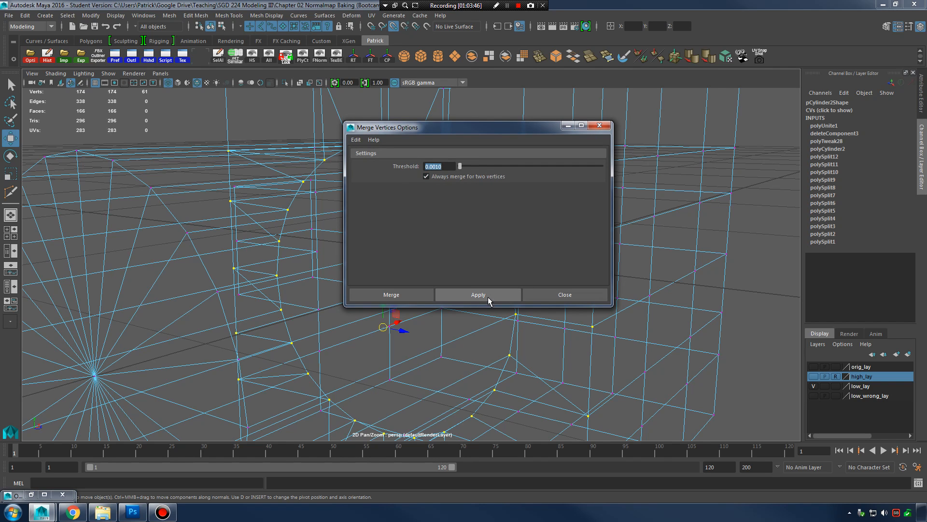
pyautogui.click(564, 294)
pyautogui.scroll(5, 549, 251)
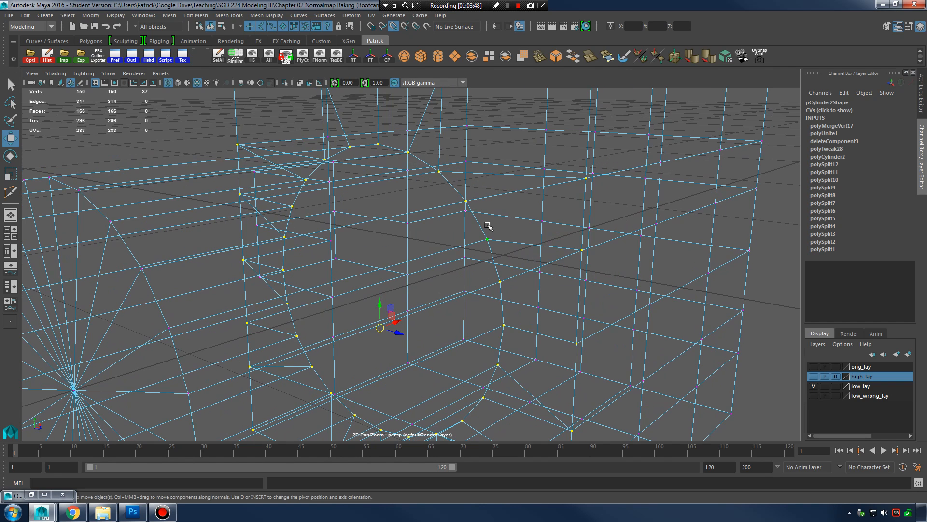
# Step: Examine the cylinder-to-box join in shaded object mode, both with the smooth preview and as the unsmoothed low-poly mesh
pyautogui.press('5')
pyautogui.press('3')
pyautogui.moveTo(440, 204); pyautogui.dragTo(486, 187, button='right')
pyautogui.scroll(-4, 470, 230)
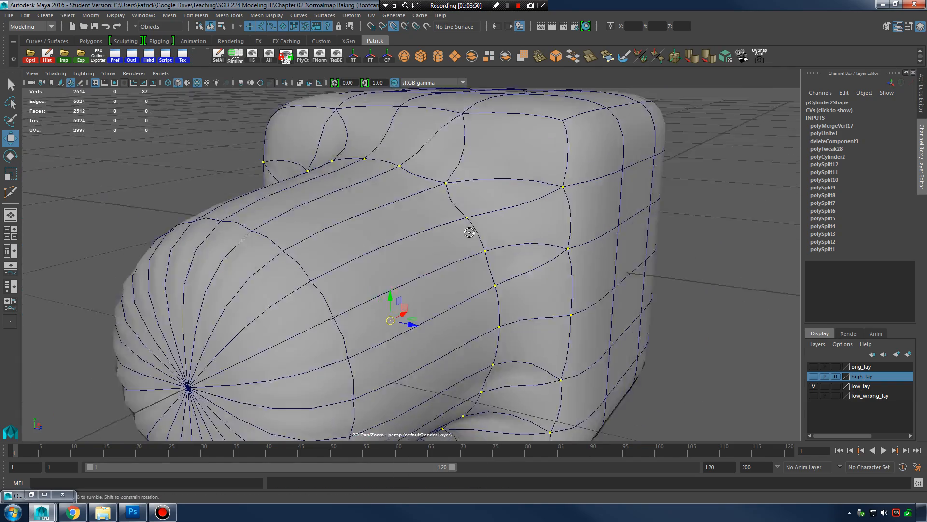
pyautogui.keyDown('alt'); pyautogui.moveTo(470, 232); pyautogui.dragTo(495, 217); pyautogui.keyUp('alt')
pyautogui.press('1')
pyautogui.keyDown('alt'); pyautogui.moveTo(652, 241); pyautogui.dragTo(542, 248); pyautogui.keyUp('alt')
pyautogui.scroll(-4, 507, 245)
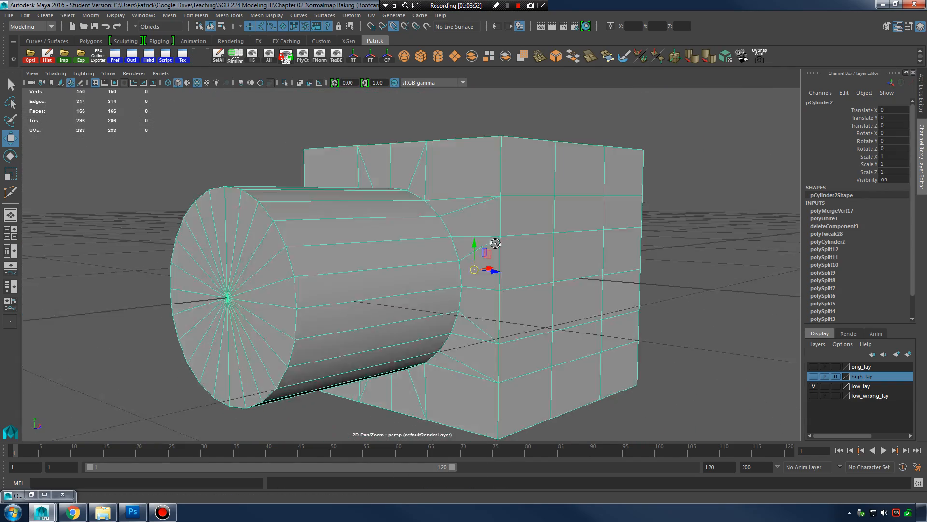
pyautogui.keyDown('alt'); pyautogui.moveTo(401, 254); pyautogui.dragTo(552, 267); pyautogui.keyUp('alt')
pyautogui.scroll(3, 520, 259)
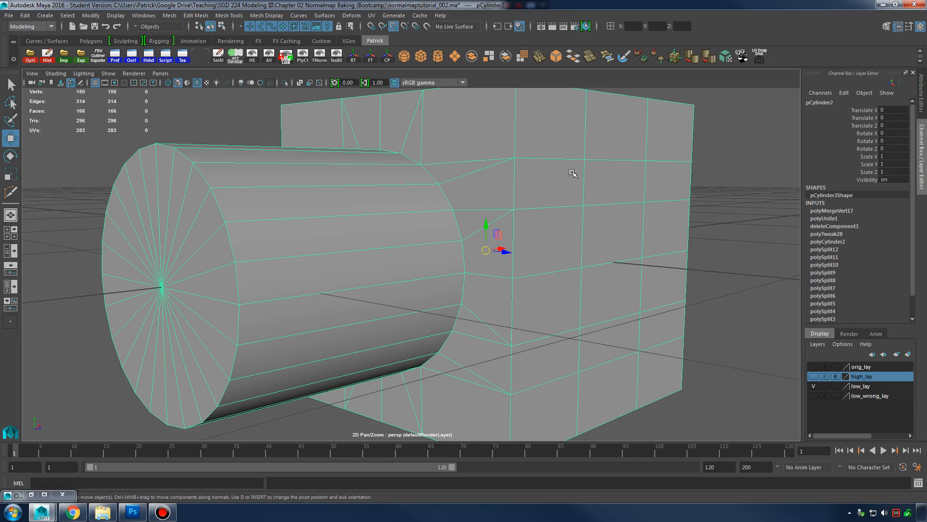
pyautogui.keyDown('alt'); pyautogui.moveTo(570, 180); pyautogui.dragTo(425, 226); pyautogui.keyUp('alt')
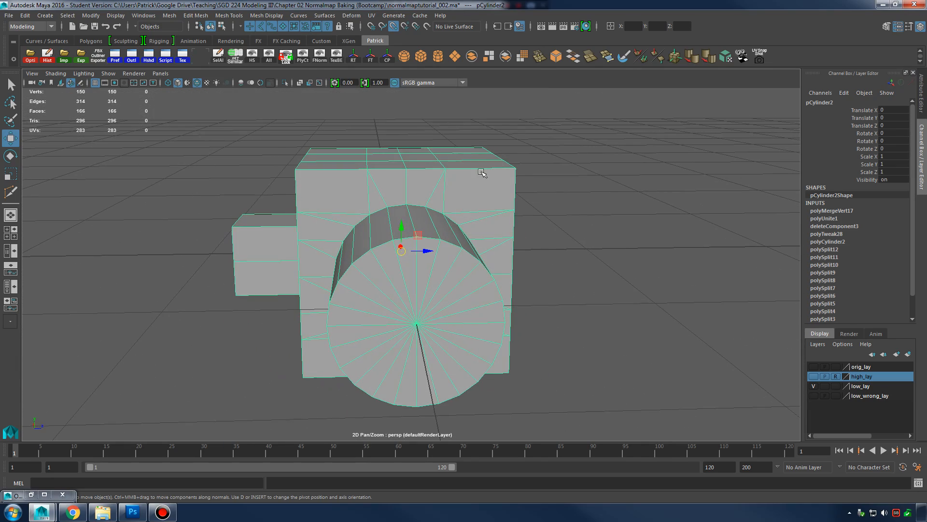
# Step: Delete the lengthwise half of the mesh's faces below the centre line in the top view, then return to perspective
pyautogui.moveTo(496, 175); pyautogui.dragTo(497, 189, button='right')
pyautogui.keyDown('alt'); pyautogui.moveTo(548, 186); pyautogui.dragTo(536, 232); pyautogui.keyUp('alt')
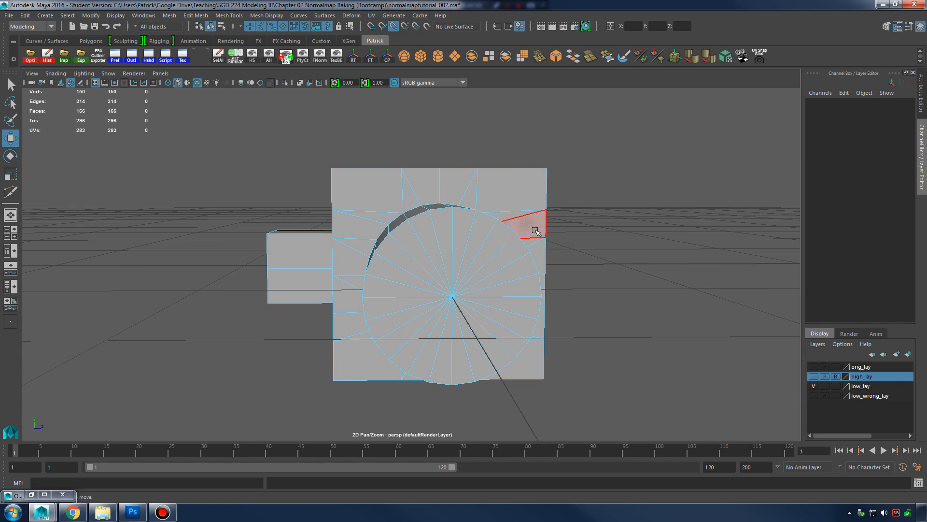
pyautogui.press('space')
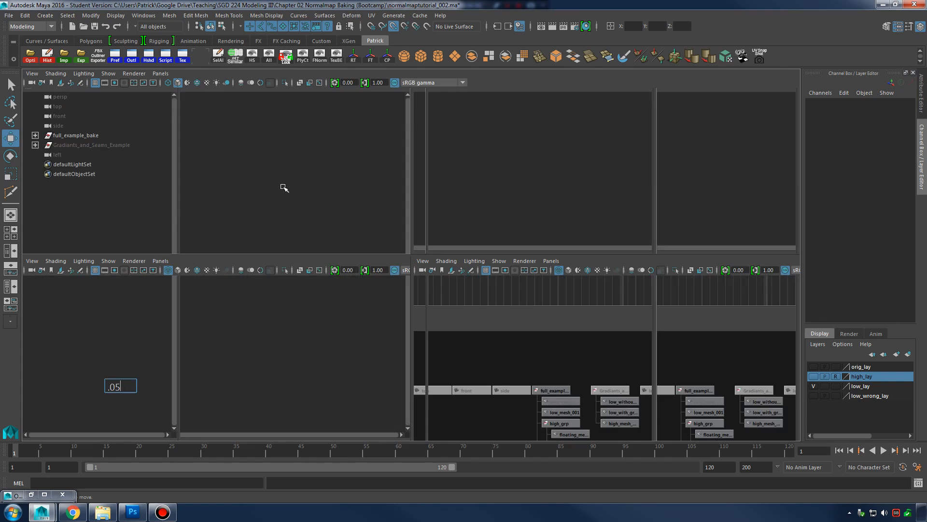
pyautogui.press('space')
pyautogui.keyDown('alt'); pyautogui.moveTo(245, 282); pyautogui.dragTo(277, 255, button='middle'); pyautogui.keyUp('alt')
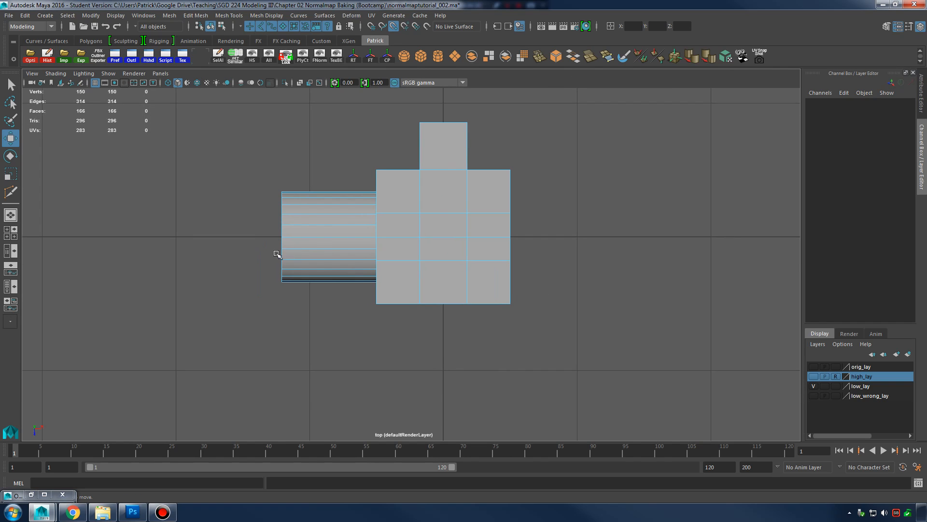
pyautogui.moveTo(248, 243); pyautogui.dragTo(623, 321)
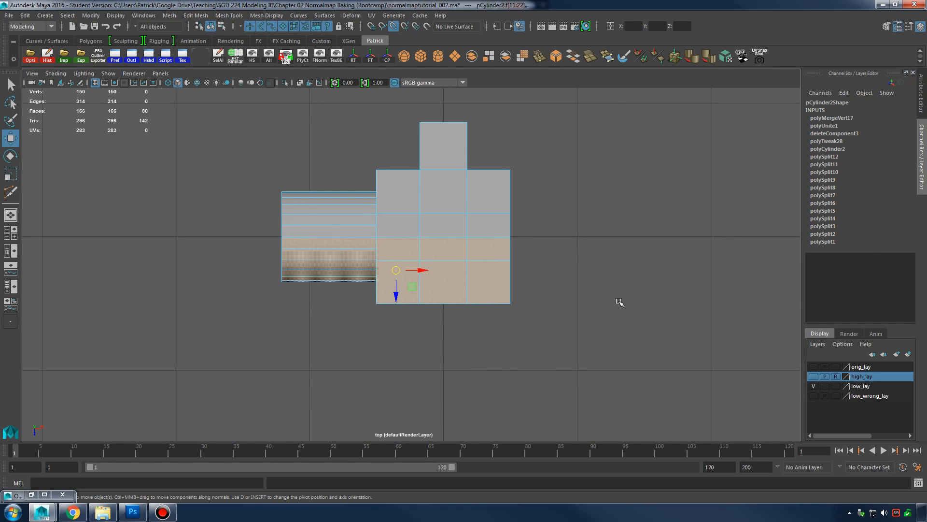
pyautogui.press('Delete')
pyautogui.press('space')
pyautogui.press('space')
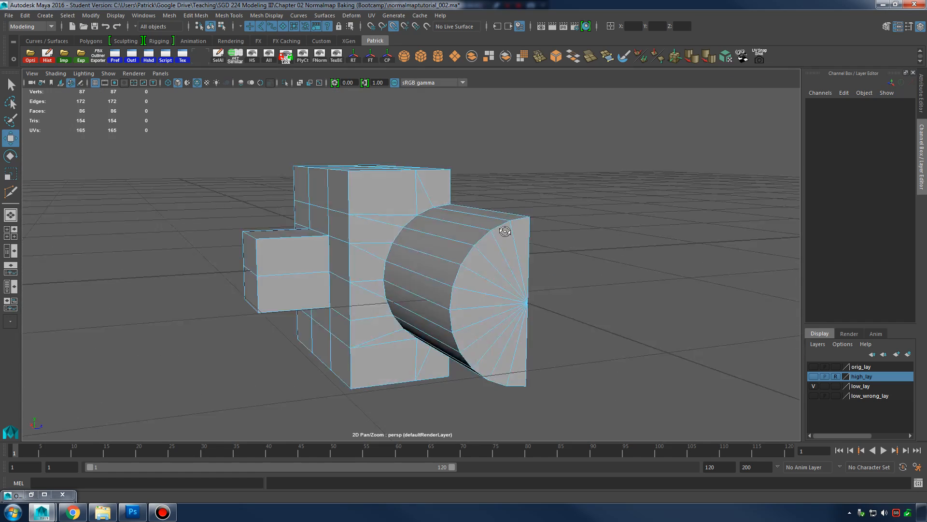
# Step: Use Target Weld to collapse the surplus vertices on the box's top face and upper side row onto the outer top-edge vertices
pyautogui.keyDown('alt'); pyautogui.moveTo(605, 174); pyautogui.dragTo(465, 255); pyautogui.keyUp('alt')
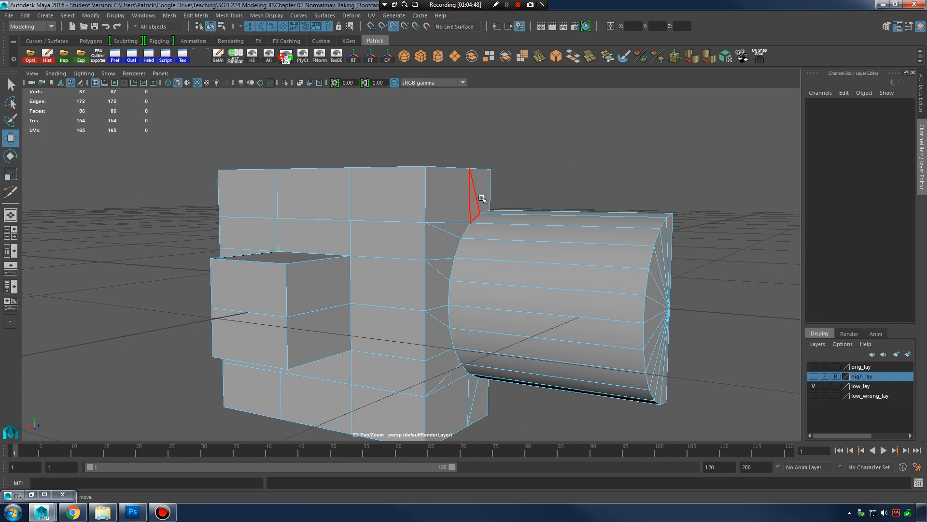
pyautogui.keyDown('alt'); pyautogui.moveTo(482, 198); pyautogui.dragTo(490, 226); pyautogui.keyUp('alt')
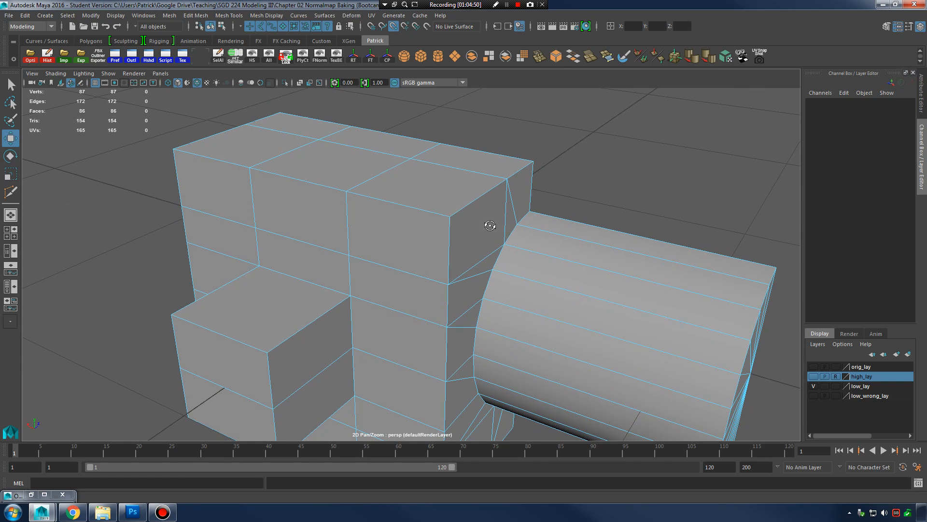
pyautogui.click(908, 29)
pyautogui.click(888, 27)
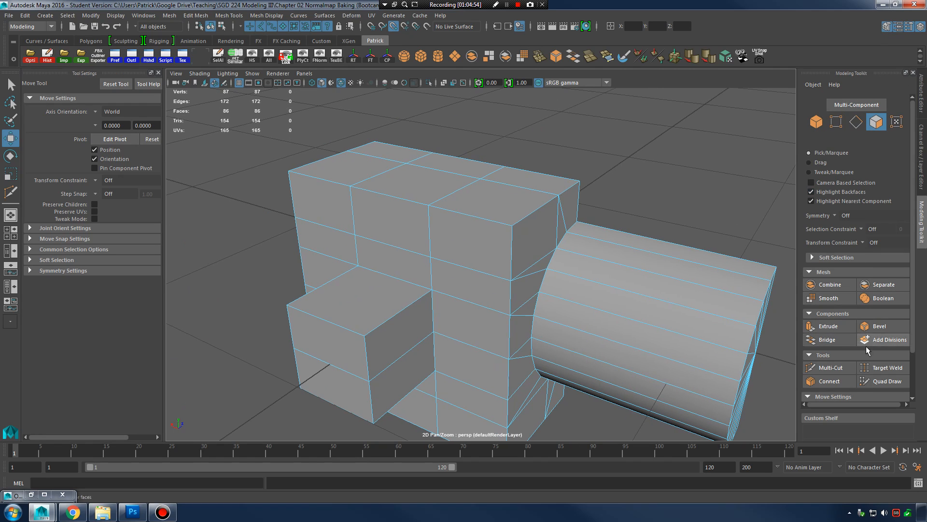
pyautogui.click(884, 367)
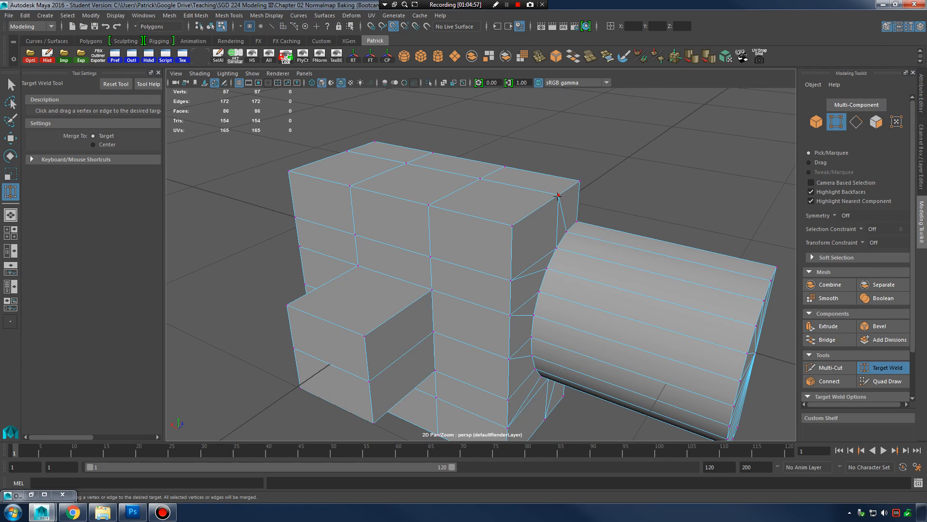
pyautogui.moveTo(580, 181); pyautogui.dragTo(579, 181)
pyautogui.moveTo(505, 165); pyautogui.dragTo(506, 166)
pyautogui.moveTo(406, 163); pyautogui.dragTo(375, 144)
pyautogui.moveTo(514, 269); pyautogui.dragTo(512, 226)
pyautogui.moveTo(427, 256); pyautogui.dragTo(430, 206)
pyautogui.moveTo(363, 191); pyautogui.dragTo(361, 193)
pyautogui.keyDown('alt'); pyautogui.moveTo(364, 227); pyautogui.dragTo(401, 192); pyautogui.keyUp('alt')
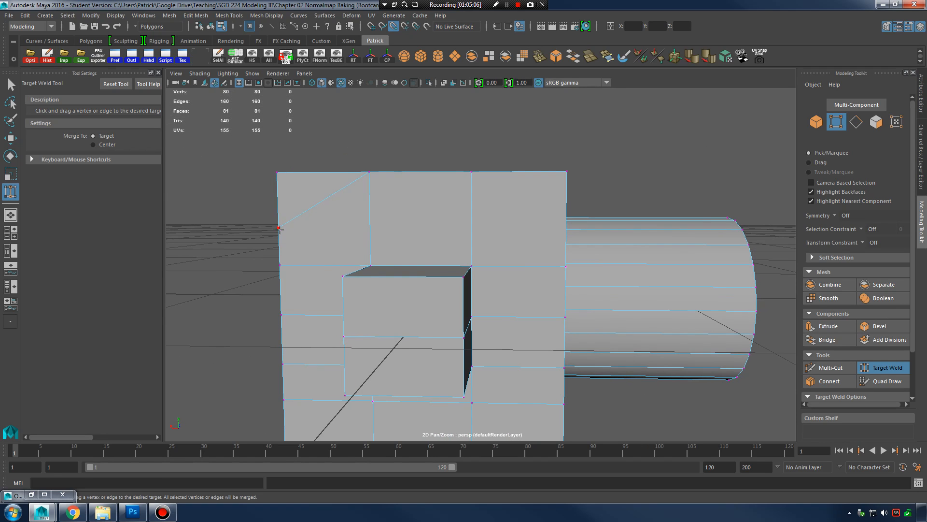
# Step: Weld the upper inner column of vertices on the box's back face onto the vertices along the cut edge
pyautogui.keyDown('alt'); pyautogui.moveTo(282, 230); pyautogui.dragTo(395, 228); pyautogui.keyUp('alt')
pyautogui.moveTo(453, 175); pyautogui.dragTo(426, 227)
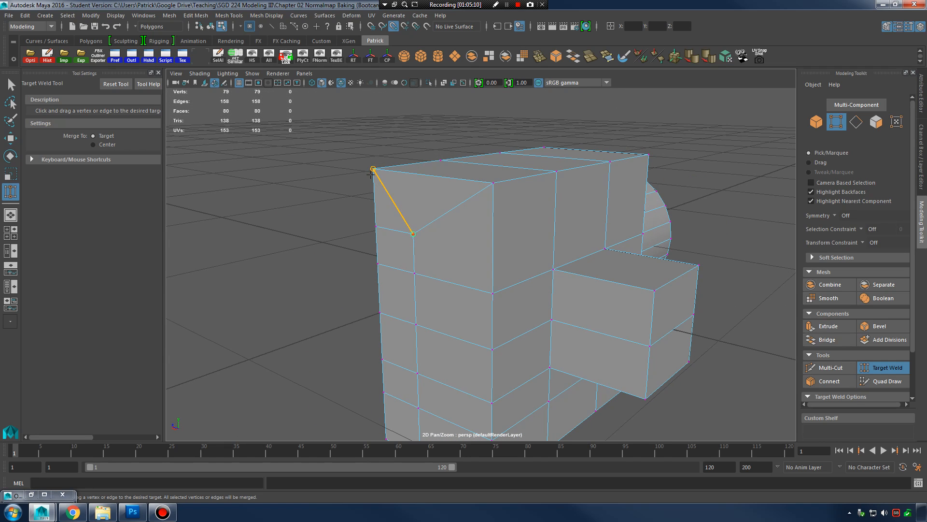
pyautogui.moveTo(371, 175); pyautogui.dragTo(372, 170)
pyautogui.moveTo(389, 269); pyautogui.dragTo(413, 273)
pyautogui.keyDown('alt'); pyautogui.moveTo(413, 273); pyautogui.dragTo(475, 266); pyautogui.keyUp('alt')
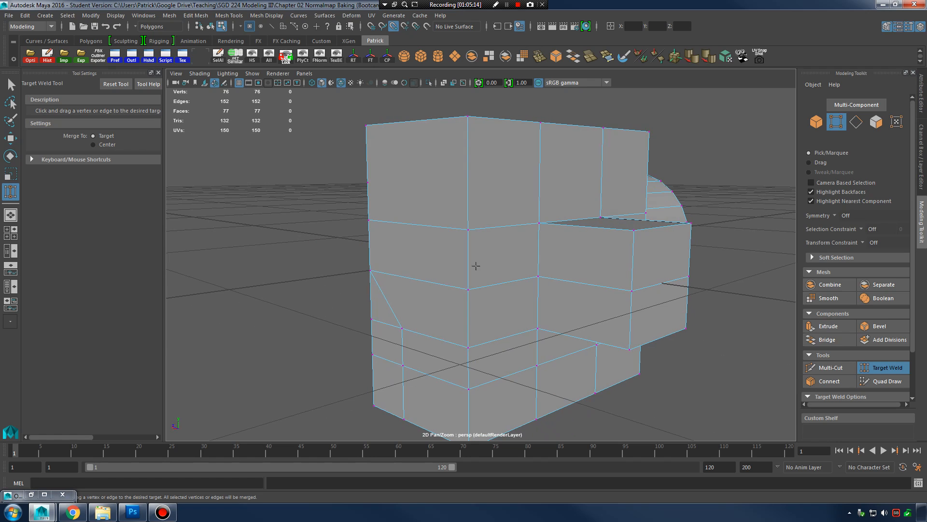
# Step: Weld the remaining inner vertices of the lower back face and underside onto the cut edge
pyautogui.moveTo(402, 328); pyautogui.dragTo(377, 284)
pyautogui.keyDown('alt'); pyautogui.moveTo(521, 294); pyautogui.dragTo(465, 318); pyautogui.keyUp('alt')
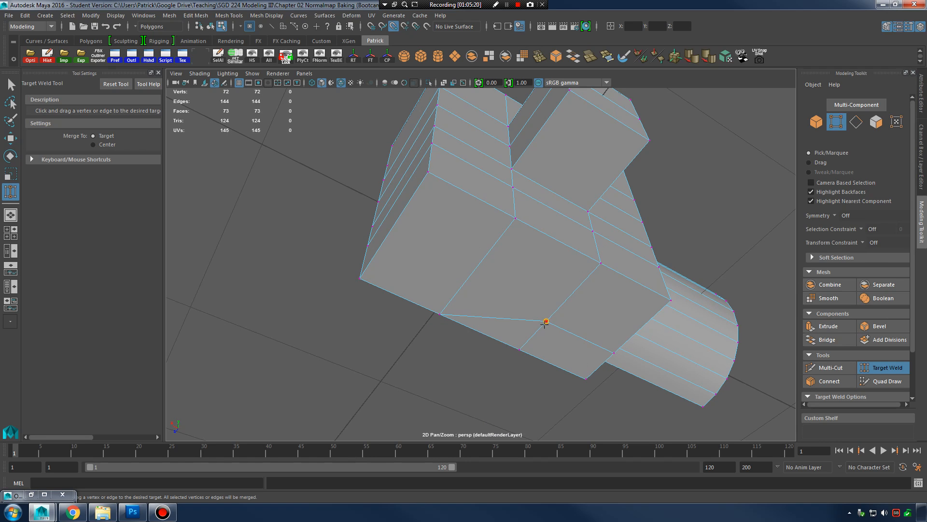
pyautogui.moveTo(522, 353); pyautogui.dragTo(521, 351)
# Step: Try welding further vertices on the box's bottom edge and the vertical corner edge beside the cylinder
pyautogui.keyDown('alt'); pyautogui.moveTo(586, 321); pyautogui.dragTo(557, 270); pyautogui.keyUp('alt')
pyautogui.keyDown('alt'); pyautogui.moveTo(557, 270); pyautogui.dragTo(501, 280); pyautogui.keyUp('alt')
pyautogui.moveTo(443, 230); pyautogui.dragTo(443, 248)
pyautogui.keyDown('alt'); pyautogui.moveTo(477, 230); pyautogui.dragTo(493, 269, button='middle'); pyautogui.keyUp('alt')
pyautogui.keyDown('alt'); pyautogui.moveTo(457, 144); pyautogui.dragTo(482, 201); pyautogui.keyUp('alt')
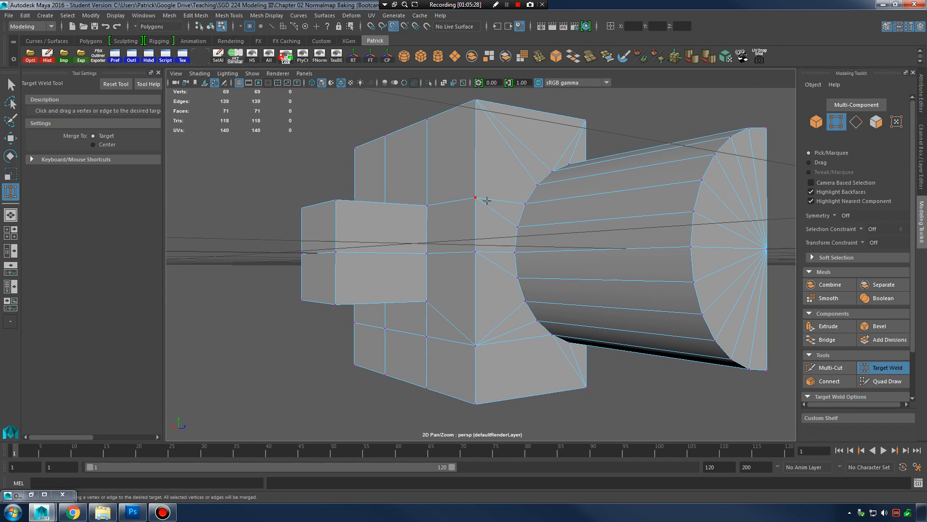
pyautogui.hotkey('ctrl', 'z')
pyautogui.moveTo(479, 305); pyautogui.dragTo(525, 233)
pyautogui.hotkey('ctrl', 'z')
pyautogui.hotkey('ctrl', 'z')
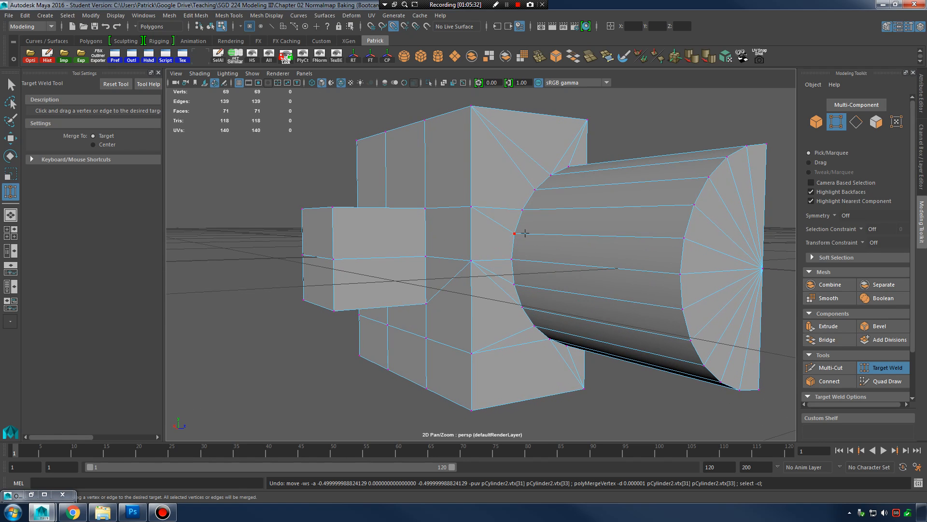
# Step: Try welding the lowest vertex on the vertical corner edge beside the cylinder down to the box's bottom corner
pyautogui.keyDown('alt'); pyautogui.moveTo(534, 269); pyautogui.dragTo(519, 237, button='middle'); pyautogui.keyUp('alt')
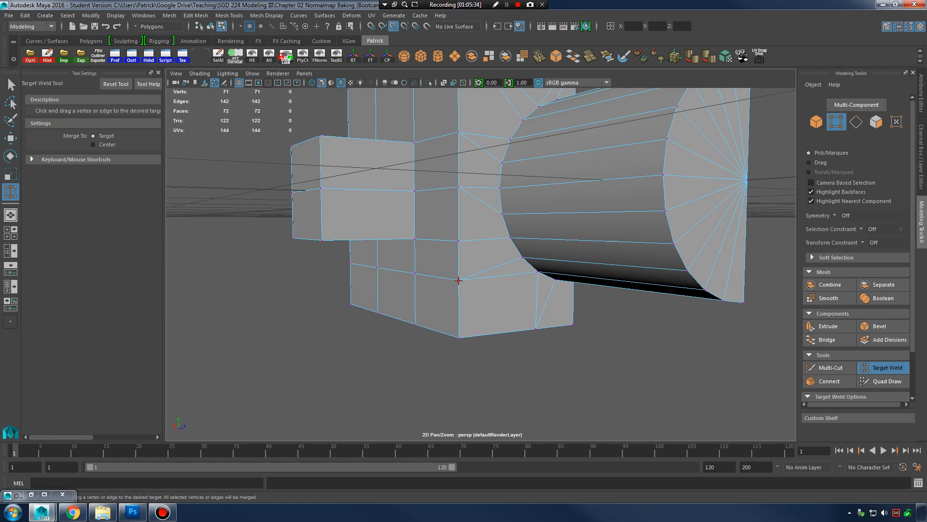
pyautogui.moveTo(458, 280); pyautogui.dragTo(462, 333)
pyautogui.keyDown('alt'); pyautogui.moveTo(509, 316); pyautogui.dragTo(487, 304); pyautogui.keyUp('alt')
pyautogui.keyDown('alt'); pyautogui.moveTo(487, 304); pyautogui.dragTo(535, 299, button='right'); pyautogui.keyUp('alt')
pyautogui.hotkey('ctrl', 'z')
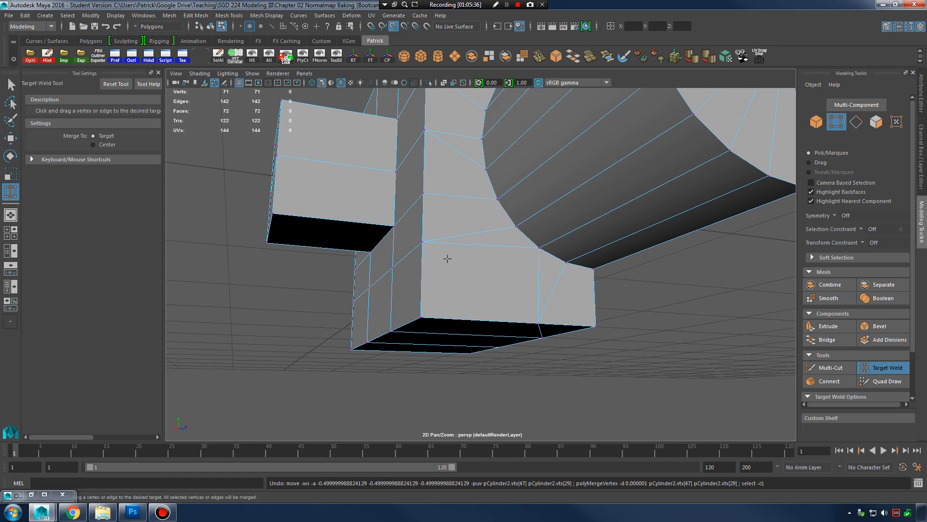
# Step: Try collapsing the lower vertices of the vertical corner edge up into its middle vertex
pyautogui.keyDown('alt'); pyautogui.moveTo(447, 259); pyautogui.dragTo(466, 288); pyautogui.keyUp('alt')
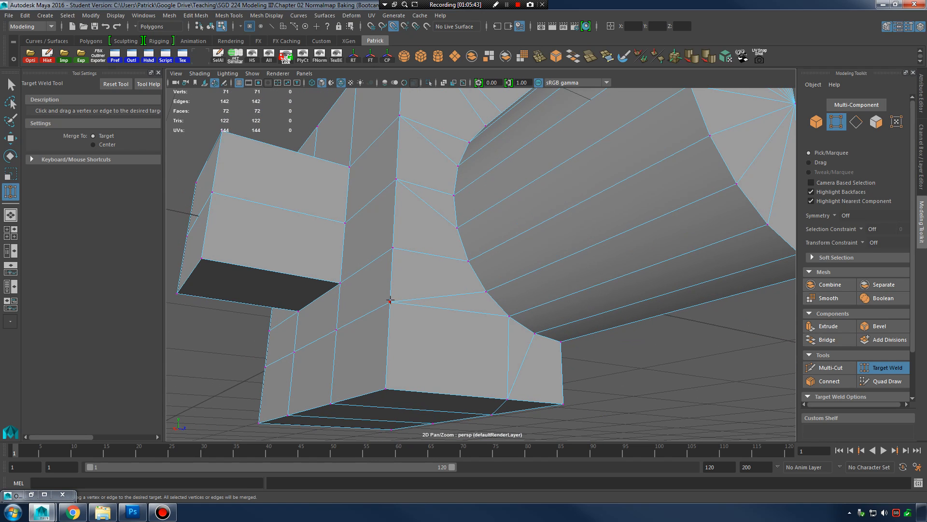
pyautogui.moveTo(393, 255); pyautogui.dragTo(431, 314)
pyautogui.keyDown('alt'); pyautogui.moveTo(453, 324); pyautogui.dragTo(646, 294, button='right'); pyautogui.keyUp('alt')
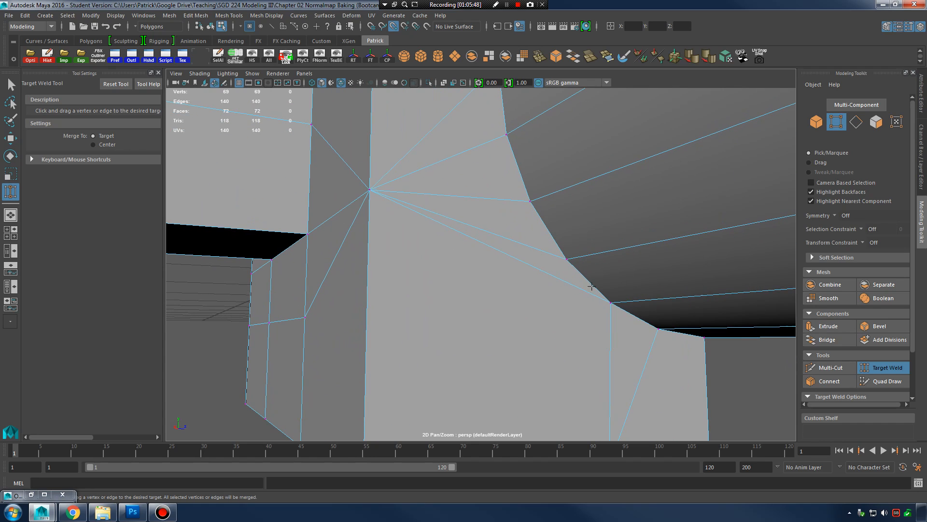
pyautogui.hotkey('ctrl', 'z')
pyautogui.hotkey('ctrl', 'z')
pyautogui.hotkey('ctrl', 'z')
pyautogui.hotkey('ctrl', 'z')
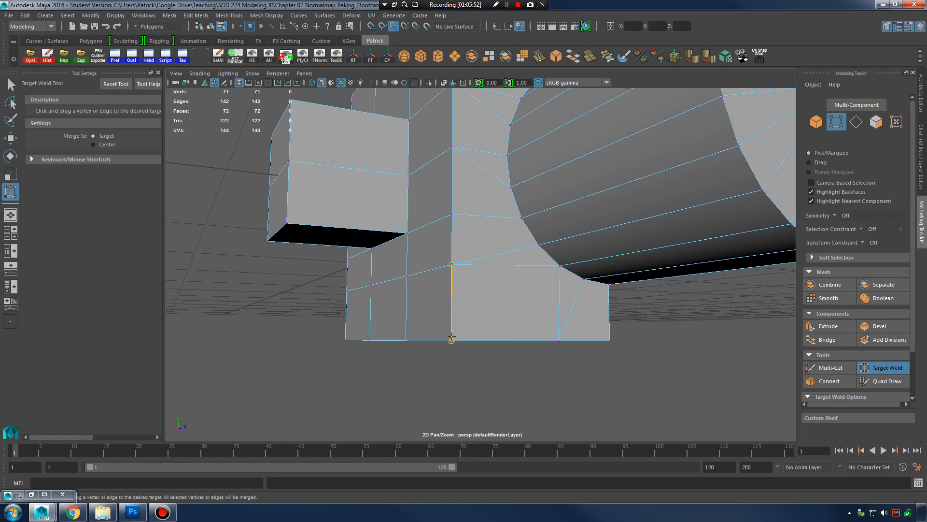
# Step: Weld the lowest vertex of the vertical corner edge beside the cylinder onto the box's bottom corner vertex
pyautogui.moveTo(451, 337); pyautogui.dragTo(451, 340)
pyautogui.keyDown('alt'); pyautogui.moveTo(532, 275); pyautogui.dragTo(526, 276); pyautogui.keyUp('alt')
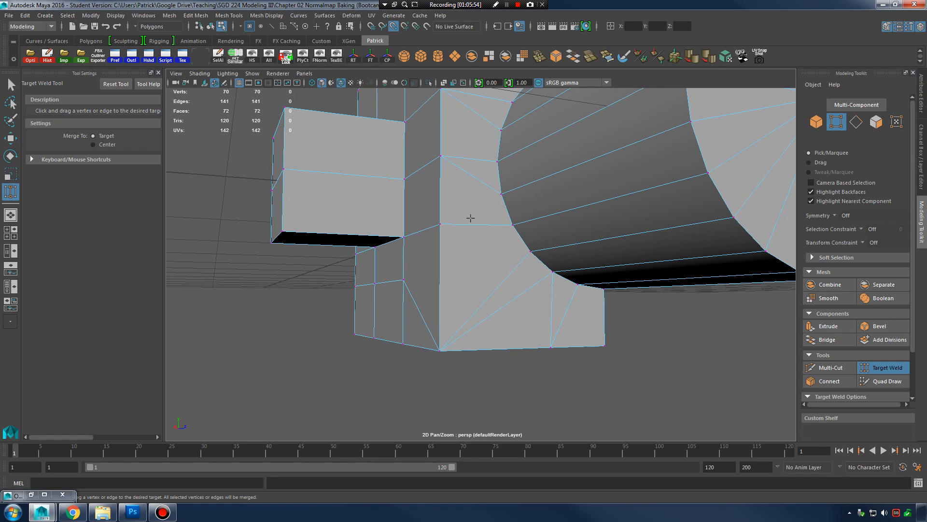
pyautogui.moveTo(471, 218)
pyautogui.keyDown('alt'); pyautogui.mouseDown()
pyautogui.moveTo(476, 261)
pyautogui.moveTo(460, 170)
pyautogui.moveTo(468, 222)
pyautogui.mouseUp(); pyautogui.keyUp('alt')
# Step: Try welding the remaining corner-edge vertices together at the middle vertex level with the small side block
pyautogui.keyDown('alt'); pyautogui.moveTo(468, 221); pyautogui.dragTo(516, 256, button='right'); pyautogui.keyUp('alt')
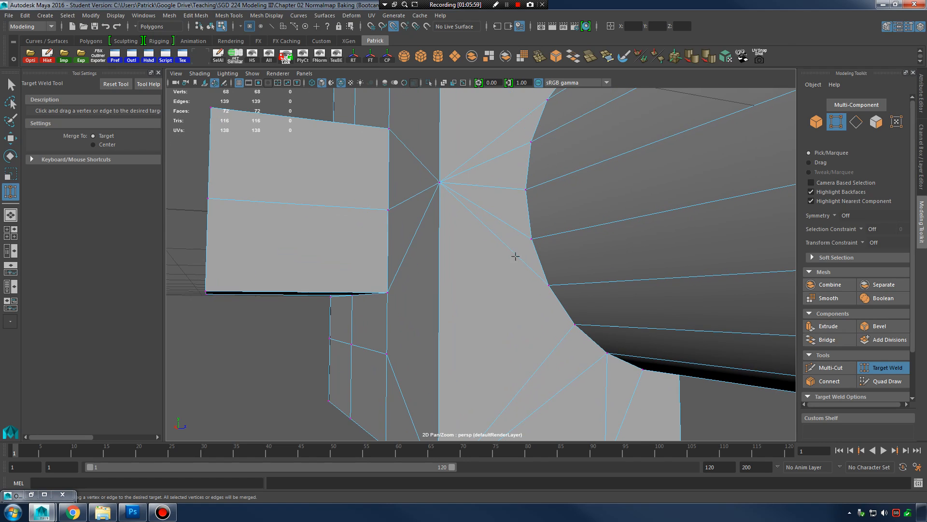
pyautogui.hotkey('ctrl', 'z')
pyautogui.hotkey('ctrl', 'z')
pyautogui.hotkey('ctrl', 'z')
pyautogui.hotkey('ctrl', 'z')
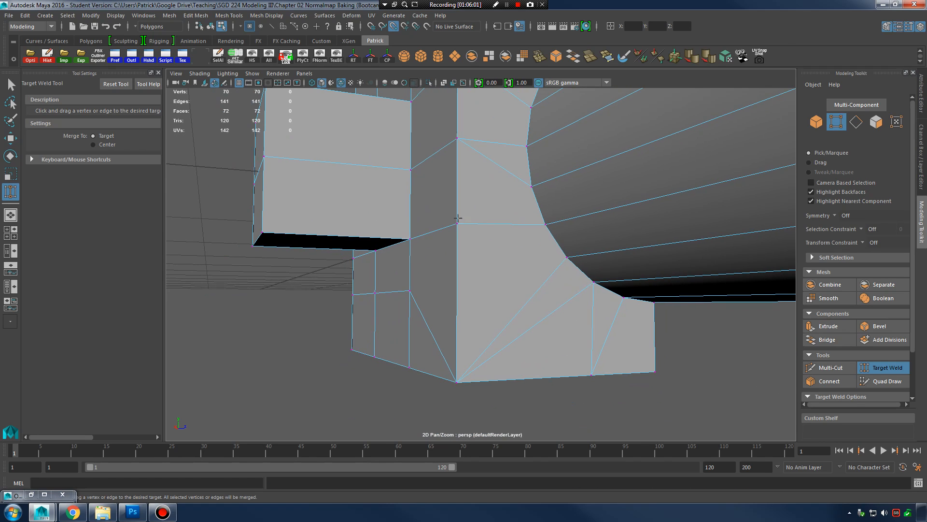
# Step: Weld the lower vertex of the vertical corner edge beside the cylinder onto the box's bottom corner
pyautogui.moveTo(456, 224); pyautogui.dragTo(457, 382)
pyautogui.keyDown('alt'); pyautogui.moveTo(519, 217); pyautogui.dragTo(536, 289, button='middle'); pyautogui.keyUp('alt')
pyautogui.keyDown('alt'); pyautogui.moveTo(521, 273); pyautogui.dragTo(471, 242); pyautogui.keyUp('alt')
# Step: Weld the mid-height vertices of the small side block up onto the block's upper corner vertices
pyautogui.moveTo(443, 118); pyautogui.dragTo(491, 250)
pyautogui.moveTo(492, 205); pyautogui.dragTo(491, 204)
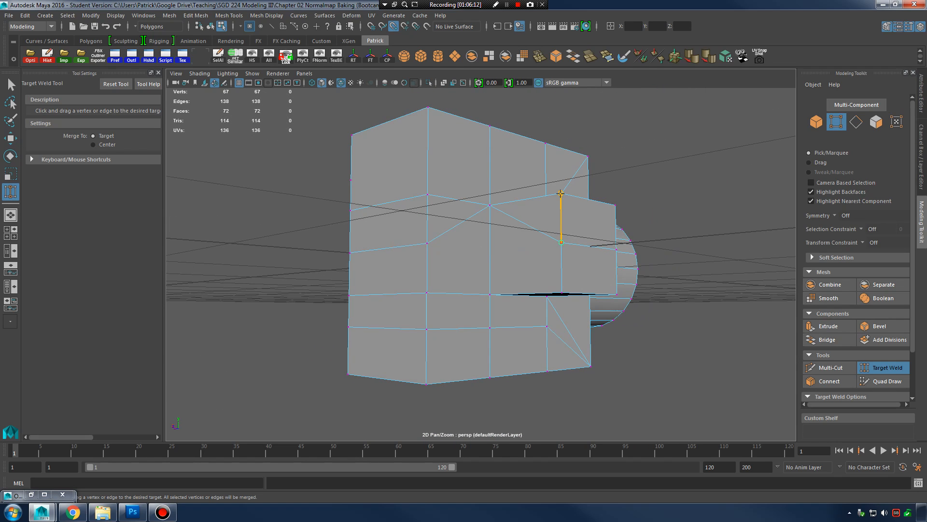
pyautogui.moveTo(560, 194); pyautogui.dragTo(560, 194)
pyautogui.keyDown('alt'); pyautogui.moveTo(560, 194); pyautogui.dragTo(474, 218); pyautogui.keyUp('alt')
pyautogui.keyDown('alt'); pyautogui.moveTo(473, 219); pyautogui.dragTo(466, 250); pyautogui.keyUp('alt')
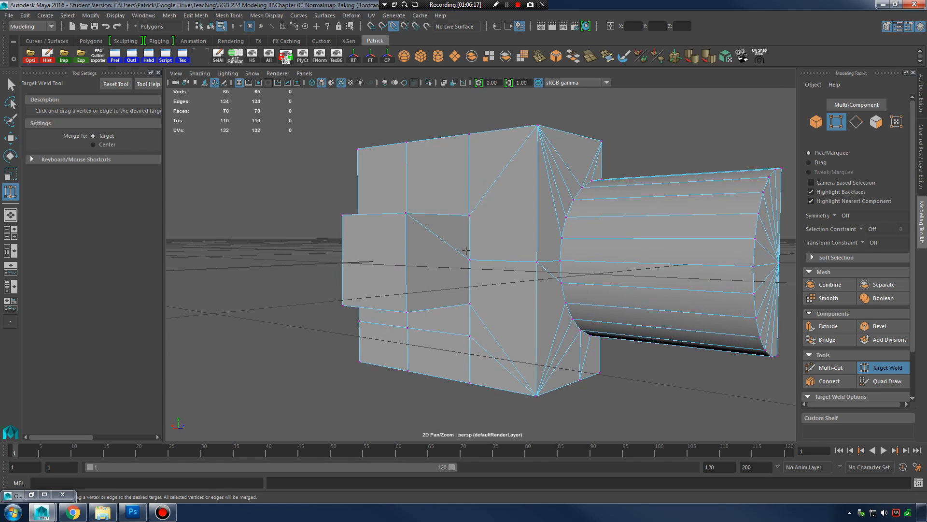
pyautogui.moveTo(470, 215); pyautogui.dragTo(470, 216)
# Step: Weld the mid-height vertices on the box's far vertical edges up to the row level with the side block's top
pyautogui.keyDown('alt'); pyautogui.moveTo(470, 216); pyautogui.dragTo(439, 248); pyautogui.keyUp('alt')
pyautogui.moveTo(436, 202); pyautogui.dragTo(438, 200)
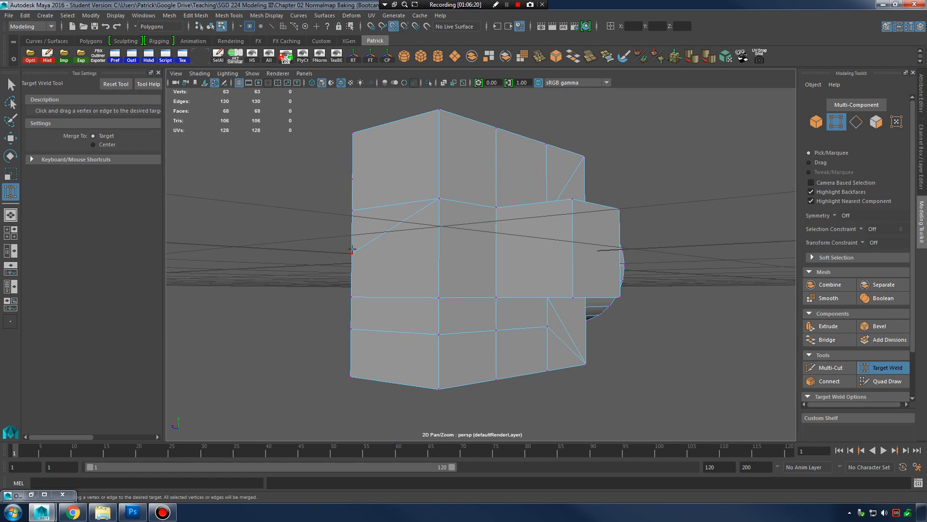
pyautogui.moveTo(352, 210)
pyautogui.keyDown('alt'); pyautogui.mouseDown()
pyautogui.moveTo(386, 214)
pyautogui.moveTo(361, 213)
pyautogui.mouseUp(); pyautogui.keyUp('alt')
# Step: Weld the two lower rows of vertices on the box's far vertical edges down onto the bottom corners
pyautogui.keyDown('alt'); pyautogui.moveTo(362, 214); pyautogui.dragTo(455, 275); pyautogui.keyUp('alt')
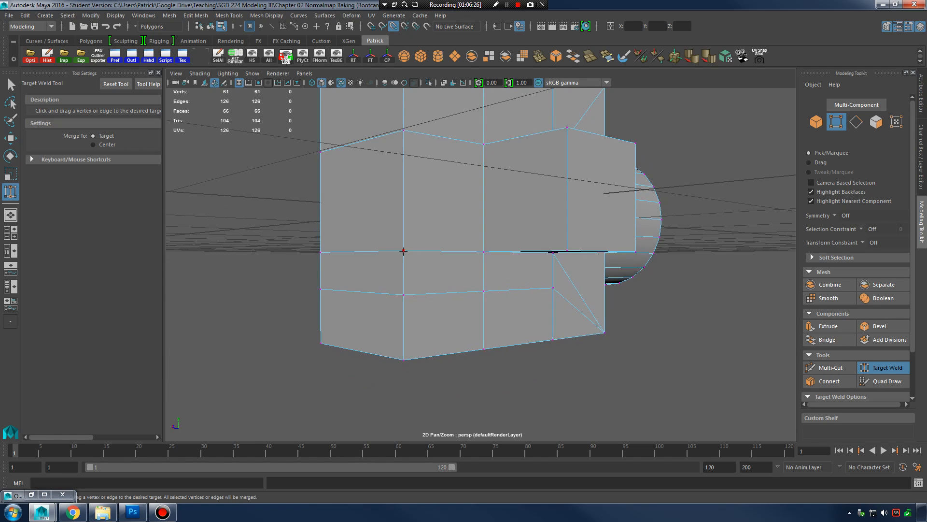
pyautogui.moveTo(403, 293); pyautogui.dragTo(403, 294)
pyautogui.moveTo(320, 253); pyautogui.dragTo(329, 291)
pyautogui.moveTo(403, 295); pyautogui.dragTo(404, 358)
pyautogui.moveTo(320, 291); pyautogui.dragTo(322, 346)
# Step: Weld the vertex below the side block down onto the bottom edge, and the bottom-edge vertex beneath the cylinder onto the box's bottom corner
pyautogui.keyDown('alt'); pyautogui.moveTo(485, 315); pyautogui.dragTo(499, 288); pyautogui.keyUp('alt')
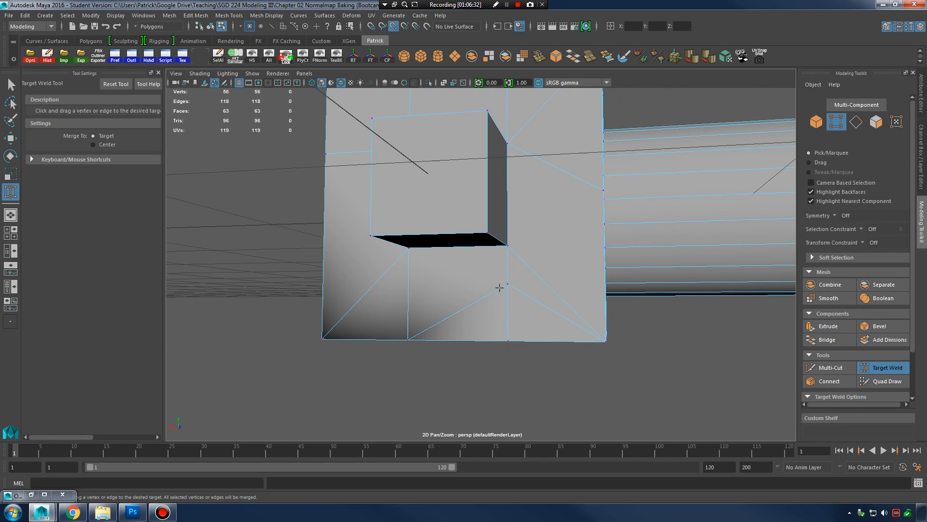
pyautogui.moveTo(510, 323); pyautogui.dragTo(508, 340)
pyautogui.keyDown('alt'); pyautogui.moveTo(508, 341); pyautogui.dragTo(569, 269); pyautogui.keyUp('alt')
pyautogui.hotkey('ctrl', 'z')
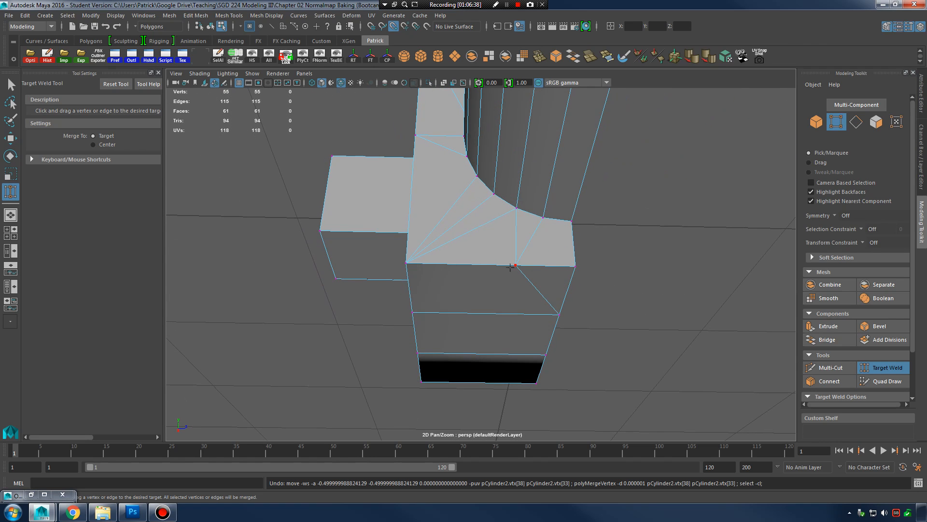
pyautogui.moveTo(409, 263); pyautogui.dragTo(523, 222)
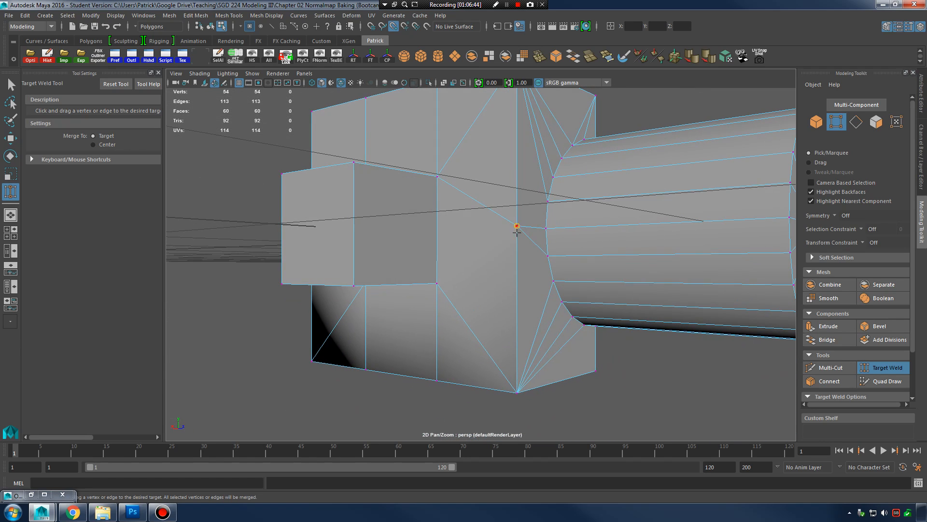
# Step: Try welding the middle vertex of the corner edge beside the cylinder onto the box's bottom and top corners
pyautogui.moveTo(530, 393); pyautogui.dragTo(543, 307)
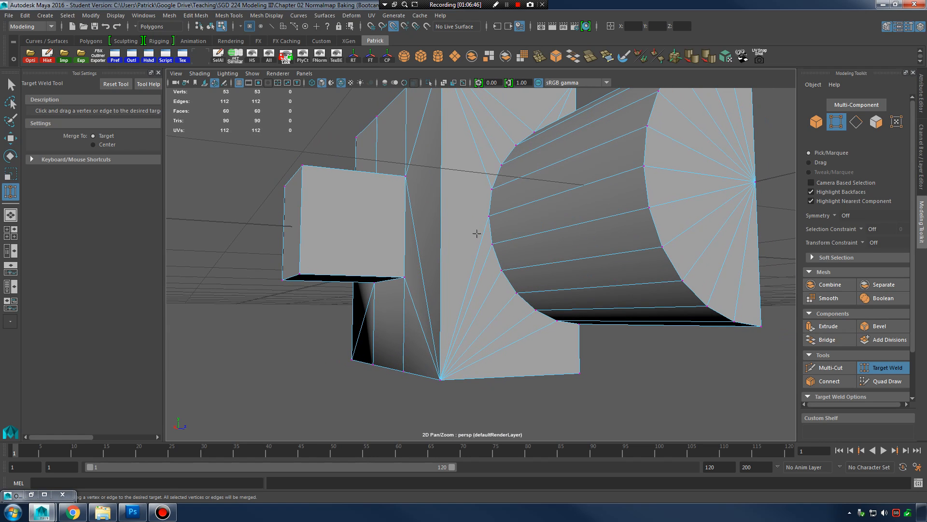
pyautogui.hotkey('ctrl', 'z')
pyautogui.keyDown('alt'); pyautogui.moveTo(488, 180); pyautogui.dragTo(495, 296); pyautogui.keyUp('alt')
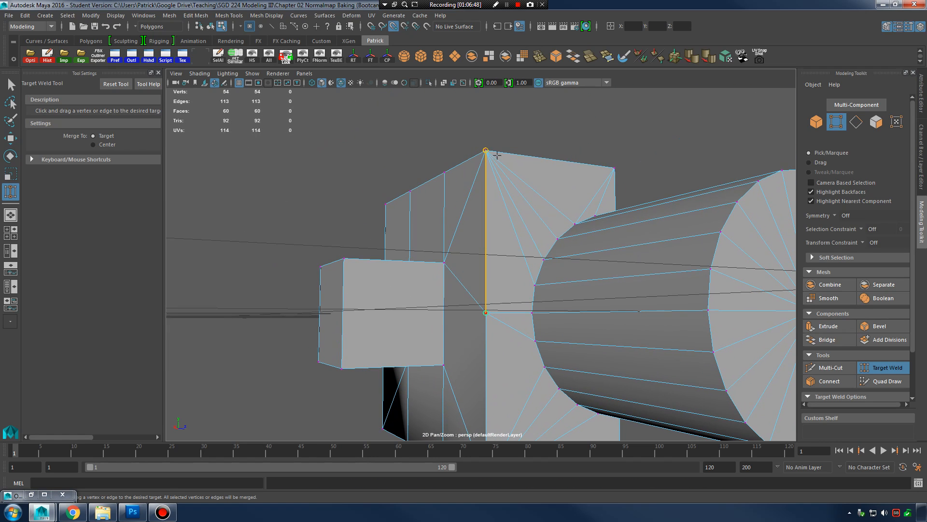
pyautogui.moveTo(497, 155); pyautogui.dragTo(497, 157)
pyautogui.keyDown('alt'); pyautogui.moveTo(535, 256); pyautogui.dragTo(539, 224); pyautogui.keyUp('alt')
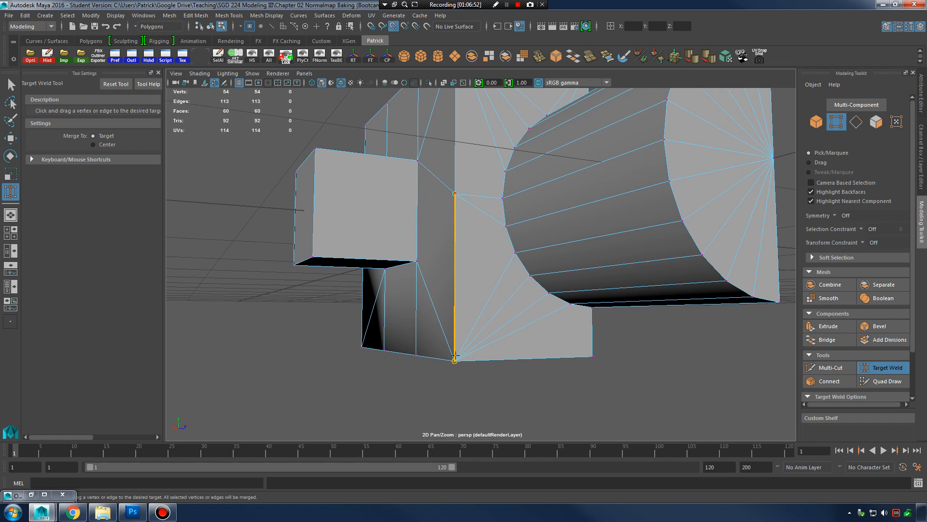
pyautogui.moveTo(455, 355); pyautogui.dragTo(455, 358)
pyautogui.keyDown('alt'); pyautogui.moveTo(527, 256); pyautogui.dragTo(524, 262); pyautogui.keyUp('alt')
pyautogui.hotkey('ctrl', 'z')
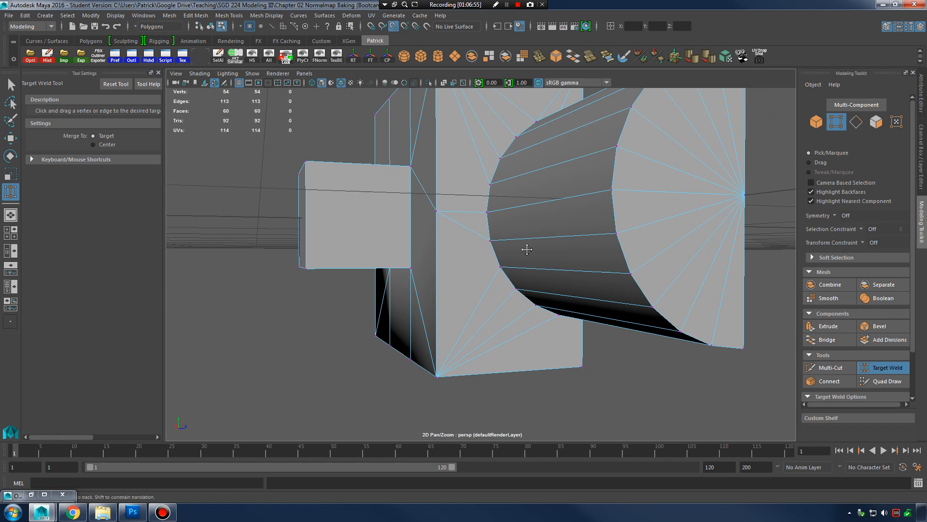
# Step: Weld the intermediate top-face vertices nearest the cylinder onto the box's two top corners on the cylinder side
pyautogui.keyDown('alt'); pyautogui.moveTo(526, 249); pyautogui.dragTo(538, 281, button='middle'); pyautogui.keyUp('alt')
pyautogui.keyDown('alt'); pyautogui.moveTo(538, 282); pyautogui.dragTo(607, 267, button='right'); pyautogui.keyUp('alt')
pyautogui.keyDown('alt'); pyautogui.moveTo(607, 267); pyautogui.dragTo(633, 265); pyautogui.keyUp('alt')
pyautogui.keyDown('alt'); pyautogui.moveTo(577, 262); pyautogui.dragTo(495, 260, button='right'); pyautogui.keyUp('alt')
pyautogui.keyDown('alt'); pyautogui.moveTo(495, 260); pyautogui.dragTo(536, 277); pyautogui.keyUp('alt')
pyautogui.keyDown('alt'); pyautogui.moveTo(536, 277); pyautogui.dragTo(533, 276, button='right'); pyautogui.keyUp('alt')
pyautogui.keyDown('alt'); pyautogui.moveTo(534, 277); pyautogui.dragTo(569, 285); pyautogui.keyUp('alt')
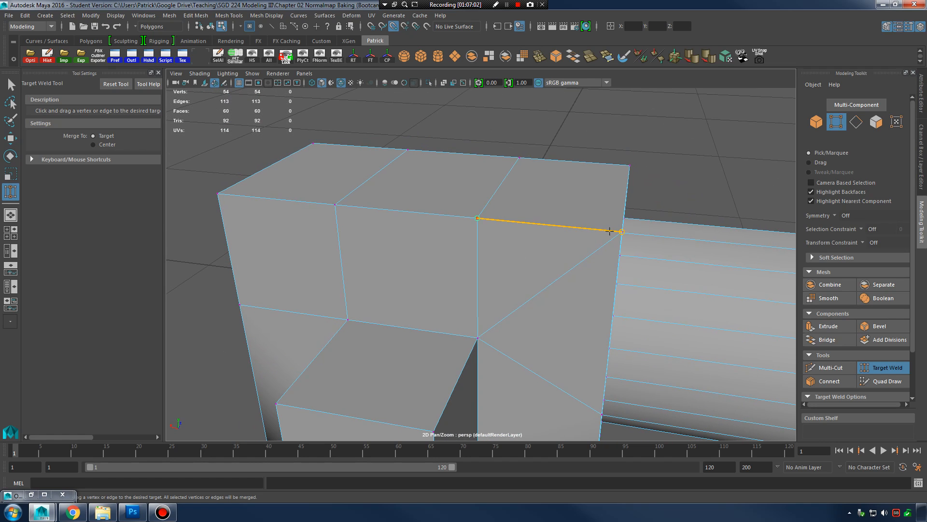
pyautogui.moveTo(626, 160); pyautogui.dragTo(627, 162)
pyautogui.moveTo(568, 186)
pyautogui.keyDown('alt'); pyautogui.mouseDown()
pyautogui.moveTo(553, 175)
pyautogui.moveTo(571, 197)
pyautogui.mouseUp(); pyautogui.keyUp('alt')
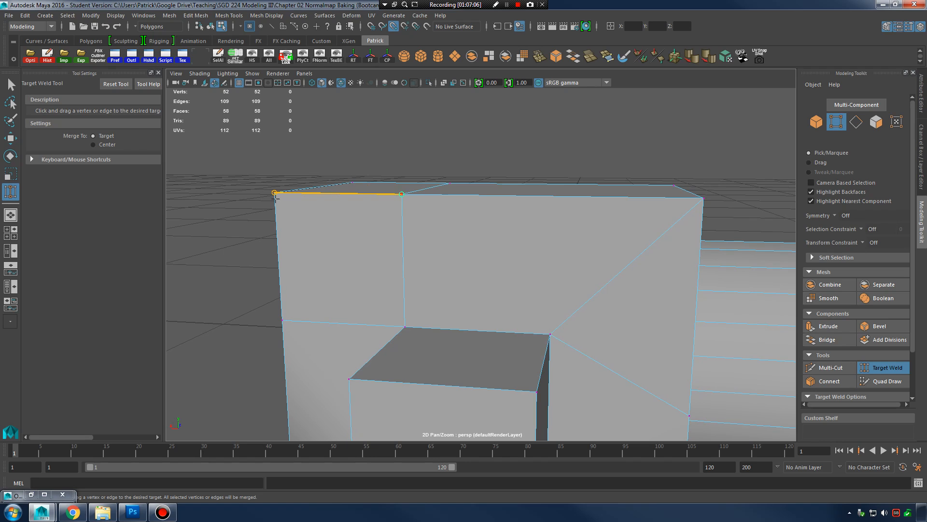
# Step: Weld the remaining top-edge vertices and the upper vertices of the far vertical edges onto the top corners away from the cylinder
pyautogui.moveTo(275, 193); pyautogui.dragTo(275, 192)
pyautogui.keyDown('alt'); pyautogui.moveTo(376, 185); pyautogui.dragTo(524, 217); pyautogui.keyUp('alt')
pyautogui.moveTo(421, 134); pyautogui.dragTo(421, 128)
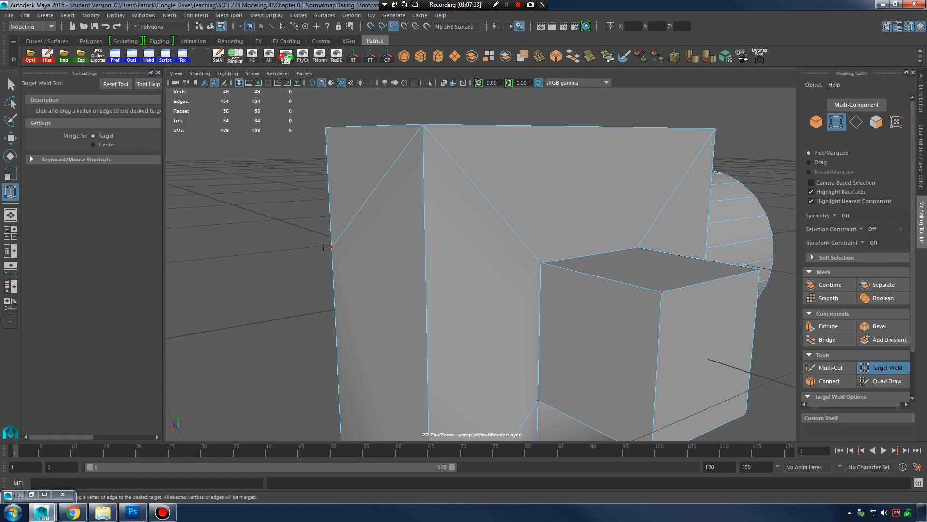
pyautogui.moveTo(326, 129); pyautogui.dragTo(327, 129)
pyautogui.scroll(-5, 569, 238)
# Step: Weld the leftover intermediate vertices along the box's bottom edges onto the nearest bottom corners
pyautogui.moveTo(570, 238)
pyautogui.keyDown('alt'); pyautogui.mouseDown()
pyautogui.moveTo(561, 181)
pyautogui.moveTo(528, 156)
pyautogui.moveTo(485, 162)
pyautogui.moveTo(534, 202)
pyautogui.moveTo(556, 245)
pyautogui.moveTo(576, 254)
pyautogui.mouseUp(); pyautogui.keyUp('alt')
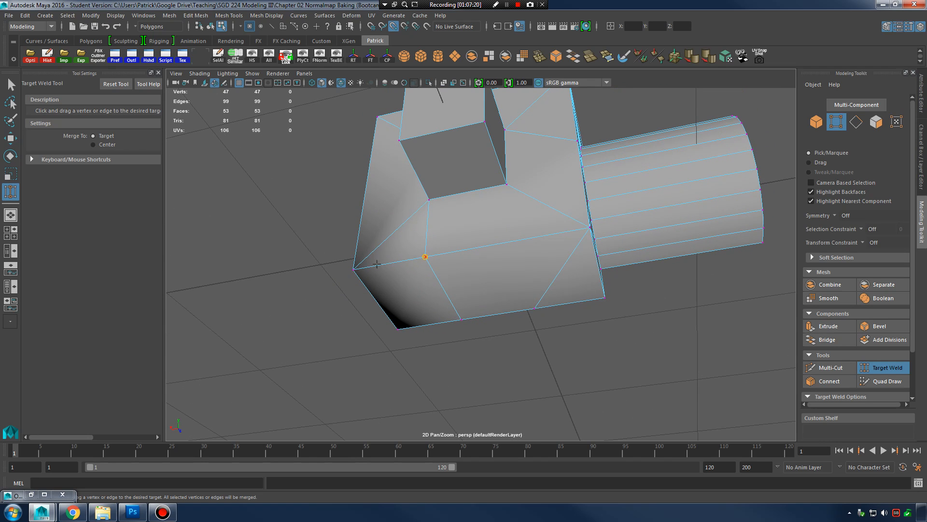
pyautogui.moveTo(377, 264); pyautogui.dragTo(354, 269)
pyautogui.moveTo(404, 330); pyautogui.dragTo(398, 328)
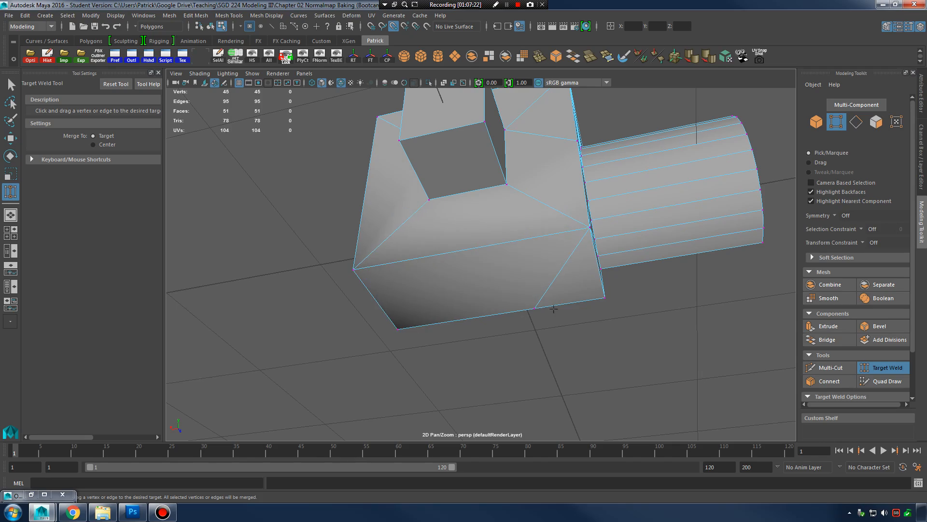
pyautogui.moveTo(556, 306); pyautogui.dragTo(536, 248)
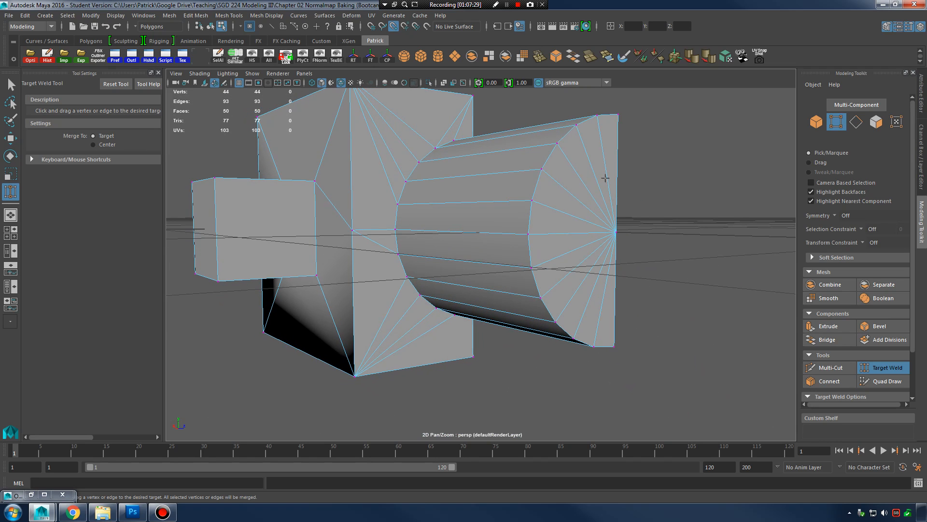
# Step: Return to object mode, harden all edges of the low-poly model and deselect it
pyautogui.keyDown('alt'); pyautogui.moveTo(599, 223); pyautogui.dragTo(421, 260); pyautogui.keyUp('alt')
pyautogui.press('q')
pyautogui.moveTo(462, 217); pyautogui.dragTo(506, 190, button='right')
pyautogui.keyDown('alt'); pyautogui.moveTo(520, 213); pyautogui.dragTo(519, 277, button='middle'); pyautogui.keyUp('alt')
pyautogui.click(709, 58)
pyautogui.click(685, 103)
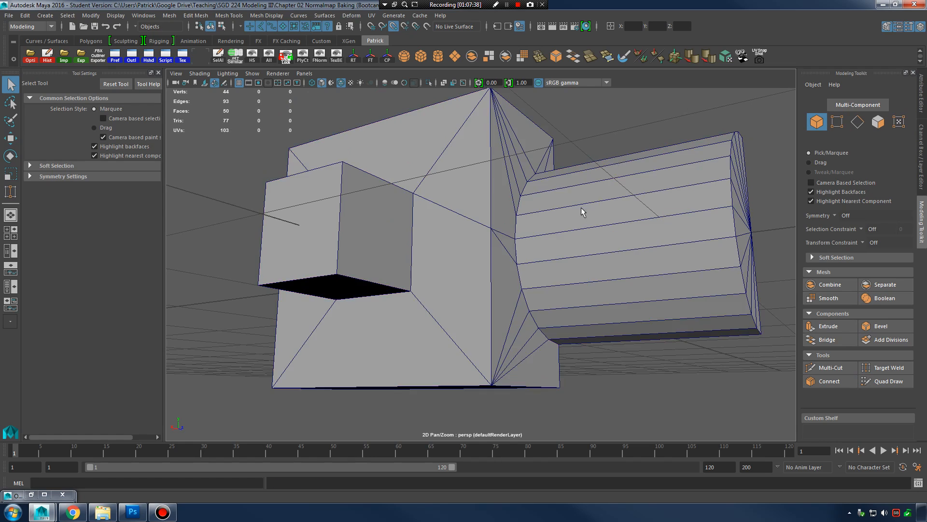
# Step: Turn off wireframe on shaded and inspect the model's hard-edged shading from several angles
pyautogui.keyDown('alt'); pyautogui.moveTo(494, 188); pyautogui.dragTo(479, 219); pyautogui.keyUp('alt')
pyautogui.click(207, 76)
pyautogui.click(294, 173)
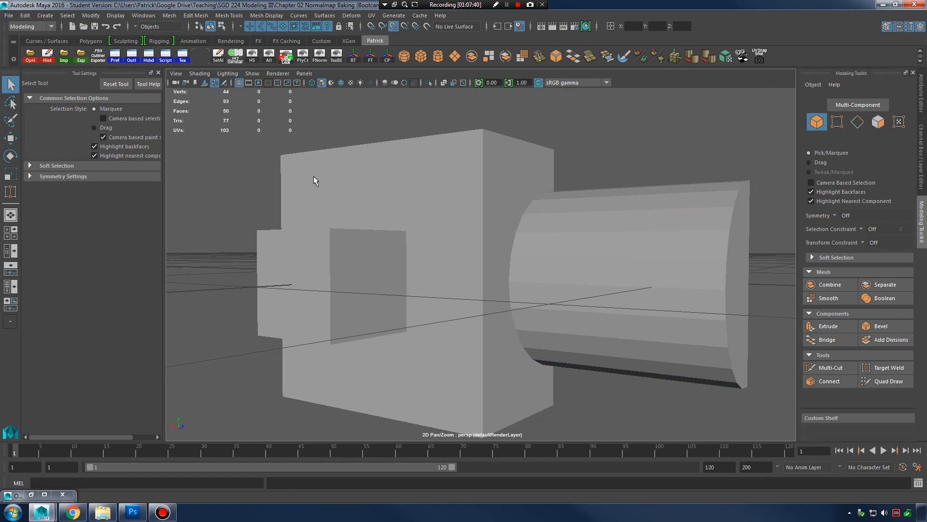
pyautogui.keyDown('alt'); pyautogui.moveTo(586, 191); pyautogui.dragTo(532, 188); pyautogui.keyUp('alt')
pyautogui.click(543, 199)
pyautogui.moveTo(511, 181); pyautogui.dragTo(585, 151, button='right')
pyautogui.click(590, 151)
pyautogui.keyDown('alt'); pyautogui.moveTo(590, 152); pyautogui.dragTo(573, 199); pyautogui.keyUp('alt')
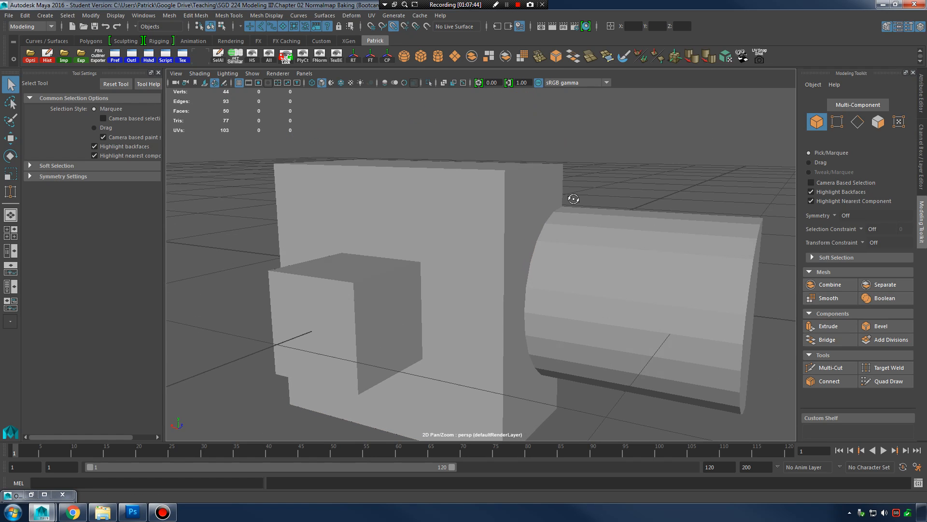
# Step: Soften the lengthwise edges of the cylinder, and reselect the whole low-poly model in object mode
pyautogui.keyDown('alt'); pyautogui.moveTo(530, 247); pyautogui.dragTo(531, 186); pyautogui.keyUp('alt')
pyautogui.rightClick(532, 185)
pyautogui.moveTo(532, 186); pyautogui.dragTo(527, 155, button='right')
pyautogui.moveTo(523, 344); pyautogui.dragTo(523, 344)
pyautogui.keyDown('alt'); pyautogui.moveTo(523, 344); pyautogui.dragTo(559, 305); pyautogui.keyUp('alt')
pyautogui.click(695, 57)
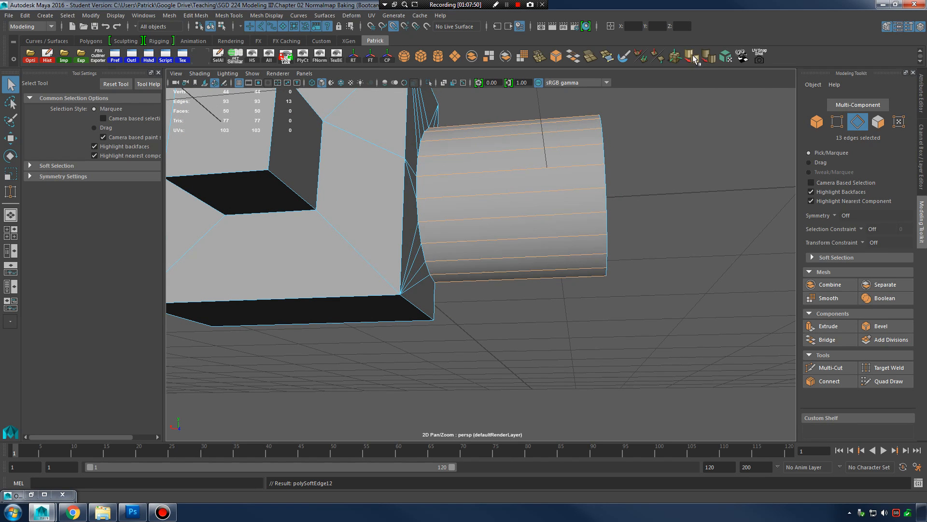
pyautogui.moveTo(541, 170); pyautogui.dragTo(584, 151, button='right')
pyautogui.keyDown('alt'); pyautogui.moveTo(584, 151); pyautogui.dragTo(585, 227); pyautogui.keyUp('alt')
pyautogui.click(621, 232)
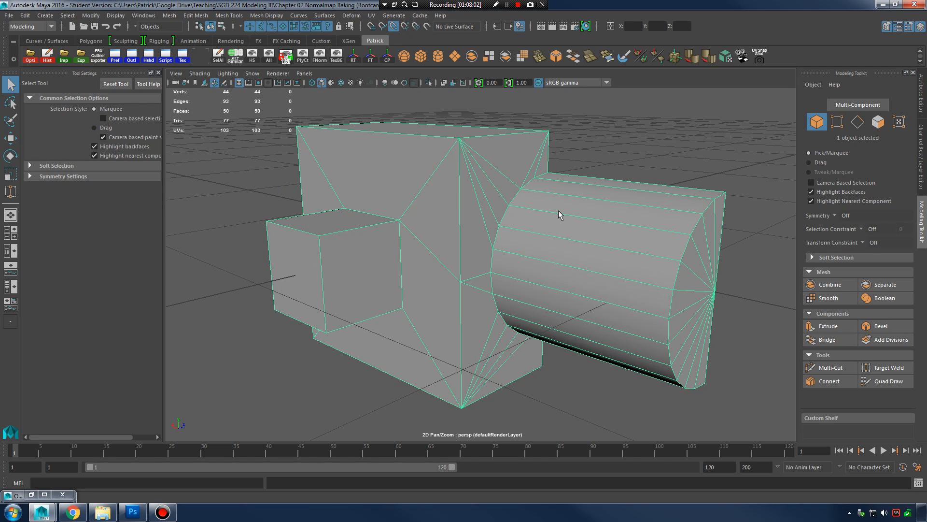
# Step: Compare the low-poly model with the original by temporarily showing the orig_lay layer
pyautogui.click(921, 28)
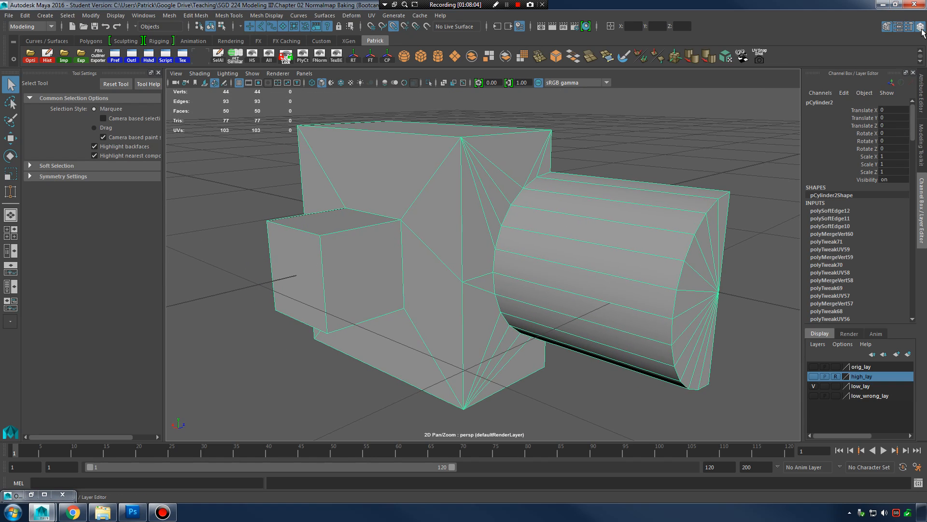
pyautogui.click(814, 367)
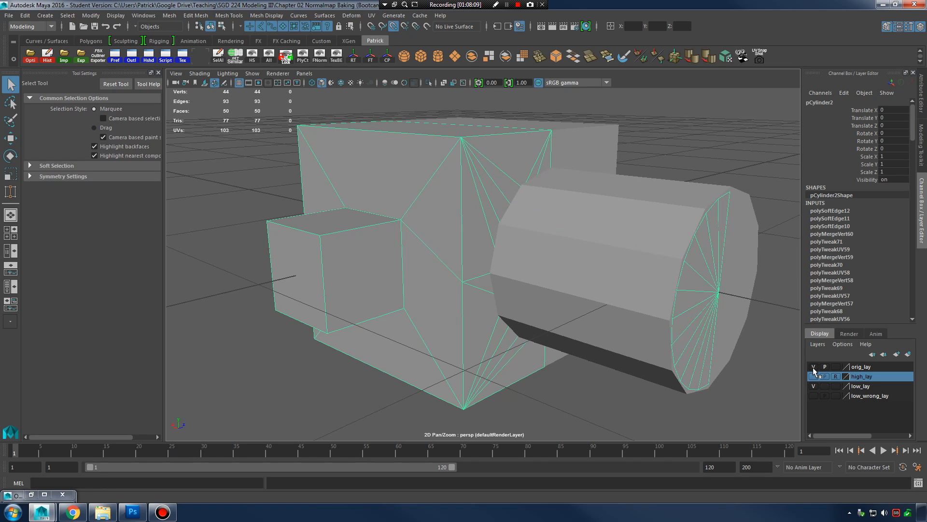
pyautogui.click(814, 367)
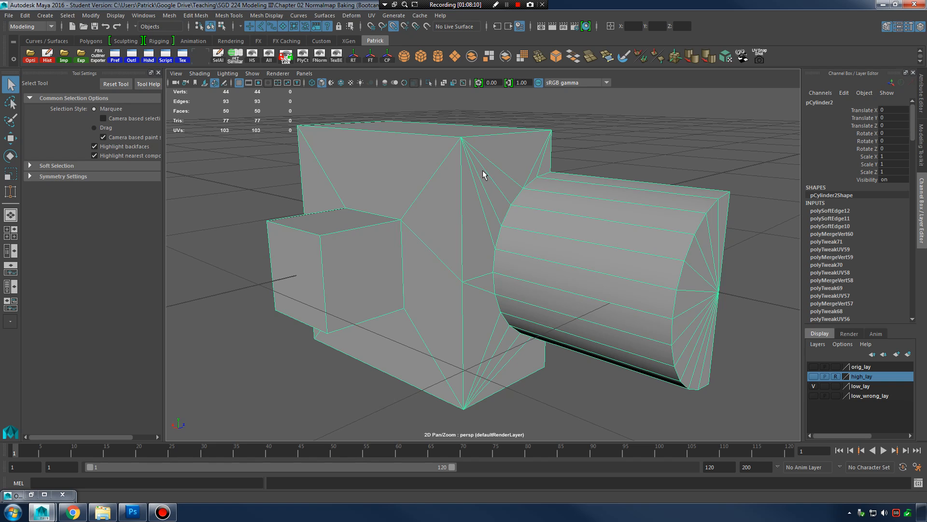
pyautogui.keyDown('alt'); pyautogui.moveTo(542, 215); pyautogui.dragTo(616, 165); pyautogui.keyUp('alt')
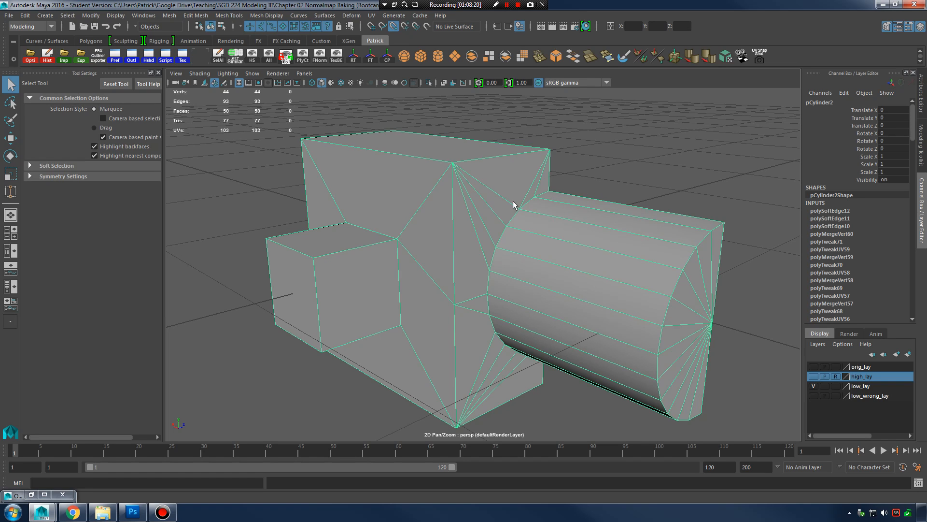
pyautogui.keyDown('alt'); pyautogui.moveTo(557, 208); pyautogui.dragTo(293, 123); pyautogui.keyUp('alt')
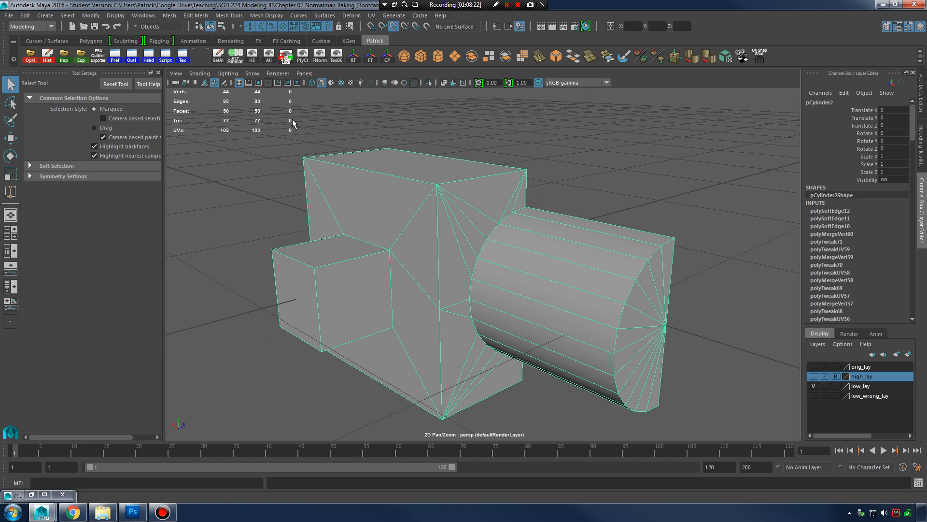
# Step: Hide the tool settings and open the UV Editor with the low-poly model's whole UV layout in view
pyautogui.click(159, 73)
pyautogui.keyDown('alt'); pyautogui.moveTo(492, 246); pyautogui.dragTo(399, 194); pyautogui.keyUp('alt')
pyautogui.moveTo(399, 195); pyautogui.dragTo(419, 187, button='right')
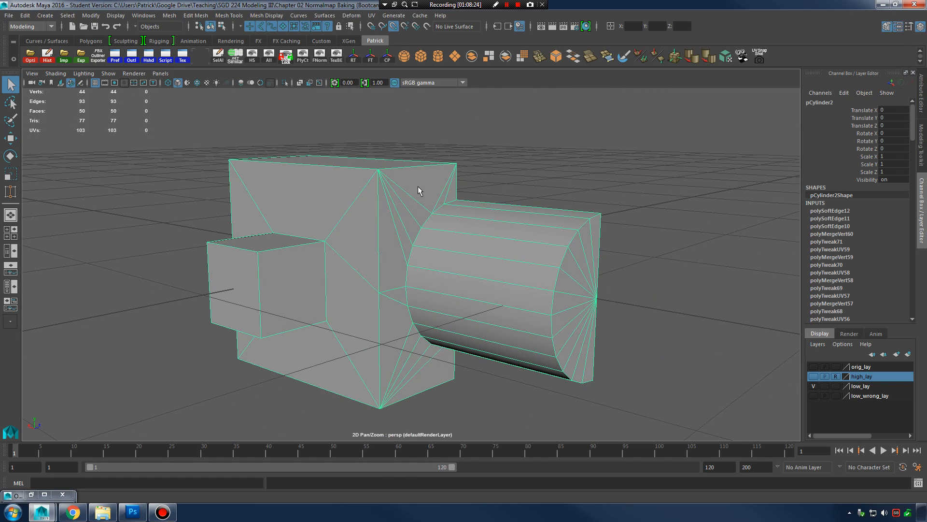
pyautogui.click(400, 149)
pyautogui.click(334, 188)
pyautogui.click(189, 60)
pyautogui.scroll(-10, 790, 197)
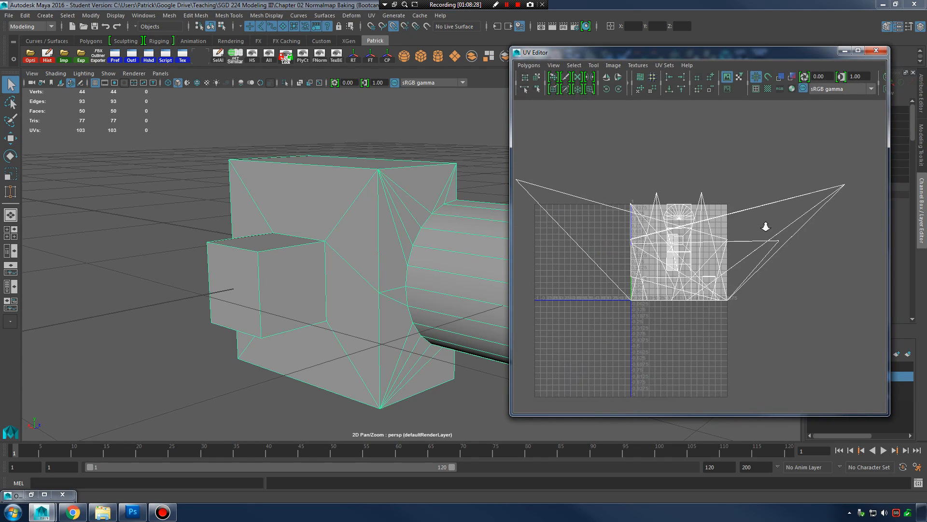
pyautogui.keyDown('alt'); pyautogui.moveTo(370, 212); pyautogui.dragTo(232, 208, button='middle'); pyautogui.keyUp('alt')
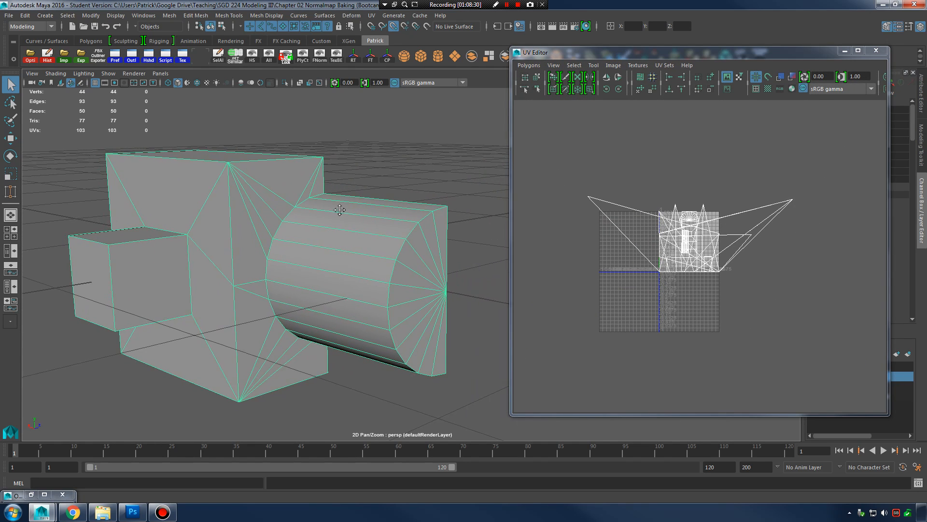
pyautogui.keyDown('alt'); pyautogui.moveTo(339, 208); pyautogui.dragTo(379, 201, button='middle'); pyautogui.keyUp('alt')
# Step: Select all UVs of the low-poly model and move them in negative U, well clear of the 0-to-1 UV space
pyautogui.moveTo(683, 224); pyautogui.dragTo(722, 225, button='right')
pyautogui.moveTo(556, 161); pyautogui.dragTo(865, 371)
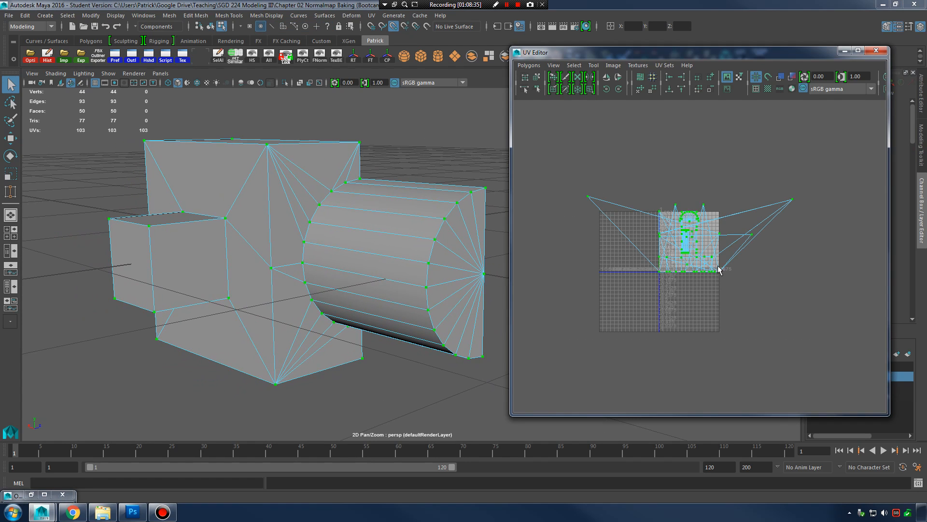
pyautogui.moveTo(723, 237); pyautogui.dragTo(528, 233)
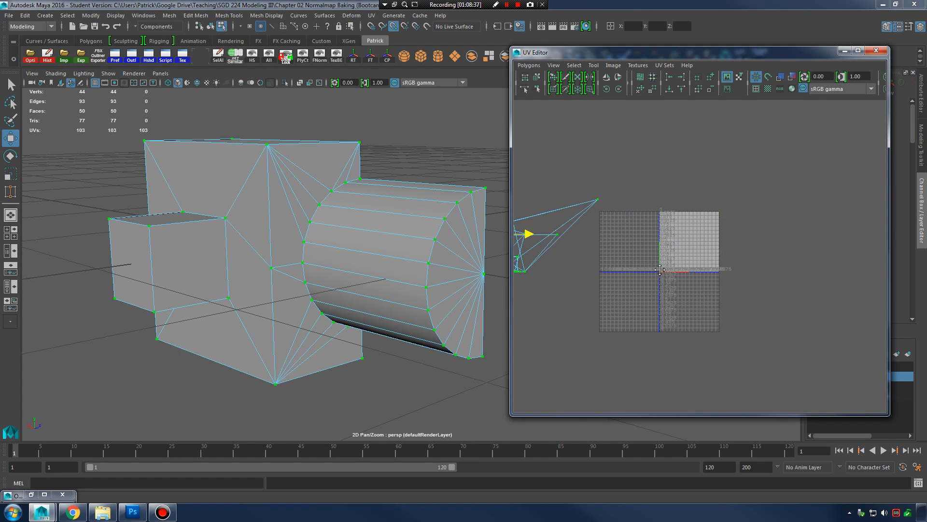
pyautogui.keyDown('alt'); pyautogui.moveTo(660, 270); pyautogui.dragTo(704, 266, button='middle'); pyautogui.keyUp('alt')
pyautogui.keyDown('alt'); pyautogui.moveTo(705, 266); pyautogui.dragTo(733, 271, button='right'); pyautogui.keyUp('alt')
pyautogui.moveTo(663, 254)
pyautogui.keyDown('alt'); pyautogui.mouseDown(button='middle')
pyautogui.moveTo(718, 265)
pyautogui.moveTo(666, 252)
pyautogui.mouseUp(button='middle'); pyautogui.keyUp('alt')
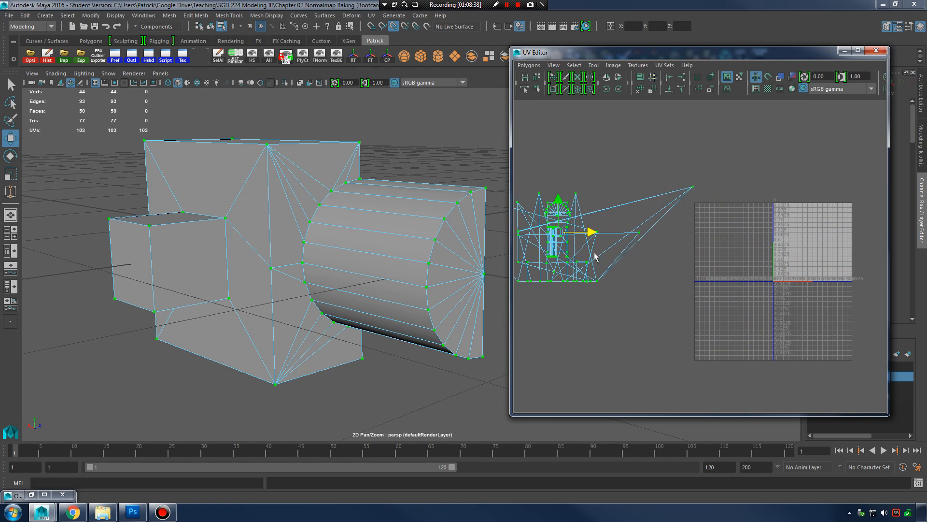
pyautogui.keyDown('alt'); pyautogui.moveTo(394, 266); pyautogui.dragTo(383, 265, button='middle'); pyautogui.keyUp('alt')
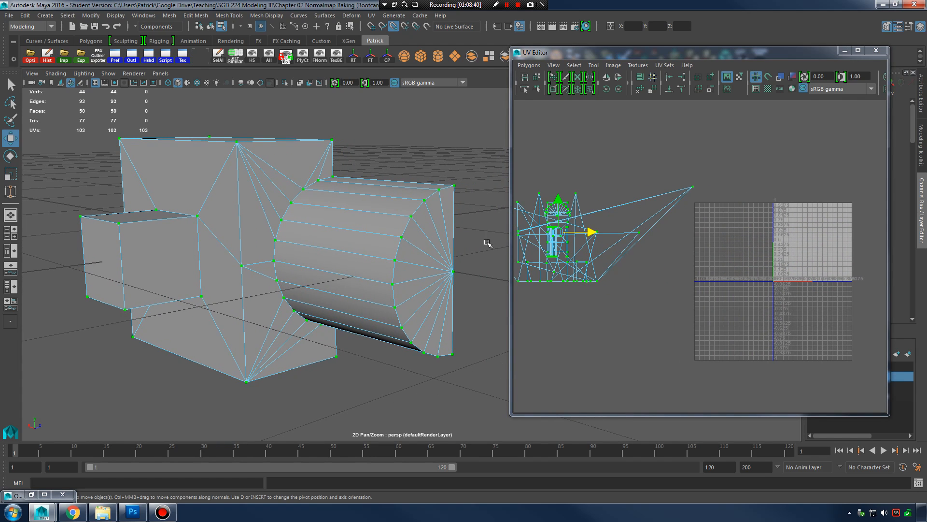
pyautogui.moveTo(590, 233); pyautogui.dragTo(399, 241)
pyautogui.moveTo(500, 243); pyautogui.dragTo(553, 250)
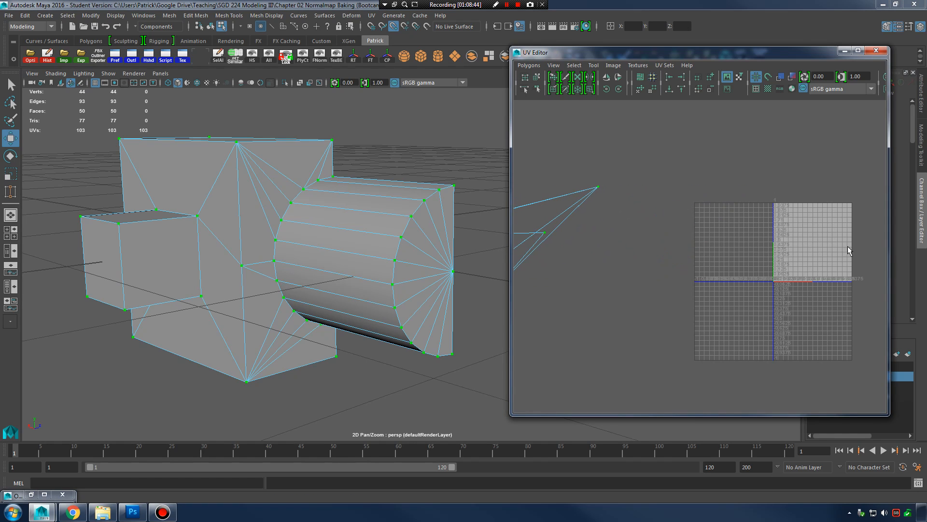
# Step: Frame the 0-to-1 UV space in the UV Editor and turn off its background image display
pyautogui.keyDown('alt'); pyautogui.moveTo(769, 231); pyautogui.dragTo(623, 230, button='middle'); pyautogui.keyUp('alt')
pyautogui.keyDown('alt'); pyautogui.moveTo(734, 257); pyautogui.dragTo(799, 261, button='right'); pyautogui.keyUp('alt')
pyautogui.keyDown('alt'); pyautogui.moveTo(664, 226); pyautogui.dragTo(722, 240, button='middle'); pyautogui.keyUp('alt')
pyautogui.keyDown('alt'); pyautogui.moveTo(722, 240); pyautogui.dragTo(789, 254, button='right'); pyautogui.keyUp('alt')
pyautogui.keyDown('alt'); pyautogui.moveTo(742, 243); pyautogui.dragTo(746, 258, button='middle'); pyautogui.keyUp('alt')
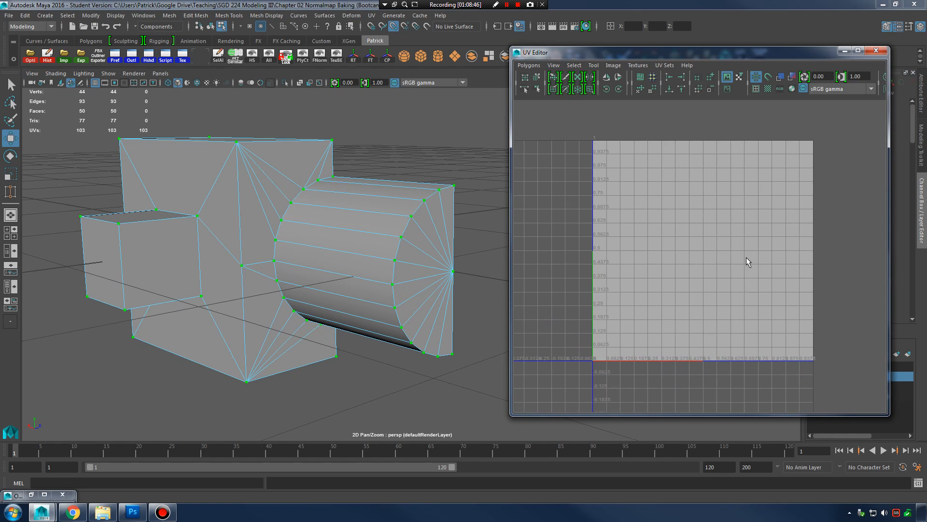
pyautogui.keyDown('alt'); pyautogui.moveTo(721, 252); pyautogui.dragTo(746, 251, button='right'); pyautogui.keyUp('alt')
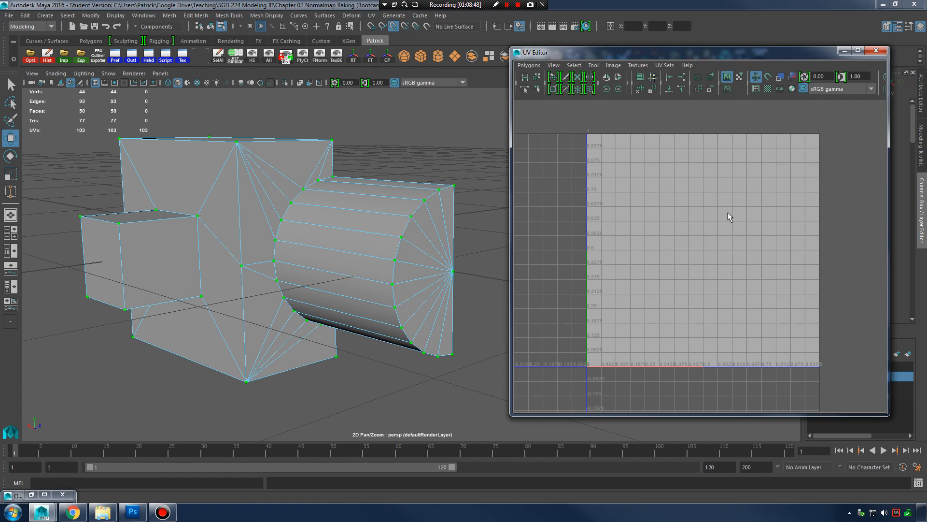
pyautogui.click(727, 77)
pyautogui.click(727, 77)
pyautogui.click(727, 78)
pyautogui.click(727, 77)
pyautogui.click(727, 77)
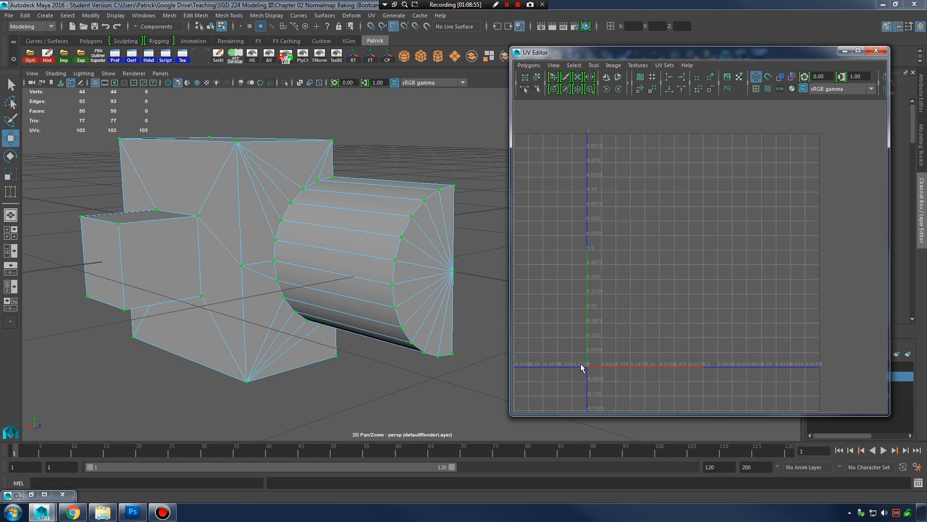
# Step: Try selecting the flat faces of the large box and its small protruding box, and return to object mode
pyautogui.keyDown('alt'); pyautogui.moveTo(360, 210); pyautogui.dragTo(377, 214); pyautogui.keyUp('alt')
pyautogui.moveTo(368, 211); pyautogui.dragTo(409, 196, button='right')
pyautogui.click(404, 219)
pyautogui.keyDown('alt'); pyautogui.moveTo(404, 220); pyautogui.dragTo(346, 169); pyautogui.keyUp('alt')
pyautogui.moveTo(345, 169); pyautogui.dragTo(344, 194, button='right')
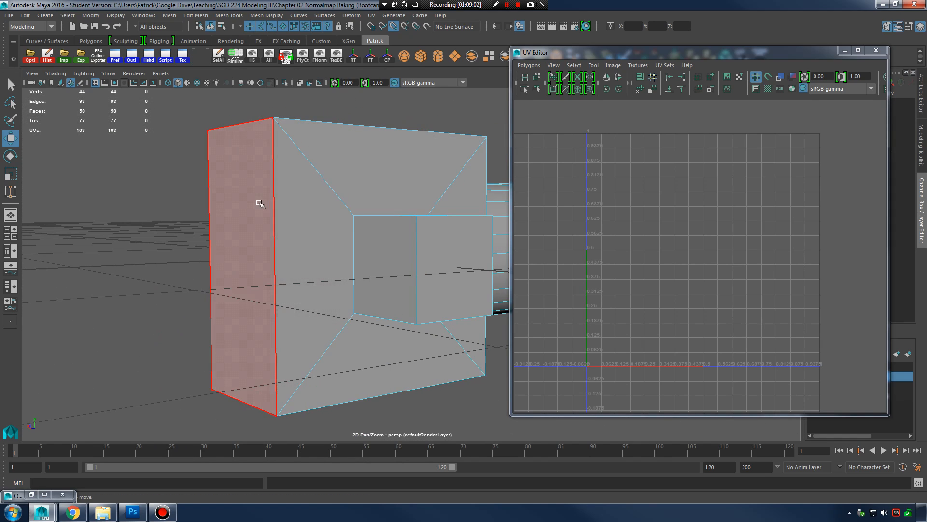
pyautogui.click(260, 205)
pyautogui.keyDown('alt'); pyautogui.moveTo(336, 203); pyautogui.dragTo(308, 231); pyautogui.keyUp('alt')
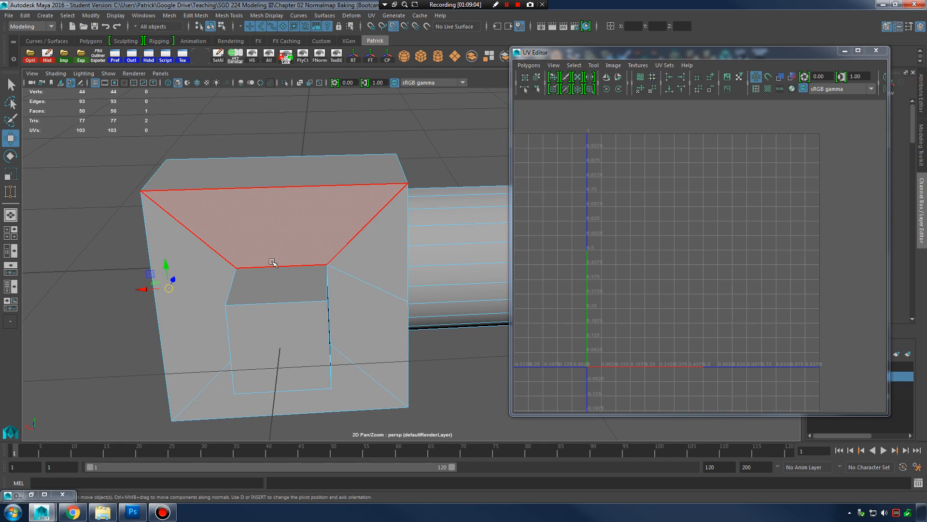
pyautogui.keyDown('alt'); pyautogui.moveTo(273, 262); pyautogui.dragTo(333, 248); pyautogui.keyUp('alt')
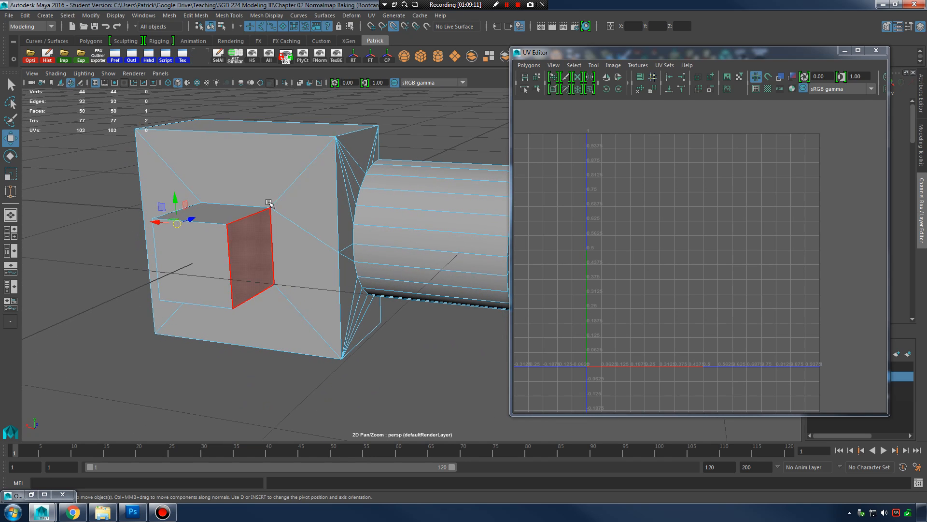
pyautogui.keyDown('alt'); pyautogui.moveTo(269, 202); pyautogui.dragTo(152, 151); pyautogui.keyUp('alt')
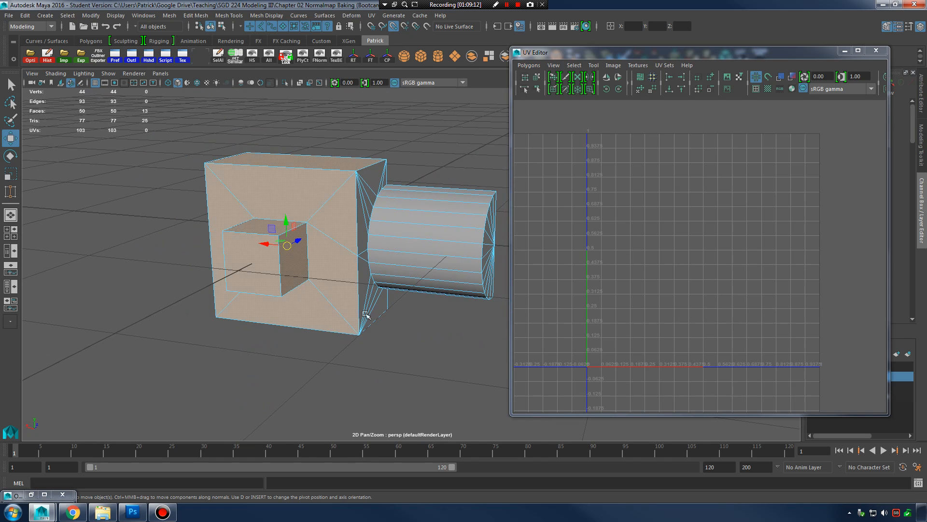
pyautogui.keyDown('alt'); pyautogui.moveTo(366, 315); pyautogui.dragTo(441, 204); pyautogui.keyUp('alt')
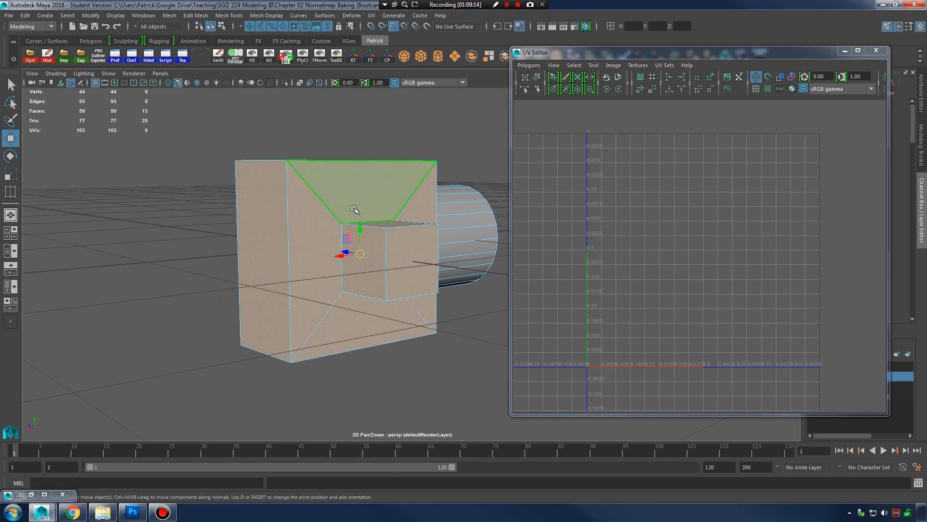
pyautogui.moveTo(354, 209); pyautogui.dragTo(383, 200, button='right')
pyautogui.click(411, 217)
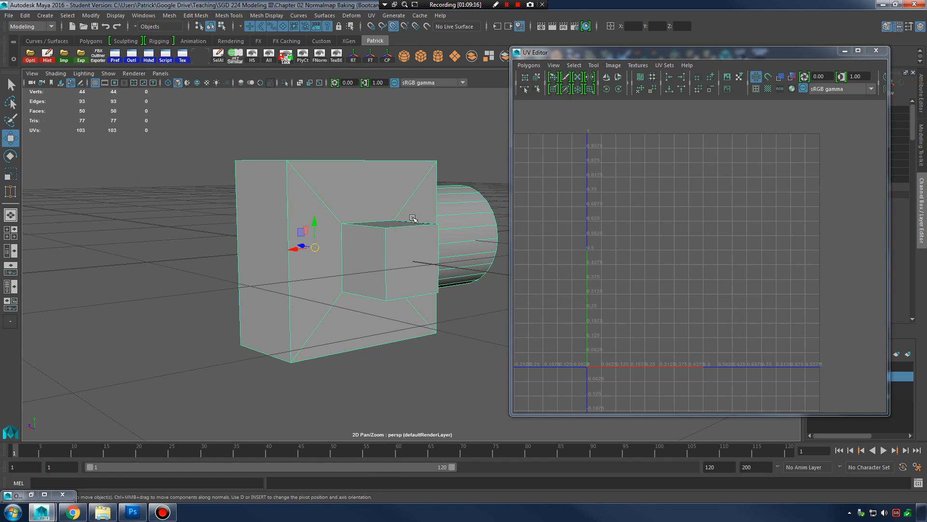
# Step: Try selecting the outer border edges around the large box's front face and along its adjoining sides
pyautogui.moveTo(359, 186); pyautogui.dragTo(379, 170, button='right')
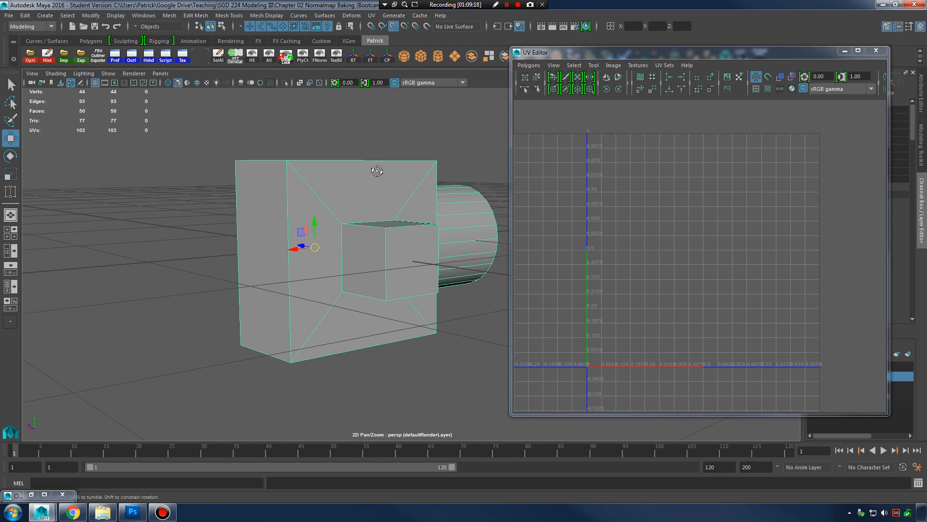
pyautogui.keyDown('alt'); pyautogui.moveTo(378, 172); pyautogui.dragTo(373, 205); pyautogui.keyUp('alt')
pyautogui.moveTo(372, 205); pyautogui.dragTo(379, 166, button='right')
pyautogui.keyDown('alt'); pyautogui.moveTo(379, 168); pyautogui.dragTo(364, 201); pyautogui.keyUp('alt')
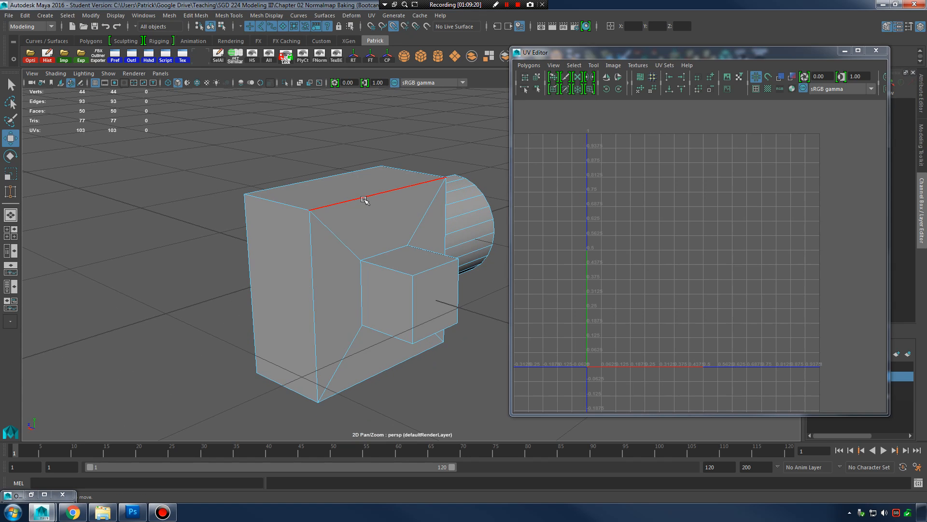
pyautogui.click(364, 199)
pyautogui.moveTo(358, 296)
pyautogui.keyDown('alt'); pyautogui.mouseDown()
pyautogui.moveTo(348, 300)
pyautogui.moveTo(362, 313)
pyautogui.mouseUp(); pyautogui.keyUp('alt')
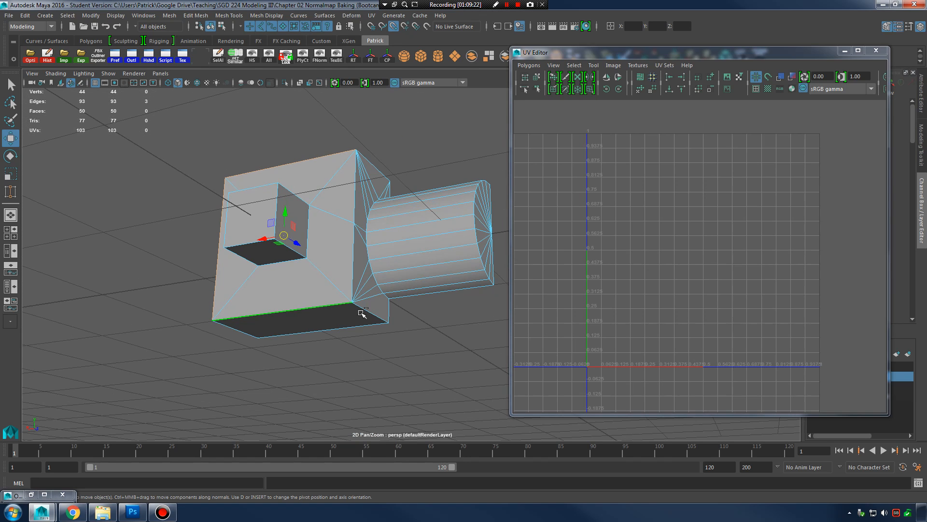
pyautogui.keyDown('shift'); pyautogui.click(356, 199); pyautogui.keyUp('shift')
pyautogui.keyDown('alt'); pyautogui.moveTo(356, 199); pyautogui.dragTo(374, 220); pyautogui.keyUp('alt')
pyautogui.keyDown('alt'); pyautogui.moveTo(373, 172); pyautogui.dragTo(302, 233); pyautogui.keyUp('alt')
pyautogui.keyDown('shift'); pyautogui.click(319, 291); pyautogui.keyUp('shift')
pyautogui.keyDown('alt'); pyautogui.moveTo(320, 292); pyautogui.dragTo(323, 330); pyautogui.keyUp('alt')
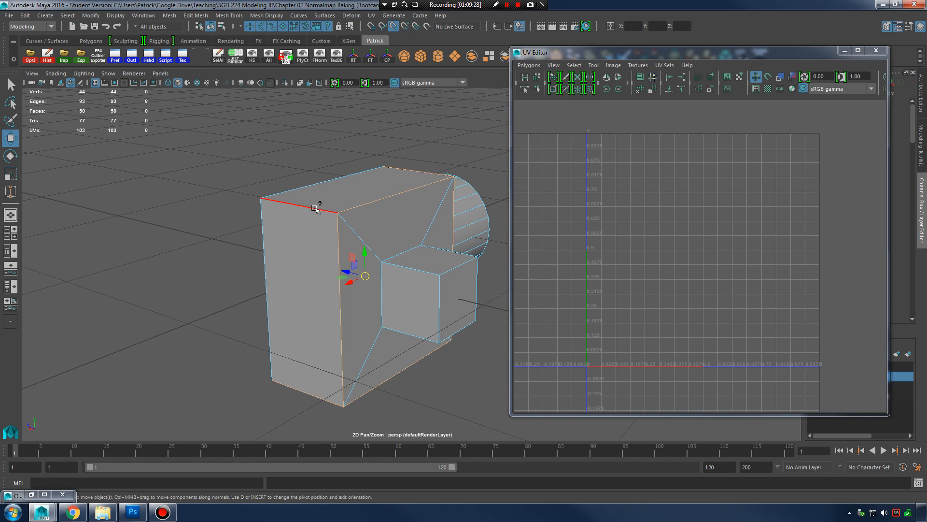
pyautogui.keyDown('shift'); pyautogui.click(320, 204); pyautogui.keyUp('shift')
pyautogui.keyDown('alt'); pyautogui.moveTo(408, 274); pyautogui.dragTo(374, 272); pyautogui.keyUp('alt')
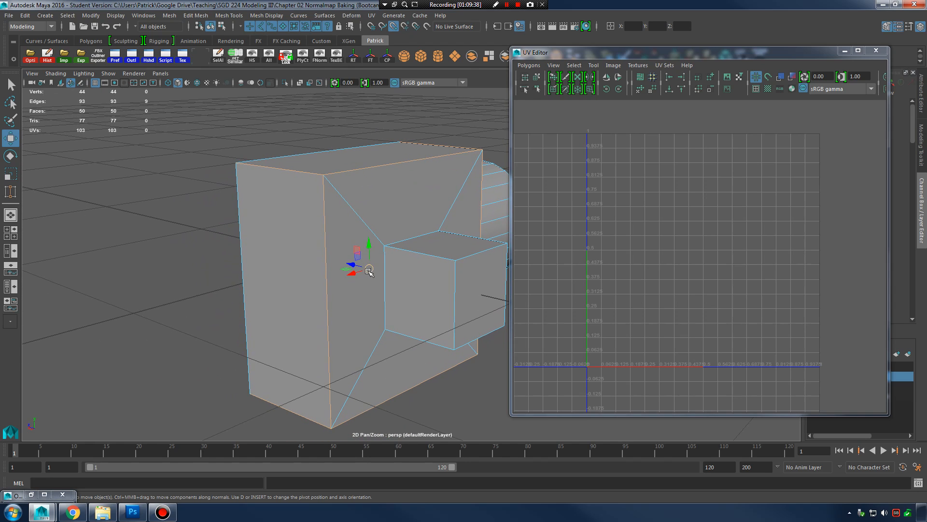
# Step: Select all faces of the low-poly model except the cylinder's curved side faces
pyautogui.moveTo(366, 204); pyautogui.dragTo(363, 226, button='right')
pyautogui.click(300, 233)
pyautogui.keyDown('alt'); pyautogui.moveTo(405, 265); pyautogui.dragTo(353, 254); pyautogui.keyUp('alt')
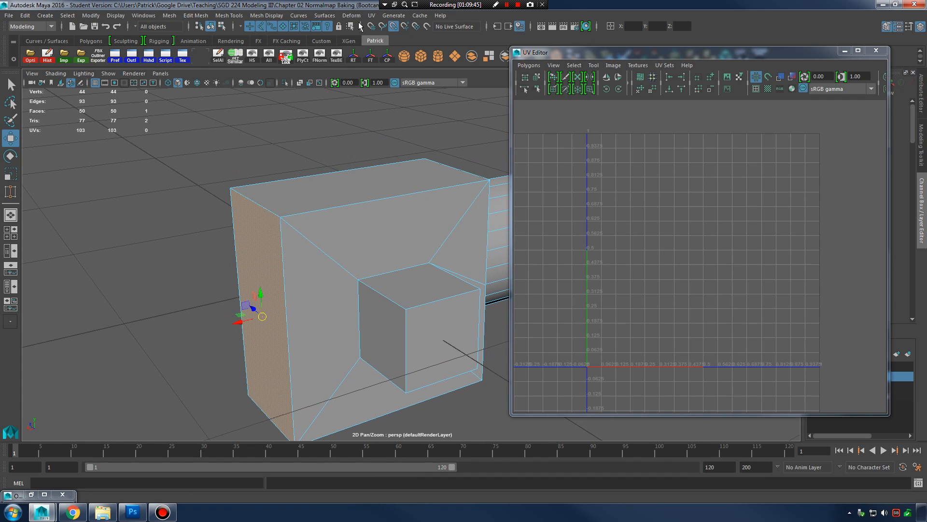
pyautogui.click(373, 18)
pyautogui.click(310, 208)
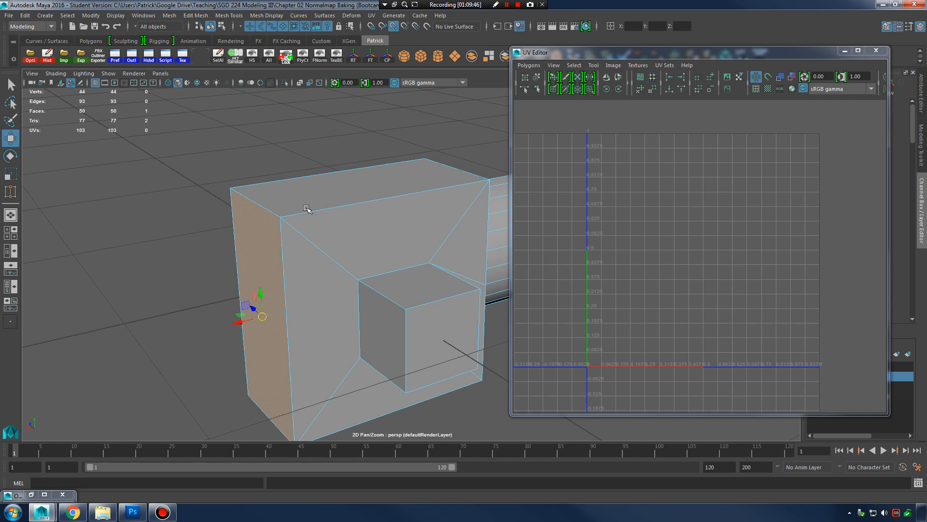
pyautogui.keyDown('shift'); pyautogui.click(325, 187); pyautogui.keyUp('shift')
pyautogui.keyDown('alt'); pyautogui.moveTo(416, 294); pyautogui.dragTo(397, 245, button='middle'); pyautogui.keyUp('alt')
pyautogui.moveTo(396, 246)
pyautogui.keyDown('alt'); pyautogui.mouseDown()
pyautogui.moveTo(364, 261)
pyautogui.moveTo(382, 252)
pyautogui.mouseUp(); pyautogui.keyUp('alt')
pyautogui.keyDown('shift'); pyautogui.click(412, 252); pyautogui.keyUp('shift')
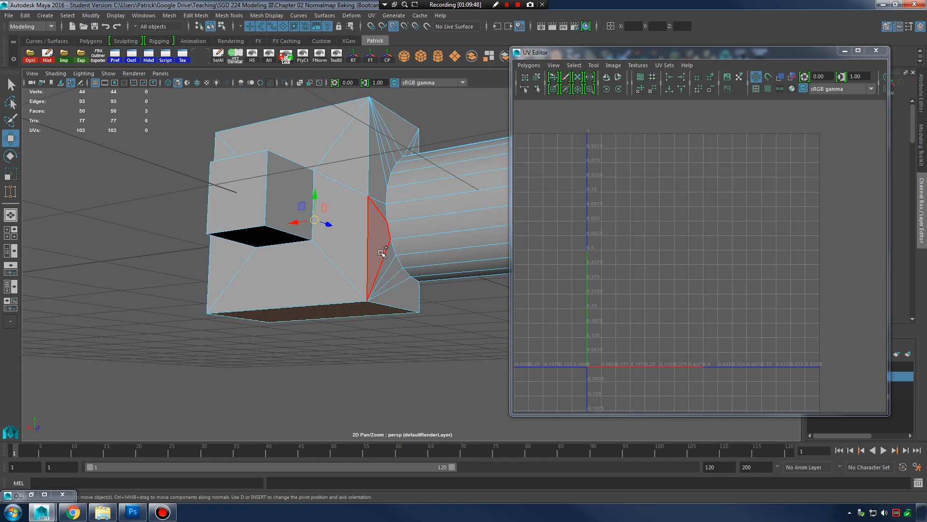
pyautogui.keyDown('alt'); pyautogui.moveTo(425, 258); pyautogui.dragTo(271, 213, button='right'); pyautogui.keyUp('alt')
pyautogui.moveTo(220, 133); pyautogui.dragTo(521, 366)
pyautogui.keyDown('alt'); pyautogui.moveTo(343, 314); pyautogui.dragTo(418, 383); pyautogui.keyUp('alt')
pyautogui.keyDown('alt'); pyautogui.moveTo(417, 383); pyautogui.dragTo(347, 314); pyautogui.keyUp('alt')
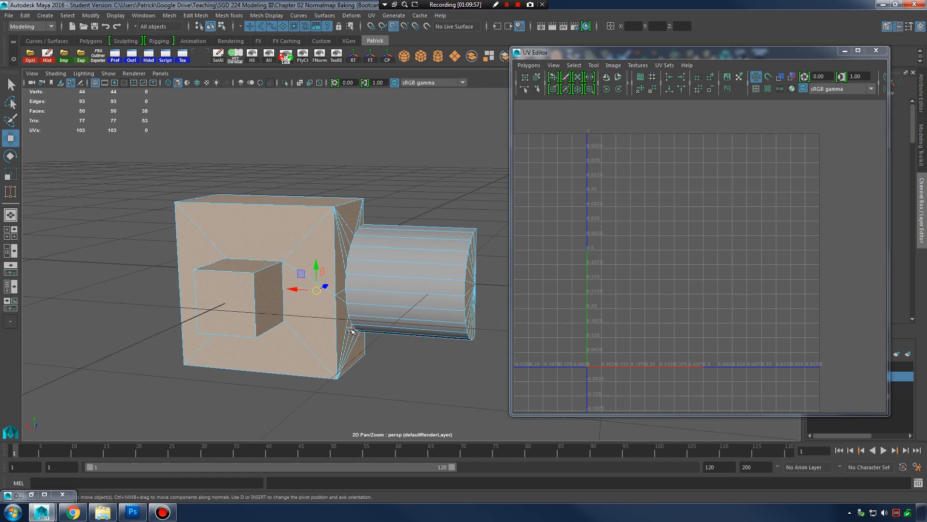
# Step: Apply an Automatic UV projection with 6 planes to the selected flat faces
pyautogui.click(371, 15)
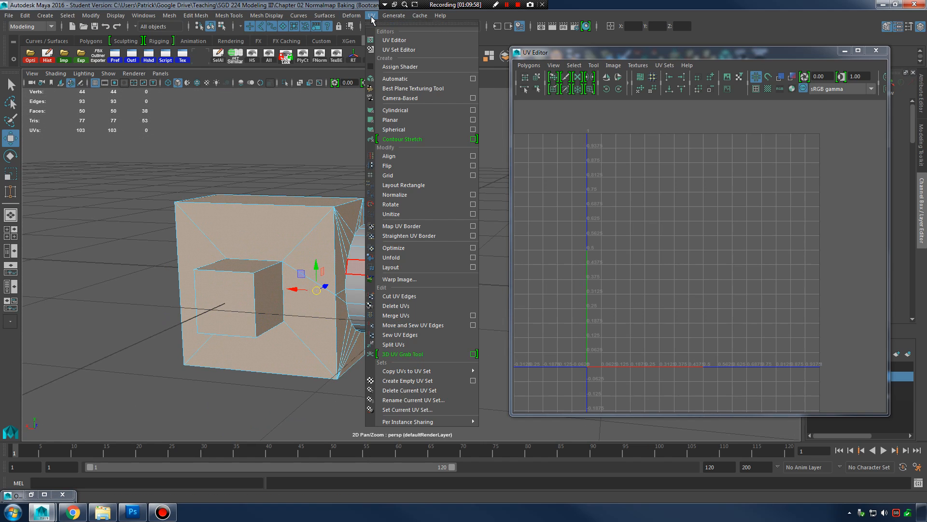
pyautogui.click(473, 78)
pyautogui.click(444, 169)
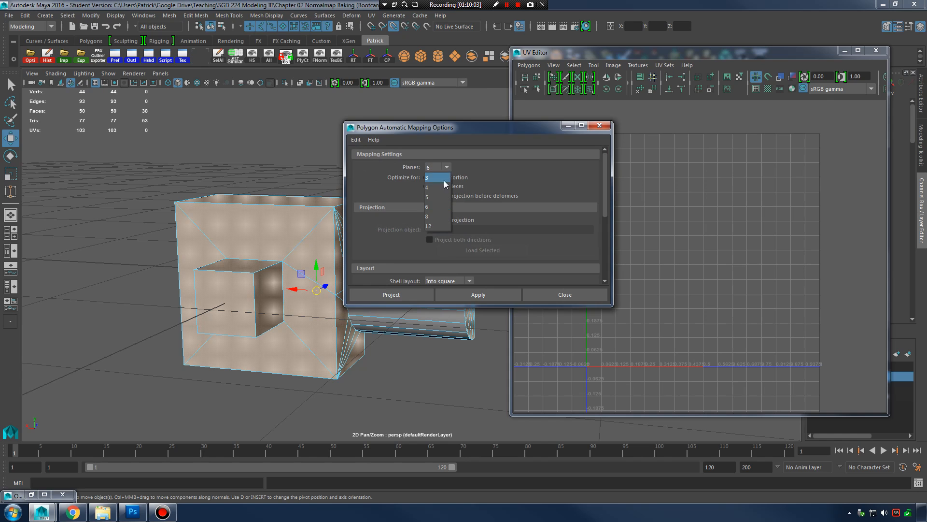
pyautogui.click(441, 207)
pyautogui.moveTo(479, 128); pyautogui.dragTo(926, 152)
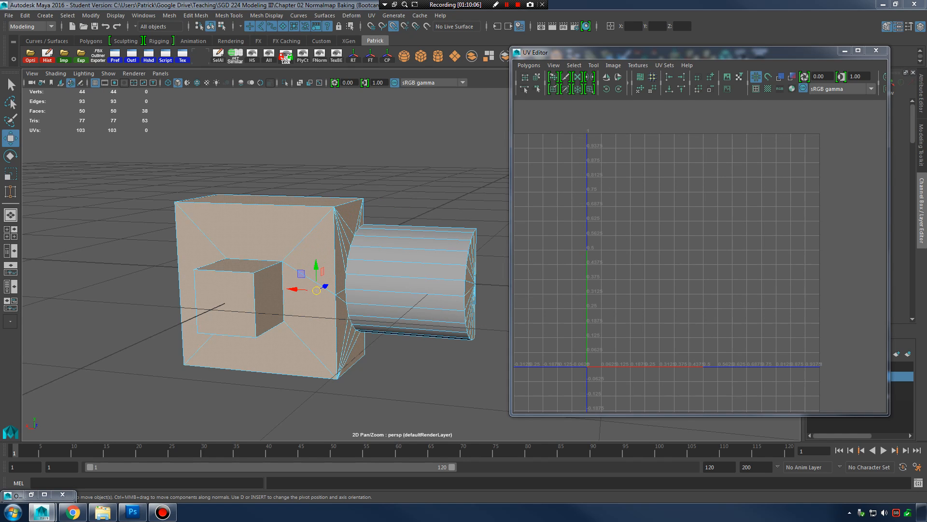
pyautogui.click(906, 285)
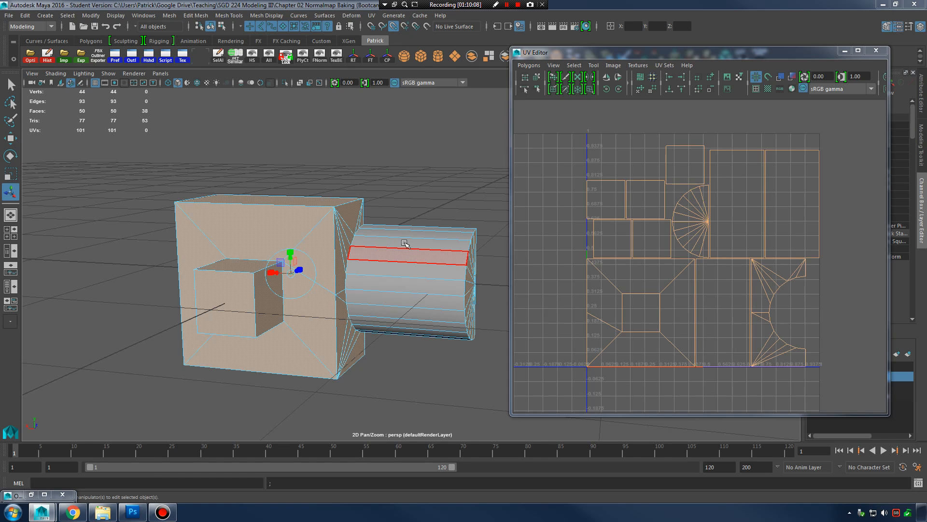
# Step: Check which model face the uppermost small square UV shell belongs to by converting one of its UVs to a face selection
pyautogui.keyDown('alt'); pyautogui.moveTo(405, 243); pyautogui.dragTo(410, 247); pyautogui.keyUp('alt')
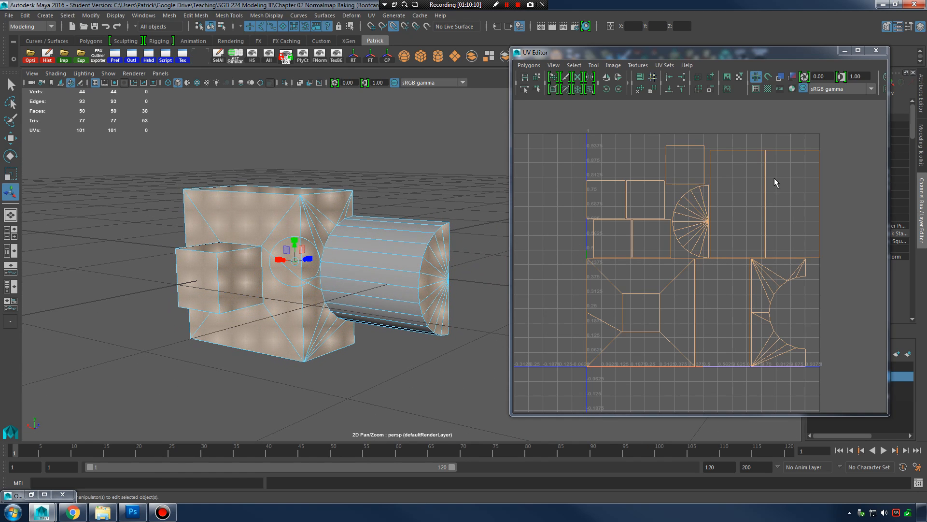
pyautogui.scroll(5, 774, 178)
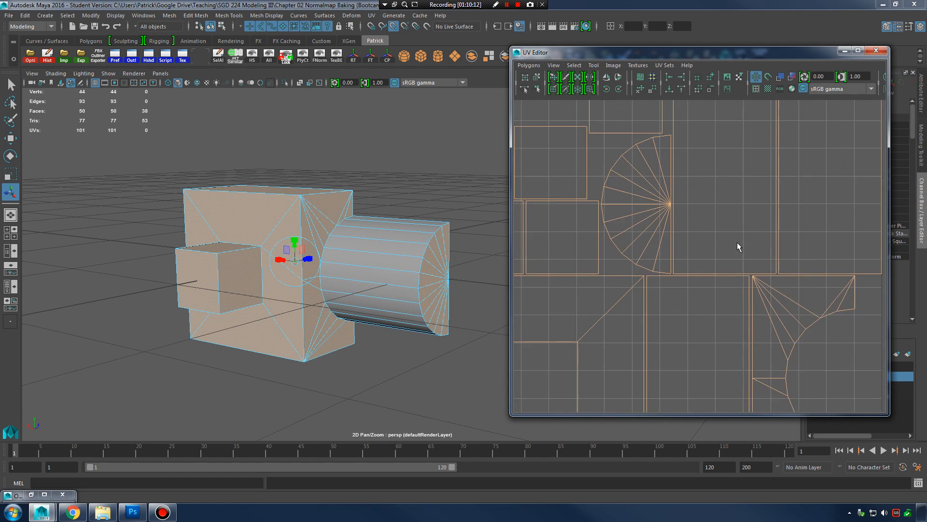
pyautogui.scroll(-3, 696, 232)
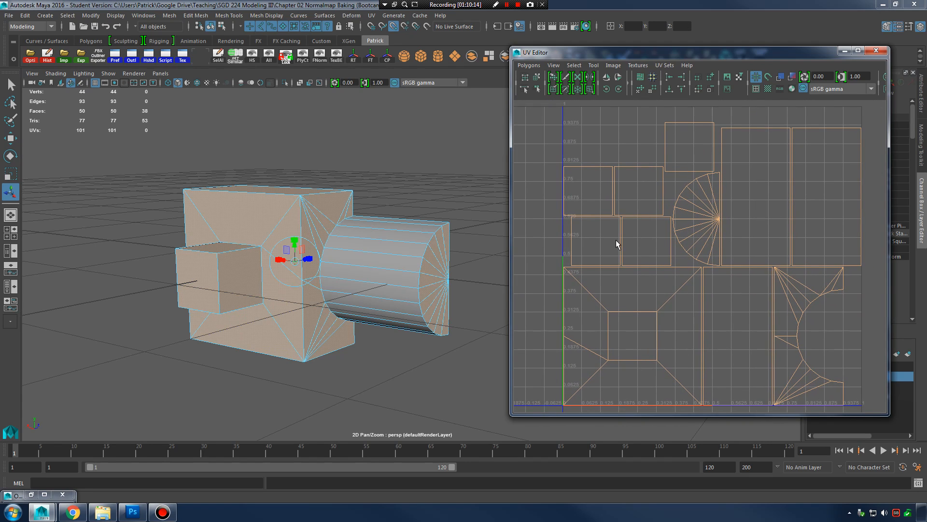
pyautogui.moveTo(685, 129)
pyautogui.mouseDown(button='right')
pyautogui.moveTo(671, 109)
pyautogui.moveTo(677, 128)
pyautogui.moveTo(690, 129)
pyautogui.moveTo(676, 133)
pyautogui.mouseUp(button='right')
pyautogui.click(666, 124)
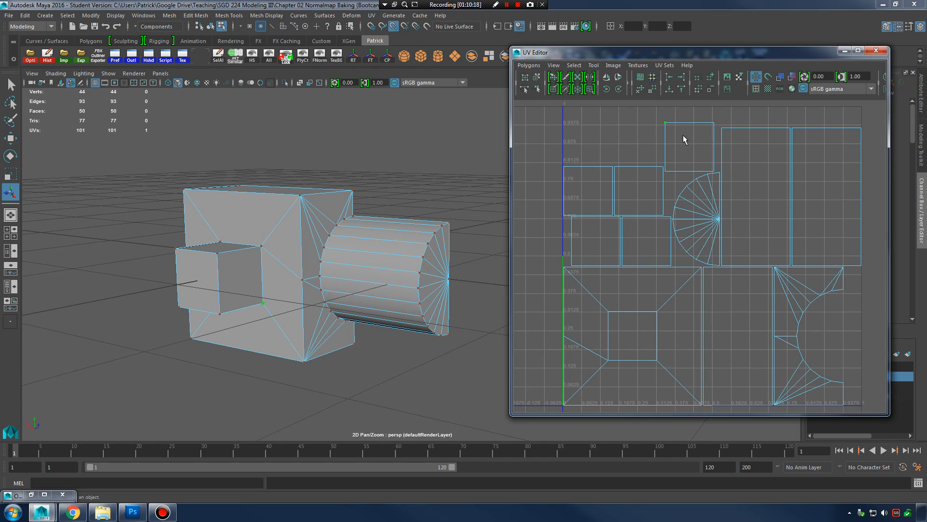
pyautogui.moveTo(676, 127); pyautogui.dragTo(678, 129)
pyautogui.keyDown('alt'); pyautogui.moveTo(703, 137); pyautogui.dragTo(685, 177, button='middle'); pyautogui.keyUp('alt')
pyautogui.scroll(1, 661, 162)
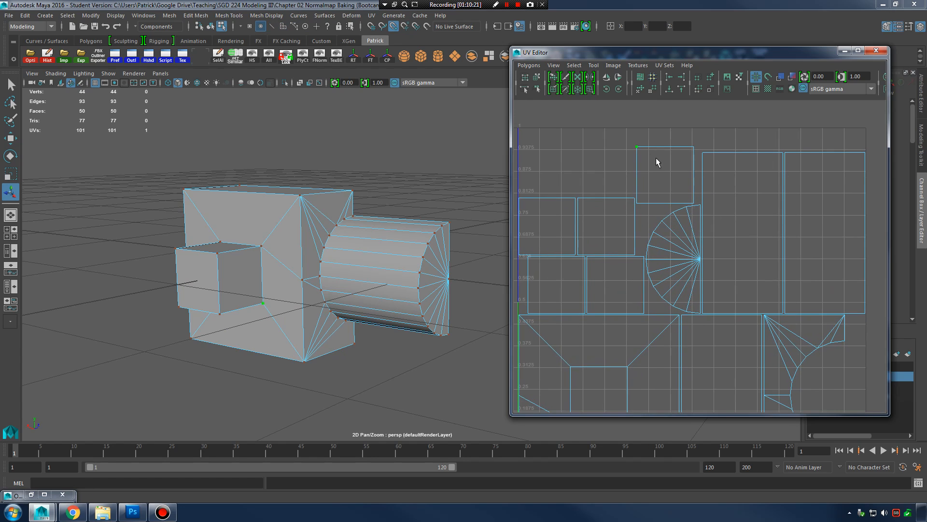
pyautogui.keyDown('ctrl'); pyautogui.moveTo(644, 152); pyautogui.dragTo(687, 138, button='right'); pyautogui.keyUp('ctrl')
pyautogui.keyDown('ctrl'); pyautogui.moveTo(672, 144); pyautogui.dragTo(672, 169, button='right'); pyautogui.keyUp('ctrl')
pyautogui.keyDown('alt'); pyautogui.moveTo(271, 360); pyautogui.dragTo(445, 234); pyautogui.keyUp('alt')
pyautogui.keyDown('alt'); pyautogui.moveTo(445, 234); pyautogui.dragTo(462, 246, button='right'); pyautogui.keyUp('alt')
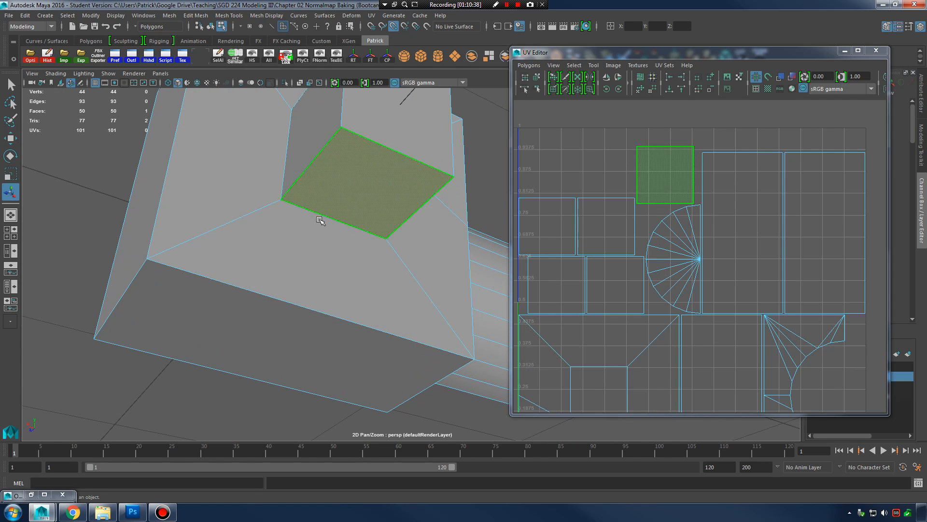
pyautogui.keyDown('alt'); pyautogui.moveTo(321, 217); pyautogui.dragTo(419, 245); pyautogui.keyUp('alt')
# Step: Select all the newly projected UV shells and move them in negative U, out of the 0-to-1 UV space
pyautogui.keyDown('alt'); pyautogui.moveTo(771, 249); pyautogui.dragTo(706, 253, button='right'); pyautogui.keyUp('alt')
pyautogui.keyDown('alt'); pyautogui.moveTo(706, 253); pyautogui.dragTo(693, 209, button='middle'); pyautogui.keyUp('alt')
pyautogui.keyDown('alt'); pyautogui.moveTo(716, 234); pyautogui.dragTo(745, 240, button='right'); pyautogui.keyUp('alt')
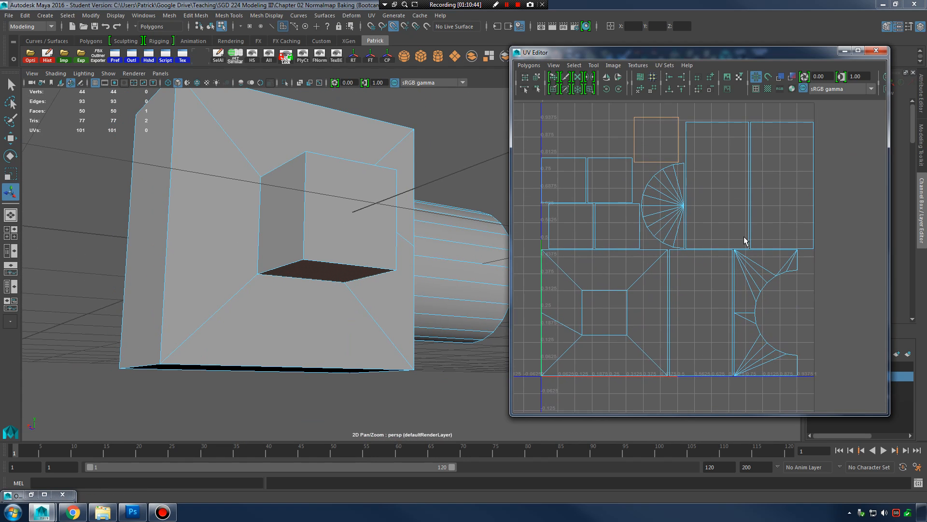
pyautogui.keyDown('alt'); pyautogui.moveTo(702, 253); pyautogui.dragTo(727, 247, button='middle'); pyautogui.keyUp('alt')
pyautogui.moveTo(375, 256)
pyautogui.keyDown('alt'); pyautogui.mouseDown()
pyautogui.moveTo(336, 267)
pyautogui.moveTo(410, 259)
pyautogui.moveTo(356, 265)
pyautogui.moveTo(367, 264)
pyautogui.mouseUp(); pyautogui.keyUp('alt')
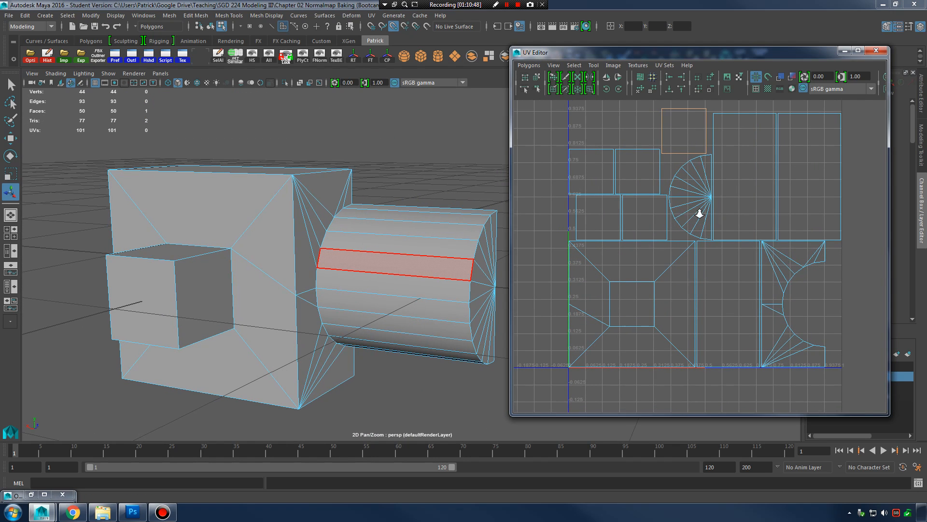
pyautogui.keyDown('alt'); pyautogui.moveTo(698, 211); pyautogui.dragTo(676, 215, button='right'); pyautogui.keyUp('alt')
pyautogui.click(559, 227)
pyautogui.keyDown('alt'); pyautogui.moveTo(395, 243); pyautogui.dragTo(384, 244, button='middle'); pyautogui.keyUp('alt')
pyautogui.moveTo(655, 200); pyautogui.dragTo(607, 168, button='right')
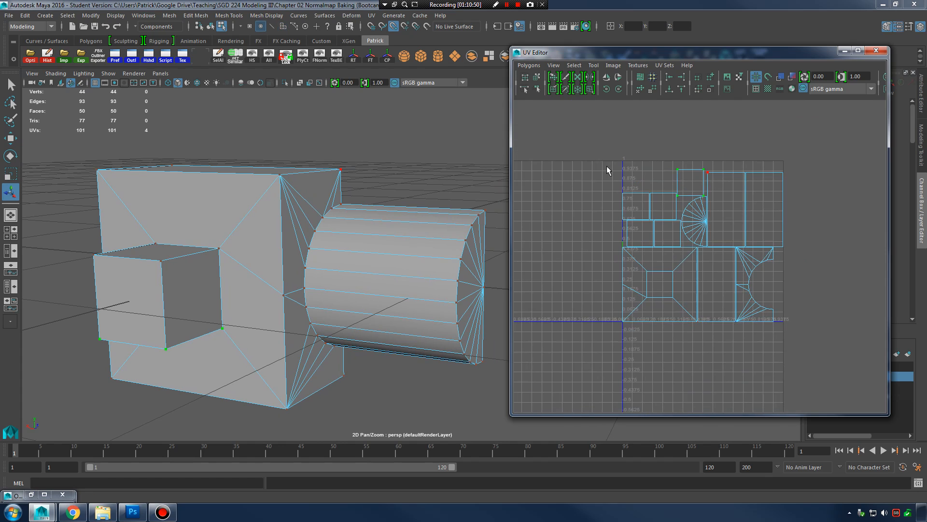
pyautogui.moveTo(590, 154); pyautogui.dragTo(808, 363)
pyautogui.press('w')
pyautogui.moveTo(742, 251); pyautogui.dragTo(563, 257)
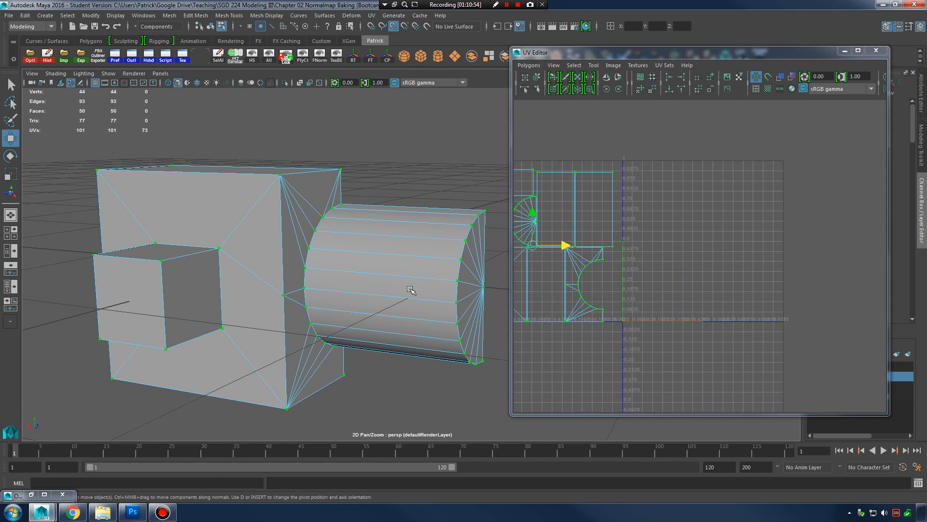
# Step: Select only the cylinder's curved side faces and view them side-on
pyautogui.keyDown('alt'); pyautogui.moveTo(412, 292); pyautogui.dragTo(438, 281); pyautogui.keyUp('alt')
pyautogui.moveTo(414, 234); pyautogui.dragTo(415, 261, button='right')
pyautogui.moveTo(383, 200); pyautogui.dragTo(389, 426)
pyautogui.moveTo(389, 426)
pyautogui.keyDown('alt'); pyautogui.mouseDown()
pyautogui.moveTo(418, 341)
pyautogui.moveTo(418, 373)
pyautogui.moveTo(423, 364)
pyautogui.moveTo(428, 295)
pyautogui.moveTo(422, 343)
pyautogui.moveTo(425, 331)
pyautogui.moveTo(413, 332)
pyautogui.mouseUp(); pyautogui.keyUp('alt')
pyautogui.click(371, 15)
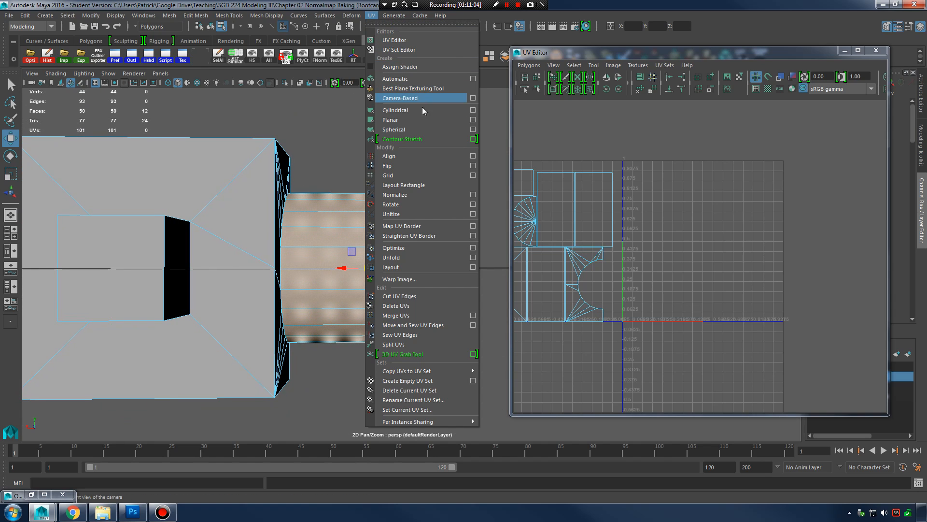
pyautogui.click(357, 152)
pyautogui.keyDown('alt'); pyautogui.moveTo(360, 153); pyautogui.dragTo(356, 154); pyautogui.keyUp('alt')
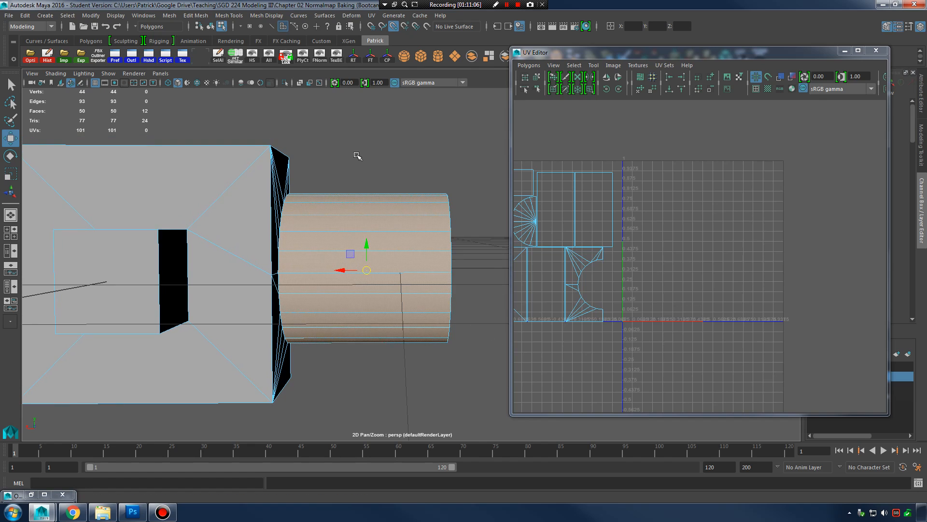
pyautogui.click(371, 15)
pyautogui.click(353, 169)
pyautogui.keyDown('alt'); pyautogui.moveTo(346, 194); pyautogui.dragTo(337, 178, button='middle'); pyautogui.keyUp('alt')
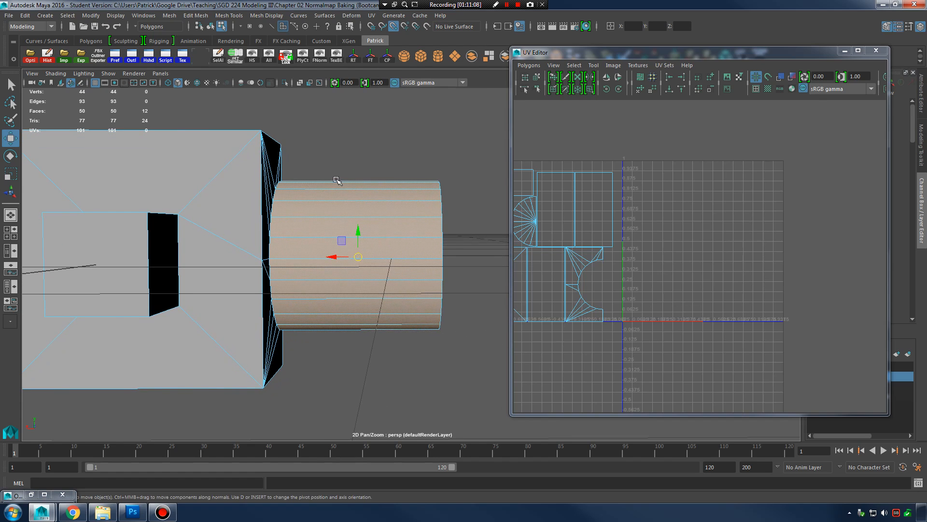
# Step: Apply a Camera-Based UV projection to the selected cylinder side faces and move the resulting shell in positive U
pyautogui.keyDown('alt'); pyautogui.moveTo(338, 178); pyautogui.dragTo(381, 188, button='right'); pyautogui.keyUp('alt')
pyautogui.click(372, 15)
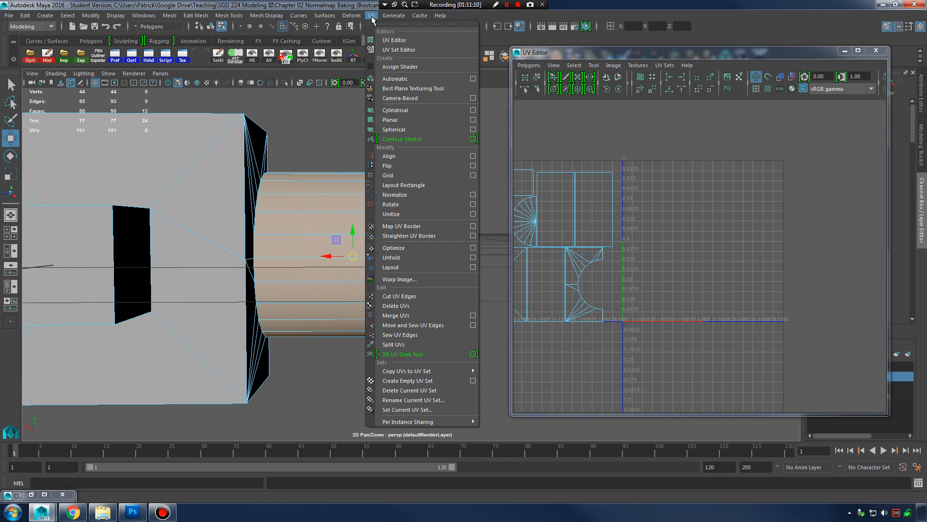
pyautogui.click(425, 100)
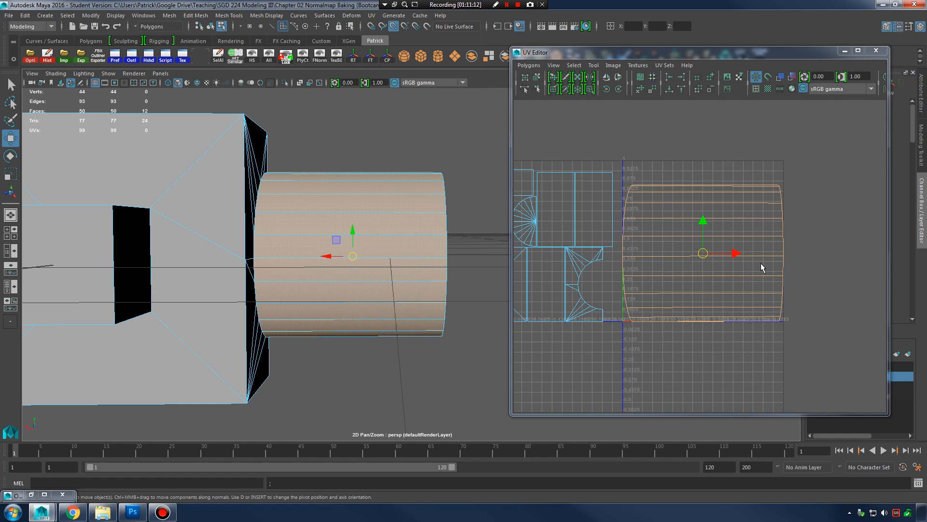
pyautogui.moveTo(729, 255); pyautogui.dragTo(769, 252)
pyautogui.keyDown('alt'); pyautogui.moveTo(770, 253); pyautogui.dragTo(749, 248, button='middle'); pyautogui.keyUp('alt')
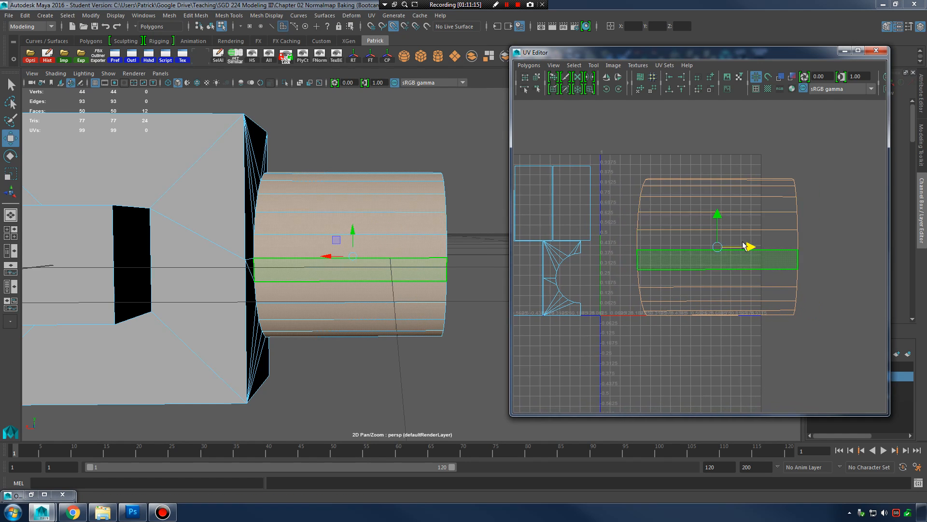
# Step: Unfold the cylinder's UV shell and lay out all the shells inside the 0-to-1 UV space
pyautogui.click(525, 78)
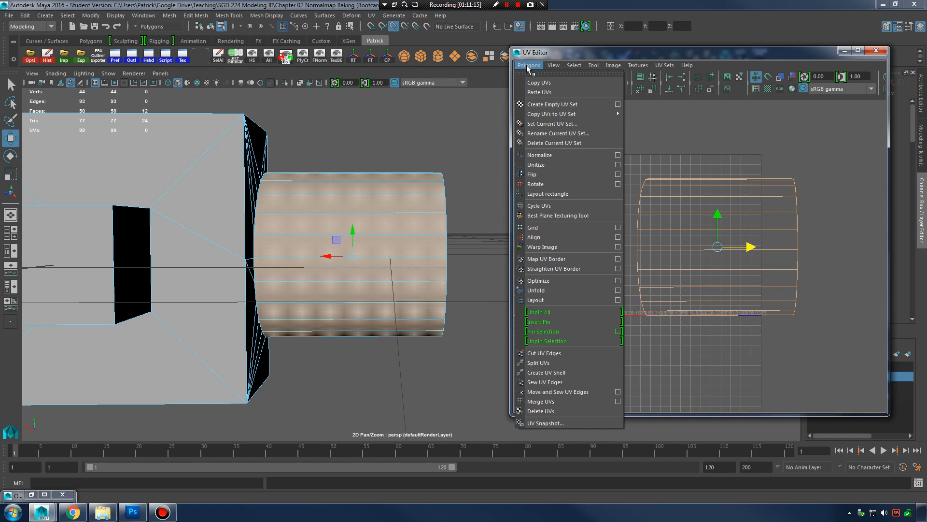
pyautogui.click(544, 290)
pyautogui.click(705, 281)
pyautogui.scroll(3, 706, 284)
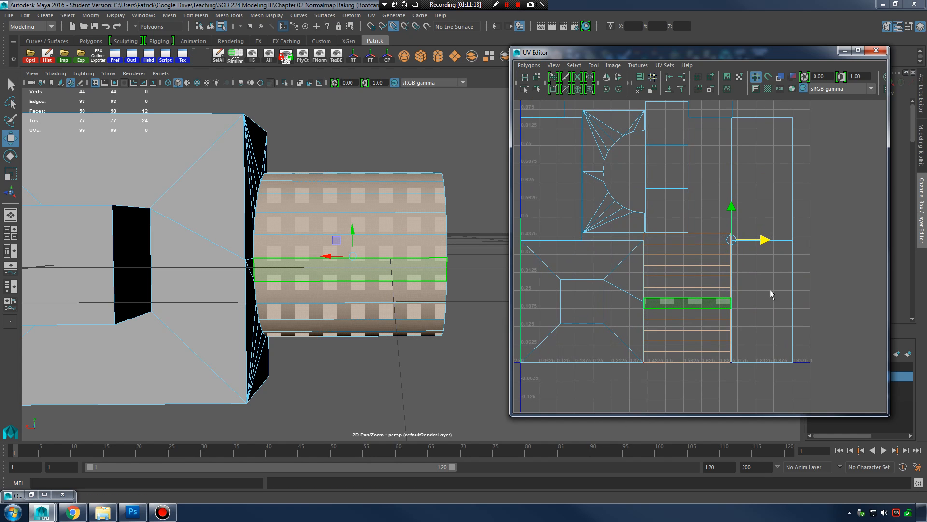
pyautogui.scroll(-2, 692, 281)
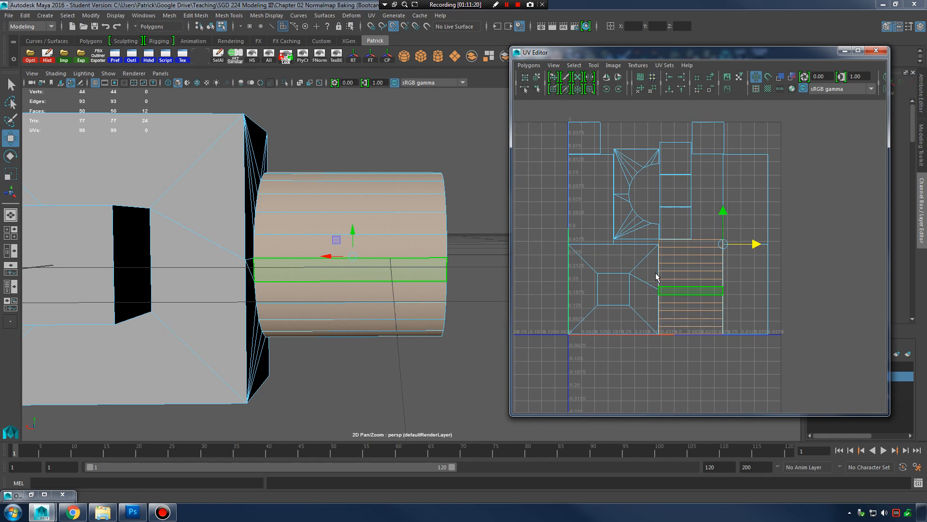
# Step: Try moving the unfolded cylinder shell below the 0-to-1 UV space, and undo the moves
pyautogui.keyDown('alt'); pyautogui.moveTo(656, 277); pyautogui.dragTo(737, 316, button='right'); pyautogui.keyUp('alt')
pyautogui.moveTo(734, 212); pyautogui.dragTo(724, 372)
pyautogui.keyDown('alt'); pyautogui.moveTo(726, 391); pyautogui.dragTo(709, 203, button='middle'); pyautogui.keyUp('alt')
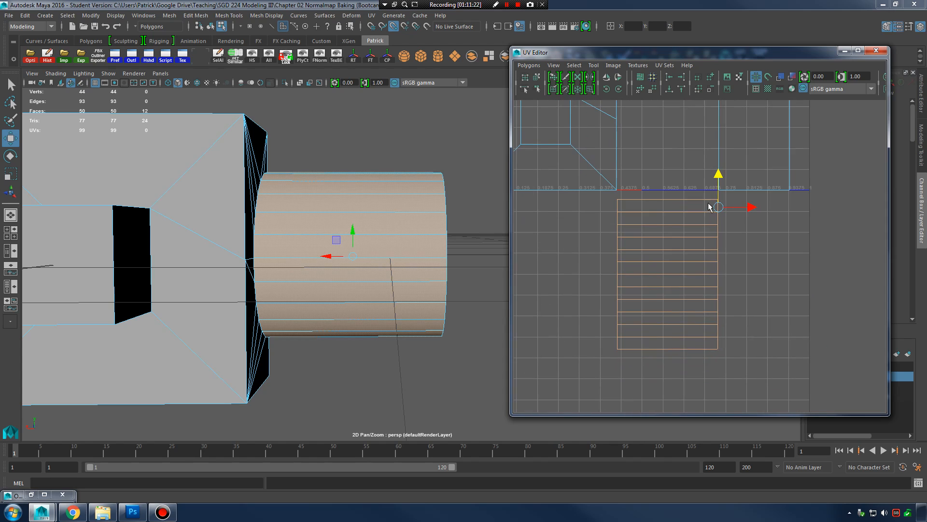
pyautogui.moveTo(719, 186); pyautogui.dragTo(719, 225)
pyautogui.hotkey('ctrl', 'z')
pyautogui.keyDown('alt'); pyautogui.moveTo(699, 174); pyautogui.dragTo(714, 270, button='middle'); pyautogui.keyUp('alt')
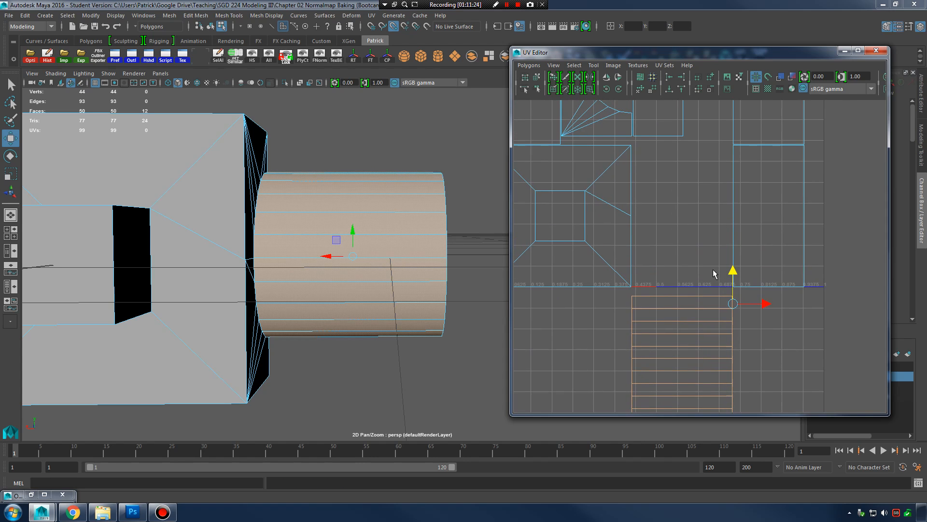
pyautogui.hotkey('ctrl', 'z')
# Step: Examine the gaps between neighbouring UV shells up close across the packed layout
pyautogui.keyDown('alt'); pyautogui.moveTo(711, 182); pyautogui.dragTo(726, 267, button='middle'); pyautogui.keyUp('alt')
pyautogui.keyDown('alt'); pyautogui.moveTo(727, 268); pyautogui.dragTo(633, 253, button='right'); pyautogui.keyUp('alt')
pyautogui.keyDown('alt'); pyautogui.moveTo(633, 253); pyautogui.dragTo(633, 265, button='middle'); pyautogui.keyUp('alt')
pyautogui.keyDown('alt'); pyautogui.moveTo(632, 264); pyautogui.dragTo(703, 264, button='right'); pyautogui.keyUp('alt')
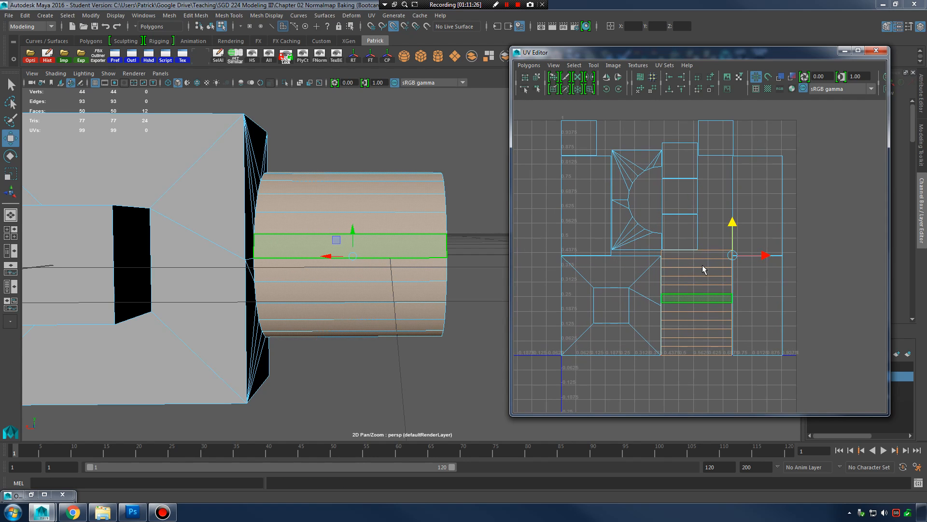
pyautogui.keyDown('alt'); pyautogui.moveTo(702, 269); pyautogui.dragTo(709, 286, button='middle'); pyautogui.keyUp('alt')
pyautogui.keyDown('alt'); pyautogui.moveTo(673, 223); pyautogui.dragTo(761, 249, button='right'); pyautogui.keyUp('alt')
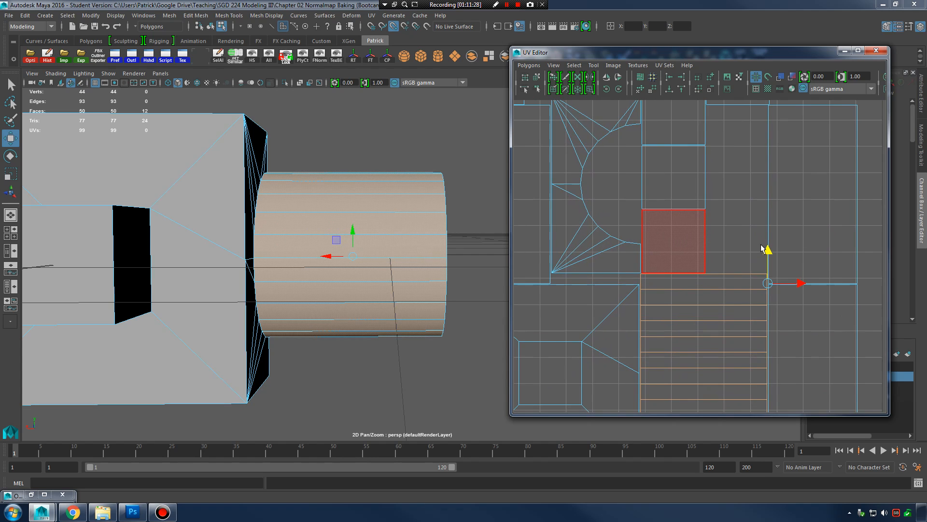
pyautogui.keyDown('alt'); pyautogui.moveTo(613, 209); pyautogui.dragTo(721, 242, button='middle'); pyautogui.keyUp('alt')
pyautogui.keyDown('alt'); pyautogui.moveTo(720, 242); pyautogui.dragTo(794, 247, button='right'); pyautogui.keyUp('alt')
pyautogui.keyDown('alt'); pyautogui.moveTo(694, 178); pyautogui.dragTo(725, 282, button='middle'); pyautogui.keyUp('alt')
pyautogui.keyDown('alt'); pyautogui.moveTo(725, 283); pyautogui.dragTo(790, 266, button='right'); pyautogui.keyUp('alt')
pyautogui.keyDown('alt'); pyautogui.moveTo(691, 196); pyautogui.dragTo(734, 264, button='middle'); pyautogui.keyUp('alt')
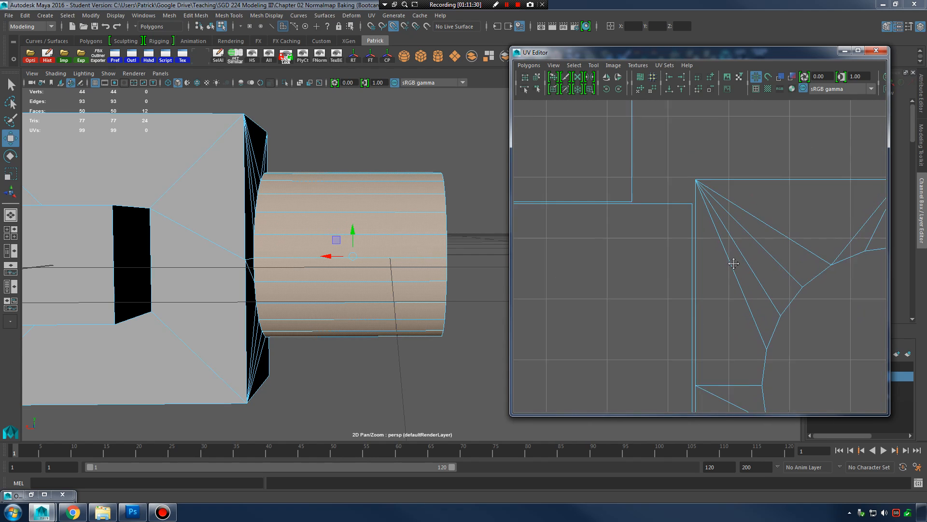
pyautogui.keyDown('alt'); pyautogui.moveTo(733, 264); pyautogui.dragTo(832, 269, button='right'); pyautogui.keyUp('alt')
pyautogui.keyDown('alt'); pyautogui.moveTo(667, 242); pyautogui.dragTo(676, 220, button='middle'); pyautogui.keyUp('alt')
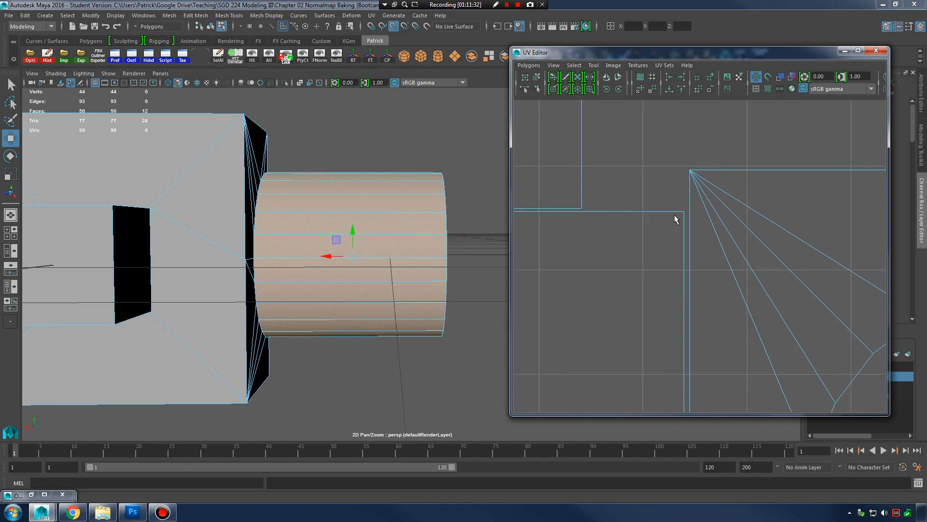
pyautogui.keyDown('alt'); pyautogui.moveTo(676, 220); pyautogui.dragTo(809, 243, button='right'); pyautogui.keyUp('alt')
pyautogui.keyDown('alt'); pyautogui.moveTo(725, 189); pyautogui.dragTo(522, 187, button='right'); pyautogui.keyUp('alt')
pyautogui.keyDown('alt'); pyautogui.moveTo(816, 218); pyautogui.dragTo(585, 208, button='right'); pyautogui.keyUp('alt')
pyautogui.keyDown('alt'); pyautogui.moveTo(882, 273); pyautogui.dragTo(675, 237, button='middle'); pyautogui.keyUp('alt')
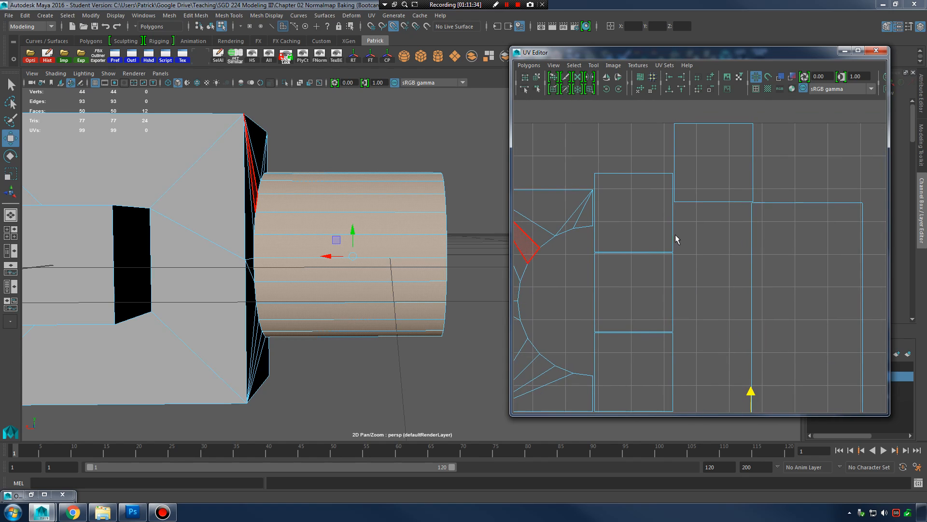
pyautogui.keyDown('alt'); pyautogui.moveTo(675, 238); pyautogui.dragTo(734, 242, button='right'); pyautogui.keyUp('alt')
pyautogui.keyDown('alt'); pyautogui.moveTo(688, 220); pyautogui.dragTo(786, 271, button='middle'); pyautogui.keyUp('alt')
pyautogui.keyDown('alt'); pyautogui.moveTo(724, 242); pyautogui.dragTo(816, 247, button='right'); pyautogui.keyUp('alt')
pyautogui.keyDown('alt'); pyautogui.moveTo(604, 209); pyautogui.dragTo(660, 219, button='middle'); pyautogui.keyUp('alt')
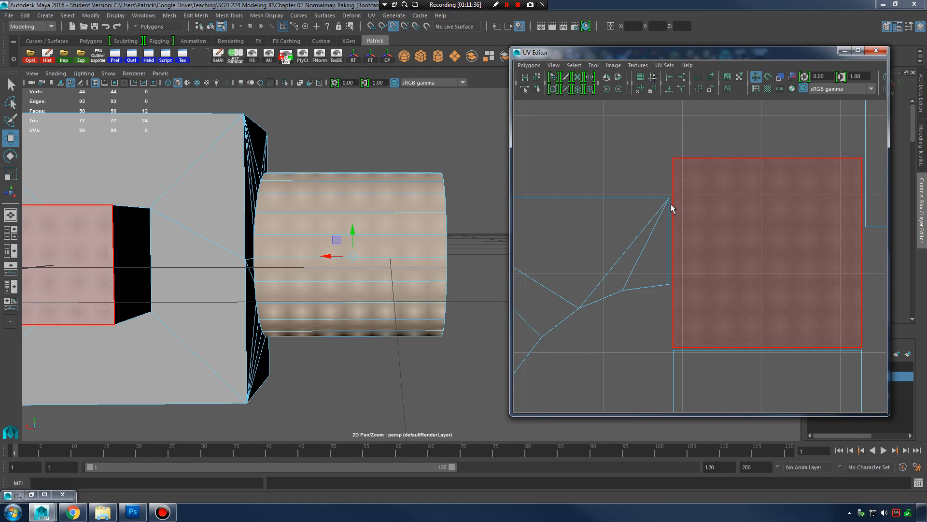
pyautogui.keyDown('alt'); pyautogui.moveTo(762, 222); pyautogui.dragTo(701, 225, button='right'); pyautogui.keyUp('alt')
pyautogui.keyDown('alt'); pyautogui.moveTo(883, 273); pyautogui.dragTo(709, 248, button='middle'); pyautogui.keyUp('alt')
pyautogui.keyDown('alt'); pyautogui.moveTo(709, 248); pyautogui.dragTo(483, 241, button='right'); pyautogui.keyUp('alt')
pyautogui.keyDown('alt'); pyautogui.moveTo(701, 272); pyautogui.dragTo(748, 193, button='middle'); pyautogui.keyUp('alt')
pyautogui.keyDown('alt'); pyautogui.moveTo(734, 231); pyautogui.dragTo(630, 263, button='right'); pyautogui.keyUp('alt')
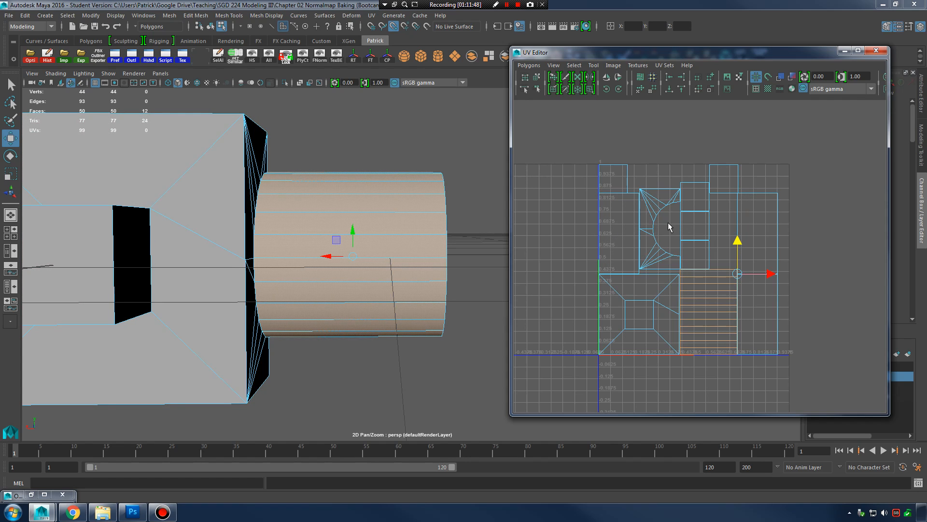
# Step: Undo the last UV layout, open the Layout UVs options and choose Into region as the shell layout
pyautogui.hotkey('ctrl', 'z')
pyautogui.click(530, 65)
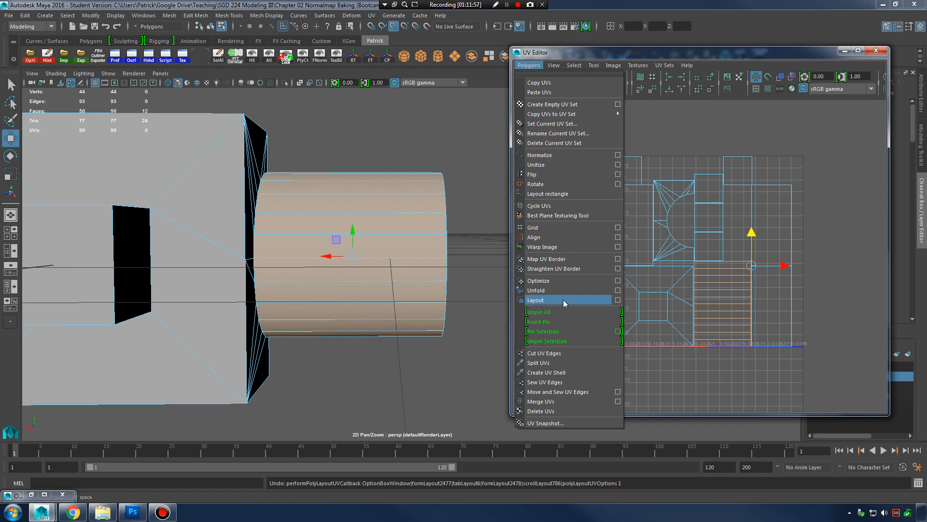
pyautogui.click(618, 299)
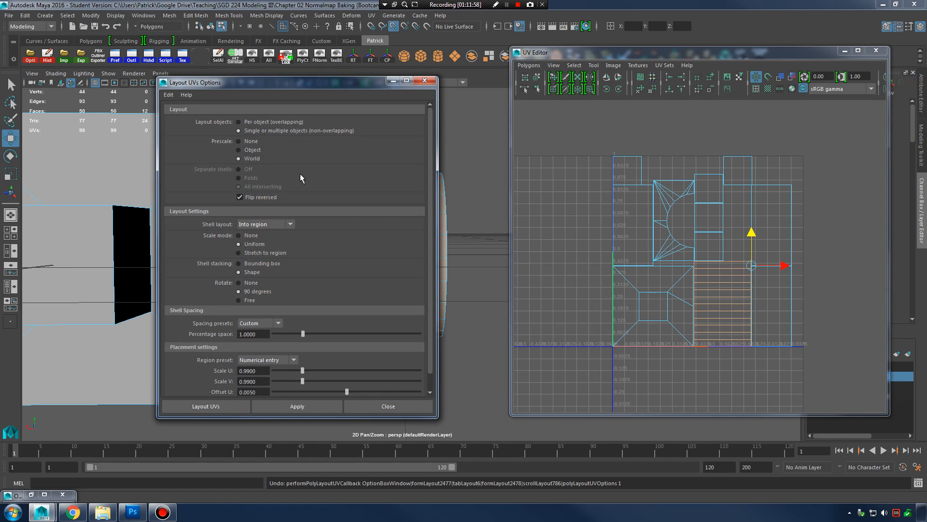
pyautogui.moveTo(432, 151)
pyautogui.mouseDown()
pyautogui.moveTo(434, 166)
pyautogui.moveTo(431, 147)
pyautogui.mouseUp()
pyautogui.scroll(-1, 298, 196)
pyautogui.click(281, 207)
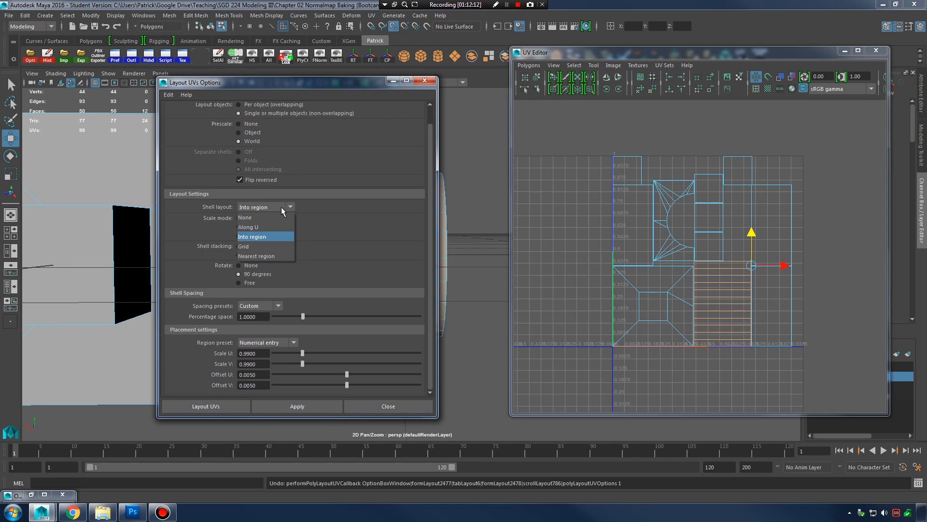
pyautogui.click(273, 239)
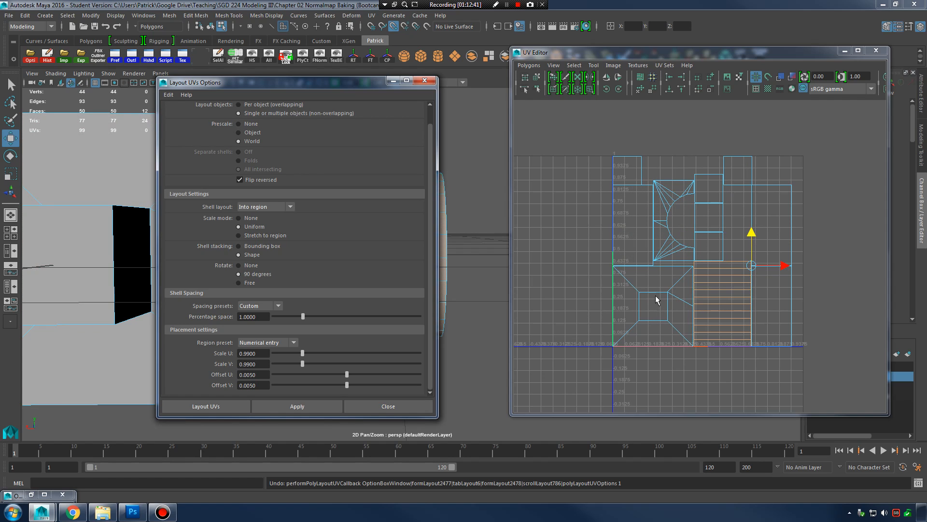
# Step: Review the shell spacing presets, leaving them on Custom, and open the percentage space value for editing
pyautogui.click(279, 306)
pyautogui.click(377, 257)
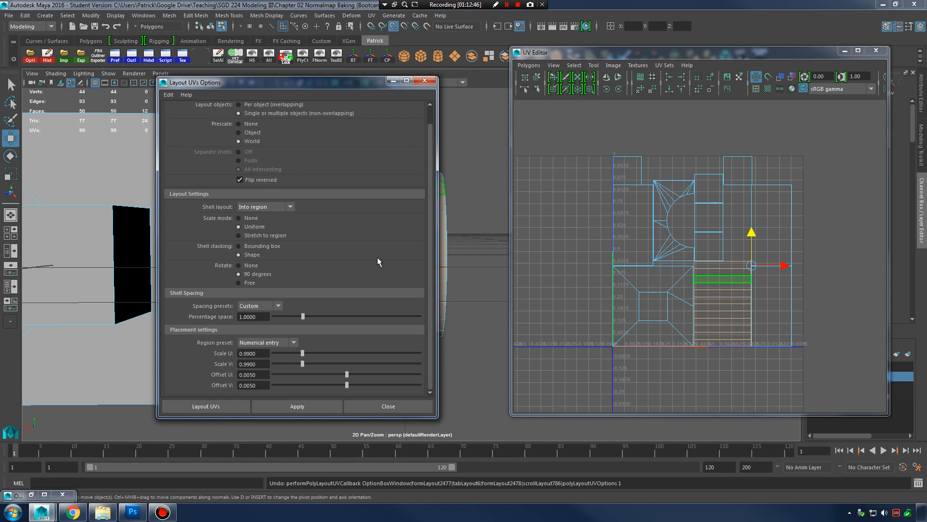
pyautogui.click(279, 306)
pyautogui.click(265, 317)
pyautogui.moveTo(263, 317); pyautogui.dragTo(227, 317)
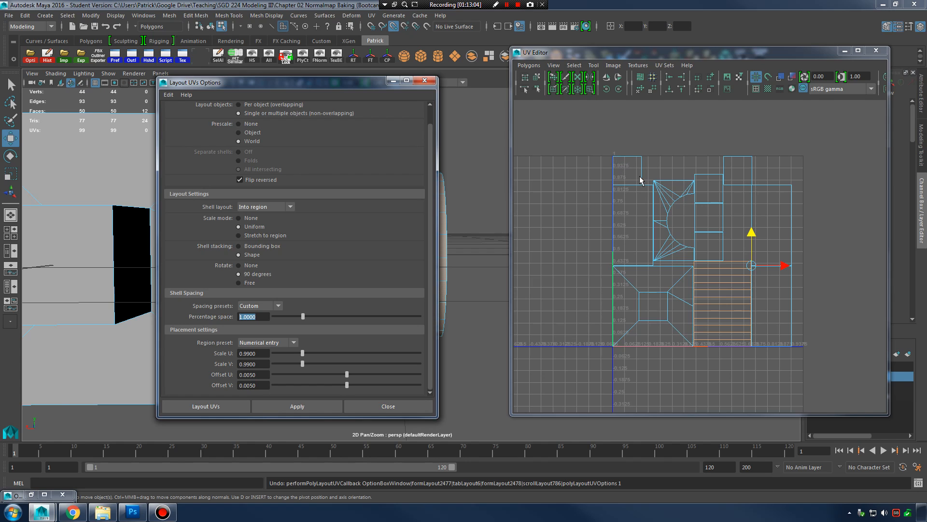
# Step: Examine how close the square shell at U 0, V 1 sits to the UV border and its neighbours
pyautogui.scroll(3, 638, 184)
pyautogui.keyDown('alt'); pyautogui.moveTo(636, 123); pyautogui.dragTo(700, 278, button='middle'); pyautogui.keyUp('alt')
pyautogui.scroll(6, 698, 275)
pyautogui.keyDown('alt'); pyautogui.moveTo(604, 240); pyautogui.dragTo(763, 240, button='middle'); pyautogui.keyUp('alt')
pyautogui.scroll(2, 763, 240)
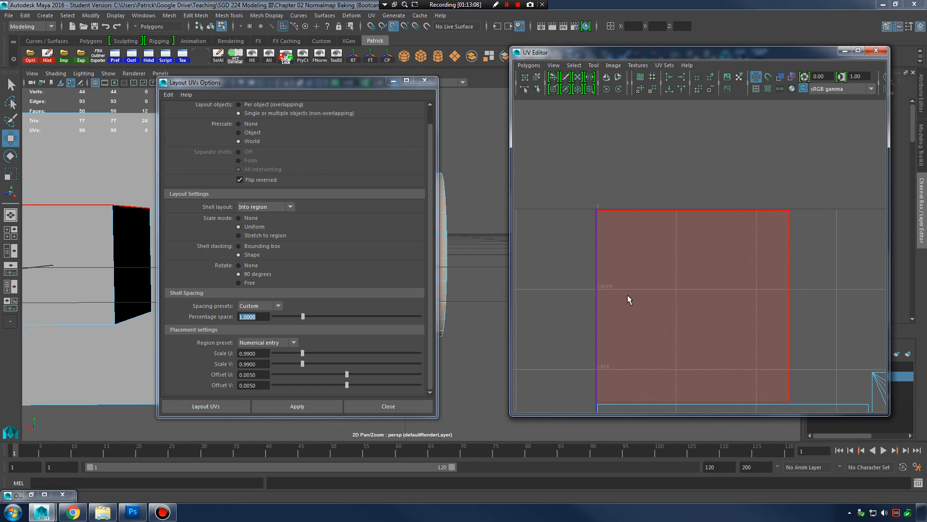
pyautogui.keyDown('alt'); pyautogui.moveTo(677, 291); pyautogui.dragTo(675, 263, button='middle'); pyautogui.keyUp('alt')
pyautogui.scroll(-2, 700, 204)
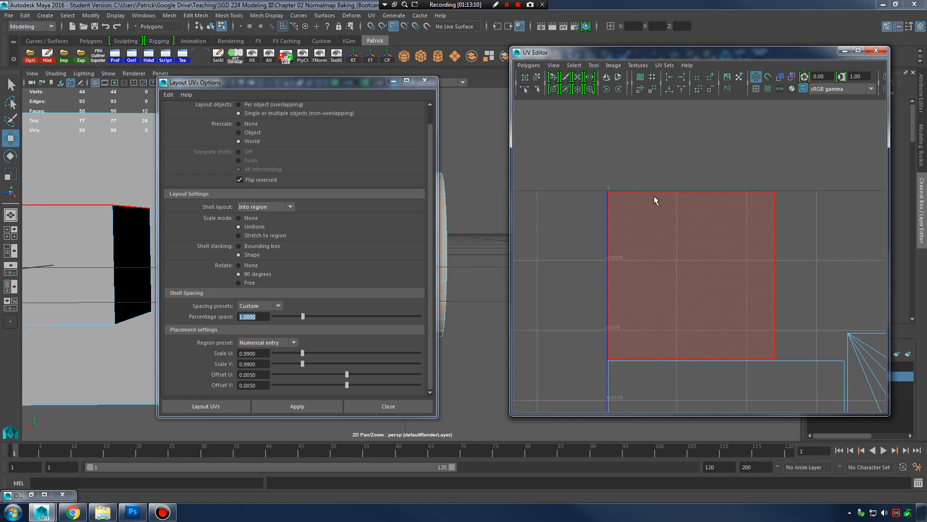
pyautogui.scroll(-6, 689, 221)
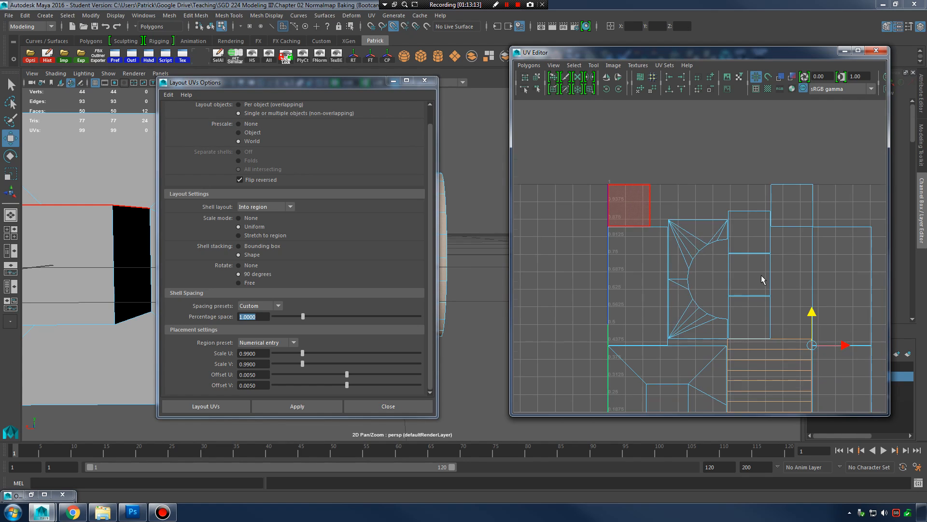
# Step: Switch to edge selection and select the shell edge lying along the V = 0 border of the UV space
pyautogui.press('f')
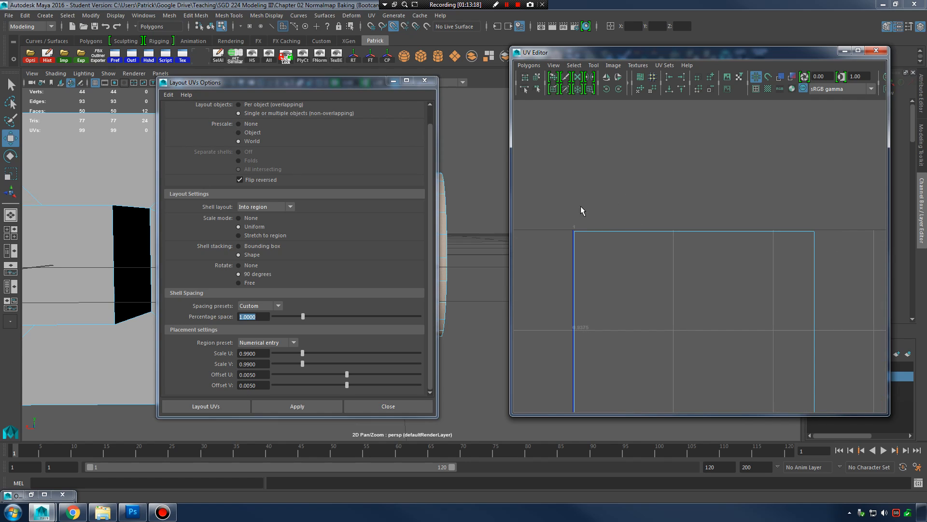
pyautogui.scroll(-3, 686, 305)
pyautogui.keyDown('alt'); pyautogui.moveTo(677, 322); pyautogui.dragTo(642, 128, button='middle'); pyautogui.keyUp('alt')
pyautogui.keyDown('alt'); pyautogui.moveTo(708, 322); pyautogui.dragTo(674, 127, button='middle'); pyautogui.keyUp('alt')
pyautogui.keyDown('alt'); pyautogui.moveTo(673, 339); pyautogui.dragTo(694, 154, button='middle'); pyautogui.keyUp('alt')
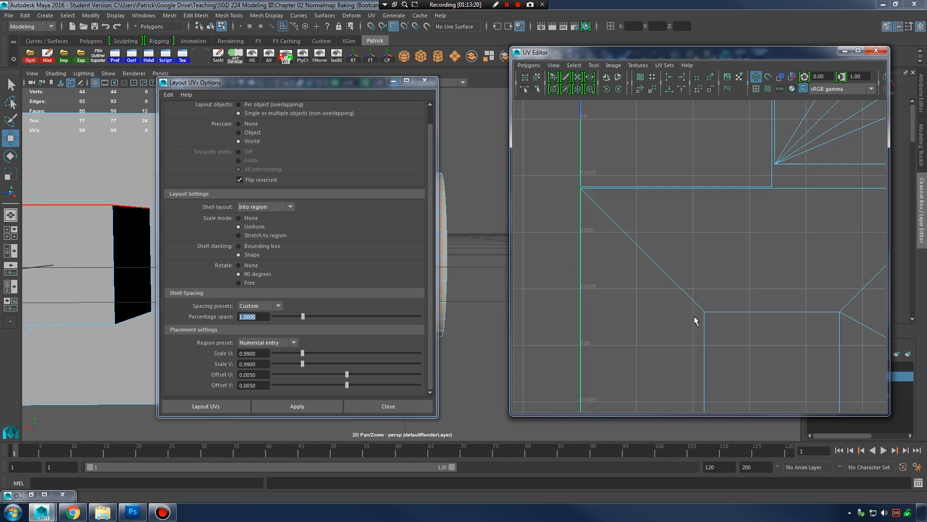
pyautogui.keyDown('alt'); pyautogui.moveTo(694, 316); pyautogui.dragTo(681, 169, button='middle'); pyautogui.keyUp('alt')
pyautogui.keyDown('alt'); pyautogui.moveTo(668, 367); pyautogui.dragTo(658, 212, button='middle'); pyautogui.keyUp('alt')
pyautogui.keyDown('alt'); pyautogui.moveTo(614, 291); pyautogui.dragTo(777, 297, button='right'); pyautogui.keyUp('alt')
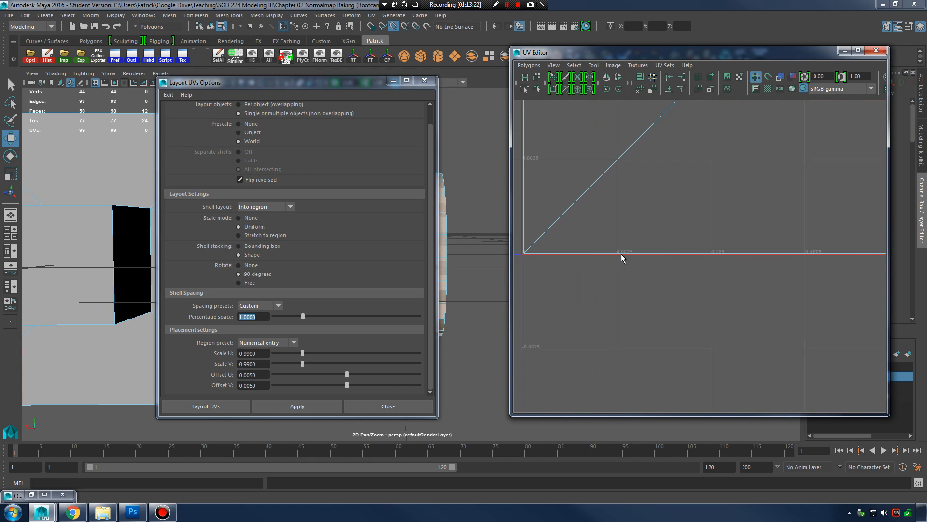
pyautogui.moveTo(621, 254); pyautogui.dragTo(623, 230, button='right')
pyautogui.click(628, 277)
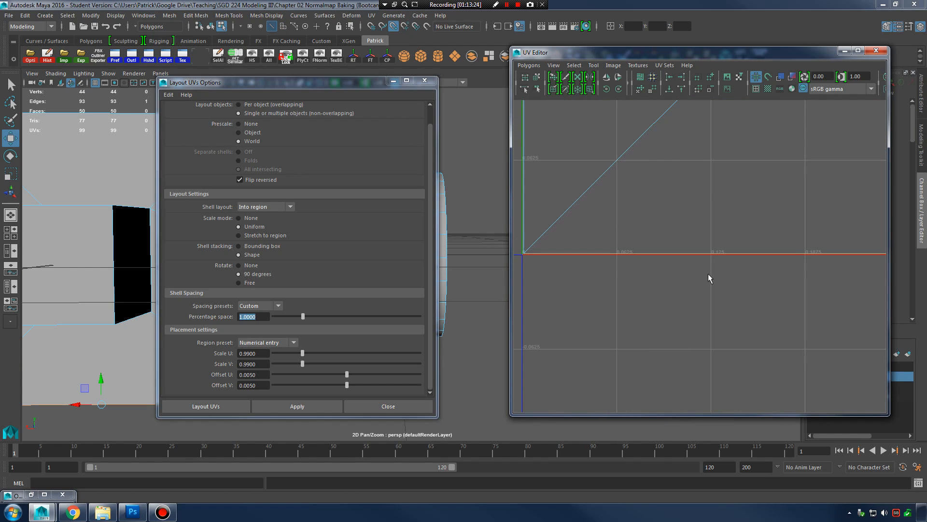
# Step: Select the upper edge of the square shell lying along the V = 1 border, opposite the previously selected edge
pyautogui.keyDown('alt'); pyautogui.moveTo(708, 274); pyautogui.dragTo(662, 271, button='right'); pyautogui.keyUp('alt')
pyautogui.keyDown('alt'); pyautogui.moveTo(628, 183); pyautogui.dragTo(624, 365, button='middle'); pyautogui.keyUp('alt')
pyautogui.moveTo(676, 130)
pyautogui.keyDown('alt'); pyautogui.mouseDown(button='middle')
pyautogui.moveTo(700, 364)
pyautogui.moveTo(665, 387)
pyautogui.mouseUp(button='middle'); pyautogui.keyUp('alt')
pyautogui.keyDown('alt'); pyautogui.moveTo(616, 145); pyautogui.dragTo(632, 374, button='middle'); pyautogui.keyUp('alt')
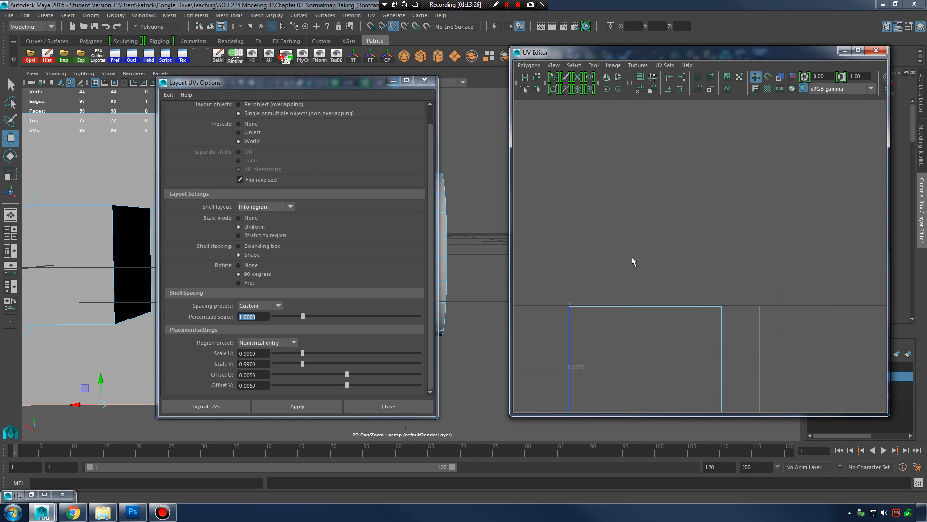
pyautogui.click(646, 306)
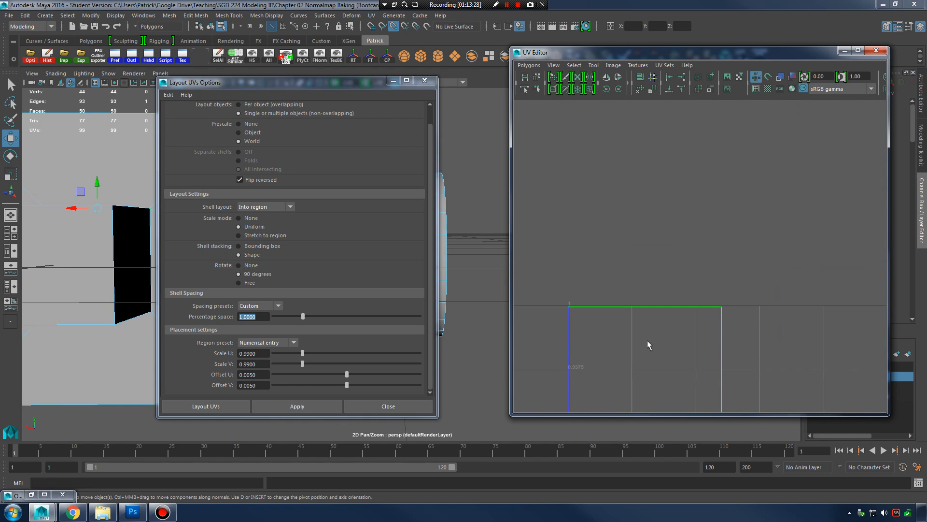
# Step: Examine the packed shells against the borders of the 0-to-1 UV space to judge the outer margins
pyautogui.keyDown('alt'); pyautogui.moveTo(757, 316); pyautogui.dragTo(683, 328, button='right'); pyautogui.keyUp('alt')
pyautogui.keyDown('alt'); pyautogui.moveTo(682, 328); pyautogui.dragTo(662, 249, button='middle'); pyautogui.keyUp('alt')
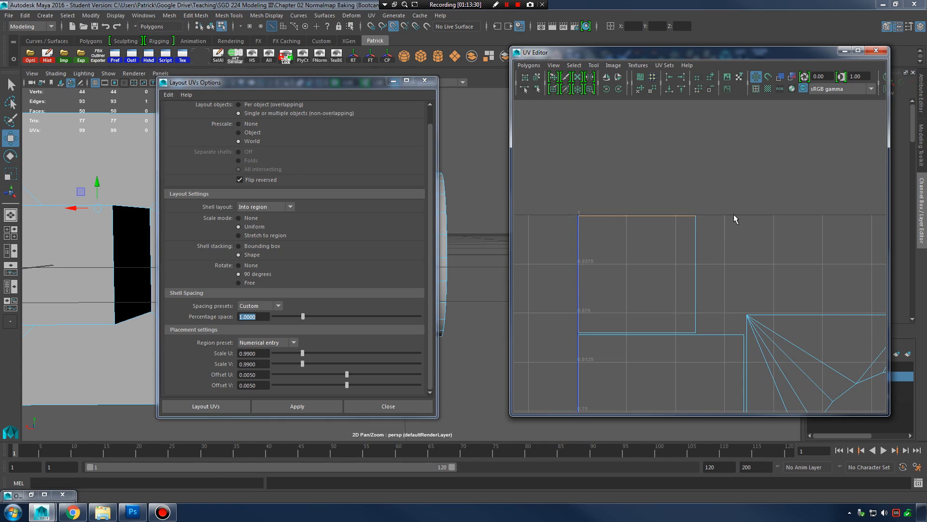
pyautogui.keyDown('alt'); pyautogui.moveTo(681, 228); pyautogui.dragTo(563, 262, button='right'); pyautogui.keyUp('alt')
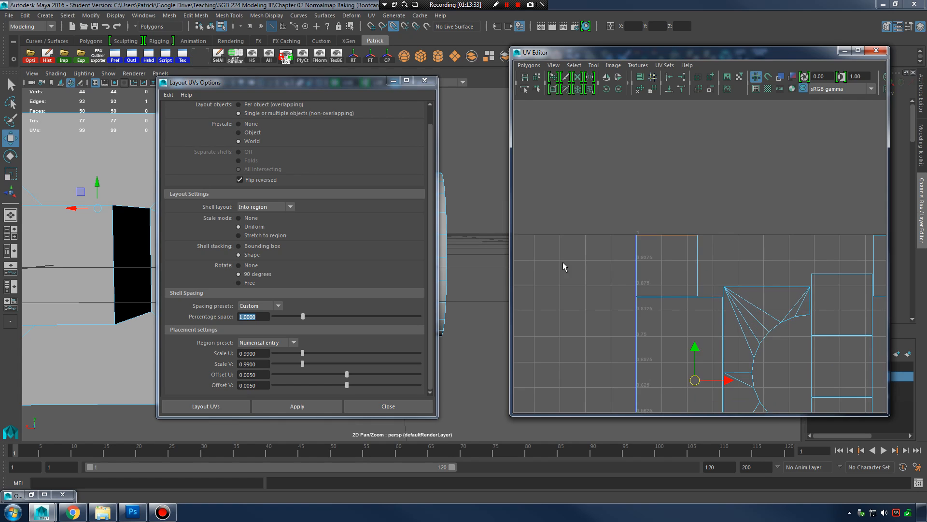
pyautogui.keyDown('alt'); pyautogui.moveTo(723, 301); pyautogui.dragTo(667, 227, button='middle'); pyautogui.keyUp('alt')
pyautogui.keyDown('alt'); pyautogui.moveTo(667, 227); pyautogui.dragTo(657, 229, button='right'); pyautogui.keyUp('alt')
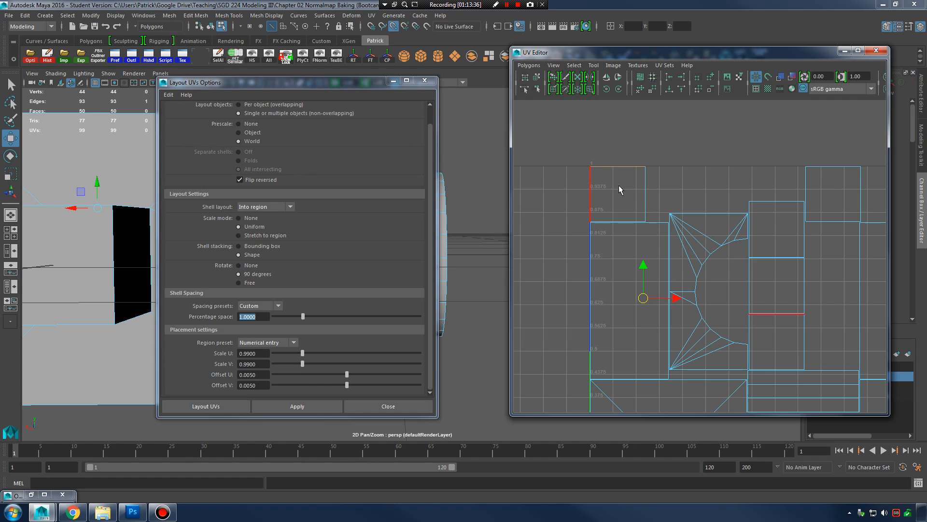
pyautogui.keyDown('alt'); pyautogui.moveTo(837, 208); pyautogui.dragTo(734, 188, button='middle'); pyautogui.keyUp('alt')
pyautogui.keyDown('alt'); pyautogui.moveTo(734, 188); pyautogui.dragTo(635, 172, button='right'); pyautogui.keyUp('alt')
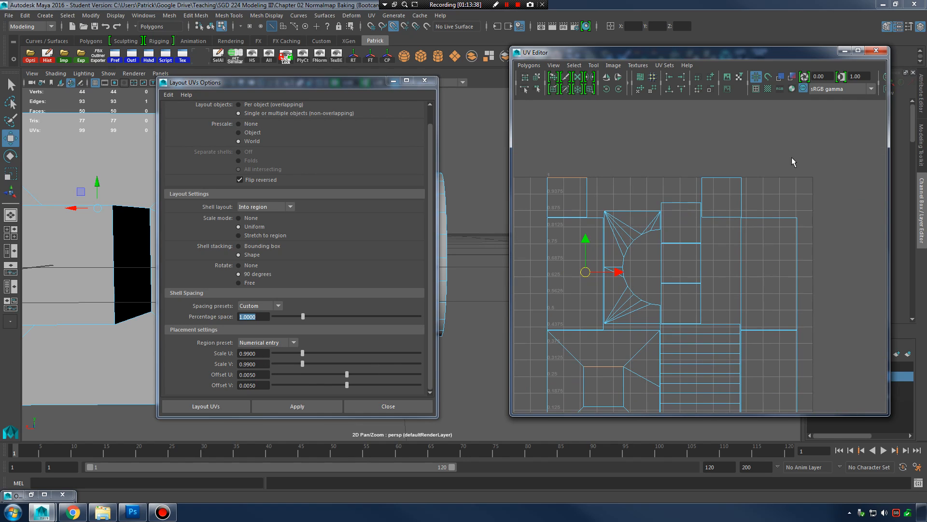
pyautogui.keyDown('alt'); pyautogui.moveTo(731, 340); pyautogui.dragTo(761, 257, button='middle'); pyautogui.keyUp('alt')
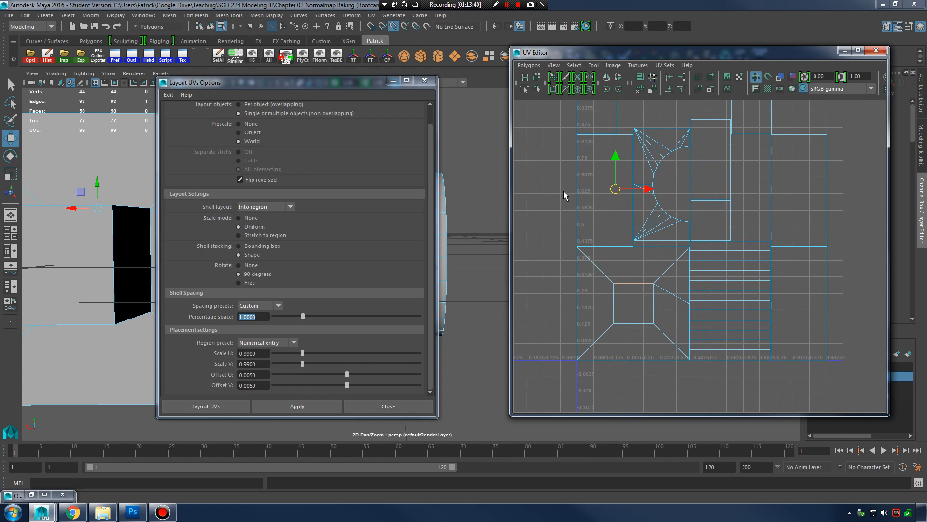
# Step: Lay out all UV shells with 1 percent spacing, U and V scale 0.99 and U and V offset 0.005
pyautogui.moveTo(555, 251); pyautogui.dragTo(585, 230, button='right')
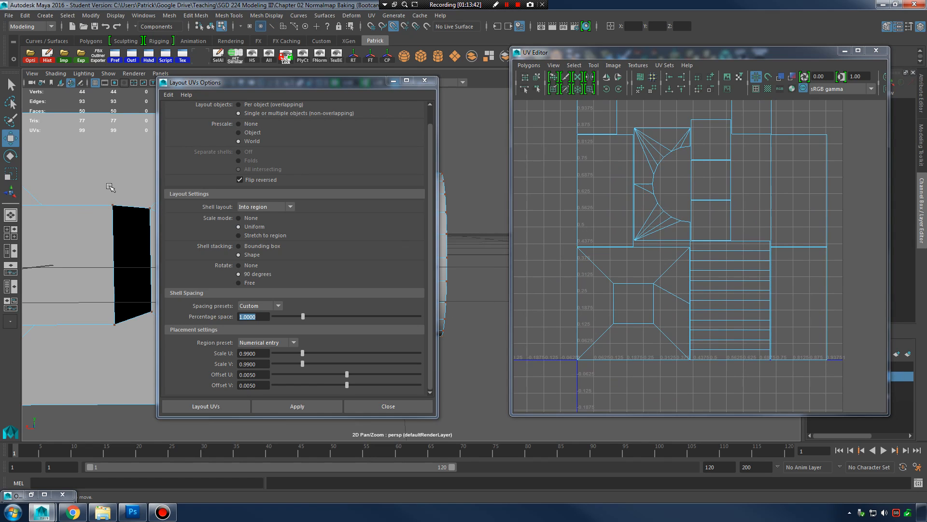
pyautogui.moveTo(111, 187); pyautogui.dragTo(116, 170, button='right')
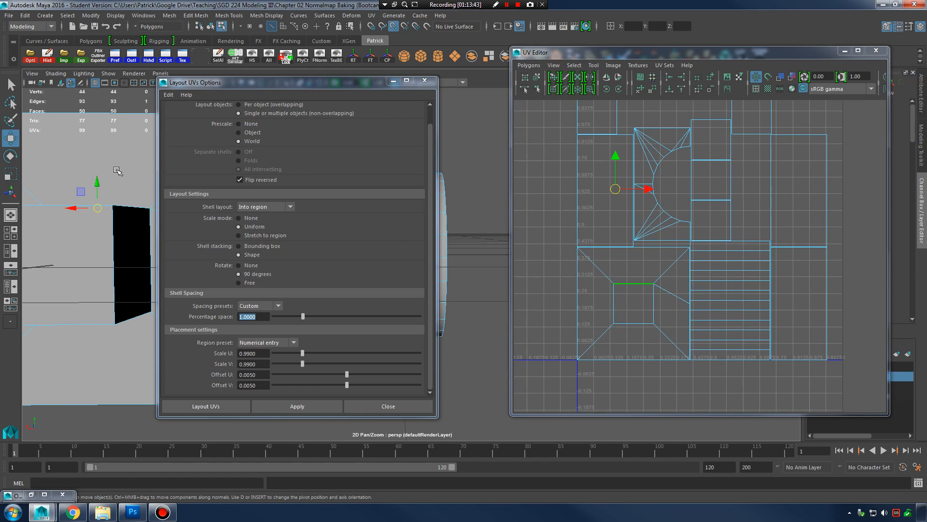
pyautogui.click(233, 405)
# Step: Examine the new UV layout's margins at the 0-to-1 border and the gaps between neighbouring shells
pyautogui.keyDown('alt'); pyautogui.moveTo(720, 189); pyautogui.dragTo(657, 144, button='middle'); pyautogui.keyUp('alt')
pyautogui.keyDown('alt'); pyautogui.moveTo(657, 144); pyautogui.dragTo(791, 184, button='right'); pyautogui.keyUp('alt')
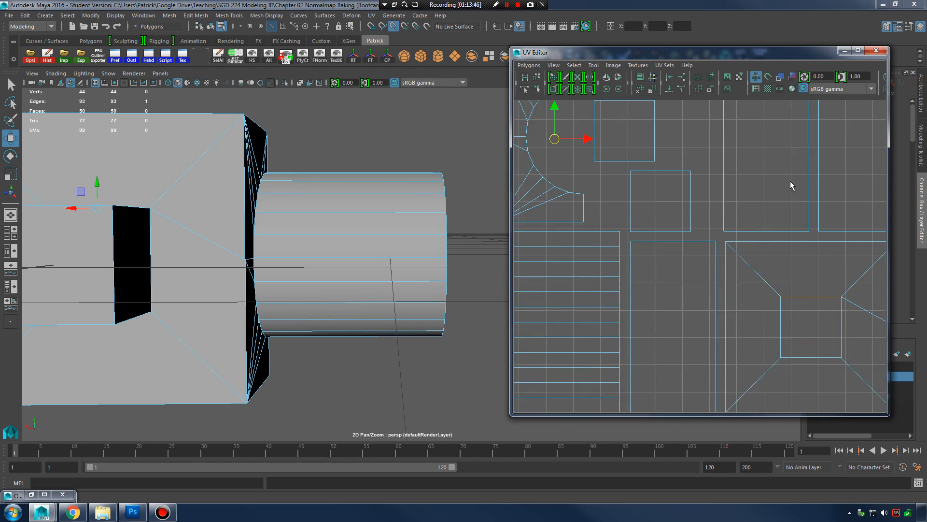
pyautogui.keyDown('alt'); pyautogui.moveTo(630, 391); pyautogui.dragTo(728, 223, button='middle'); pyautogui.keyUp('alt')
pyautogui.keyDown('alt'); pyautogui.moveTo(728, 223); pyautogui.dragTo(830, 264, button='right'); pyautogui.keyUp('alt')
pyautogui.keyDown('alt'); pyautogui.moveTo(576, 244); pyautogui.dragTo(625, 281, button='middle'); pyautogui.keyUp('alt')
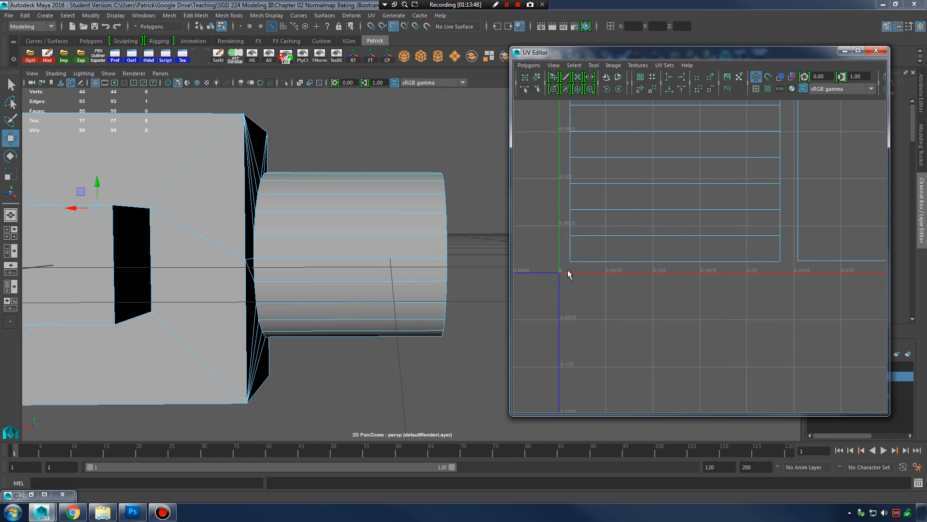
pyautogui.keyDown('alt'); pyautogui.moveTo(721, 141); pyautogui.dragTo(628, 364, button='middle'); pyautogui.keyUp('alt')
pyautogui.keyDown('alt'); pyautogui.moveTo(628, 365); pyautogui.dragTo(693, 214, button='right'); pyautogui.keyUp('alt')
pyautogui.keyDown('alt'); pyautogui.moveTo(692, 214); pyautogui.dragTo(639, 245, button='middle'); pyautogui.keyUp('alt')
pyautogui.keyDown('alt'); pyautogui.moveTo(803, 299); pyautogui.dragTo(785, 211, button='middle'); pyautogui.keyUp('alt')
pyautogui.keyDown('alt'); pyautogui.moveTo(843, 222); pyautogui.dragTo(728, 237, button='right'); pyautogui.keyUp('alt')
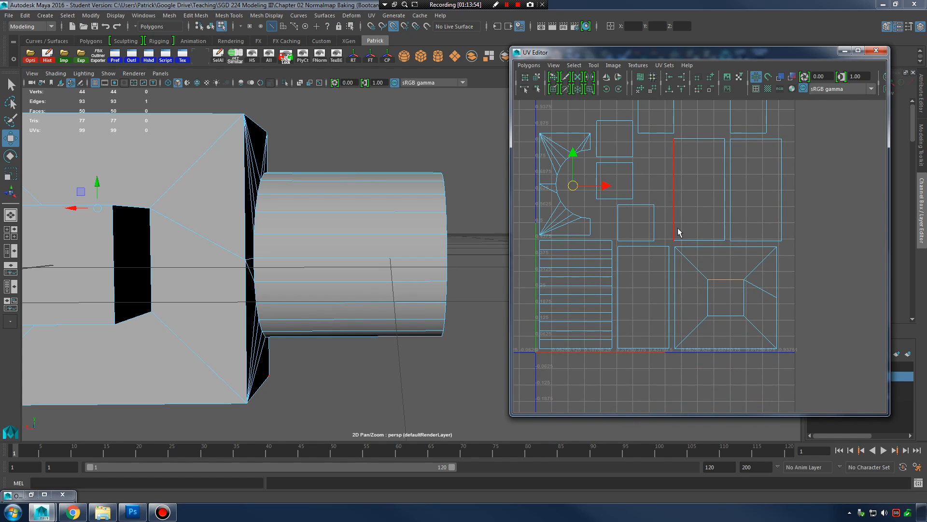
pyautogui.keyDown('alt'); pyautogui.moveTo(677, 192); pyautogui.dragTo(693, 257, button='middle'); pyautogui.keyUp('alt')
pyautogui.keyDown('alt'); pyautogui.moveTo(693, 257); pyautogui.dragTo(728, 245, button='right'); pyautogui.keyUp('alt')
pyautogui.keyDown('alt'); pyautogui.moveTo(678, 225); pyautogui.dragTo(727, 173, button='middle'); pyautogui.keyUp('alt')
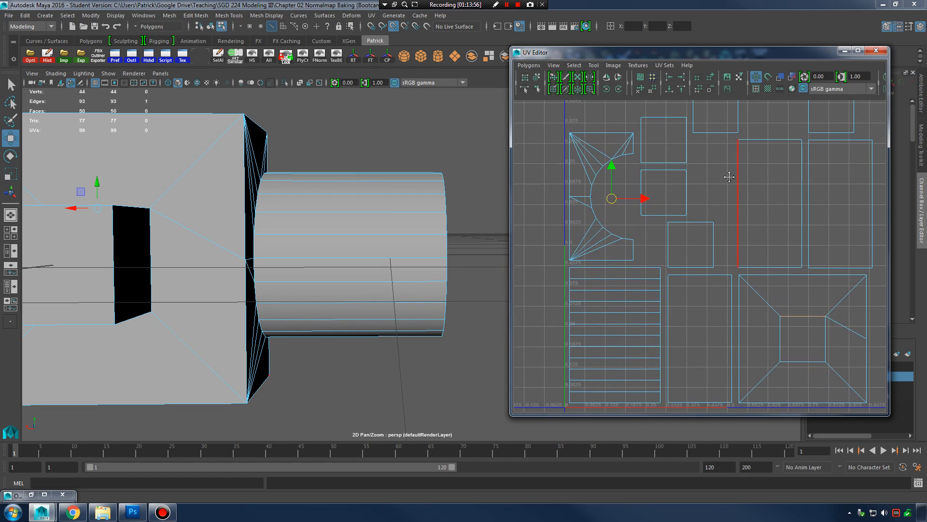
pyautogui.keyDown('alt'); pyautogui.moveTo(732, 209); pyautogui.dragTo(717, 239, button='middle'); pyautogui.keyUp('alt')
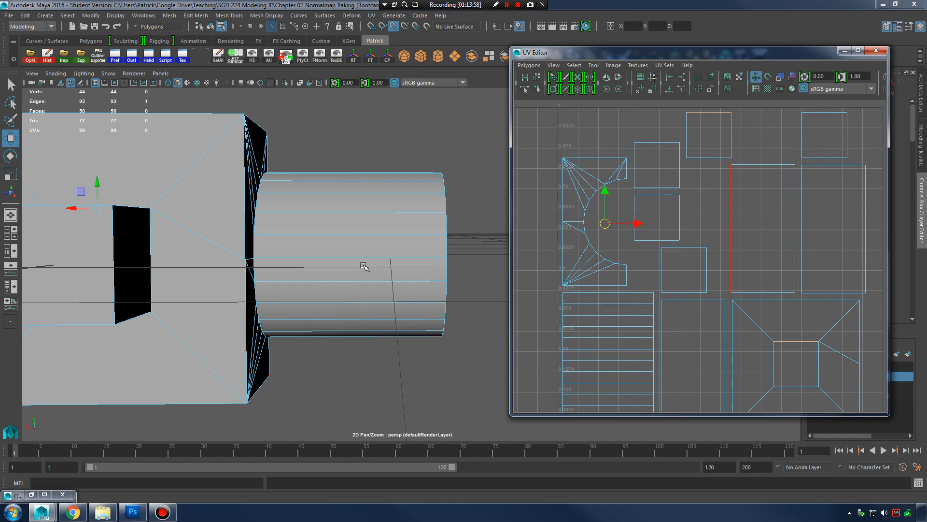
# Step: Return to object mode and select the low-poly half mesh
pyautogui.keyDown('alt'); pyautogui.moveTo(363, 266); pyautogui.dragTo(376, 294); pyautogui.keyUp('alt')
pyautogui.keyDown('alt'); pyautogui.moveTo(376, 293); pyautogui.dragTo(321, 293, button='middle'); pyautogui.keyUp('alt')
pyautogui.moveTo(346, 207); pyautogui.dragTo(377, 190, button='right')
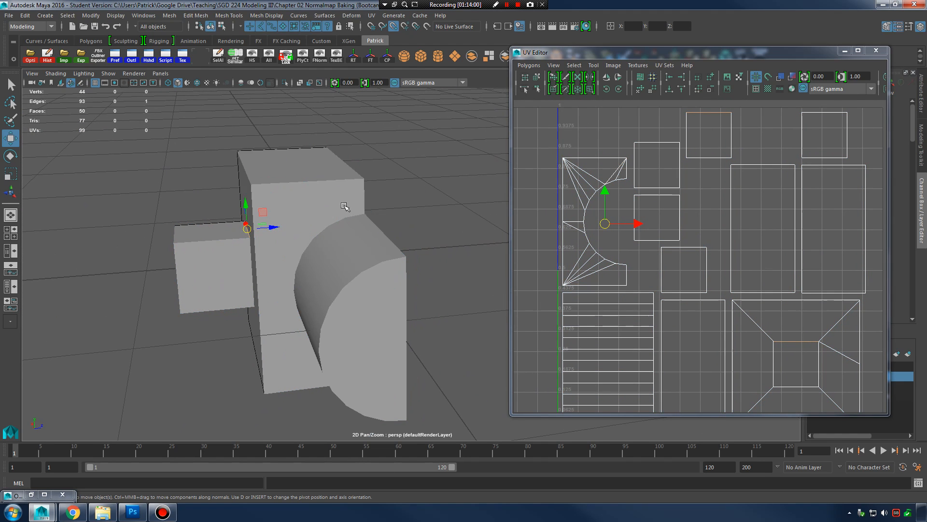
pyautogui.click(345, 206)
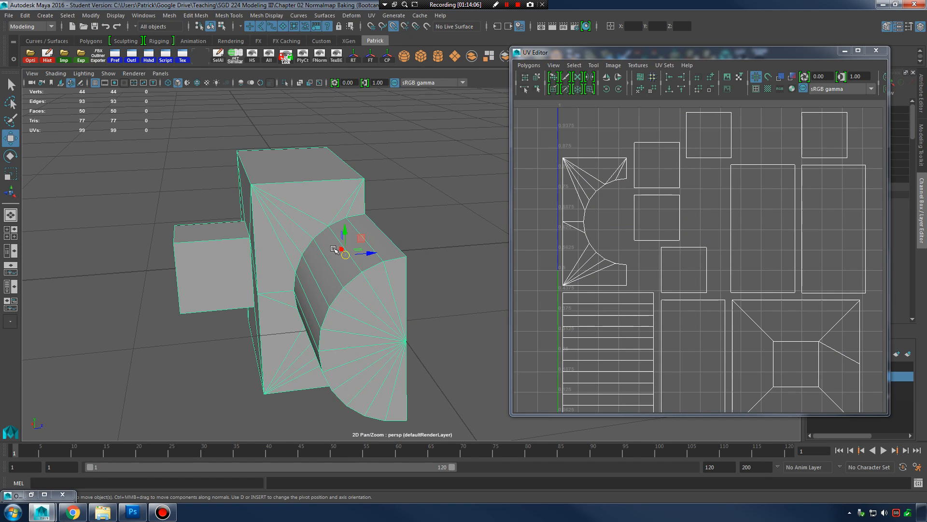
# Step: Duplicate the half mesh and try mirroring the copy across its open side through Scale Z
pyautogui.keyDown('alt'); pyautogui.moveTo(334, 248); pyautogui.dragTo(396, 244); pyautogui.keyUp('alt')
pyautogui.click(844, 51)
pyautogui.keyDown('alt'); pyautogui.moveTo(539, 222); pyautogui.dragTo(516, 224); pyautogui.keyUp('alt')
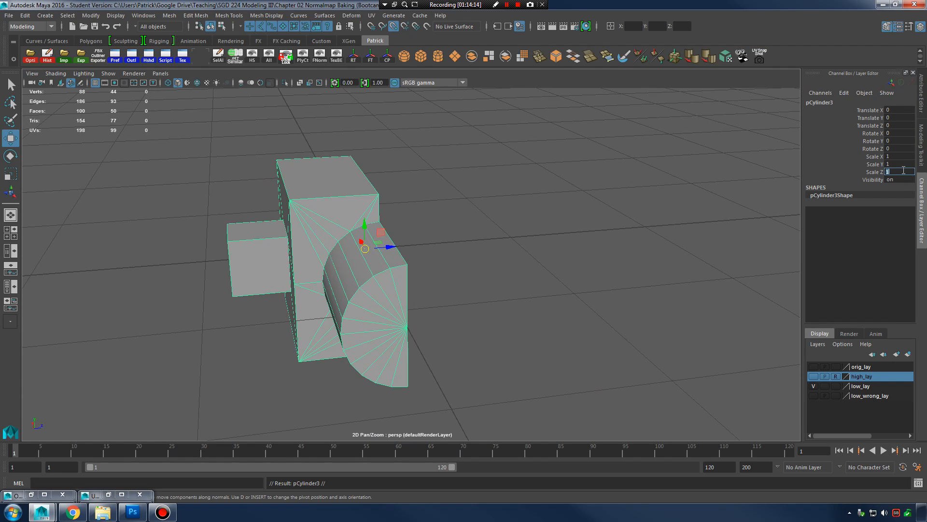
pyautogui.press('Return')
pyautogui.keyDown('alt'); pyautogui.moveTo(543, 251); pyautogui.dragTo(657, 276); pyautogui.keyUp('alt')
pyautogui.click(669, 276)
pyautogui.keyDown('alt'); pyautogui.moveTo(470, 323); pyautogui.dragTo(333, 356); pyautogui.keyUp('alt')
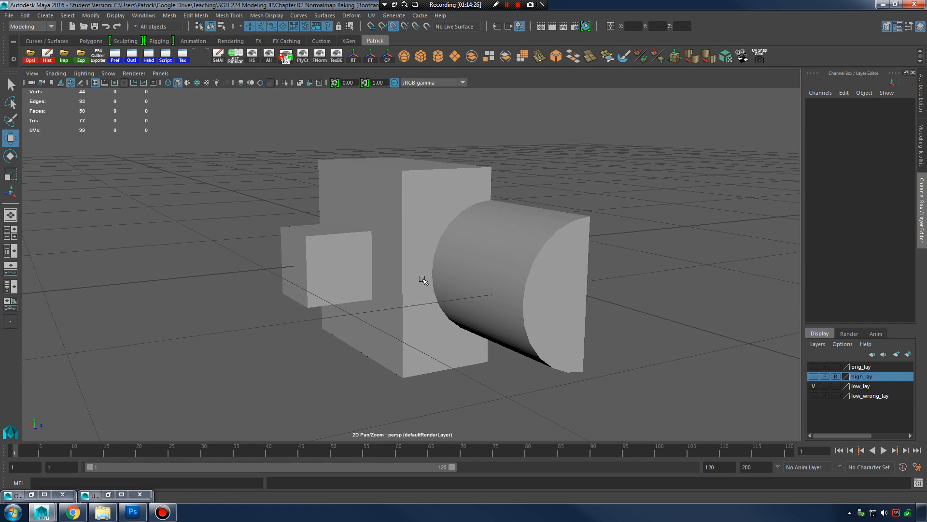
# Step: Open the Outliner and delete all construction history in the scene, clearing the leftover pCylinder1 group
pyautogui.click(411, 227)
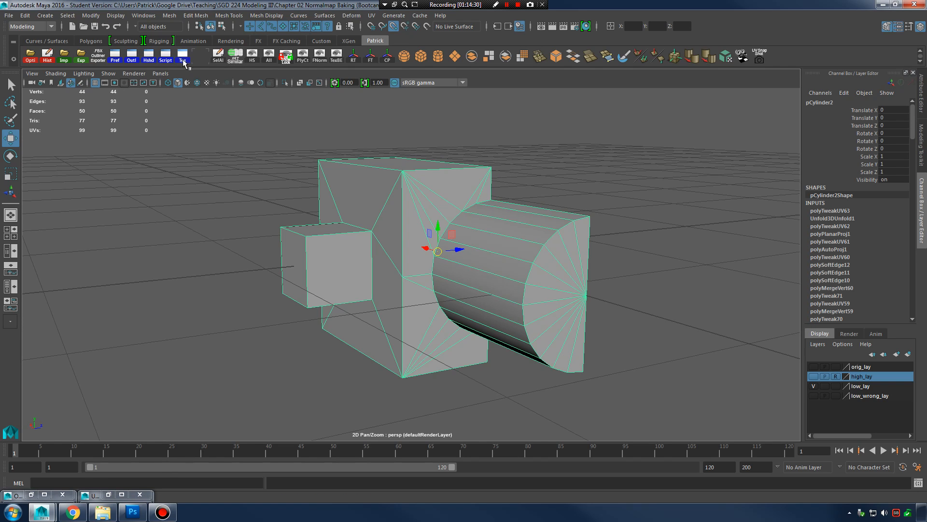
pyautogui.click(137, 58)
pyautogui.click(89, 302)
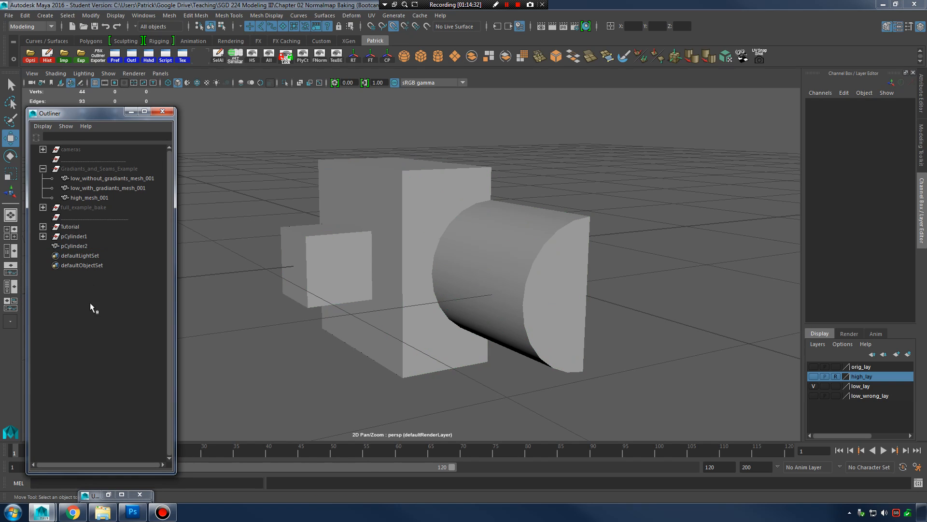
pyautogui.click(73, 236)
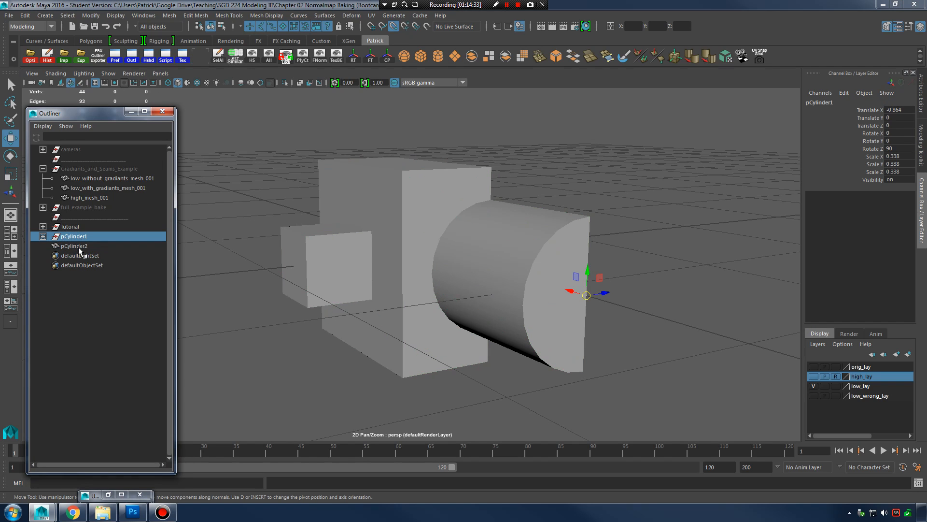
pyautogui.click(25, 15)
pyautogui.moveTo(116, 139)
pyautogui.click(164, 148)
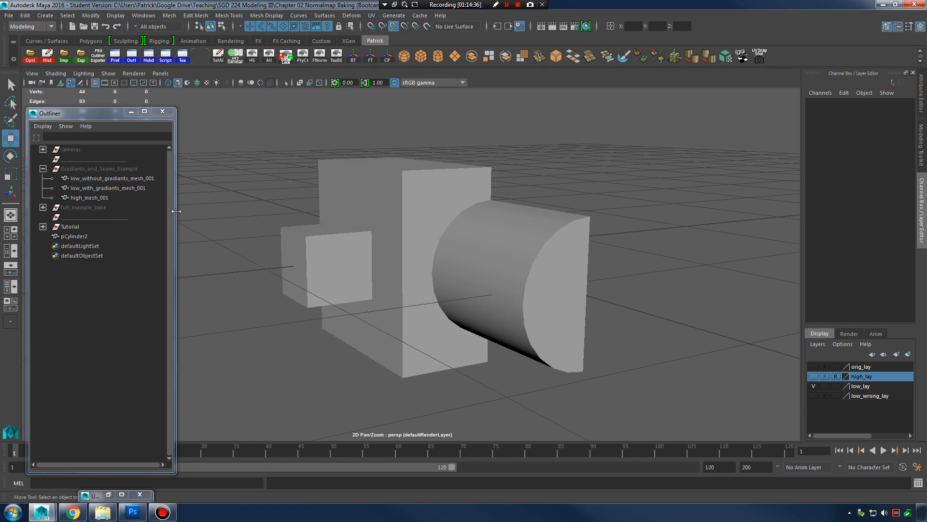
# Step: Rename pCylinder2 to low_mesh_001
pyautogui.click(67, 237)
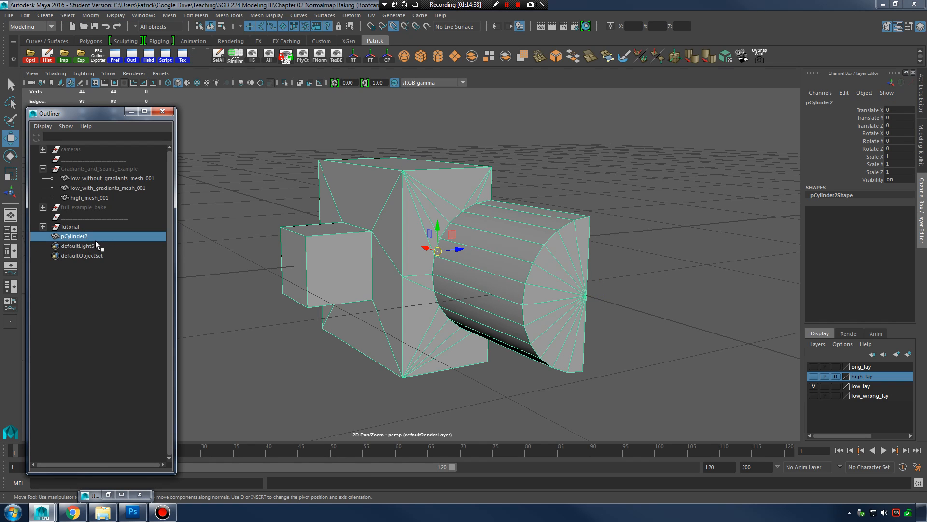
pyautogui.doubleClick(81, 237)
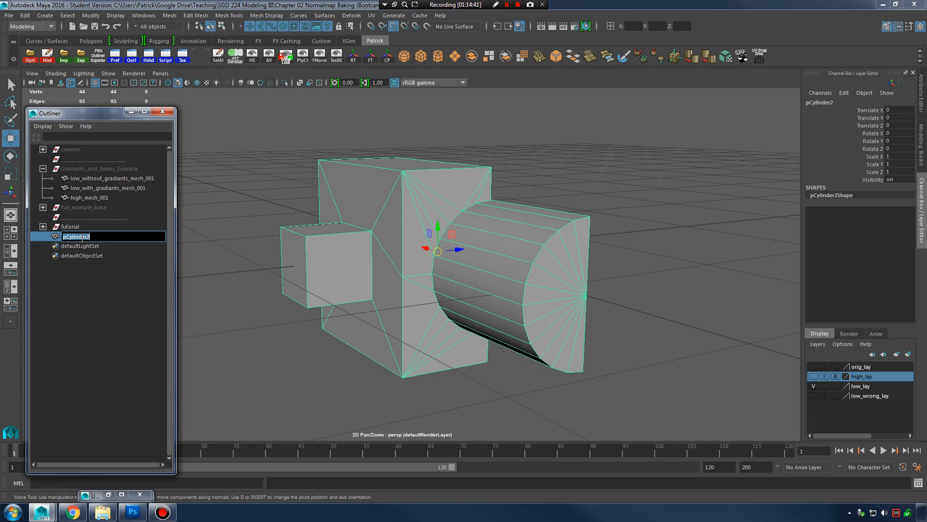
pyautogui.write('low_mesh_001')
pyautogui.press('Return')
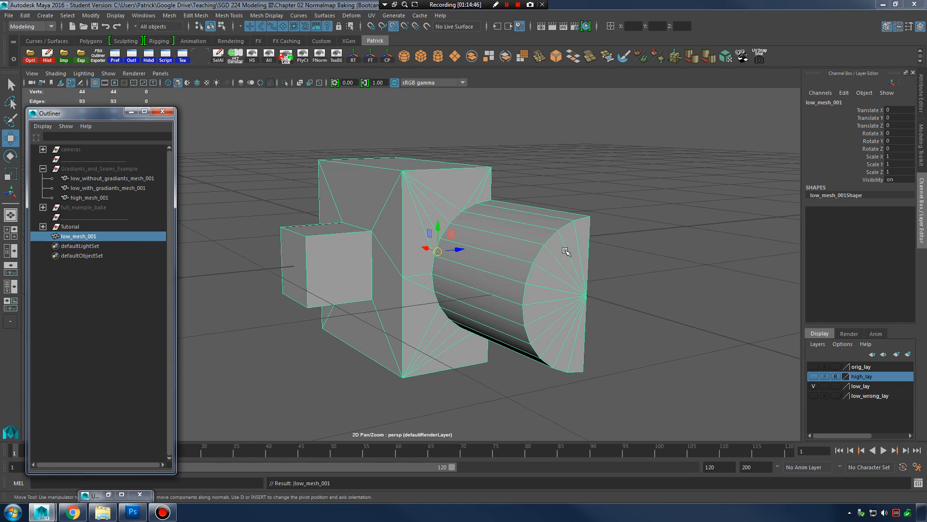
# Step: Duplicate low_mesh_001 and mirror the copy across the open side with a Scale Z of -1
pyautogui.moveTo(565, 250)
pyautogui.keyDown('alt'); pyautogui.mouseDown()
pyautogui.moveTo(525, 244)
pyautogui.moveTo(590, 252)
pyautogui.moveTo(560, 254)
pyautogui.mouseUp(); pyautogui.keyUp('alt')
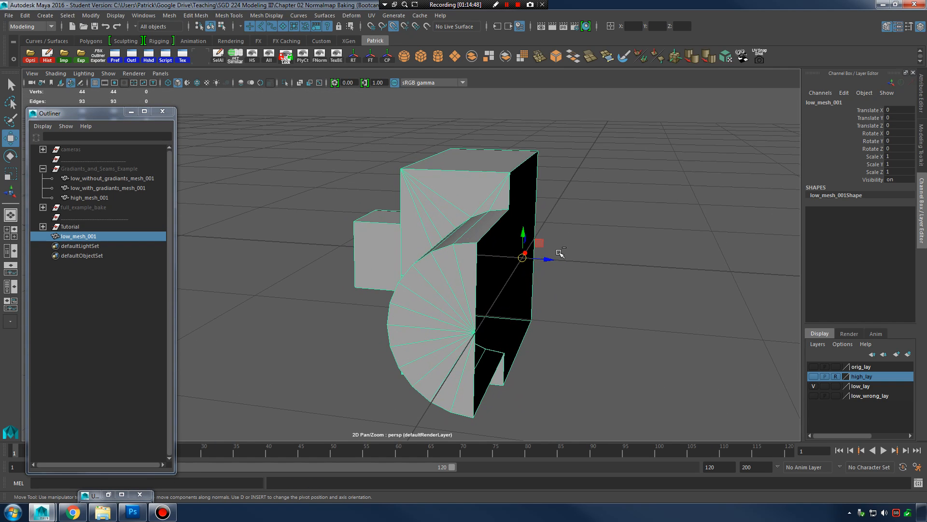
pyautogui.hotkey('ctrl', 'd')
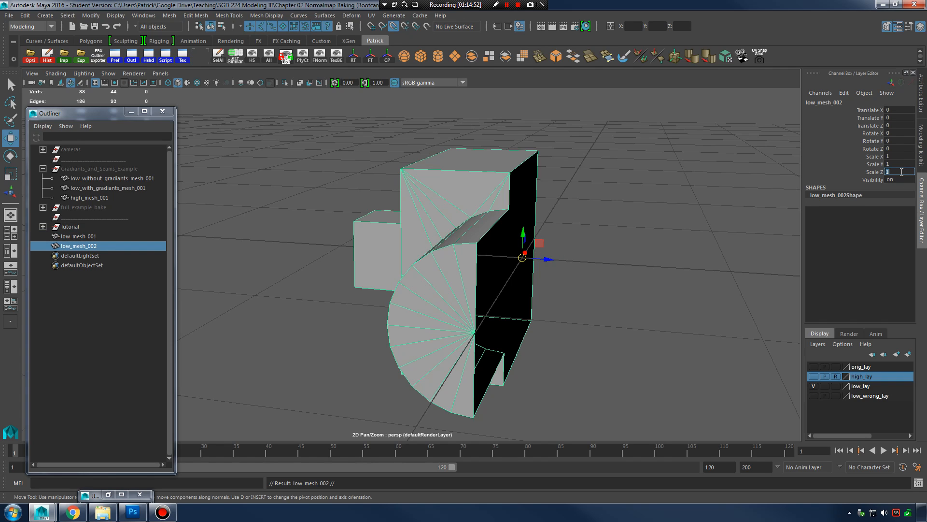
pyautogui.press('Return')
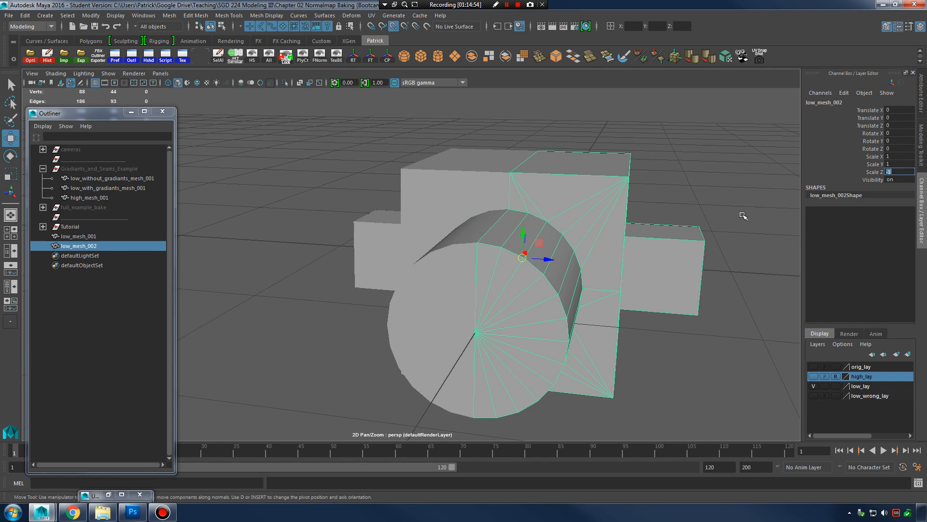
pyautogui.keyDown('alt'); pyautogui.moveTo(743, 216); pyautogui.dragTo(408, 191); pyautogui.keyUp('alt')
pyautogui.keyDown('shift'); pyautogui.click(408, 191); pyautogui.keyUp('shift')
pyautogui.keyDown('alt'); pyautogui.moveTo(513, 182); pyautogui.dragTo(528, 186); pyautogui.keyUp('alt')
pyautogui.keyDown('alt'); pyautogui.moveTo(637, 195); pyautogui.dragTo(662, 189); pyautogui.keyUp('alt')
pyautogui.click(662, 188)
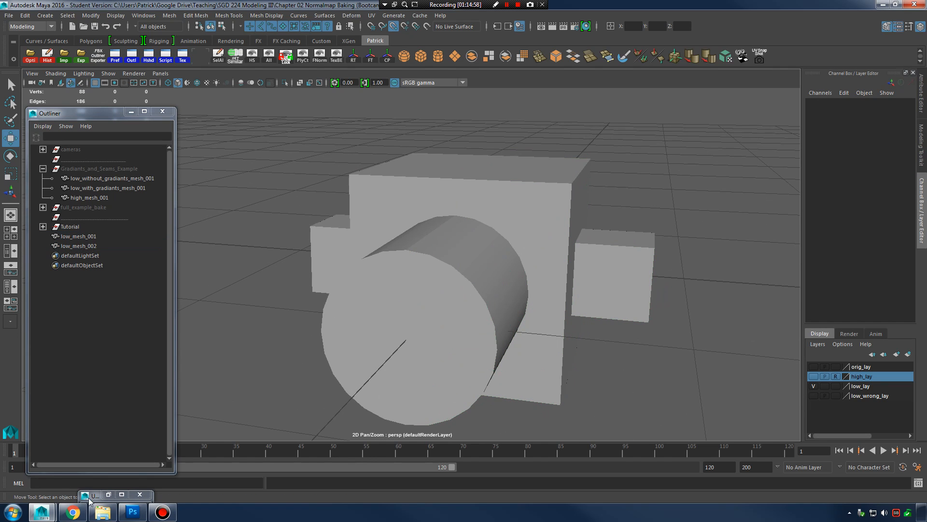
# Step: Reopen the UV Editor and display the UV layout of low_mesh_001
pyautogui.click(109, 493)
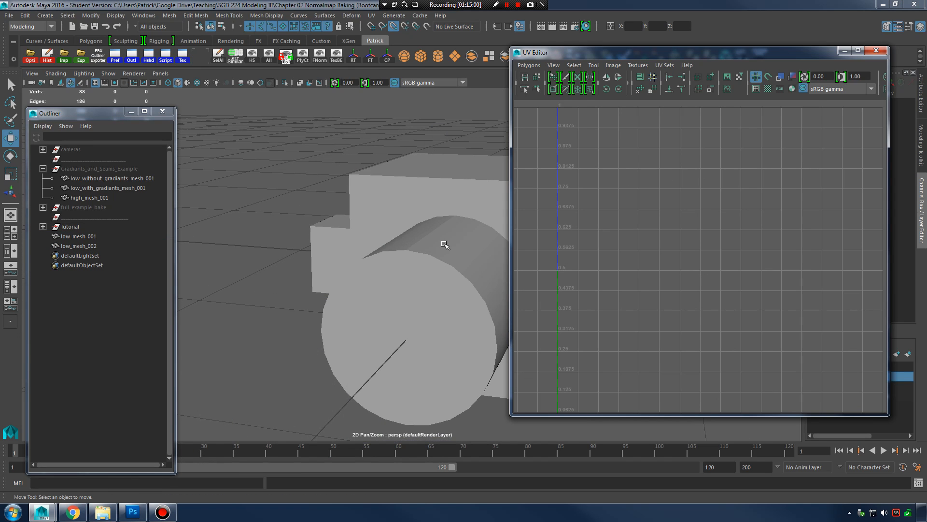
pyautogui.keyDown('alt'); pyautogui.moveTo(450, 239); pyautogui.dragTo(357, 233); pyautogui.keyUp('alt')
pyautogui.click(303, 199)
pyautogui.scroll(-2, 701, 247)
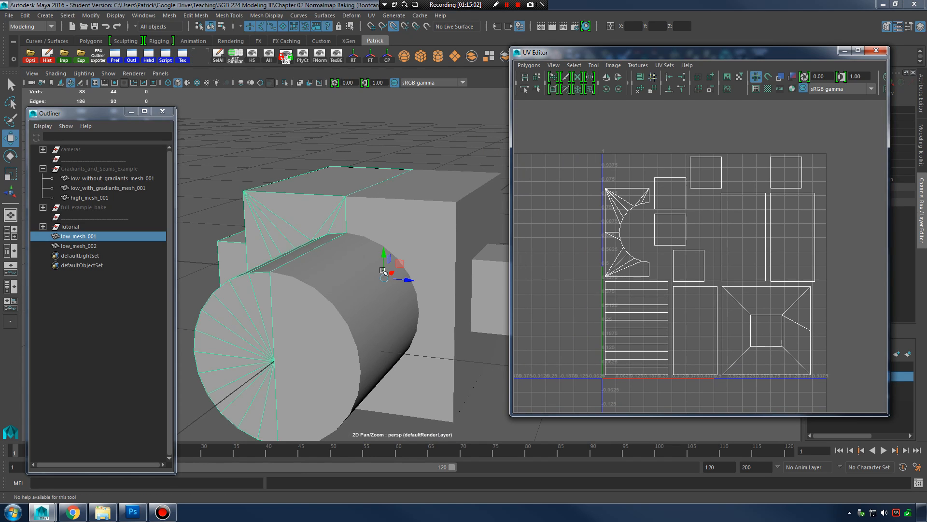
pyautogui.keyDown('alt'); pyautogui.moveTo(383, 270); pyautogui.dragTo(360, 262); pyautogui.keyUp('alt')
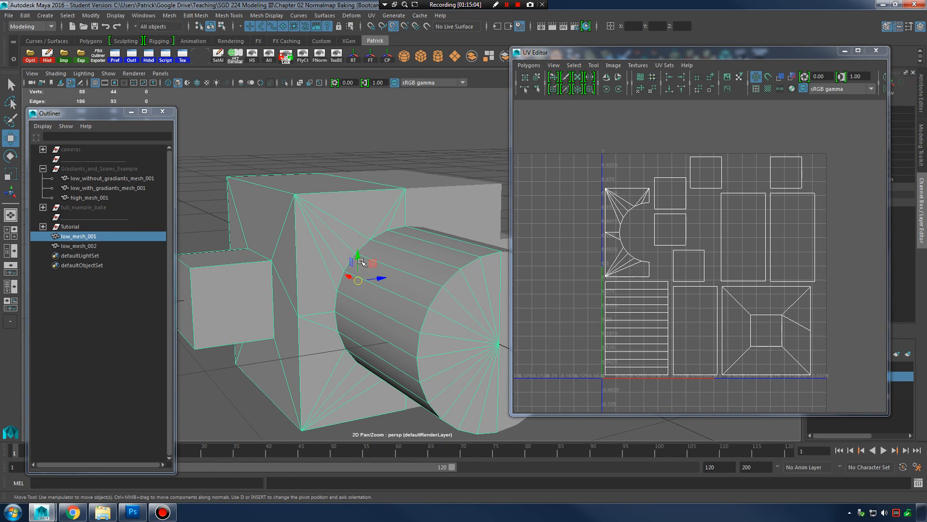
pyautogui.keyDown('alt'); pyautogui.moveTo(419, 313); pyautogui.dragTo(406, 288); pyautogui.keyUp('alt')
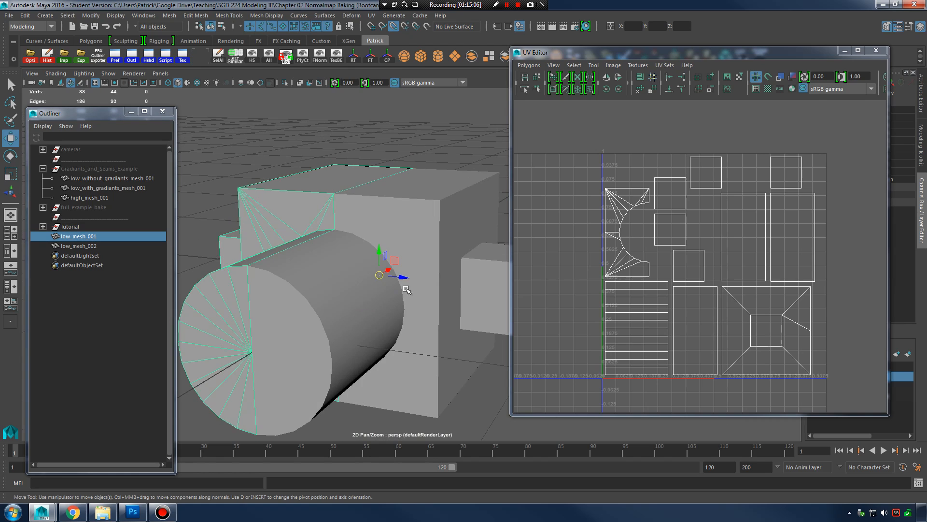
# Step: Alternate the selection between low_mesh_001 and low_mesh_002 to compare the UV layouts of the two halves
pyautogui.click(457, 194)
pyautogui.click(300, 200)
pyautogui.click(406, 202)
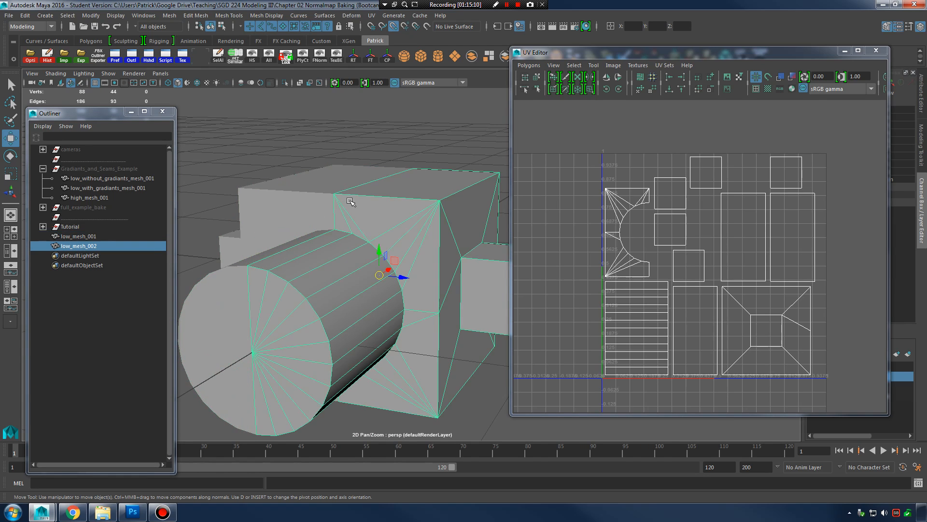
pyautogui.click(299, 201)
pyautogui.click(398, 203)
pyautogui.click(303, 202)
pyautogui.click(435, 213)
pyautogui.click(308, 203)
pyautogui.click(403, 214)
pyautogui.click(298, 202)
pyautogui.click(405, 212)
pyautogui.click(306, 199)
pyautogui.click(408, 209)
pyautogui.click(306, 196)
pyautogui.click(401, 205)
# Step: Delete the faces of the small protruding box on low_mesh_002
pyautogui.keyDown('alt'); pyautogui.moveTo(426, 236); pyautogui.dragTo(417, 239); pyautogui.keyUp('alt')
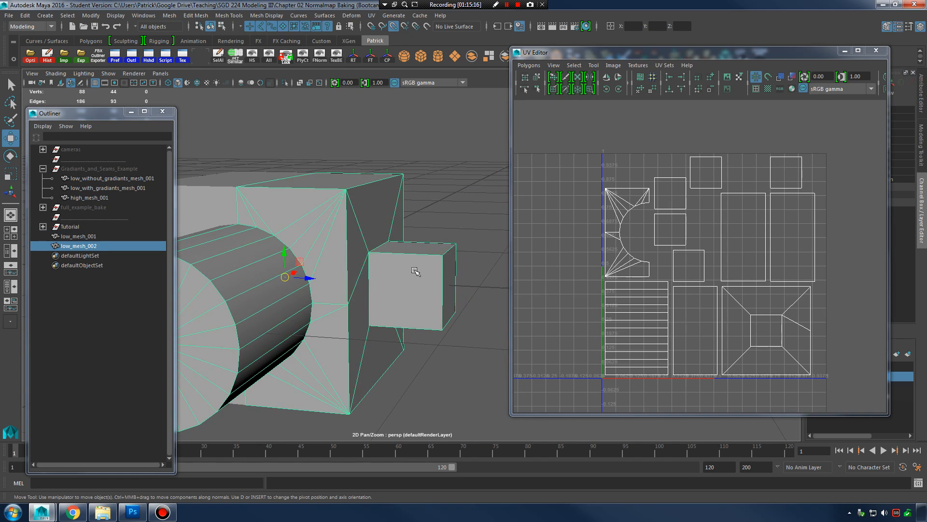
pyautogui.keyDown('alt'); pyautogui.moveTo(416, 271); pyautogui.dragTo(406, 234); pyautogui.keyUp('alt')
pyautogui.keyDown('alt'); pyautogui.moveTo(418, 288); pyautogui.dragTo(422, 236); pyautogui.keyUp('alt')
pyautogui.moveTo(420, 232); pyautogui.dragTo(420, 264, button='right')
pyautogui.moveTo(411, 236); pyautogui.dragTo(490, 356)
pyautogui.press('Delete')
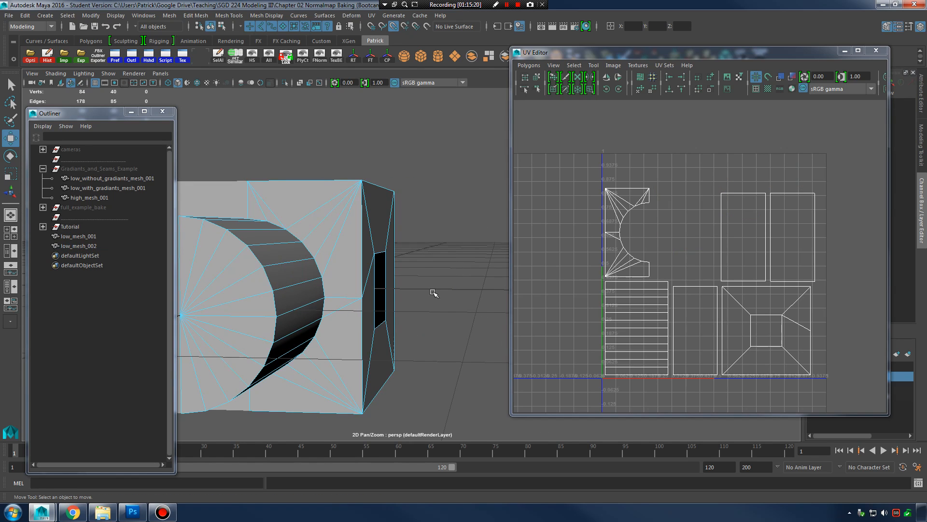
# Step: Select the trapezoid face above the square hole on low_mesh_002 and inspect its place in the UV layout
pyautogui.click(408, 190)
pyautogui.keyDown('alt'); pyautogui.moveTo(439, 285); pyautogui.dragTo(399, 232); pyautogui.keyUp('alt')
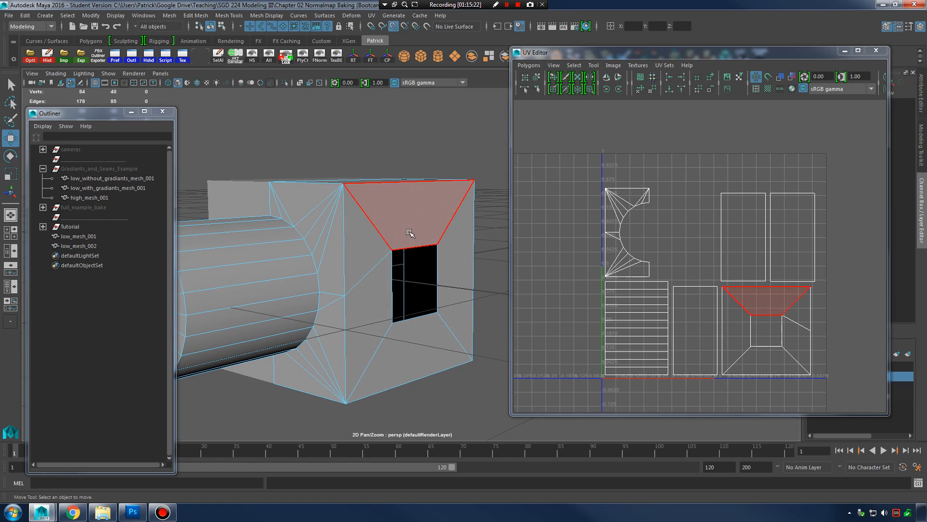
pyautogui.keyDown('shift'); pyautogui.click(424, 268); pyautogui.keyUp('shift')
pyautogui.keyDown('alt'); pyautogui.moveTo(439, 313); pyautogui.dragTo(405, 271); pyautogui.keyUp('alt')
# Step: Close the square hole in low_mesh_002 by snapping three of its corner vertices onto the upper corner farthest from the cylinder
pyautogui.moveTo(364, 213); pyautogui.dragTo(324, 207, button='right')
pyautogui.click(360, 228)
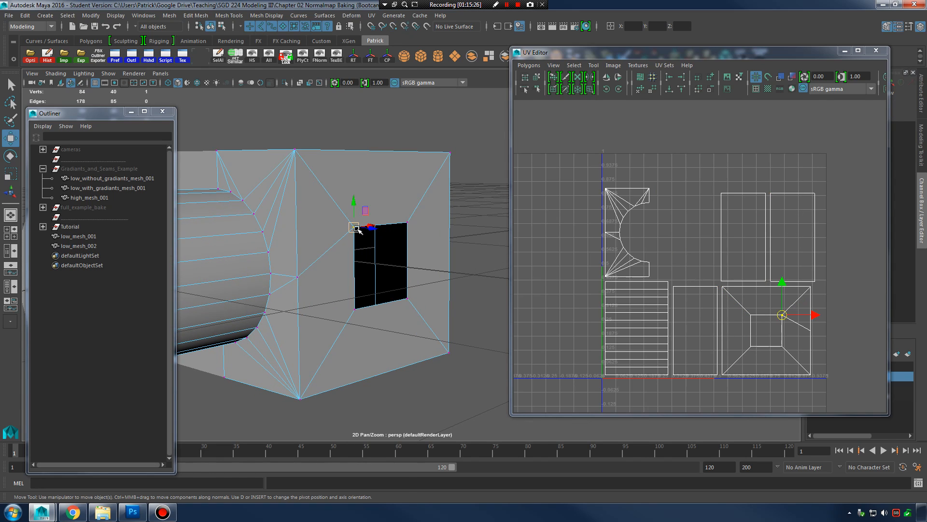
pyautogui.moveTo(357, 229); pyautogui.dragTo(408, 222)
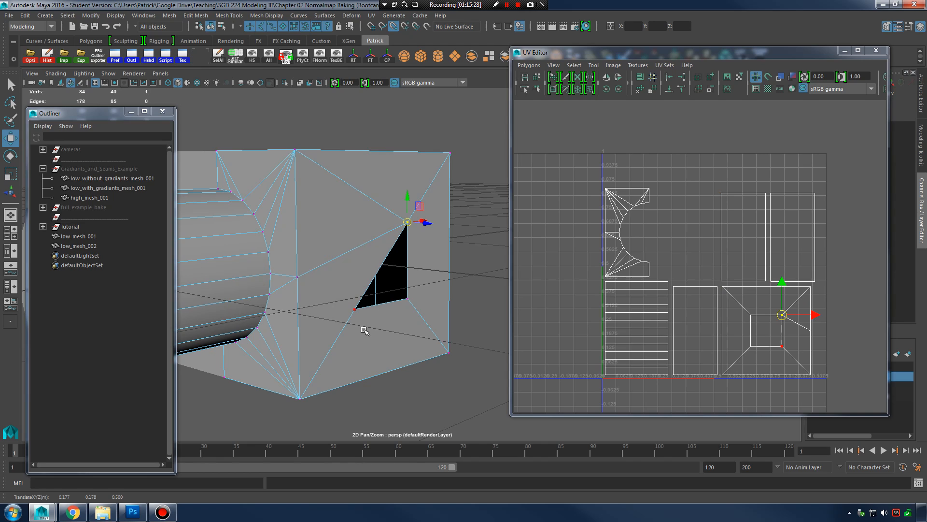
pyautogui.click(355, 308)
pyautogui.moveTo(355, 309); pyautogui.dragTo(406, 225)
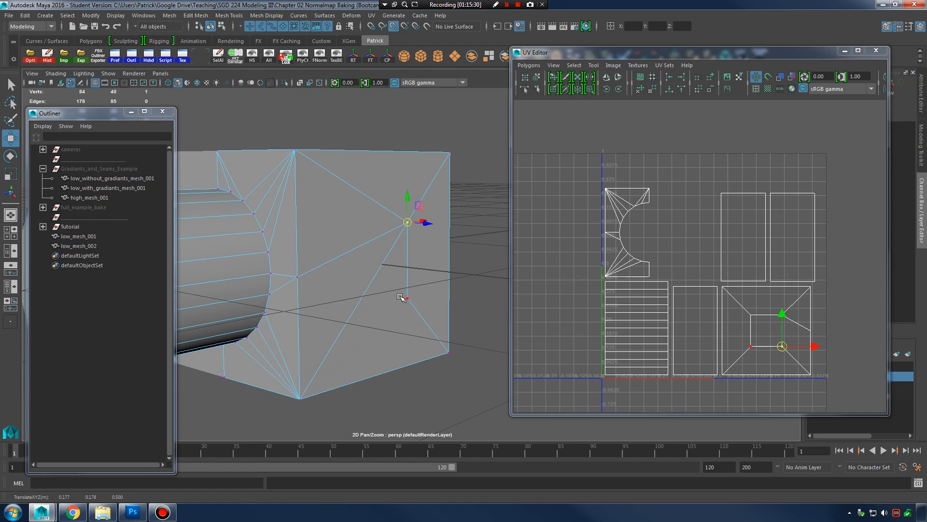
pyautogui.click(407, 296)
pyautogui.click(407, 296)
pyautogui.moveTo(408, 296); pyautogui.dragTo(414, 225)
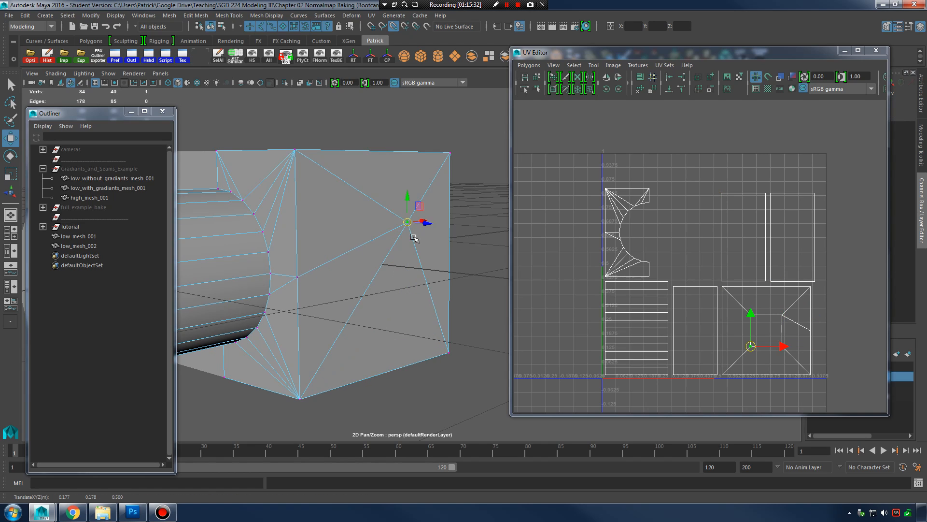
pyautogui.keyDown('alt'); pyautogui.moveTo(407, 284); pyautogui.dragTo(401, 291, button='middle'); pyautogui.keyUp('alt')
pyautogui.keyDown('alt'); pyautogui.moveTo(400, 290); pyautogui.dragTo(406, 278); pyautogui.keyUp('alt')
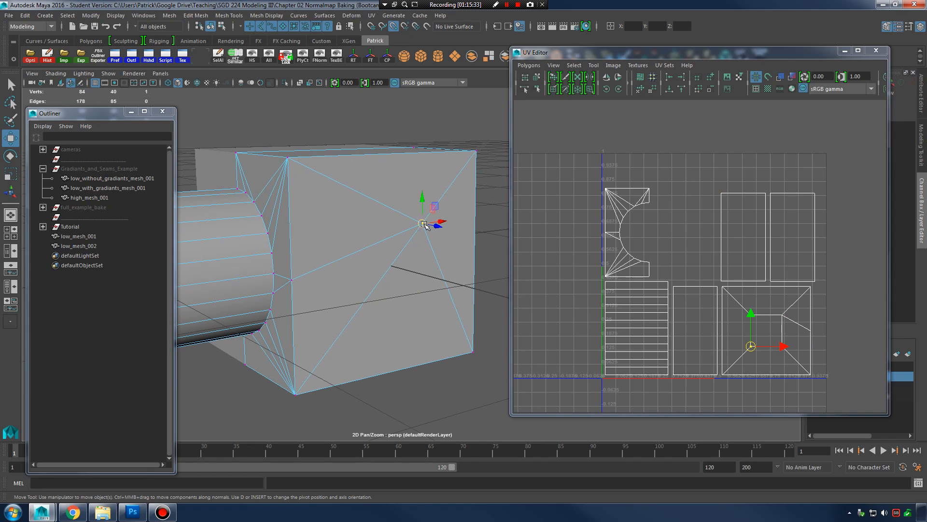
# Step: Snap the stacked hole vertices of low_mesh_002 onto the box's upper corner nearest the cylinder
pyautogui.click(469, 151)
pyautogui.keyDown('alt'); pyautogui.moveTo(421, 227); pyautogui.dragTo(465, 218); pyautogui.keyUp('alt')
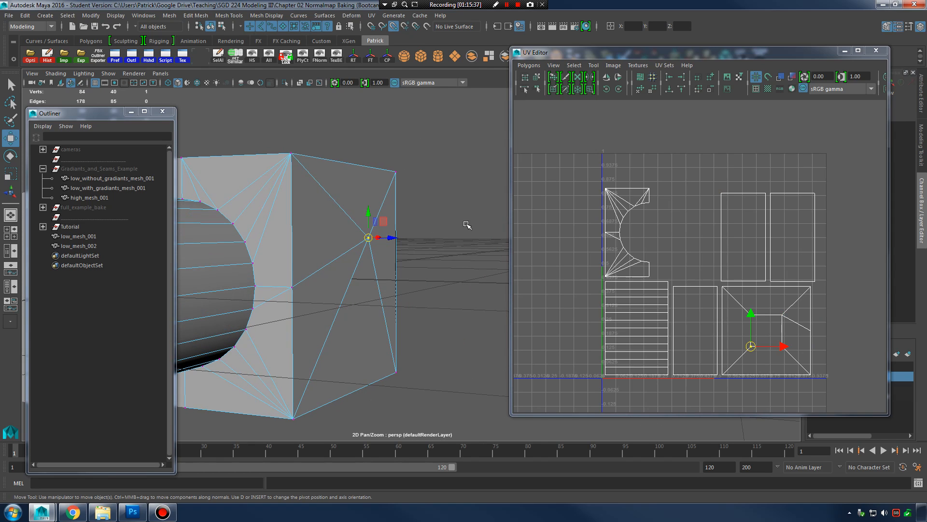
pyautogui.click(466, 223)
pyautogui.moveTo(354, 224); pyautogui.dragTo(292, 156)
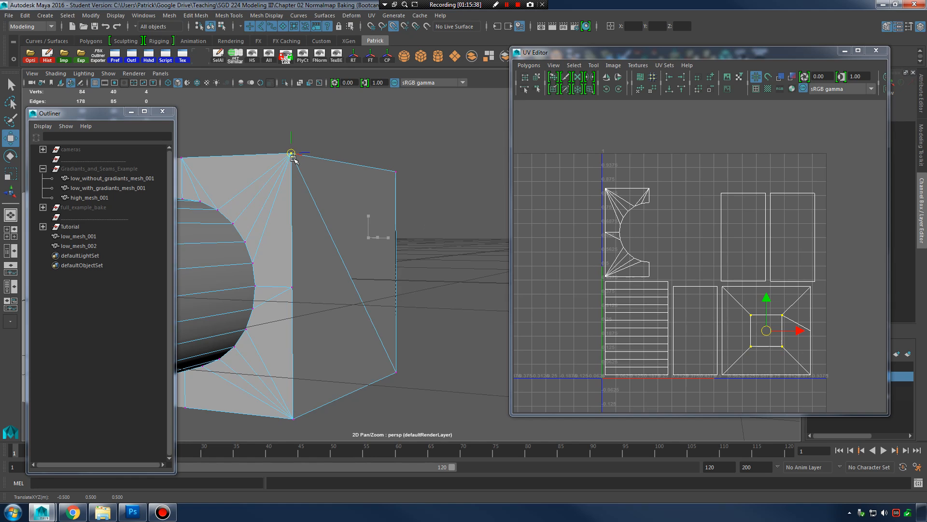
pyautogui.keyDown('alt'); pyautogui.moveTo(314, 212); pyautogui.dragTo(427, 312); pyautogui.keyUp('alt')
pyautogui.keyDown('alt'); pyautogui.moveTo(427, 311); pyautogui.dragTo(438, 325, button='middle'); pyautogui.keyUp('alt')
pyautogui.keyDown('alt'); pyautogui.moveTo(438, 325); pyautogui.dragTo(431, 321); pyautogui.keyUp('alt')
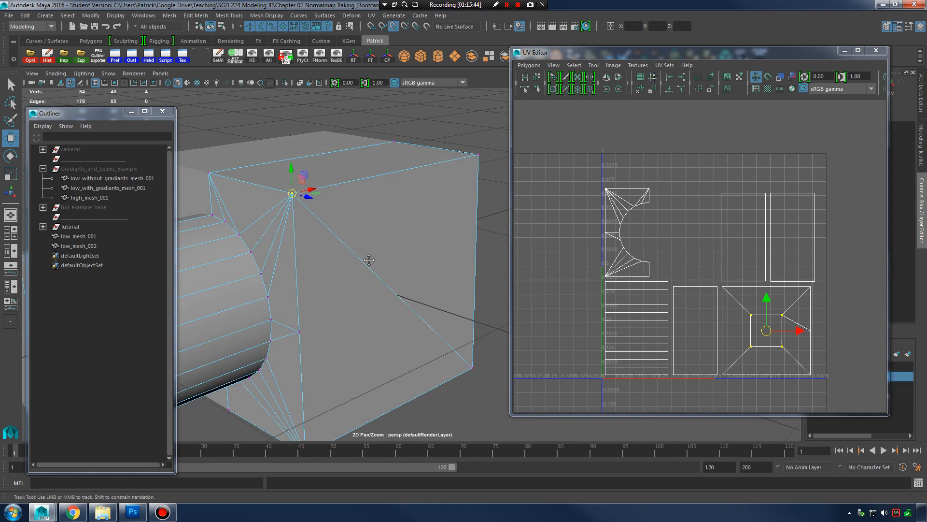
pyautogui.keyDown('alt'); pyautogui.moveTo(279, 177); pyautogui.dragTo(326, 209, button='middle'); pyautogui.keyUp('alt')
# Step: Merge the stacked vertices at the upper corner of low_mesh_002 nearest the cylinder
pyautogui.press('F8')
pyautogui.scroll(1, 379, 258)
pyautogui.click(383, 263)
pyautogui.click(375, 230)
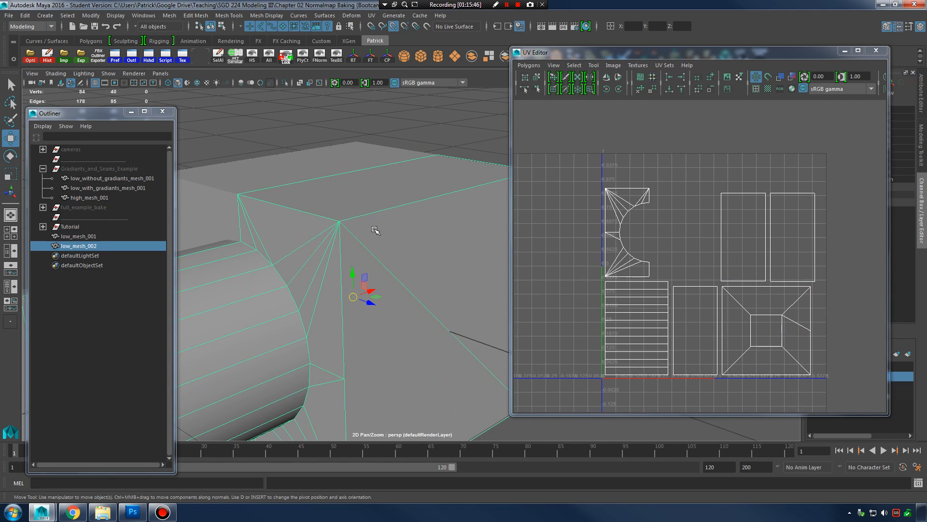
pyautogui.moveTo(341, 222); pyautogui.dragTo(340, 222, button='right')
pyautogui.click(339, 221)
pyautogui.keyDown('alt'); pyautogui.moveTo(340, 223); pyautogui.dragTo(472, 240); pyautogui.keyUp('alt')
pyautogui.keyDown('alt'); pyautogui.moveTo(472, 240); pyautogui.dragTo(368, 244, button='middle'); pyautogui.keyUp('alt')
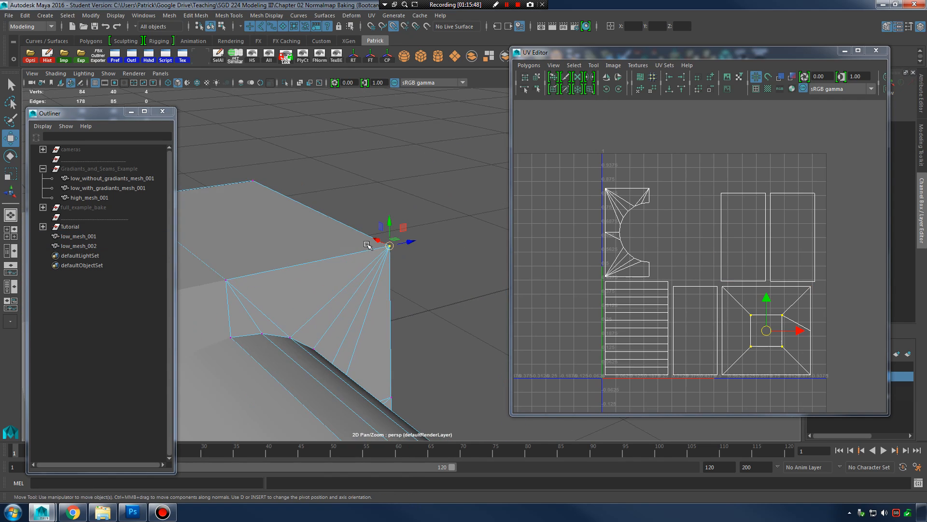
pyautogui.click(365, 213)
pyautogui.moveTo(366, 213); pyautogui.dragTo(398, 261)
pyautogui.keyDown('shift'); pyautogui.moveTo(394, 261); pyautogui.dragTo(390, 197, button='right'); pyautogui.keyUp('shift')
pyautogui.keyDown('alt'); pyautogui.moveTo(377, 257); pyautogui.dragTo(365, 259); pyautogui.keyUp('alt')
pyautogui.keyDown('alt'); pyautogui.moveTo(365, 258); pyautogui.dragTo(409, 261, button='right'); pyautogui.keyUp('alt')
pyautogui.moveTo(409, 260)
pyautogui.keyDown('alt'); pyautogui.mouseDown()
pyautogui.moveTo(403, 236)
pyautogui.moveTo(410, 261)
pyautogui.mouseUp(); pyautogui.keyUp('alt')
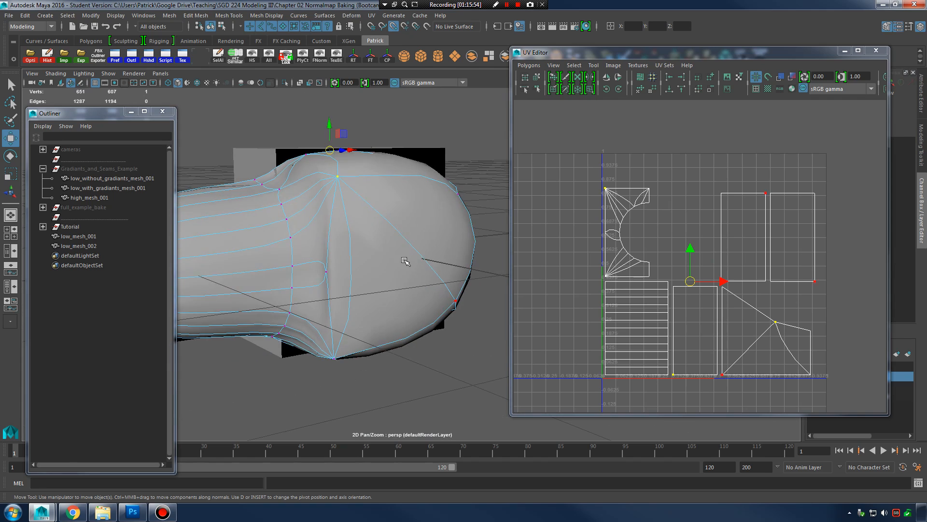
# Step: Compare the smooth preview with the unsmoothed mesh and delete the sliver face along the vertical edge beside the cylinder
pyautogui.press('1')
pyautogui.press('3')
pyautogui.moveTo(340, 227); pyautogui.dragTo(341, 248, button='right')
pyautogui.click(342, 250)
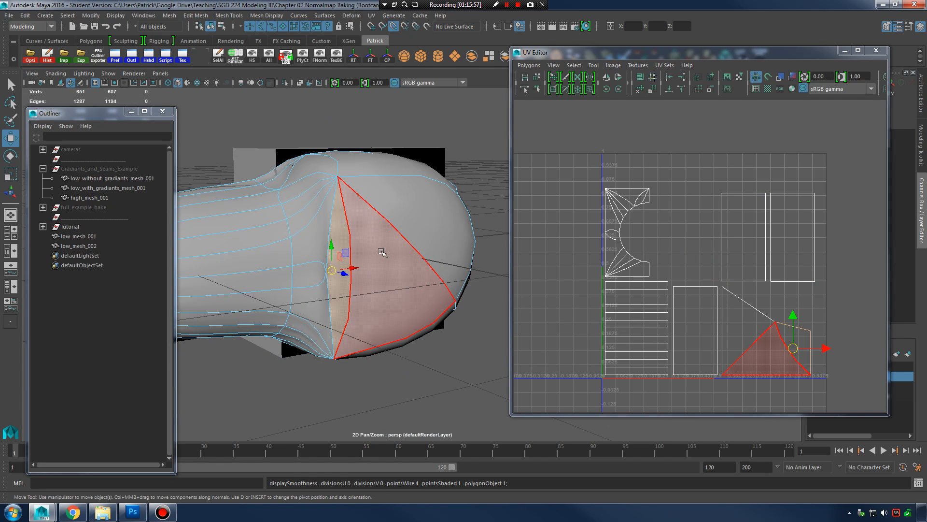
pyautogui.press('1')
pyautogui.press('3')
pyautogui.press('Delete')
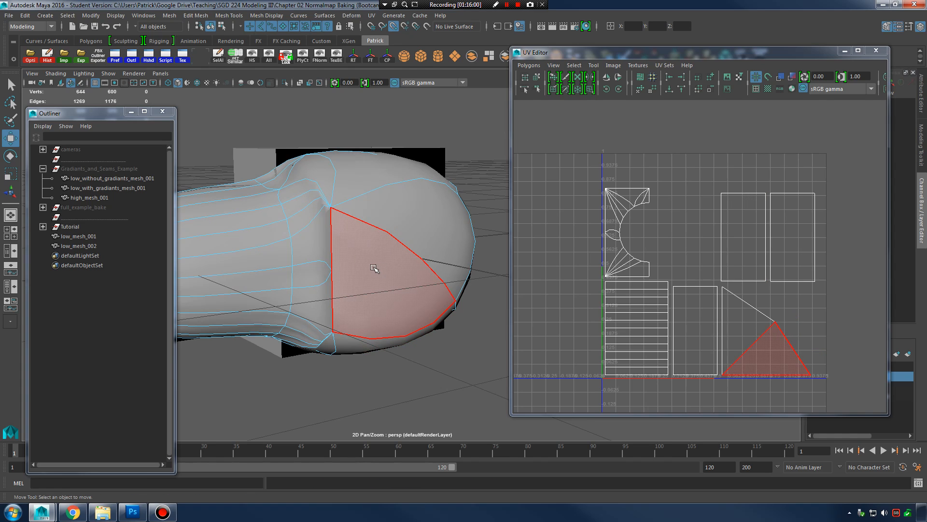
# Step: Undo the sliver face deletion, the vertex merge and the last snap of the stacked vertices on low_mesh_002
pyautogui.keyDown('alt'); pyautogui.moveTo(378, 270); pyautogui.dragTo(391, 264); pyautogui.keyUp('alt')
pyautogui.hotkey('ctrl', 'z')
pyautogui.keyDown('alt'); pyautogui.moveTo(376, 269); pyautogui.dragTo(389, 278, button='middle'); pyautogui.keyUp('alt')
pyautogui.keyDown('alt'); pyautogui.moveTo(389, 278); pyautogui.dragTo(409, 278, button='right'); pyautogui.keyUp('alt')
pyautogui.press('1')
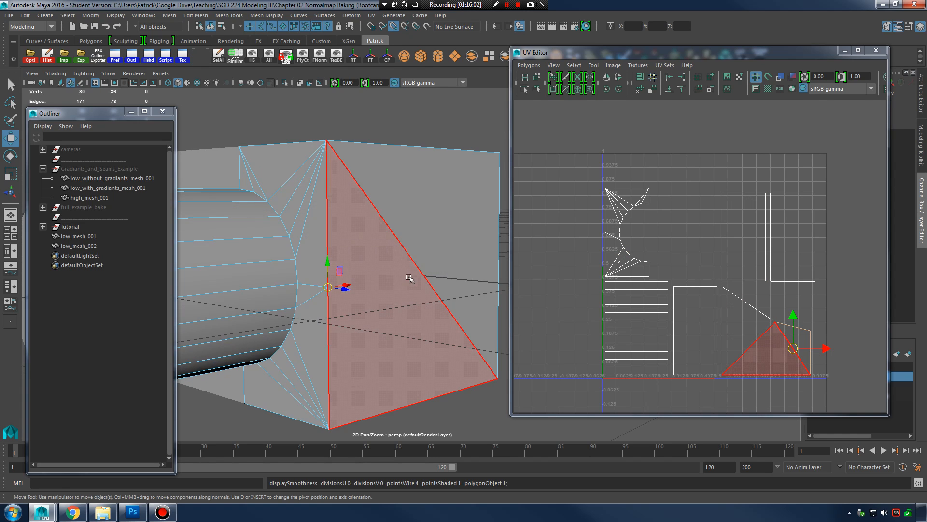
pyautogui.keyDown('alt'); pyautogui.moveTo(391, 264); pyautogui.dragTo(404, 273, button='middle'); pyautogui.keyUp('alt')
pyautogui.hotkey('ctrl', 'z')
pyautogui.hotkey('ctrl', 'z')
pyautogui.hotkey('ctrl', 'z')
pyautogui.hotkey('ctrl', 'z')
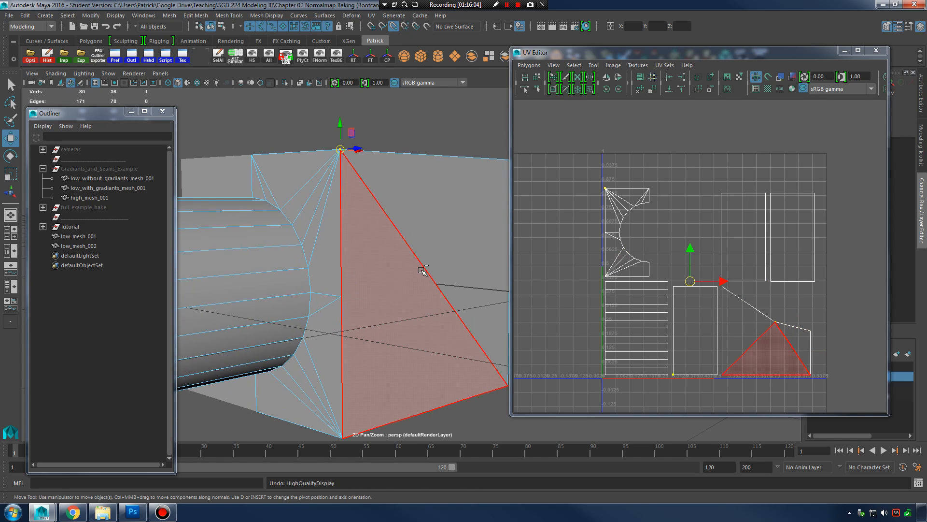
pyautogui.hotkey('ctrl', 'z')
pyautogui.hotkey('ctrl', 'z')
pyautogui.hotkey('ctrl', 'z')
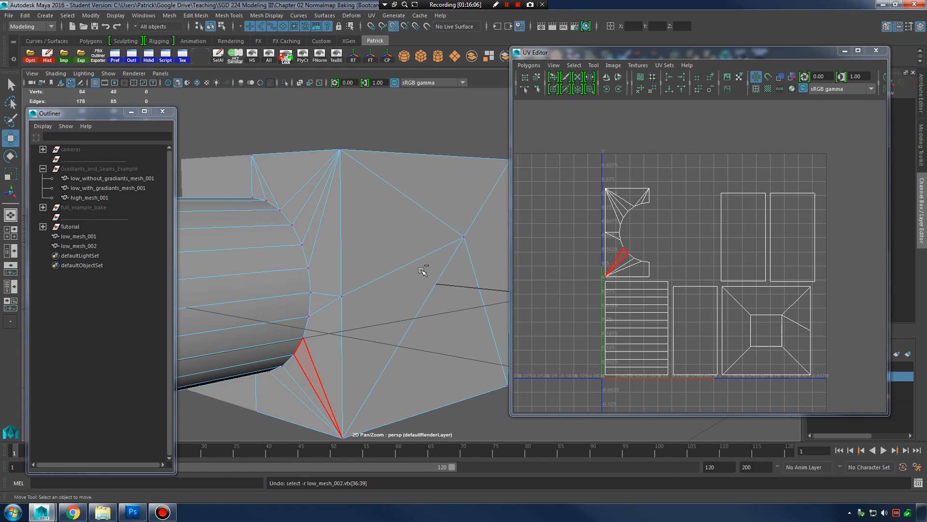
# Step: Delete the edges converging on the collapsed point so the side of low_mesh_002 becomes one clean face
pyautogui.press('3')
pyautogui.press('1')
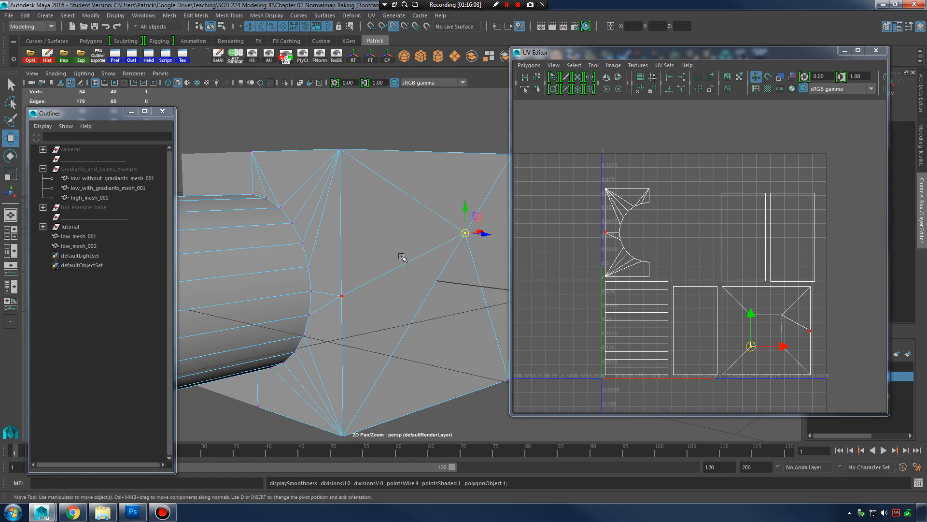
pyautogui.moveTo(408, 235)
pyautogui.mouseDown(button='right')
pyautogui.moveTo(371, 220)
pyautogui.moveTo(412, 218)
pyautogui.moveTo(370, 237)
pyautogui.moveTo(408, 248)
pyautogui.mouseUp(button='right')
pyautogui.click(370, 219)
pyautogui.click(435, 208)
pyautogui.click(399, 253)
pyautogui.click(403, 269)
pyautogui.keyDown('alt'); pyautogui.moveTo(414, 260); pyautogui.dragTo(345, 266); pyautogui.keyUp('alt')
pyautogui.keyDown('alt'); pyautogui.moveTo(435, 266); pyautogui.dragTo(385, 265, button='middle'); pyautogui.keyUp('alt')
pyautogui.keyDown('alt'); pyautogui.moveTo(384, 265); pyautogui.dragTo(398, 245); pyautogui.keyUp('alt')
# Step: Cut the side face with Multi-Cut from the midpoint vertex beside the cylinder to the far lower corner
pyautogui.keyDown('shift'); pyautogui.moveTo(395, 247); pyautogui.dragTo(344, 249, button='right'); pyautogui.keyUp('shift')
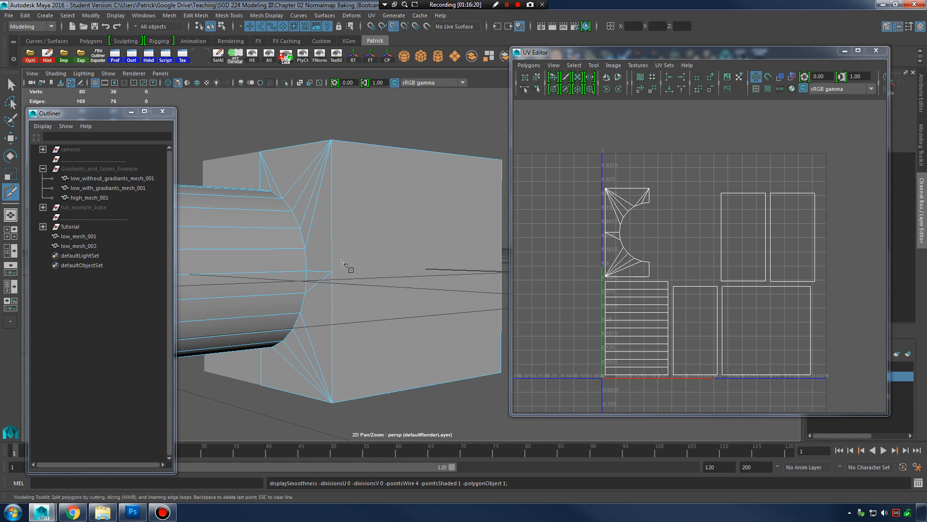
pyautogui.keyDown('alt'); pyautogui.moveTo(331, 271); pyautogui.dragTo(408, 265); pyautogui.keyUp('alt')
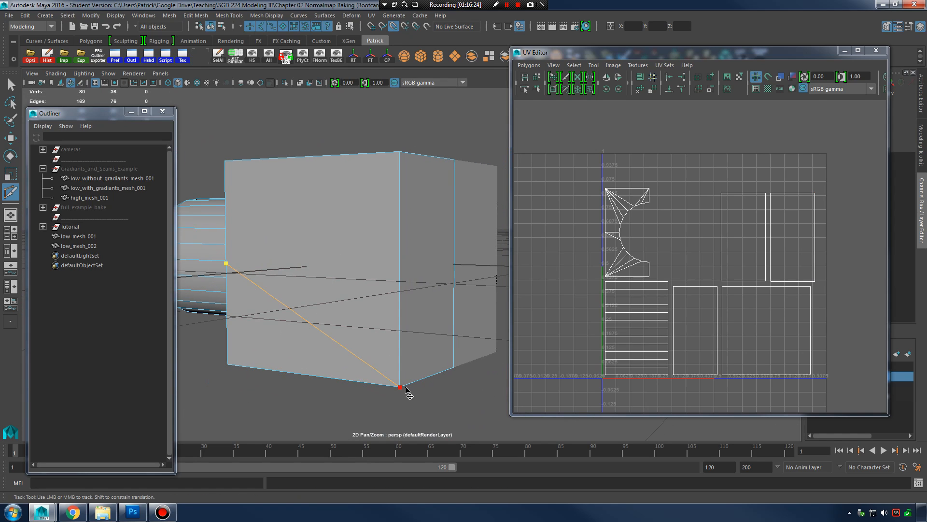
pyautogui.click(420, 371)
pyautogui.press('Return')
# Step: Compare low_mesh_002 with and without smooth preview to check the newly cut side face
pyautogui.keyDown('alt'); pyautogui.moveTo(368, 302); pyautogui.dragTo(364, 261); pyautogui.keyUp('alt')
pyautogui.press('1')
pyautogui.moveTo(359, 210); pyautogui.dragTo(361, 243, button='right')
pyautogui.press('q')
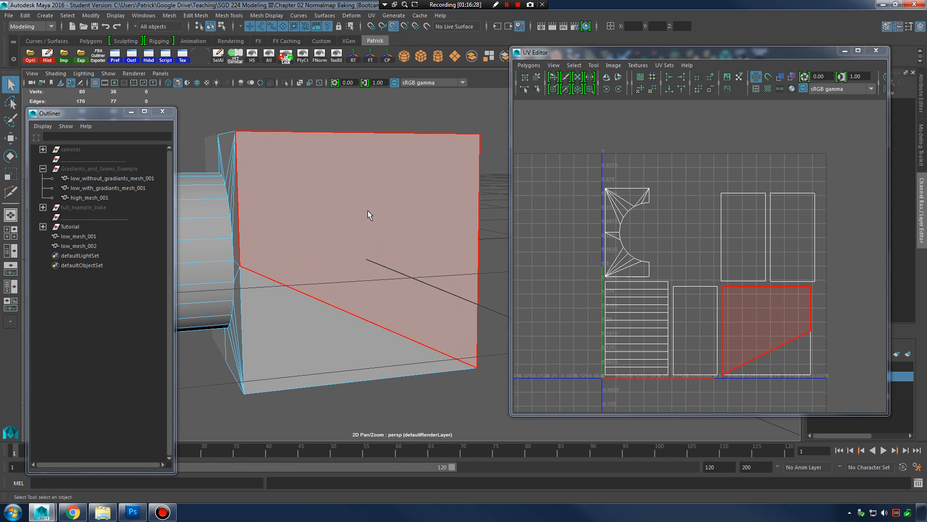
pyautogui.click(367, 211)
pyautogui.press('3')
pyautogui.keyDown('alt'); pyautogui.moveTo(410, 314); pyautogui.dragTo(404, 233); pyautogui.keyUp('alt')
pyautogui.press('1')
pyautogui.press('3')
pyautogui.press('1')
pyautogui.press('3')
pyautogui.press('1')
# Step: Select both faces of the split side and inspect their place in the UV layout
pyautogui.moveTo(404, 232); pyautogui.dragTo(406, 256, button='right')
pyautogui.click(373, 280)
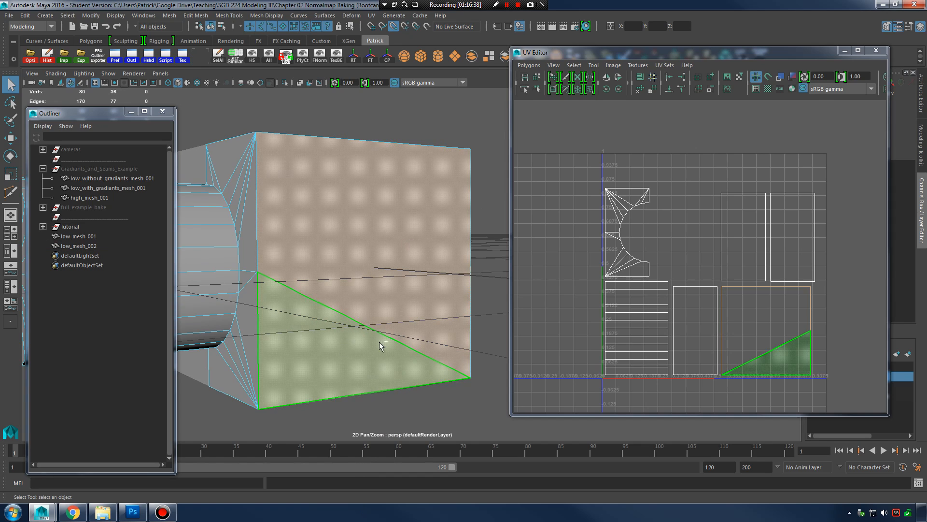
pyautogui.keyDown('shift'); pyautogui.click(379, 341); pyautogui.keyUp('shift')
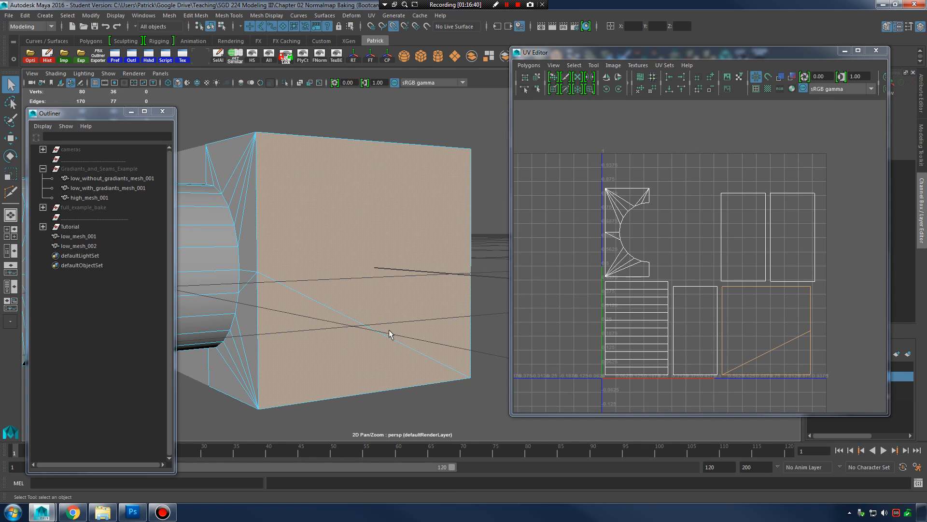
pyautogui.keyDown('alt'); pyautogui.moveTo(348, 318); pyautogui.dragTo(356, 324); pyautogui.keyUp('alt')
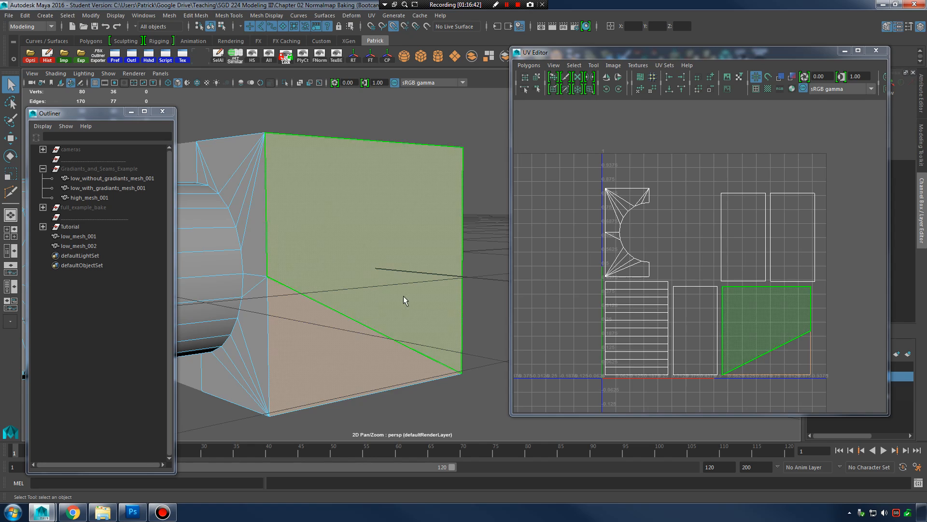
# Step: Select low_mesh_001 and low_mesh_002 together and examine where their overlapping UV layouts differ
pyautogui.scroll(-4, 404, 295)
pyautogui.keyDown('alt'); pyautogui.moveTo(403, 295); pyautogui.dragTo(476, 289, button='middle'); pyautogui.keyUp('alt')
pyautogui.moveTo(412, 234); pyautogui.dragTo(491, 187, button='right')
pyautogui.moveTo(285, 165); pyautogui.dragTo(430, 321)
pyautogui.keyDown('alt'); pyautogui.moveTo(556, 296); pyautogui.dragTo(470, 291, button='middle'); pyautogui.keyUp('alt')
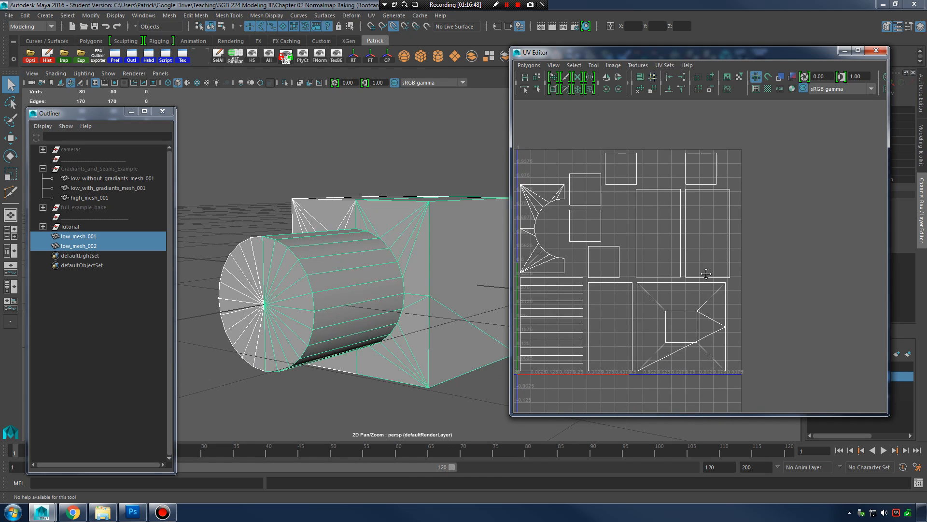
pyautogui.keyDown('alt'); pyautogui.moveTo(706, 273); pyautogui.dragTo(764, 280, button='middle'); pyautogui.keyUp('alt')
pyautogui.keyDown('alt'); pyautogui.moveTo(474, 269); pyautogui.dragTo(394, 261, button='middle'); pyautogui.keyUp('alt')
pyautogui.click(441, 268)
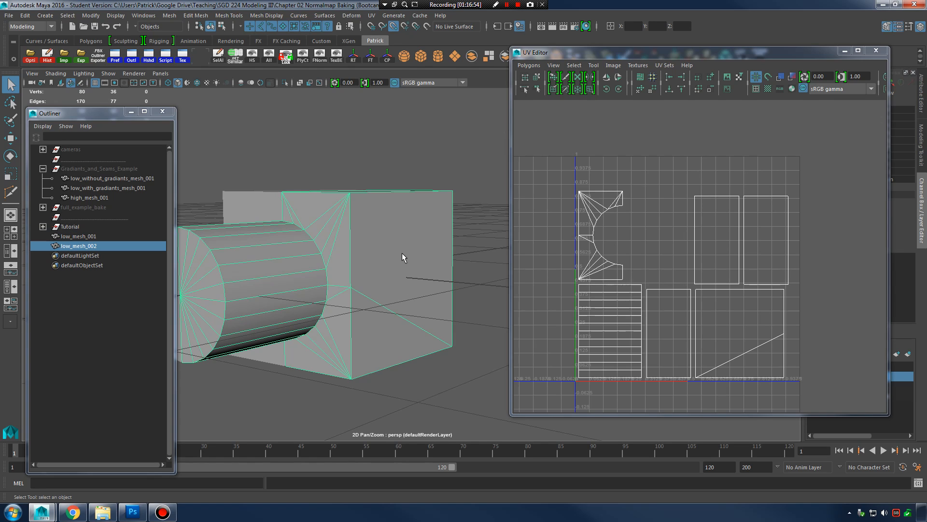
pyautogui.keyDown('shift'); pyautogui.click(271, 201); pyautogui.keyUp('shift')
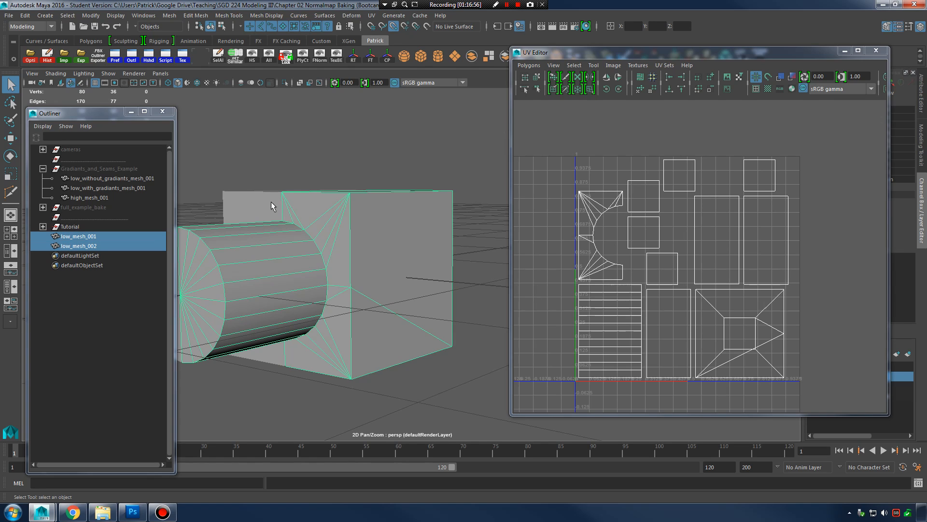
pyautogui.keyDown('alt'); pyautogui.moveTo(416, 280); pyautogui.dragTo(258, 268); pyautogui.keyUp('alt')
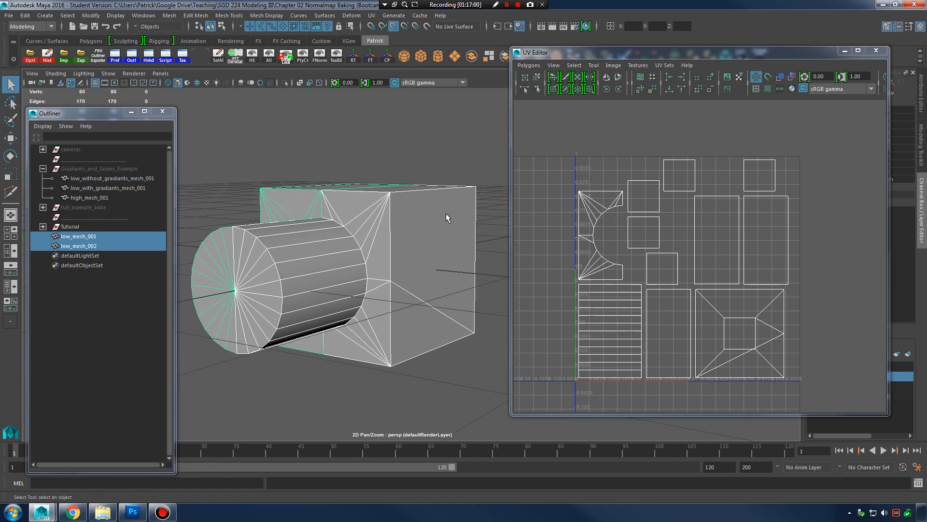
# Step: Convert the two split side faces of low_mesh_002 to UVs and move them horizontally outside the 0-1 UV space
pyautogui.click(446, 213)
pyautogui.moveTo(465, 234); pyautogui.dragTo(465, 247, button='right')
pyautogui.click(465, 246)
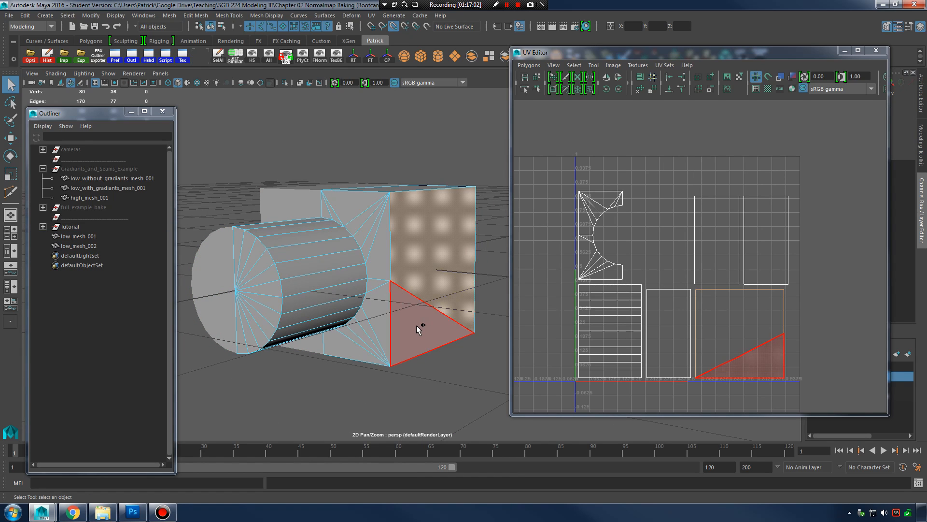
pyautogui.keyDown('ctrl'); pyautogui.rightClick(728, 302); pyautogui.keyUp('ctrl')
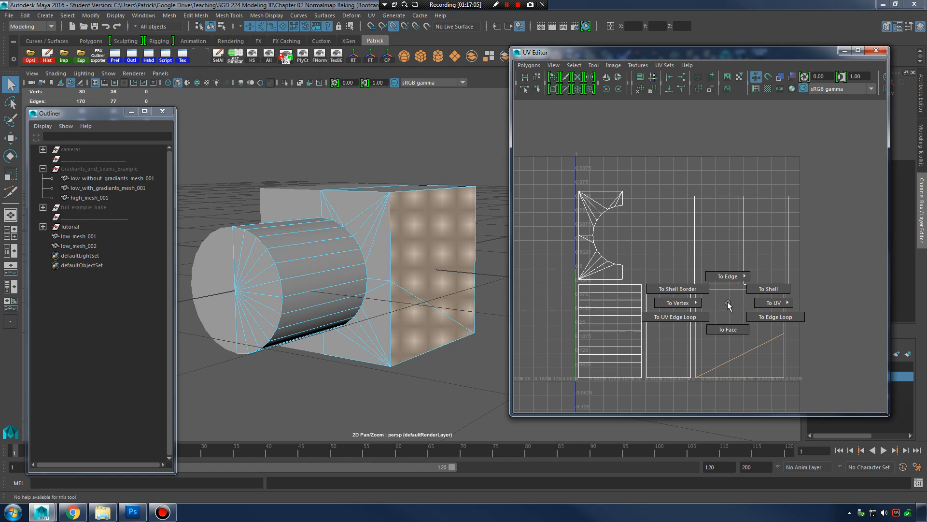
pyautogui.click(773, 302)
pyautogui.press('w')
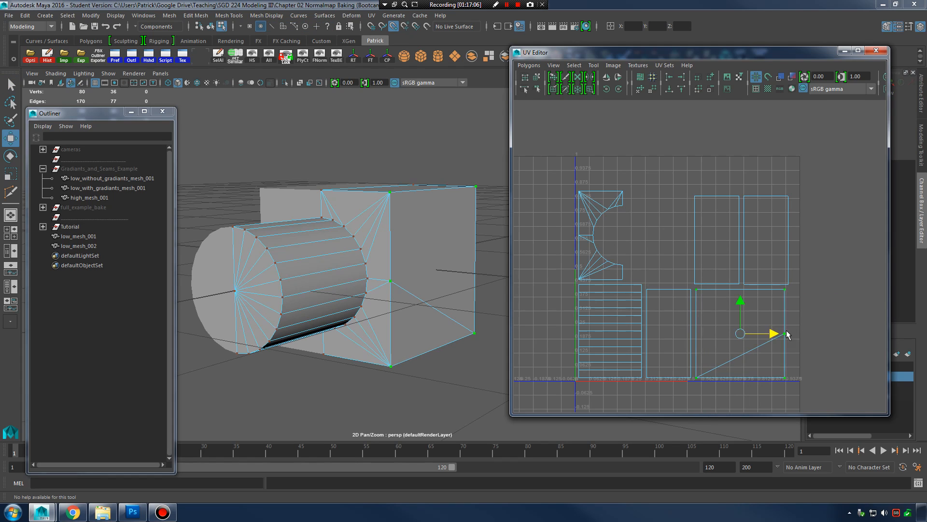
pyautogui.moveTo(787, 334); pyautogui.dragTo(911, 334)
# Step: Reselect both mesh halves and examine the relocated side shell against the rest of the UV layout
pyautogui.moveTo(401, 221); pyautogui.dragTo(439, 202, button='right')
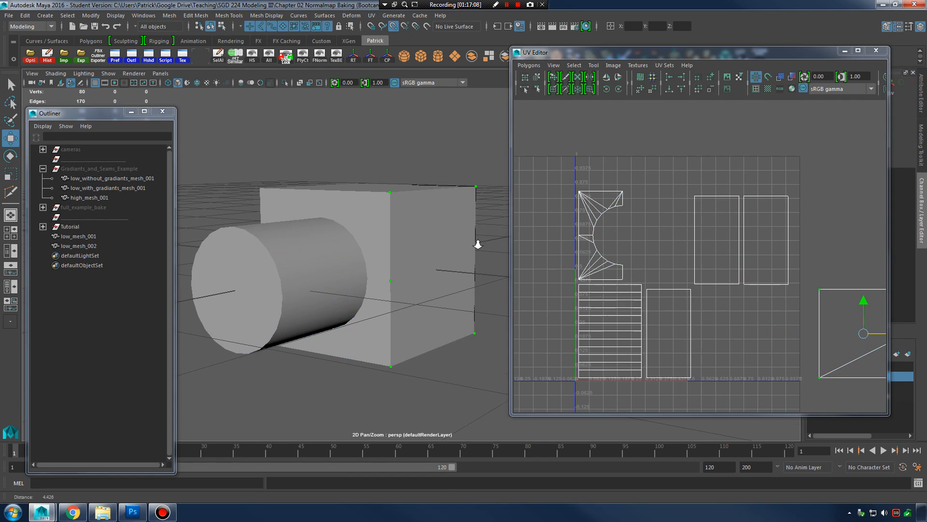
pyautogui.keyDown('alt'); pyautogui.moveTo(477, 244); pyautogui.dragTo(447, 234, button='right'); pyautogui.keyUp('alt')
pyautogui.moveTo(264, 182); pyautogui.dragTo(401, 324)
pyautogui.keyDown('alt'); pyautogui.moveTo(405, 330); pyautogui.dragTo(470, 353); pyautogui.keyUp('alt')
pyautogui.click(406, 221)
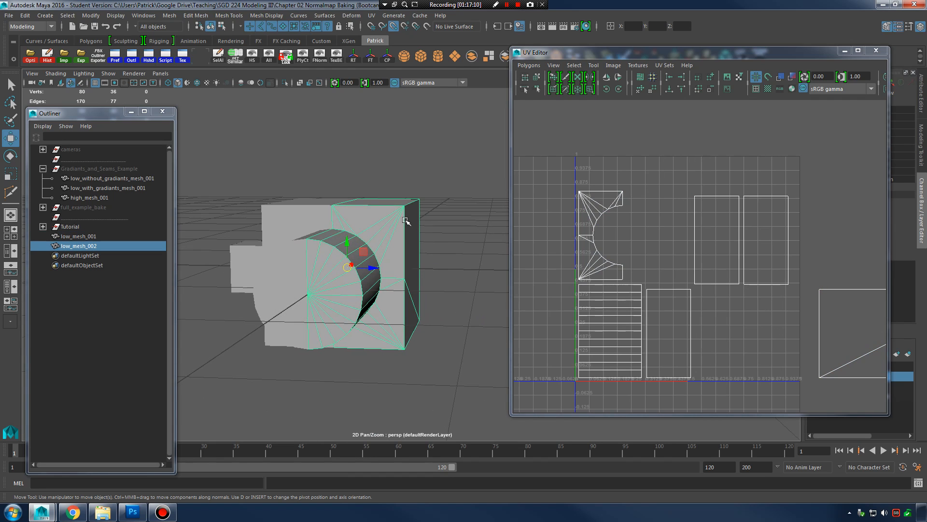
pyautogui.keyDown('alt'); pyautogui.moveTo(457, 269); pyautogui.dragTo(481, 279, button='middle'); pyautogui.keyUp('alt')
pyautogui.keyDown('shift'); pyautogui.click(309, 221); pyautogui.keyUp('shift')
pyautogui.keyDown('alt'); pyautogui.moveTo(447, 298); pyautogui.dragTo(418, 295, button='right'); pyautogui.keyUp('alt')
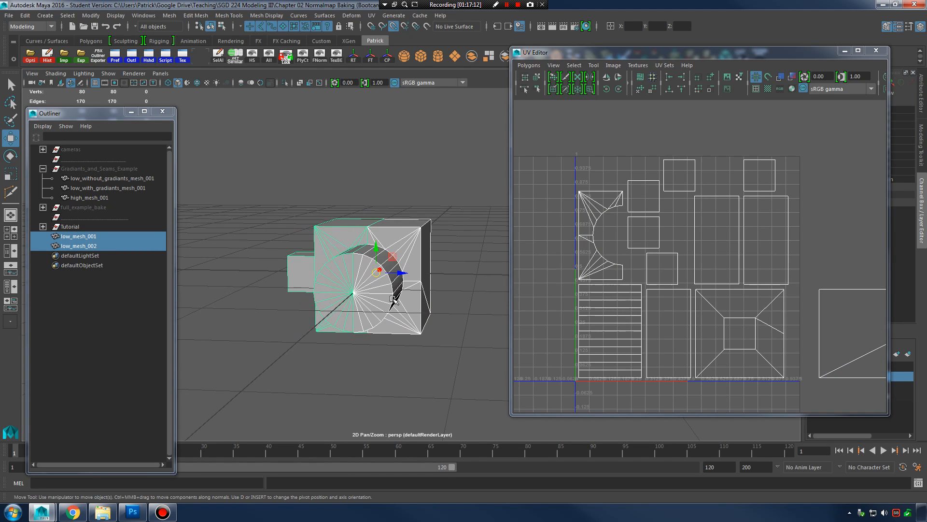
pyautogui.keyDown('alt'); pyautogui.moveTo(418, 298); pyautogui.dragTo(418, 297); pyautogui.keyUp('alt')
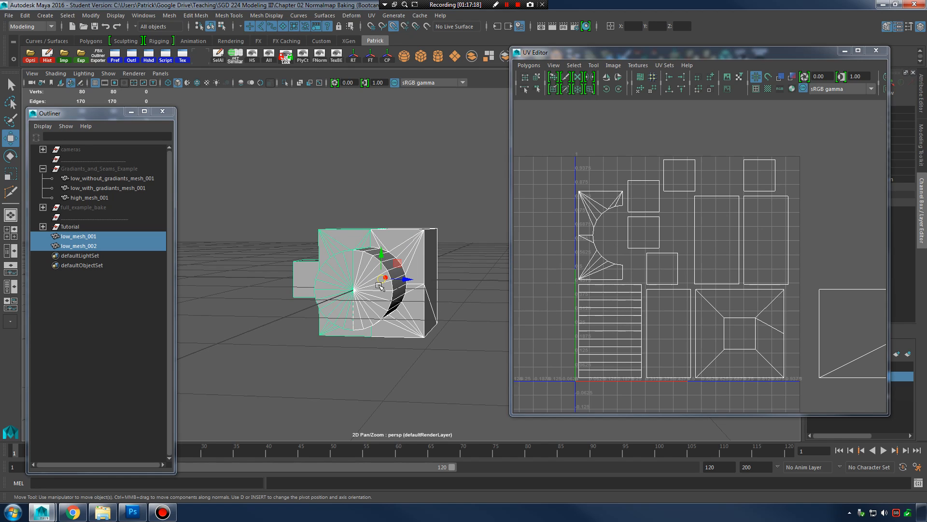
pyautogui.keyDown('alt'); pyautogui.moveTo(426, 293); pyautogui.dragTo(440, 294, button='middle'); pyautogui.keyUp('alt')
pyautogui.keyDown('alt'); pyautogui.moveTo(700, 277); pyautogui.dragTo(633, 271, button='right'); pyautogui.keyUp('alt')
pyautogui.keyDown('alt'); pyautogui.moveTo(673, 273); pyautogui.dragTo(733, 263, button='middle'); pyautogui.keyUp('alt')
pyautogui.keyDown('alt'); pyautogui.moveTo(730, 263); pyautogui.dragTo(673, 269, button='right'); pyautogui.keyUp('alt')
pyautogui.keyDown('alt'); pyautogui.moveTo(669, 269); pyautogui.dragTo(690, 265, button='middle'); pyautogui.keyUp('alt')
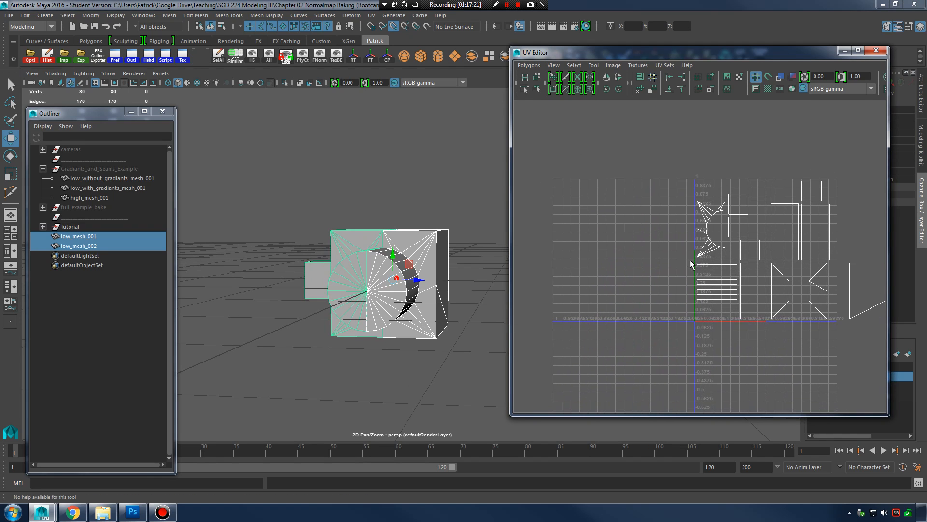
pyautogui.keyDown('alt'); pyautogui.moveTo(348, 316); pyautogui.dragTo(334, 314, button='middle'); pyautogui.keyUp('alt')
# Step: Switch to the Course Outline document in Chrome and copy the command "polyEditUV -u -1 -v 0 ;" from its Mirroring UVs section
pyautogui.click(83, 504)
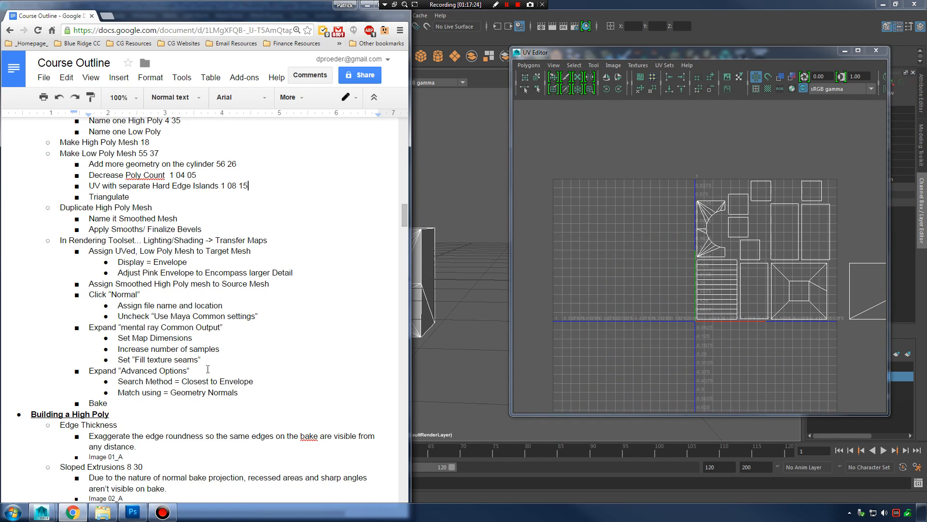
pyautogui.scroll(-3, 208, 370)
pyautogui.scroll(2, 223, 345)
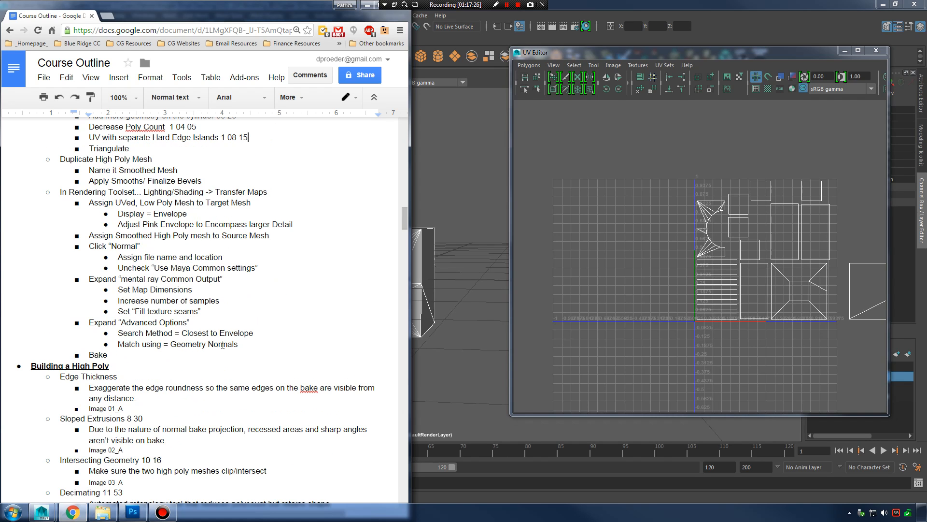
pyautogui.scroll(-10, 227, 349)
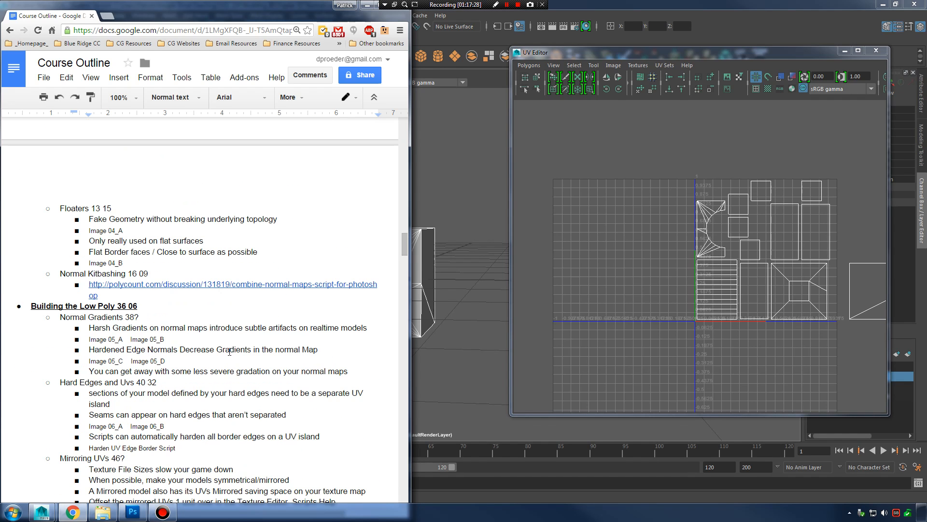
pyautogui.scroll(-3, 215, 372)
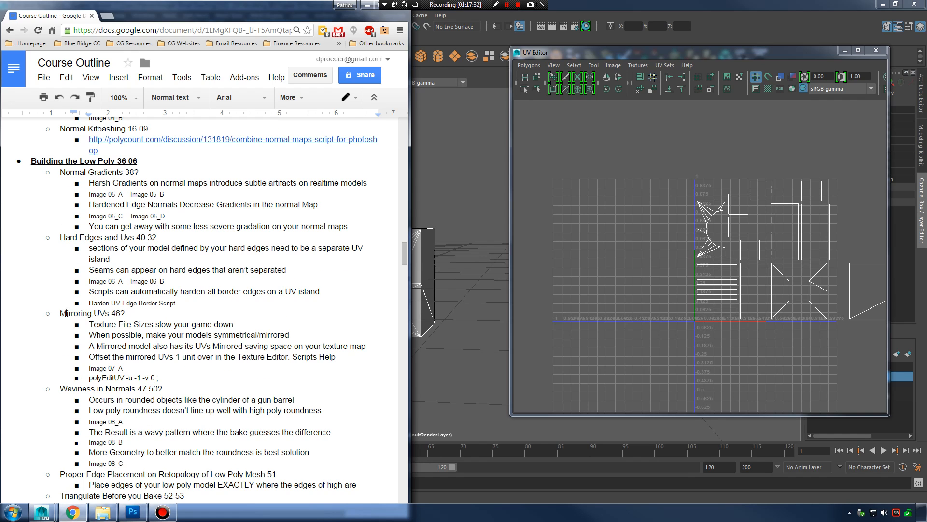
pyautogui.moveTo(60, 313); pyautogui.dragTo(113, 313)
pyautogui.moveTo(85, 379); pyautogui.dragTo(109, 377)
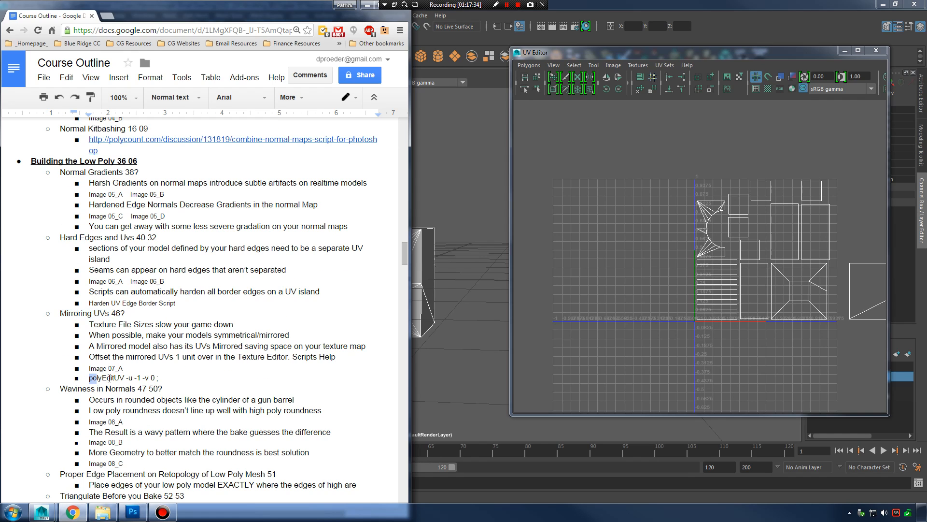
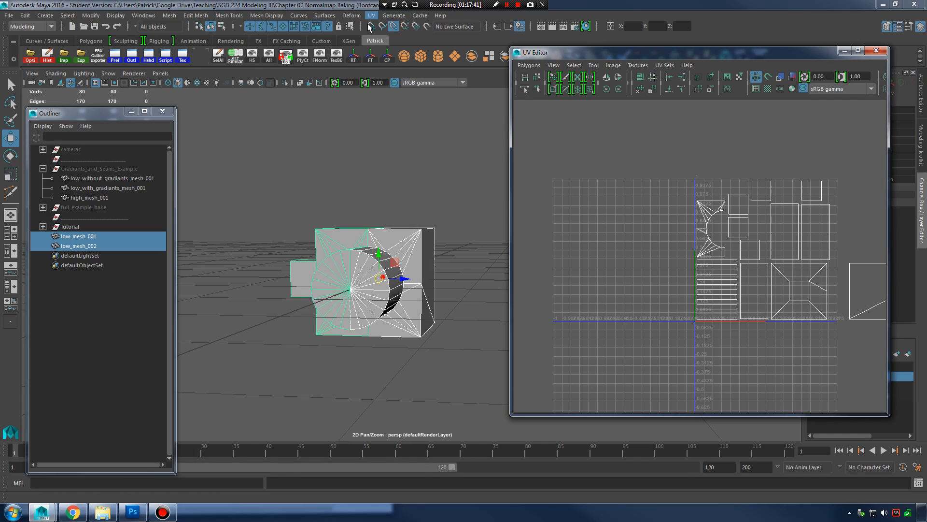
# Step: In Maya, select low_mesh_002's UVs inside the 0-1 space, excluding the side shell, and run polyEditUV -u -1 -v 0 on them
pyautogui.click(368, 5)
pyautogui.click(399, 298)
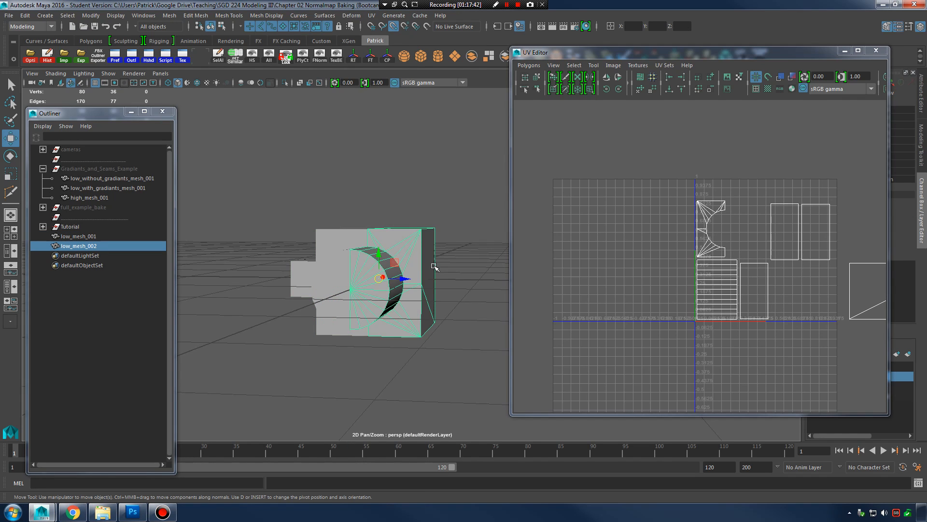
pyautogui.keyDown('alt'); pyautogui.moveTo(399, 298); pyautogui.dragTo(385, 296); pyautogui.keyUp('alt')
pyautogui.keyDown('alt'); pyautogui.moveTo(815, 276); pyautogui.dragTo(733, 277, button='middle'); pyautogui.keyUp('alt')
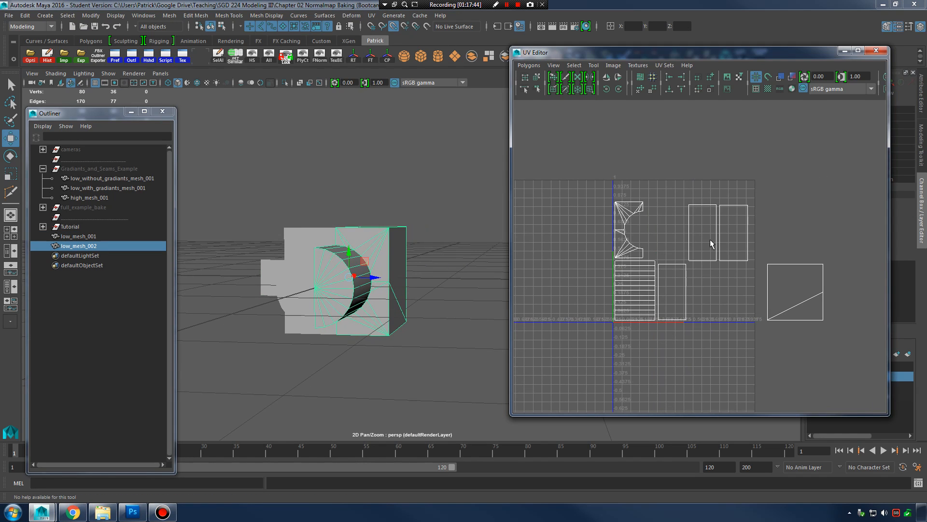
pyautogui.moveTo(698, 244); pyautogui.dragTo(725, 243, button='right')
pyautogui.moveTo(593, 181); pyautogui.dragTo(757, 347)
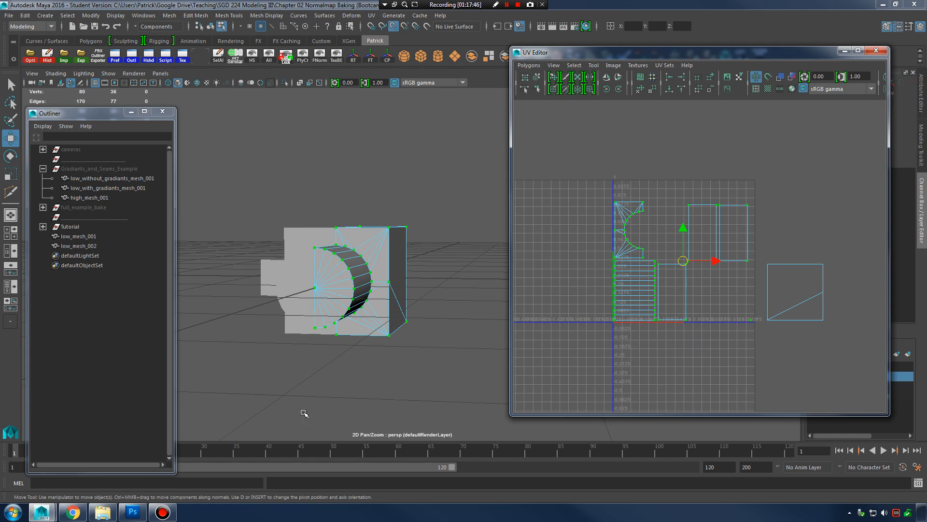
pyautogui.click(20, 483)
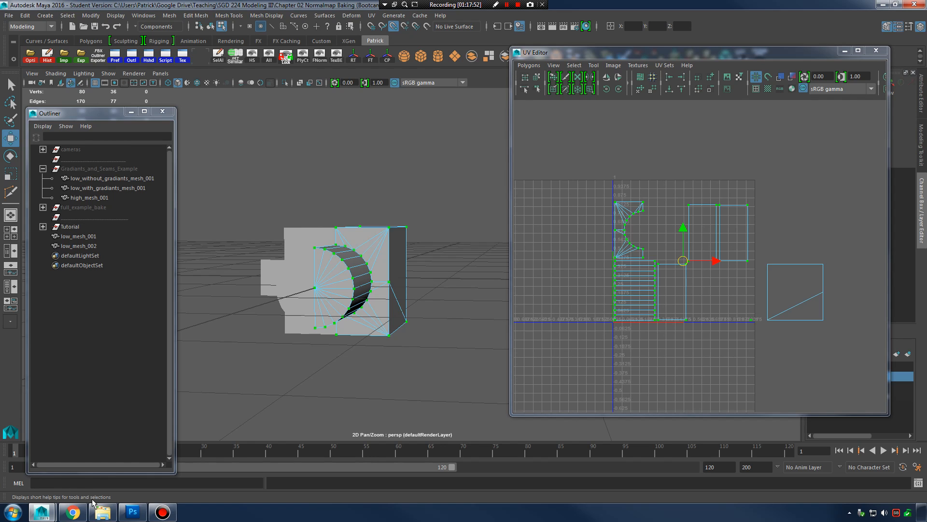
pyautogui.press('Return')
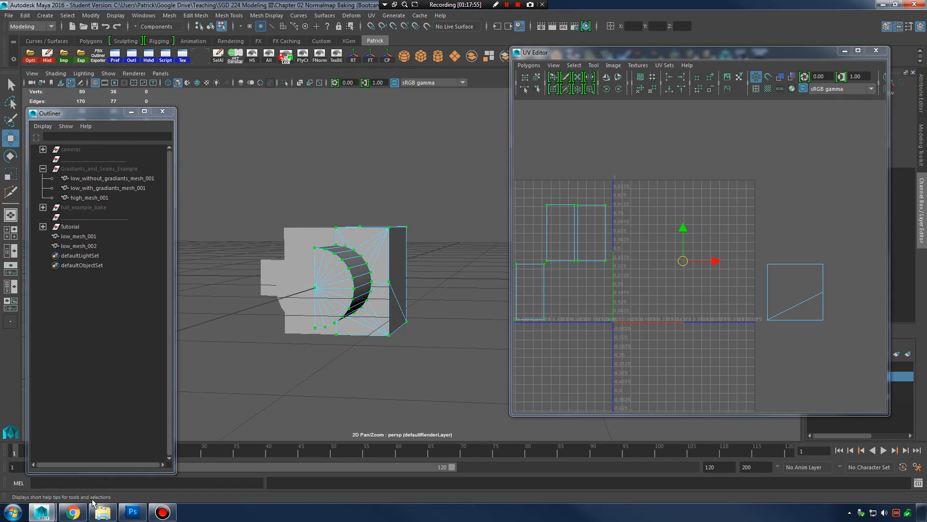
pyautogui.keyDown('alt'); pyautogui.moveTo(586, 286); pyautogui.dragTo(700, 284, button='middle'); pyautogui.keyUp('alt')
pyautogui.keyDown('alt'); pyautogui.moveTo(700, 283); pyautogui.dragTo(724, 308, button='right'); pyautogui.keyUp('alt')
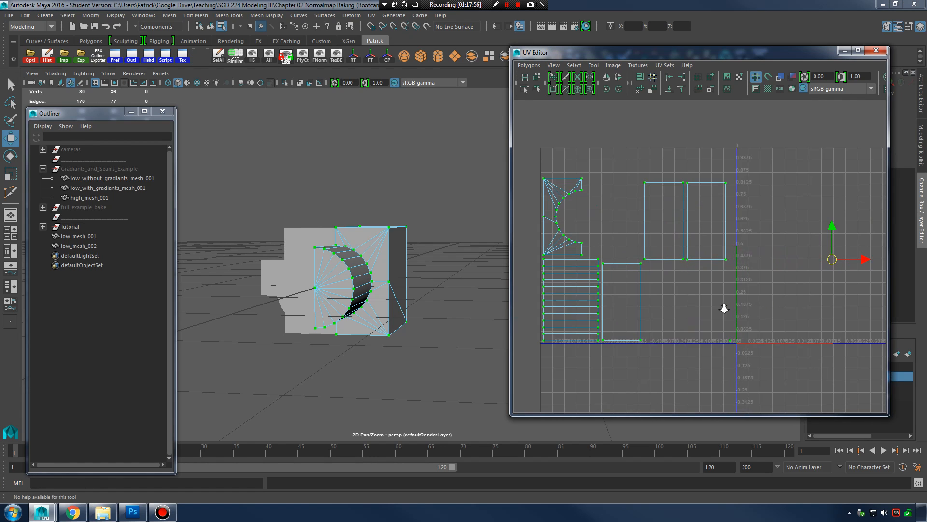
# Step: Select low_mesh_001 and low_mesh_002 together and compare the offset mirrored UVs with the original layout
pyautogui.moveTo(375, 236); pyautogui.dragTo(415, 223, button='right')
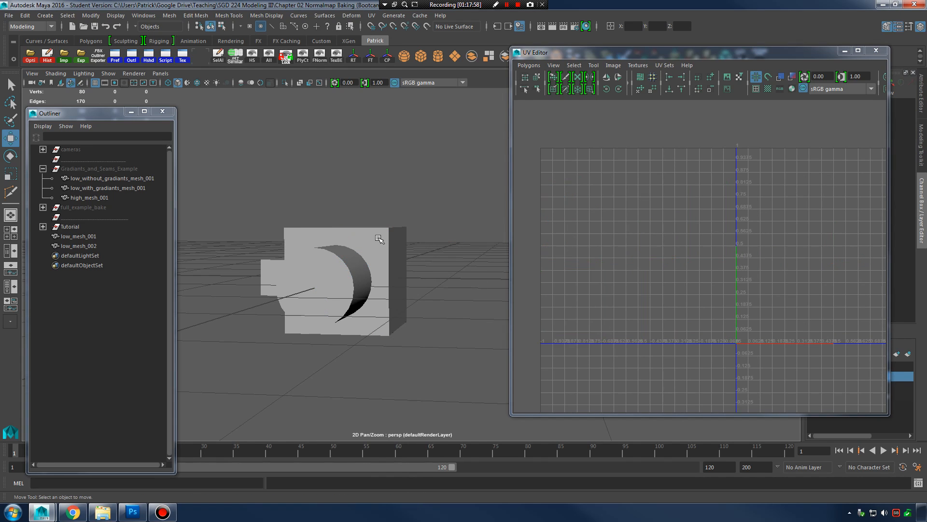
pyautogui.click(377, 238)
pyautogui.keyDown('shift'); pyautogui.click(311, 239); pyautogui.keyUp('shift')
pyautogui.keyDown('alt'); pyautogui.moveTo(797, 272); pyautogui.dragTo(701, 269, button='middle'); pyautogui.keyUp('alt')
pyautogui.keyDown('alt'); pyautogui.moveTo(715, 269); pyautogui.dragTo(686, 267, button='right'); pyautogui.keyUp('alt')
pyautogui.keyDown('alt'); pyautogui.moveTo(686, 267); pyautogui.dragTo(666, 272, button='middle'); pyautogui.keyUp('alt')
pyautogui.keyDown('alt'); pyautogui.moveTo(668, 275); pyautogui.dragTo(715, 263, button='right'); pyautogui.keyUp('alt')
pyautogui.keyDown('alt'); pyautogui.moveTo(721, 260); pyautogui.dragTo(773, 265, button='middle'); pyautogui.keyUp('alt')
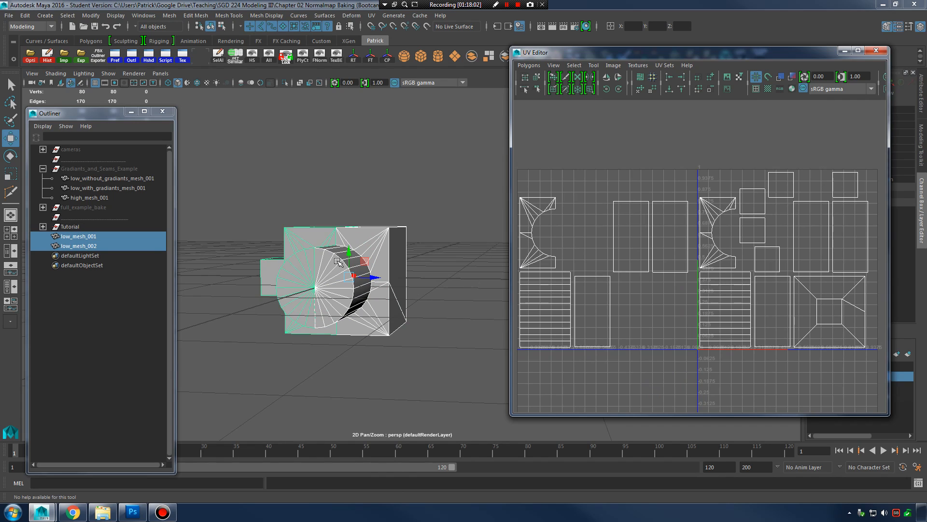
# Step: Select the UVs of the side shell outside the 0-1 space and inspect the gaps between the remaining shells
pyautogui.keyDown('alt'); pyautogui.moveTo(841, 265); pyautogui.dragTo(739, 280, button='middle'); pyautogui.keyUp('alt')
pyautogui.keyDown('alt'); pyautogui.moveTo(739, 280); pyautogui.dragTo(778, 294, button='right'); pyautogui.keyUp('alt')
pyautogui.keyDown('alt'); pyautogui.moveTo(778, 294); pyautogui.dragTo(756, 283, button='middle'); pyautogui.keyUp('alt')
pyautogui.moveTo(817, 284); pyautogui.dragTo(853, 289, button='right')
pyautogui.moveTo(788, 285); pyautogui.dragTo(880, 387)
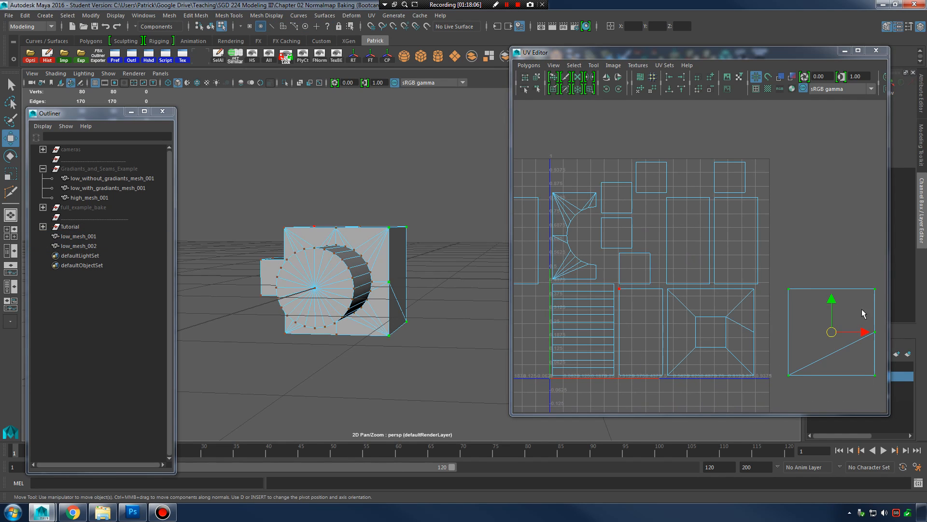
pyautogui.moveTo(813, 301)
pyautogui.keyDown('alt'); pyautogui.mouseDown(button='middle')
pyautogui.moveTo(818, 314)
pyautogui.moveTo(809, 300)
pyautogui.mouseUp(button='middle'); pyautogui.keyUp('alt')
pyautogui.keyDown('alt'); pyautogui.moveTo(672, 258); pyautogui.dragTo(687, 273, button='middle'); pyautogui.keyUp('alt')
pyautogui.keyDown('alt'); pyautogui.moveTo(686, 274); pyautogui.dragTo(735, 288, button='right'); pyautogui.keyUp('alt')
pyautogui.moveTo(708, 291)
pyautogui.keyDown('alt'); pyautogui.mouseDown(button='middle')
pyautogui.moveTo(689, 246)
pyautogui.moveTo(720, 300)
pyautogui.mouseUp(button='middle'); pyautogui.keyUp('alt')
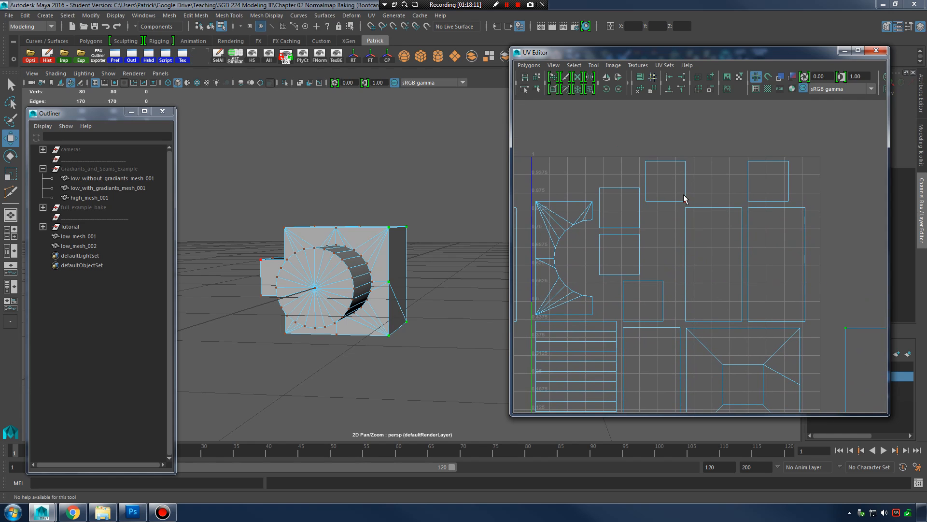
# Step: Move one small square shell into the upper-left corner of the 0-1 UV space and scale it down slightly
pyautogui.keyDown('alt'); pyautogui.moveTo(662, 256); pyautogui.dragTo(787, 225, button='middle'); pyautogui.keyUp('alt')
pyautogui.keyDown('alt'); pyautogui.moveTo(787, 225); pyautogui.dragTo(731, 247, button='right'); pyautogui.keyUp('alt')
pyautogui.moveTo(731, 247)
pyautogui.keyDown('alt'); pyautogui.mouseDown(button='middle')
pyautogui.moveTo(786, 241)
pyautogui.moveTo(741, 229)
pyautogui.moveTo(761, 256)
pyautogui.moveTo(733, 260)
pyautogui.mouseUp(button='middle'); pyautogui.keyUp('alt')
pyautogui.keyDown('alt'); pyautogui.moveTo(733, 260); pyautogui.dragTo(761, 263, button='right'); pyautogui.keyUp('alt')
pyautogui.rightClick(740, 219)
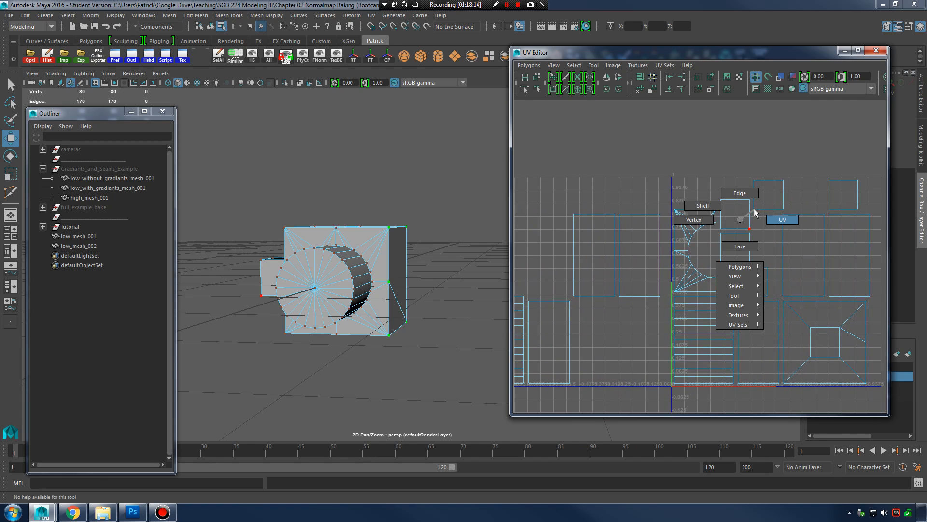
pyautogui.moveTo(759, 212); pyautogui.dragTo(760, 199, button='right')
pyautogui.click(722, 197)
pyautogui.moveTo(737, 220); pyautogui.dragTo(691, 192)
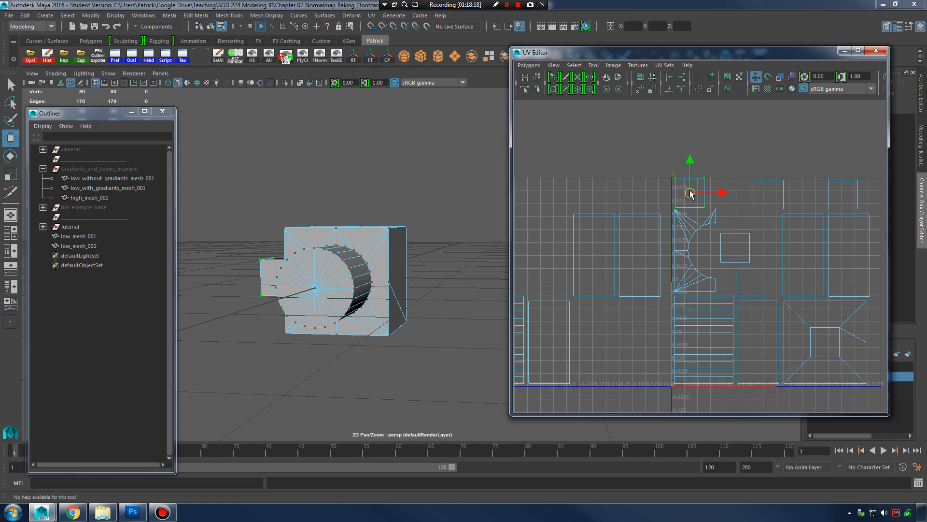
pyautogui.keyDown('alt'); pyautogui.moveTo(721, 207); pyautogui.dragTo(709, 246, button='middle'); pyautogui.keyUp('alt')
pyautogui.keyDown('alt'); pyautogui.moveTo(768, 273); pyautogui.dragTo(857, 295, button='right'); pyautogui.keyUp('alt')
pyautogui.press('r')
pyautogui.press('w')
pyautogui.moveTo(663, 214); pyautogui.dragTo(662, 217)
pyautogui.press('r')
# Step: Place a second small square shell beside the corner one along the top edge and shrink it slightly
pyautogui.click(722, 306)
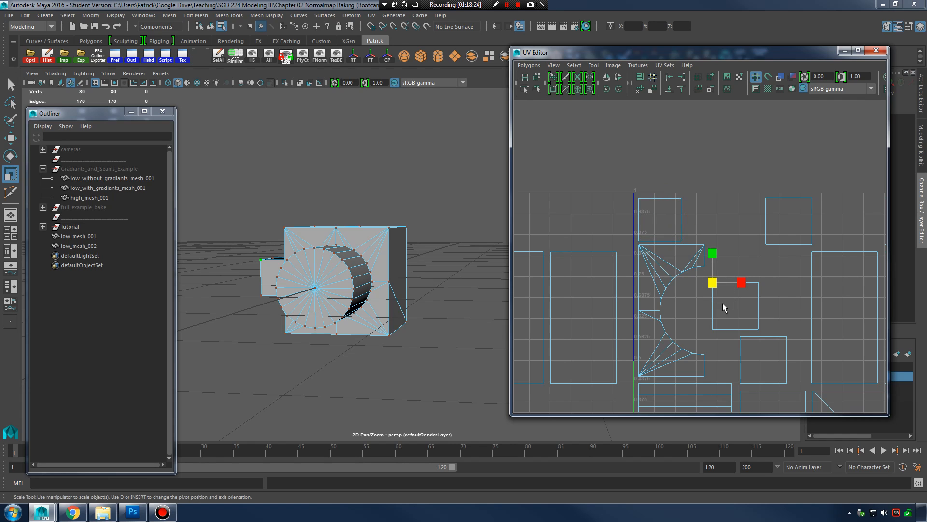
pyautogui.press('w')
pyautogui.moveTo(740, 306); pyautogui.dragTo(689, 242)
pyautogui.press('r')
pyautogui.press('w')
pyautogui.keyDown('alt'); pyautogui.moveTo(686, 218); pyautogui.dragTo(576, 215, button='middle'); pyautogui.keyUp('alt')
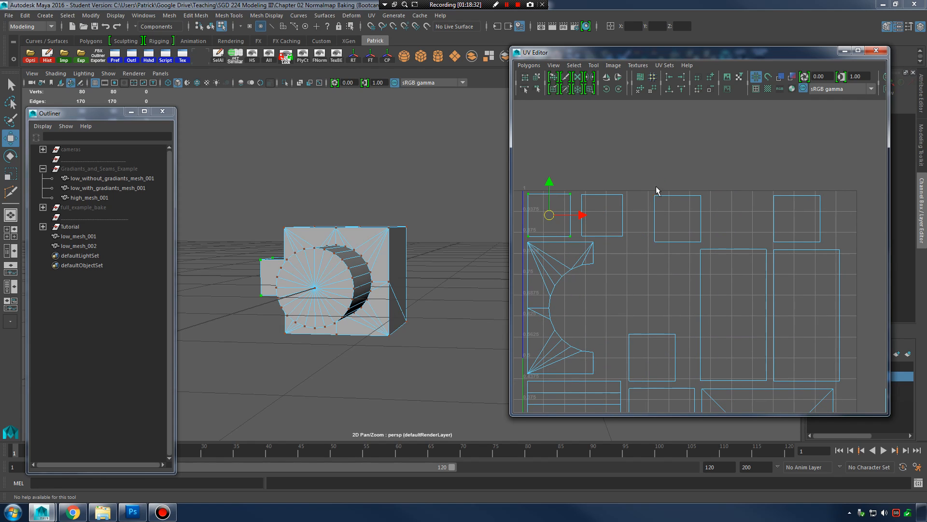
# Step: Shift the third small square toward the first two and move the fourth up into the same top row
pyautogui.moveTo(702, 254); pyautogui.dragTo(701, 252)
pyautogui.moveTo(680, 216); pyautogui.dragTo(657, 218)
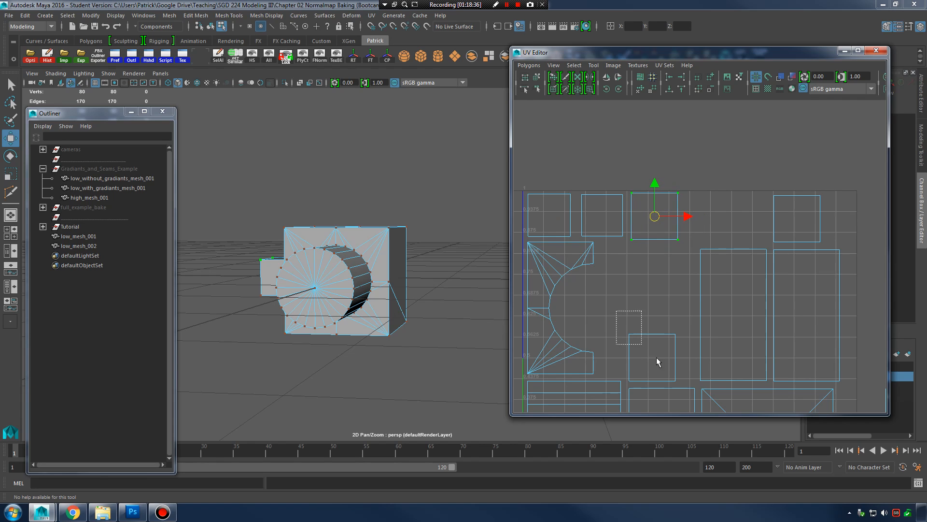
pyautogui.moveTo(657, 361); pyautogui.dragTo(674, 362)
pyautogui.keyDown('ctrl'); pyautogui.moveTo(686, 332); pyautogui.dragTo(685, 332, button='right'); pyautogui.keyUp('ctrl')
pyautogui.moveTo(651, 357); pyautogui.dragTo(728, 220)
pyautogui.keyDown('alt'); pyautogui.moveTo(813, 215); pyautogui.dragTo(796, 214, button='middle'); pyautogui.keyUp('alt')
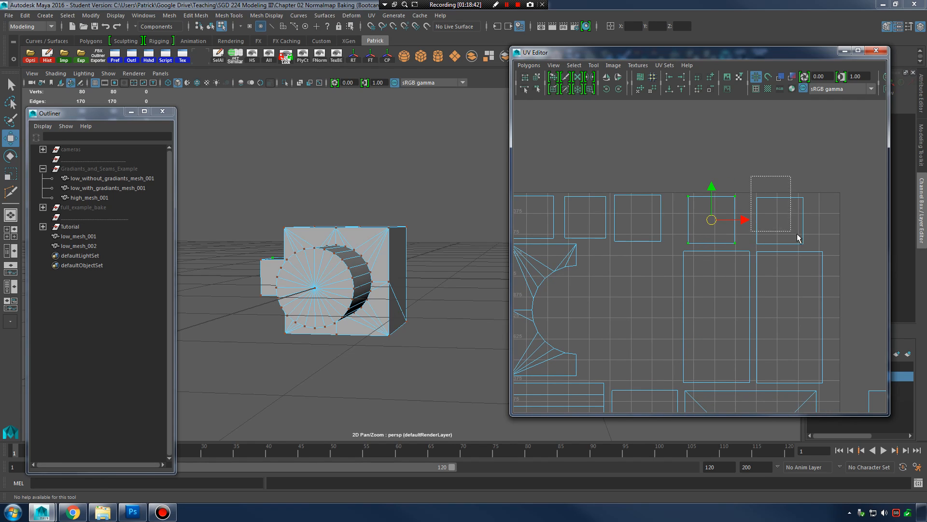
# Step: Slide three of the small square shells along the top row to pack them against the upper-right corner of the 0-1 space
pyautogui.moveTo(798, 237); pyautogui.dragTo(850, 231)
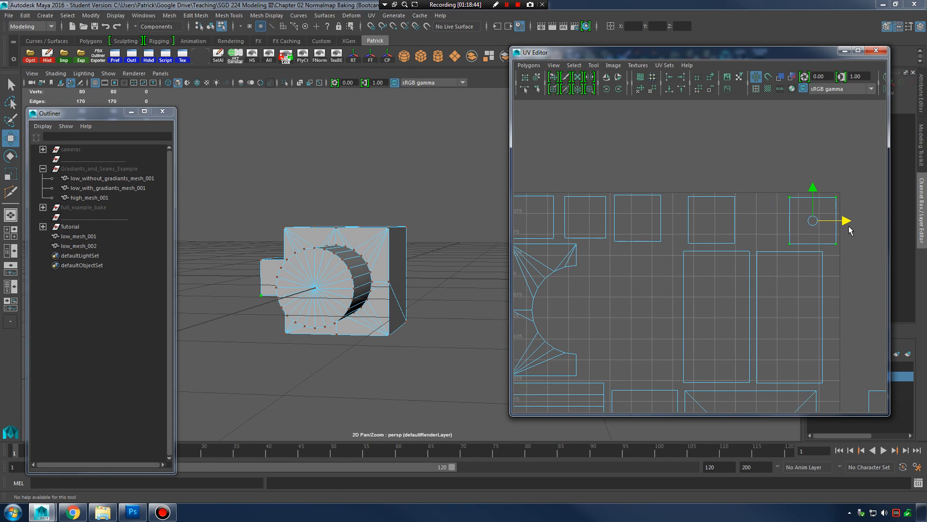
pyautogui.moveTo(683, 186); pyautogui.dragTo(690, 244)
pyautogui.moveTo(745, 220); pyautogui.dragTo(796, 229)
pyautogui.moveTo(625, 219); pyautogui.dragTo(673, 265)
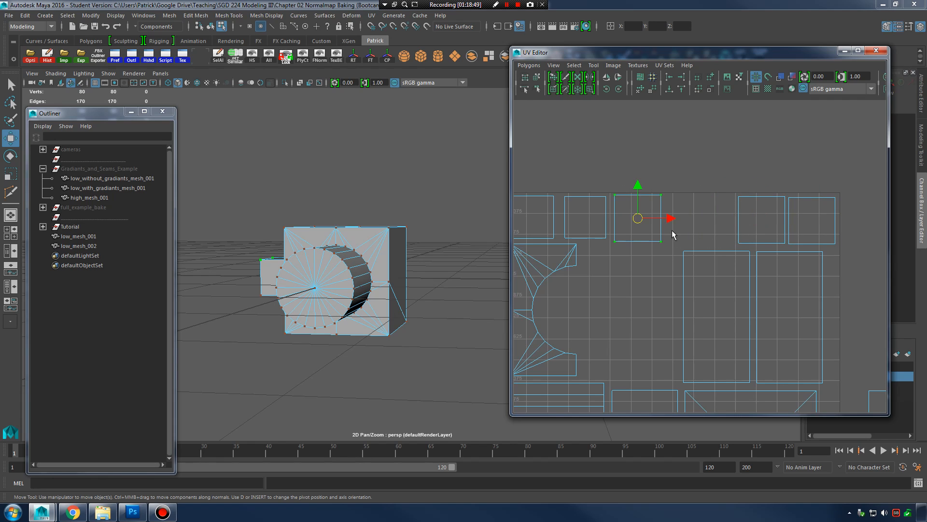
pyautogui.moveTo(669, 218); pyautogui.dragTo(742, 234)
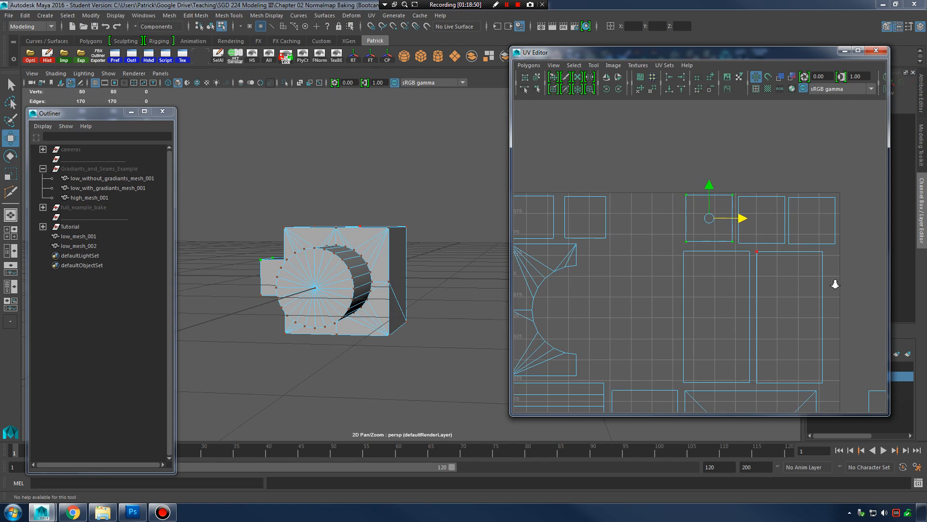
# Step: Move the large side shell from outside the 0-1 space into the gap between the half-round shell and the tall rectangles
pyautogui.scroll(-3, 834, 283)
pyautogui.keyDown('alt'); pyautogui.moveTo(824, 279); pyautogui.dragTo(758, 276, button='middle'); pyautogui.keyUp('alt')
pyautogui.moveTo(715, 259); pyautogui.dragTo(795, 357)
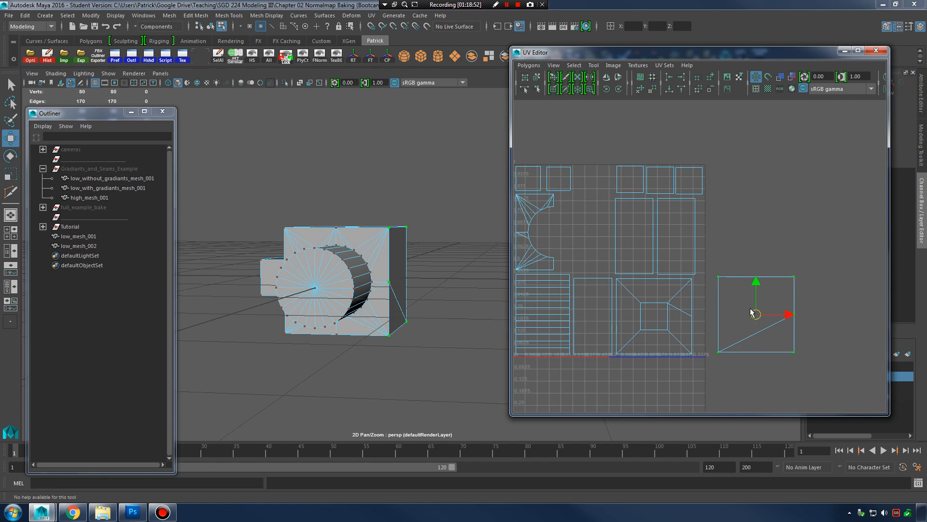
pyautogui.moveTo(755, 313); pyautogui.dragTo(584, 234)
pyautogui.keyDown('alt'); pyautogui.moveTo(584, 234); pyautogui.dragTo(671, 256, button='middle'); pyautogui.keyUp('alt')
# Step: Scale the side shell down uniformly and position it with clear margins inside the gap
pyautogui.scroll(3, 668, 256)
pyautogui.press('r')
pyautogui.moveTo(666, 255)
pyautogui.mouseDown()
pyautogui.moveTo(658, 253)
pyautogui.moveTo(698, 251)
pyautogui.moveTo(653, 255)
pyautogui.mouseUp()
pyautogui.press('w')
pyautogui.press('r')
pyautogui.press('w')
pyautogui.scroll(2, 696, 255)
pyautogui.press('r')
pyautogui.scroll(-3, 646, 240)
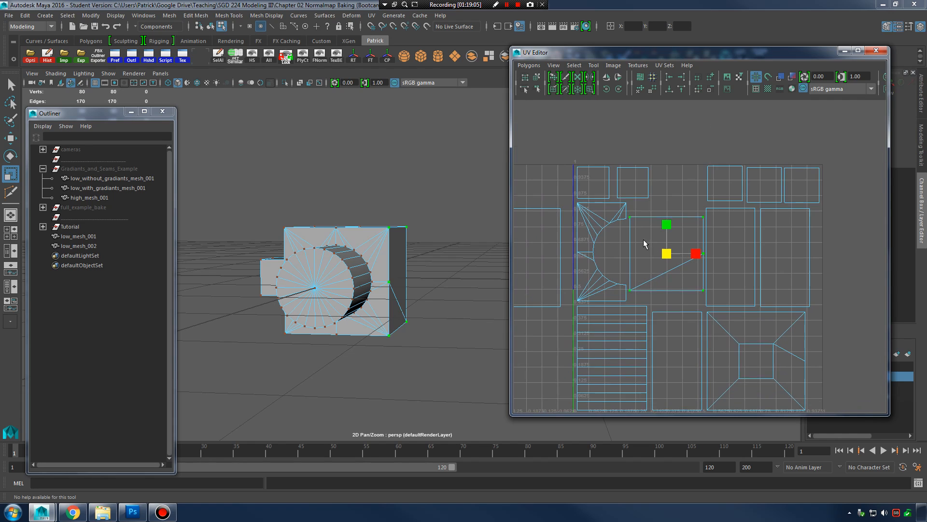
pyautogui.scroll(4, 705, 298)
pyautogui.scroll(-1, 747, 281)
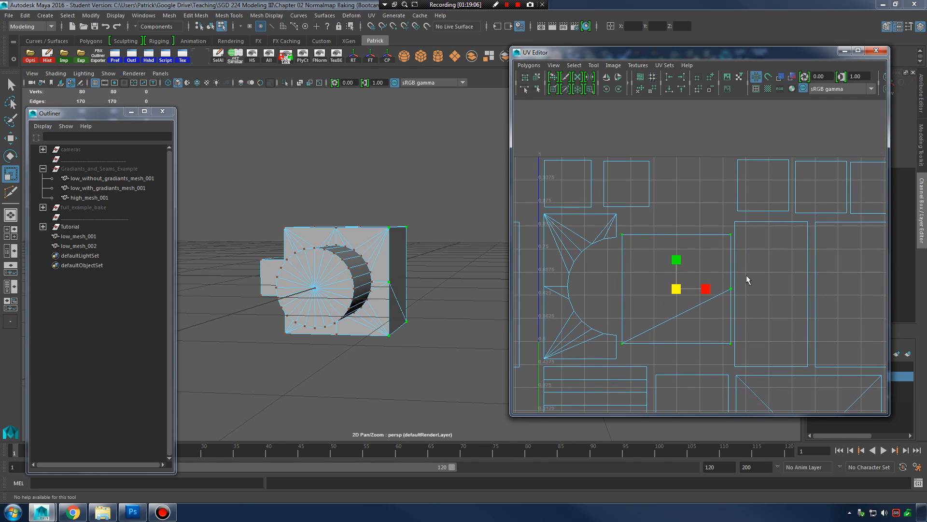
pyautogui.moveTo(678, 290); pyautogui.dragTo(678, 290)
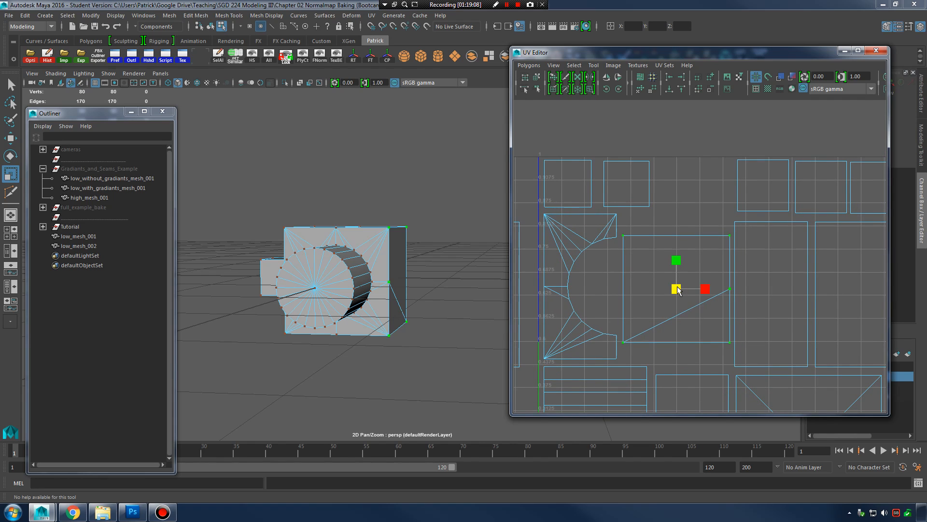
# Step: Select a face of the cylinder's end cap on low_mesh_001 and examine where it lies in the UV layout
pyautogui.keyDown('alt'); pyautogui.moveTo(812, 276); pyautogui.dragTo(700, 332, button='right'); pyautogui.keyUp('alt')
pyautogui.keyDown('alt'); pyautogui.moveTo(700, 332); pyautogui.dragTo(823, 270, button='middle'); pyautogui.keyUp('alt')
pyautogui.keyDown('alt'); pyautogui.moveTo(823, 271); pyautogui.dragTo(773, 274, button='right'); pyautogui.keyUp('alt')
pyautogui.moveTo(371, 260); pyautogui.dragTo(373, 266, button='right')
pyautogui.keyDown('alt'); pyautogui.moveTo(773, 274); pyautogui.dragTo(665, 274, button='middle'); pyautogui.keyUp('alt')
pyautogui.moveTo(397, 261); pyautogui.dragTo(430, 220, button='right')
pyautogui.click(312, 267)
pyautogui.moveTo(311, 268)
pyautogui.mouseDown(button='right')
pyautogui.moveTo(304, 275)
pyautogui.moveTo(306, 265)
pyautogui.mouseUp(button='right')
pyautogui.click(298, 271)
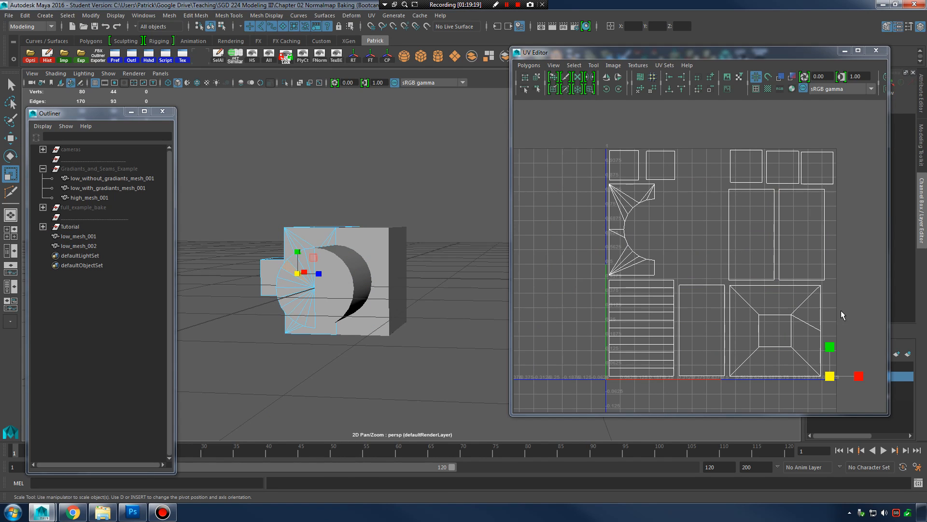
pyautogui.press('a')
pyautogui.keyDown('alt'); pyautogui.moveTo(815, 302); pyautogui.dragTo(688, 325, button='middle'); pyautogui.keyUp('alt')
pyautogui.keyDown('alt'); pyautogui.moveTo(688, 325); pyautogui.dragTo(888, 332, button='right'); pyautogui.keyUp('alt')
pyautogui.keyDown('alt'); pyautogui.moveTo(701, 310); pyautogui.dragTo(823, 316, button='right'); pyautogui.keyUp('alt')
pyautogui.keyDown('alt'); pyautogui.moveTo(694, 329); pyautogui.dragTo(729, 250, button='middle'); pyautogui.keyUp('alt')
pyautogui.keyDown('alt'); pyautogui.moveTo(730, 250); pyautogui.dragTo(831, 306, button='right'); pyautogui.keyUp('alt')
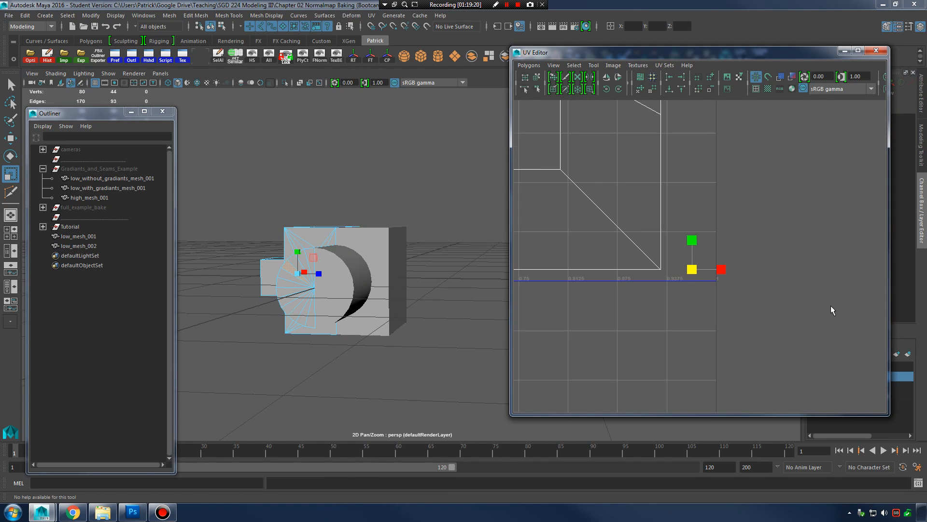
pyautogui.click(342, 296)
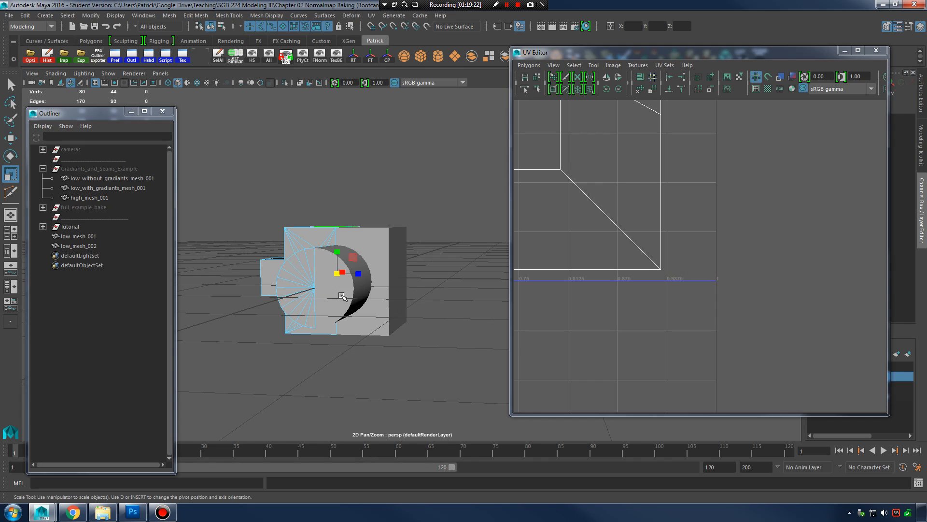
# Step: Select all end-cap faces of the half cylinder on low_mesh_001, leaving out its side faces
pyautogui.moveTo(306, 239); pyautogui.dragTo(327, 223, button='right')
pyautogui.click(308, 269)
pyautogui.keyDown('alt'); pyautogui.moveTo(311, 270); pyautogui.dragTo(480, 294); pyautogui.keyUp('alt')
pyautogui.keyDown('alt'); pyautogui.moveTo(480, 293); pyautogui.dragTo(401, 293, button='middle'); pyautogui.keyUp('alt')
pyautogui.keyDown('alt'); pyautogui.moveTo(401, 293); pyautogui.dragTo(464, 295, button='right'); pyautogui.keyUp('alt')
pyautogui.moveTo(348, 276); pyautogui.dragTo(349, 300, button='right')
pyautogui.keyDown('alt'); pyautogui.moveTo(353, 294); pyautogui.dragTo(393, 269); pyautogui.keyUp('alt')
pyautogui.moveTo(393, 269)
pyautogui.mouseDown(button='right')
pyautogui.moveTo(433, 218)
pyautogui.moveTo(401, 271)
pyautogui.mouseUp(button='right')
pyautogui.click(401, 267)
pyautogui.keyDown('alt'); pyautogui.moveTo(402, 271); pyautogui.dragTo(429, 262); pyautogui.keyUp('alt')
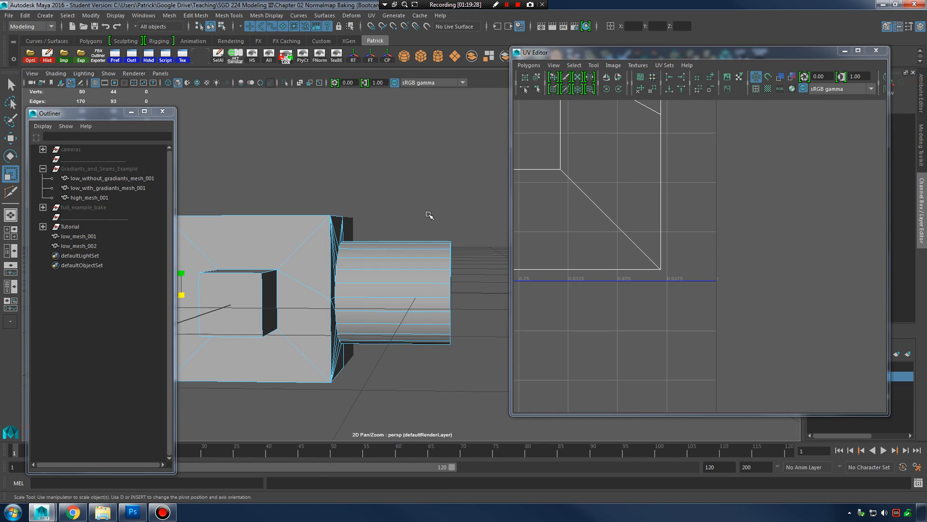
pyautogui.moveTo(428, 216); pyautogui.dragTo(500, 374)
pyautogui.keyDown('ctrl'); pyautogui.moveTo(386, 195); pyautogui.dragTo(402, 375); pyautogui.keyUp('ctrl')
pyautogui.keyDown('alt'); pyautogui.moveTo(442, 305); pyautogui.dragTo(350, 313); pyautogui.keyUp('alt')
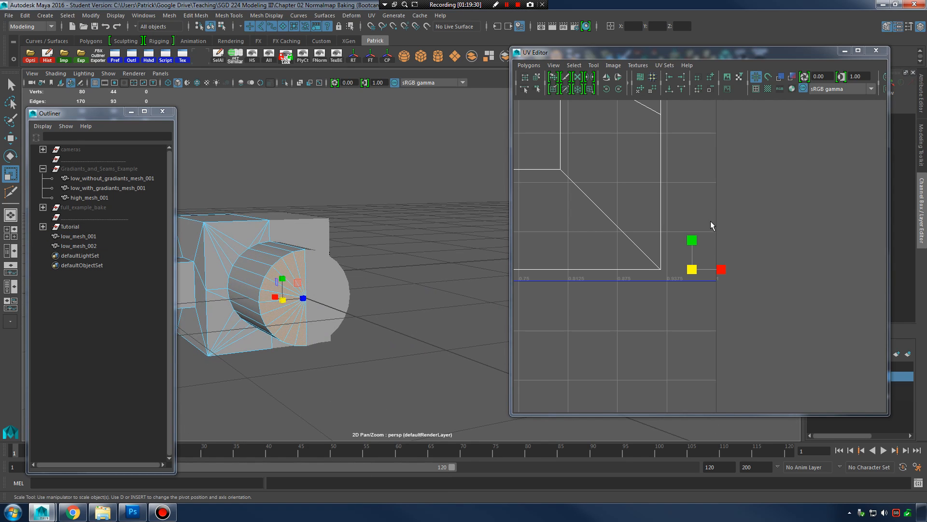
pyautogui.press('a')
pyautogui.scroll(-2, 797, 257)
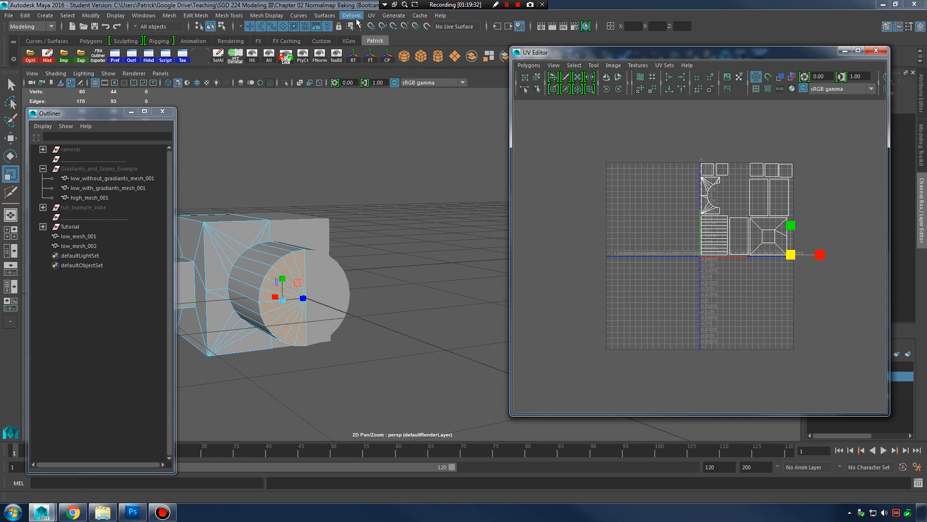
# Step: Apply Automatic UV mapping to the selected end-cap faces and move the resulting half-disc shell outside the 0-1 space
pyautogui.click(371, 16)
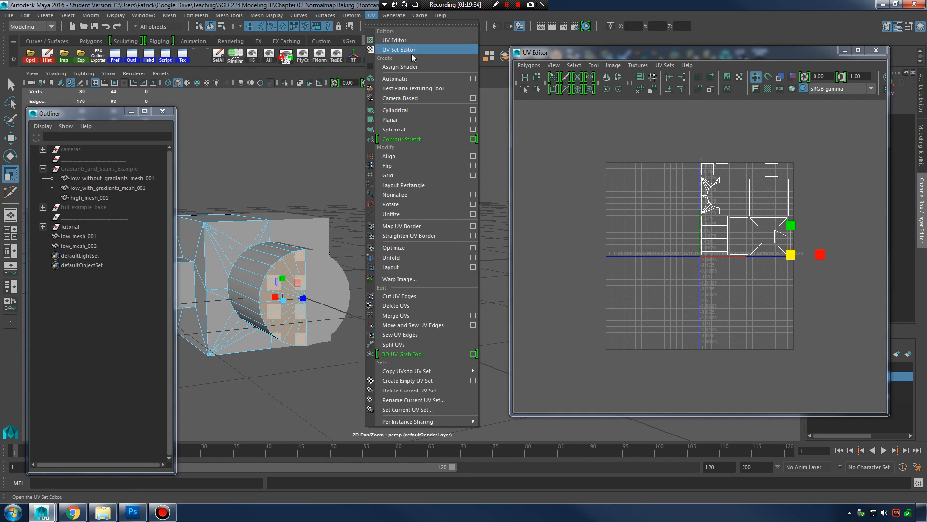
pyautogui.click(416, 79)
pyautogui.scroll(3, 687, 275)
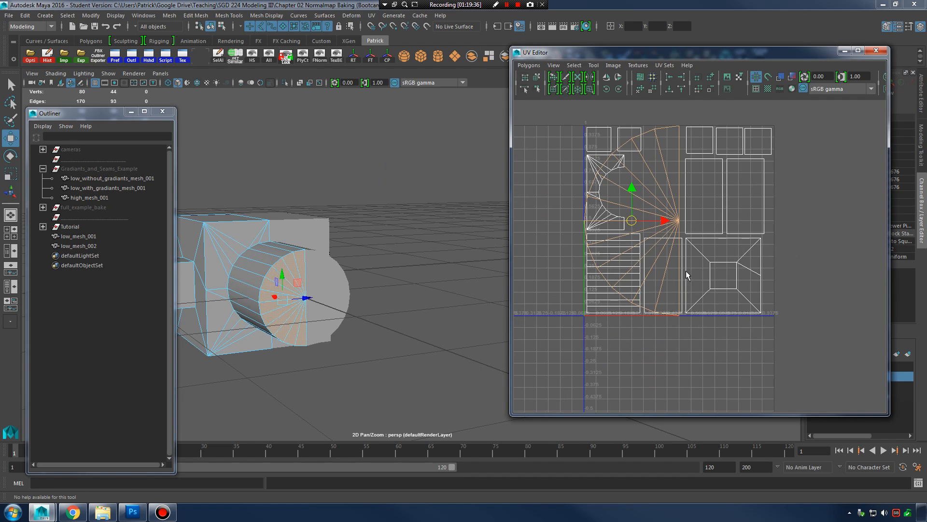
pyautogui.moveTo(661, 222); pyautogui.dragTo(857, 221)
pyautogui.keyDown('alt'); pyautogui.moveTo(671, 249); pyautogui.dragTo(639, 256, button='middle'); pyautogui.keyUp('alt')
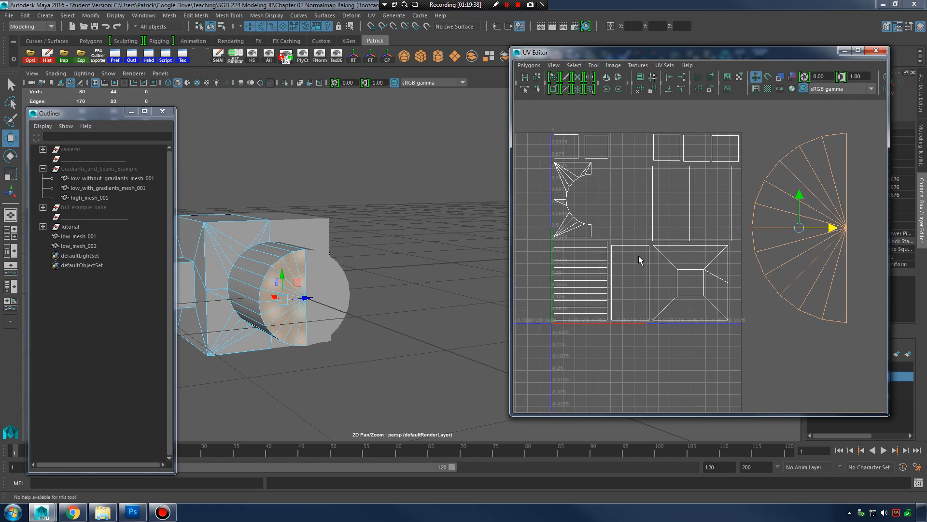
# Step: Select low_mesh_001 and pick the UVs of its half-disc cap shell outside the 0-1 space
pyautogui.moveTo(296, 264); pyautogui.dragTo(338, 221, button='right')
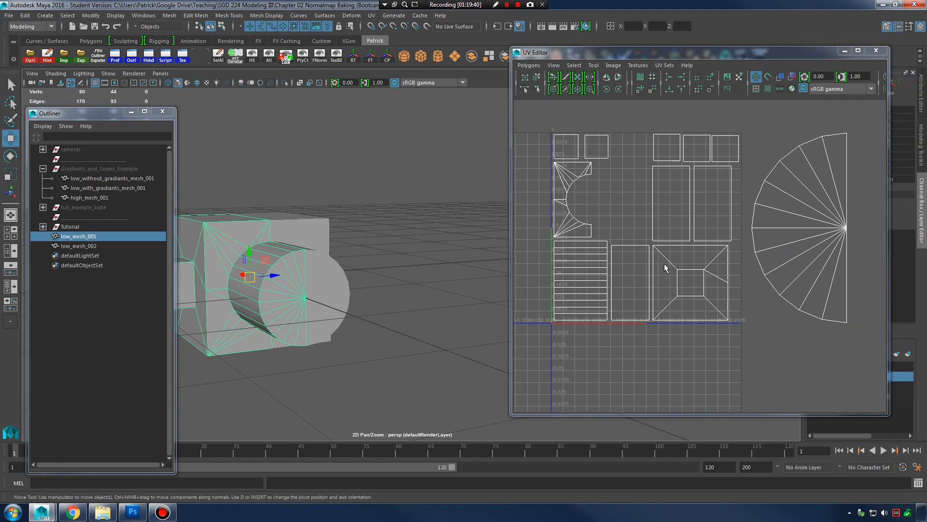
pyautogui.click(337, 284)
pyautogui.click(273, 280)
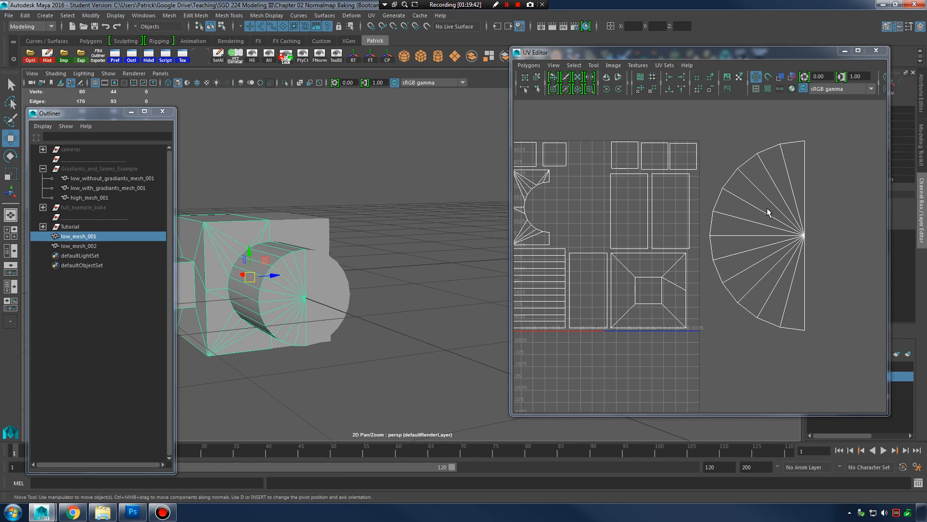
pyautogui.moveTo(762, 212); pyautogui.dragTo(803, 211, button='right')
pyautogui.moveTo(696, 130); pyautogui.dragTo(887, 384)
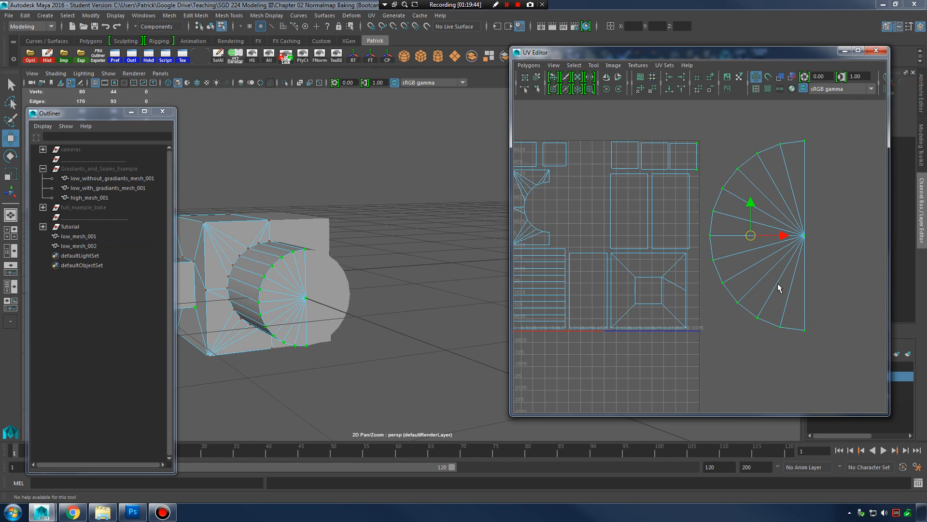
# Step: Select both low-poly mesh halves and show their UVs together in UV selection mode
pyautogui.moveTo(272, 251); pyautogui.dragTo(314, 229, button='right')
pyautogui.click(365, 222)
pyautogui.scroll(-3, 365, 221)
pyautogui.moveTo(193, 206); pyautogui.dragTo(399, 337)
pyautogui.moveTo(812, 221); pyautogui.dragTo(813, 221, button='right')
pyautogui.keyDown('alt'); pyautogui.moveTo(812, 221); pyautogui.dragTo(833, 258, button='middle'); pyautogui.keyUp('alt')
pyautogui.moveTo(807, 208); pyautogui.dragTo(840, 199, button='right')
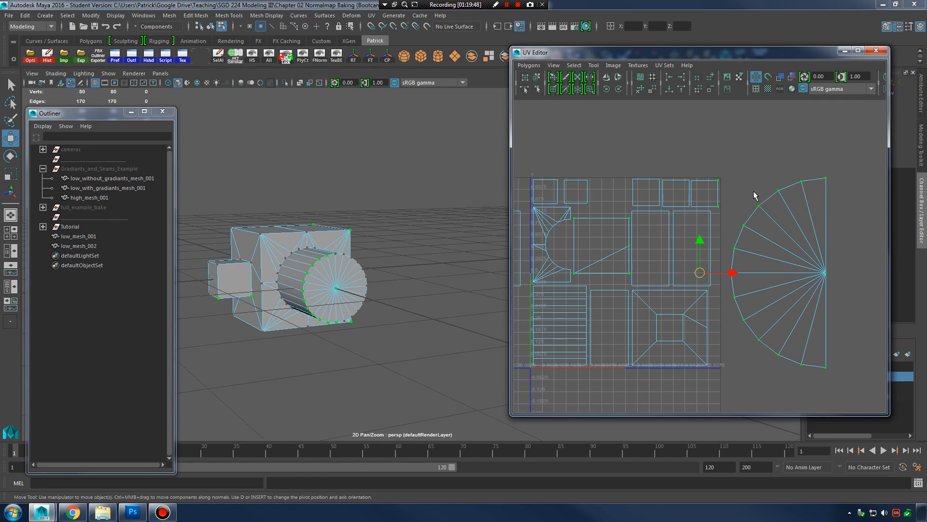
# Step: Scale down the half-disc cap shell, turn its straight edge horizontal and place it over the gap between the upper small squares
pyautogui.moveTo(722, 164); pyautogui.dragTo(607, 195)
pyautogui.press('r')
pyautogui.click(618, 90)
pyautogui.click(619, 89)
pyautogui.press('w')
pyautogui.press('r')
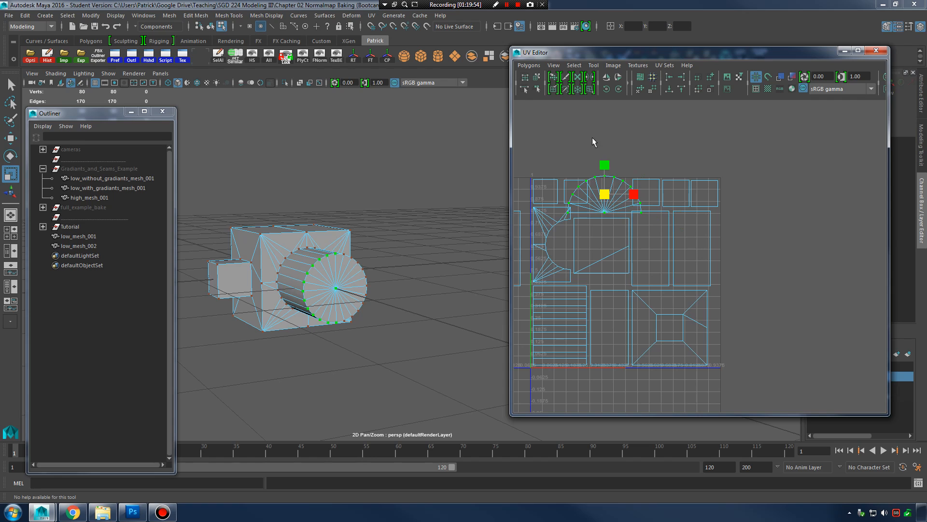
# Step: Rotate the half-disc cap shell in 45-degree increments until its straight edge is vertical again
pyautogui.click(618, 91)
pyautogui.click(619, 90)
pyautogui.click(618, 90)
pyautogui.click(618, 90)
pyautogui.click(618, 91)
pyautogui.press('w')
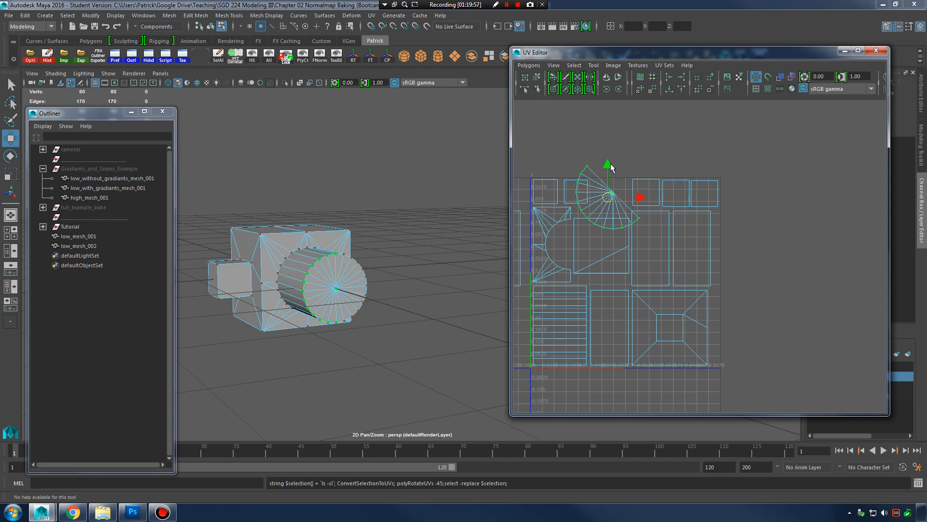
pyautogui.click(618, 90)
# Step: Move the half-disc cap shell into the half-round opening of the front shell and scale it to fit with a margin
pyautogui.scroll(4, 610, 234)
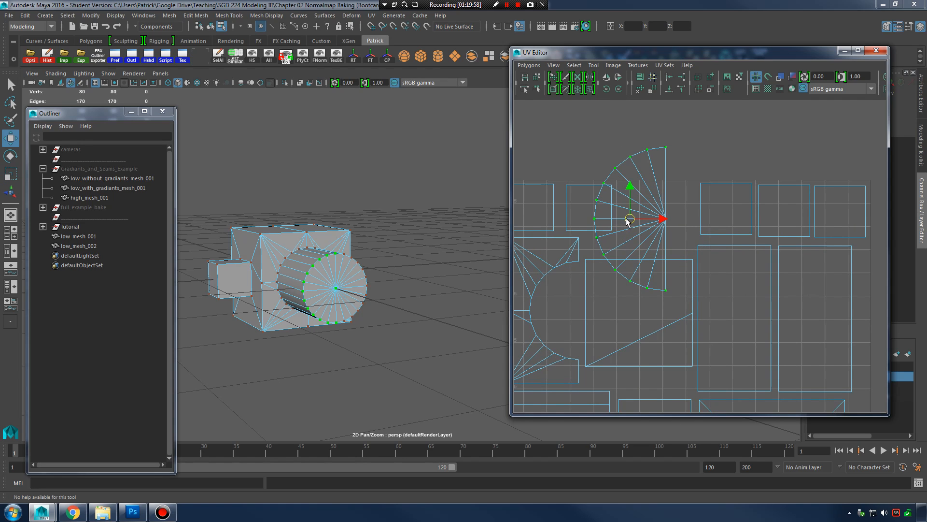
pyautogui.moveTo(626, 218); pyautogui.dragTo(556, 308)
pyautogui.keyDown('alt'); pyautogui.moveTo(557, 308); pyautogui.dragTo(570, 288, button='middle'); pyautogui.keyUp('alt')
pyautogui.press('r')
pyautogui.moveTo(573, 290)
pyautogui.mouseDown()
pyautogui.moveTo(560, 298)
pyautogui.moveTo(573, 290)
pyautogui.mouseUp()
pyautogui.press('w')
pyautogui.press('r')
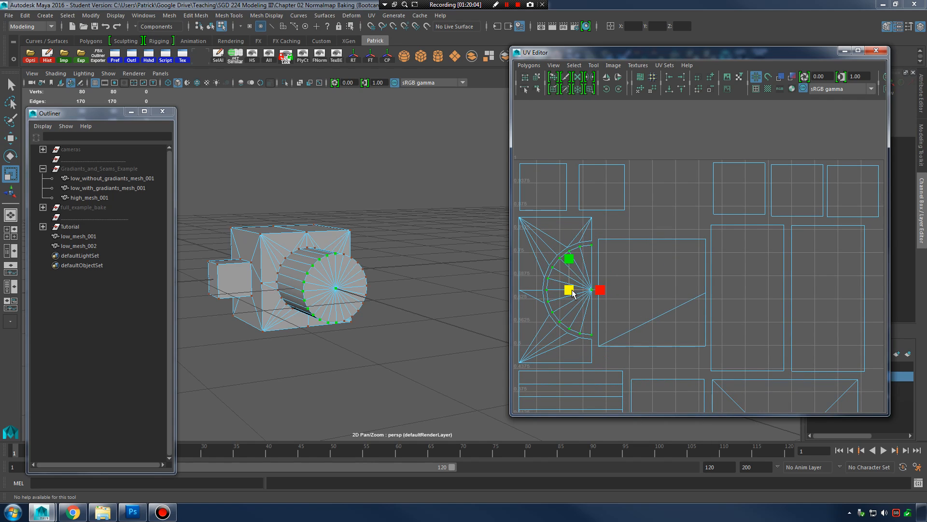
# Step: Select an end-cap face on low_mesh_002 and examine where its UVs lie in the layout
pyautogui.keyDown('alt'); pyautogui.moveTo(401, 311); pyautogui.dragTo(420, 292, button='middle'); pyautogui.keyUp('alt')
pyautogui.keyDown('alt'); pyautogui.moveTo(420, 291); pyautogui.dragTo(428, 279, button='right'); pyautogui.keyUp('alt')
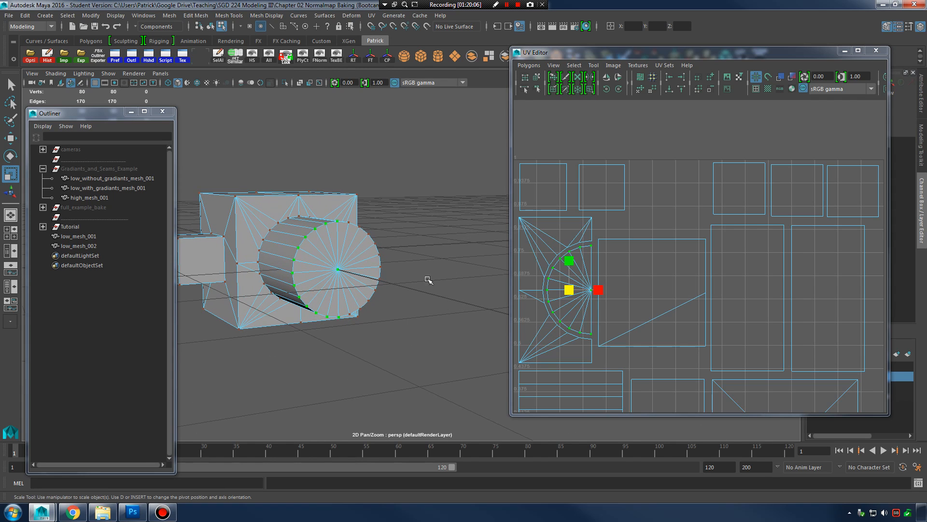
pyautogui.moveTo(324, 233); pyautogui.dragTo(372, 218, button='right')
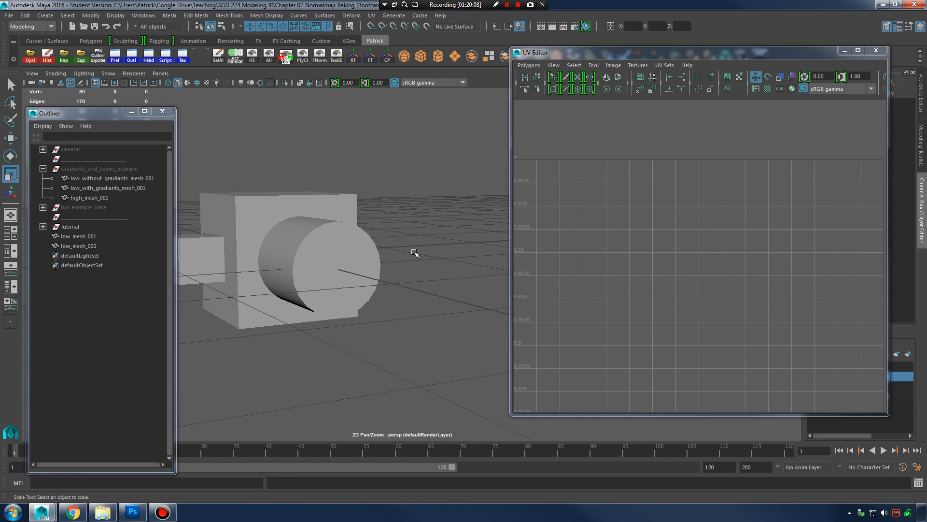
pyautogui.moveTo(336, 222); pyautogui.dragTo(431, 282, button='right')
pyautogui.click(372, 270)
pyautogui.click(371, 264)
pyautogui.press('f')
pyautogui.scroll(-4, 758, 277)
pyautogui.keyDown('alt'); pyautogui.moveTo(866, 231); pyautogui.dragTo(706, 202, button='right'); pyautogui.keyUp('alt')
pyautogui.keyDown('alt'); pyautogui.moveTo(706, 203); pyautogui.dragTo(696, 257, button='middle'); pyautogui.keyUp('alt')
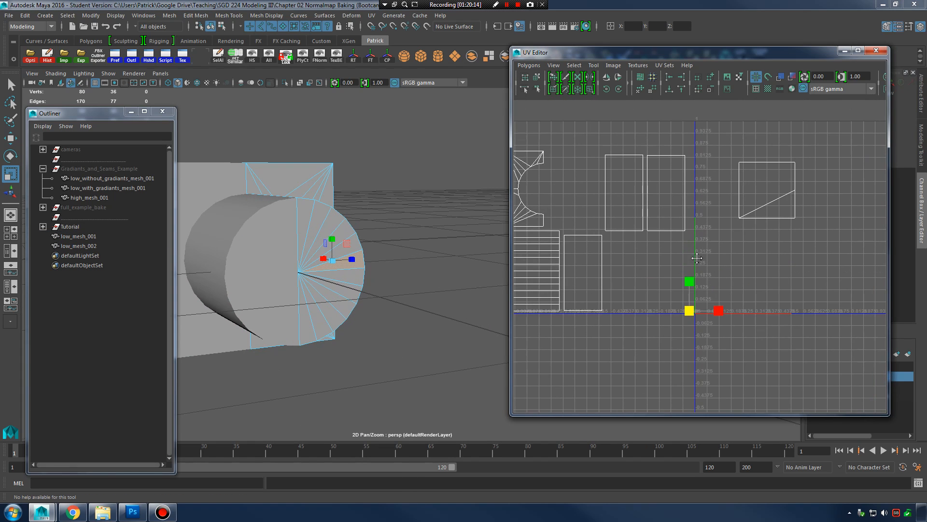
# Step: Select an end-cap face on low_mesh_001 and examine its placement inside the half-round opening of the UV layout
pyautogui.keyDown('alt'); pyautogui.moveTo(340, 286); pyautogui.dragTo(373, 278, button='middle'); pyautogui.keyUp('alt')
pyautogui.click(314, 244)
pyautogui.moveTo(309, 233); pyautogui.dragTo(309, 207, button='right')
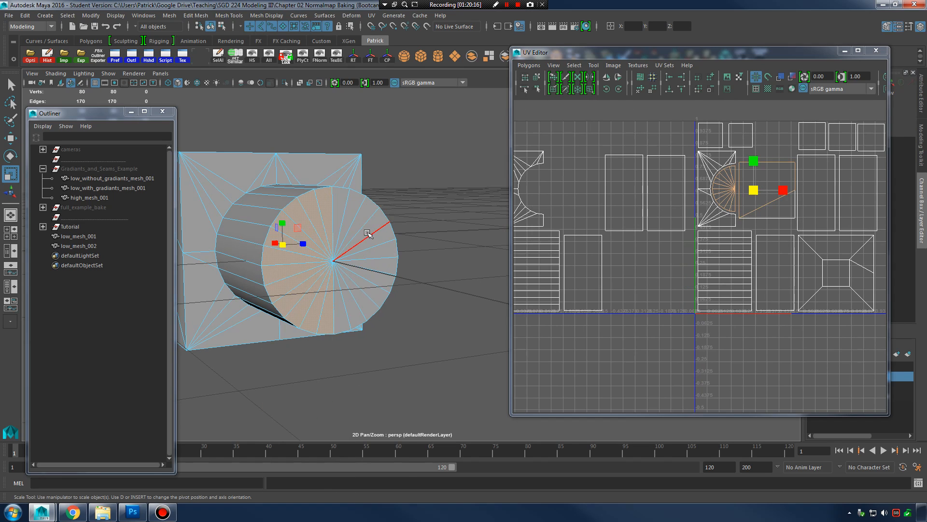
pyautogui.moveTo(367, 233); pyautogui.dragTo(405, 220, button='right')
pyautogui.click(310, 238)
pyautogui.keyDown('alt'); pyautogui.moveTo(727, 218); pyautogui.dragTo(695, 236, button='middle'); pyautogui.keyUp('alt')
pyautogui.keyDown('alt'); pyautogui.moveTo(694, 236); pyautogui.dragTo(855, 233, button='right'); pyautogui.keyUp('alt')
pyautogui.keyDown('alt'); pyautogui.moveTo(765, 201); pyautogui.dragTo(747, 233, button='middle'); pyautogui.keyUp('alt')
pyautogui.keyDown('alt'); pyautogui.moveTo(746, 235); pyautogui.dragTo(821, 232, button='right'); pyautogui.keyUp('alt')
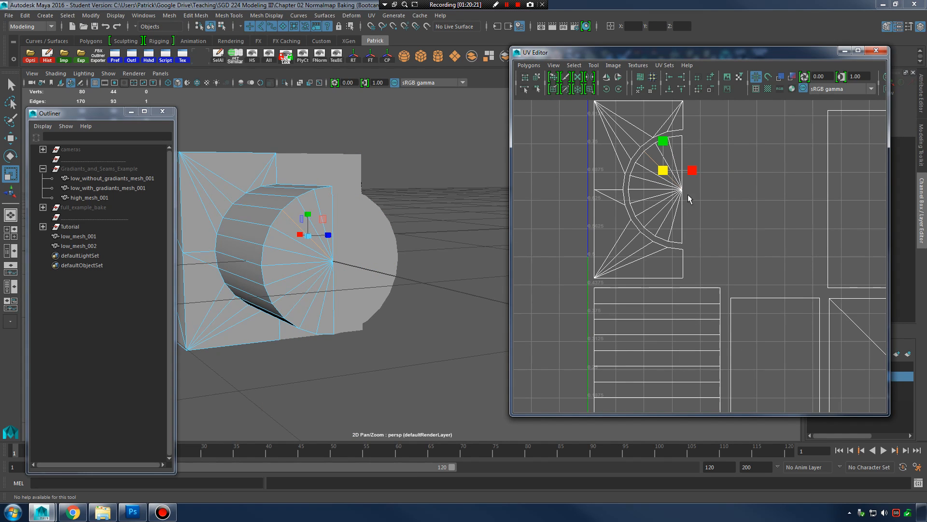
# Step: Select low_mesh_002 and minimise the UV Editor and Outliner windows to clear the viewport
pyautogui.keyDown('alt'); pyautogui.moveTo(427, 262); pyautogui.dragTo(404, 230); pyautogui.keyUp('alt')
pyautogui.click(402, 232)
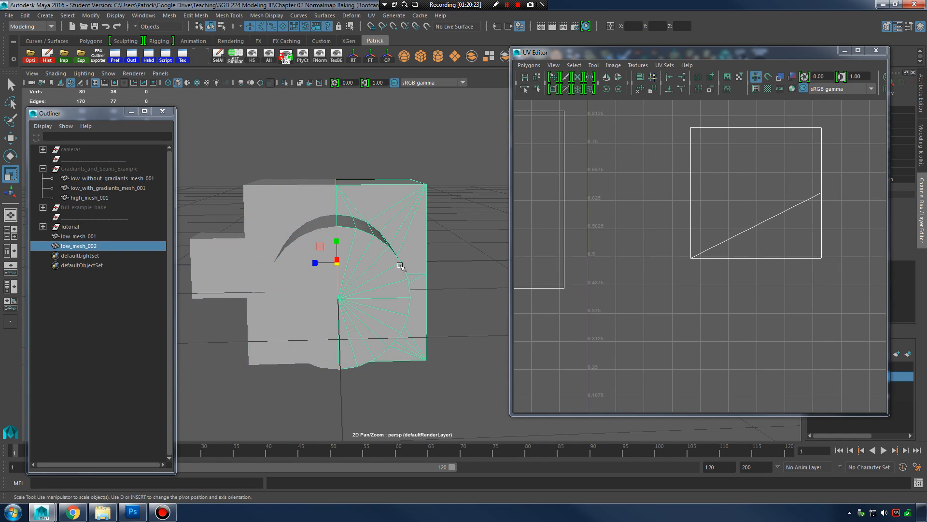
pyautogui.keyDown('alt'); pyautogui.moveTo(399, 265); pyautogui.dragTo(405, 253, button='middle'); pyautogui.keyUp('alt')
pyautogui.click(844, 51)
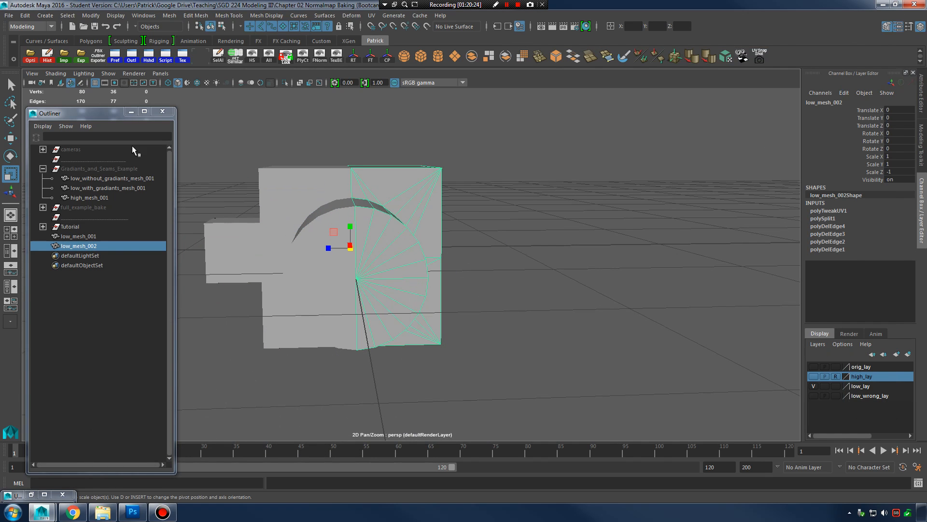
pyautogui.moveTo(402, 190); pyautogui.dragTo(402, 216, button='right')
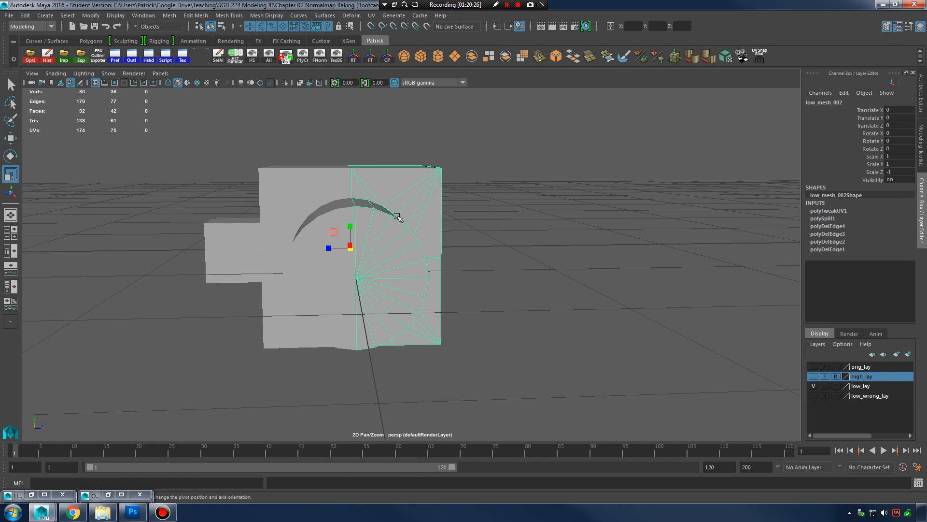
pyautogui.keyDown('alt'); pyautogui.moveTo(430, 222); pyautogui.dragTo(321, 232); pyautogui.keyUp('alt')
pyautogui.moveTo(422, 201); pyautogui.dragTo(467, 175, button='right')
pyautogui.click(403, 234)
pyautogui.click(488, 213)
pyautogui.keyDown('alt'); pyautogui.moveTo(409, 252); pyautogui.dragTo(432, 245); pyautogui.keyUp('alt')
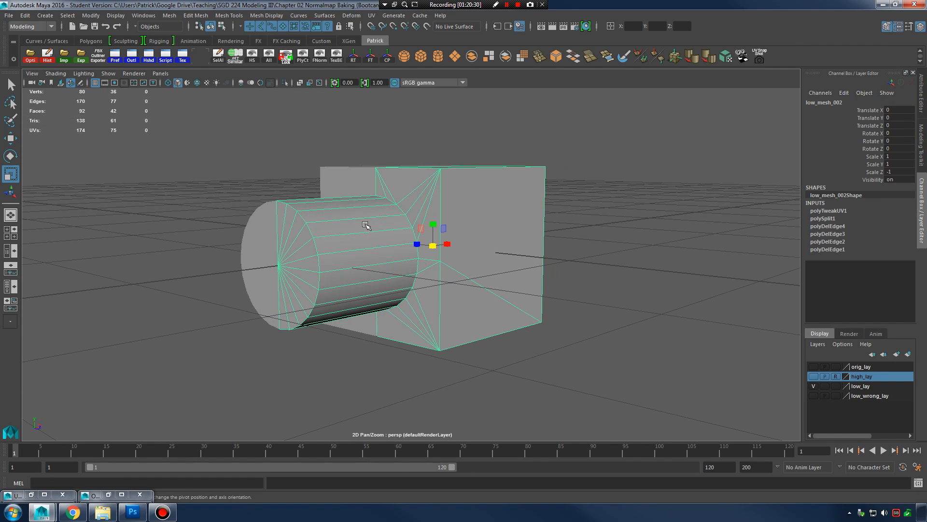
pyautogui.moveTo(360, 224); pyautogui.dragTo(358, 248, button='right')
pyautogui.keyDown('alt'); pyautogui.moveTo(384, 256); pyautogui.dragTo(364, 246); pyautogui.keyUp('alt')
pyautogui.moveTo(213, 156); pyautogui.dragTo(300, 372)
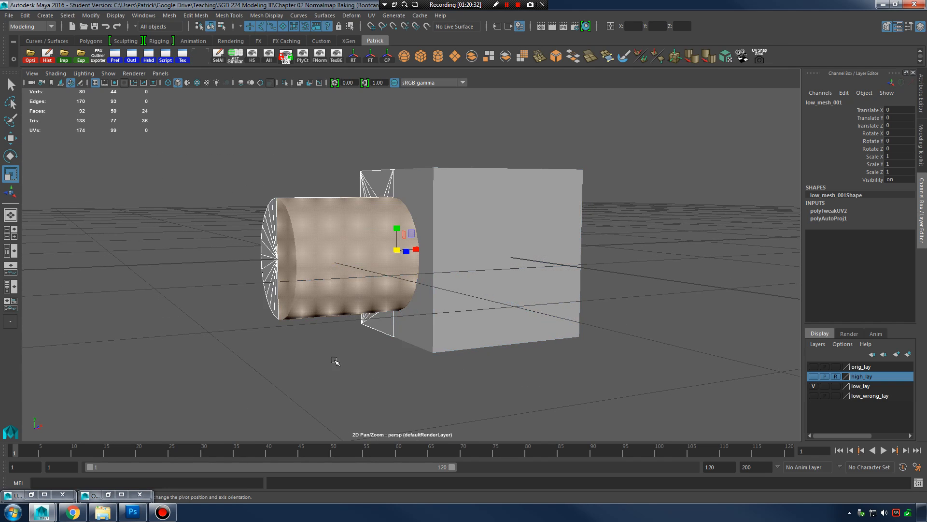
# Step: Select only the end-cap faces of the half cylinder on low_mesh_002 and delete them
pyautogui.click(459, 207)
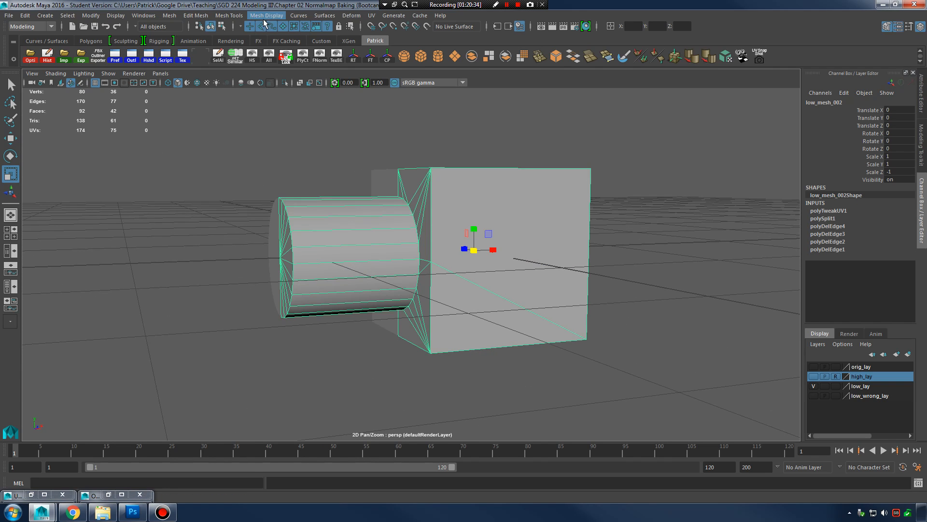
pyautogui.click(222, 26)
pyautogui.moveTo(229, 186); pyautogui.dragTo(303, 360)
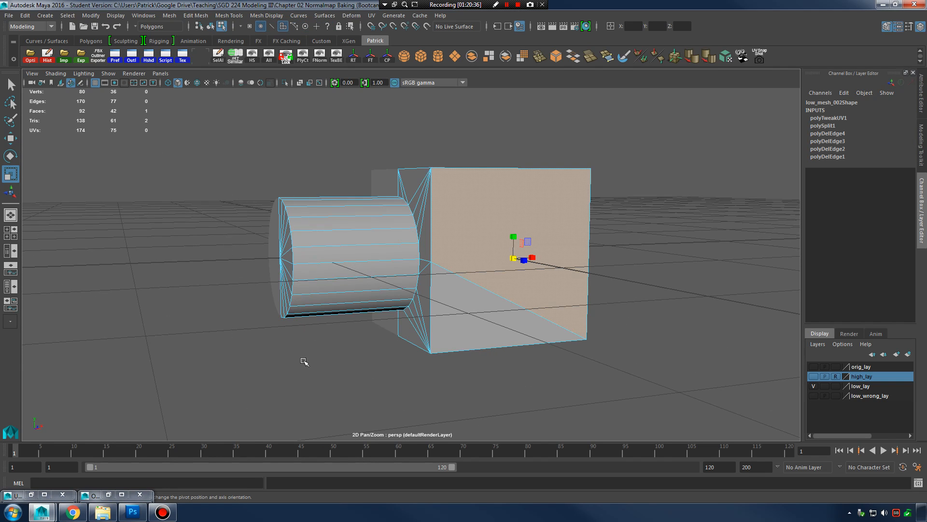
pyautogui.keyDown('ctrl'); pyautogui.moveTo(339, 146); pyautogui.dragTo(609, 444); pyautogui.keyUp('ctrl')
pyautogui.keyDown('alt'); pyautogui.moveTo(448, 304); pyautogui.dragTo(490, 316); pyautogui.keyUp('alt')
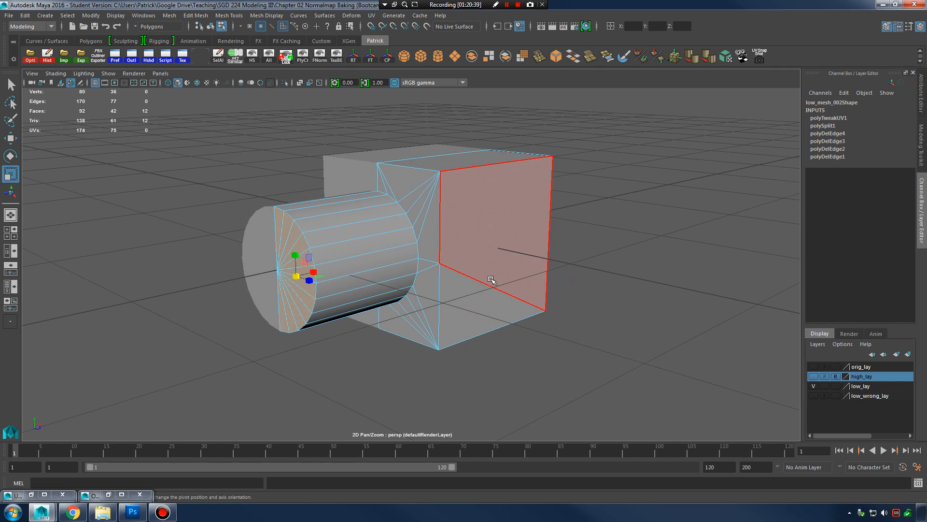
pyautogui.press('Delete')
pyautogui.keyDown('alt'); pyautogui.moveTo(368, 266); pyautogui.dragTo(429, 251); pyautogui.keyUp('alt')
# Step: Duplicate low_mesh_001 and mirror the copy by setting its Scale Z to -1
pyautogui.moveTo(424, 188); pyautogui.dragTo(453, 164, button='right')
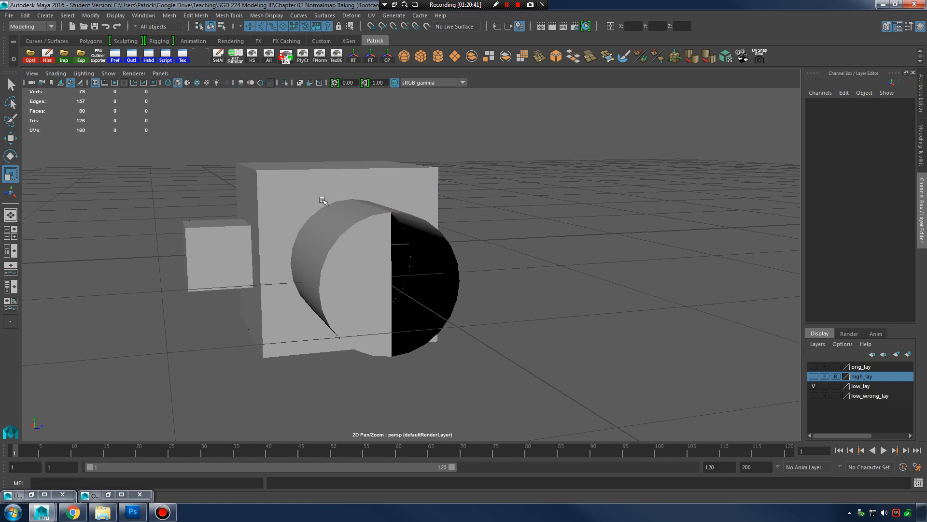
pyautogui.click(315, 207)
pyautogui.moveTo(419, 268)
pyautogui.keyDown('alt'); pyautogui.mouseDown()
pyautogui.moveTo(466, 265)
pyautogui.moveTo(427, 272)
pyautogui.mouseUp(); pyautogui.keyUp('alt')
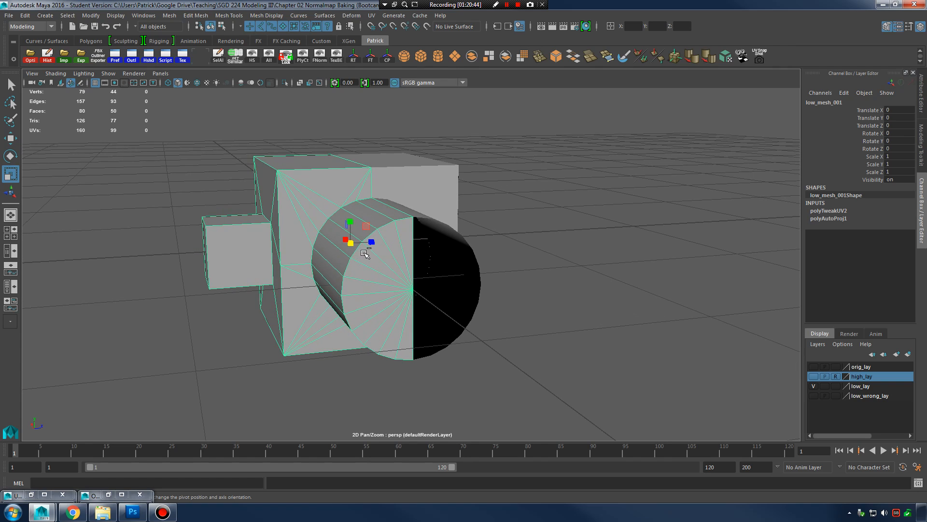
pyautogui.hotkey('ctrl', 'd')
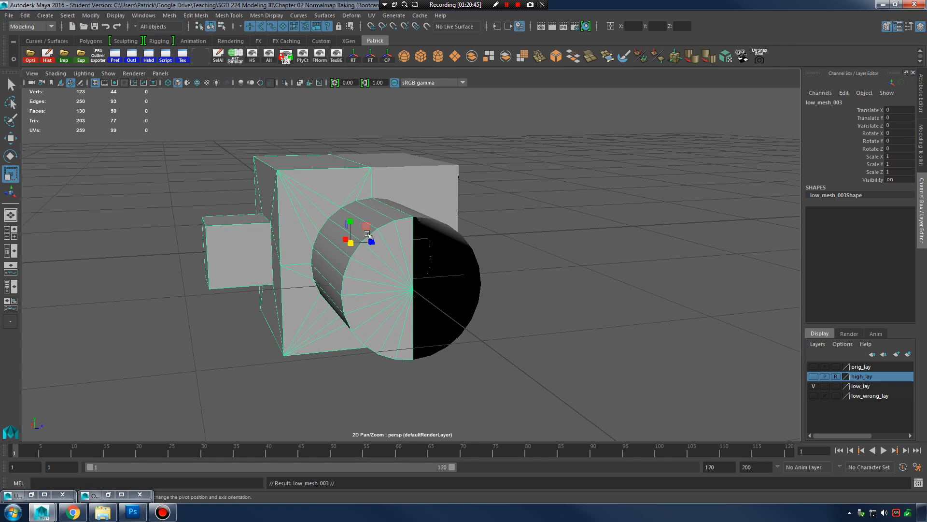
pyautogui.click(904, 170)
pyautogui.write('-1')
pyautogui.press('Return')
pyautogui.keyDown('alt'); pyautogui.moveTo(585, 247); pyautogui.dragTo(528, 250); pyautogui.keyUp('alt')
pyautogui.moveTo(444, 187); pyautogui.dragTo(484, 176, button='right')
pyautogui.click(485, 181)
pyautogui.keyDown('alt'); pyautogui.moveTo(484, 180); pyautogui.dragTo(569, 304); pyautogui.keyUp('alt')
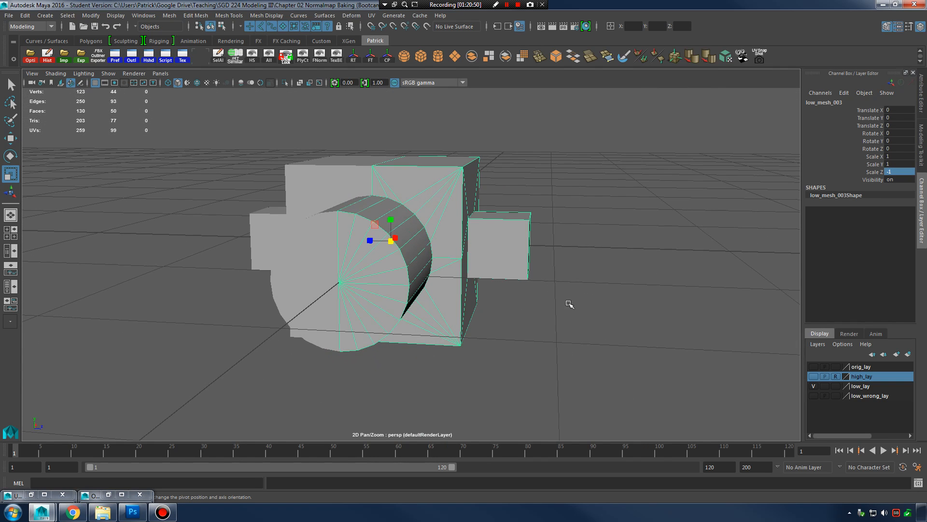
# Step: Delete all faces of the mirrored duplicate except the end-cap faces of its half cylinder
pyautogui.rightClick(514, 236)
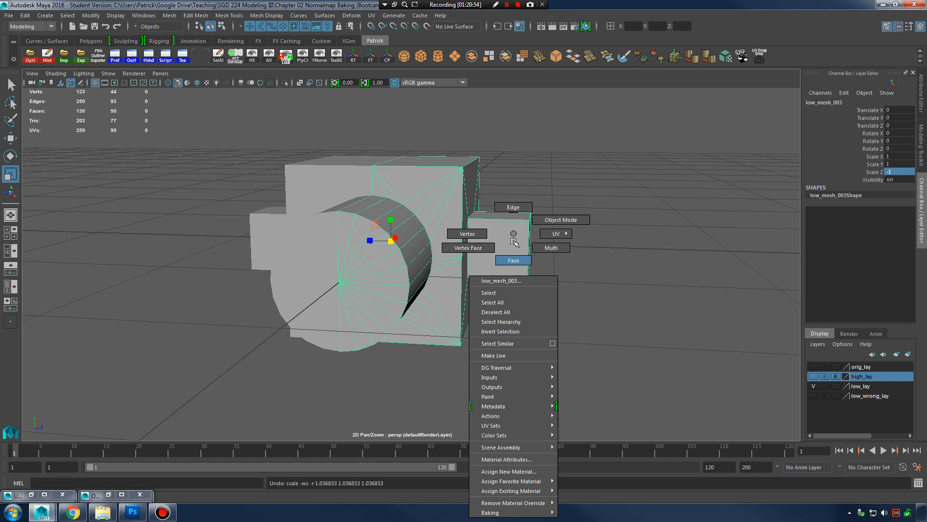
pyautogui.moveTo(512, 248); pyautogui.dragTo(513, 250, button='right')
pyautogui.click(220, 27)
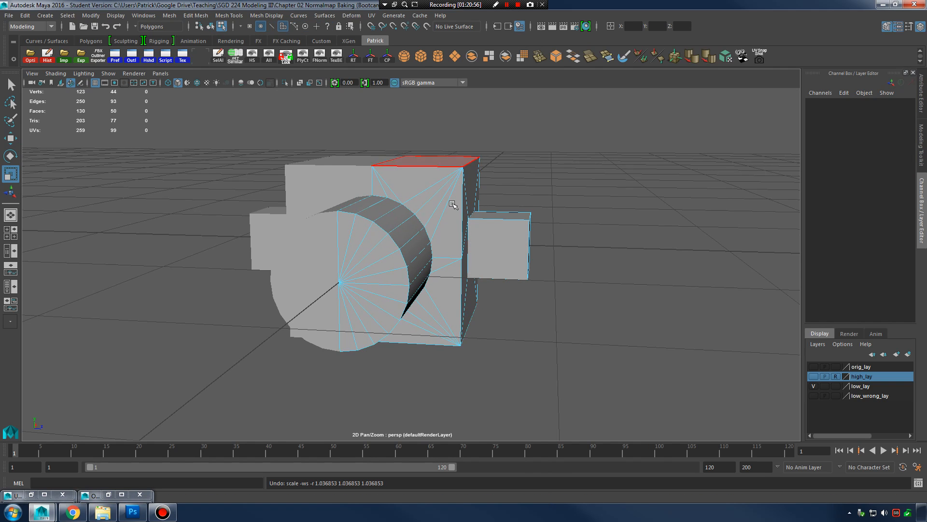
pyautogui.keyDown('alt'); pyautogui.moveTo(453, 204); pyautogui.dragTo(397, 201); pyautogui.keyUp('alt')
pyautogui.moveTo(207, 182); pyautogui.dragTo(325, 353)
pyautogui.keyDown('alt'); pyautogui.moveTo(381, 255); pyautogui.dragTo(360, 250); pyautogui.keyUp('alt')
pyautogui.keyDown('ctrl'); pyautogui.moveTo(338, 134); pyautogui.dragTo(721, 450); pyautogui.keyUp('ctrl')
pyautogui.keyDown('alt'); pyautogui.moveTo(454, 328); pyautogui.dragTo(503, 343); pyautogui.keyUp('alt')
pyautogui.keyDown('shift'); pyautogui.moveTo(208, 139); pyautogui.dragTo(699, 456); pyautogui.keyUp('shift')
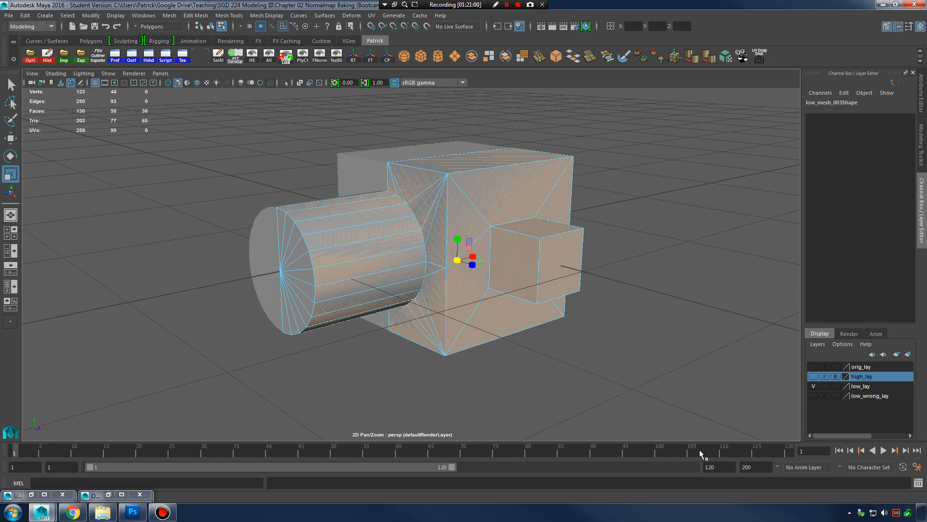
pyautogui.keyDown('alt'); pyautogui.moveTo(324, 253); pyautogui.dragTo(343, 237); pyautogui.keyUp('alt')
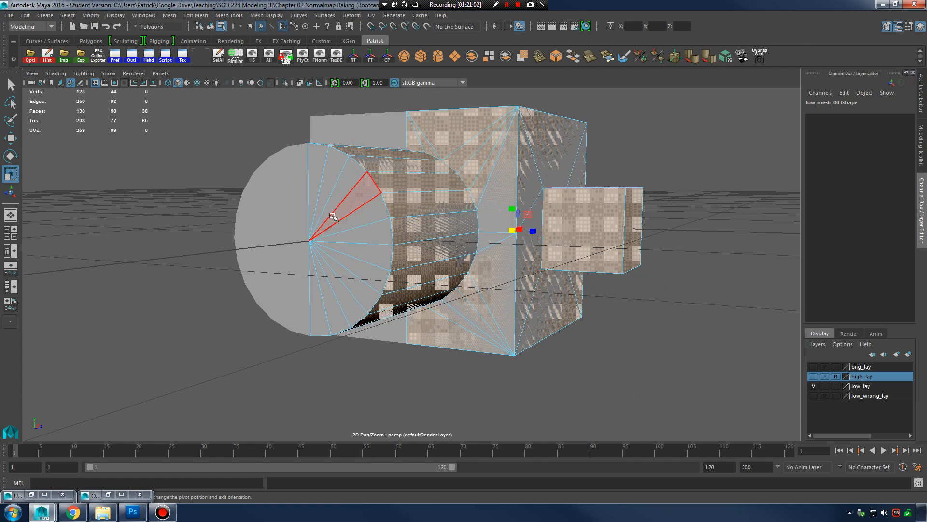
pyautogui.press('Delete')
# Step: Restore the UV Editor and select the mirrored cap piece together with low_mesh_001 to show both sets of UVs
pyautogui.keyDown('alt'); pyautogui.moveTo(441, 253); pyautogui.dragTo(490, 271, button='middle'); pyautogui.keyUp('alt')
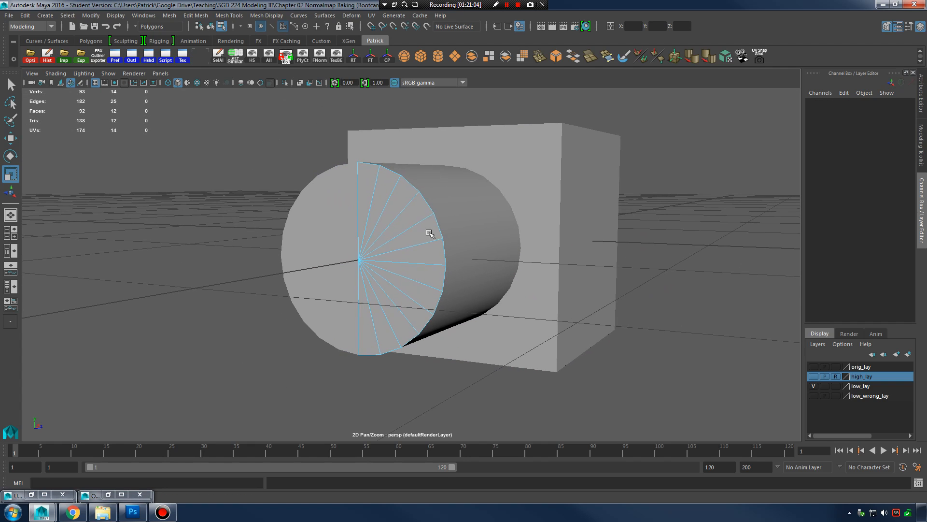
pyautogui.moveTo(405, 209); pyautogui.dragTo(449, 187, button='right')
pyautogui.keyDown('alt'); pyautogui.moveTo(399, 234); pyautogui.dragTo(434, 232); pyautogui.keyUp('alt')
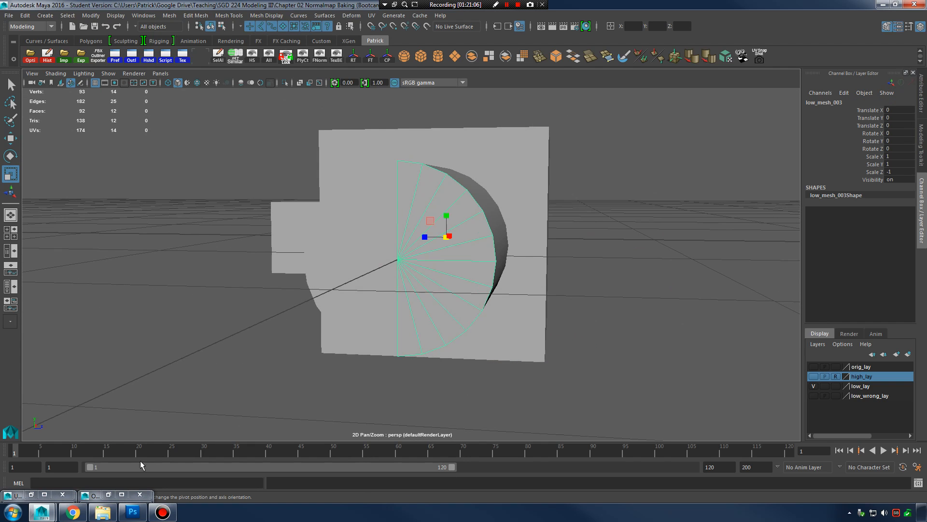
pyautogui.click(45, 495)
pyautogui.click(365, 222)
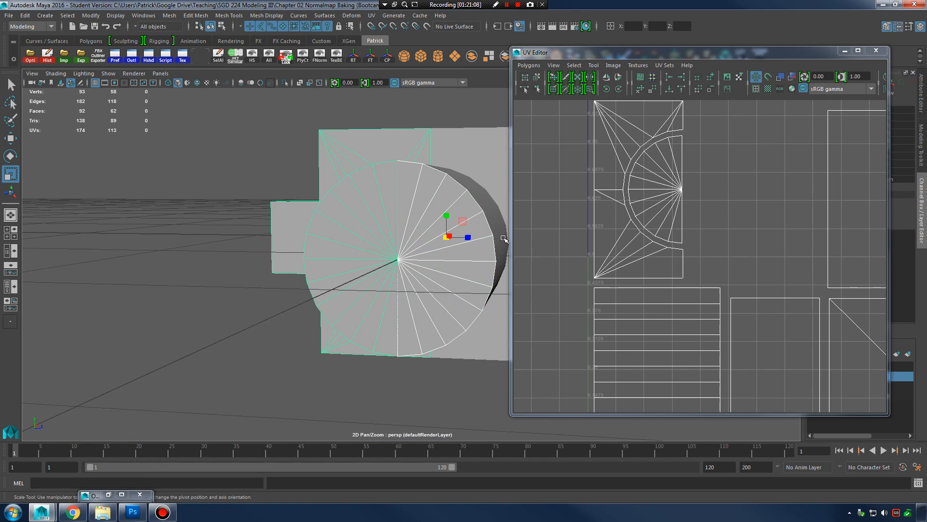
# Step: Check the mirrored cap half's faces against their UV shell and select both meshes again
pyautogui.keyDown('alt'); pyautogui.moveTo(469, 234); pyautogui.dragTo(403, 272, button='middle'); pyautogui.keyUp('alt')
pyautogui.keyDown('alt'); pyautogui.moveTo(739, 205); pyautogui.dragTo(724, 215, button='right'); pyautogui.keyUp('alt')
pyautogui.keyDown('alt'); pyautogui.moveTo(724, 216); pyautogui.dragTo(673, 221, button='middle'); pyautogui.keyUp('alt')
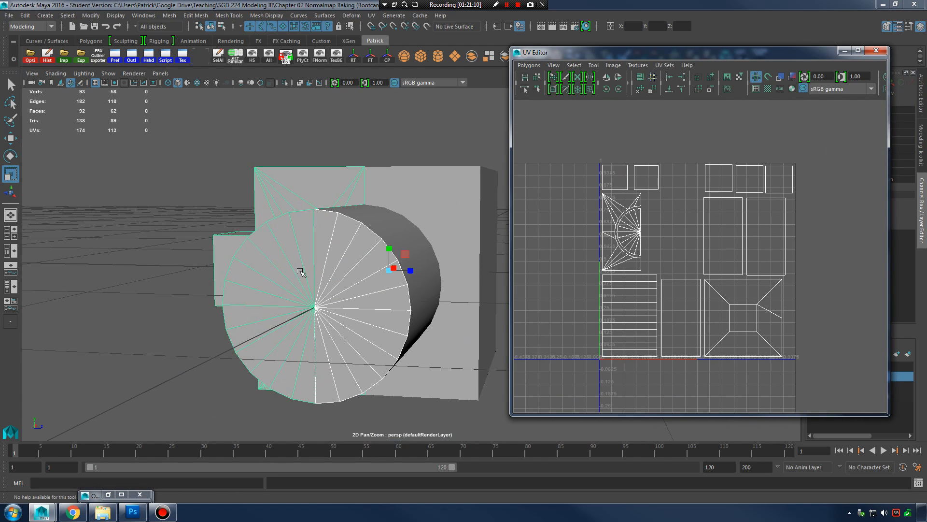
pyautogui.moveTo(344, 234); pyautogui.dragTo(386, 234, button='right')
pyautogui.click(340, 255)
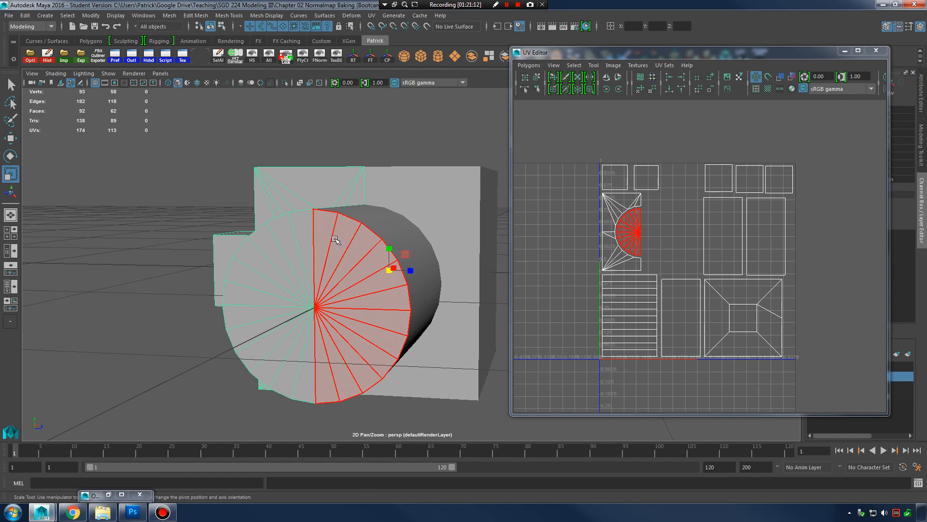
pyautogui.moveTo(346, 233); pyautogui.dragTo(371, 215, button='right')
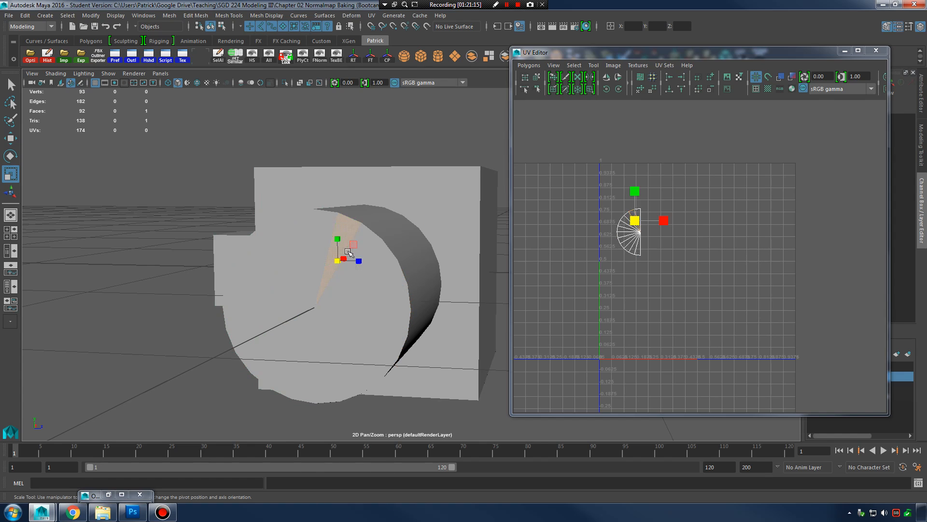
pyautogui.click(296, 289)
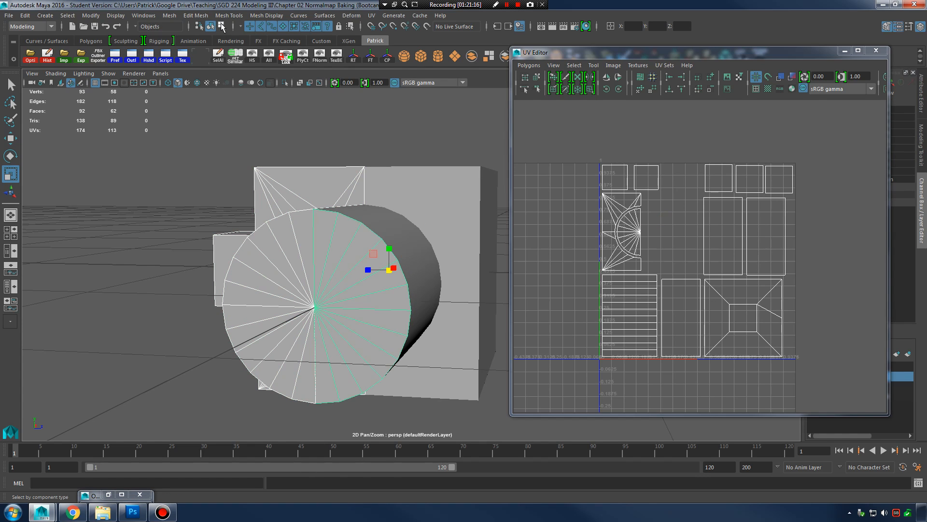
# Step: Select one wedge face on each half of the end cap to compare their UV positions
pyautogui.click(223, 27)
pyautogui.click(284, 27)
pyautogui.click(338, 241)
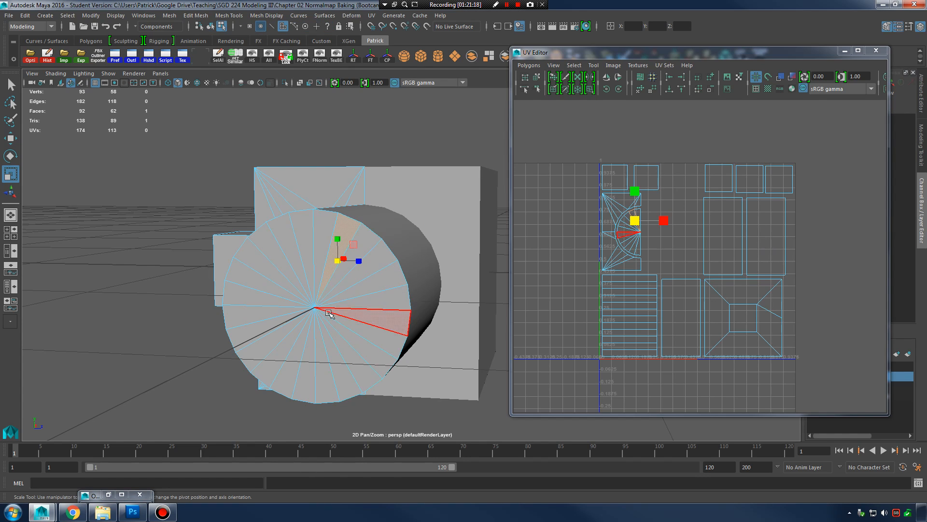
pyautogui.keyDown('shift'); pyautogui.click(278, 251); pyautogui.keyUp('shift')
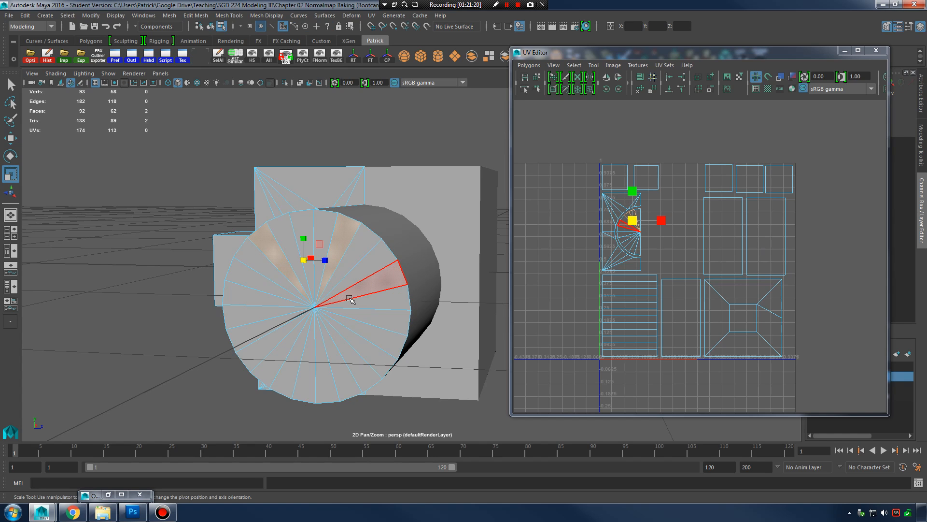
pyautogui.scroll(5, 624, 205)
pyautogui.keyDown('alt'); pyautogui.moveTo(623, 204); pyautogui.dragTo(723, 208, button='middle'); pyautogui.keyUp('alt')
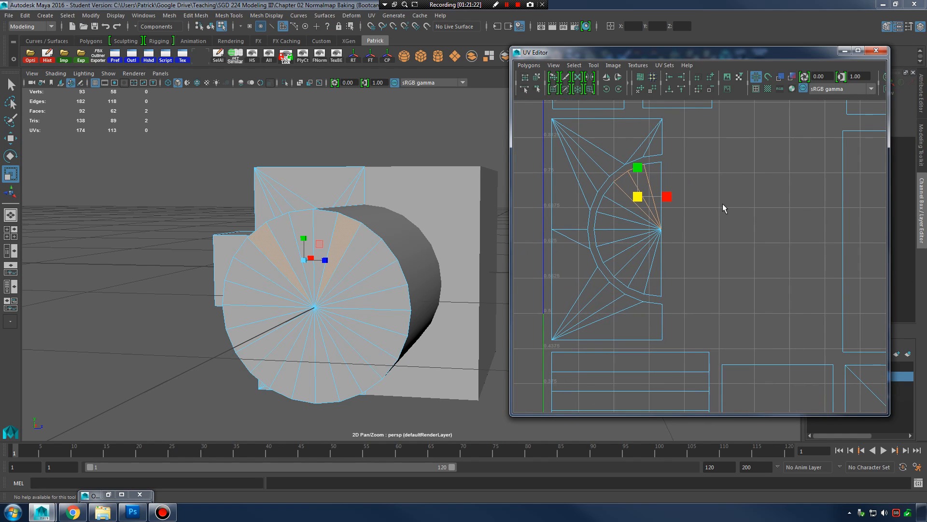
pyautogui.moveTo(647, 255); pyautogui.dragTo(647, 256)
# Step: Select all three mesh pieces and examine their combined UV layout
pyautogui.keyDown('alt'); pyautogui.moveTo(434, 271); pyautogui.dragTo(422, 238); pyautogui.keyUp('alt')
pyautogui.scroll(-1, 422, 239)
pyautogui.moveTo(313, 229); pyautogui.dragTo(365, 196, button='right')
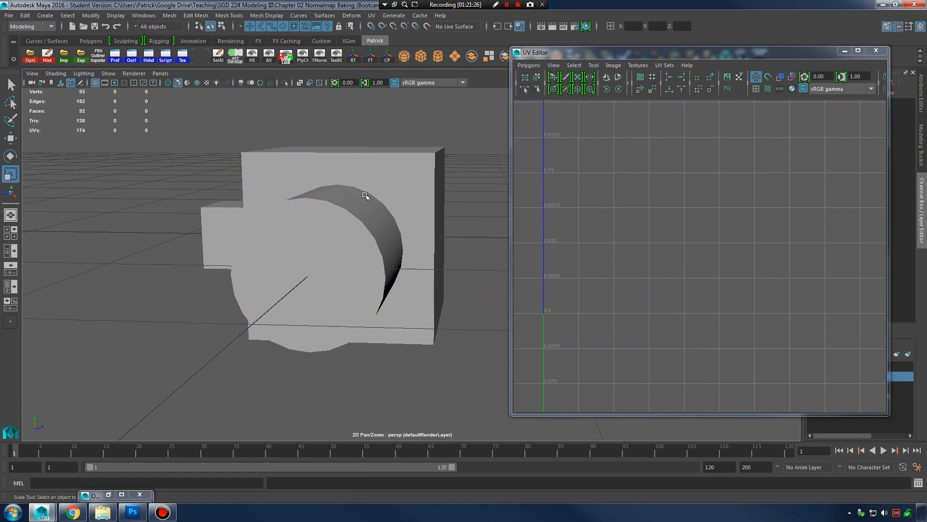
pyautogui.moveTo(469, 353); pyautogui.dragTo(393, 285)
pyautogui.scroll(-2, 415, 295)
pyautogui.scroll(-6, 696, 276)
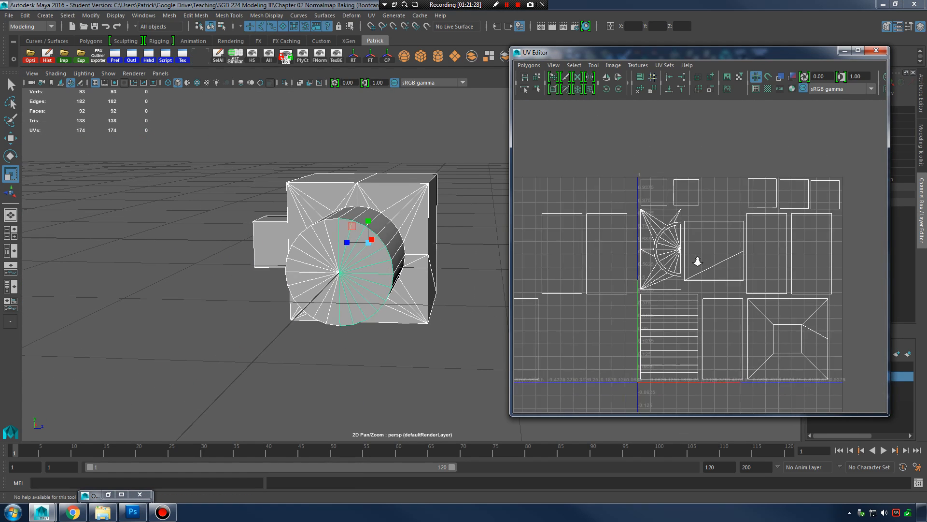
pyautogui.keyDown('alt'); pyautogui.moveTo(707, 295); pyautogui.dragTo(718, 274, button='middle'); pyautogui.keyUp('alt')
pyautogui.keyDown('alt'); pyautogui.moveTo(718, 274); pyautogui.dragTo(751, 278, button='right'); pyautogui.keyUp('alt')
pyautogui.keyDown('alt'); pyautogui.moveTo(751, 278); pyautogui.dragTo(735, 286, button='middle'); pyautogui.keyUp('alt')
pyautogui.moveTo(734, 287)
pyautogui.keyDown('alt'); pyautogui.mouseDown(button='right')
pyautogui.moveTo(773, 290)
pyautogui.moveTo(733, 269)
pyautogui.mouseUp(button='right'); pyautogui.keyUp('alt')
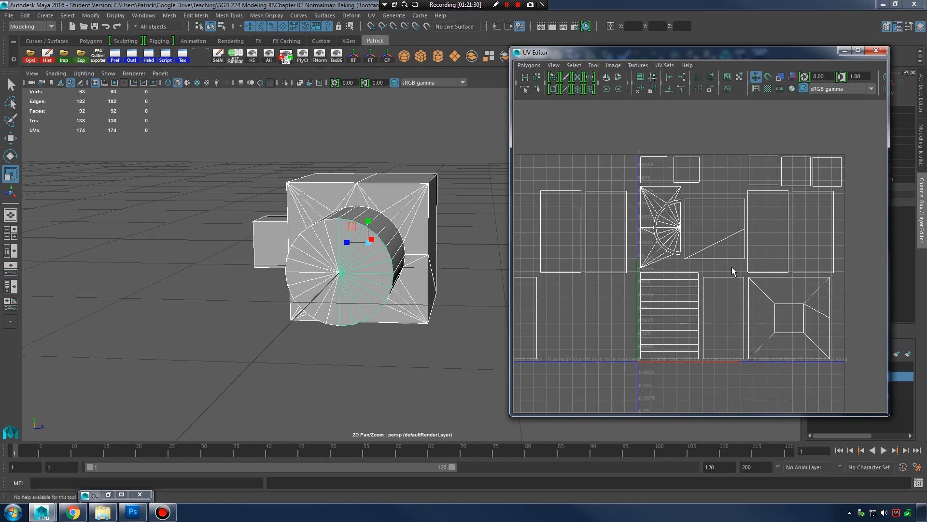
pyautogui.keyDown('alt'); pyautogui.moveTo(733, 269); pyautogui.dragTo(723, 255, button='middle'); pyautogui.keyUp('alt')
pyautogui.keyDown('alt'); pyautogui.moveTo(723, 256); pyautogui.dragTo(787, 268, button='right'); pyautogui.keyUp('alt')
pyautogui.keyDown('alt'); pyautogui.moveTo(788, 273); pyautogui.dragTo(757, 281, button='middle'); pyautogui.keyUp('alt')
# Step: Select only the mesh half without the side box and examine its offset UV shells
pyautogui.moveTo(385, 237); pyautogui.dragTo(430, 217, button='right')
pyautogui.click(449, 216)
pyautogui.moveTo(198, 163); pyautogui.dragTo(442, 341)
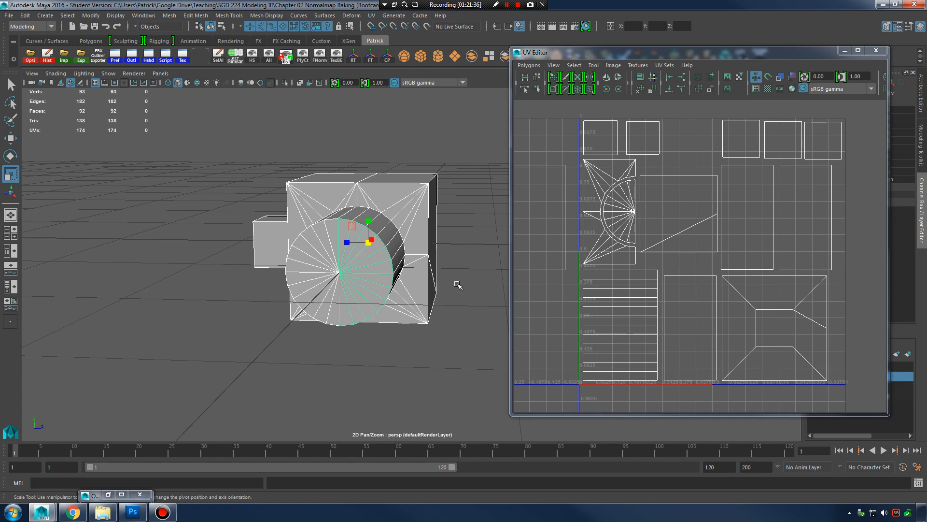
pyautogui.keyDown('alt'); pyautogui.moveTo(457, 285); pyautogui.dragTo(464, 227); pyautogui.keyUp('alt')
pyautogui.click(474, 221)
pyautogui.moveTo(398, 216); pyautogui.dragTo(439, 199, button='right')
pyautogui.keyDown('alt'); pyautogui.moveTo(463, 227); pyautogui.dragTo(477, 233, button='middle'); pyautogui.keyUp('alt')
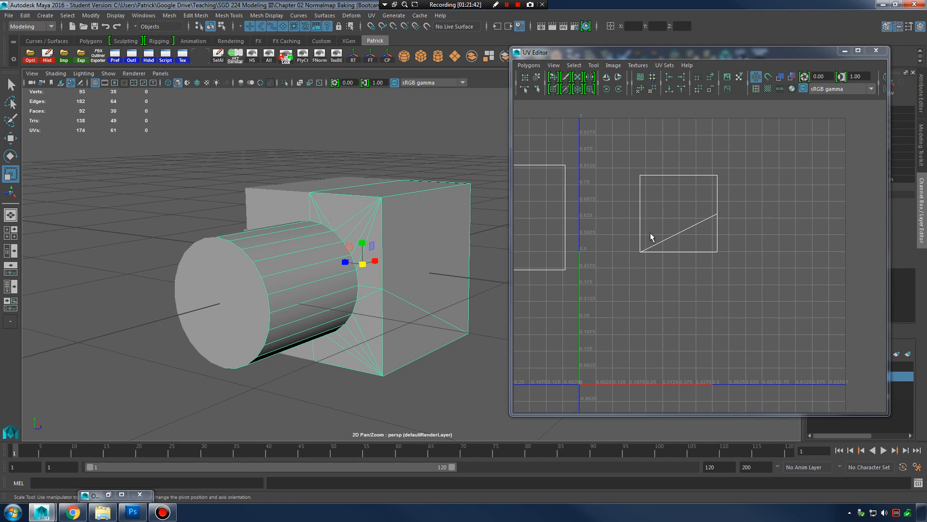
pyautogui.keyDown('alt'); pyautogui.moveTo(648, 236); pyautogui.dragTo(604, 245, button='right'); pyautogui.keyUp('alt')
pyautogui.keyDown('alt'); pyautogui.moveTo(604, 245); pyautogui.dragTo(727, 243, button='middle'); pyautogui.keyUp('alt')
# Step: Select the mesh half with the side box and inspect it from several angles
pyautogui.click(284, 221)
pyautogui.keyDown('alt'); pyautogui.moveTo(284, 222); pyautogui.dragTo(393, 236); pyautogui.keyUp('alt')
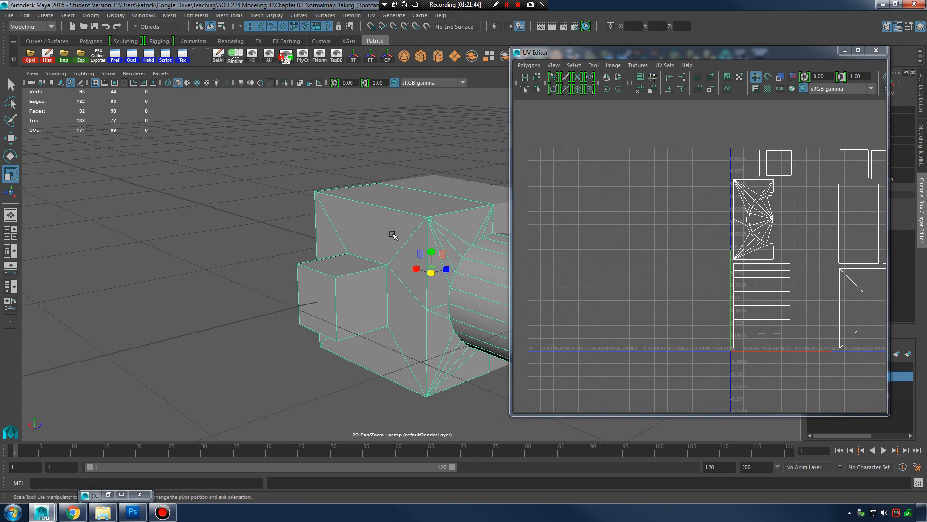
pyautogui.keyDown('alt'); pyautogui.moveTo(475, 259); pyautogui.dragTo(356, 242, button='middle'); pyautogui.keyUp('alt')
pyautogui.keyDown('alt'); pyautogui.moveTo(356, 242); pyautogui.dragTo(373, 222); pyautogui.keyUp('alt')
pyautogui.keyDown('alt'); pyautogui.moveTo(400, 236); pyautogui.dragTo(485, 259, button='right'); pyautogui.keyUp('alt')
pyautogui.keyDown('alt'); pyautogui.moveTo(471, 251); pyautogui.dragTo(394, 237); pyautogui.keyUp('alt')
pyautogui.keyDown('alt'); pyautogui.moveTo(434, 234); pyautogui.dragTo(374, 245, button='middle'); pyautogui.keyUp('alt')
pyautogui.keyDown('alt'); pyautogui.moveTo(410, 238); pyautogui.dragTo(448, 249); pyautogui.keyUp('alt')
pyautogui.keyDown('alt'); pyautogui.moveTo(451, 237); pyautogui.dragTo(329, 225, button='right'); pyautogui.keyUp('alt')
# Step: Select both mesh halves together and compare their UV shells inside and outside the 0-1 space
pyautogui.moveTo(267, 218); pyautogui.dragTo(310, 197, button='right')
pyautogui.click(447, 200)
pyautogui.keyDown('alt'); pyautogui.moveTo(447, 201); pyautogui.dragTo(410, 203); pyautogui.keyUp('alt')
pyautogui.moveTo(159, 165); pyautogui.dragTo(372, 334)
pyautogui.keyDown('alt'); pyautogui.moveTo(758, 267); pyautogui.dragTo(689, 251, button='right'); pyautogui.keyUp('alt')
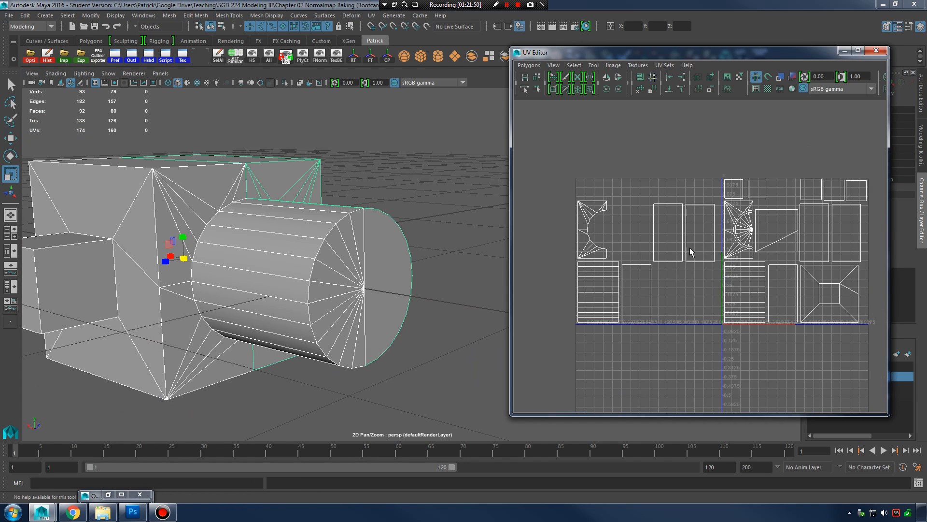
pyautogui.keyDown('alt'); pyautogui.moveTo(725, 254); pyautogui.dragTo(661, 256, button='middle'); pyautogui.keyUp('alt')
pyautogui.keyDown('alt'); pyautogui.moveTo(741, 263); pyautogui.dragTo(760, 271, button='right'); pyautogui.keyUp('alt')
pyautogui.keyDown('alt'); pyautogui.moveTo(760, 271); pyautogui.dragTo(783, 271, button='middle'); pyautogui.keyUp('alt')
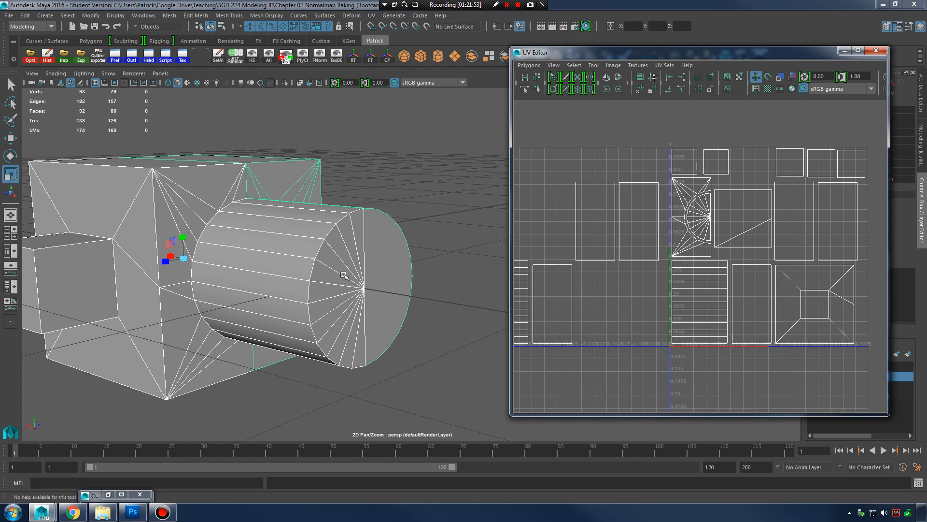
# Step: Select both mesh halves and the mirrored cap piece and combine them into one mesh
pyautogui.keyDown('alt'); pyautogui.moveTo(344, 275); pyautogui.dragTo(299, 280); pyautogui.keyUp('alt')
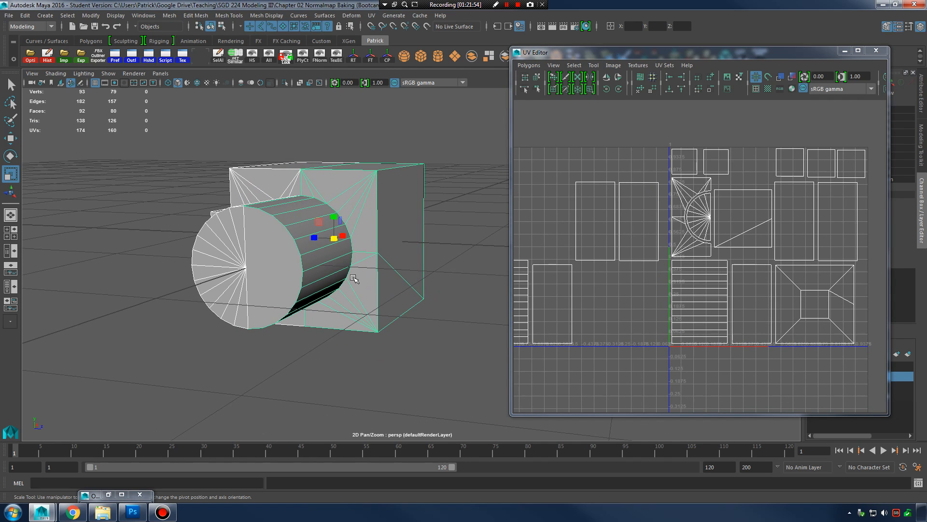
pyautogui.click(453, 176)
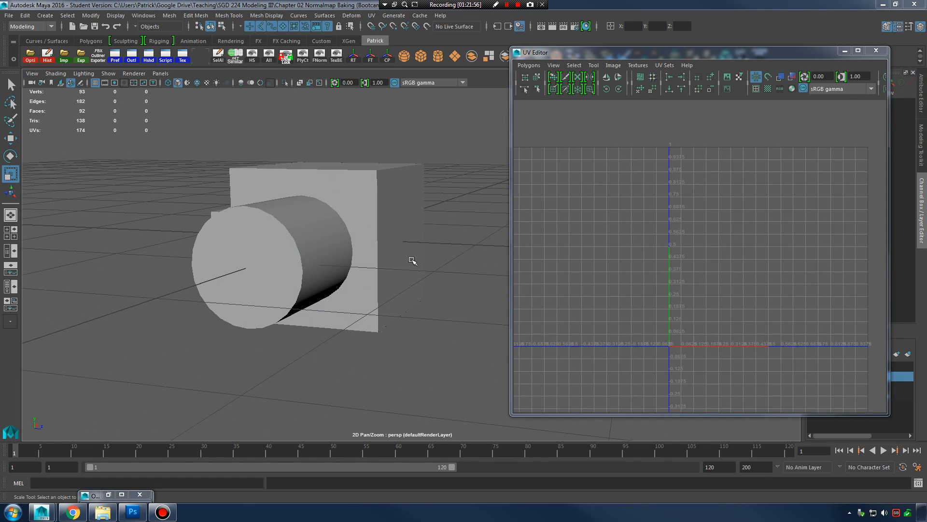
pyautogui.moveTo(169, 139); pyautogui.dragTo(457, 384)
pyautogui.keyDown('alt'); pyautogui.moveTo(420, 275); pyautogui.dragTo(365, 291); pyautogui.keyUp('alt')
pyautogui.scroll(-3, 365, 291)
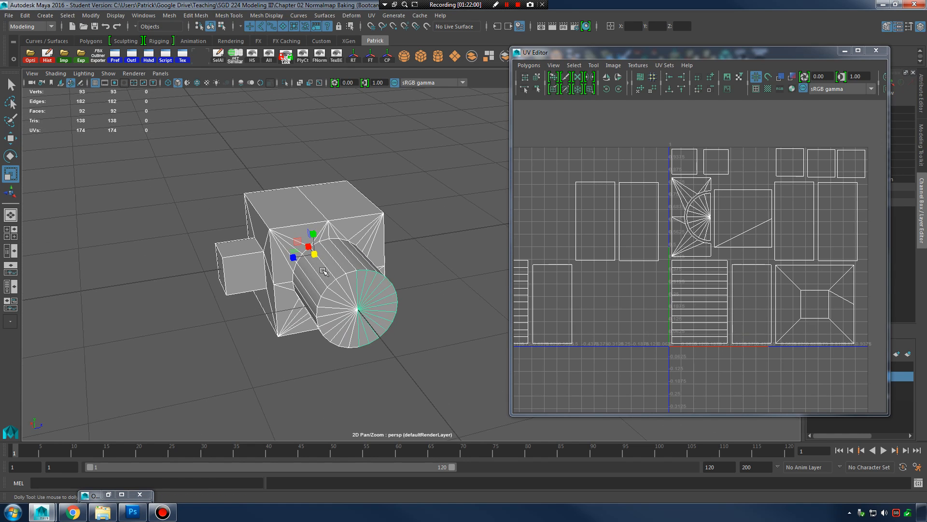
pyautogui.moveTo(146, 144); pyautogui.dragTo(457, 371)
pyautogui.click(169, 15)
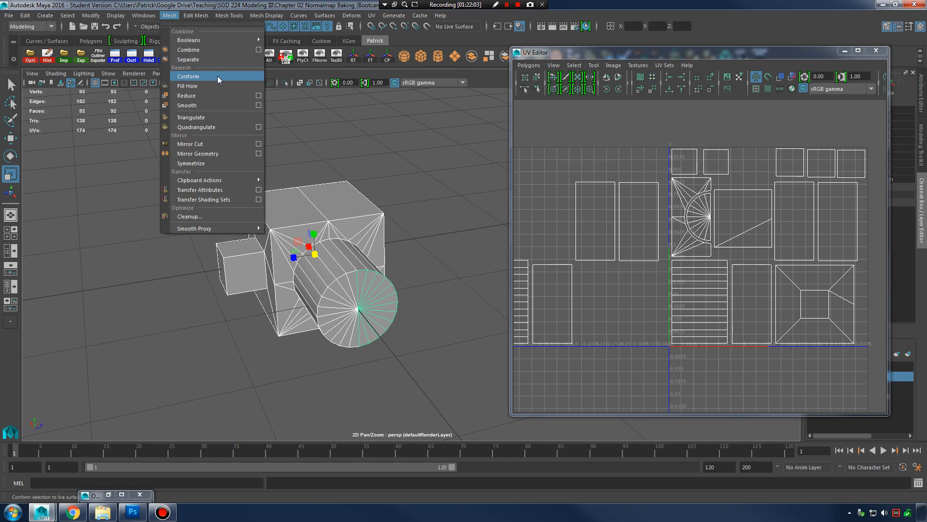
pyautogui.click(216, 76)
pyautogui.keyDown('alt'); pyautogui.moveTo(355, 230); pyautogui.dragTo(311, 187); pyautogui.keyUp('alt')
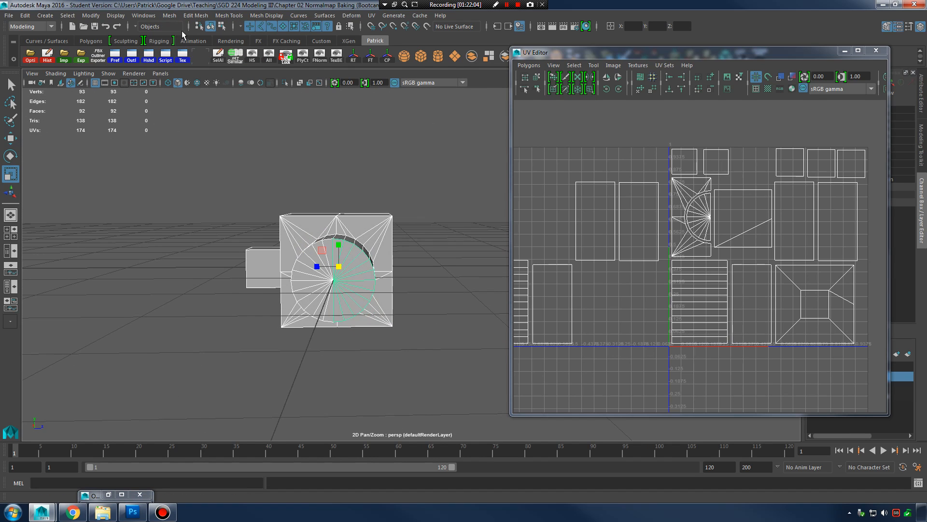
pyautogui.click(170, 15)
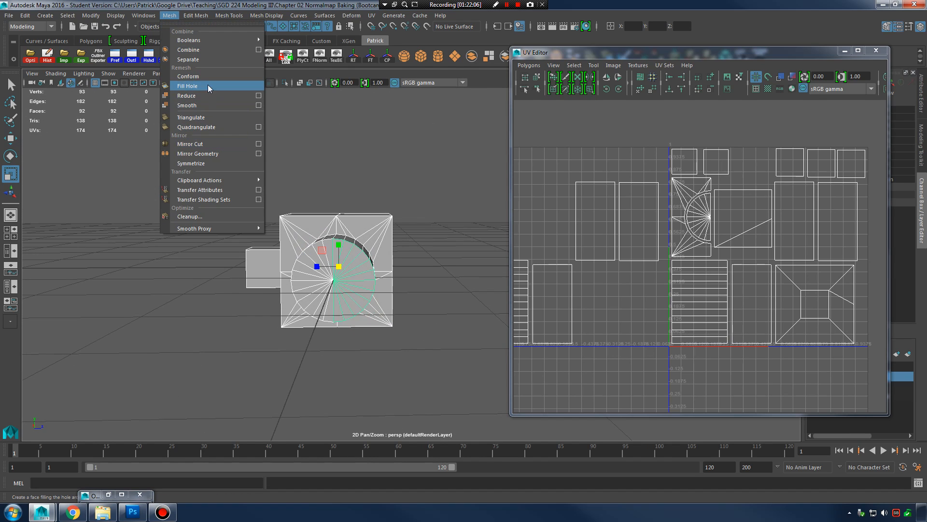
pyautogui.click(206, 51)
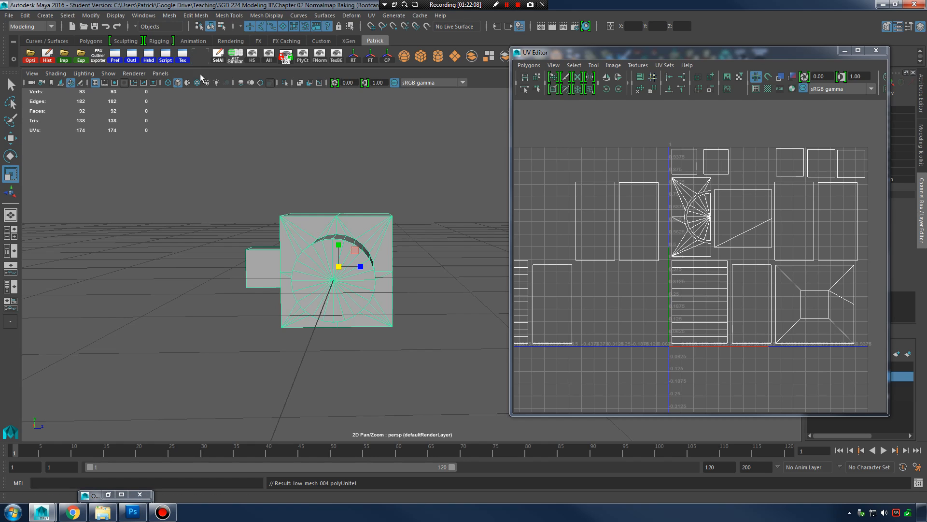
# Step: Delete the construction history and remove the leftover low_mesh_003 node
pyautogui.click(131, 57)
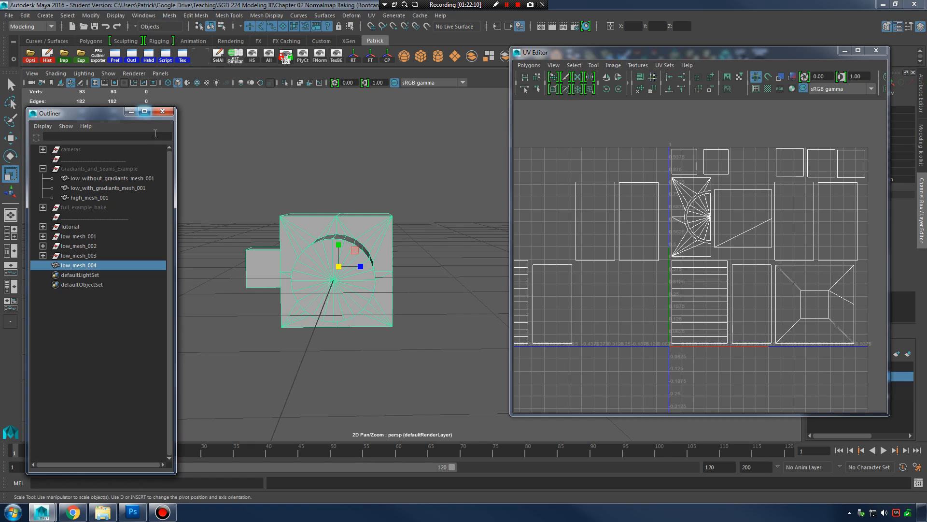
pyautogui.scroll(3, 213, 134)
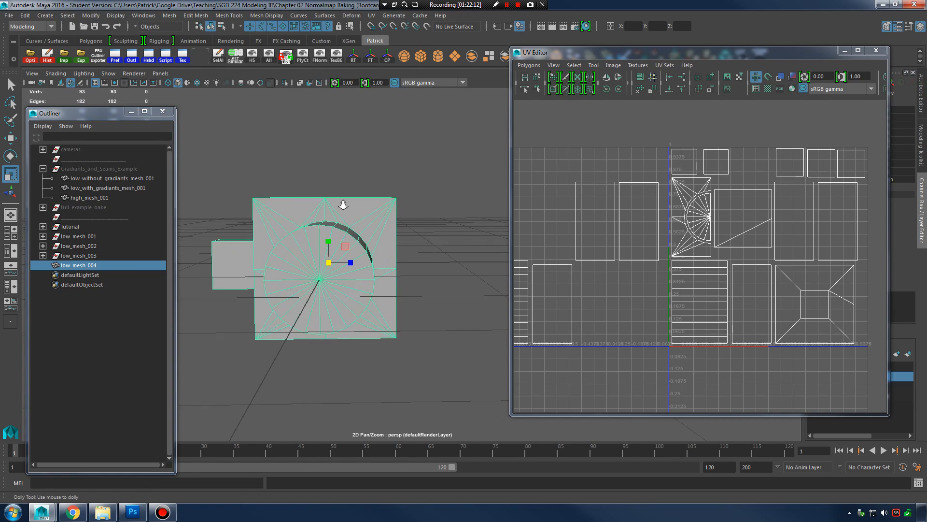
pyautogui.click(29, 19)
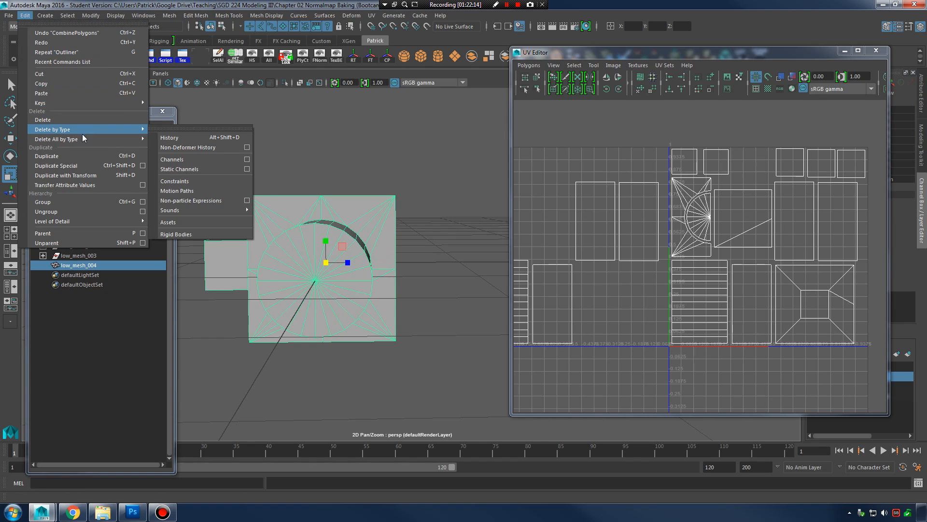
pyautogui.moveTo(86, 138)
pyautogui.click(176, 148)
pyautogui.click(78, 236)
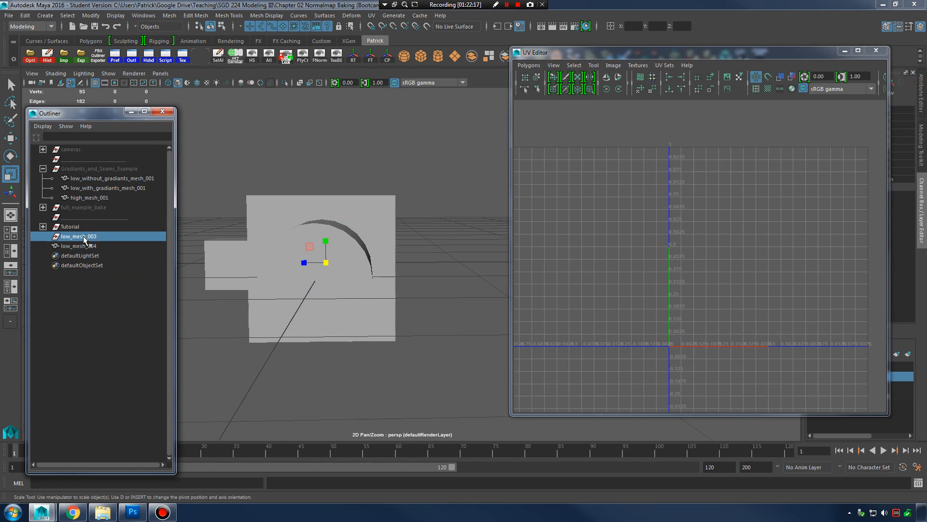
pyautogui.press('Delete')
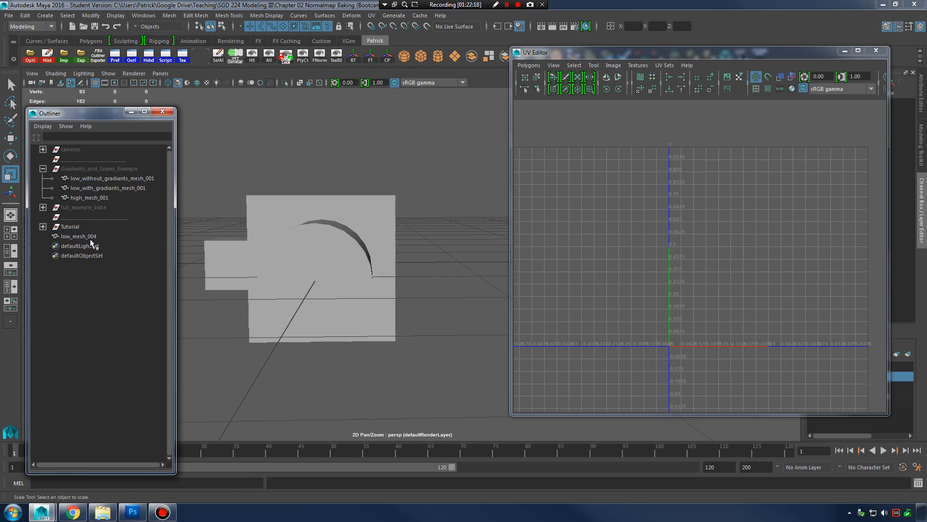
# Step: Rename the combined mesh low_mesh_001
pyautogui.doubleClick(87, 236)
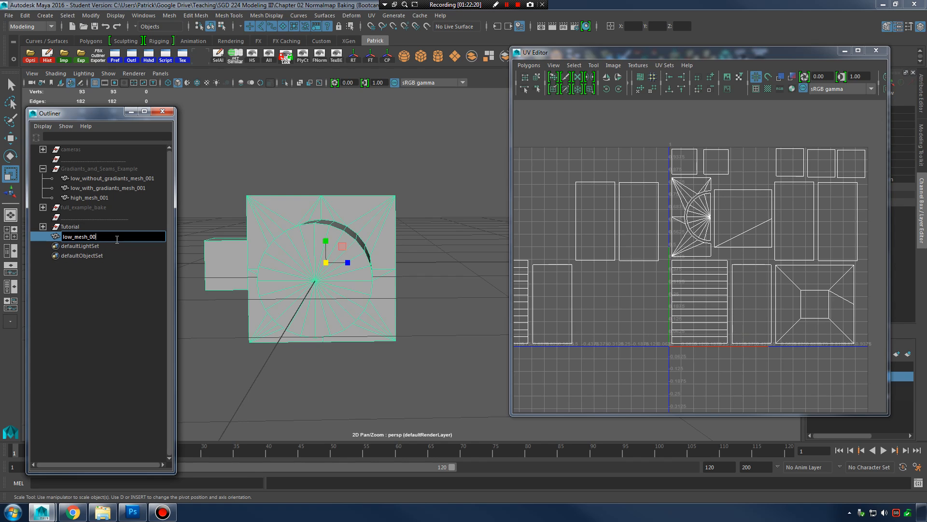
pyautogui.write('1')
pyautogui.press('Return')
pyautogui.keyDown('alt'); pyautogui.moveTo(397, 280); pyautogui.dragTo(364, 236); pyautogui.keyUp('alt')
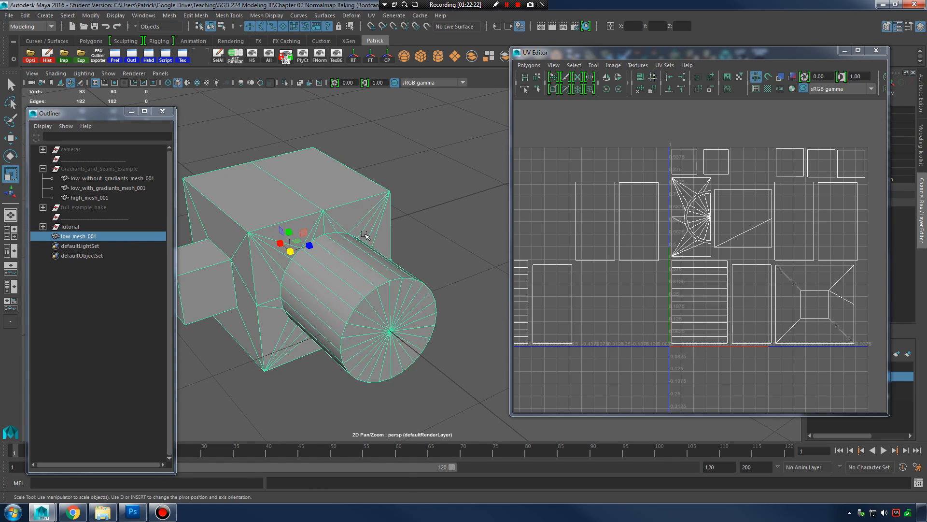
# Step: Merge all vertices of low_mesh_001 with a threshold of 0.0010
pyautogui.moveTo(365, 236); pyautogui.dragTo(303, 224, button='right')
pyautogui.keyDown('alt'); pyautogui.moveTo(303, 224); pyautogui.dragTo(377, 227, button='middle'); pyautogui.keyUp('alt')
pyautogui.keyDown('alt'); pyautogui.moveTo(377, 227); pyautogui.dragTo(312, 225, button='right'); pyautogui.keyUp('alt')
pyautogui.keyDown('alt'); pyautogui.moveTo(312, 226); pyautogui.dragTo(285, 201); pyautogui.keyUp('alt')
pyautogui.moveTo(234, 162); pyautogui.dragTo(492, 396)
pyautogui.keyDown('shift'); pyautogui.moveTo(392, 229); pyautogui.dragTo(464, 175, button='right'); pyautogui.keyUp('shift')
pyautogui.click(290, 250)
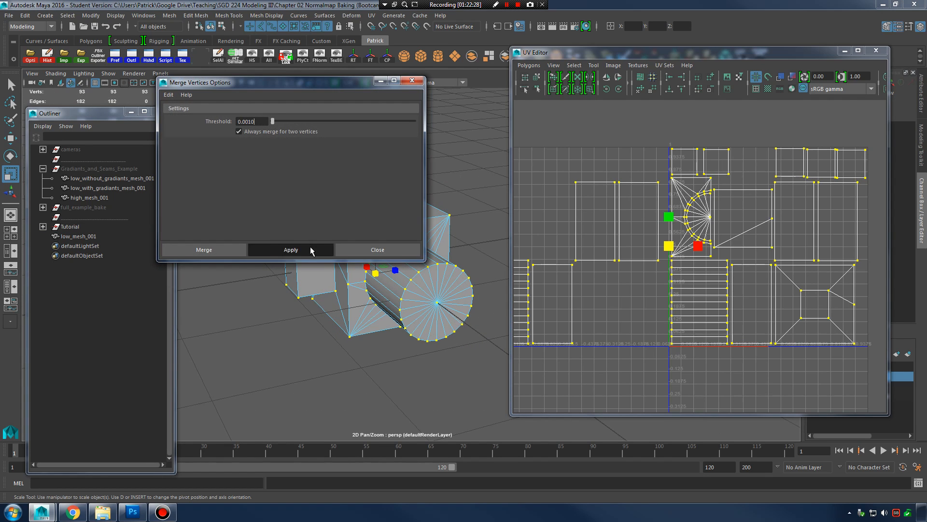
pyautogui.click(374, 251)
# Step: Preview low_mesh_001 smoothed to check the merged seams, and return it to unsmoothed display
pyautogui.moveTo(373, 252); pyautogui.dragTo(405, 220, button='right')
pyautogui.press('3')
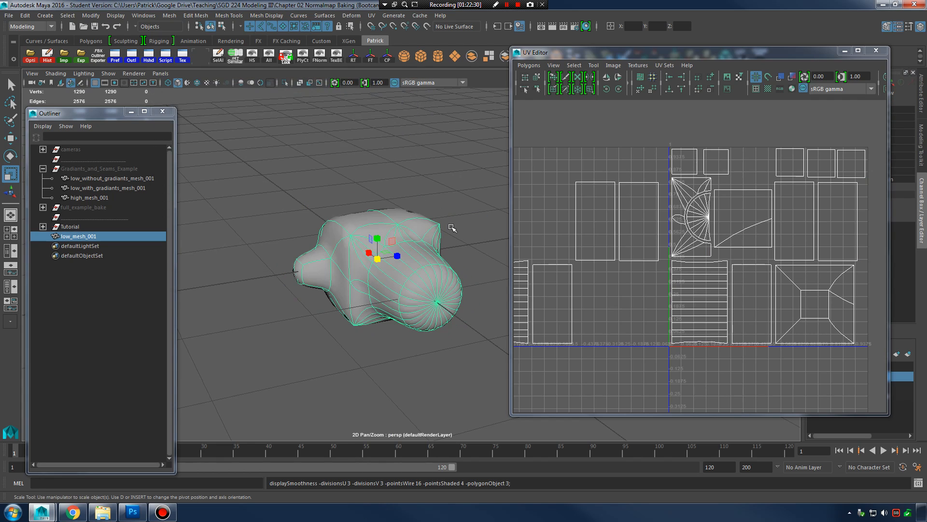
pyautogui.keyDown('alt'); pyautogui.moveTo(451, 228); pyautogui.dragTo(386, 244); pyautogui.keyUp('alt')
pyautogui.keyDown('alt'); pyautogui.moveTo(386, 244); pyautogui.dragTo(425, 275, button='right'); pyautogui.keyUp('alt')
pyautogui.moveTo(425, 275)
pyautogui.keyDown('alt'); pyautogui.mouseDown()
pyautogui.moveTo(397, 285)
pyautogui.moveTo(399, 276)
pyautogui.moveTo(432, 276)
pyautogui.mouseUp(); pyautogui.keyUp('alt')
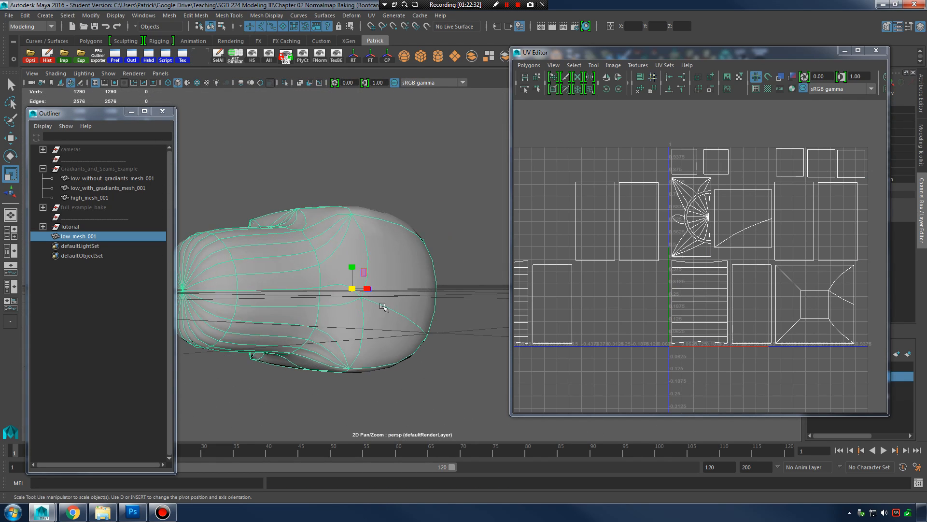
pyautogui.keyDown('alt'); pyautogui.moveTo(376, 316); pyautogui.dragTo(396, 289); pyautogui.keyUp('alt')
pyautogui.press('1')
pyautogui.keyDown('alt'); pyautogui.moveTo(396, 290); pyautogui.dragTo(368, 286, button='right'); pyautogui.keyUp('alt')
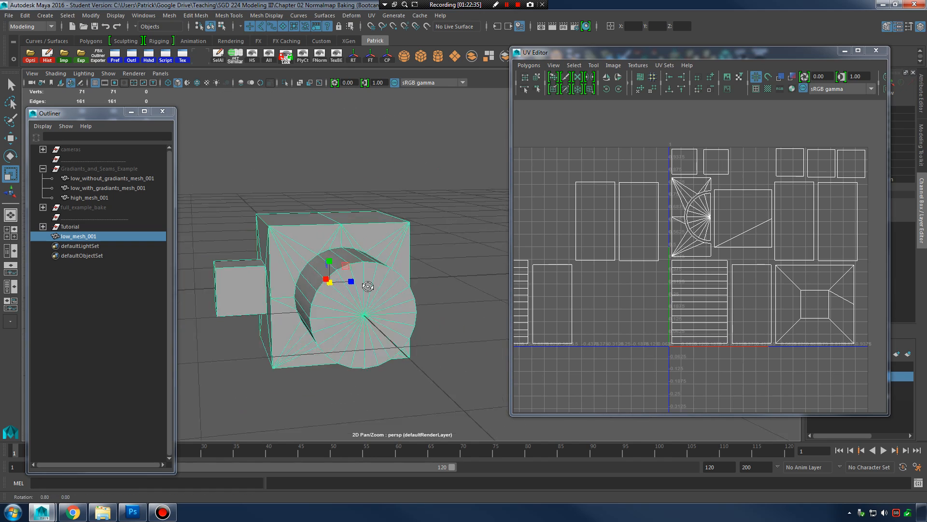
# Step: Inspect the merged cylinder and the full UV layout of low_mesh_001
pyautogui.keyDown('alt'); pyautogui.moveTo(435, 286); pyautogui.dragTo(389, 308); pyautogui.keyUp('alt')
pyautogui.keyDown('alt'); pyautogui.moveTo(722, 265); pyautogui.dragTo(688, 261, button='right'); pyautogui.keyUp('alt')
pyautogui.keyDown('alt'); pyautogui.moveTo(687, 258); pyautogui.dragTo(699, 255, button='middle'); pyautogui.keyUp('alt')
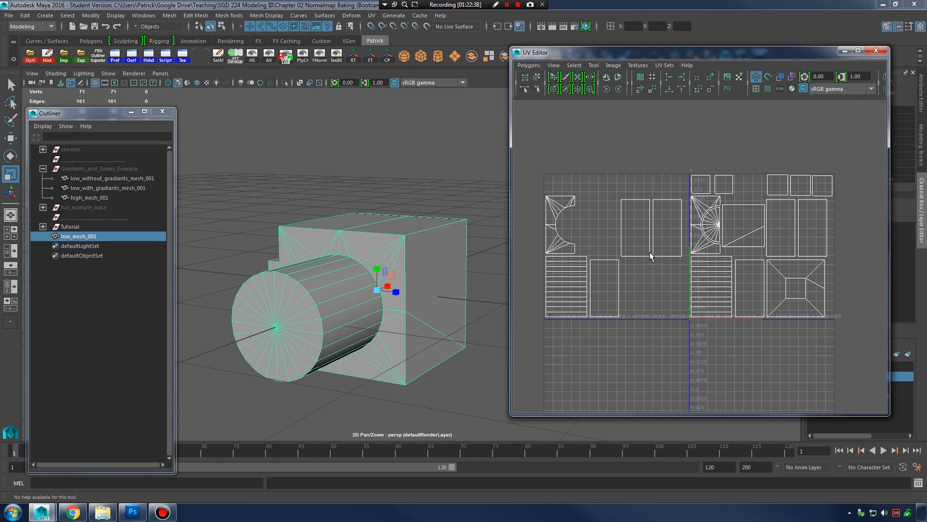
pyautogui.keyDown('alt'); pyautogui.moveTo(346, 303); pyautogui.dragTo(361, 285, button='middle'); pyautogui.keyUp('alt')
pyautogui.keyDown('alt'); pyautogui.moveTo(360, 285); pyautogui.dragTo(381, 277, button='right'); pyautogui.keyUp('alt')
pyautogui.keyDown('alt'); pyautogui.moveTo(342, 264); pyautogui.dragTo(359, 250, button='middle'); pyautogui.keyUp('alt')
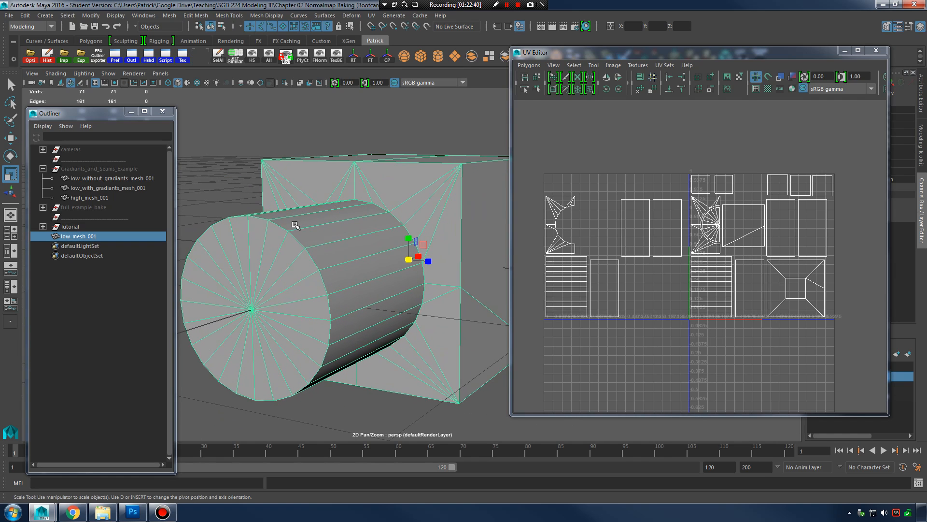
# Step: Collapse the Gradiants_and_Seams_Example group, close the UV Editor, and reposition and shorten the Outliner
pyautogui.keyDown('alt'); pyautogui.moveTo(373, 330); pyautogui.dragTo(356, 314); pyautogui.keyUp('alt')
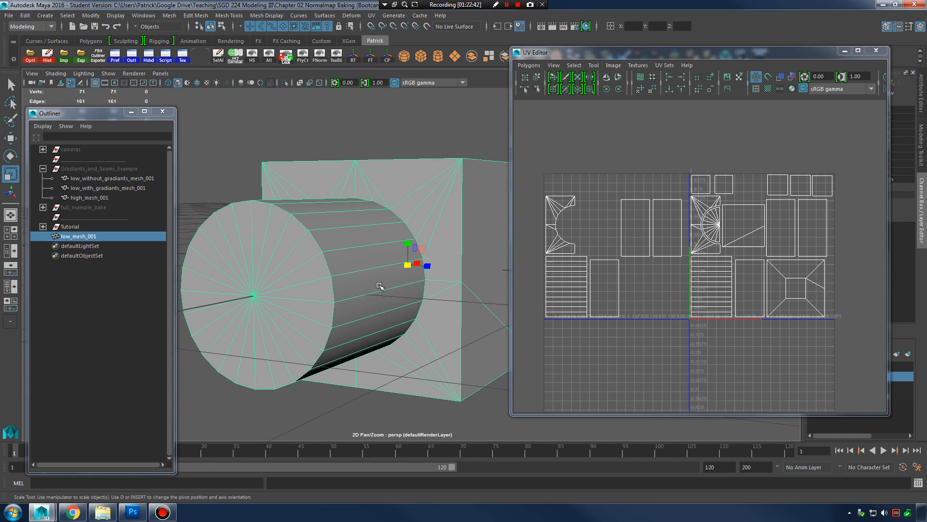
pyautogui.keyDown('alt'); pyautogui.moveTo(388, 284); pyautogui.dragTo(324, 281); pyautogui.keyUp('alt')
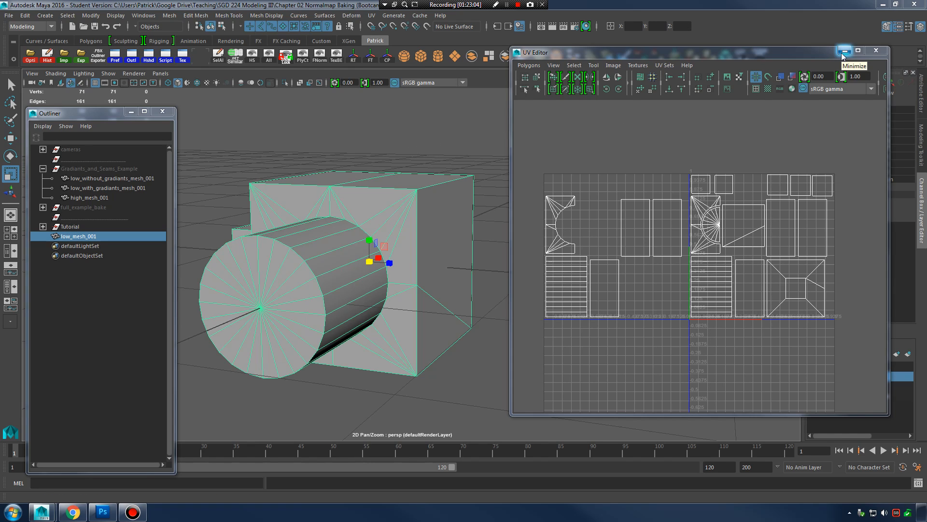
pyautogui.click(43, 169)
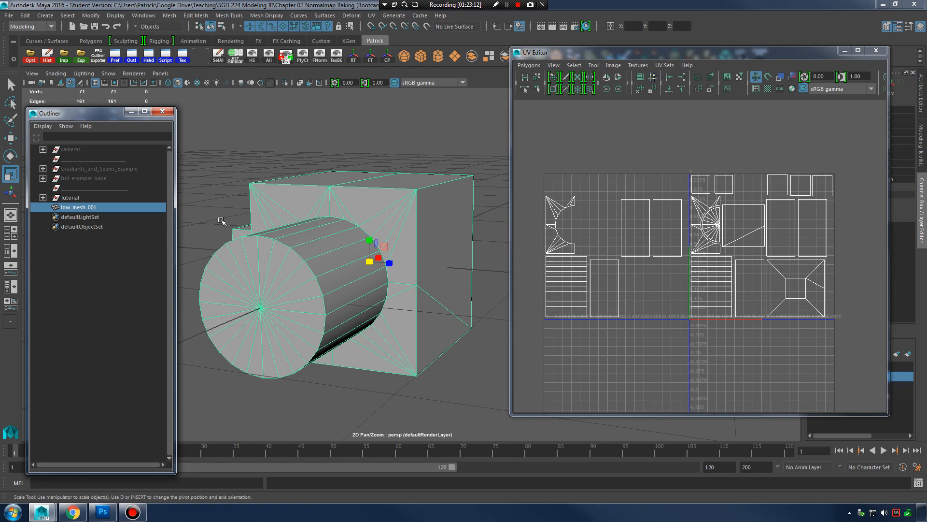
pyautogui.click(874, 53)
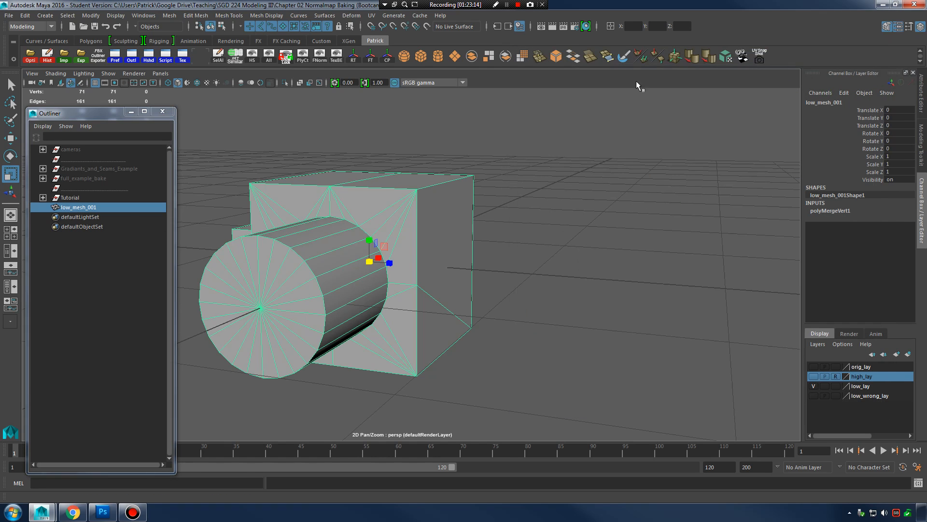
pyautogui.moveTo(91, 115); pyautogui.dragTo(84, 93)
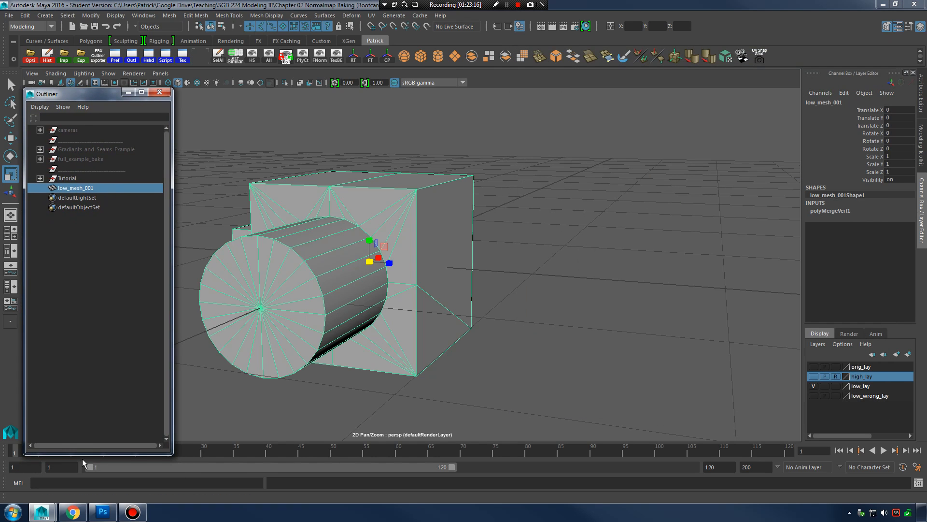
pyautogui.moveTo(82, 456); pyautogui.dragTo(87, 443)
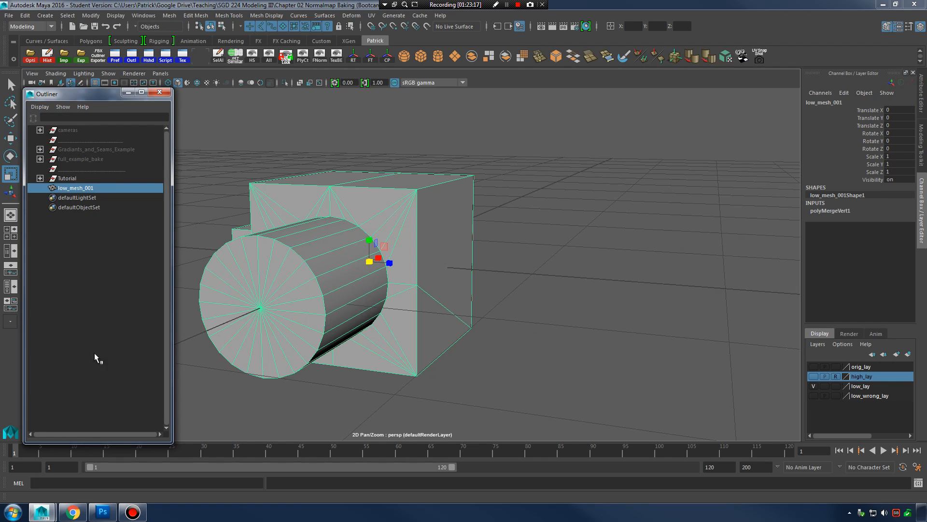
# Step: Expand the Tutorial group and parent low_mesh_001 under it
pyautogui.click(41, 178)
pyautogui.click(66, 179)
pyautogui.click(77, 199)
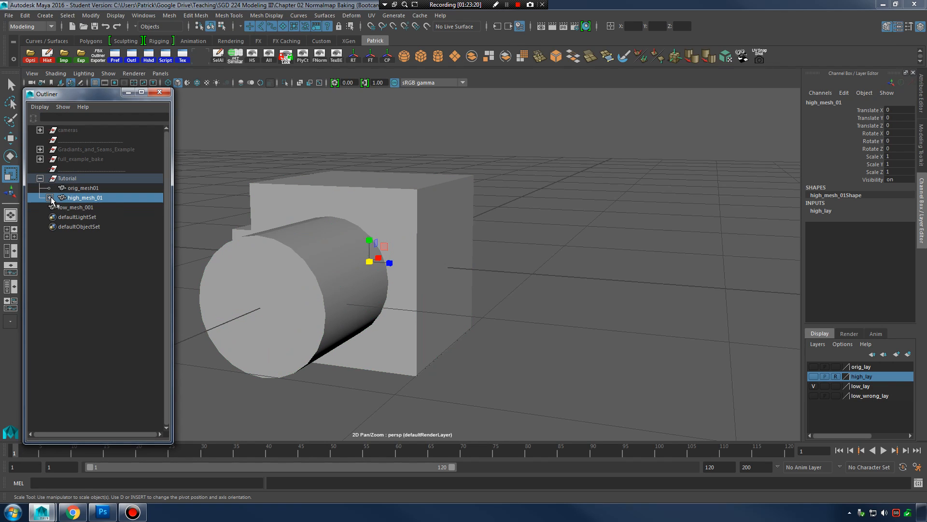
pyautogui.click(50, 197)
pyautogui.click(50, 197)
pyautogui.click(71, 207)
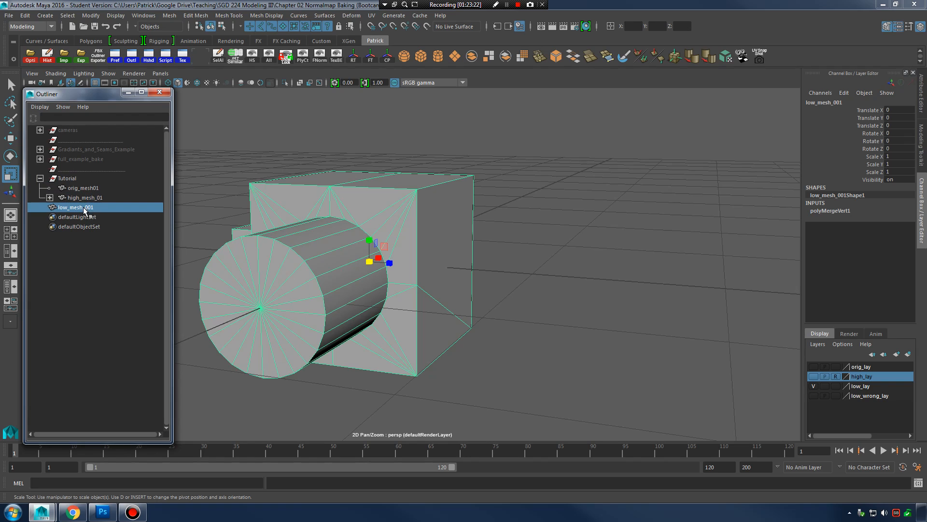
pyautogui.moveTo(70, 182); pyautogui.dragTo(68, 179, button='middle')
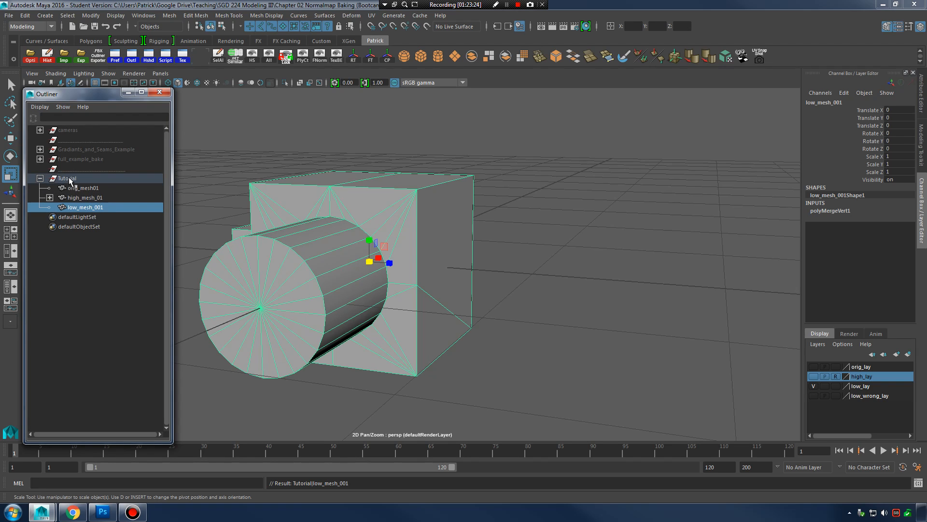
# Step: Add low_mesh_001 to the low_lay display layer and toggle the layer's visibility to check its membership
pyautogui.rightClick(862, 385)
pyautogui.click(852, 398)
pyautogui.click(813, 387)
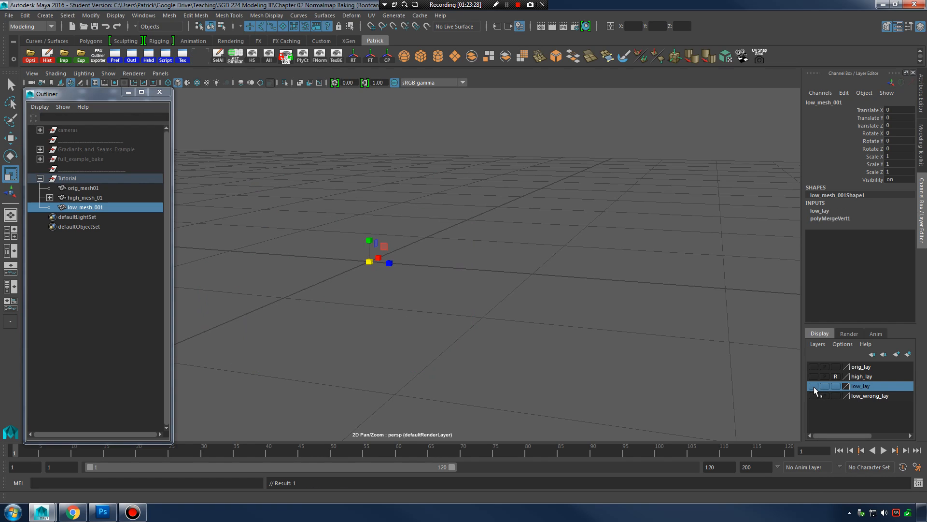
pyautogui.click(813, 386)
pyautogui.click(814, 386)
pyautogui.click(814, 387)
pyautogui.click(814, 386)
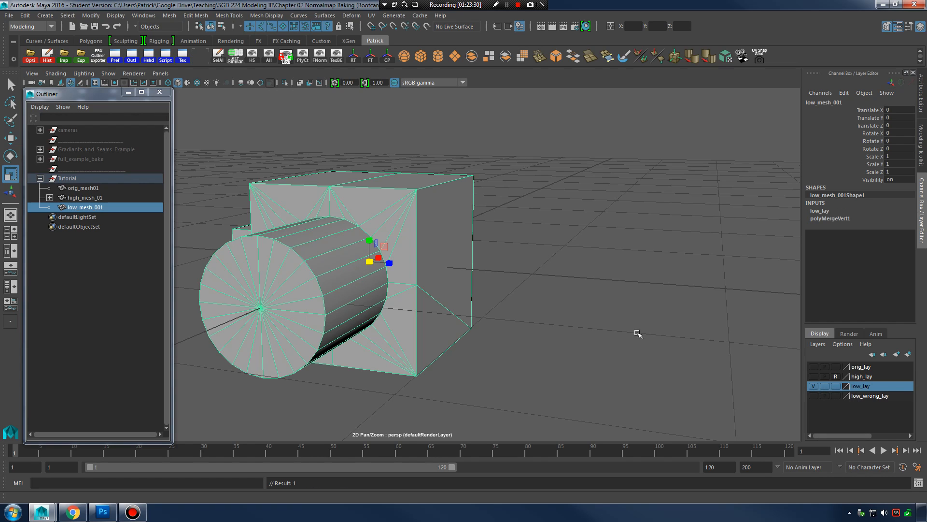
# Step: Hide the low_lay layer and show high_lay with high_mesh_01 selected
pyautogui.keyDown('alt'); pyautogui.moveTo(533, 257); pyautogui.dragTo(587, 258, button='middle'); pyautogui.keyUp('alt')
pyautogui.click(80, 275)
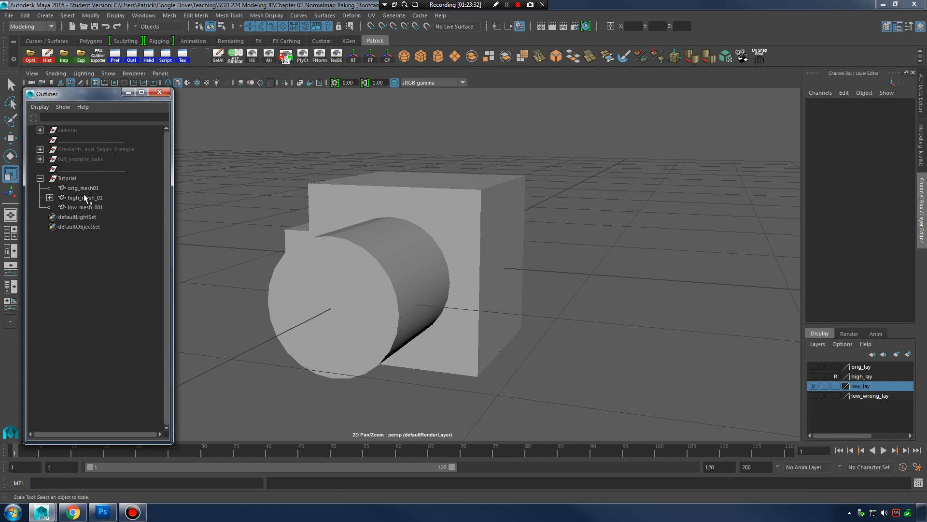
pyautogui.click(85, 197)
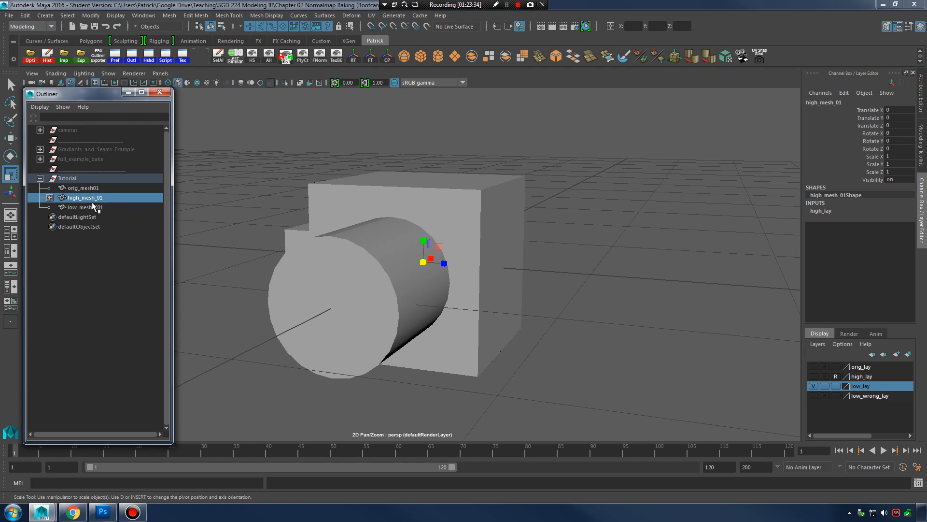
pyautogui.click(812, 385)
pyautogui.click(814, 376)
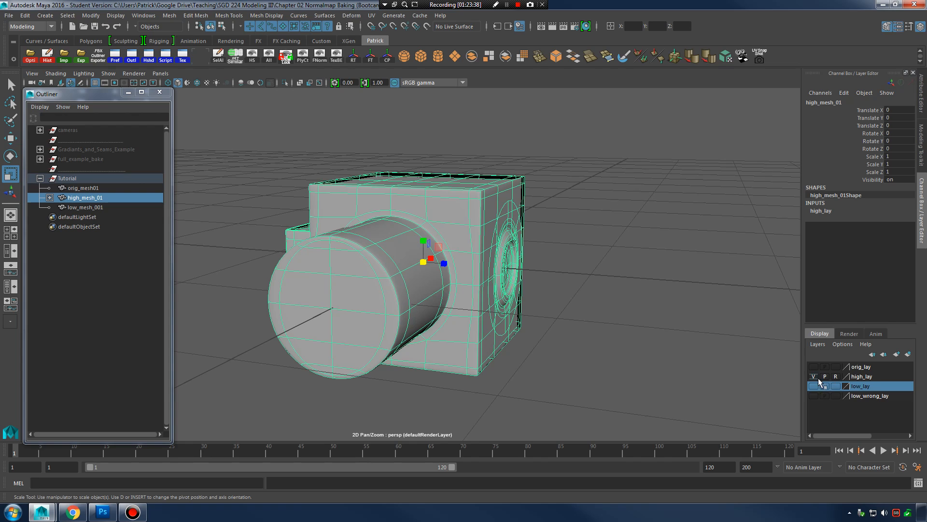
# Step: Duplicate high_mesh_01 together with its child meshes
pyautogui.click(118, 289)
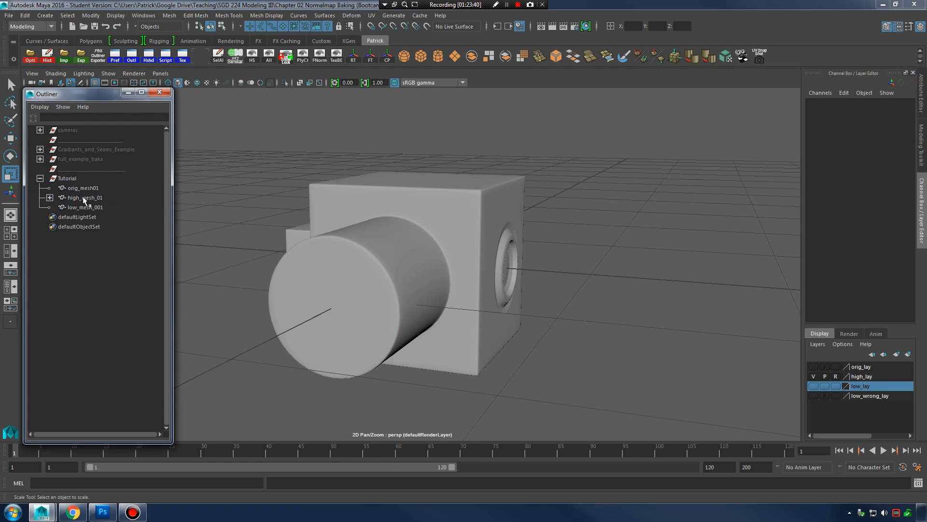
pyautogui.click(85, 198)
pyautogui.keyDown('alt'); pyautogui.moveTo(487, 244); pyautogui.dragTo(509, 240, button='middle'); pyautogui.keyUp('alt')
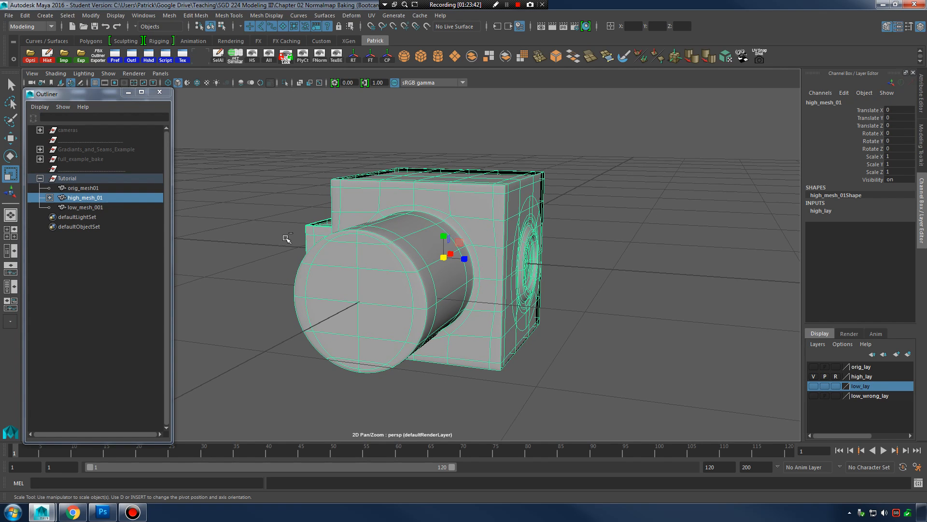
pyautogui.hotkey('ctrl', 'd')
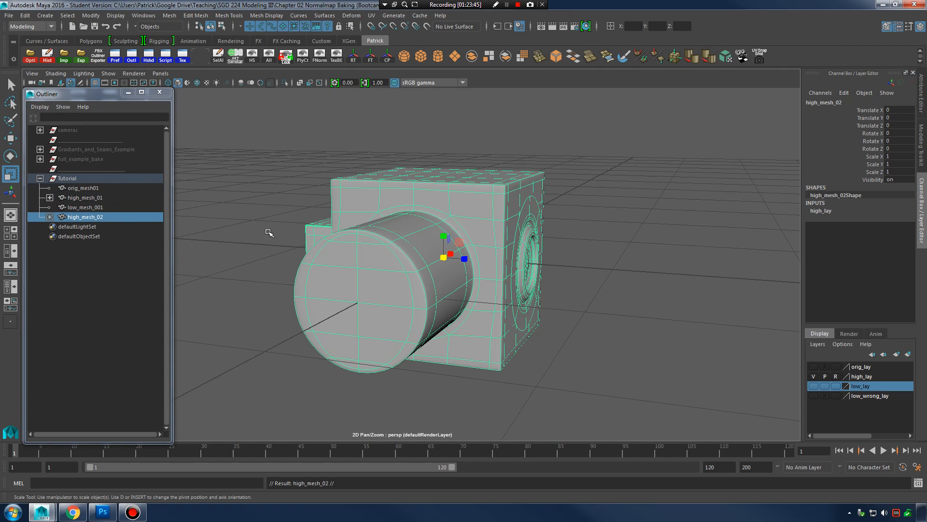
# Step: Remove the duplicate high_mesh_02 from the high_lay layer and hide that layer
pyautogui.click(865, 376)
pyautogui.click(87, 211)
pyautogui.click(89, 218)
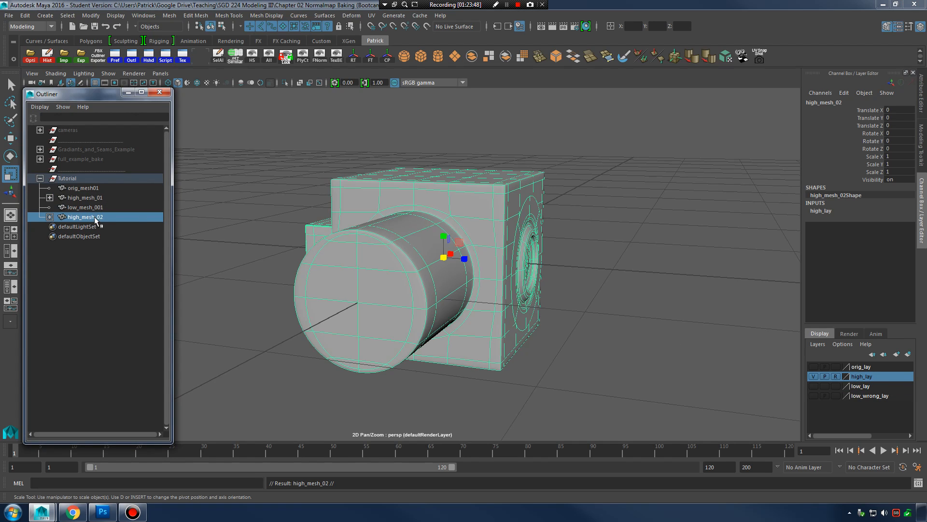
pyautogui.rightClick(860, 379)
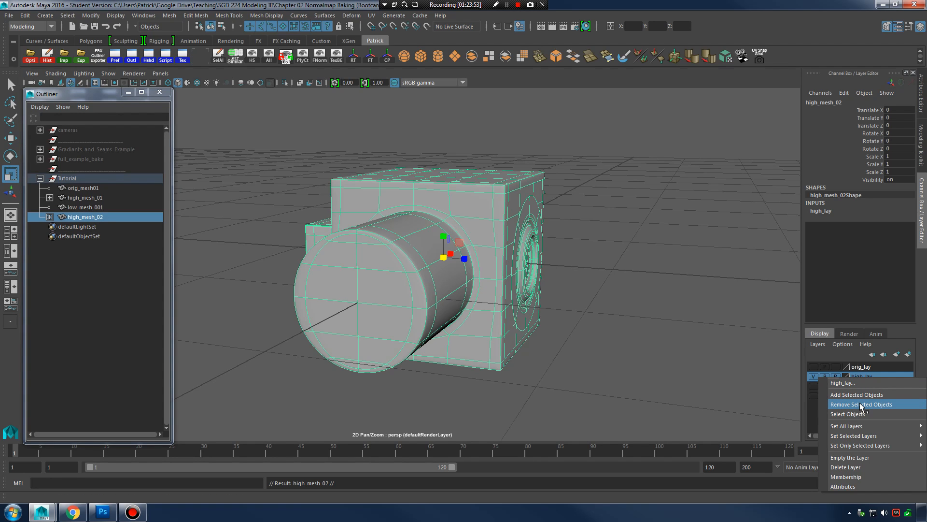
pyautogui.click(861, 404)
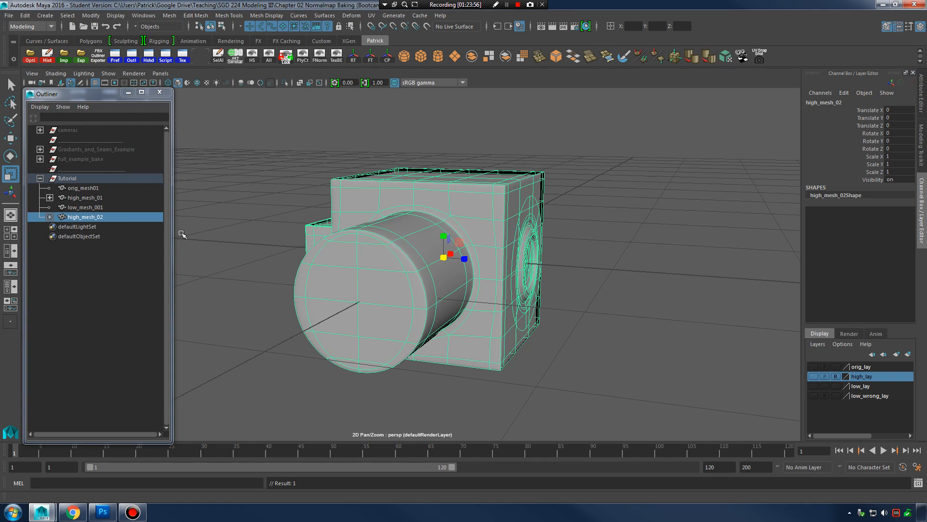
pyautogui.click(77, 198)
pyautogui.click(87, 218)
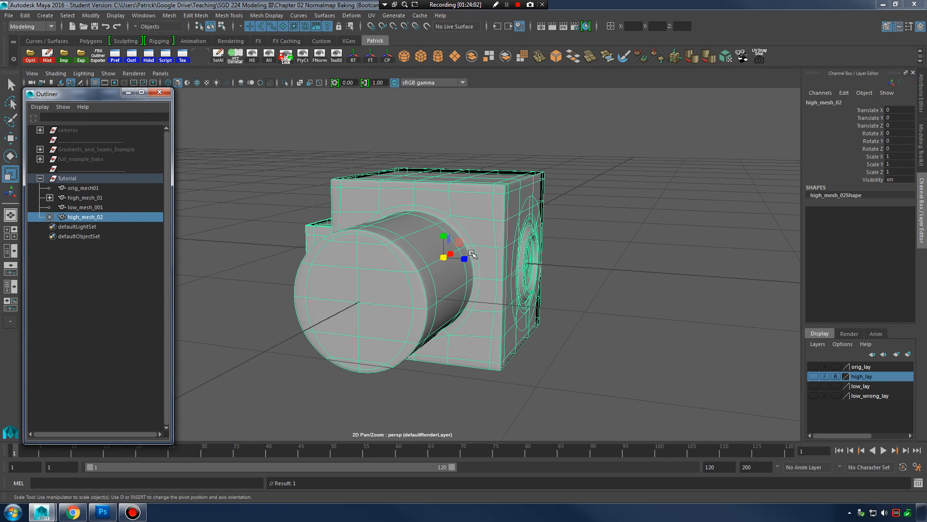
# Step: Return high_mesh_02 to unsmoothed display and combine it with its floater_mesh_001 and clipping_mesh_001 children
pyautogui.click(584, 202)
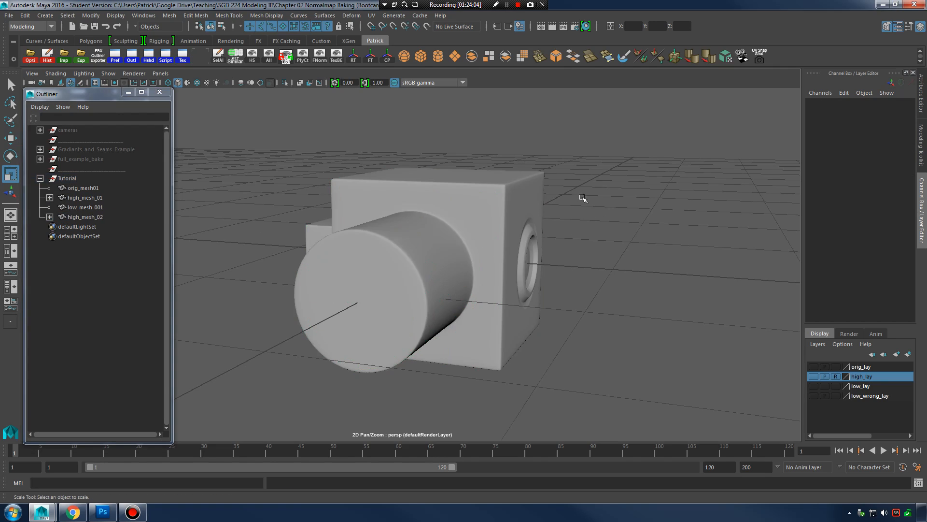
pyautogui.click(492, 207)
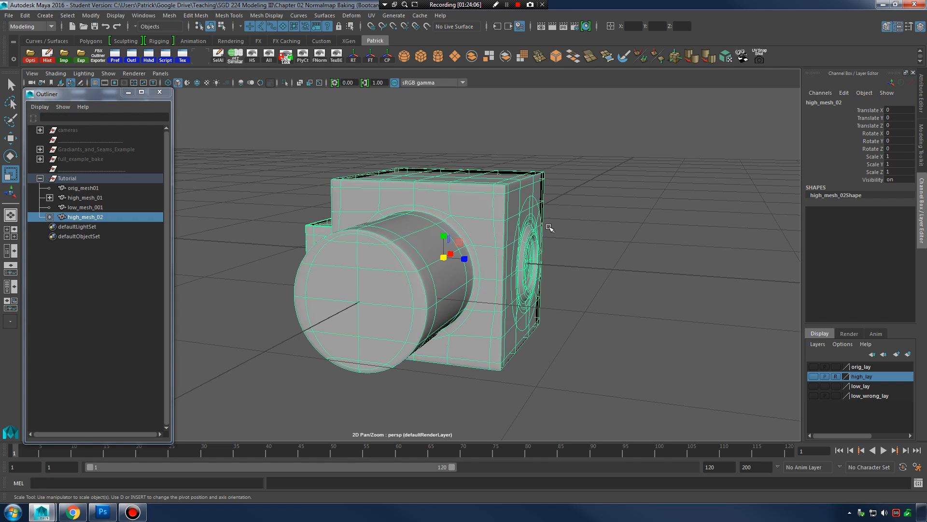
pyautogui.press('1')
pyautogui.moveTo(255, 135); pyautogui.dragTo(645, 417)
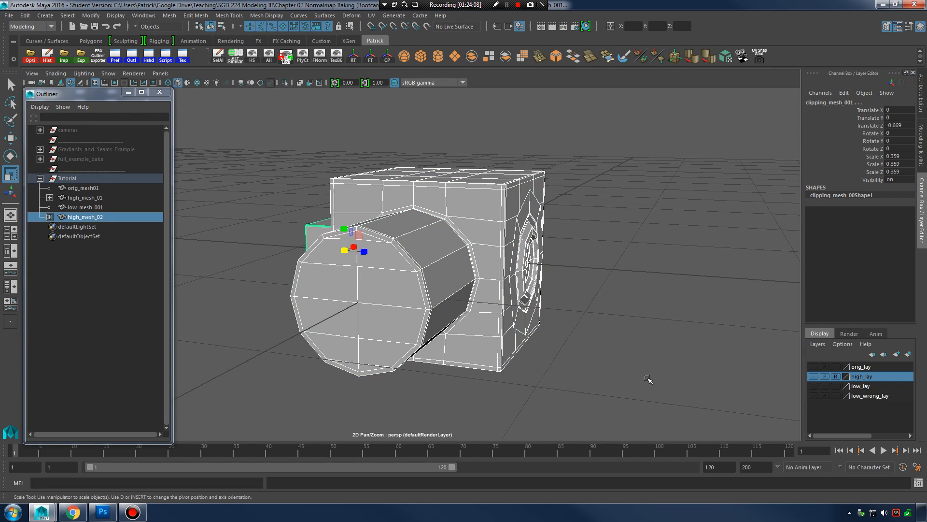
pyautogui.click(50, 217)
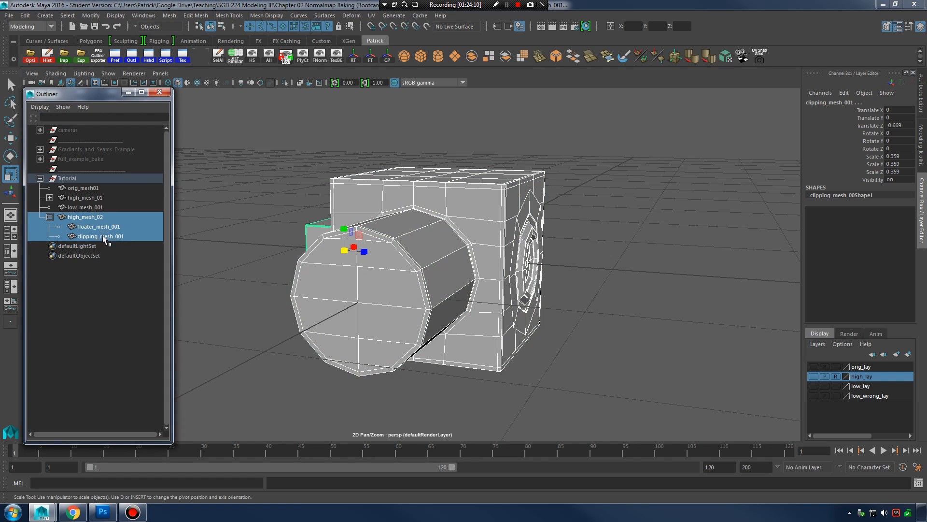
pyautogui.click(171, 16)
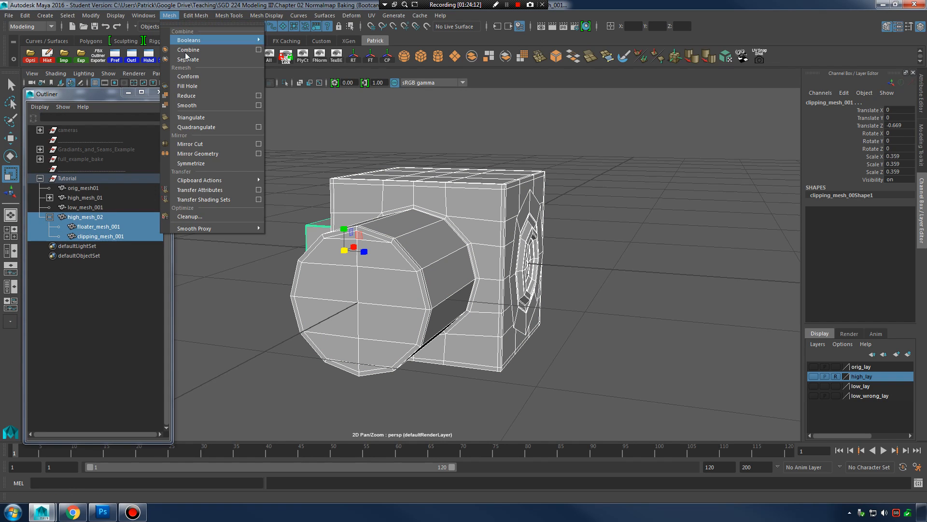
pyautogui.click(199, 47)
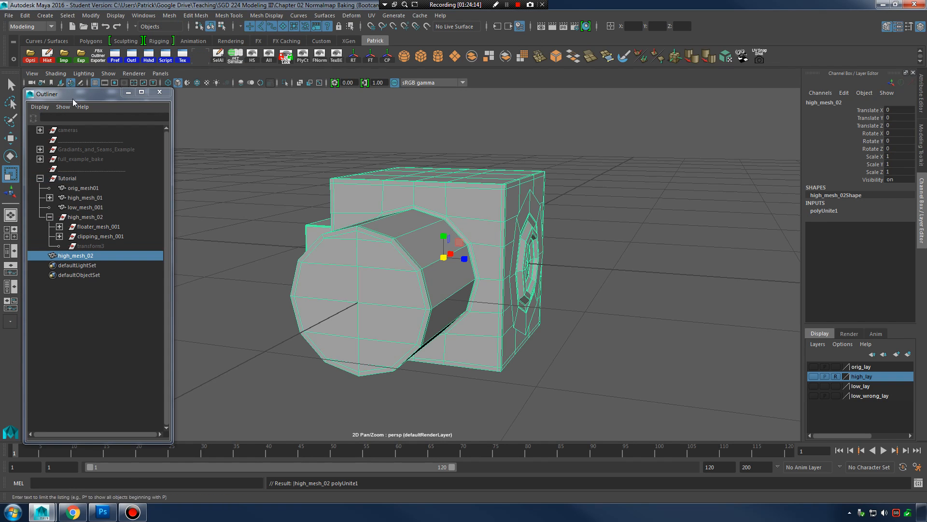
# Step: Delete all construction history in the scene to clear the leftover nodes of the combine
pyautogui.click(25, 15)
pyautogui.moveTo(116, 136)
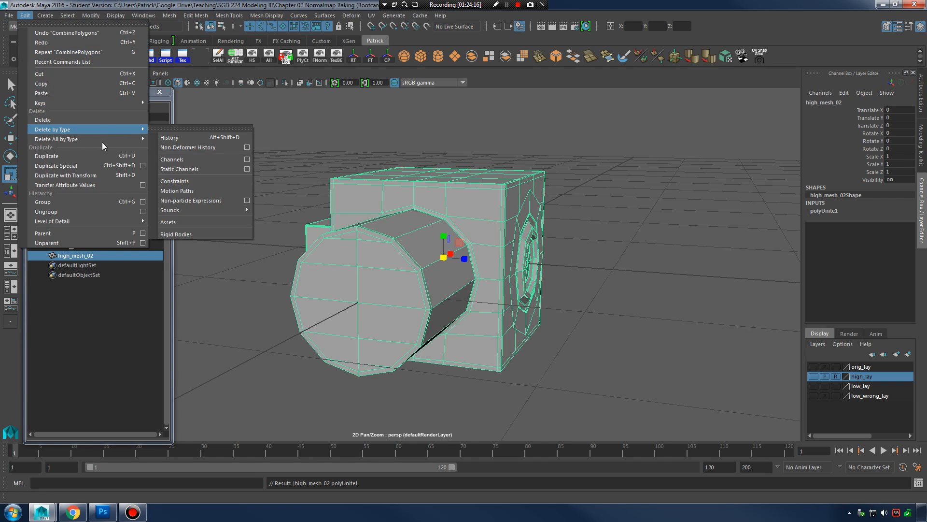
pyautogui.moveTo(64, 140)
pyautogui.click(166, 147)
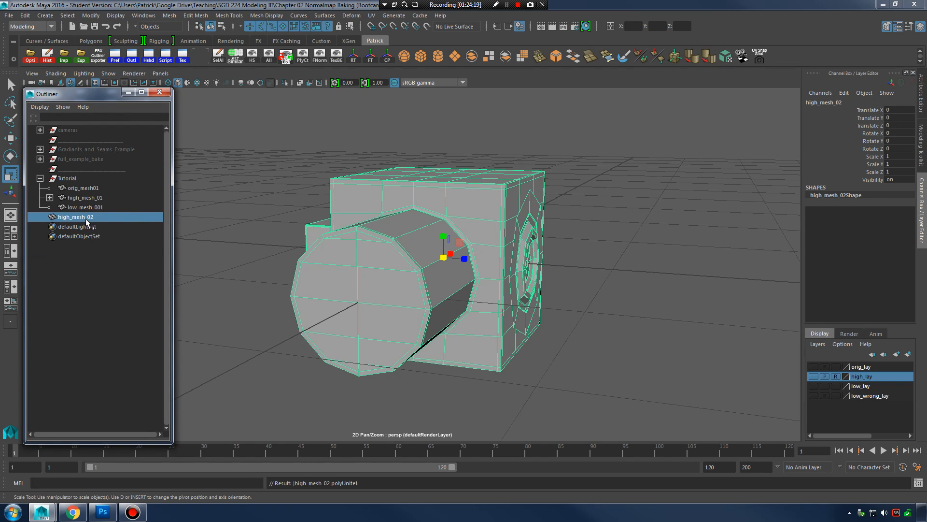
# Step: Rename the combined high-poly mesh smoothed_mesh_01 and parent it under the Tutorial group
pyautogui.doubleClick(85, 219)
pyautogui.write('smoohted_')
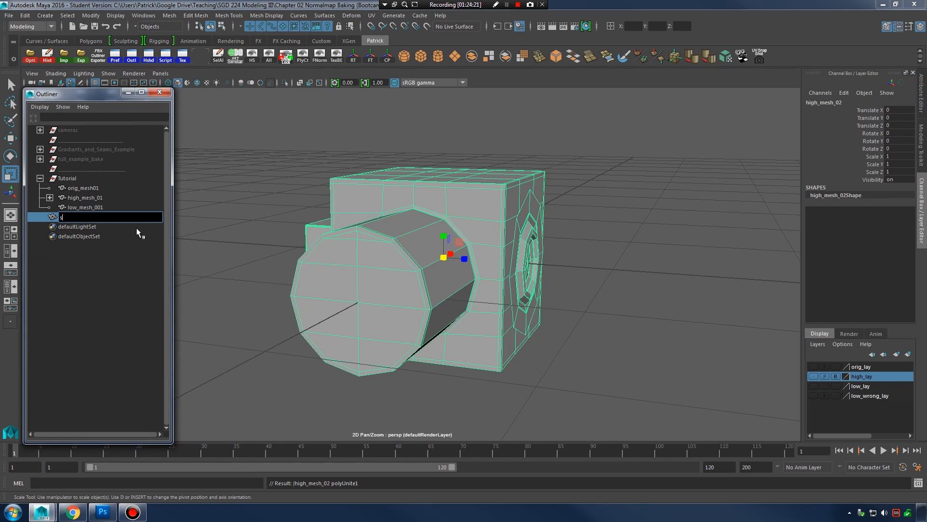
pyautogui.press('BackSpace')
pyautogui.press('BackSpace')
pyautogui.press('BackSpace')
pyautogui.press('BackSpace')
pyautogui.press('BackSpace')
pyautogui.write('thed_mesh')
pyautogui.press('Return')
pyautogui.moveTo(67, 217); pyautogui.dragTo(75, 178, button='middle')
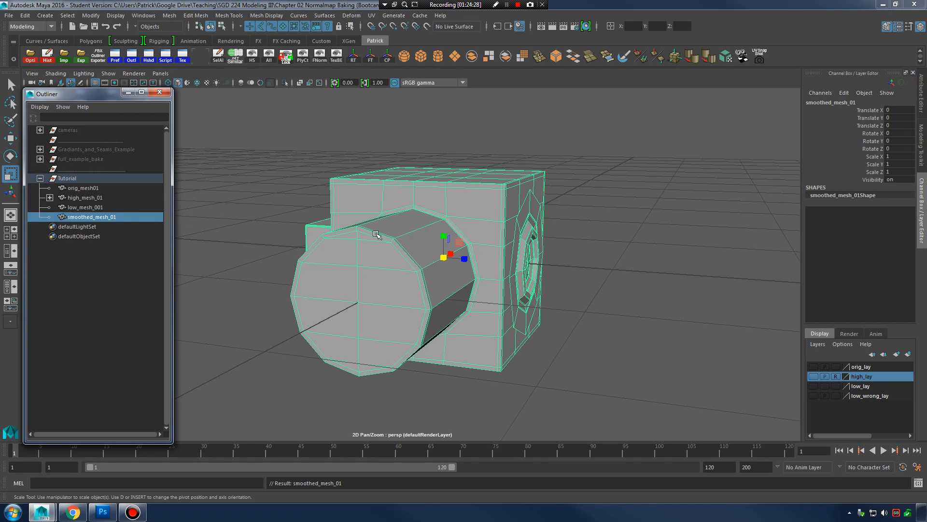
# Step: Apply Smooth to smoothed_mesh_01 three times and check the resulting dense mesh
pyautogui.click(700, 211)
pyautogui.click(472, 216)
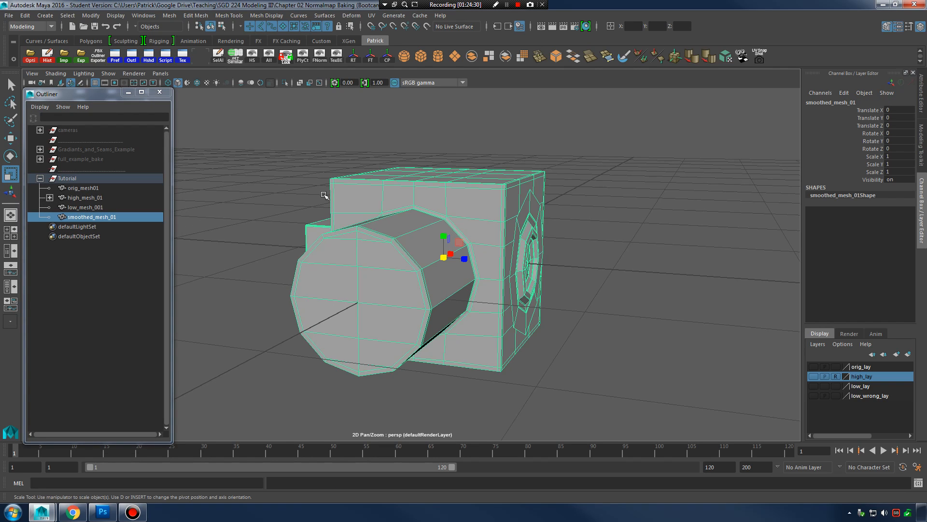
pyautogui.click(176, 18)
pyautogui.click(228, 103)
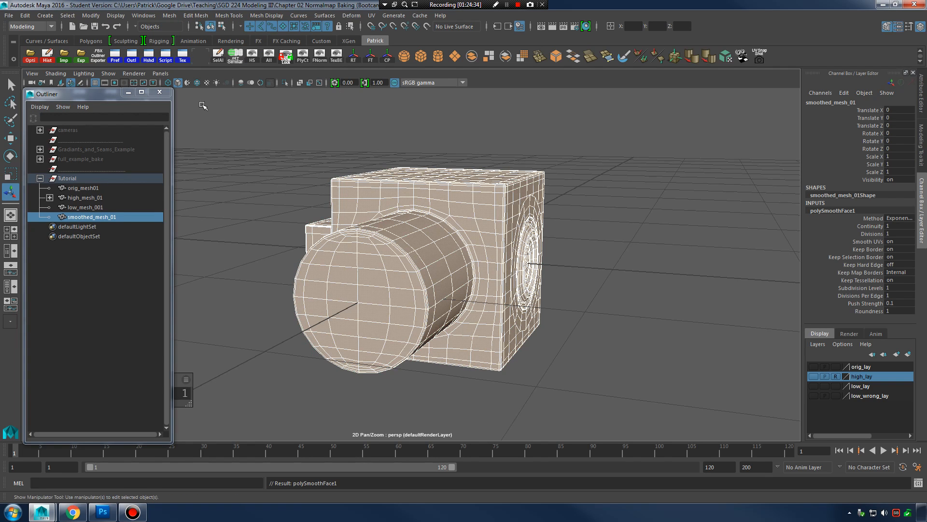
pyautogui.press('g')
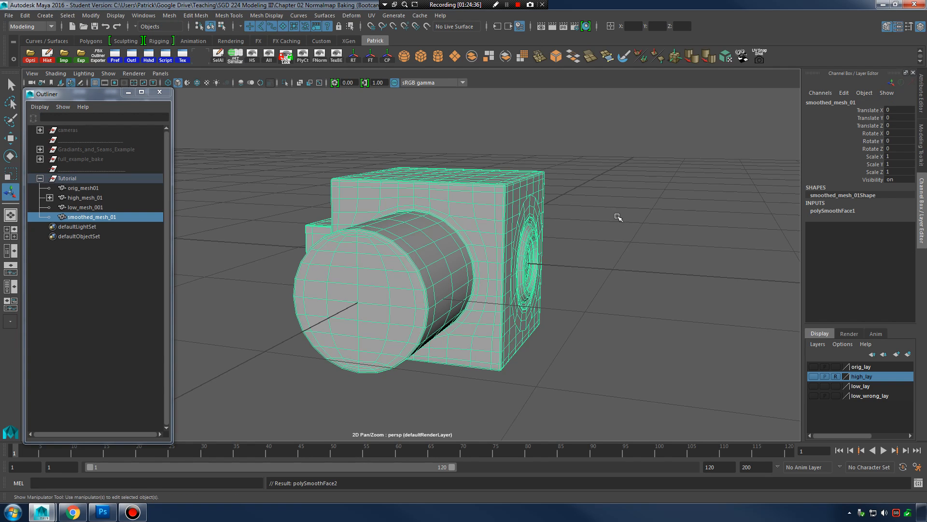
pyautogui.click(635, 225)
pyautogui.keyDown('alt'); pyautogui.moveTo(638, 228); pyautogui.dragTo(579, 231); pyautogui.keyUp('alt')
pyautogui.click(467, 243)
pyautogui.keyDown('alt'); pyautogui.moveTo(465, 243); pyautogui.dragTo(548, 257); pyautogui.keyUp('alt')
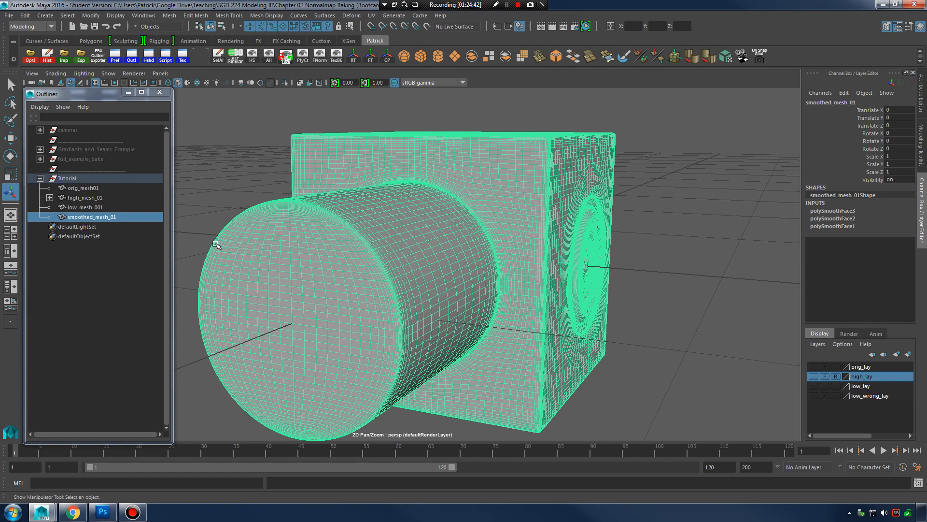
pyautogui.keyDown('alt'); pyautogui.moveTo(274, 244); pyautogui.dragTo(423, 262, button='right'); pyautogui.keyUp('alt')
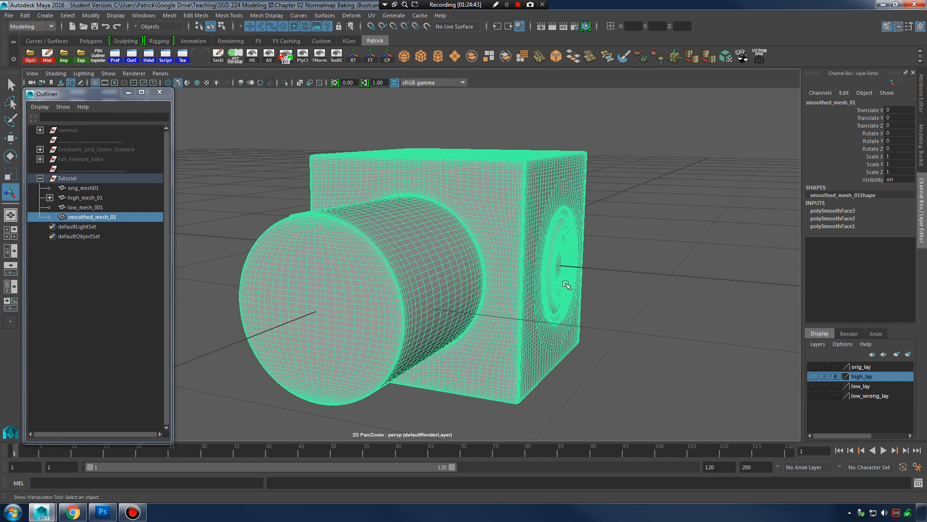
# Step: Create a new display layer for smoothed_mesh_01
pyautogui.rightClick(833, 360)
pyautogui.click(824, 351)
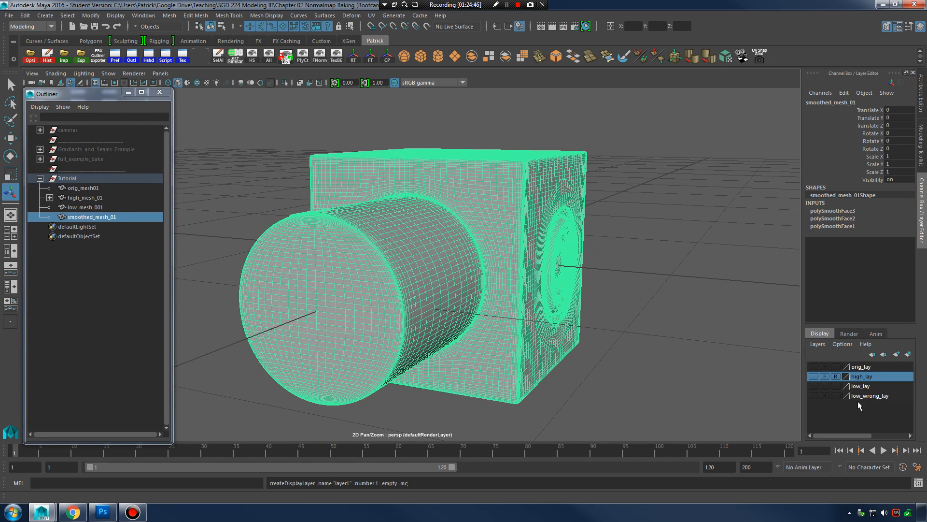
pyautogui.click(678, 300)
pyautogui.click(533, 245)
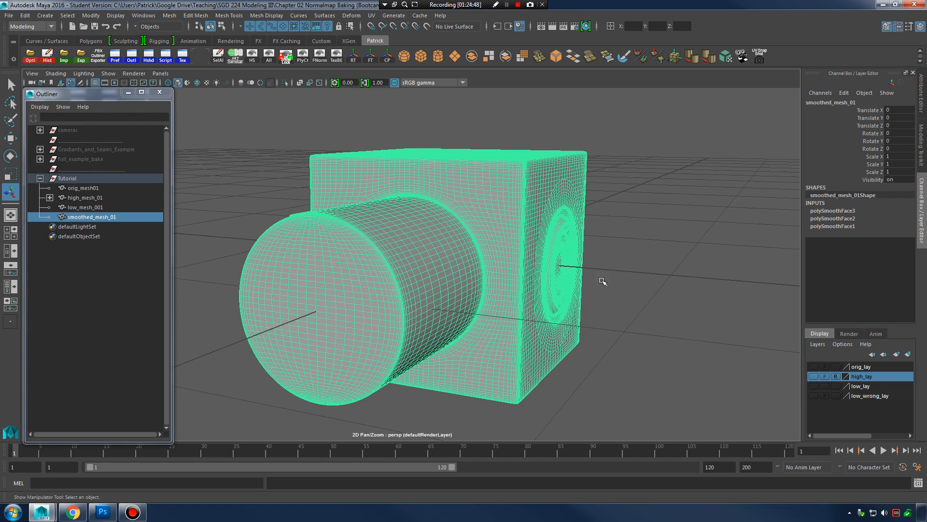
# Step: Rename the low_wrong_lay display layer to smoothed_lay
pyautogui.click(897, 355)
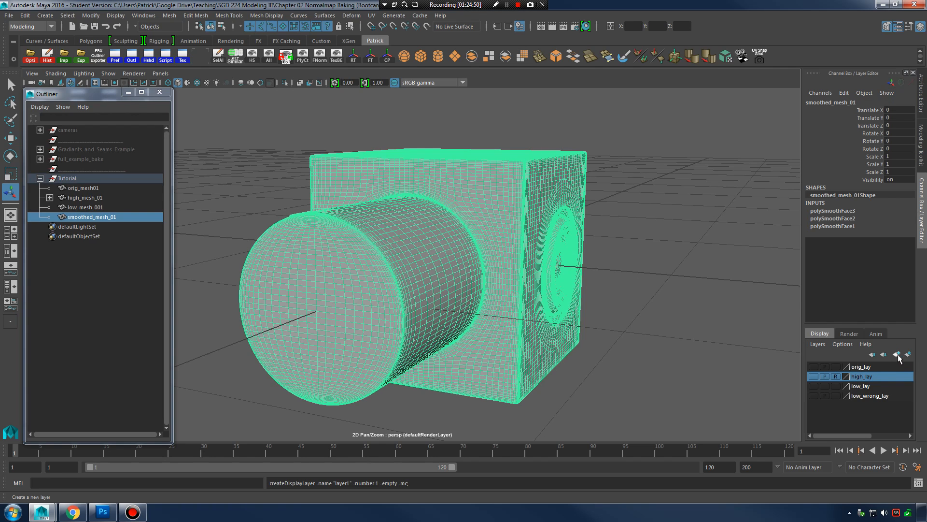
pyautogui.click(687, 256)
pyautogui.click(502, 248)
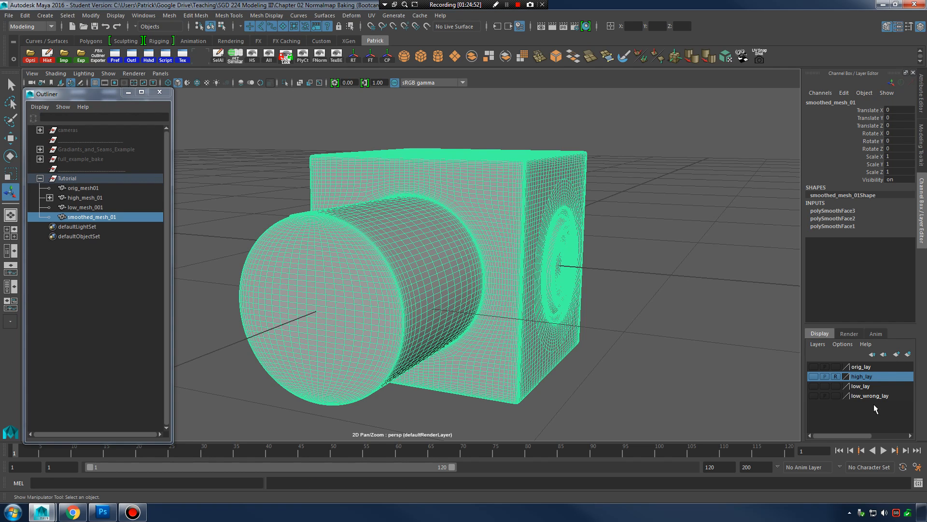
pyautogui.click(601, 311)
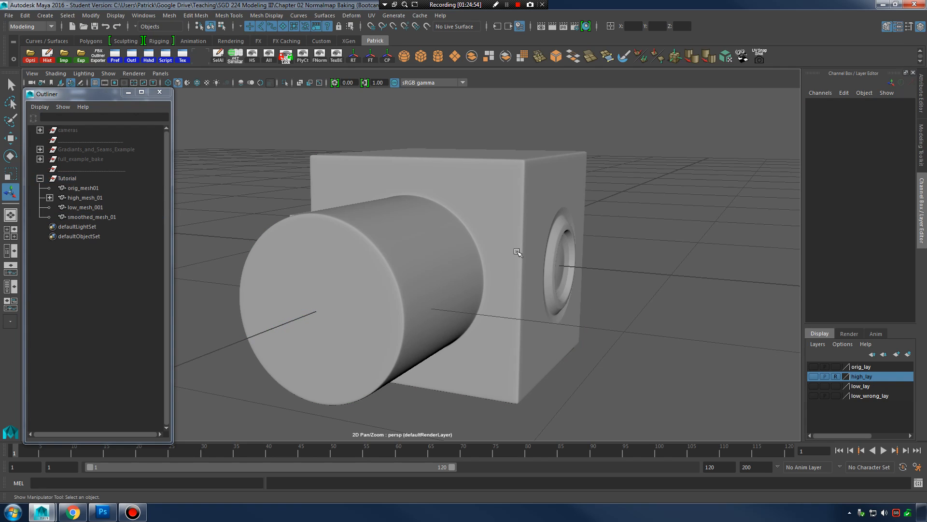
pyautogui.click(517, 252)
pyautogui.doubleClick(886, 396)
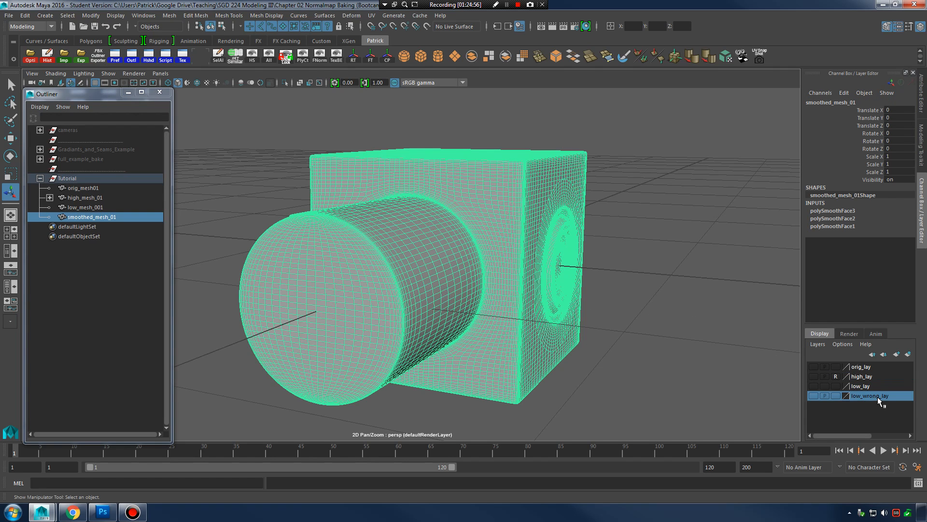
pyautogui.doubleClick(417, 192)
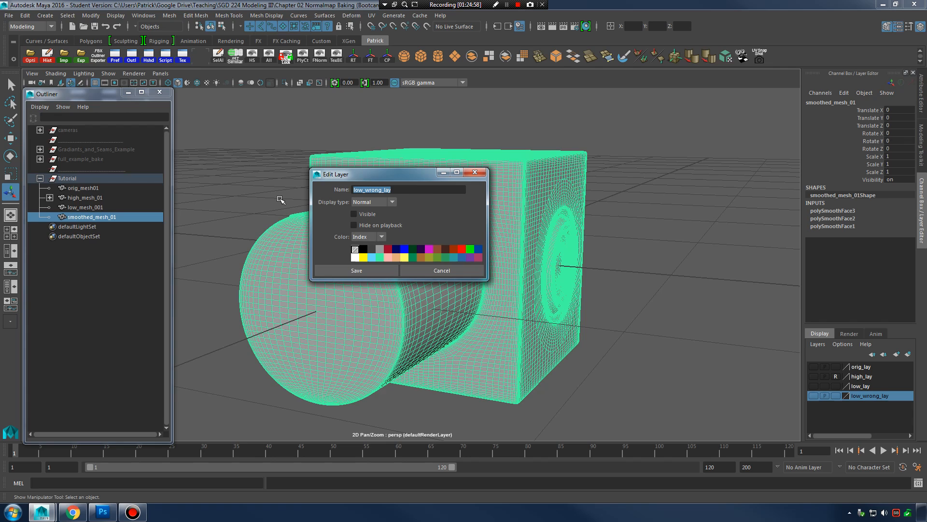
pyautogui.write('smoothed')
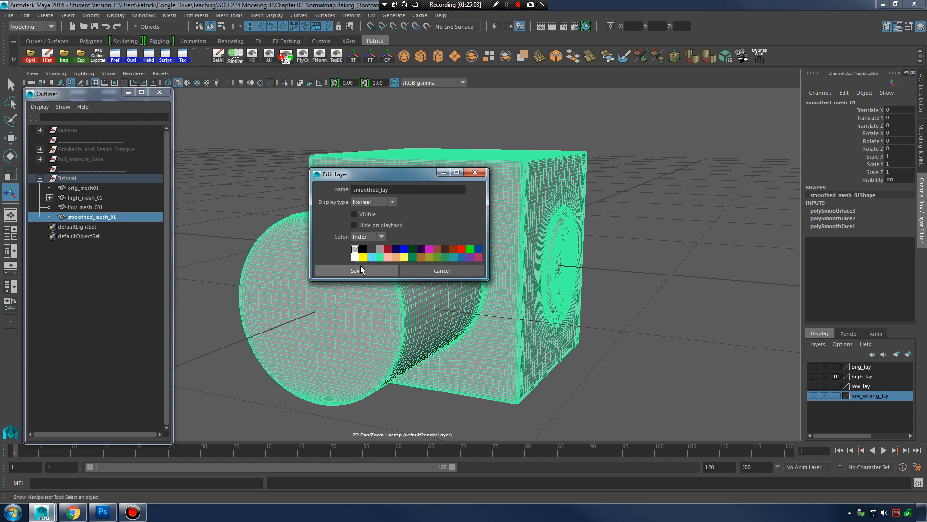
pyautogui.click(338, 271)
# Step: Add the selected smoothed mesh to the smoothed_lay layer and hide that layer
pyautogui.rightClick(857, 399)
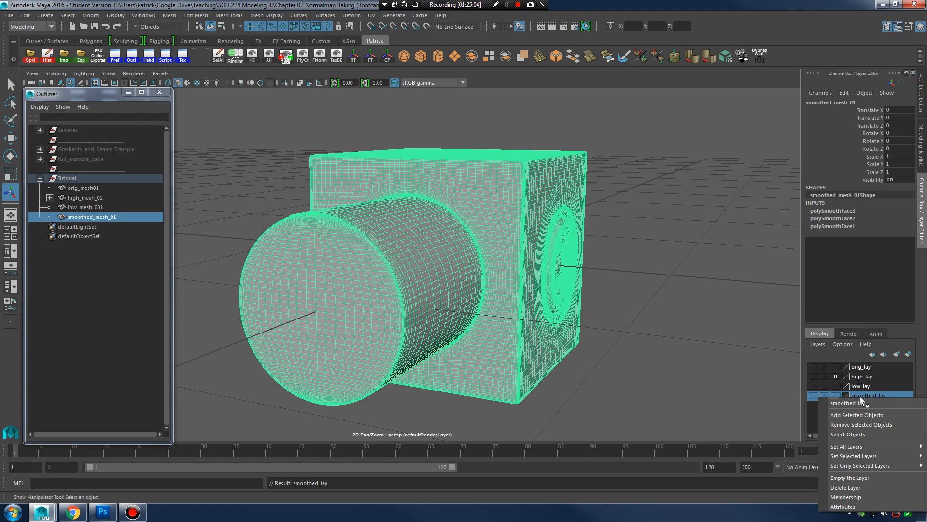
pyautogui.click(859, 411)
pyautogui.click(813, 396)
pyautogui.click(814, 396)
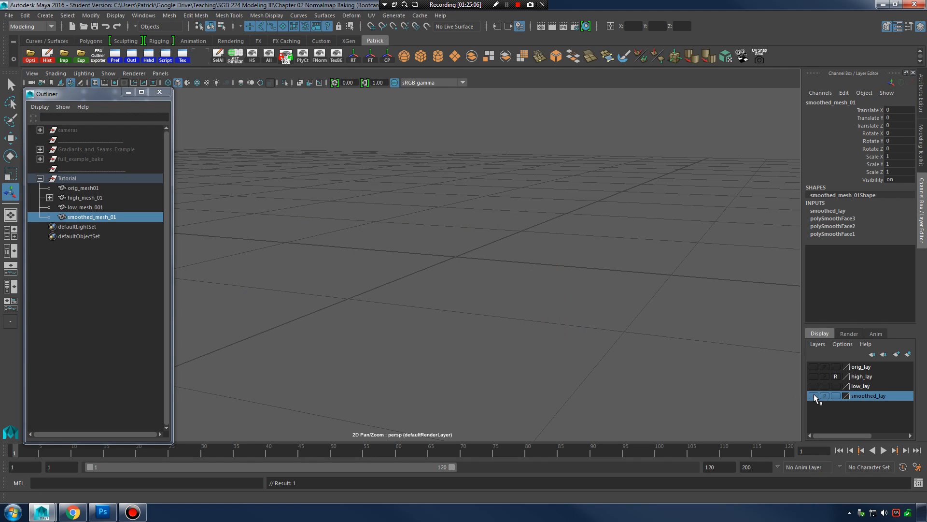
pyautogui.click(814, 395)
pyautogui.click(813, 396)
# Step: Show low_lay briefly for comparison, hide it again and make the high_lay layer visible
pyautogui.click(814, 386)
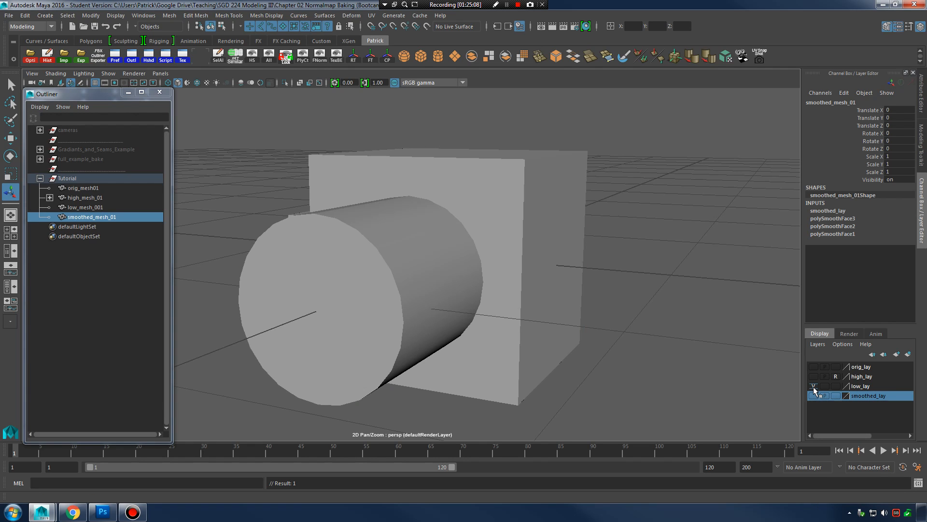
pyautogui.click(814, 386)
pyautogui.click(813, 377)
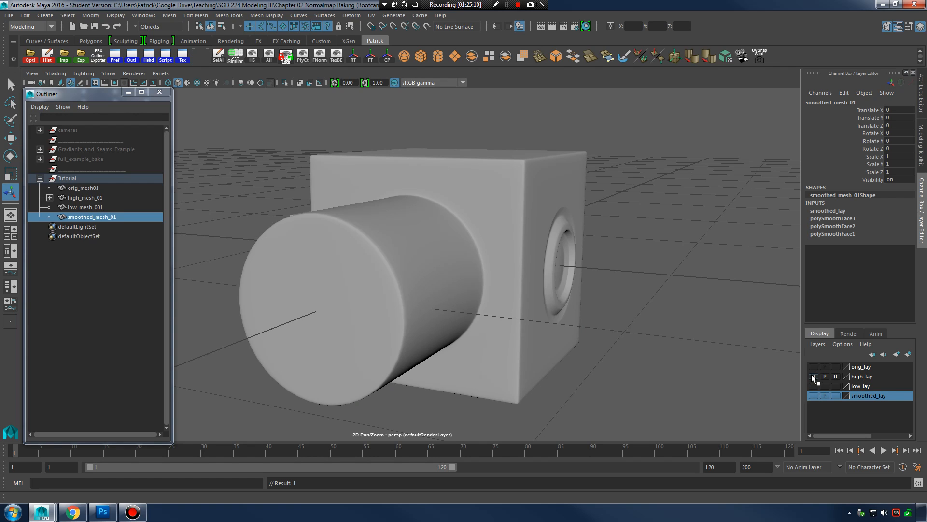
# Step: Set high_lay to the normal display type and display its mesh without smooth preview
pyautogui.click(502, 243)
pyautogui.click(836, 376)
pyautogui.moveTo(367, 145); pyautogui.dragTo(622, 342)
pyautogui.press('1')
pyautogui.click(649, 251)
pyautogui.scroll(-2, 625, 223)
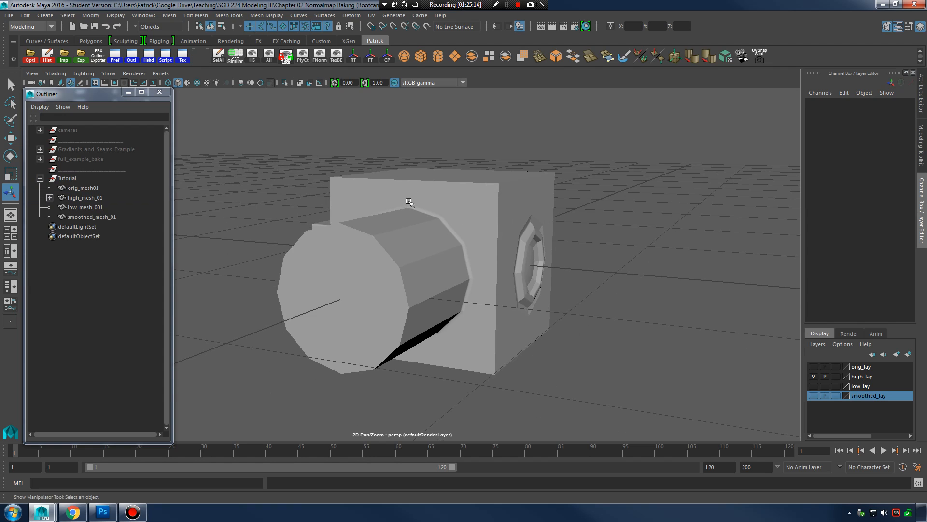
pyautogui.click(409, 201)
pyautogui.keyDown('alt'); pyautogui.moveTo(550, 242); pyautogui.dragTo(528, 259); pyautogui.keyUp('alt')
pyautogui.keyDown('alt'); pyautogui.moveTo(528, 259); pyautogui.dragTo(601, 294, button='right'); pyautogui.keyUp('alt')
pyautogui.keyDown('alt'); pyautogui.moveTo(600, 295); pyautogui.dragTo(608, 278); pyautogui.keyUp('alt')
pyautogui.moveTo(239, 118); pyautogui.dragTo(644, 402)
pyautogui.click(680, 352)
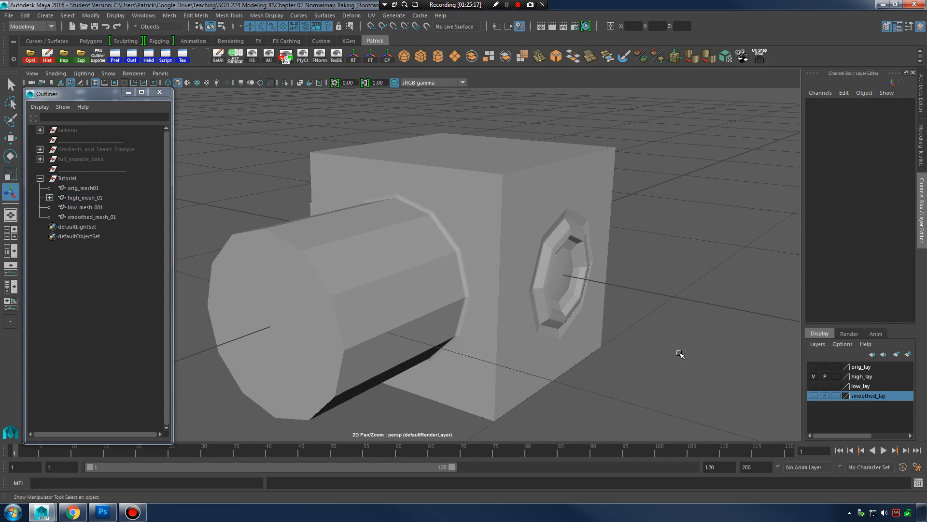
# Step: Hide high_lay and show orig_lay, selecting its mesh to inspect the original topology
pyautogui.click(814, 377)
pyautogui.click(813, 368)
pyautogui.click(326, 184)
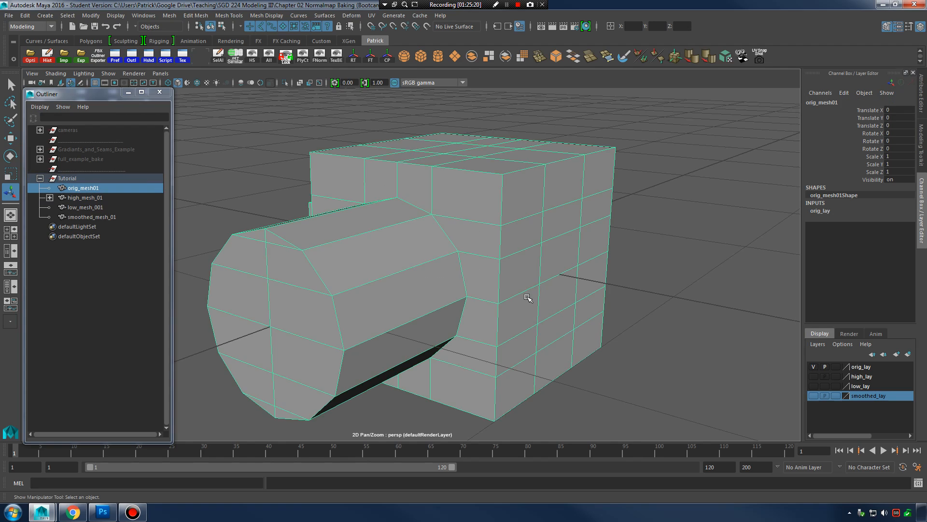
pyautogui.keyDown('alt'); pyautogui.moveTo(499, 273); pyautogui.dragTo(590, 276); pyautogui.keyUp('alt')
# Step: Hide orig_lay and make both smoothed_lay and low_lay visible so their meshes overlap
pyautogui.click(814, 366)
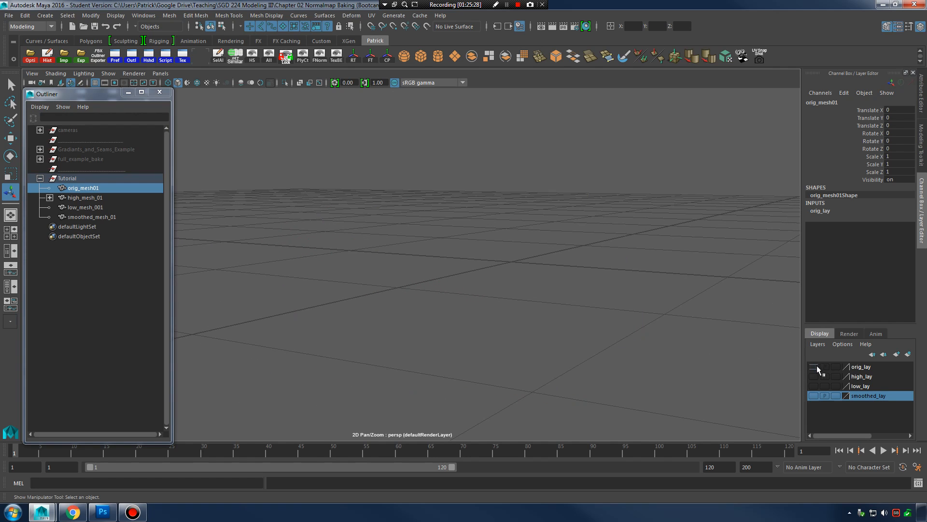
pyautogui.click(814, 395)
pyautogui.keyDown('alt'); pyautogui.moveTo(672, 305); pyautogui.dragTo(676, 310, button='middle'); pyautogui.keyUp('alt')
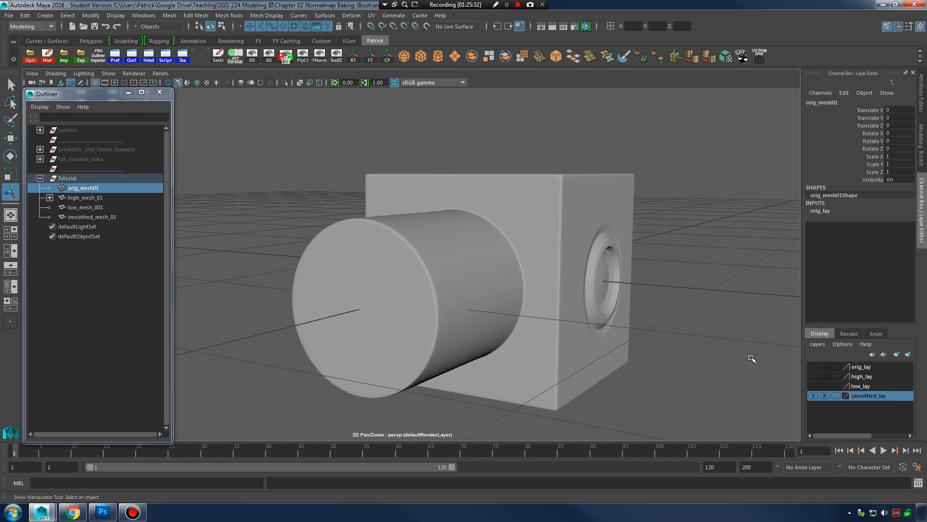
pyautogui.click(814, 386)
pyautogui.keyDown('alt'); pyautogui.moveTo(667, 284); pyautogui.dragTo(667, 290); pyautogui.keyUp('alt')
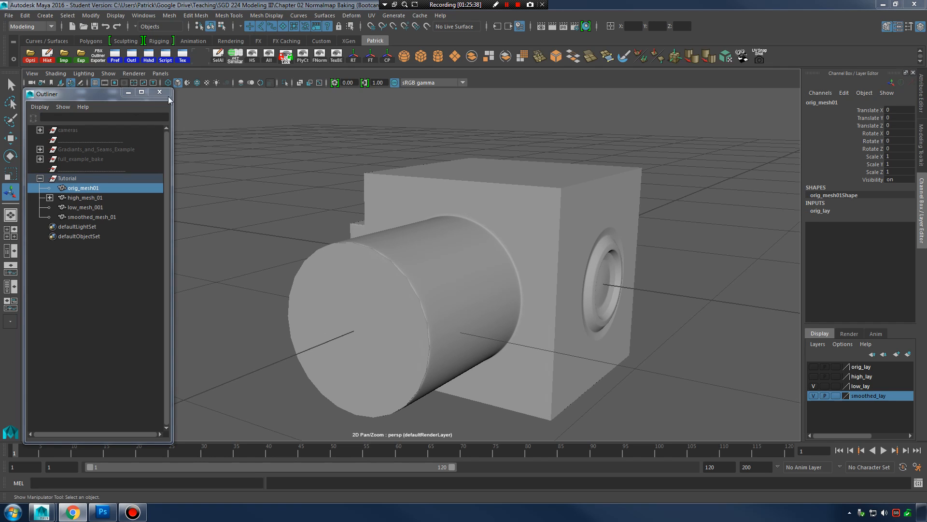
# Step: Switch to the Rendering menu set and open the Transfer Maps window, placing it beside the model
pyautogui.moveTo(90, 100); pyautogui.dragTo(91, 101)
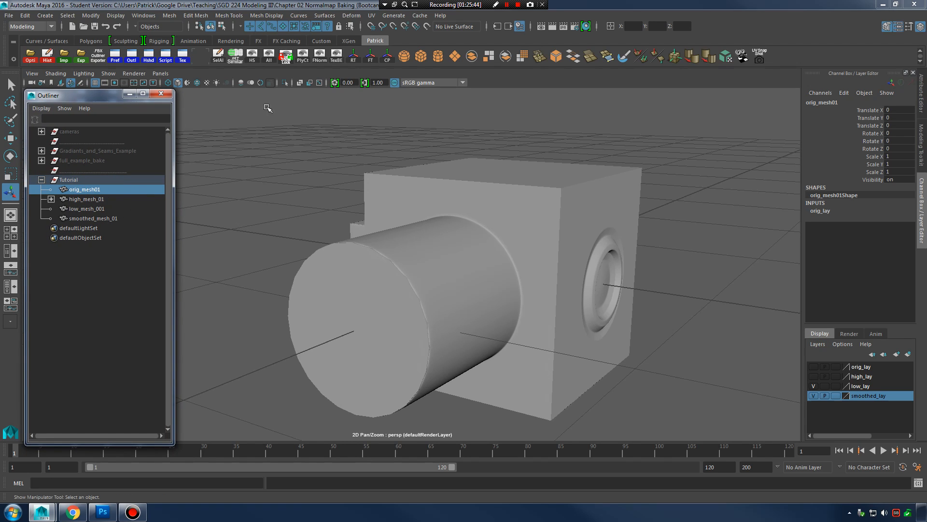
pyautogui.click(30, 27)
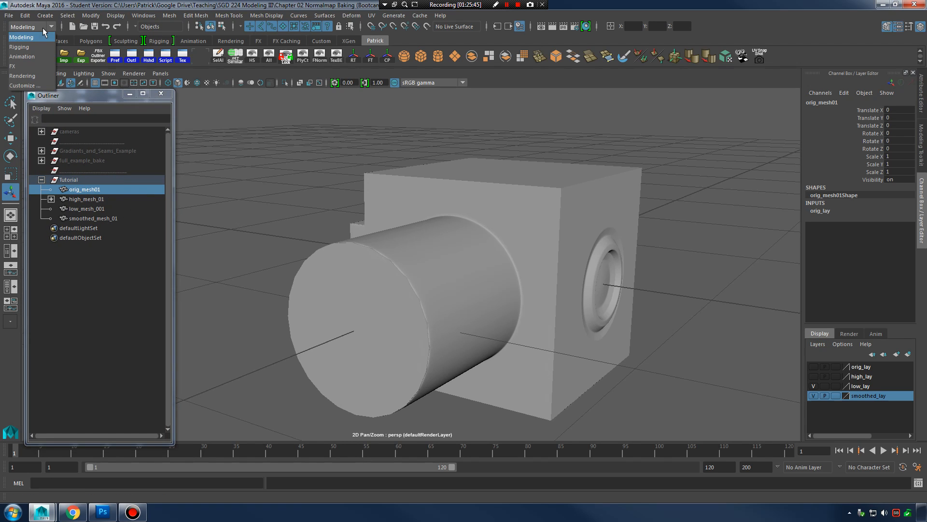
pyautogui.click(28, 76)
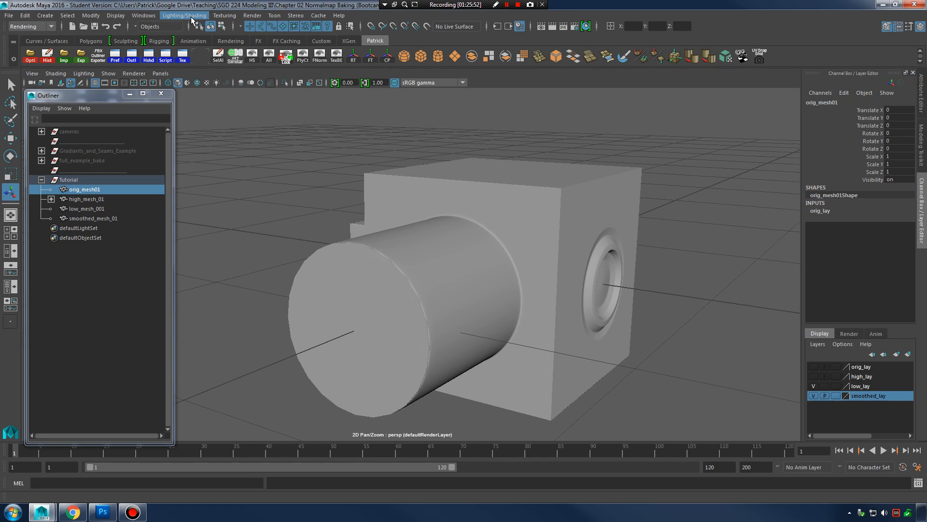
pyautogui.click(190, 18)
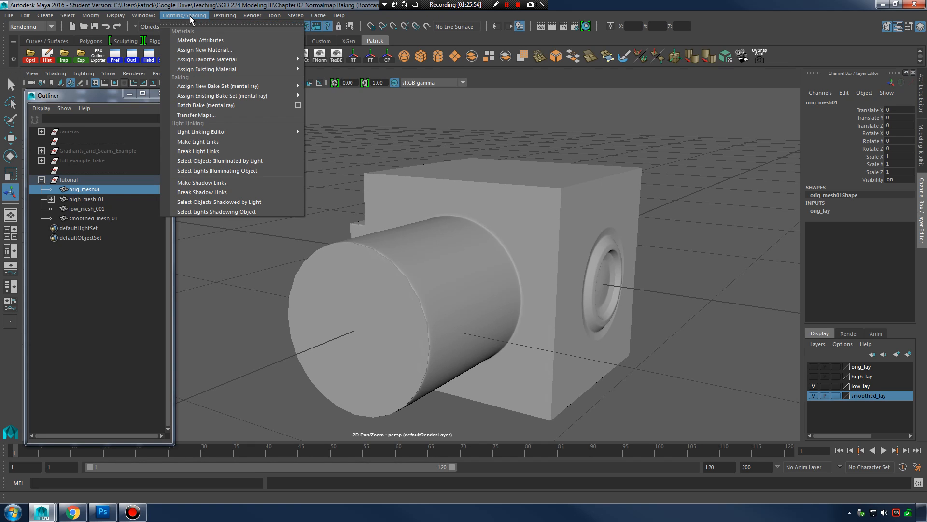
pyautogui.click(225, 115)
pyautogui.moveTo(370, 84); pyautogui.dragTo(771, 8)
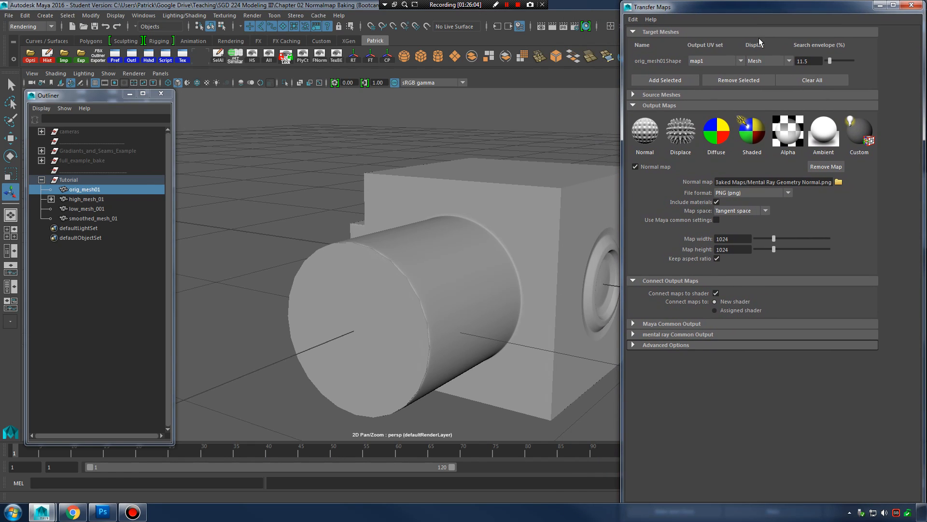
# Step: Clear the target mesh and normal output map from Transfer Maps, and collapse all of its sections
pyautogui.click(819, 82)
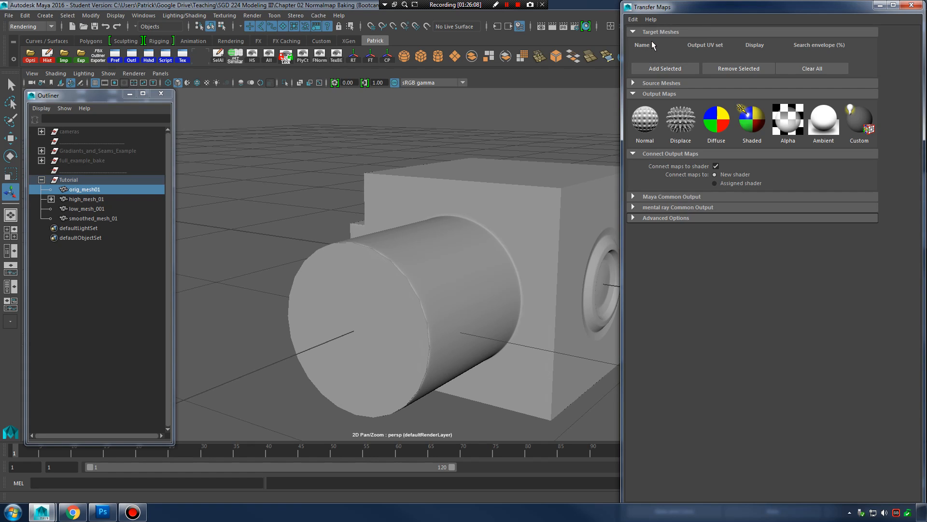
pyautogui.click(634, 83)
pyautogui.click(633, 83)
pyautogui.click(633, 32)
pyautogui.click(633, 53)
pyautogui.click(633, 64)
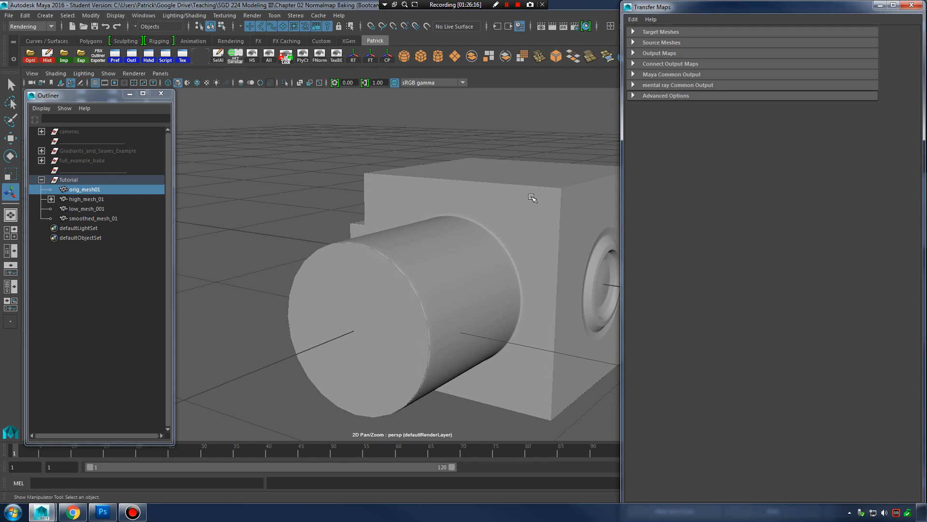
pyautogui.keyDown('alt'); pyautogui.moveTo(528, 196); pyautogui.dragTo(514, 201, button='middle'); pyautogui.keyUp('alt')
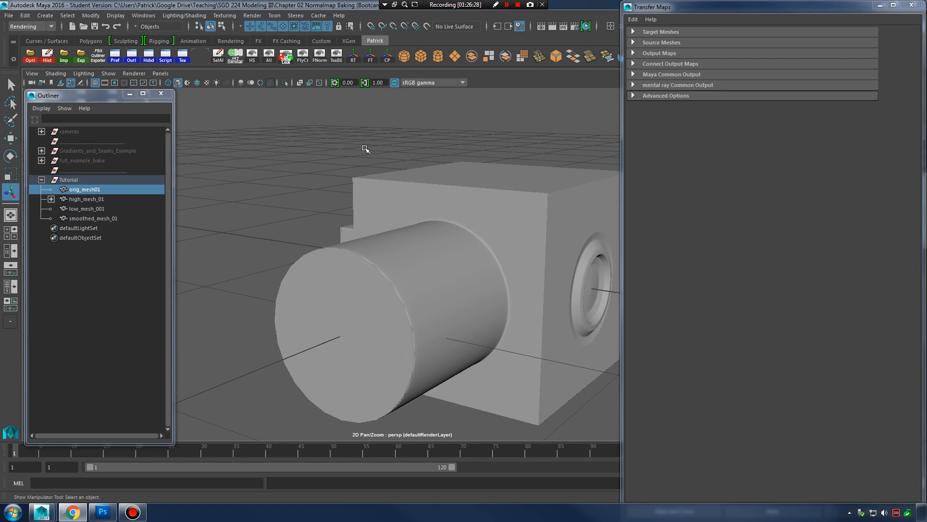
# Step: Add low_mesh_001 as the target mesh in Transfer Maps and set its display to Envelope
pyautogui.click(98, 210)
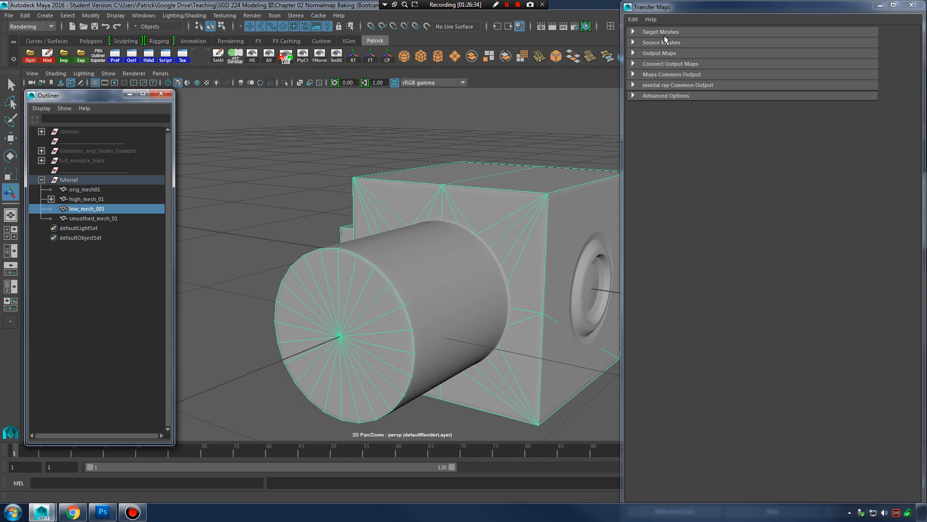
pyautogui.click(634, 32)
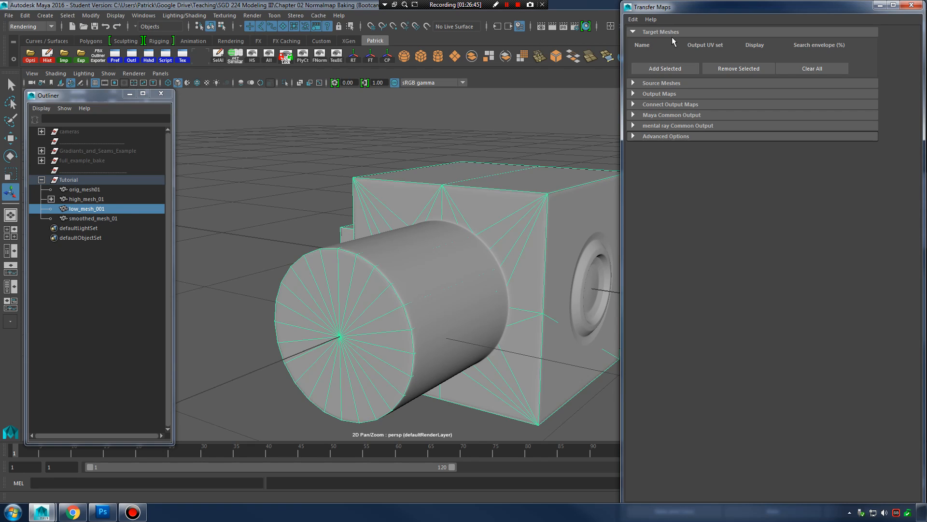
pyautogui.click(671, 69)
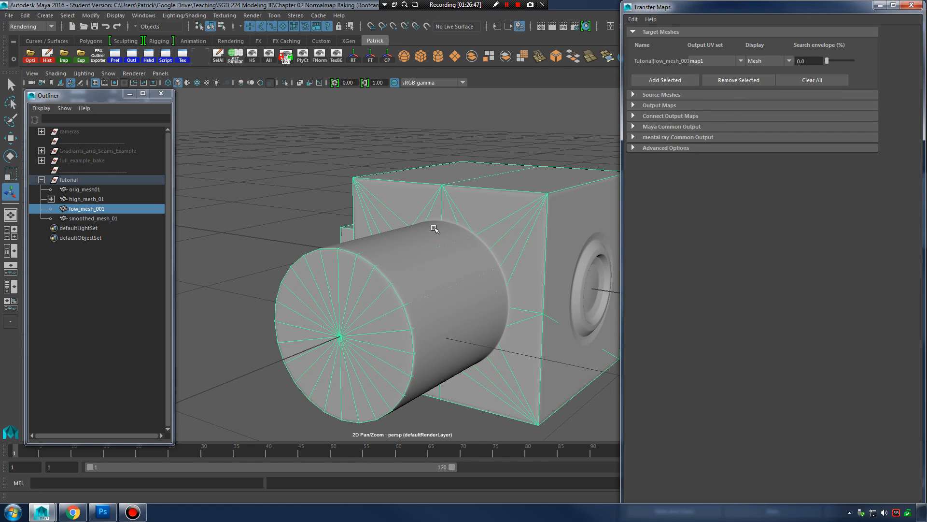
pyautogui.keyDown('alt'); pyautogui.moveTo(315, 215); pyautogui.dragTo(444, 168); pyautogui.keyUp('alt')
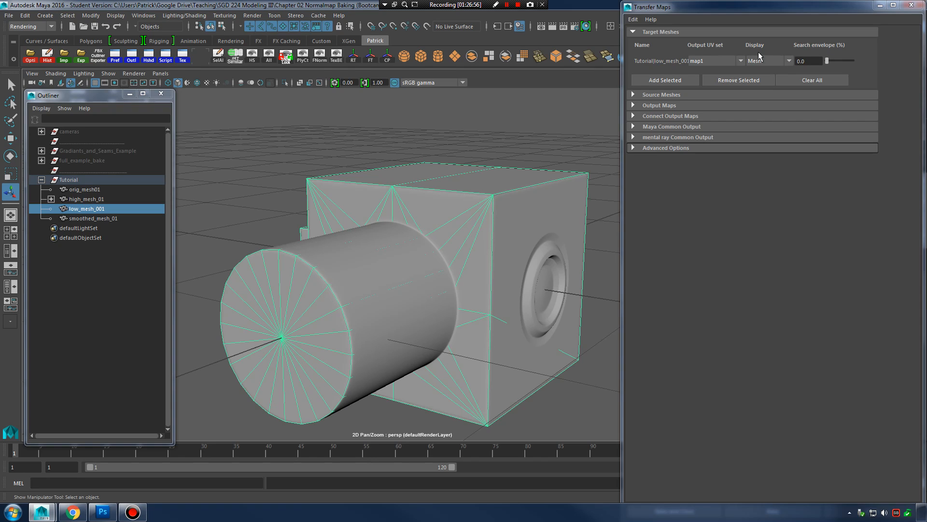
pyautogui.click(789, 58)
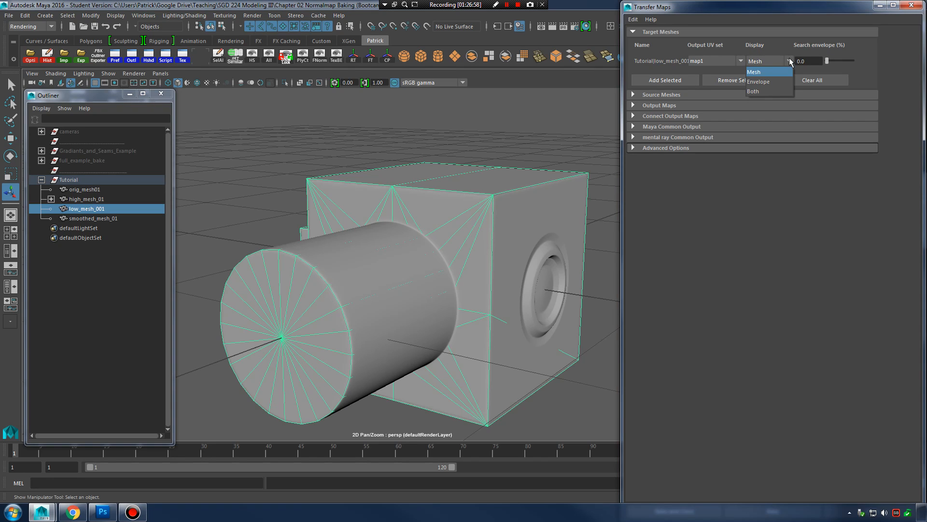
pyautogui.click(768, 82)
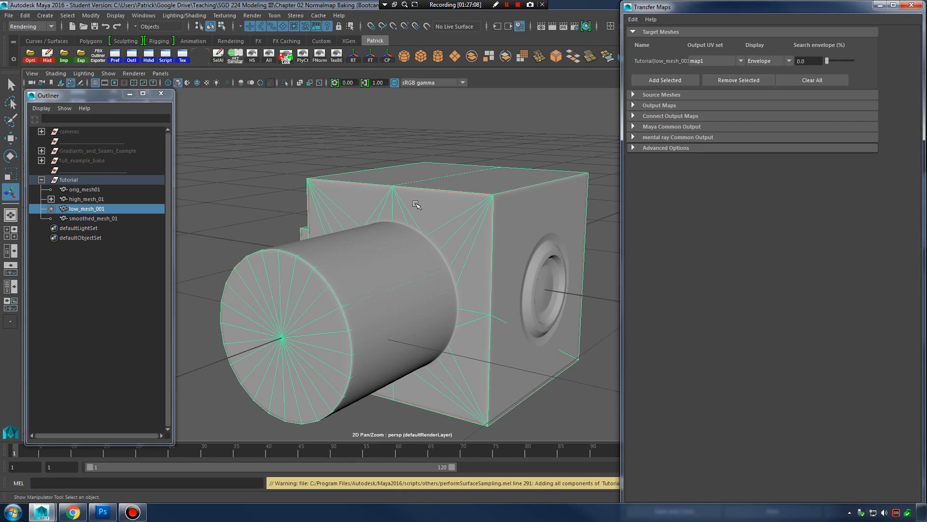
# Step: Reveal the envelope mesh under low_mesh_001 in the hierarchy and hide smoothed_lay to view the envelope alone
pyautogui.click(51, 208)
pyautogui.click(121, 218)
pyautogui.doubleClick(853, 9)
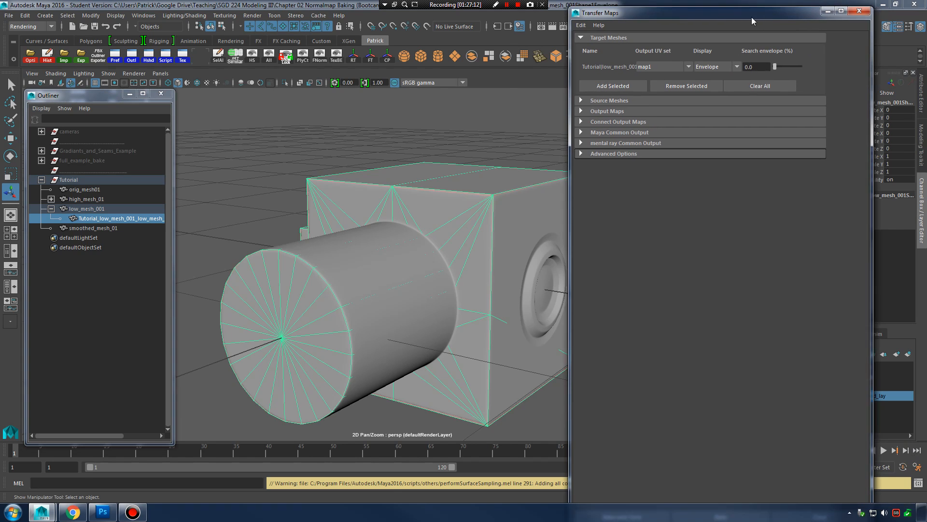
pyautogui.click(815, 396)
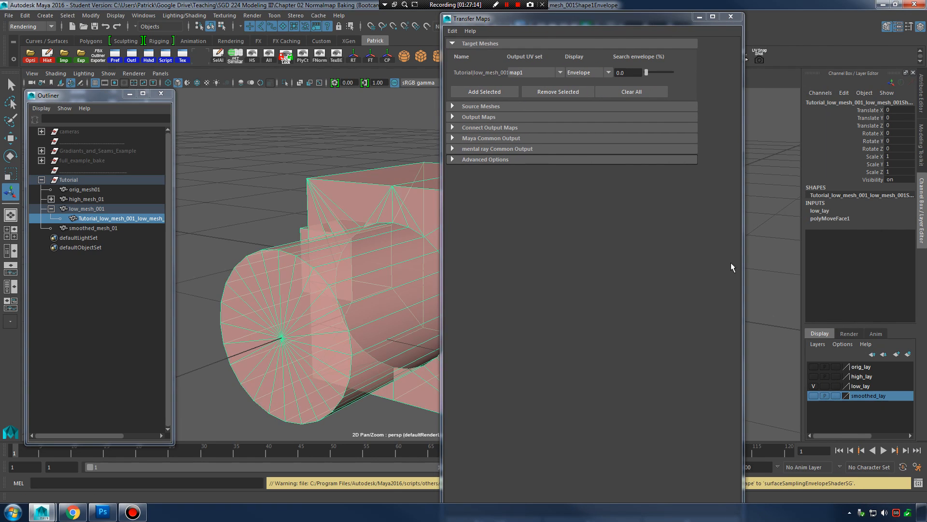
pyautogui.moveTo(613, 21); pyautogui.dragTo(791, 9)
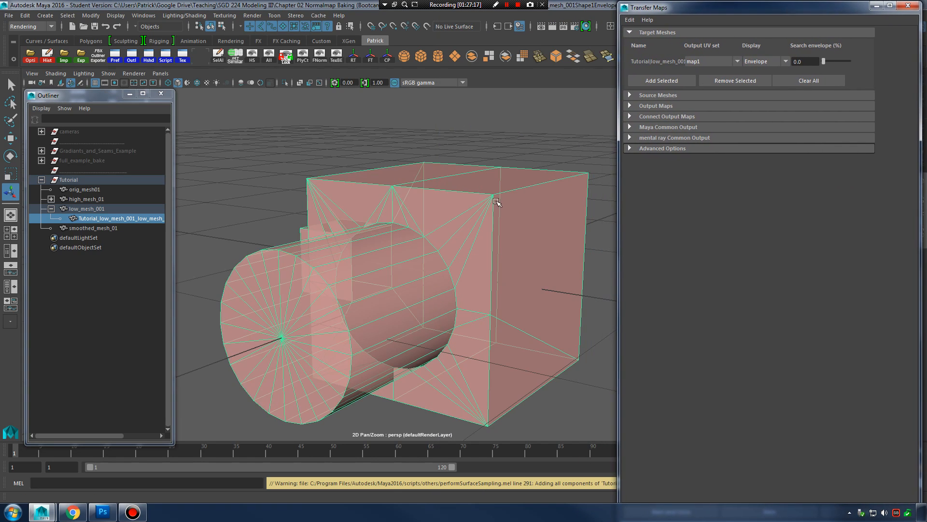
pyautogui.keyDown('alt'); pyautogui.moveTo(419, 259); pyautogui.dragTo(411, 235, button='middle'); pyautogui.keyUp('alt')
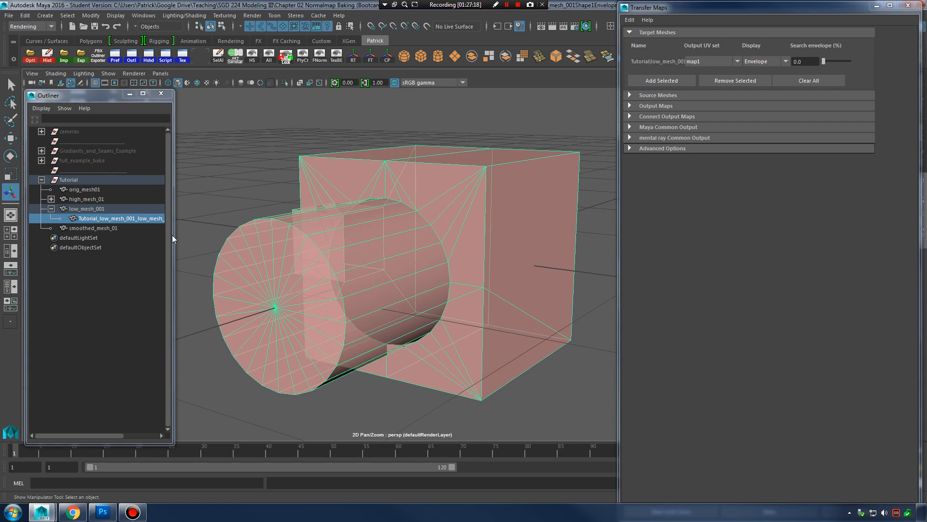
pyautogui.click(94, 210)
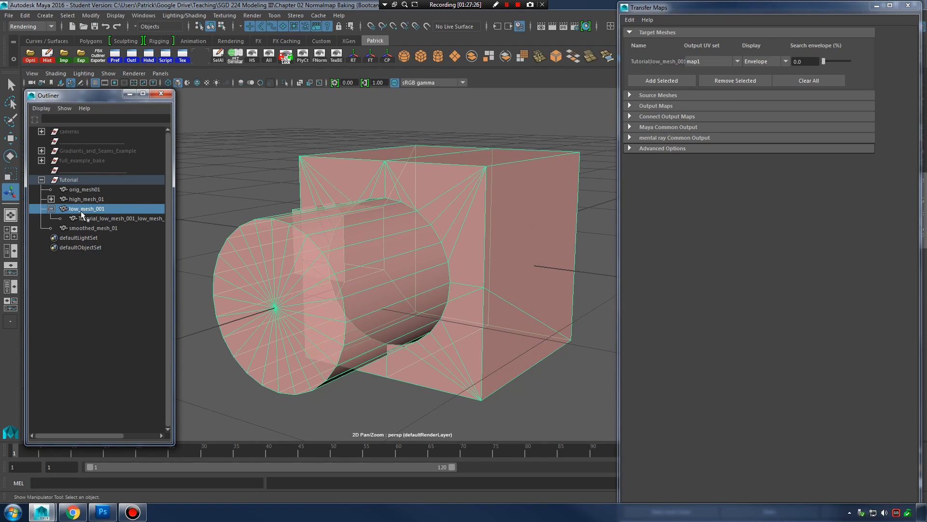
# Step: Select the envelope mesh under low_mesh_001, widen the hierarchy window to read its full name, and minimize that window
pyautogui.click(112, 219)
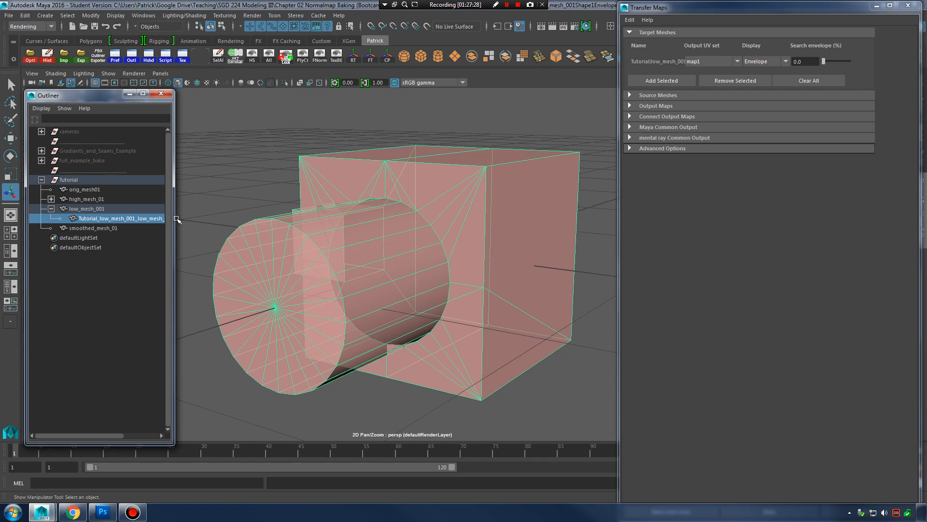
pyautogui.click(177, 218)
pyautogui.click(151, 219)
pyautogui.moveTo(174, 218); pyautogui.dragTo(235, 216)
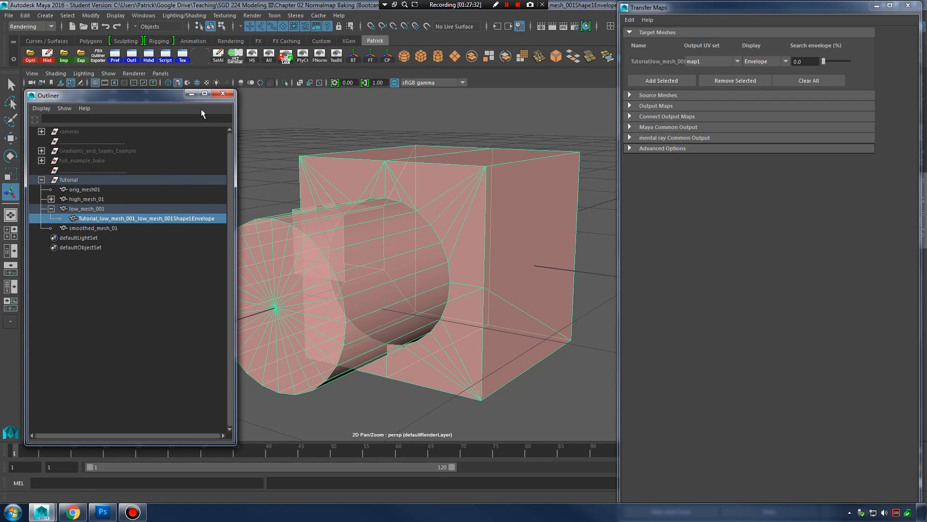
pyautogui.click(192, 93)
# Step: Examine the envelope mesh's shape around the box, cylinder and small side block from several angles
pyautogui.keyDown('alt'); pyautogui.moveTo(425, 217); pyautogui.dragTo(375, 250); pyautogui.keyUp('alt')
pyautogui.keyDown('alt'); pyautogui.moveTo(375, 250); pyautogui.dragTo(404, 251, button='right'); pyautogui.keyUp('alt')
pyautogui.keyDown('alt'); pyautogui.moveTo(404, 250); pyautogui.dragTo(414, 247, button='middle'); pyautogui.keyUp('alt')
pyautogui.keyDown('alt'); pyautogui.moveTo(414, 246); pyautogui.dragTo(433, 265); pyautogui.keyUp('alt')
pyautogui.keyDown('alt'); pyautogui.moveTo(433, 265); pyautogui.dragTo(433, 271, button='right'); pyautogui.keyUp('alt')
pyautogui.keyDown('alt'); pyautogui.moveTo(432, 271); pyautogui.dragTo(520, 219); pyautogui.keyUp('alt')
pyautogui.keyDown('alt'); pyautogui.moveTo(479, 257); pyautogui.dragTo(368, 239); pyautogui.keyUp('alt')
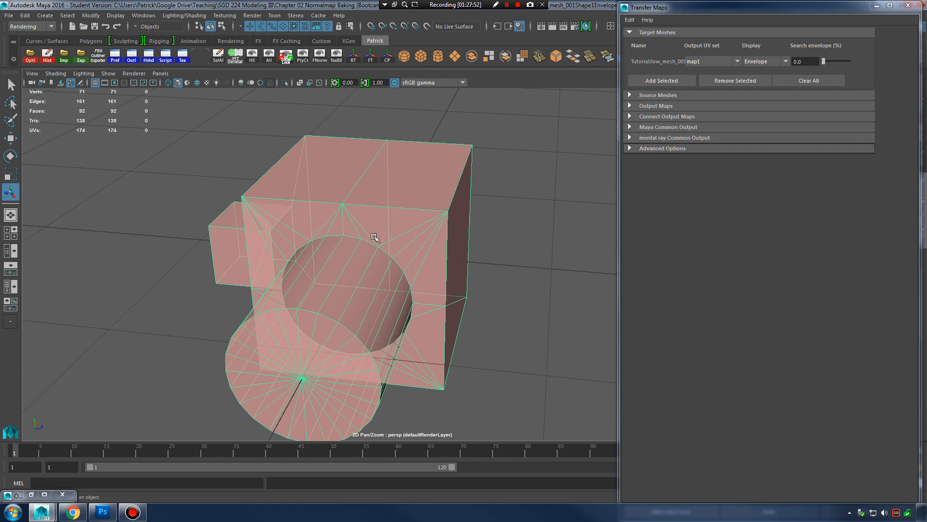
pyautogui.moveTo(515, 244)
pyautogui.keyDown('alt'); pyautogui.mouseDown()
pyautogui.moveTo(487, 234)
pyautogui.moveTo(512, 252)
pyautogui.moveTo(454, 248)
pyautogui.moveTo(520, 232)
pyautogui.mouseUp(); pyautogui.keyUp('alt')
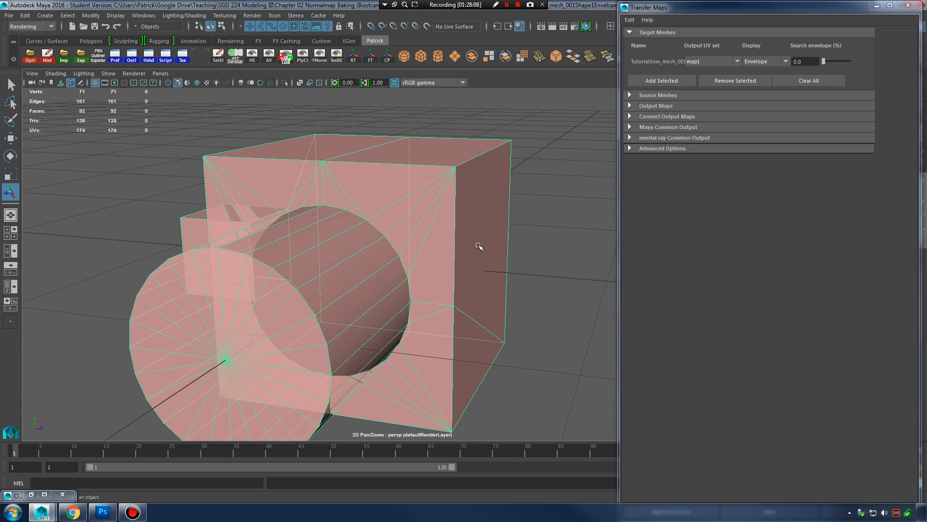
pyautogui.keyDown('alt'); pyautogui.moveTo(496, 244); pyautogui.dragTo(393, 265); pyautogui.keyUp('alt')
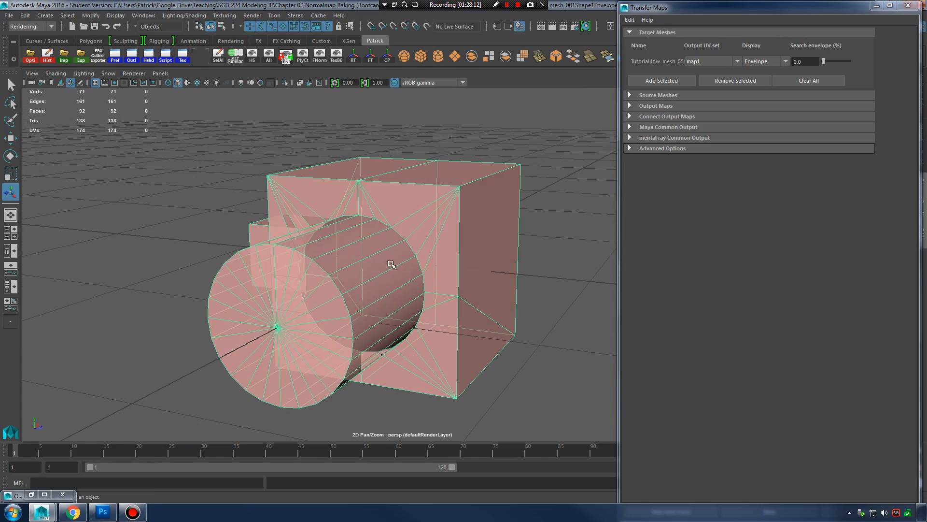
pyautogui.moveTo(333, 241)
pyautogui.keyDown('alt'); pyautogui.mouseDown()
pyautogui.moveTo(400, 238)
pyautogui.moveTo(329, 240)
pyautogui.mouseUp(); pyautogui.keyUp('alt')
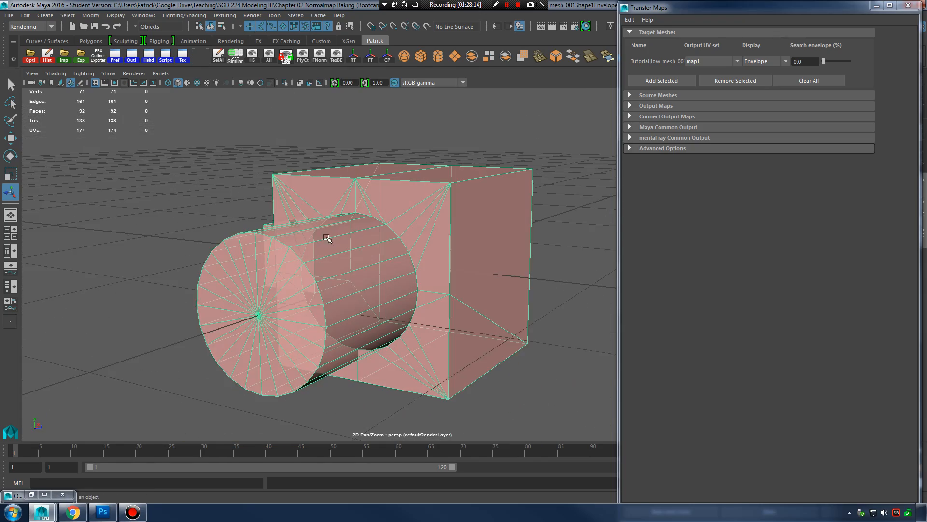
pyautogui.keyDown('alt'); pyautogui.moveTo(478, 227); pyautogui.dragTo(467, 247); pyautogui.keyUp('alt')
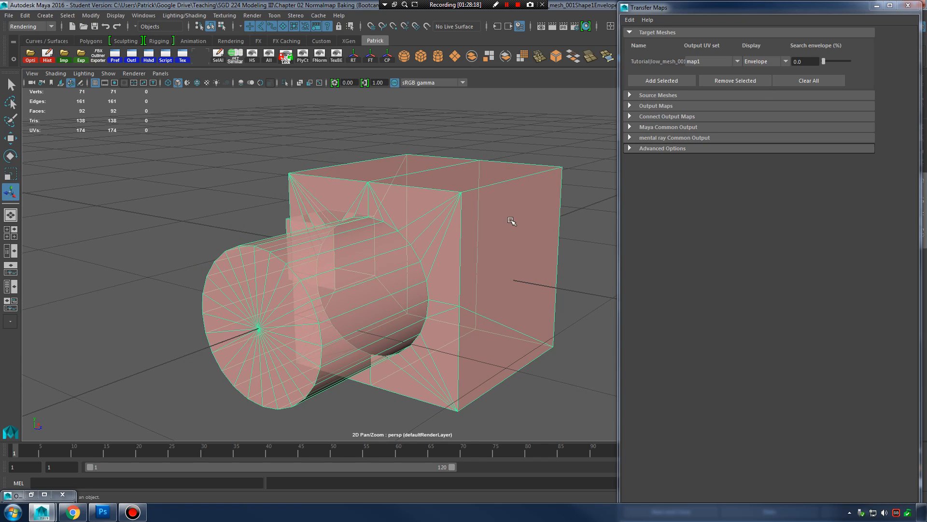
# Step: Try moving the vertices of the envelope's flat side face along X, undo it, and try the search envelope adjustment
pyautogui.moveTo(505, 185); pyautogui.dragTo(458, 188, button='right')
pyautogui.keyDown('alt'); pyautogui.moveTo(458, 208); pyautogui.dragTo(534, 182); pyautogui.keyUp('alt')
pyautogui.moveTo(483, 146); pyautogui.dragTo(561, 417)
pyautogui.keyDown('alt'); pyautogui.moveTo(561, 416); pyautogui.dragTo(497, 217); pyautogui.keyUp('alt')
pyautogui.press('w')
pyautogui.moveTo(479, 140); pyautogui.dragTo(575, 395)
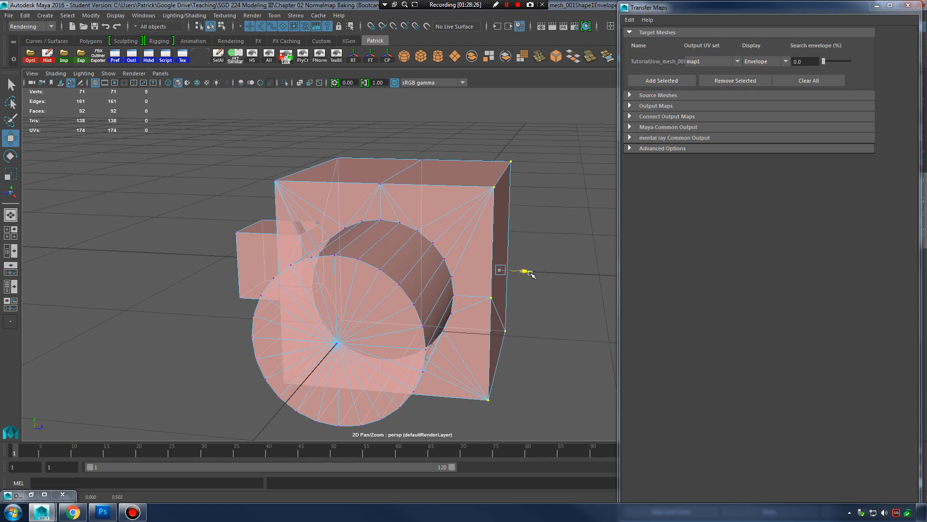
pyautogui.moveTo(527, 271); pyautogui.dragTo(513, 265)
pyautogui.hotkey('ctrl', 'z')
pyautogui.hotkey('ctrl', 'z')
pyautogui.keyDown('alt'); pyautogui.moveTo(548, 275); pyautogui.dragTo(520, 280, button='middle'); pyautogui.keyUp('alt')
pyautogui.moveTo(520, 282)
pyautogui.keyDown('alt'); pyautogui.mouseDown(button='right')
pyautogui.moveTo(559, 284)
pyautogui.moveTo(504, 285)
pyautogui.mouseUp(button='right'); pyautogui.keyUp('alt')
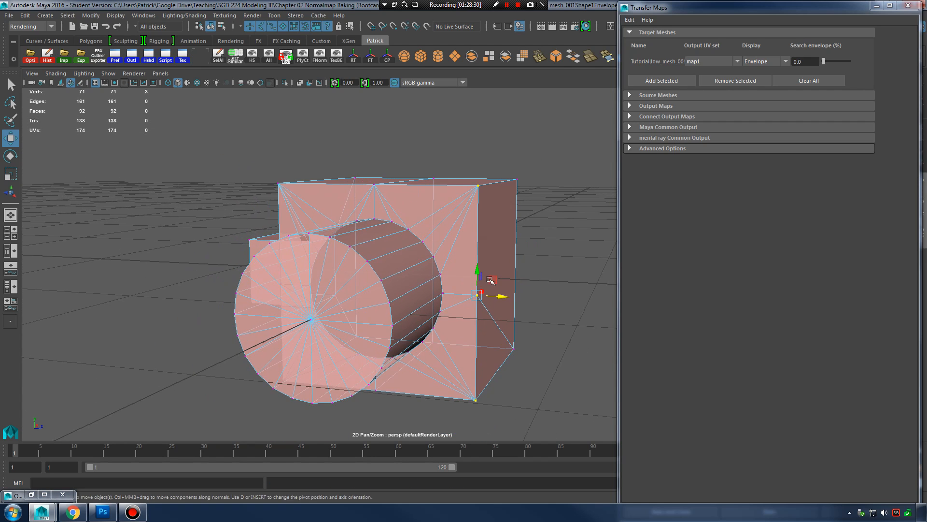
pyautogui.keyDown('alt'); pyautogui.moveTo(504, 285); pyautogui.dragTo(509, 267, button='middle'); pyautogui.keyUp('alt')
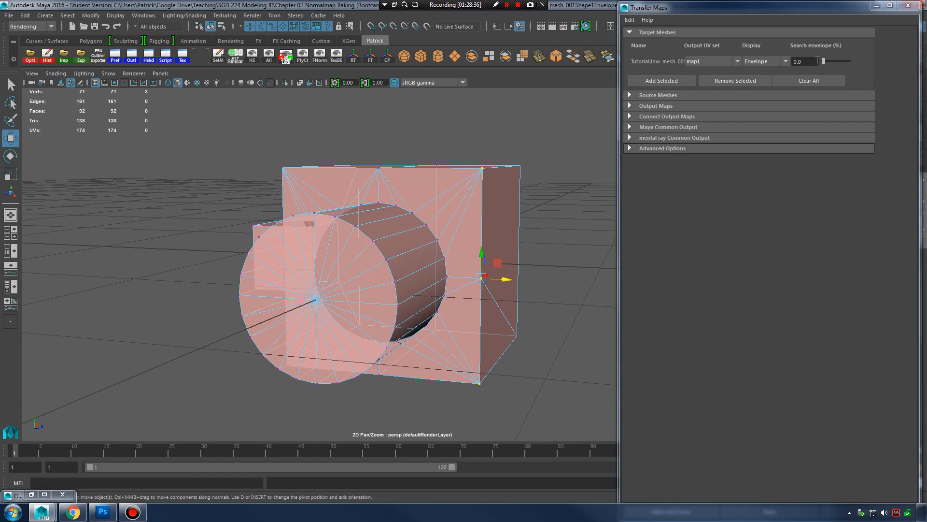
pyautogui.moveTo(824, 61); pyautogui.dragTo(826, 62)
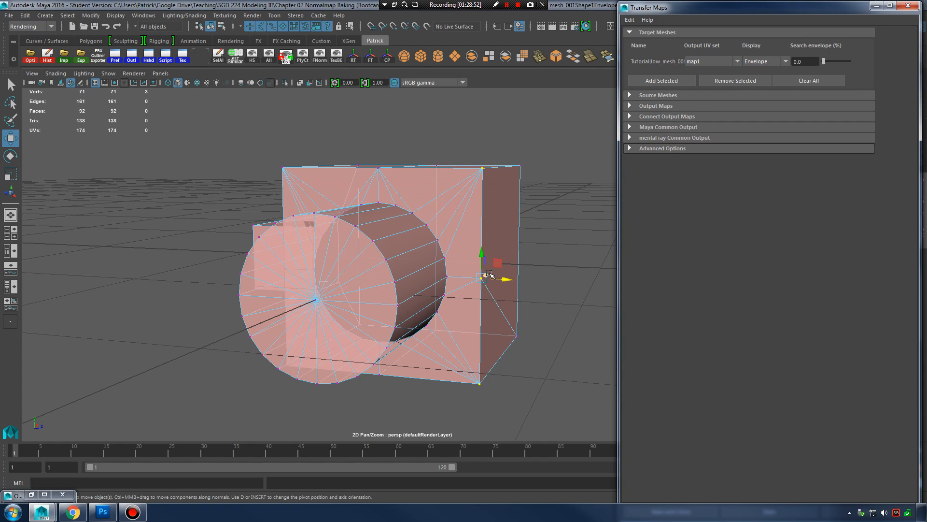
# Step: Select smoothed_mesh_01 in the hierarchy, make smoothed_lay visible, and set the layer's display type to reference
pyautogui.moveTo(797, 10)
pyautogui.mouseDown()
pyautogui.moveTo(703, 10)
pyautogui.moveTo(786, 10)
pyautogui.mouseUp()
pyautogui.click(31, 494)
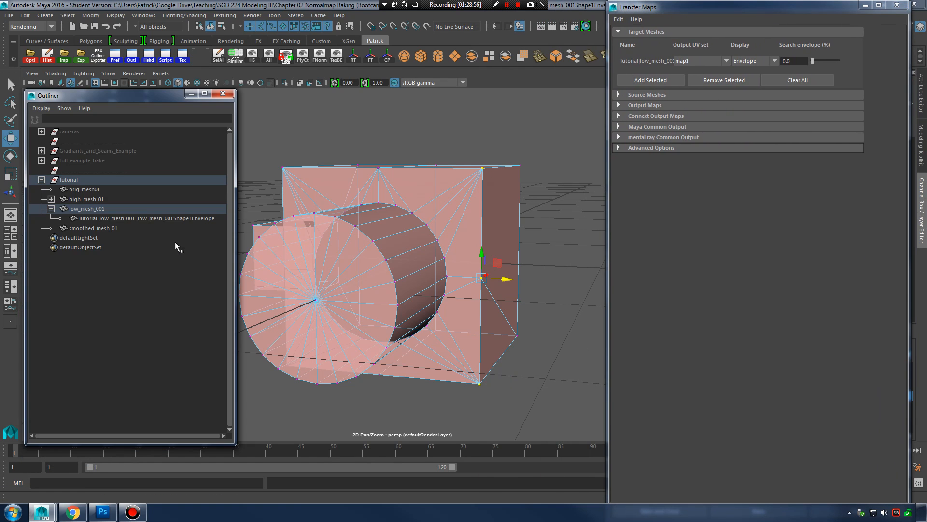
pyautogui.click(103, 227)
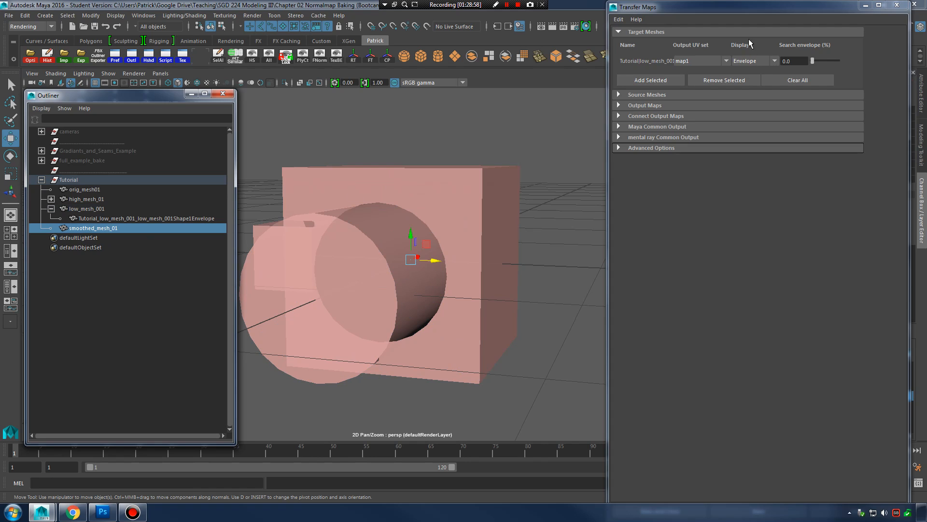
pyautogui.moveTo(782, 12); pyautogui.dragTo(608, 20)
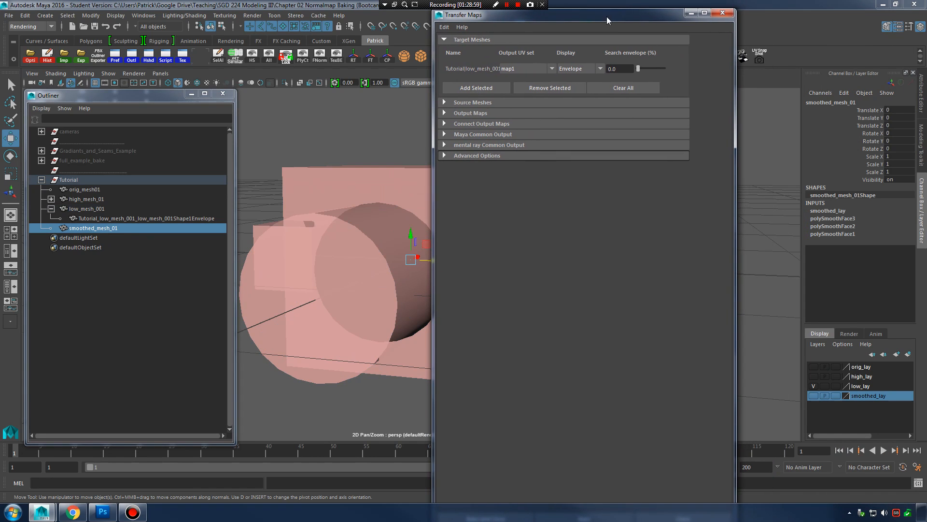
pyautogui.click(813, 396)
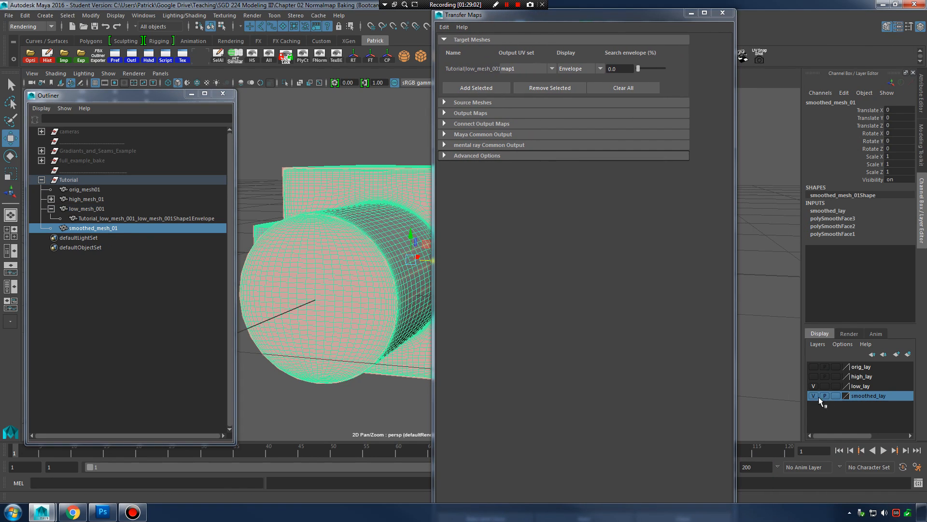
pyautogui.click(836, 395)
pyautogui.click(836, 396)
# Step: Add smoothed_mesh_01 as the source mesh in Transfer Maps, with the window placed beside the model
pyautogui.moveTo(580, 21); pyautogui.dragTo(723, 14)
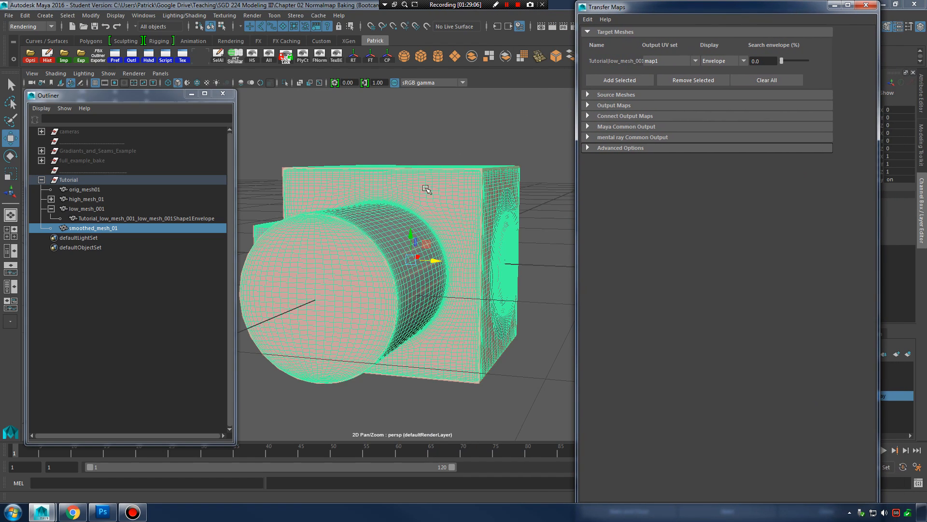
pyautogui.click(611, 96)
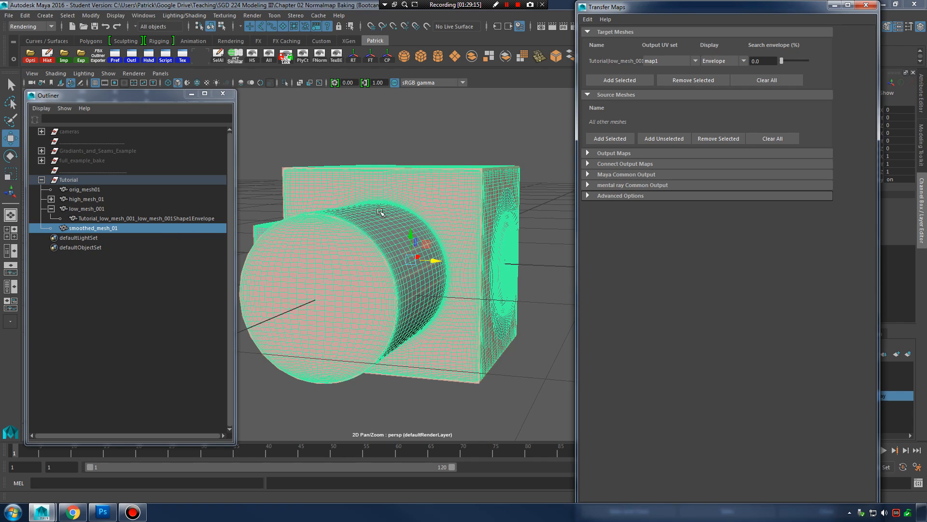
pyautogui.click(627, 139)
# Step: Select the envelope mesh, minimize the floating windows, and examine how the smoothed mesh's round side detail sits relative to the envelope
pyautogui.click(488, 185)
pyautogui.moveTo(488, 184)
pyautogui.keyDown('alt'); pyautogui.mouseDown()
pyautogui.moveTo(480, 199)
pyautogui.moveTo(490, 186)
pyautogui.moveTo(492, 194)
pyautogui.mouseUp(); pyautogui.keyUp('alt')
pyautogui.keyDown('alt'); pyautogui.moveTo(500, 196); pyautogui.dragTo(511, 204, button='right'); pyautogui.keyUp('alt')
pyautogui.keyDown('alt'); pyautogui.moveTo(511, 205); pyautogui.dragTo(516, 228, button='middle'); pyautogui.keyUp('alt')
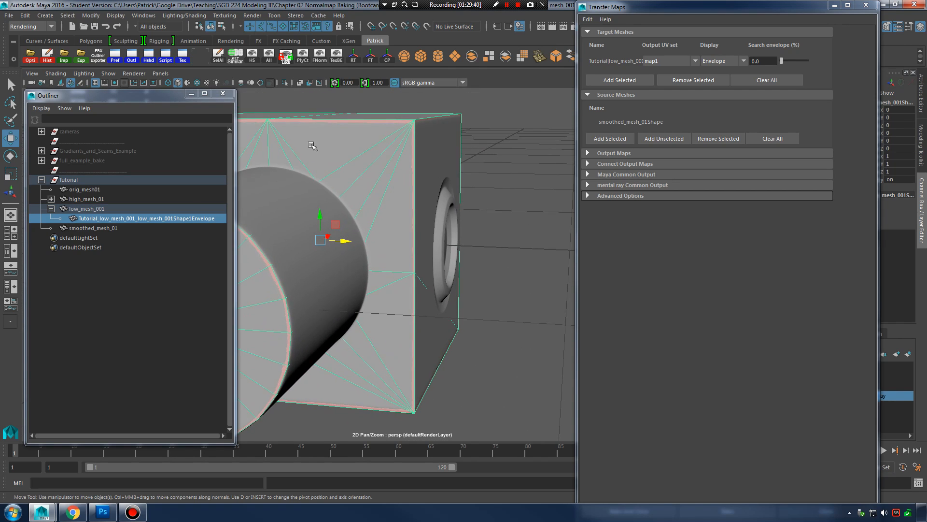
pyautogui.click(191, 93)
pyautogui.click(834, 5)
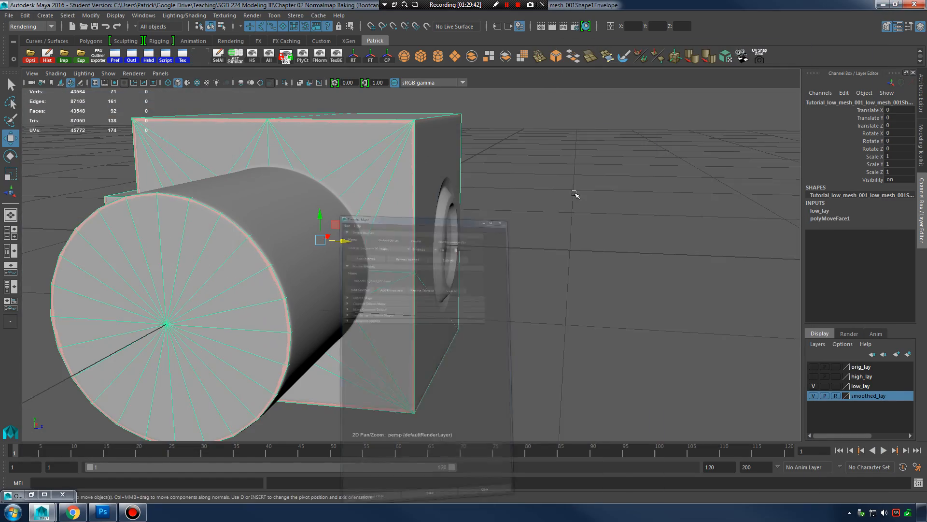
pyautogui.keyDown('alt'); pyautogui.moveTo(575, 193); pyautogui.dragTo(602, 201); pyautogui.keyUp('alt')
pyautogui.moveTo(603, 201)
pyautogui.keyDown('alt'); pyautogui.mouseDown(button='right')
pyautogui.moveTo(586, 219)
pyautogui.moveTo(598, 210)
pyautogui.mouseUp(button='right'); pyautogui.keyUp('alt')
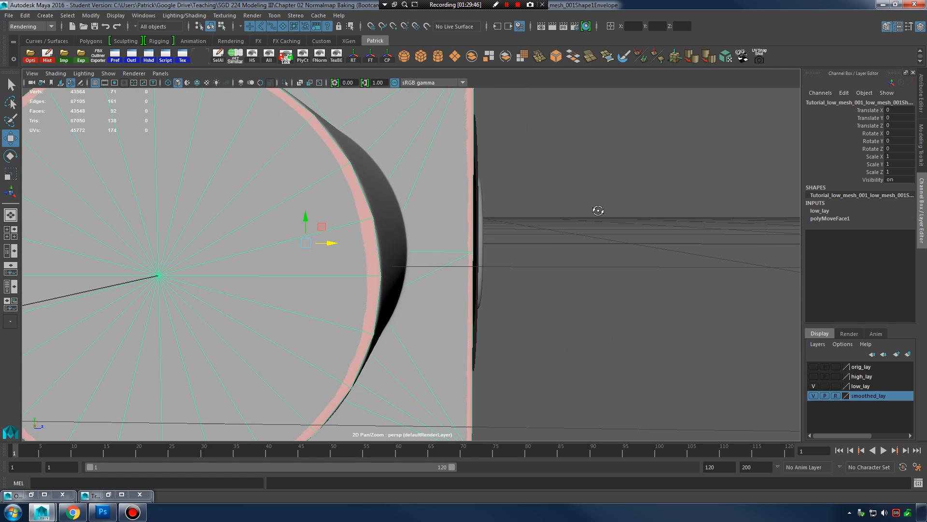
pyautogui.keyDown('alt'); pyautogui.moveTo(598, 211); pyautogui.dragTo(594, 207); pyautogui.keyUp('alt')
pyautogui.keyDown('alt'); pyautogui.moveTo(488, 211); pyautogui.dragTo(538, 210, button='right'); pyautogui.keyUp('alt')
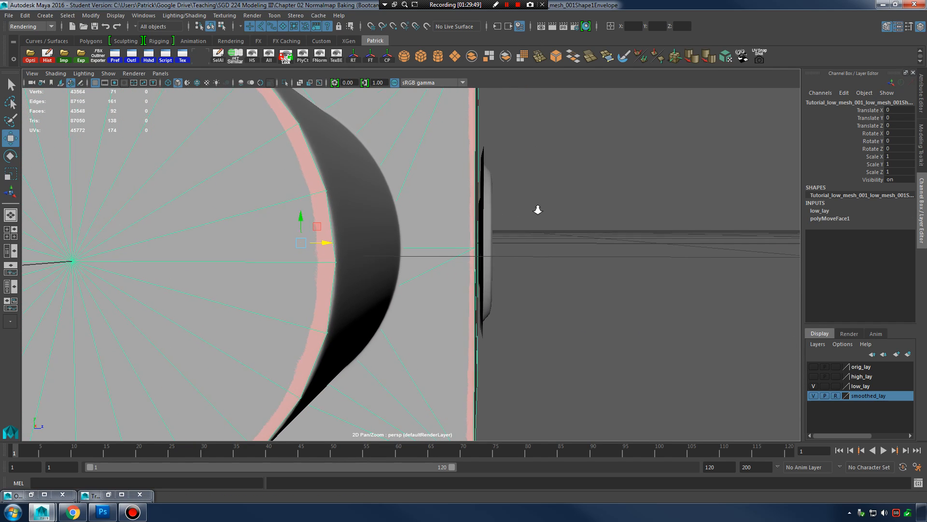
pyautogui.moveTo(538, 210)
pyautogui.keyDown('alt'); pyautogui.mouseDown()
pyautogui.moveTo(476, 207)
pyautogui.moveTo(633, 232)
pyautogui.moveTo(564, 224)
pyautogui.moveTo(578, 197)
pyautogui.moveTo(549, 200)
pyautogui.mouseUp(); pyautogui.keyUp('alt')
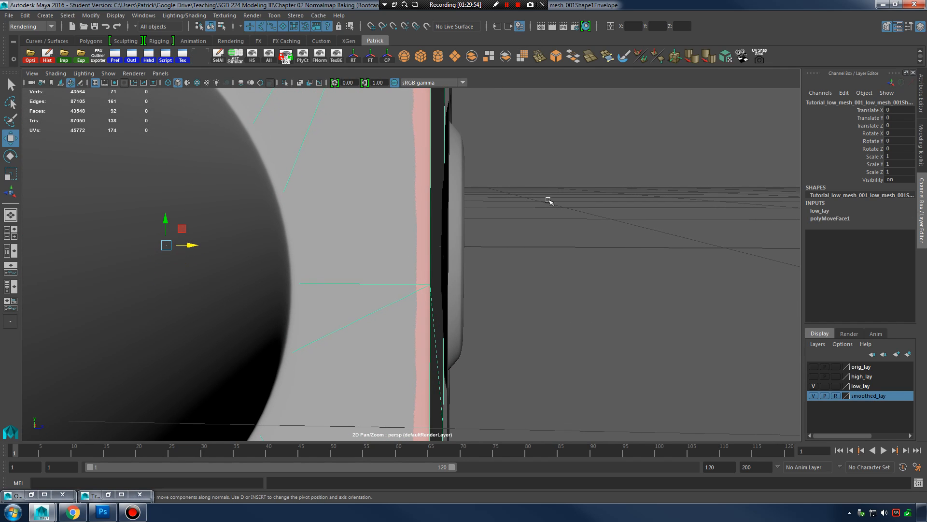
pyautogui.keyDown('alt'); pyautogui.moveTo(560, 205); pyautogui.dragTo(478, 171, button='right'); pyautogui.keyUp('alt')
# Step: Move the five envelope vertices on the side with the round detail outward along X until the envelope encloses the detail
pyautogui.moveTo(420, 133); pyautogui.dragTo(377, 131, button='right')
pyautogui.keyDown('alt'); pyautogui.moveTo(396, 137); pyautogui.dragTo(407, 142); pyautogui.keyUp('alt')
pyautogui.keyDown('alt'); pyautogui.moveTo(408, 143); pyautogui.dragTo(414, 163, button='right'); pyautogui.keyUp('alt')
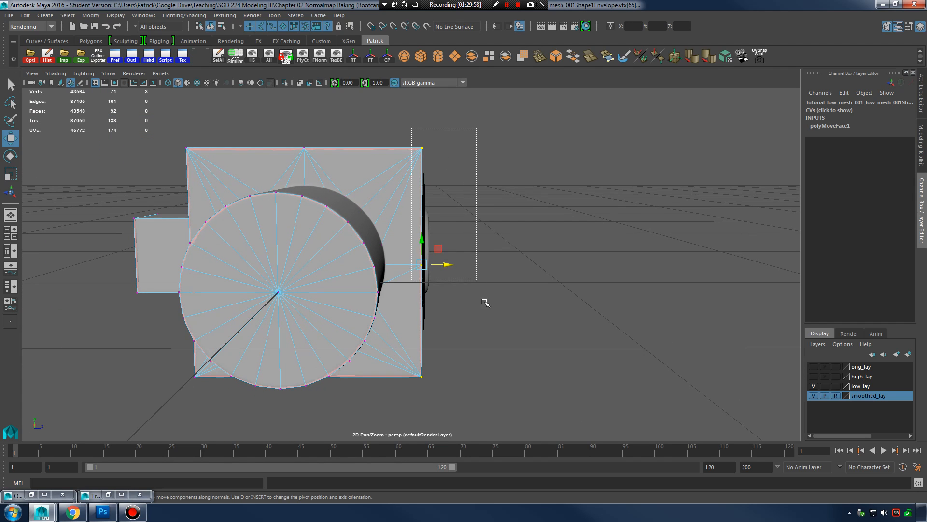
pyautogui.moveTo(485, 303); pyautogui.dragTo(503, 313)
pyautogui.keyDown('alt'); pyautogui.moveTo(503, 313); pyautogui.dragTo(492, 273, button='right'); pyautogui.keyUp('alt')
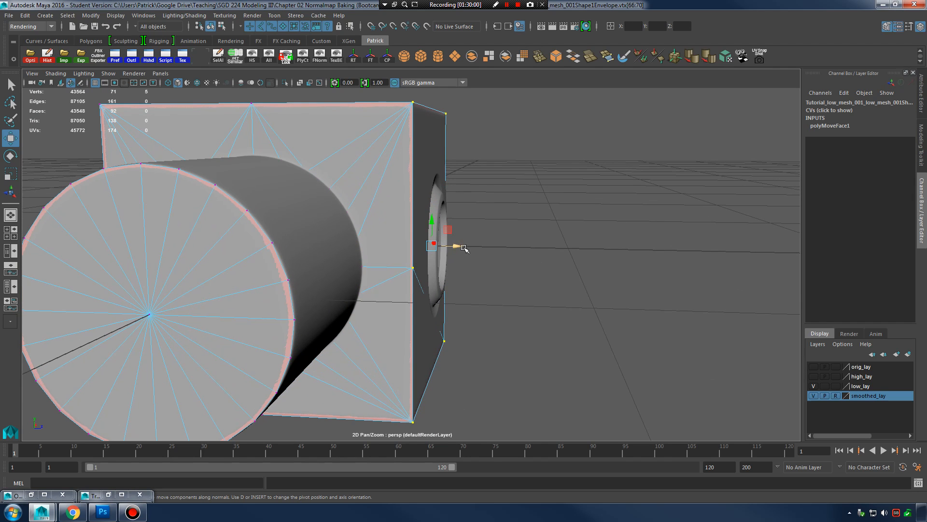
pyautogui.moveTo(457, 247); pyautogui.dragTo(460, 247)
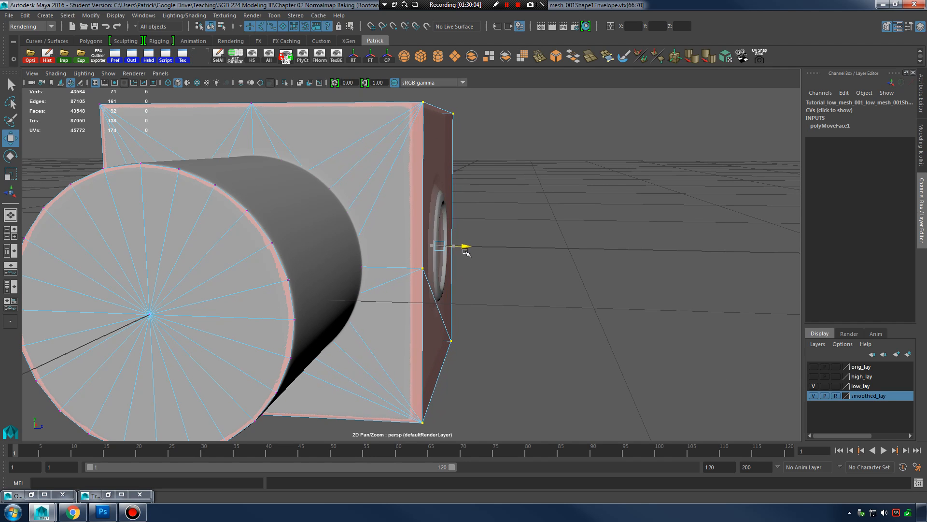
pyautogui.keyDown('alt'); pyautogui.moveTo(466, 252); pyautogui.dragTo(563, 270); pyautogui.keyUp('alt')
pyautogui.keyDown('alt'); pyautogui.moveTo(475, 260); pyautogui.dragTo(494, 254); pyautogui.keyUp('alt')
pyautogui.moveTo(543, 352); pyautogui.dragTo(488, 256)
pyautogui.keyDown('alt'); pyautogui.moveTo(488, 256); pyautogui.dragTo(517, 244, button='right'); pyautogui.keyUp('alt')
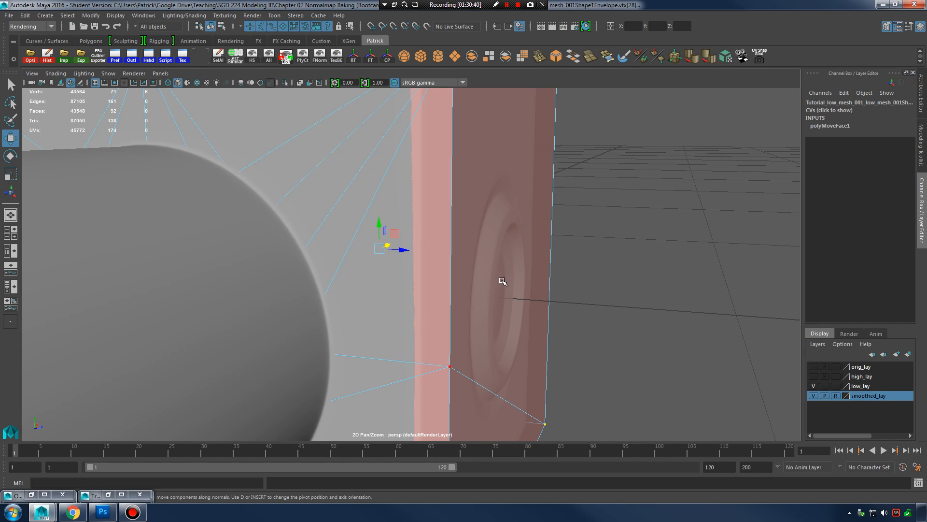
pyautogui.moveTo(601, 244)
pyautogui.keyDown('alt'); pyautogui.mouseDown()
pyautogui.moveTo(584, 223)
pyautogui.moveTo(592, 249)
pyautogui.mouseUp(); pyautogui.keyUp('alt')
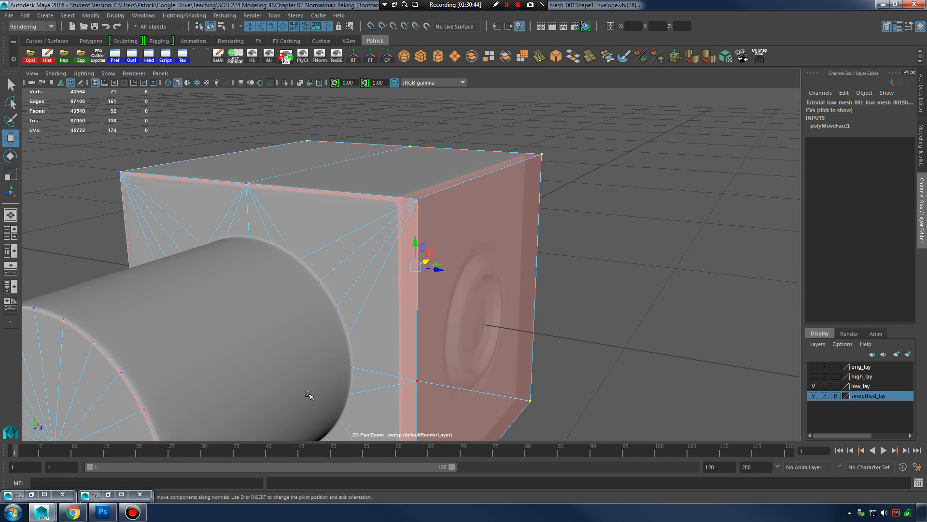
# Step: Restore the Transfer Maps window and add a Normal output map
pyautogui.click(108, 495)
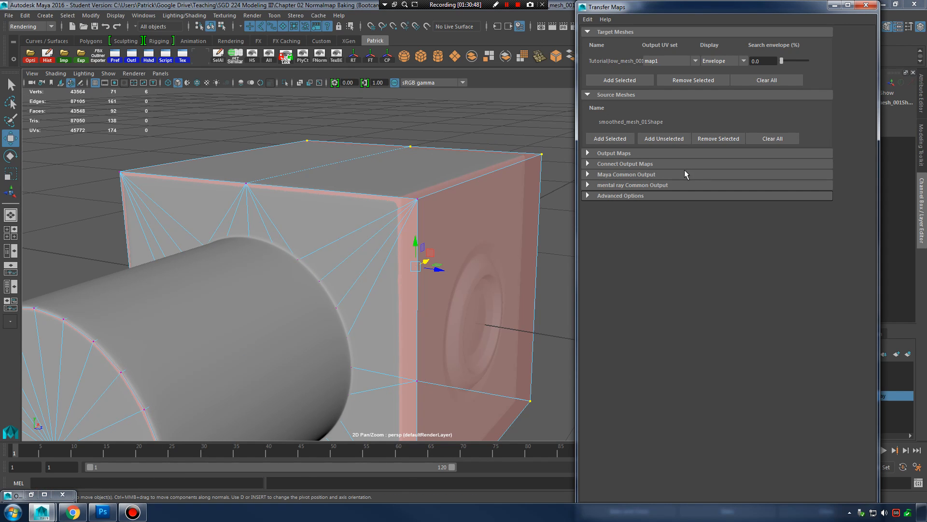
pyautogui.click(611, 153)
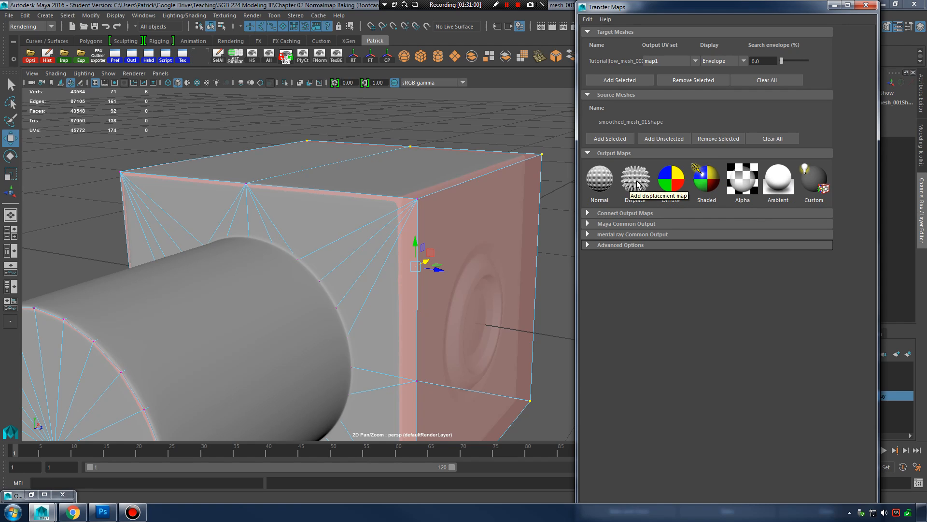
pyautogui.click(599, 183)
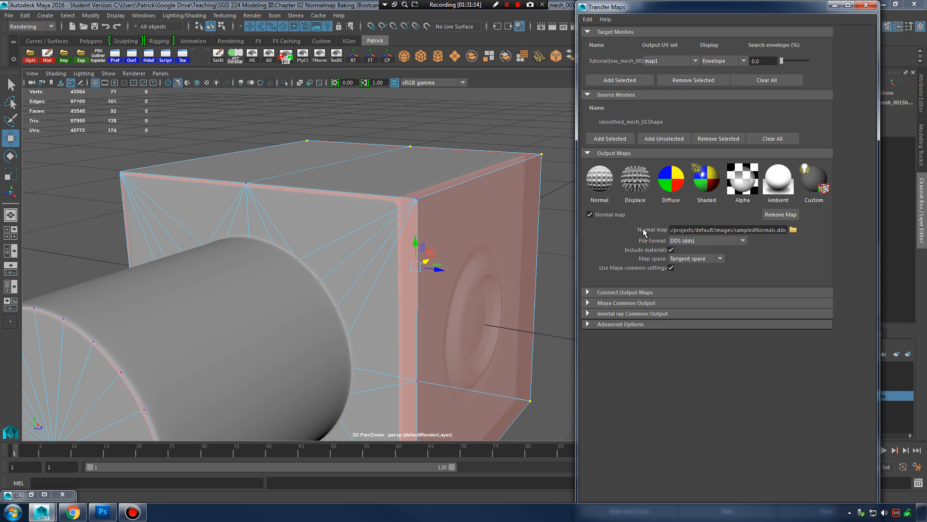
# Step: Set the normal map's output file to normal_map on the Desktop in JPEG format
pyautogui.moveTo(683, 229); pyautogui.dragTo(762, 230)
pyautogui.click(793, 230)
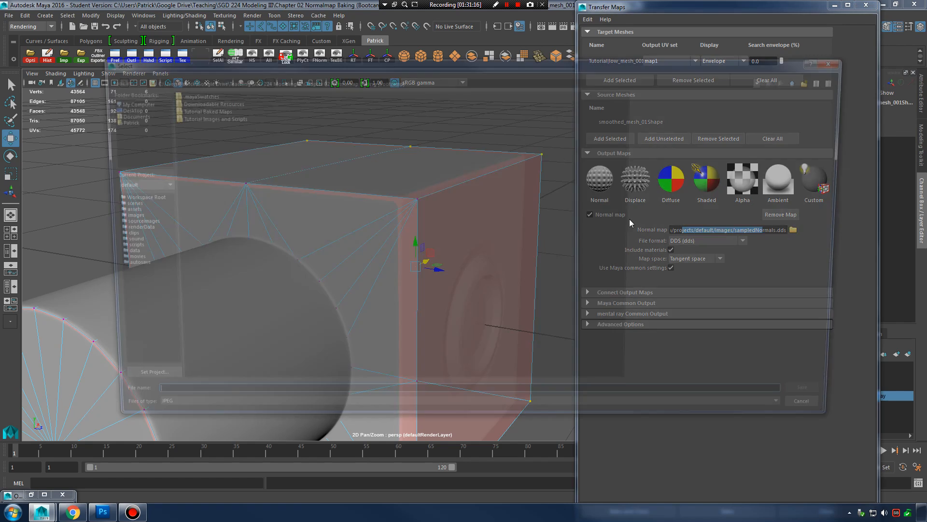
pyautogui.click(119, 108)
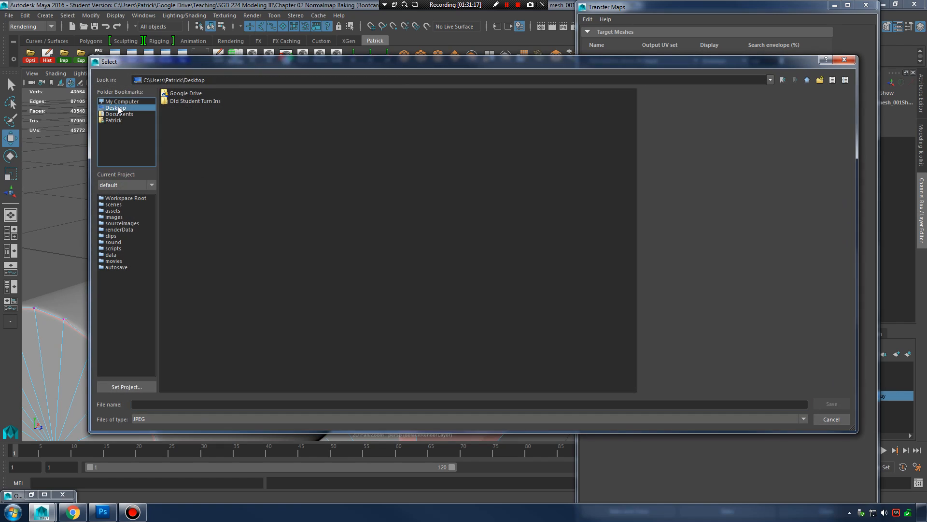
pyautogui.click(218, 405)
pyautogui.write('normal')
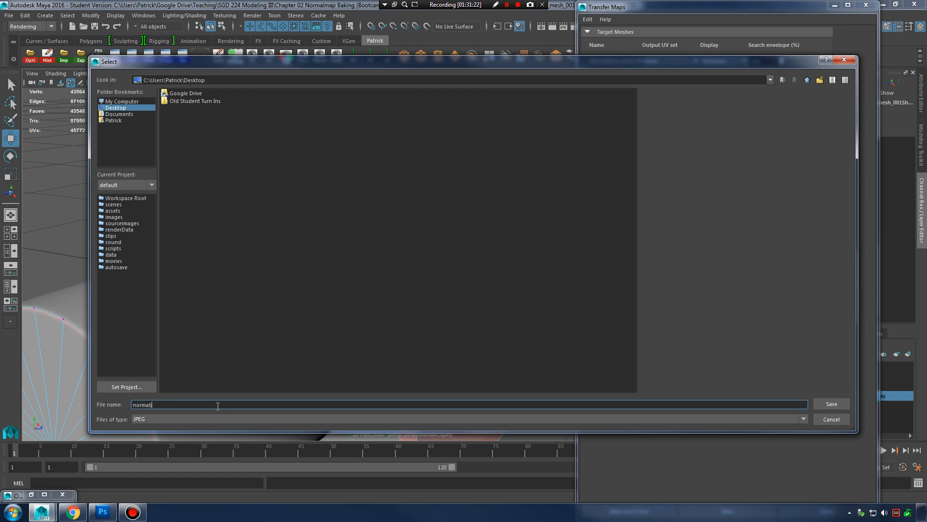
pyautogui.write('_mna')
pyautogui.click(828, 403)
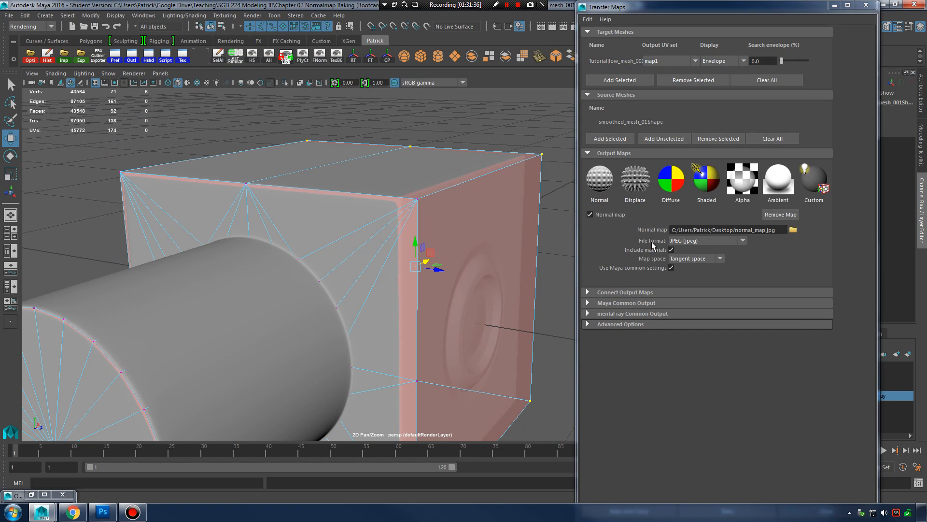
# Step: Change the normal map's output file format to Targa (tga)
pyautogui.click(743, 240)
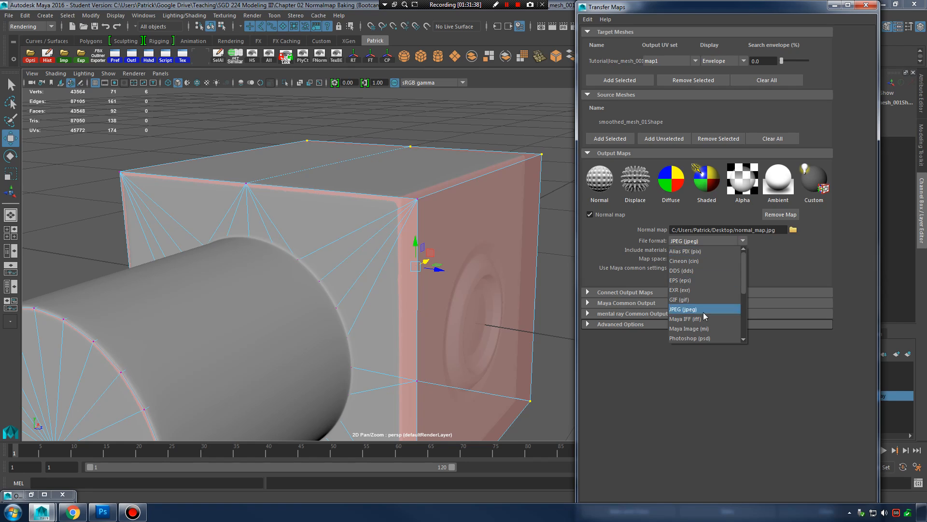
pyautogui.scroll(-3, 705, 310)
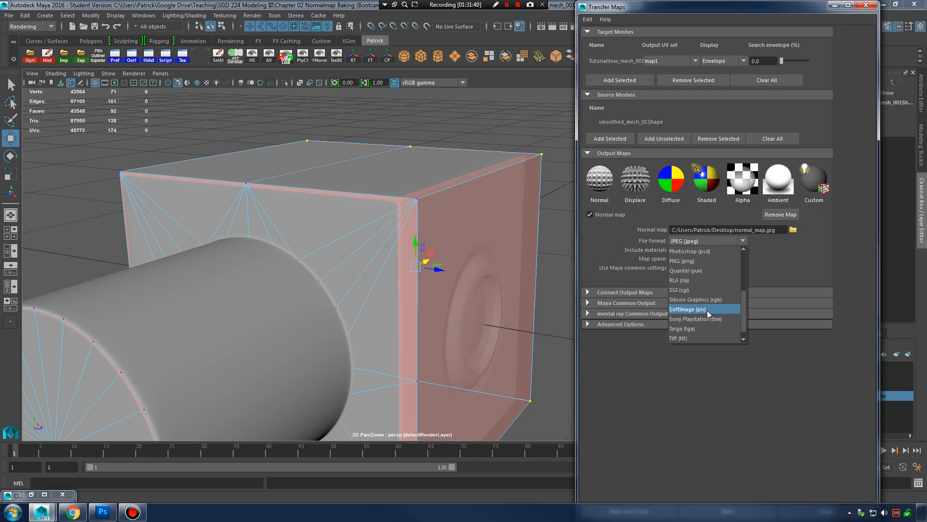
pyautogui.click(706, 326)
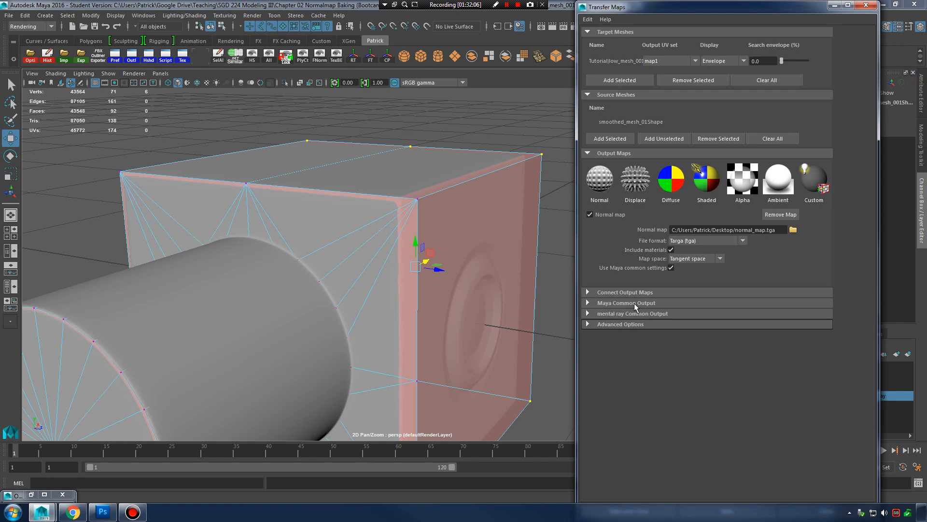
# Step: Stop the normal map from using the Maya common settings and set its width and height to 1024
pyautogui.click(671, 268)
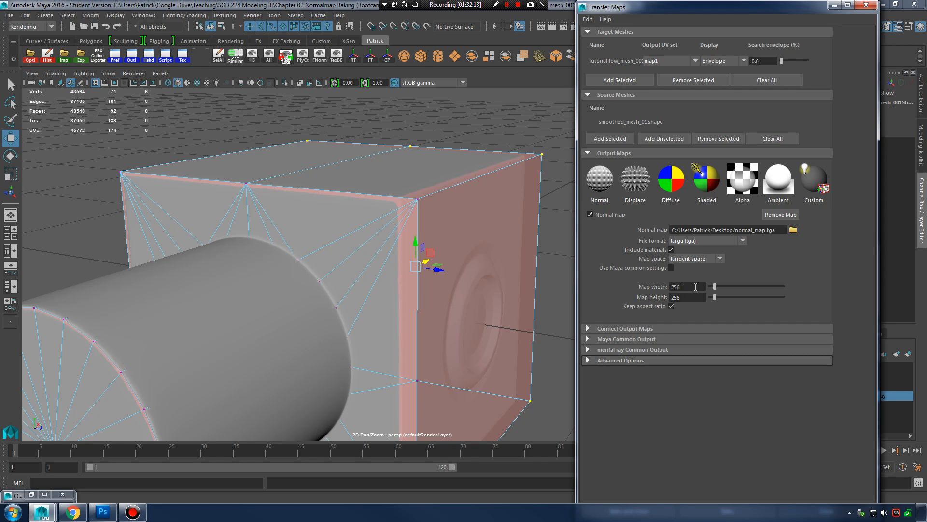
pyautogui.doubleClick(696, 287)
pyautogui.write('1024')
pyautogui.press('Tab')
# Step: Review the options for connecting output maps to a shader and the existing materials in the Hypershade
pyautogui.click(600, 329)
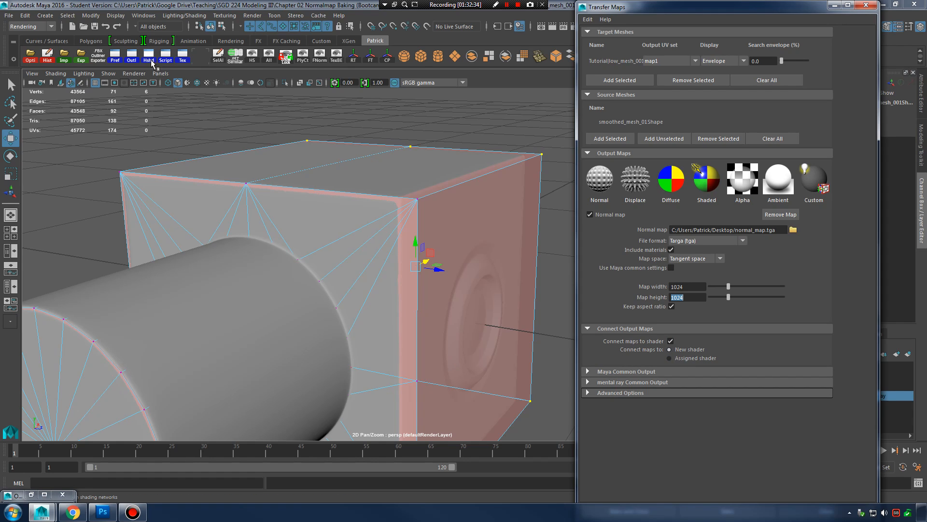
pyautogui.click(150, 60)
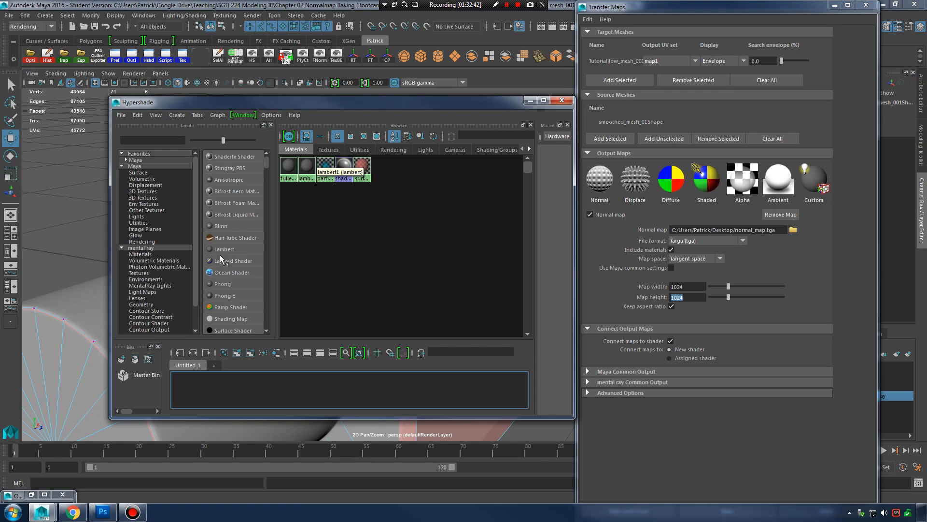
pyautogui.click(530, 100)
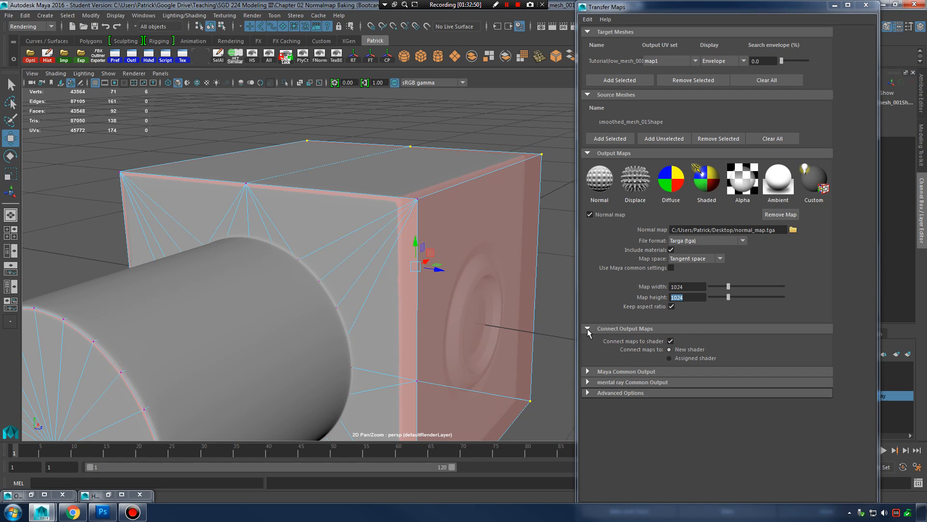
# Step: Set the mental ray common output map width and height to 1024 and the number of samples to 10
pyautogui.click(588, 371)
pyautogui.scroll(-1, 615, 365)
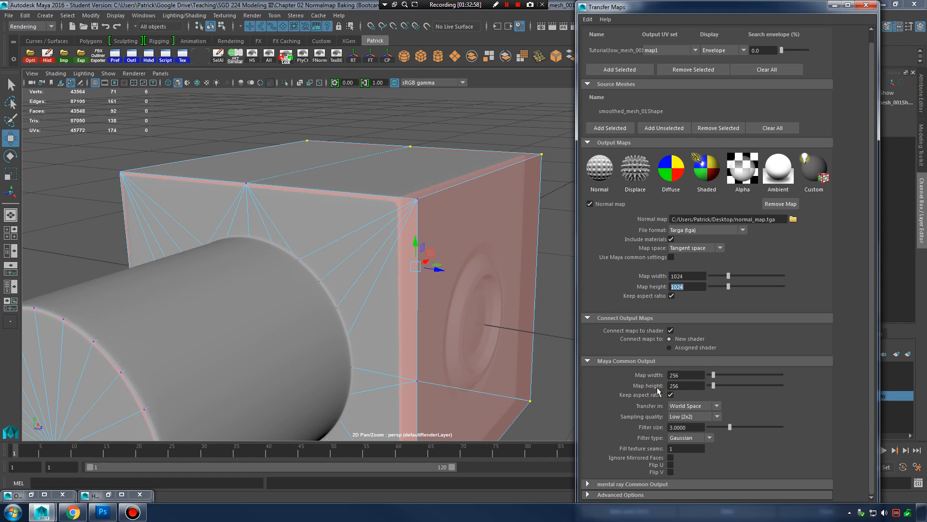
pyautogui.click(587, 361)
pyautogui.click(588, 382)
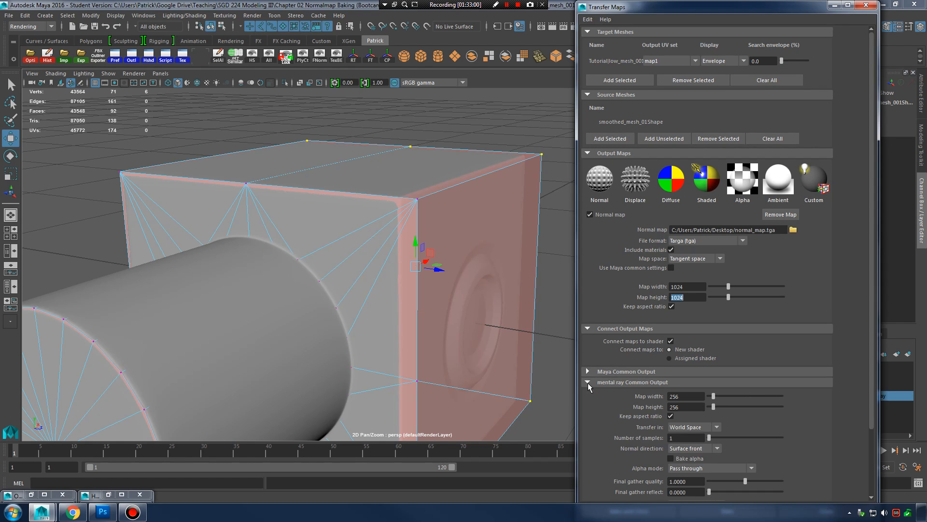
pyautogui.scroll(-3, 670, 387)
pyautogui.doubleClick(692, 319)
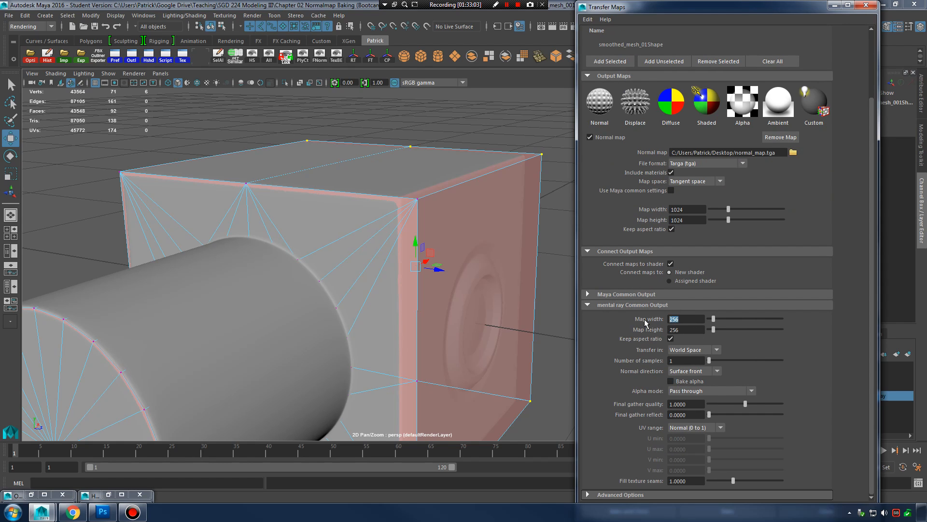
pyautogui.write('1024')
pyautogui.press('Tab')
pyautogui.write('1024')
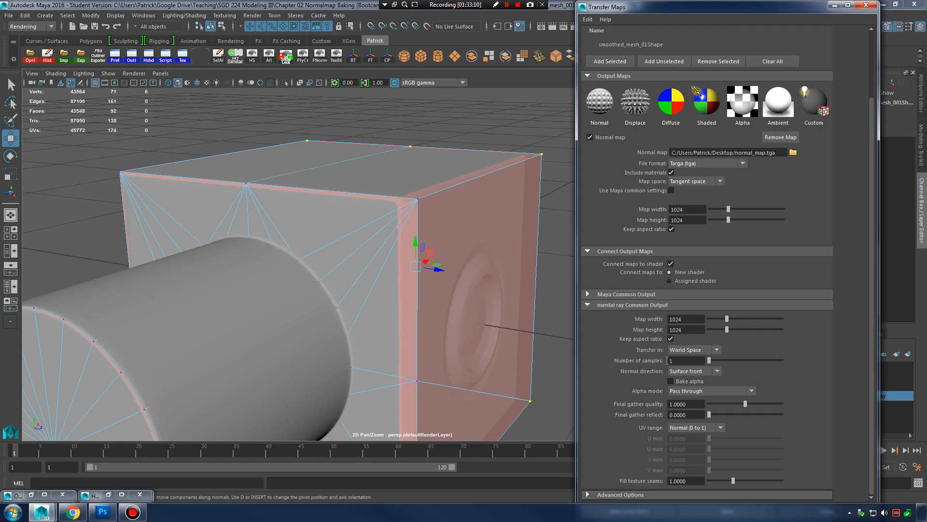
pyautogui.moveTo(709, 361); pyautogui.dragTo(760, 362)
pyautogui.moveTo(745, 367); pyautogui.dragTo(779, 365)
# Step: Examine the gaps between the UV shells in the UV Editor in relation to the Fill texture seams setting
pyautogui.doubleClick(686, 480)
pyautogui.click(182, 57)
pyautogui.scroll(5, 643, 223)
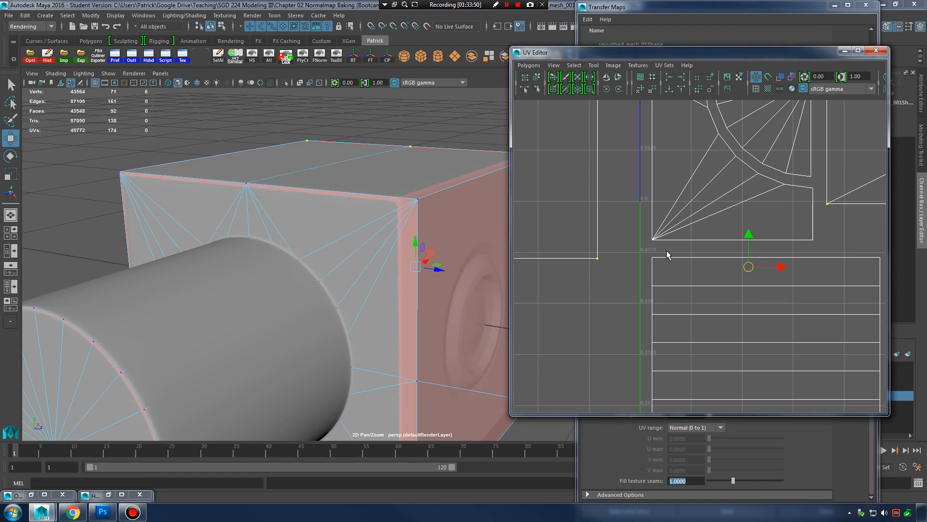
pyautogui.click(845, 51)
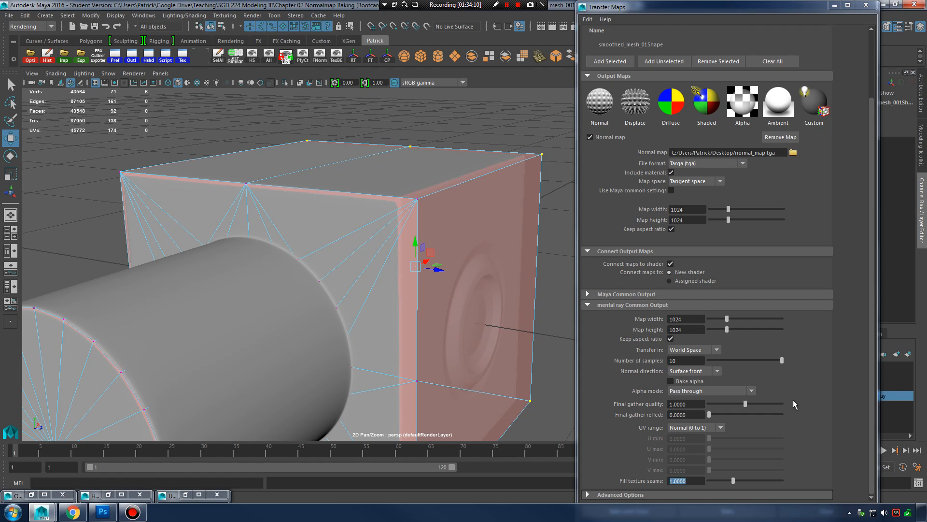
pyautogui.click(699, 481)
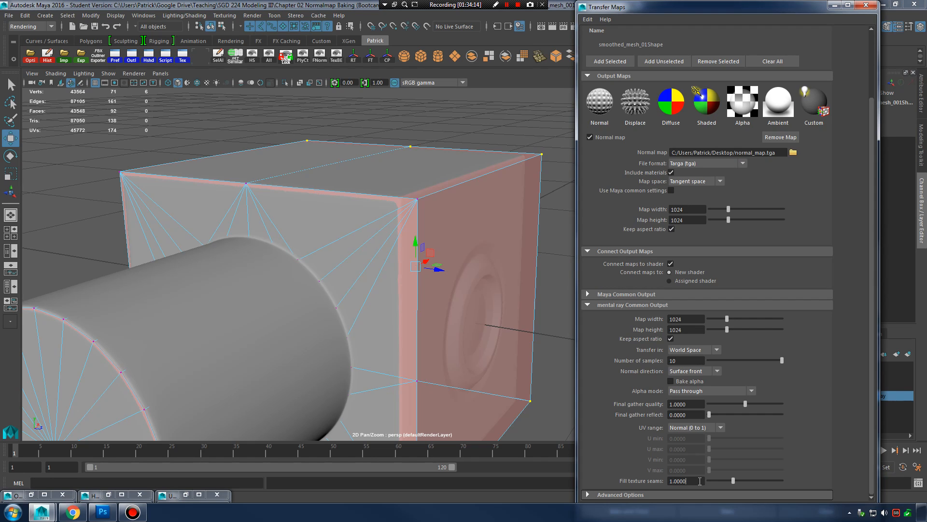
pyautogui.doubleClick(699, 481)
pyautogui.click(700, 481)
pyautogui.doubleClick(700, 481)
# Step: Expand the Advanced Options and move the five envelope vertices on the round-detail side inward so the detail protrudes from the envelope
pyautogui.click(588, 495)
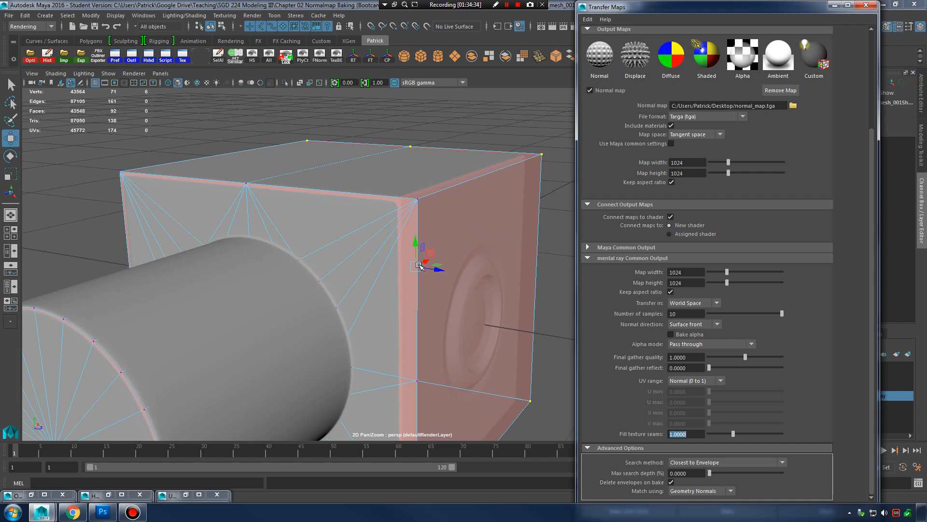
pyautogui.keyDown('alt'); pyautogui.moveTo(520, 279); pyautogui.dragTo(476, 255); pyautogui.keyUp('alt')
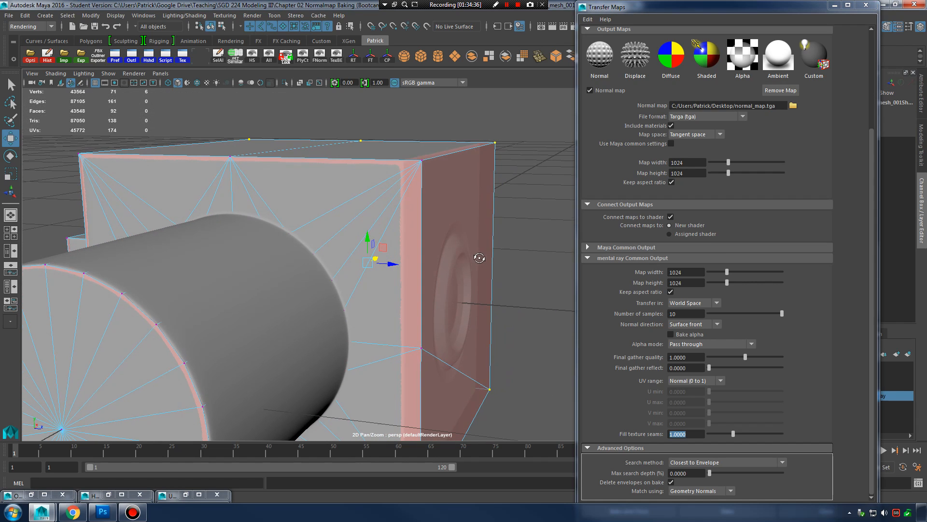
pyautogui.click(413, 166)
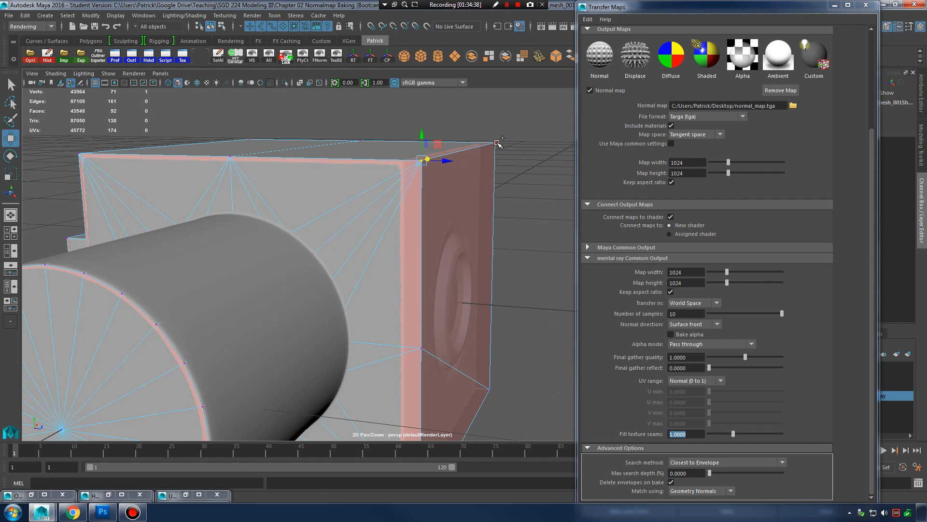
pyautogui.keyDown('shift'); pyautogui.moveTo(507, 160); pyautogui.dragTo(509, 161); pyautogui.keyUp('shift')
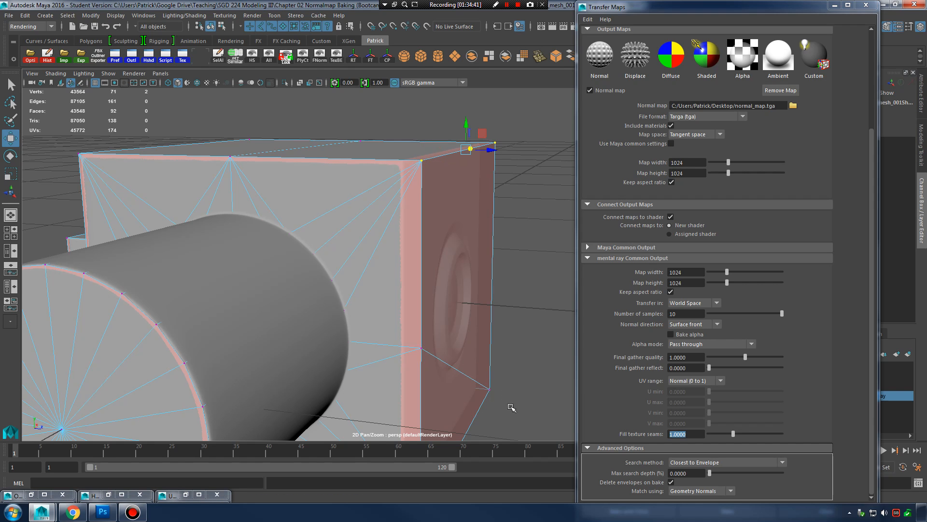
pyautogui.keyDown('alt'); pyautogui.moveTo(511, 408); pyautogui.dragTo(519, 362, button='middle'); pyautogui.keyUp('alt')
pyautogui.keyDown('shift'); pyautogui.moveTo(488, 341); pyautogui.dragTo(517, 375); pyautogui.keyUp('shift')
pyautogui.keyDown('alt'); pyautogui.moveTo(519, 373); pyautogui.dragTo(525, 287, button='middle'); pyautogui.keyUp('alt')
pyautogui.keyDown('shift'); pyautogui.moveTo(426, 358); pyautogui.dragTo(445, 395); pyautogui.keyUp('shift')
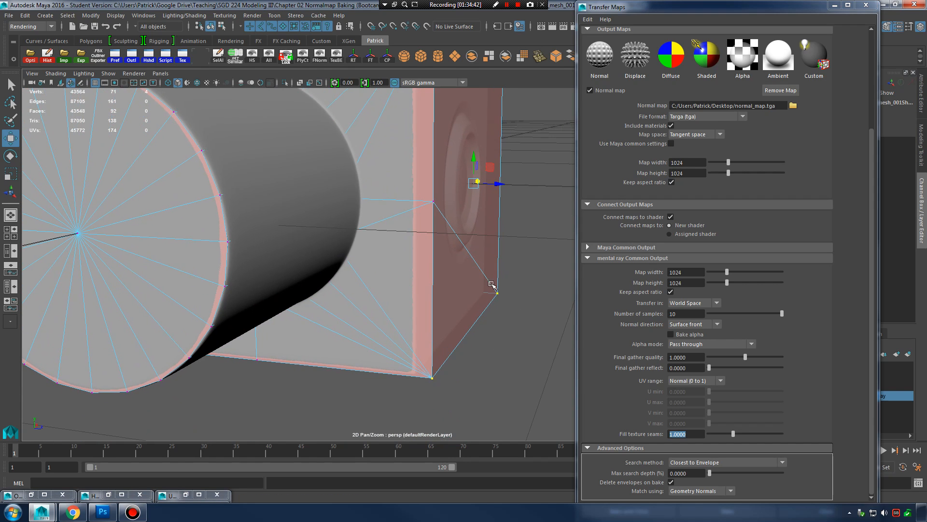
pyautogui.moveTo(494, 285)
pyautogui.keyDown('alt'); pyautogui.mouseDown()
pyautogui.moveTo(495, 326)
pyautogui.moveTo(507, 269)
pyautogui.moveTo(485, 270)
pyautogui.mouseUp(); pyautogui.keyUp('alt')
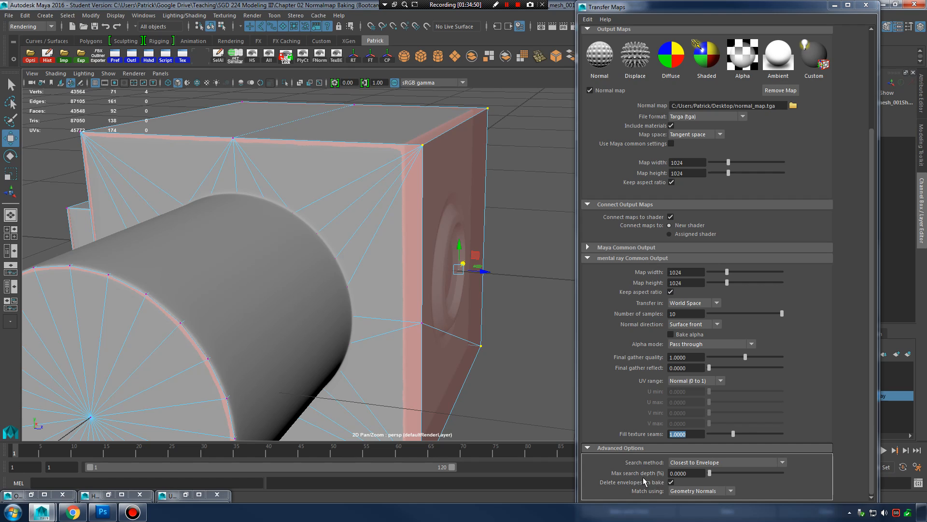
pyautogui.moveTo(484, 274); pyautogui.dragTo(468, 271)
pyautogui.hotkey('ctrl', 'z')
pyautogui.keyDown('shift'); pyautogui.click(422, 323); pyautogui.keyUp('shift')
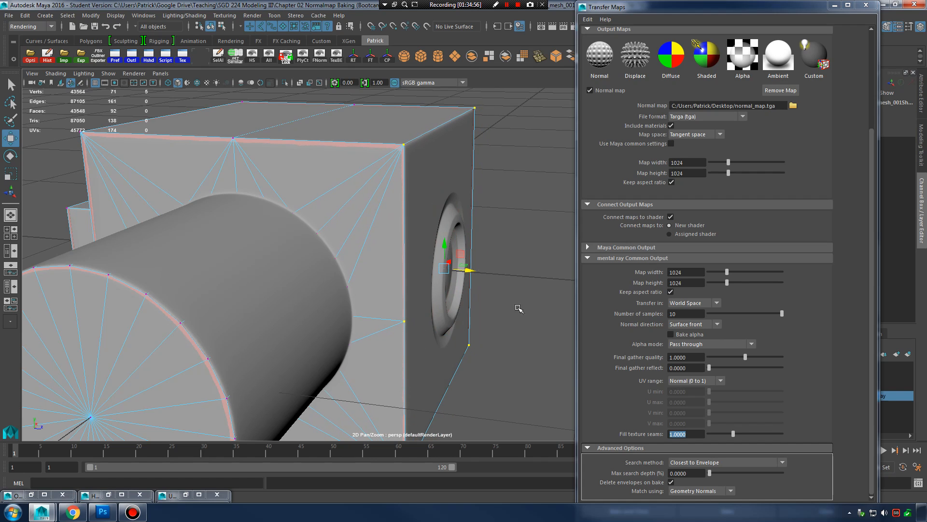
# Step: Set the max search depth to 5% and move the selected envelope vertices partly back outward along their axis
pyautogui.moveTo(708, 474); pyautogui.dragTo(714, 475)
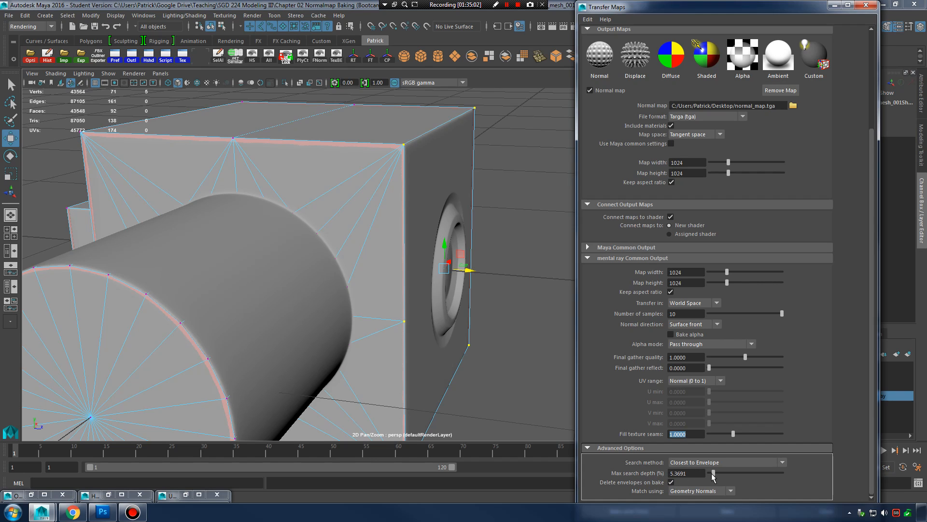
pyautogui.moveTo(693, 474); pyautogui.dragTo(636, 475)
pyautogui.write('5')
pyautogui.press('Return')
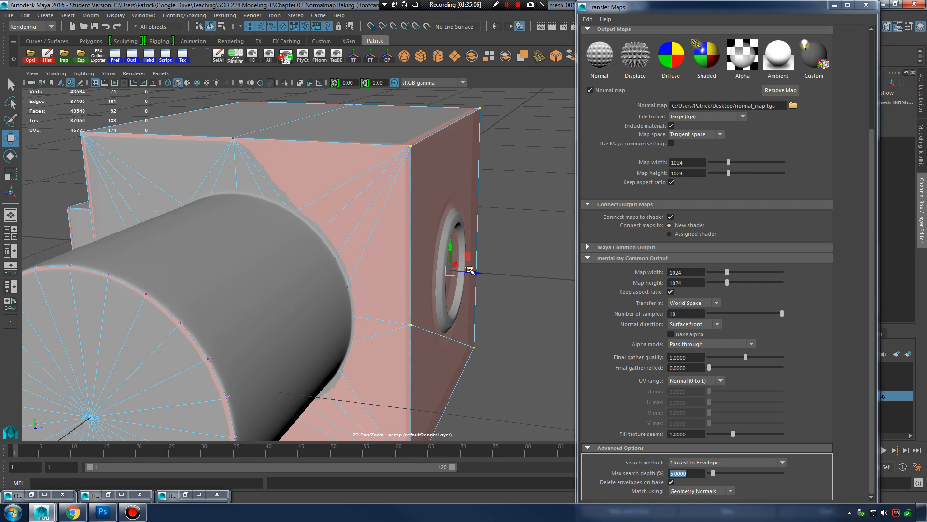
pyautogui.moveTo(472, 271); pyautogui.dragTo(478, 271)
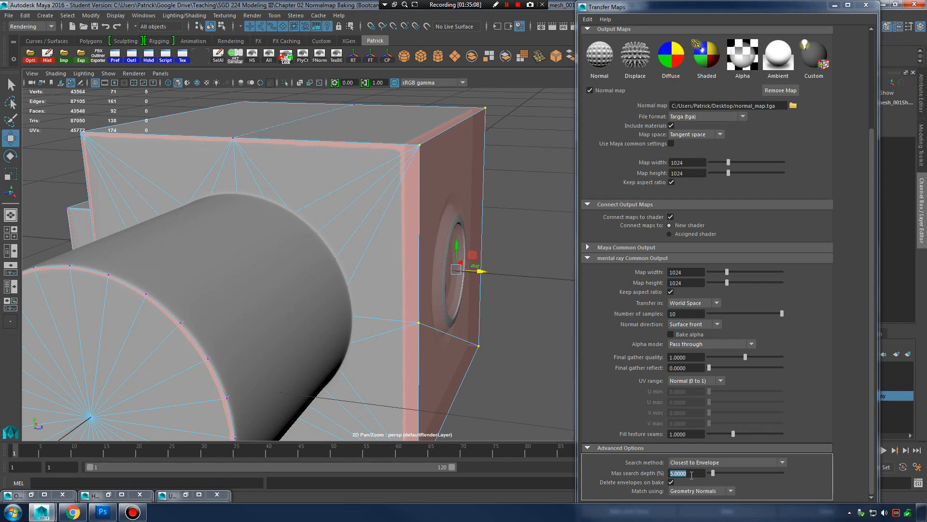
# Step: Try scaling all of the envelope's vertices uniformly, and undo the scaling and the selection
pyautogui.click(705, 464)
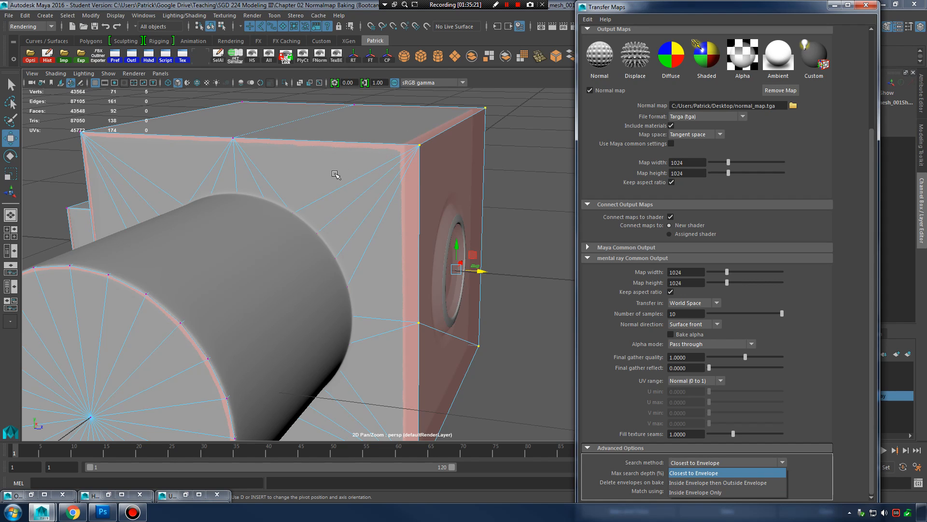
pyautogui.keyDown('alt'); pyautogui.moveTo(455, 177); pyautogui.dragTo(95, 142, button='right'); pyautogui.keyUp('alt')
pyautogui.moveTo(81, 140); pyautogui.dragTo(537, 449)
pyautogui.press('r')
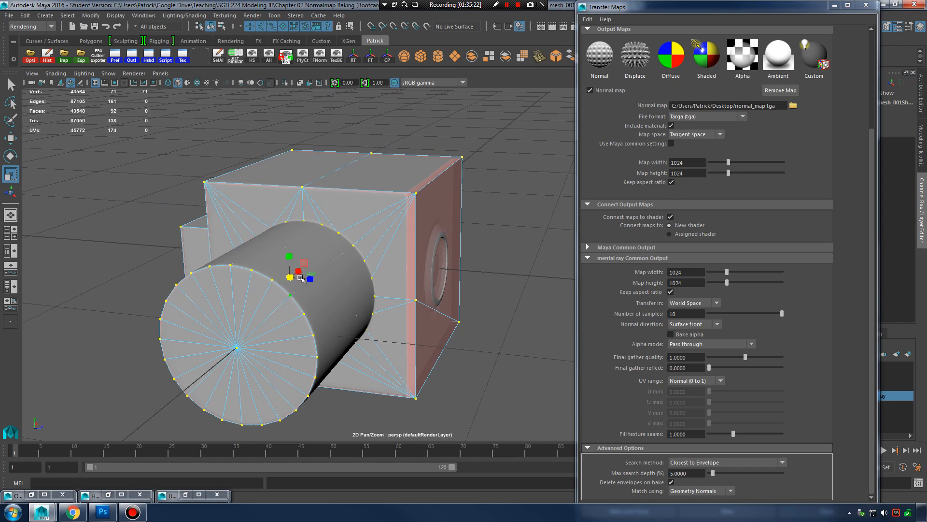
pyautogui.moveTo(289, 277); pyautogui.dragTo(512, 275)
pyautogui.hotkey('ctrl', 'z')
pyautogui.hotkey('ctrl', 'z')
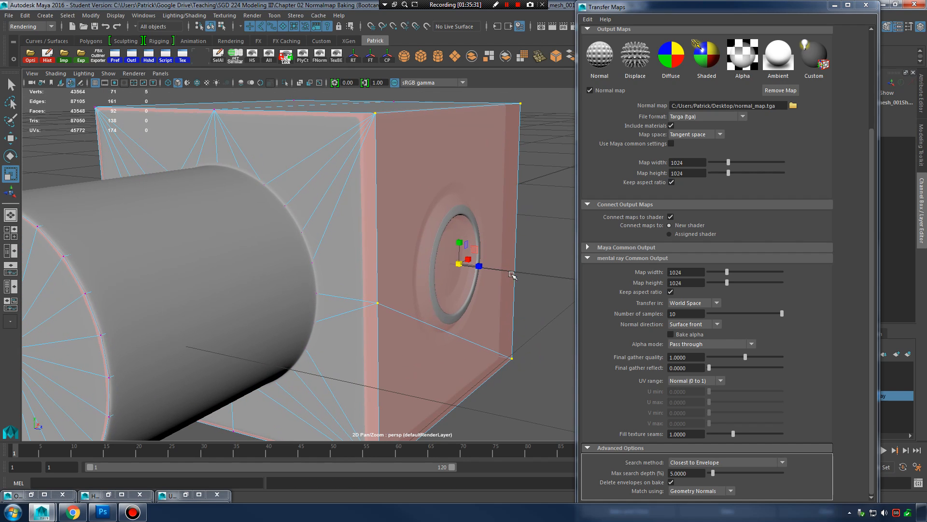
# Step: Set the search method to Closest to Envelope and the matching to Geometry Normals
pyautogui.click(722, 462)
pyautogui.click(721, 473)
pyautogui.click(728, 492)
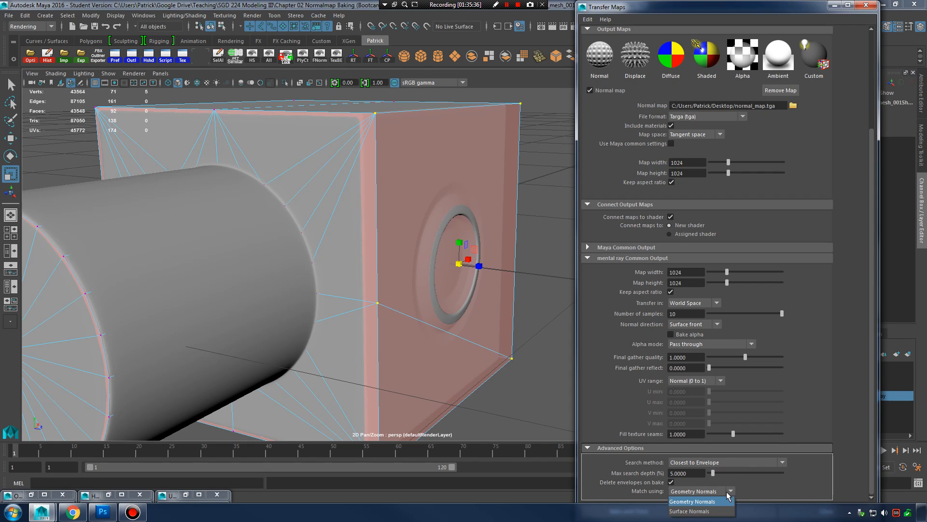
pyautogui.click(708, 502)
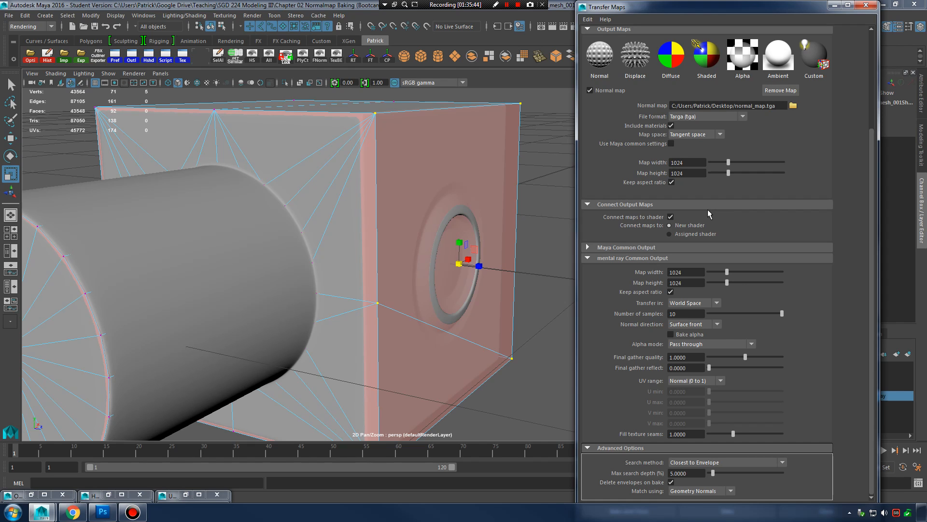
# Step: Return the envelope to object mode with nothing selected and reposition the Transfer Maps window so its bake commands are accessible
pyautogui.moveTo(424, 155); pyautogui.dragTo(474, 137, button='right')
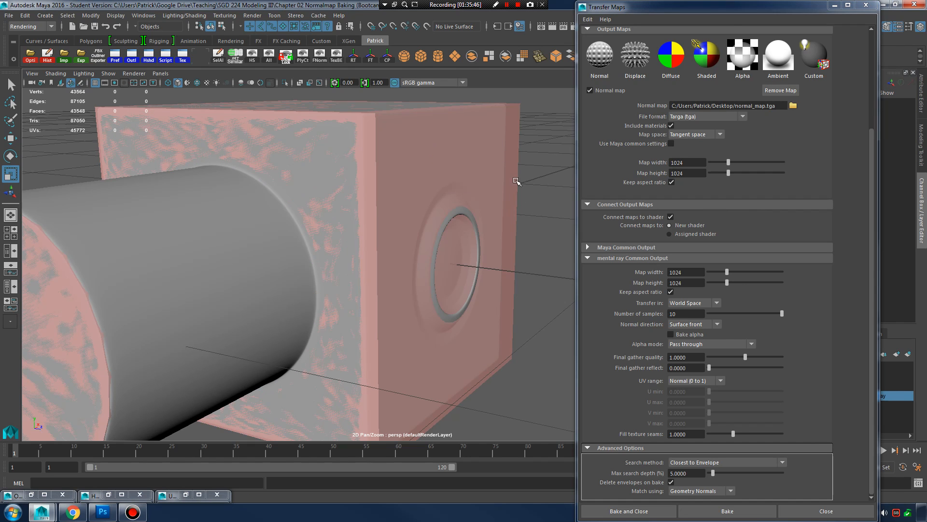
pyautogui.scroll(-3, 519, 242)
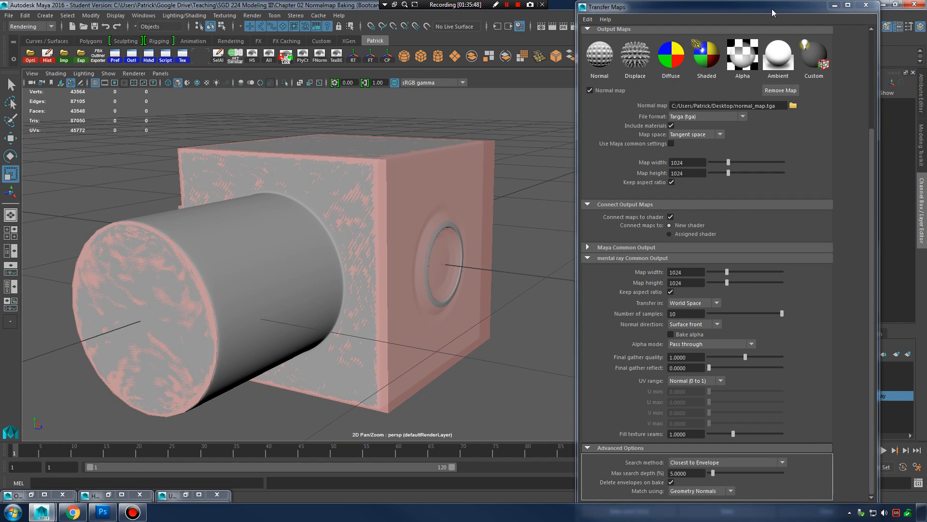
pyautogui.moveTo(772, 9); pyautogui.dragTo(768, 52)
pyautogui.moveTo(770, 59); pyautogui.dragTo(781, 19)
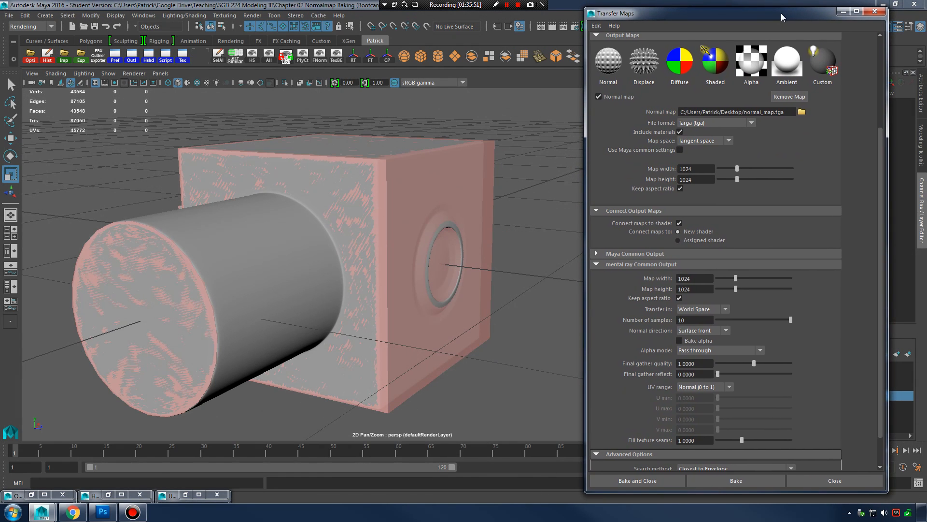
# Step: Close the three minimized windows and bake the normal map, minimizing Transfer Maps to show the model
pyautogui.click(64, 495)
pyautogui.click(140, 494)
pyautogui.click(216, 494)
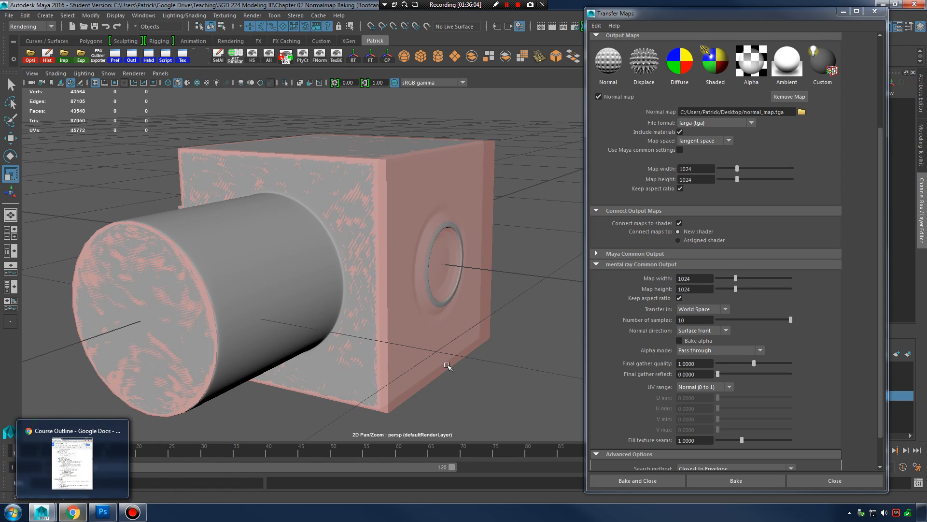
pyautogui.click(737, 481)
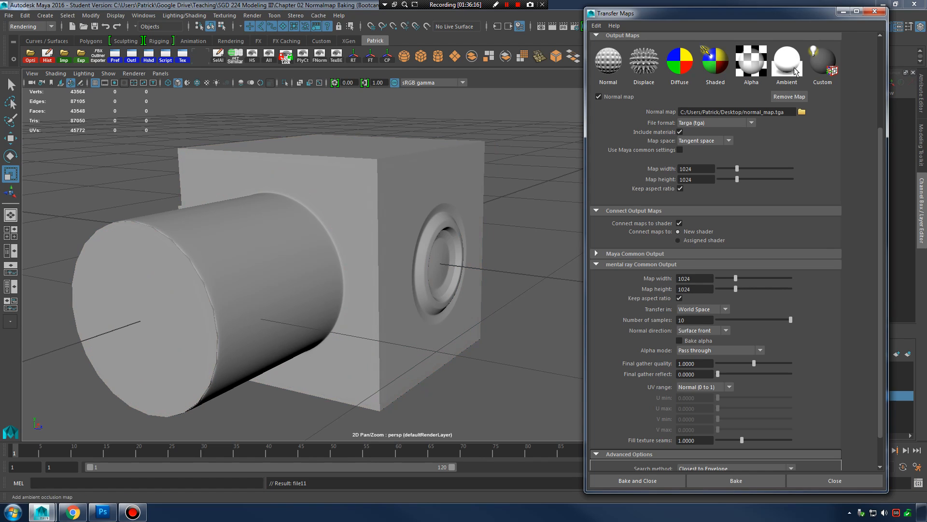
pyautogui.click(842, 11)
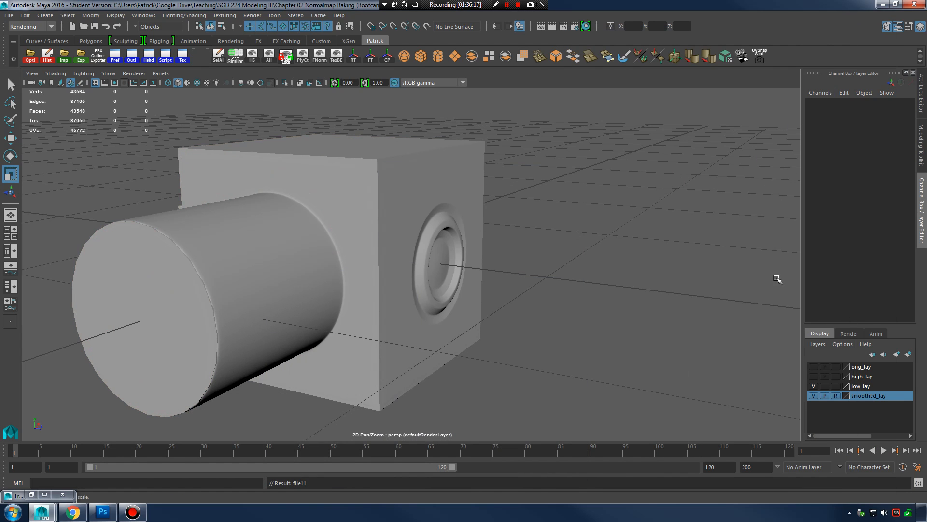
# Step: Hide the smoothed_lay layer and turn on textured display to examine the baked normal map on the low-poly mesh
pyautogui.click(815, 396)
pyautogui.moveTo(589, 249)
pyautogui.keyDown('alt'); pyautogui.mouseDown()
pyautogui.moveTo(648, 232)
pyautogui.moveTo(411, 234)
pyautogui.moveTo(519, 192)
pyautogui.moveTo(421, 217)
pyautogui.moveTo(473, 224)
pyautogui.mouseUp(); pyautogui.keyUp('alt')
pyautogui.press('6')
pyautogui.click(520, 207)
pyautogui.keyDown('alt'); pyautogui.moveTo(520, 208); pyautogui.dragTo(418, 216, button='middle'); pyautogui.keyUp('alt')
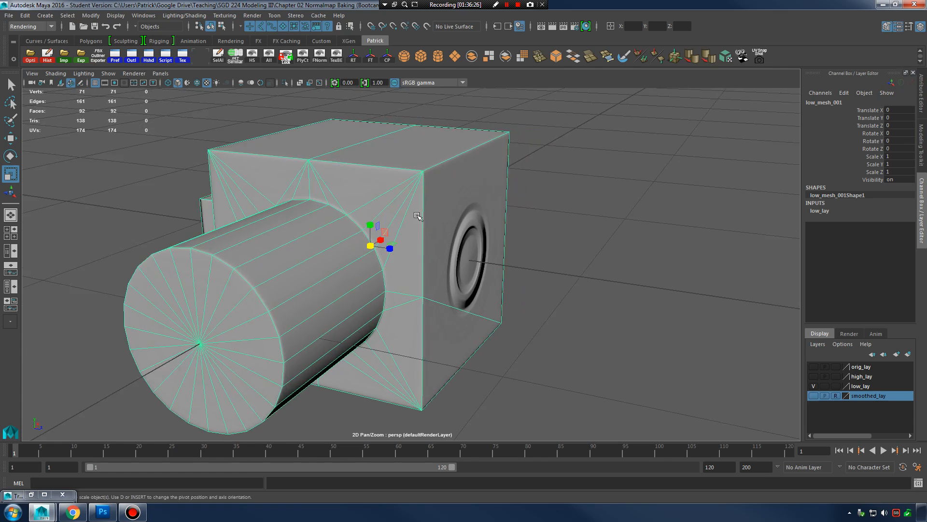
pyautogui.keyDown('alt'); pyautogui.moveTo(419, 215); pyautogui.dragTo(539, 233, button='right'); pyautogui.keyUp('alt')
pyautogui.keyDown('alt'); pyautogui.moveTo(539, 232); pyautogui.dragTo(489, 255); pyautogui.keyUp('alt')
pyautogui.click(694, 209)
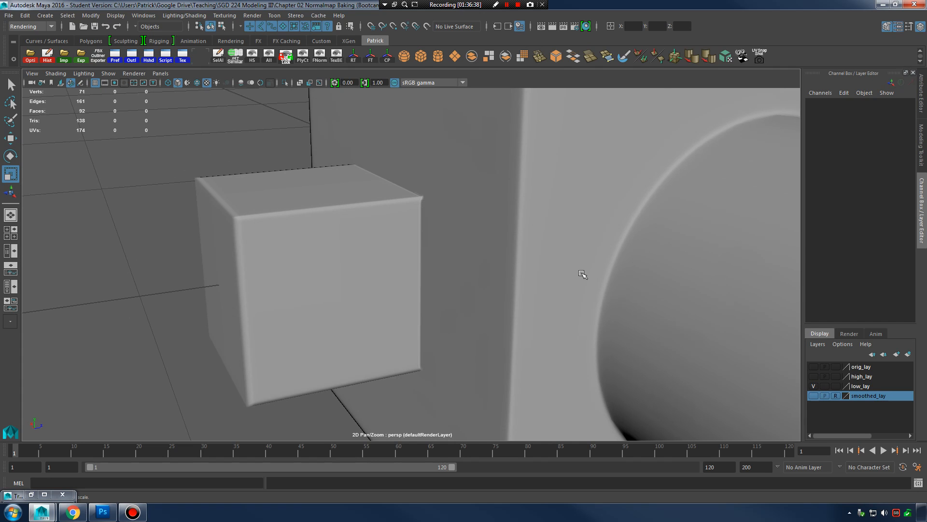
pyautogui.scroll(-5, 582, 274)
pyautogui.keyDown('alt'); pyautogui.moveTo(580, 276); pyautogui.dragTo(611, 240); pyautogui.keyUp('alt')
# Step: Show smoothed_lay instead of low_lay, make it selectable and examine the smoothed mesh's edge loops around the small cube
pyautogui.click(813, 386)
pyautogui.click(813, 396)
pyautogui.click(835, 395)
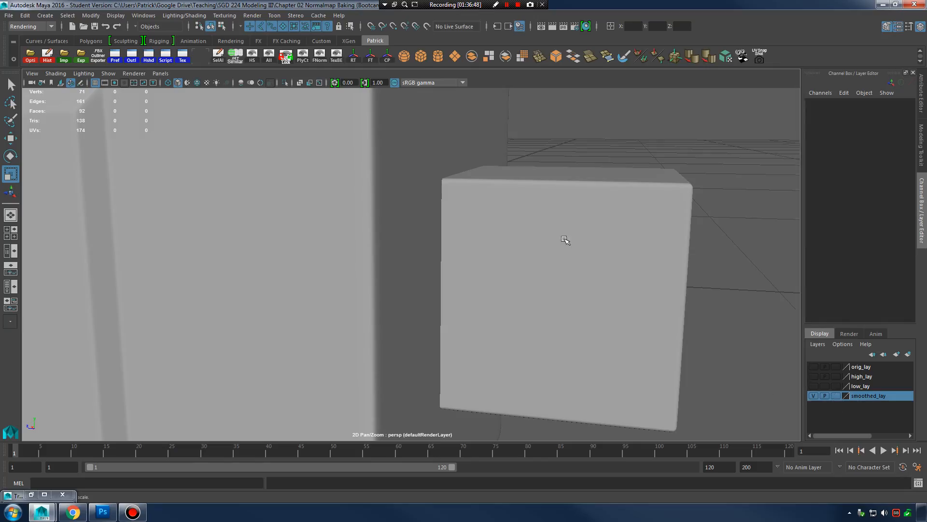
pyautogui.click(564, 238)
pyautogui.keyDown('alt'); pyautogui.moveTo(573, 263); pyautogui.dragTo(569, 232); pyautogui.keyUp('alt')
pyautogui.keyDown('alt'); pyautogui.moveTo(566, 229); pyautogui.dragTo(602, 269, button='right'); pyautogui.keyUp('alt')
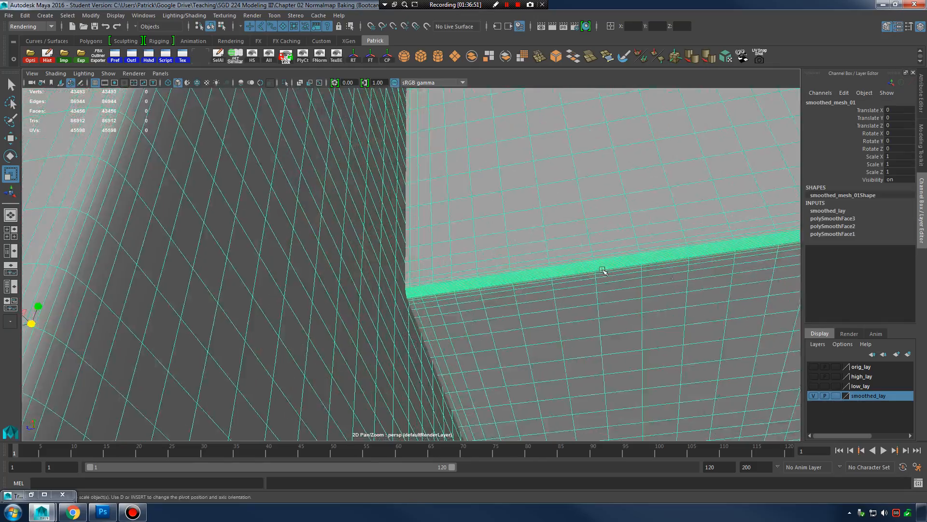
pyautogui.keyDown('alt'); pyautogui.moveTo(602, 269); pyautogui.dragTo(546, 269); pyautogui.keyUp('alt')
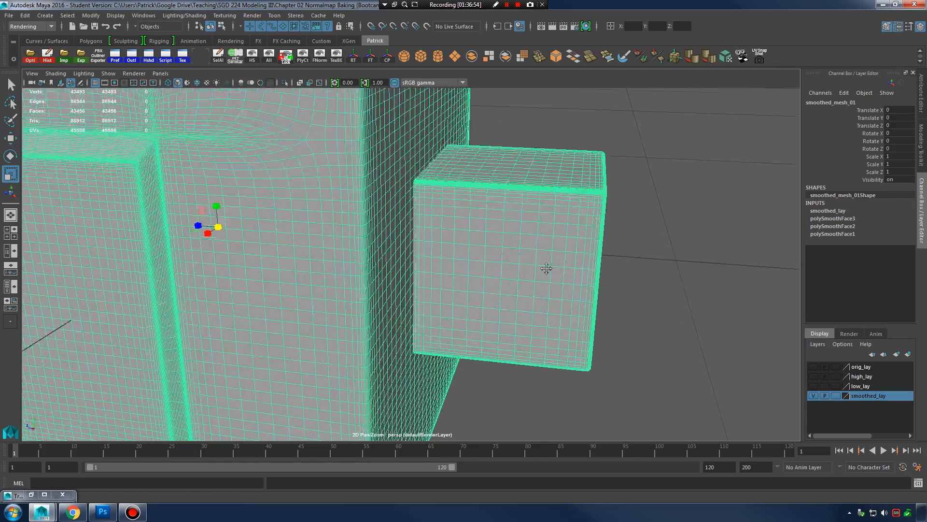
pyautogui.keyDown('alt'); pyautogui.moveTo(546, 269); pyautogui.dragTo(705, 333, button='right'); pyautogui.keyUp('alt')
# Step: Show low_lay together with the referenced smoothed_lay and compare both meshes in wireframe around the small cube's edges
pyautogui.click(813, 386)
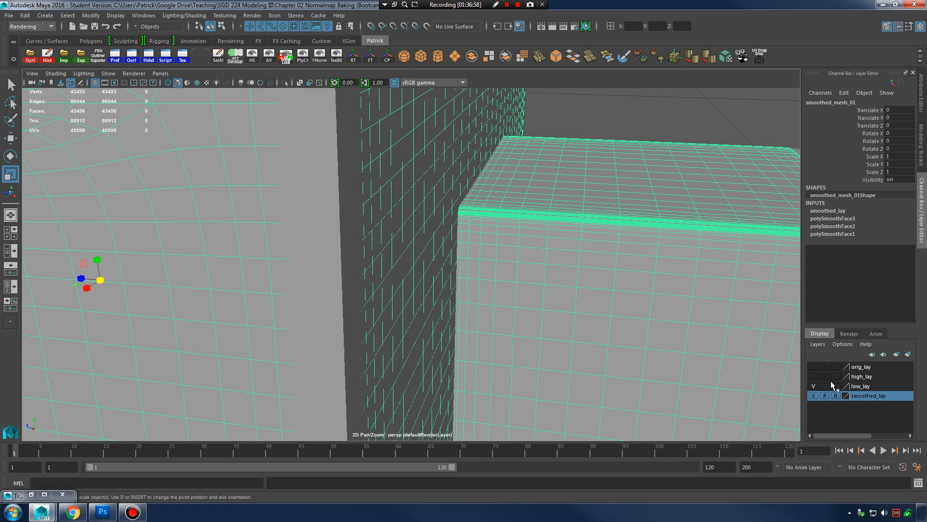
pyautogui.click(704, 131)
pyautogui.keyDown('alt'); pyautogui.moveTo(543, 210); pyautogui.dragTo(469, 227, button='right'); pyautogui.keyUp('alt')
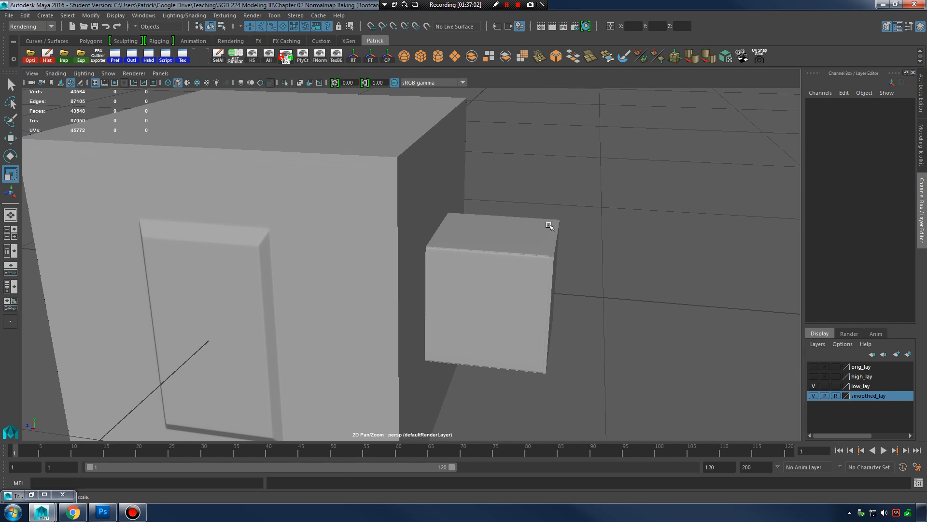
pyautogui.keyDown('alt'); pyautogui.moveTo(550, 226); pyautogui.dragTo(480, 209); pyautogui.keyUp('alt')
pyautogui.moveTo(480, 209)
pyautogui.keyDown('alt'); pyautogui.mouseDown(button='right')
pyautogui.moveTo(508, 215)
pyautogui.moveTo(549, 269)
pyautogui.moveTo(567, 265)
pyautogui.moveTo(660, 325)
pyautogui.moveTo(648, 327)
pyautogui.moveTo(658, 293)
pyautogui.mouseUp(button='right'); pyautogui.keyUp('alt')
pyautogui.click(518, 224)
pyautogui.press('4')
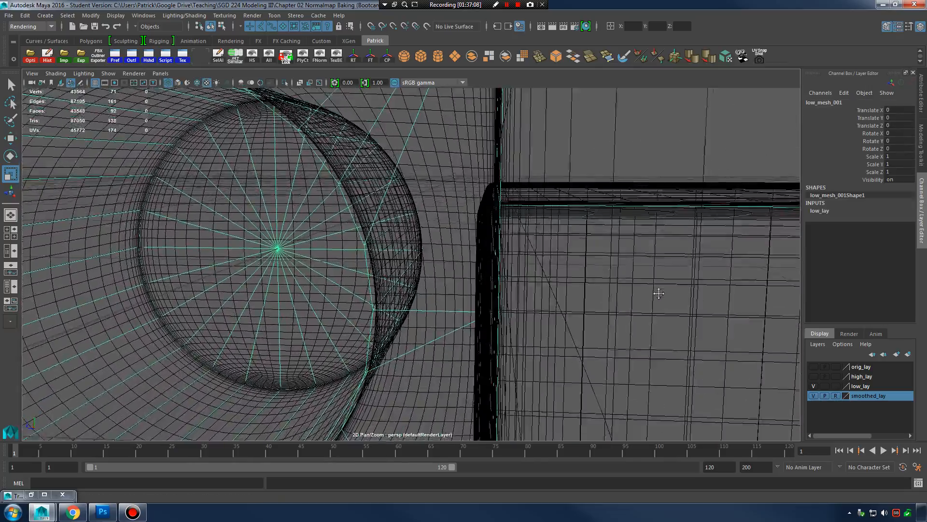
pyautogui.keyDown('alt'); pyautogui.moveTo(658, 293); pyautogui.dragTo(654, 286, button='middle'); pyautogui.keyUp('alt')
pyautogui.keyDown('alt'); pyautogui.moveTo(655, 286); pyautogui.dragTo(660, 294, button='right'); pyautogui.keyUp('alt')
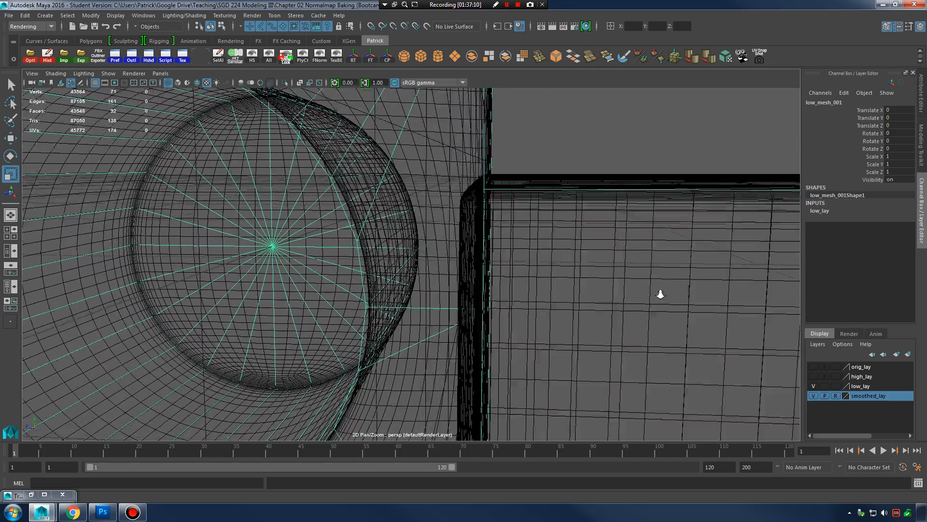
pyautogui.moveTo(660, 294)
pyautogui.keyDown('alt'); pyautogui.mouseDown()
pyautogui.moveTo(673, 292)
pyautogui.moveTo(644, 290)
pyautogui.mouseUp(); pyautogui.keyUp('alt')
# Step: Return to shaded display with smoothed_lay hidden and the low-poly mesh deselected
pyautogui.press('5')
pyautogui.keyDown('alt'); pyautogui.moveTo(606, 233); pyautogui.dragTo(499, 246, button='right'); pyautogui.keyUp('alt')
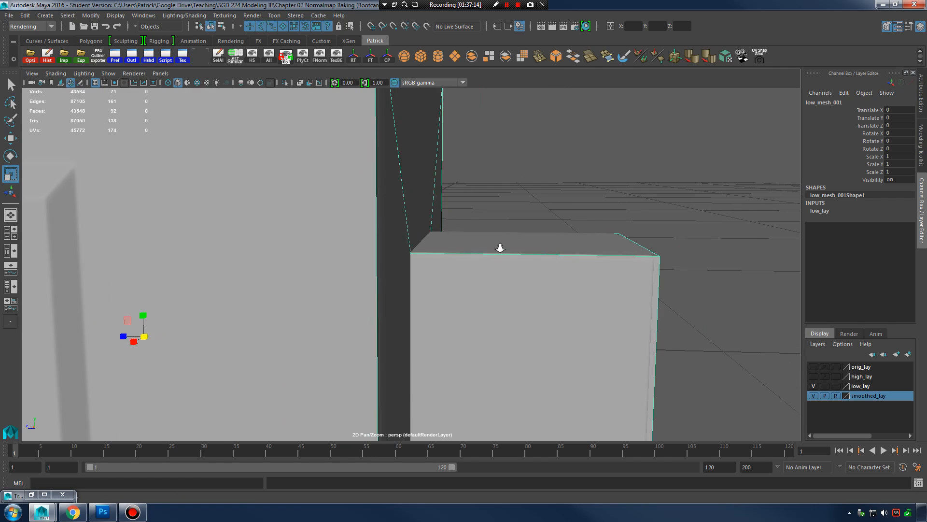
pyautogui.keyDown('alt'); pyautogui.moveTo(732, 360); pyautogui.dragTo(581, 307); pyautogui.keyUp('alt')
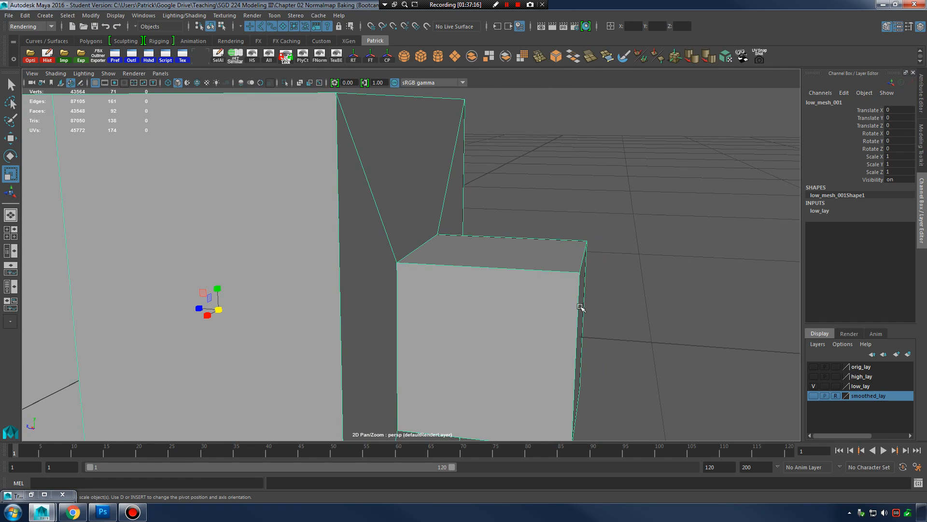
pyautogui.moveTo(480, 234); pyautogui.dragTo(540, 216, button='right')
pyautogui.click(696, 202)
pyautogui.keyDown('alt'); pyautogui.moveTo(698, 203); pyautogui.dragTo(575, 256, button='right'); pyautogui.keyUp('alt')
pyautogui.keyDown('alt'); pyautogui.moveTo(575, 256); pyautogui.dragTo(622, 203, button='middle'); pyautogui.keyUp('alt')
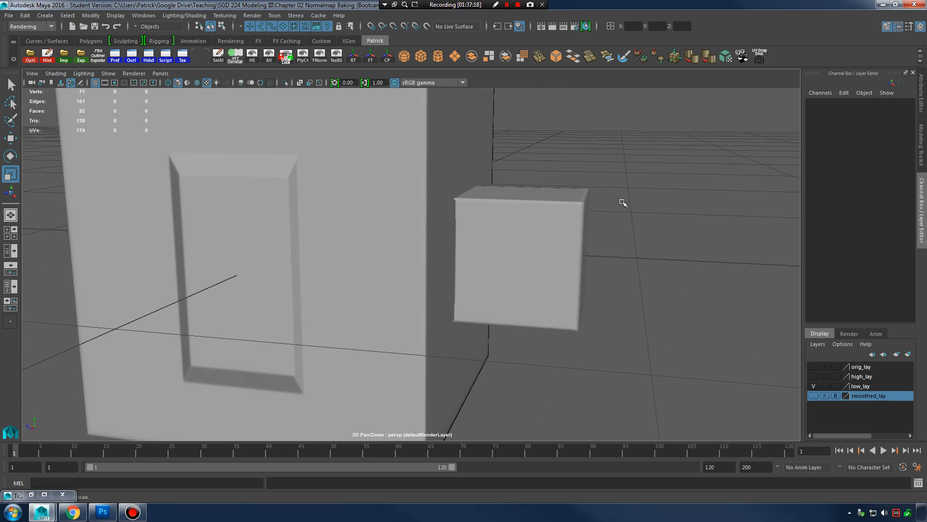
# Step: Examine the baked shading on the low-poly model's cubes and cylinder up close and from far away, including a wireframe check
pyautogui.keyDown('alt'); pyautogui.moveTo(642, 251); pyautogui.dragTo(596, 302); pyautogui.keyUp('alt')
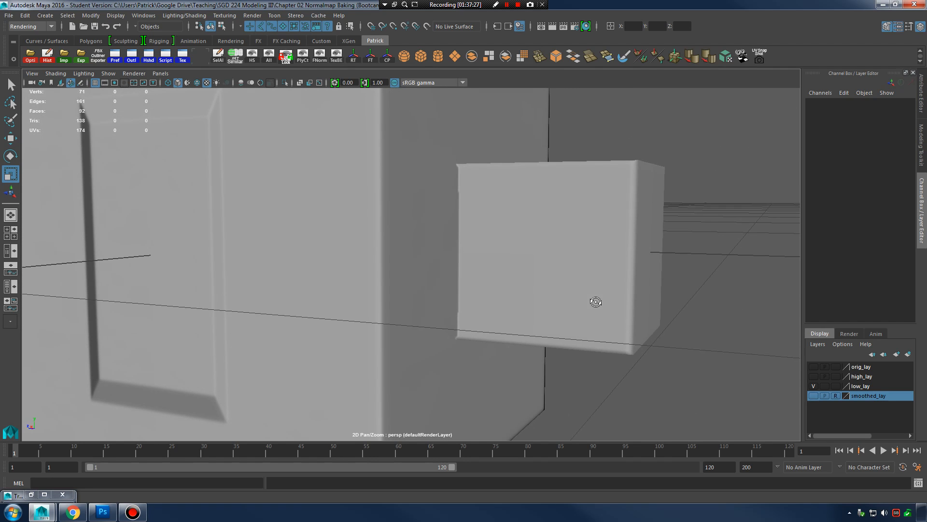
pyautogui.keyDown('alt'); pyautogui.moveTo(550, 239); pyautogui.dragTo(468, 323); pyautogui.keyUp('alt')
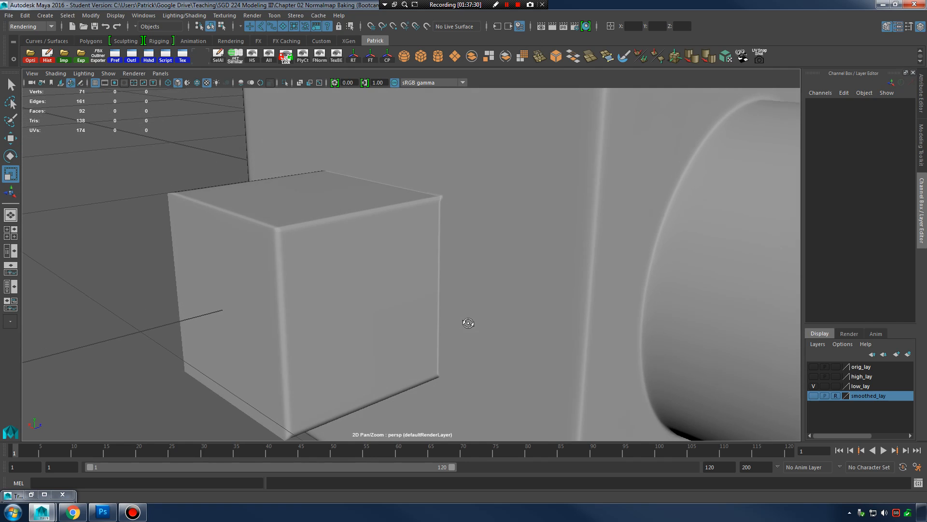
pyautogui.keyDown('alt'); pyautogui.moveTo(455, 284); pyautogui.dragTo(403, 303); pyautogui.keyUp('alt')
pyautogui.keyDown('alt'); pyautogui.moveTo(402, 302); pyautogui.dragTo(424, 295, button='right'); pyautogui.keyUp('alt')
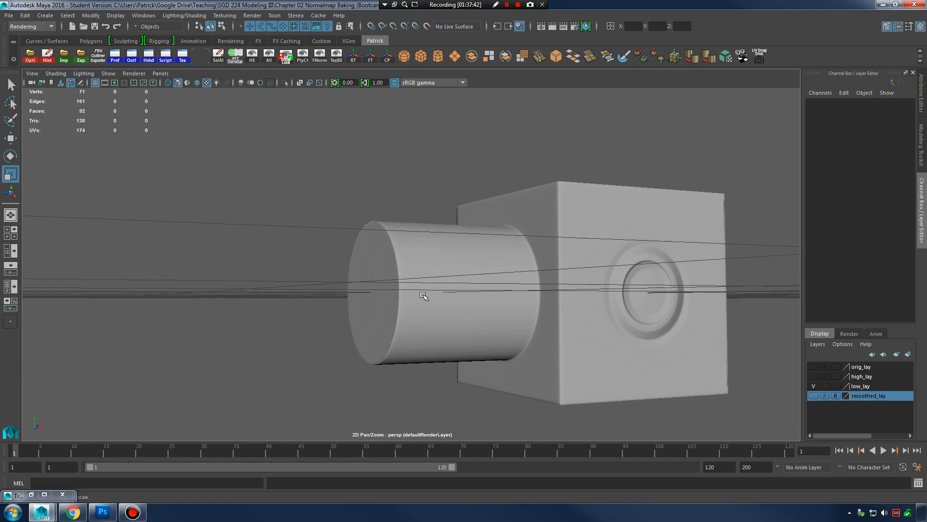
pyautogui.press('4')
pyautogui.press('5')
pyautogui.keyDown('alt'); pyautogui.moveTo(483, 272); pyautogui.dragTo(474, 298); pyautogui.keyUp('alt')
pyautogui.keyDown('alt'); pyautogui.moveTo(592, 285); pyautogui.dragTo(399, 301, button='right'); pyautogui.keyUp('alt')
pyautogui.keyDown('alt'); pyautogui.moveTo(524, 301); pyautogui.dragTo(433, 302, button='right'); pyautogui.keyUp('alt')
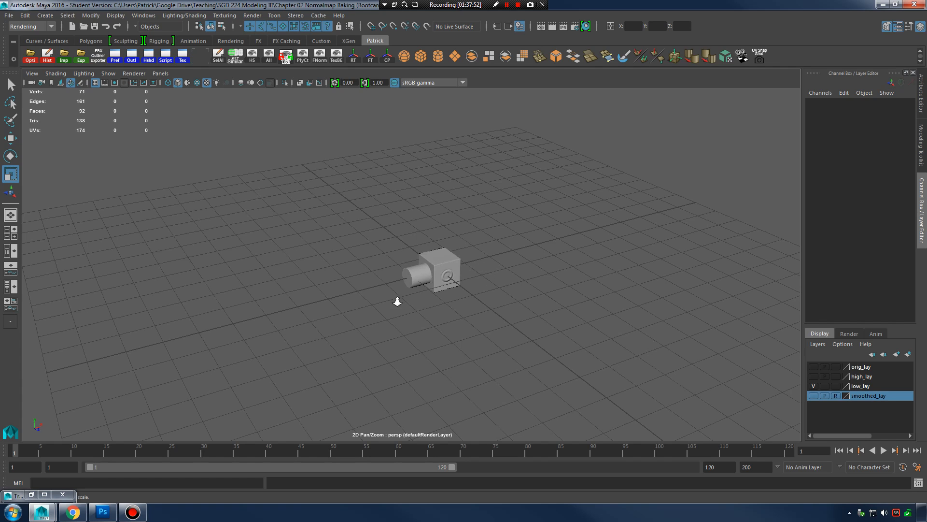
pyautogui.keyDown('alt'); pyautogui.moveTo(398, 301); pyautogui.dragTo(727, 302, button='right'); pyautogui.keyUp('alt')
pyautogui.keyDown('alt'); pyautogui.moveTo(435, 308); pyautogui.dragTo(761, 308, button='right'); pyautogui.keyUp('alt')
pyautogui.keyDown('alt'); pyautogui.moveTo(488, 296); pyautogui.dragTo(710, 280, button='right'); pyautogui.keyUp('alt')
pyautogui.keyDown('alt'); pyautogui.moveTo(410, 302); pyautogui.dragTo(561, 219, button='right'); pyautogui.keyUp('alt')
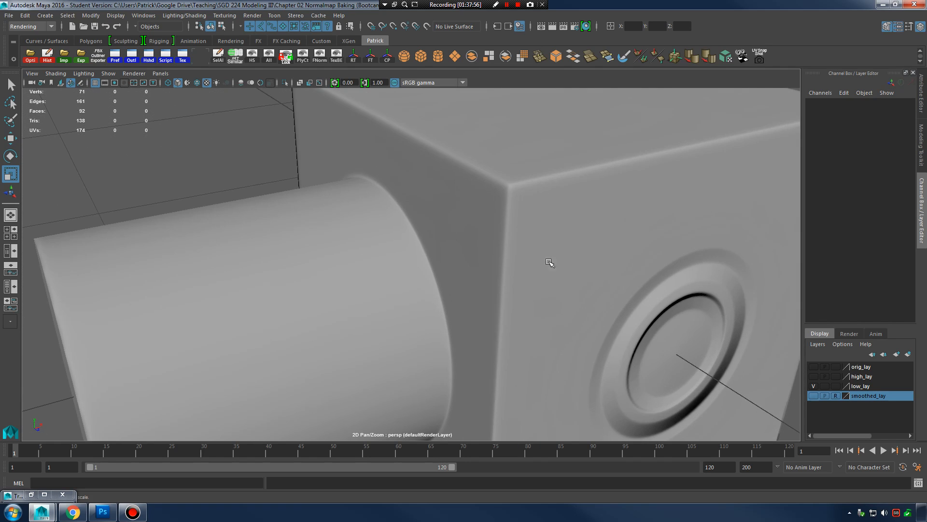
pyautogui.keyDown('alt'); pyautogui.moveTo(550, 263); pyautogui.dragTo(427, 308, button='right'); pyautogui.keyUp('alt')
pyautogui.keyDown('alt'); pyautogui.moveTo(577, 303); pyautogui.dragTo(428, 314); pyautogui.keyUp('alt')
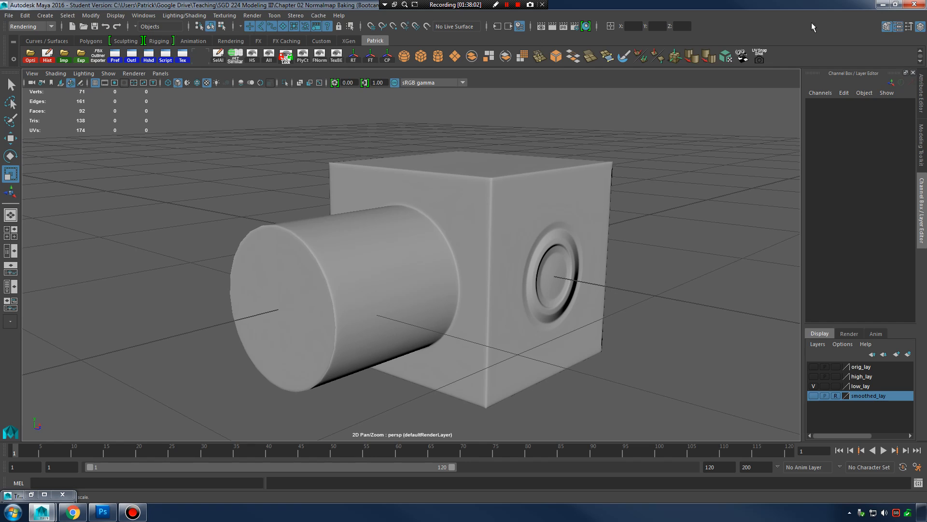
# Step: Restore down the Maya window, switch to Photoshop and open normal_map.tga from the Desktop
pyautogui.click(895, 5)
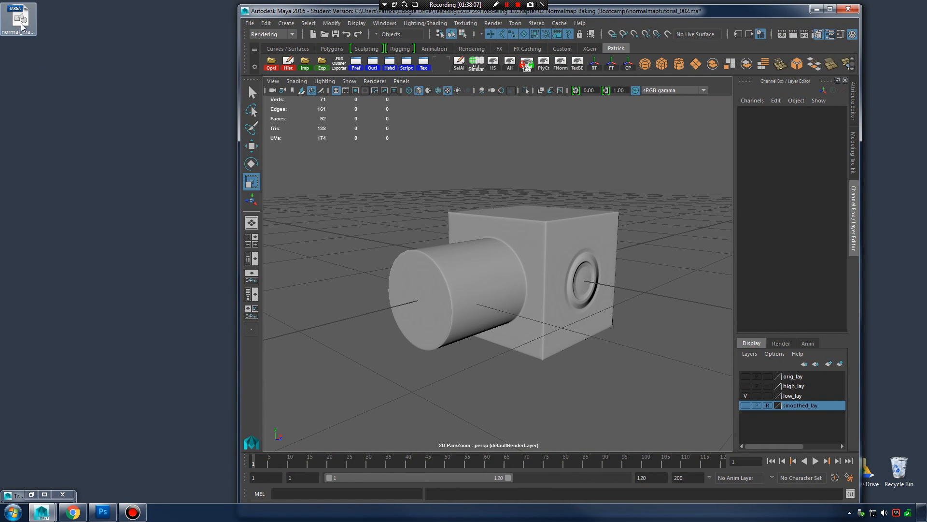
pyautogui.click(104, 513)
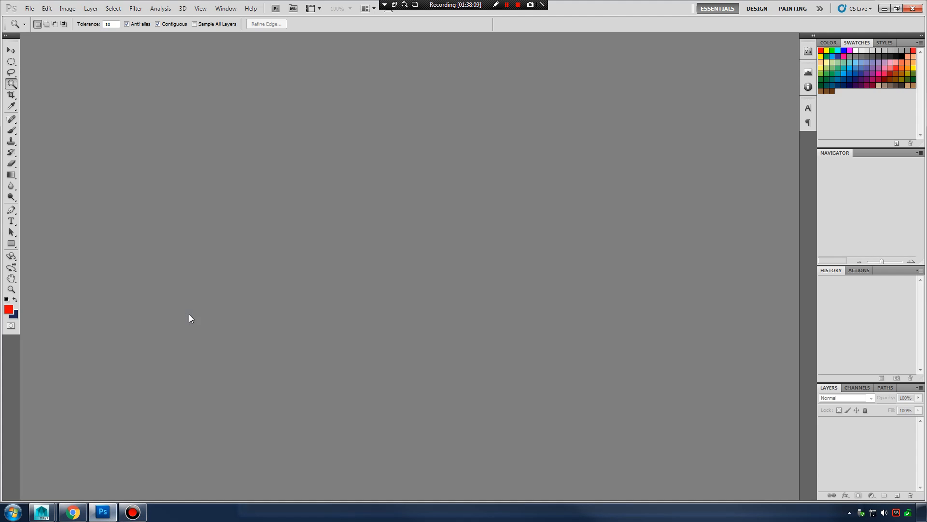
pyautogui.click(29, 9)
pyautogui.click(43, 28)
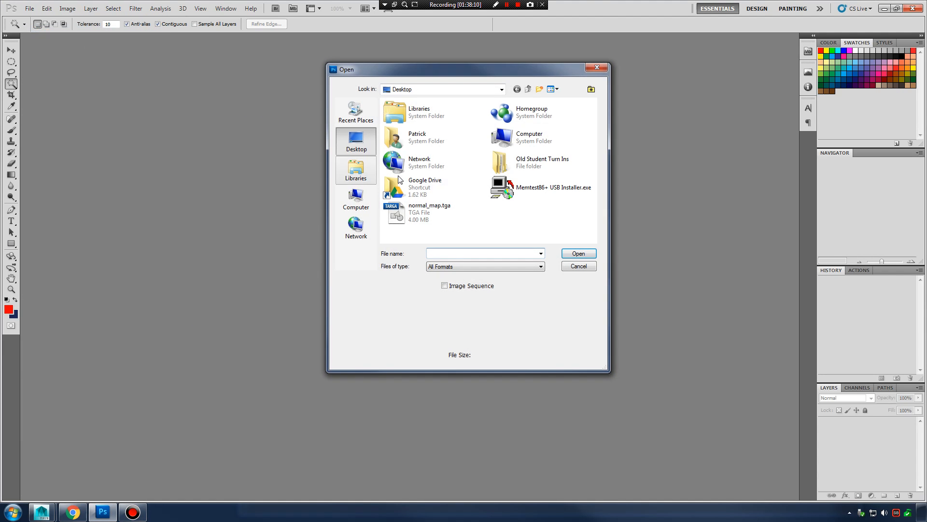
pyautogui.click(427, 214)
pyautogui.click(579, 254)
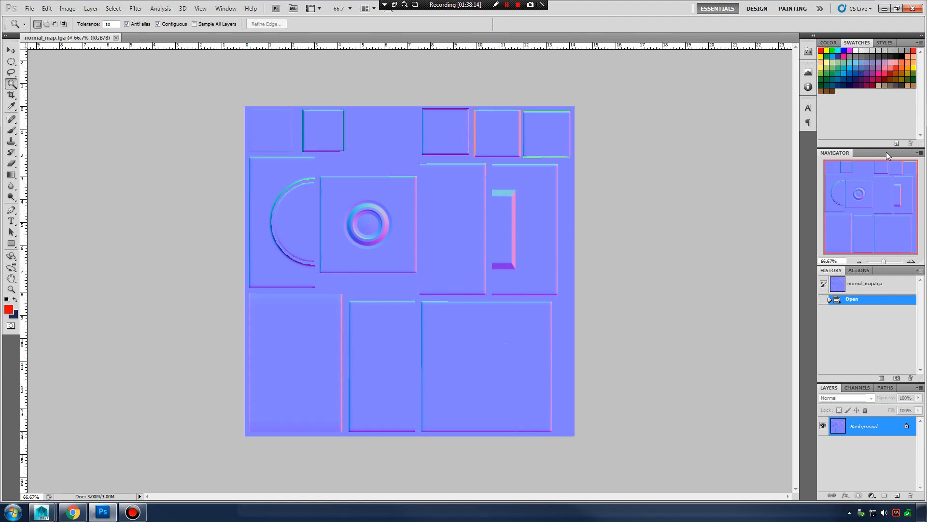
# Step: Inspect the normal map's upper shells at higher zoom, zoom back out, and return to a maximized Maya window with Photoshop minimized
pyautogui.moveTo(886, 262); pyautogui.dragTo(888, 263)
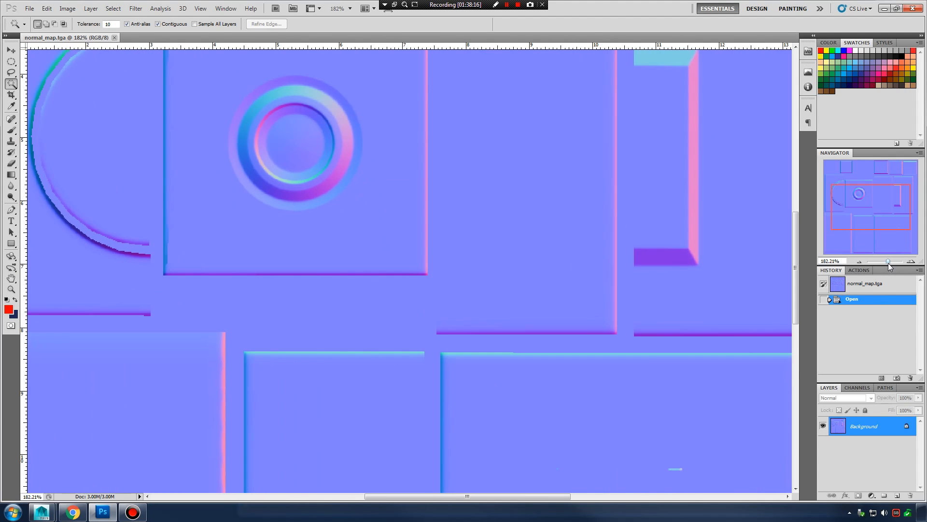
pyautogui.moveTo(884, 197); pyautogui.dragTo(911, 163)
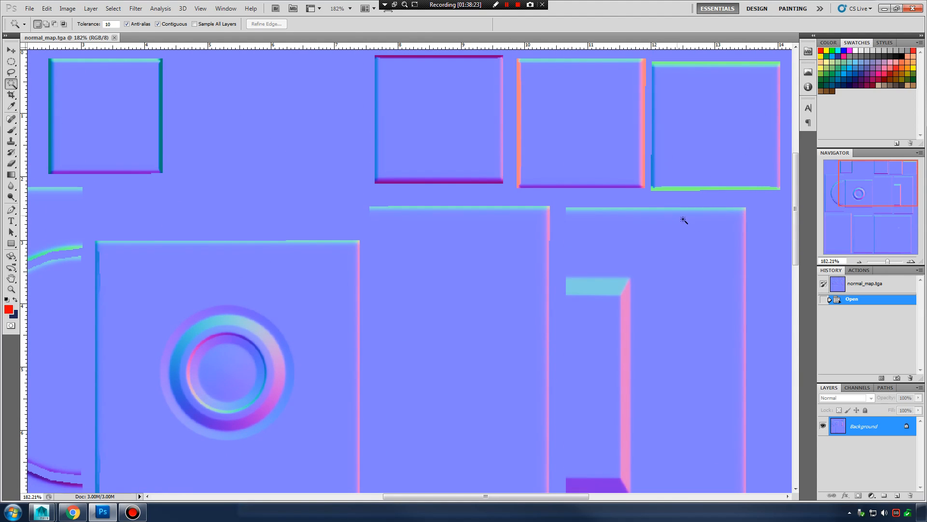
pyautogui.moveTo(892, 262); pyautogui.dragTo(885, 261)
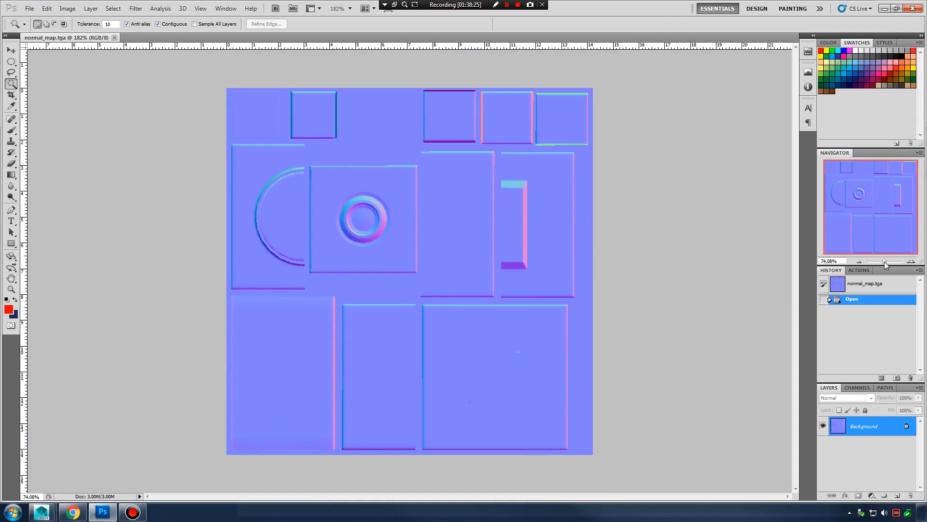
pyautogui.click(885, 9)
pyautogui.click(829, 10)
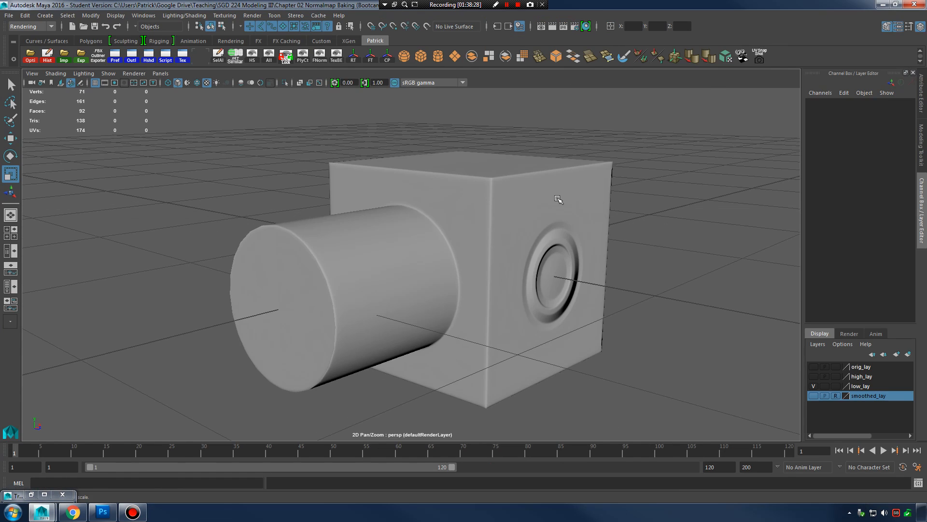
# Step: Select the low-poly mesh and frame its UV layout in the UV Editor
pyautogui.click(476, 208)
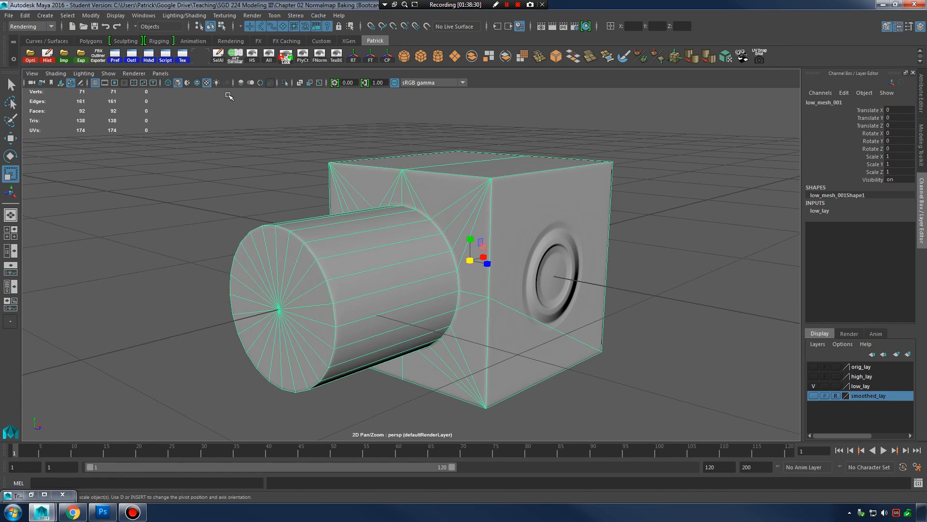
pyautogui.click(183, 56)
pyautogui.keyDown('alt'); pyautogui.moveTo(681, 269); pyautogui.dragTo(642, 249, button='right'); pyautogui.keyUp('alt')
pyautogui.keyDown('alt'); pyautogui.moveTo(739, 194); pyautogui.dragTo(715, 221, button='middle'); pyautogui.keyUp('alt')
pyautogui.keyDown('alt'); pyautogui.moveTo(714, 221); pyautogui.dragTo(708, 223, button='right'); pyautogui.keyUp('alt')
pyautogui.keyDown('alt'); pyautogui.moveTo(708, 224); pyautogui.dragTo(655, 217, button='middle'); pyautogui.keyUp('alt')
pyautogui.keyDown('alt'); pyautogui.moveTo(703, 225); pyautogui.dragTo(733, 218, button='right'); pyautogui.keyUp('alt')
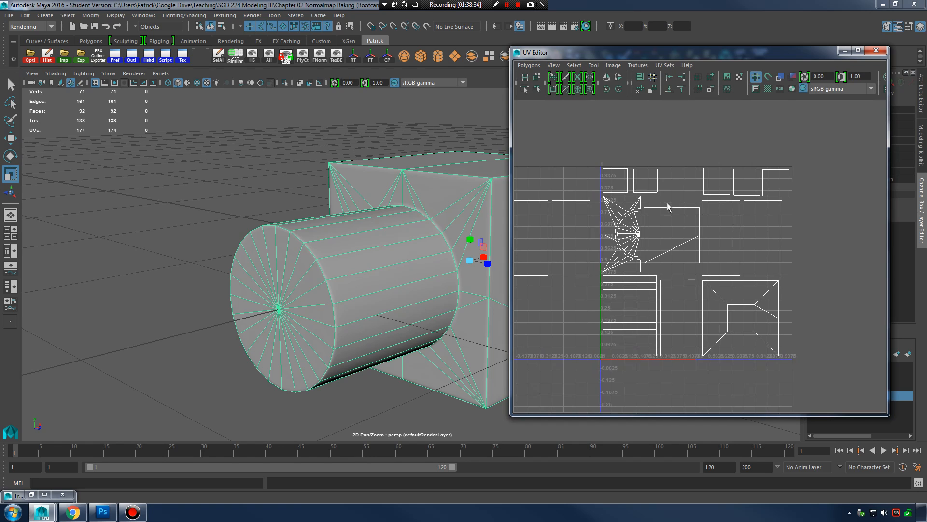
pyautogui.keyDown('alt'); pyautogui.moveTo(649, 204); pyautogui.dragTo(665, 202, button='middle'); pyautogui.keyUp('alt')
pyautogui.keyDown('alt'); pyautogui.moveTo(665, 202); pyautogui.dragTo(683, 208, button='right'); pyautogui.keyUp('alt')
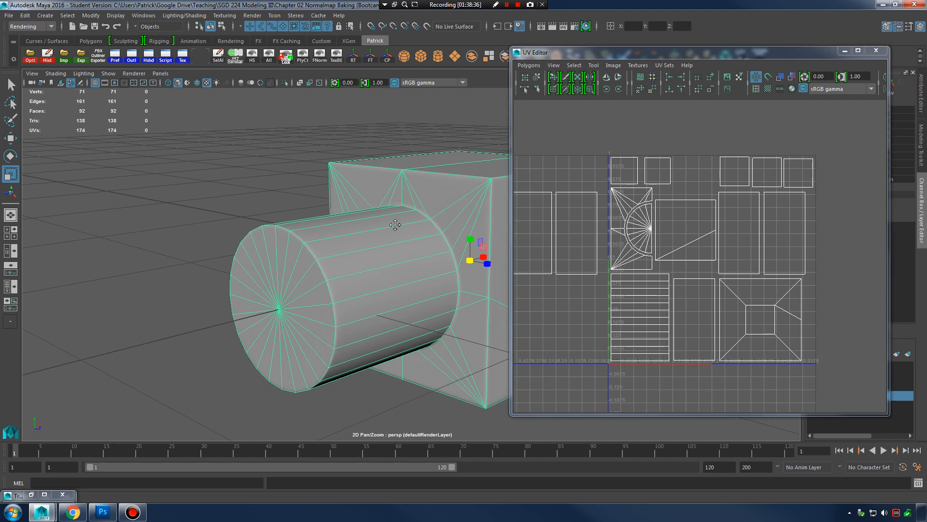
pyautogui.keyDown('alt'); pyautogui.moveTo(486, 103); pyautogui.dragTo(434, 109); pyautogui.keyUp('alt')
# Step: Open the UV Snapshot options and set the output file to uv_snapshot on the Desktop
pyautogui.click(532, 66)
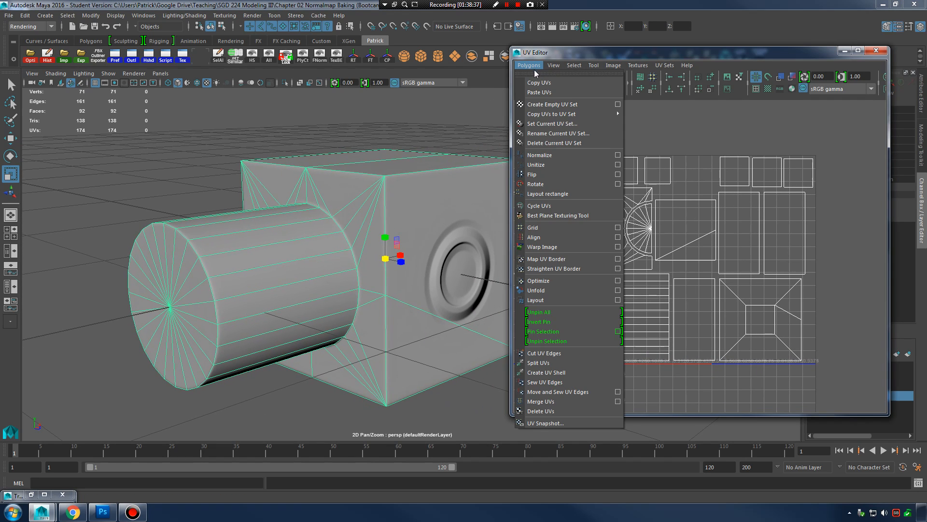
pyautogui.click(597, 422)
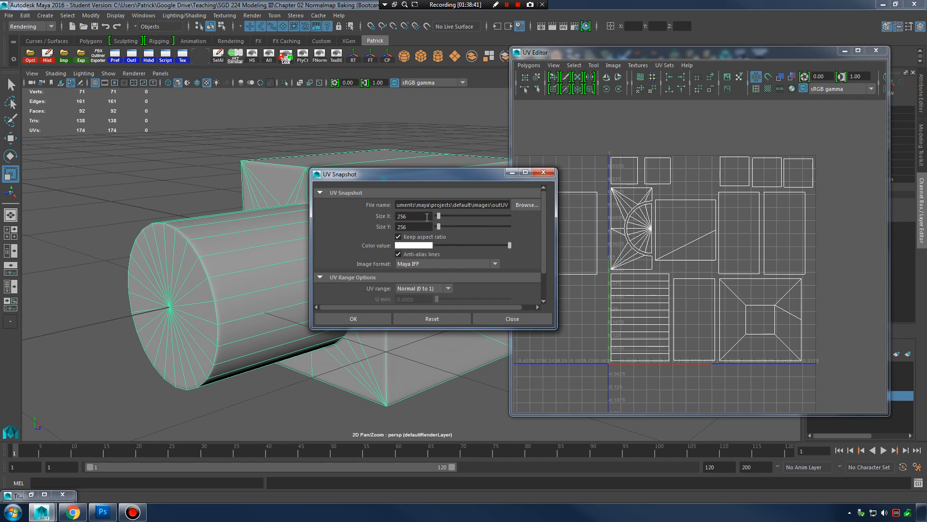
pyautogui.click(516, 206)
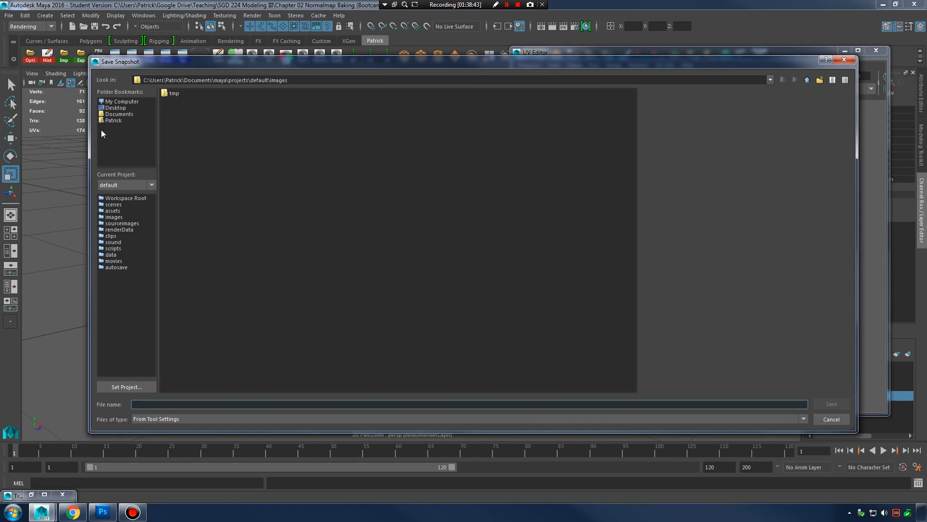
pyautogui.click(118, 108)
pyautogui.click(207, 405)
pyautogui.write('uv')
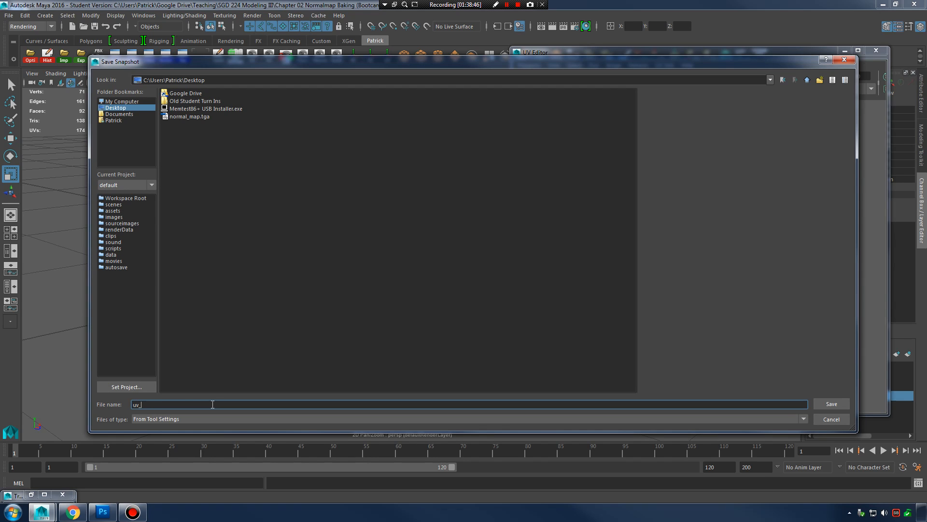
pyautogui.write('_snapshot')
pyautogui.press('Return')
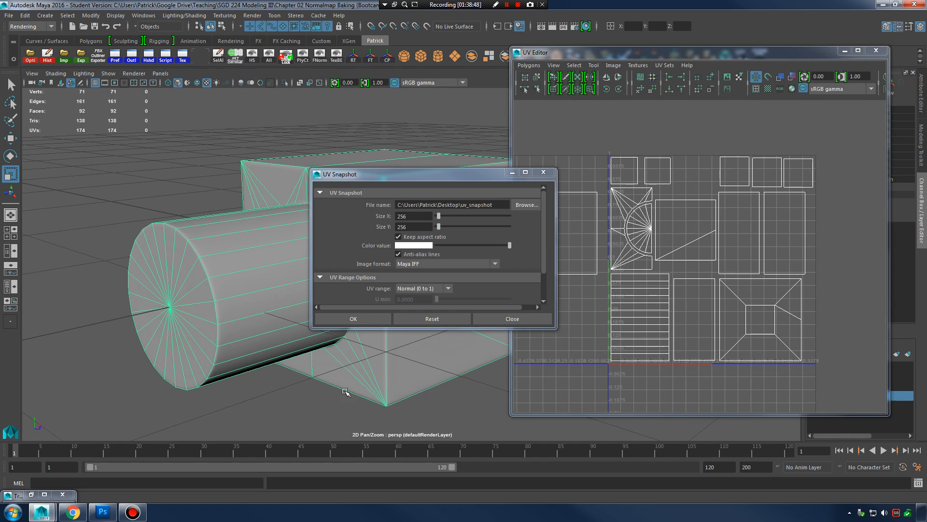
# Step: Export the UV snapshot at 1024 x 1024 in Targa format
pyautogui.click(411, 216)
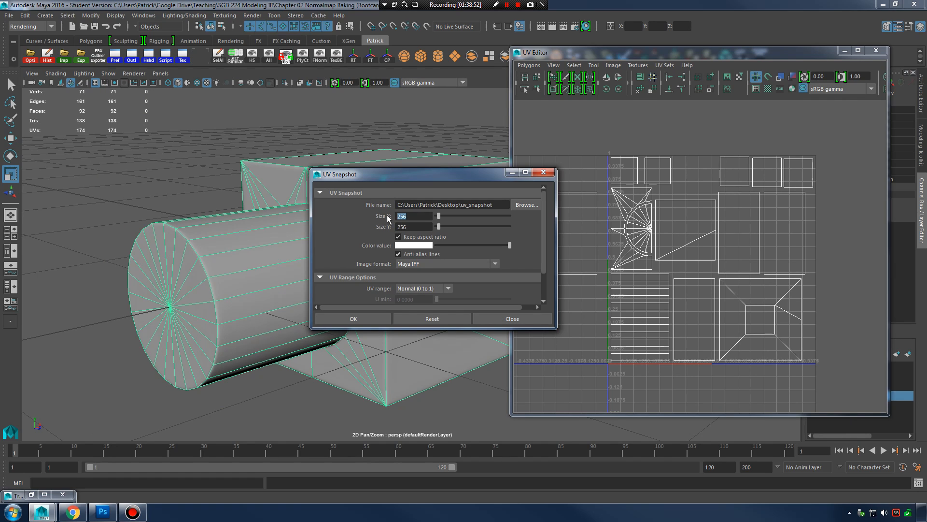
pyautogui.write('1024')
pyautogui.press('Tab')
pyautogui.click(452, 263)
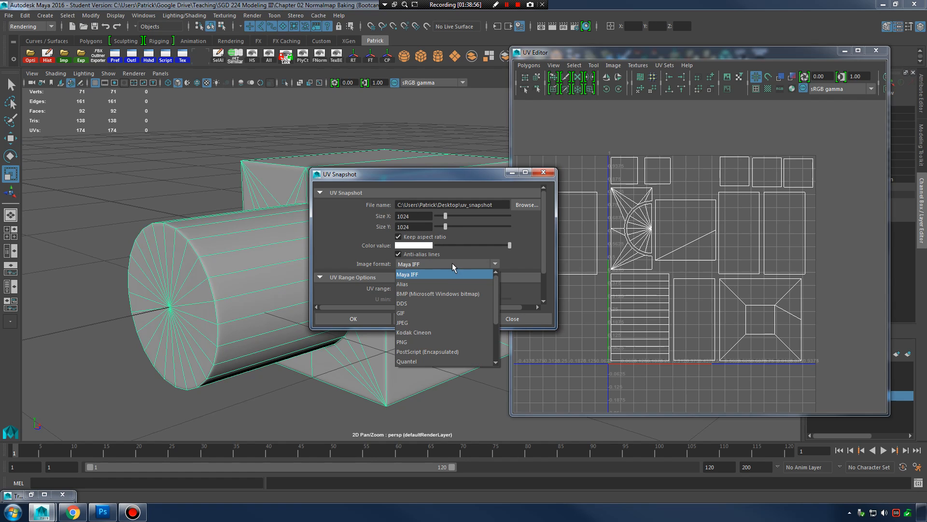
pyautogui.scroll(-3, 427, 343)
pyautogui.click(426, 332)
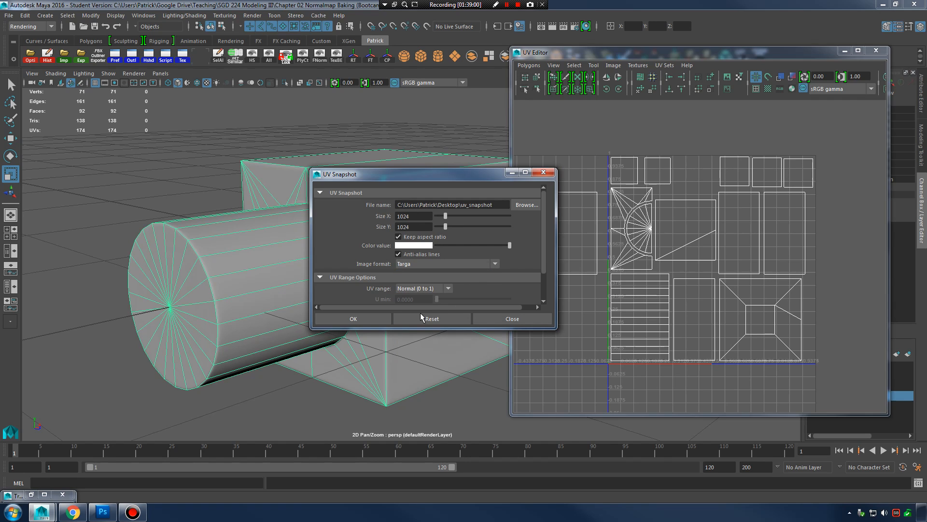
pyautogui.click(367, 319)
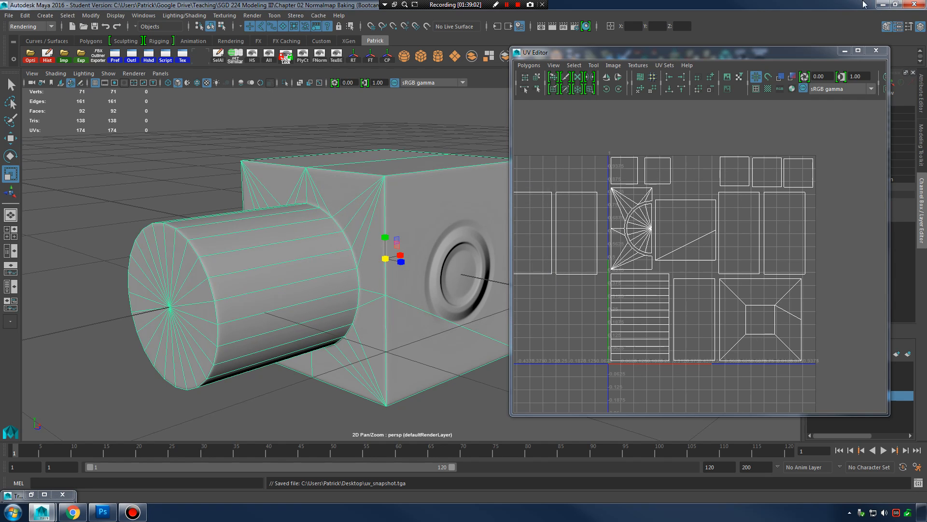
# Step: Minimize Maya, switch to Photoshop and open uv_snapshot.tga from the Desktop
pyautogui.click(883, 5)
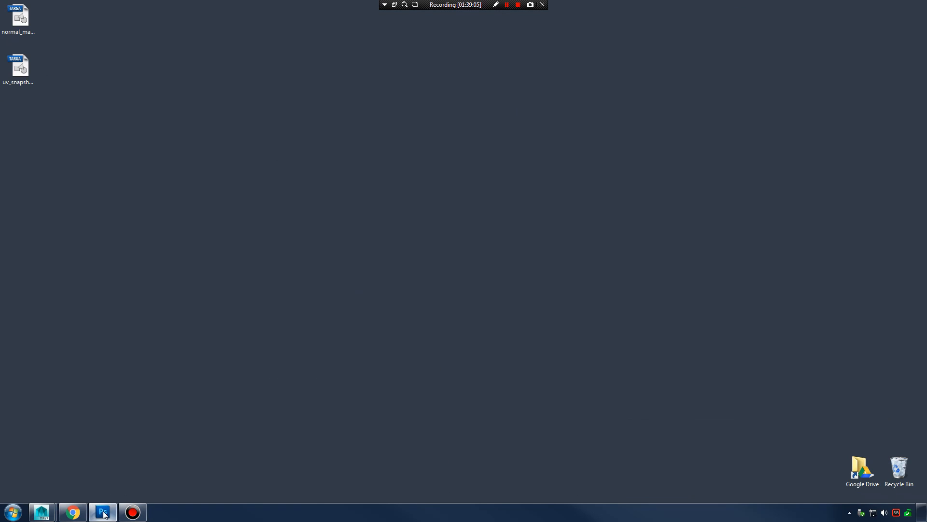
pyautogui.click(104, 513)
pyautogui.click(30, 8)
pyautogui.click(41, 29)
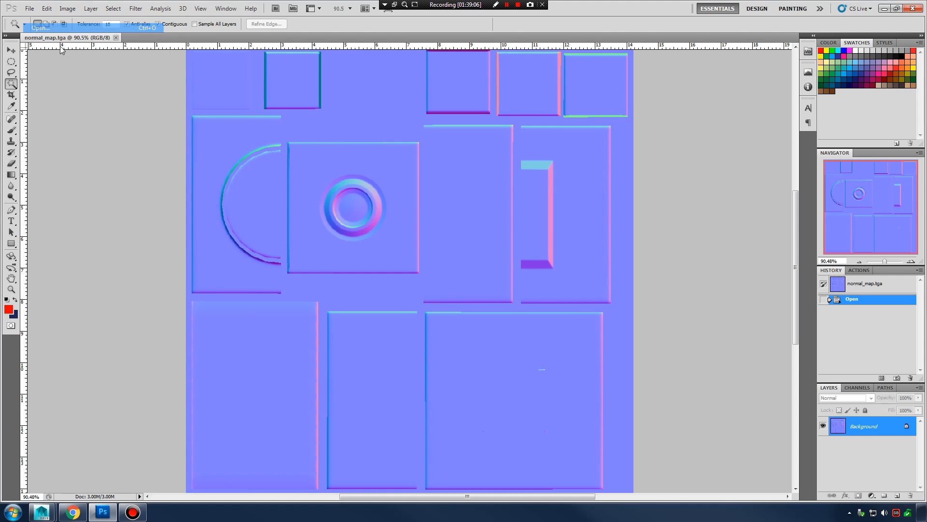
pyautogui.doubleClick(522, 213)
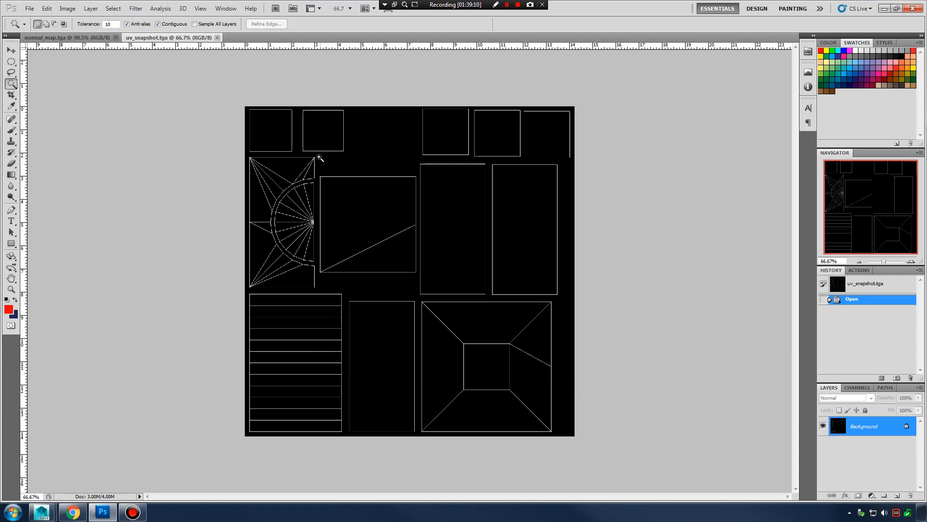
# Step: Convert the UV snapshot's background into Layer 0 and select the whole canvas for copying
pyautogui.doubleClick(872, 426)
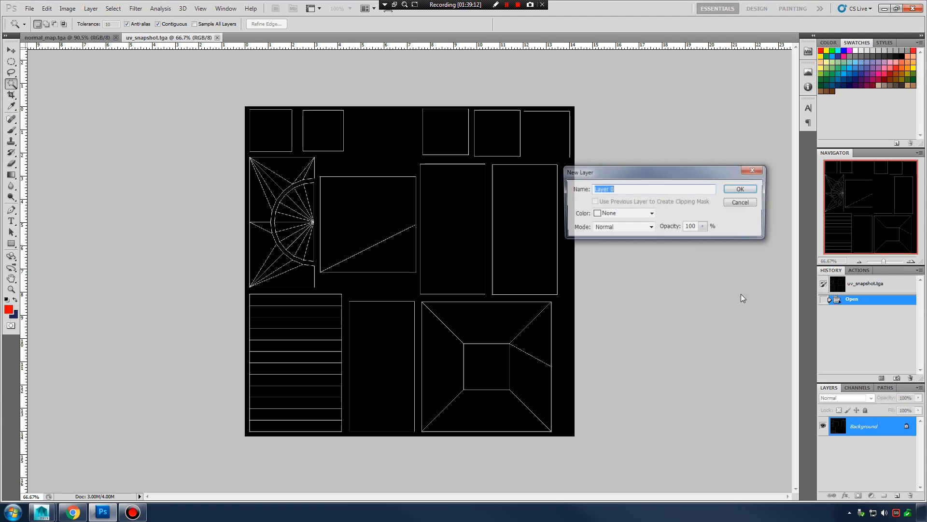
pyautogui.click(749, 186)
pyautogui.hotkey('ctrl', 'a')
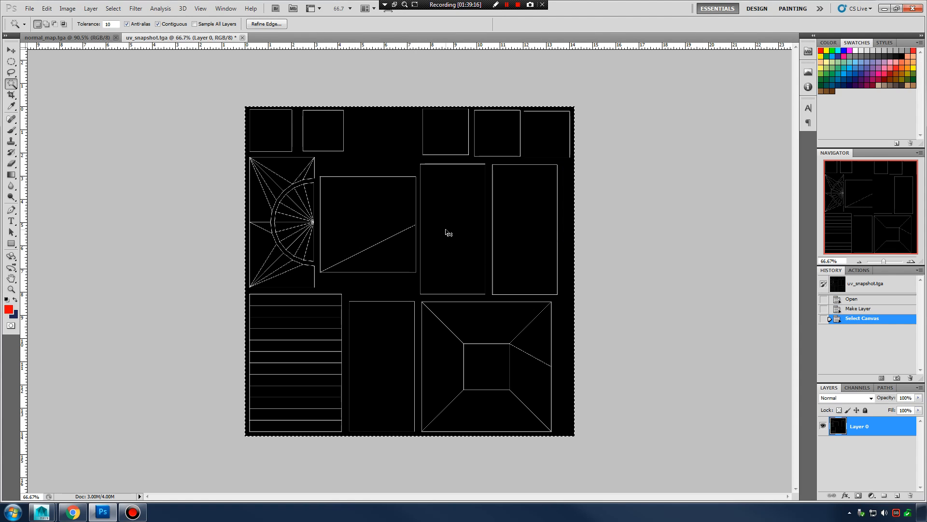
# Step: In normal_map.tga, convert the background into Layer 0 and paste the UV snapshot above it
pyautogui.click(97, 38)
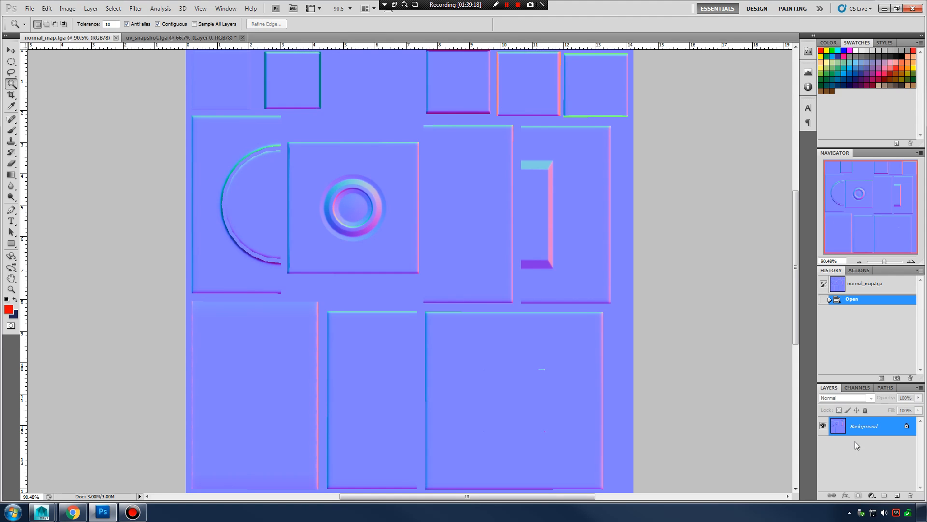
pyautogui.doubleClick(873, 426)
pyautogui.click(752, 191)
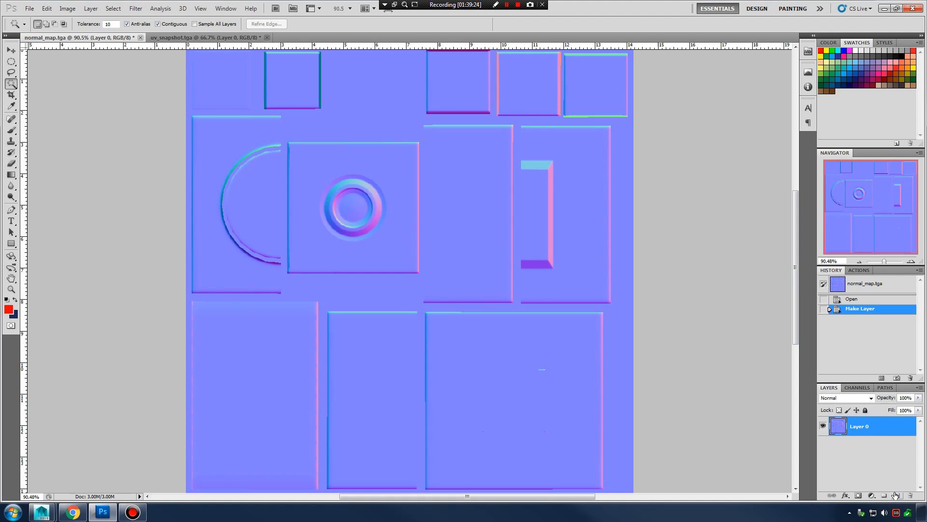
pyautogui.hotkey('ctrl', 'v')
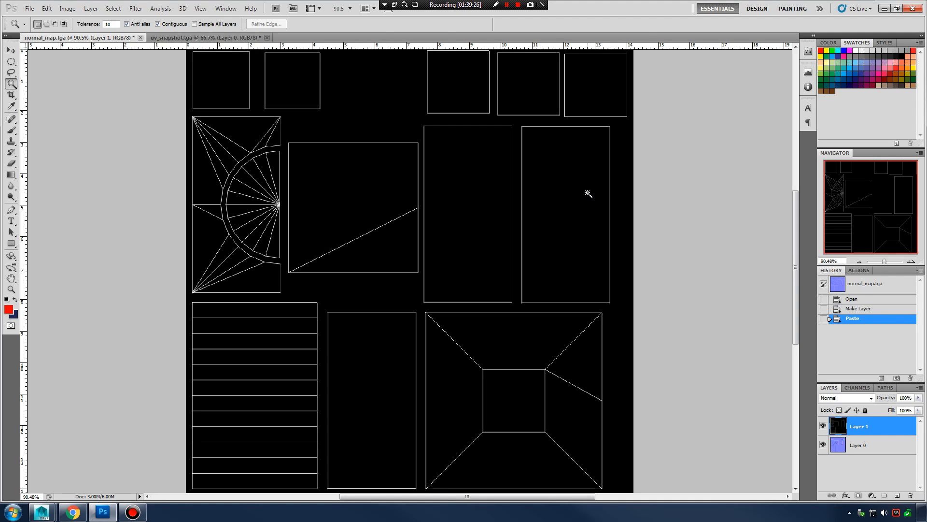
# Step: Invert the pasted UV snapshot layer and set its blending mode to Multiply
pyautogui.scroll(1, 586, 201)
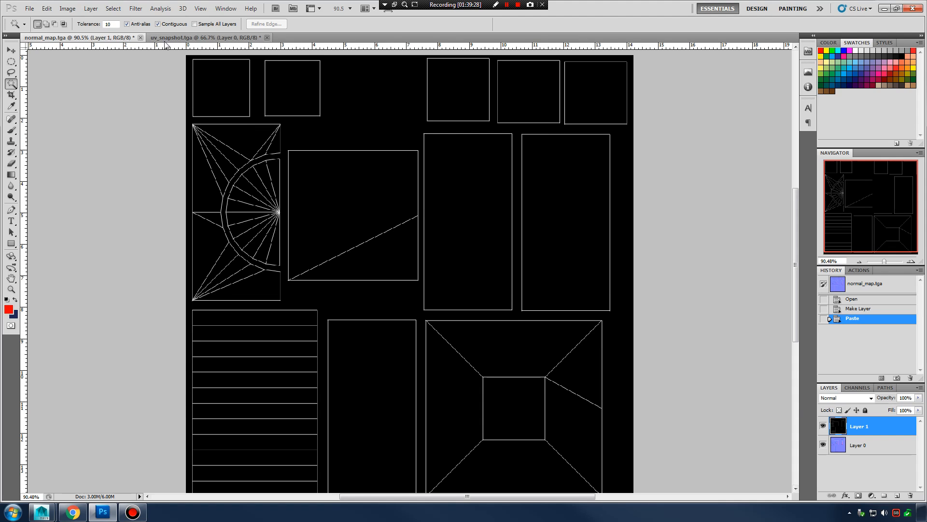
pyautogui.click(63, 9)
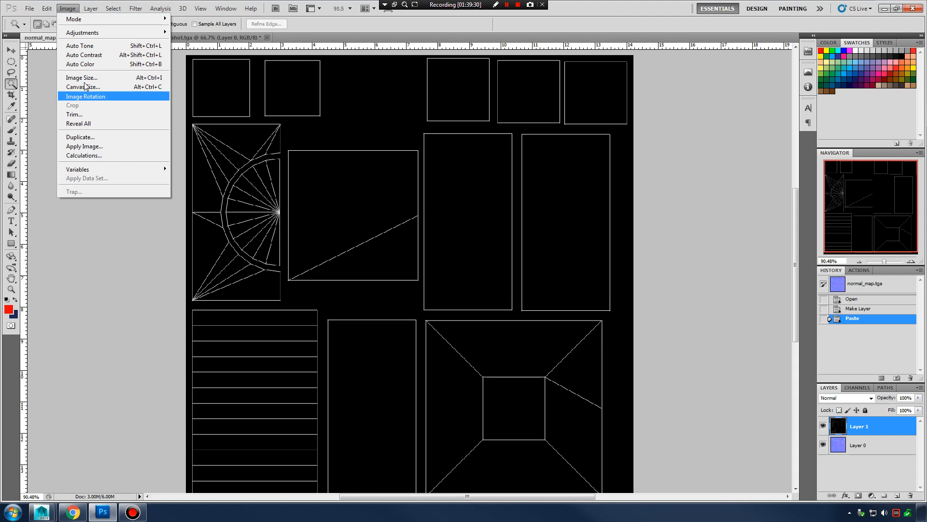
pyautogui.moveTo(98, 37)
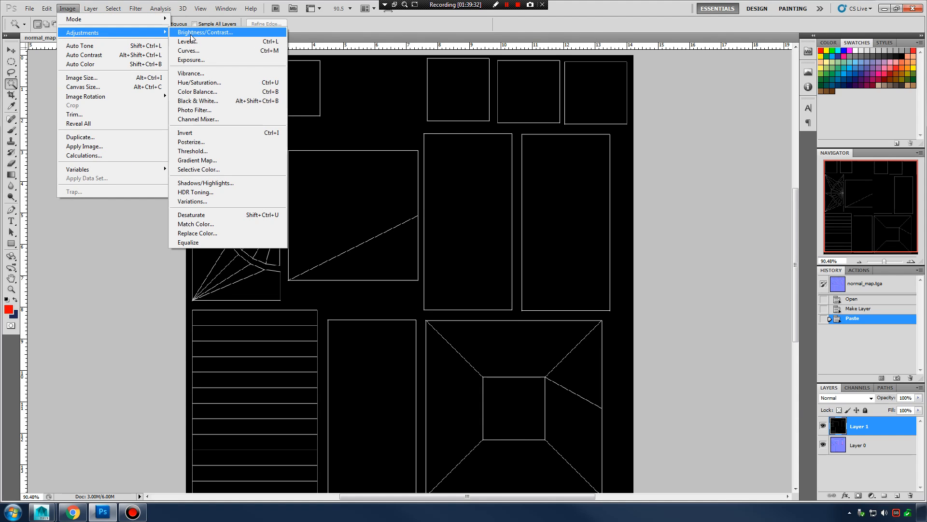
pyautogui.click(198, 133)
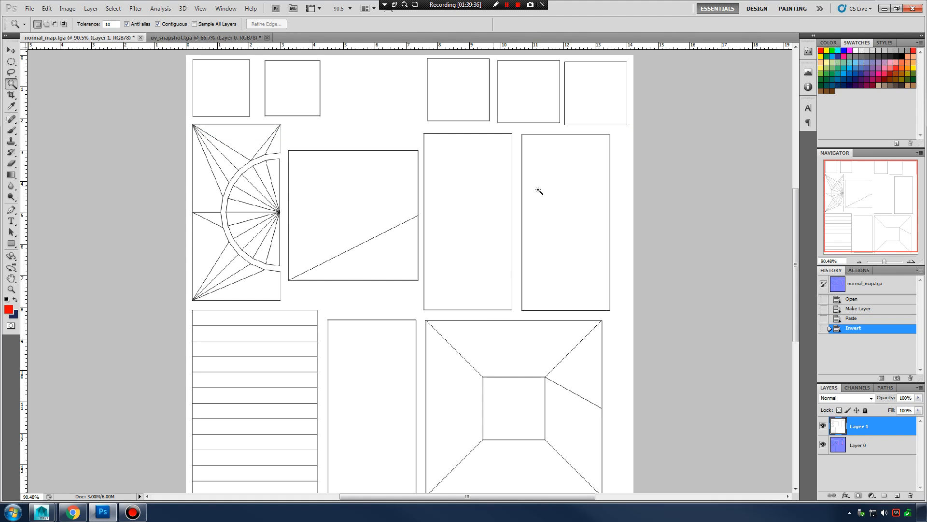
pyautogui.click(856, 444)
pyautogui.click(861, 433)
pyautogui.click(858, 400)
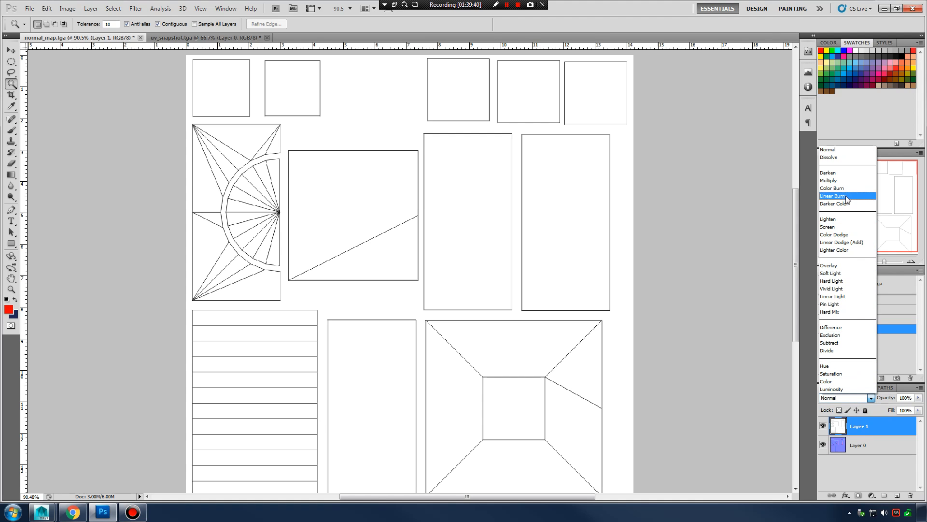
pyautogui.click(840, 180)
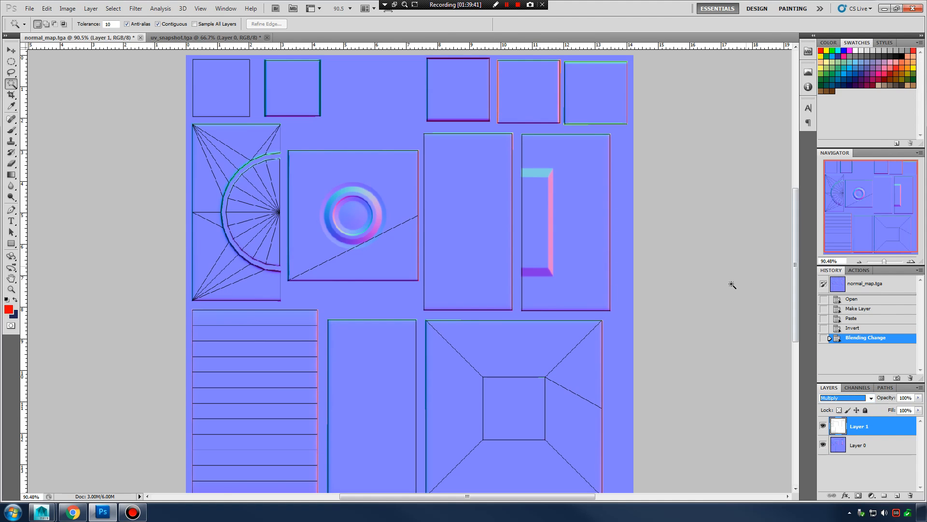
# Step: Lock the pasted UV layer completely and rename it uv snap
pyautogui.click(865, 410)
pyautogui.doubleClick(858, 427)
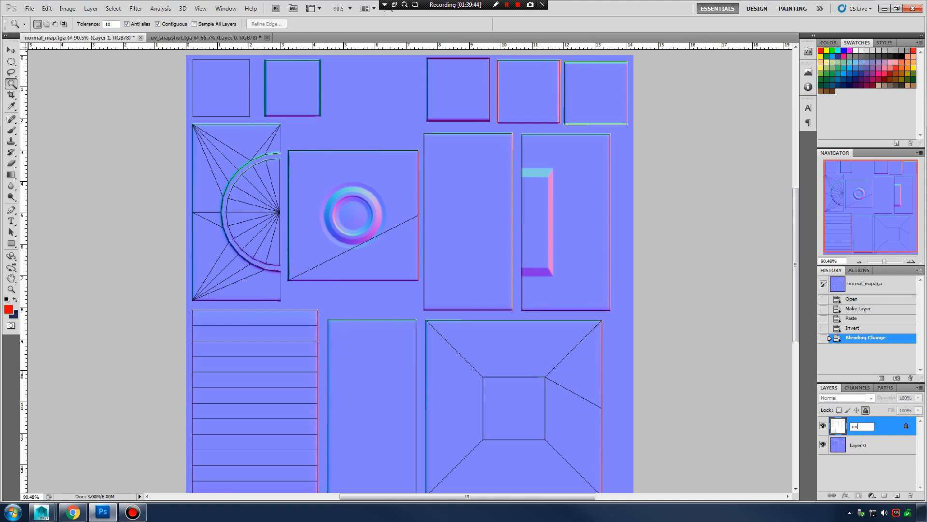
pyautogui.press('Return')
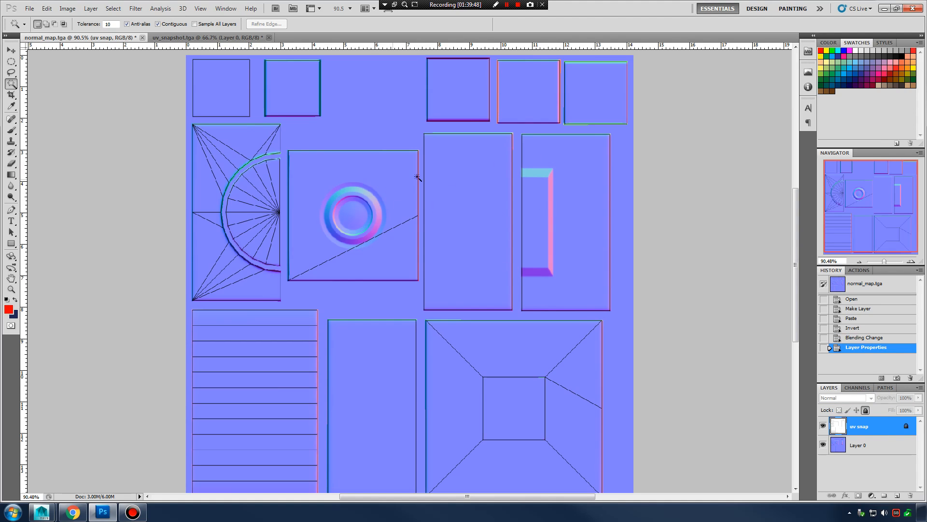
# Step: Examine how the normal map's upper-right shells line up with the UV lines at higher zoom, and return to the full view
pyautogui.scroll(-2, 519, 193)
pyautogui.scroll(3, 578, 203)
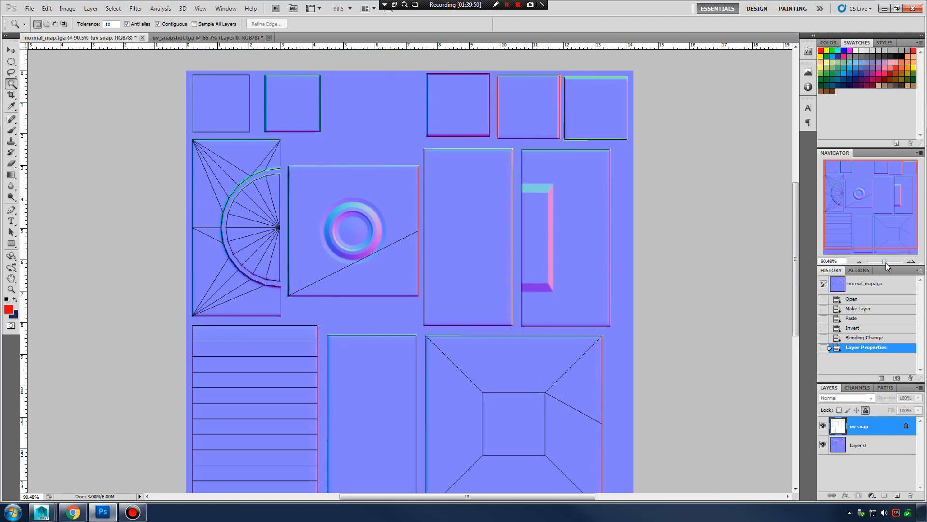
pyautogui.moveTo(885, 263); pyautogui.dragTo(893, 263)
pyautogui.moveTo(871, 200); pyautogui.dragTo(899, 175)
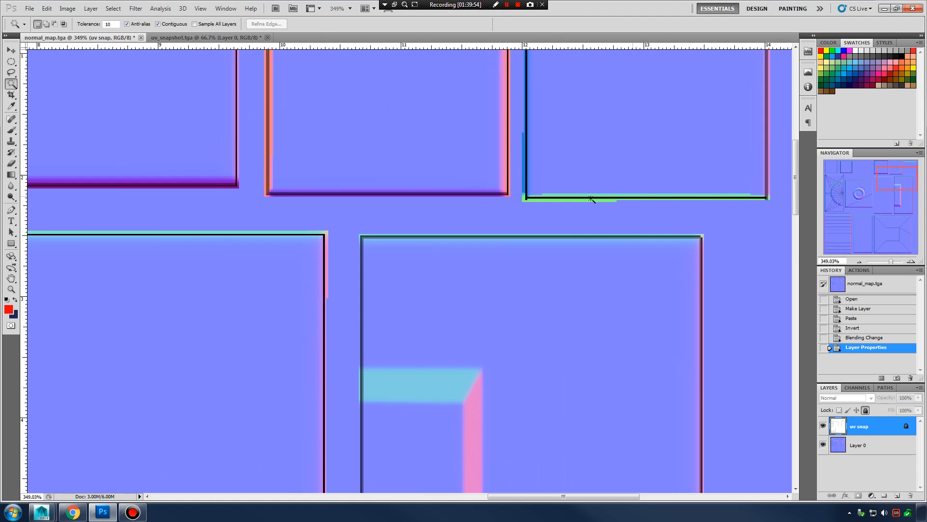
pyautogui.moveTo(893, 263); pyautogui.dragTo(885, 262)
pyautogui.moveTo(885, 195); pyautogui.dragTo(885, 262)
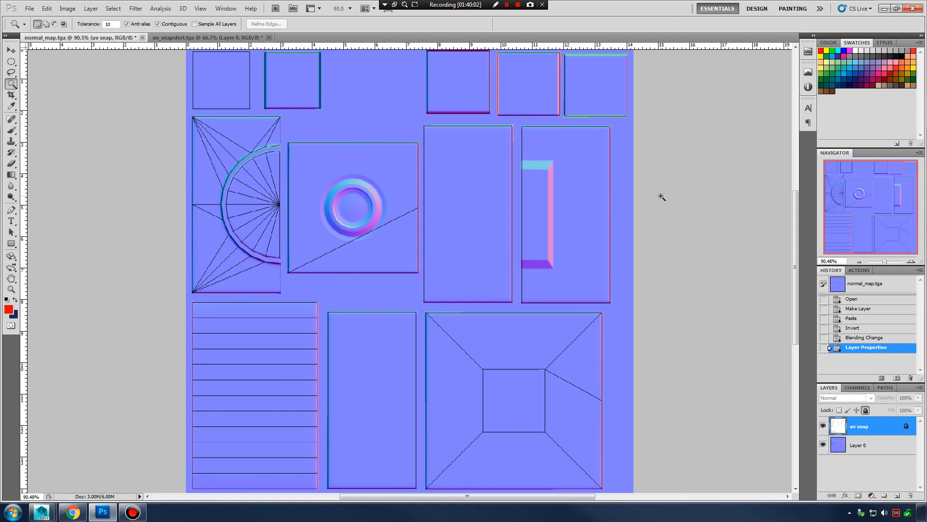
# Step: Minimize Photoshop, switch back to Maya, put the mesh in Object Mode and clear the selection
pyautogui.click(884, 8)
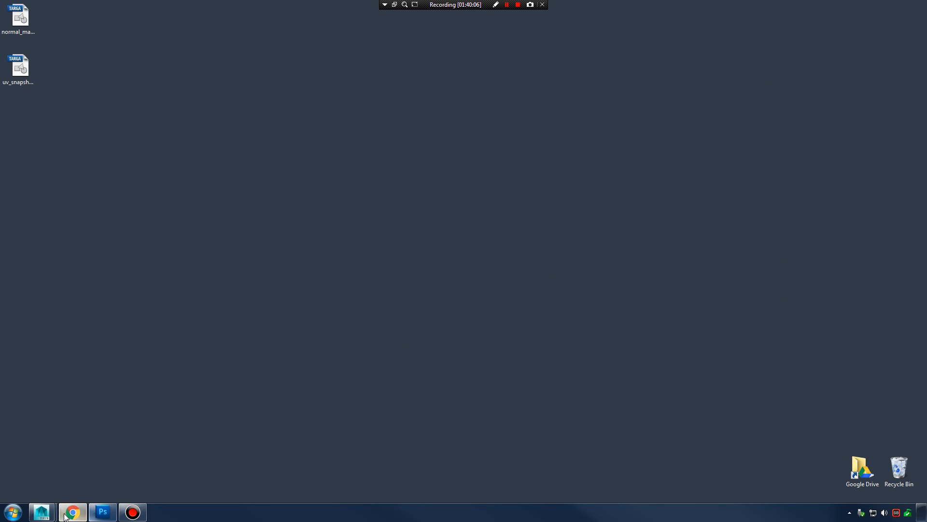
pyautogui.moveTo(41, 512)
pyautogui.click(63, 463)
pyautogui.moveTo(437, 209); pyautogui.dragTo(475, 187, button='right')
pyautogui.click(444, 147)
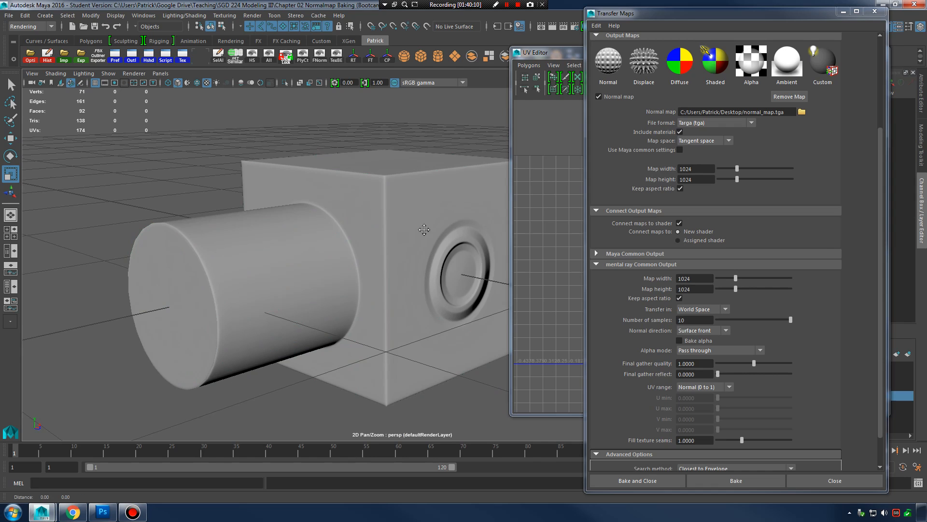
pyautogui.moveTo(424, 229)
pyautogui.keyDown('alt'); pyautogui.mouseDown()
pyautogui.moveTo(363, 222)
pyautogui.moveTo(418, 210)
pyautogui.moveTo(393, 221)
pyautogui.moveTo(417, 228)
pyautogui.mouseUp(); pyautogui.keyUp('alt')
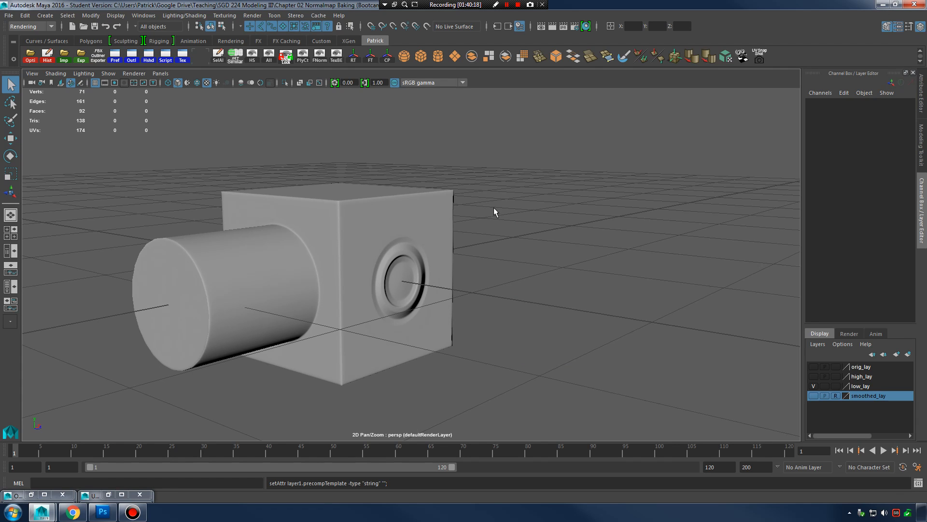
pyautogui.keyDown('alt'); pyautogui.moveTo(459, 225); pyautogui.dragTo(566, 216, button='middle'); pyautogui.keyUp('alt')
pyautogui.keyDown('alt'); pyautogui.moveTo(529, 217); pyautogui.dragTo(526, 228); pyautogui.keyUp('alt')
pyautogui.keyDown('alt'); pyautogui.moveTo(526, 227); pyautogui.dragTo(552, 229, button='right'); pyautogui.keyUp('alt')
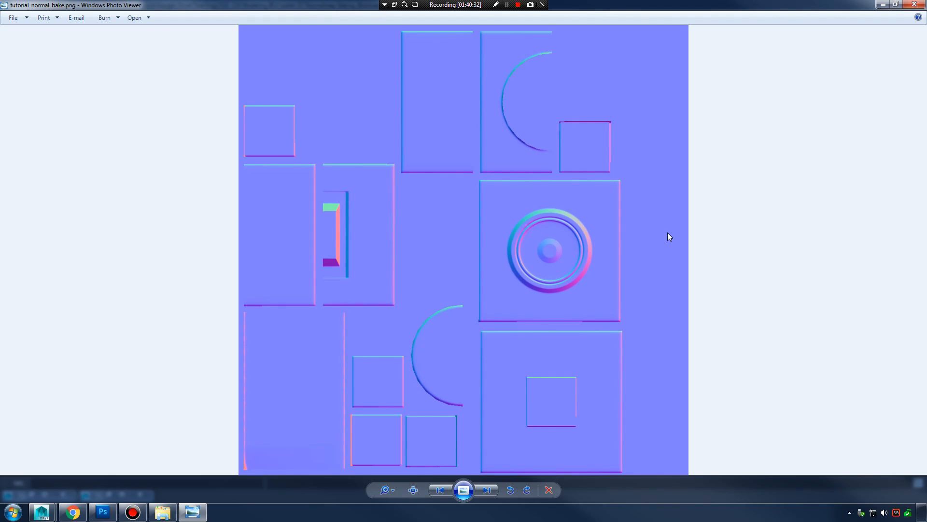
# Step: Restore down the tutorial_normal_bake.png viewer window and place it beside the model in Maya for comparison
pyautogui.click(895, 4)
pyautogui.moveTo(759, 37); pyautogui.dragTo(797, 36)
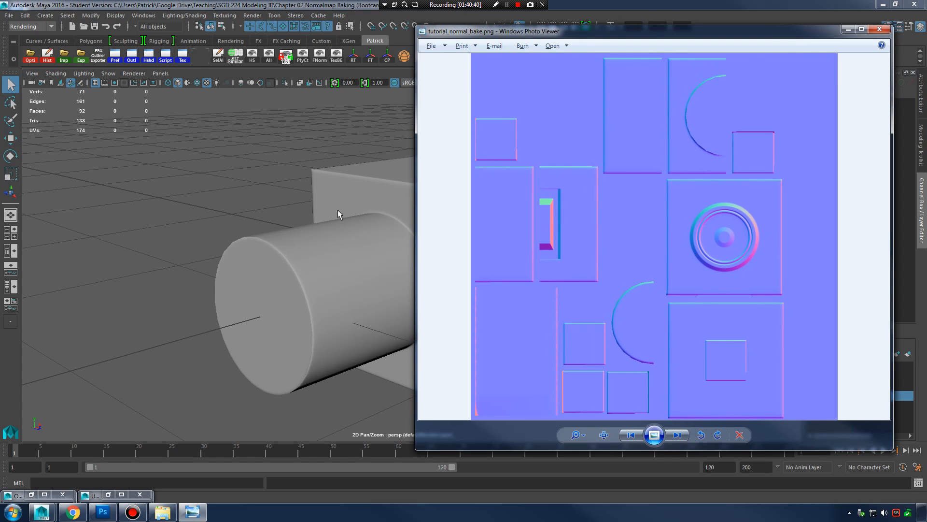
pyautogui.keyDown('alt'); pyautogui.moveTo(337, 210); pyautogui.dragTo(329, 207); pyautogui.keyUp('alt')
# Step: Select and frame the low-poly mesh, review the Transfer Maps settings and minimize that window
pyautogui.click(466, 224)
pyautogui.press('f')
pyautogui.keyDown('alt'); pyautogui.moveTo(614, 229); pyautogui.dragTo(655, 231); pyautogui.keyUp('alt')
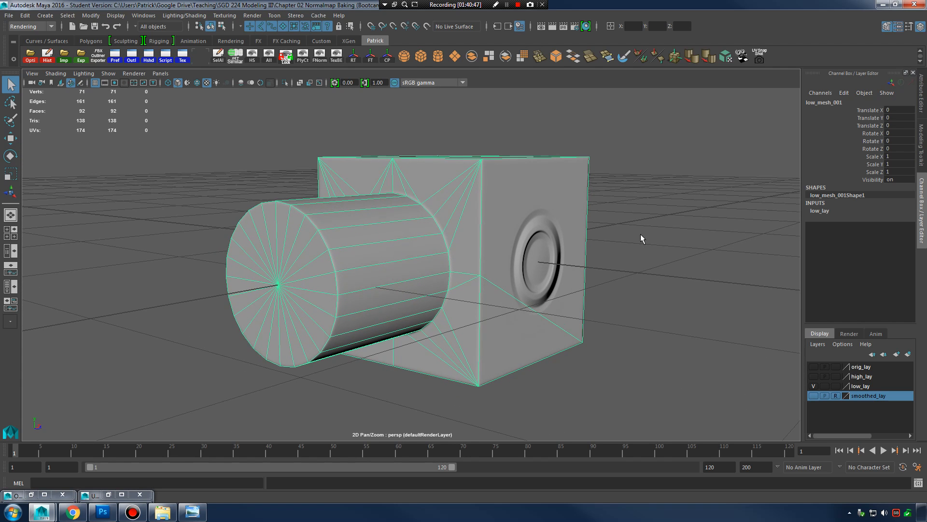
pyautogui.click(184, 15)
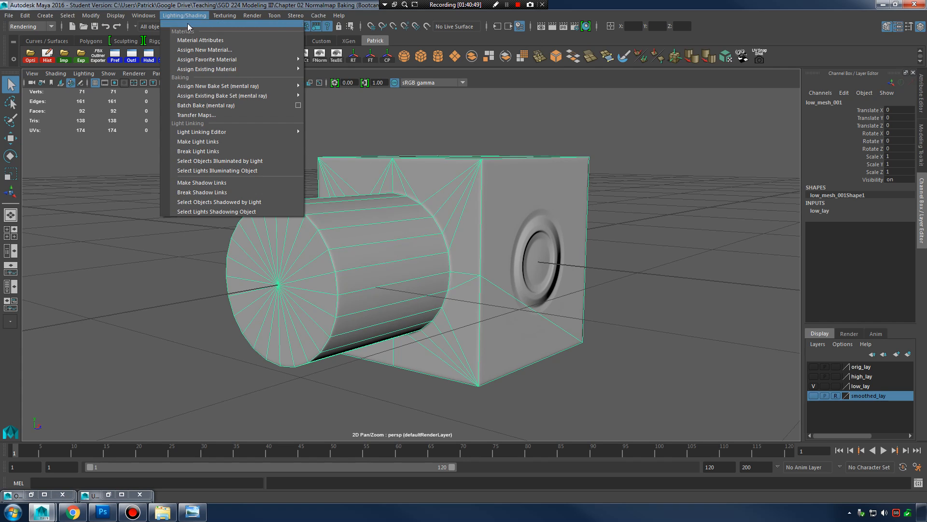
pyautogui.click(226, 115)
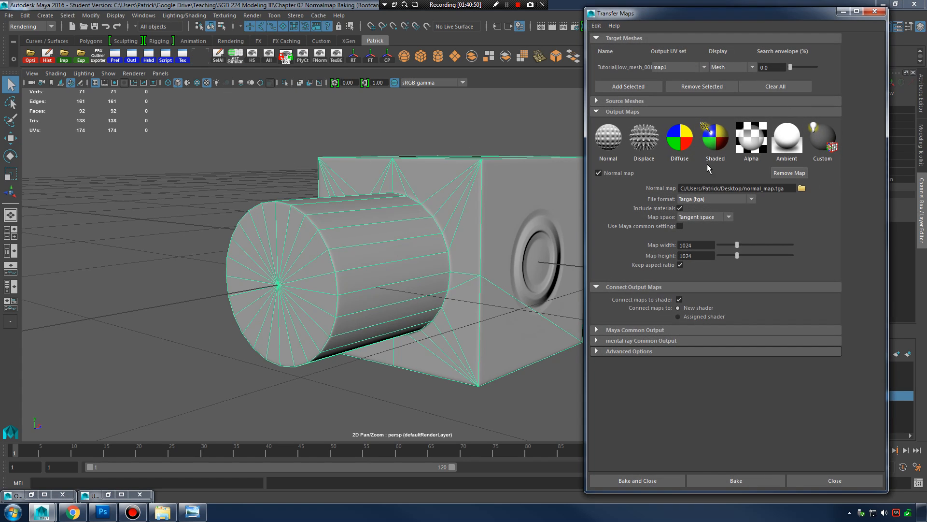
pyautogui.click(854, 12)
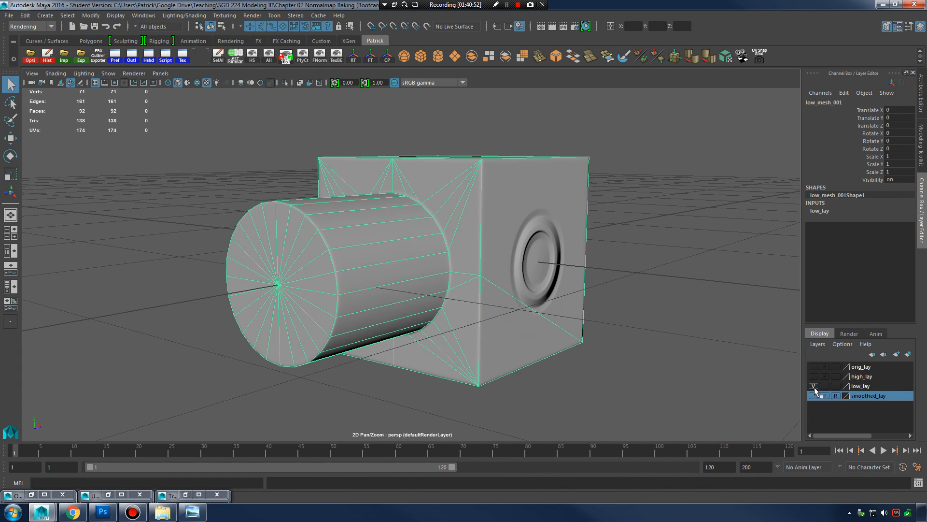
# Step: Make orig_lay, high_lay and smoothed_lay visible together with low_lay, and deselect the mesh
pyautogui.click(814, 386)
pyautogui.click(814, 387)
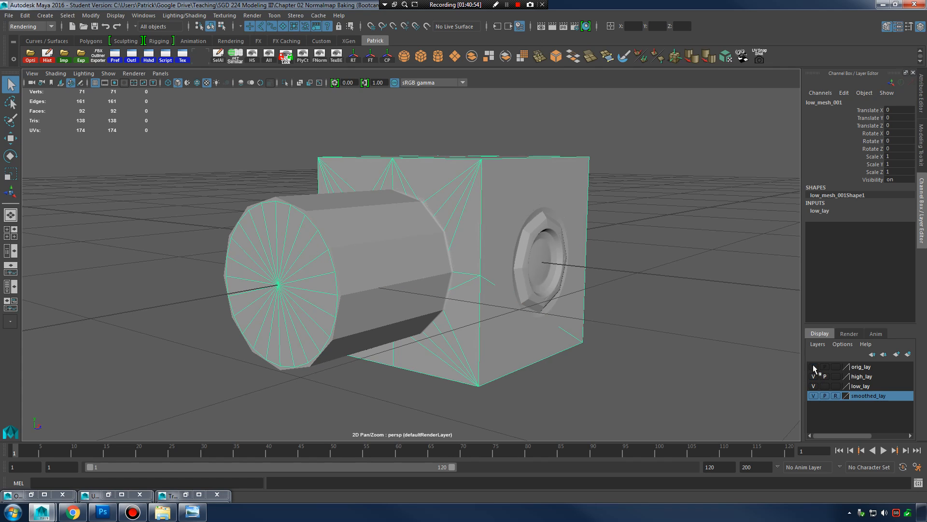
pyautogui.click(634, 212)
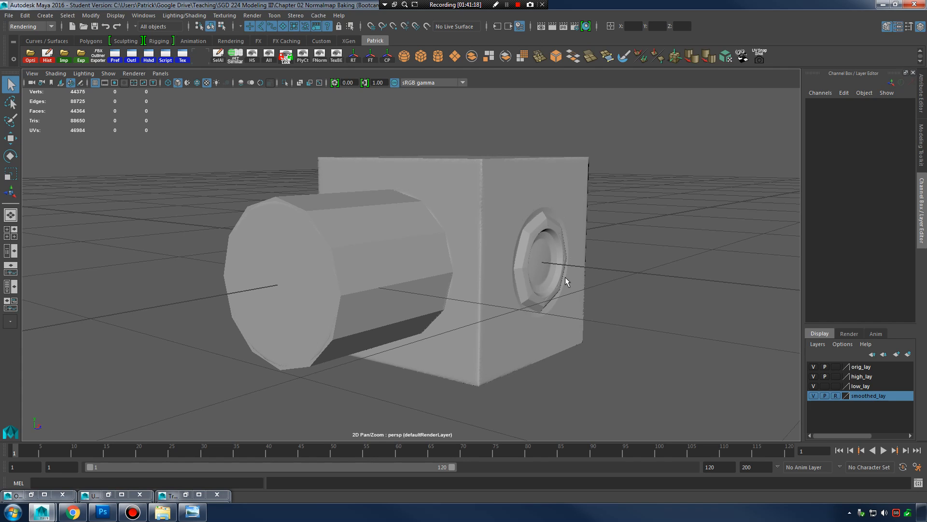
pyautogui.keyDown('alt'); pyautogui.moveTo(565, 276); pyautogui.dragTo(534, 265); pyautogui.keyUp('alt')
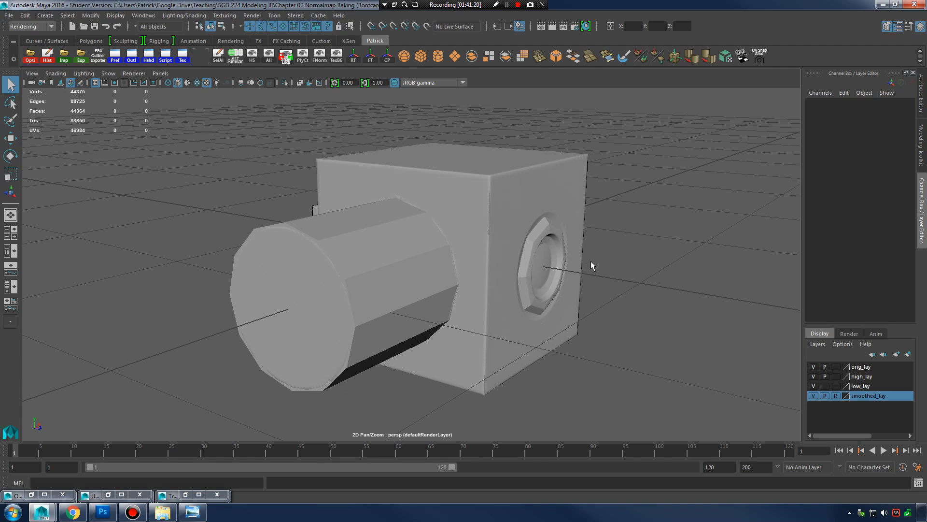
# Step: Open normalmap_bootcamp_barge_001.ma from the Downloadable Resources folder without saving the current scene
pyautogui.click(9, 15)
pyautogui.click(24, 36)
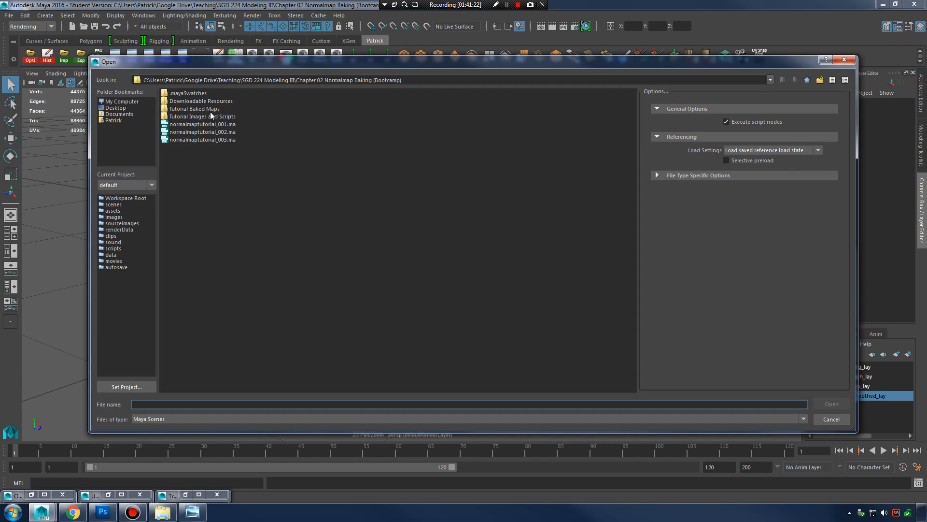
pyautogui.doubleClick(202, 101)
pyautogui.doubleClick(218, 94)
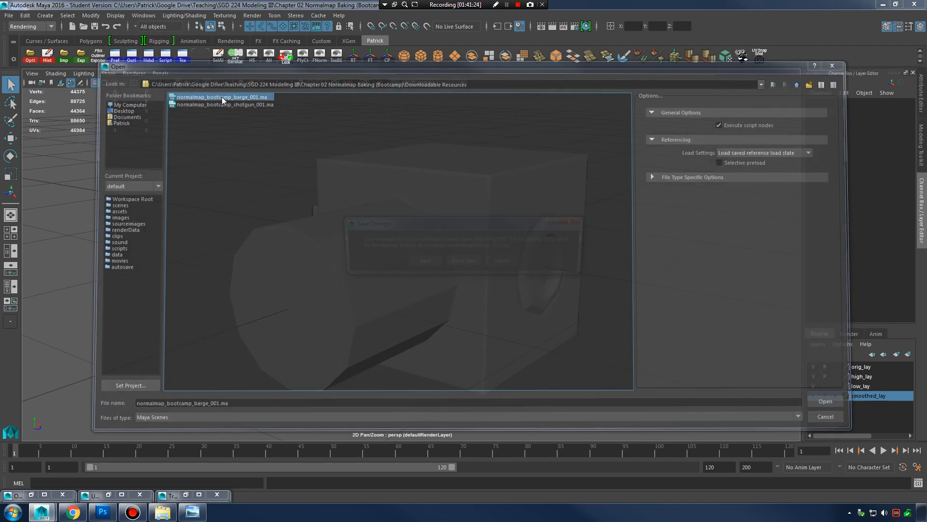
pyautogui.click(464, 262)
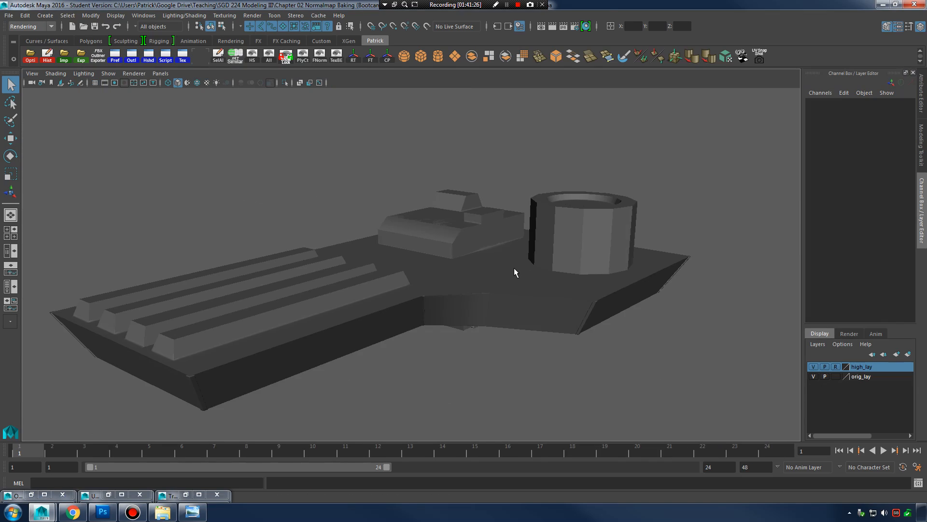
# Step: Inspect the barge, hide high_lay and select the original barge mesh to check its wireframe
pyautogui.click(589, 273)
pyautogui.keyDown('alt'); pyautogui.moveTo(589, 273); pyautogui.dragTo(570, 263); pyautogui.keyUp('alt')
pyautogui.click(648, 333)
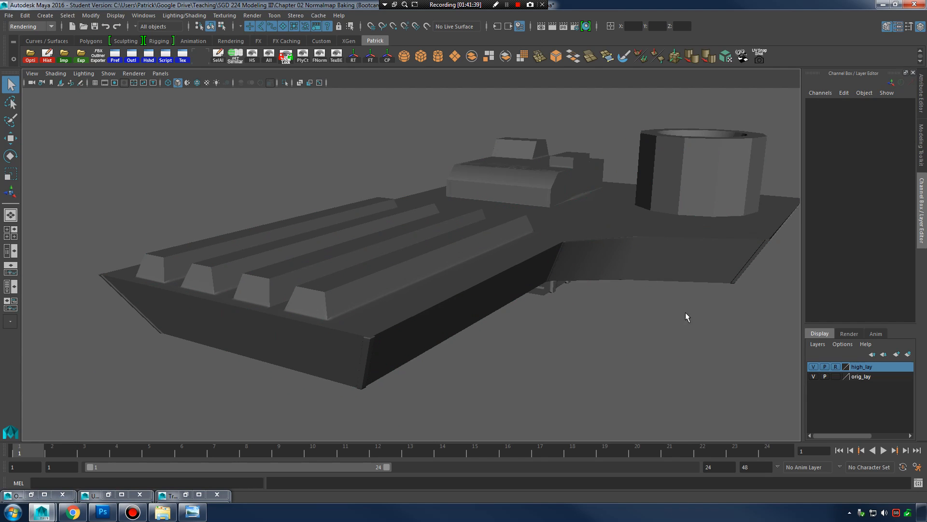
pyautogui.click(814, 367)
pyautogui.click(646, 274)
pyautogui.keyDown('alt'); pyautogui.moveTo(647, 278); pyautogui.dragTo(568, 314); pyautogui.keyUp('alt')
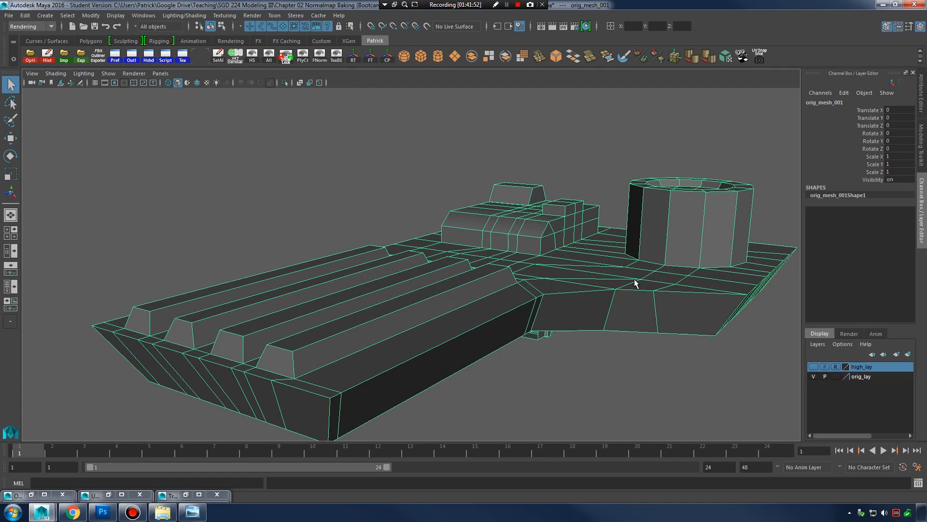
# Step: Toggle the visibility of orig_lay and high_lay to check which barge mesh each layer controls
pyautogui.click(813, 376)
pyautogui.click(814, 366)
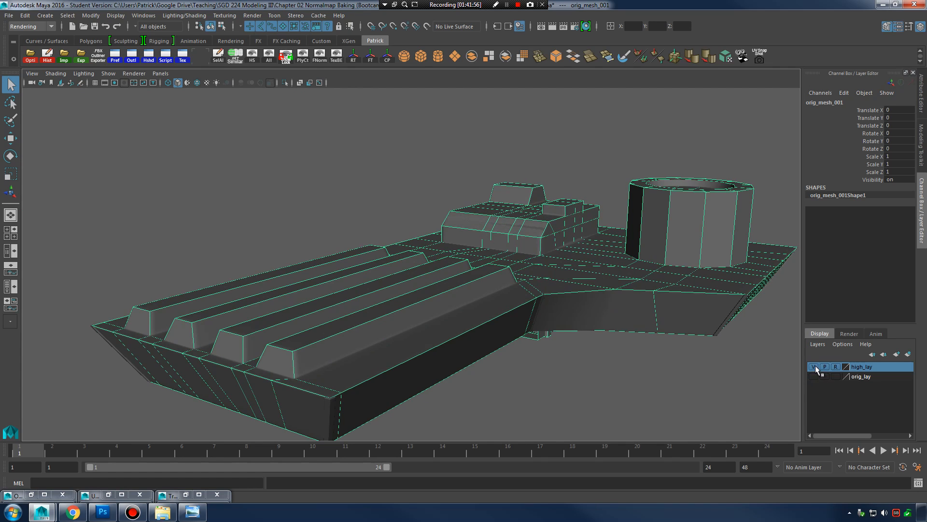
pyautogui.click(814, 377)
pyautogui.click(814, 366)
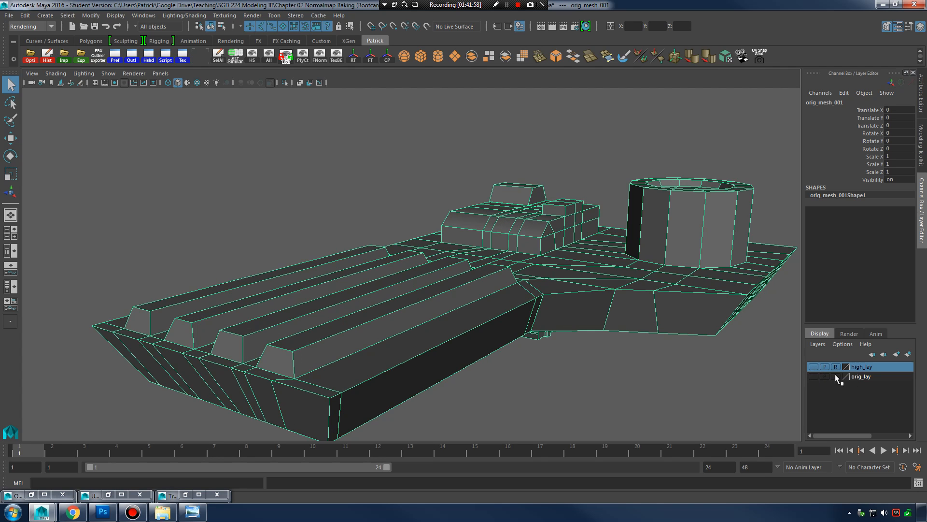
# Step: Add the selected original barge mesh to orig_lay and make high_lay visible
pyautogui.click(862, 377)
pyautogui.rightClick(862, 377)
pyautogui.click(861, 393)
pyautogui.click(814, 367)
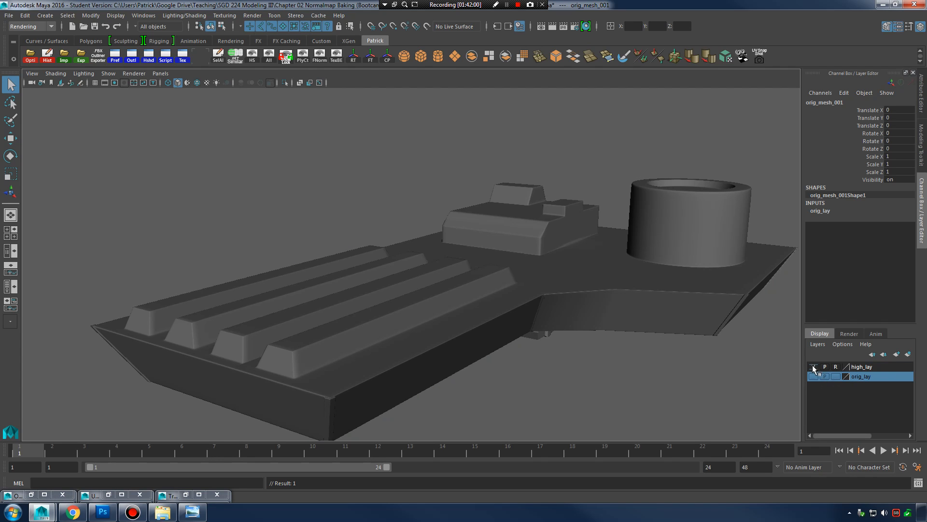
# Step: Turn off reference display for high_lay, select the smoothed high-poly barge to examine its wireframe, and deselect it
pyautogui.click(690, 265)
pyautogui.click(839, 368)
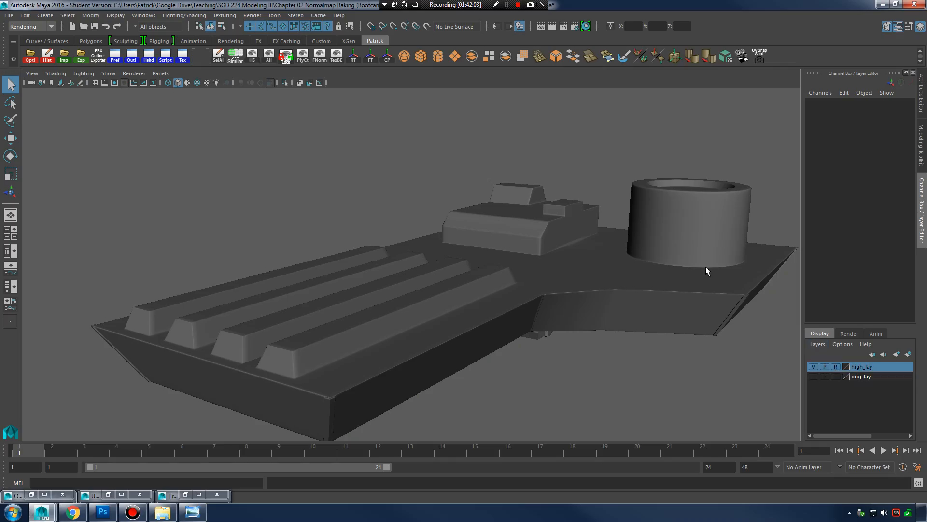
pyautogui.click(836, 367)
pyautogui.click(714, 281)
pyautogui.keyDown('alt'); pyautogui.moveTo(703, 296); pyautogui.dragTo(630, 293); pyautogui.keyUp('alt')
pyautogui.click(580, 192)
pyautogui.keyDown('alt'); pyautogui.moveTo(580, 192); pyautogui.dragTo(611, 277); pyautogui.keyUp('alt')
pyautogui.click(622, 280)
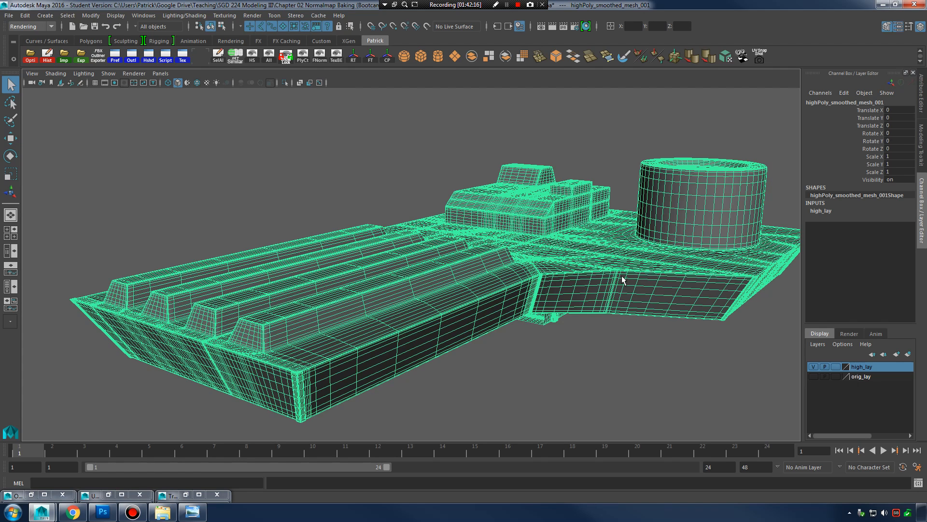
pyautogui.click(629, 164)
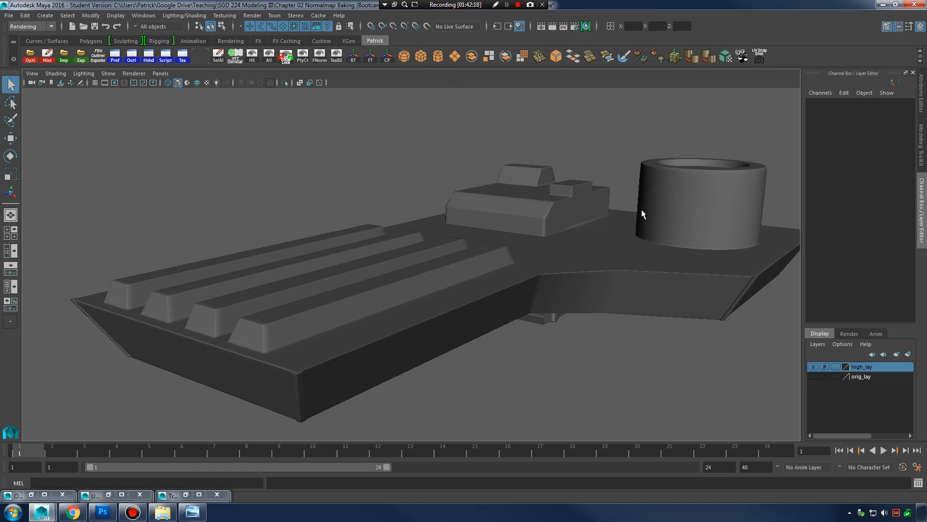
# Step: Compare orig_lay with high_lay, leave only orig_lay visible and select the original barge mesh
pyautogui.click(814, 375)
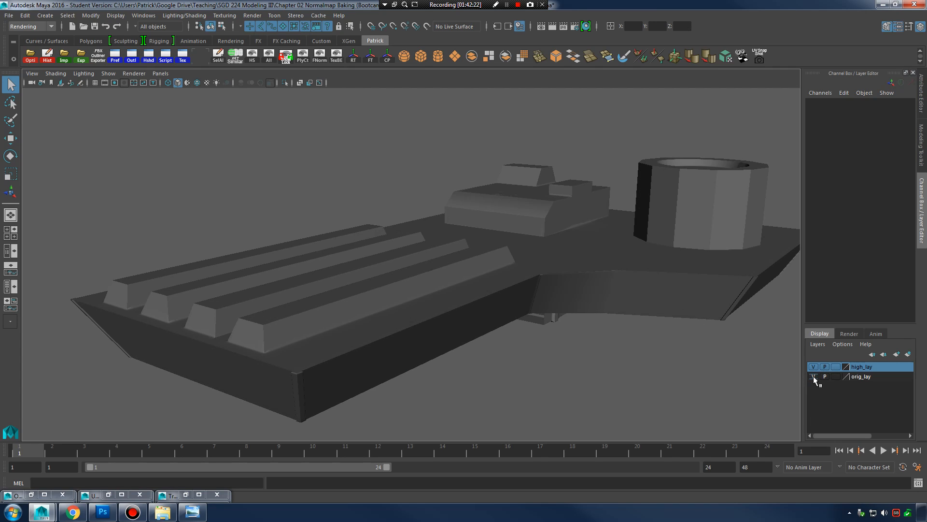
pyautogui.click(814, 375)
pyautogui.click(812, 366)
pyautogui.click(813, 366)
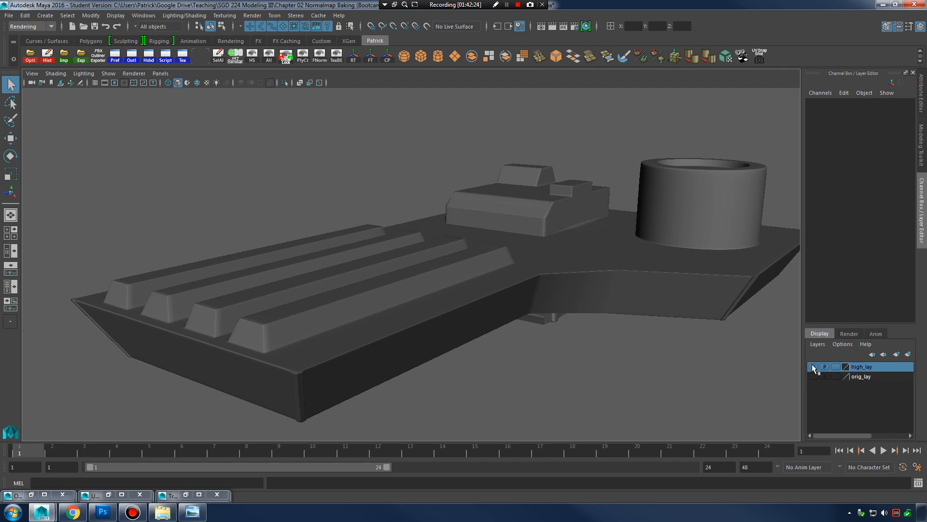
pyautogui.click(813, 367)
pyautogui.click(813, 376)
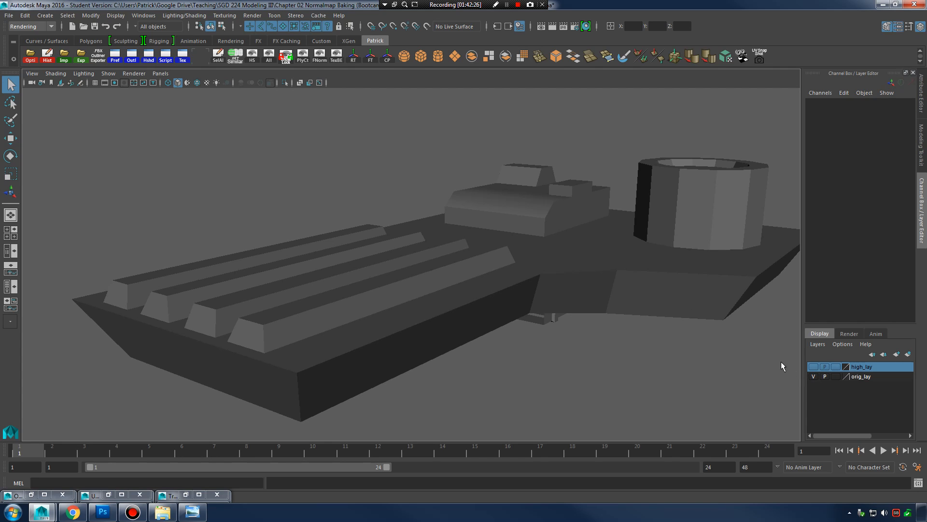
pyautogui.click(555, 242)
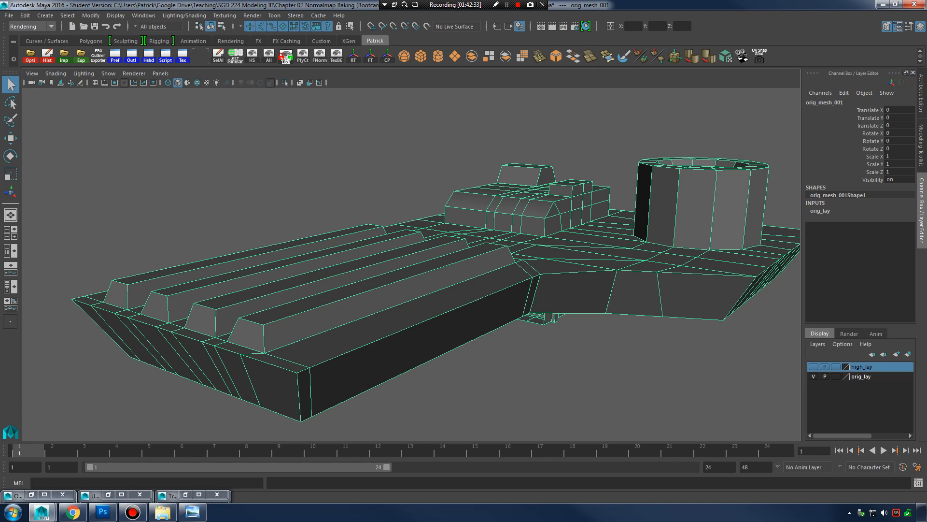
# Step: Switch to Windows Photo Viewer and browse the three barge_UV_islands images through to barge_UV_solution.JPG
pyautogui.hotkey('alt', 'Tab')
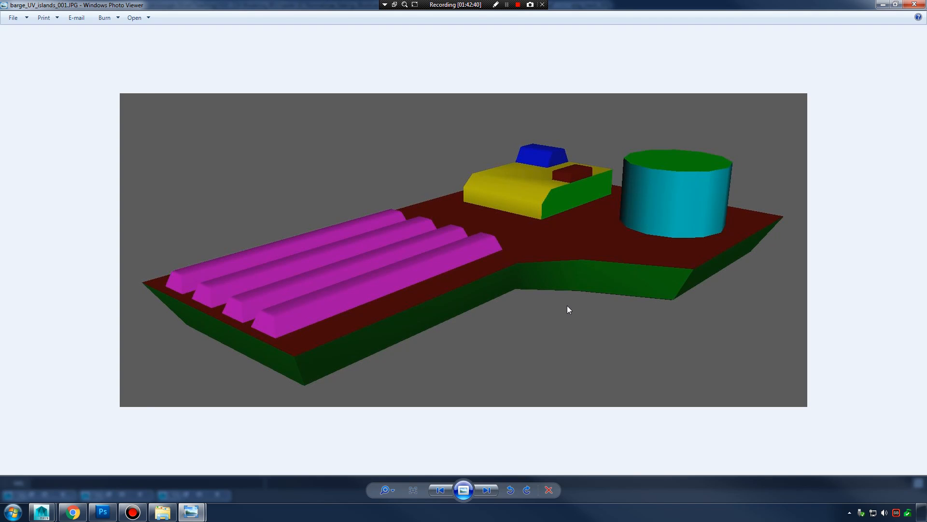
pyautogui.press('Right')
pyautogui.press('Right')
pyautogui.press('Left')
pyautogui.press('Right')
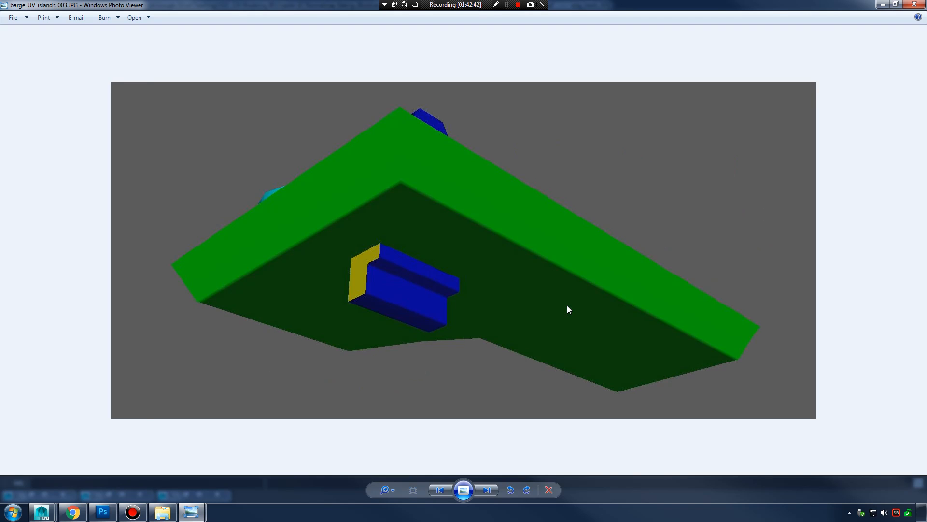
pyautogui.press('Left')
pyautogui.press('Left')
pyautogui.press('Right')
pyautogui.press('Right')
pyautogui.press('Right')
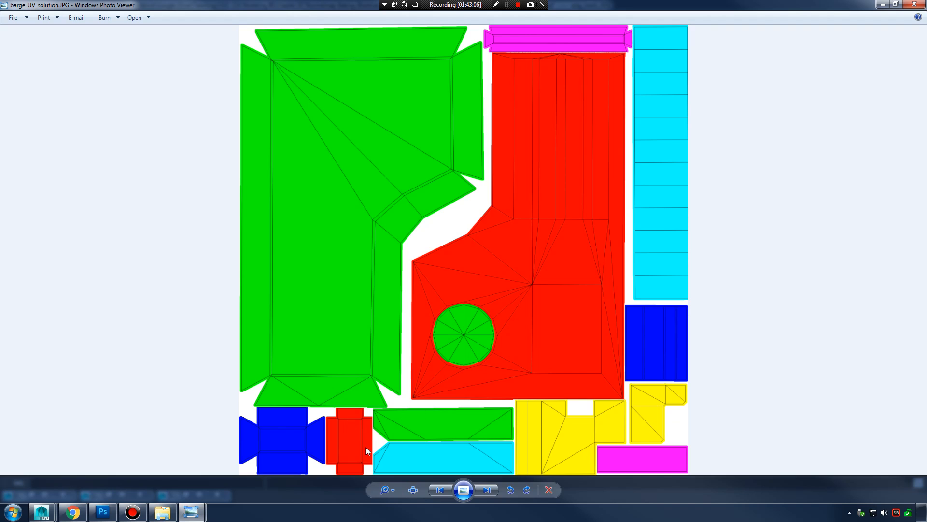
# Step: Compare the raised block's green side in barge_UV_islands_001.JPG with its shell in barge_UV_solution.JPG, also consulting barge_UV_islands_002.JPG
pyautogui.press('Left')
pyautogui.press('Left')
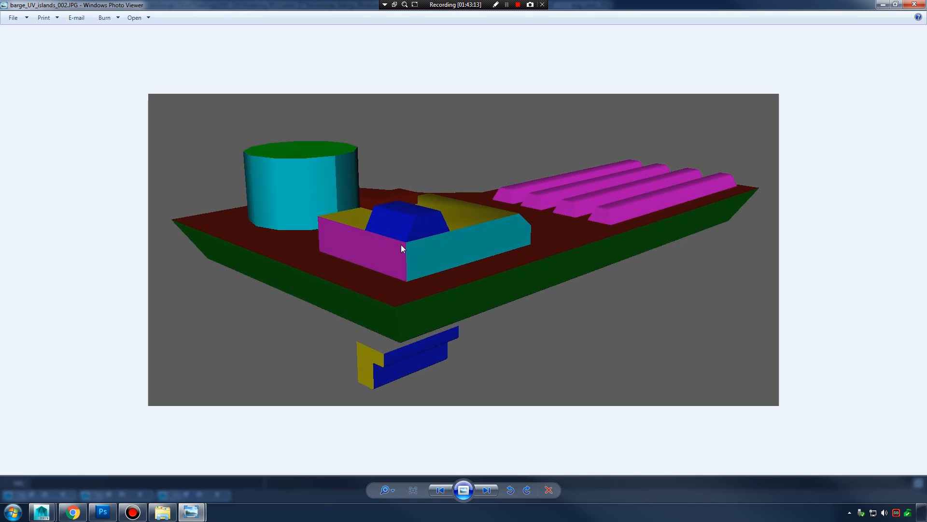
pyautogui.press('Left')
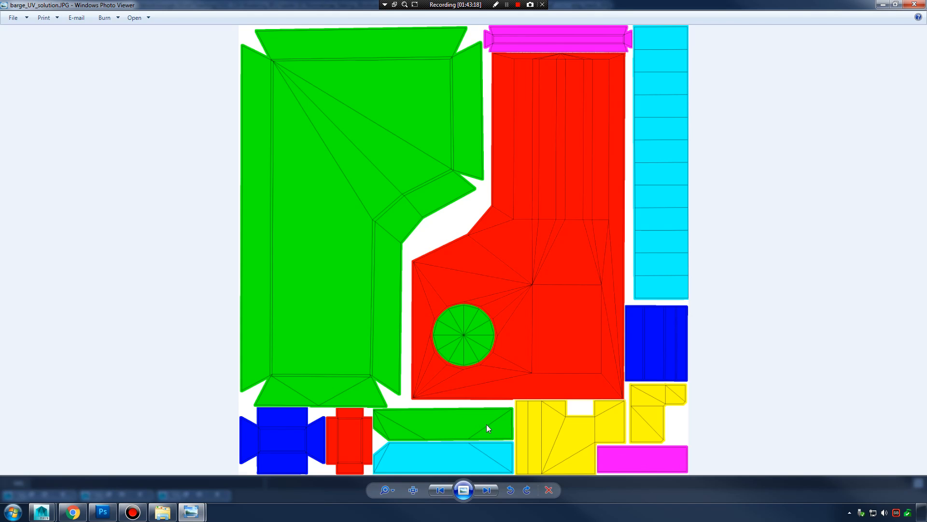
pyautogui.press('Left')
pyautogui.press('Left')
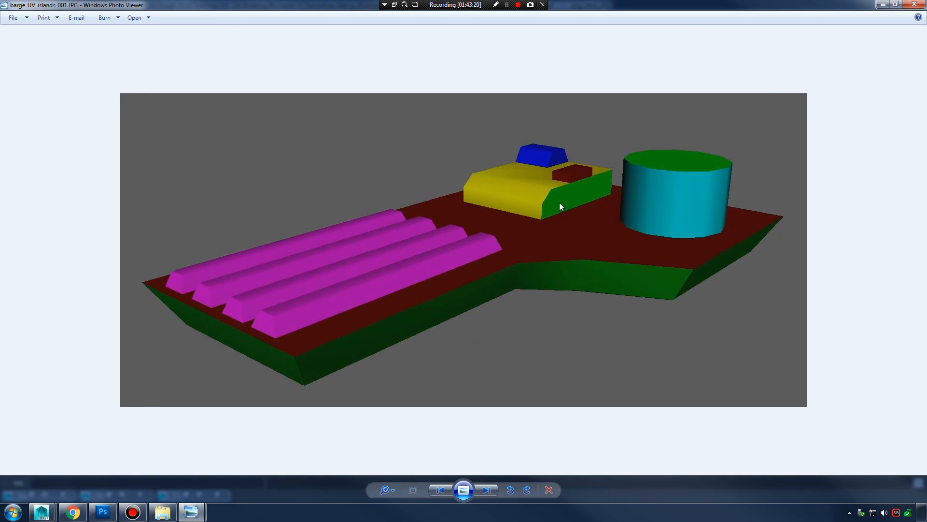
pyautogui.press('Right')
pyautogui.press('Left')
pyautogui.press('Right')
pyautogui.press('Right')
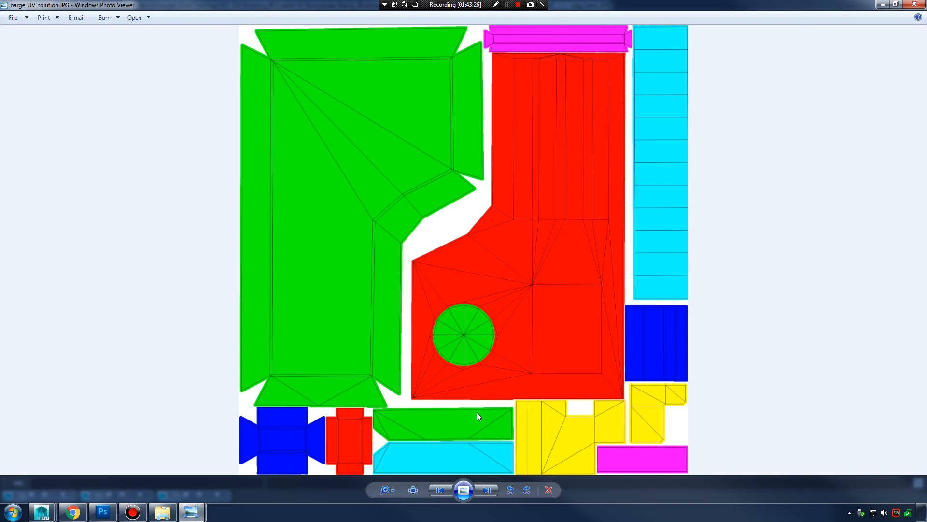
# Step: Match the raised block's pink and cyan faces in barge_UV_islands_002.JPG to their shells in barge_UV_solution.JPG
pyautogui.press('Left')
pyautogui.press('Left')
pyautogui.press('Right')
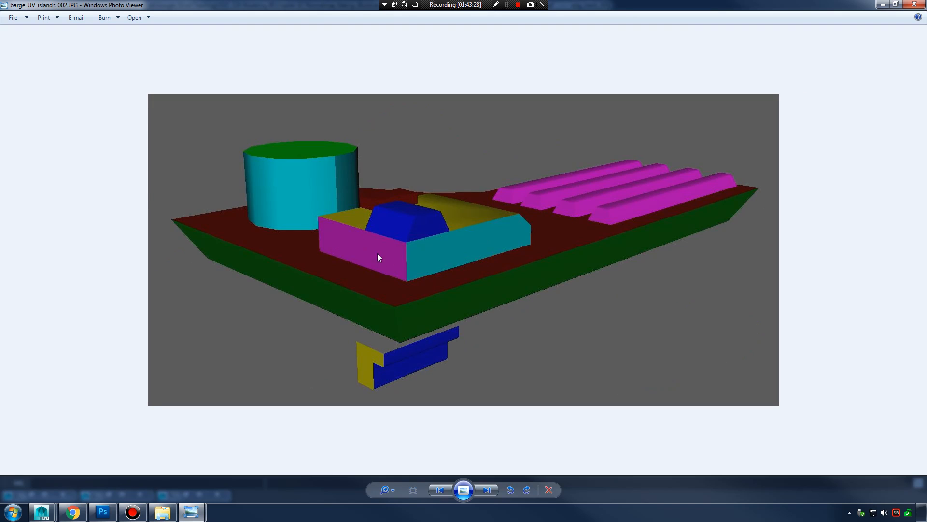
pyautogui.press('Left')
pyautogui.press('Right')
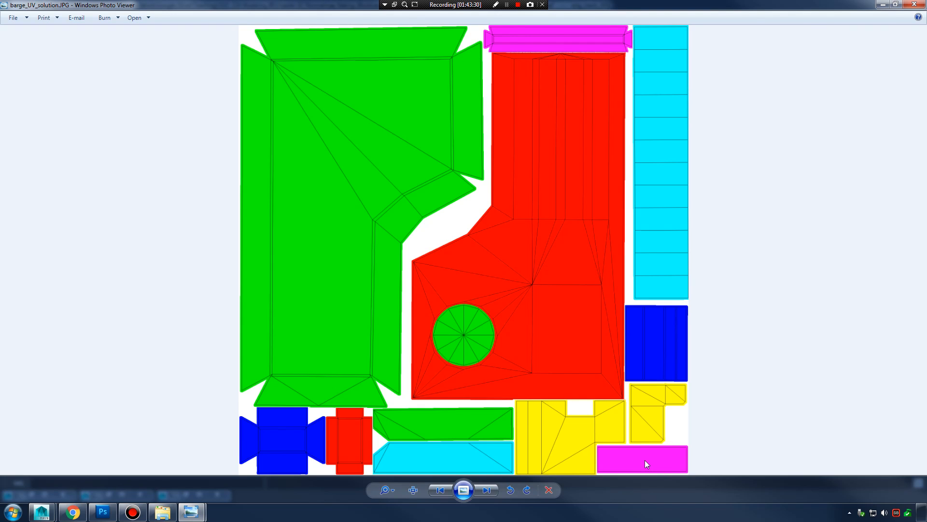
pyautogui.press('Left')
pyautogui.press('Left')
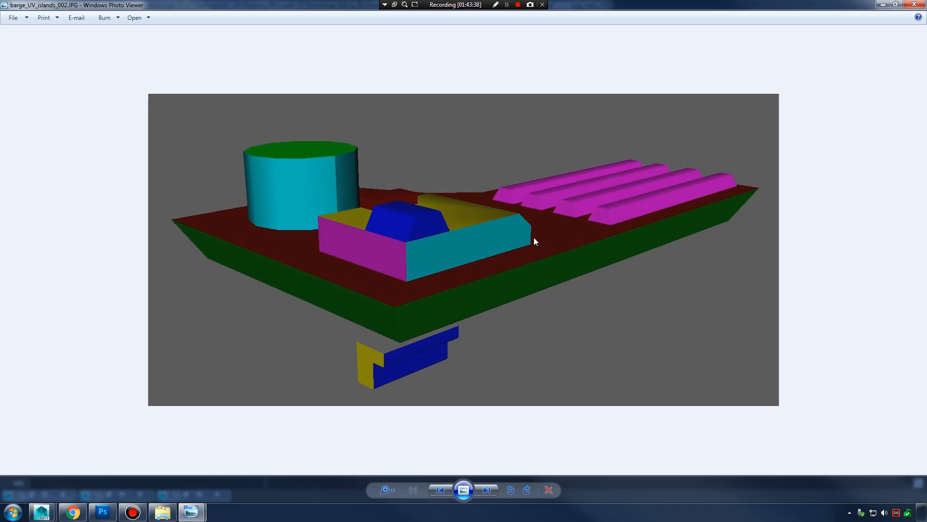
pyautogui.press('Right')
pyautogui.press('Right')
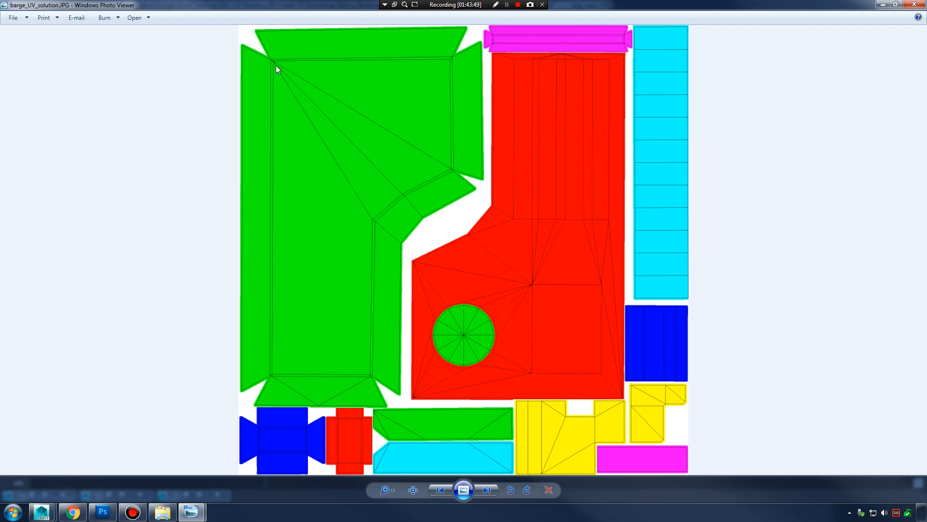
# Step: Examine the barge's green hull in barge_UV_islands_003.JPG and barge_UV_islands_002.JPG against its shell in barge_UV_solution.JPG
pyautogui.press('Left')
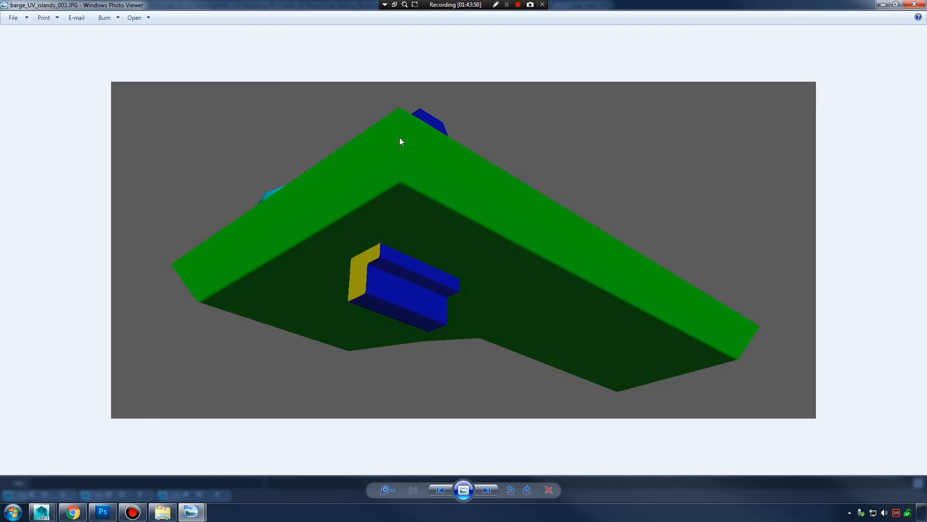
pyautogui.press('Left')
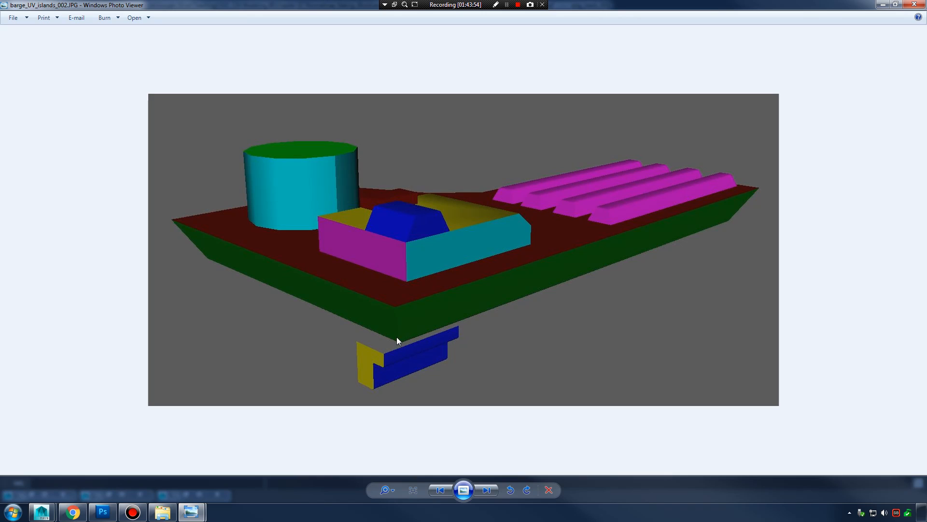
pyautogui.press('Right')
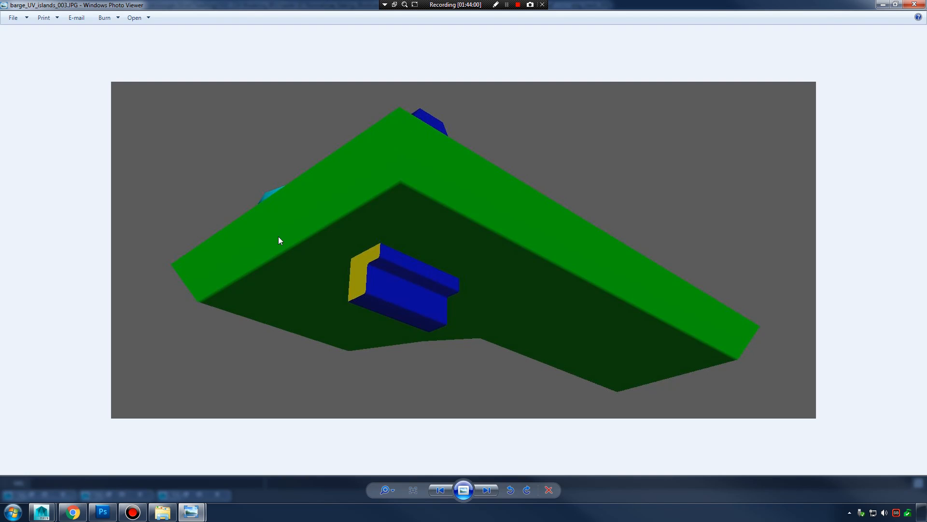
pyautogui.press('Right')
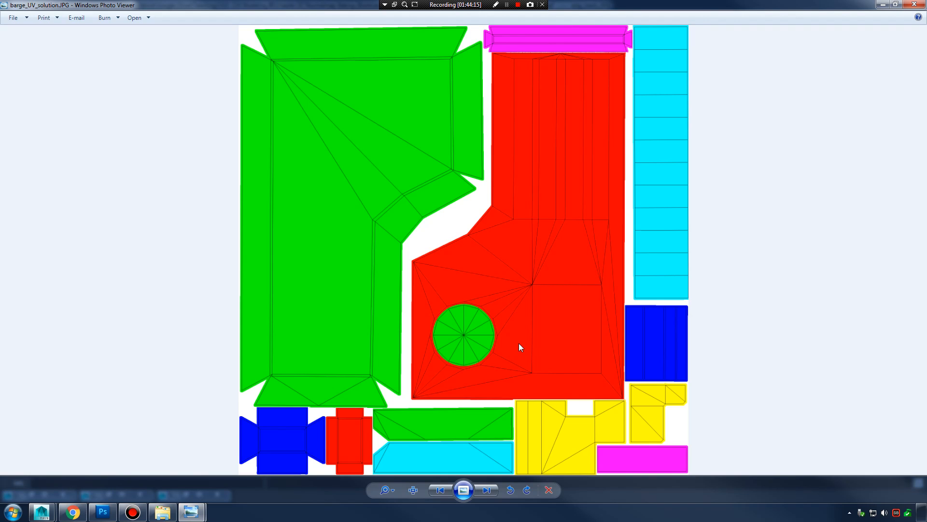
# Step: Browse back through the barge's real-time detail normal screenshots to barge_normal_from_bake.jpg
pyautogui.press('Left')
pyautogui.press('Left')
pyautogui.press('Left')
pyautogui.press('Left')
pyautogui.press('Left')
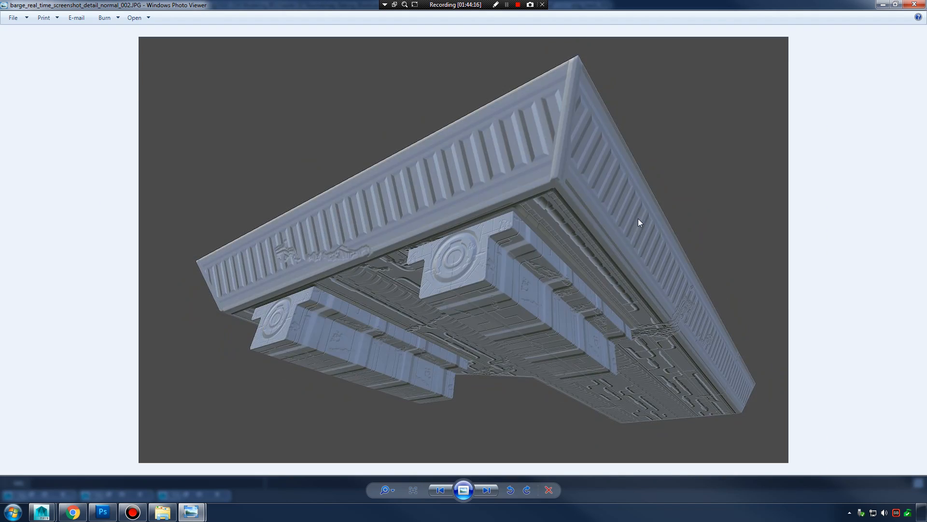
pyautogui.press('Left')
pyautogui.press('Left')
pyautogui.press('Left')
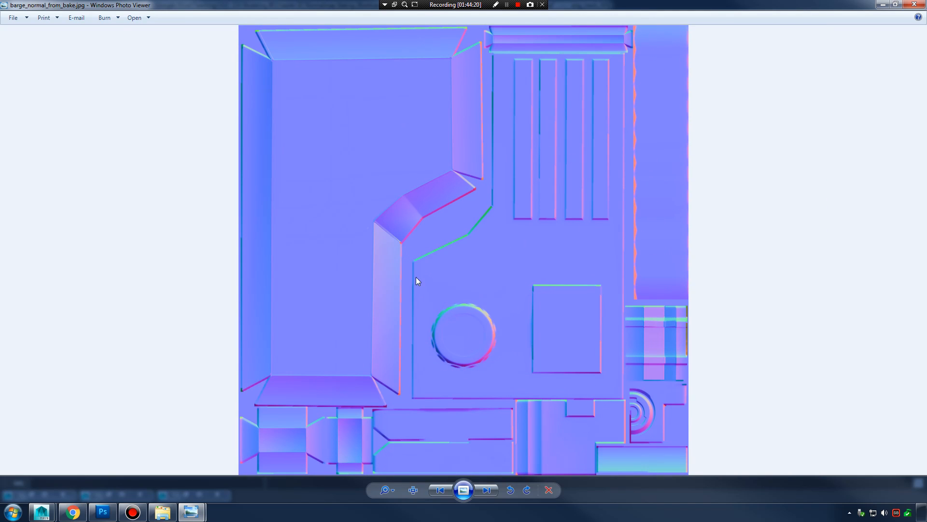
# Step: Compare barge_normal_from_bake.jpg with barge_normal_with_detail.jpg by alternating between the two normal maps
pyautogui.press('Right')
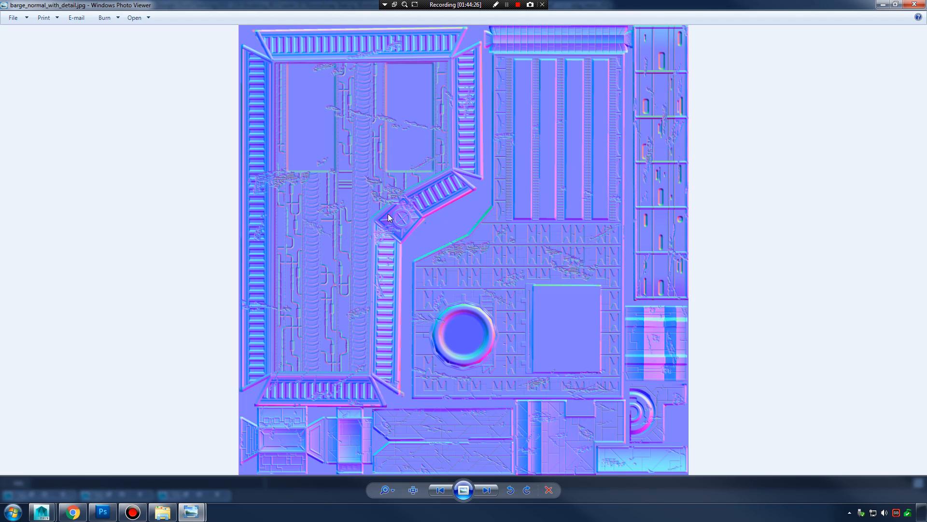
pyautogui.press('Left')
pyautogui.press('Right')
pyautogui.press('Left')
pyautogui.press('Right')
pyautogui.press('Left')
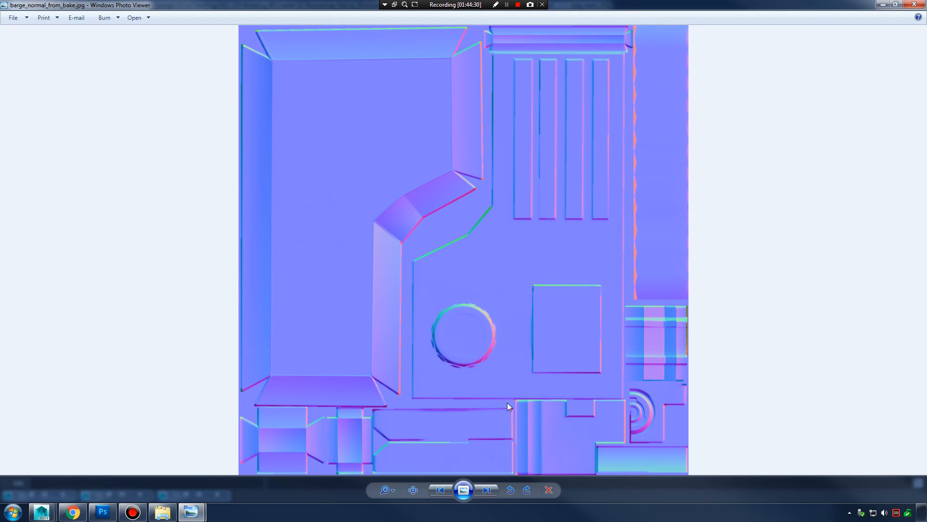
pyautogui.press('Right')
pyautogui.press('Left')
pyautogui.press('Right')
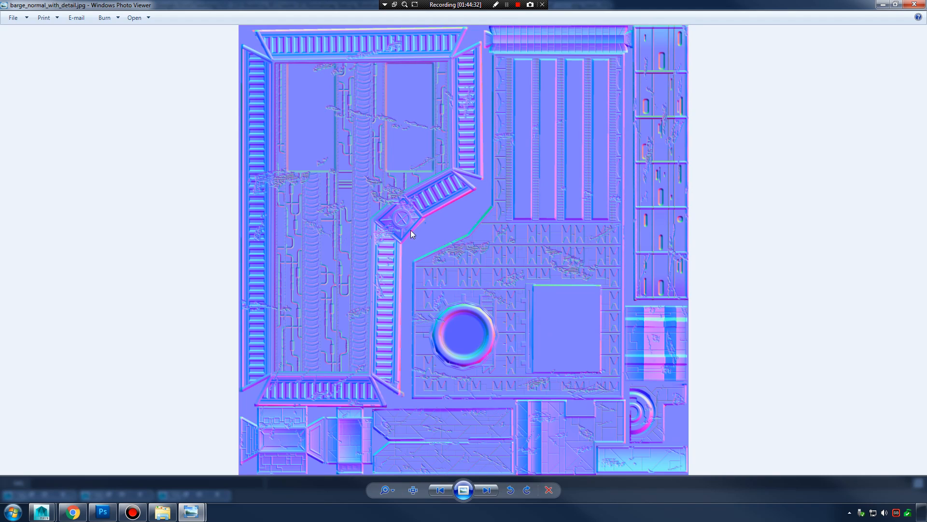
# Step: Compare the barge's base and detail normal map screenshots, browsing forward to barge_splash_page.jpg
pyautogui.press('Right')
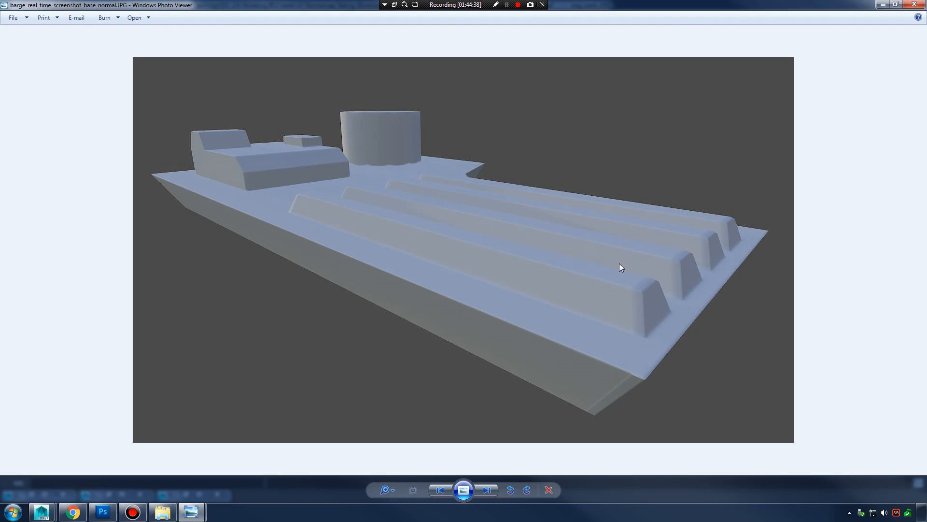
pyautogui.press('Left')
pyautogui.press('Left')
pyautogui.press('Right')
pyautogui.press('Right')
pyautogui.press('Right')
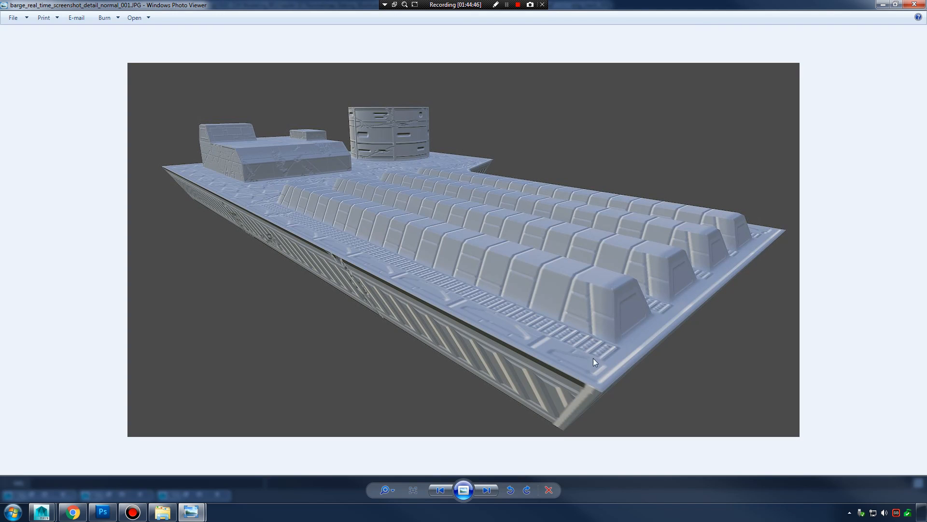
pyautogui.press('Right')
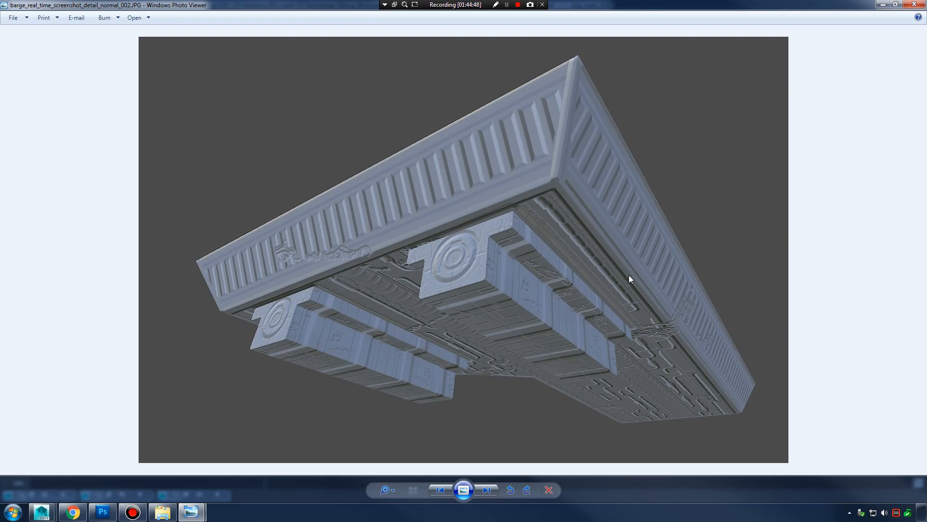
pyautogui.press('Right')
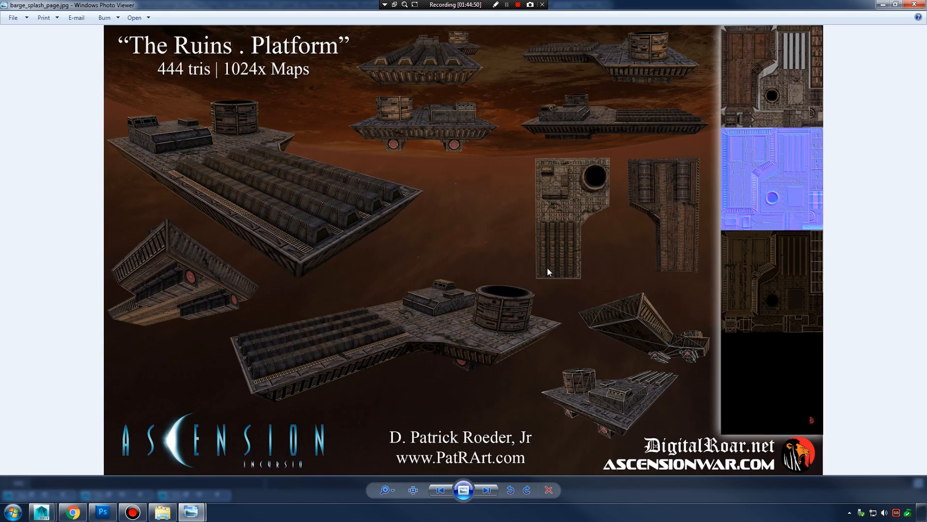
# Step: Examine the finished textured barge, its title and its map thumbnails in barge_splash_page.jpg
pyautogui.scroll(2, 501, 276)
pyautogui.scroll(2, 407, 242)
pyautogui.scroll(2, 600, 259)
pyautogui.scroll(-4, 580, 260)
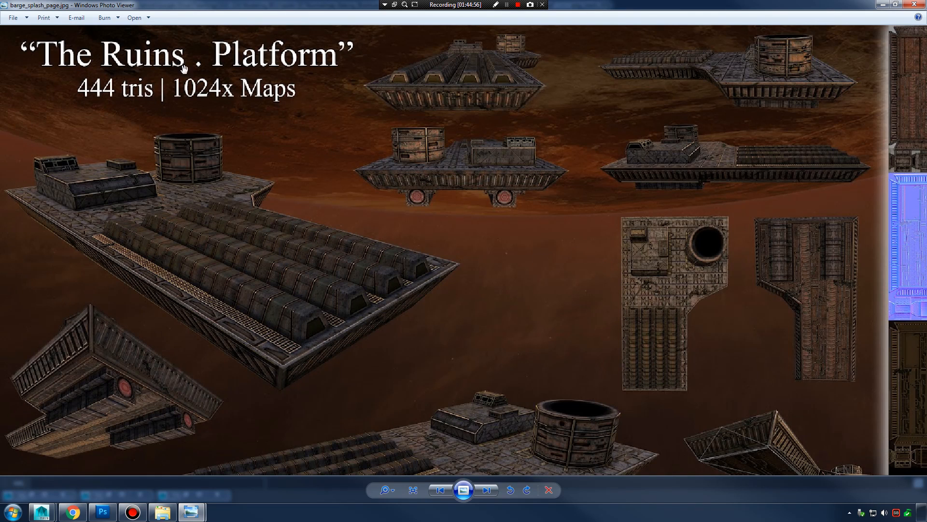
pyautogui.scroll(-1, 324, 104)
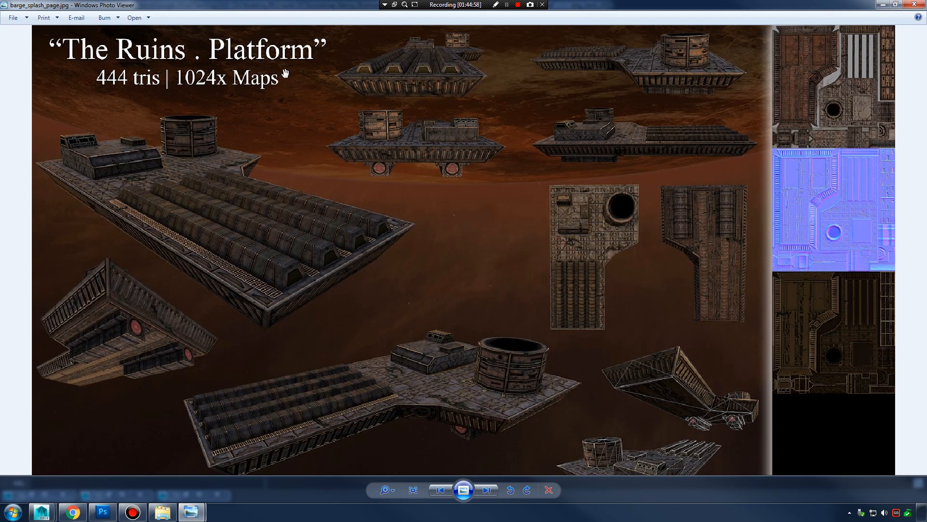
pyautogui.moveTo(468, 271); pyautogui.dragTo(470, 196)
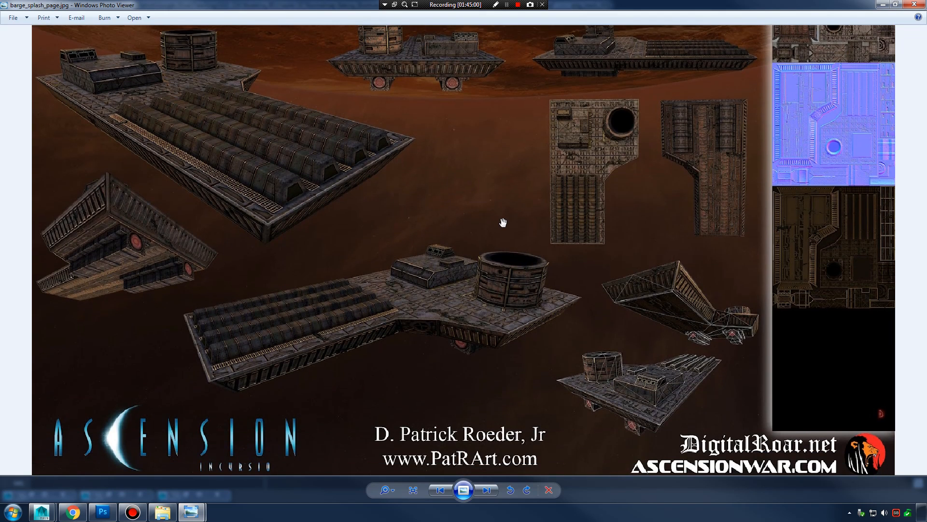
pyautogui.scroll(-1, 508, 227)
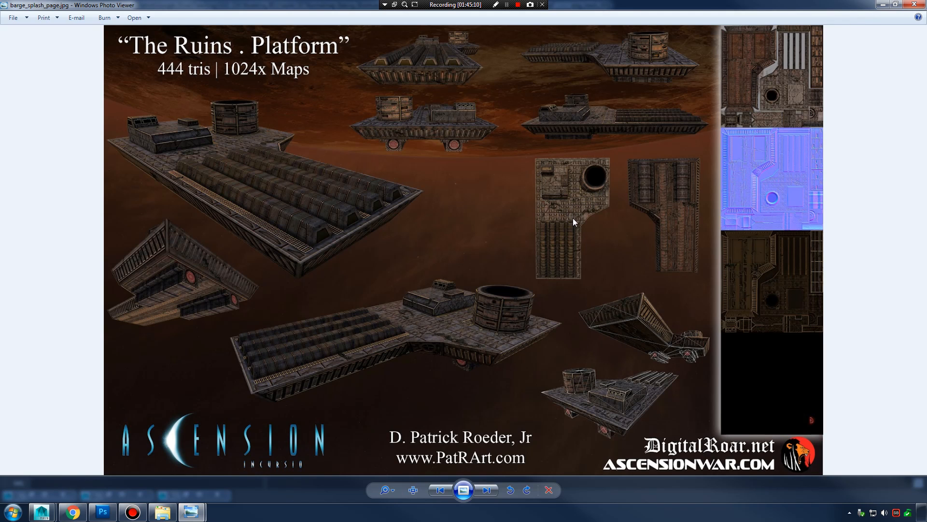
# Step: Browse on to the normal maps and compare barge_normal_from_bake.jpg with barge_normal_with_detail.jpg again
pyautogui.press('Right')
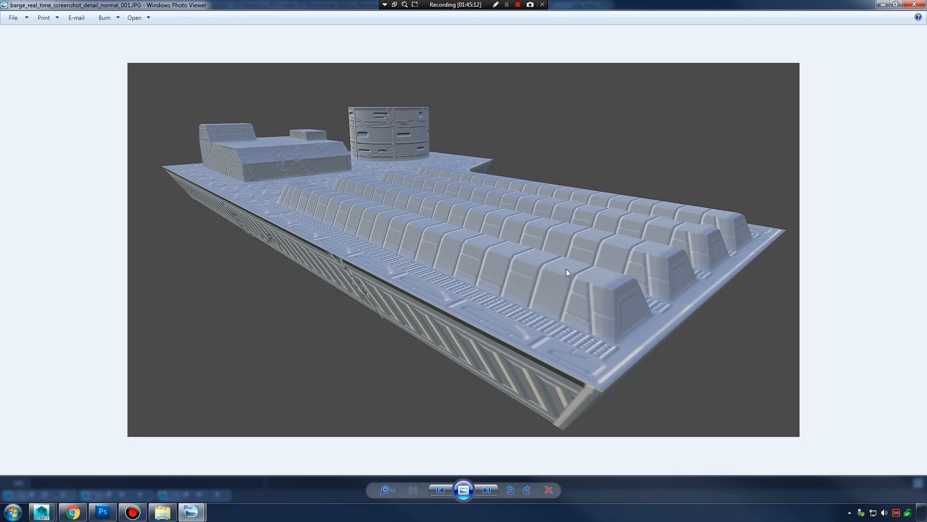
pyautogui.press('Right')
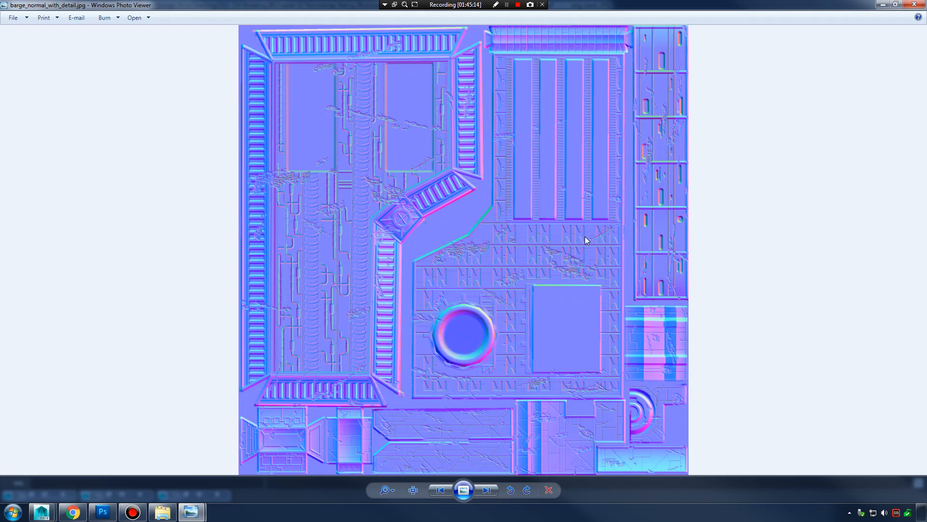
pyautogui.press('Right')
pyautogui.press('Left')
pyautogui.press('Right')
pyautogui.press('Left')
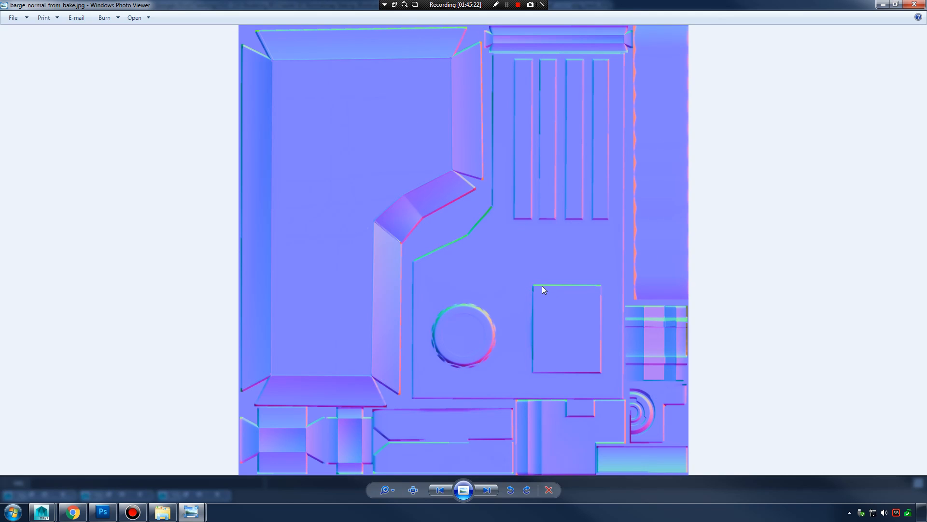
pyautogui.press('Right')
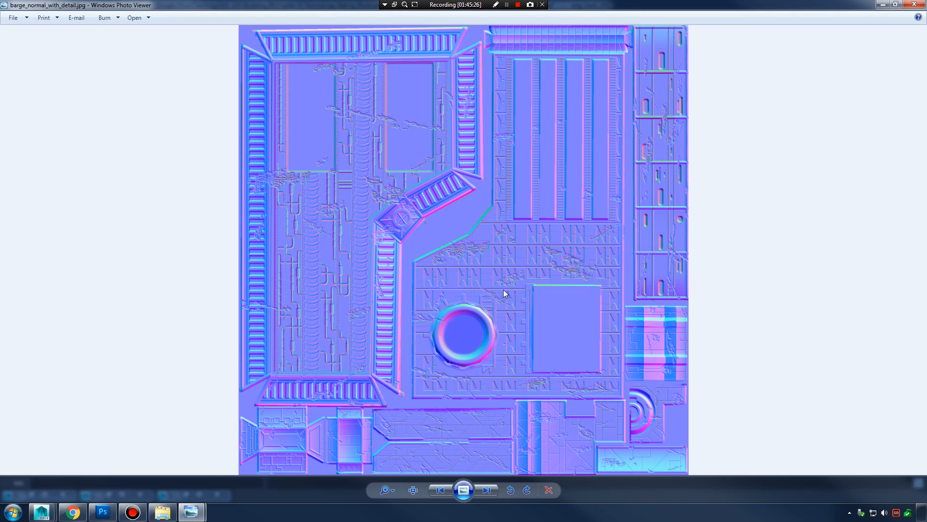
# Step: Review the barge's real-time renders, from the detail normal views back to barge_real_time_screenshot_base_normal.JPG
pyautogui.press('Right')
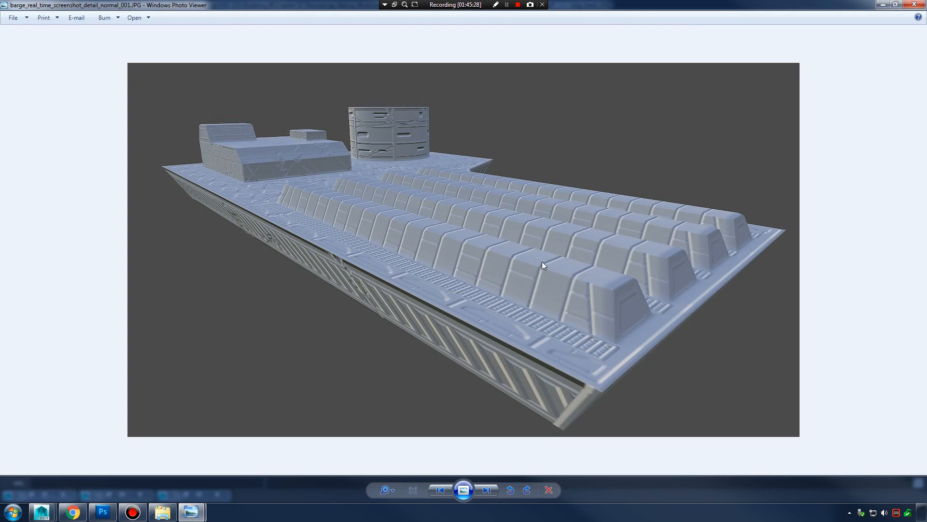
pyautogui.press('Right')
pyautogui.press('Right')
pyautogui.press('Right')
pyautogui.press('Right')
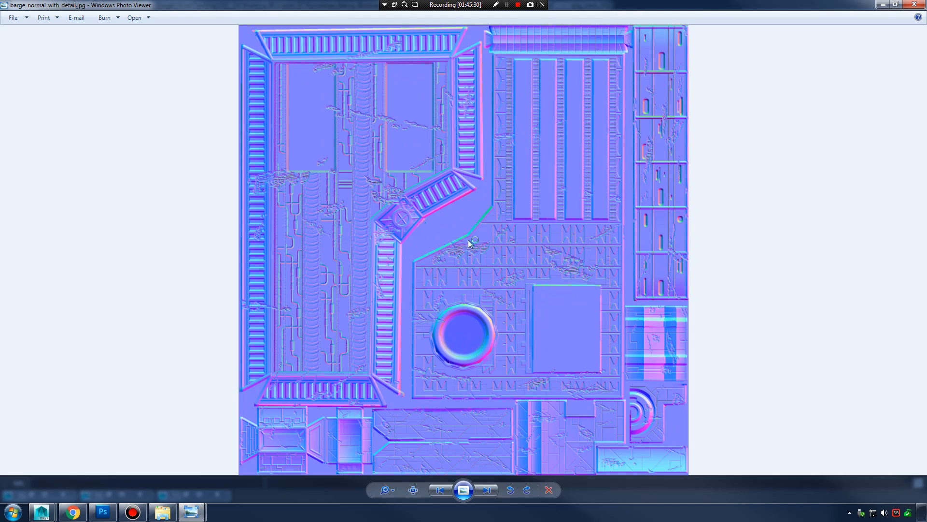
pyautogui.press('Right')
pyautogui.press('Left')
pyautogui.press('Left')
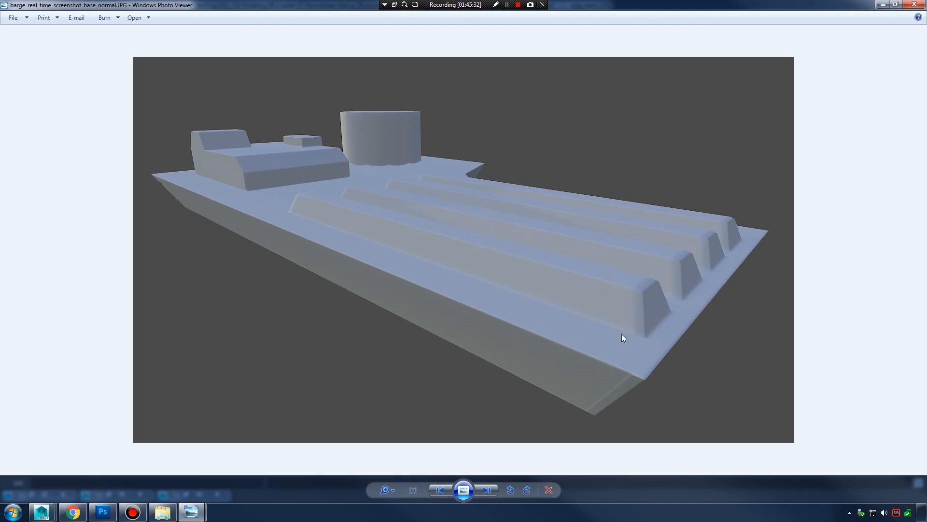
# Step: Close the reference image, return to Maya and save the barge scene
pyautogui.click(916, 6)
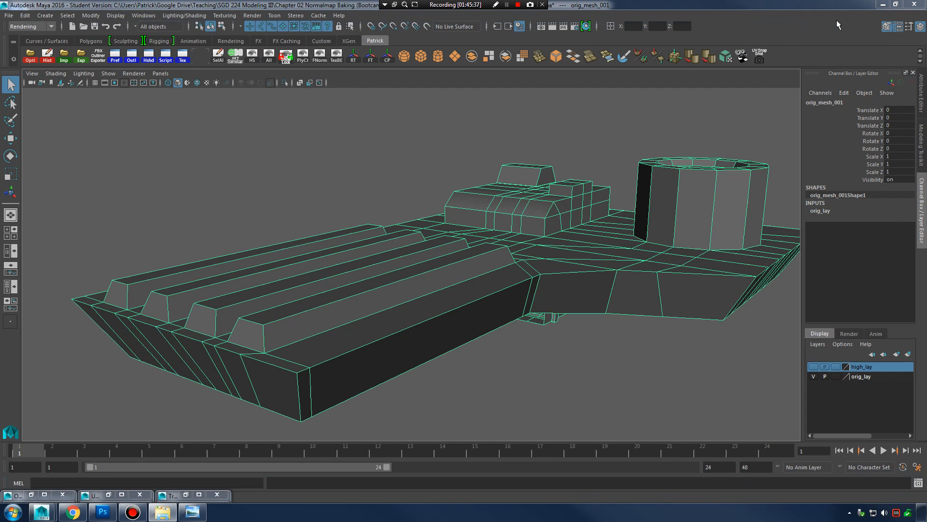
pyautogui.click(8, 16)
pyautogui.click(53, 54)
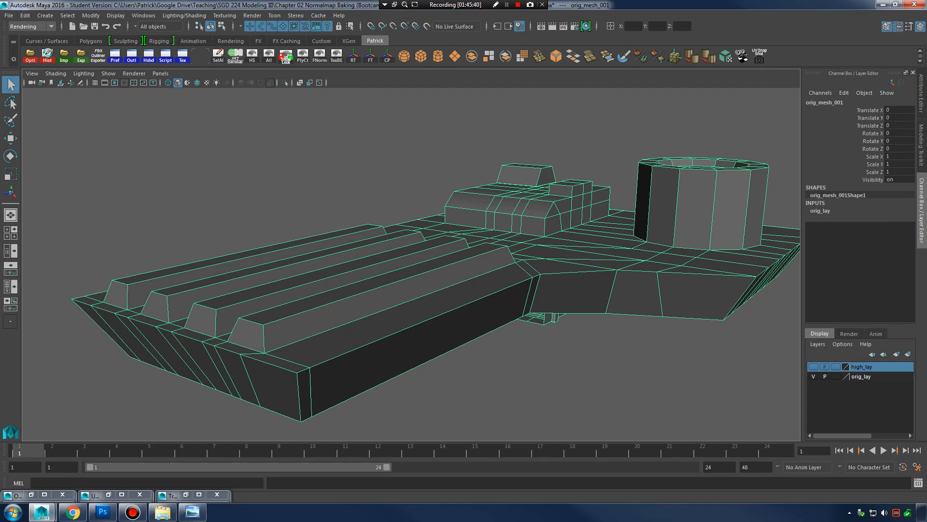
pyautogui.click(442, 264)
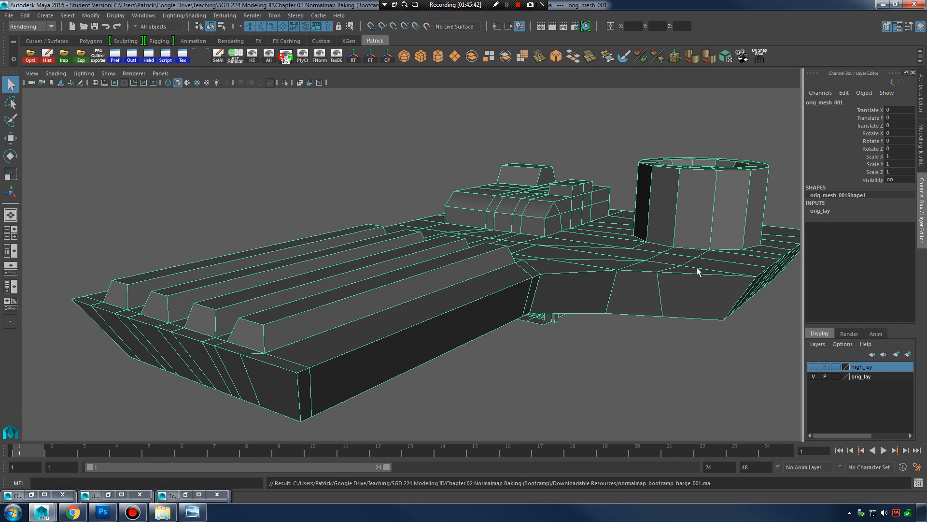
# Step: Open the scene normalmap_bootcamp_shotgun_001.ma from the Downloadable Resources folder
pyautogui.click(7, 16)
pyautogui.click(35, 43)
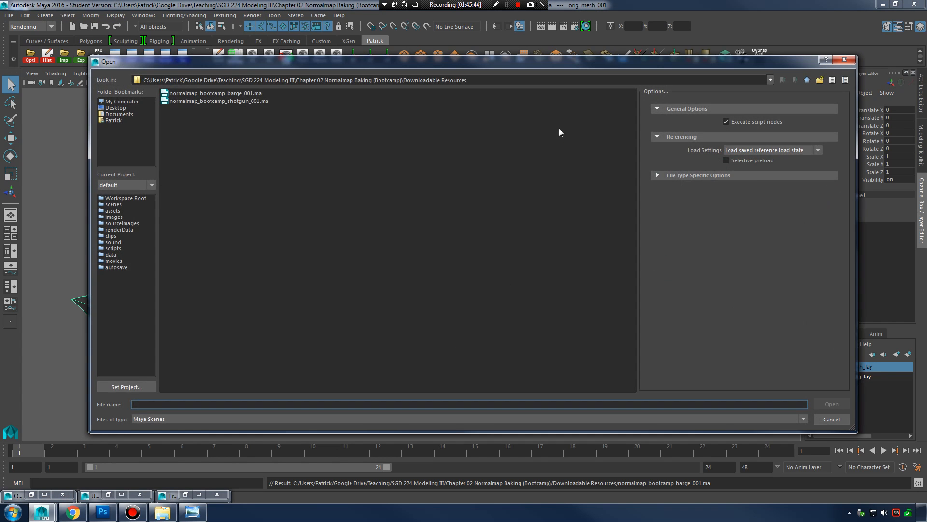
pyautogui.click(234, 101)
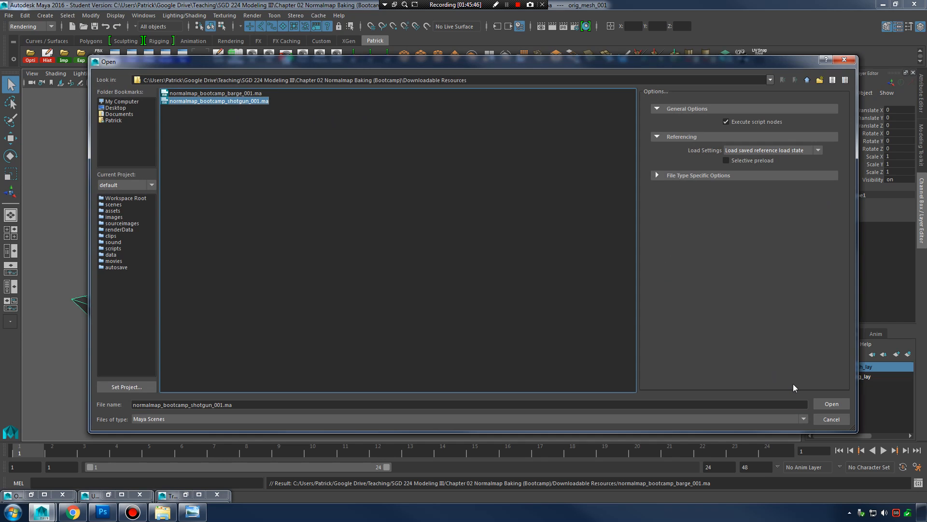
pyautogui.click(831, 404)
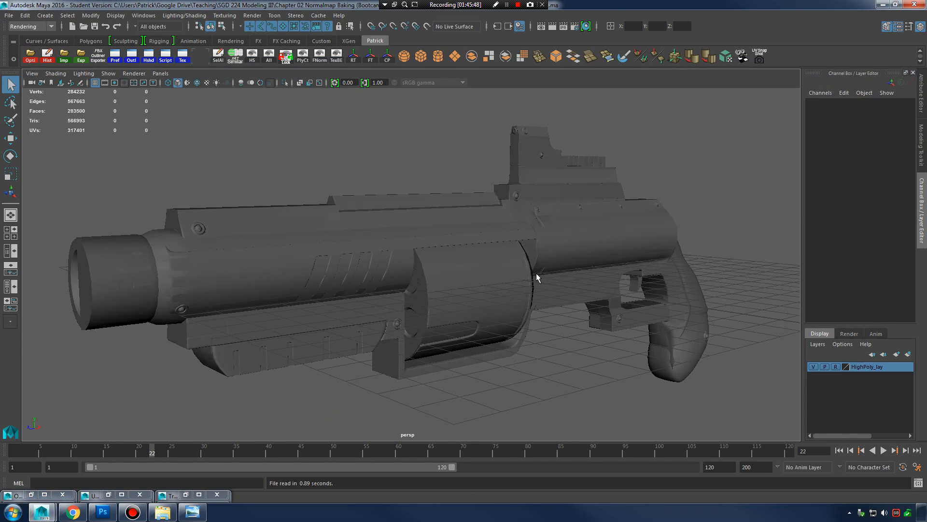
# Step: Hide the HighPoly_lay display layer and select the original low-poly gun body
pyautogui.keyDown('alt'); pyautogui.moveTo(598, 246); pyautogui.dragTo(470, 216); pyautogui.keyUp('alt')
pyautogui.click(815, 366)
pyautogui.click(815, 367)
pyautogui.click(816, 366)
pyautogui.click(576, 231)
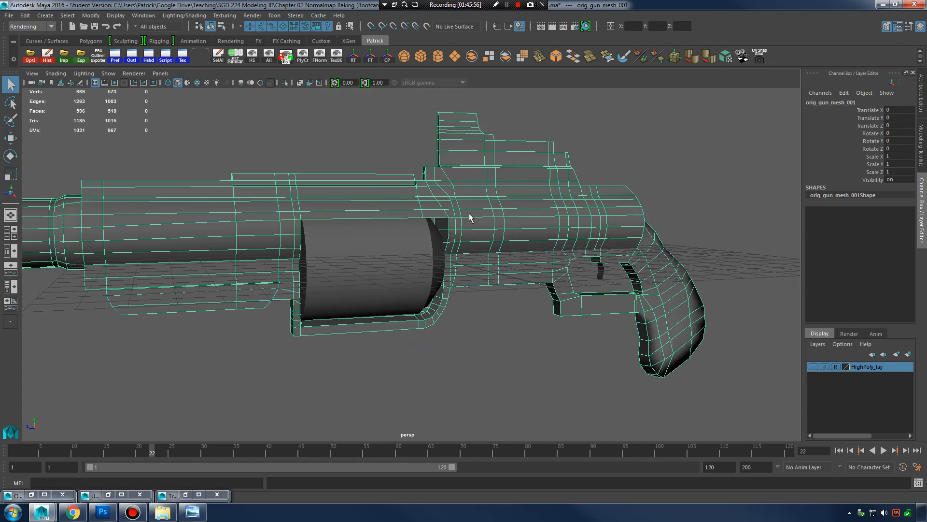
pyautogui.click(896, 355)
pyautogui.keyDown('alt'); pyautogui.moveTo(513, 338); pyautogui.dragTo(579, 307); pyautogui.keyUp('alt')
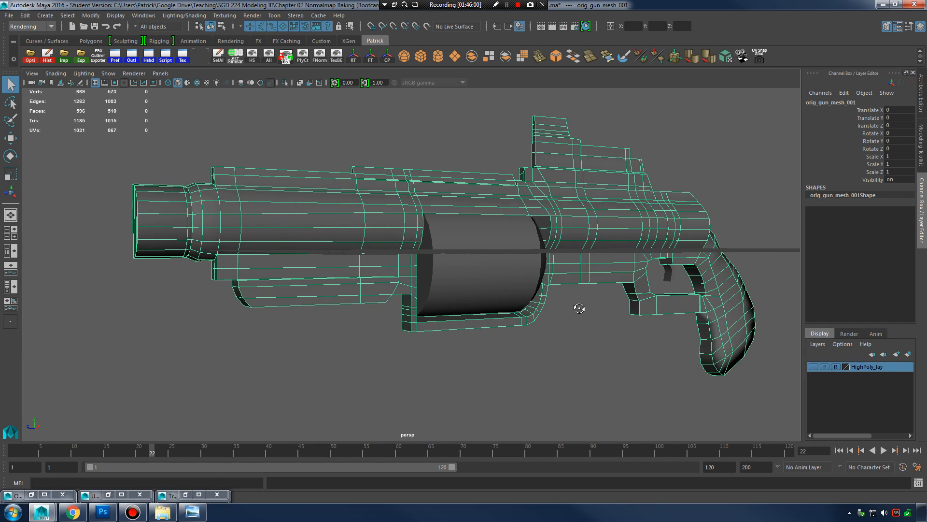
# Step: Expand orig_grp in the Outliner and identify its gun, chamber and trigger meshes one by one
pyautogui.click(577, 306)
pyautogui.click(567, 210)
pyautogui.click(133, 56)
pyautogui.click(42, 131)
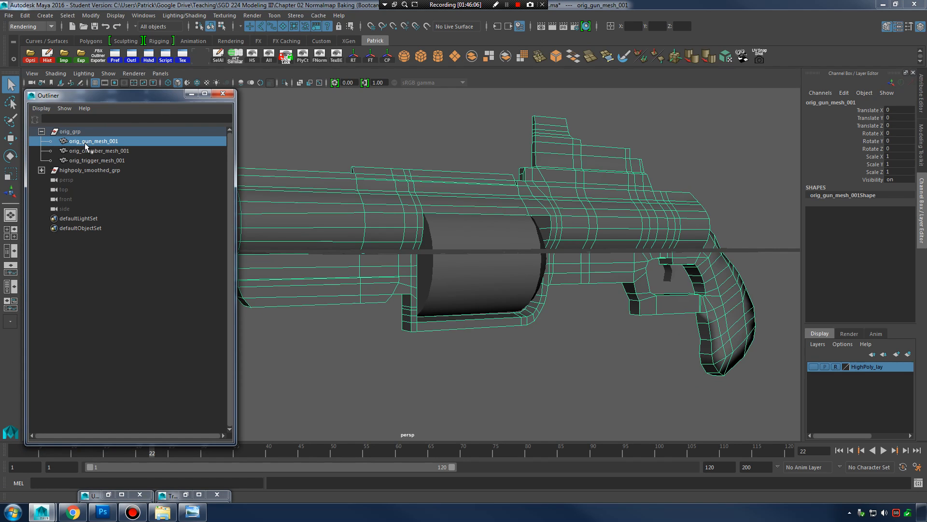
pyautogui.click(99, 150)
pyautogui.click(106, 162)
pyautogui.click(115, 141)
pyautogui.scroll(-2, 648, 240)
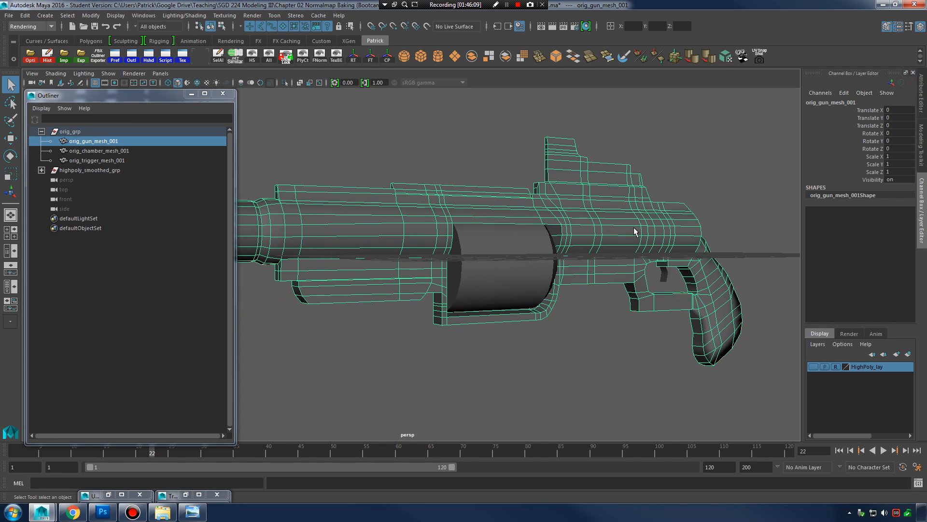
pyautogui.click(104, 151)
pyautogui.click(108, 161)
pyautogui.click(105, 141)
pyautogui.keyDown('alt'); pyautogui.moveTo(559, 186); pyautogui.dragTo(585, 223); pyautogui.keyUp('alt')
pyautogui.scroll(3, 586, 222)
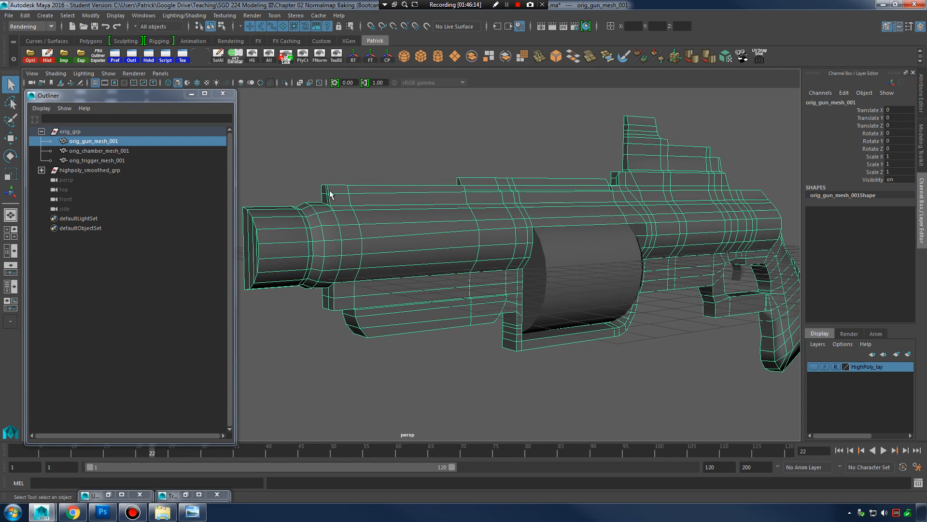
# Step: Duplicate orig_grp, rename the copy low_gr and expand it to show its meshes
pyautogui.click(81, 132)
pyautogui.hotkey('ctrl', 'd')
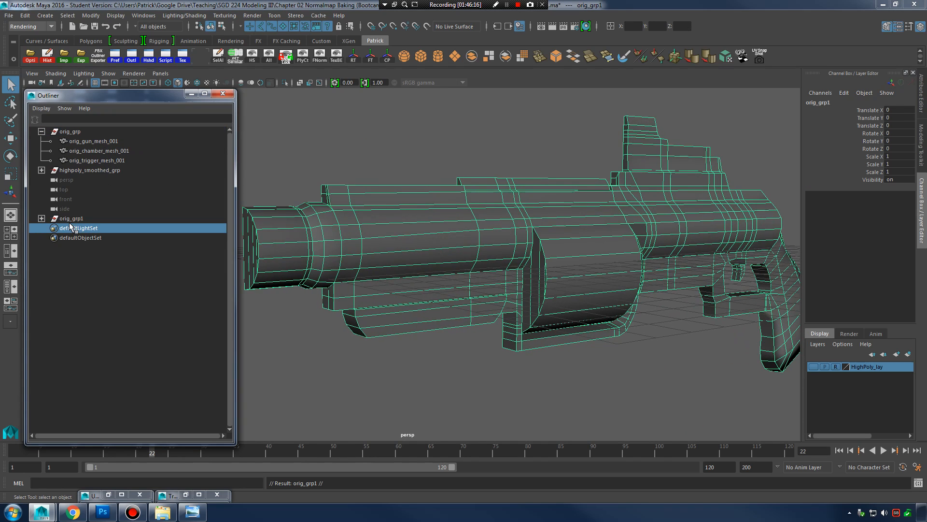
pyautogui.doubleClick(73, 219)
pyautogui.write('low_gr')
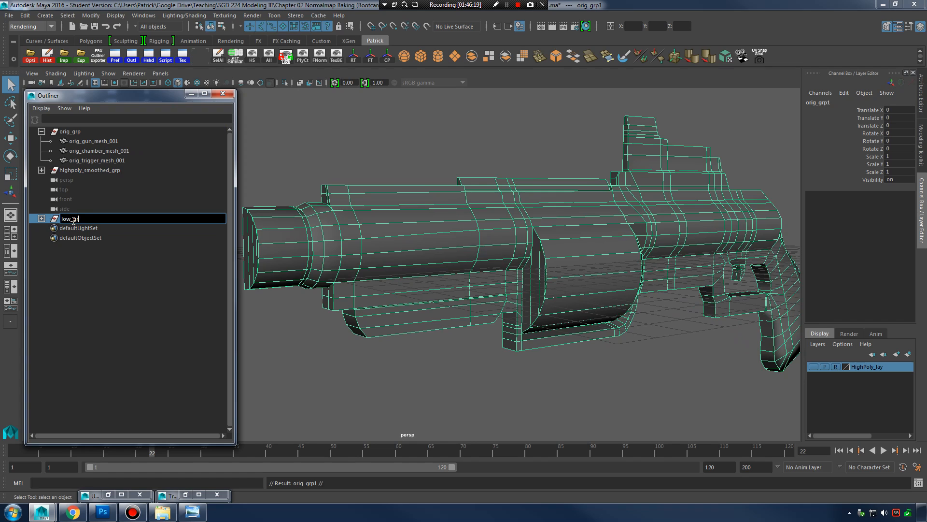
pyautogui.press('Return')
pyautogui.click(42, 219)
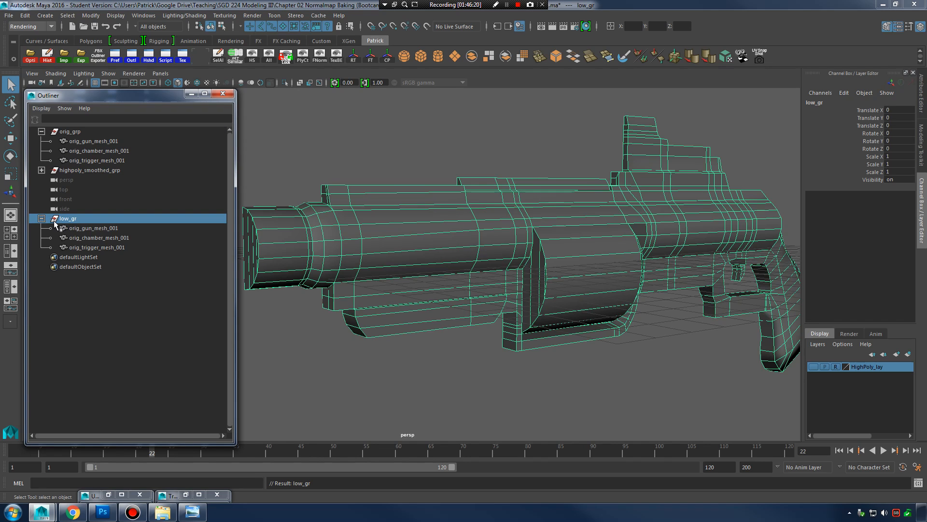
# Step: Collapse orig_grp and check the gun, chamber and trigger meshes inside low_gr by selecting each
pyautogui.click(67, 132)
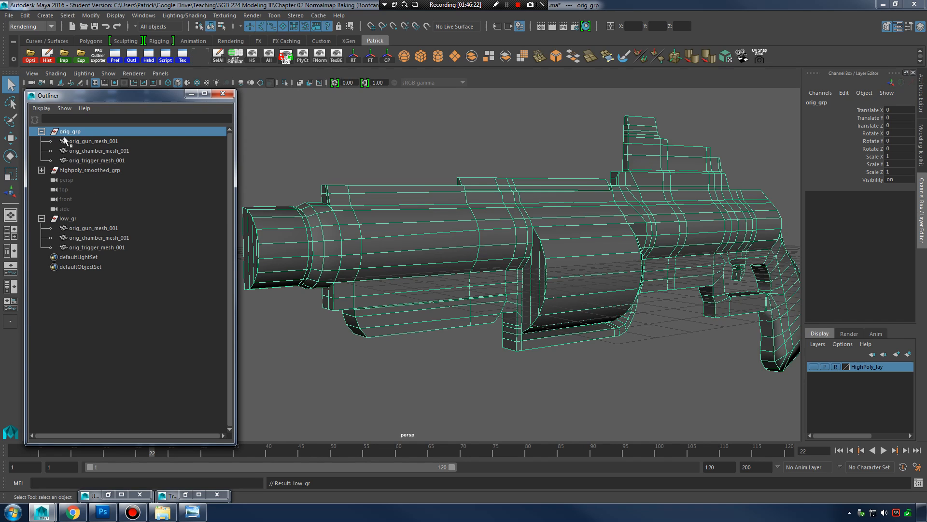
pyautogui.click(42, 132)
pyautogui.click(93, 199)
pyautogui.click(96, 209)
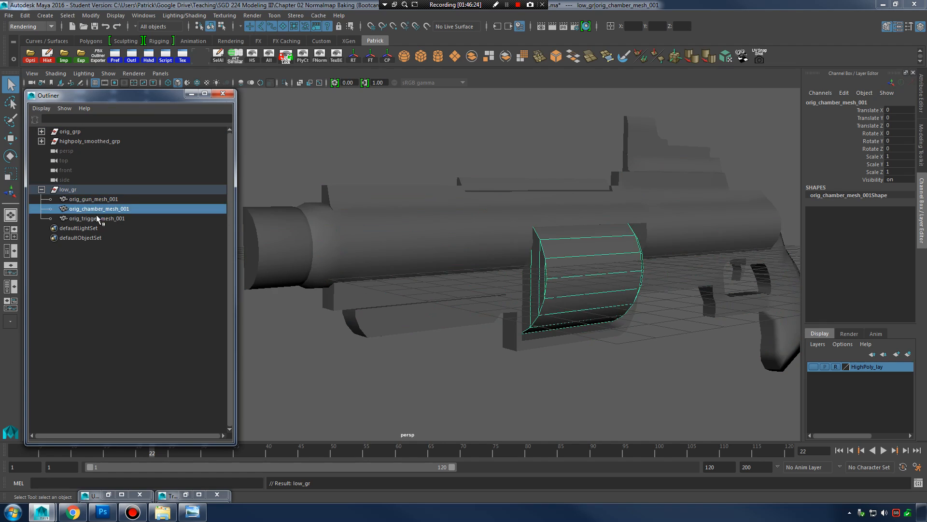
pyautogui.click(99, 218)
pyautogui.click(102, 200)
# Step: Inspect the edge flow on low_gr's gun body up close around the rear sight and above the chamber
pyautogui.keyDown('alt'); pyautogui.moveTo(537, 236); pyautogui.dragTo(410, 265, button='middle'); pyautogui.keyUp('alt')
pyautogui.keyDown('alt'); pyautogui.moveTo(411, 266); pyautogui.dragTo(580, 256, button='right'); pyautogui.keyUp('alt')
pyautogui.keyDown('alt'); pyautogui.moveTo(594, 247); pyautogui.dragTo(563, 281); pyautogui.keyUp('alt')
pyautogui.keyDown('alt'); pyautogui.moveTo(563, 282); pyautogui.dragTo(550, 265, button='right'); pyautogui.keyUp('alt')
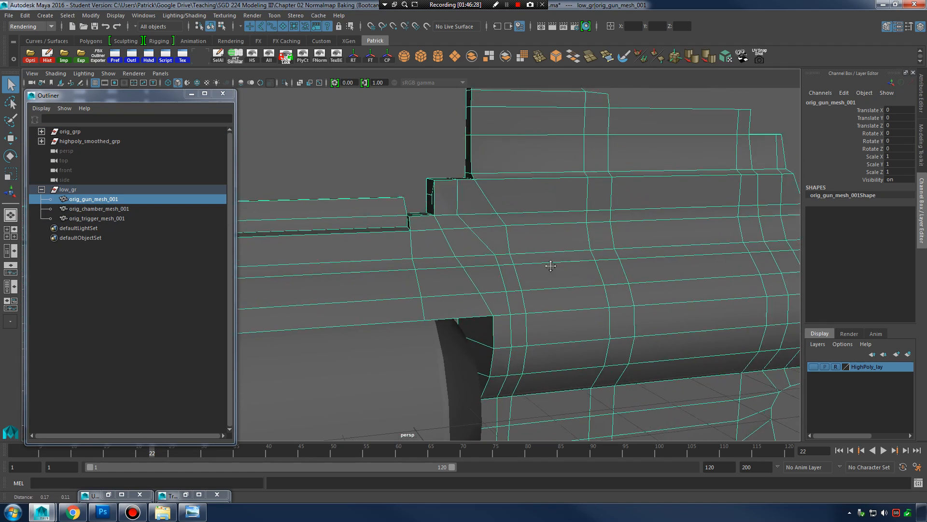
pyautogui.keyDown('alt'); pyautogui.moveTo(550, 265); pyautogui.dragTo(537, 267); pyautogui.keyUp('alt')
pyautogui.keyDown('alt'); pyautogui.moveTo(536, 267); pyautogui.dragTo(517, 265, button='middle'); pyautogui.keyUp('alt')
pyautogui.keyDown('alt'); pyautogui.moveTo(518, 265); pyautogui.dragTo(574, 244); pyautogui.keyUp('alt')
pyautogui.keyDown('alt'); pyautogui.moveTo(574, 244); pyautogui.dragTo(511, 219, button='right'); pyautogui.keyUp('alt')
pyautogui.keyDown('alt'); pyautogui.moveTo(511, 220); pyautogui.dragTo(512, 233); pyautogui.keyUp('alt')
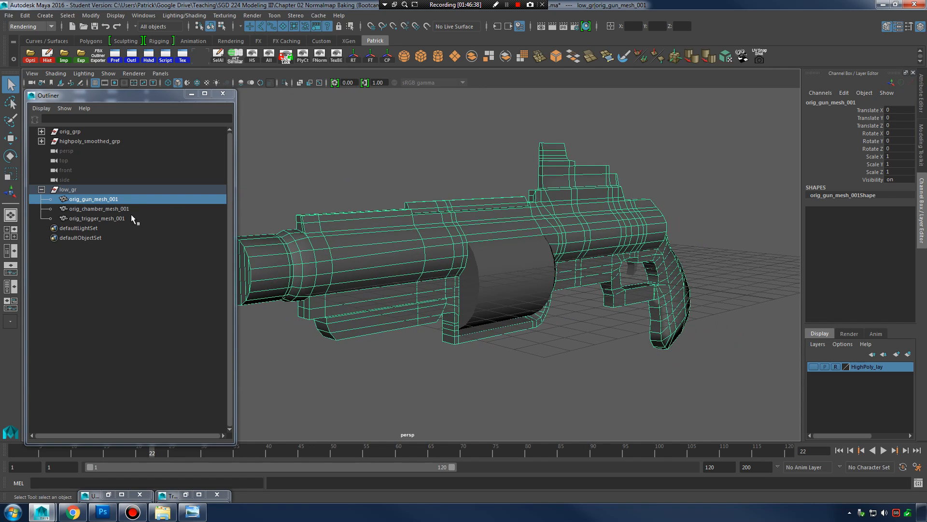
# Step: Examine how the separate chamber mesh sits in the gun body by selecting both and viewing them from several angles
pyautogui.click(502, 271)
pyautogui.click(519, 268)
pyautogui.keyDown('alt'); pyautogui.moveTo(520, 267); pyautogui.dragTo(585, 232); pyautogui.keyUp('alt')
pyautogui.keyDown('shift'); pyautogui.click(575, 213); pyautogui.keyUp('shift')
pyautogui.keyDown('alt'); pyautogui.moveTo(585, 232); pyautogui.dragTo(664, 242, button='right'); pyautogui.keyUp('alt')
pyautogui.keyDown('alt'); pyautogui.moveTo(665, 242); pyautogui.dragTo(582, 283); pyautogui.keyUp('alt')
pyautogui.moveTo(581, 283)
pyautogui.keyDown('alt'); pyautogui.mouseDown(button='right')
pyautogui.moveTo(665, 269)
pyautogui.moveTo(572, 277)
pyautogui.mouseUp(button='right'); pyautogui.keyUp('alt')
pyautogui.keyDown('alt'); pyautogui.moveTo(572, 278); pyautogui.dragTo(606, 263); pyautogui.keyUp('alt')
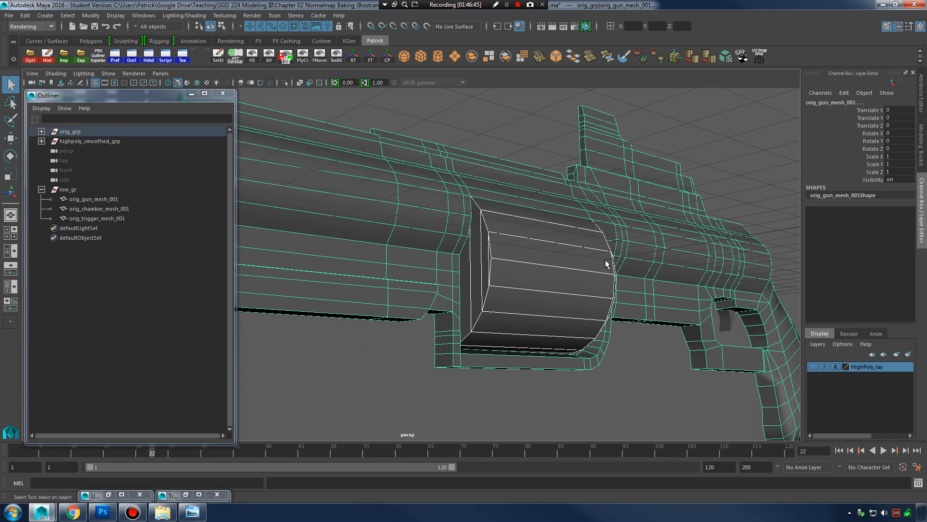
pyautogui.click(464, 246)
pyautogui.click(639, 207)
pyautogui.keyDown('alt'); pyautogui.moveTo(639, 349); pyautogui.dragTo(596, 325, button='right'); pyautogui.keyUp('alt')
pyautogui.keyDown('alt'); pyautogui.moveTo(596, 326); pyautogui.dragTo(598, 285); pyautogui.keyUp('alt')
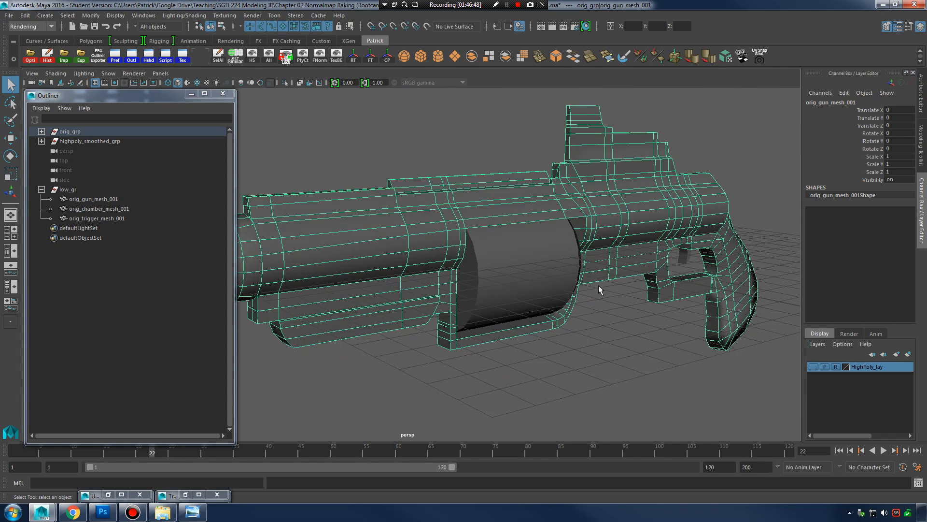
# Step: Expand highpoly_smoothed_grp, then make the HighPoly_lay layer visible and clear its reference display mode
pyautogui.keyDown('alt'); pyautogui.moveTo(599, 285); pyautogui.dragTo(621, 292, button='right'); pyautogui.keyUp('alt')
pyautogui.keyDown('alt'); pyautogui.moveTo(619, 296); pyautogui.dragTo(561, 279, button='right'); pyautogui.keyUp('alt')
pyautogui.click(41, 141)
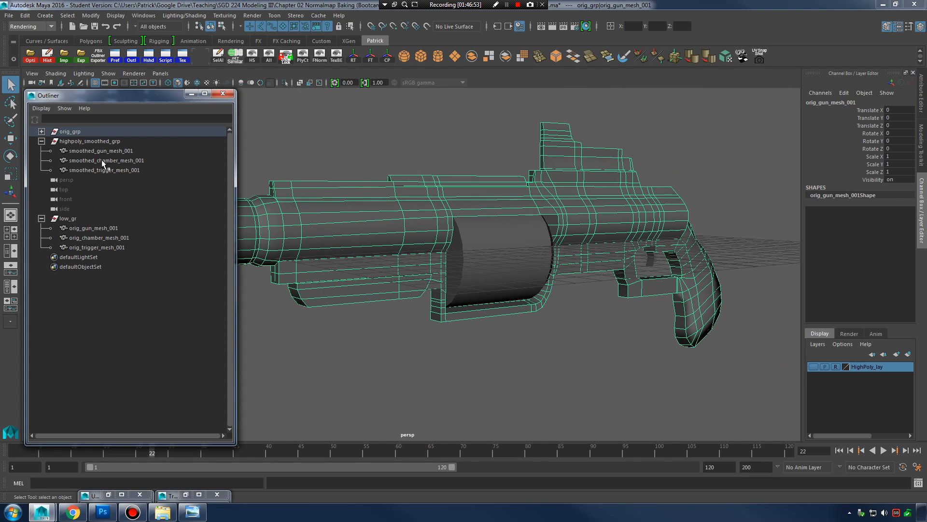
pyautogui.click(102, 150)
pyautogui.click(814, 367)
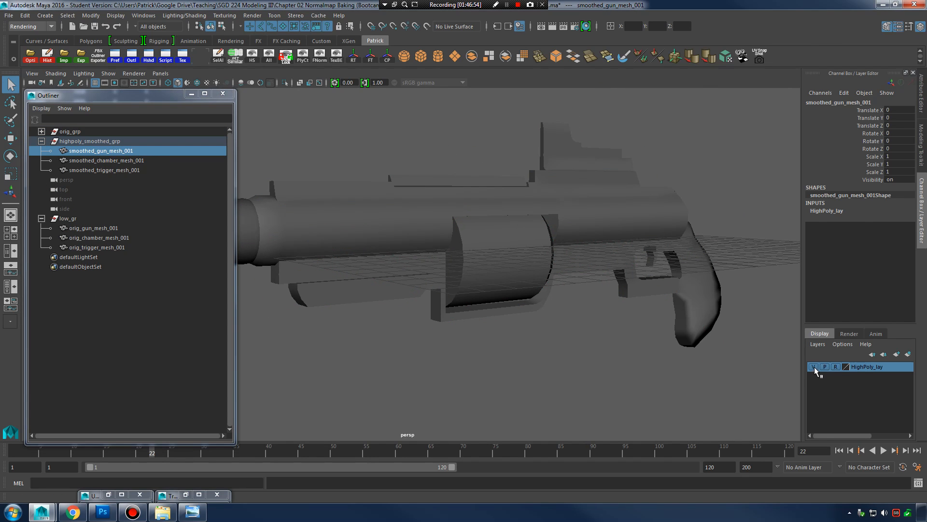
pyautogui.click(836, 366)
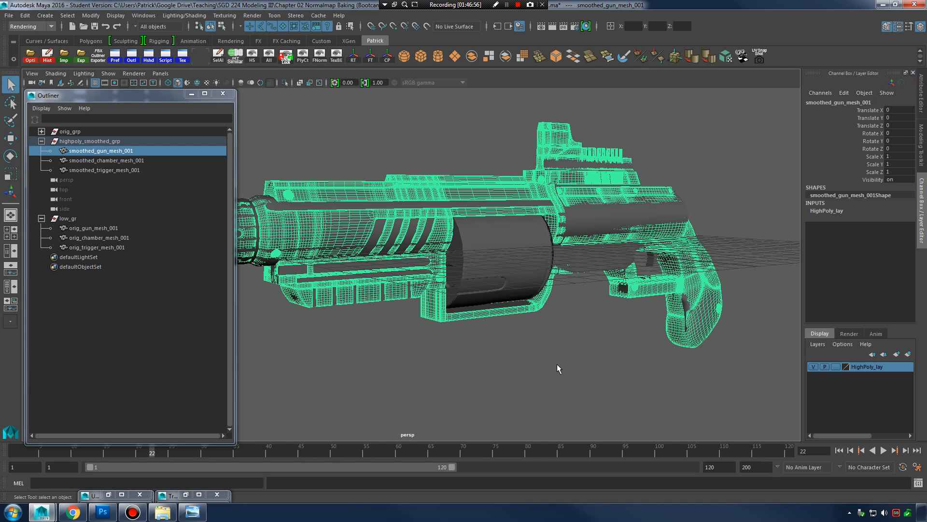
pyautogui.click(558, 338)
pyautogui.keyDown('alt'); pyautogui.moveTo(560, 336); pyautogui.dragTo(624, 354, button='middle'); pyautogui.keyUp('alt')
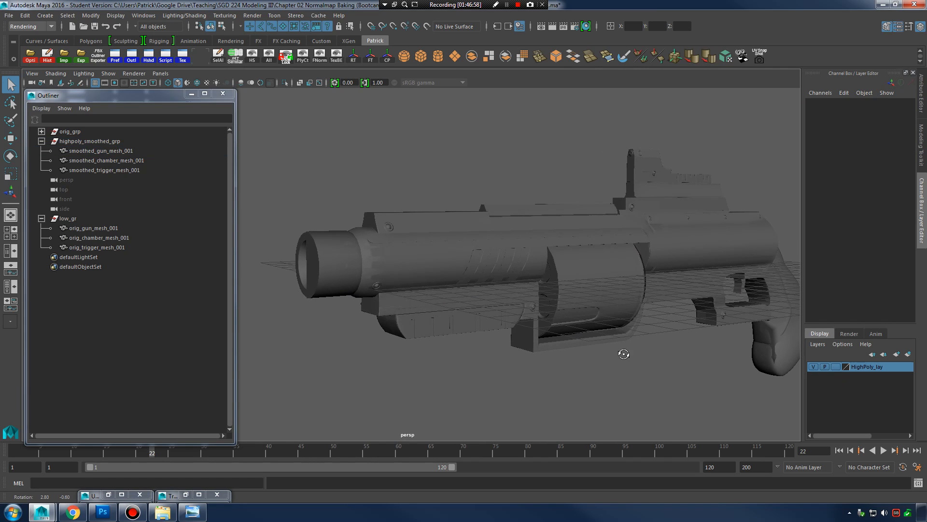
pyautogui.keyDown('alt'); pyautogui.moveTo(715, 365); pyautogui.dragTo(412, 312); pyautogui.keyUp('alt')
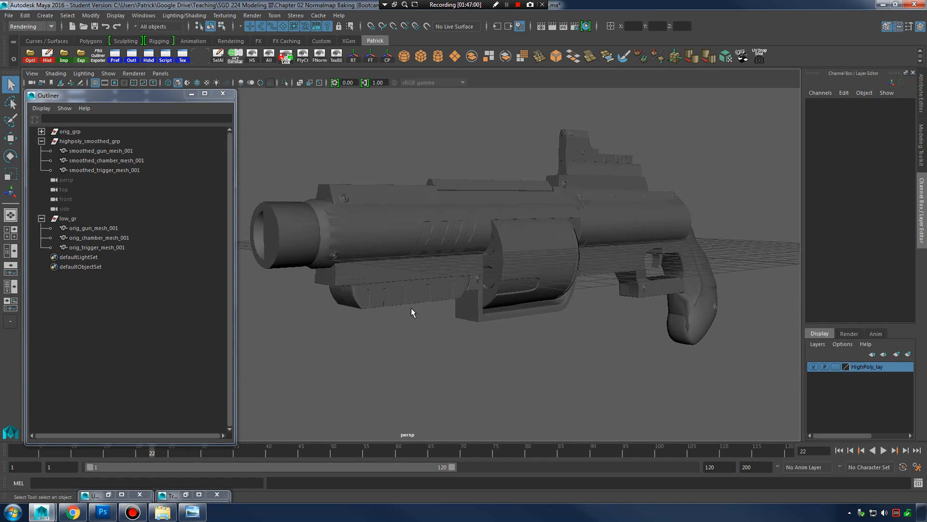
# Step: Key the three smoothed meshes and the three low_gr meshes together at frame 1
pyautogui.click(120, 152)
pyautogui.keyDown('shift'); pyautogui.click(124, 170); pyautogui.keyUp('shift')
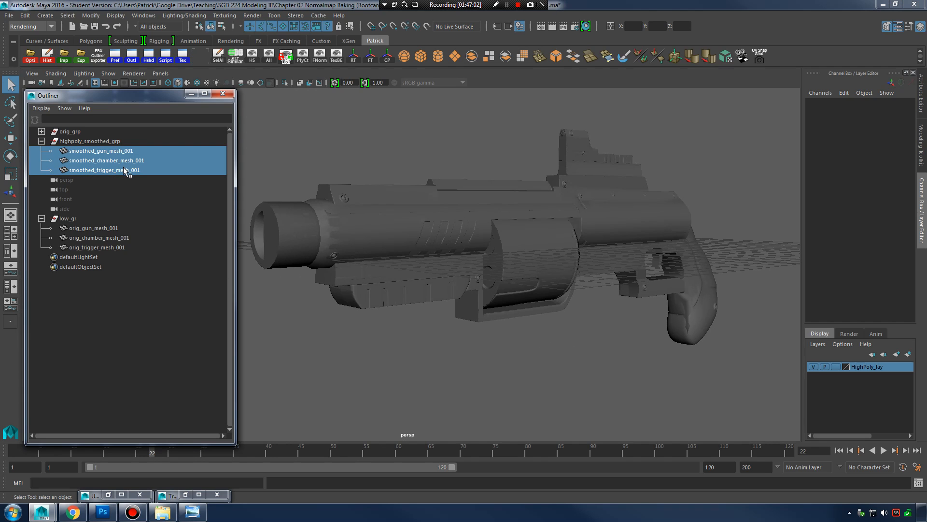
pyautogui.keyDown('ctrl'); pyautogui.click(112, 229); pyautogui.keyUp('ctrl')
pyautogui.keyDown('ctrl'); pyautogui.click(112, 237); pyautogui.keyUp('ctrl')
pyautogui.keyDown('ctrl'); pyautogui.click(112, 246); pyautogui.keyUp('ctrl')
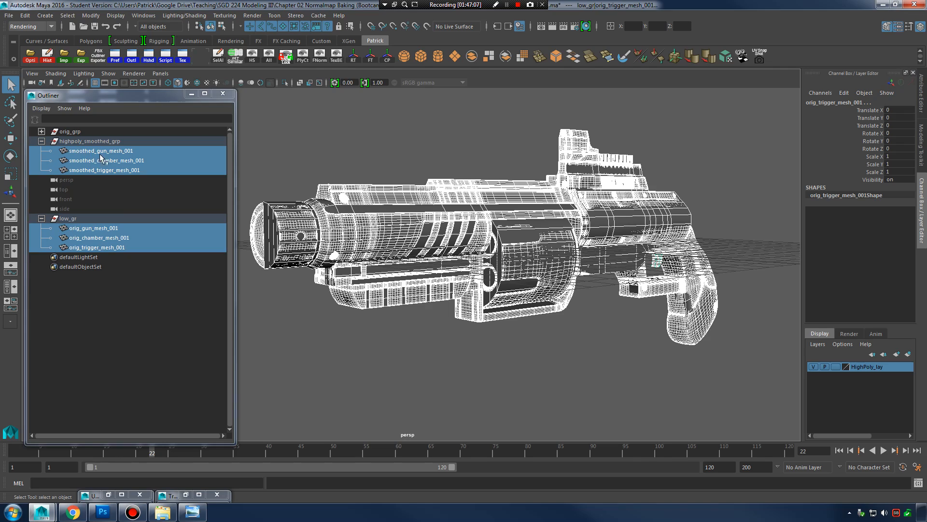
pyautogui.keyDown('alt'); pyautogui.moveTo(578, 269); pyautogui.dragTo(570, 265); pyautogui.keyUp('alt')
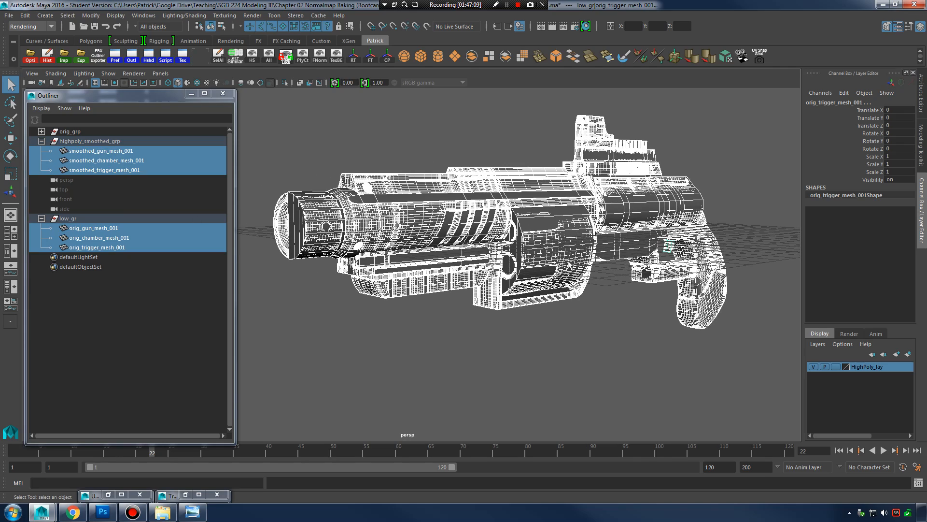
pyautogui.moveTo(140, 453); pyautogui.dragTo(2, 455)
pyautogui.keyDown('alt'); pyautogui.moveTo(515, 296); pyautogui.dragTo(526, 292, button='middle'); pyautogui.keyUp('alt')
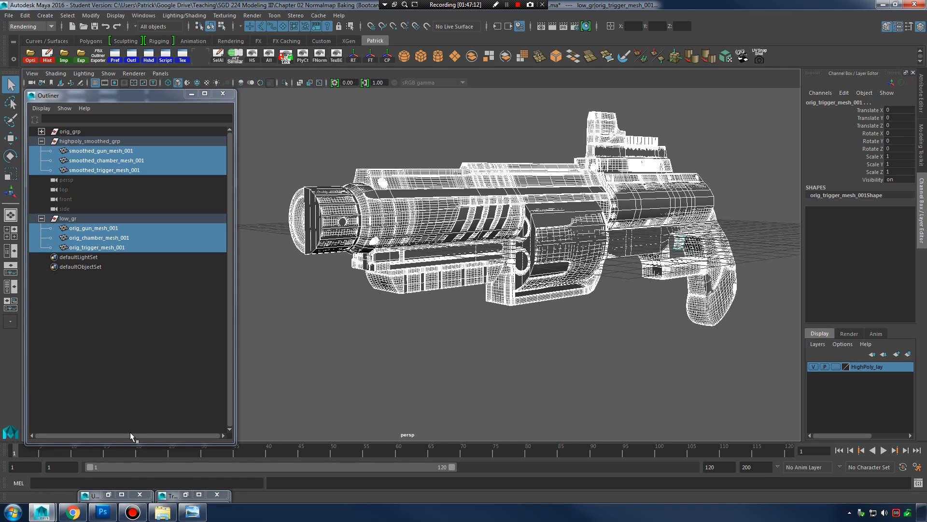
pyautogui.press('s')
pyautogui.keyDown('alt'); pyautogui.moveTo(633, 247); pyautogui.dragTo(606, 253); pyautogui.keyUp('alt')
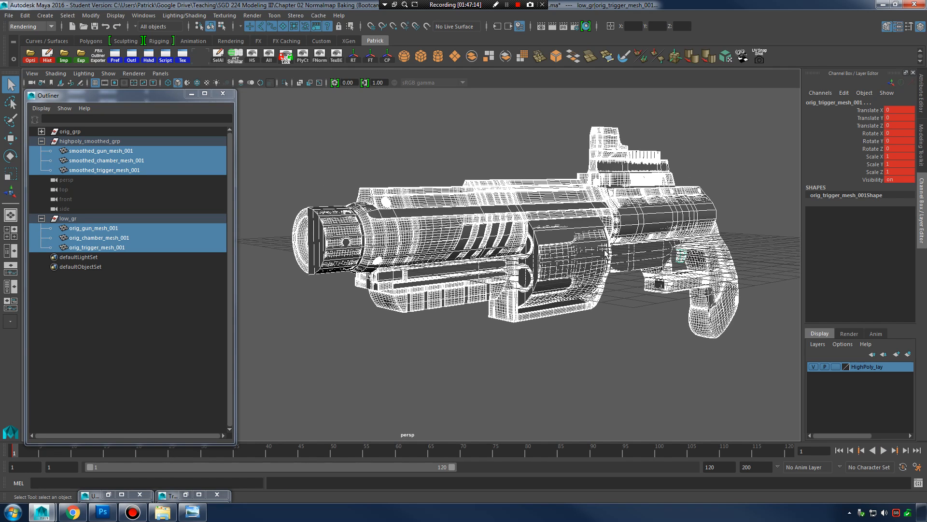
# Step: Play through the timeline and set the current time to frame 65
pyautogui.hotkey('alt', 'v')
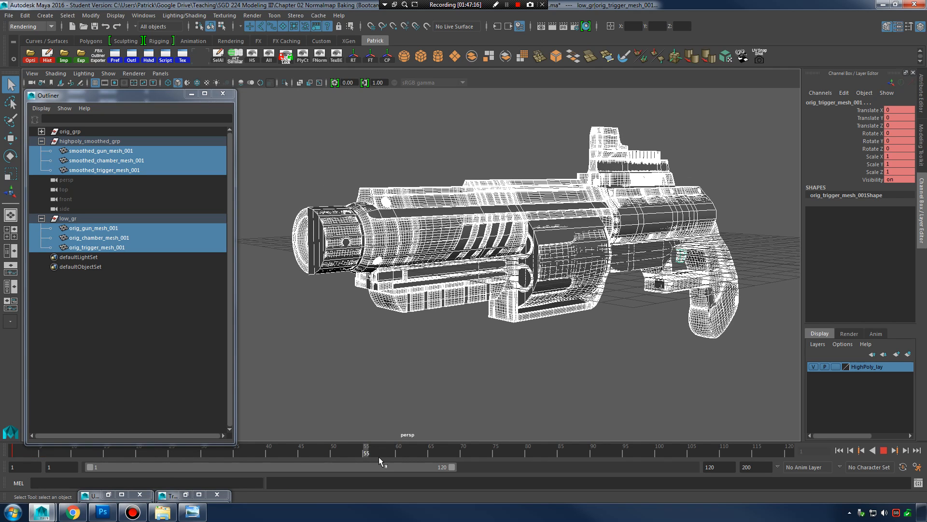
pyautogui.moveTo(429, 457); pyautogui.dragTo(433, 456)
pyautogui.keyDown('alt'); pyautogui.moveTo(555, 374); pyautogui.dragTo(497, 394); pyautogui.keyUp('alt')
pyautogui.hotkey('alt', 'v')
pyautogui.moveTo(422, 456); pyautogui.dragTo(432, 456)
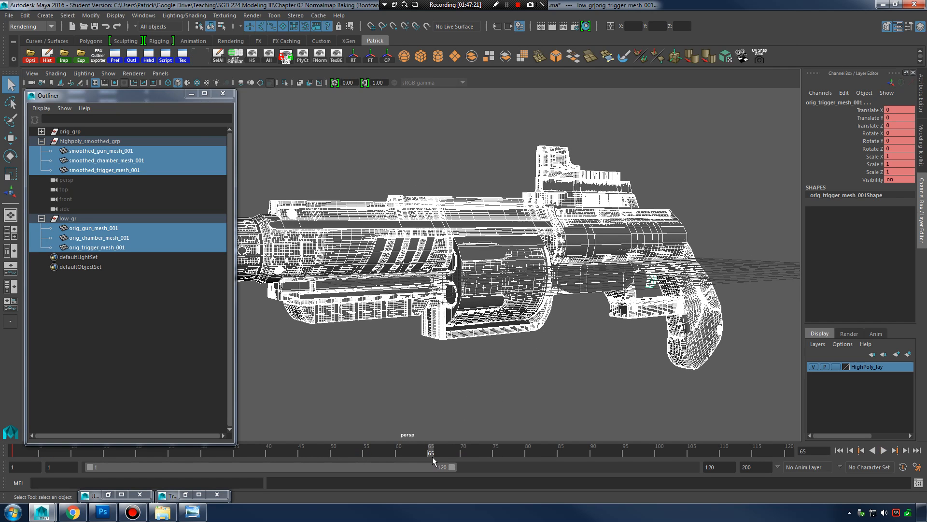
# Step: Rename the gun mesh inside low_gr to low_gun_mesh_001
pyautogui.click(115, 151)
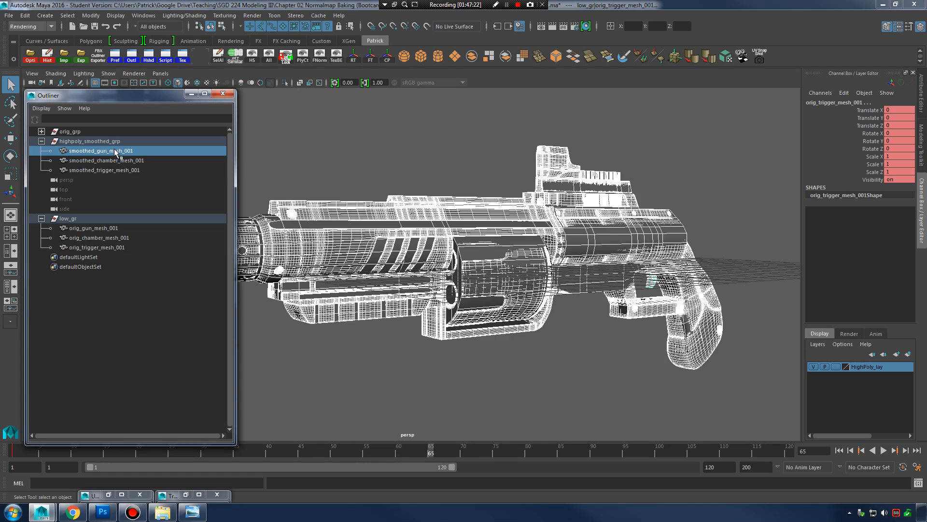
pyautogui.keyDown('ctrl'); pyautogui.click(97, 228); pyautogui.keyUp('ctrl')
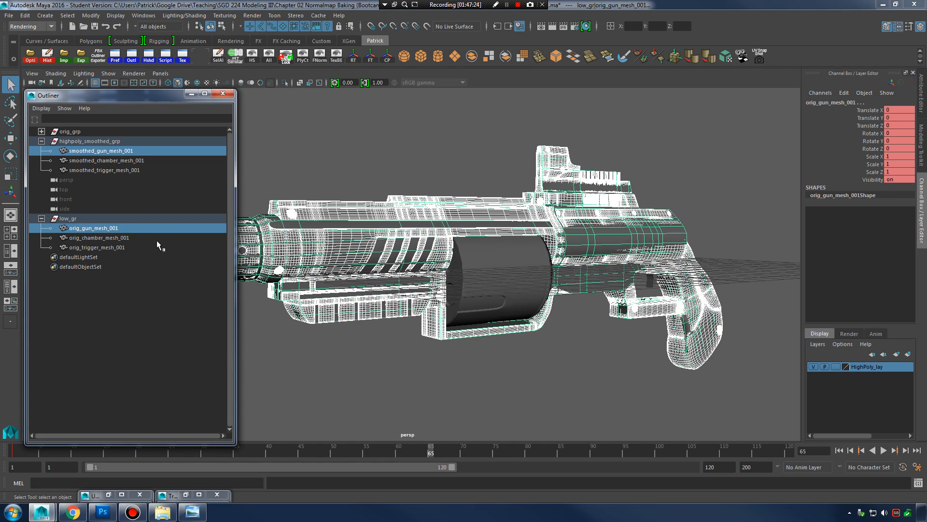
pyautogui.click(147, 306)
pyautogui.click(99, 228)
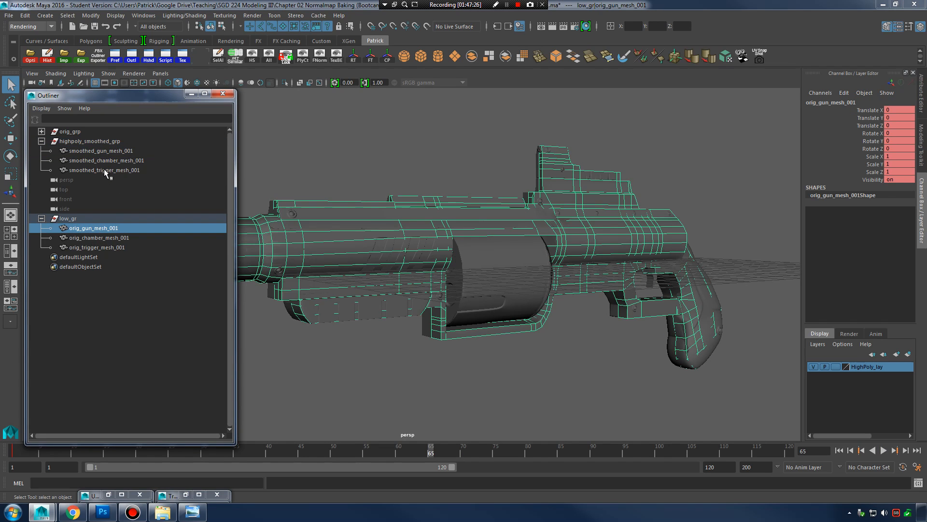
pyautogui.doubleClick(82, 228)
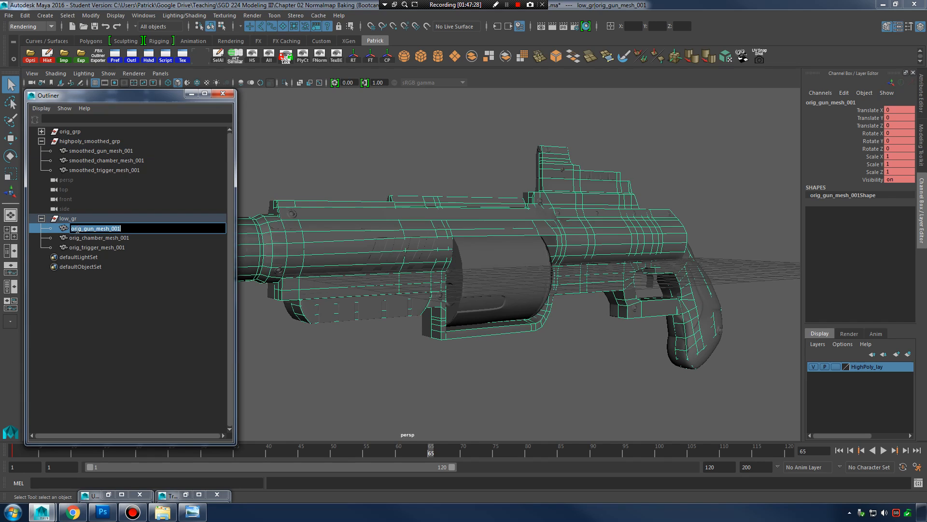
pyautogui.moveTo(77, 228); pyautogui.dragTo(64, 232)
pyautogui.write('low')
pyautogui.press('Delete')
pyautogui.press('Delete')
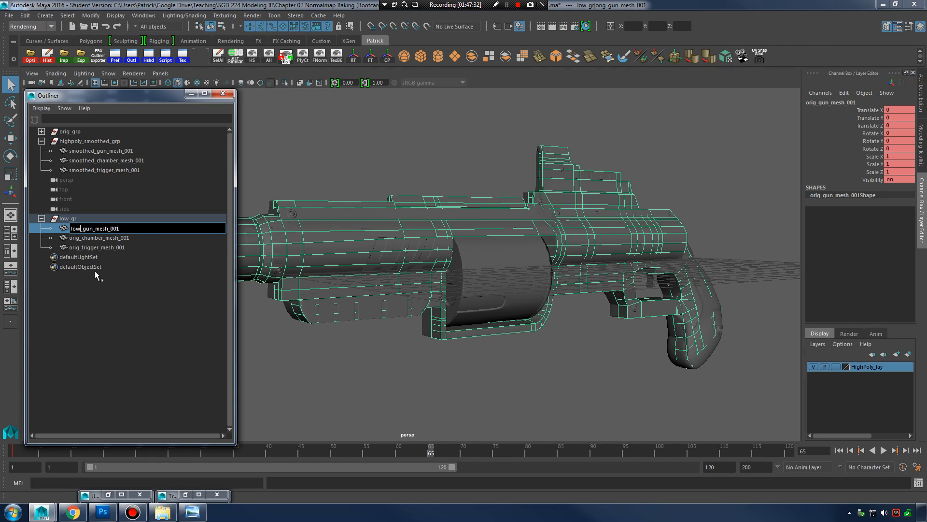
pyautogui.press('Return')
# Step: Try raising smoothed_gun_mesh_001 and low_gun_mesh_001 together by about 7.7 units along Y
pyautogui.keyDown('ctrl'); pyautogui.click(91, 153); pyautogui.keyUp('ctrl')
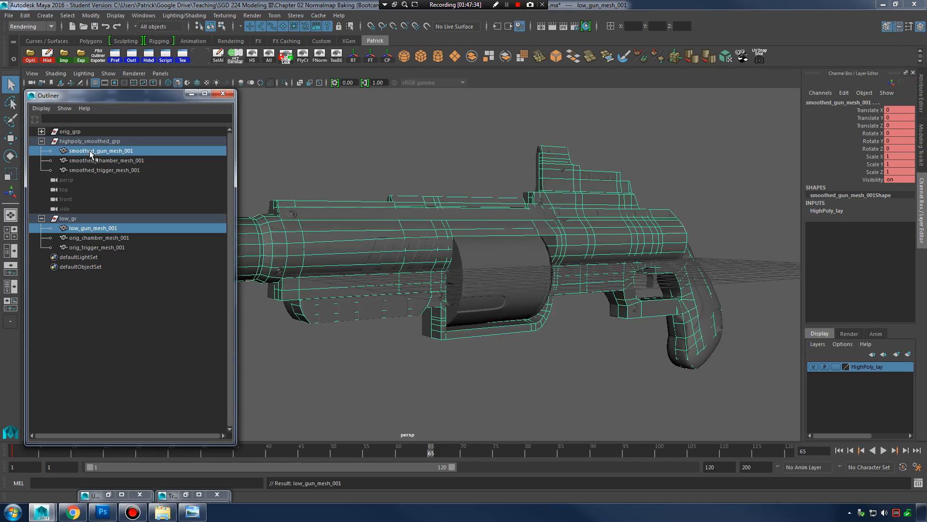
pyautogui.keyDown('alt'); pyautogui.moveTo(570, 237); pyautogui.dragTo(536, 224, button='right'); pyautogui.keyUp('alt')
pyautogui.press('w')
pyautogui.moveTo(494, 236); pyautogui.dragTo(498, 104)
pyautogui.press('f')
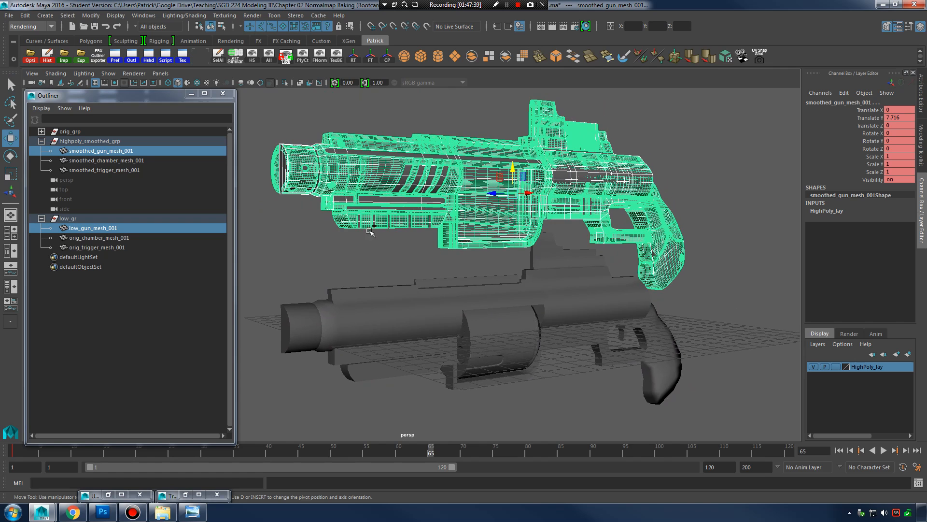
# Step: Hide orig_grp and check the raised low and smoothed gun meshes by selecting each
pyautogui.click(69, 132)
pyautogui.click(286, 58)
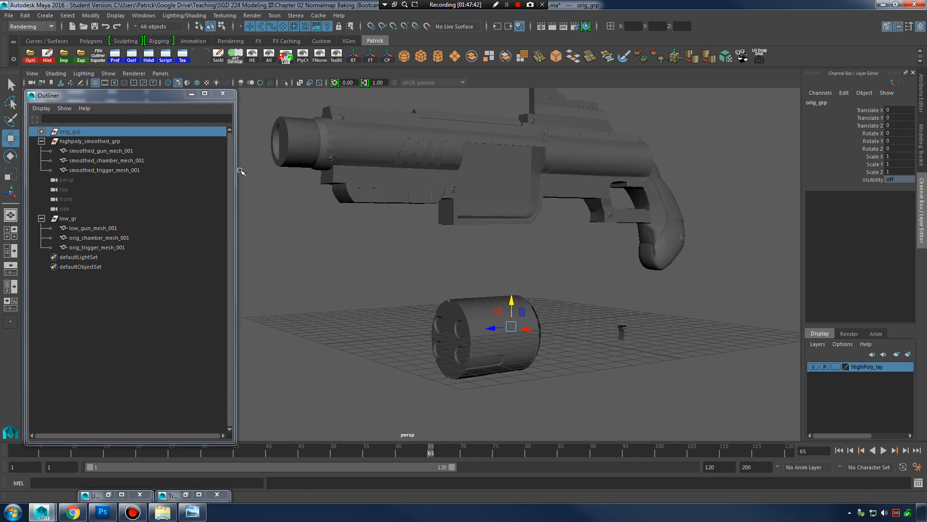
pyautogui.click(73, 230)
pyautogui.click(91, 141)
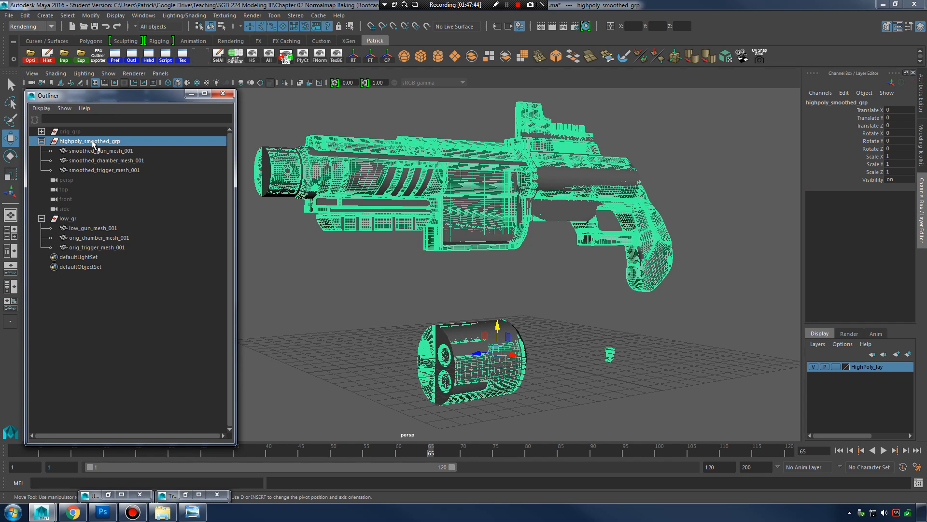
pyautogui.click(103, 227)
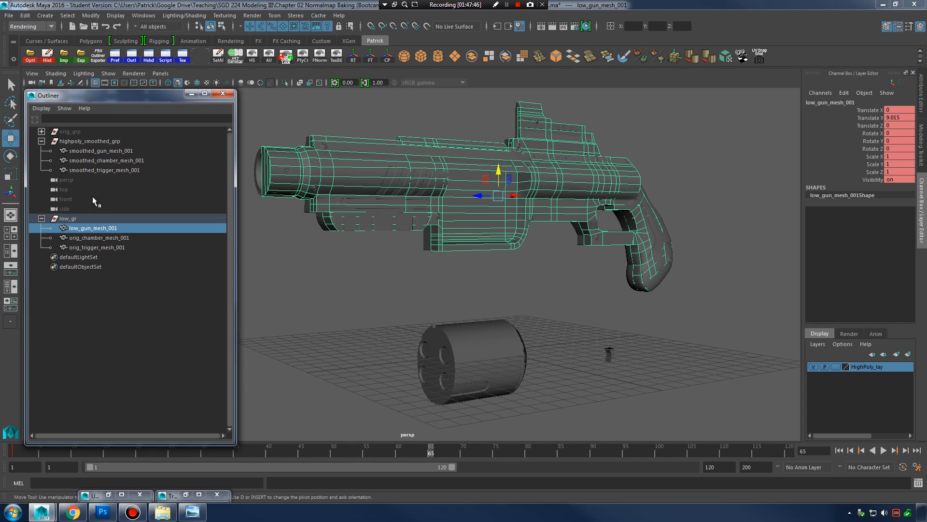
pyautogui.click(103, 152)
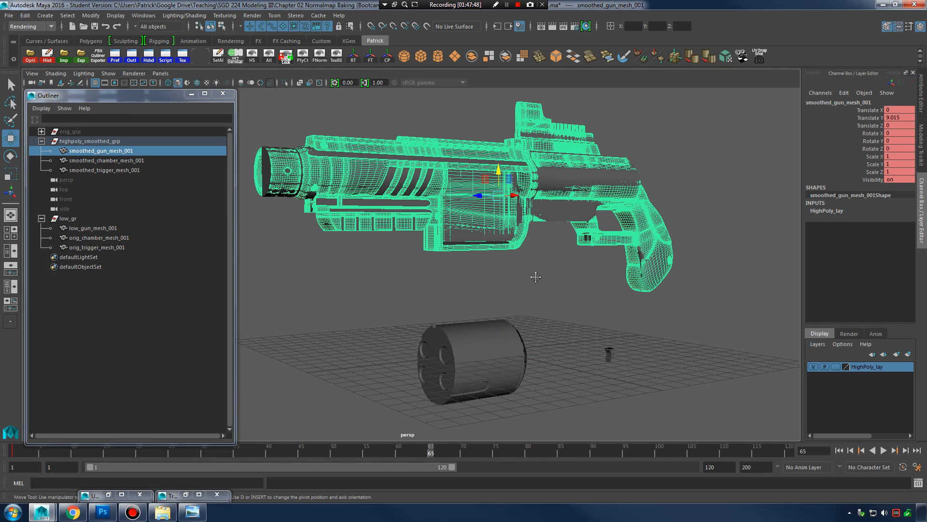
pyautogui.keyDown('alt'); pyautogui.moveTo(534, 274); pyautogui.dragTo(483, 267, button='middle'); pyautogui.keyUp('alt')
# Step: Undo the hiding of orig_grp and the upward move of the two gun meshes
pyautogui.hotkey('ctrl', 'z')
pyautogui.hotkey('ctrl', 'z')
pyautogui.hotkey('ctrl', 'z')
pyautogui.hotkey('ctrl', 'z')
pyautogui.hotkey('ctrl', 'z')
pyautogui.hotkey('ctrl', 'z')
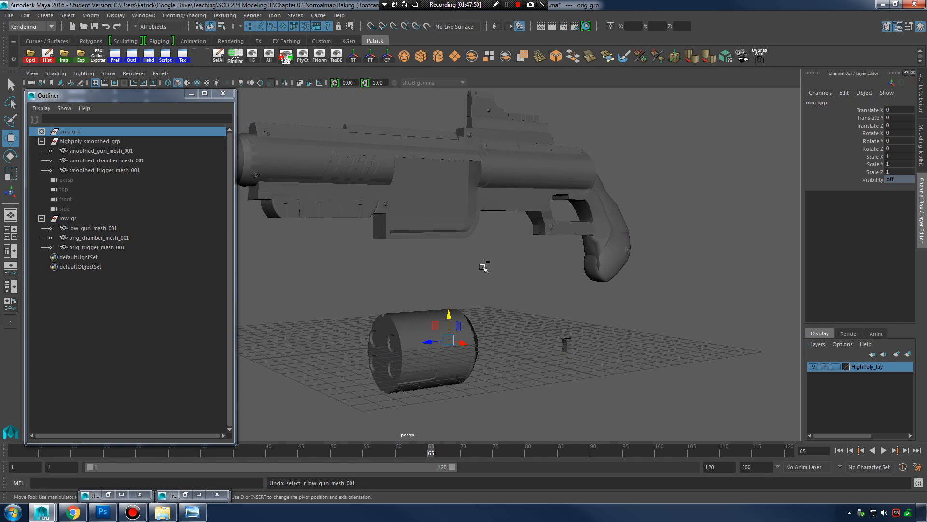
# Step: Check the meshes in highpoly_smoothed_grp with low_gr temporarily hidden, and show low_gr again
pyautogui.click(65, 218)
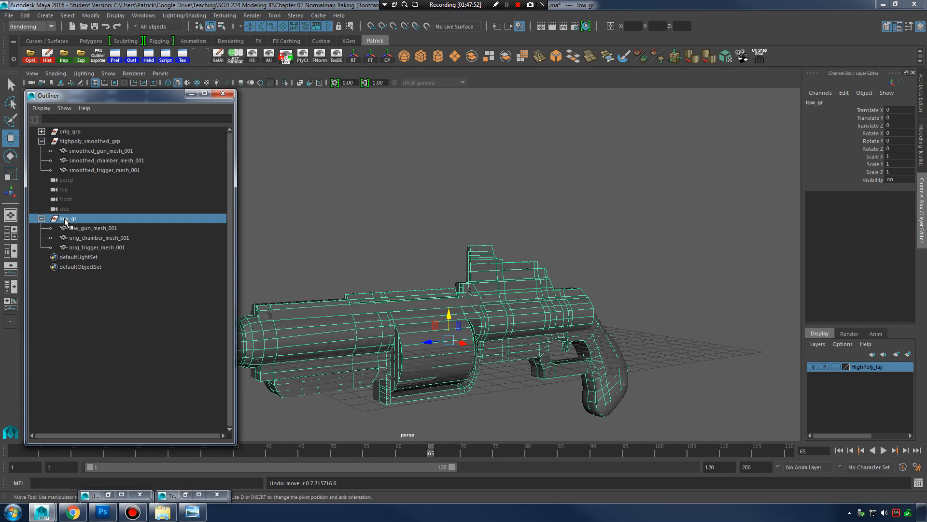
pyautogui.hotkey('ctrl', 'h')
pyautogui.click(80, 140)
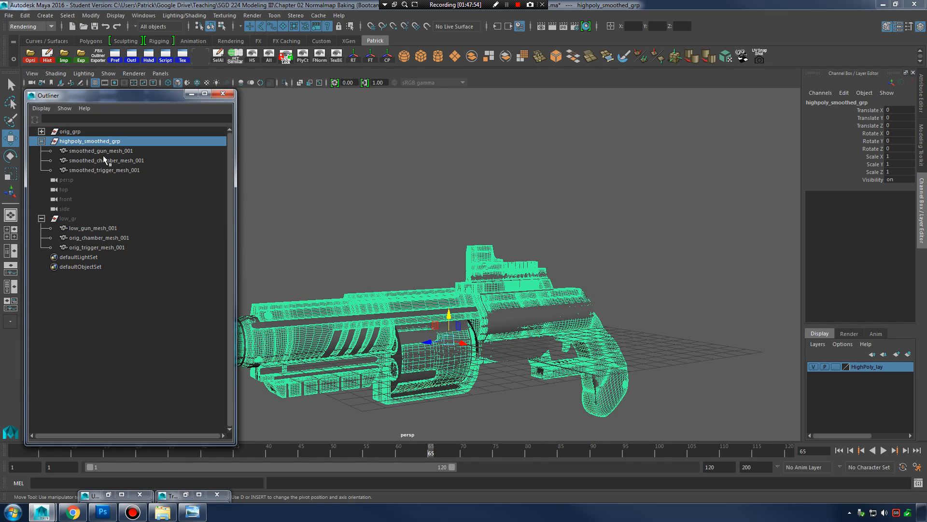
pyautogui.click(108, 150)
pyautogui.click(114, 160)
pyautogui.click(114, 170)
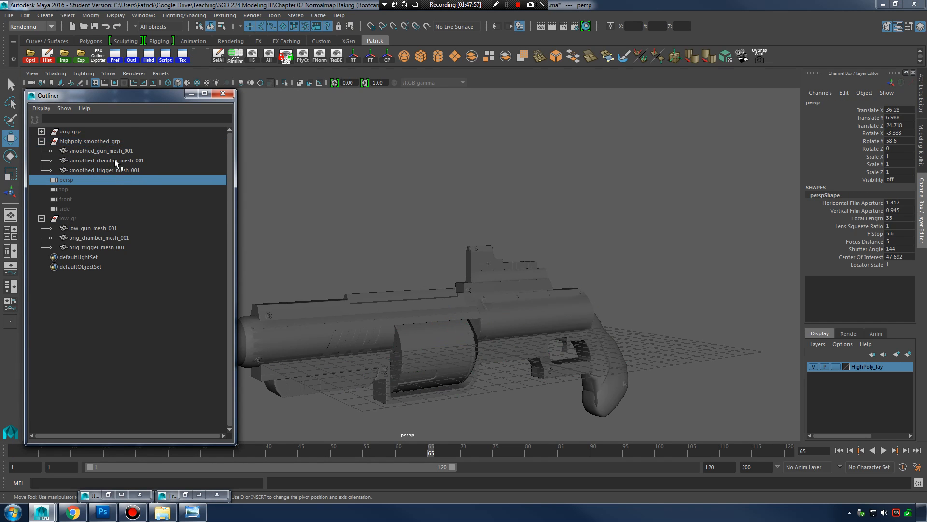
pyautogui.click(103, 141)
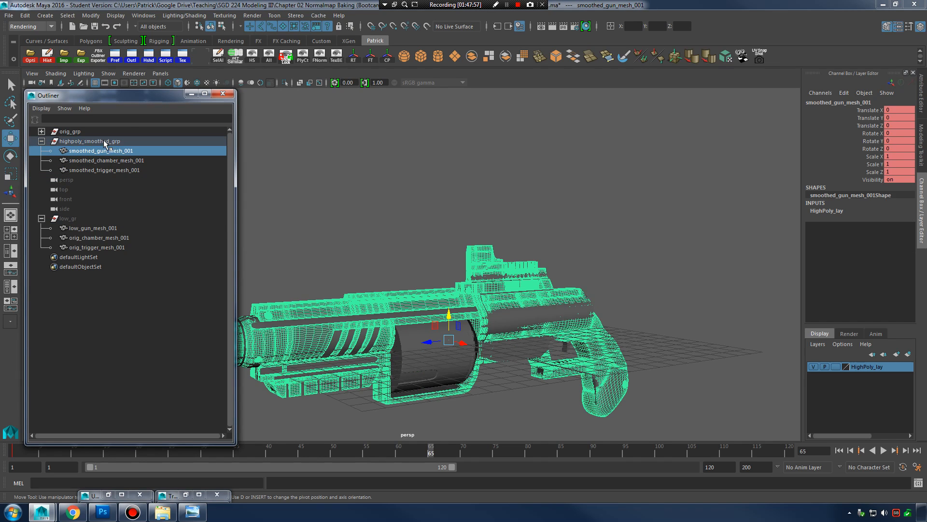
pyautogui.click(72, 218)
pyautogui.hotkey('shift', 'h')
# Step: Return to frame 1 and select all six meshes of low_gr and highpoly_smoothed_grp
pyautogui.click(87, 227)
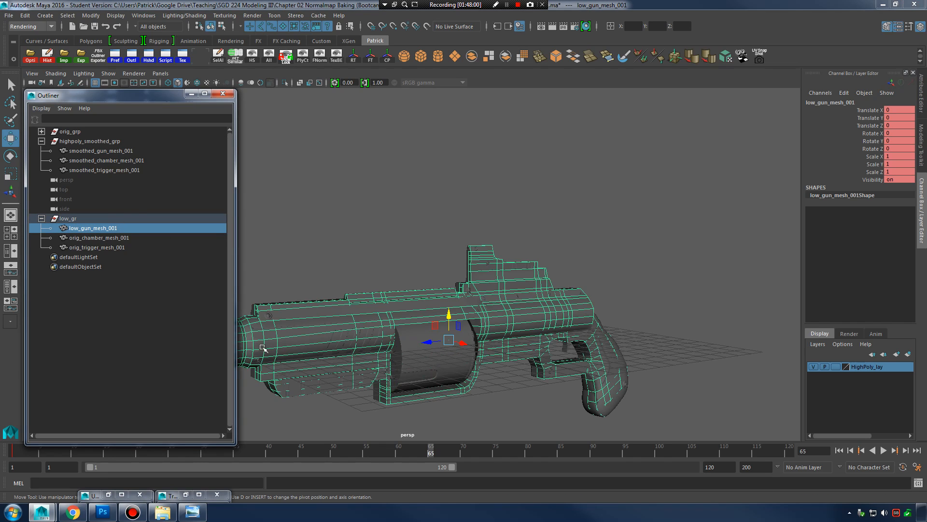
pyautogui.hotkey('alt', 'shift', 'v')
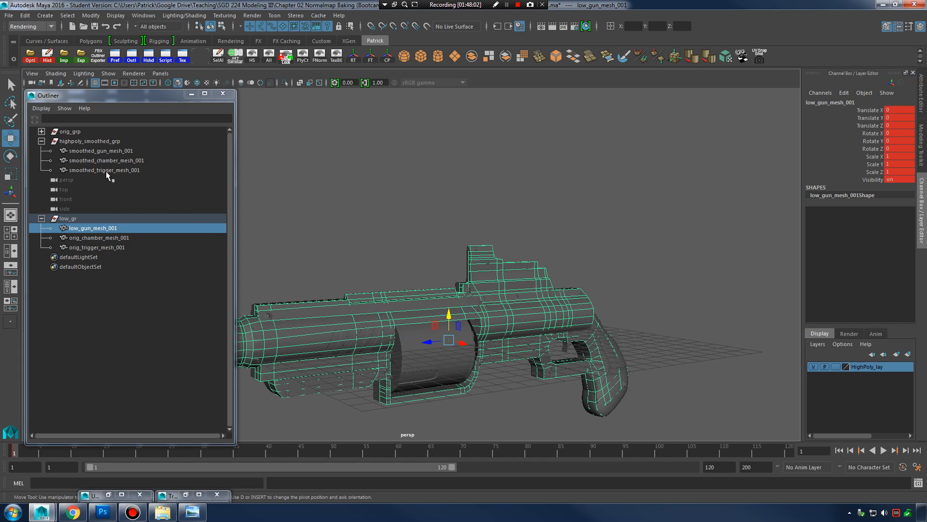
pyautogui.click(87, 239)
pyautogui.keyDown('ctrl'); pyautogui.click(88, 247); pyautogui.keyUp('ctrl')
pyautogui.keyDown('ctrl'); pyautogui.click(91, 229); pyautogui.keyUp('ctrl')
pyautogui.keyDown('ctrl'); pyautogui.click(106, 170); pyautogui.keyUp('ctrl')
pyautogui.keyDown('ctrl'); pyautogui.click(110, 161); pyautogui.keyUp('ctrl')
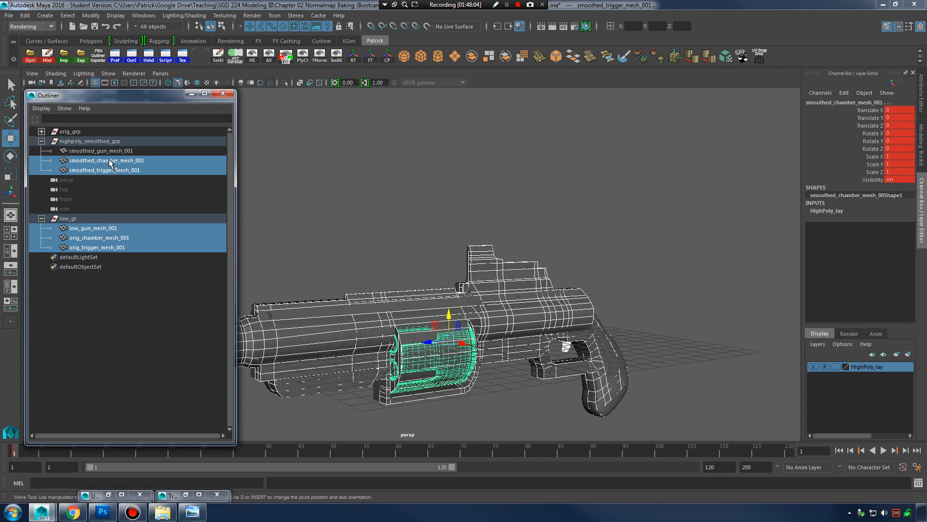
pyautogui.keyDown('ctrl'); pyautogui.click(110, 151); pyautogui.keyUp('ctrl')
pyautogui.press('f')
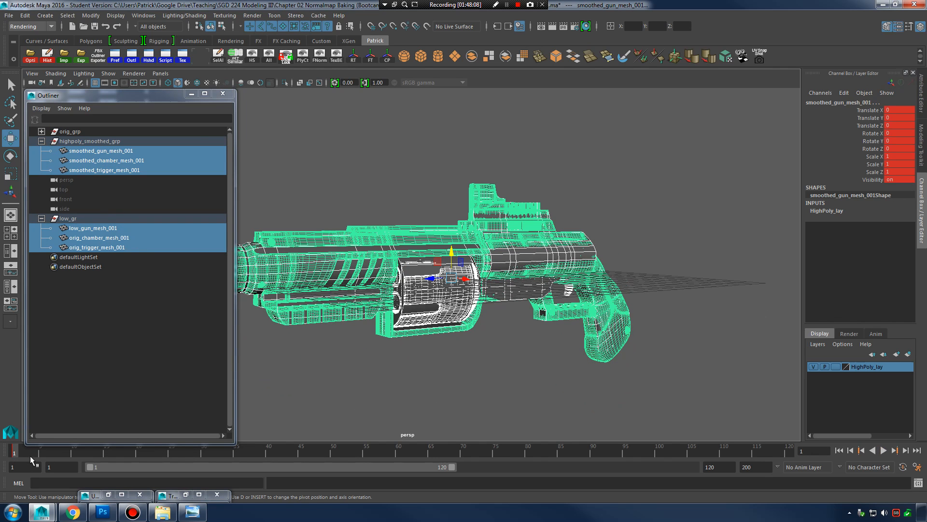
# Step: Raise smoothed_gun_mesh_001 and low_gun_mesh_001 together to Translate Y 13.856 and keyframe them at frame 60
pyautogui.hotkey('alt', 'v')
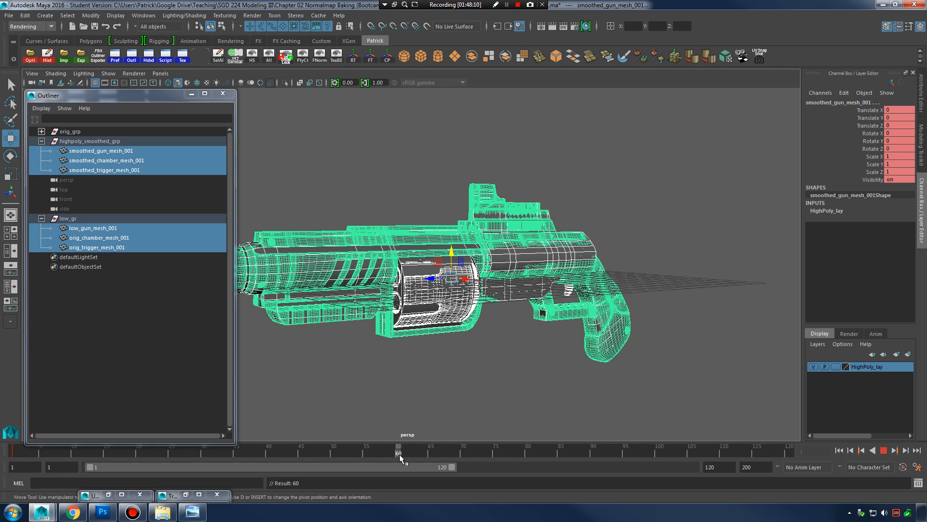
pyautogui.moveTo(400, 455); pyautogui.dragTo(399, 454)
pyautogui.click(110, 150)
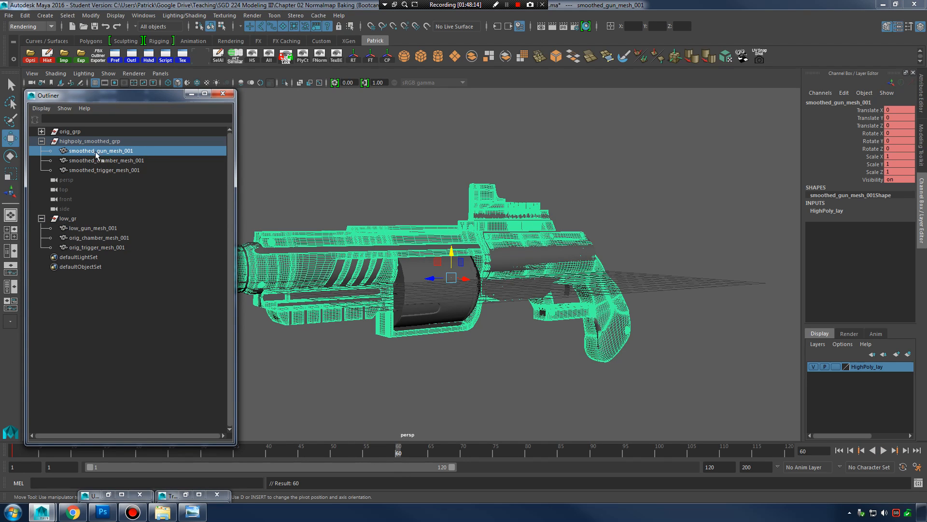
pyautogui.keyDown('ctrl'); pyautogui.click(97, 229); pyautogui.keyUp('ctrl')
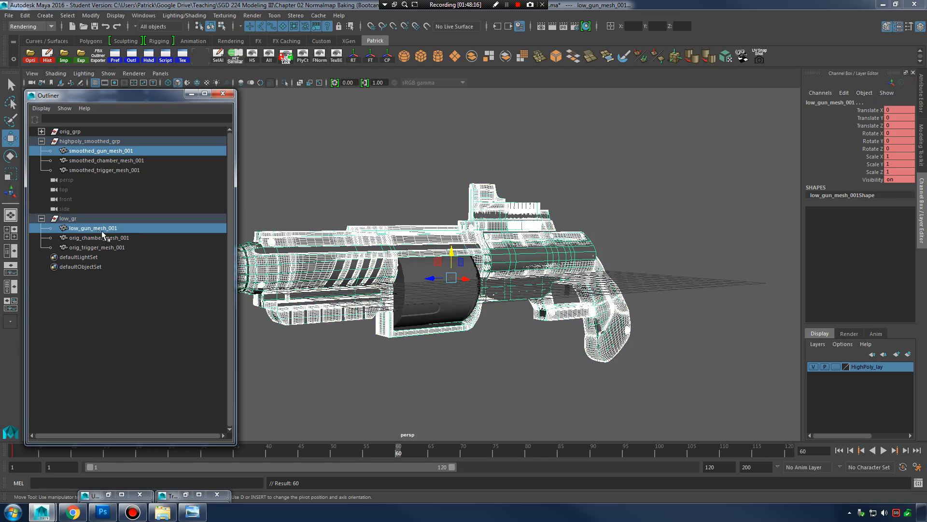
pyautogui.moveTo(458, 256); pyautogui.dragTo(564, 181)
pyautogui.keyDown('alt'); pyautogui.moveTo(564, 181); pyautogui.dragTo(576, 311, button='middle'); pyautogui.keyUp('alt')
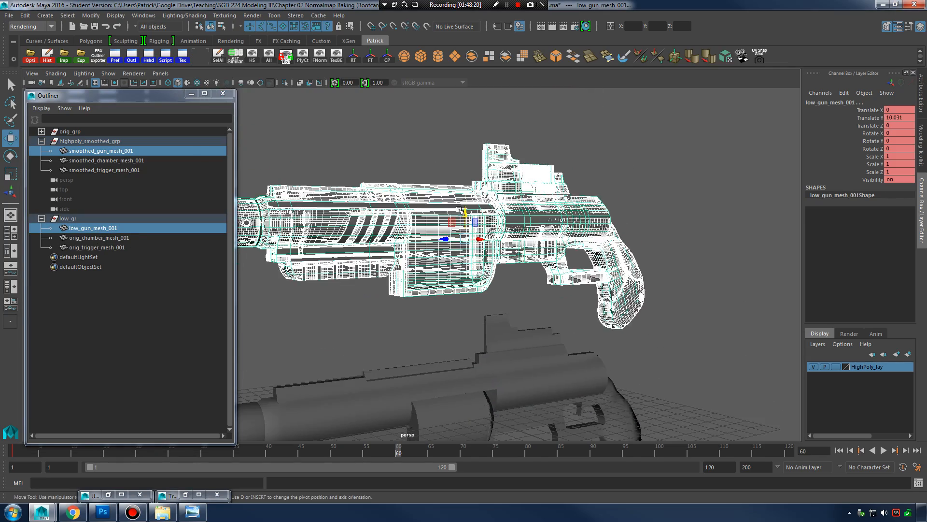
pyautogui.moveTo(464, 213); pyautogui.dragTo(467, 146)
pyautogui.keyDown('alt'); pyautogui.moveTo(510, 347); pyautogui.dragTo(482, 265, button='right'); pyautogui.keyUp('alt')
pyautogui.keyDown('alt'); pyautogui.moveTo(482, 268); pyautogui.dragTo(490, 279, button='middle'); pyautogui.keyUp('alt')
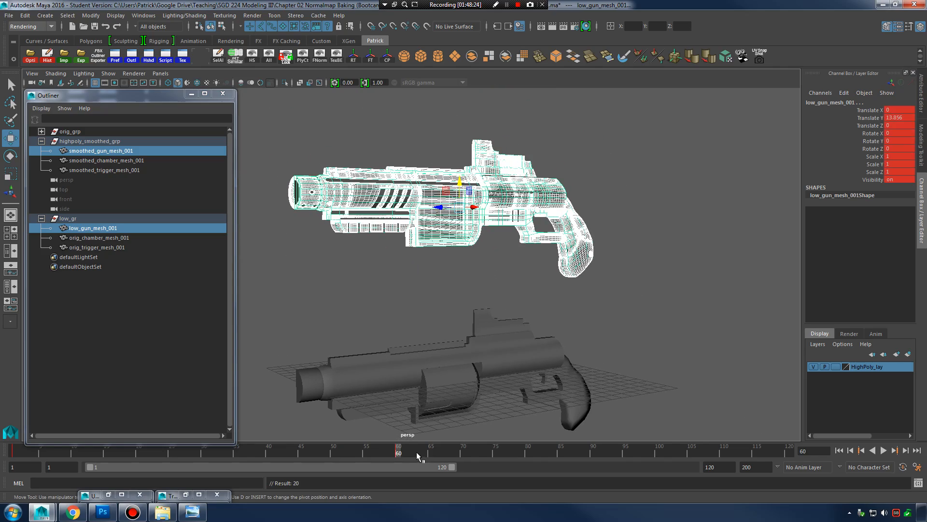
# Step: Return to frame 1, hide orig_grp, and replay the gun pair's keyframed movement
pyautogui.moveTo(400, 454); pyautogui.dragTo(14, 455)
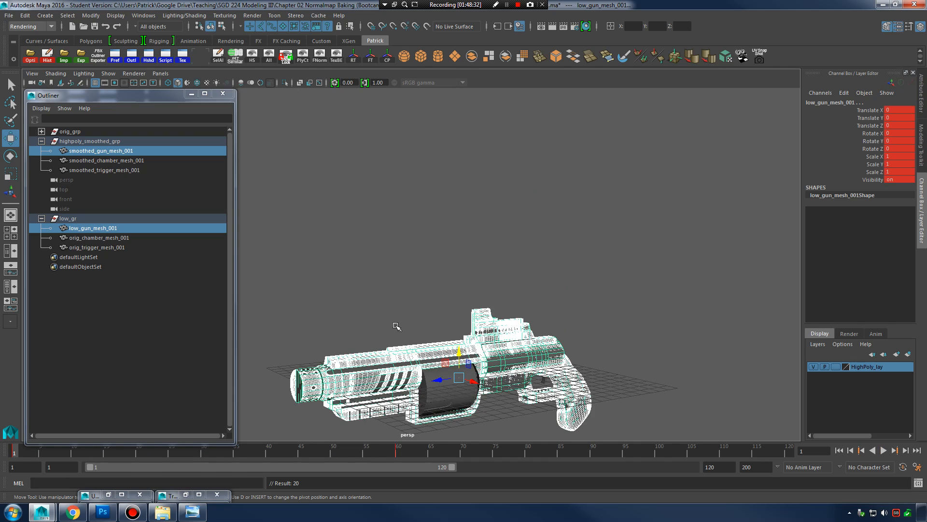
pyautogui.keyDown('alt'); pyautogui.moveTo(396, 325); pyautogui.dragTo(403, 305); pyautogui.keyUp('alt')
pyautogui.keyDown('alt'); pyautogui.moveTo(403, 305); pyautogui.dragTo(411, 207, button='middle'); pyautogui.keyUp('alt')
pyautogui.keyDown('alt'); pyautogui.moveTo(411, 208); pyautogui.dragTo(454, 207, button='right'); pyautogui.keyUp('alt')
pyautogui.click(79, 130)
pyautogui.hotkey('ctrl', 'h')
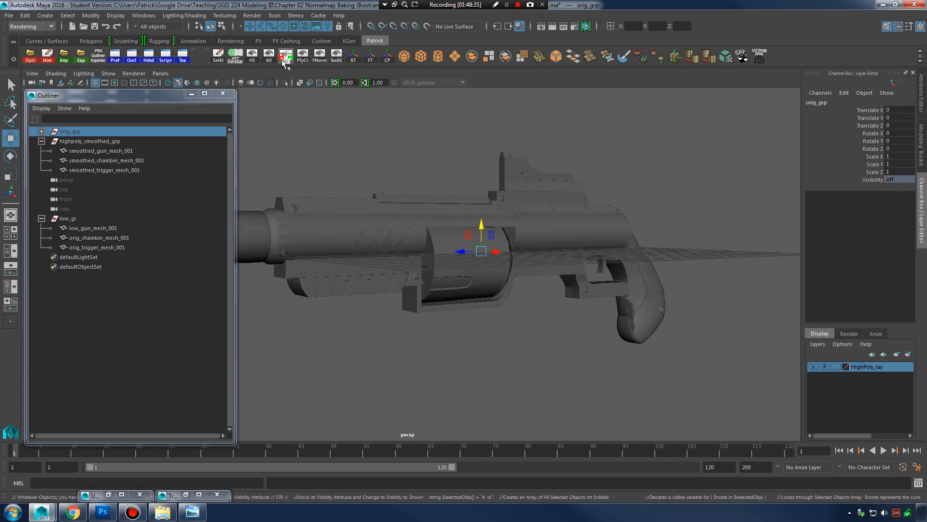
pyautogui.hotkey('alt', 'v')
pyautogui.moveTo(98, 452); pyautogui.dragTo(13, 453)
# Step: Lower smoothed_chamber_mesh_001 and the low orig_chamber_mesh_001 to Translate Y -11.61, key them at frame 60, and return to frame 1
pyautogui.click(106, 161)
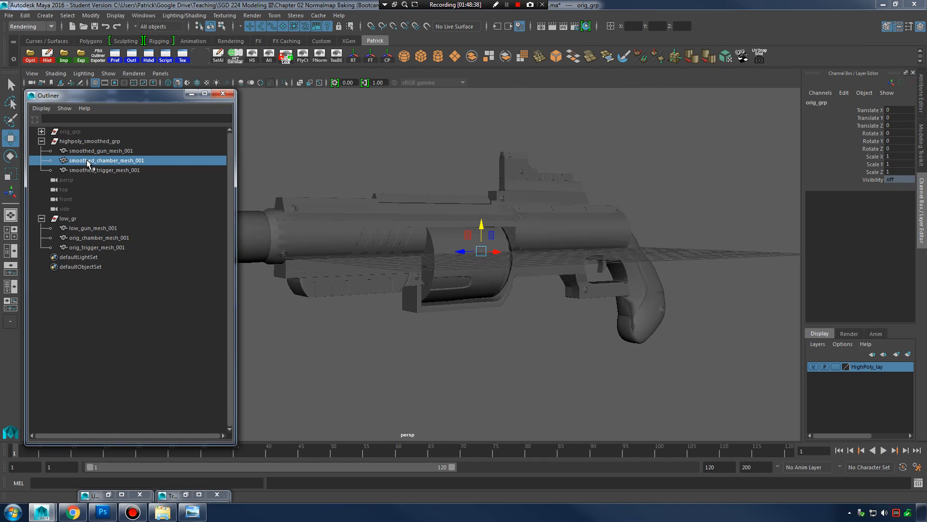
pyautogui.keyDown('ctrl'); pyautogui.click(96, 237); pyautogui.keyUp('ctrl')
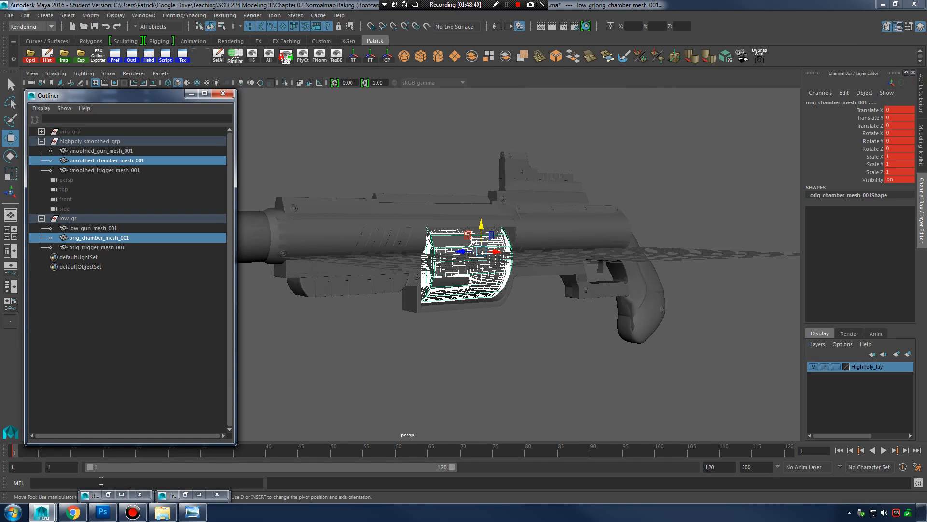
pyautogui.moveTo(190, 453); pyautogui.dragTo(399, 452)
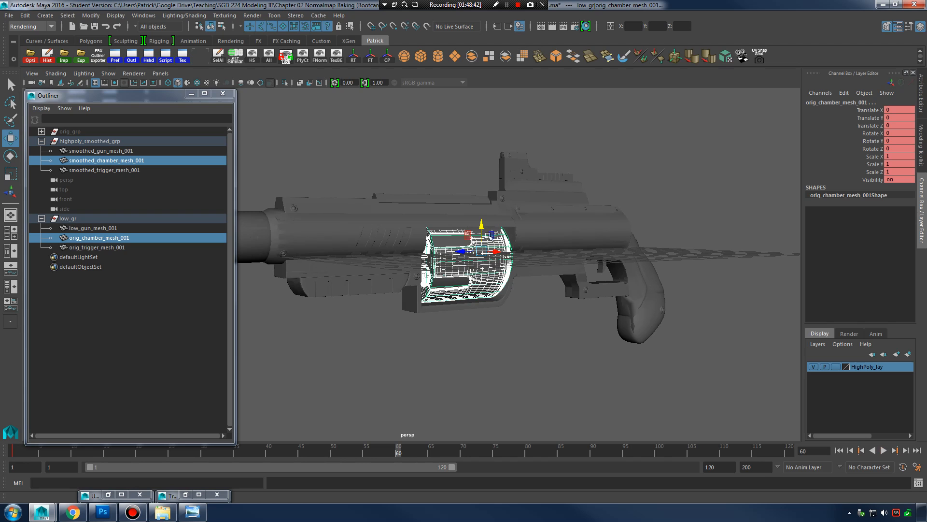
pyautogui.moveTo(482, 225); pyautogui.dragTo(482, 433)
pyautogui.keyDown('alt'); pyautogui.moveTo(526, 410); pyautogui.dragTo(523, 284, button='middle'); pyautogui.keyUp('alt')
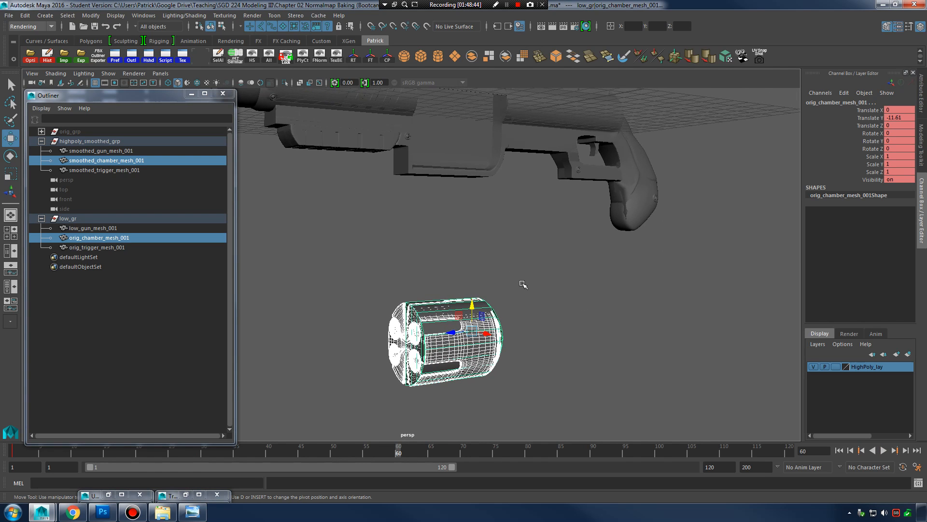
pyautogui.press('s')
pyautogui.moveTo(396, 454); pyautogui.dragTo(0, 425)
# Step: Move the smoothed and low trigger meshes to about Translate Y -8 and Z -6, key them at frame 60, and return to frame 1
pyautogui.keyDown('alt'); pyautogui.moveTo(249, 136); pyautogui.dragTo(259, 254, button='middle'); pyautogui.keyUp('alt')
pyautogui.click(106, 248)
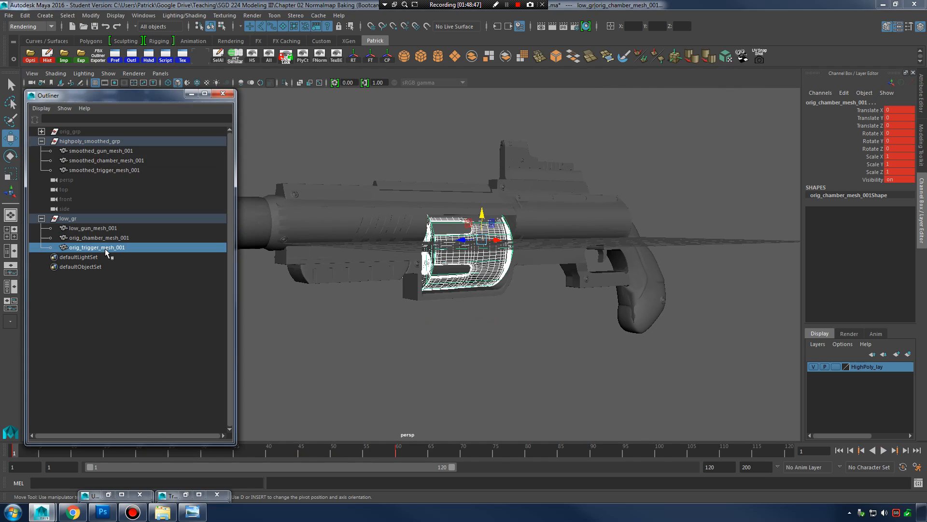
pyautogui.keyDown('ctrl'); pyautogui.click(107, 170); pyautogui.keyUp('ctrl')
pyautogui.keyDown('alt'); pyautogui.moveTo(438, 359); pyautogui.dragTo(401, 344, button='middle'); pyautogui.keyUp('alt')
pyautogui.click(399, 454)
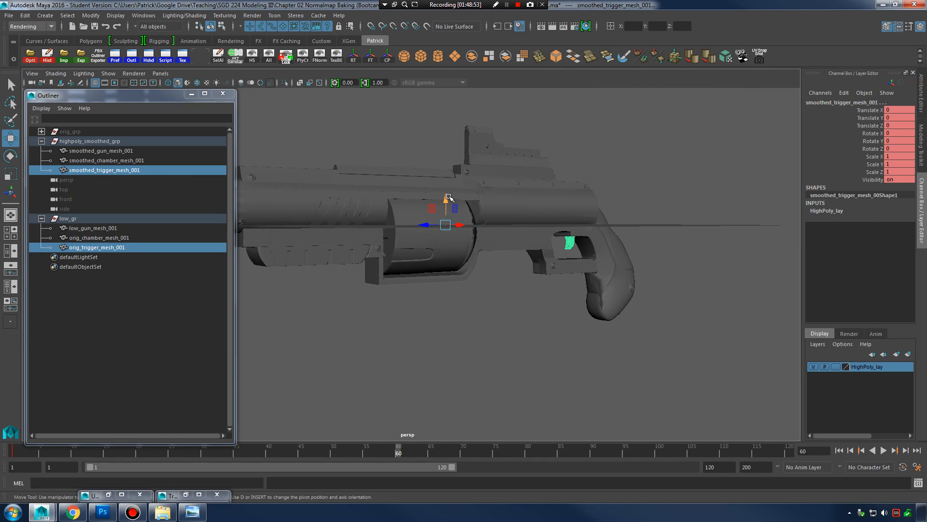
pyautogui.moveTo(449, 198); pyautogui.dragTo(528, 385)
pyautogui.press('s')
pyautogui.keyDown('alt'); pyautogui.moveTo(575, 280); pyautogui.dragTo(428, 280, button='right'); pyautogui.keyUp('alt')
pyautogui.keyDown('alt'); pyautogui.moveTo(428, 280); pyautogui.dragTo(466, 291, button='middle'); pyautogui.keyUp('alt')
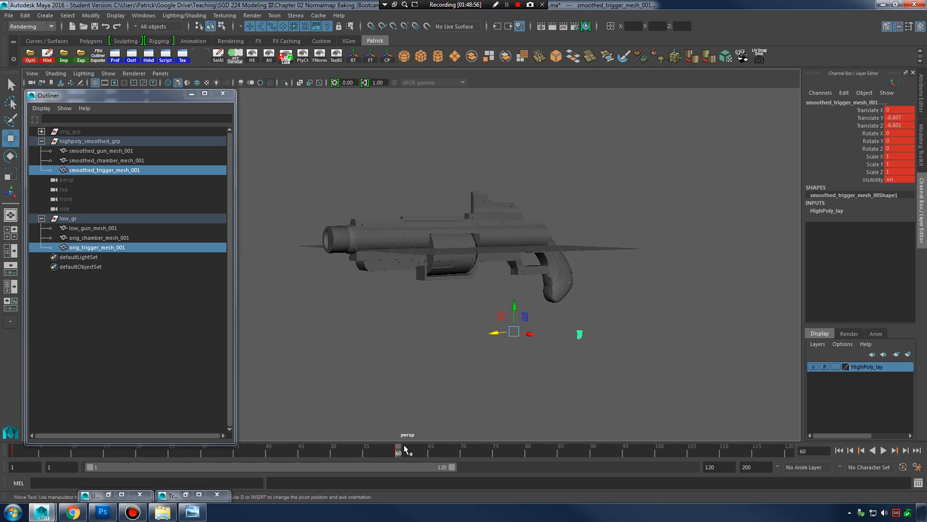
pyautogui.moveTo(405, 449); pyautogui.dragTo(7, 435)
# Step: Scrub between frame 1 and frame 73, selecting the smoothed and low gun meshes, to check how the part pairs separate
pyautogui.keyDown('alt'); pyautogui.moveTo(400, 276); pyautogui.dragTo(448, 284, button='middle'); pyautogui.keyUp('alt')
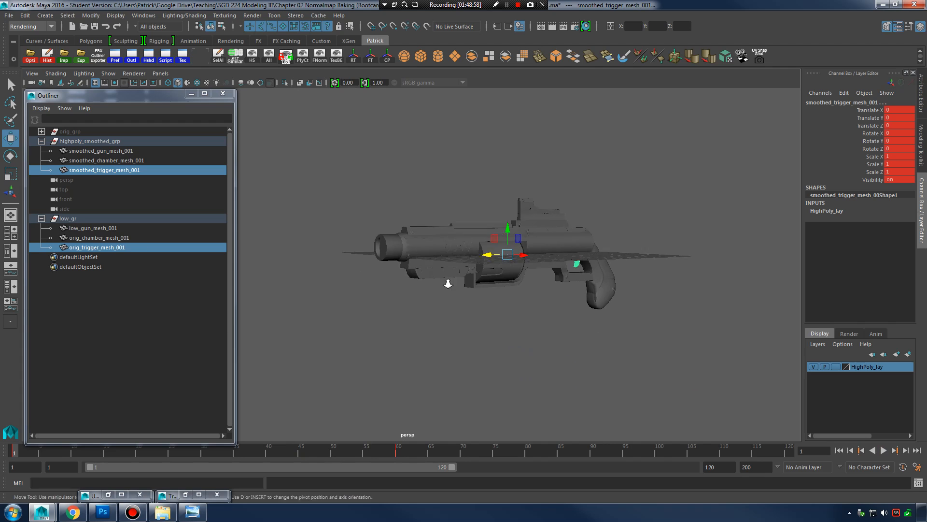
pyautogui.keyDown('alt'); pyautogui.moveTo(448, 284); pyautogui.dragTo(655, 299, button='right'); pyautogui.keyUp('alt')
pyautogui.keyDown('alt'); pyautogui.moveTo(483, 277); pyautogui.dragTo(457, 290, button='middle'); pyautogui.keyUp('alt')
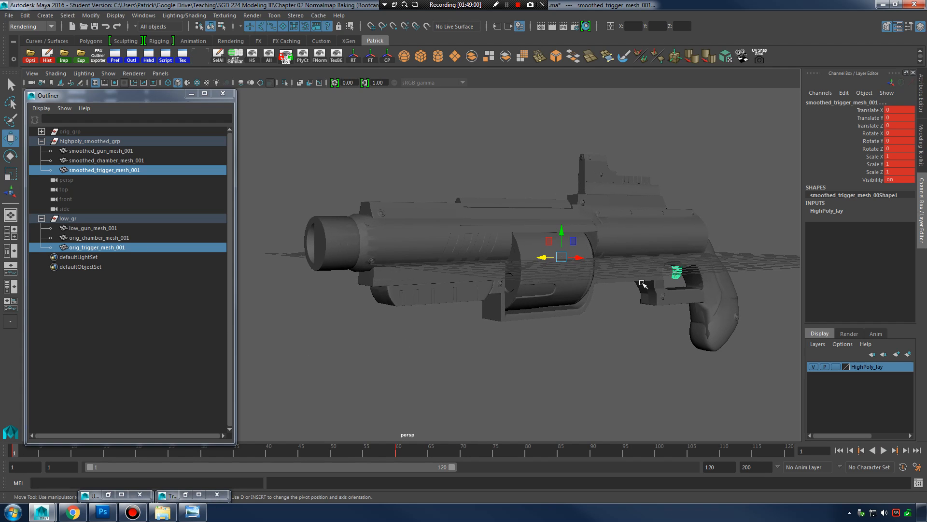
pyautogui.keyDown('alt'); pyautogui.moveTo(665, 277); pyautogui.dragTo(636, 277, button='middle'); pyautogui.keyUp('alt')
pyautogui.keyDown('alt'); pyautogui.moveTo(635, 273); pyautogui.dragTo(632, 281); pyautogui.keyUp('alt')
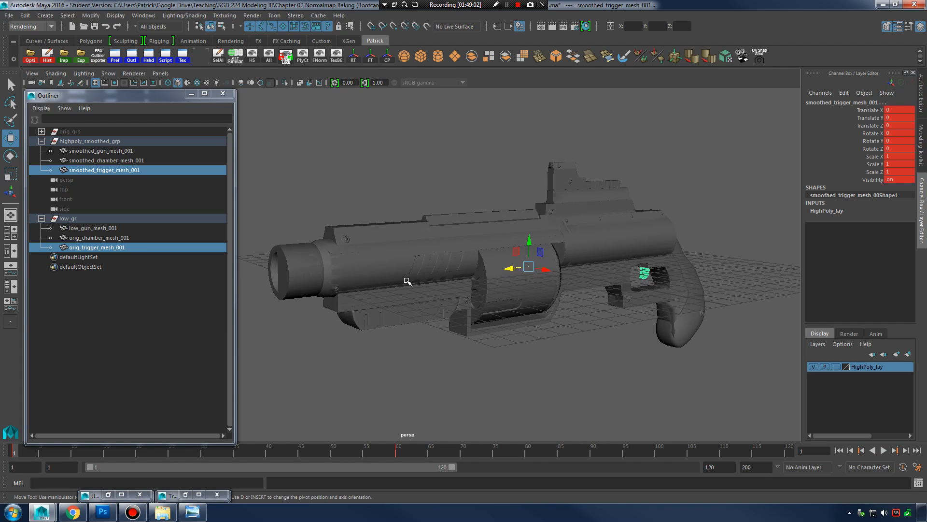
pyautogui.moveTo(14, 453); pyautogui.dragTo(229, 451)
pyautogui.scroll(-3, 575, 198)
pyautogui.click(122, 153)
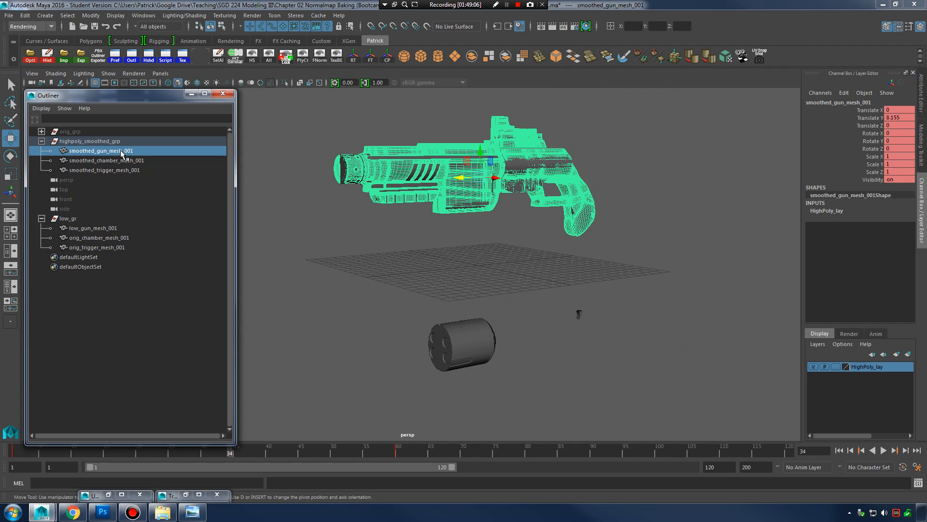
pyautogui.click(94, 229)
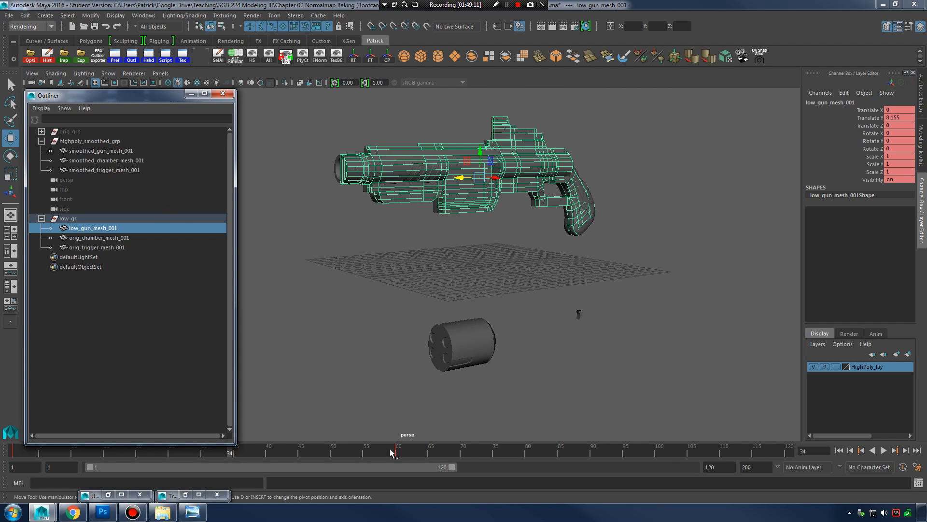
pyautogui.moveTo(391, 451); pyautogui.dragTo(482, 439)
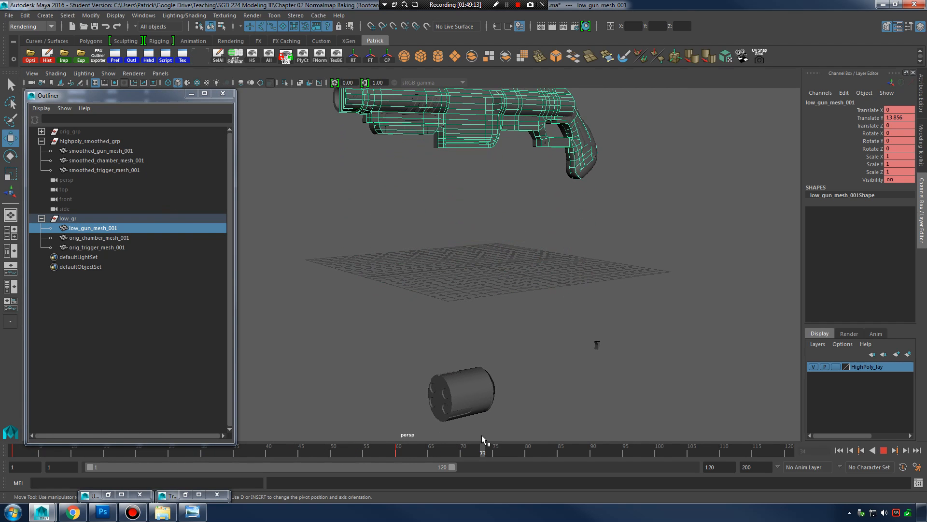
pyautogui.keyDown('alt'); pyautogui.moveTo(493, 261); pyautogui.dragTo(547, 241); pyautogui.keyUp('alt')
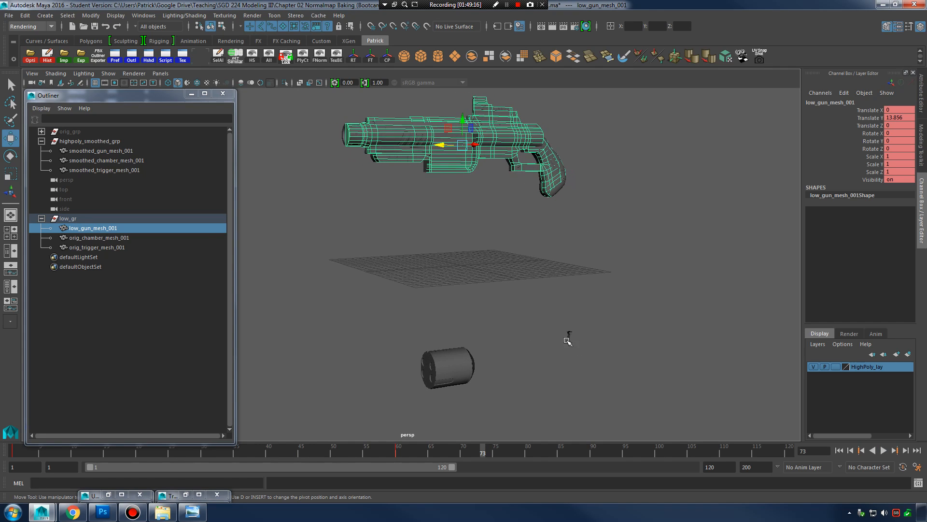
pyautogui.keyDown('alt'); pyautogui.moveTo(537, 145); pyautogui.dragTo(522, 201); pyautogui.keyUp('alt')
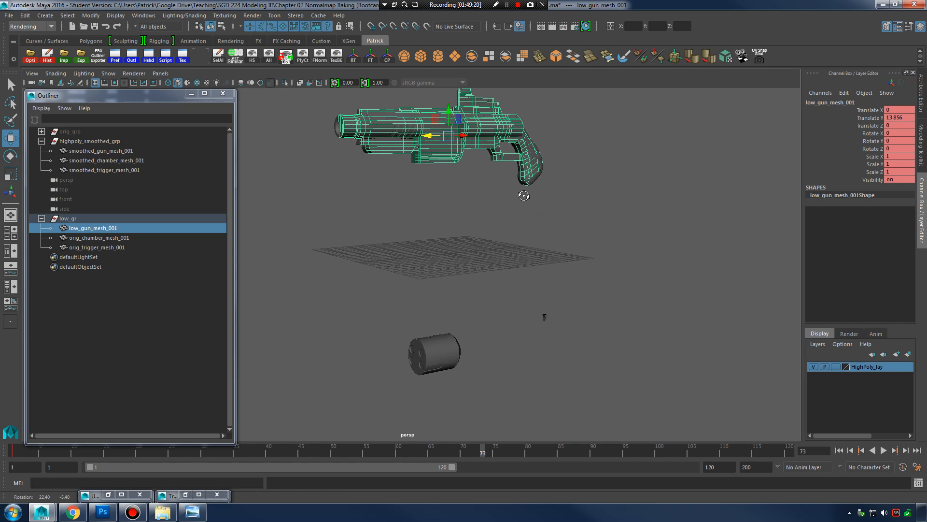
pyautogui.moveTo(452, 454); pyautogui.dragTo(23, 439)
# Step: Examine the area where the chamber meets the gun body at frame 2, and compare it with the separated parts at frame 60
pyautogui.keyDown('alt'); pyautogui.moveTo(398, 269); pyautogui.dragTo(563, 156, button='right'); pyautogui.keyUp('alt')
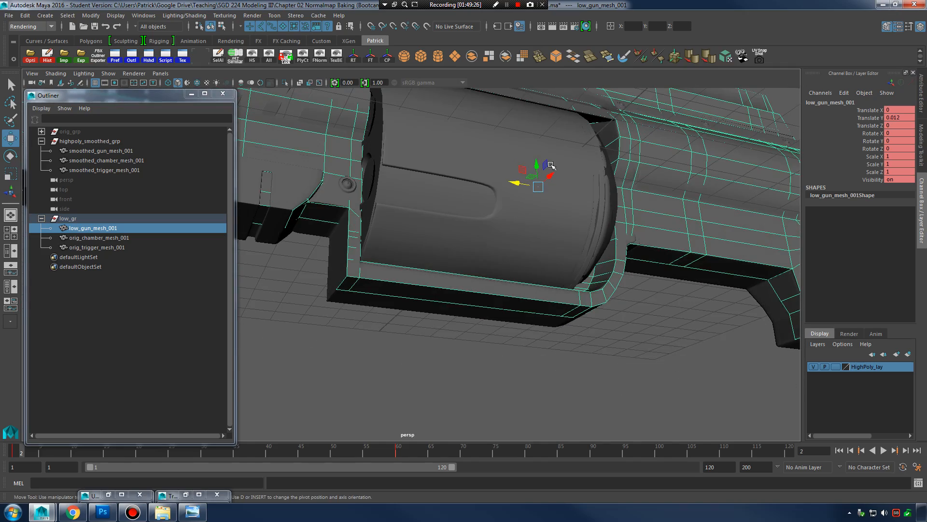
pyautogui.keyDown('alt'); pyautogui.moveTo(550, 166); pyautogui.dragTo(562, 137); pyautogui.keyUp('alt')
pyautogui.keyDown('alt'); pyautogui.moveTo(544, 154); pyautogui.dragTo(415, 356, button='right'); pyautogui.keyUp('alt')
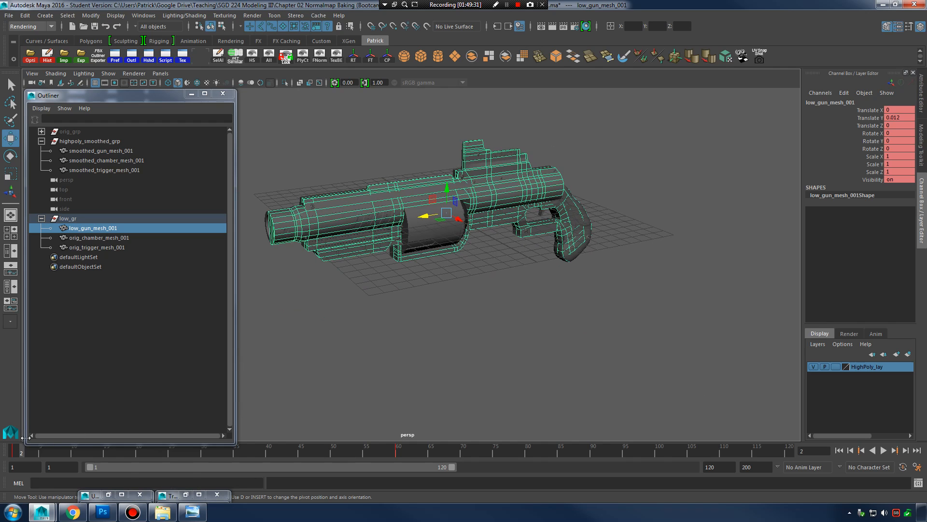
pyautogui.moveTo(22, 454); pyautogui.dragTo(398, 456)
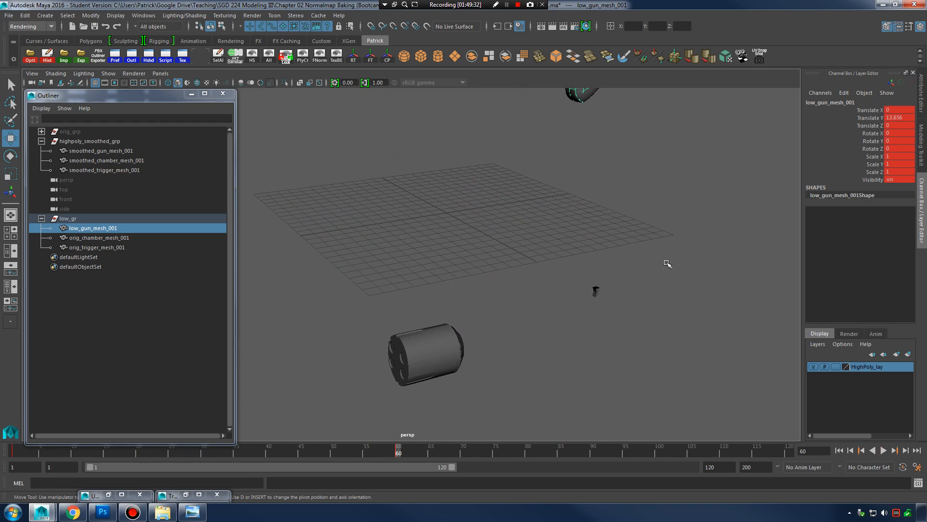
pyautogui.keyDown('alt'); pyautogui.moveTo(667, 264); pyautogui.dragTo(510, 197, button='right'); pyautogui.keyUp('alt')
pyautogui.keyDown('alt'); pyautogui.moveTo(510, 197); pyautogui.dragTo(520, 267, button='middle'); pyautogui.keyUp('alt')
pyautogui.keyDown('alt'); pyautogui.moveTo(519, 267); pyautogui.dragTo(474, 247); pyautogui.keyUp('alt')
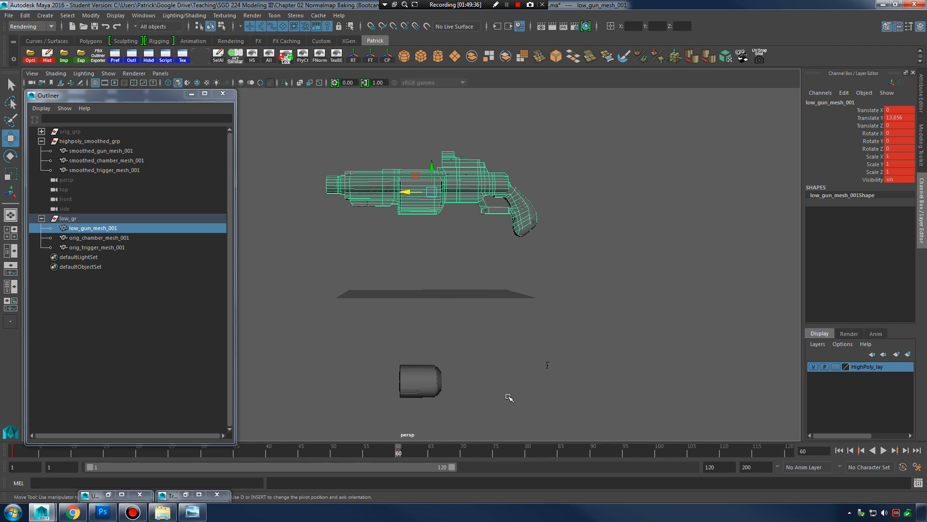
pyautogui.moveTo(402, 455); pyautogui.dragTo(18, 452)
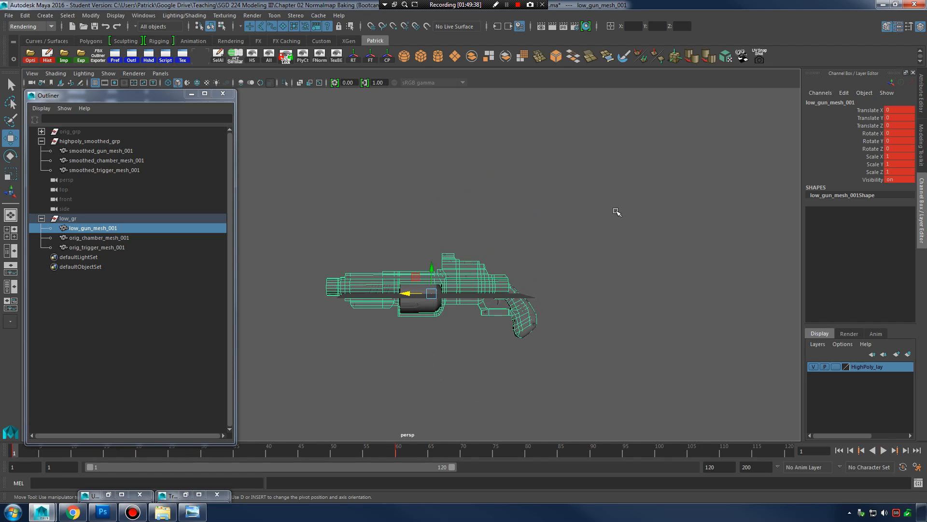
# Step: Inspect the assembled gun around the chamber at frame 1 and replay the separation past frame 60 and back
pyautogui.keyDown('alt'); pyautogui.moveTo(617, 211); pyautogui.dragTo(528, 272, button='right'); pyautogui.keyUp('alt')
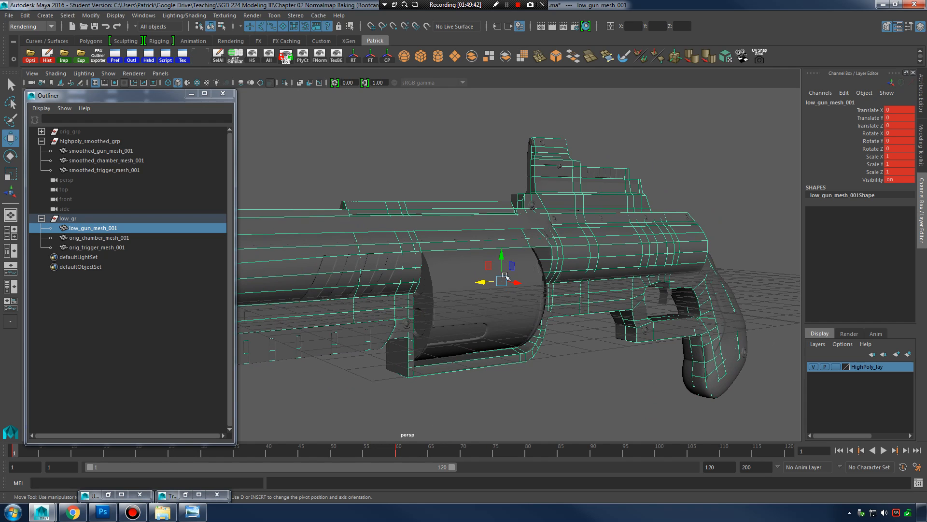
pyautogui.keyDown('alt'); pyautogui.moveTo(489, 280); pyautogui.dragTo(552, 286); pyautogui.keyUp('alt')
pyautogui.keyDown('alt'); pyautogui.moveTo(553, 285); pyautogui.dragTo(688, 282, button='right'); pyautogui.keyUp('alt')
pyautogui.keyDown('alt'); pyautogui.moveTo(688, 282); pyautogui.dragTo(642, 257); pyautogui.keyUp('alt')
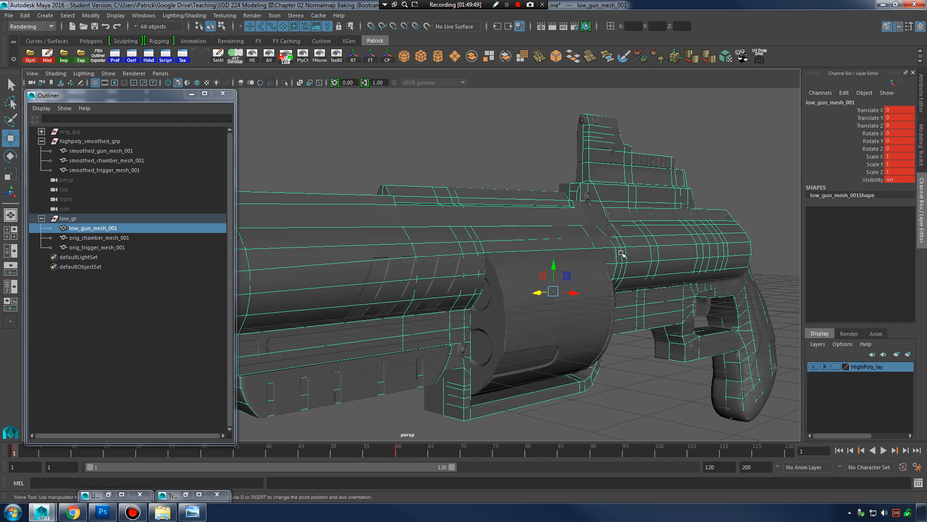
pyautogui.hotkey('alt', 'v')
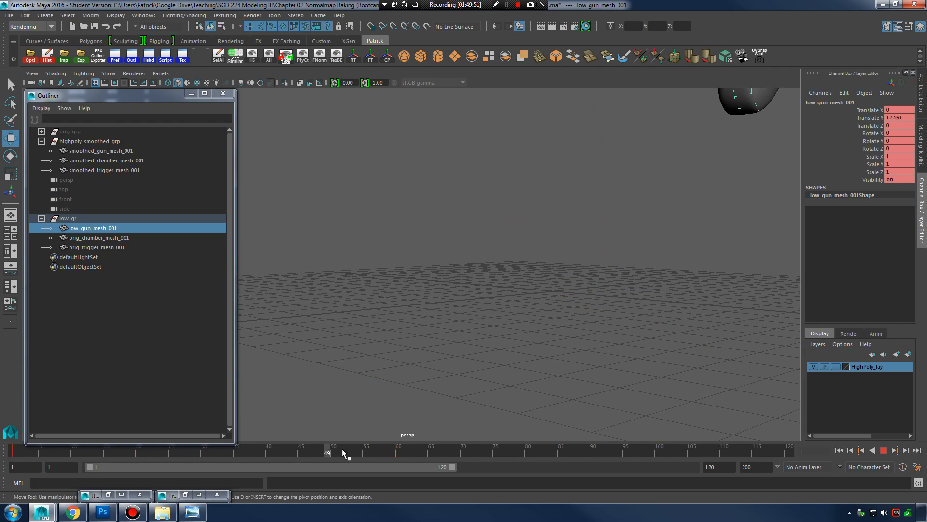
pyautogui.click(15, 455)
pyautogui.keyDown('alt'); pyautogui.moveTo(709, 182); pyautogui.dragTo(477, 238, button='right'); pyautogui.keyUp('alt')
pyautogui.hotkey('alt', 'v')
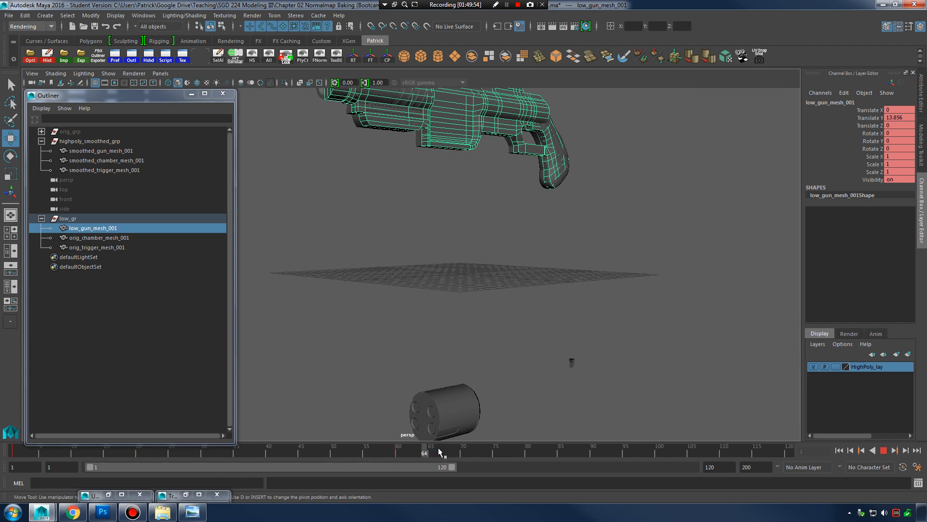
pyautogui.moveTo(2, 459); pyautogui.dragTo(2, 458)
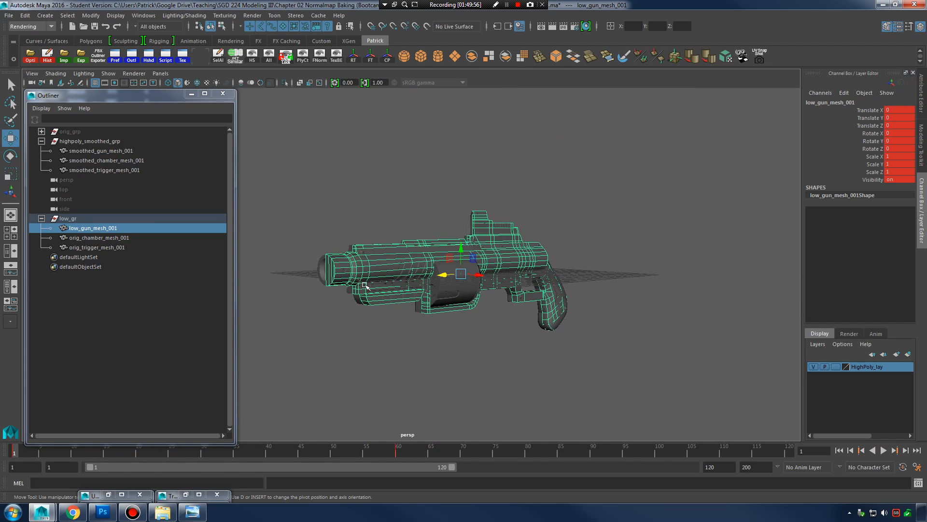
# Step: Compare the overlapping smoothed and low gun meshes at frame 1 by selecting each in the view
pyautogui.keyDown('alt'); pyautogui.moveTo(366, 286); pyautogui.dragTo(473, 294, button='right'); pyautogui.keyUp('alt')
pyautogui.click(425, 309)
pyautogui.keyDown('alt'); pyautogui.moveTo(570, 335); pyautogui.dragTo(615, 375); pyautogui.keyUp('alt')
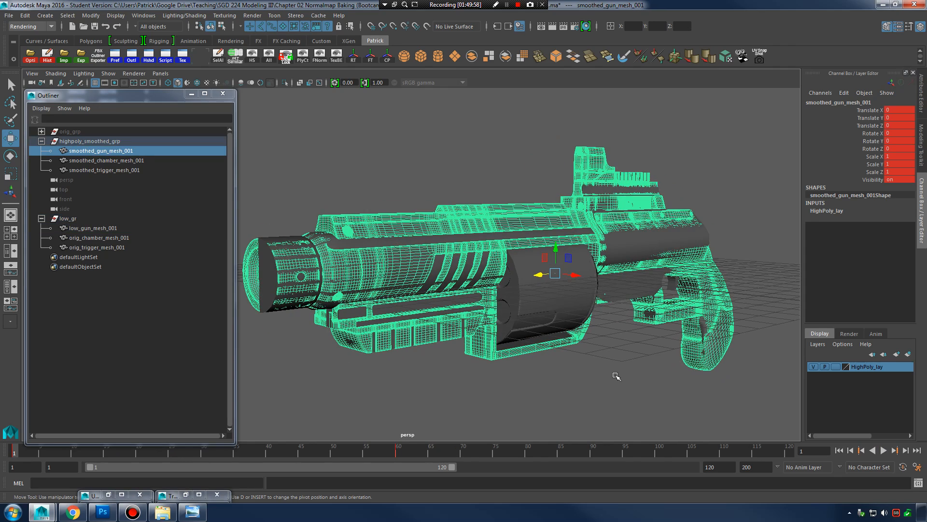
pyautogui.click(618, 345)
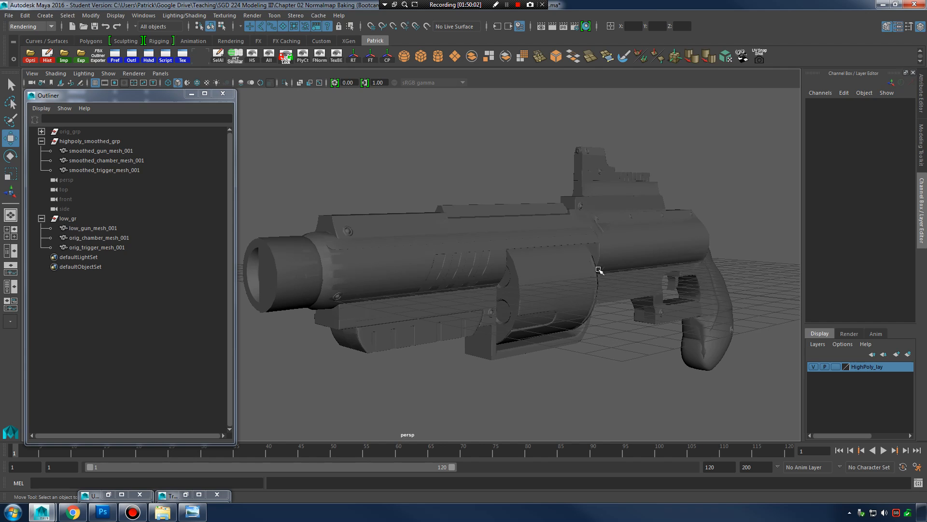
pyautogui.click(618, 206)
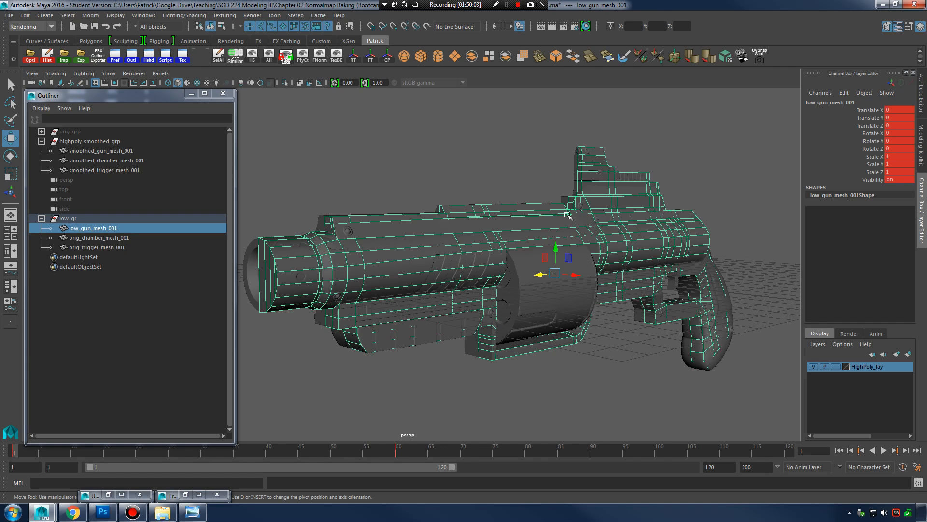
# Step: Minimize the Outliner and hide the HighPoly_lay layer to leave only the low-poly gun in view
pyautogui.click(191, 93)
pyautogui.keyDown('alt'); pyautogui.moveTo(649, 266); pyautogui.dragTo(587, 254); pyautogui.keyUp('alt')
pyautogui.click(812, 367)
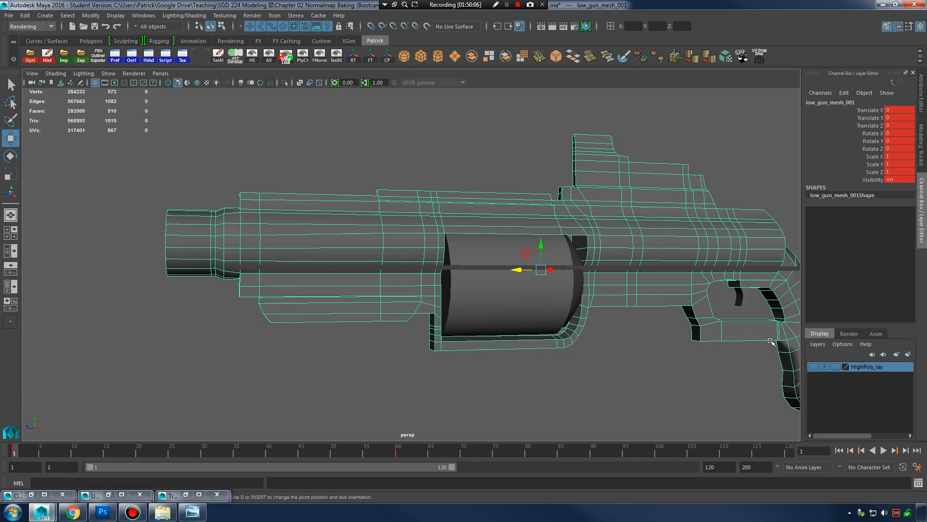
# Step: Select the edge loop running around the base of the low gun mesh's rear sight and apply a Soften/Harden Edge operation
pyautogui.keyDown('alt'); pyautogui.moveTo(604, 314); pyautogui.dragTo(512, 306); pyautogui.keyUp('alt')
pyautogui.keyDown('alt'); pyautogui.moveTo(550, 320); pyautogui.dragTo(557, 321, button='right'); pyautogui.keyUp('alt')
pyautogui.keyDown('alt'); pyautogui.moveTo(352, 277); pyautogui.dragTo(380, 269); pyautogui.keyUp('alt')
pyautogui.moveTo(381, 268); pyautogui.dragTo(379, 207, button='right')
pyautogui.doubleClick(370, 273)
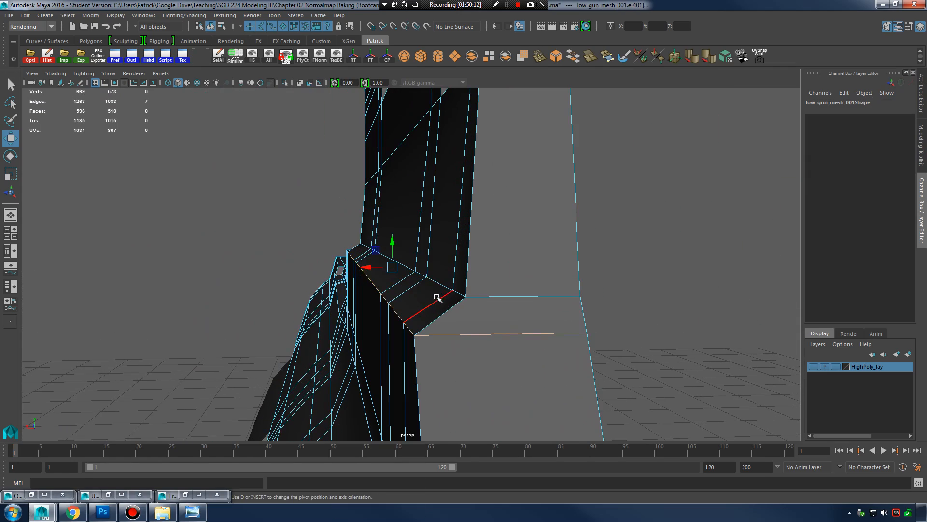
pyautogui.keyDown('alt'); pyautogui.moveTo(452, 305); pyautogui.dragTo(418, 238); pyautogui.keyUp('alt')
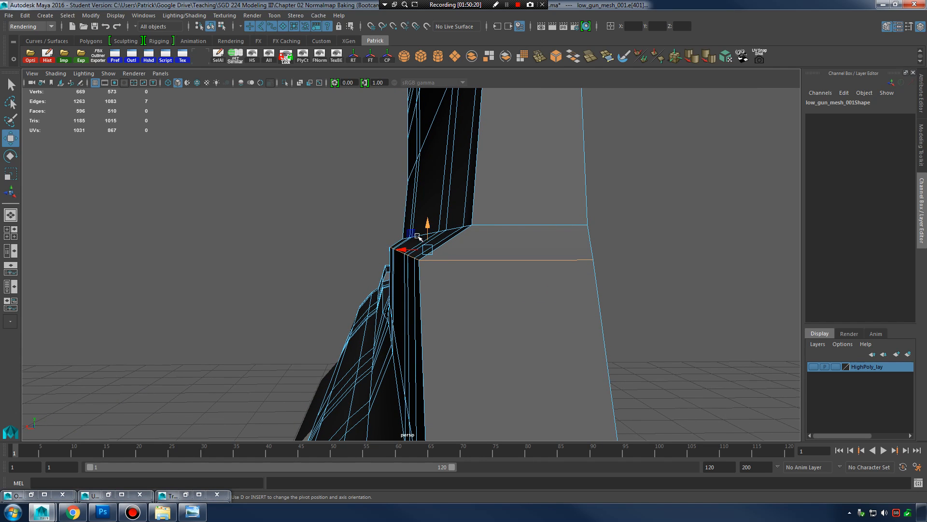
pyautogui.keyDown('alt'); pyautogui.moveTo(393, 285); pyautogui.dragTo(500, 231); pyautogui.keyUp('alt')
pyautogui.moveTo(501, 230); pyautogui.dragTo(543, 184, button='right')
pyautogui.doubleClick(542, 203)
pyautogui.keyDown('alt'); pyautogui.moveTo(542, 203); pyautogui.dragTo(571, 215); pyautogui.keyUp('alt')
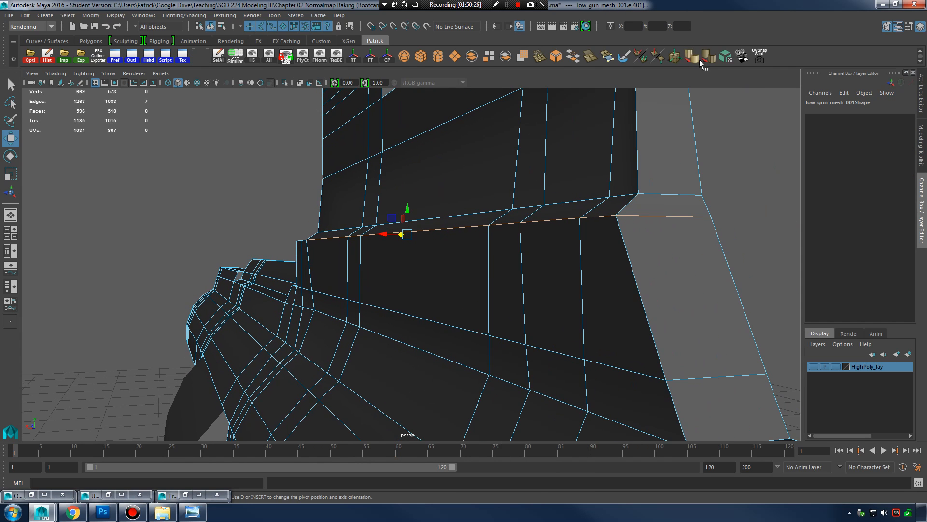
pyautogui.click(719, 135)
# Step: Select the six border edges around the rear sight's stepped end and apply a Soften/Harden Edge operation to them
pyautogui.keyDown('alt'); pyautogui.moveTo(492, 253); pyautogui.dragTo(348, 276); pyautogui.keyUp('alt')
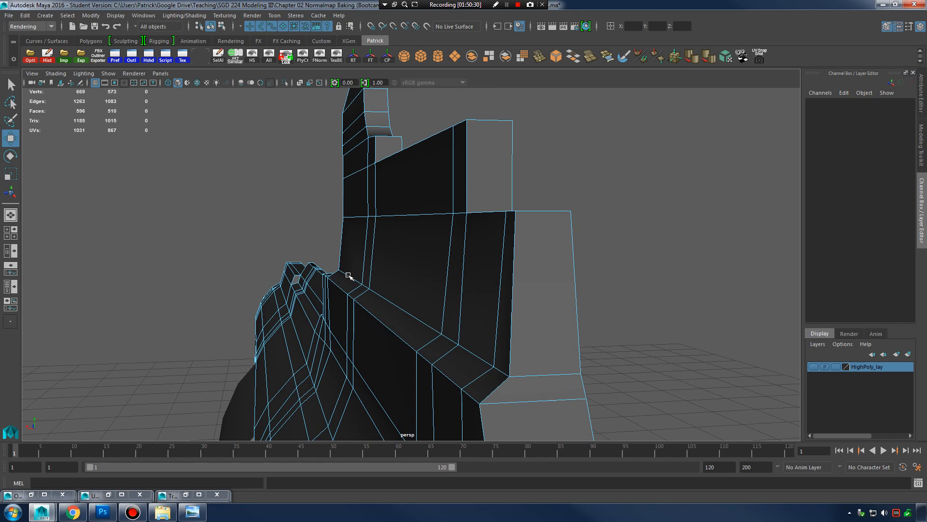
pyautogui.keyDown('alt'); pyautogui.moveTo(522, 275); pyautogui.dragTo(437, 240); pyautogui.keyUp('alt')
pyautogui.moveTo(435, 234); pyautogui.dragTo(437, 211, button='right')
pyautogui.keyDown('shift'); pyautogui.click(547, 257); pyautogui.keyUp('shift')
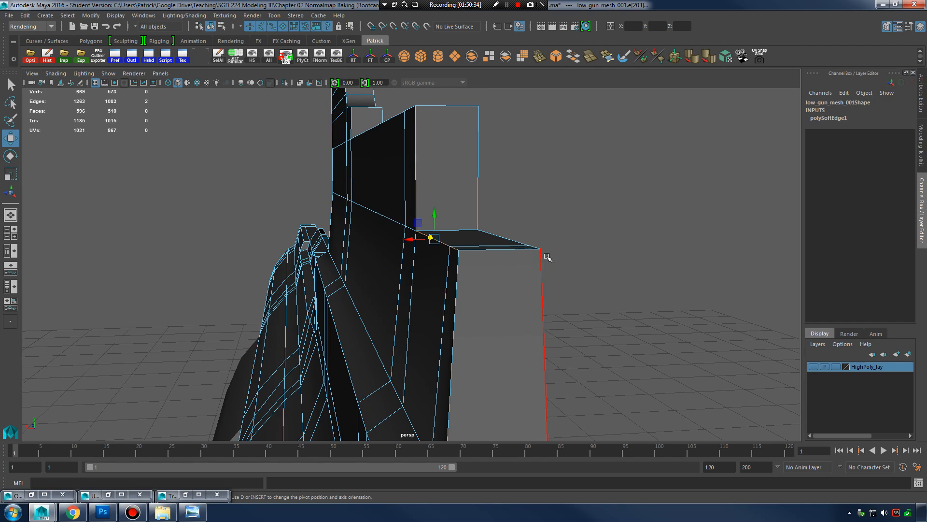
pyautogui.keyDown('shift'); pyautogui.click(490, 244); pyautogui.keyUp('shift')
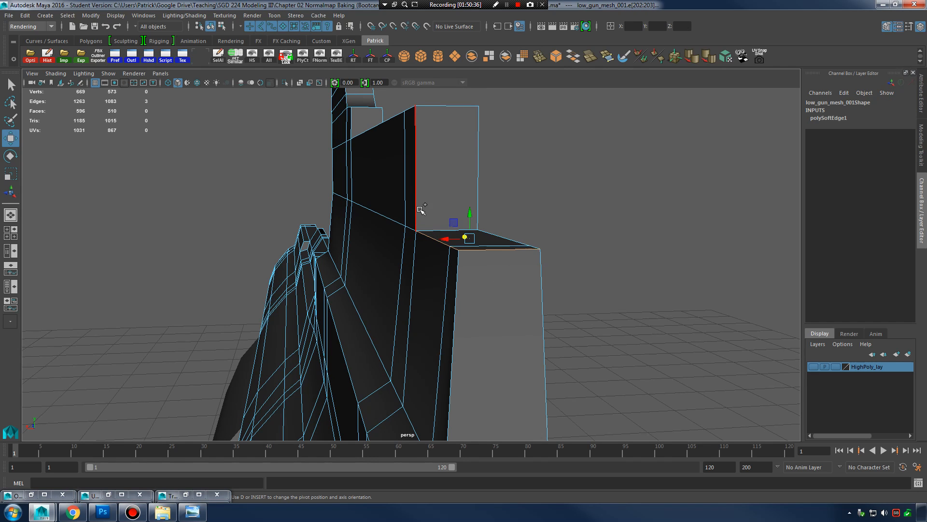
pyautogui.keyDown('shift'); pyautogui.click(435, 112); pyautogui.keyUp('shift')
pyautogui.keyDown('alt'); pyautogui.moveTo(548, 266); pyautogui.dragTo(543, 277); pyautogui.keyUp('alt')
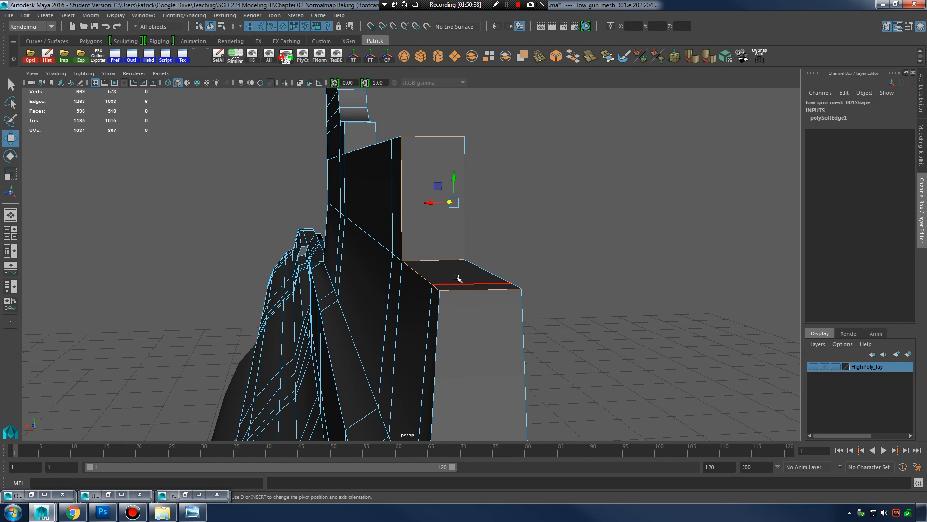
pyautogui.keyDown('alt'); pyautogui.moveTo(425, 256); pyautogui.dragTo(497, 283); pyautogui.keyUp('alt')
pyautogui.press('f')
pyautogui.keyDown('alt'); pyautogui.moveTo(497, 283); pyautogui.dragTo(435, 283, button='right'); pyautogui.keyUp('alt')
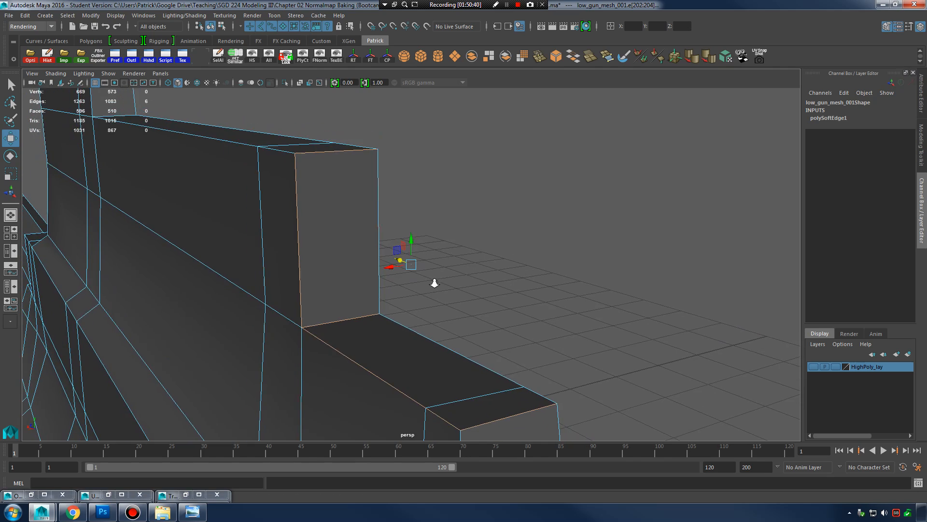
pyautogui.keyDown('alt'); pyautogui.moveTo(437, 282); pyautogui.dragTo(480, 209, button='middle'); pyautogui.keyUp('alt')
pyautogui.keyDown('alt'); pyautogui.moveTo(480, 209); pyautogui.dragTo(481, 228); pyautogui.keyUp('alt')
pyautogui.keyDown('alt'); pyautogui.moveTo(480, 228); pyautogui.dragTo(503, 296, button='middle'); pyautogui.keyUp('alt')
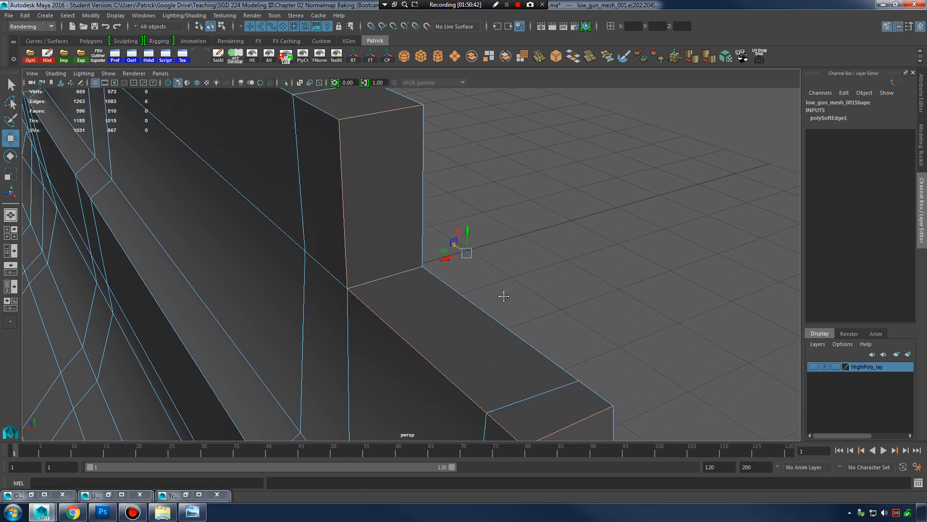
pyautogui.keyDown('alt'); pyautogui.moveTo(504, 296); pyautogui.dragTo(439, 270); pyautogui.keyUp('alt')
pyautogui.click(702, 62)
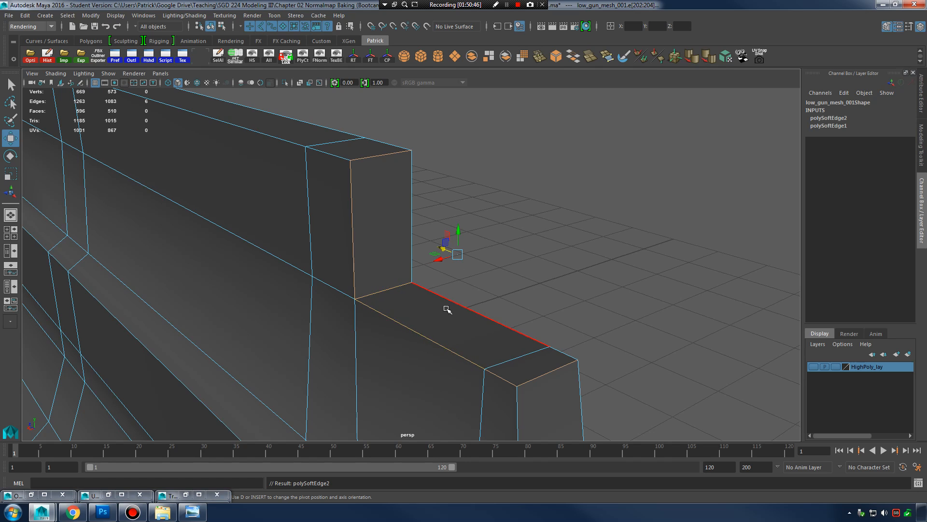
# Step: Highlight the two ledge faces and then the upright end face of the rear sight's step
pyautogui.moveTo(445, 306); pyautogui.dragTo(450, 333, button='right')
pyautogui.click(450, 333)
pyautogui.keyDown('shift'); pyautogui.click(548, 370); pyautogui.keyUp('shift')
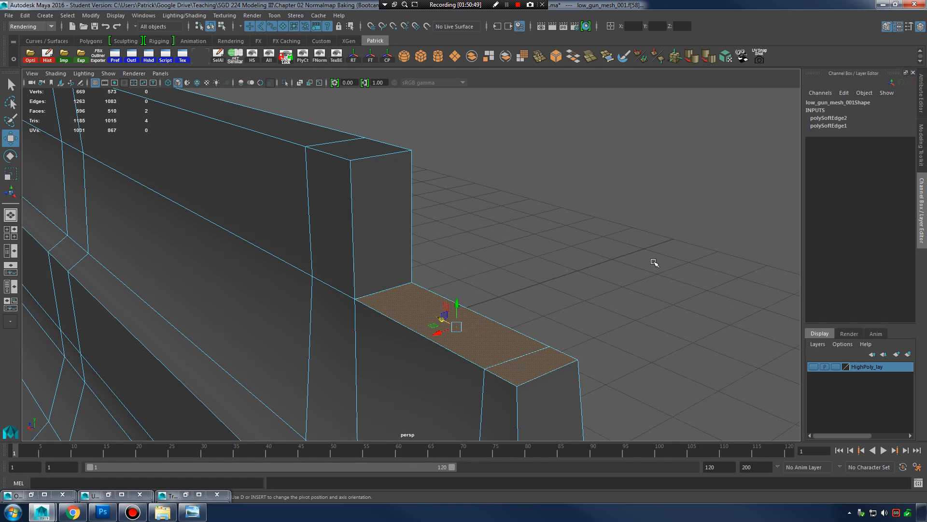
pyautogui.click(405, 244)
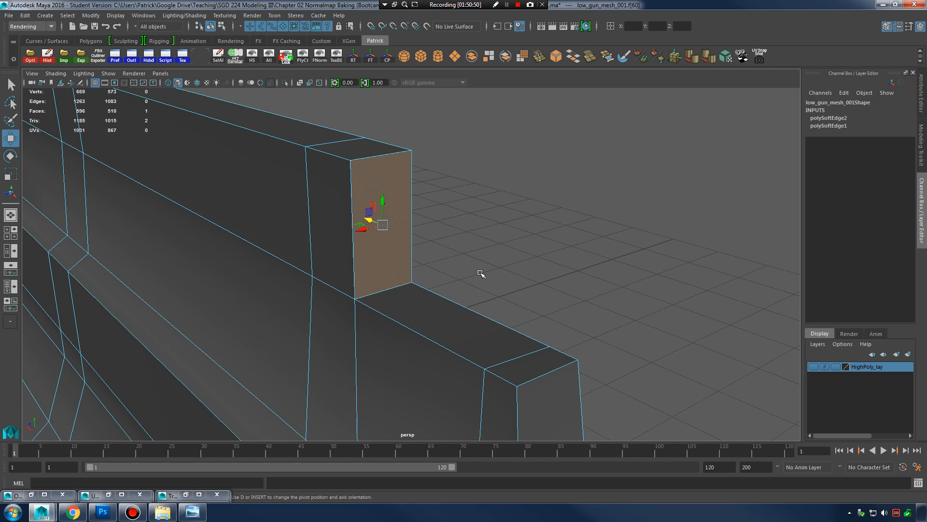
# Step: Select the six side faces of the stepped rear sight and examine how they meet the surrounding faces
pyautogui.click(317, 232)
pyautogui.keyDown('shift'); pyautogui.click(270, 218); pyautogui.keyUp('shift')
pyautogui.keyDown('shift'); pyautogui.click(251, 310); pyautogui.keyUp('shift')
pyautogui.keyDown('shift'); pyautogui.click(333, 348); pyautogui.keyUp('shift')
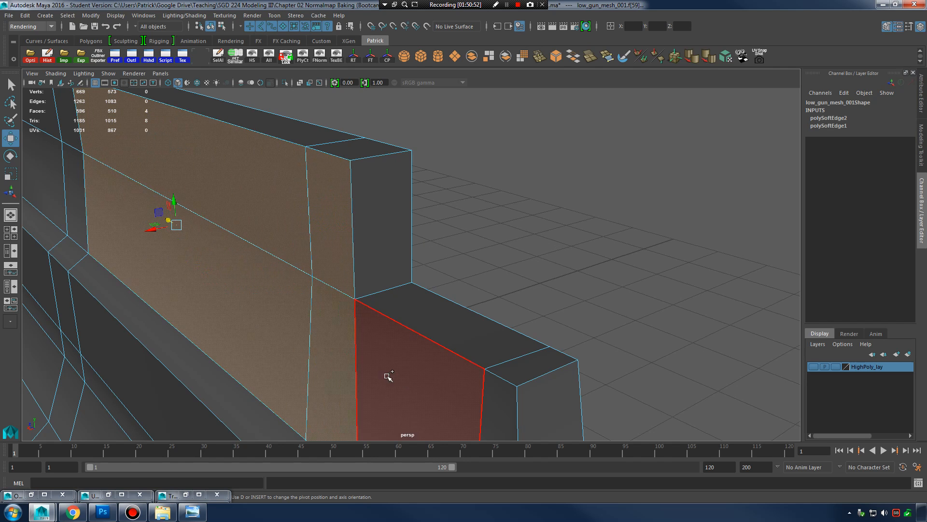
pyautogui.keyDown('shift'); pyautogui.click(388, 377); pyautogui.keyUp('shift')
pyautogui.keyDown('shift'); pyautogui.click(497, 411); pyautogui.keyUp('shift')
pyautogui.keyDown('alt'); pyautogui.moveTo(664, 271); pyautogui.dragTo(544, 303); pyautogui.keyUp('alt')
pyautogui.keyDown('alt'); pyautogui.moveTo(478, 275); pyautogui.dragTo(543, 275, button='right'); pyautogui.keyUp('alt')
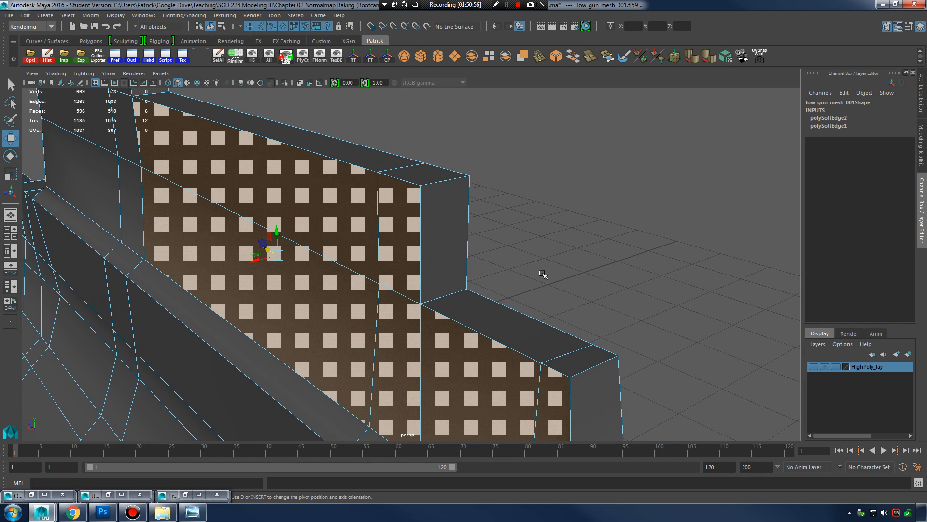
pyautogui.scroll(-5, 543, 275)
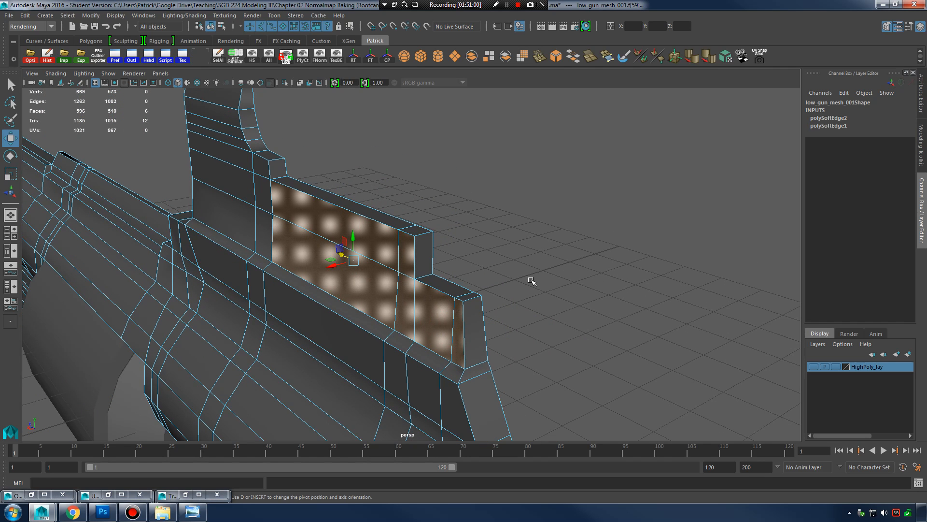
pyautogui.keyDown('alt'); pyautogui.moveTo(453, 245); pyautogui.dragTo(534, 286); pyautogui.keyUp('alt')
pyautogui.keyDown('alt'); pyautogui.moveTo(534, 286); pyautogui.dragTo(498, 215, button='middle'); pyautogui.keyUp('alt')
pyautogui.keyDown('alt'); pyautogui.moveTo(465, 244); pyautogui.dragTo(507, 252, button='right'); pyautogui.keyUp('alt')
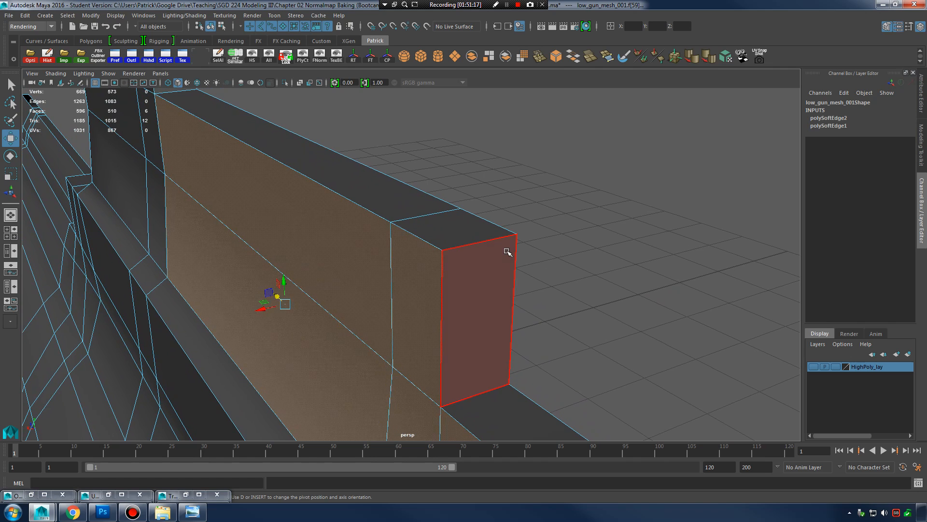
# Step: Select the two edges along the upper side border of the rear sight's step to inspect that corner
pyautogui.moveTo(409, 241); pyautogui.dragTo(410, 213, button='right')
pyautogui.click(421, 239)
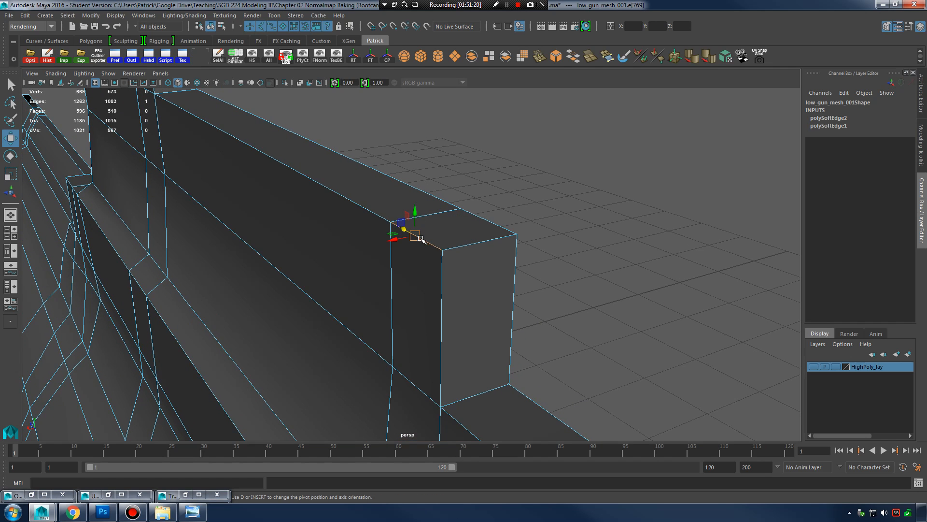
pyautogui.keyDown('alt'); pyautogui.moveTo(494, 309); pyautogui.dragTo(491, 281); pyautogui.keyUp('alt')
pyautogui.moveTo(491, 282)
pyautogui.keyDown('alt'); pyautogui.mouseDown(button='middle')
pyautogui.moveTo(528, 300)
pyautogui.moveTo(505, 281)
pyautogui.mouseUp(button='middle'); pyautogui.keyUp('alt')
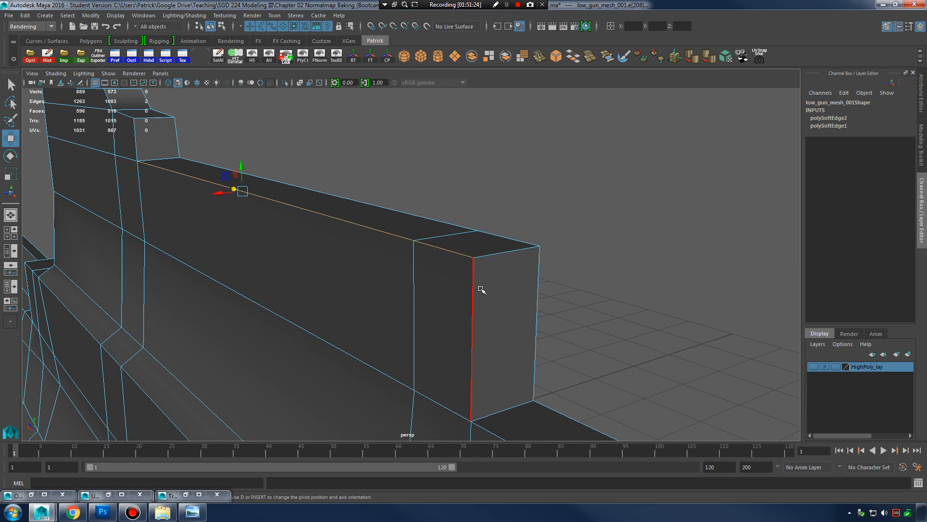
# Step: Reselect the edge loop around the rear sight's base, apply another Soften/Harden Edge operation and clear the selection
pyautogui.keyDown('alt'); pyautogui.moveTo(316, 324); pyautogui.dragTo(341, 181, button='middle'); pyautogui.keyUp('alt')
pyautogui.keyDown('alt'); pyautogui.moveTo(396, 299); pyautogui.dragTo(374, 203, button='middle'); pyautogui.keyUp('alt')
pyautogui.keyDown('alt'); pyautogui.moveTo(343, 239); pyautogui.dragTo(314, 229); pyautogui.keyUp('alt')
pyautogui.moveTo(246, 188); pyautogui.dragTo(244, 158, button='right')
pyautogui.doubleClick(228, 177)
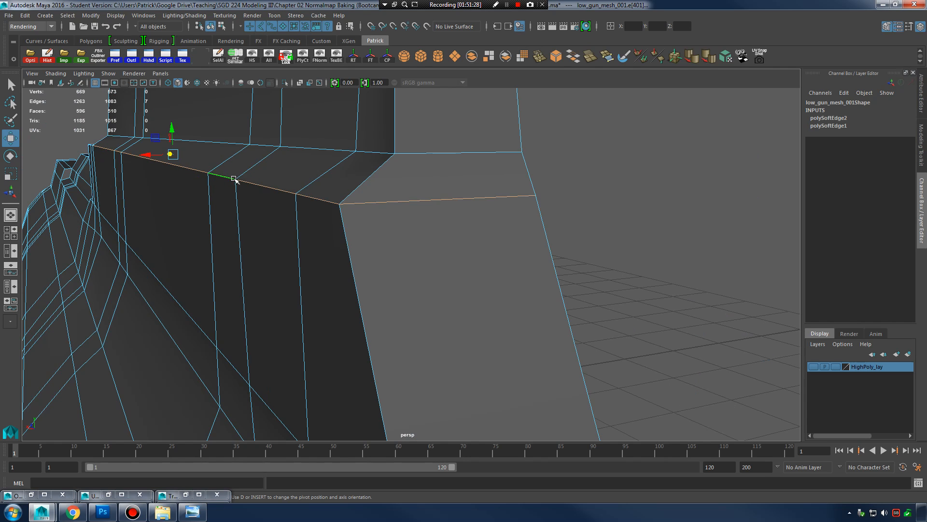
pyautogui.click(708, 59)
pyautogui.click(565, 174)
pyautogui.keyDown('alt'); pyautogui.moveTo(565, 173); pyautogui.dragTo(325, 182); pyautogui.keyUp('alt')
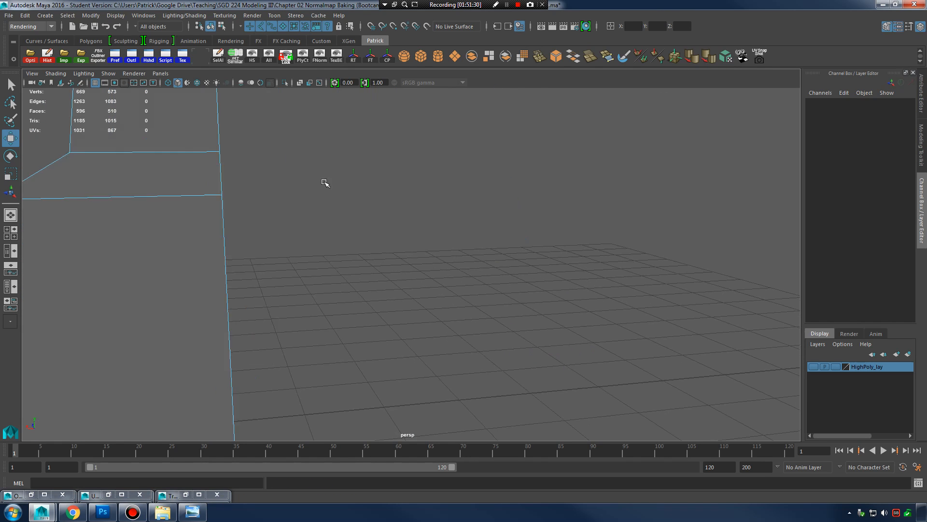
# Step: Bevel the two edges along the upper side border of the rear sight's step, using the Modeling menu set
pyautogui.keyDown('alt'); pyautogui.moveTo(325, 183); pyautogui.dragTo(519, 220, button='middle'); pyautogui.keyUp('alt')
pyautogui.keyDown('alt'); pyautogui.moveTo(309, 190); pyautogui.dragTo(285, 196); pyautogui.keyUp('alt')
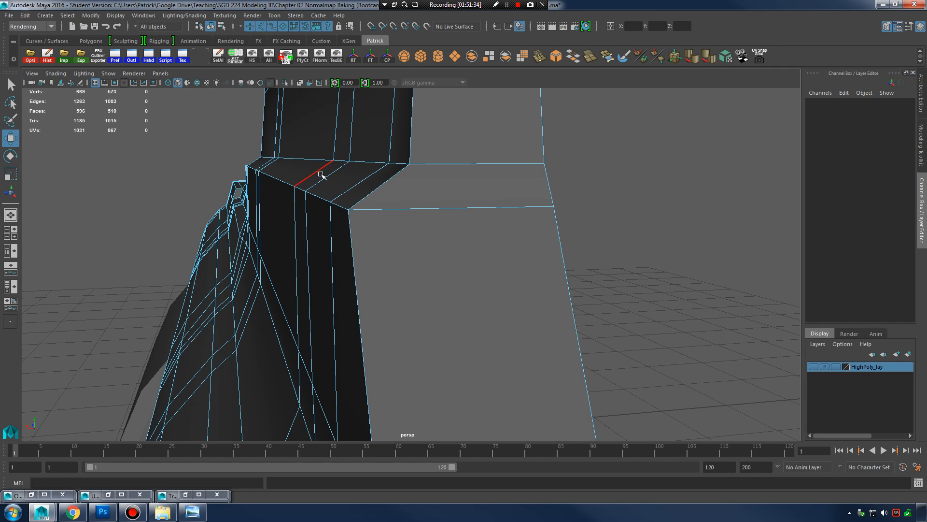
pyautogui.keyDown('alt'); pyautogui.moveTo(332, 173); pyautogui.dragTo(279, 121); pyautogui.keyUp('alt')
pyautogui.rightClick(427, 197)
pyautogui.click(435, 202)
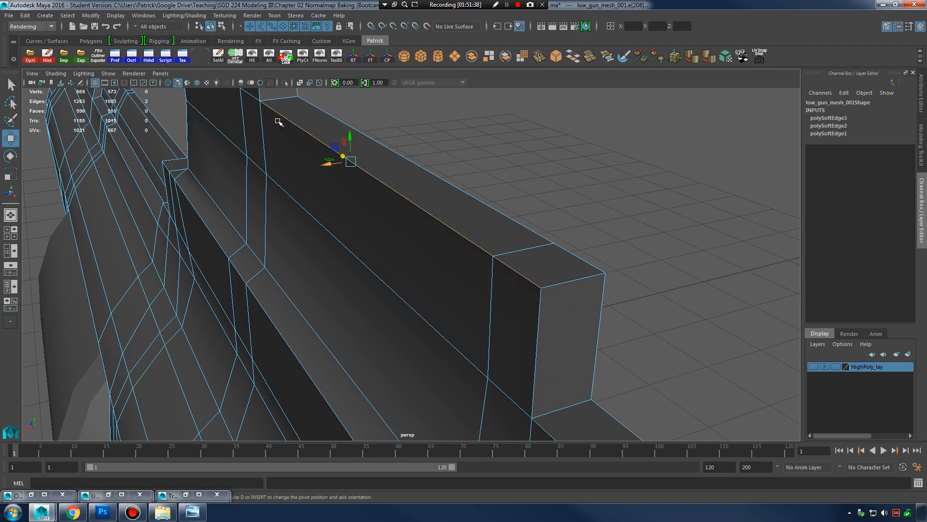
pyautogui.click(36, 27)
pyautogui.click(35, 38)
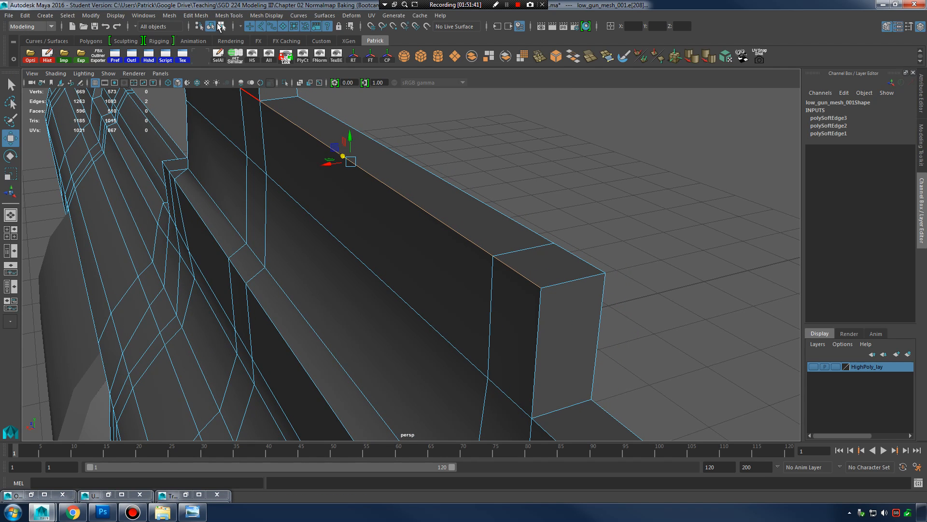
pyautogui.click(215, 16)
pyautogui.click(230, 47)
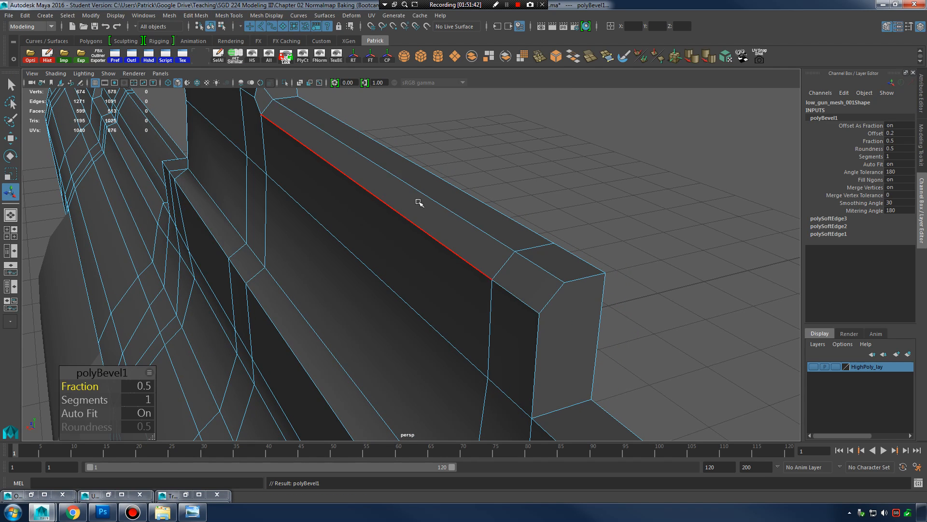
# Step: Set the new bevel's Fraction to 0.05
pyautogui.keyDown('alt'); pyautogui.moveTo(421, 201); pyautogui.dragTo(270, 290); pyautogui.keyUp('alt')
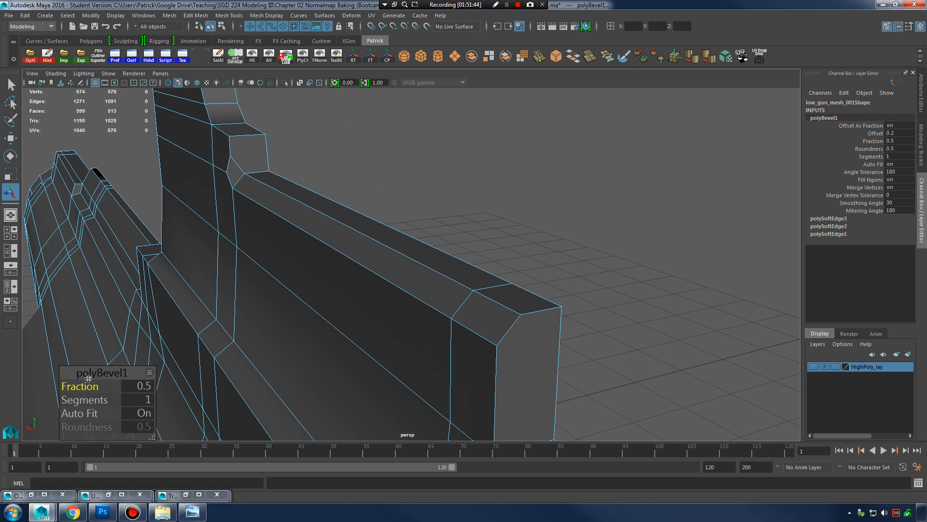
pyautogui.moveTo(88, 387); pyautogui.dragTo(88, 388)
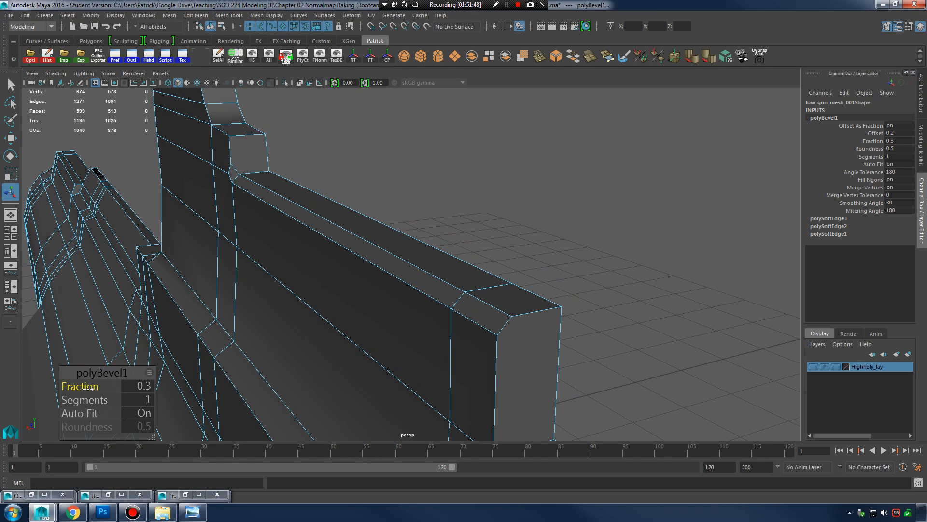
pyautogui.click(142, 385)
pyautogui.write('.05')
pyautogui.press('Return')
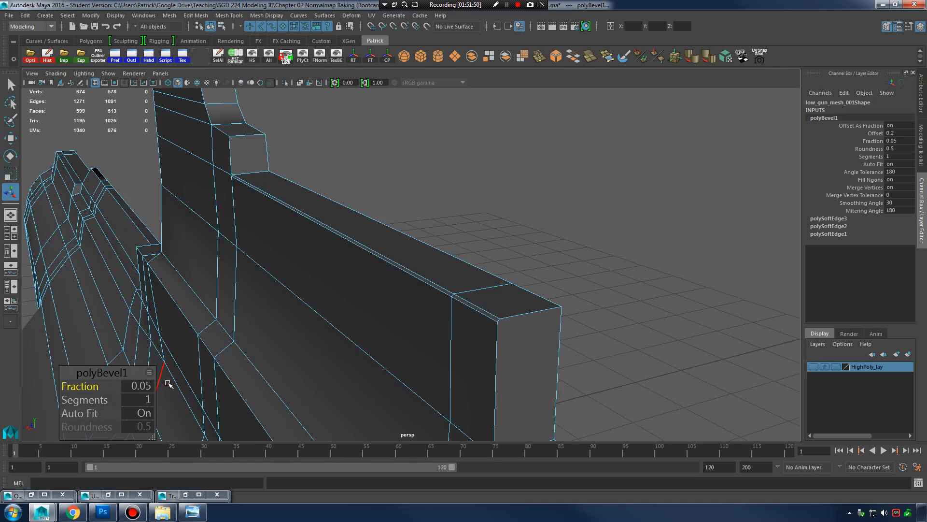
# Step: Inspect the narrow bevel up close and from afar, selecting its long upper edge on the rear sight's step
pyautogui.scroll(-5, 547, 296)
pyautogui.scroll(2, 621, 252)
pyautogui.keyDown('alt'); pyautogui.moveTo(622, 252); pyautogui.dragTo(579, 279); pyautogui.keyUp('alt')
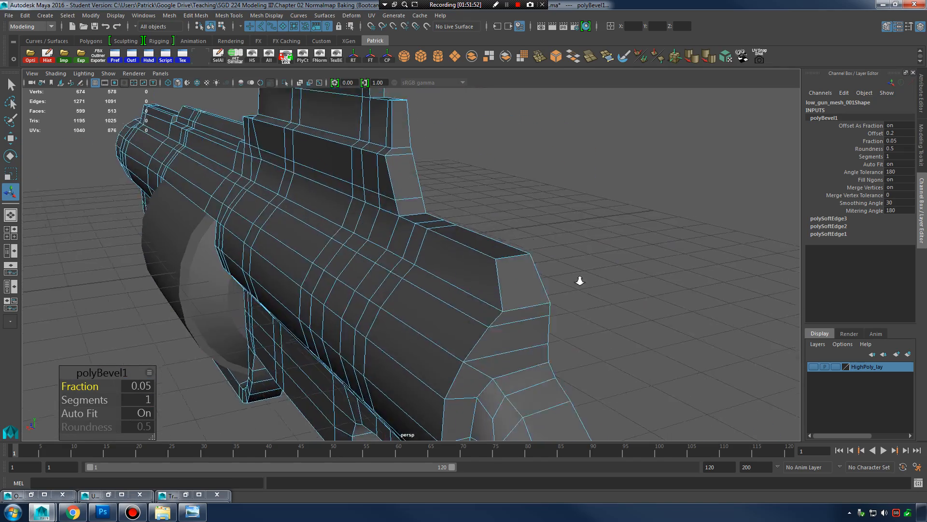
pyautogui.keyDown('alt'); pyautogui.moveTo(358, 159); pyautogui.dragTo(403, 283, button='middle'); pyautogui.keyUp('alt')
pyautogui.keyDown('alt'); pyautogui.moveTo(404, 284); pyautogui.dragTo(525, 259, button='right'); pyautogui.keyUp('alt')
pyautogui.keyDown('alt'); pyautogui.moveTo(526, 259); pyautogui.dragTo(495, 308); pyautogui.keyUp('alt')
pyautogui.scroll(5, 404, 265)
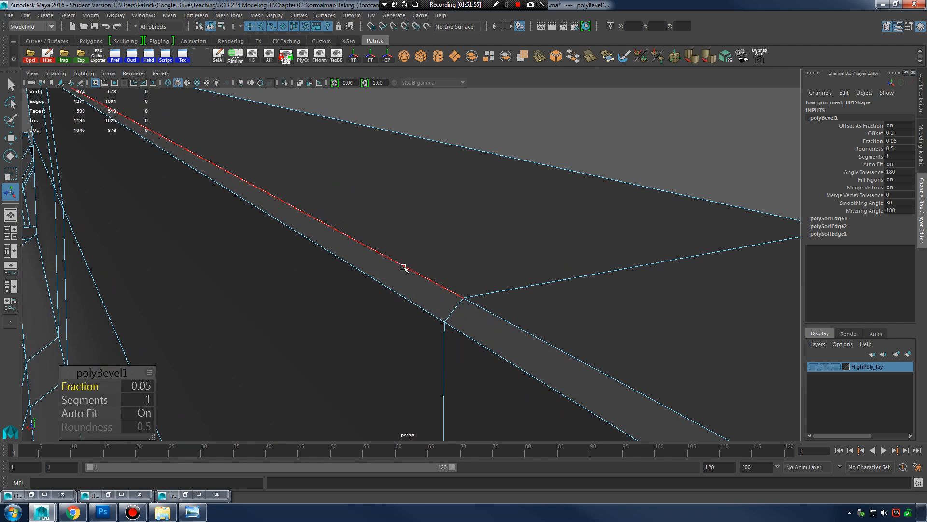
pyautogui.moveTo(404, 265); pyautogui.dragTo(385, 252, button='right')
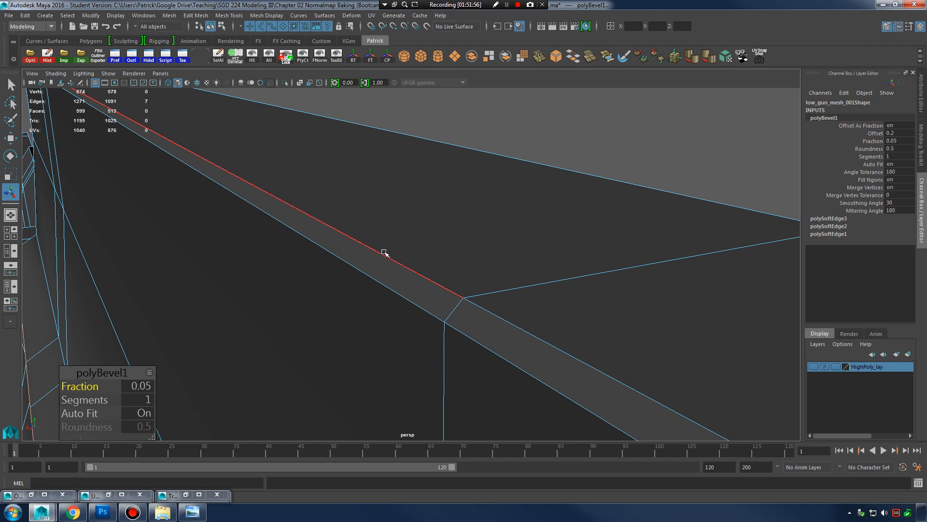
pyautogui.click(385, 252)
pyautogui.scroll(-5, 413, 264)
pyautogui.keyDown('alt'); pyautogui.moveTo(488, 292); pyautogui.dragTo(422, 223); pyautogui.keyUp('alt')
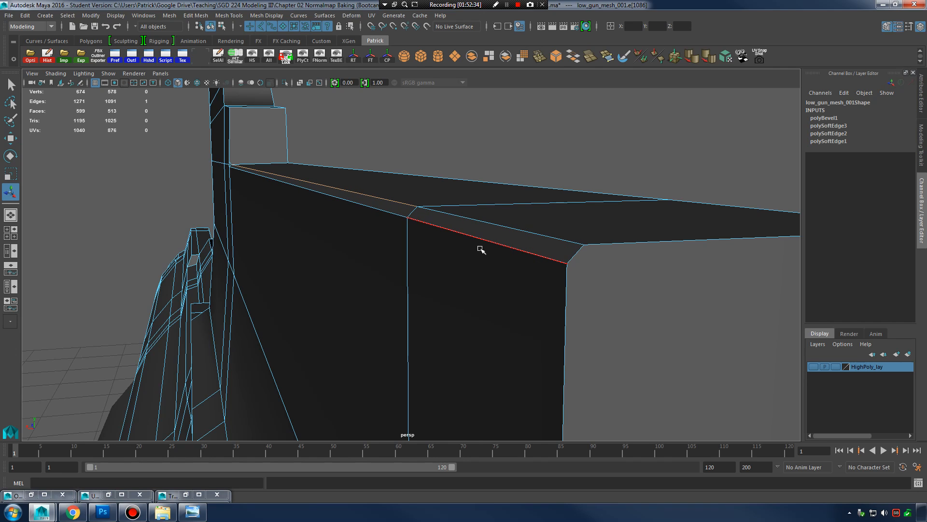
# Step: Select the six top, bevel and side faces around the beveled edge for examination, followed by the end face alone
pyautogui.moveTo(486, 251)
pyautogui.keyDown('alt'); pyautogui.mouseDown()
pyautogui.moveTo(492, 240)
pyautogui.moveTo(652, 259)
pyautogui.moveTo(501, 240)
pyautogui.mouseUp(); pyautogui.keyUp('alt')
pyautogui.moveTo(500, 240); pyautogui.dragTo(502, 263, button='right')
pyautogui.keyDown('shift'); pyautogui.click(541, 244); pyautogui.keyUp('shift')
pyautogui.keyDown('shift'); pyautogui.click(596, 248); pyautogui.keyUp('shift')
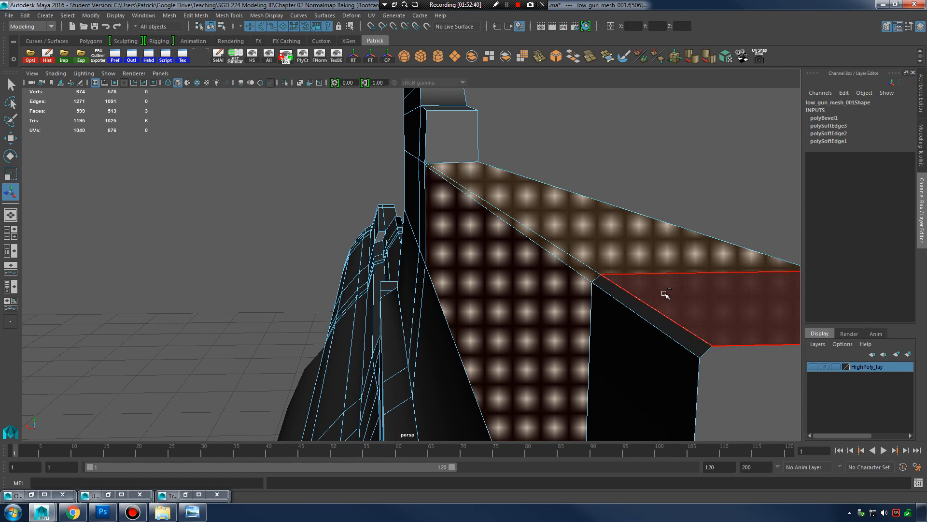
pyautogui.keyDown('shift'); pyautogui.click(642, 308); pyautogui.keyUp('shift')
pyautogui.keyDown('shift'); pyautogui.click(625, 342); pyautogui.keyUp('shift')
pyautogui.keyDown('shift'); pyautogui.click(739, 291); pyautogui.keyUp('shift')
pyautogui.keyDown('alt'); pyautogui.moveTo(739, 292); pyautogui.dragTo(575, 294); pyautogui.keyUp('alt')
pyautogui.keyDown('alt'); pyautogui.moveTo(374, 217); pyautogui.dragTo(461, 247); pyautogui.keyUp('alt')
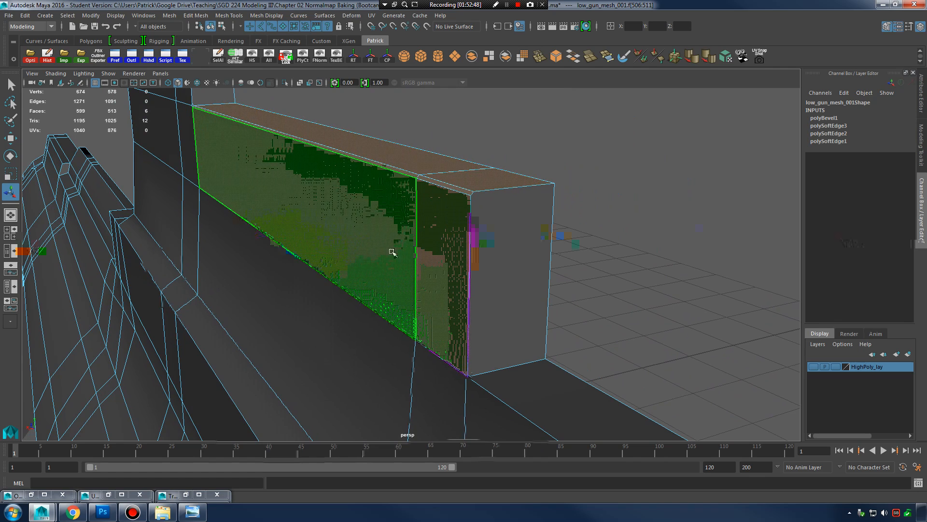
pyautogui.click(508, 270)
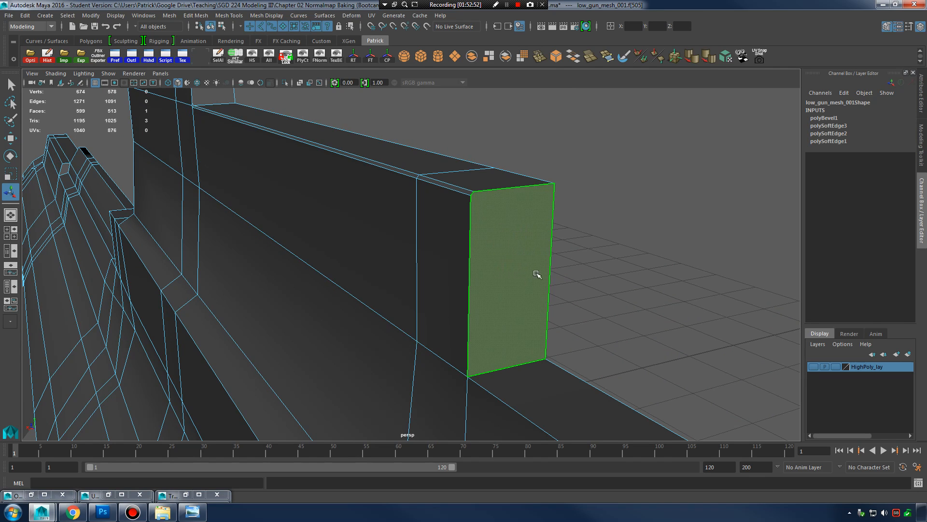
# Step: Return to object mode, select the whole low-poly shotgun and view the complete model
pyautogui.scroll(-6, 537, 273)
pyautogui.keyDown('alt'); pyautogui.moveTo(464, 285); pyautogui.dragTo(495, 227); pyautogui.keyUp('alt')
pyautogui.moveTo(480, 209); pyautogui.dragTo(532, 193, button='right')
pyautogui.click(638, 178)
pyautogui.click(451, 212)
pyautogui.keyDown('alt'); pyautogui.moveTo(454, 227); pyautogui.dragTo(531, 218); pyautogui.keyUp('alt')
pyautogui.keyDown('alt'); pyautogui.moveTo(531, 217); pyautogui.dragTo(428, 267, button='right'); pyautogui.keyUp('alt')
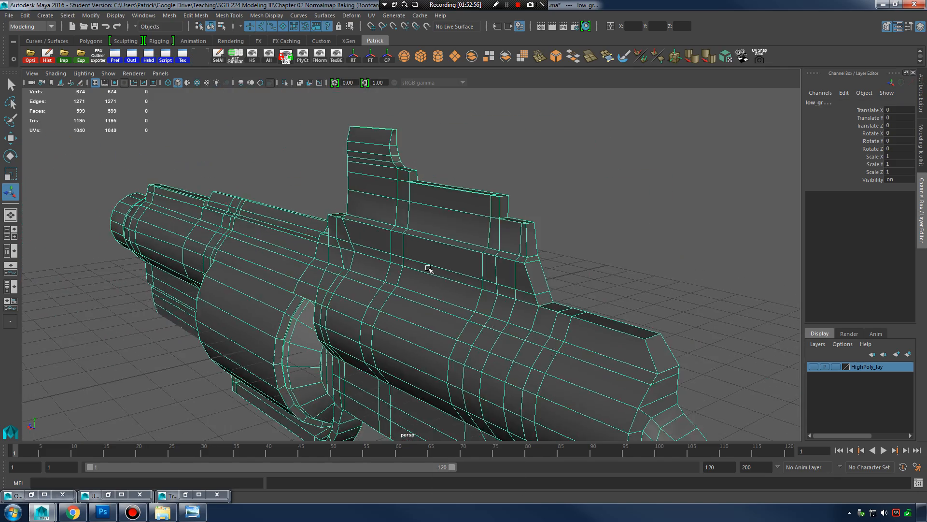
pyautogui.keyDown('alt'); pyautogui.moveTo(428, 267); pyautogui.dragTo(476, 244, button='middle'); pyautogui.keyUp('alt')
pyautogui.keyDown('alt'); pyautogui.moveTo(476, 244); pyautogui.dragTo(387, 255, button='right'); pyautogui.keyUp('alt')
pyautogui.keyDown('alt'); pyautogui.moveTo(518, 273); pyautogui.dragTo(536, 235, button='middle'); pyautogui.keyUp('alt')
pyautogui.keyDown('alt'); pyautogui.moveTo(536, 235); pyautogui.dragTo(432, 236, button='right'); pyautogui.keyUp('alt')
pyautogui.keyDown('alt'); pyautogui.moveTo(432, 236); pyautogui.dragTo(467, 239, button='middle'); pyautogui.keyUp('alt')
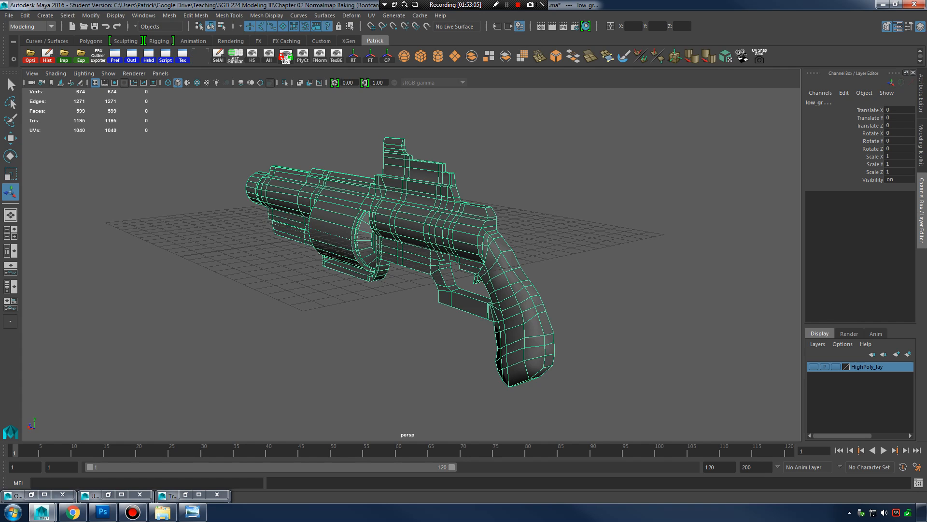
# Step: Switch to Windows Photo Viewer to view barge_UV_solution.JPG and return to the shotgun in Maya
pyautogui.hotkey('alt', 'Tab')
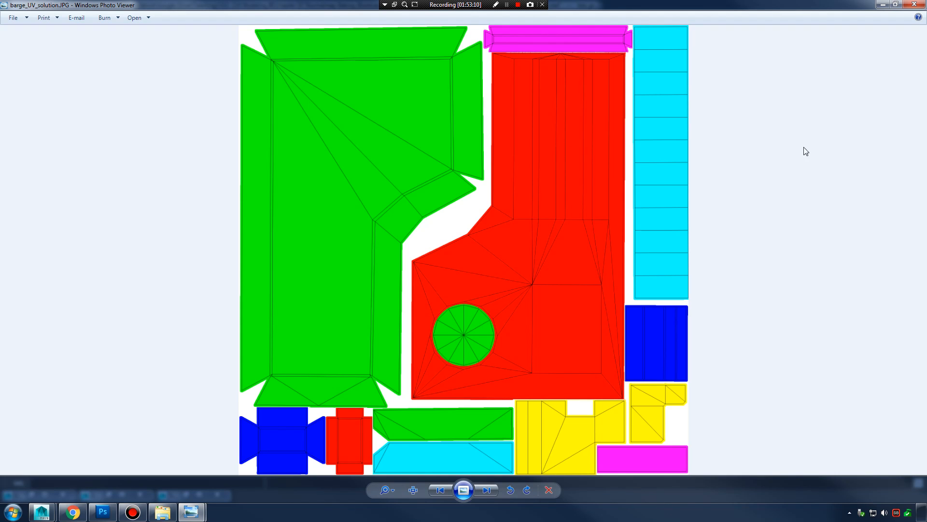
pyautogui.hotkey('alt', 'Tab')
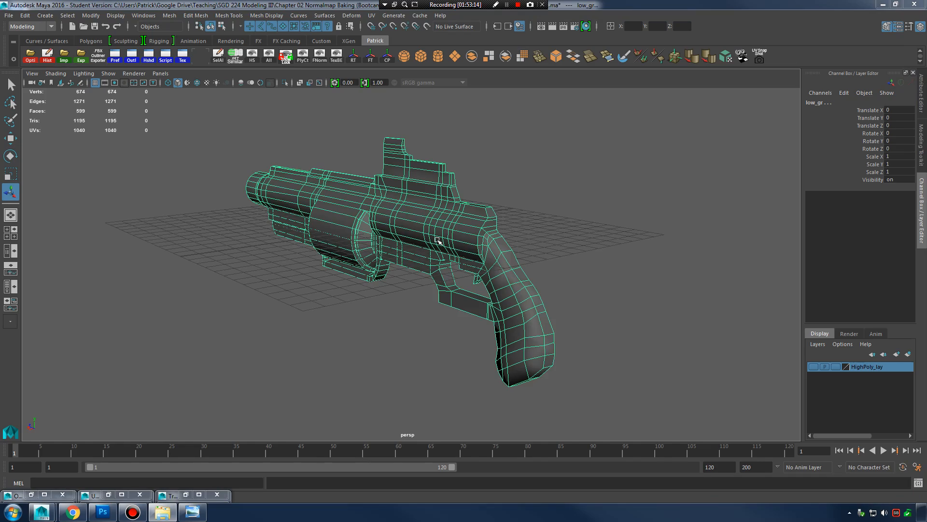
pyautogui.keyDown('alt'); pyautogui.moveTo(437, 240); pyautogui.dragTo(508, 251); pyautogui.keyUp('alt')
# Step: Play and scrub the timeline to review how the gun parts separate, returning to frame 1
pyautogui.moveTo(165, 449); pyautogui.dragTo(243, 452)
pyautogui.hotkey('alt', 'v')
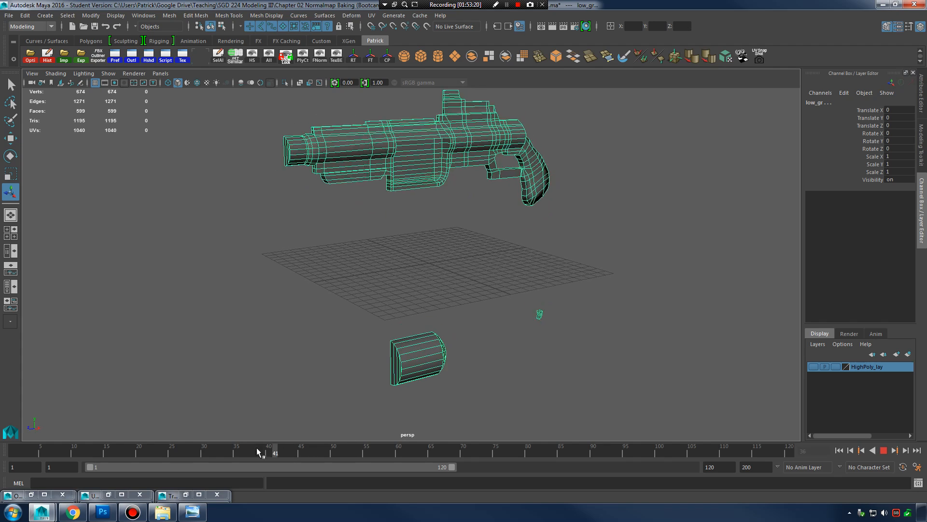
pyautogui.moveTo(356, 454); pyautogui.dragTo(443, 444)
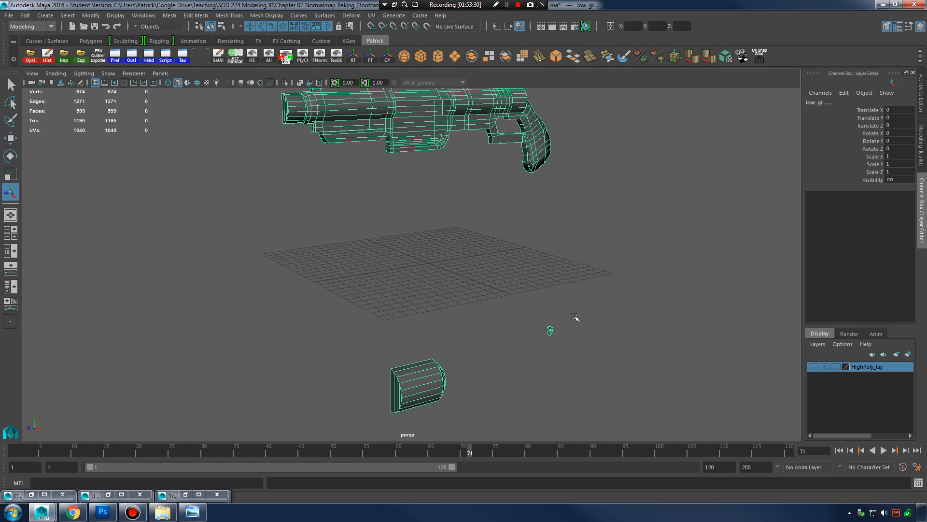
pyautogui.moveTo(467, 459); pyautogui.dragTo(14, 451)
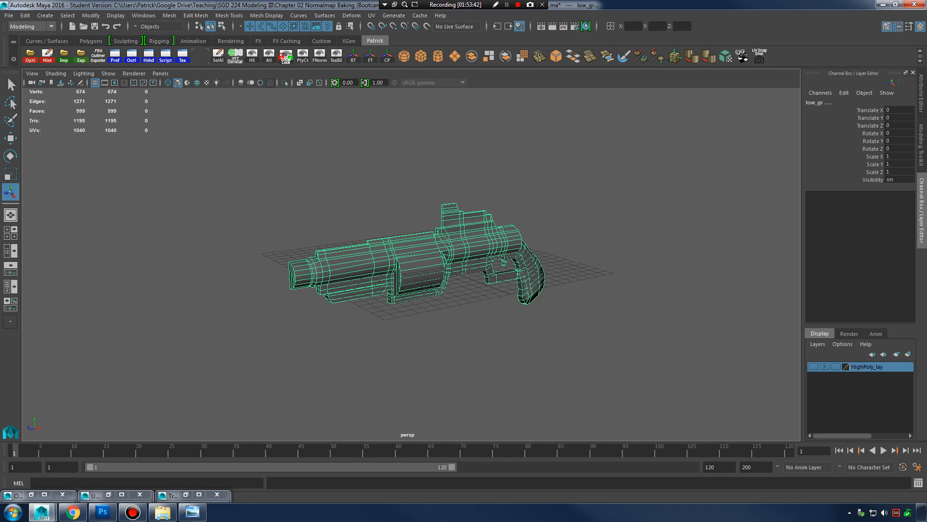
# Step: Switch to the Course Outline in Chrome and review the baking, high-poly, low-poly and assignment sections
pyautogui.click(73, 512)
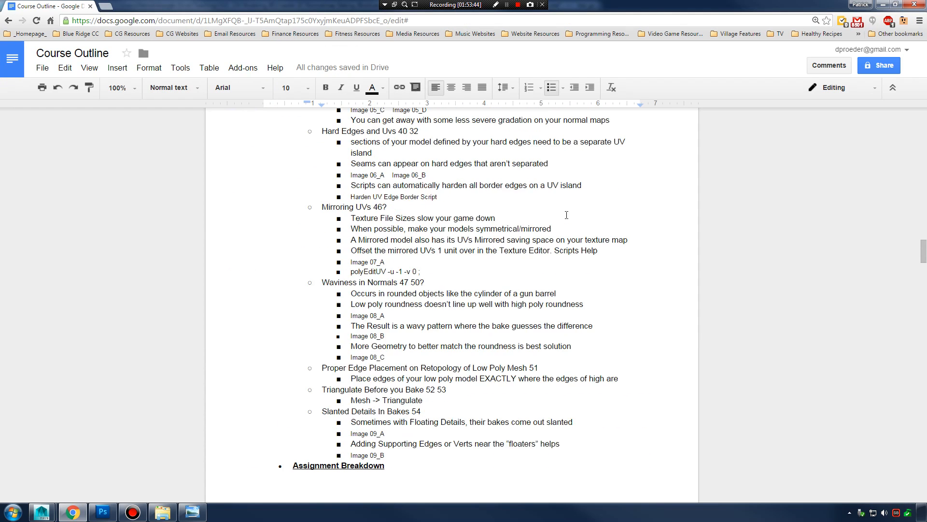
pyautogui.scroll(15, 567, 215)
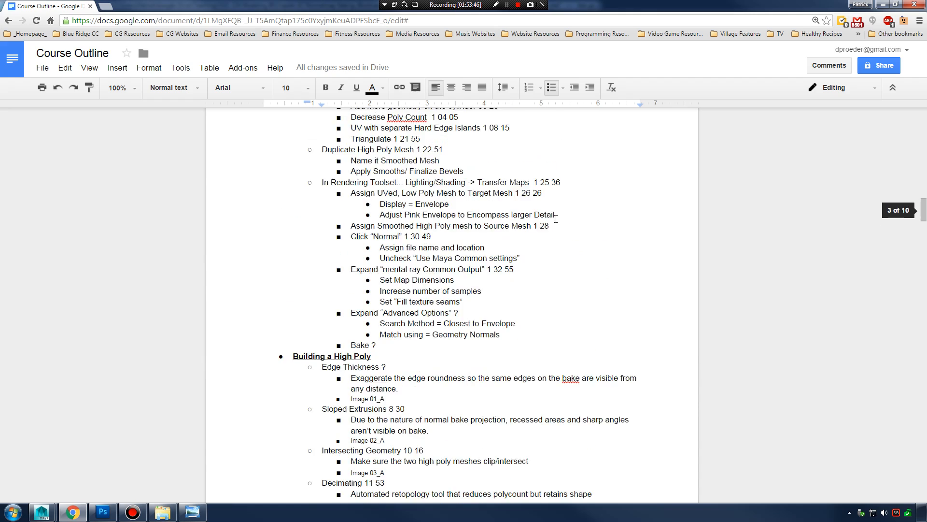
pyautogui.scroll(3, 555, 218)
pyautogui.scroll(-7, 461, 236)
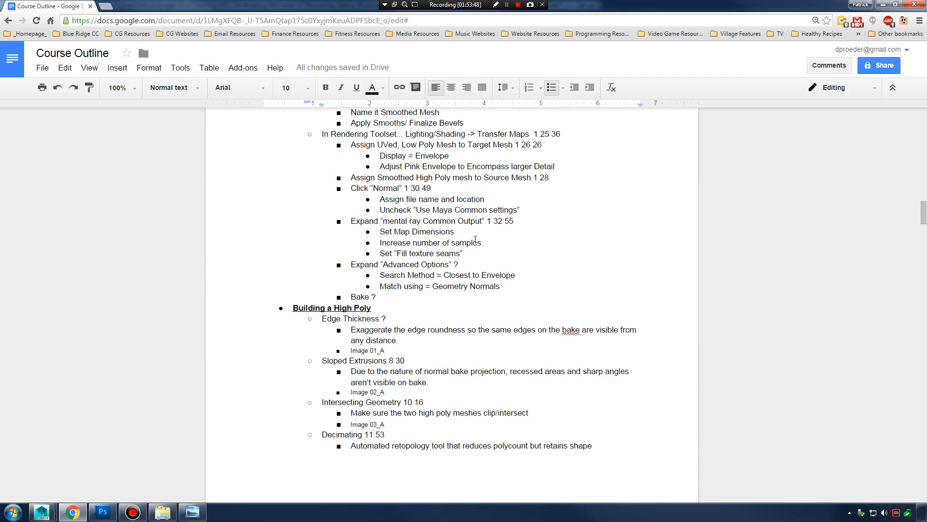
pyautogui.scroll(-18, 341, 282)
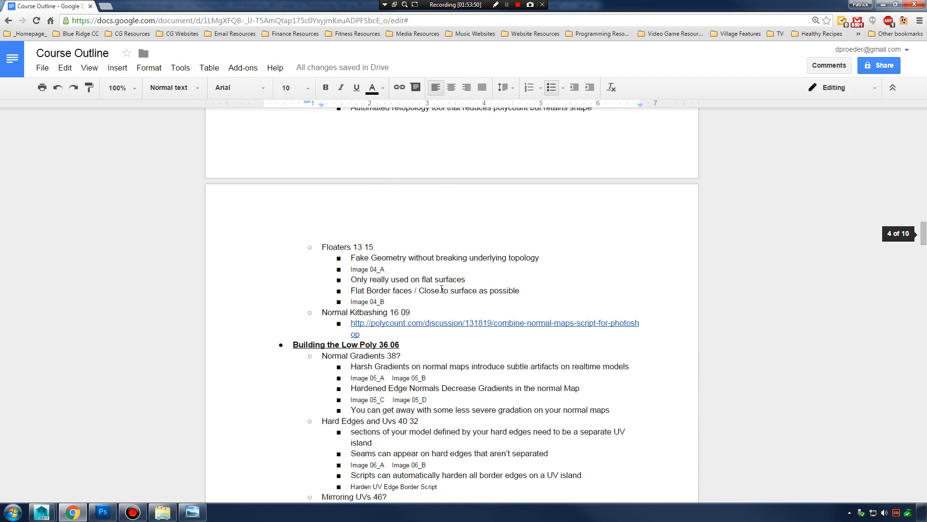
pyautogui.scroll(-3, 458, 289)
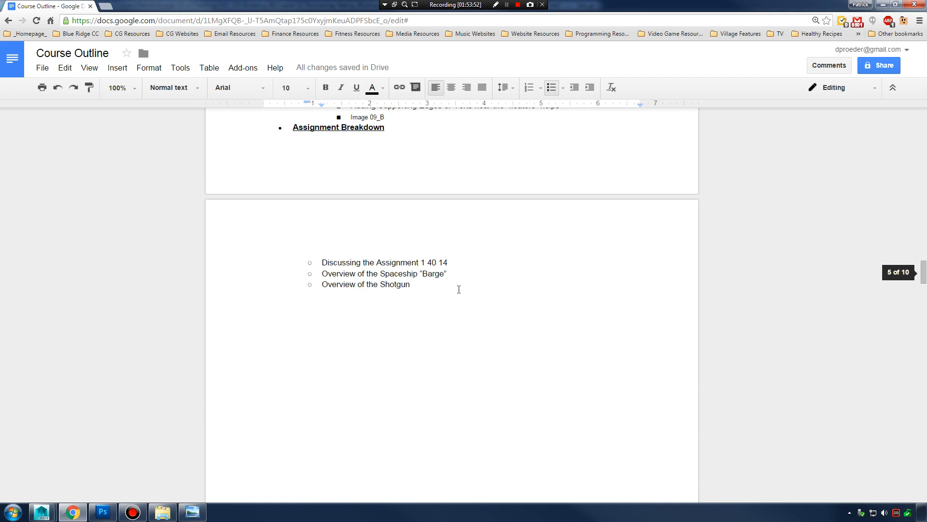
pyautogui.scroll(9, 457, 289)
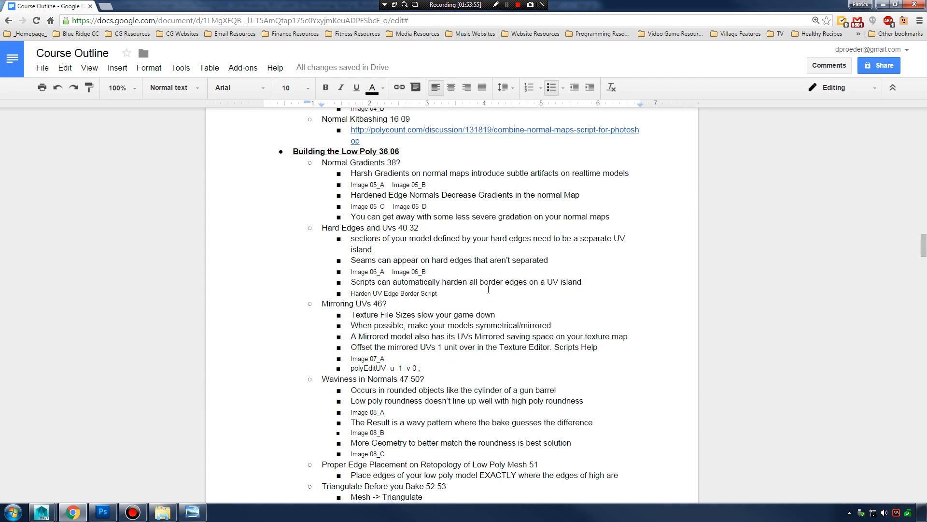
# Step: Highlight the "Hard Edges and Uvs" heading and its 40 32 time note for reference, clear the selection and return to Maya
pyautogui.moveTo(322, 230); pyautogui.dragTo(395, 232)
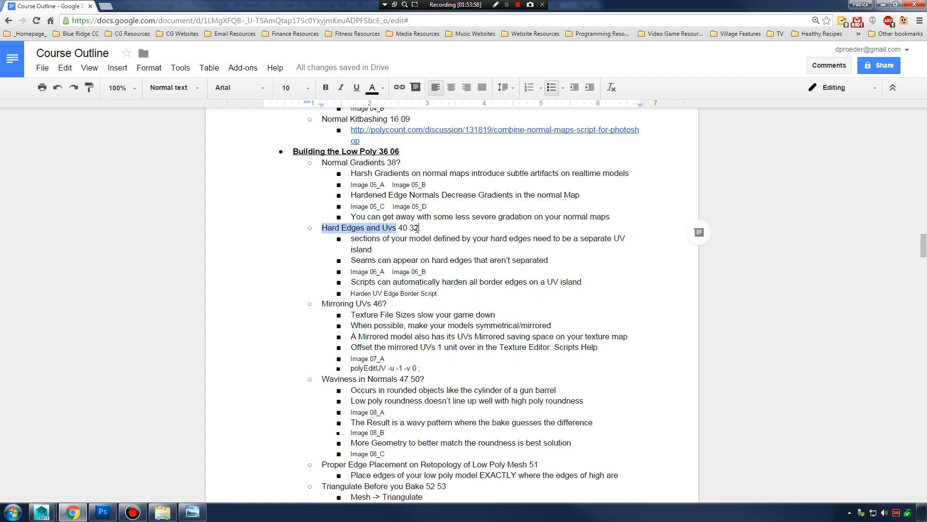
pyautogui.moveTo(418, 229); pyautogui.dragTo(422, 229)
pyautogui.hotkey('ctrl', 'z')
pyautogui.click(397, 230)
pyautogui.click(369, 229)
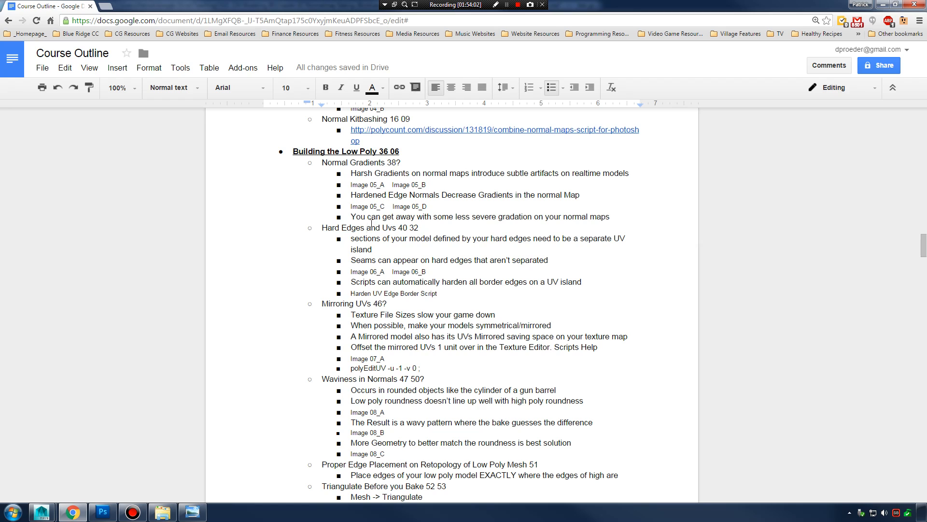
pyautogui.moveTo(398, 229); pyautogui.dragTo(421, 229)
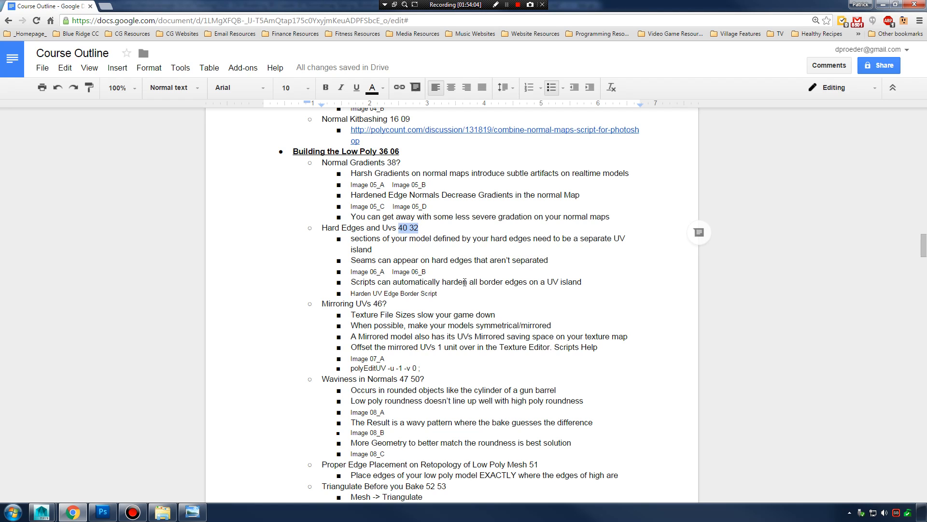
pyautogui.click(525, 281)
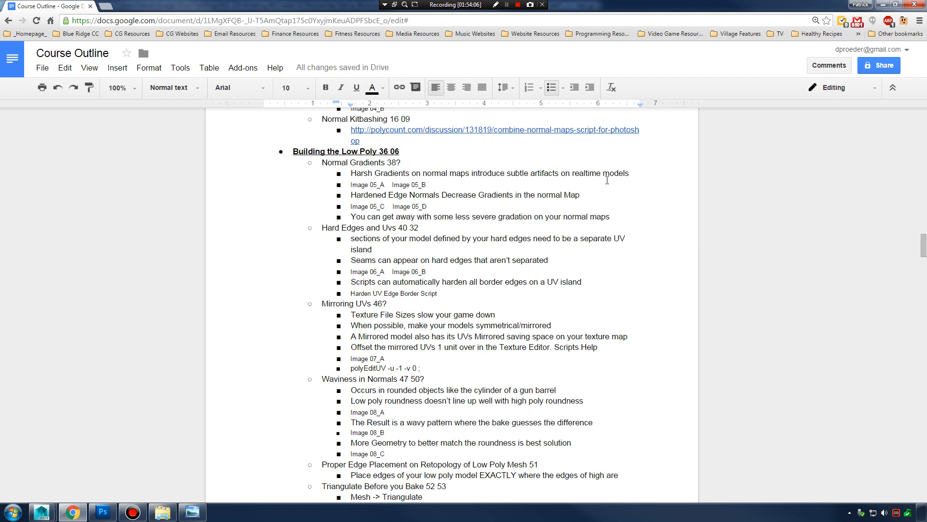
pyautogui.click(883, 5)
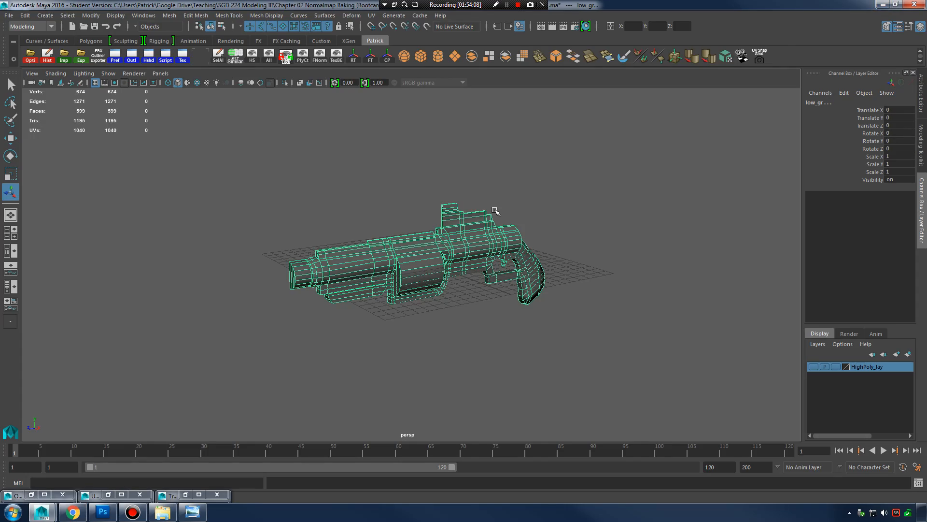
# Step: Inspect the edges along the low-poly gun's raised upper rail up close and the full wireframe from both ends
pyautogui.keyDown('alt'); pyautogui.moveTo(403, 232); pyautogui.dragTo(601, 260, button='right'); pyautogui.keyUp('alt')
pyautogui.keyDown('alt'); pyautogui.moveTo(601, 259); pyautogui.dragTo(545, 263); pyautogui.keyUp('alt')
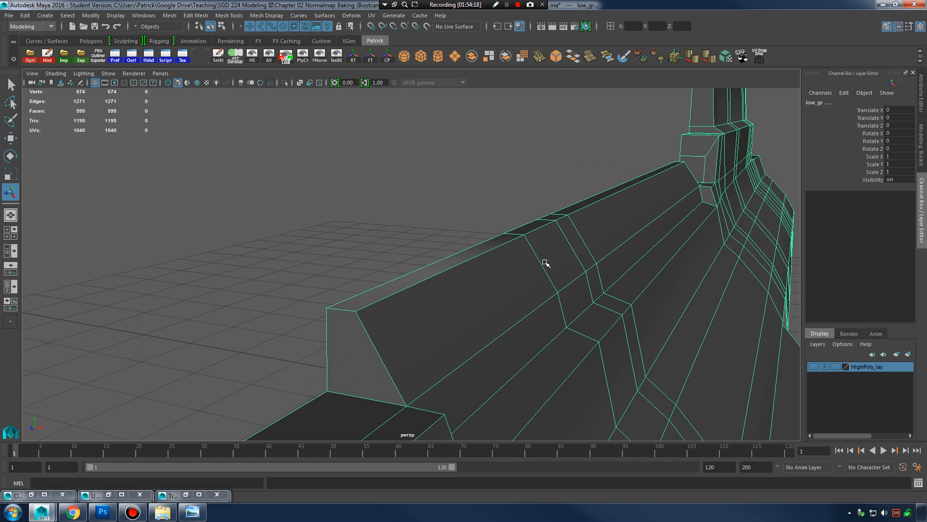
pyautogui.keyDown('alt'); pyautogui.moveTo(546, 263); pyautogui.dragTo(522, 255, button='right'); pyautogui.keyUp('alt')
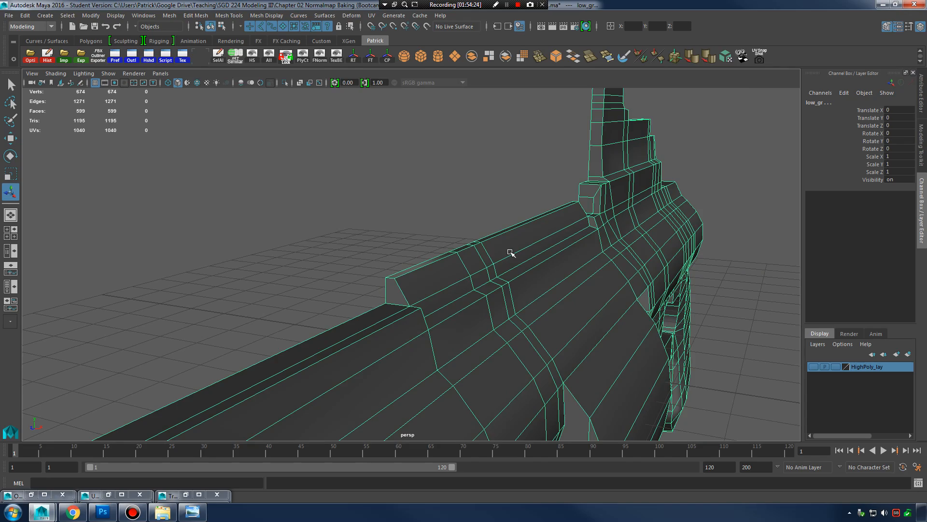
pyautogui.keyDown('alt'); pyautogui.moveTo(523, 244); pyautogui.dragTo(430, 232); pyautogui.keyUp('alt')
pyautogui.scroll(2, 434, 228)
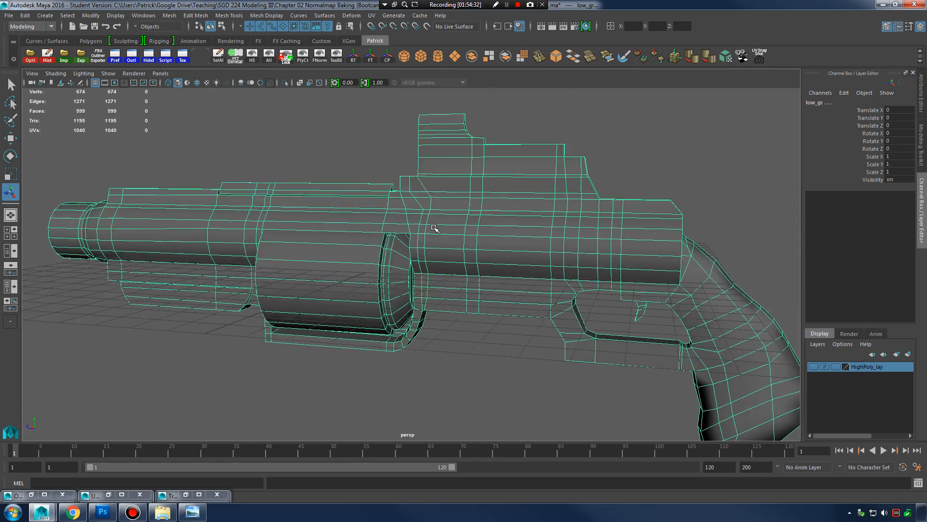
pyautogui.scroll(-3, 434, 228)
pyautogui.keyDown('alt'); pyautogui.moveTo(493, 224); pyautogui.dragTo(503, 225); pyautogui.keyUp('alt')
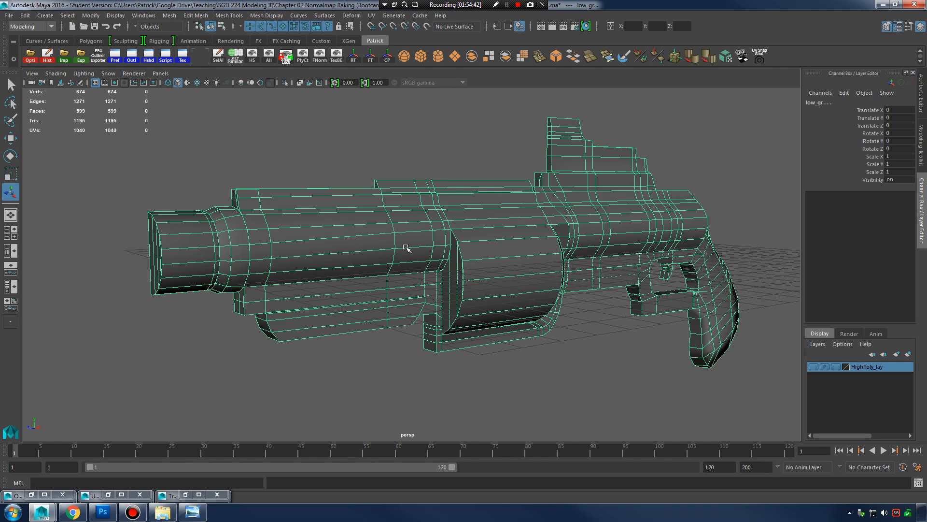
# Step: Switch to the RevolverShotgun presentation sheet in Chrome and enlarge the renders and texture maps
pyautogui.hotkey('alt', 'Tab')
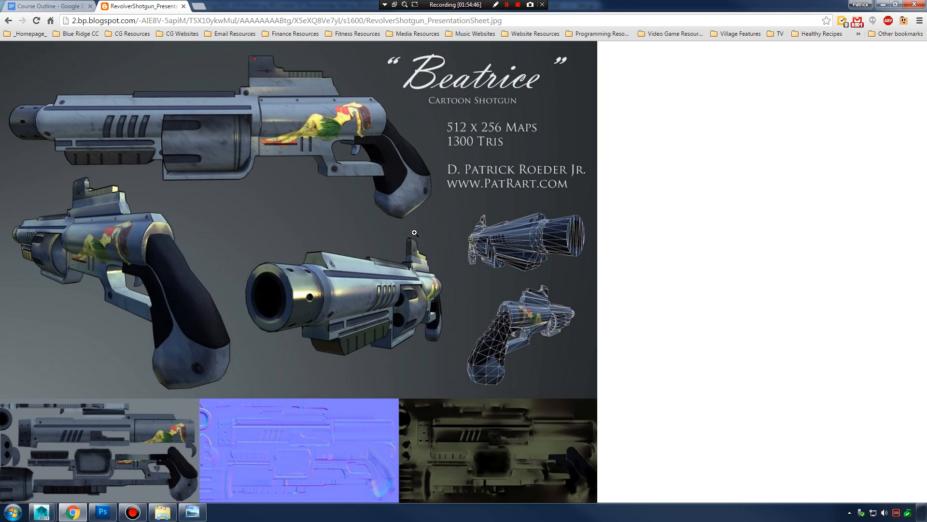
pyautogui.click(370, 346)
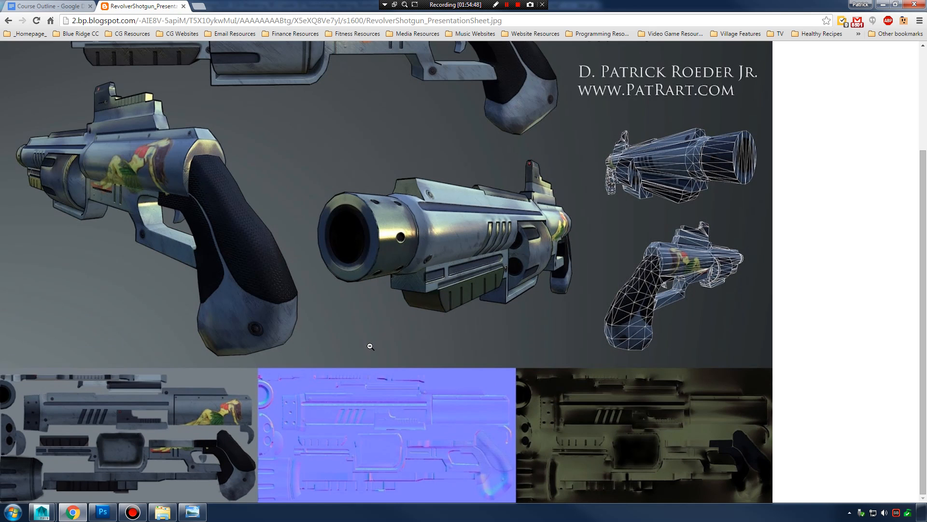
pyautogui.keyDown('ctrl'); pyautogui.scroll(1, 433, 405); pyautogui.keyUp('ctrl')
pyautogui.scroll(-1, 433, 406)
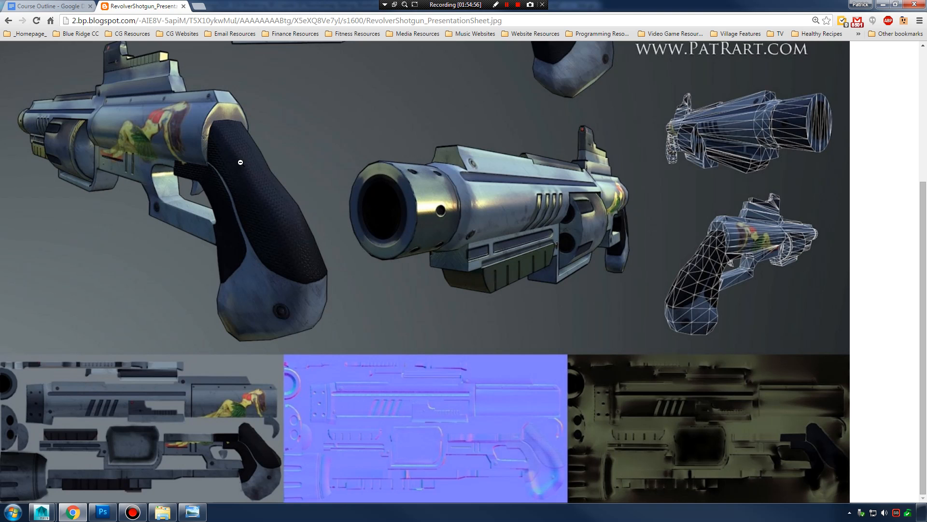
# Step: Return to Maya, select only the gun's main body mesh and inspect its rear sight, trigger guard and grip
pyautogui.moveTo(41, 512)
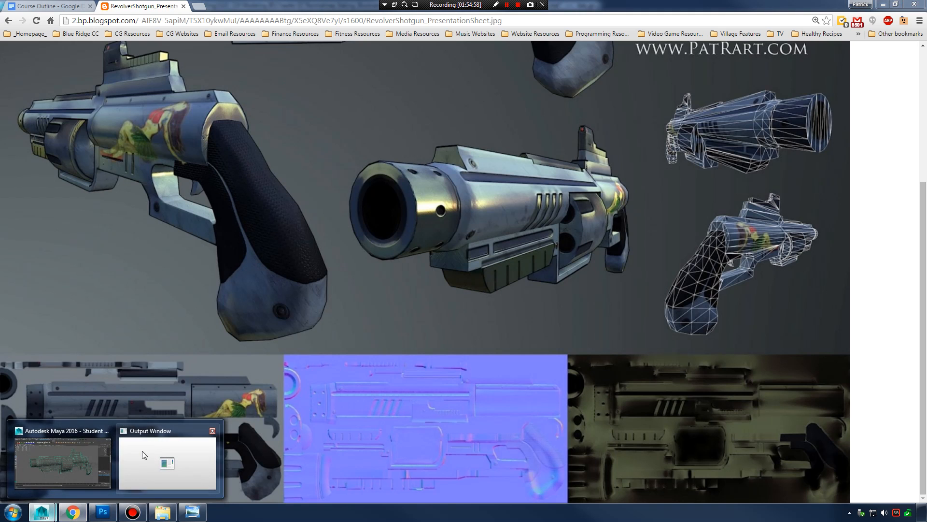
pyautogui.click(73, 456)
pyautogui.keyDown('alt'); pyautogui.moveTo(506, 267); pyautogui.dragTo(425, 264); pyautogui.keyUp('alt')
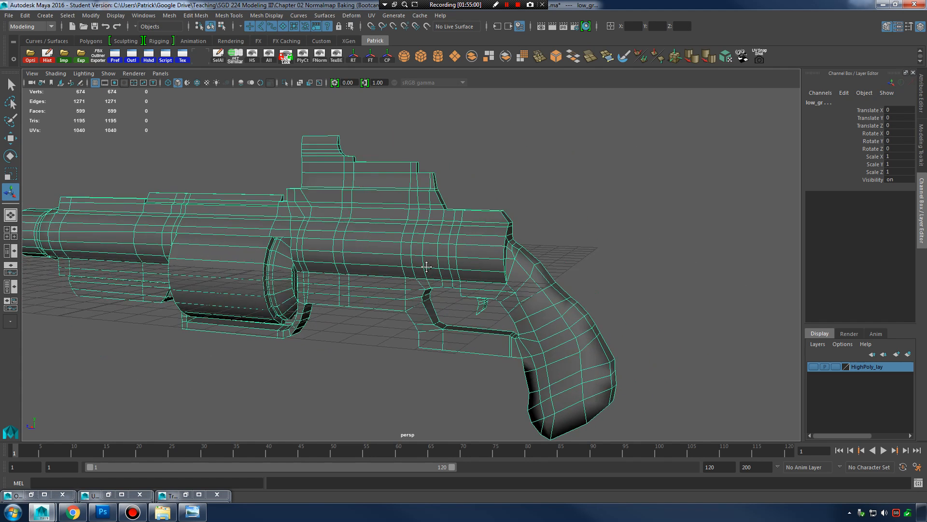
pyautogui.keyDown('alt'); pyautogui.moveTo(425, 265); pyautogui.dragTo(514, 272, button='right'); pyautogui.keyUp('alt')
pyautogui.click(495, 237)
pyautogui.keyDown('alt'); pyautogui.moveTo(514, 273); pyautogui.dragTo(452, 244); pyautogui.keyUp('alt')
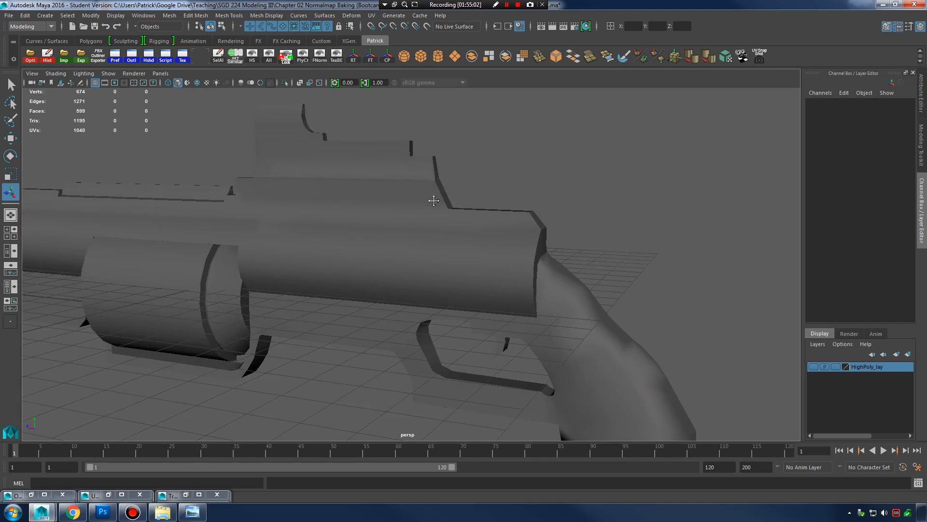
pyautogui.keyDown('alt'); pyautogui.moveTo(433, 199); pyautogui.dragTo(397, 218, button='right'); pyautogui.keyUp('alt')
pyautogui.click(397, 217)
pyautogui.keyDown('alt'); pyautogui.moveTo(397, 217); pyautogui.dragTo(488, 255); pyautogui.keyUp('alt')
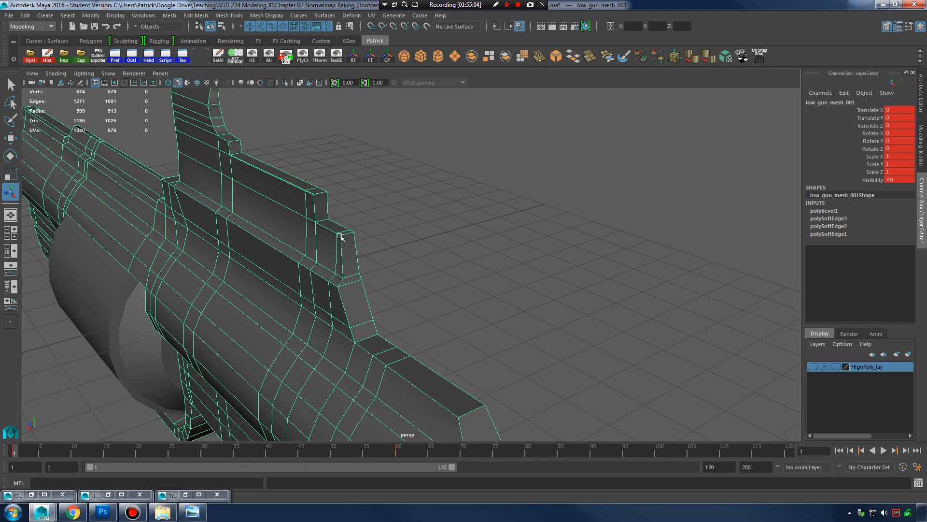
pyautogui.keyDown('alt'); pyautogui.moveTo(350, 292); pyautogui.dragTo(362, 277); pyautogui.keyUp('alt')
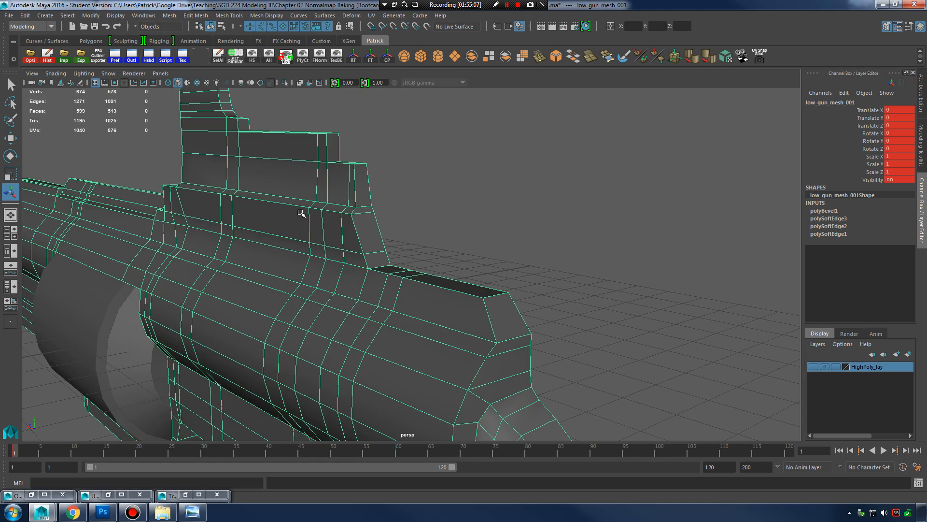
pyautogui.keyDown('alt'); pyautogui.moveTo(429, 310); pyautogui.dragTo(536, 296); pyautogui.keyUp('alt')
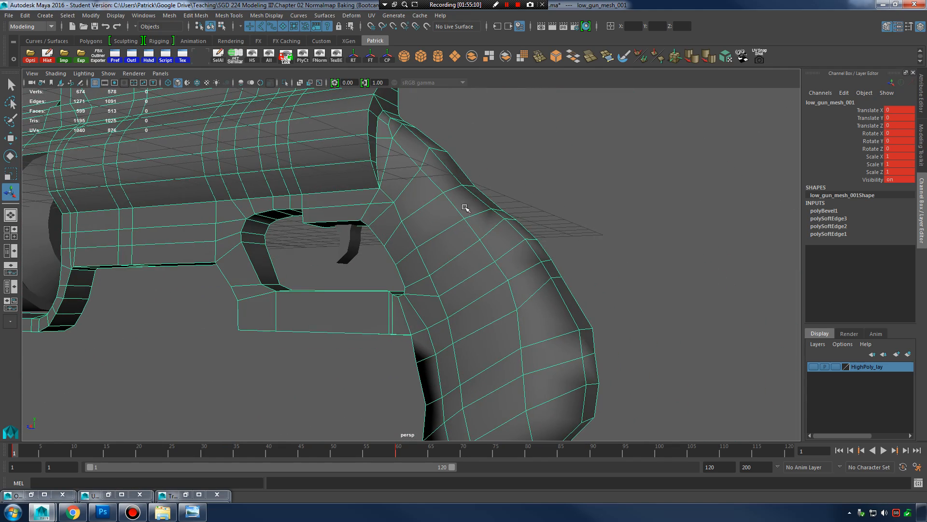
# Step: Switch back to the shotgun presentation sheet in Chrome and examine its normal map at different magnifications
pyautogui.click(73, 512)
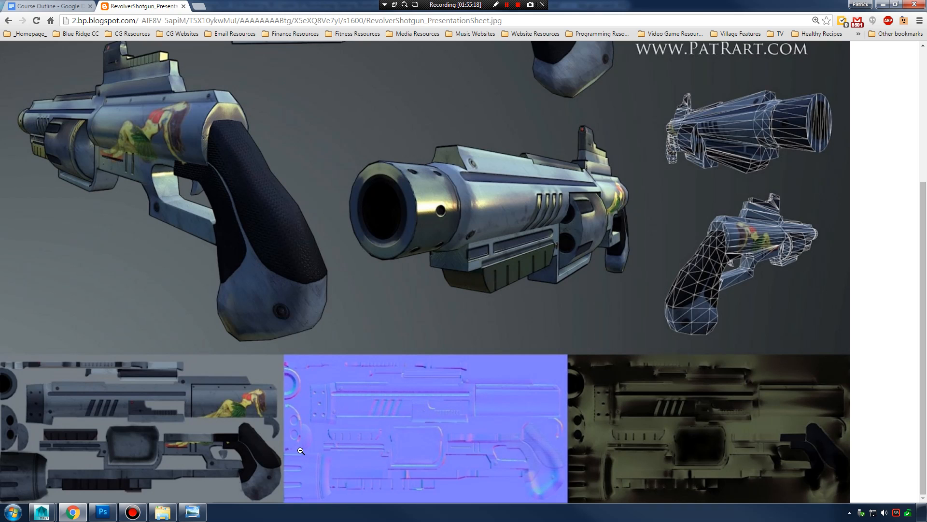
pyautogui.rightClick(304, 492)
pyautogui.click(515, 357)
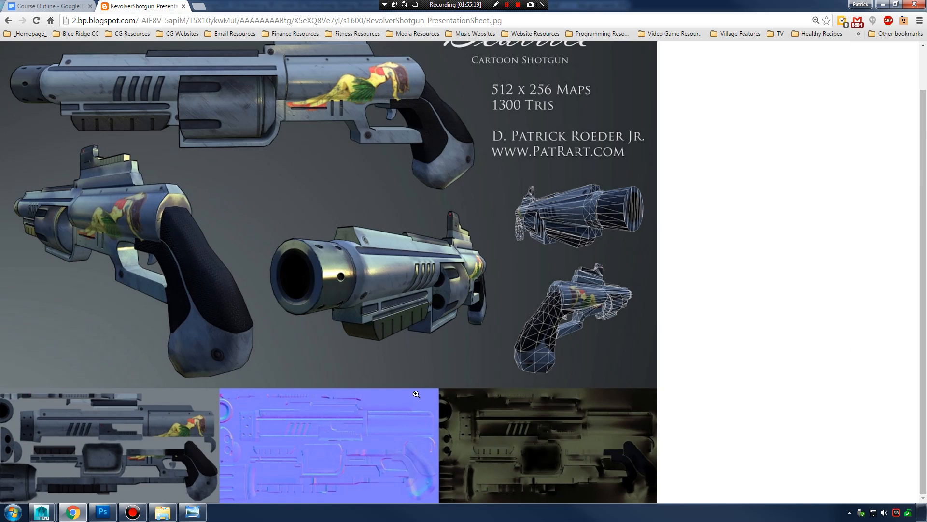
pyautogui.click(363, 435)
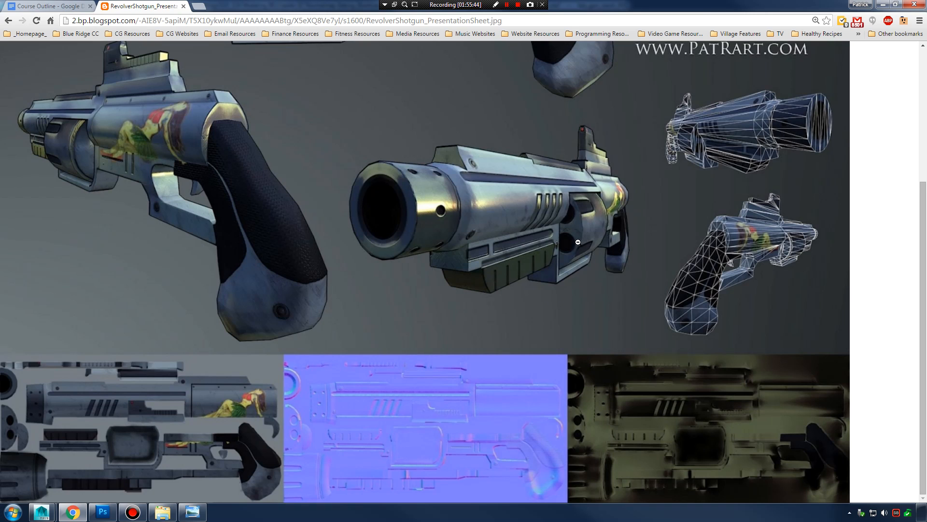
# Step: Examine the textured shotgun renders and wireframes on the presentation sheet, reducing the magnification for an overview
pyautogui.scroll(2, 566, 258)
pyautogui.scroll(2, 566, 257)
pyautogui.scroll(-1, 560, 263)
pyautogui.scroll(1, 558, 266)
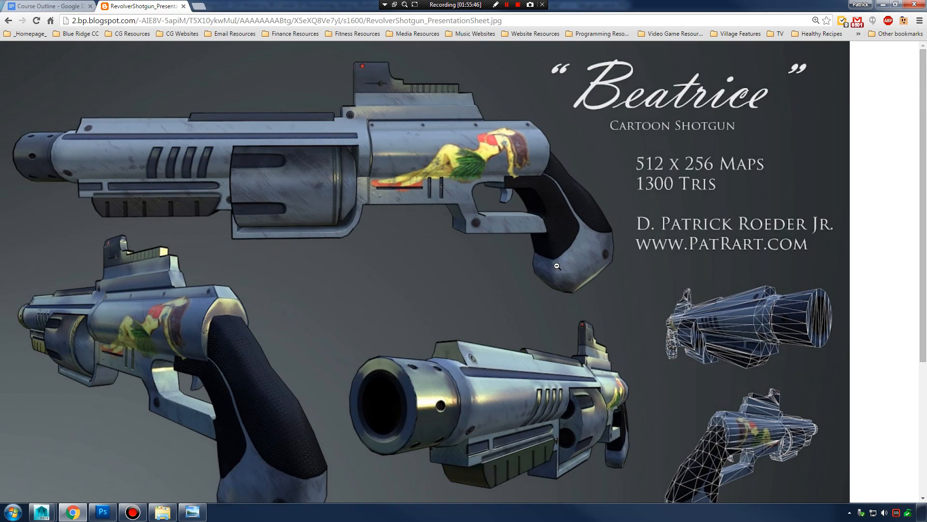
pyautogui.scroll(-1, 495, 273)
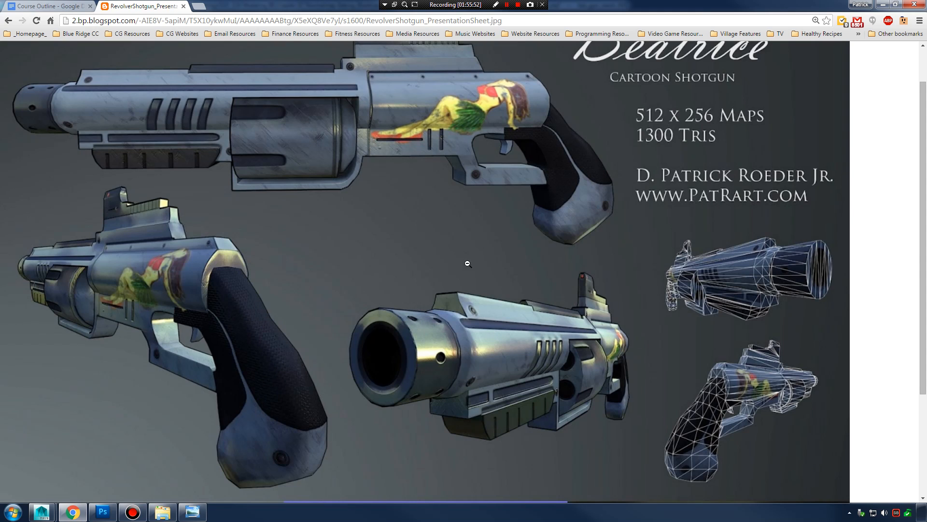
pyautogui.scroll(1, 489, 247)
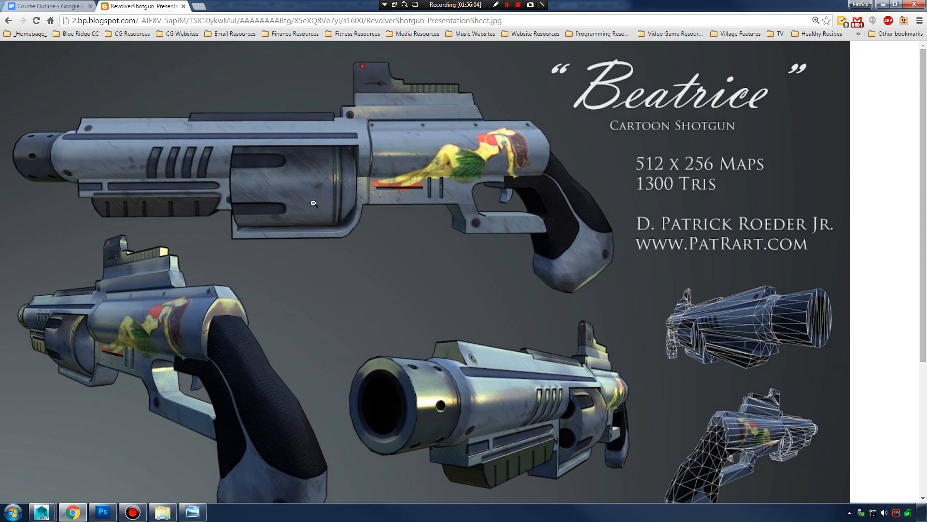
pyautogui.click(521, 244)
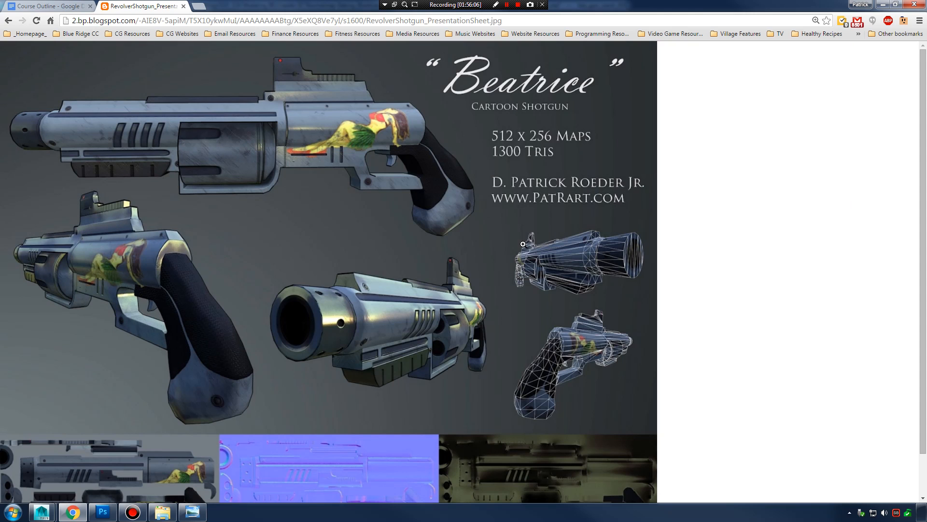